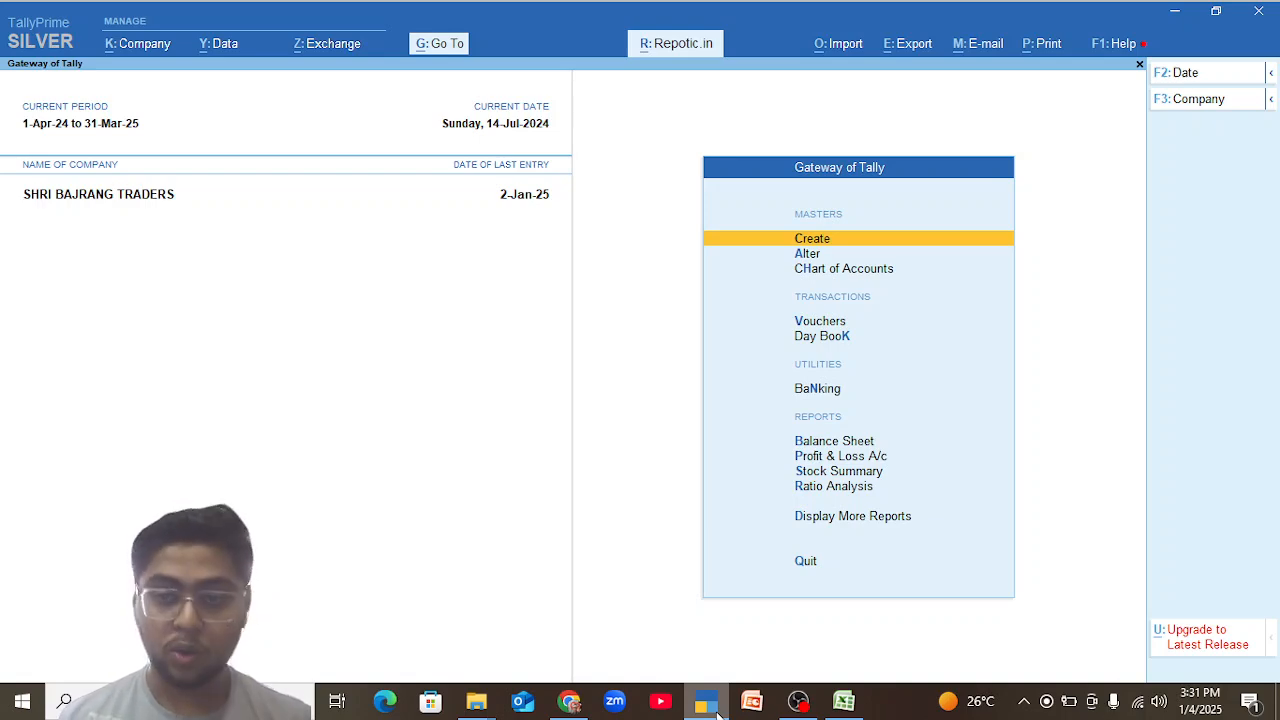
Open the monthly Sales Register from the Account Books reports.
key(d)
key(a)
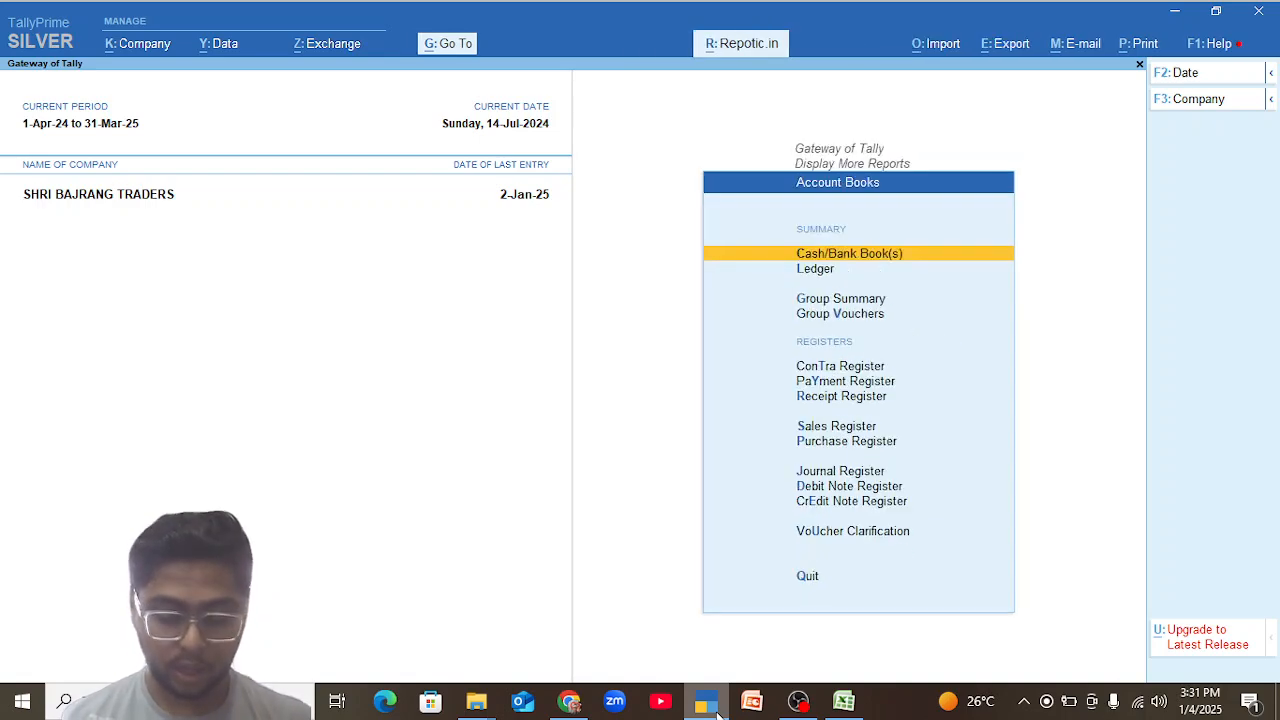
key(s)
Review the monthly sales figures in the register, going back from December to June.
key(Up)
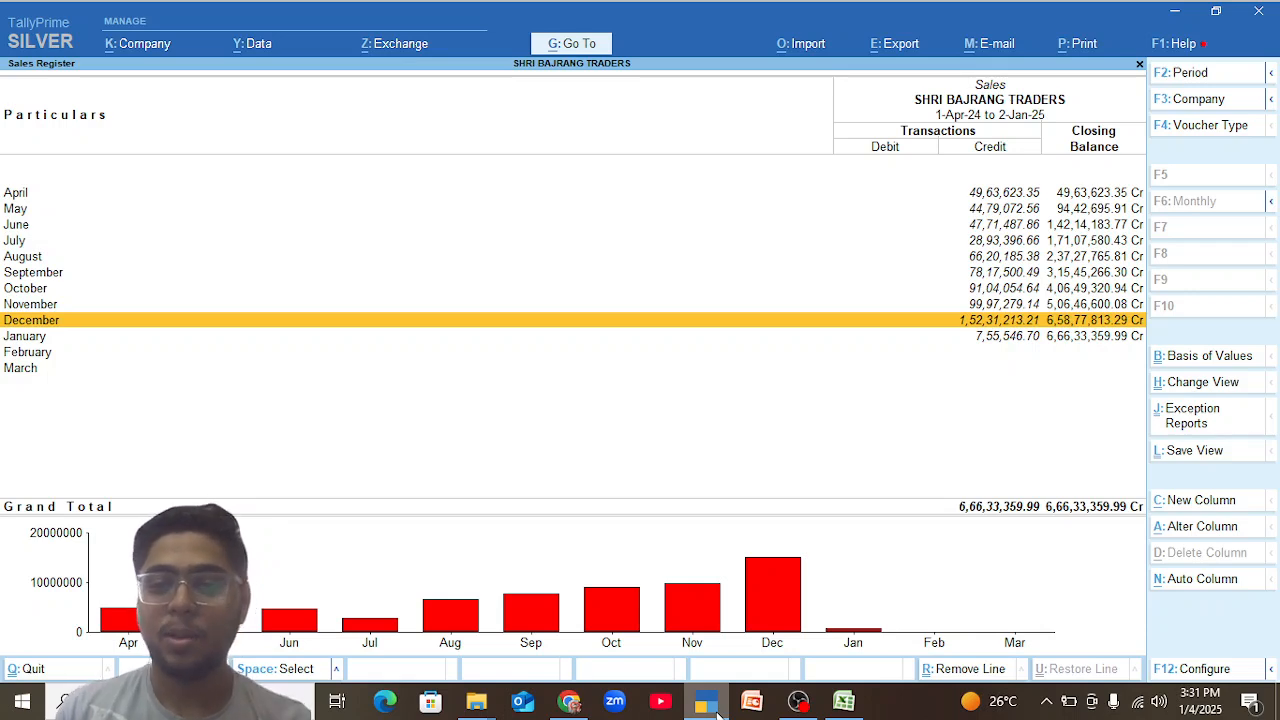
key(Up)
key(Up)
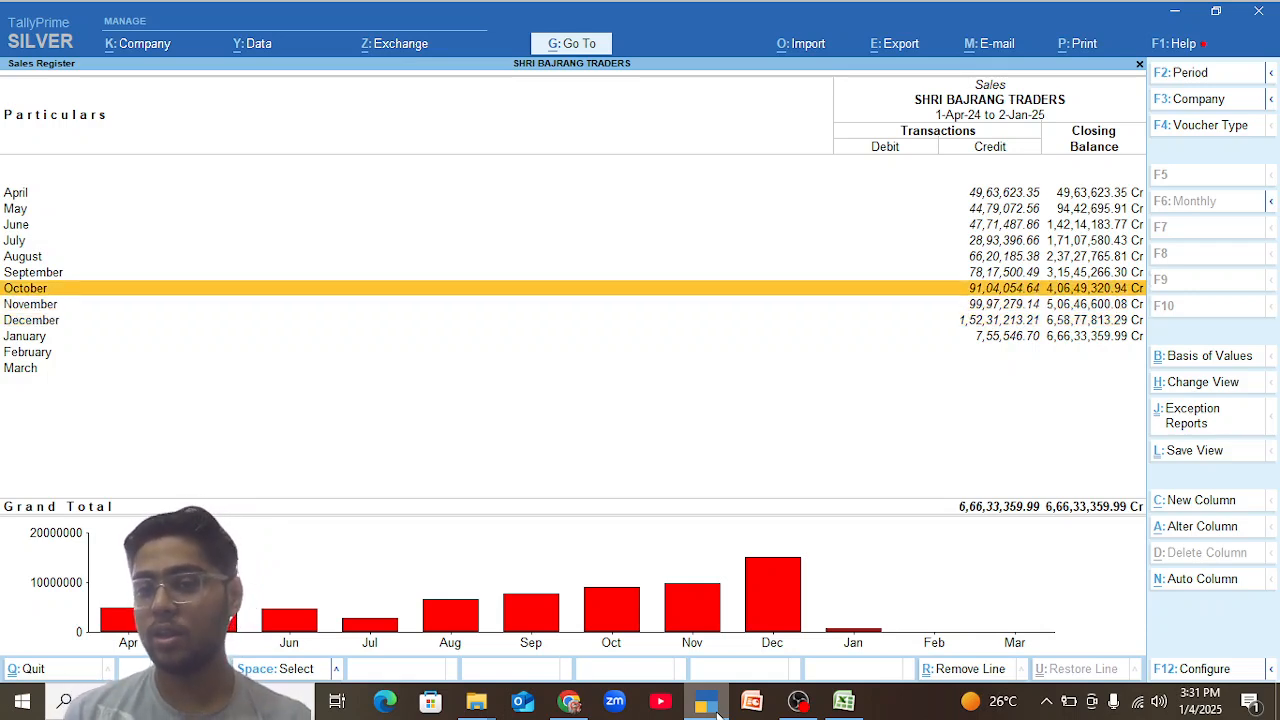
key(Up)
key(Up)
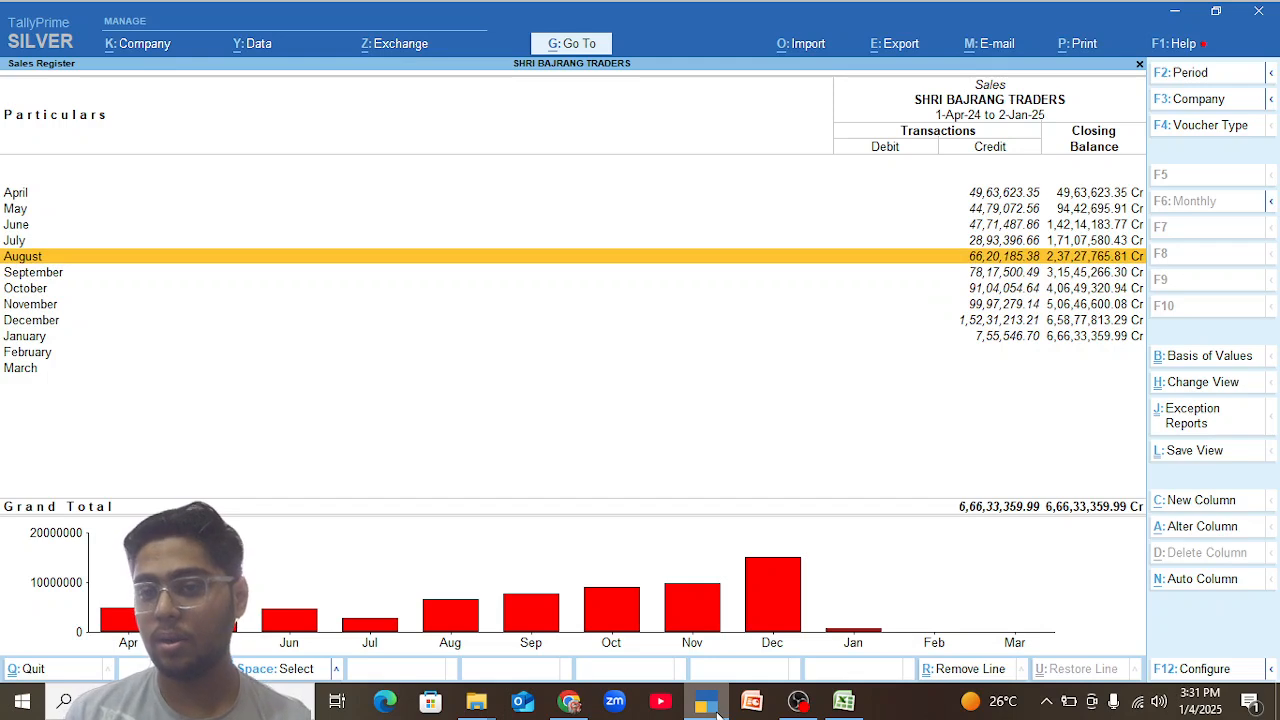
key(Up)
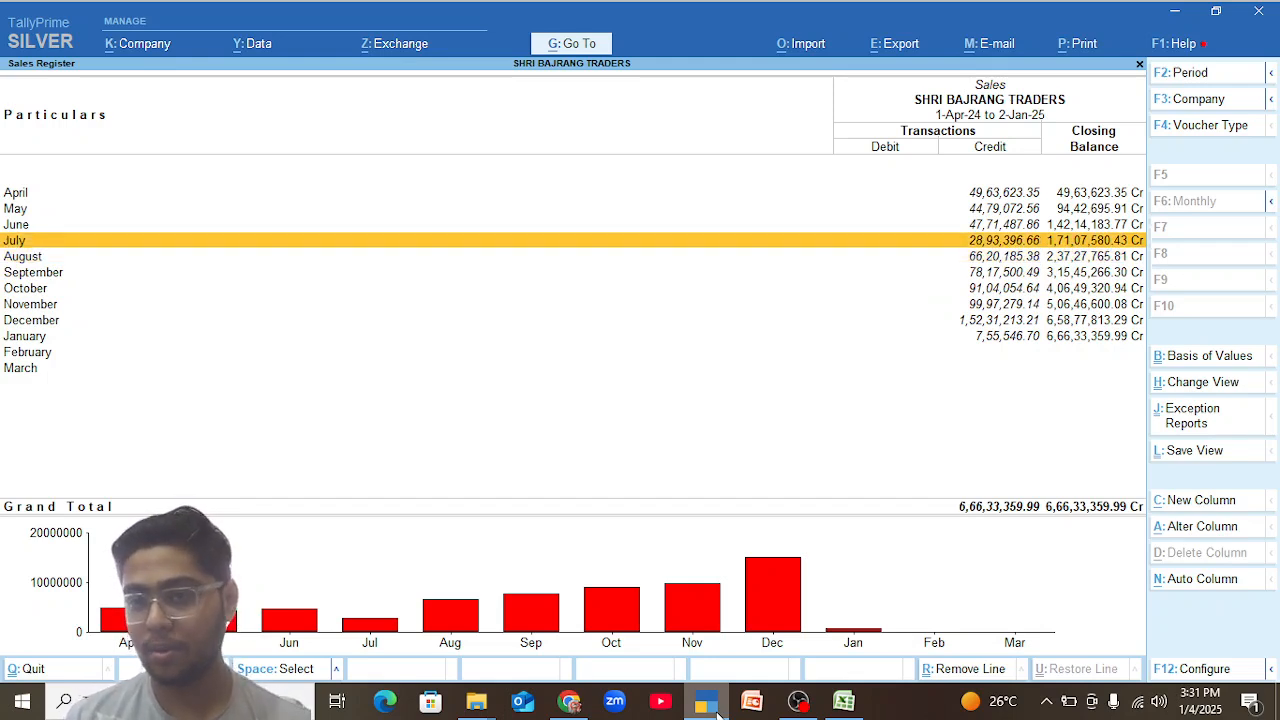
key(Up)
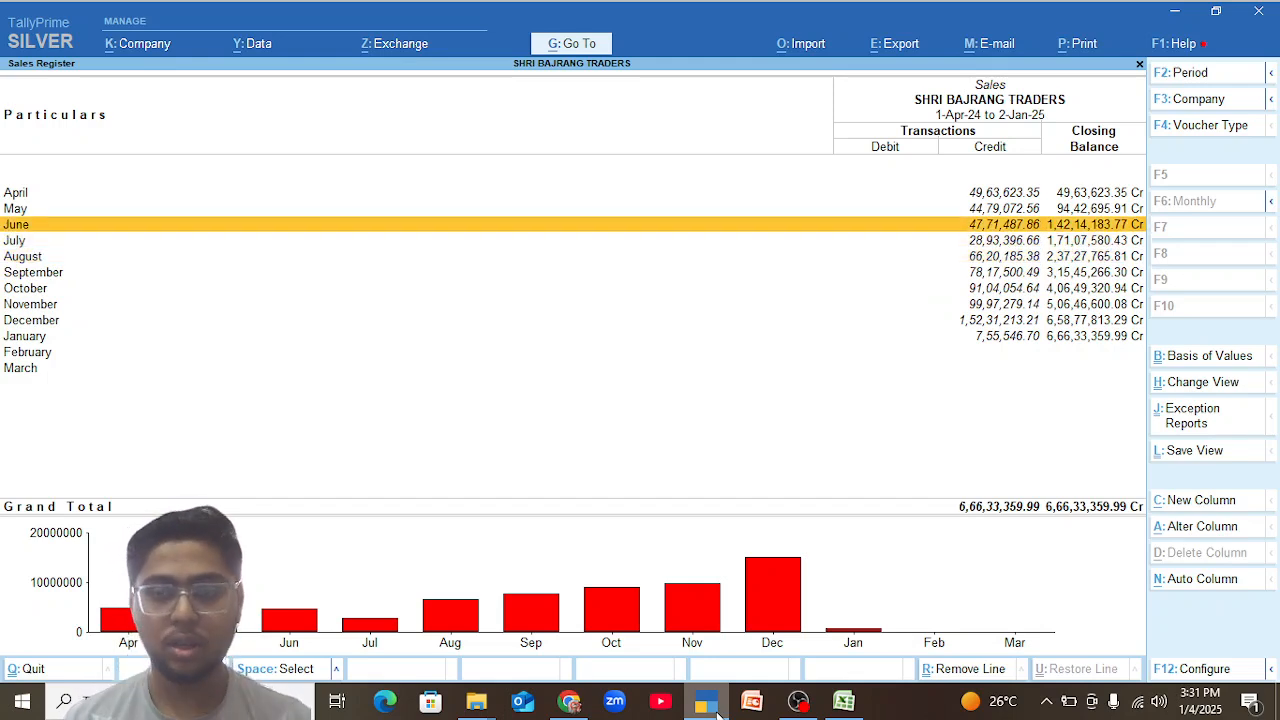
Open the list of sales vouchers for December from the monthly Sales Register.
key(Down)
key(Down)
key(Down)
key(Down)
key(Down)
key(Down)
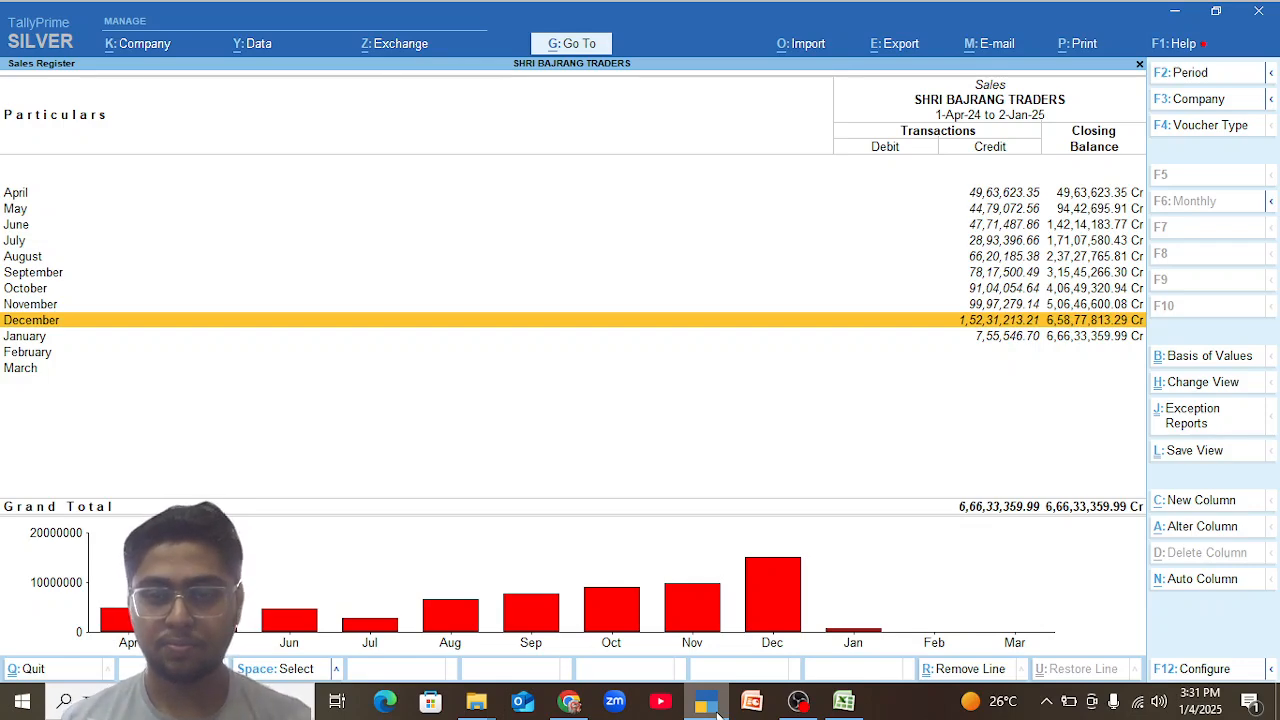
key(Return)
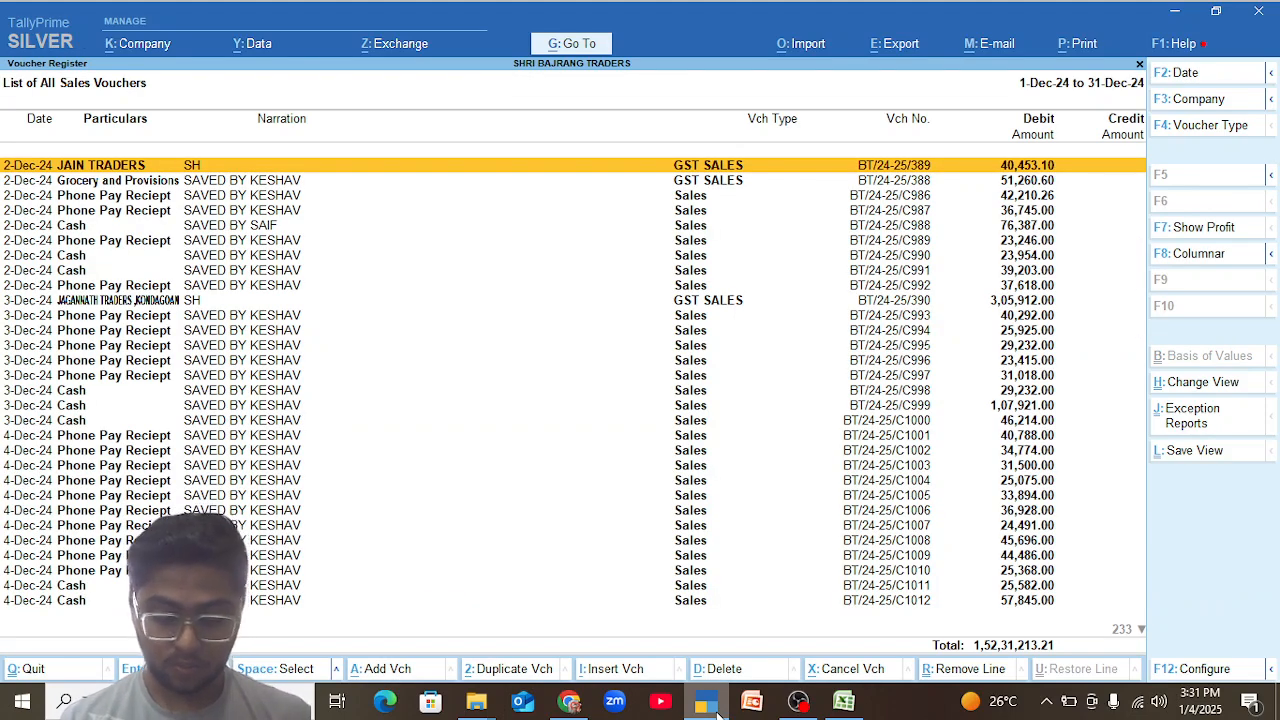
Show the December sales vouchers as a columnar register with the preset columns and examine the CGST and SGST output totals.
key(F8)
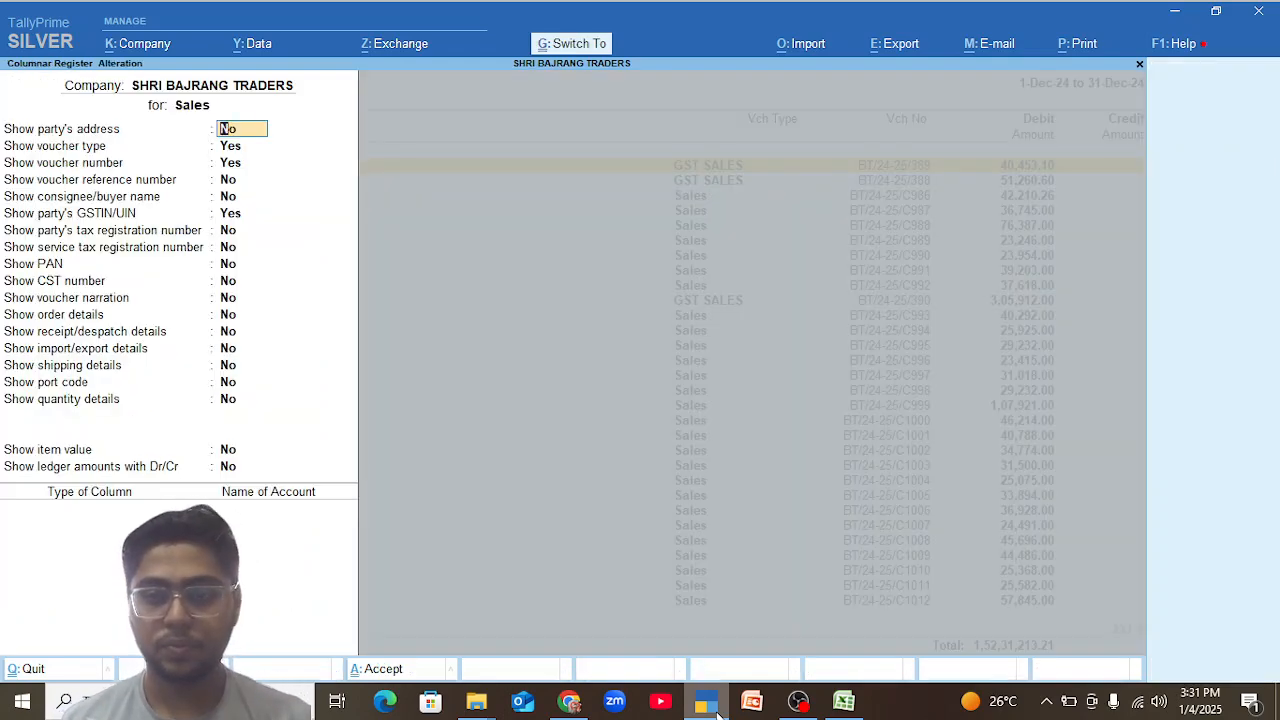
key(Escape)
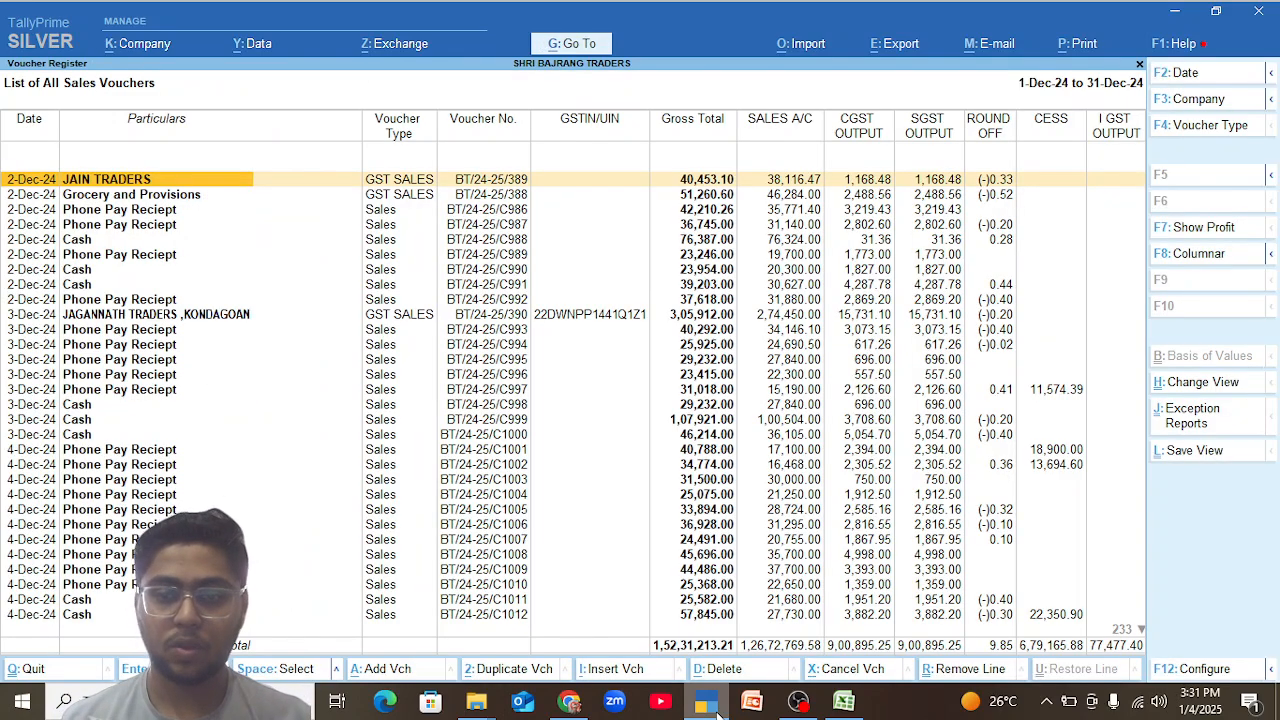
mouse_move(717, 713)
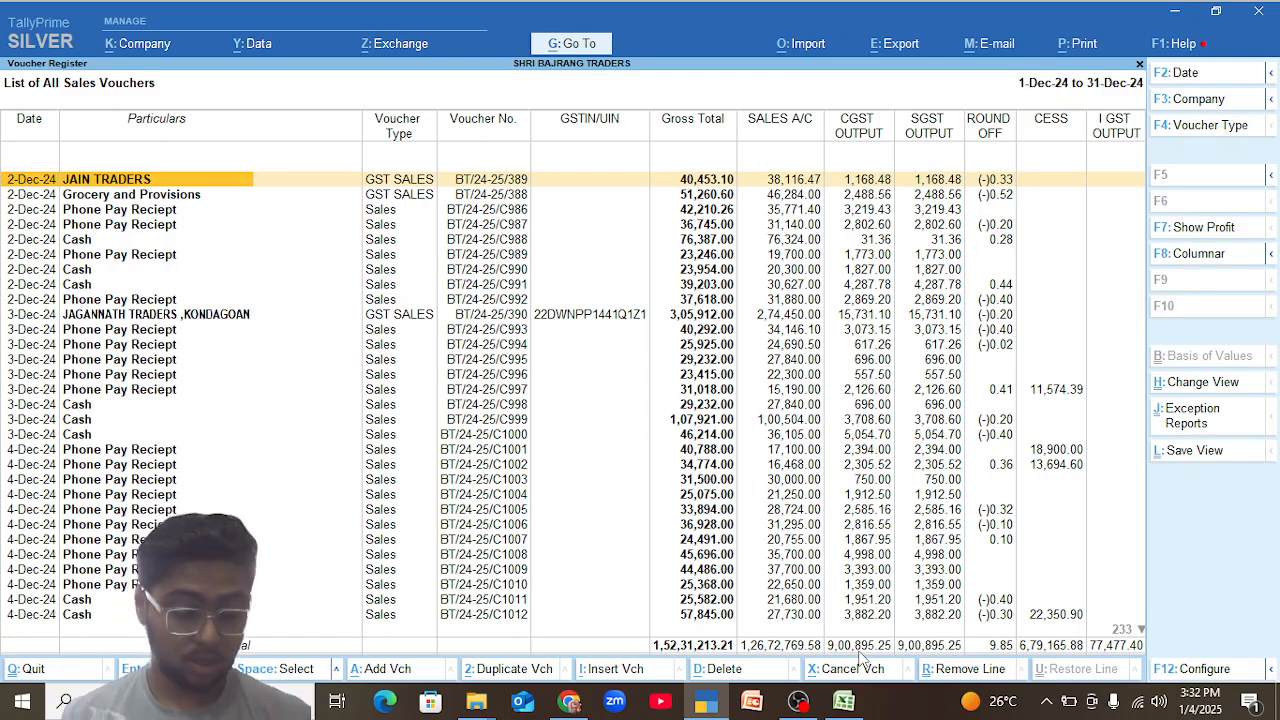
Switch to the GST portal in Chrome and open the detailed Electronic Credit Ledger.
key(alt+Tab)
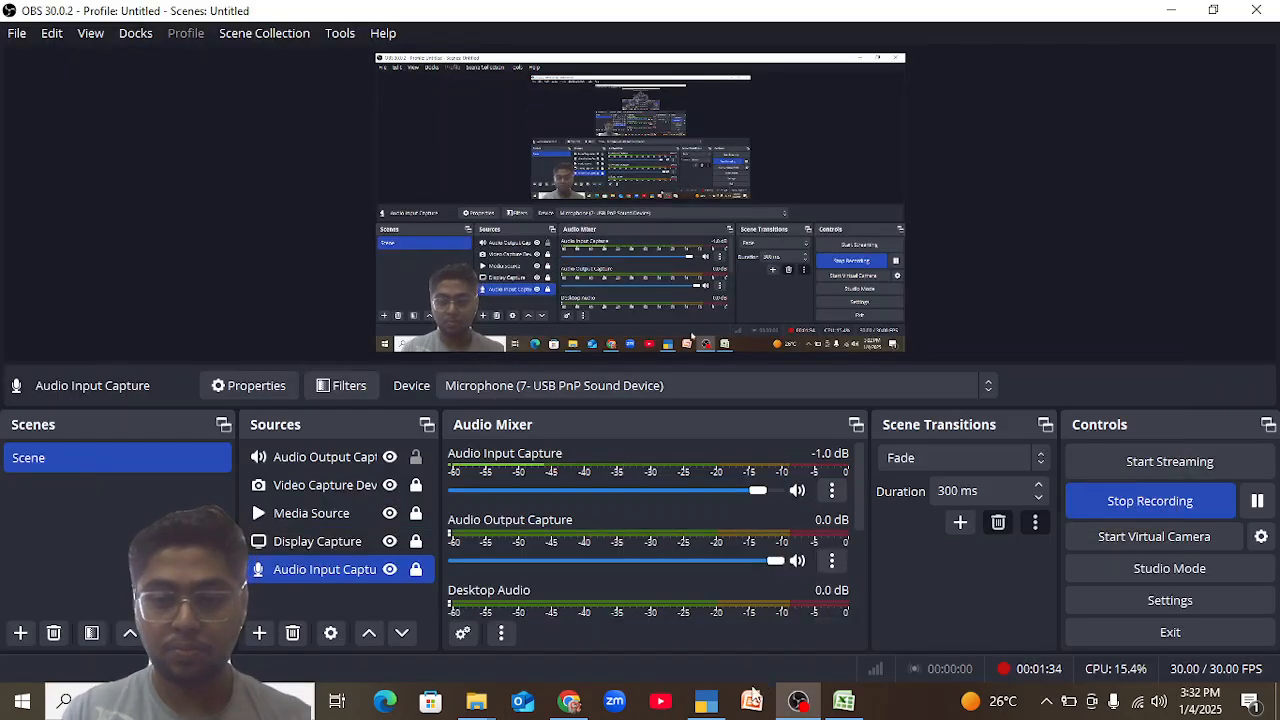
click(574, 703)
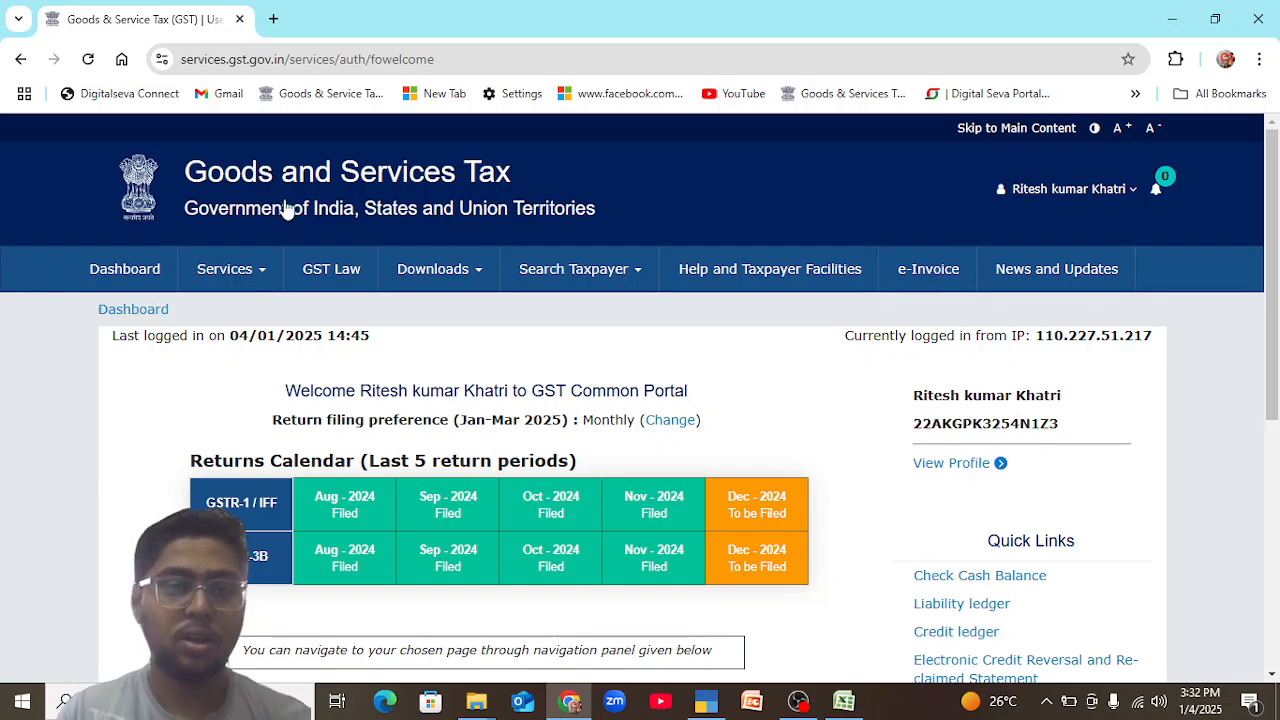
mouse_move(242, 280)
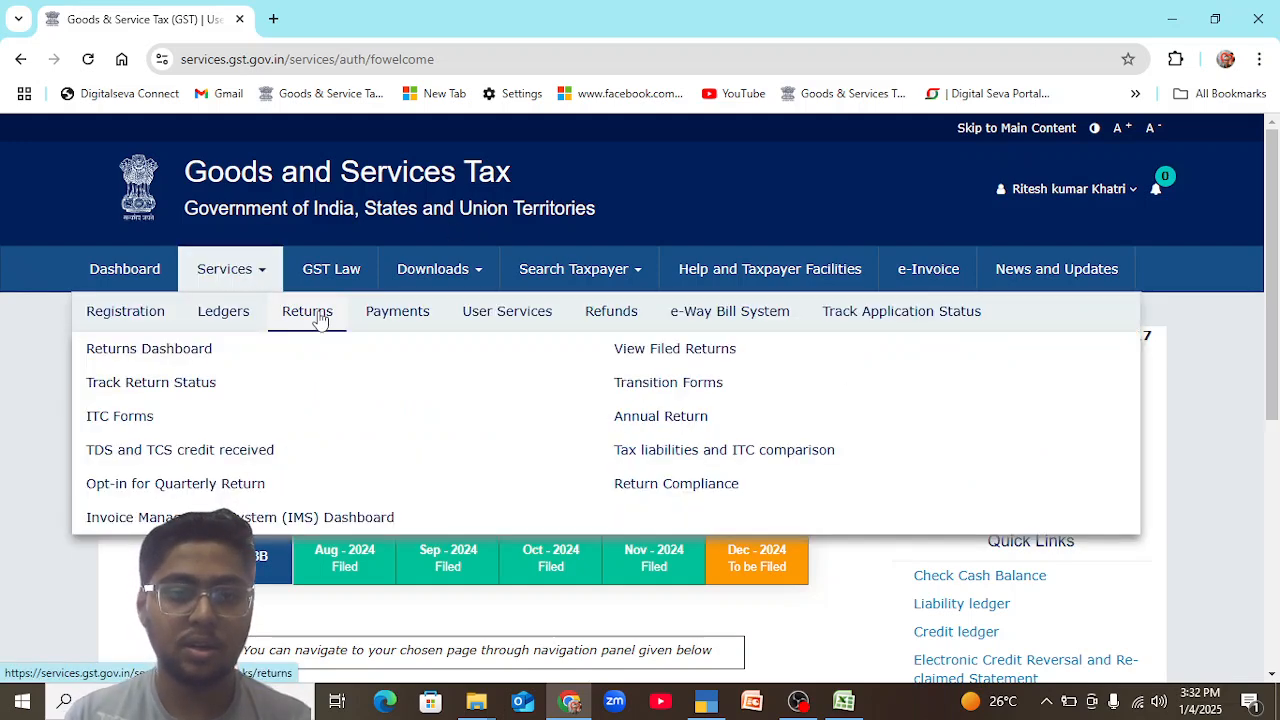
mouse_move(238, 318)
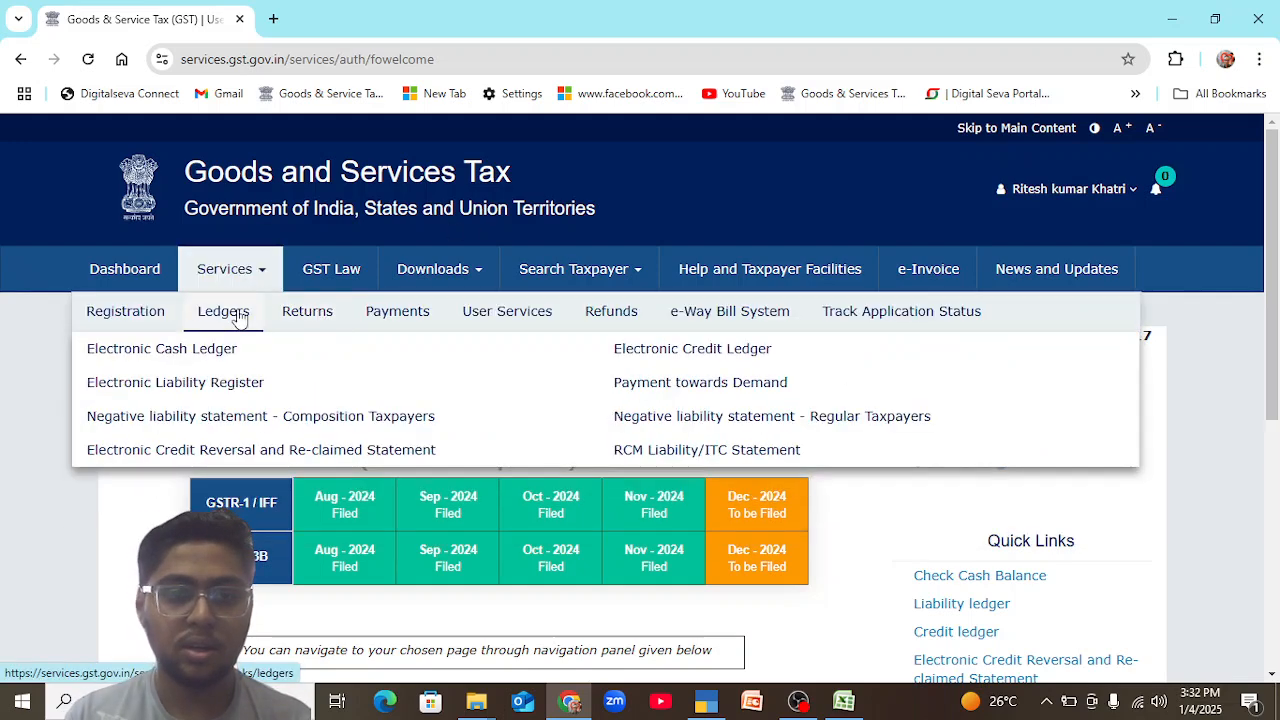
click(648, 349)
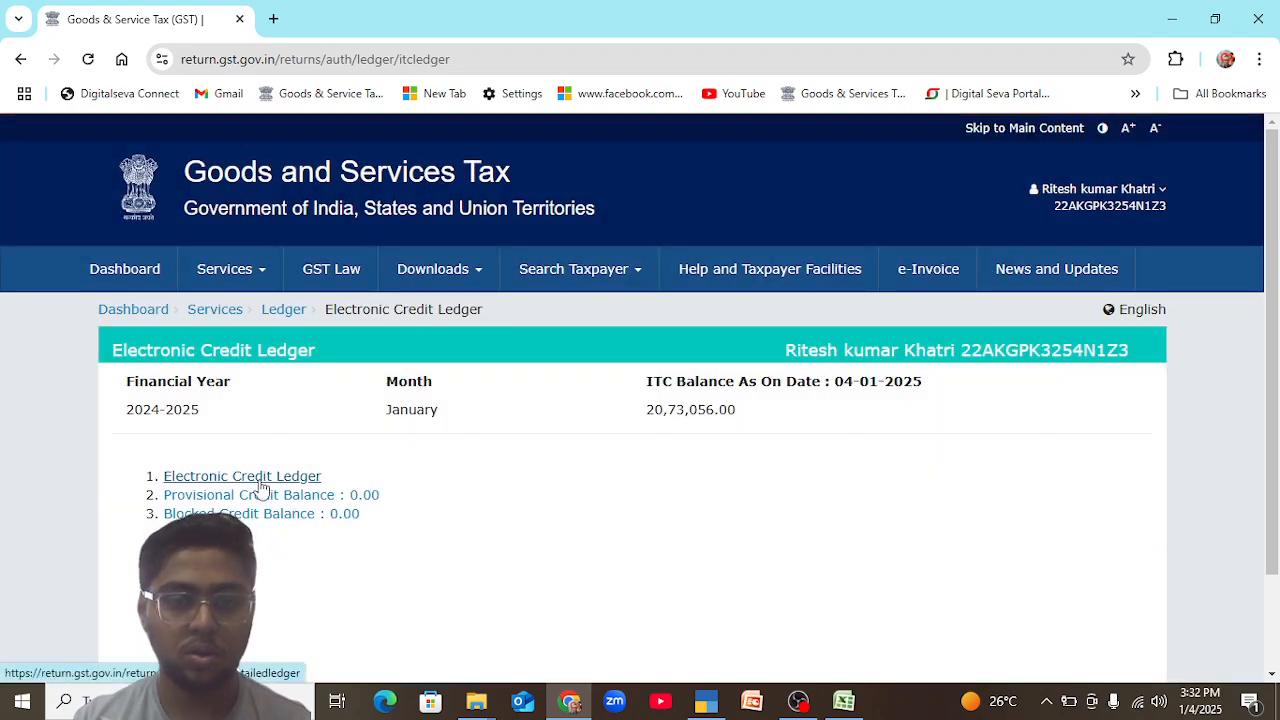
click(259, 480)
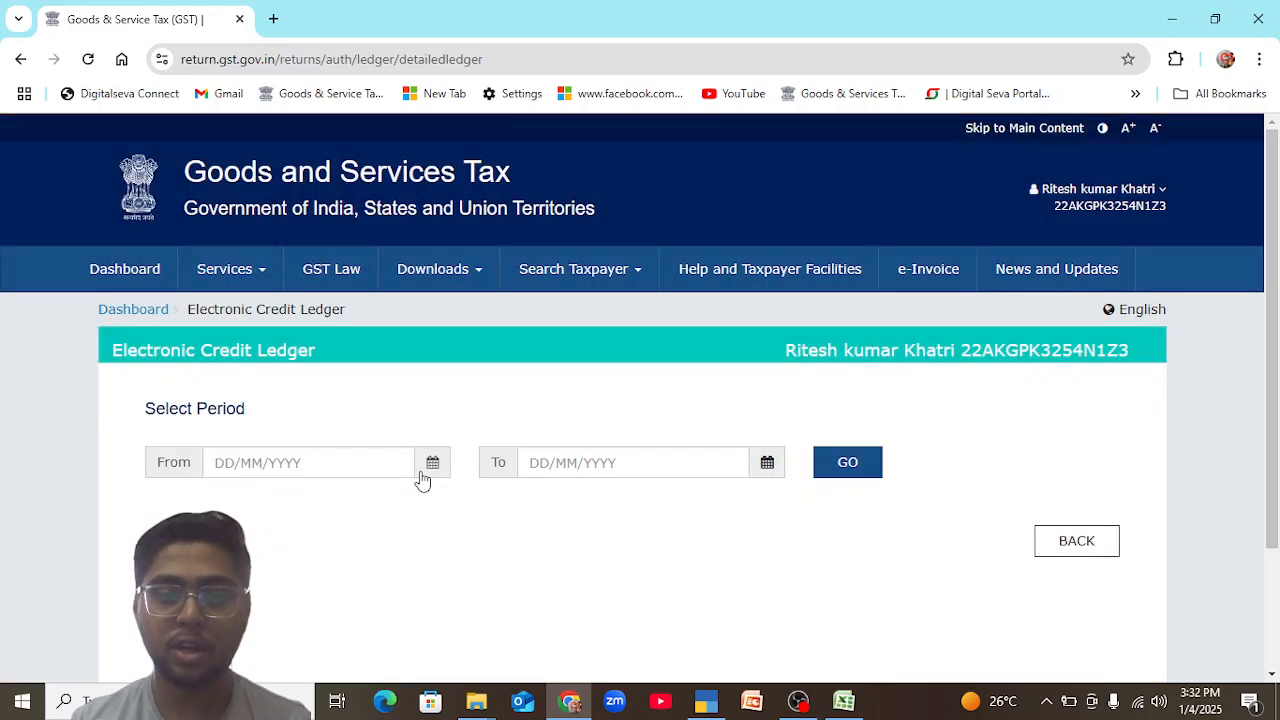
Display the Electronic Credit Ledger from 01/01/2025 to 04/01/2025 and examine its central tax, state tax and cess balances.
click(428, 470)
click(612, 360)
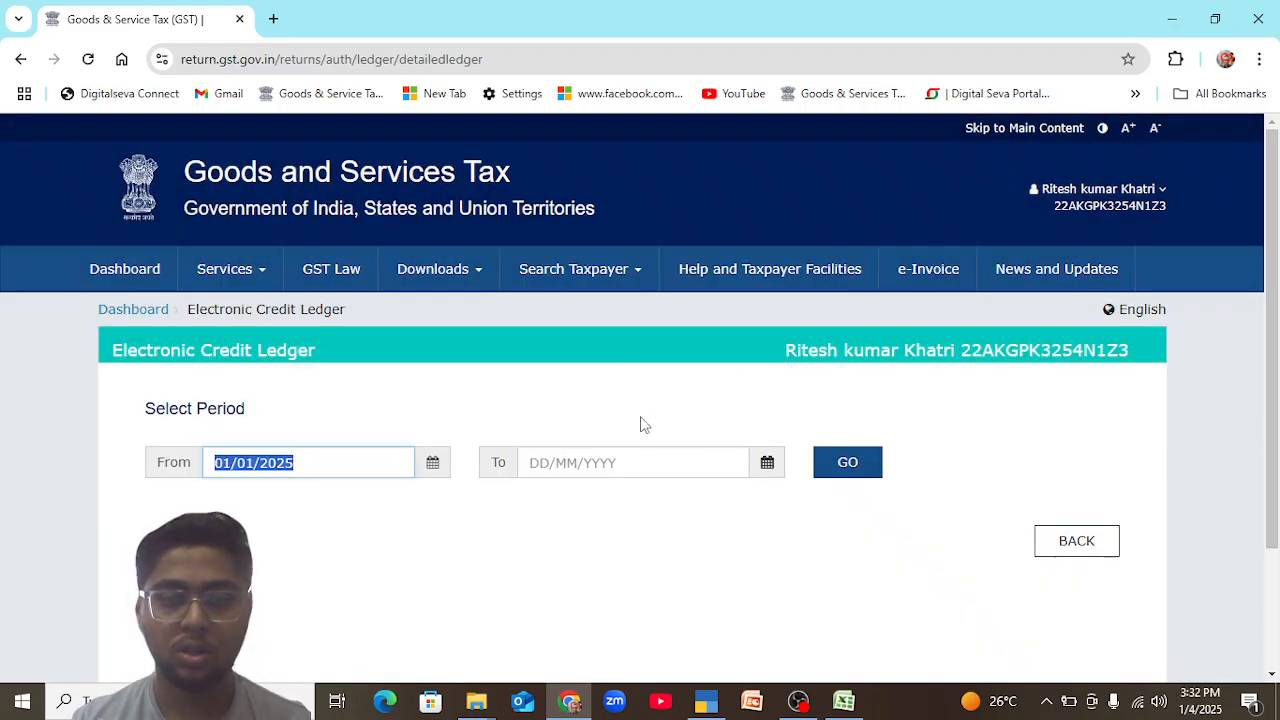
click(766, 466)
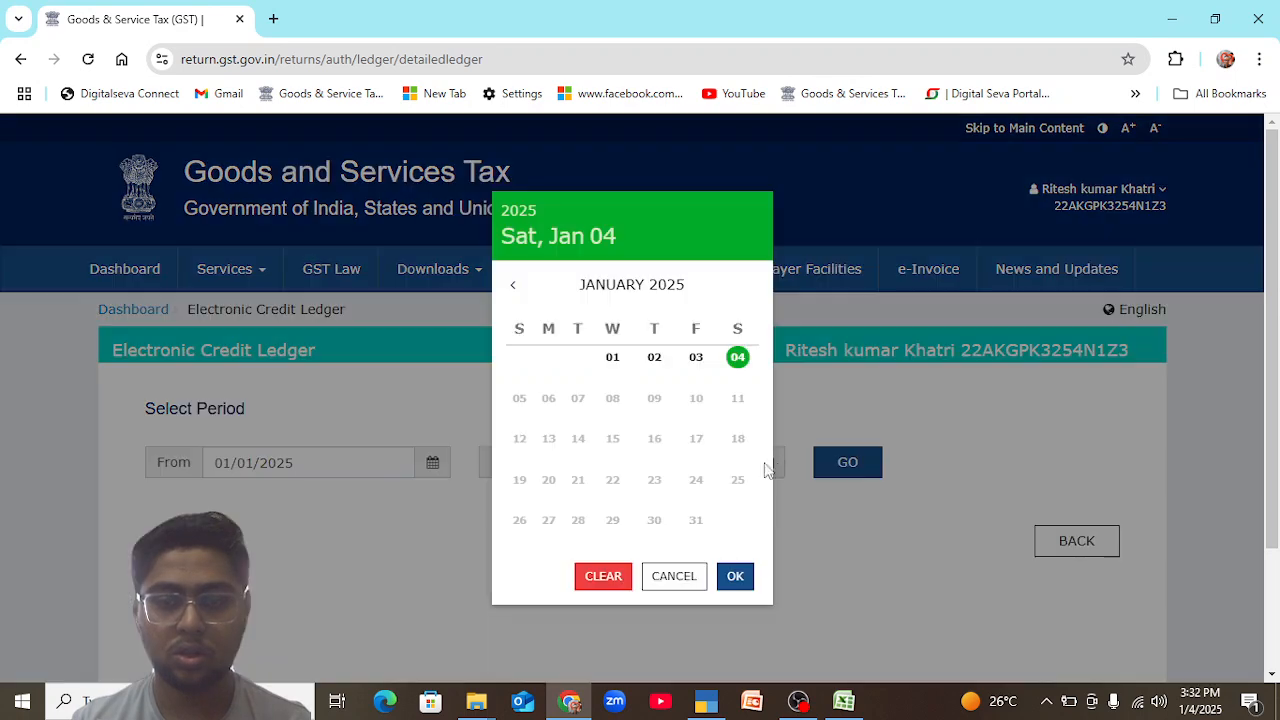
click(738, 585)
click(876, 470)
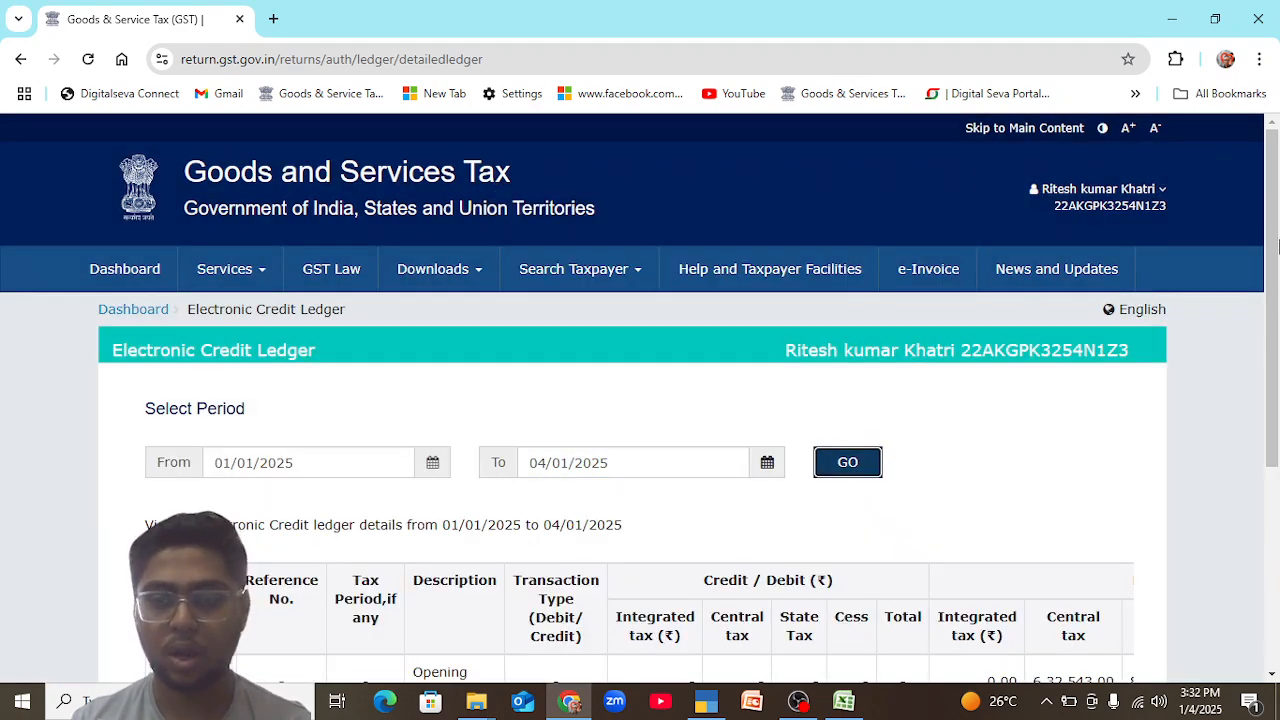
scroll(926, 460, down, 3)
drag(844, 514, 1166, 490)
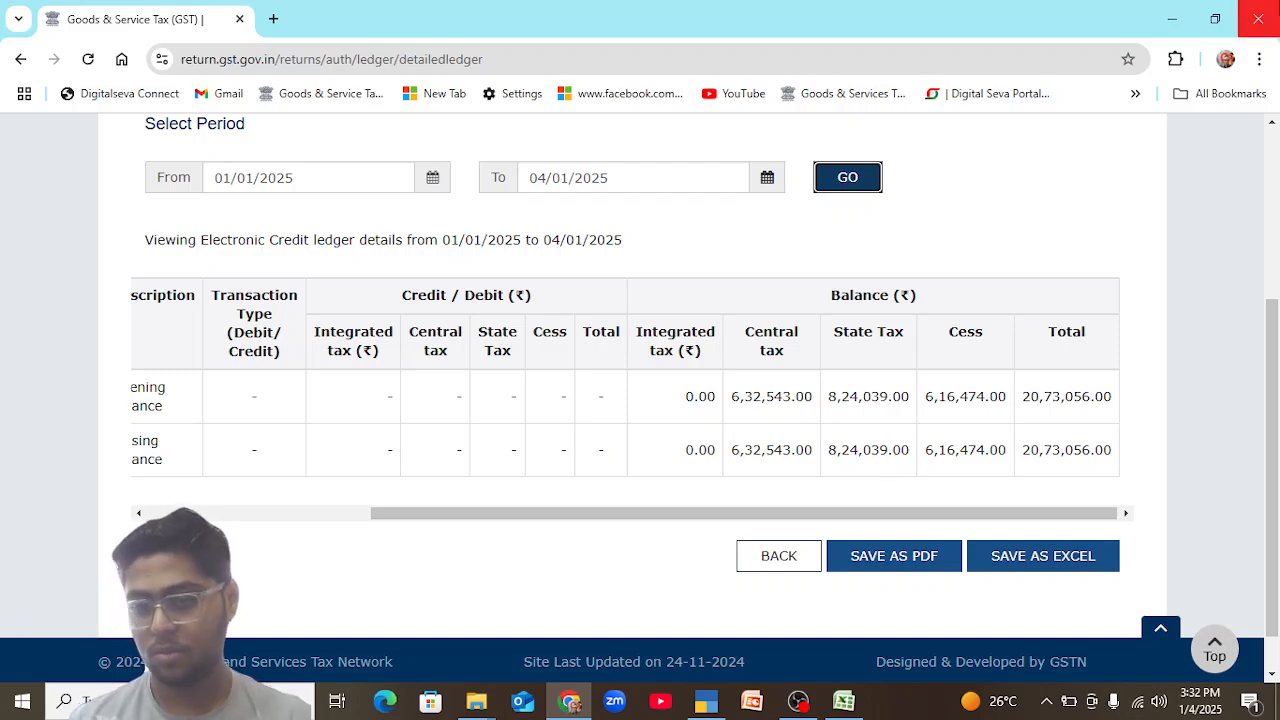
click(797, 703)
click(797, 703)
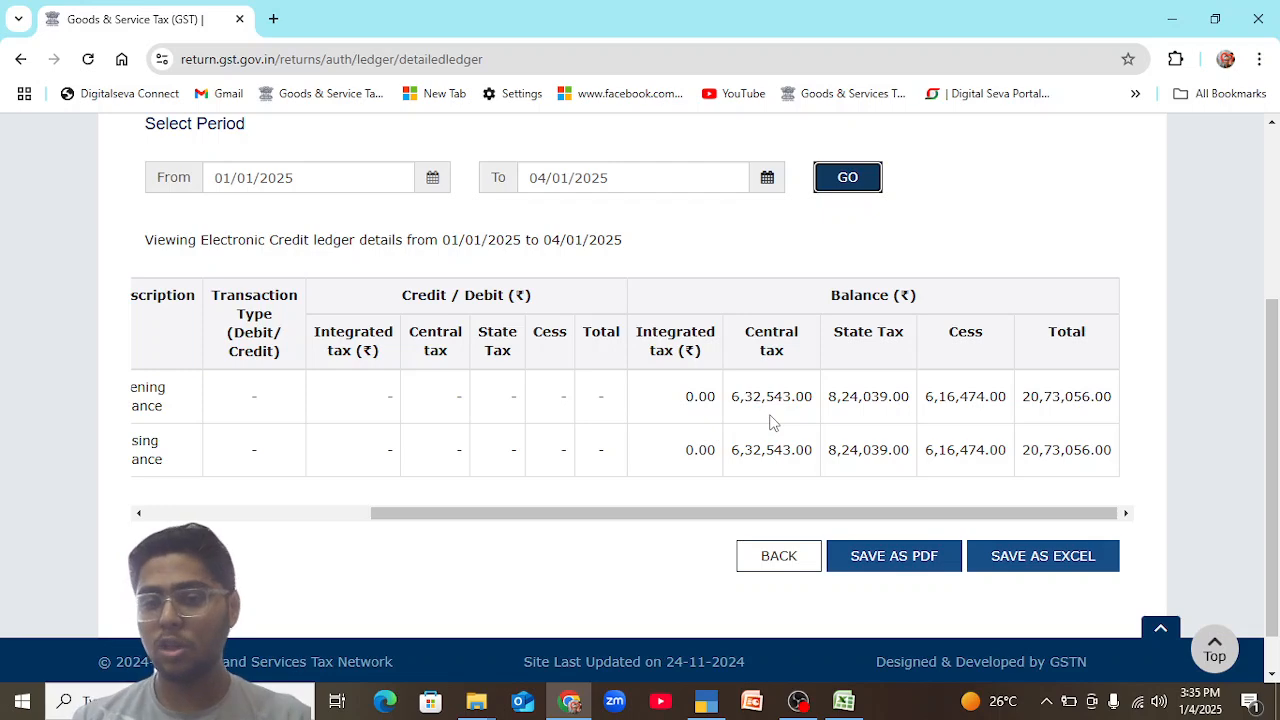
Leave the credit ledger and open the detailed Electronic Cash Ledger from the ledgers list.
click(794, 557)
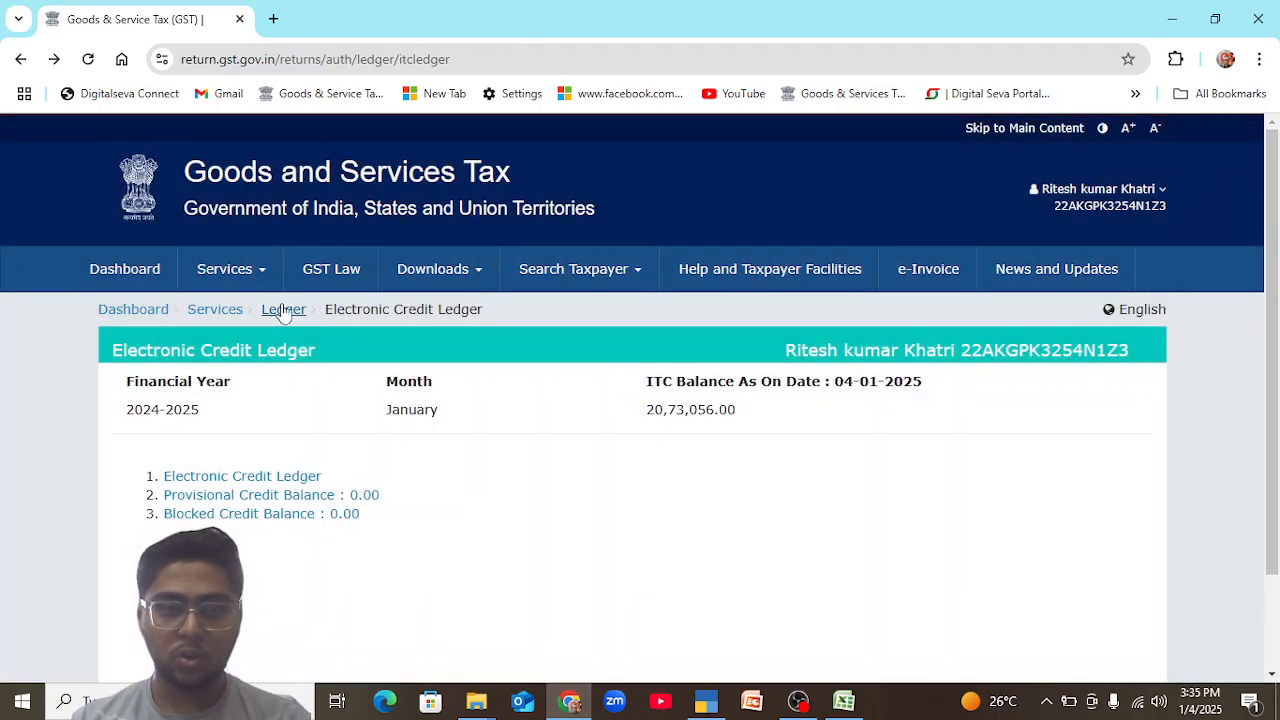
click(285, 312)
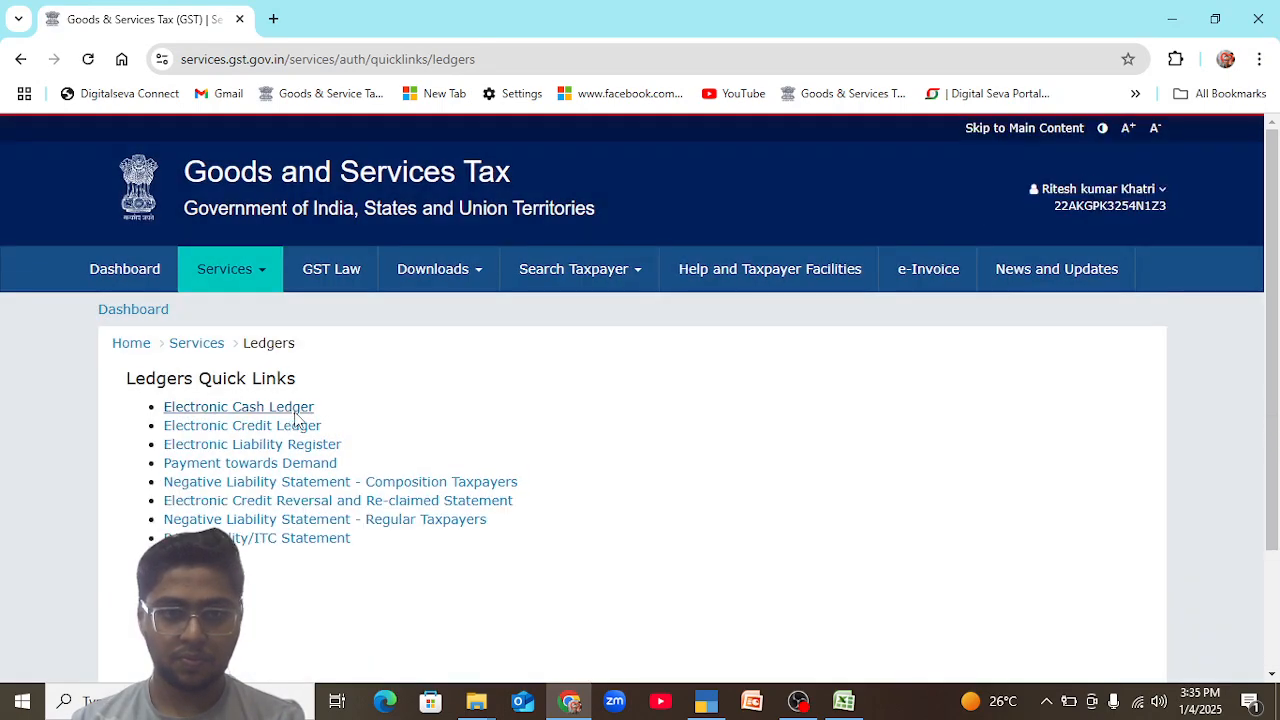
click(296, 414)
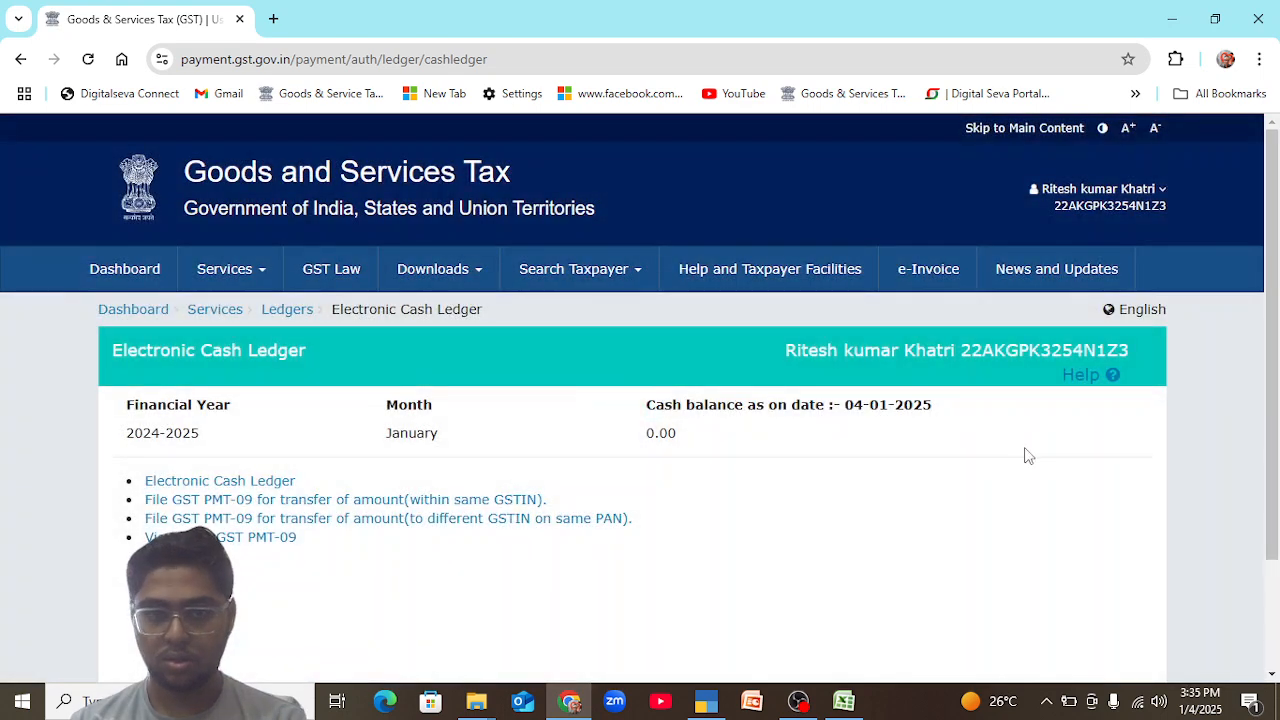
click(233, 486)
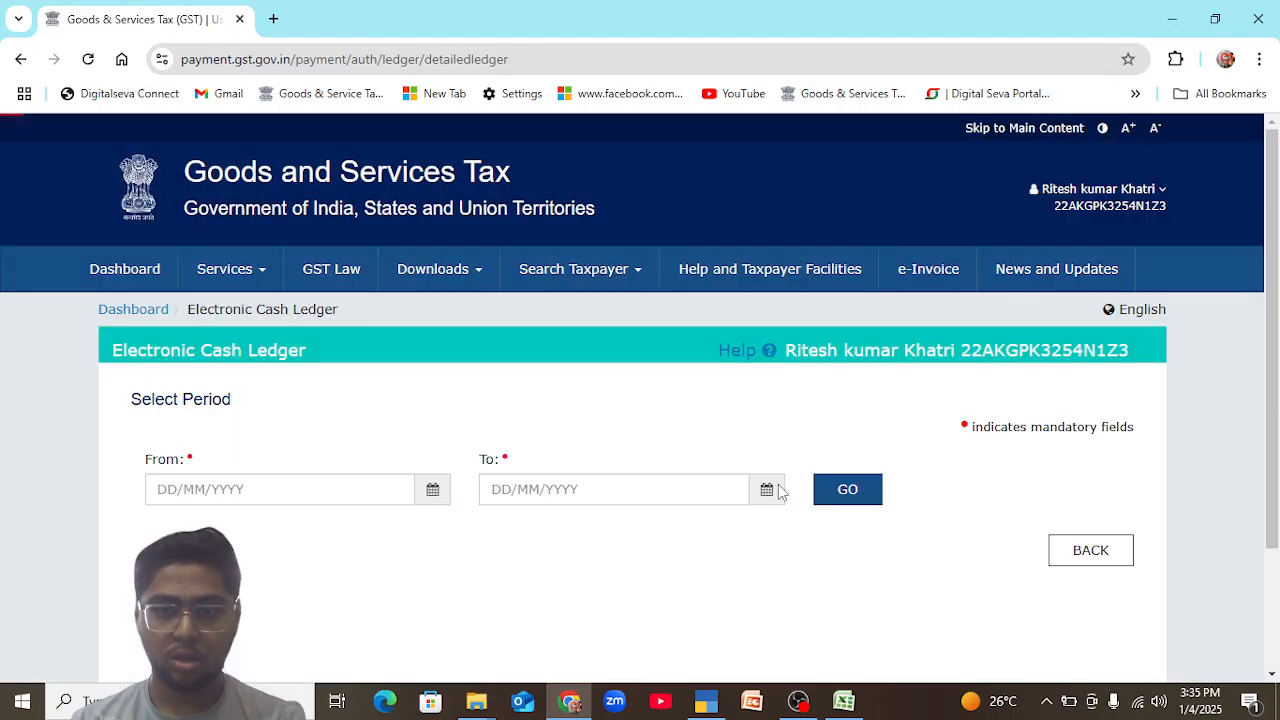
Display the Electronic Cash Ledger from 01/01/2025 to 04/01/2025 and examine its balance columns.
click(432, 490)
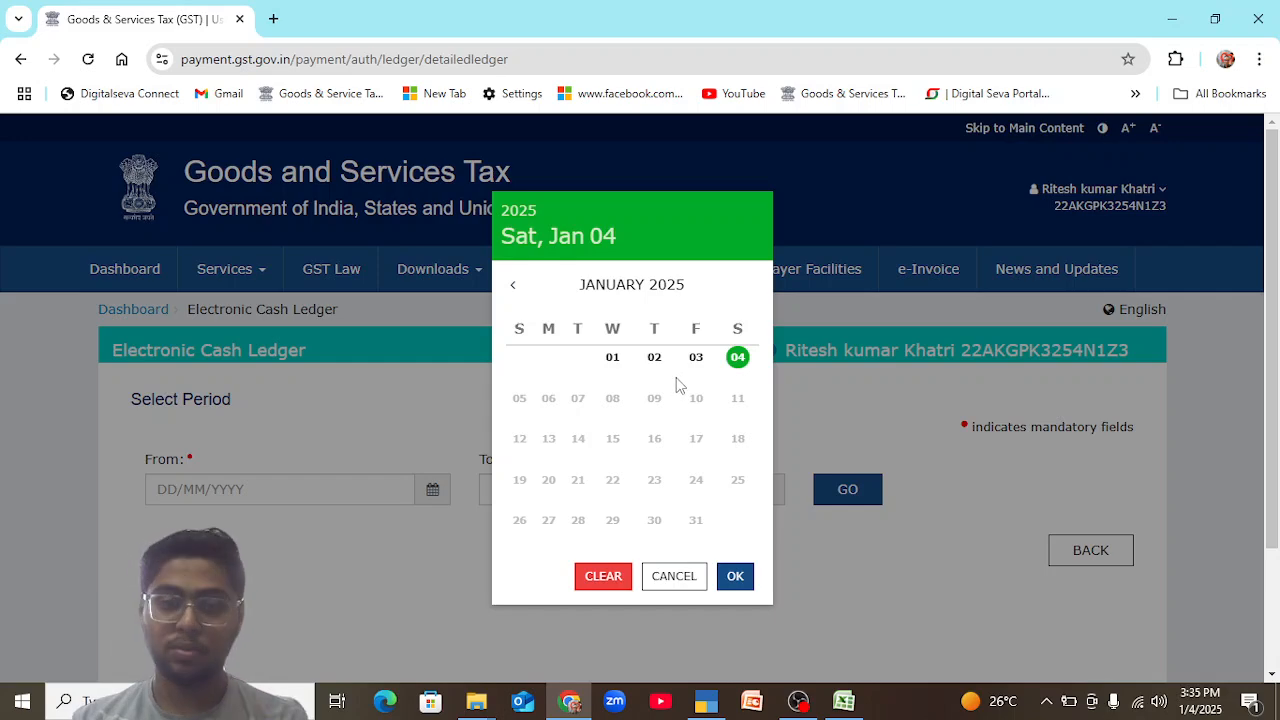
click(615, 360)
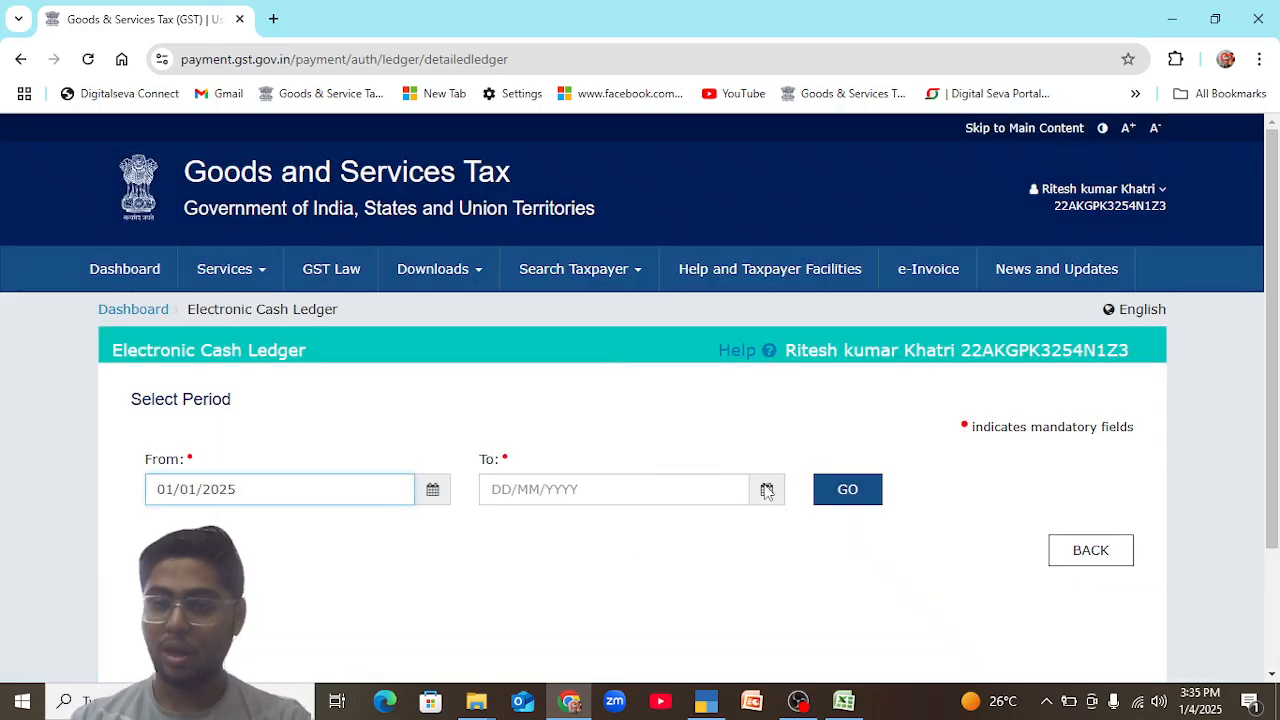
click(767, 490)
click(735, 576)
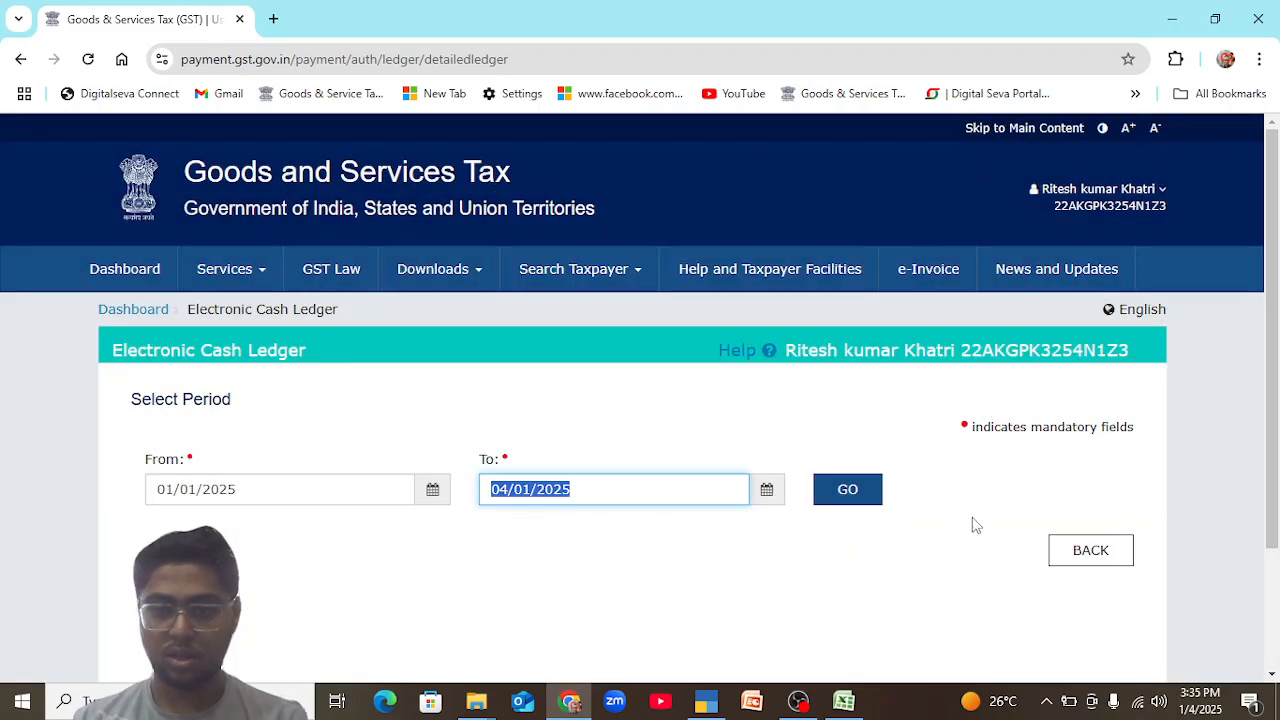
click(877, 491)
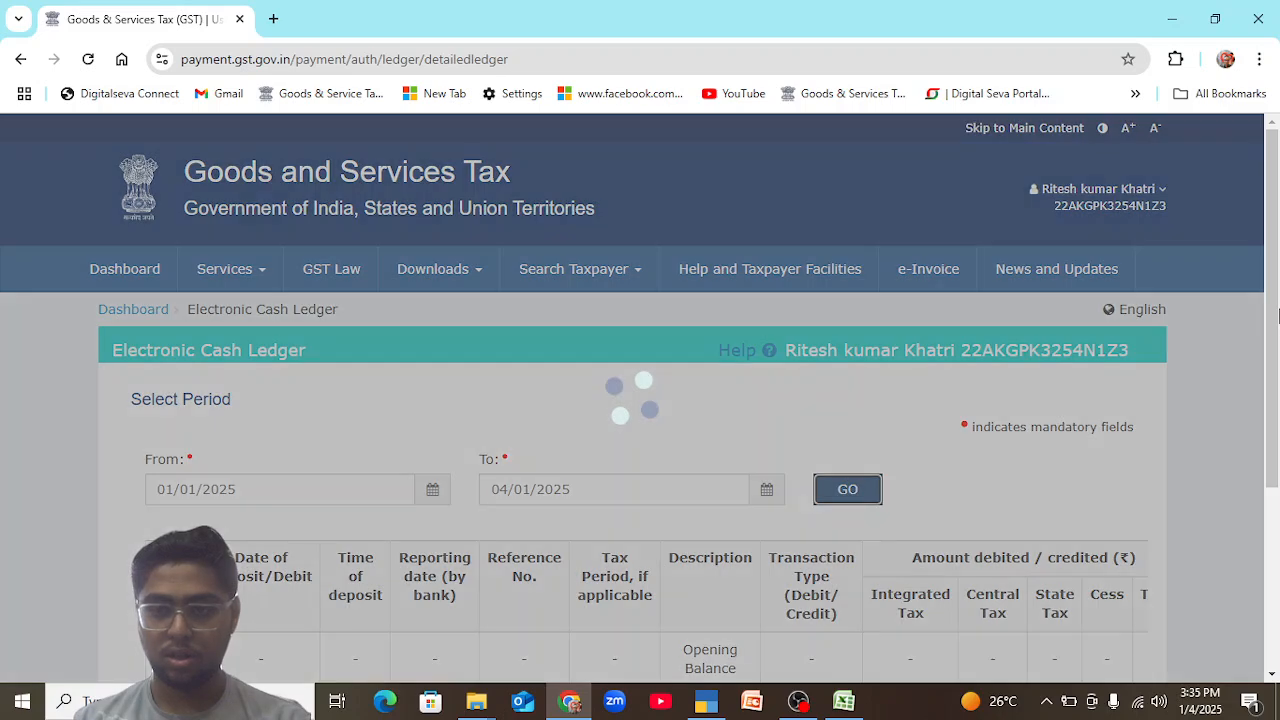
drag(1272, 318, 1272, 506)
drag(766, 484, 1020, 503)
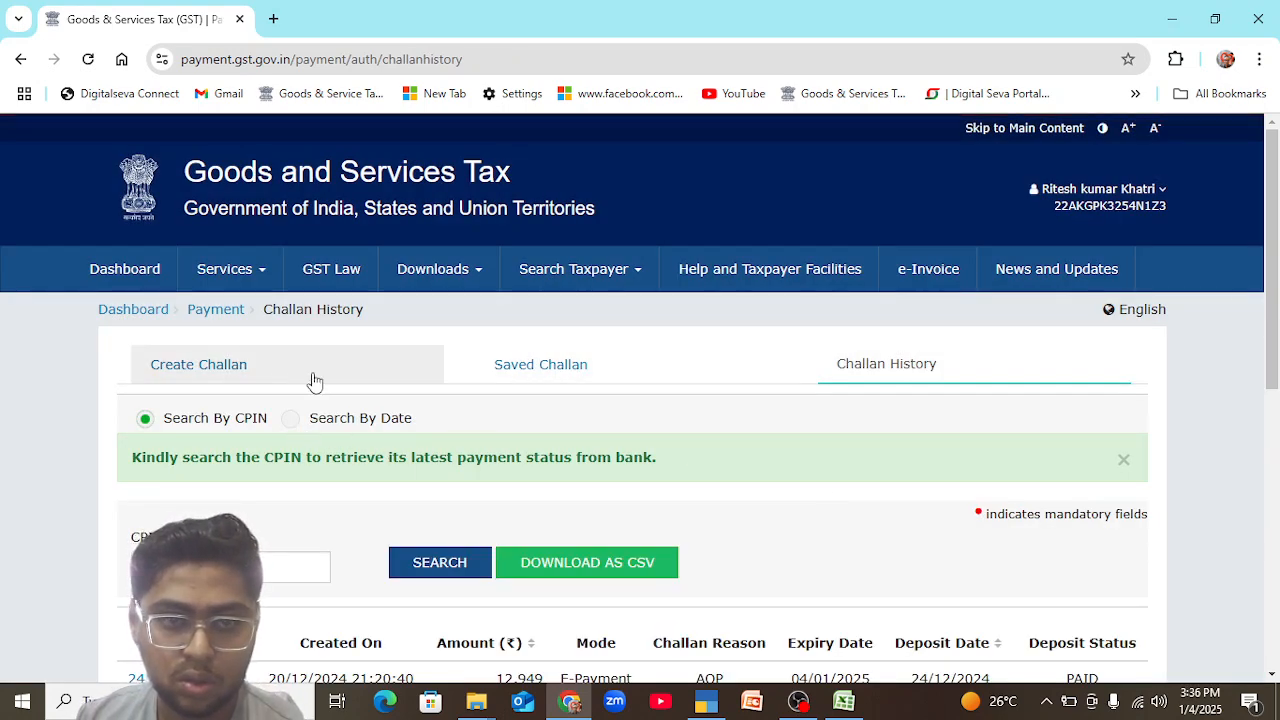
Open the payment receipt of the challan created on 20/12/2024 from the challan history and examine its Details of Deposit.
scroll(1100, 420, down, 3)
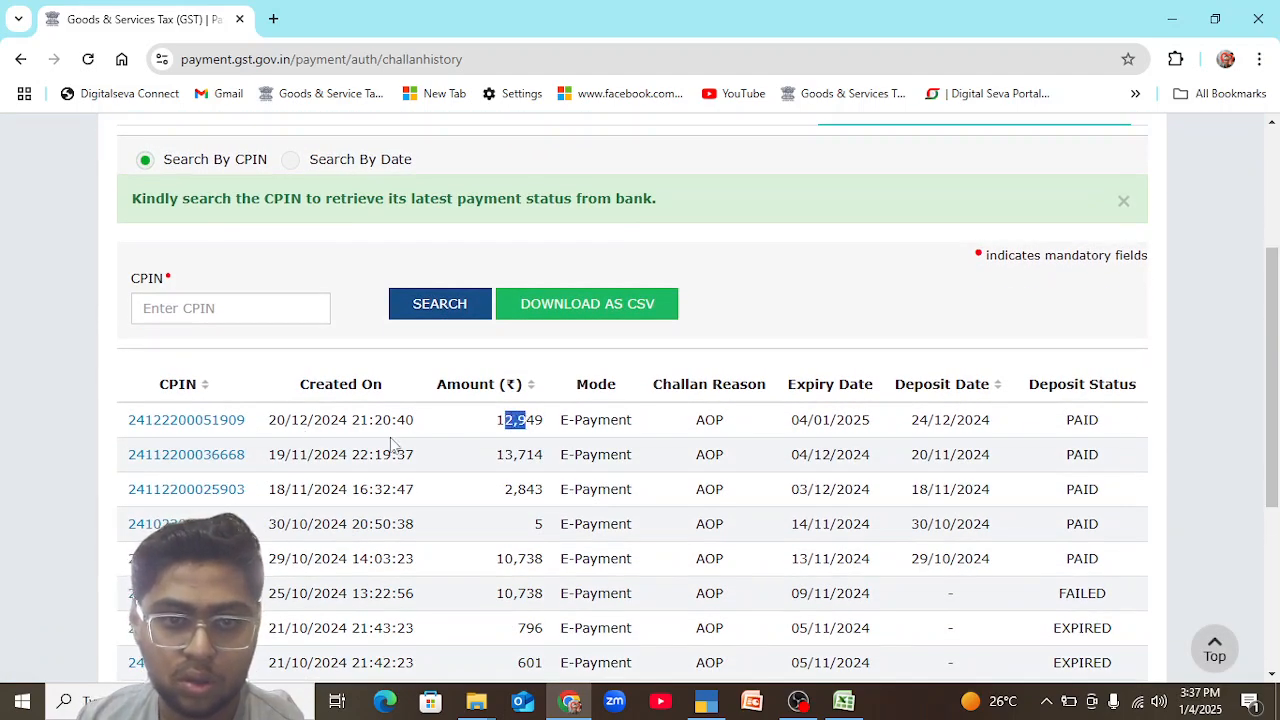
click(207, 424)
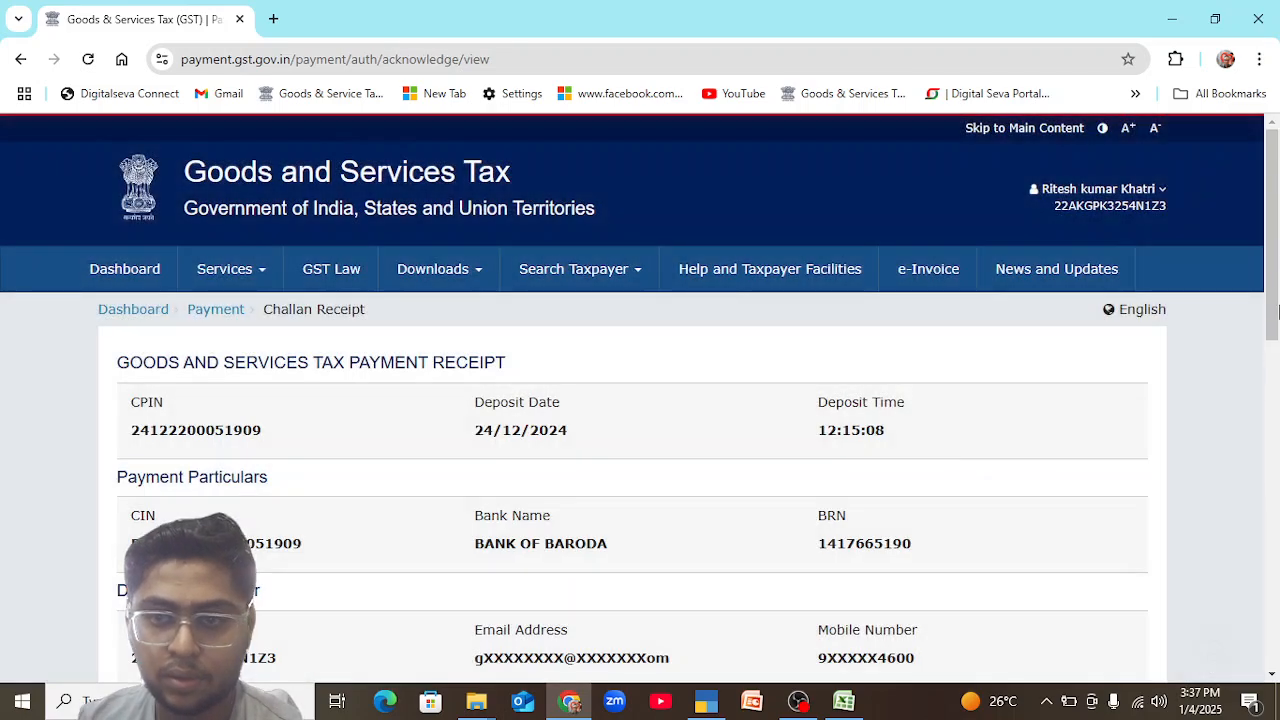
drag(1273, 265, 1278, 426)
scroll(657, 481, down, 2)
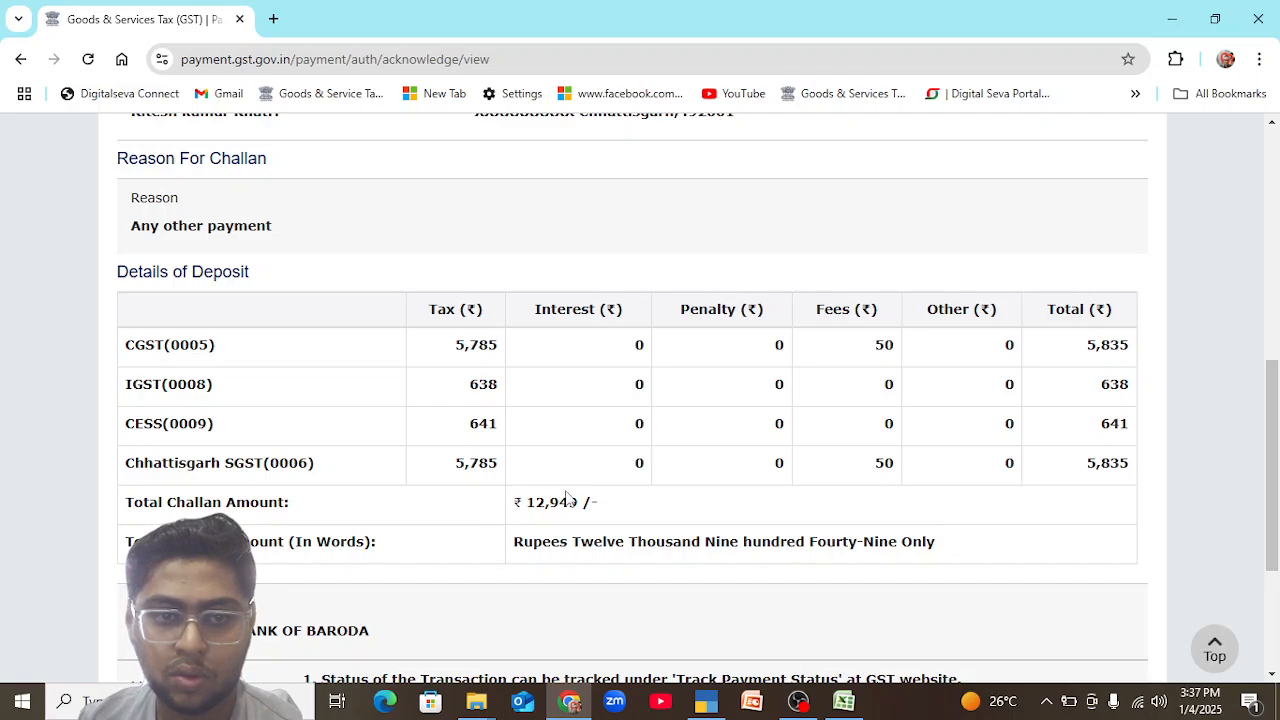
Leave the challan payment receipt and open the detailed Electronic Cash Ledger from the ledgers list.
drag(1277, 460, 1277, 239)
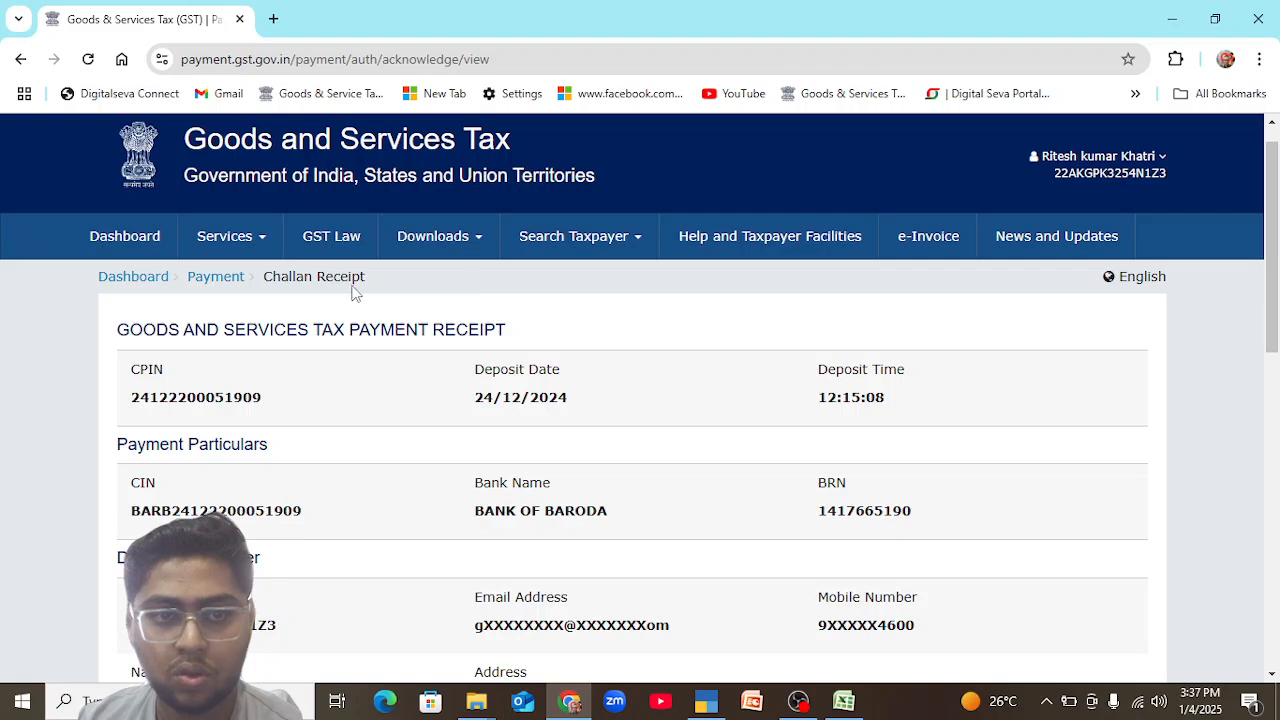
click(264, 239)
mouse_move(287, 270)
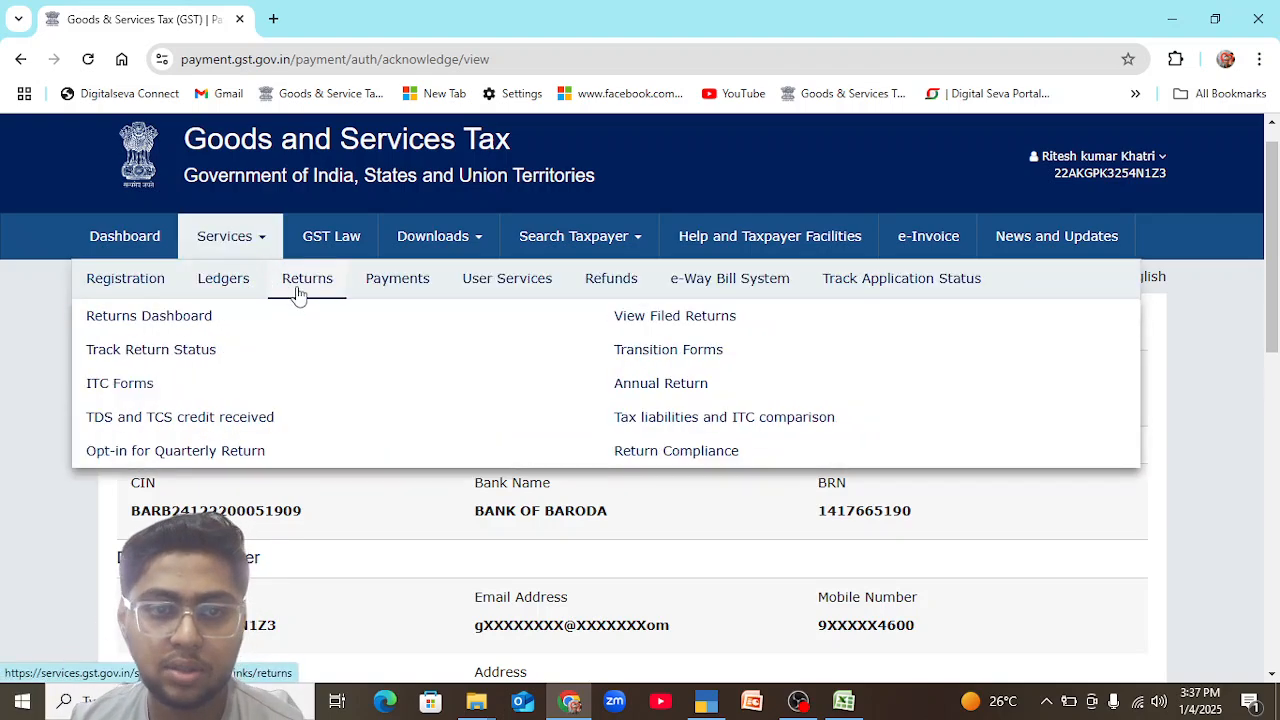
mouse_move(222, 300)
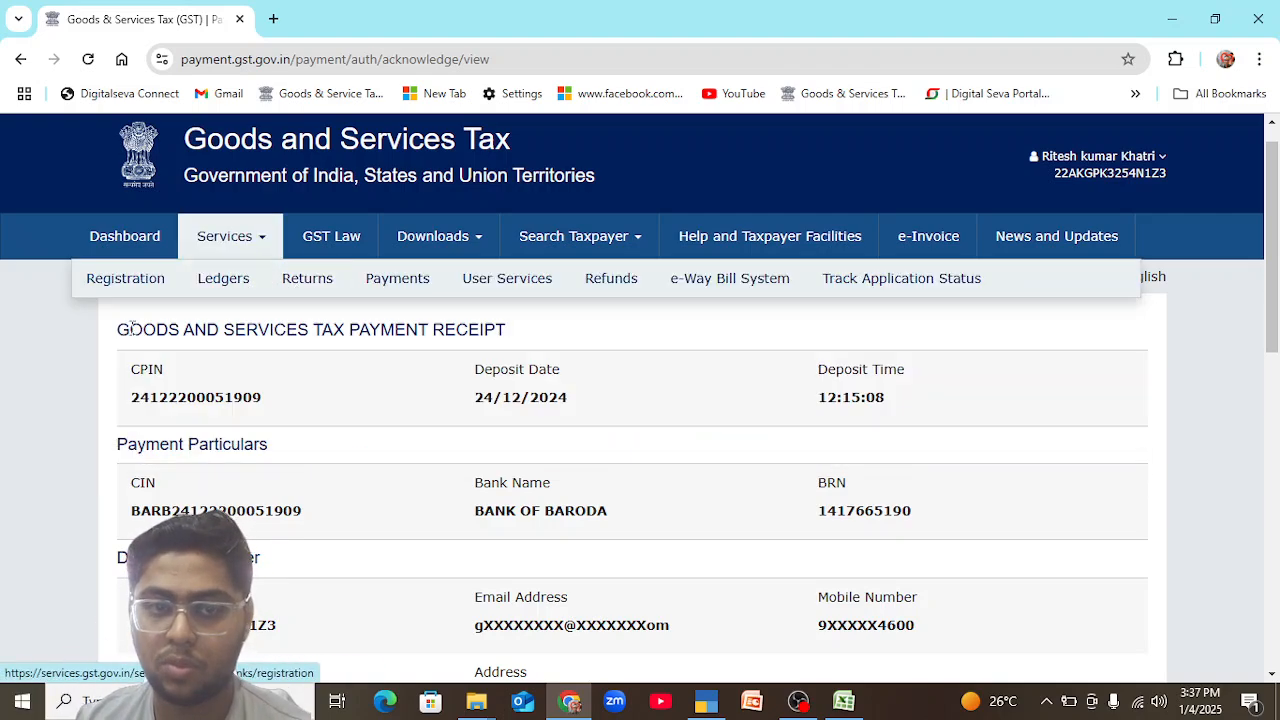
click(199, 331)
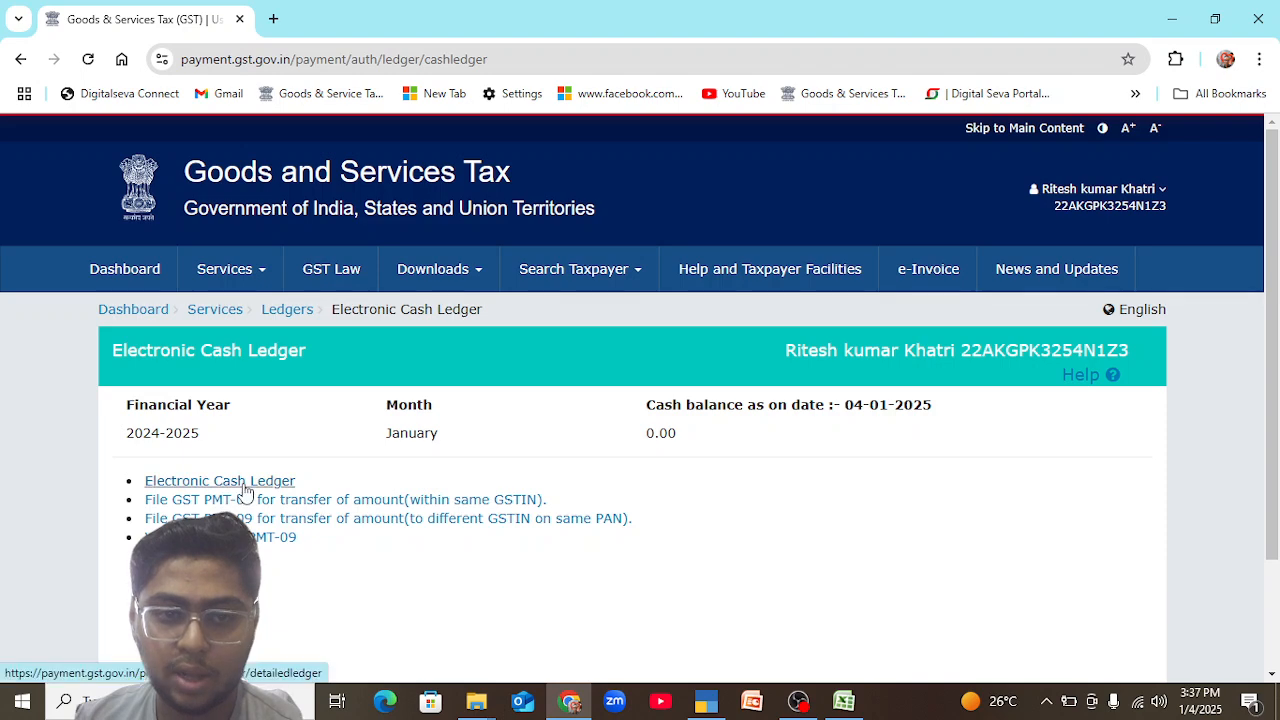
click(245, 489)
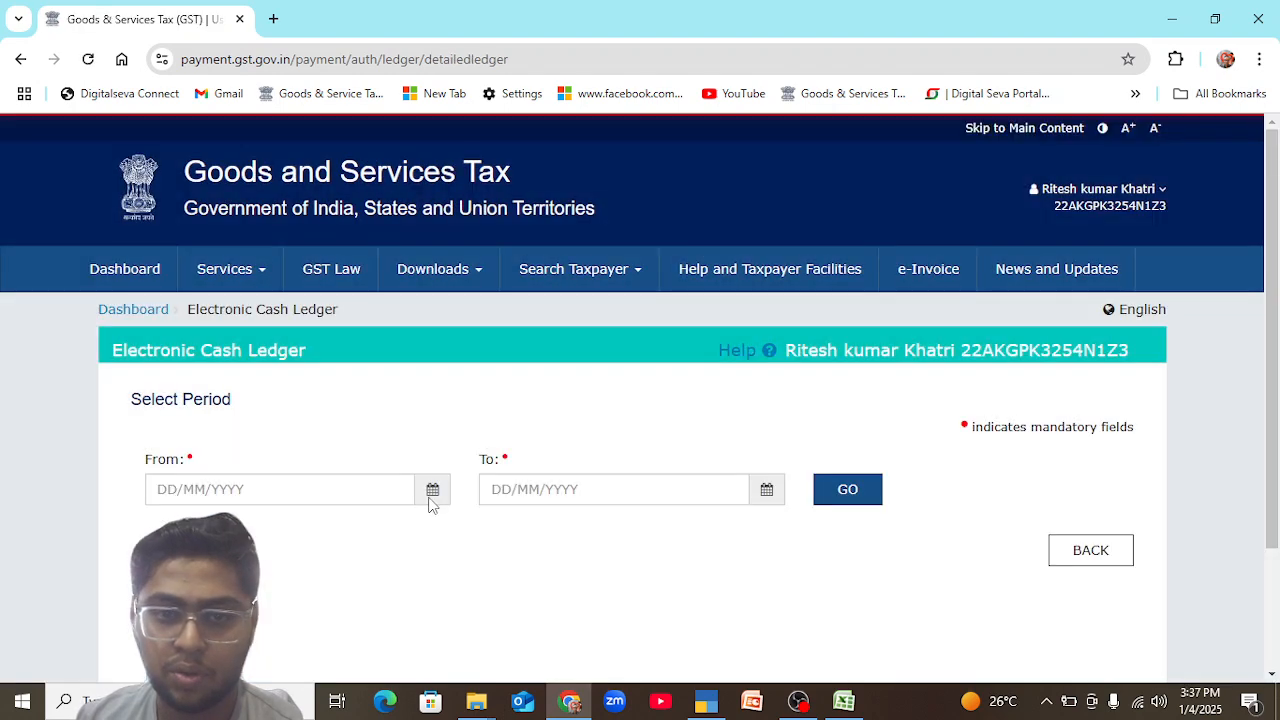
Display the Electronic Cash Ledger from 01/12/2024 to 04/01/2025 and examine its debited, credited and balance amounts.
click(430, 494)
click(489, 352)
click(447, 495)
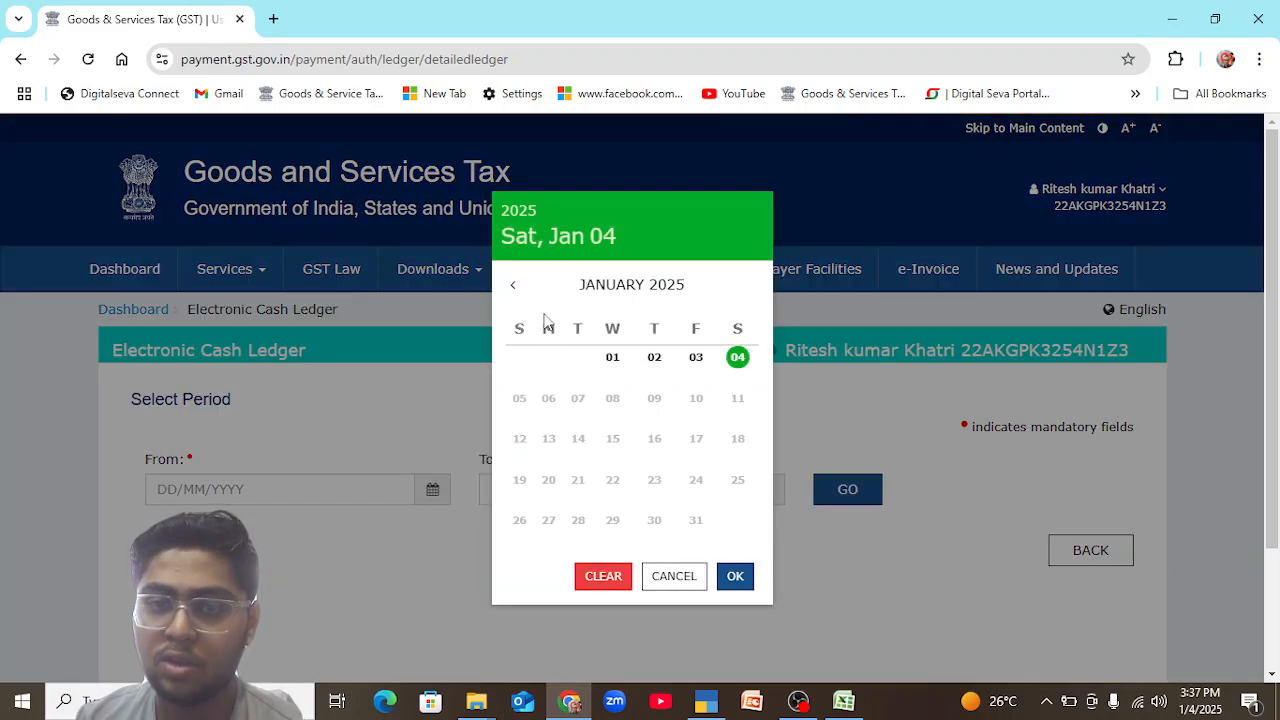
click(515, 288)
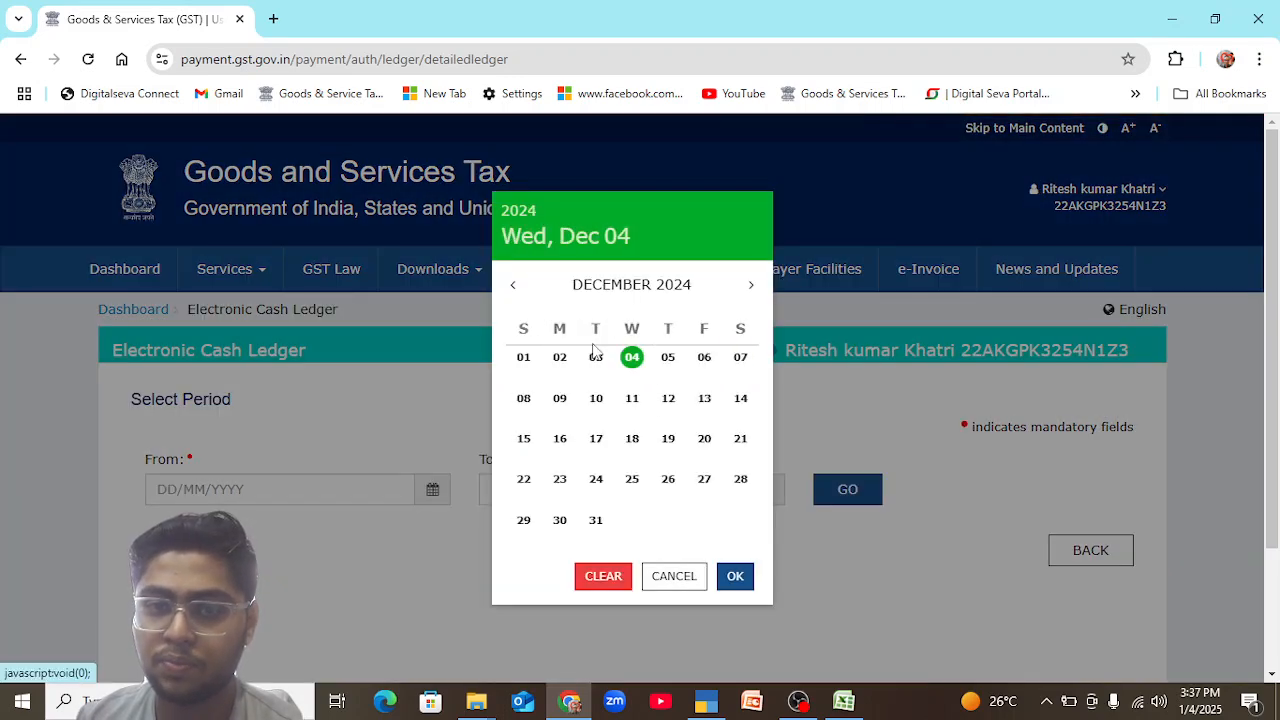
click(525, 358)
click(767, 492)
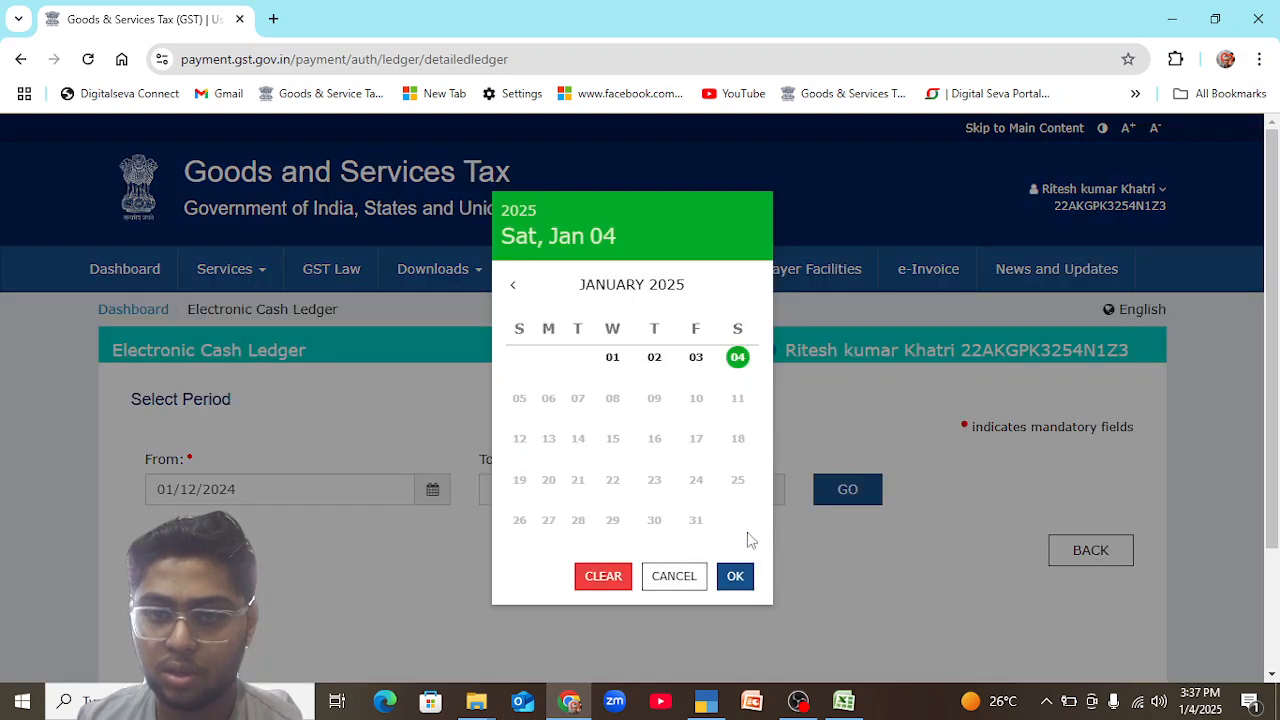
click(735, 576)
click(847, 490)
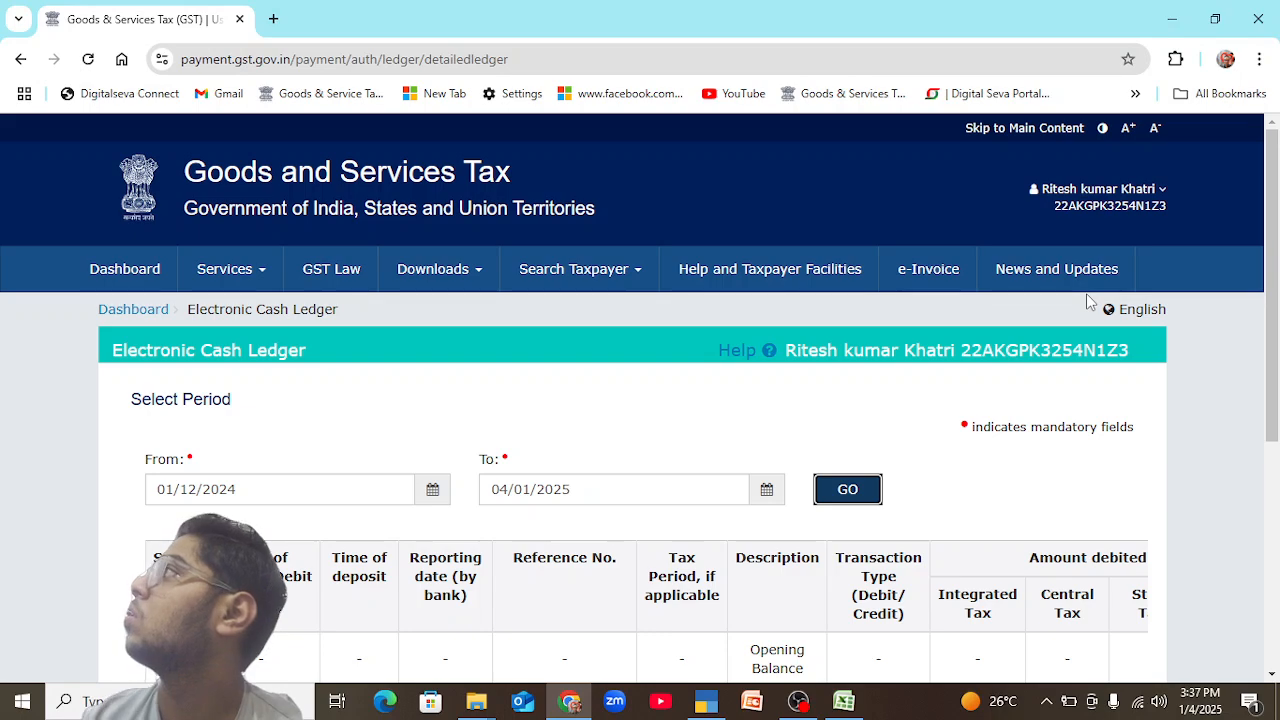
scroll(948, 535, down, 4)
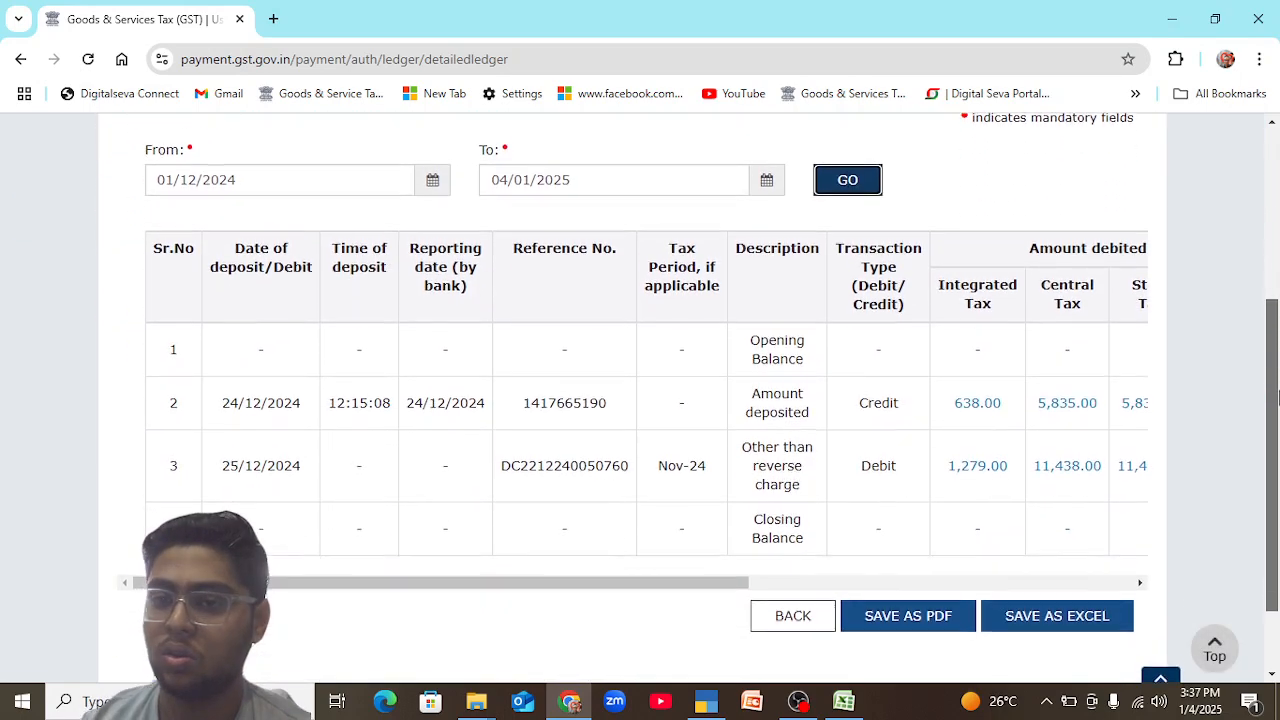
drag(703, 537, 1146, 540)
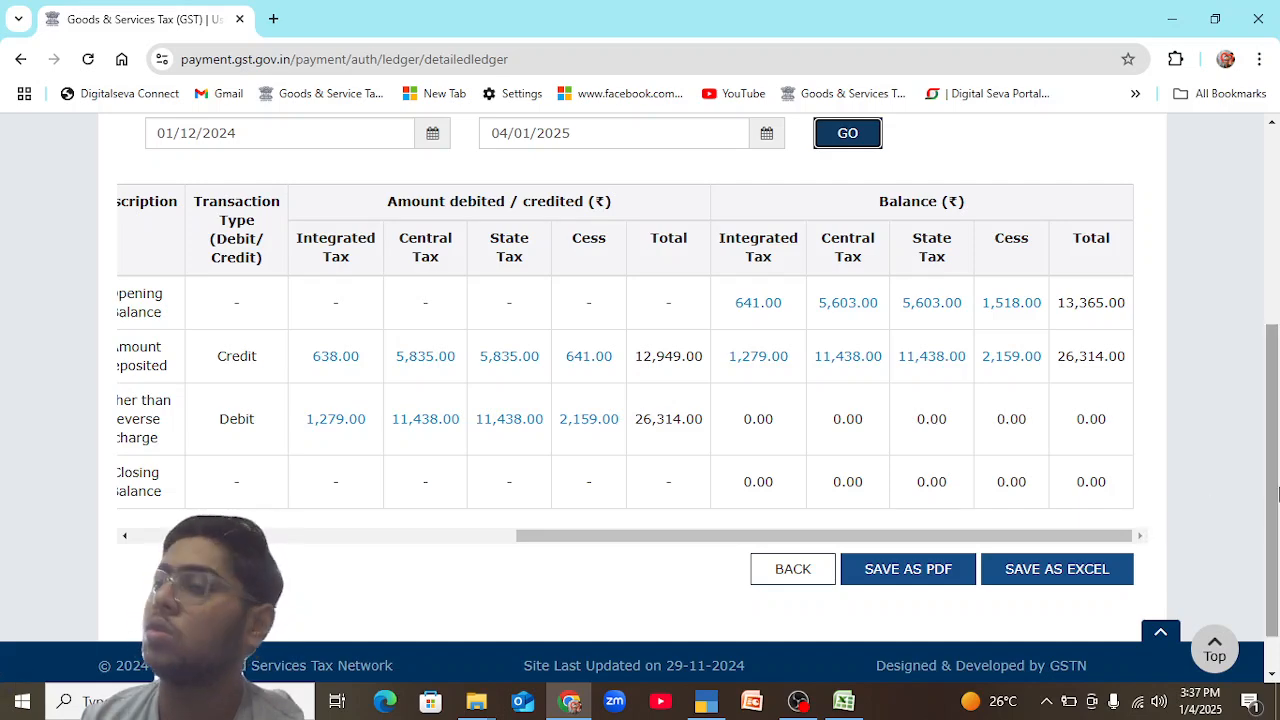
drag(1276, 433, 1279, 407)
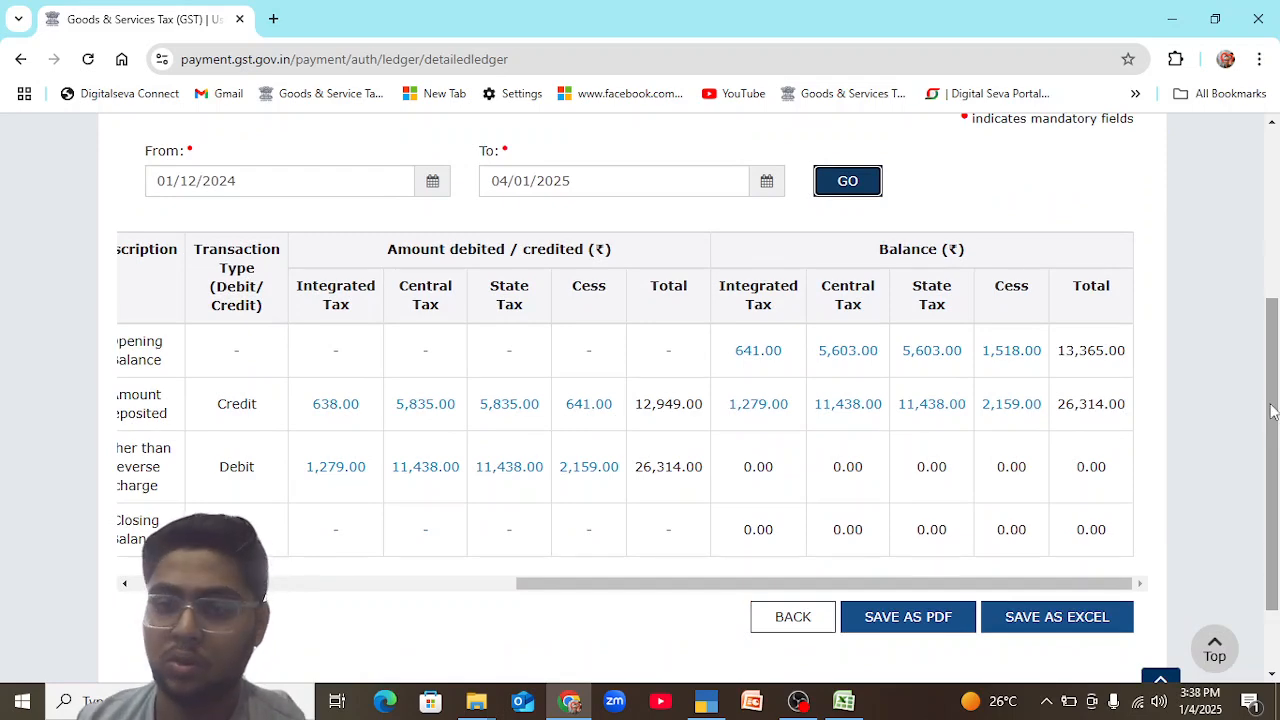
Open the Electronic Liability Register from the ledgers list and read through its Part-II instructions.
drag(1272, 410, 1273, 235)
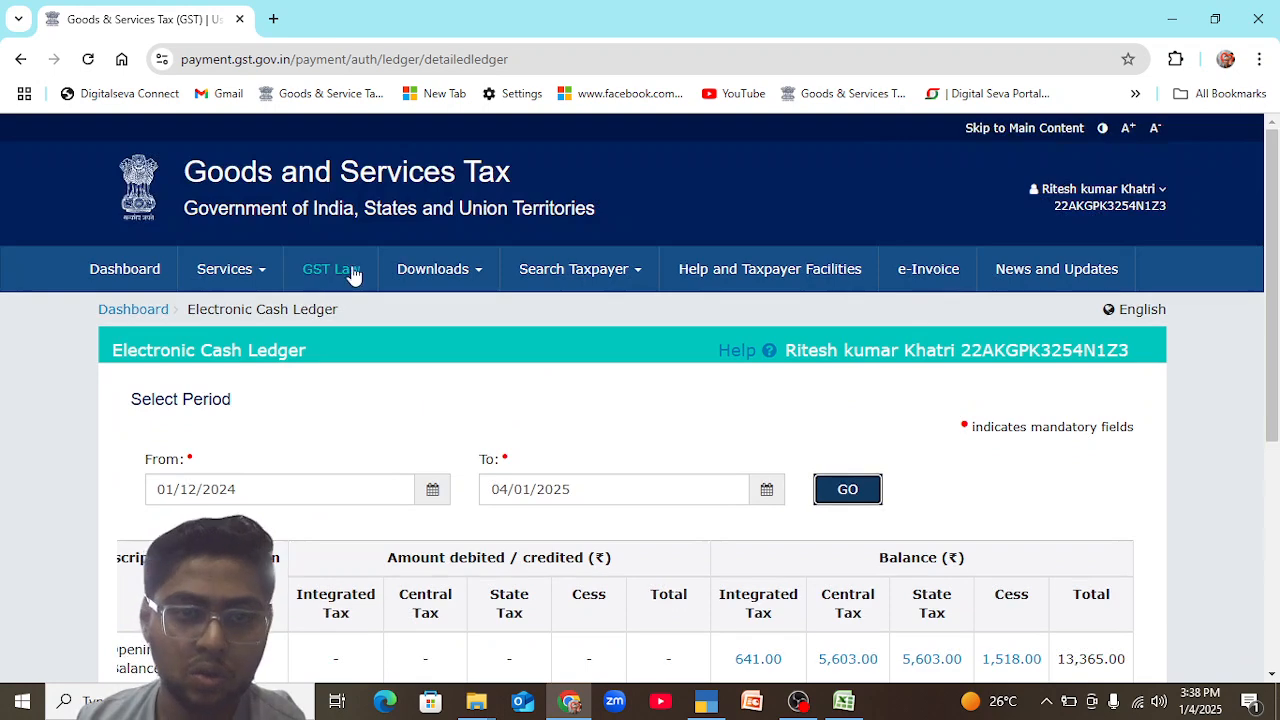
mouse_move(263, 292)
mouse_move(306, 318)
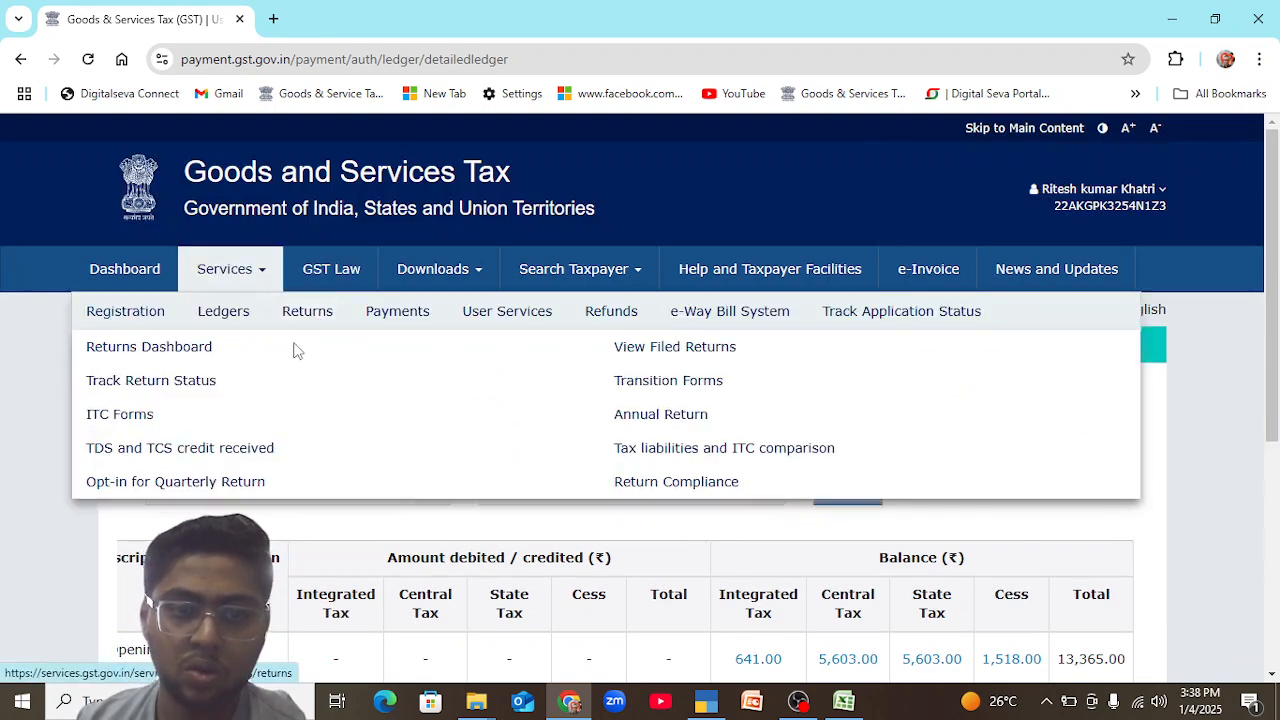
mouse_move(223, 330)
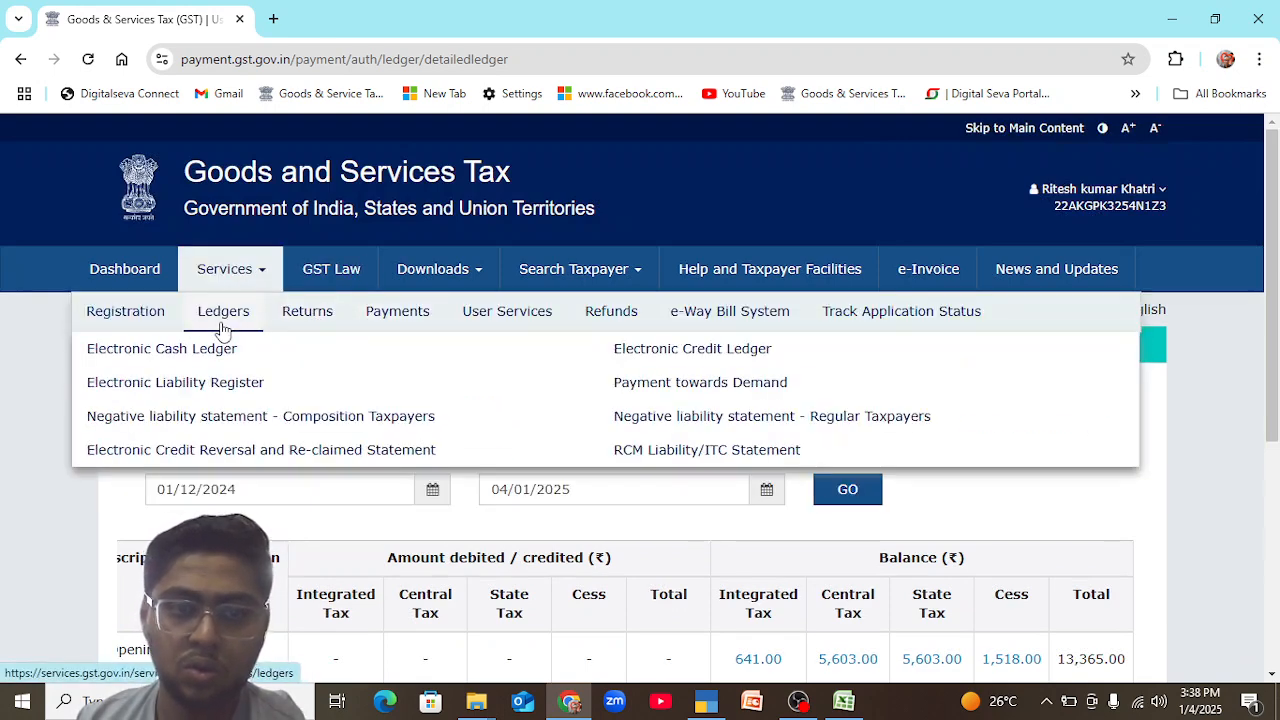
click(219, 388)
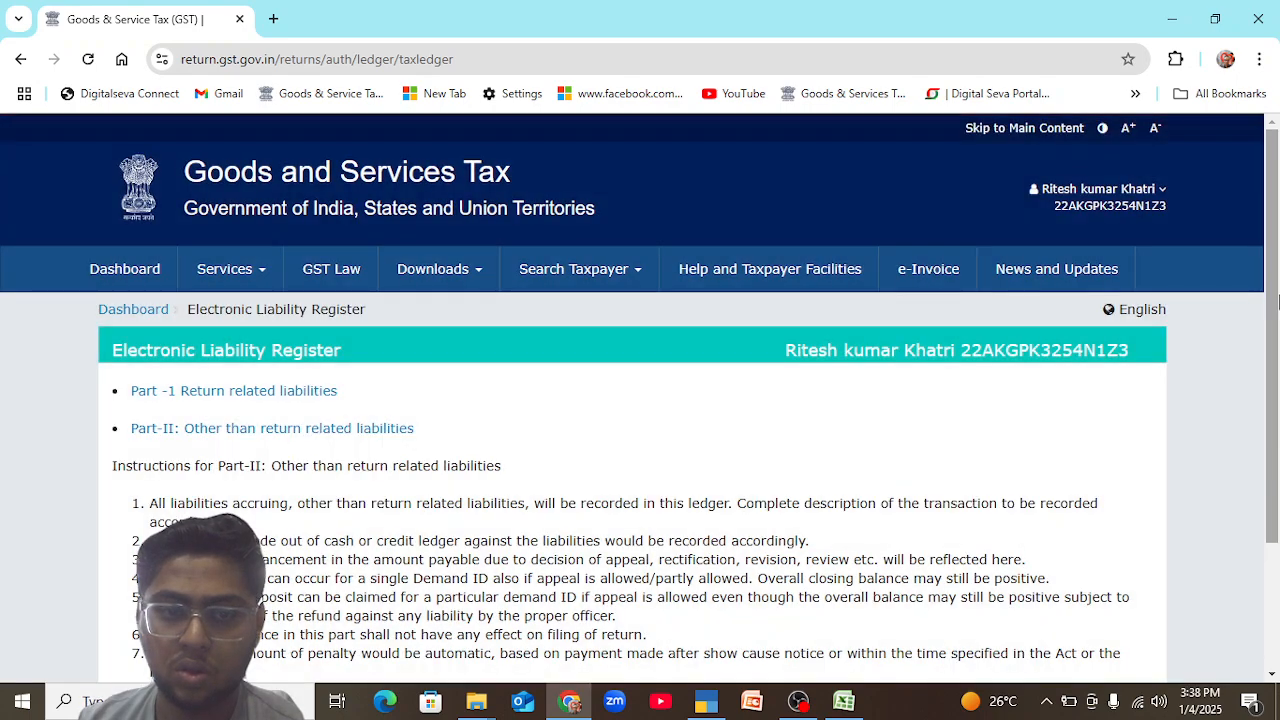
drag(1279, 290, 1277, 505)
scroll(1277, 418, up, 1)
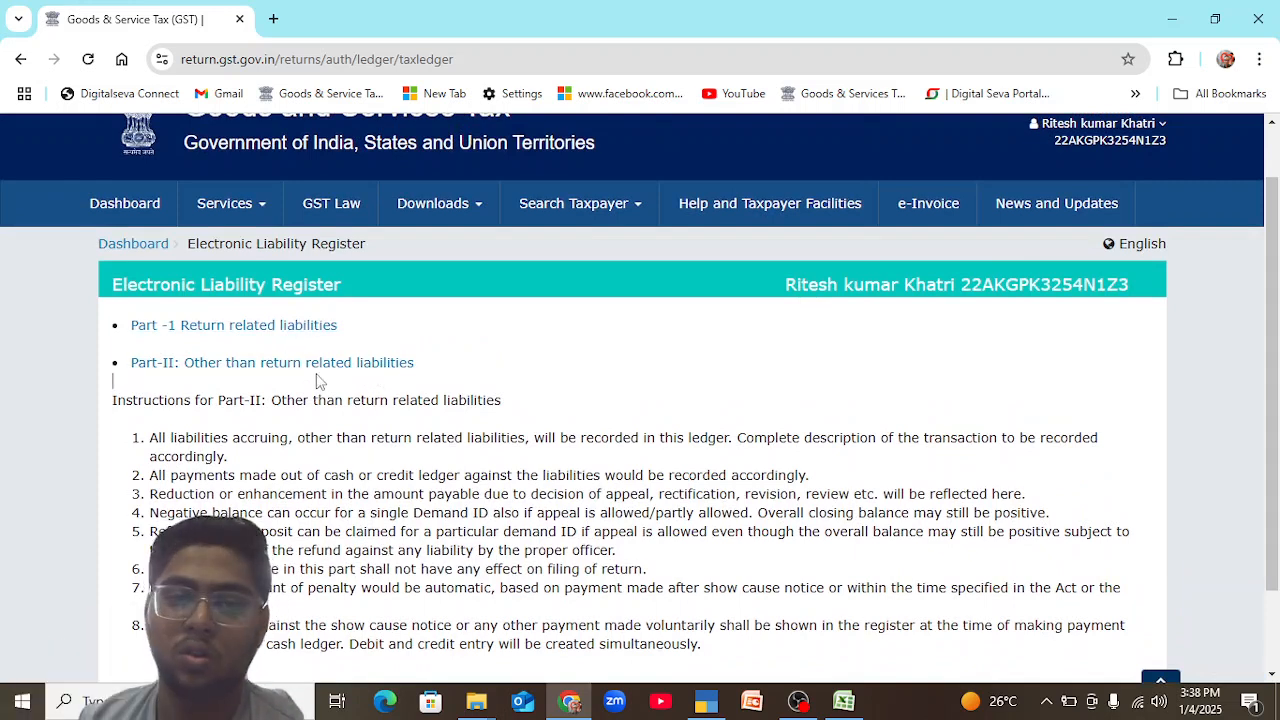
Open Part-II: Other than return related liabilities and view its stay status choices without selecting one.
click(389, 362)
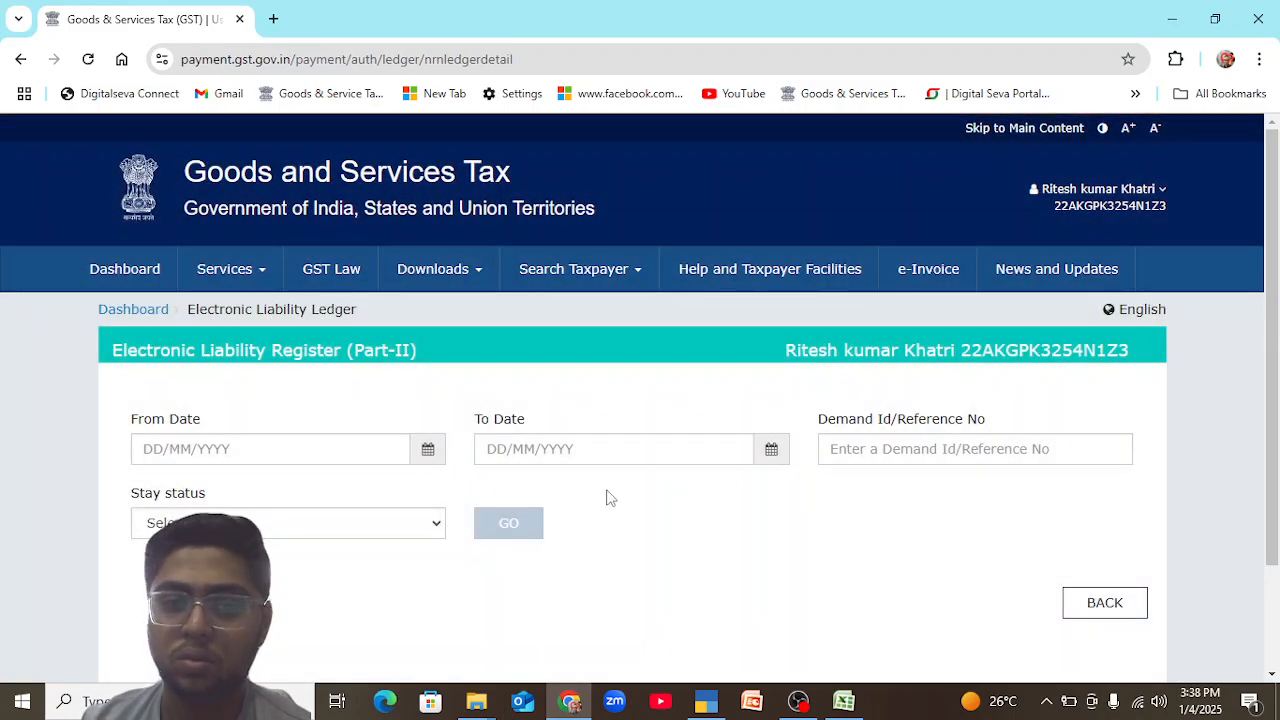
click(437, 524)
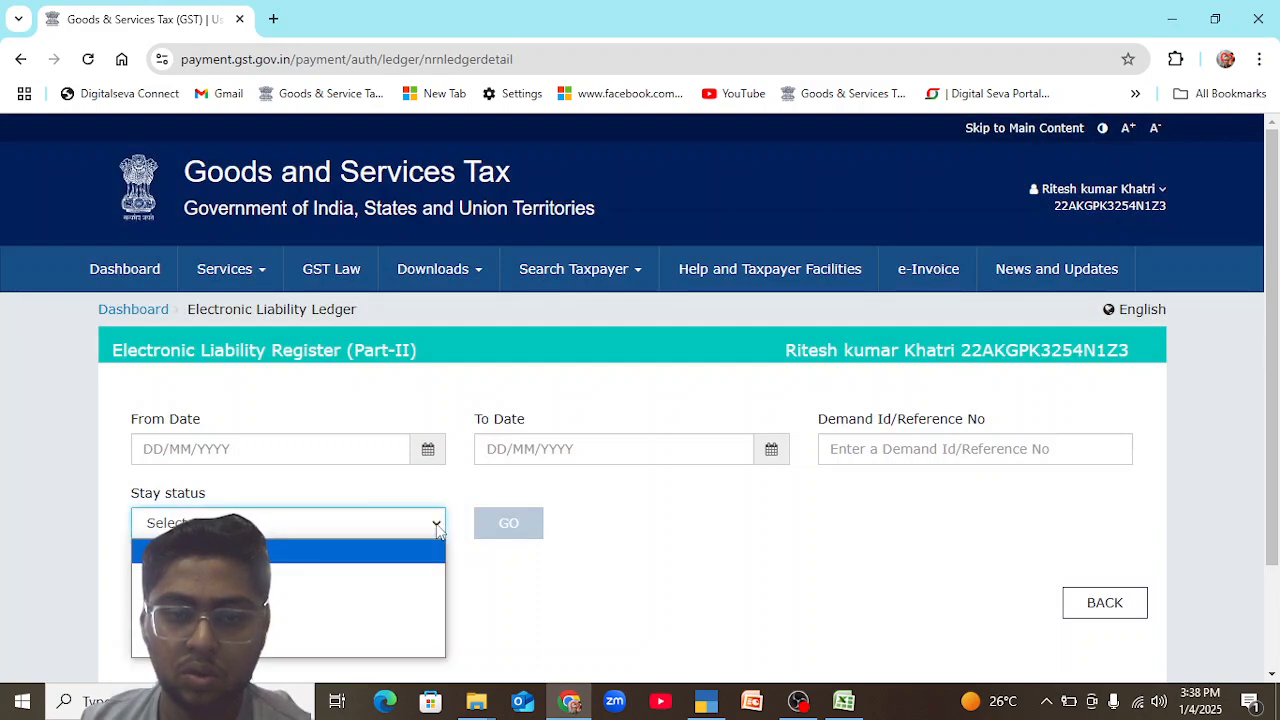
click(437, 524)
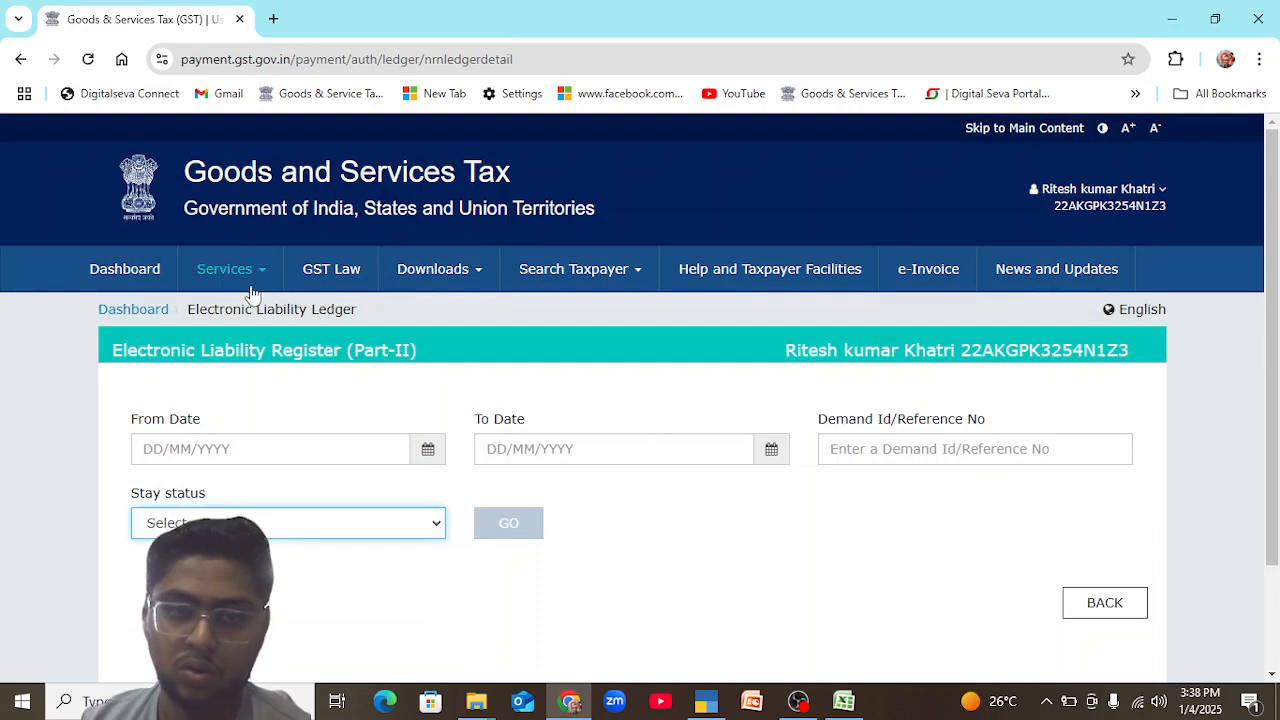
Return to the Electronic Liability Register and open Part-I, Return related liabilities.
mouse_move(251, 286)
mouse_move(249, 324)
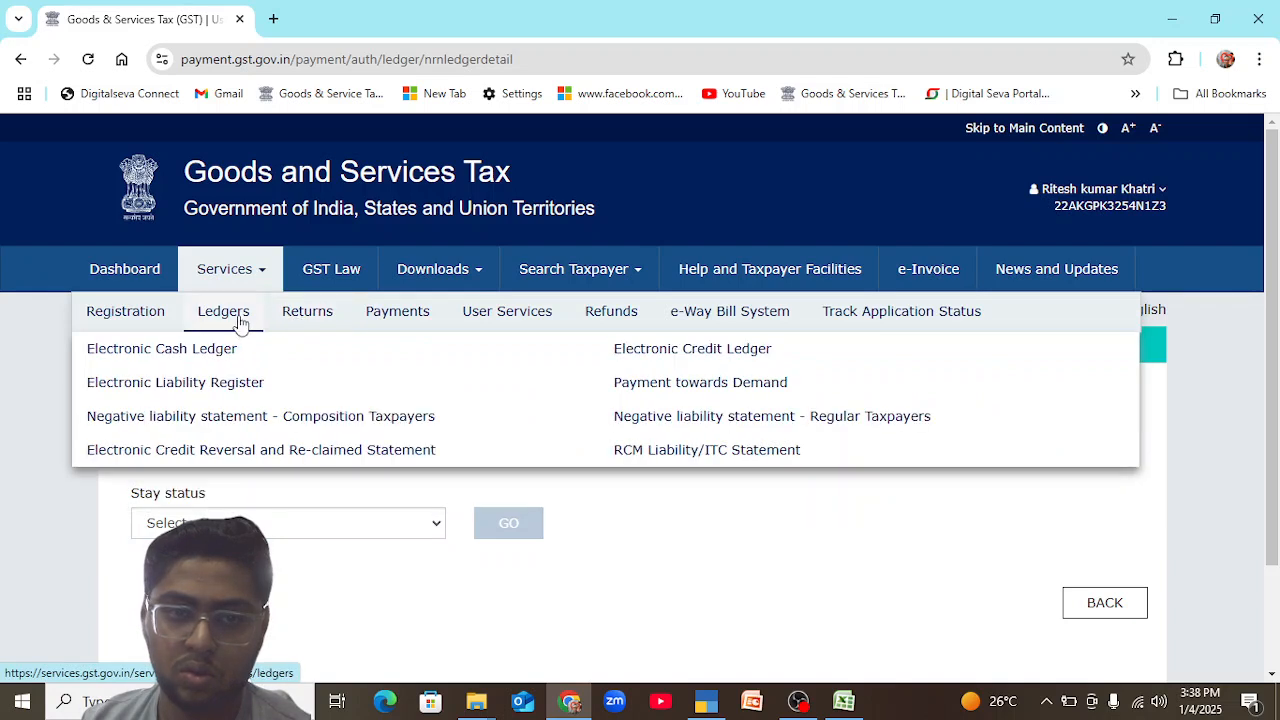
click(216, 388)
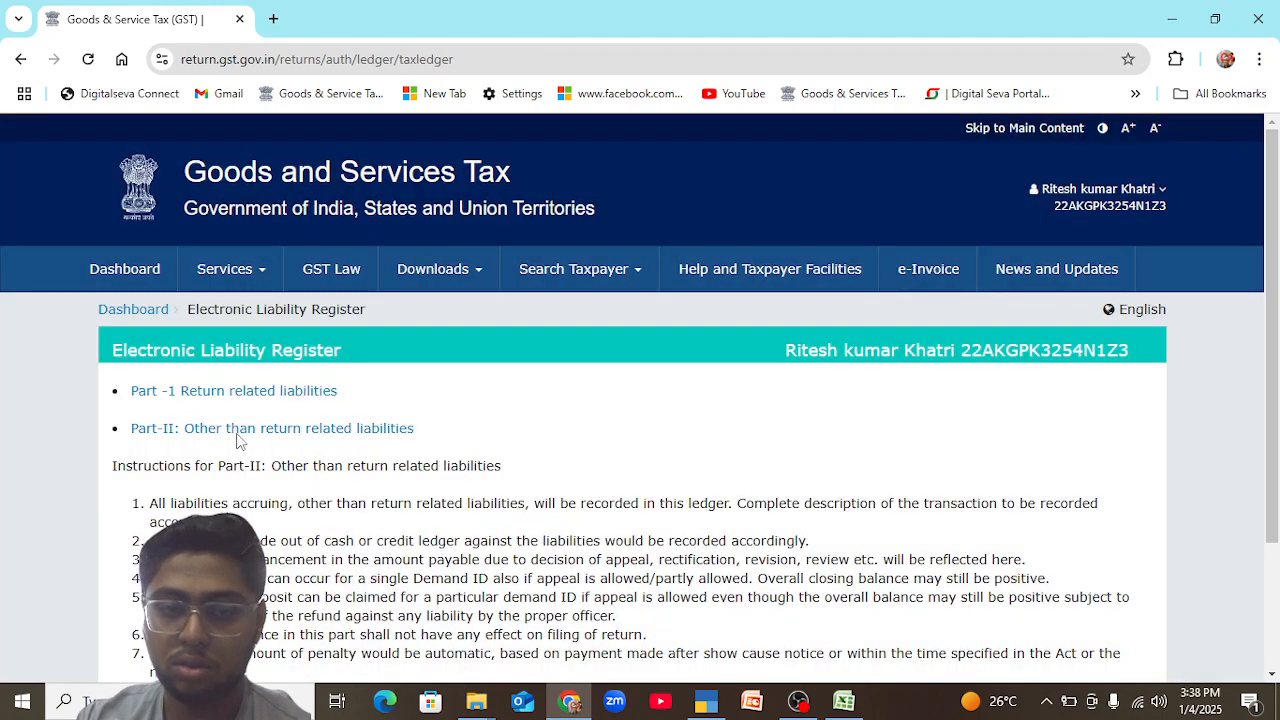
click(245, 394)
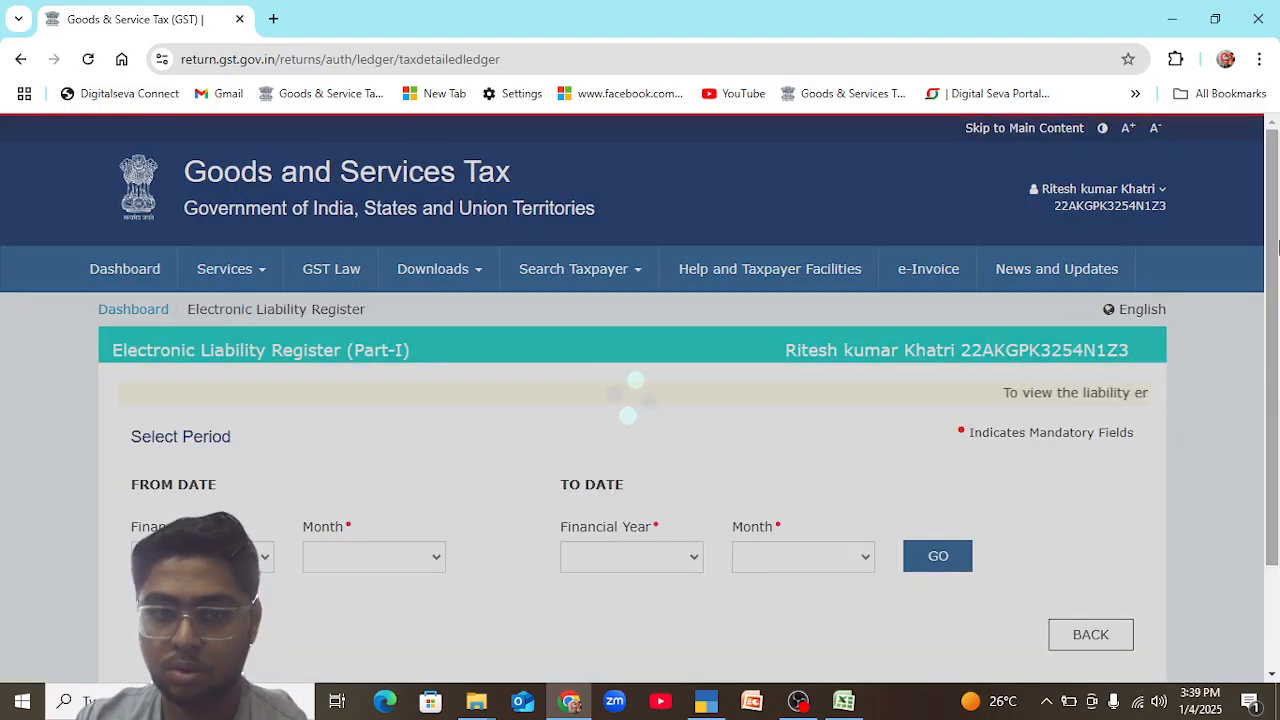
scroll(1278, 246, down, 1)
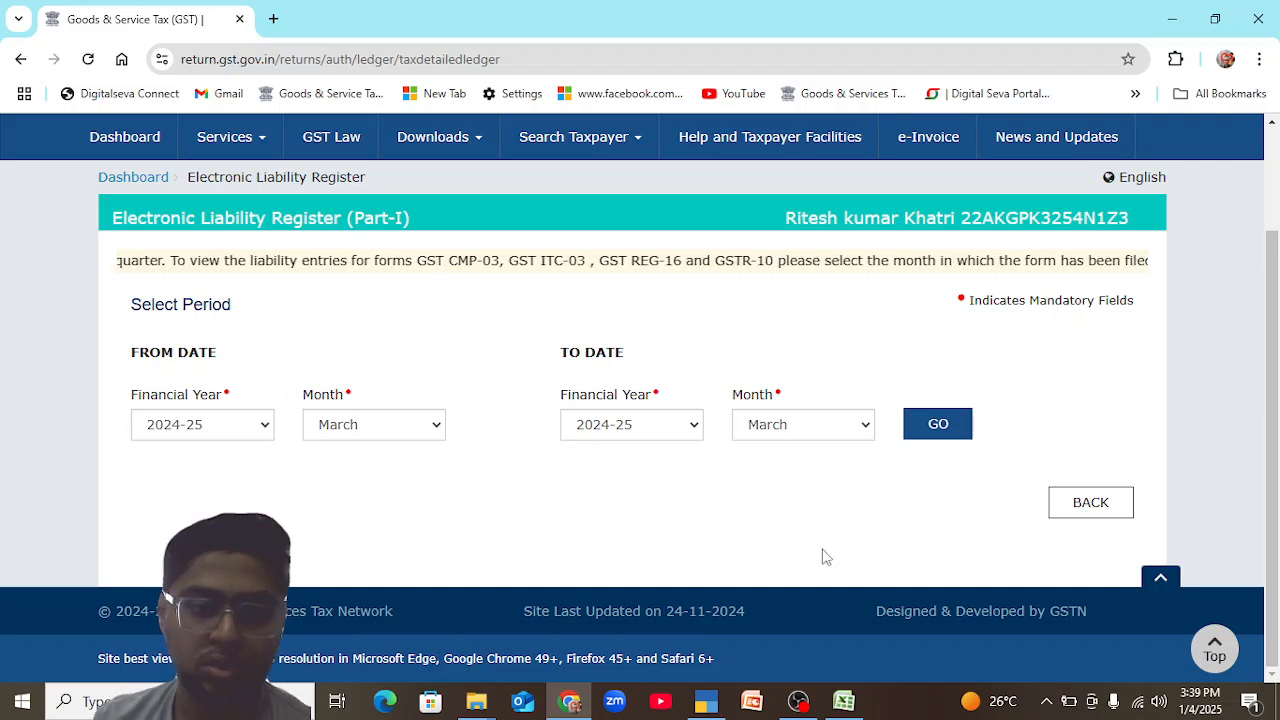
Try to display the Part-I liability register from December to January of financial year 2024-25.
click(435, 428)
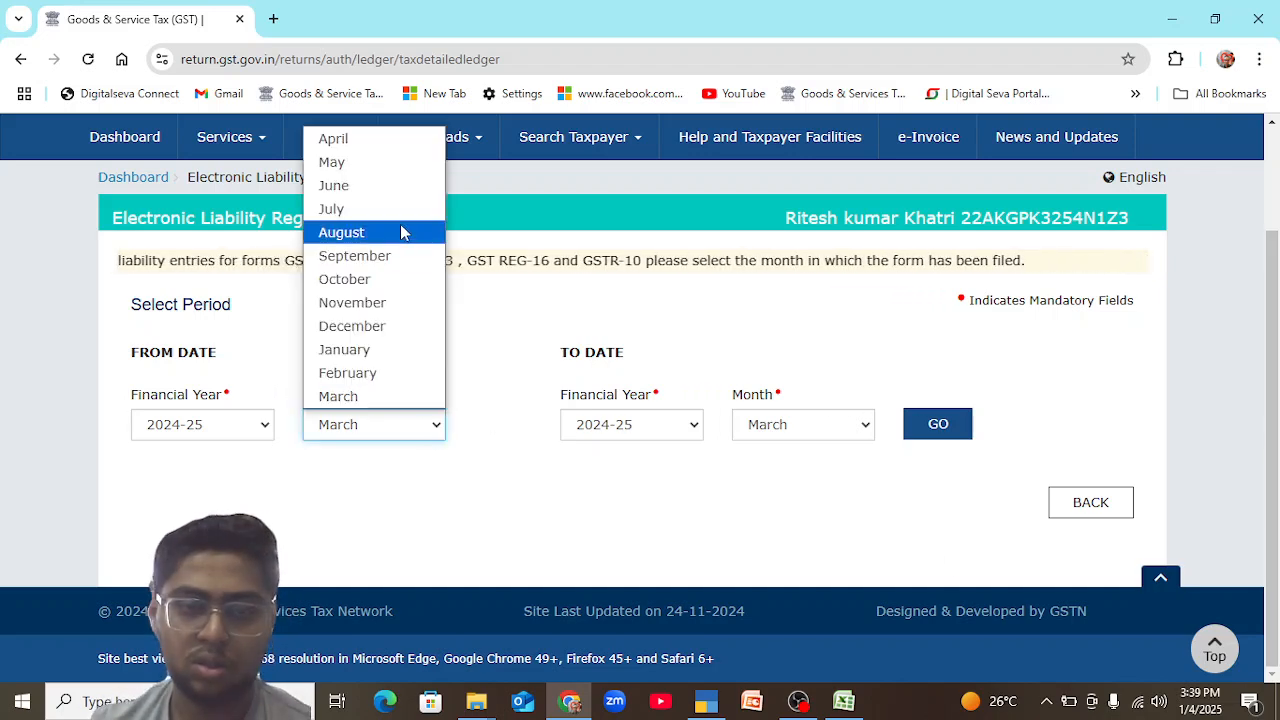
click(406, 352)
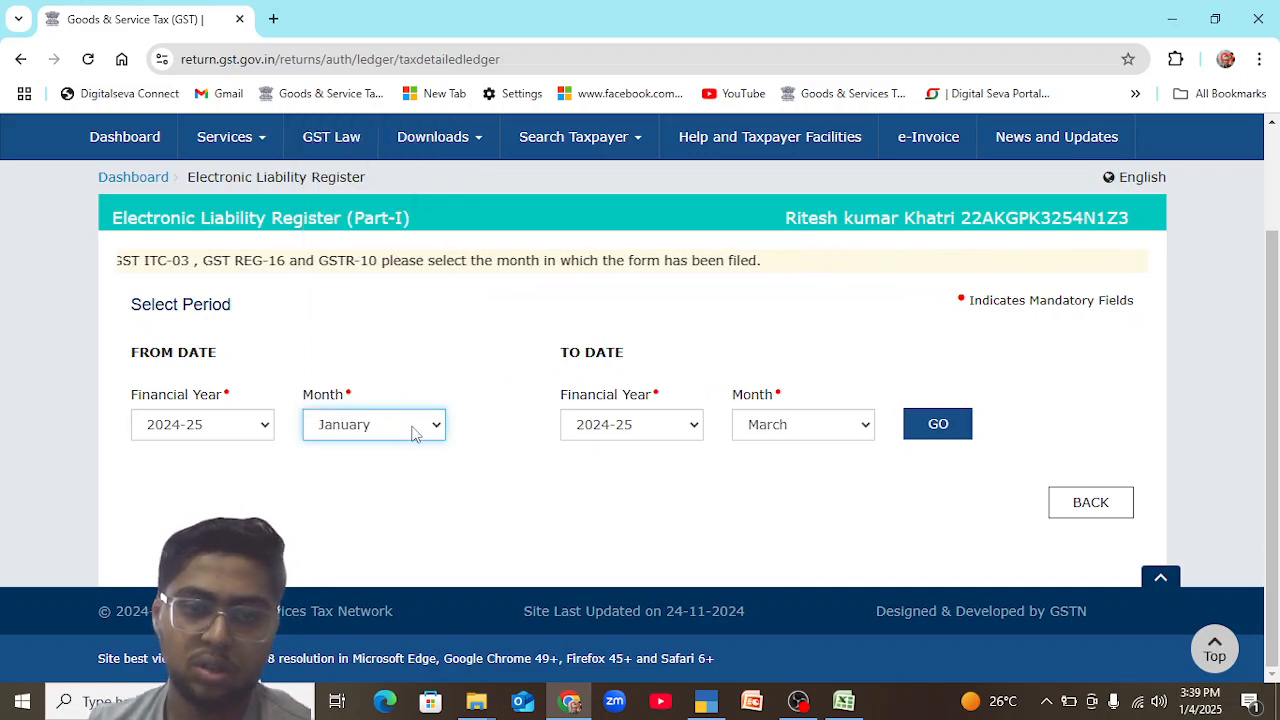
click(414, 428)
click(416, 328)
click(772, 427)
click(786, 355)
click(914, 424)
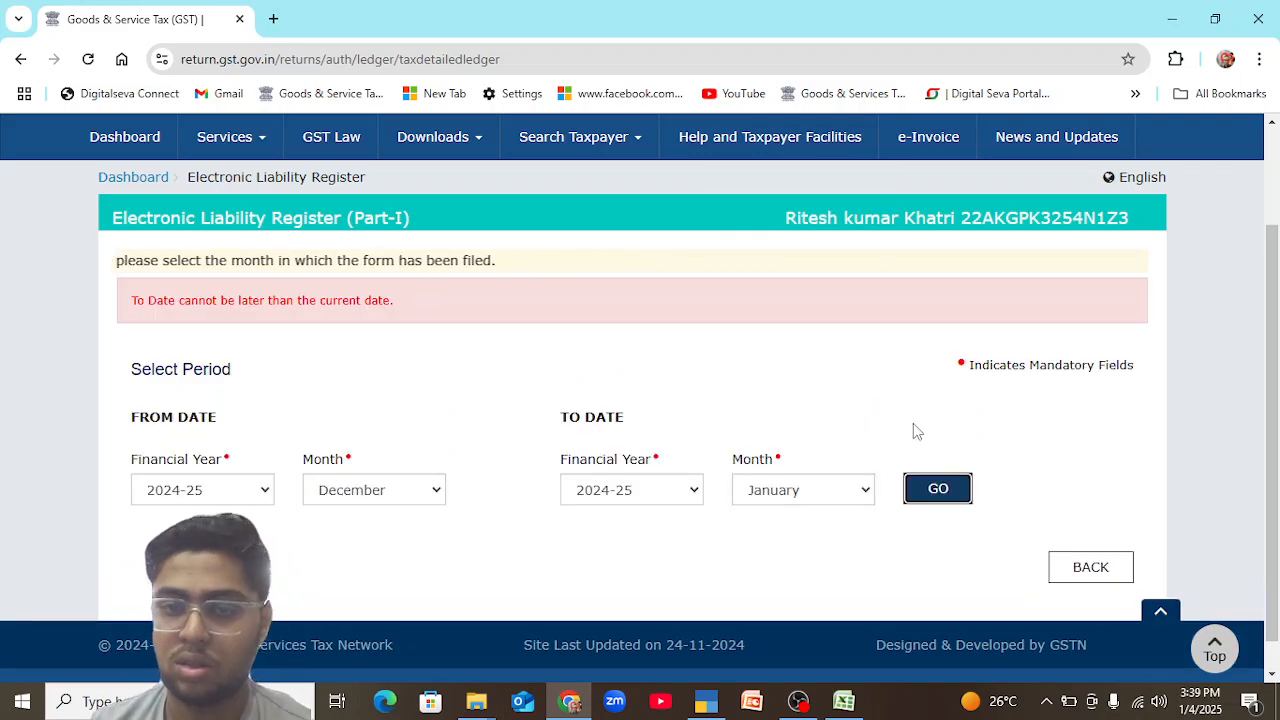
Display the Part-I liability register from November to December of 2024-25 and examine its debited, credited and balance amounts.
click(866, 490)
click(818, 396)
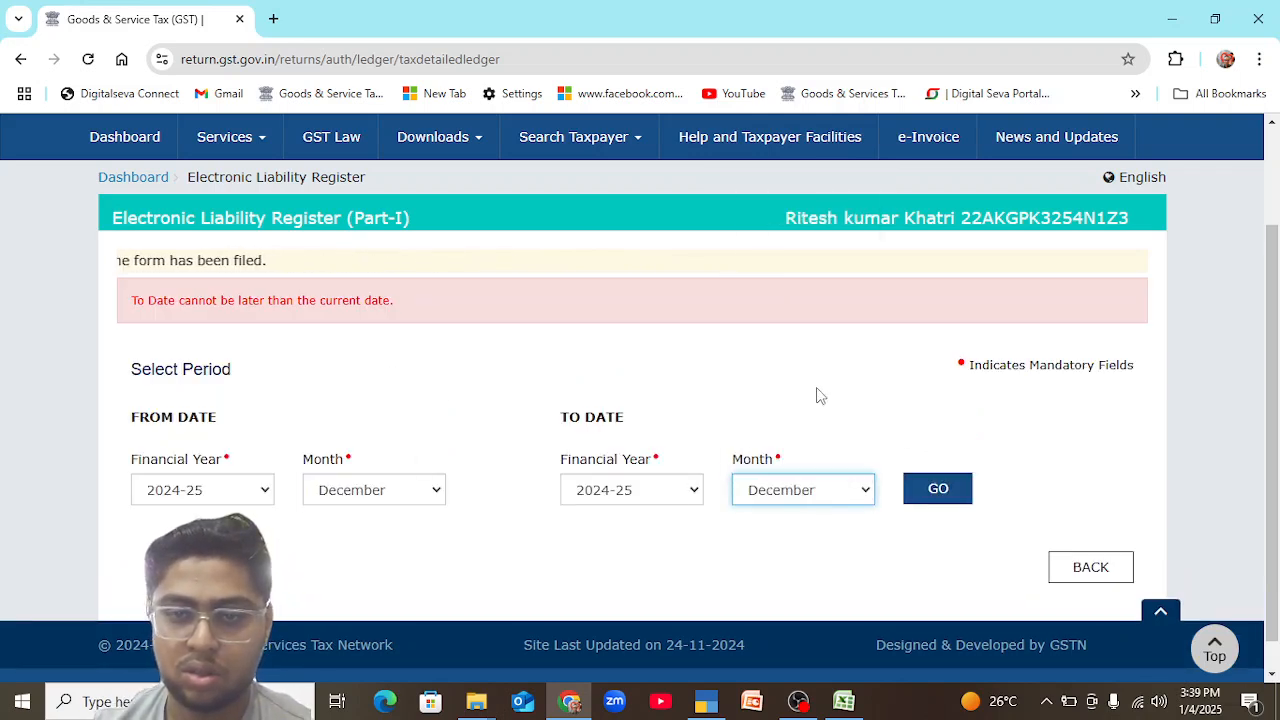
click(436, 490)
click(388, 368)
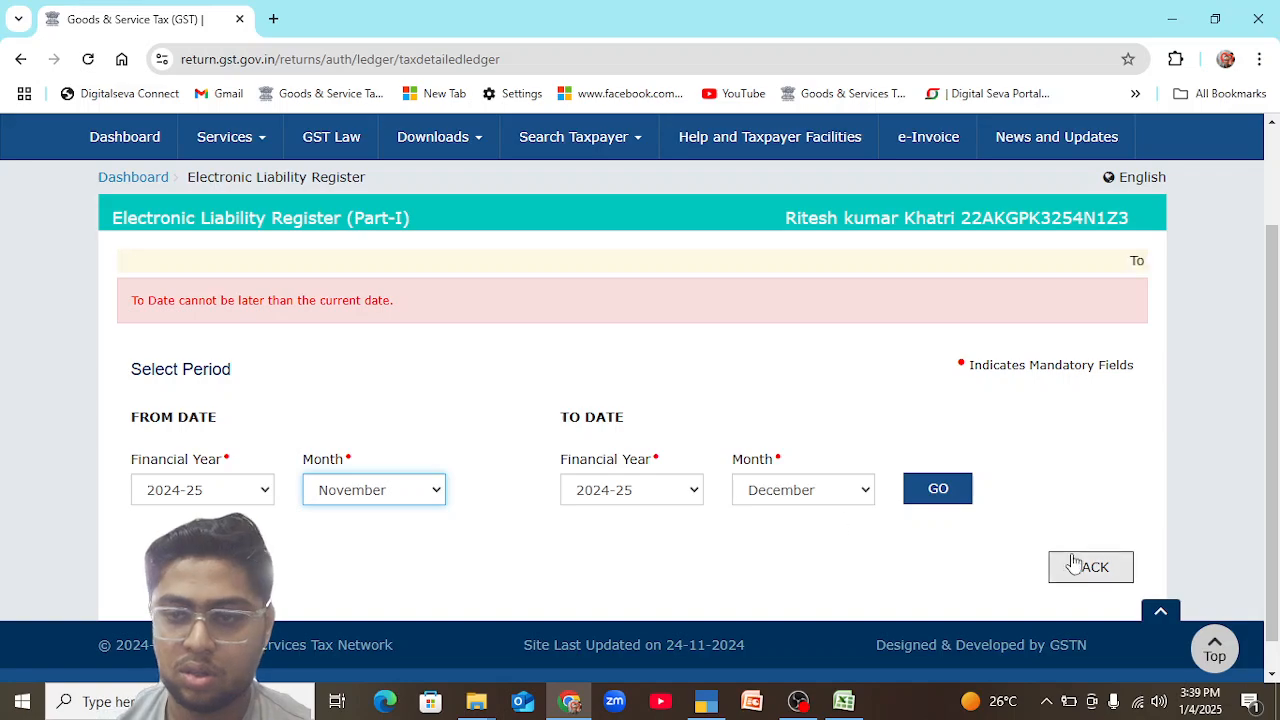
click(930, 490)
drag(1276, 382, 1276, 491)
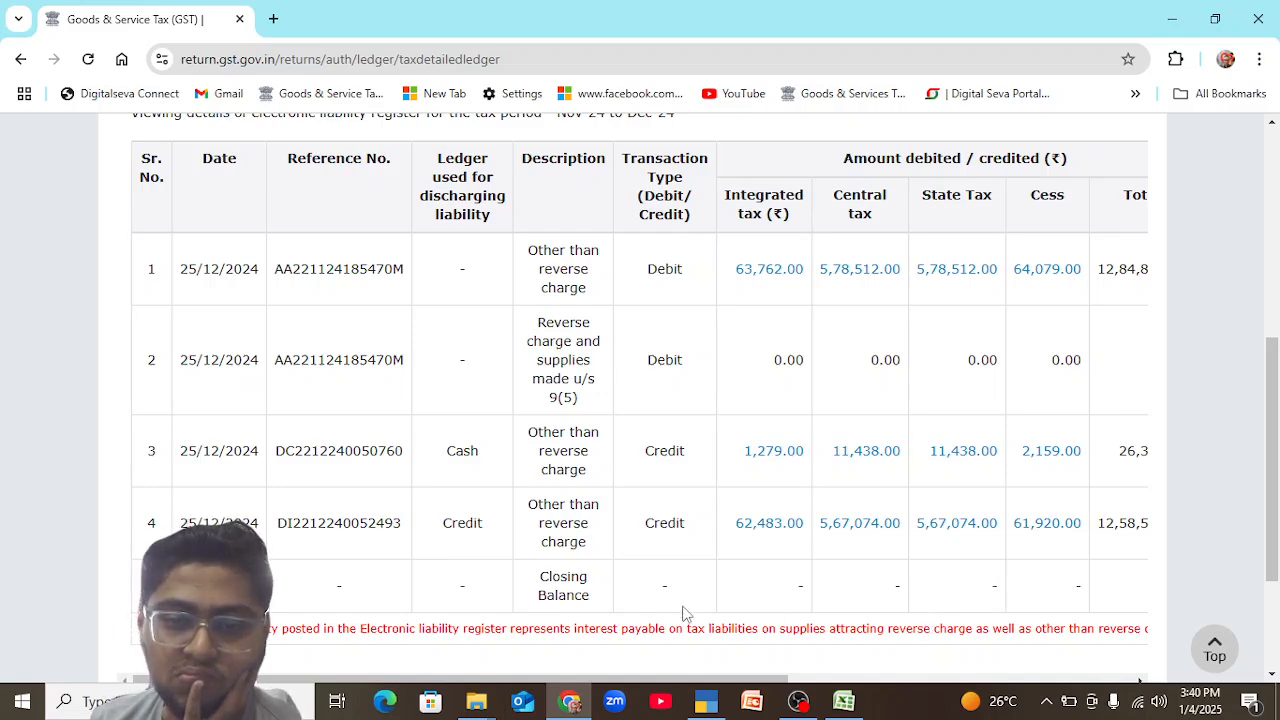
drag(1276, 356, 1278, 415)
drag(689, 560, 1094, 557)
drag(1277, 499, 1278, 449)
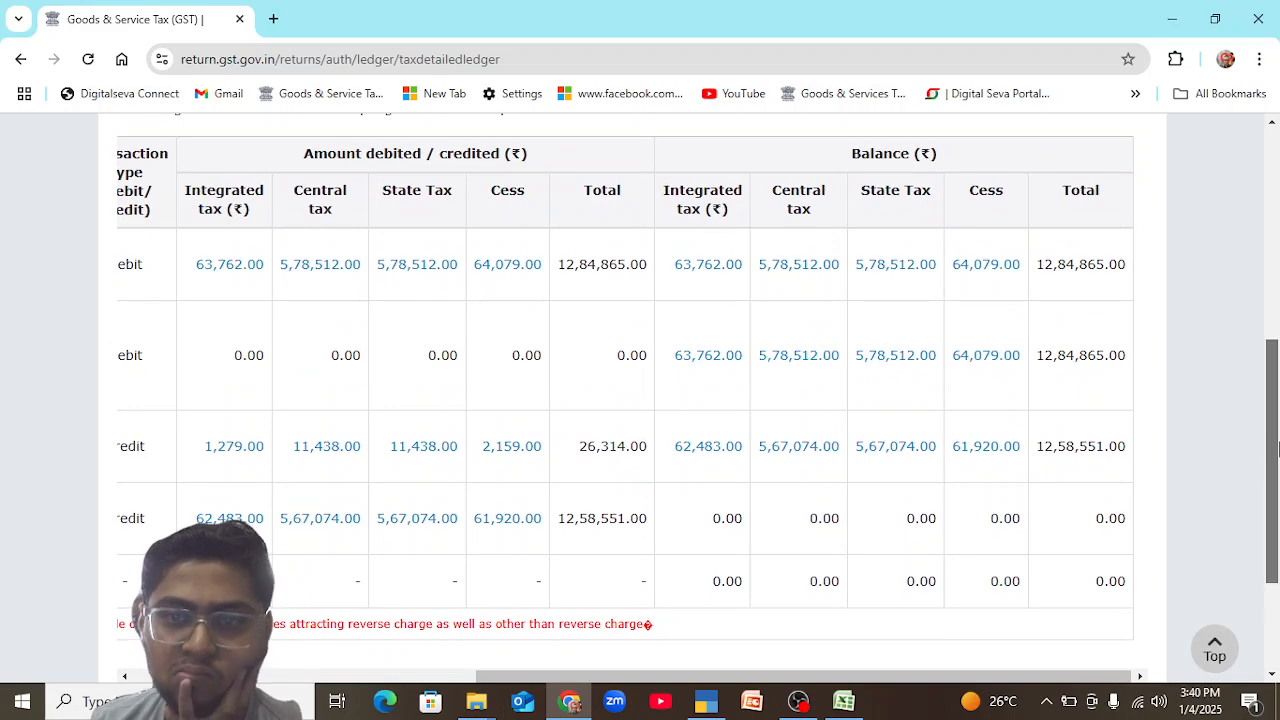
drag(1278, 449, 1277, 547)
Leave Part-I of the liability register, visit Part-II, and open the Electronic Credit Ledger summary from the ledgers list.
click(792, 533)
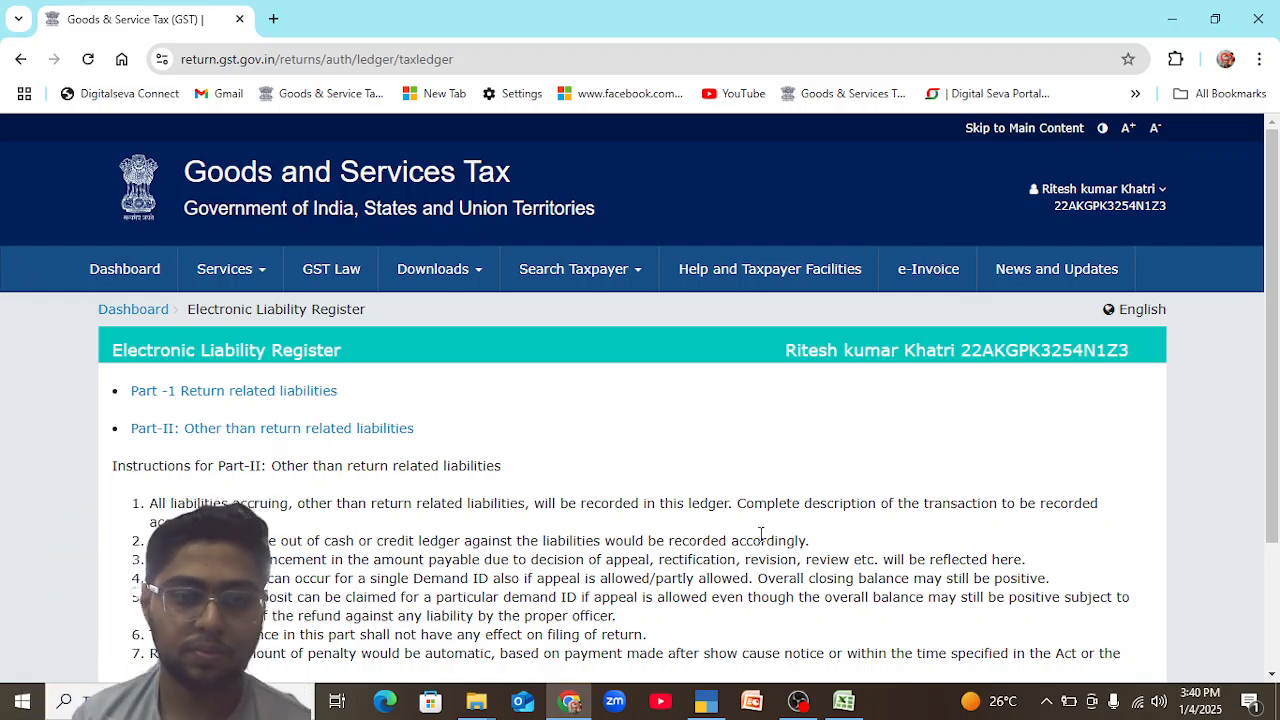
click(372, 430)
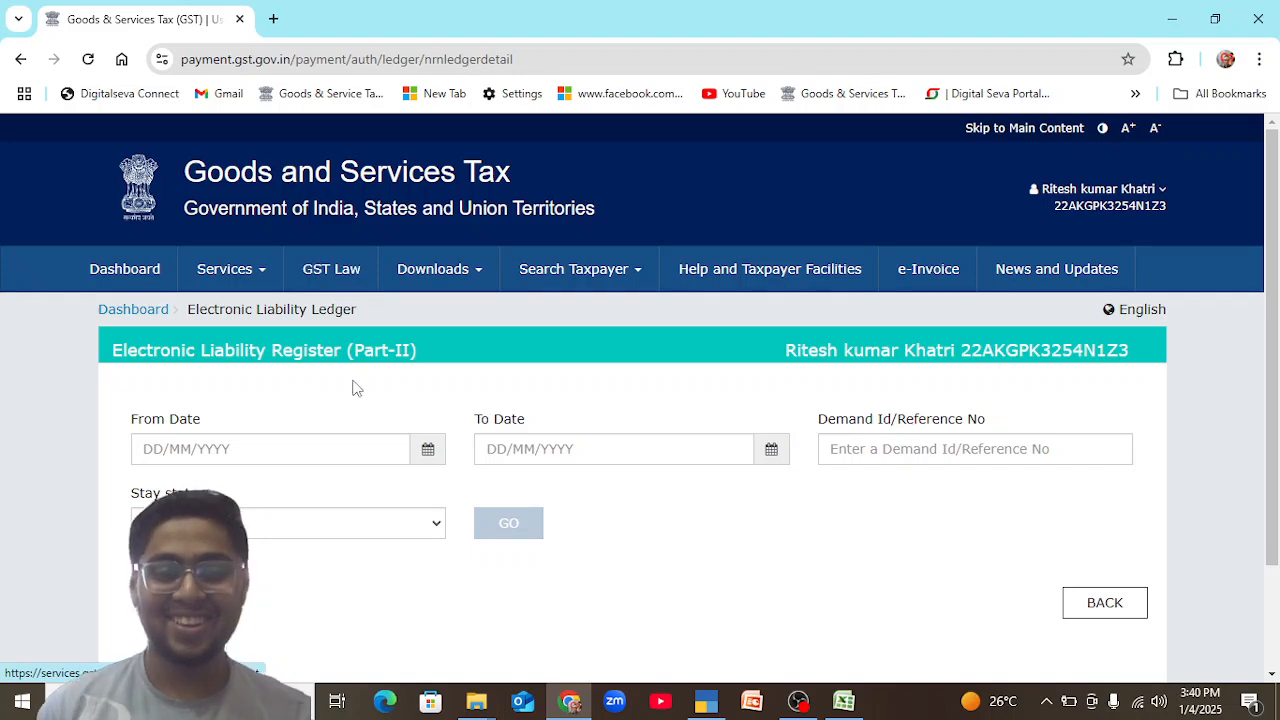
mouse_move(251, 287)
mouse_move(250, 325)
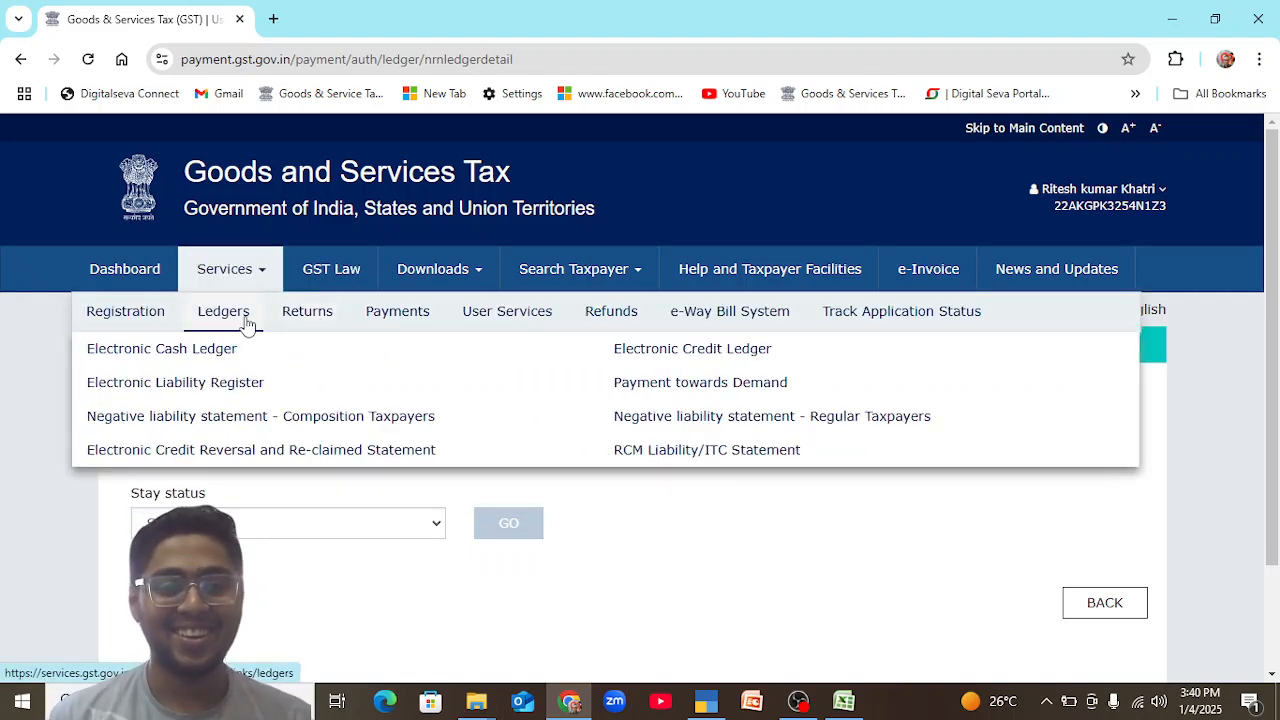
click(731, 350)
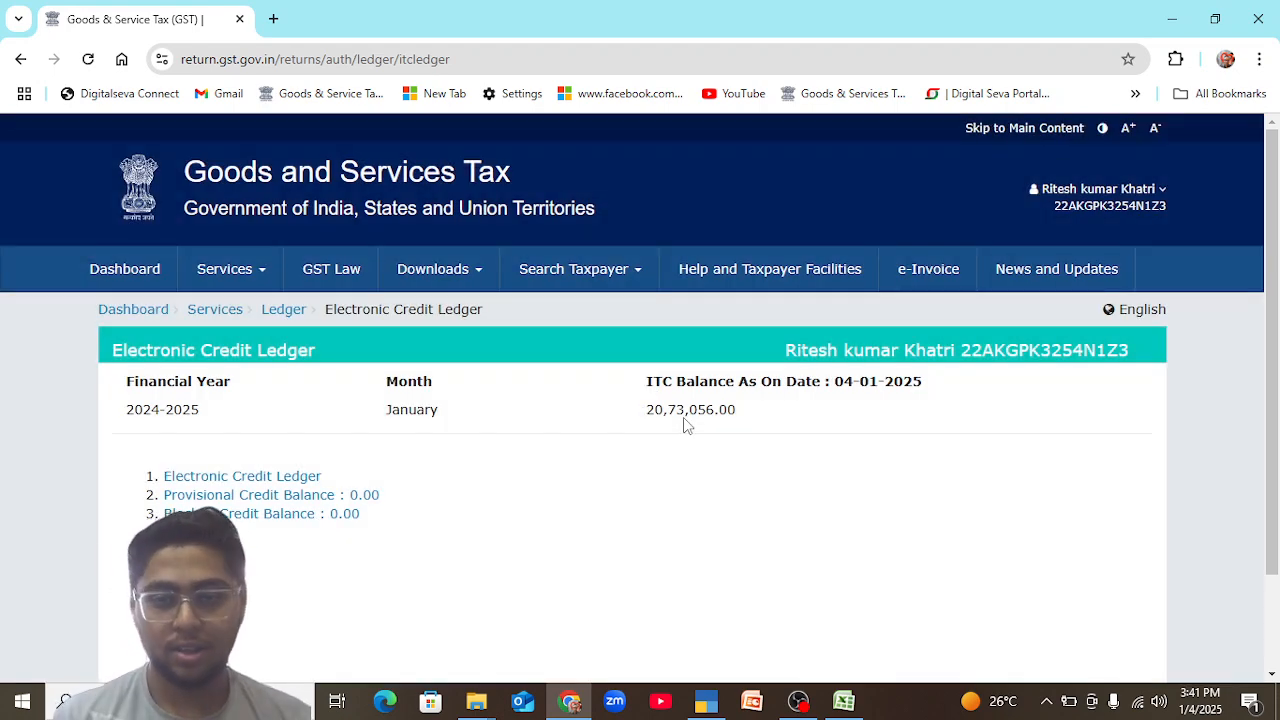
Switch to TallyPrime, check the tax totals in the December sales register, and return to Account Books.
key(alt+Tab)
key(alt+Tab)
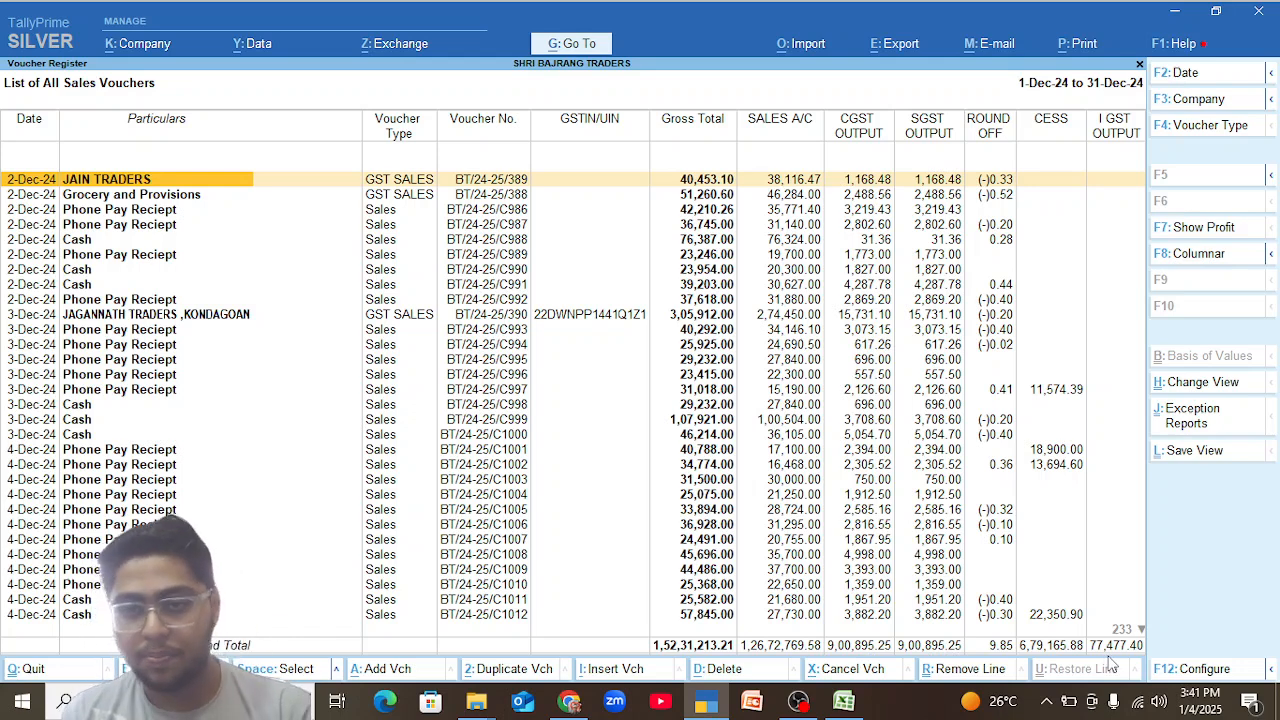
key(Down)
key(Down)
key(Down)
key(Down)
key(Down)
key(Down)
key(Down)
key(Down)
key(Down)
key(Down)
key(Down)
key(Down)
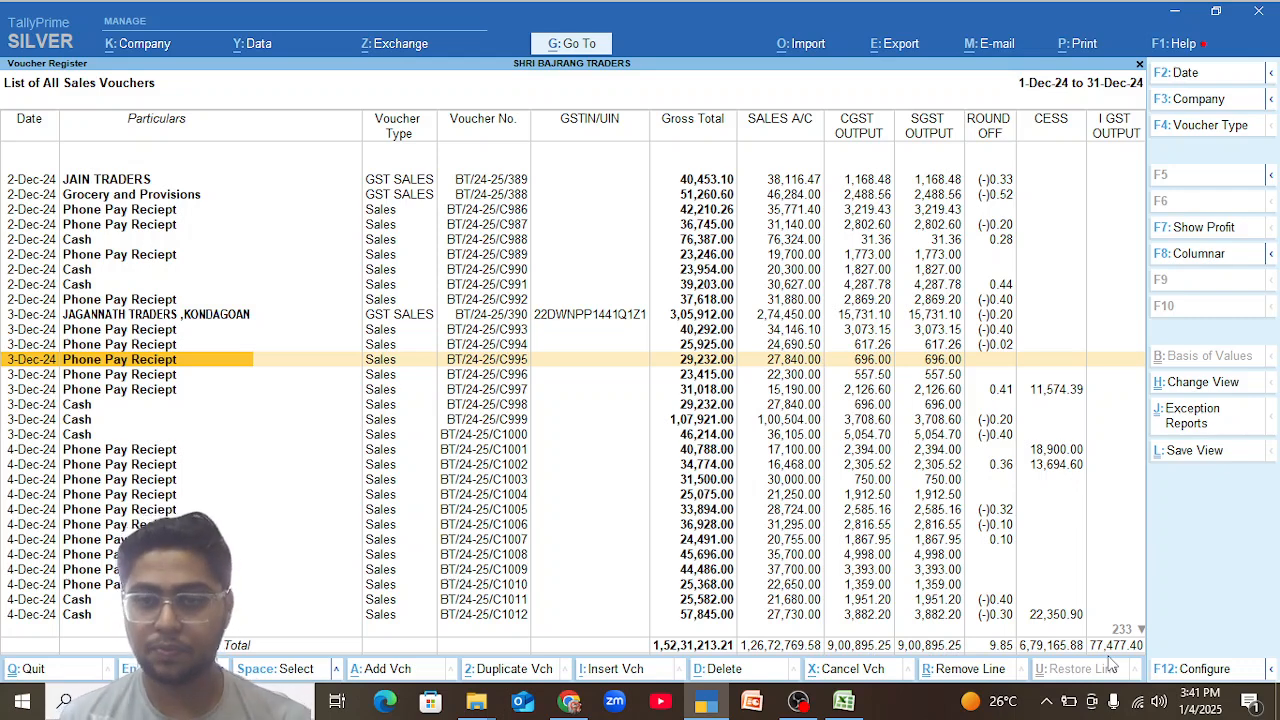
key(Escape)
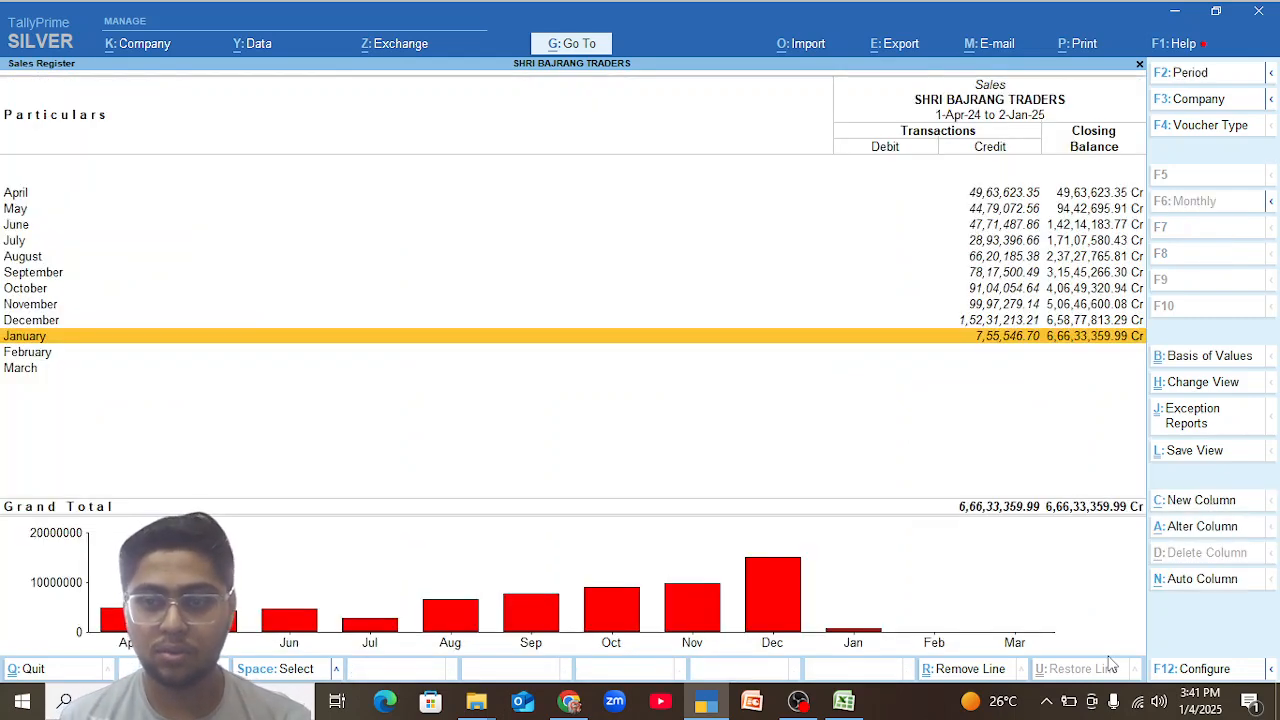
key(Escape)
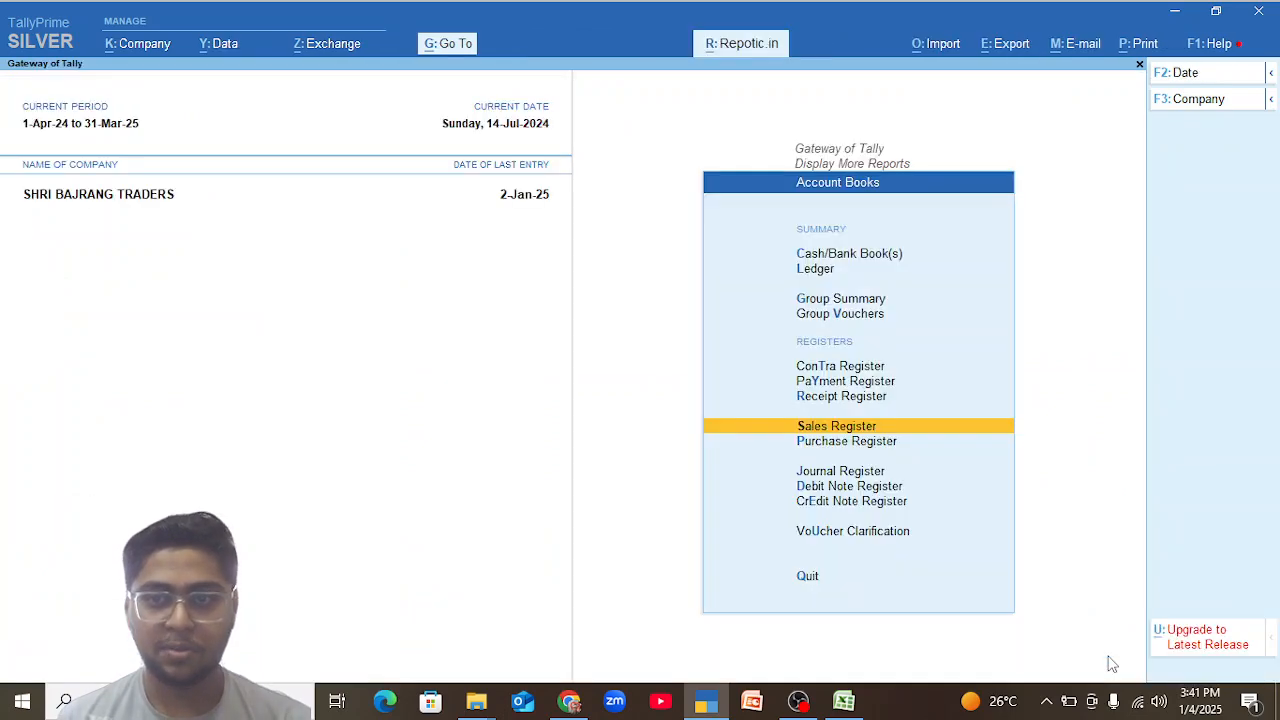
Open the Cash ledger's December vouchers from the cash and bank books and condense the list.
key(Up)
key(Up)
key(Up)
key(Up)
key(Up)
key(Up)
key(Up)
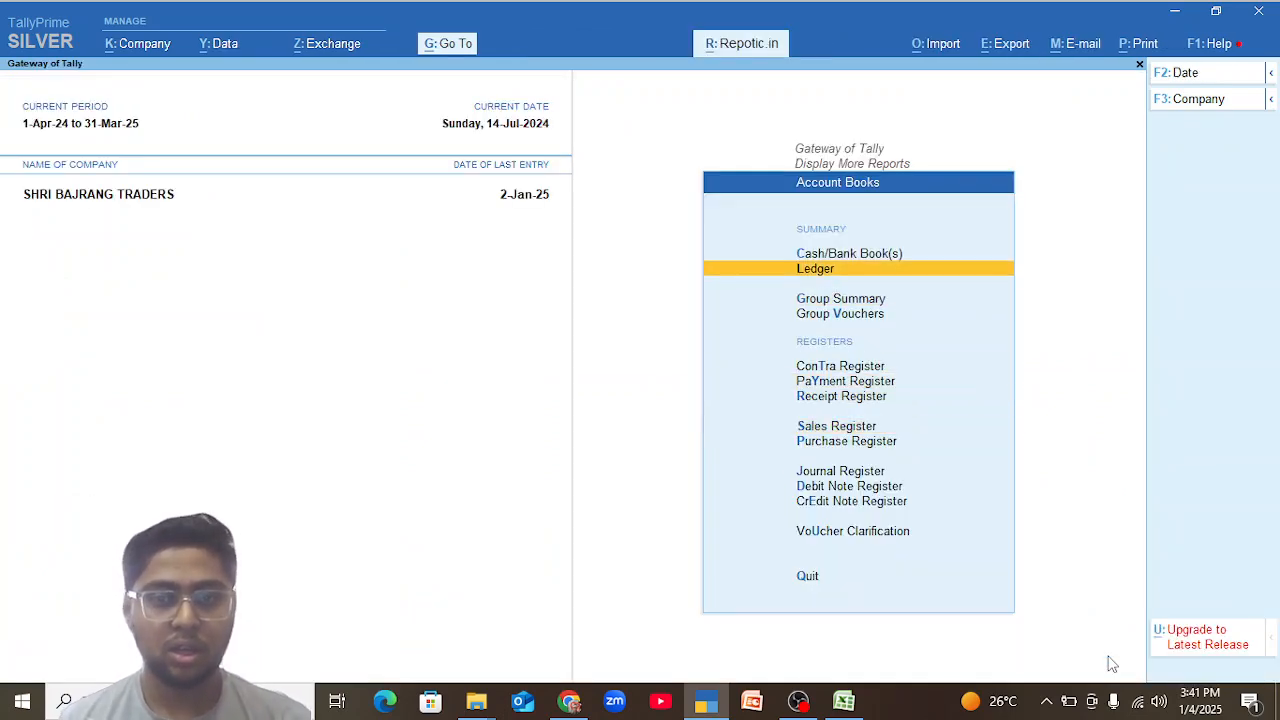
key(Return)
key(Down)
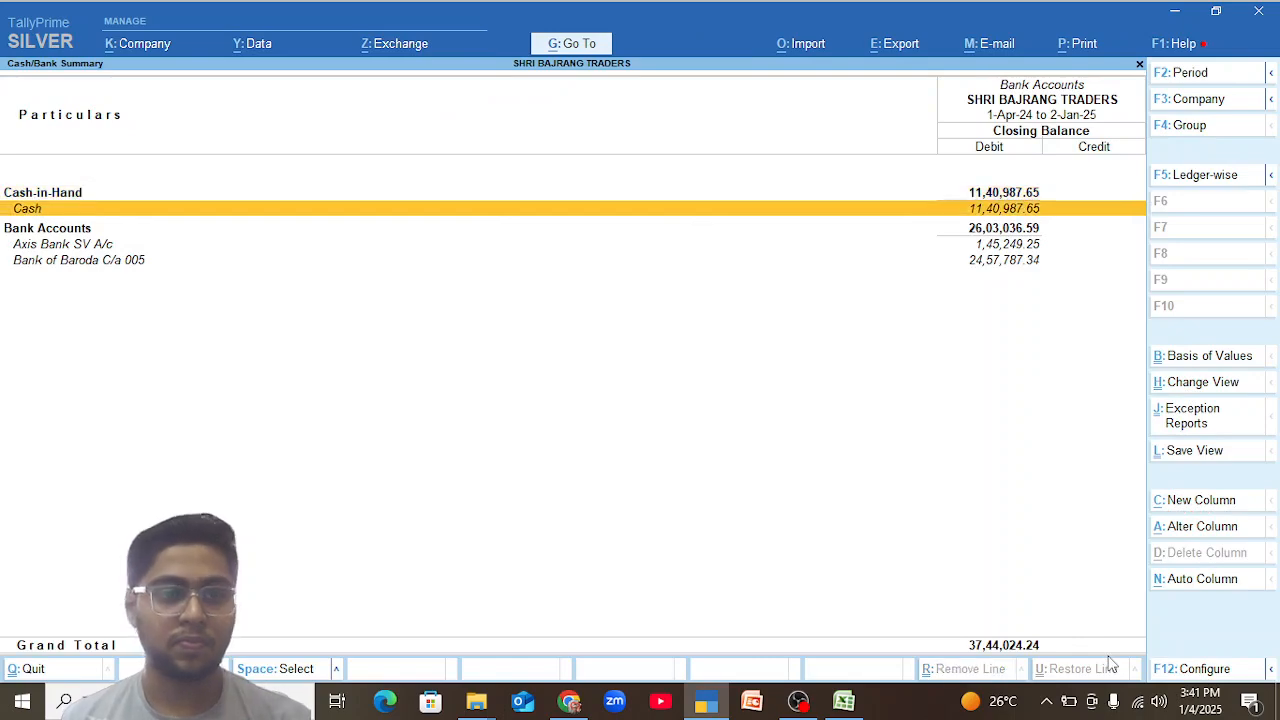
key(Return)
key(Up)
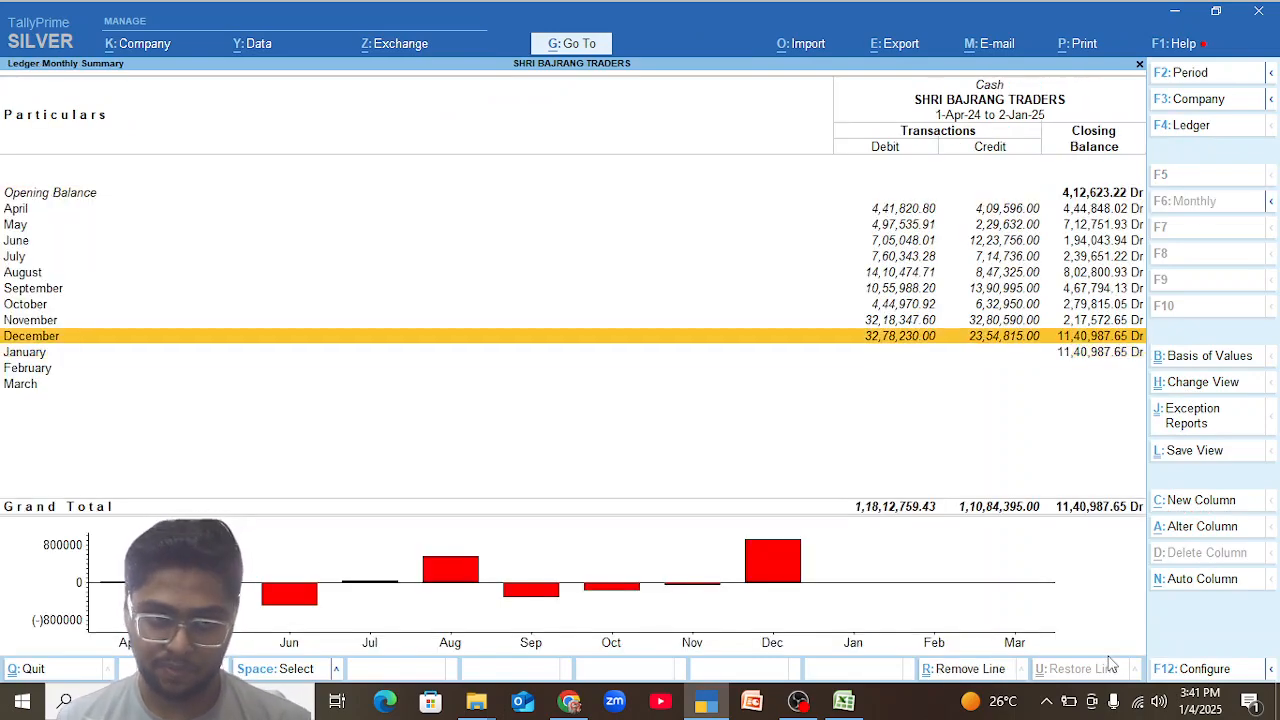
key(Return)
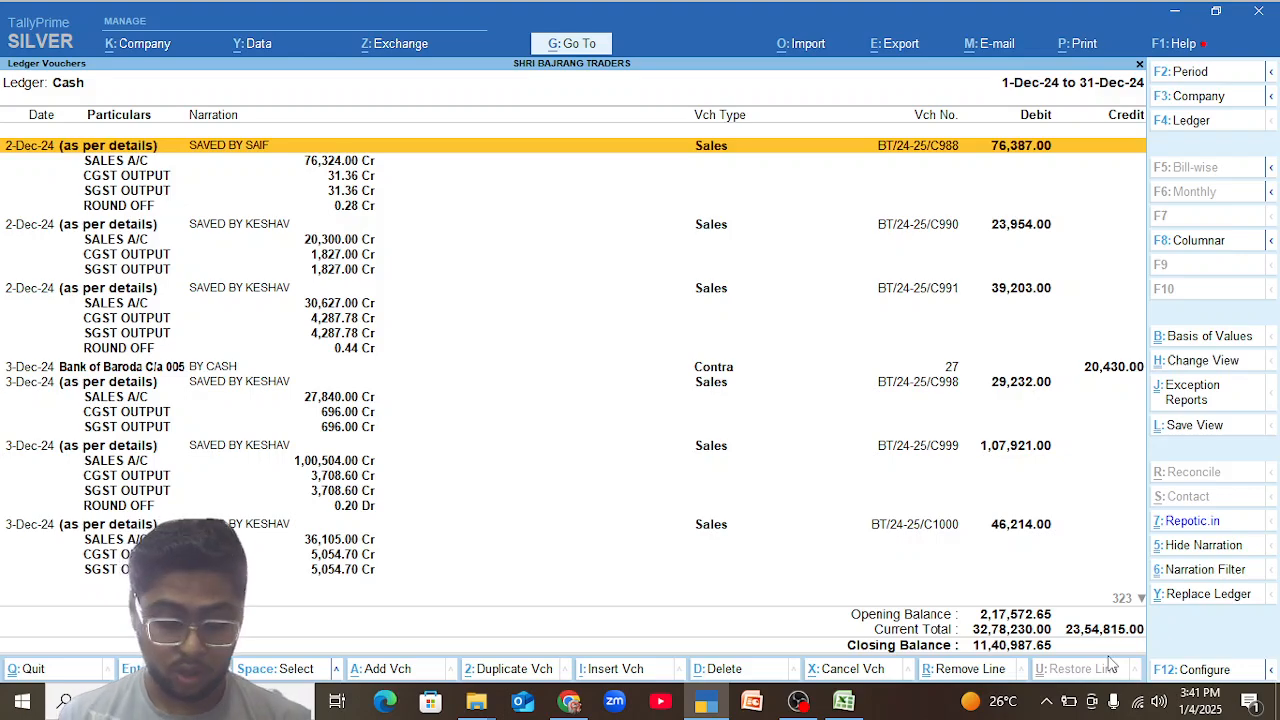
key(alt+F5)
key(alt+F2)
key(BackSpace)
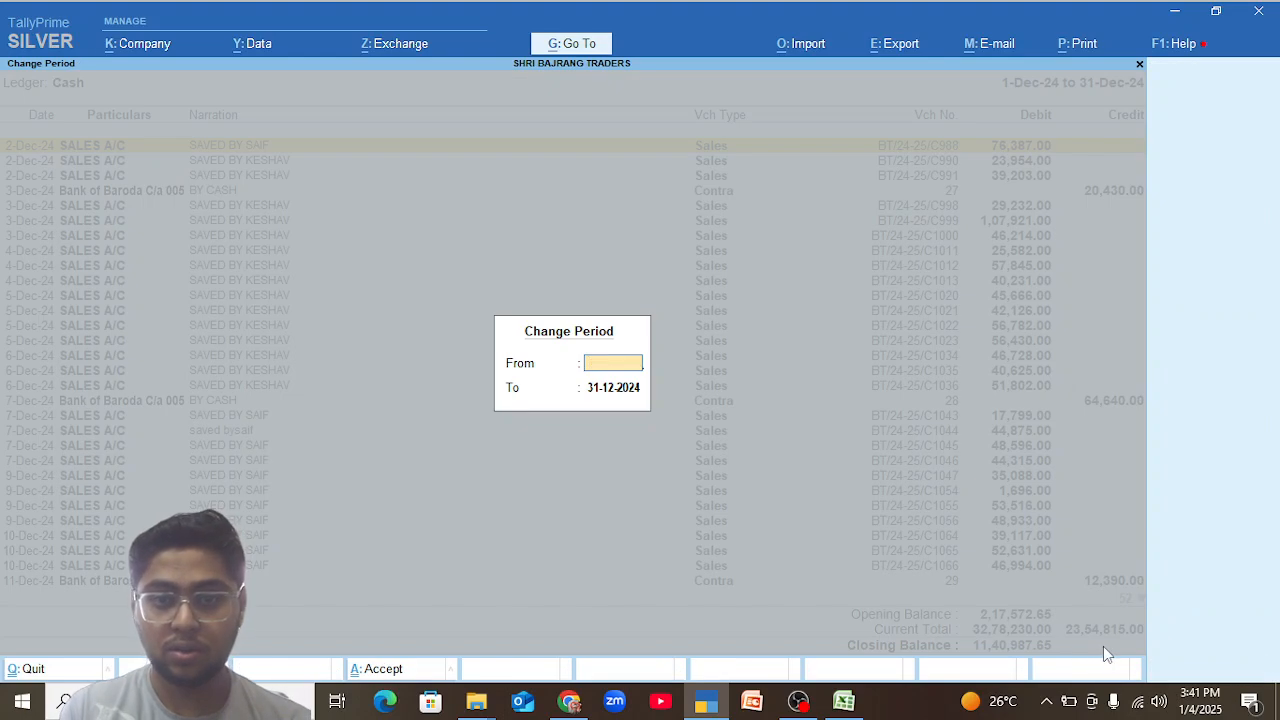
key(Escape)
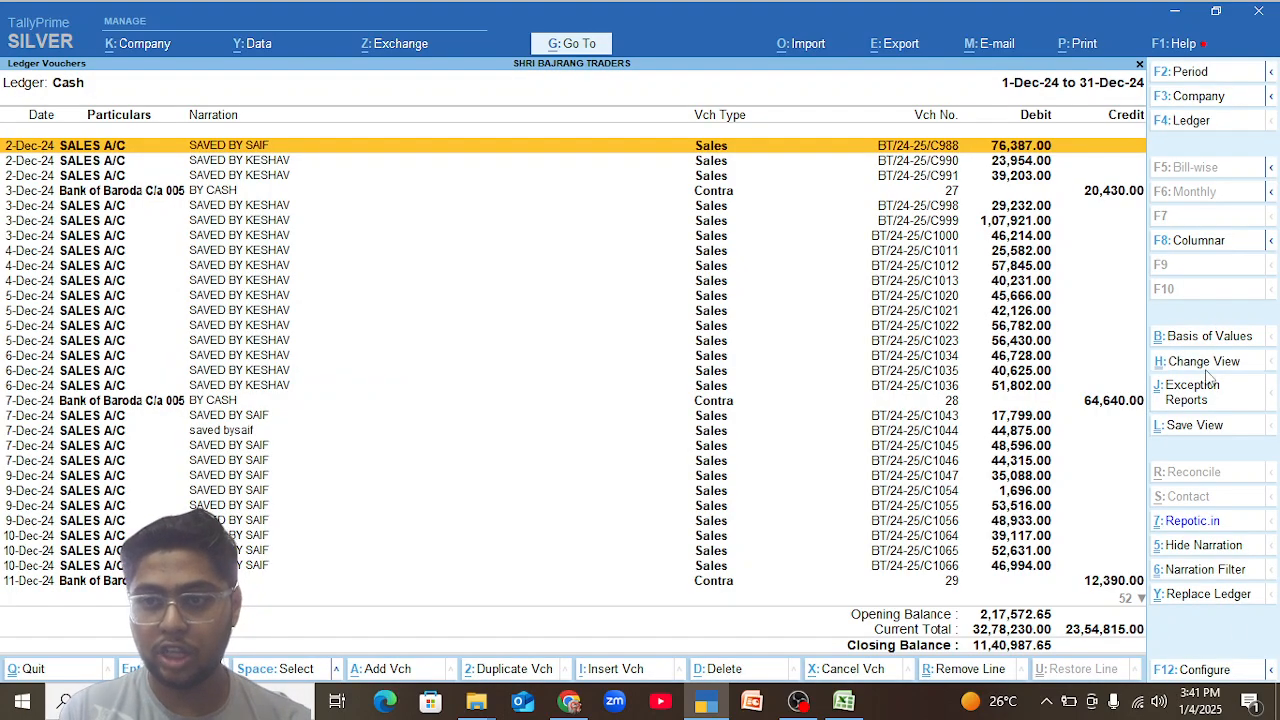
Change the Cash ledger's December view to Daily Breakup.
click(1205, 366)
key(Down)
key(Down)
key(Down)
key(Down)
key(Down)
key(Down)
key(Down)
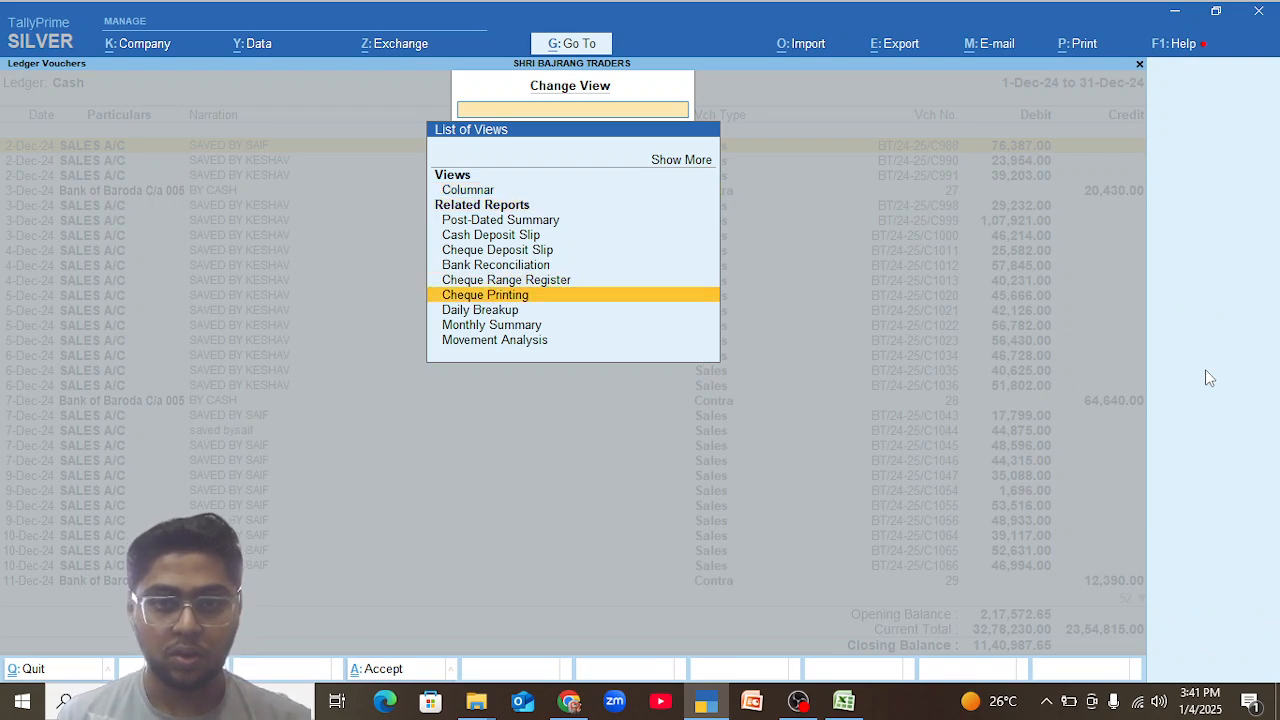
key(Up)
key(Down)
key(Down)
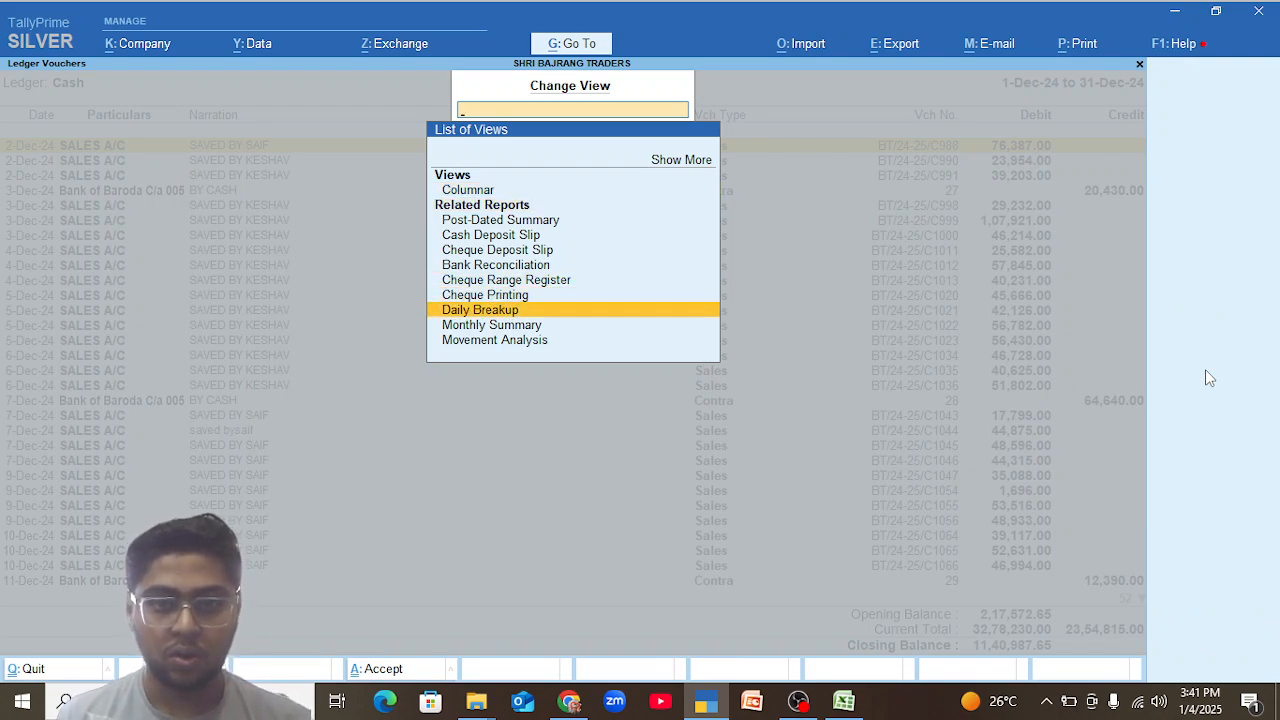
key(Return)
Examine the daily debits, credits and closing cash balances from 1 to 31 December.
key(Up)
key(Up)
key(Up)
key(Up)
key(Up)
key(Up)
key(Up)
key(Up)
key(Up)
key(Up)
key(Up)
key(Up)
key(Up)
key(Up)
key(Up)
key(Up)
key(Up)
key(Up)
key(Up)
key(Up)
key(Up)
key(Up)
key(Up)
key(Up)
key(Up)
key(Up)
key(Up)
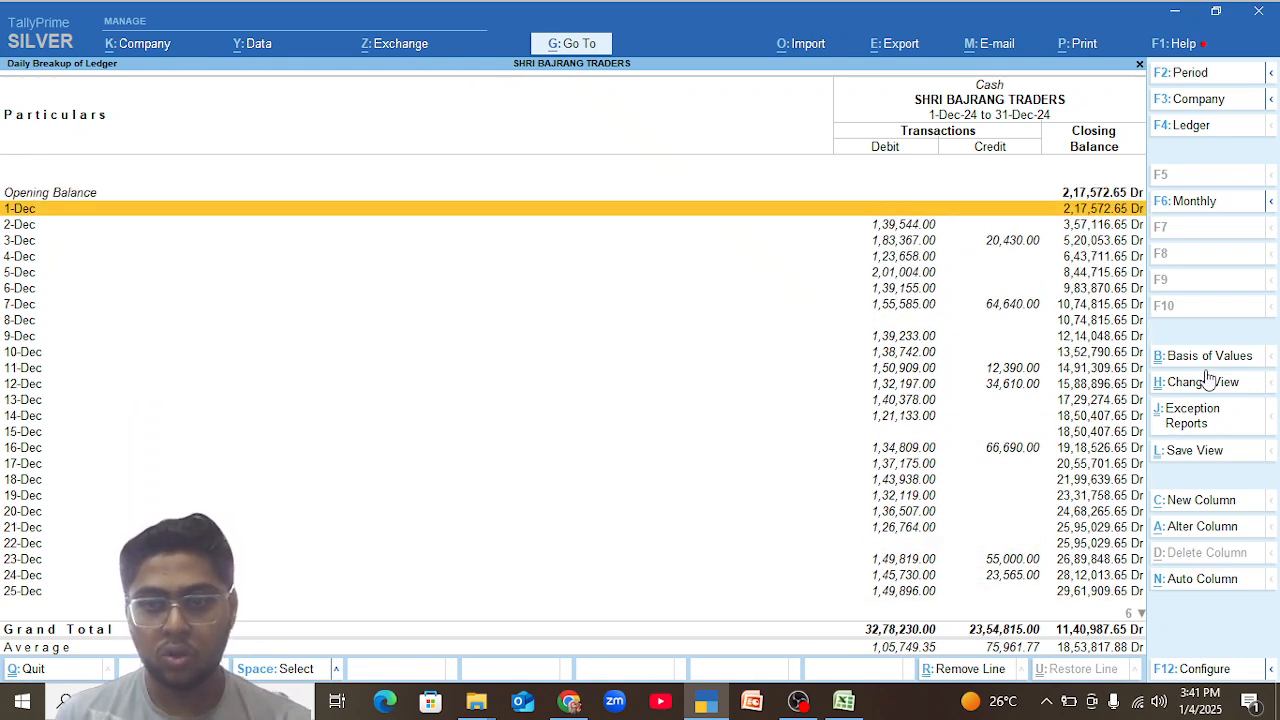
key(Down)
key(Down)
key(Down)
key(Down)
key(Down)
key(Down)
key(Down)
key(Down)
key(Down)
key(Down)
key(Down)
key(Down)
key(Down)
key(Down)
key(Down)
key(Down)
key(Down)
key(Down)
key(Down)
key(Down)
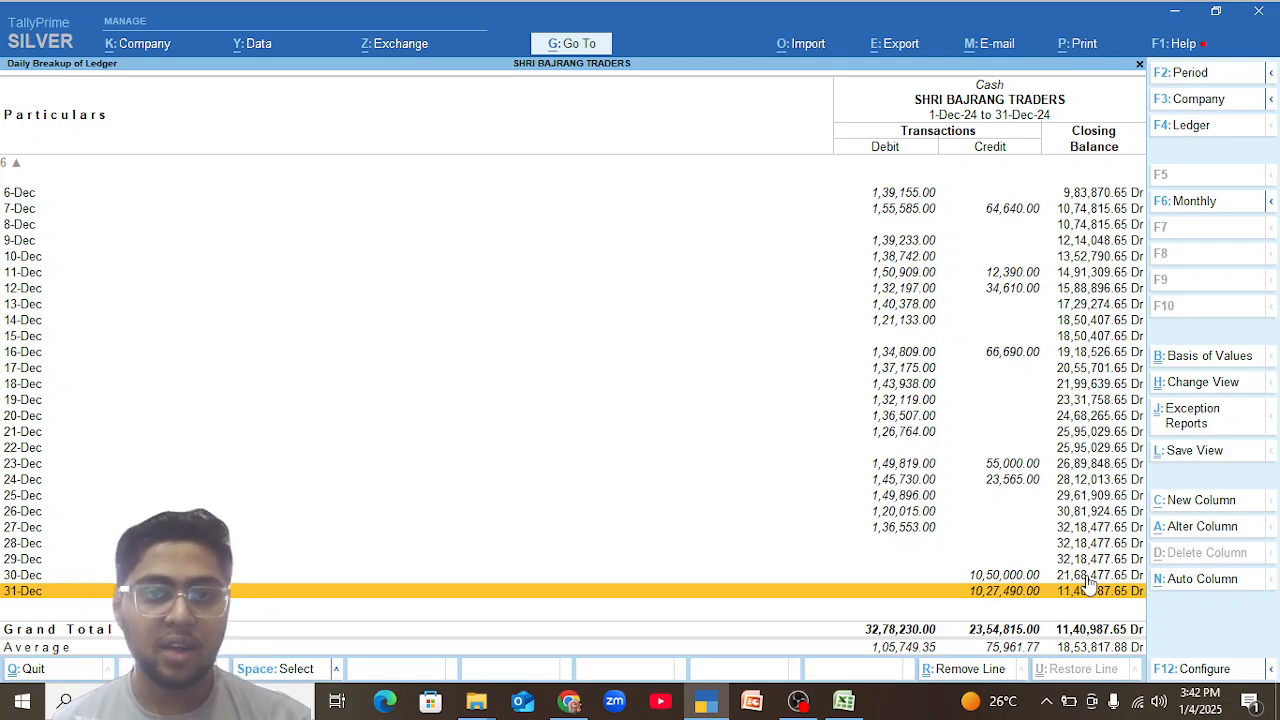
key(Up)
key(Up)
key(Up)
key(Up)
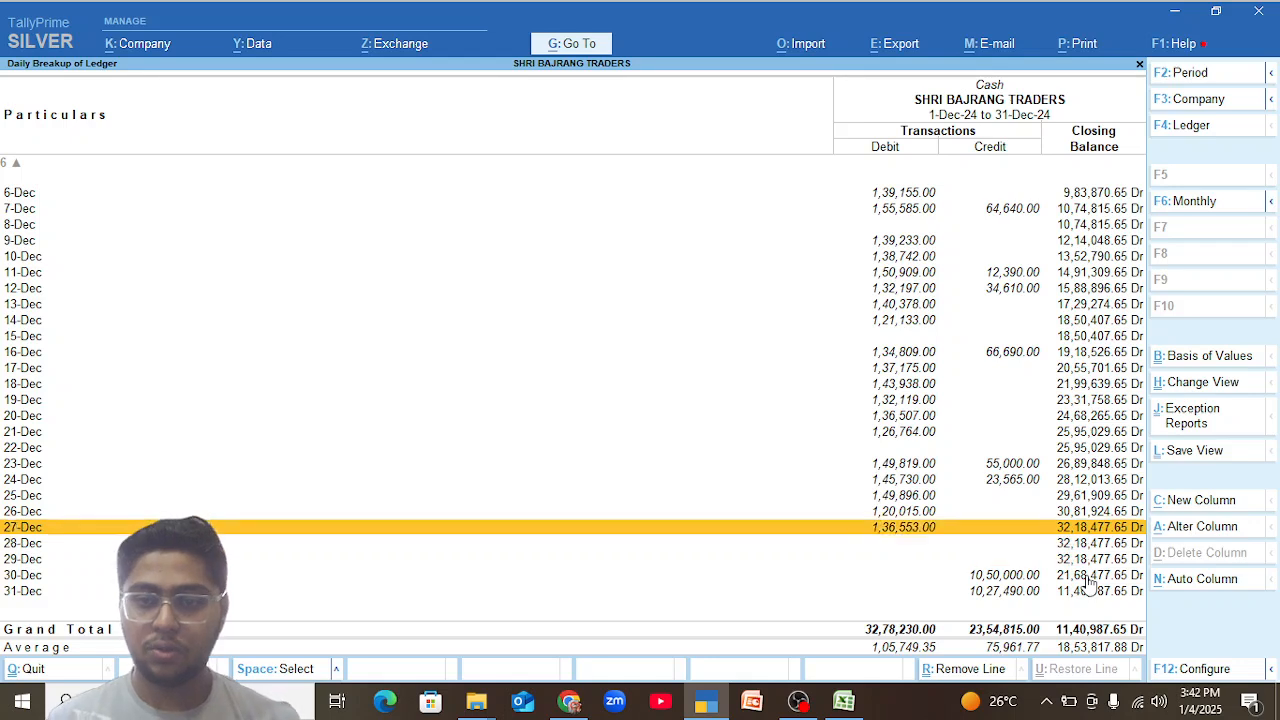
key(Down)
key(Down)
key(Down)
key(Down)
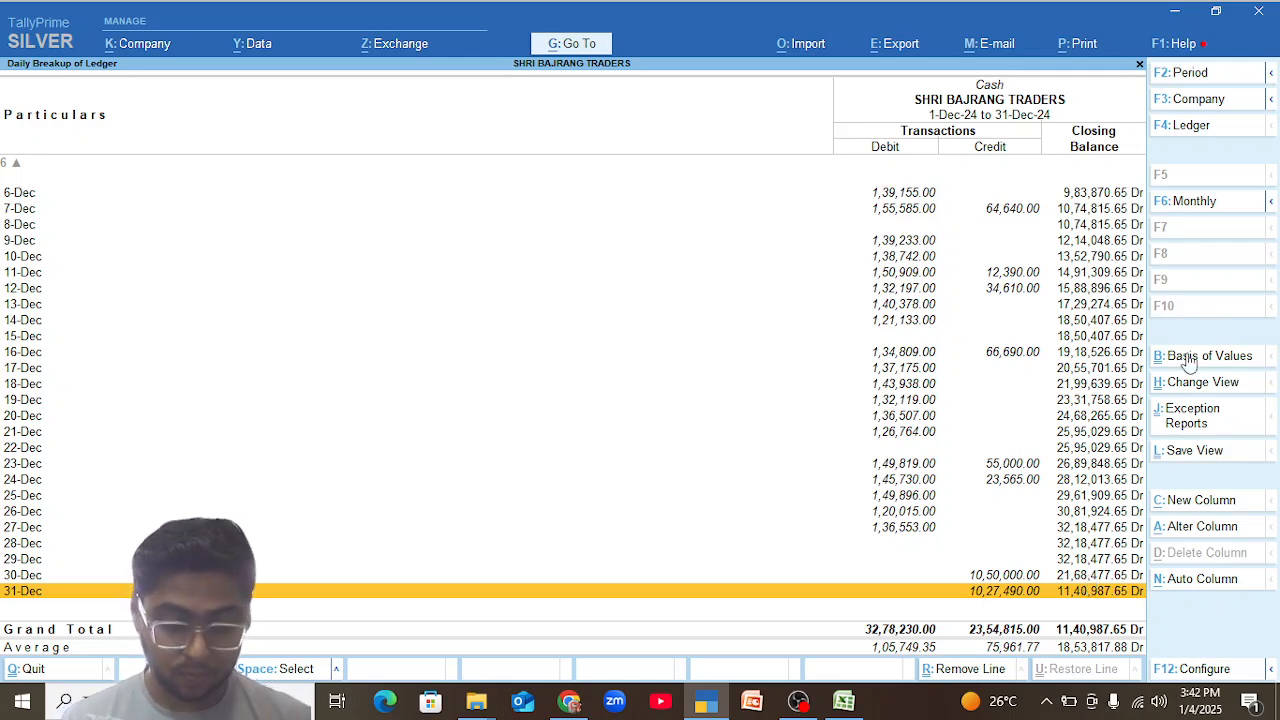
Try to launch Notepad through the Windows Run command.
key(super+r)
text(notepa)
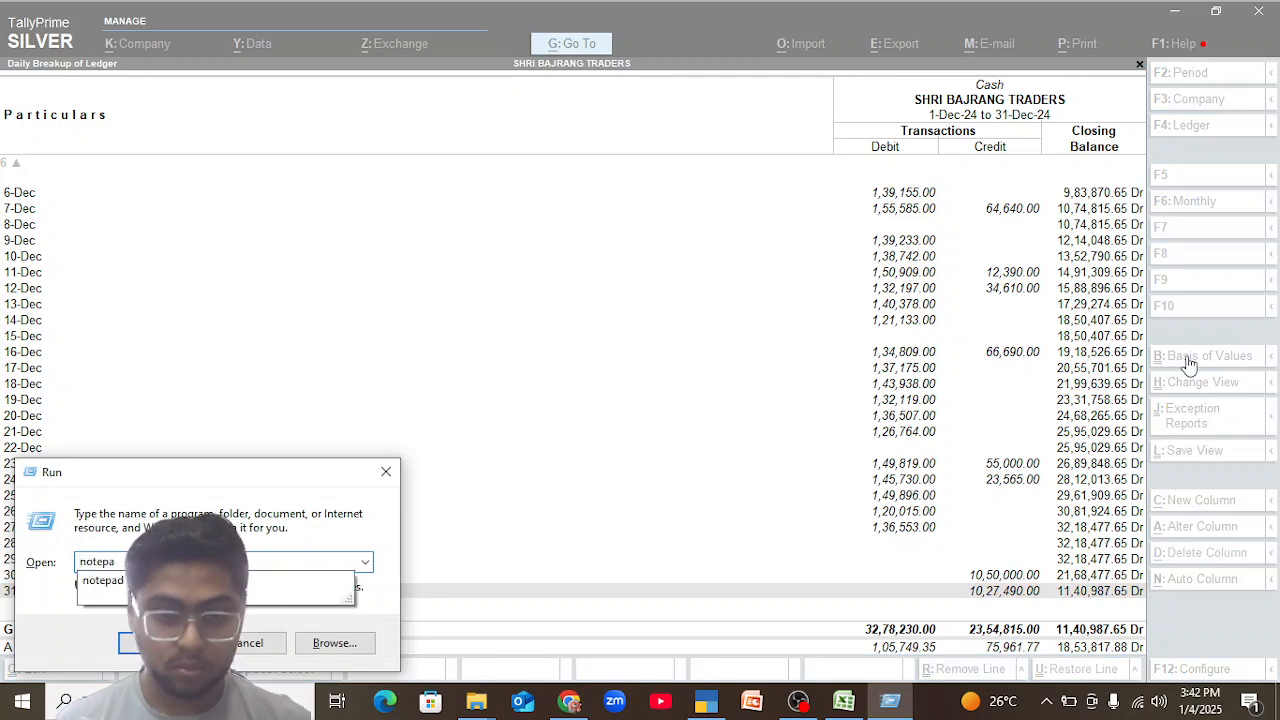
key(Return)
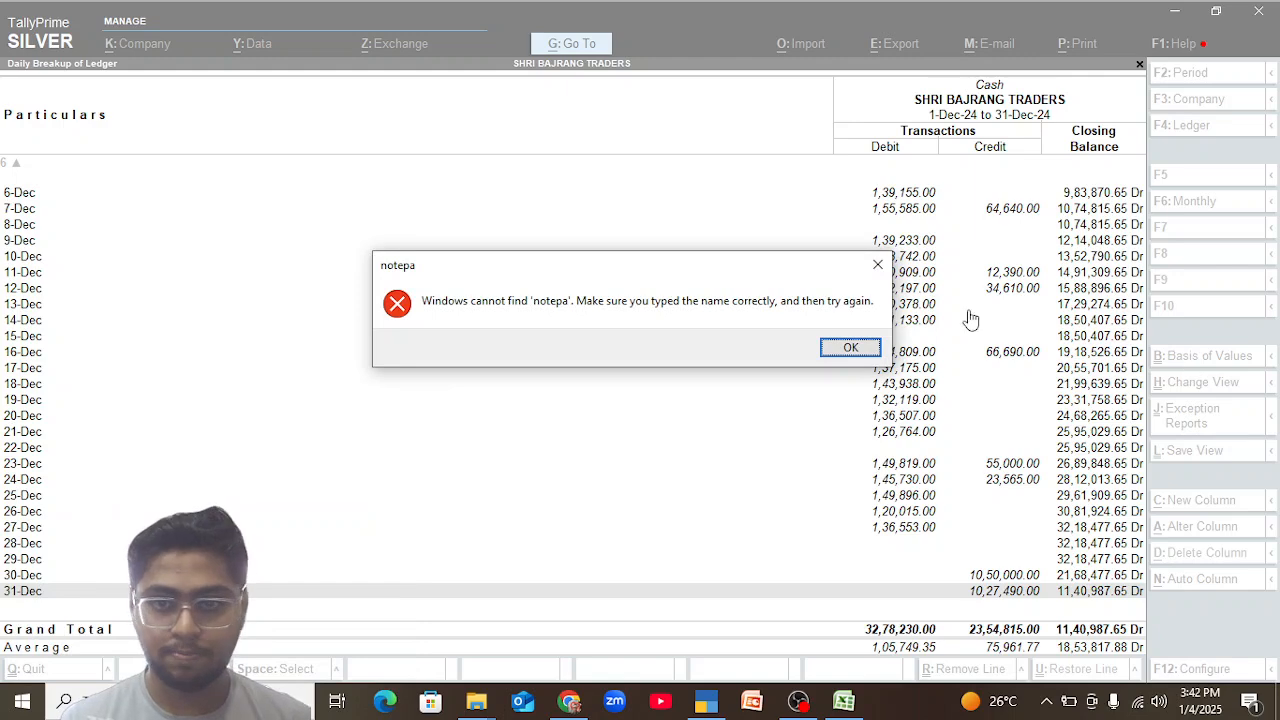
click(850, 347)
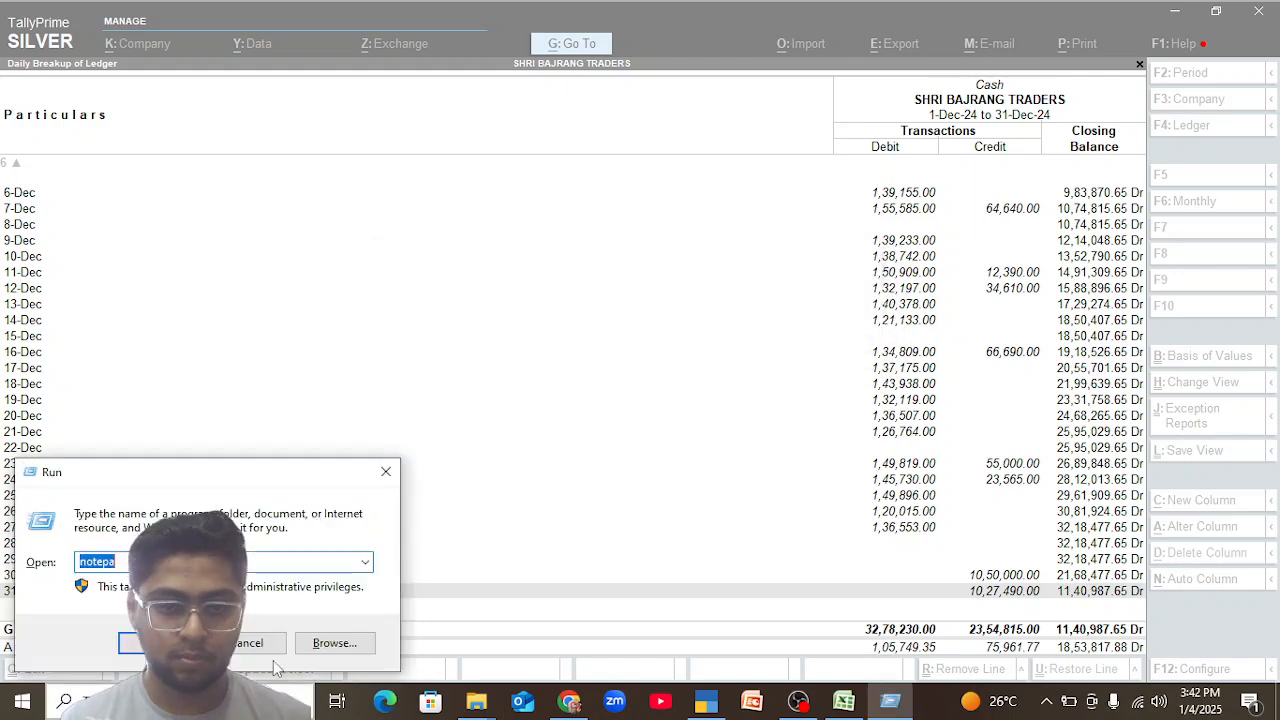
click(386, 471)
Open Notepad from Windows search, write the note "cash 6L", and minimize its window.
click(185, 701)
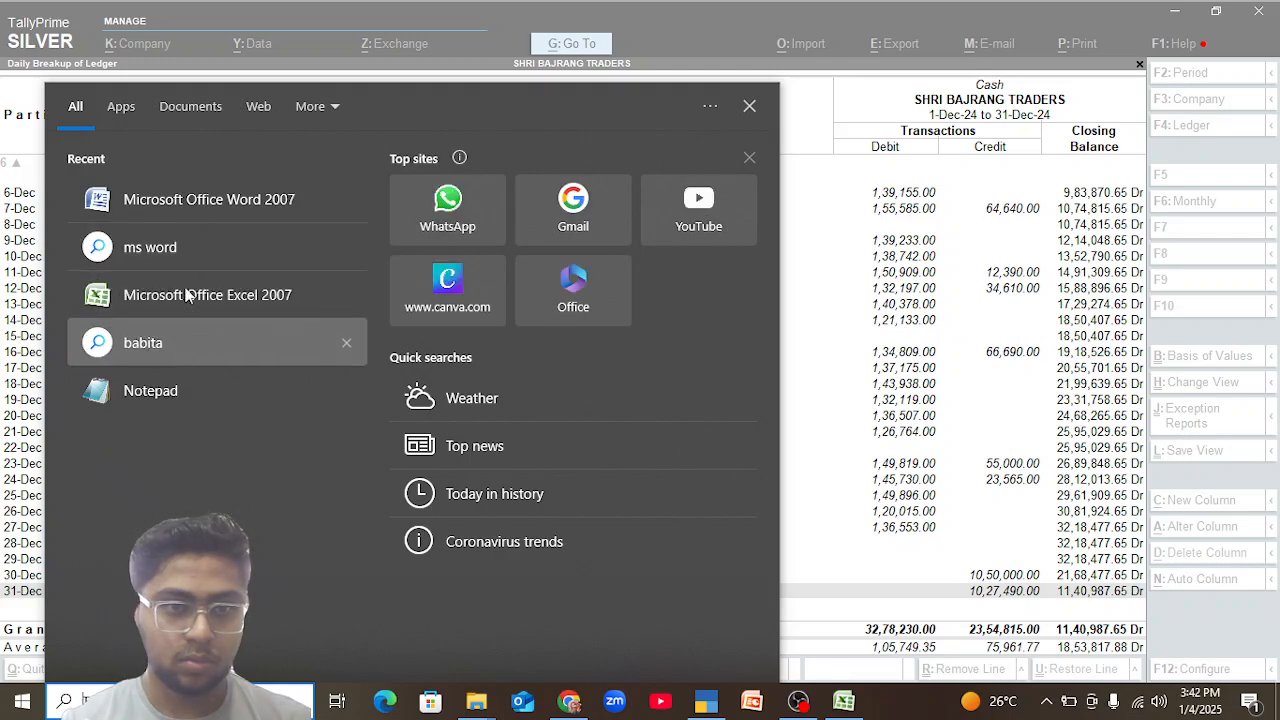
click(195, 391)
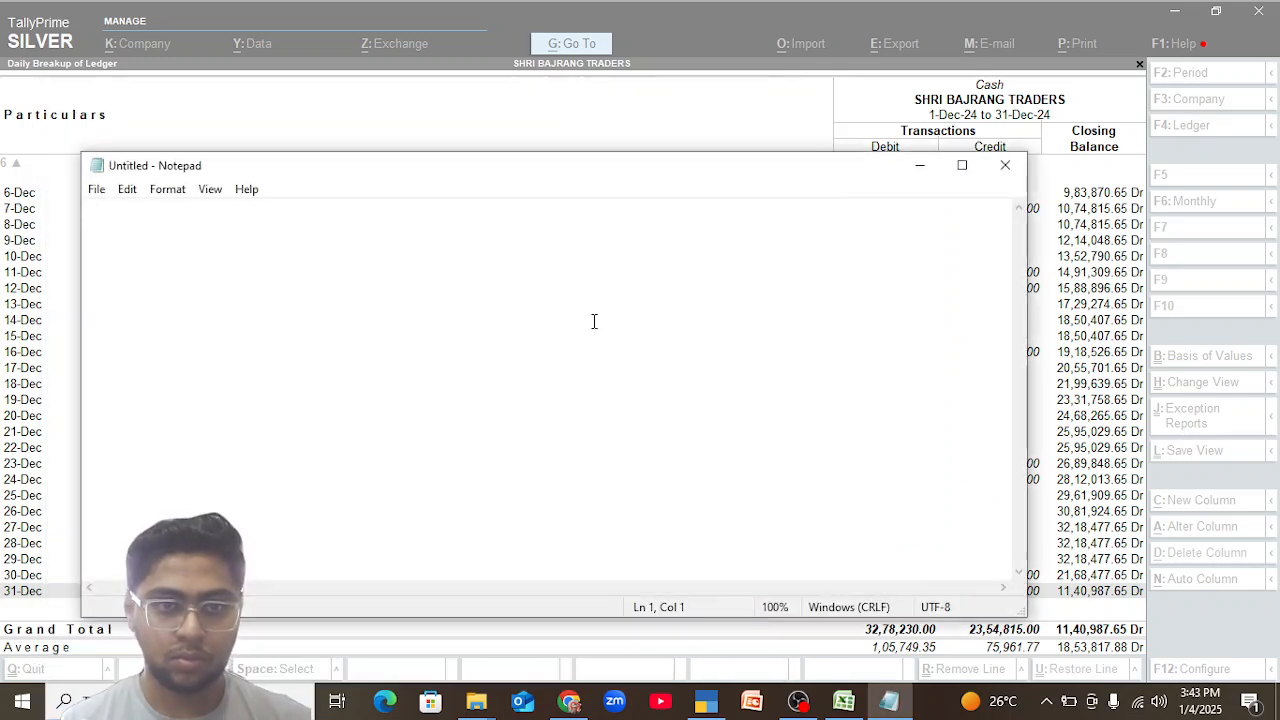
text(cash 6K)
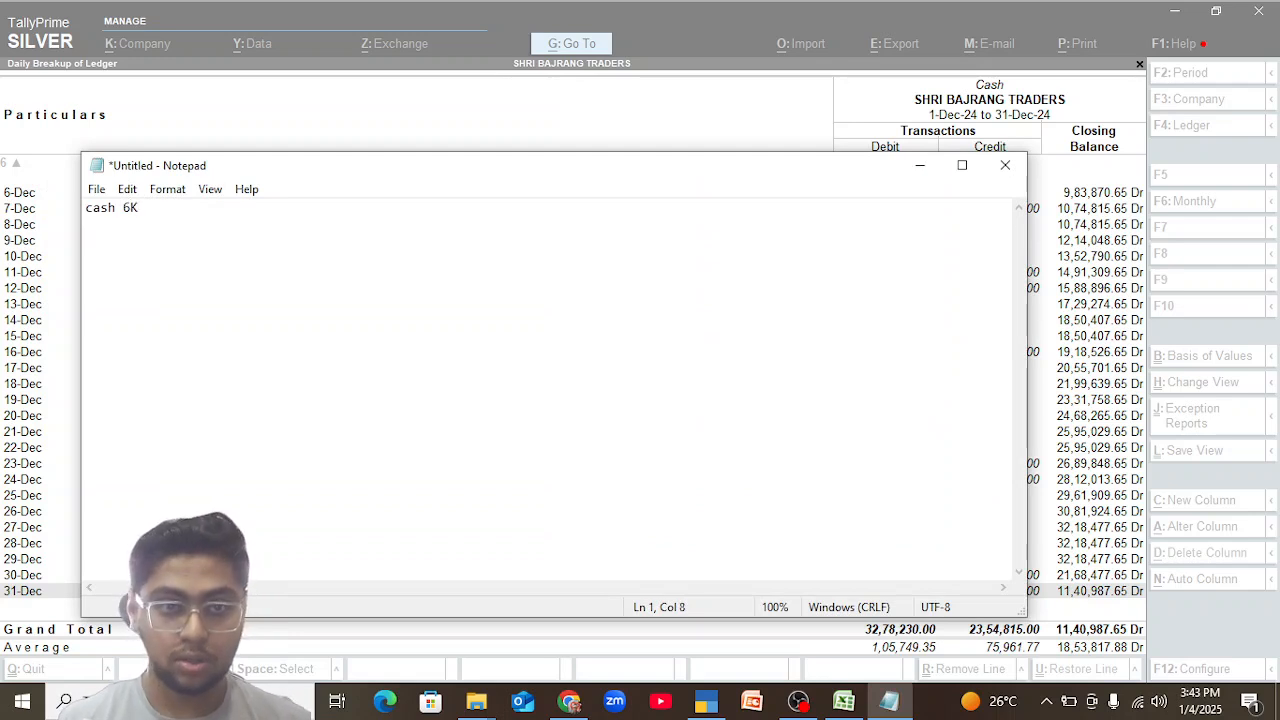
key(BackSpace)
text(l)
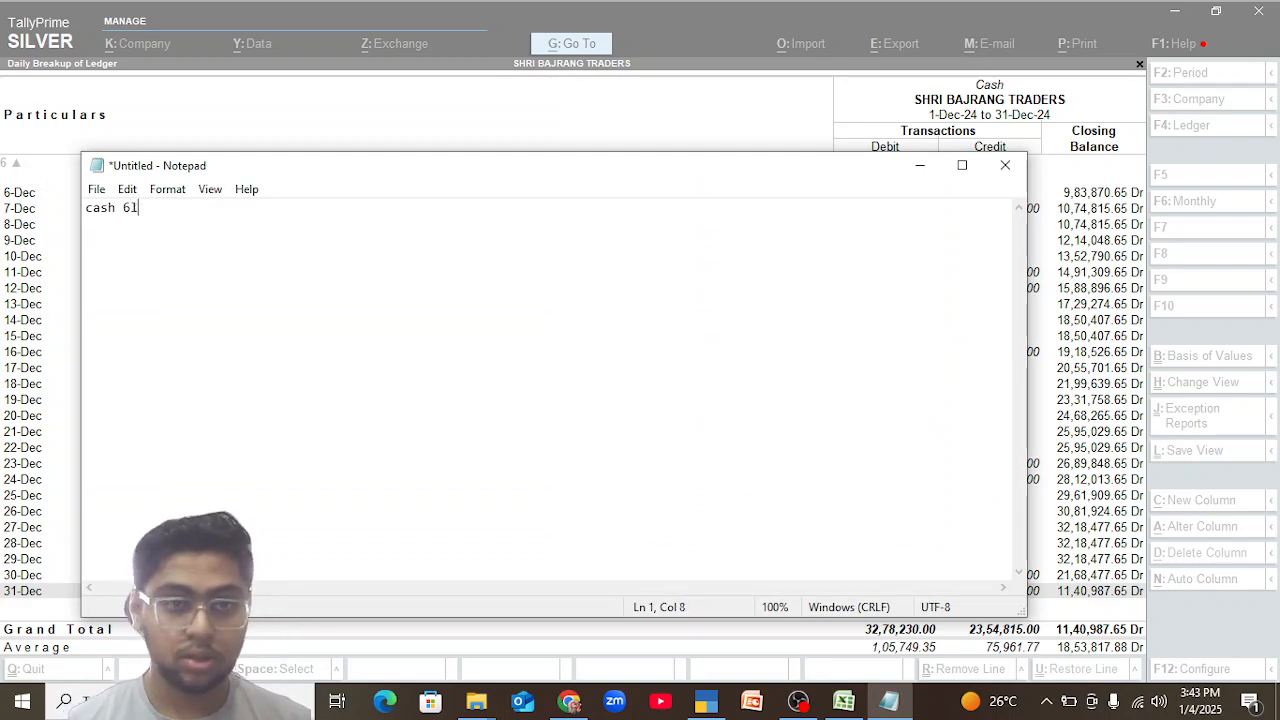
key(BackSpace)
text(L)
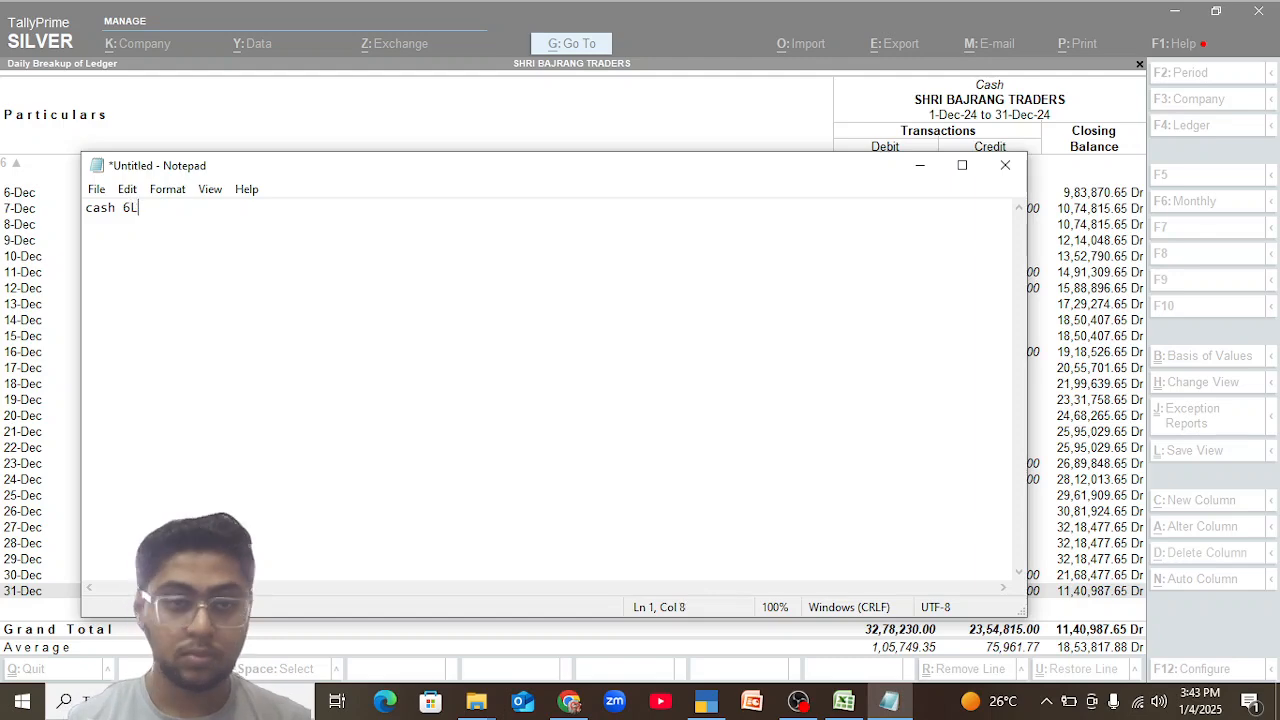
click(920, 166)
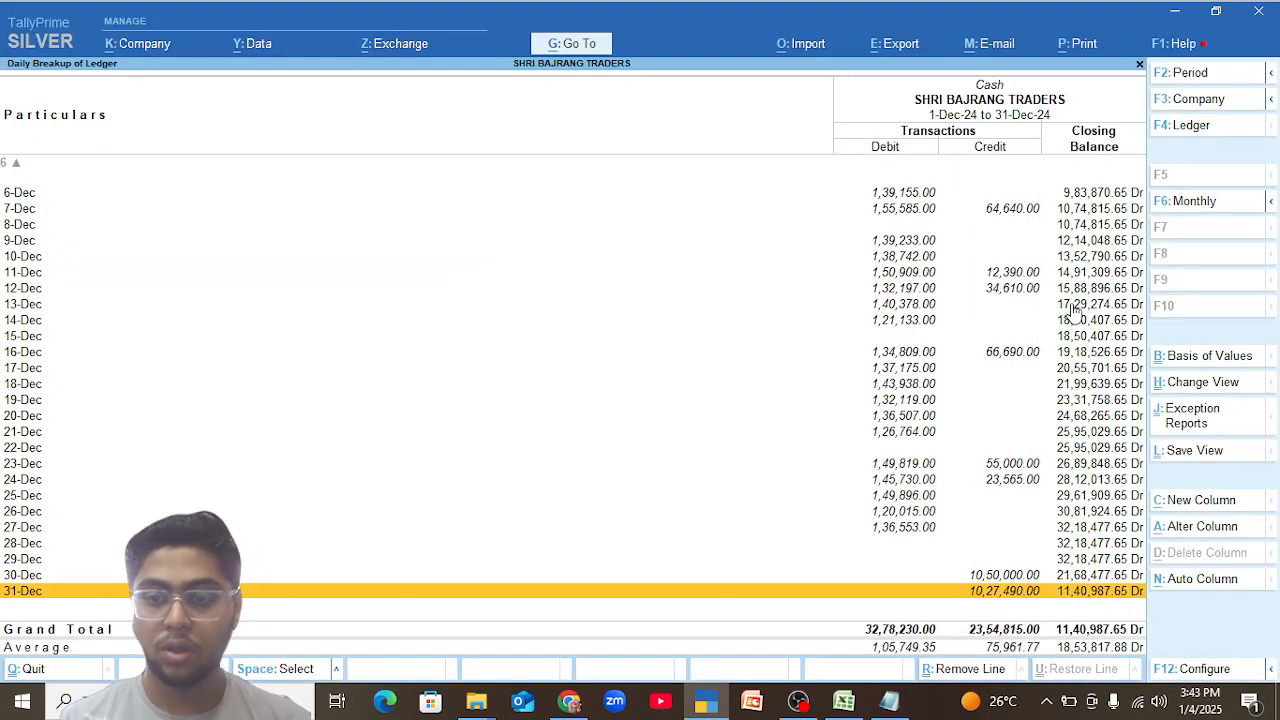
Leave the Cash ledger reports and open the Phone Pay Reciept ledger.
key(Escape)
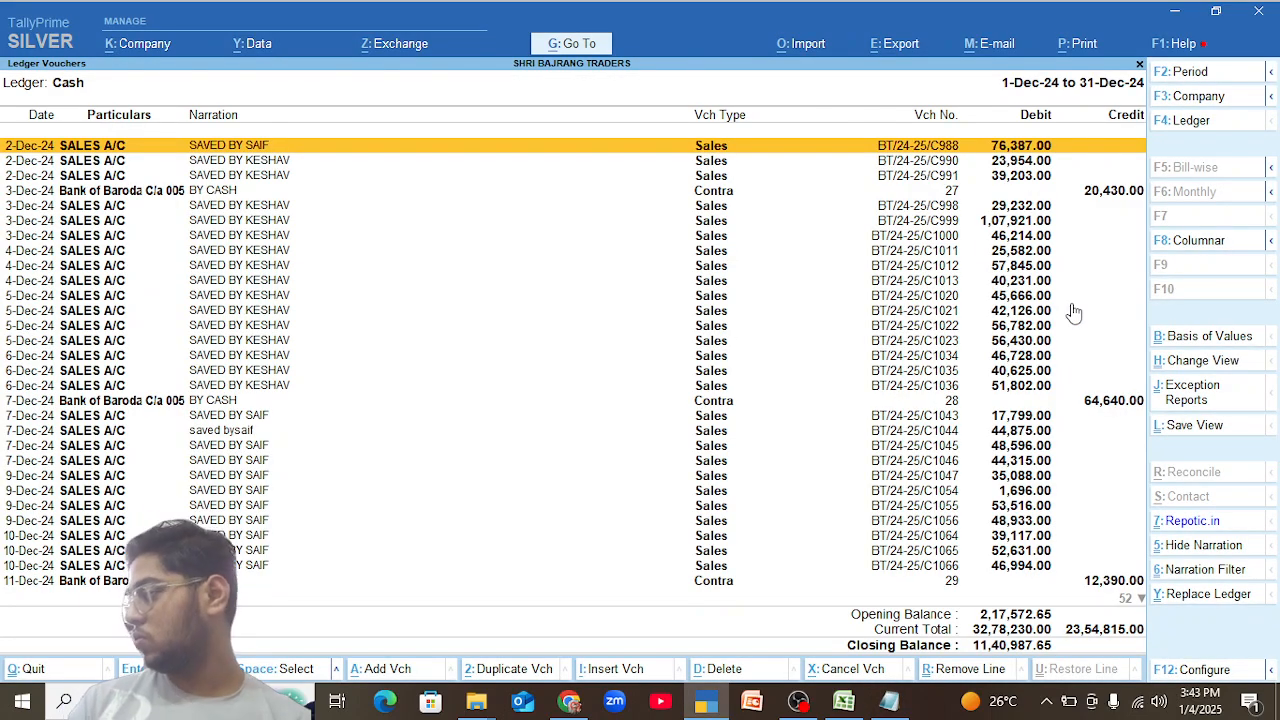
key(Escape)
key(Escape)
key(Escape)
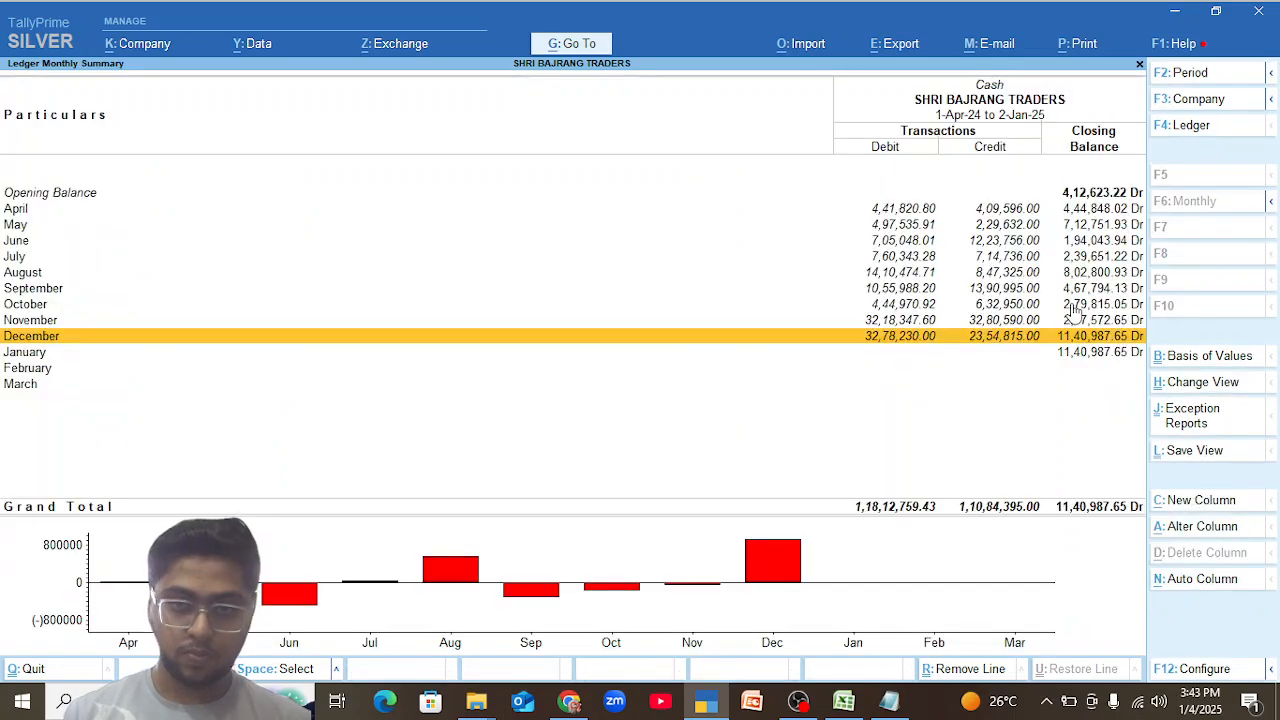
key(Return)
text(Phon)
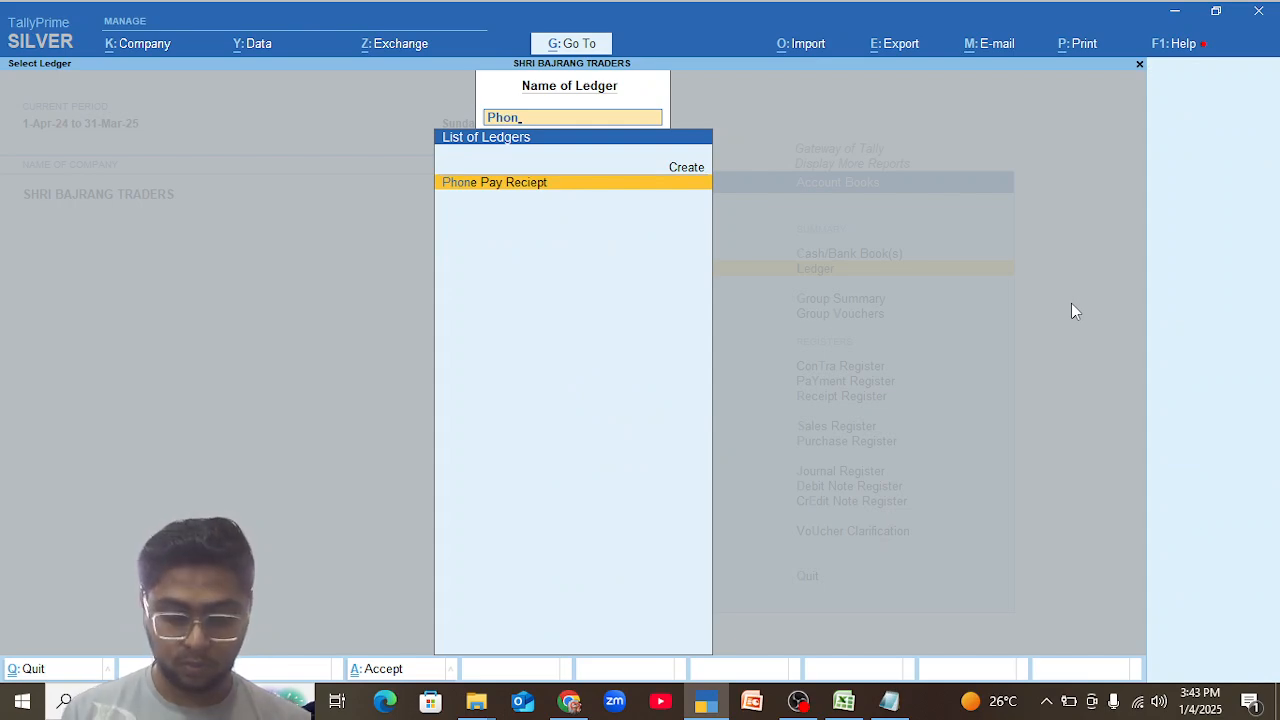
key(Return)
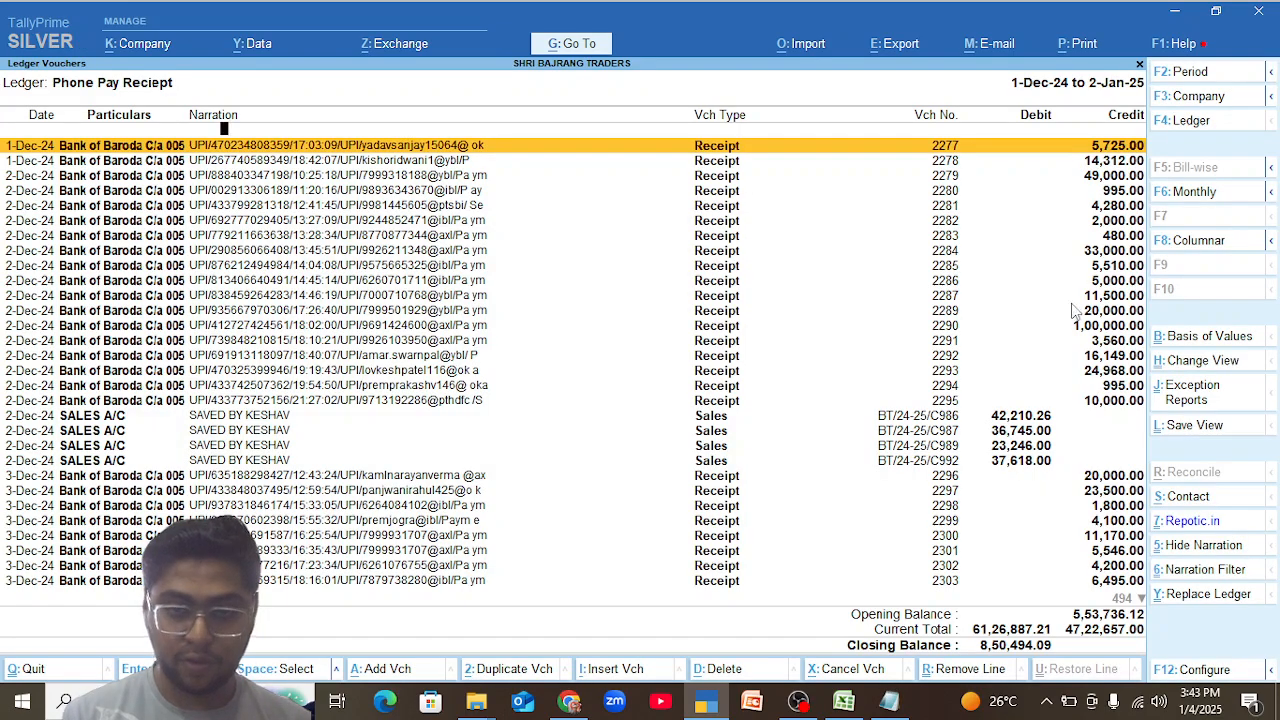
key(F8)
key(Escape)
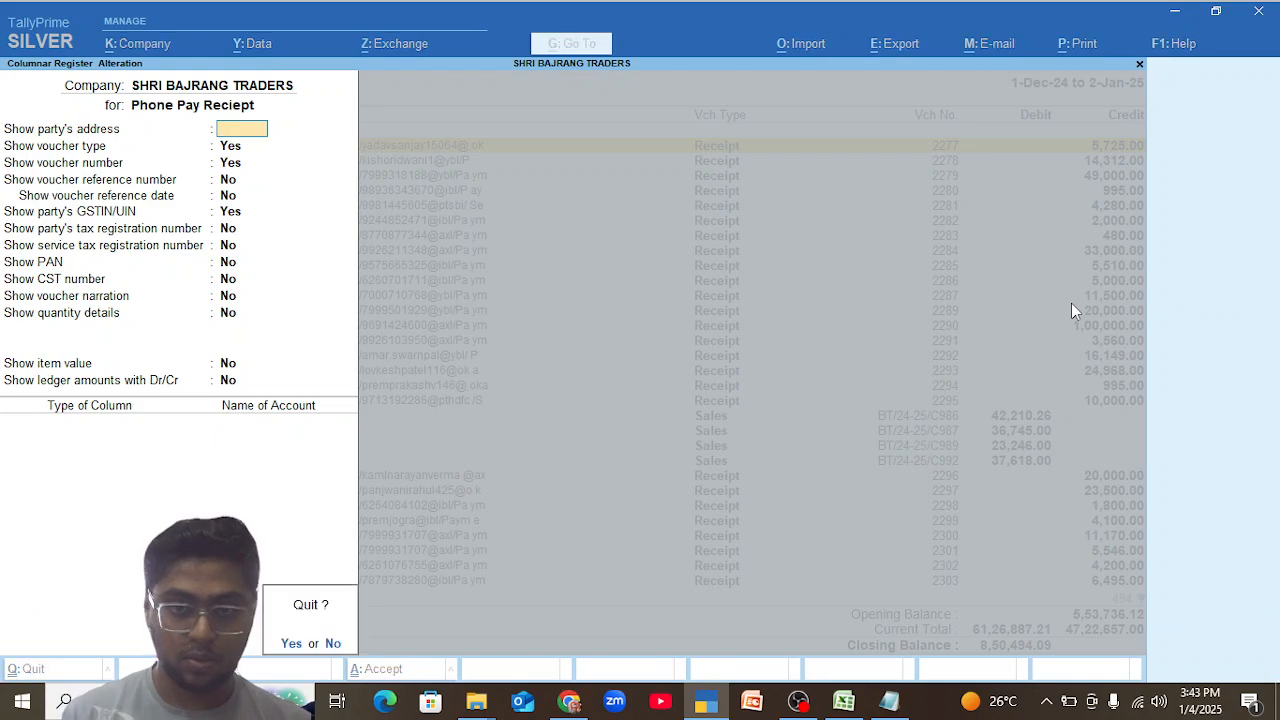
key(y)
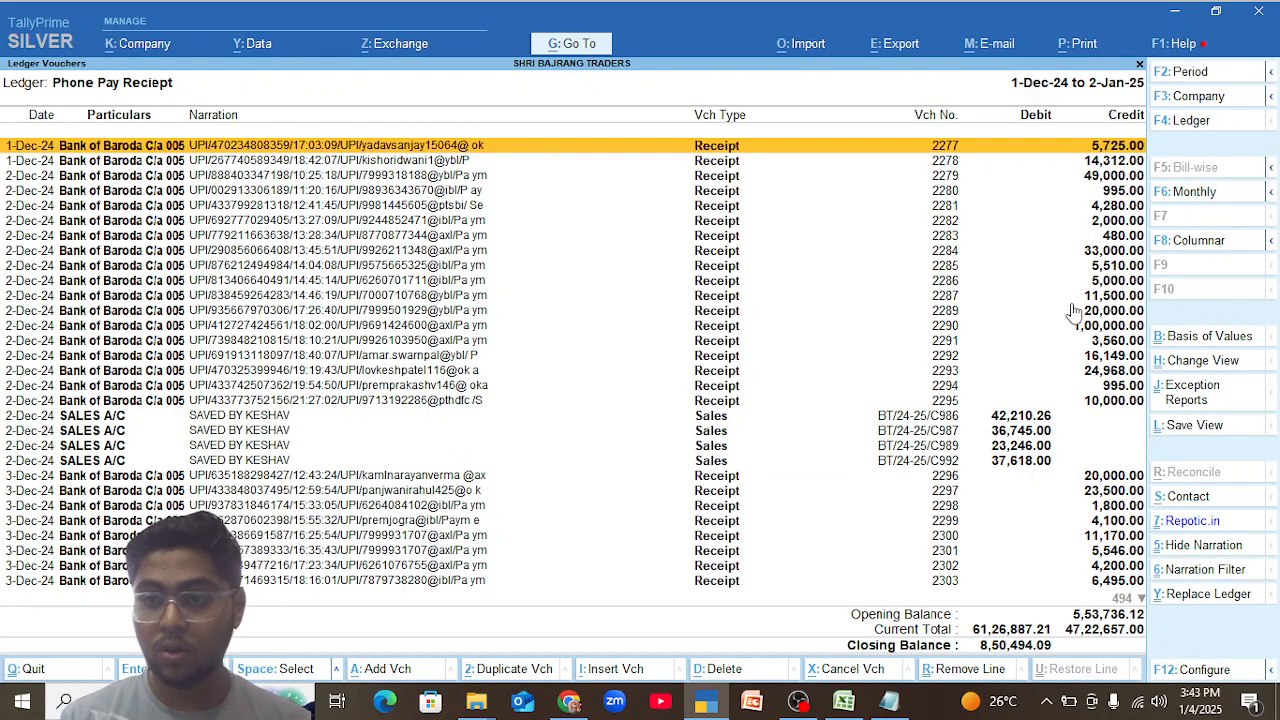
Show the Phone Pay Reciept ledger month by month, examine its December vouchers, and return to the monthly summary.
key(F6)
key(Up)
key(Up)
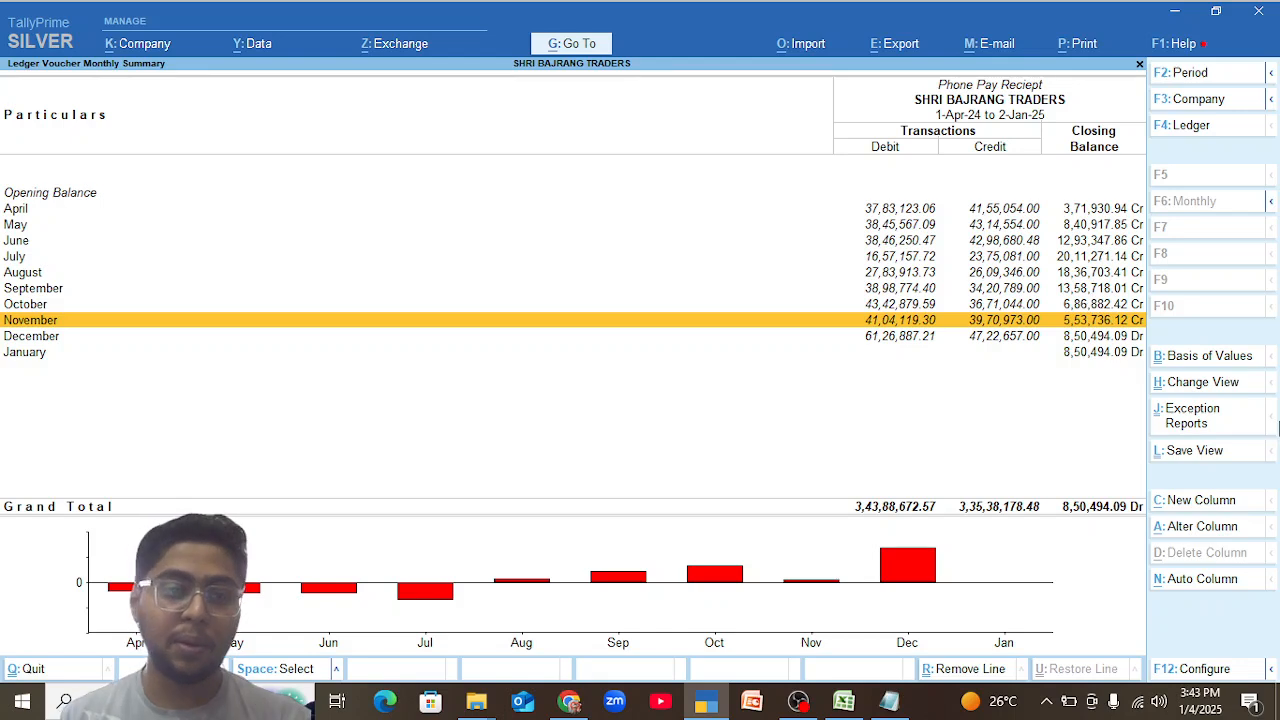
key(Down)
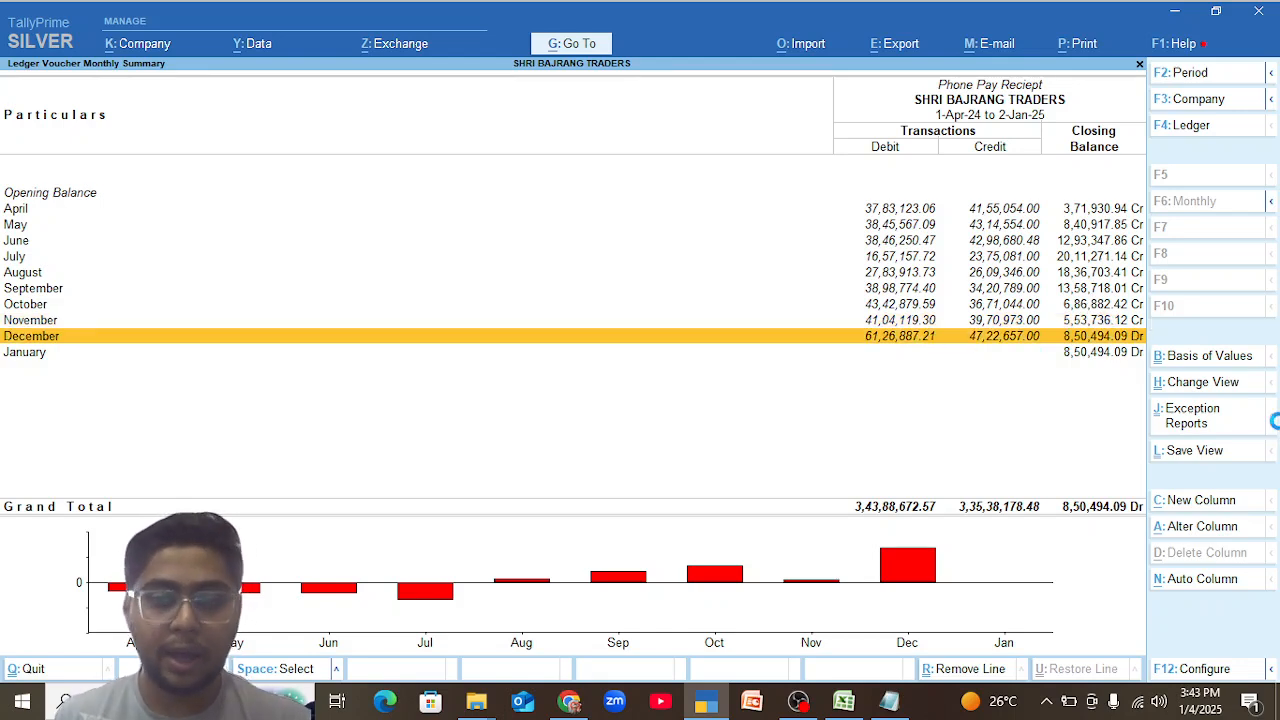
key(Return)
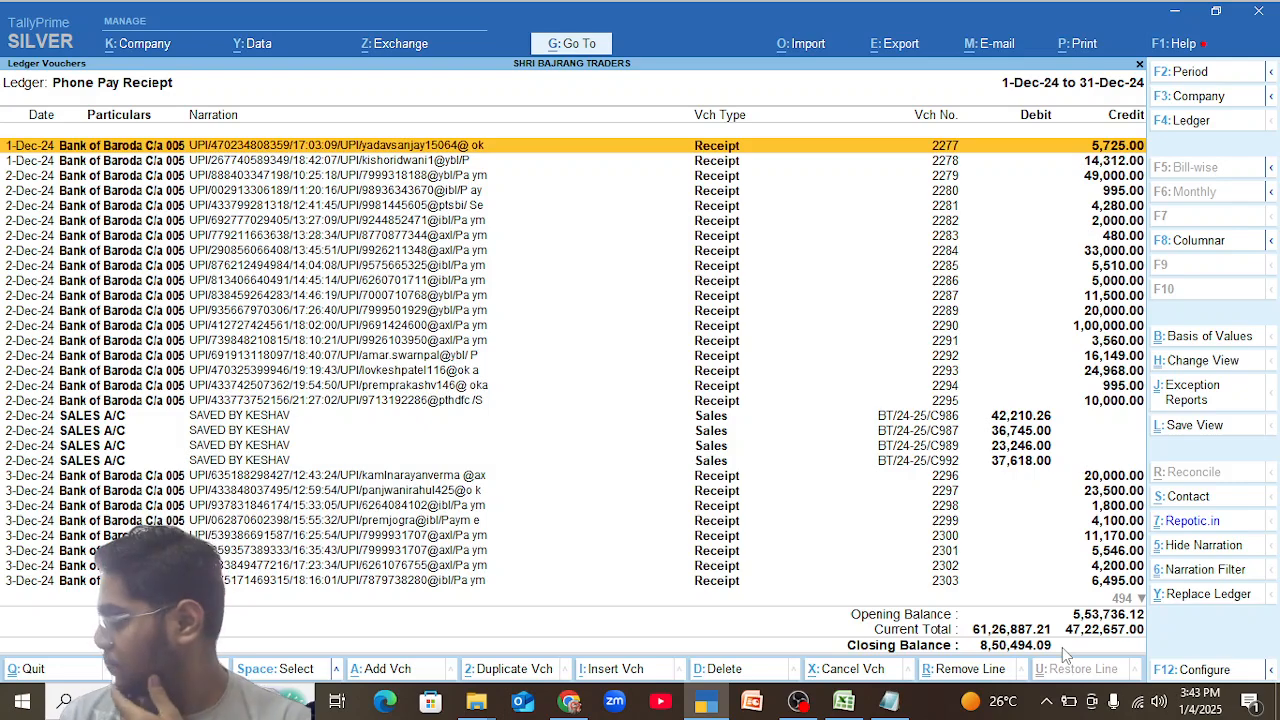
key(Escape)
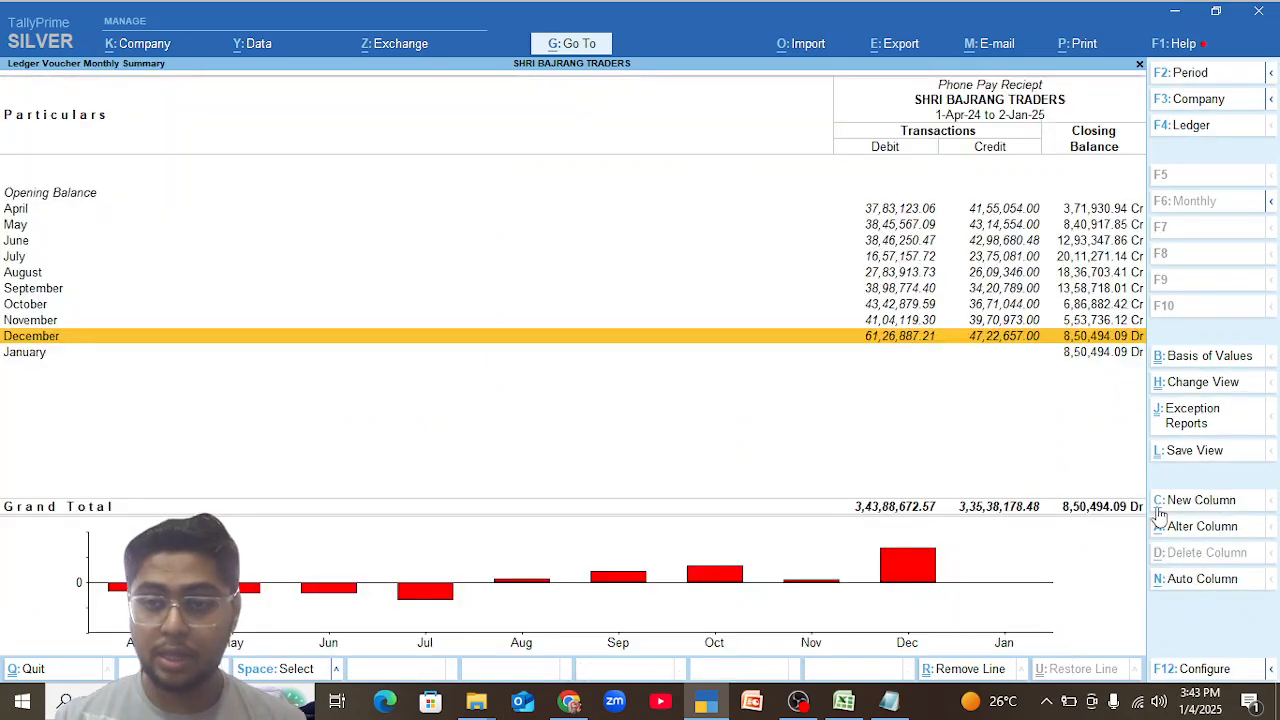
Compare the November and December rows of the Phone Pay Reciept summary, add "P.P.R. 10L" to the Notepad note, and minimize it.
key(Up)
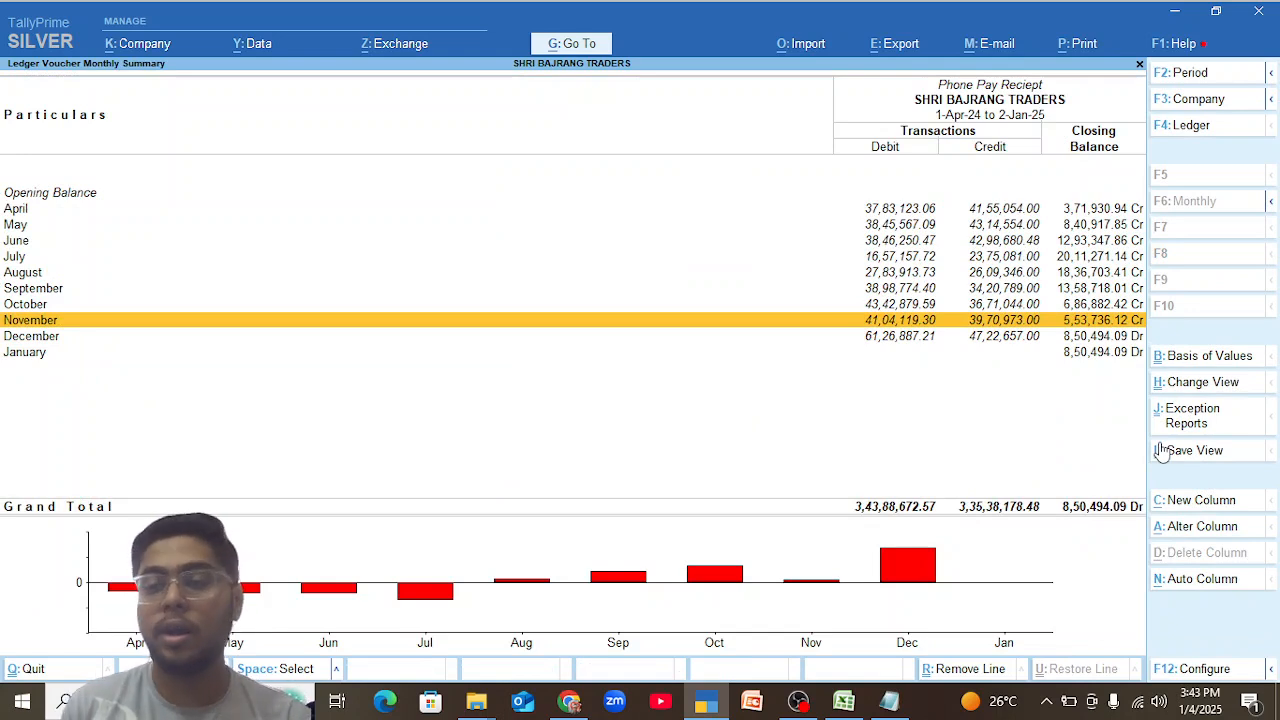
key(Down)
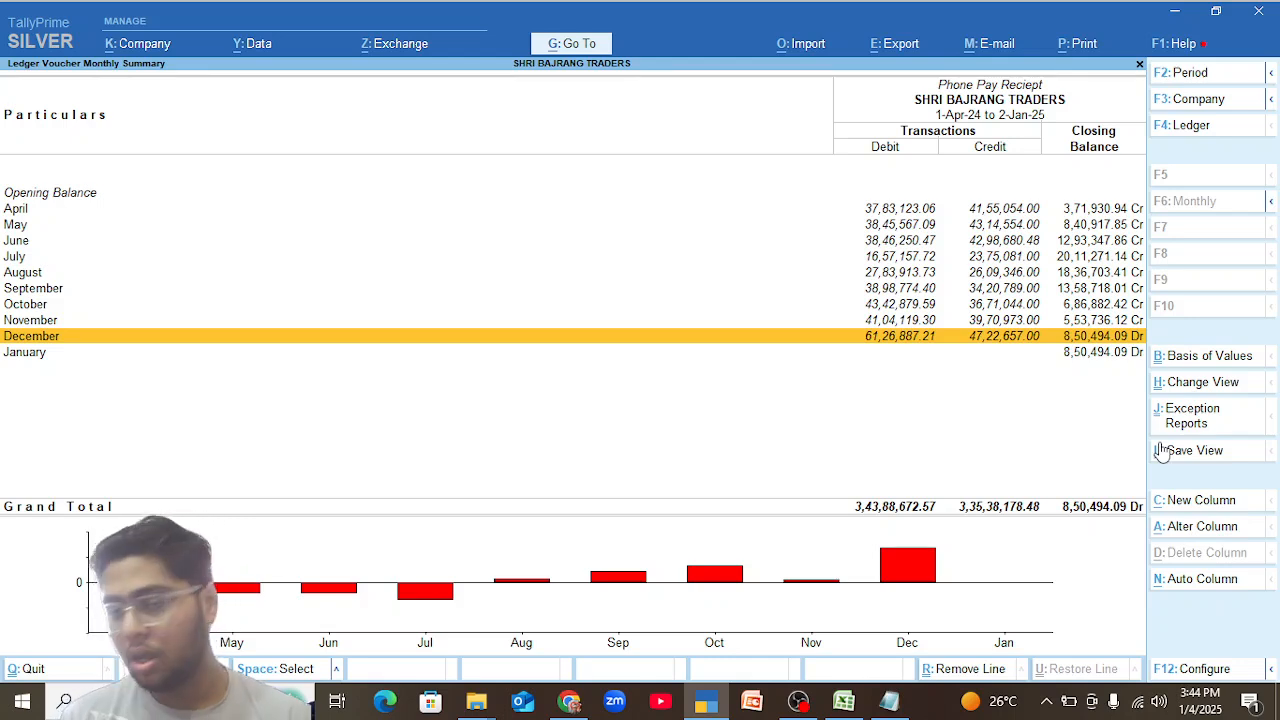
key(Up)
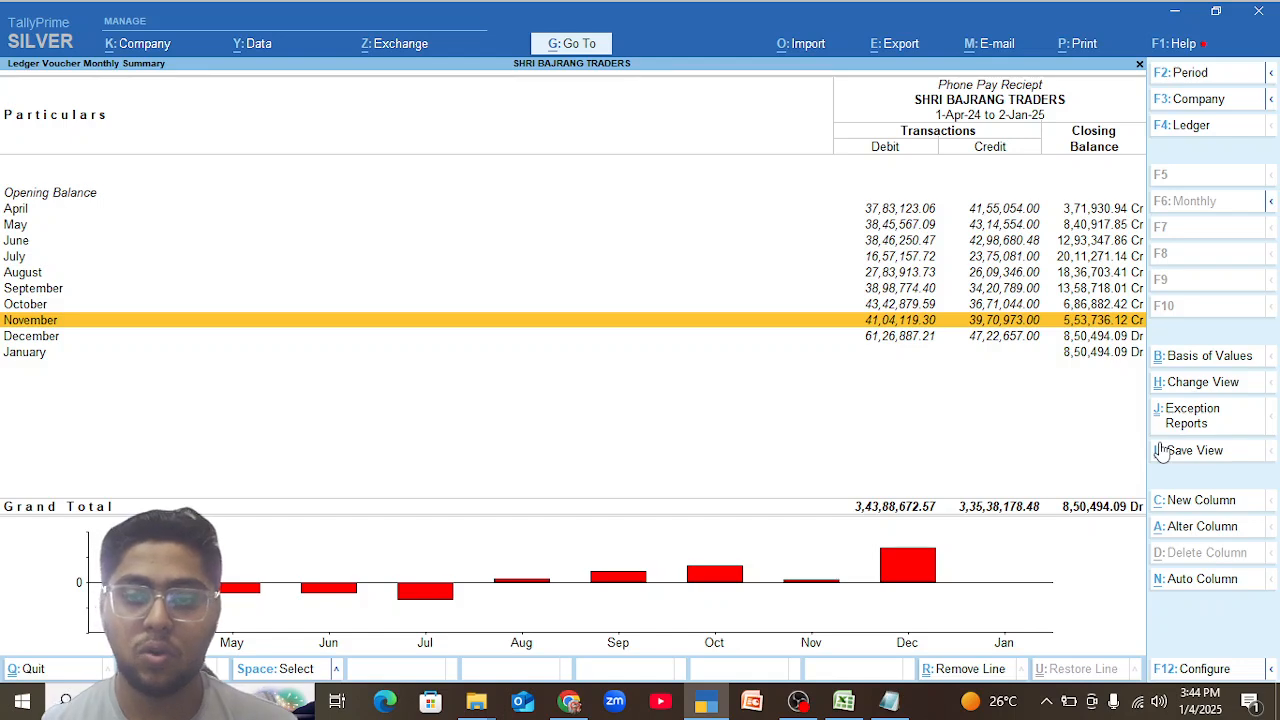
key(Down)
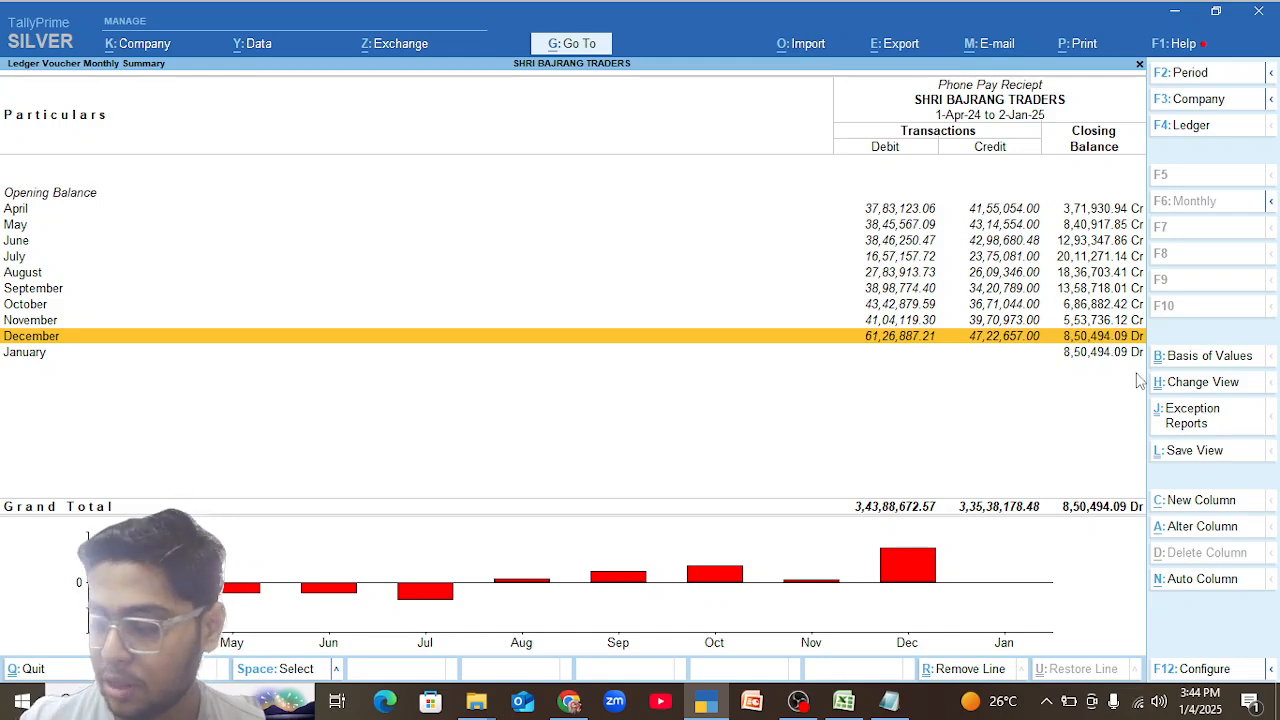
click(889, 700)
key(Return)
text(P.P)
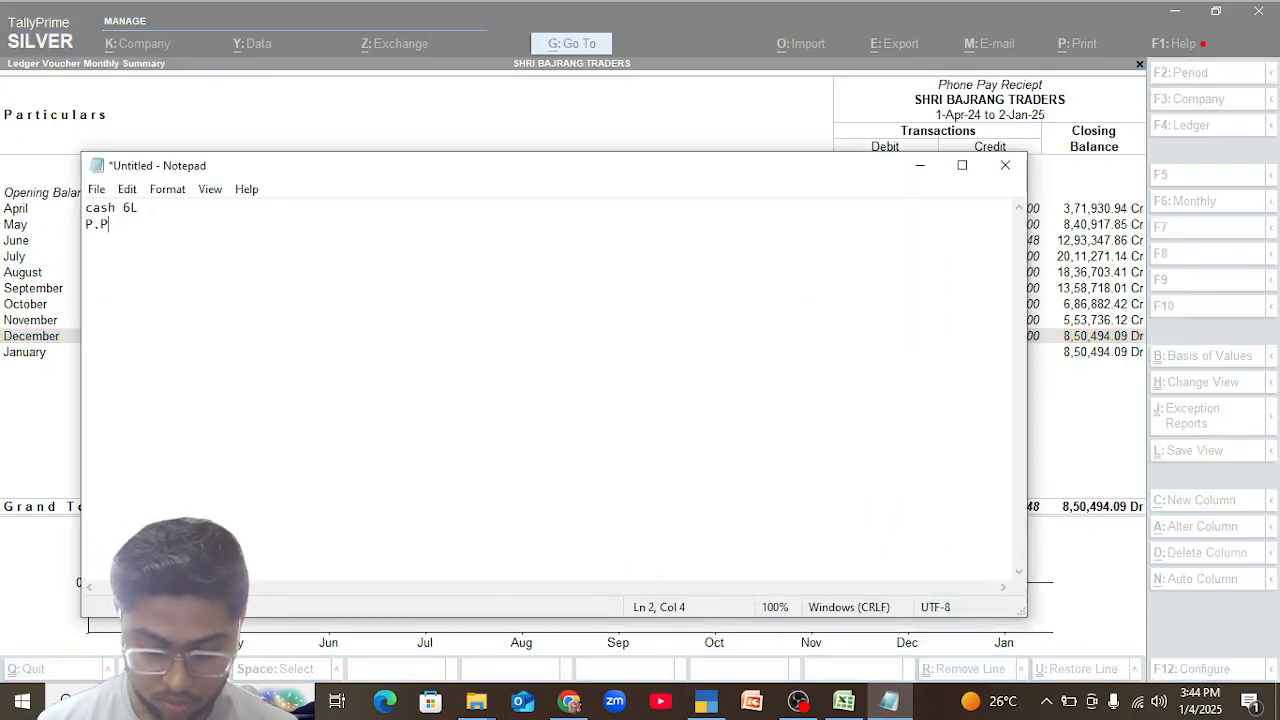
text(.R. 10)
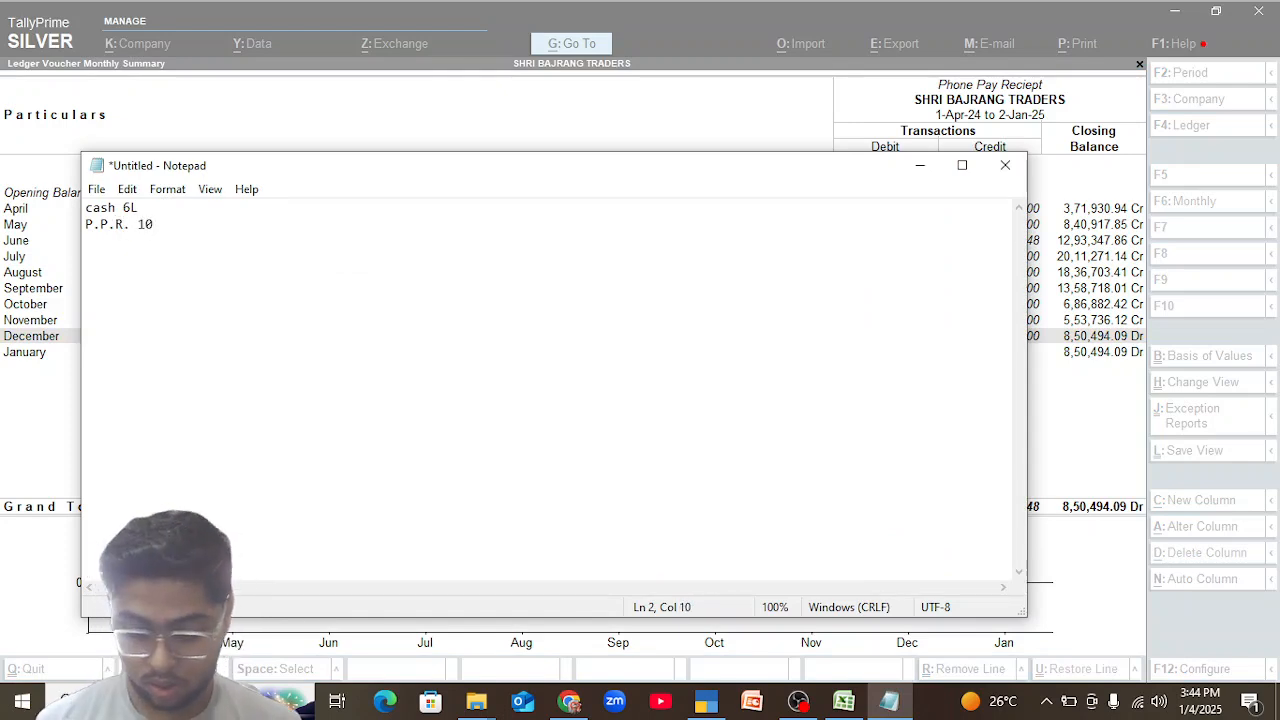
text(L)
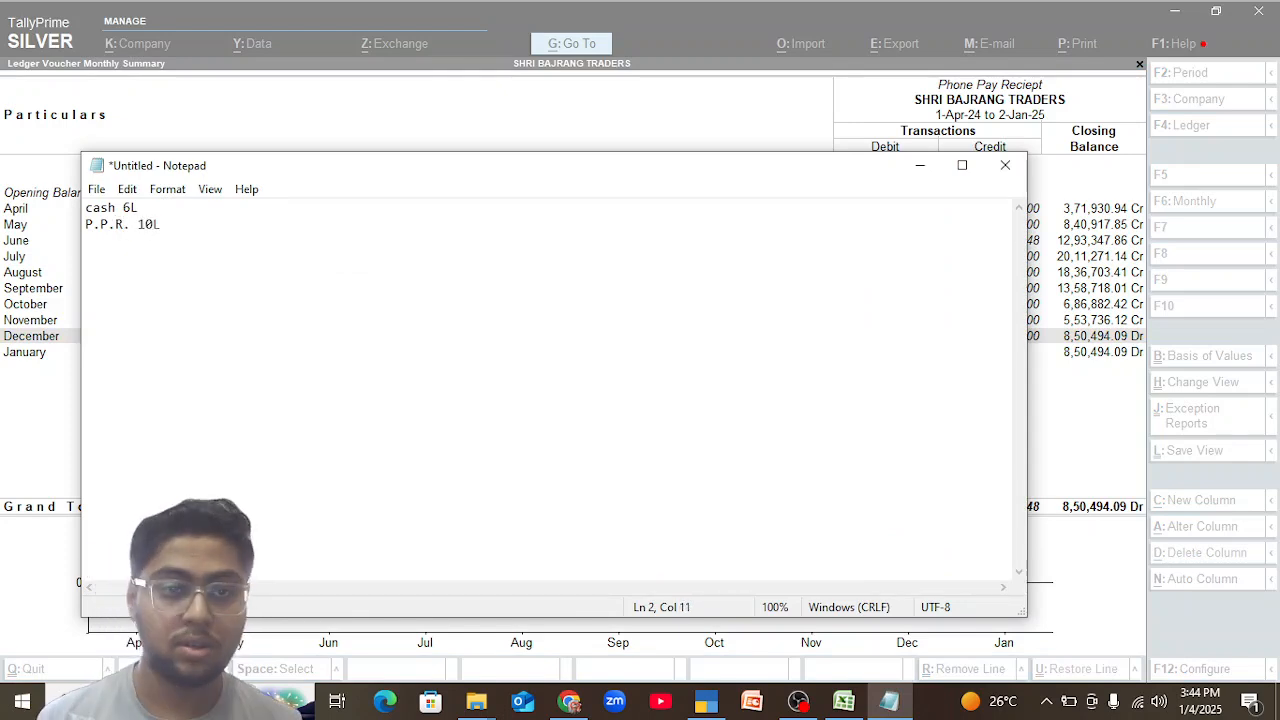
click(920, 165)
Leave the Phone Pay Reciept reports and open the JAGANNATH TRADERS ,KONDAGOAN ledger.
key(Return)
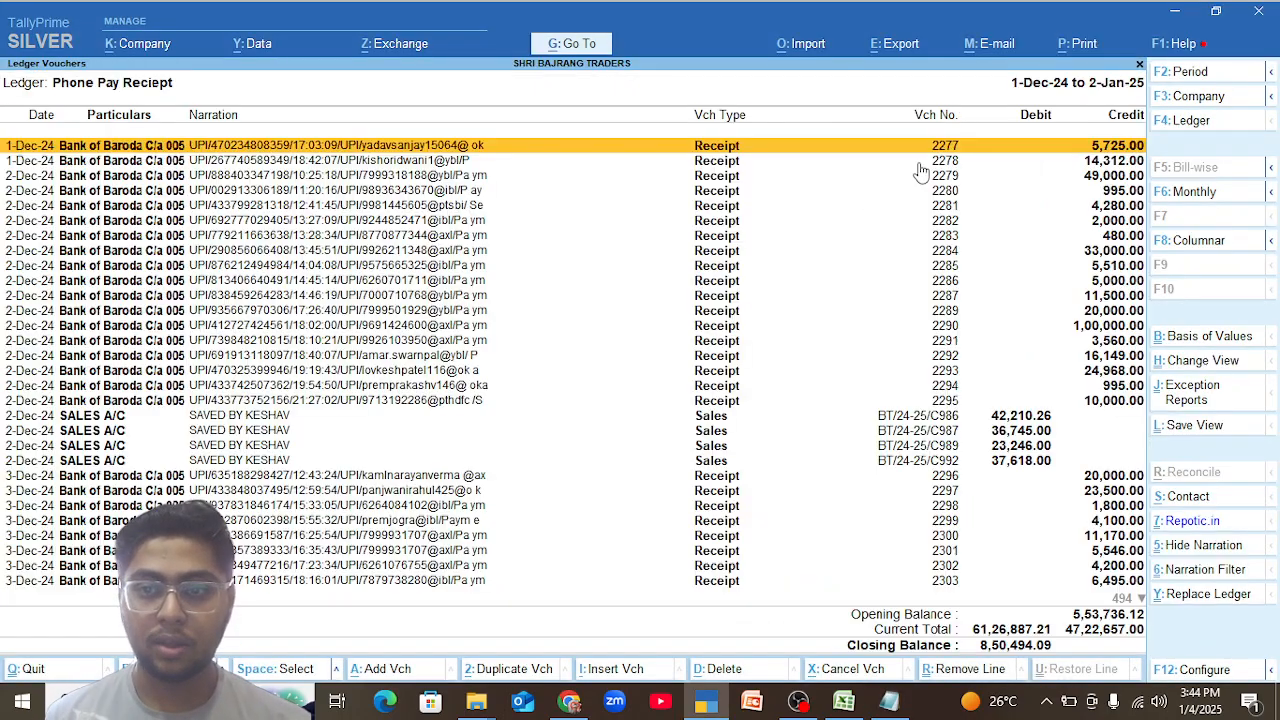
key(Escape)
key(Escape)
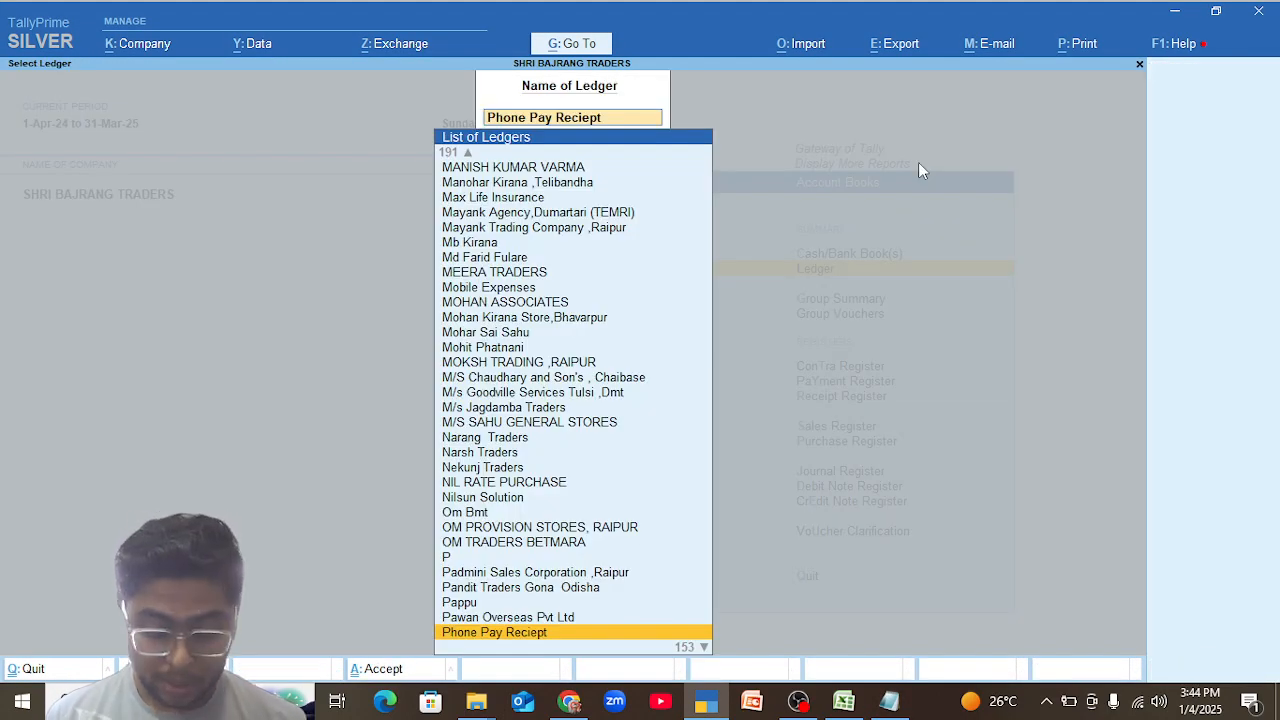
text(jag)
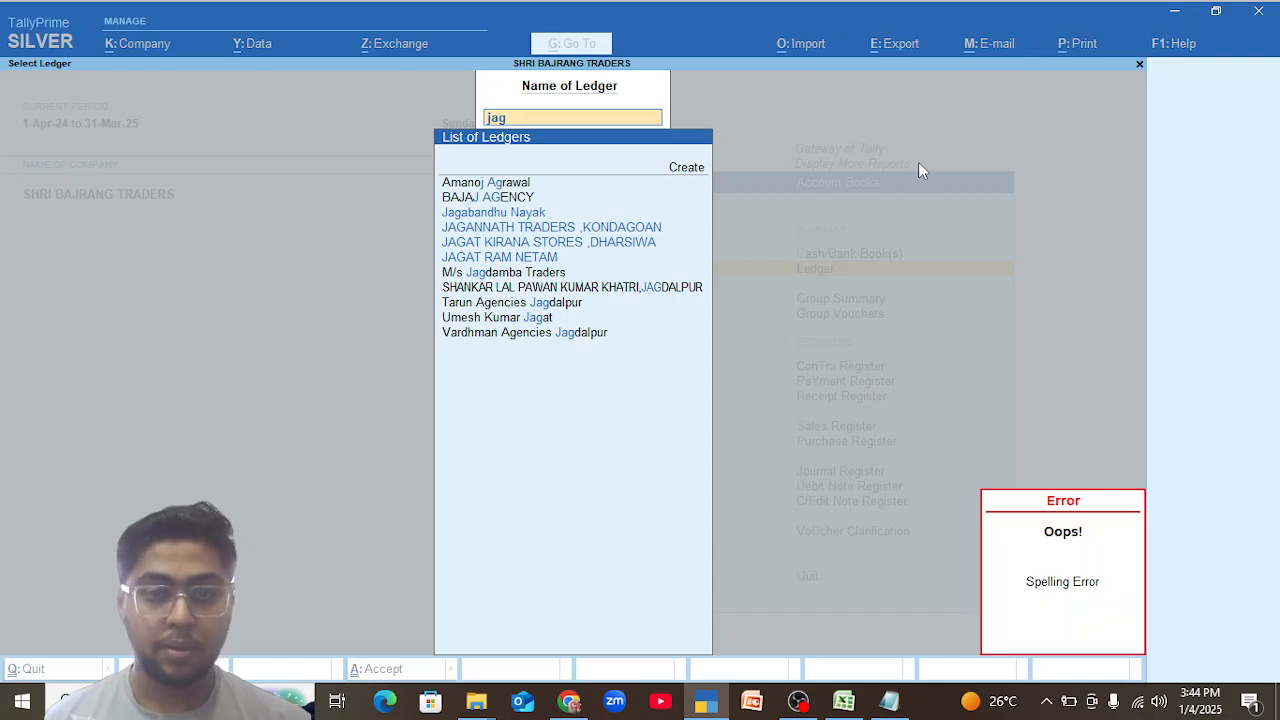
key(Down)
key(Return)
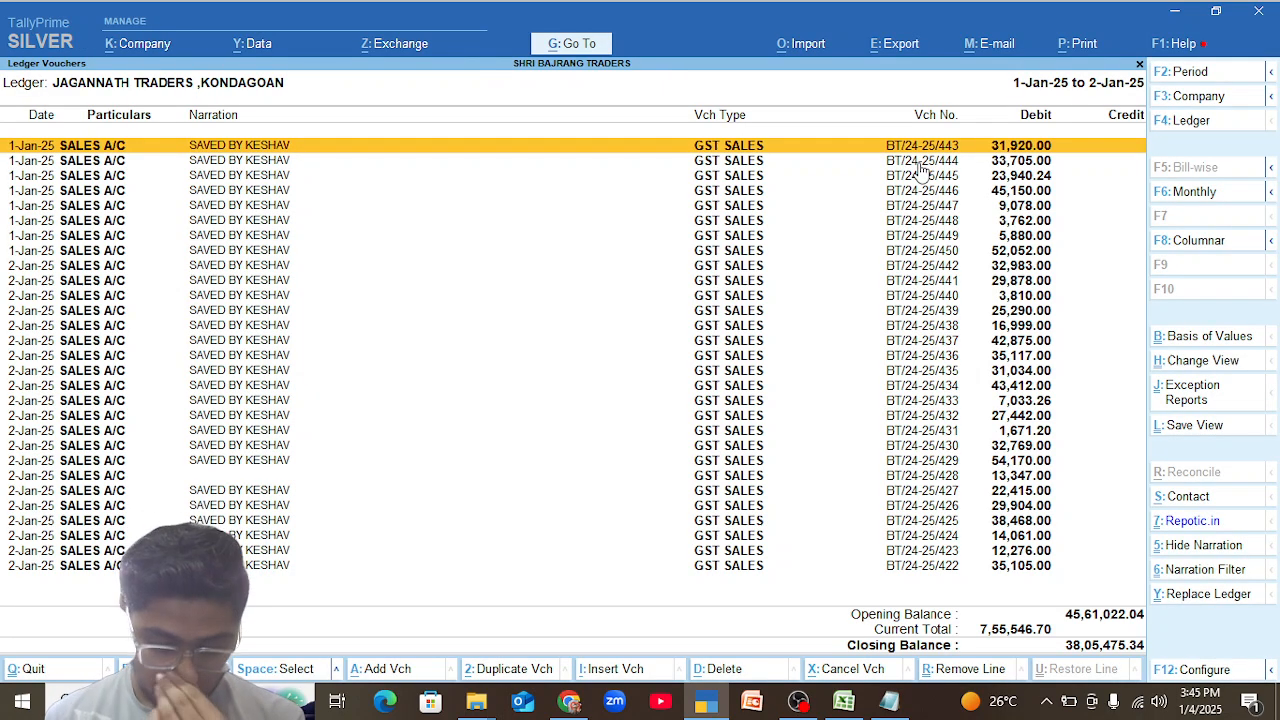
Show the JAGANNATH TRADERS ,KONDAGOAN ledger month by month, check December, and return to the ledger selection.
key(F6)
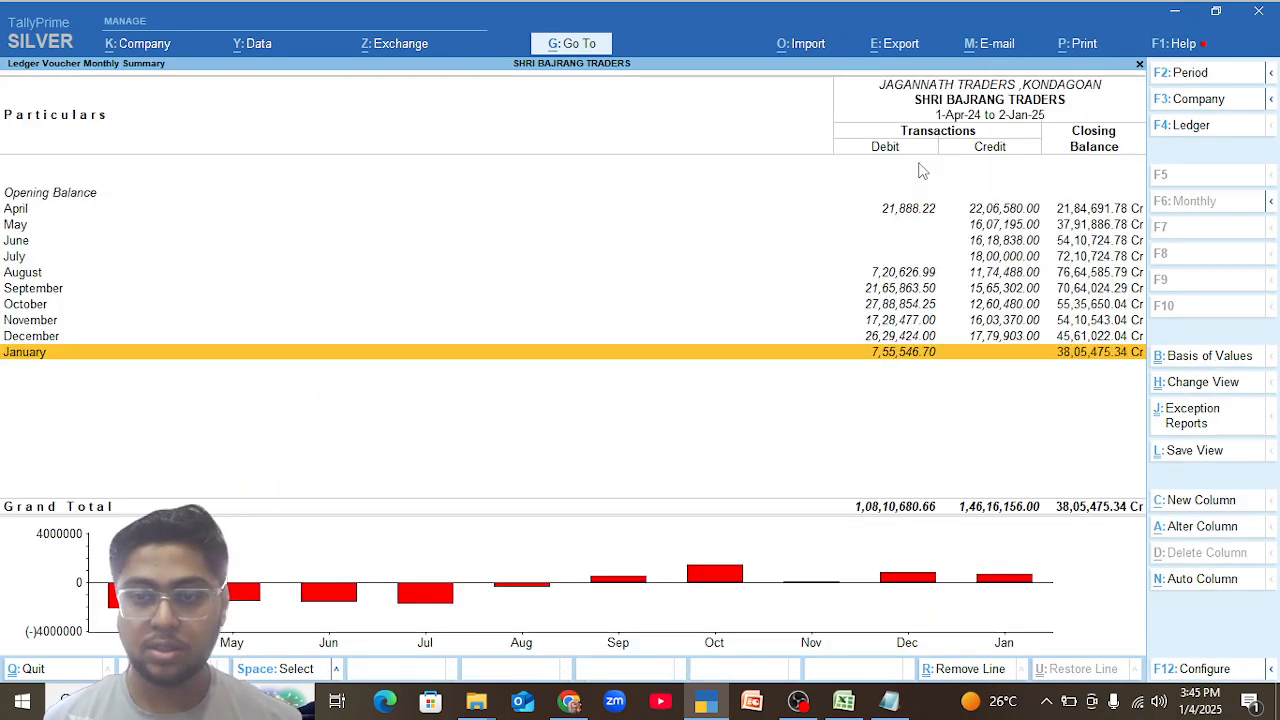
key(Up)
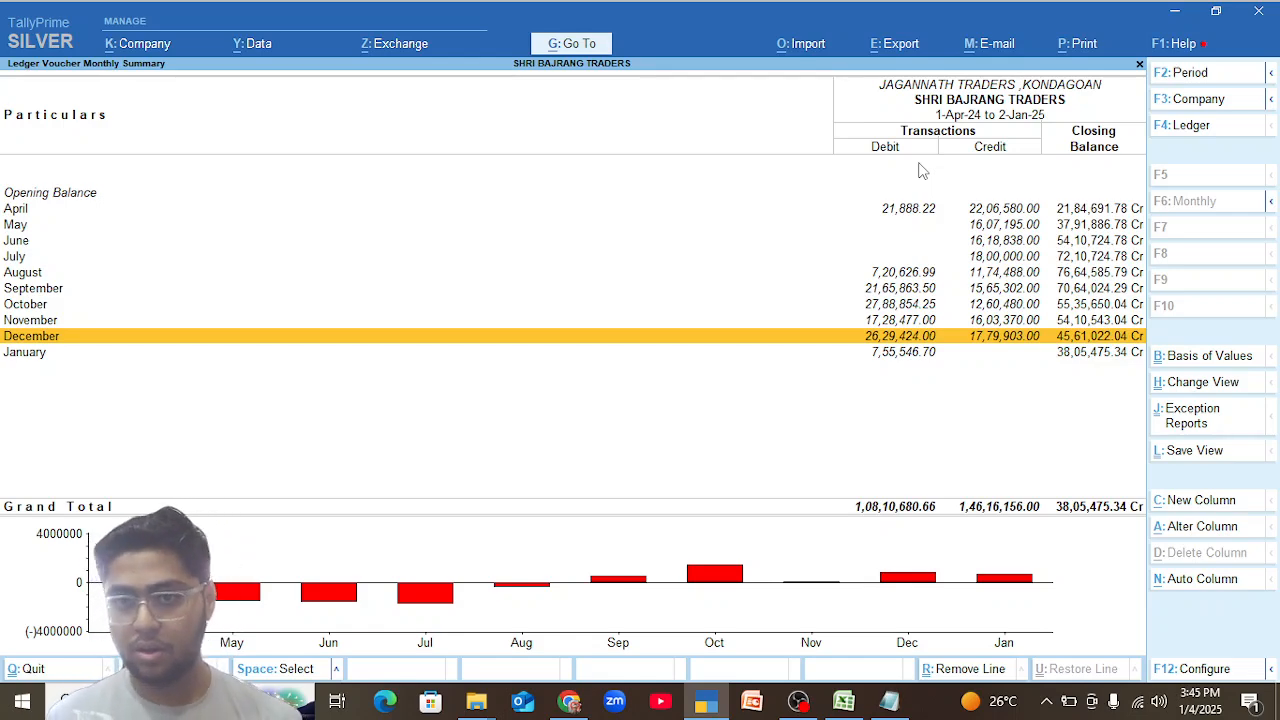
key(Return)
key(Escape)
key(Escape)
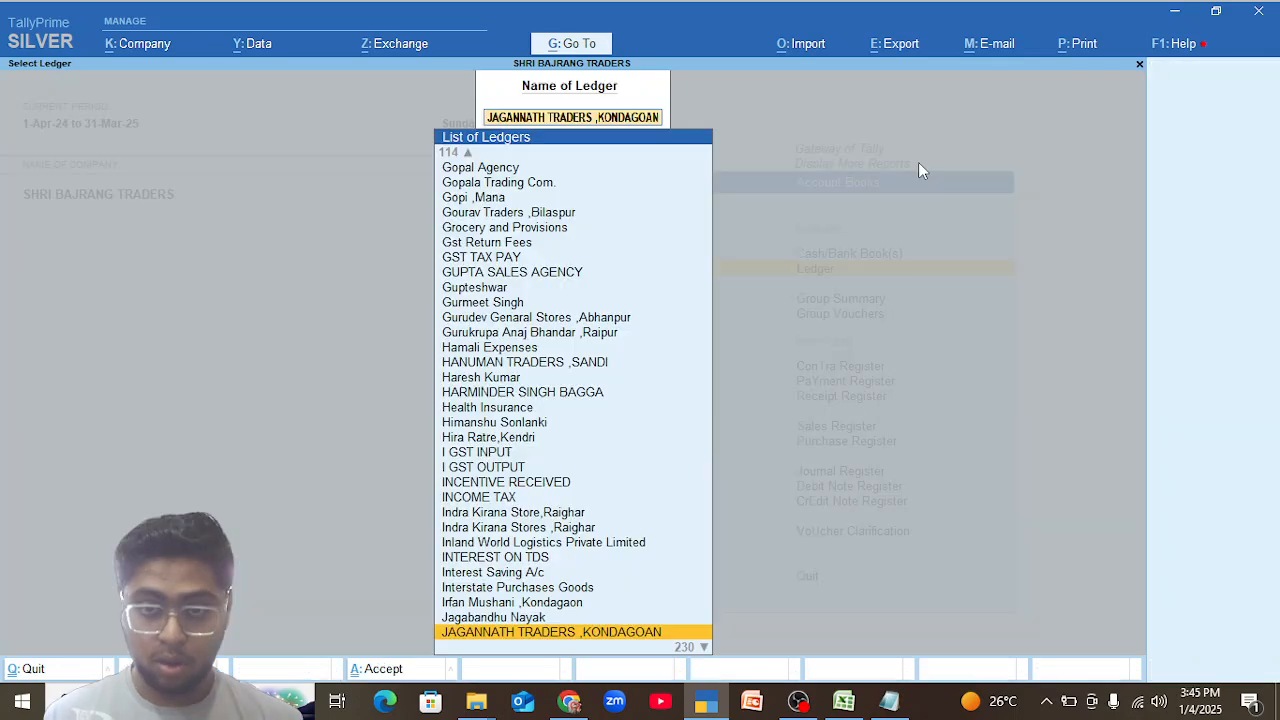
Leave the ledger selection and display the company's Trial Balance.
key(Escape)
key(Escape)
key(Up)
key(Up)
key(Up)
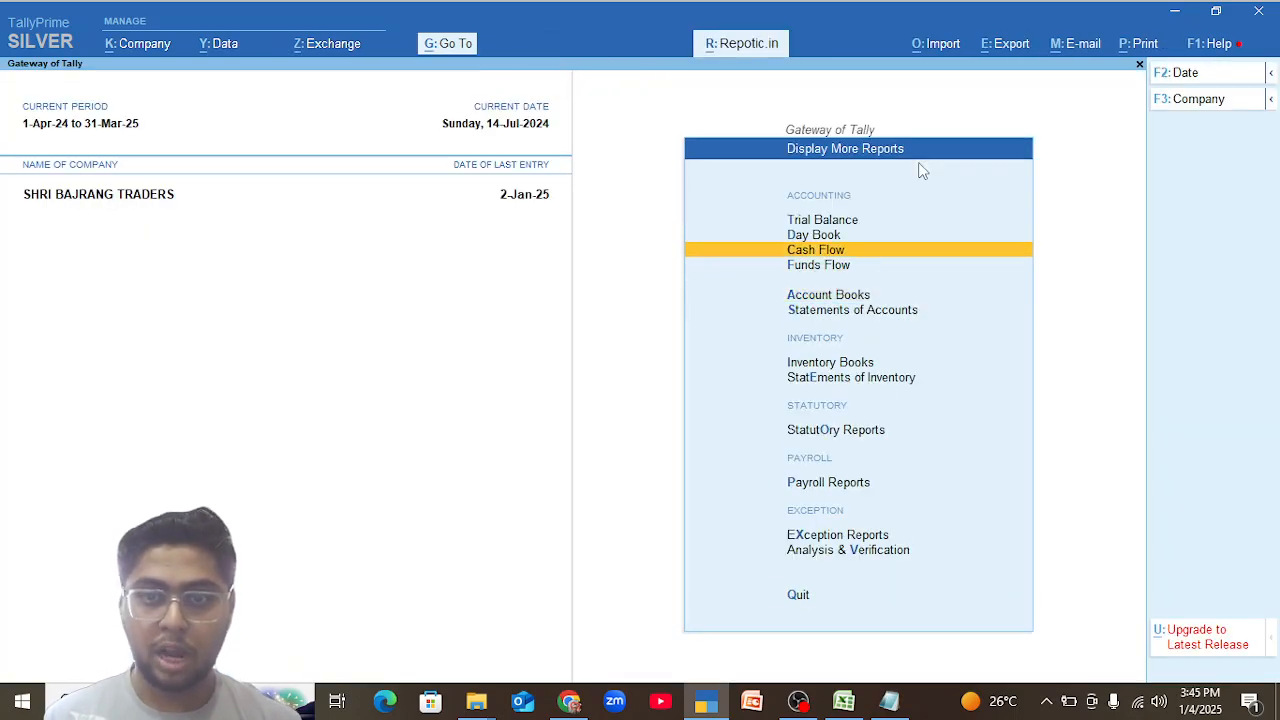
key(Up)
key(Return)
Drill down from the Trial Balance through Current Assets to the Sundry Debtors group.
key(Down)
key(Down)
key(Down)
key(Down)
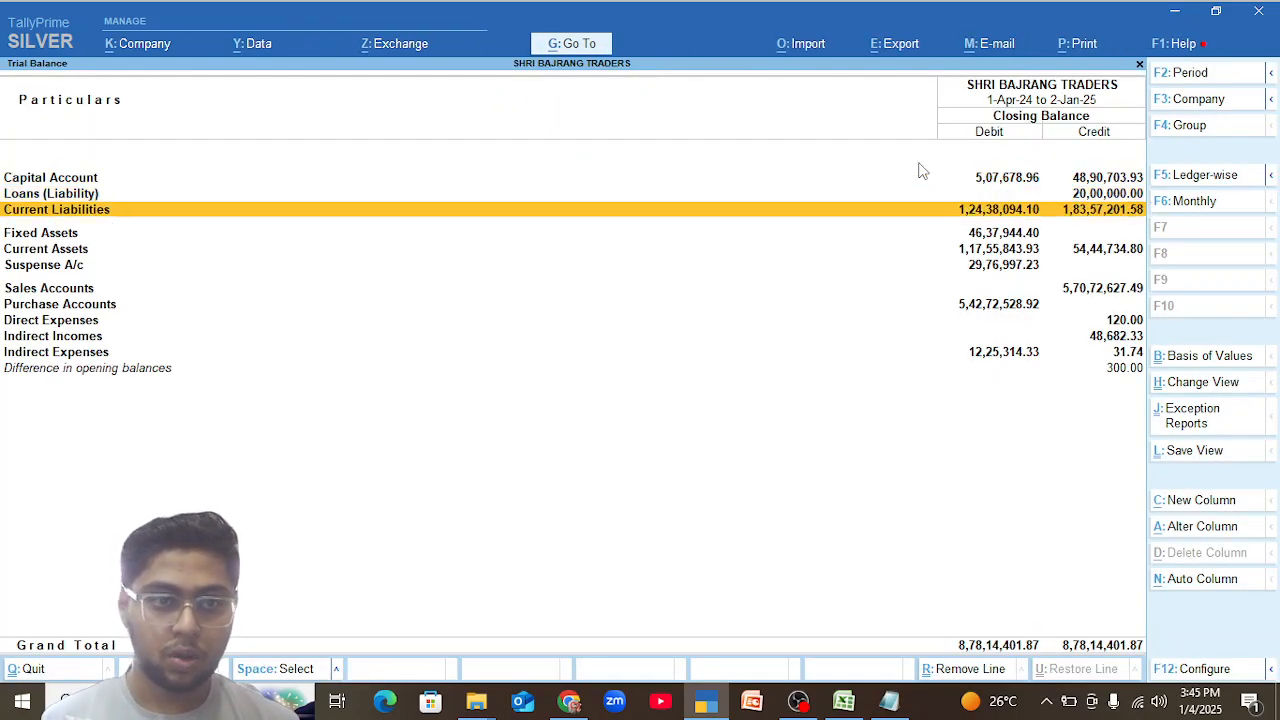
key(Return)
key(Down)
key(Down)
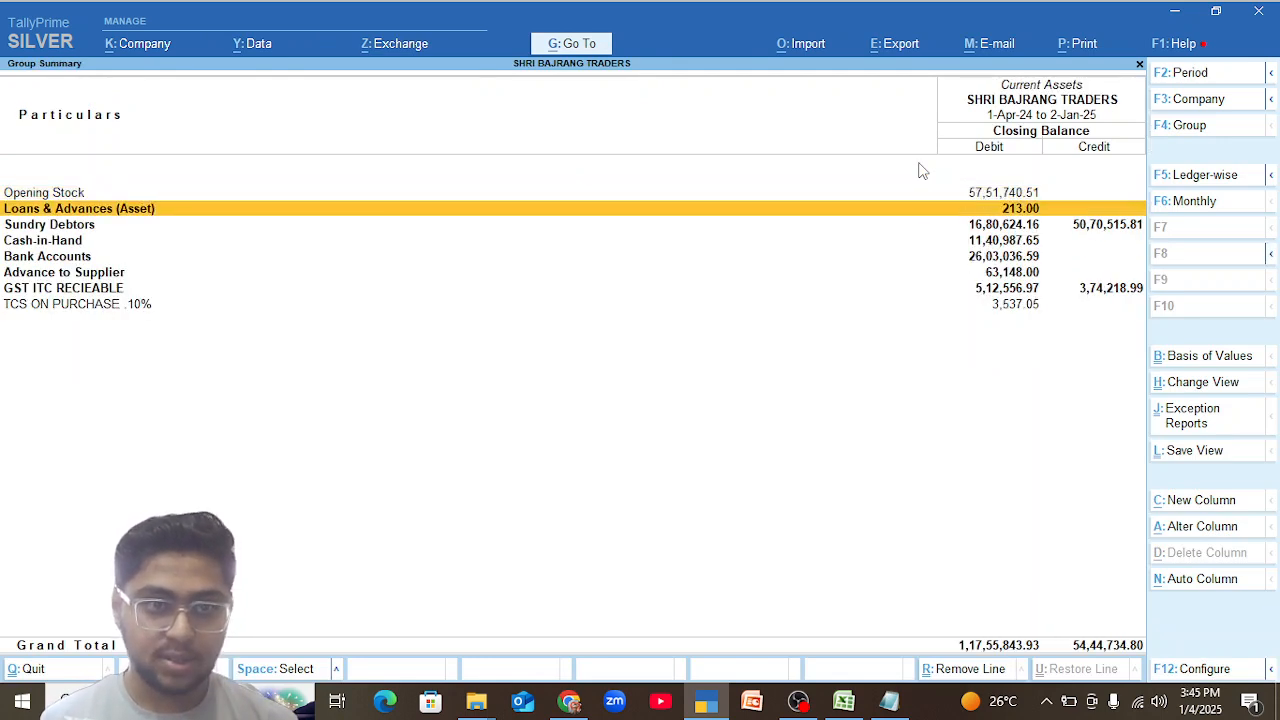
key(Return)
key(Down)
key(Down)
key(Down)
key(Down)
key(Down)
key(Down)
key(Down)
key(Down)
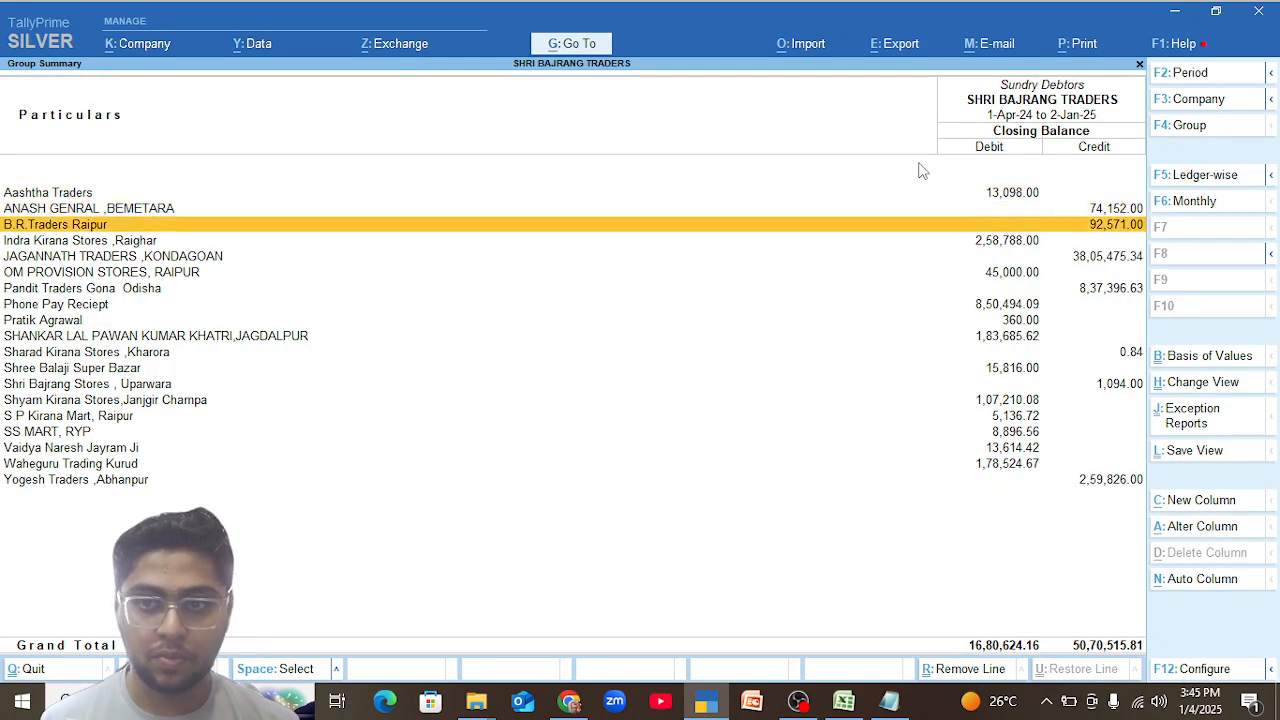
Open the Shri Bajrang Stores , Uparwara ledger and its GST sales voucher dated 31-Dec-24 for alteration.
key(Down)
key(Down)
key(Down)
key(Down)
key(Return)
key(Up)
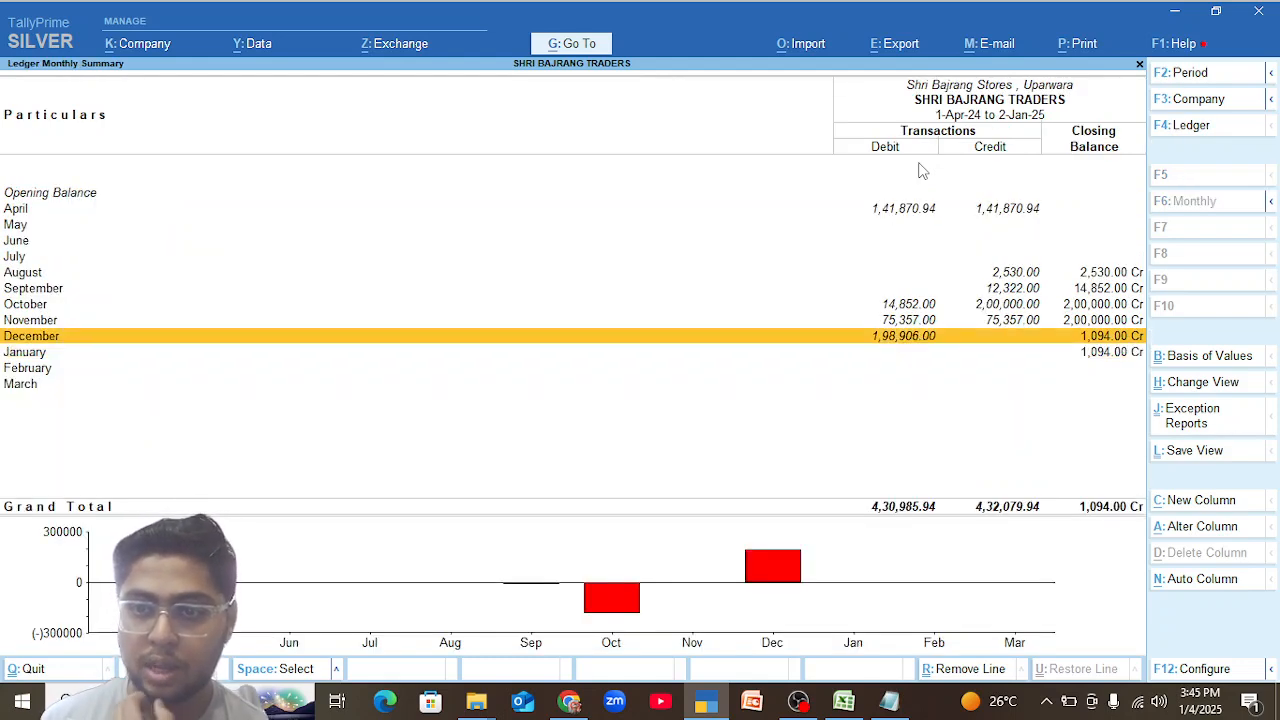
key(Return)
key(Return)
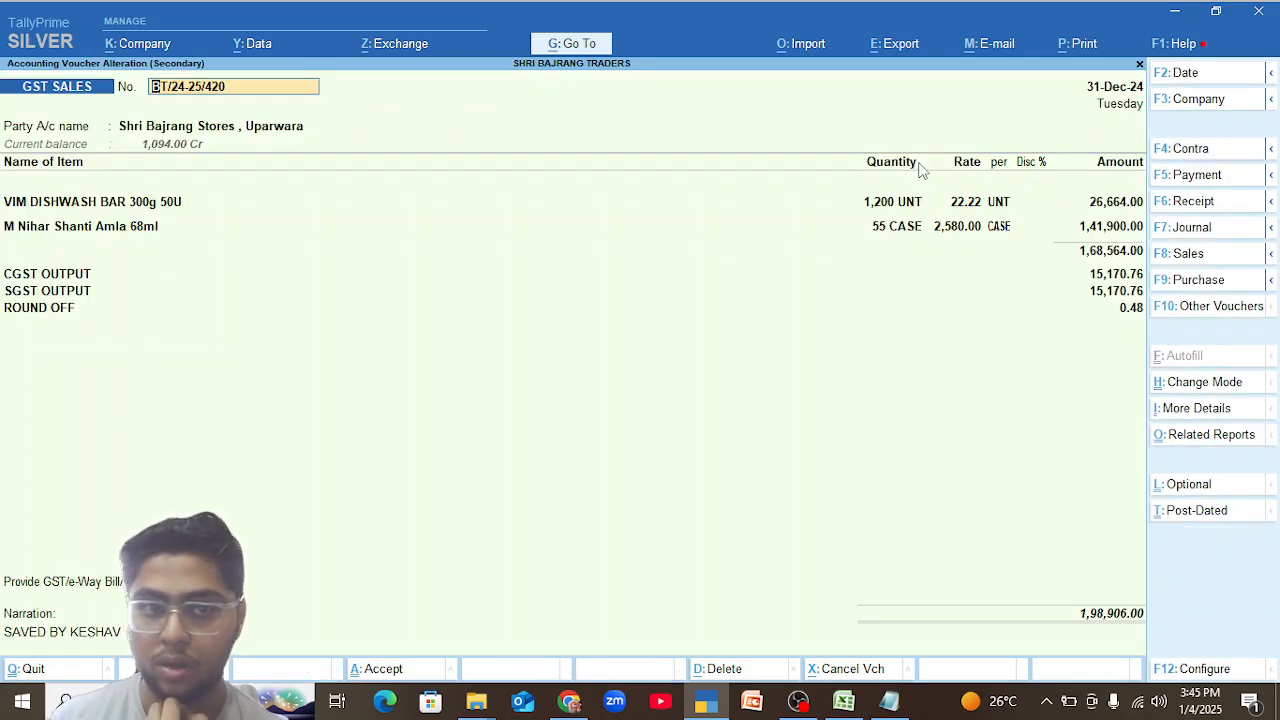
click(122, 228)
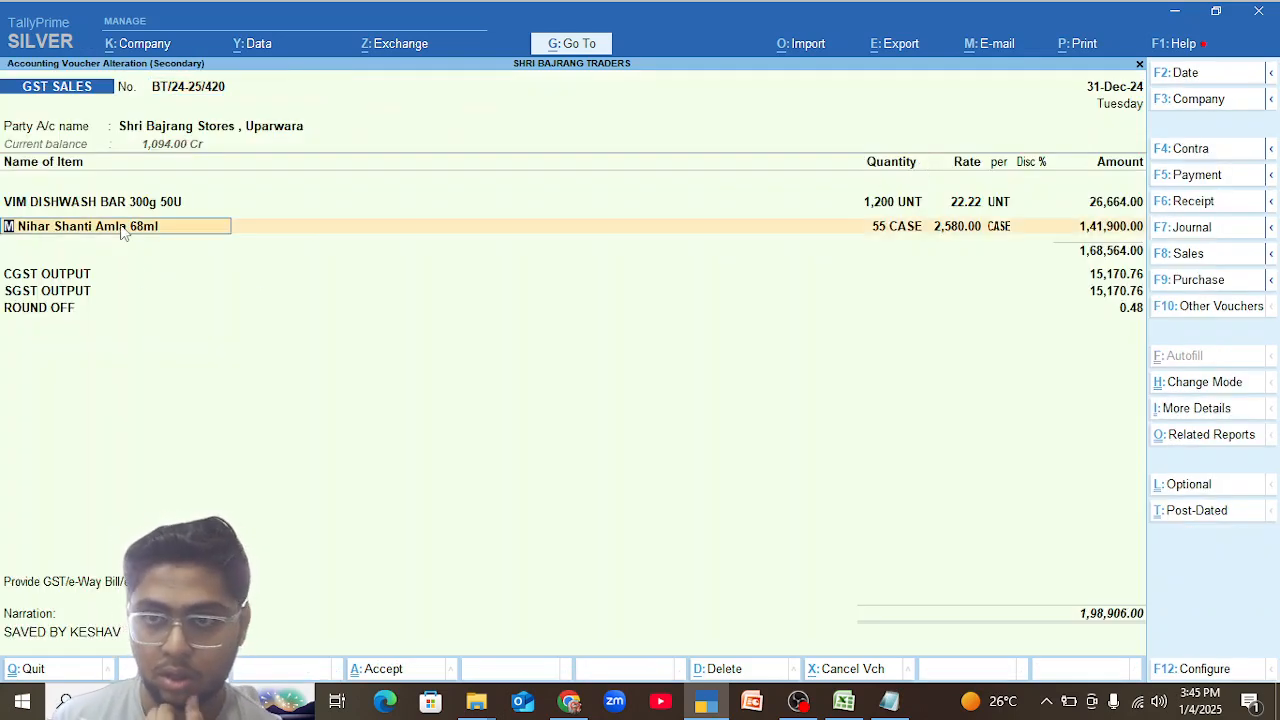
key(Return)
key(BackSpace)
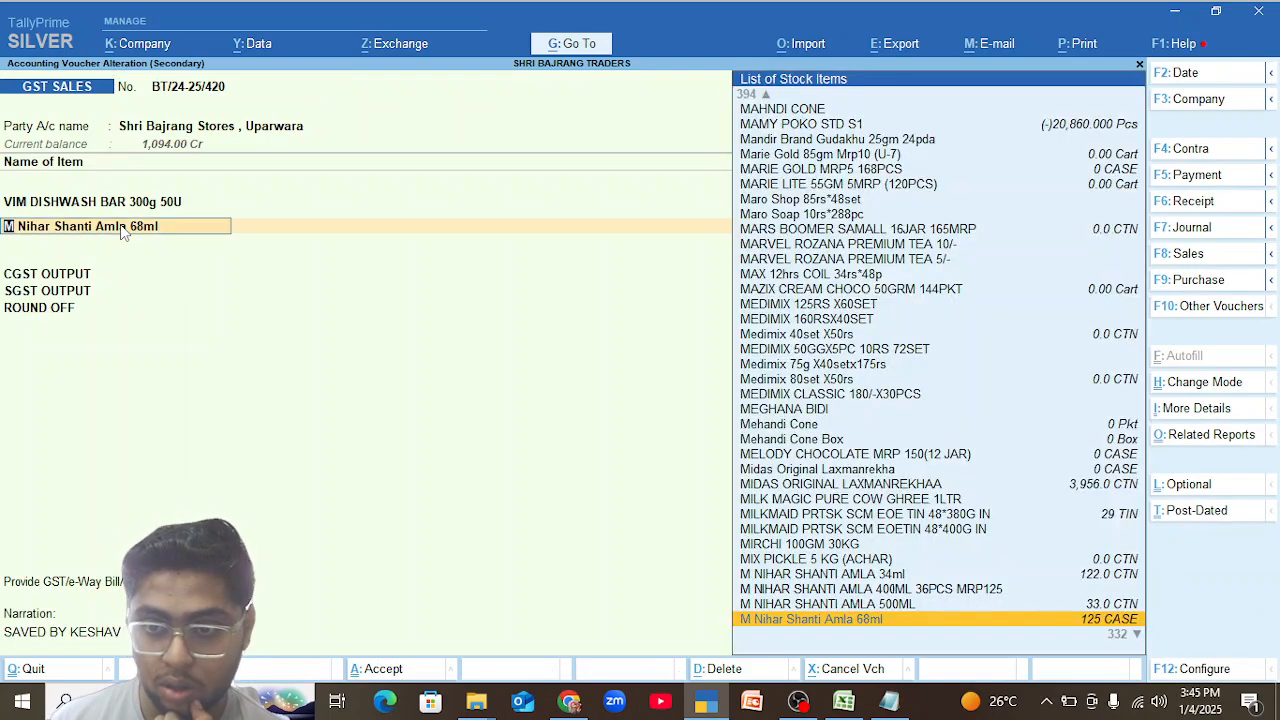
key(Return)
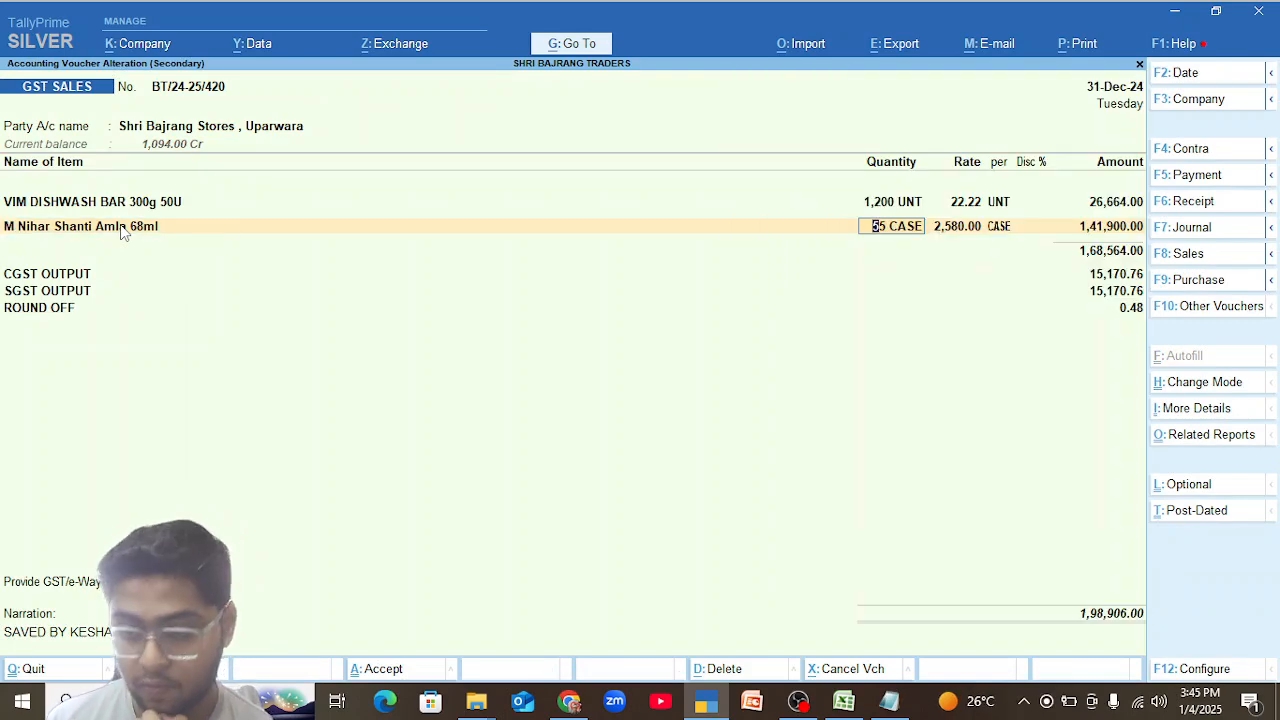
text(56)
key(Return)
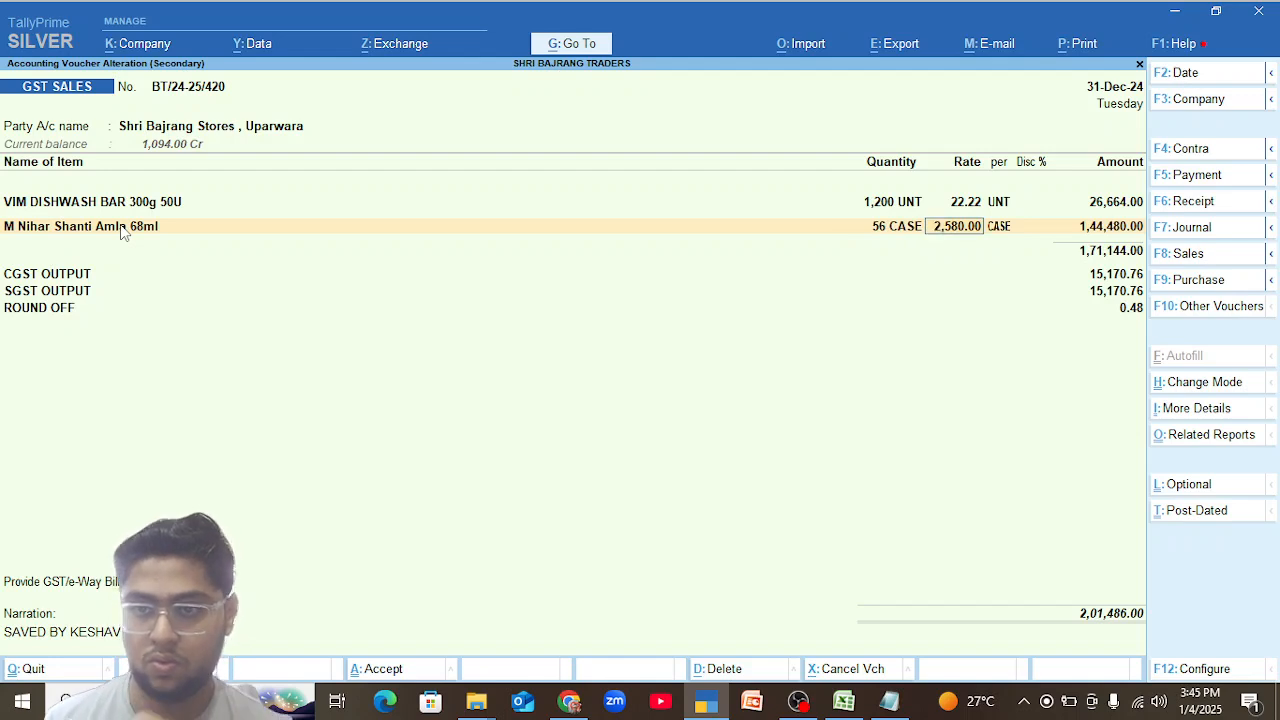
key(Escape)
key(y)
key(Return)
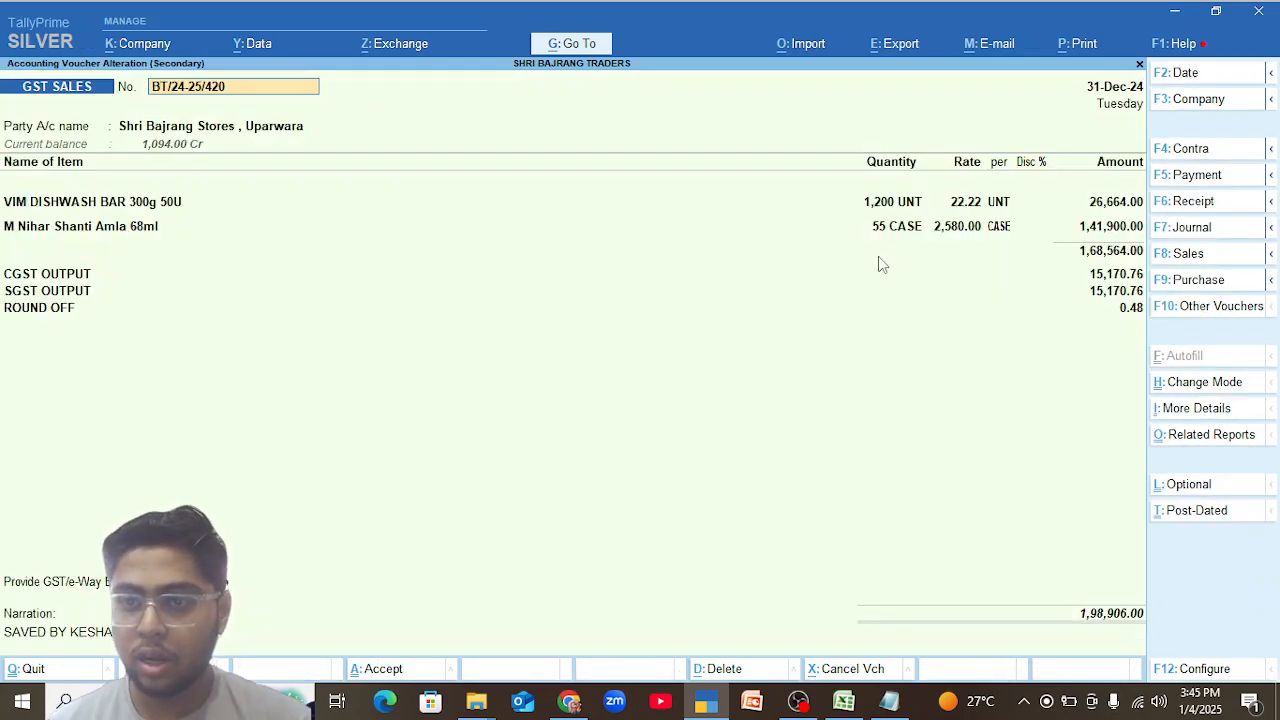
Try a quantity of 56 CASE for M Nihar Shanti Amla 68ml and recalculate the voucher's taxes.
click(890, 230)
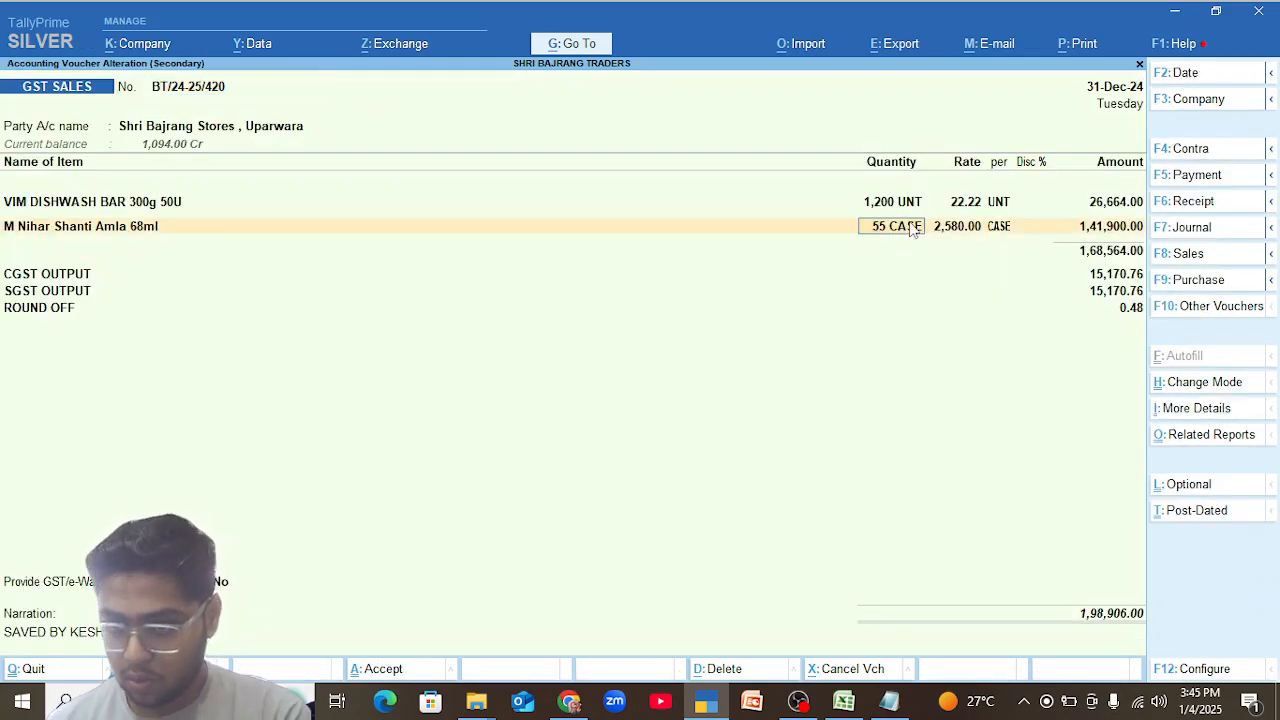
text(56)
key(Return)
key(Return)
key(Return)
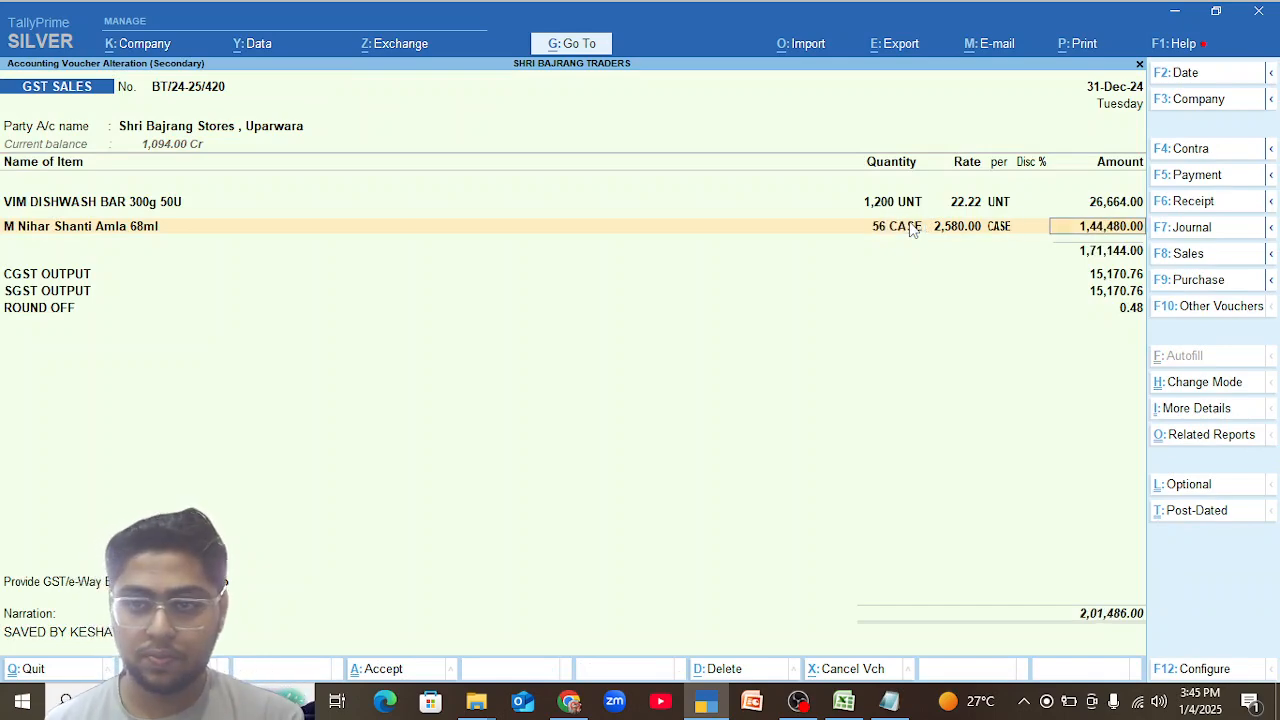
key(Return)
key(Return)
key(Return)
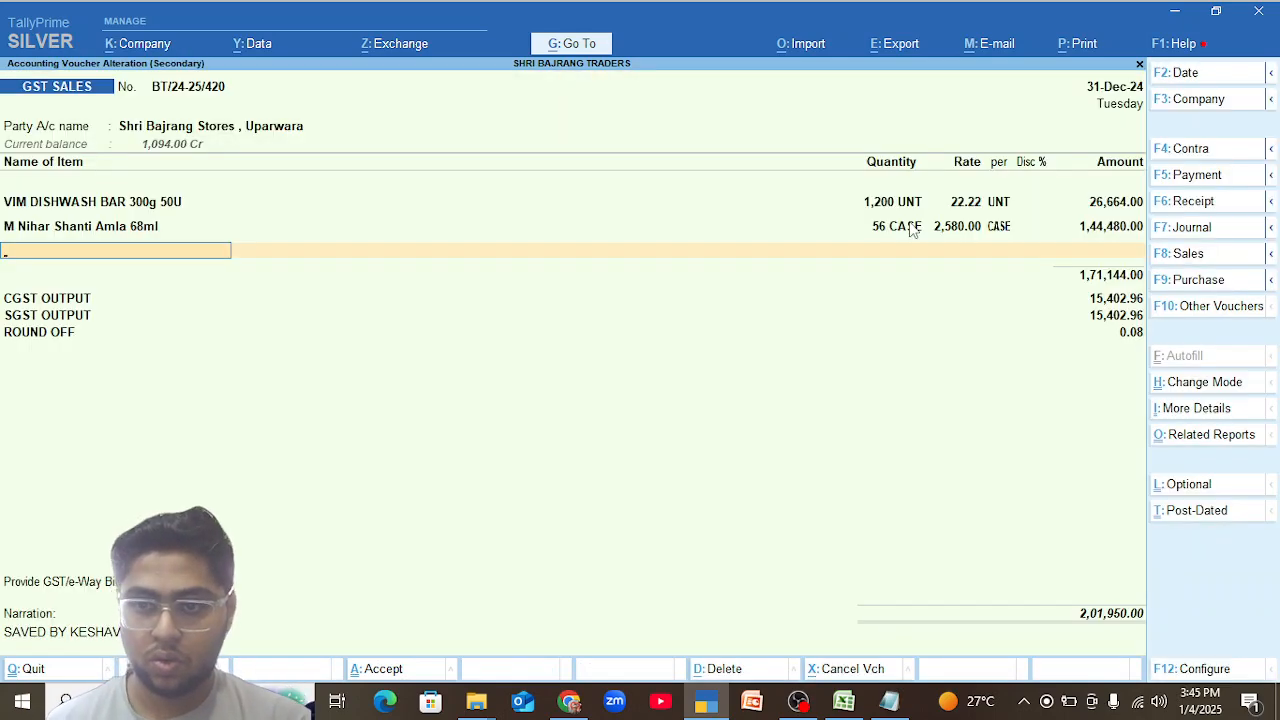
key(Return)
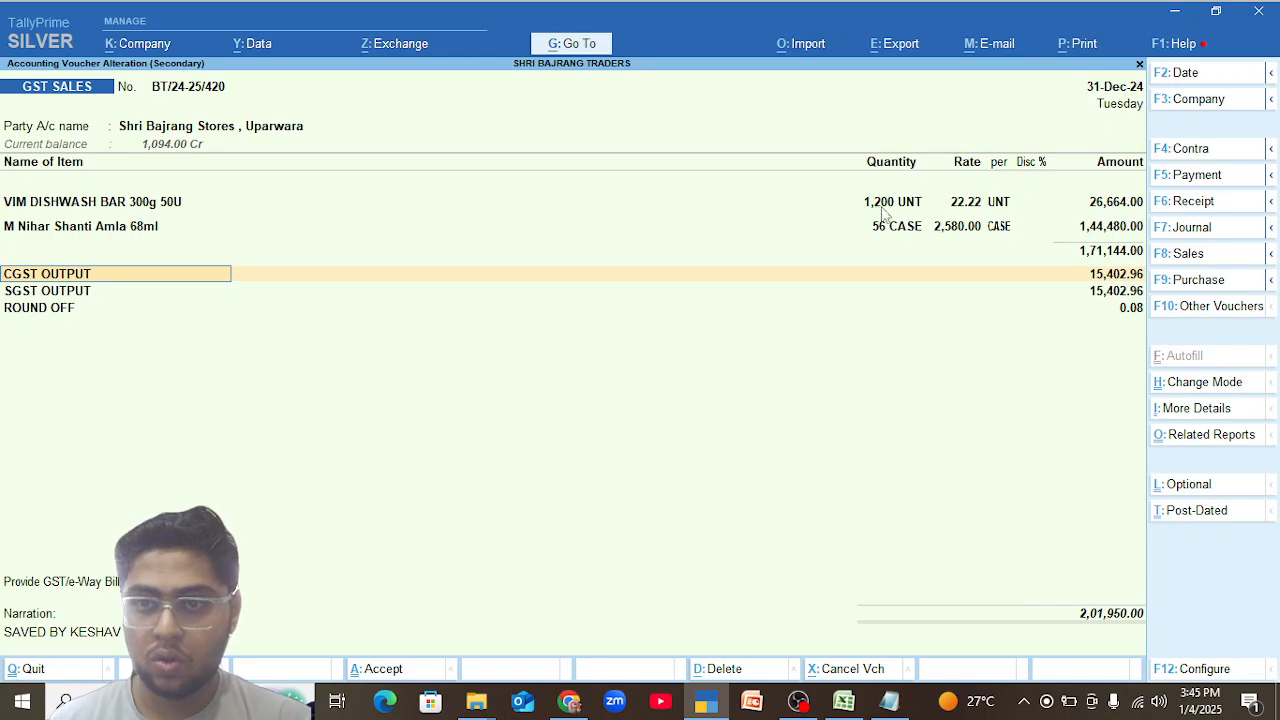
Try a quantity of 1,000 UNT for VIM DISHWASH BAR 300g 50U, discard the voucher changes, and reopen the voucher.
click(876, 205)
text(1000)
key(Return)
key(Return)
key(Return)
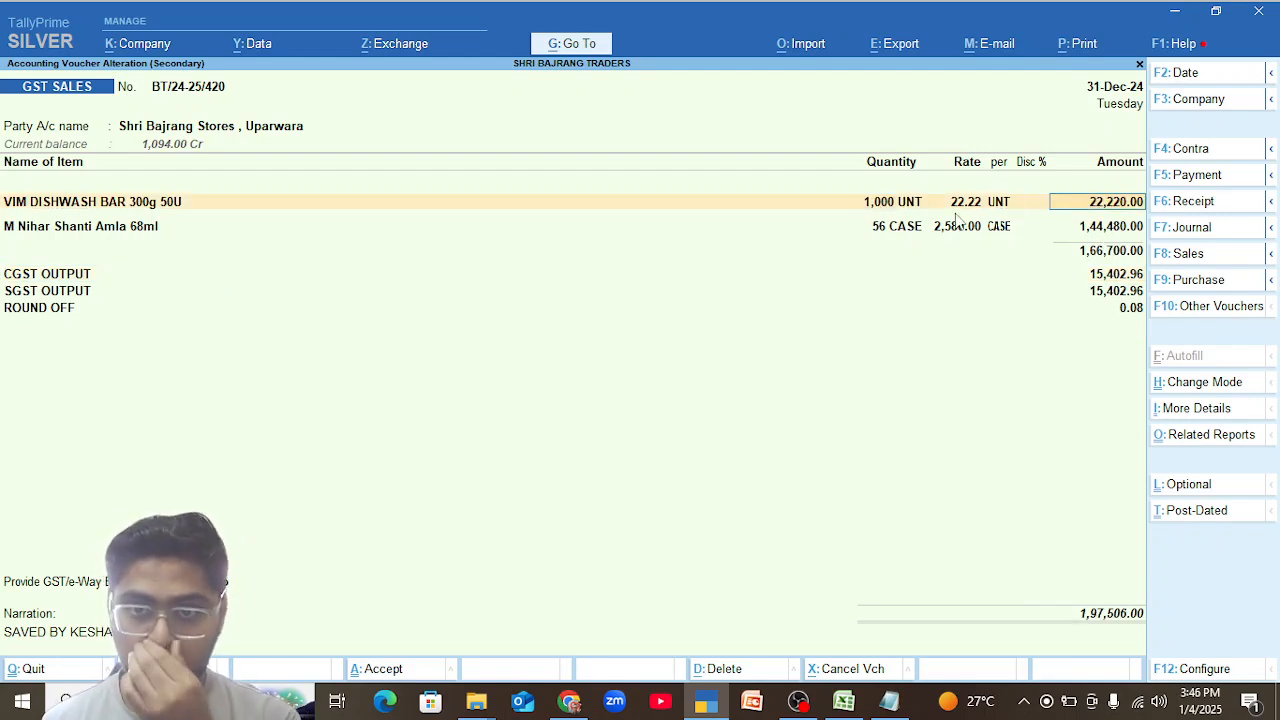
key(Return)
key(Return)
key(Return)
key(Return)
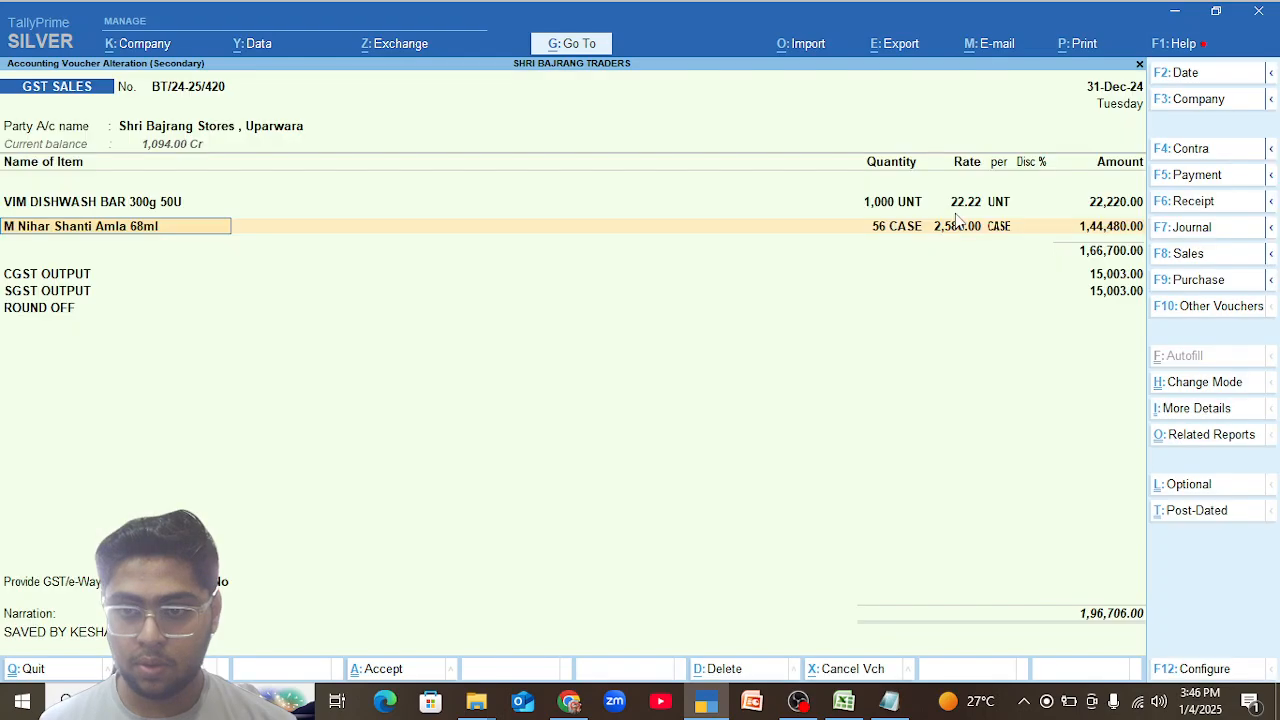
key(Escape)
key(y)
key(Return)
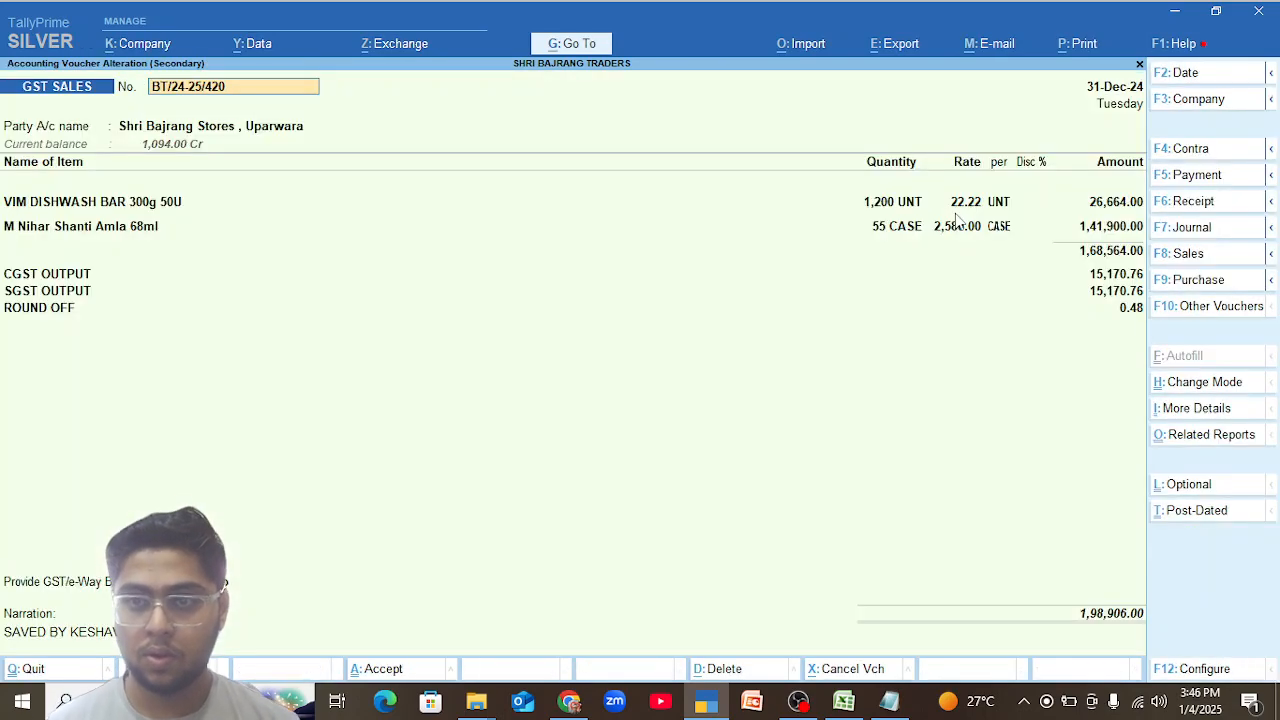
Try a quantity of 1,100 UNT for VIM DISHWASH BAR 300g 50U, keeping its sales ledger and tax classification.
click(880, 202)
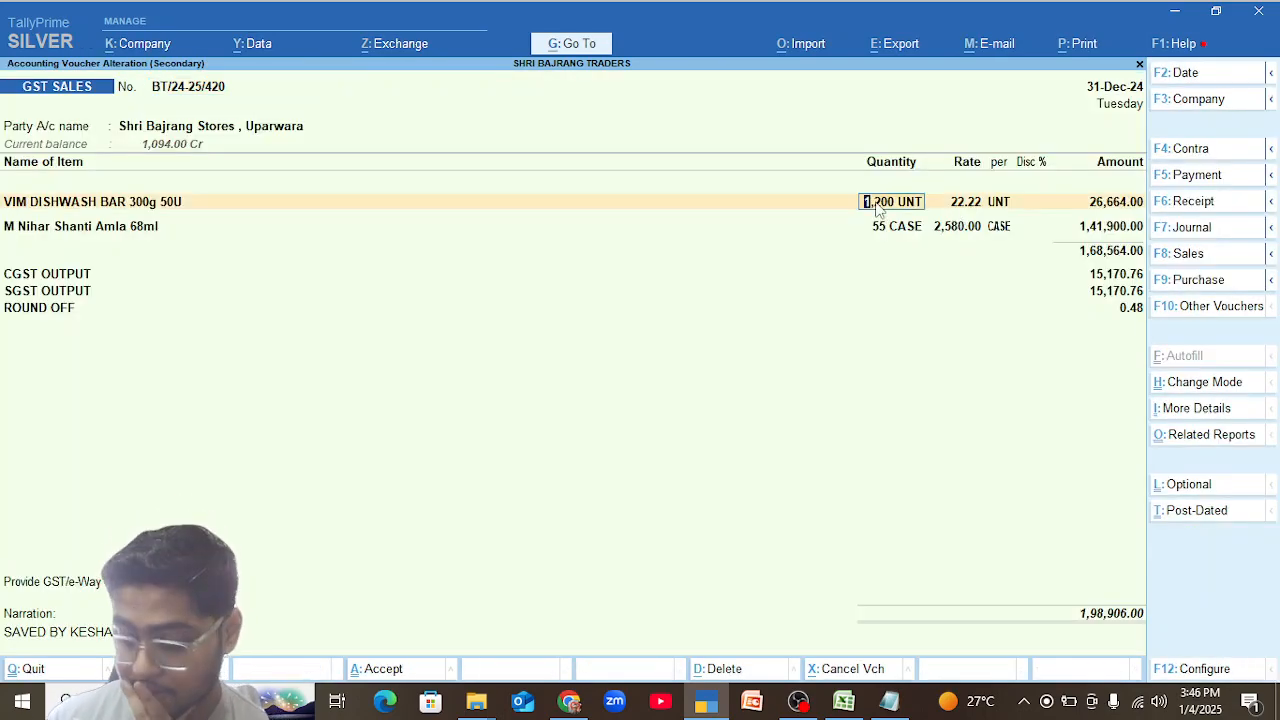
text(1100)
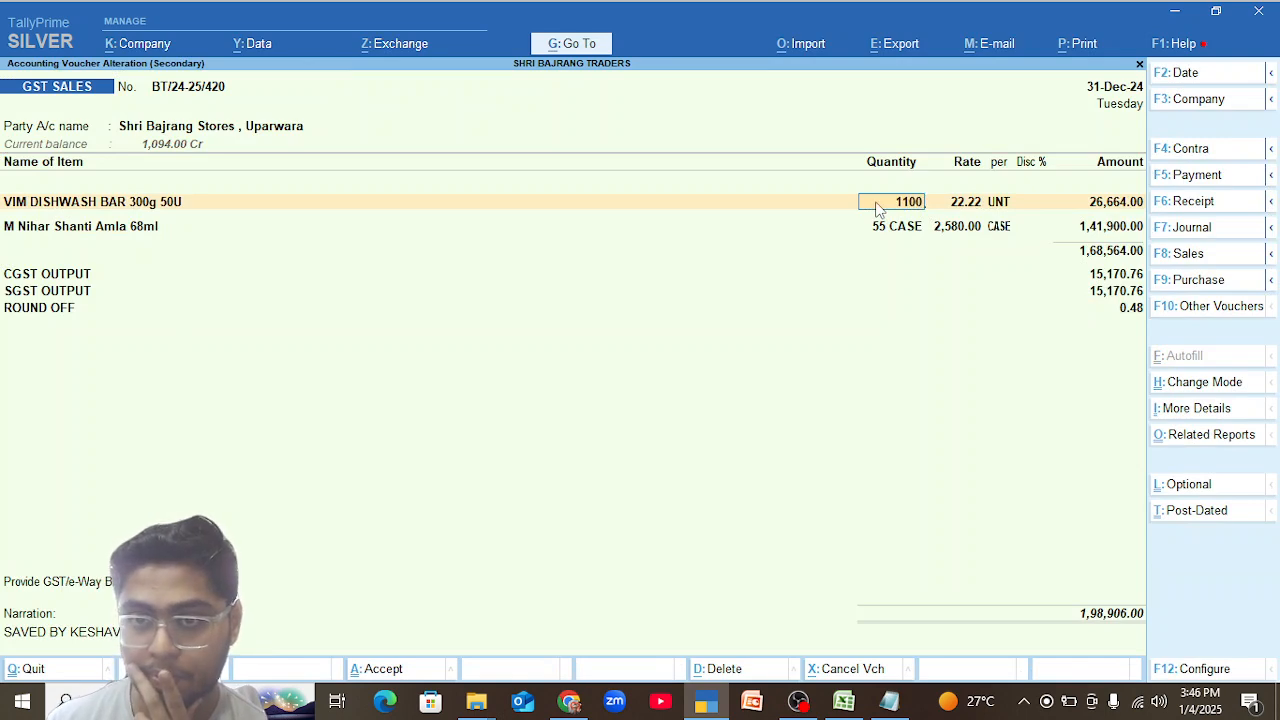
key(Return)
key(Return)
key(Return)
key(Return)
key(Return)
key(Return)
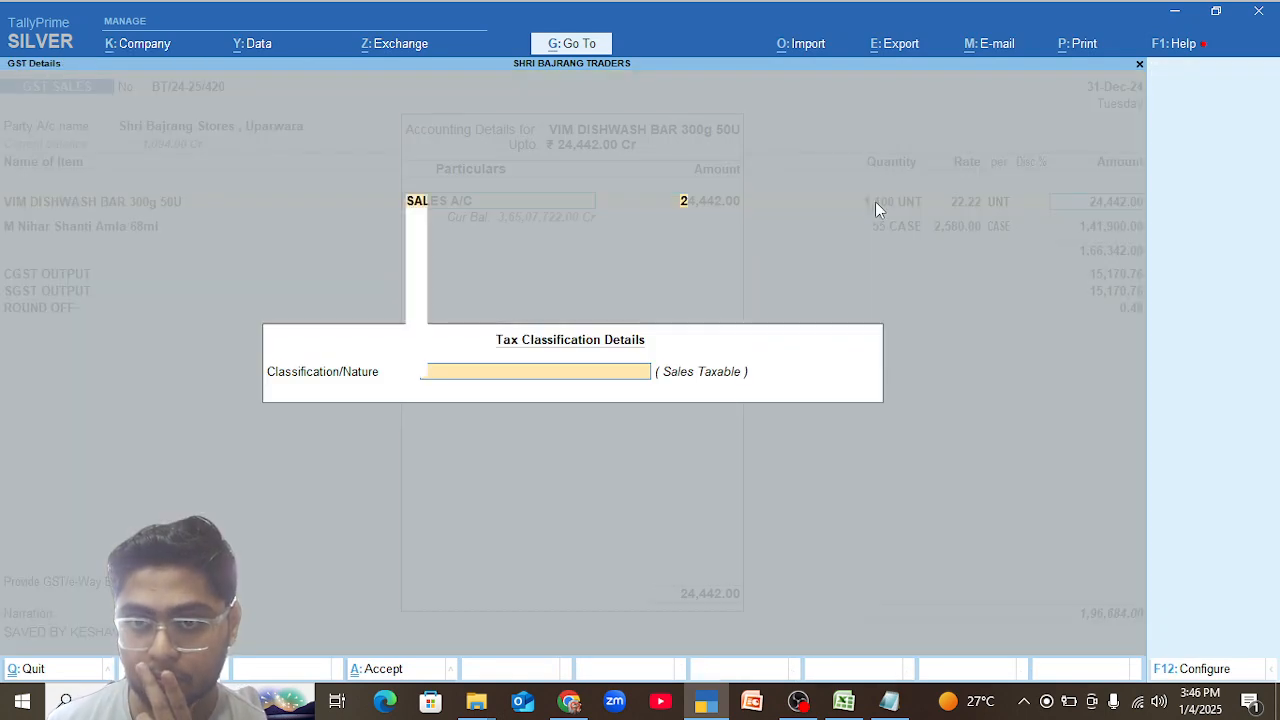
key(Return)
Set the quantity of M Nihar Shanti Amla 68ml to 56 CASE and accept its accounting and tax details.
text(56)
key(Return)
key(Return)
key(Return)
key(Return)
key(Return)
key(Return)
key(Return)
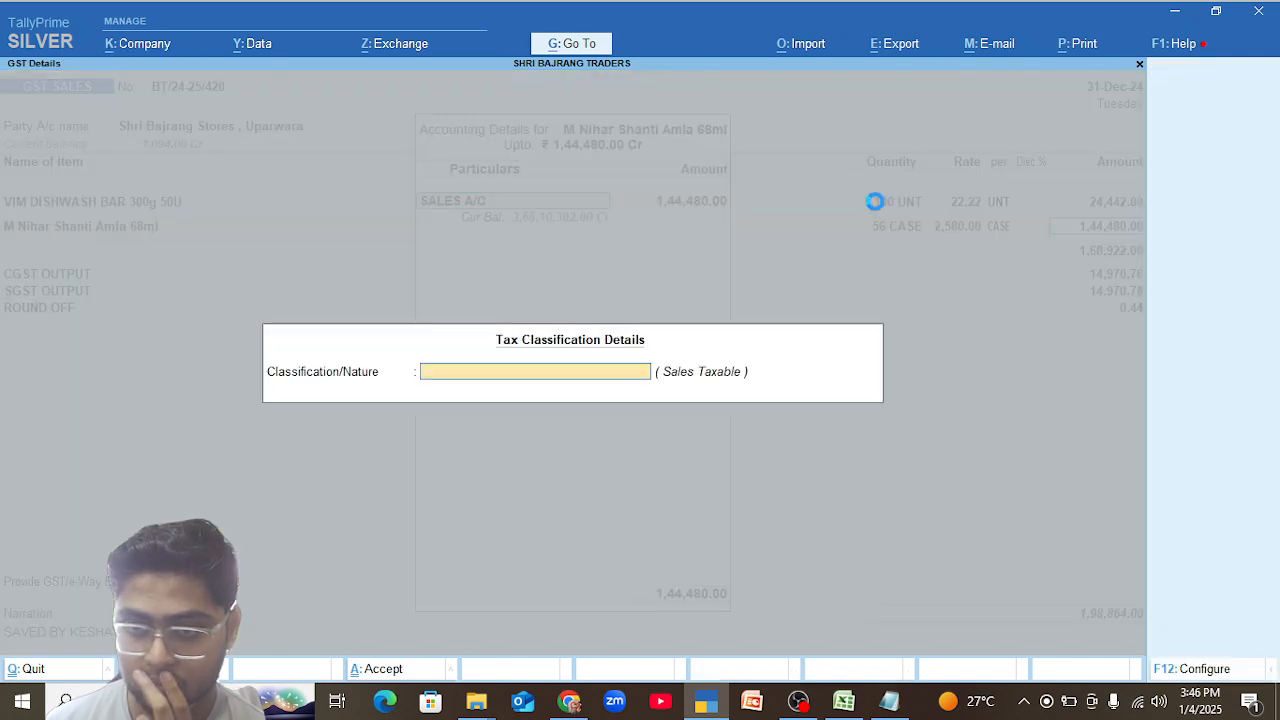
key(Return)
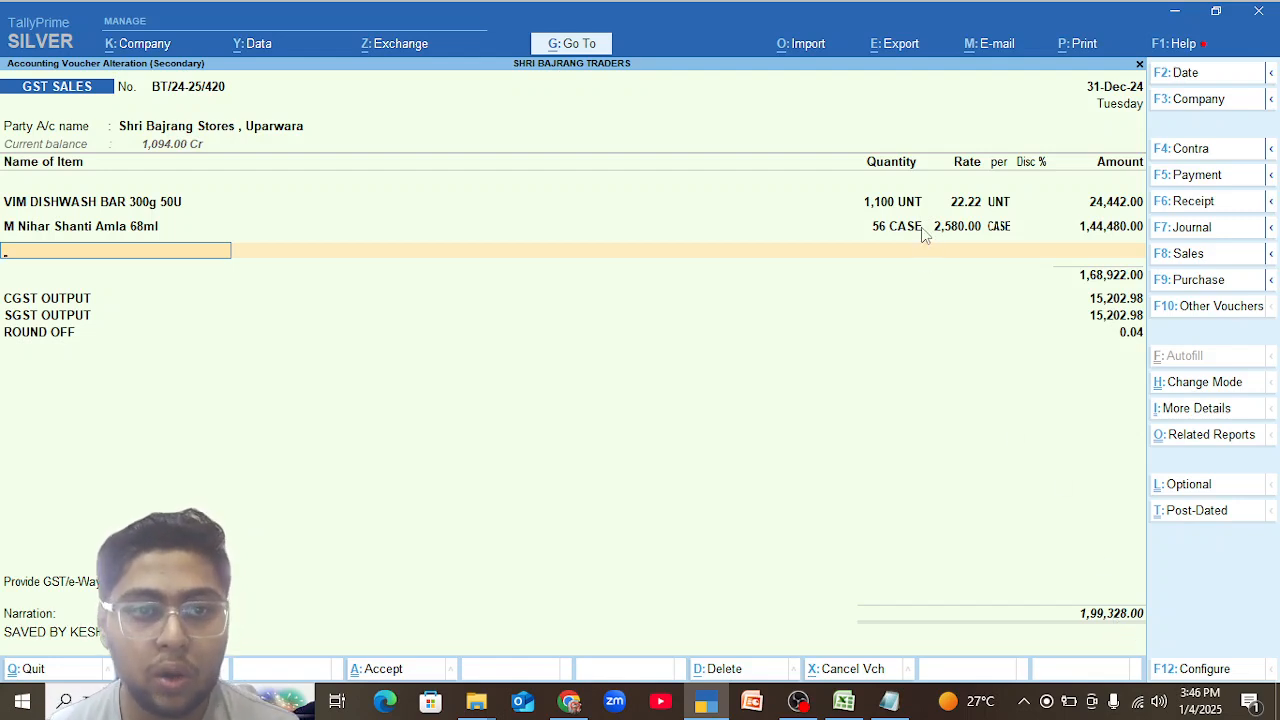
Try a quantity of 1,128 UNT for VIM DISHWASH BAR 300g 50U and recalculate the voucher's taxes.
click(879, 203)
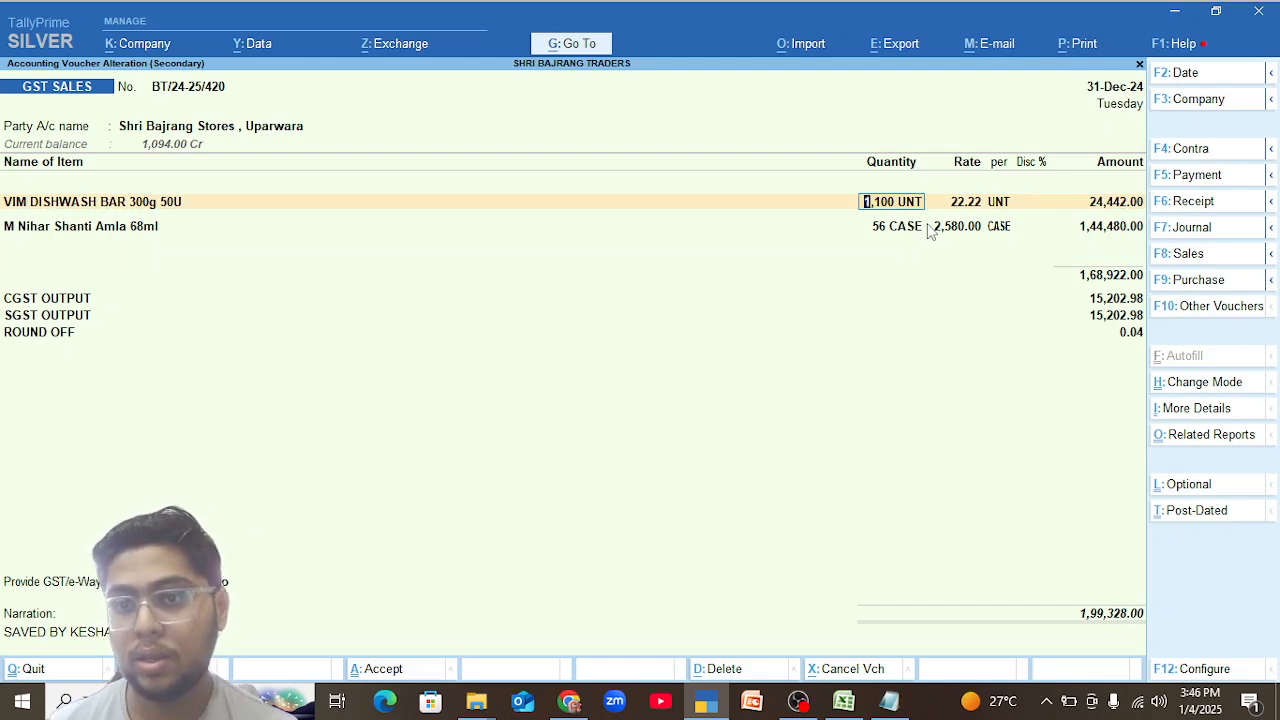
text(1)
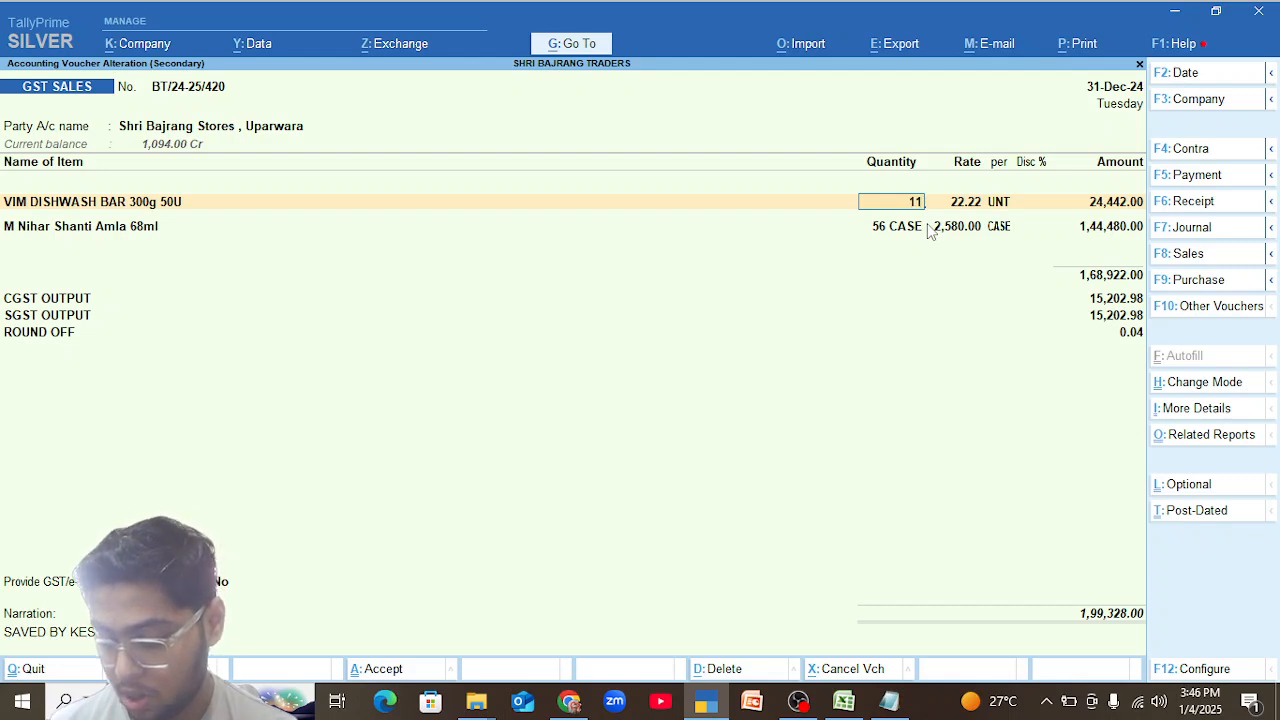
text(,128)
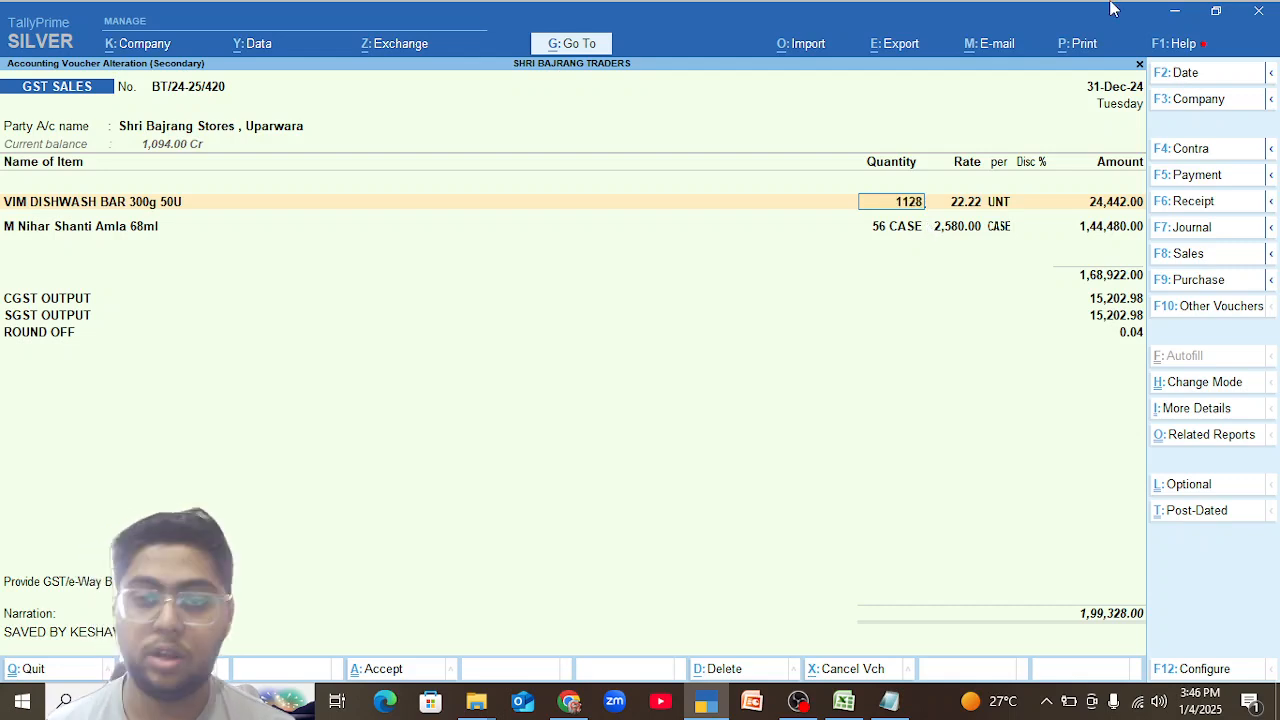
key(Return)
key(Return)
key(Return)
key(Return)
key(Return)
key(Return)
key(Return)
key(Return)
key(Return)
key(Return)
key(Return)
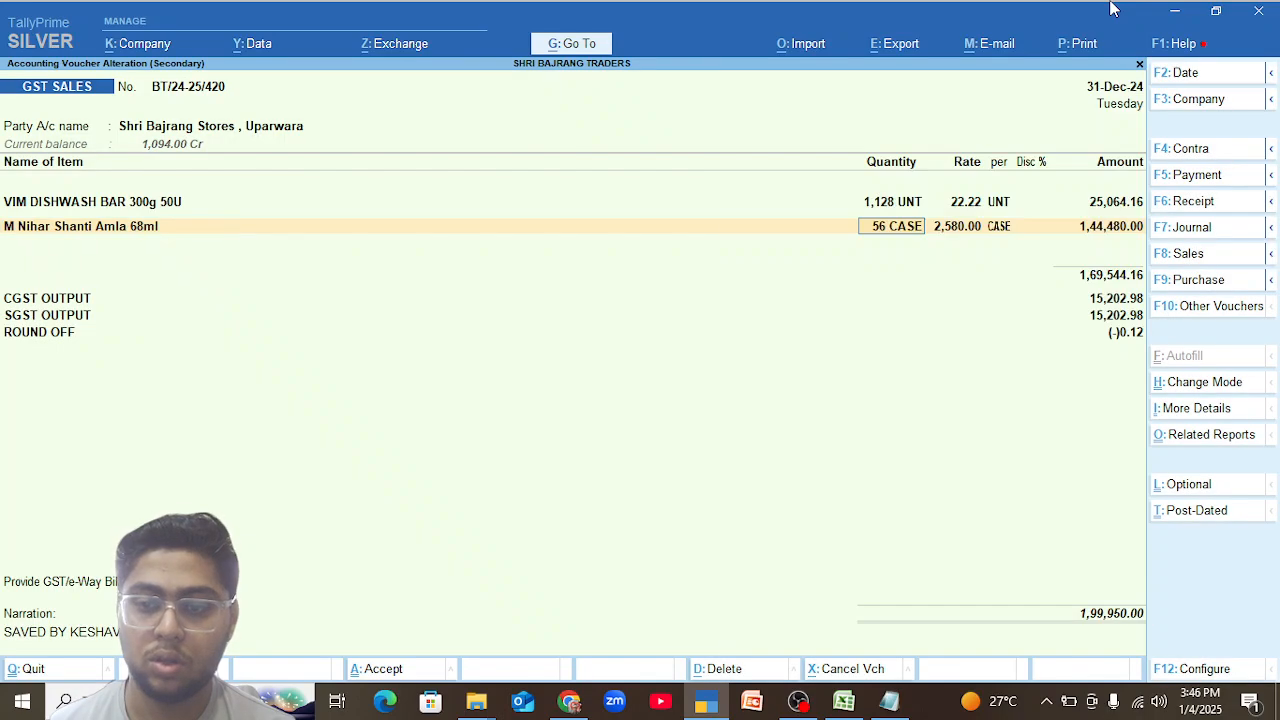
key(Return)
key(Return)
key(Return)
key(Return)
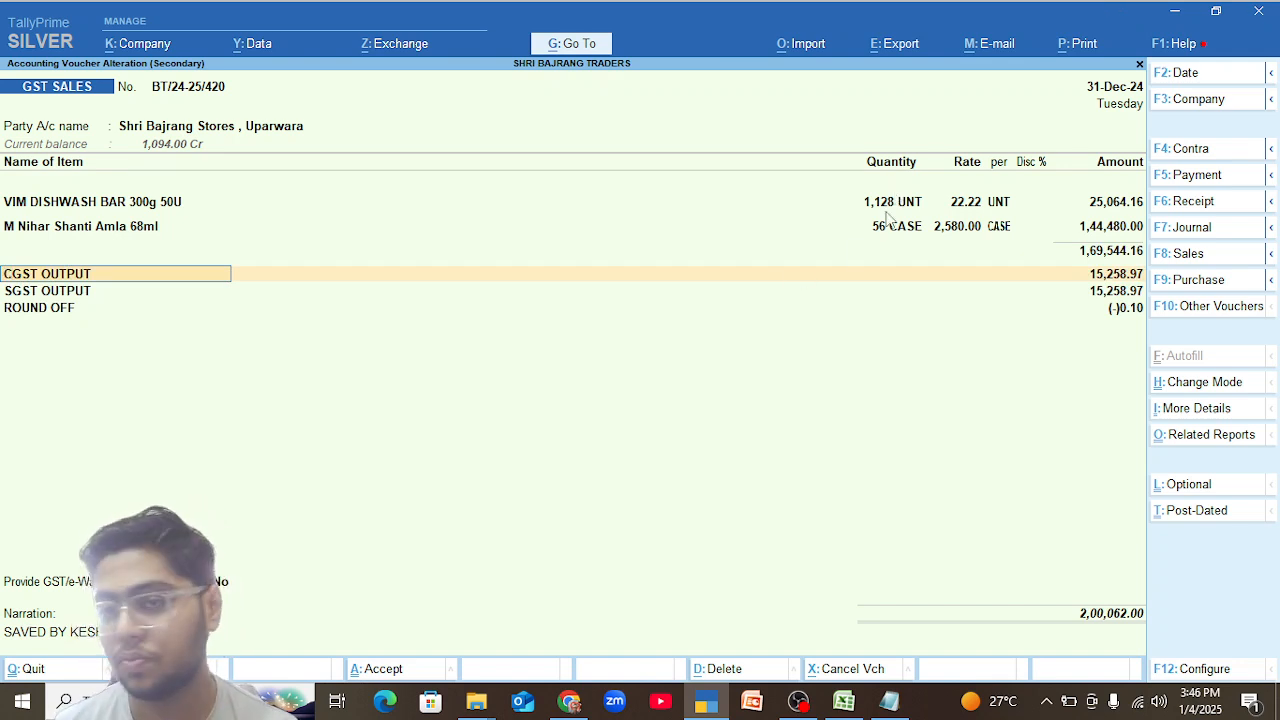
Set the quantity of VIM DISHWASH BAR 300g 50U to 1,126 UNT and recalculate the voucher's taxes.
key(Up)
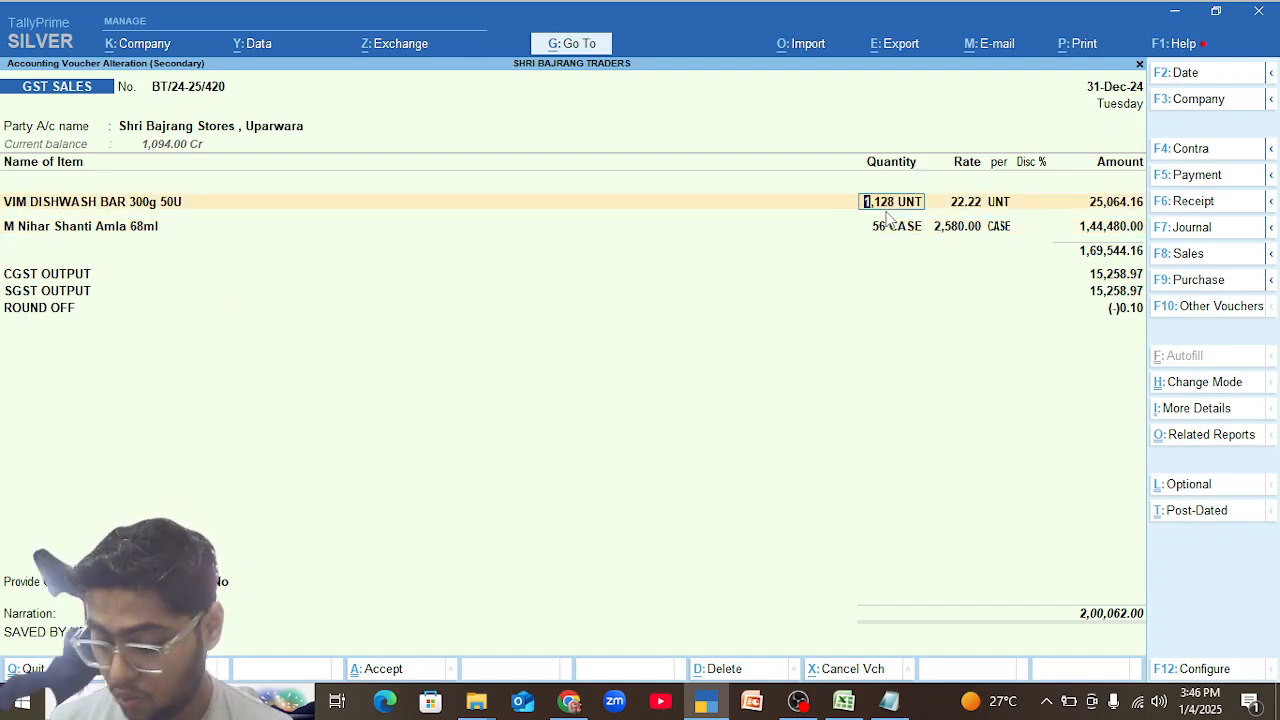
text(1126)
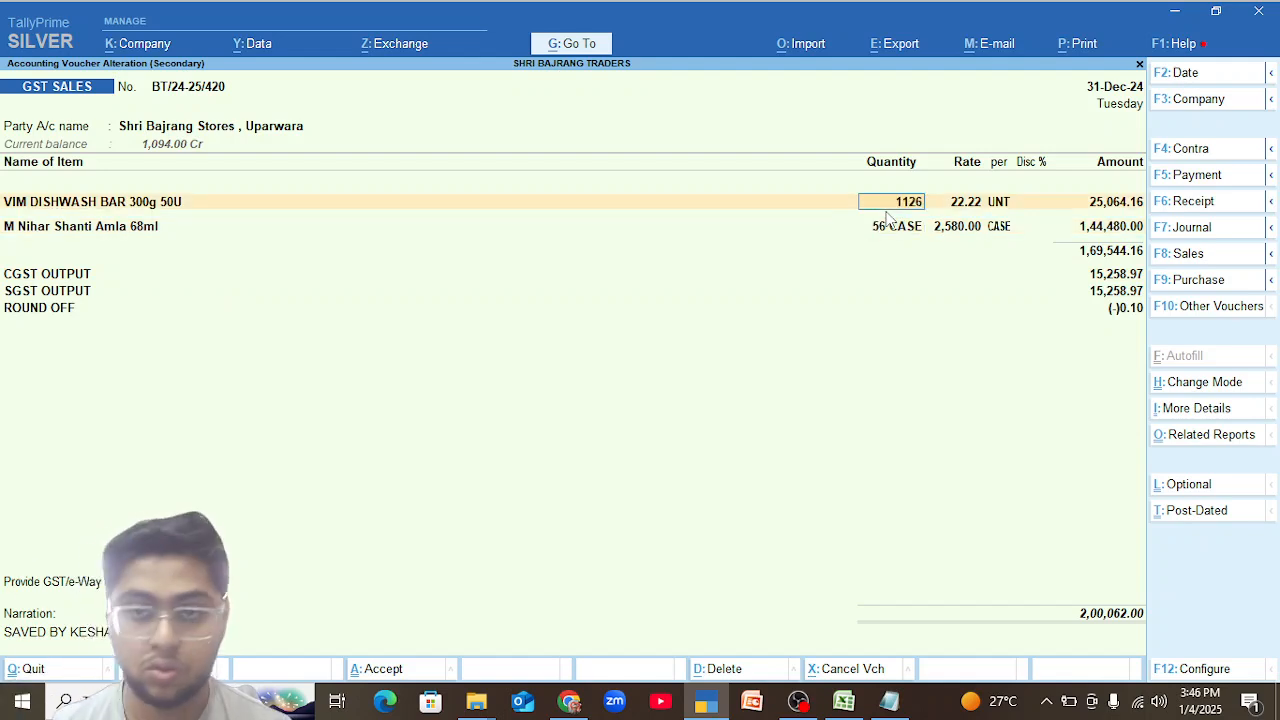
key(Return)
key(Return)
key(Return)
key(Return)
key(Return)
key(Return)
key(Return)
key(Return)
key(Return)
key(Return)
key(Return)
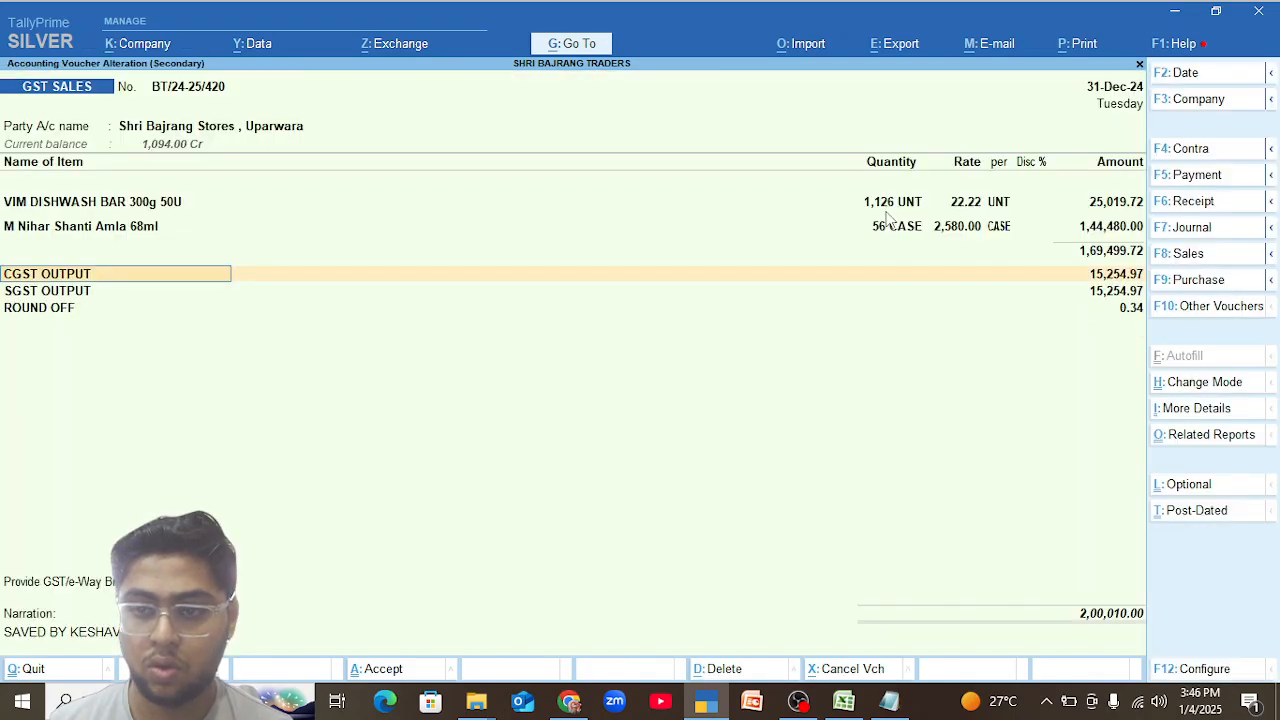
Try a rate of 2,579.50 per CASE for M Nihar Shanti Amla 68ml and recalculate the CGST and SGST output.
click(958, 228)
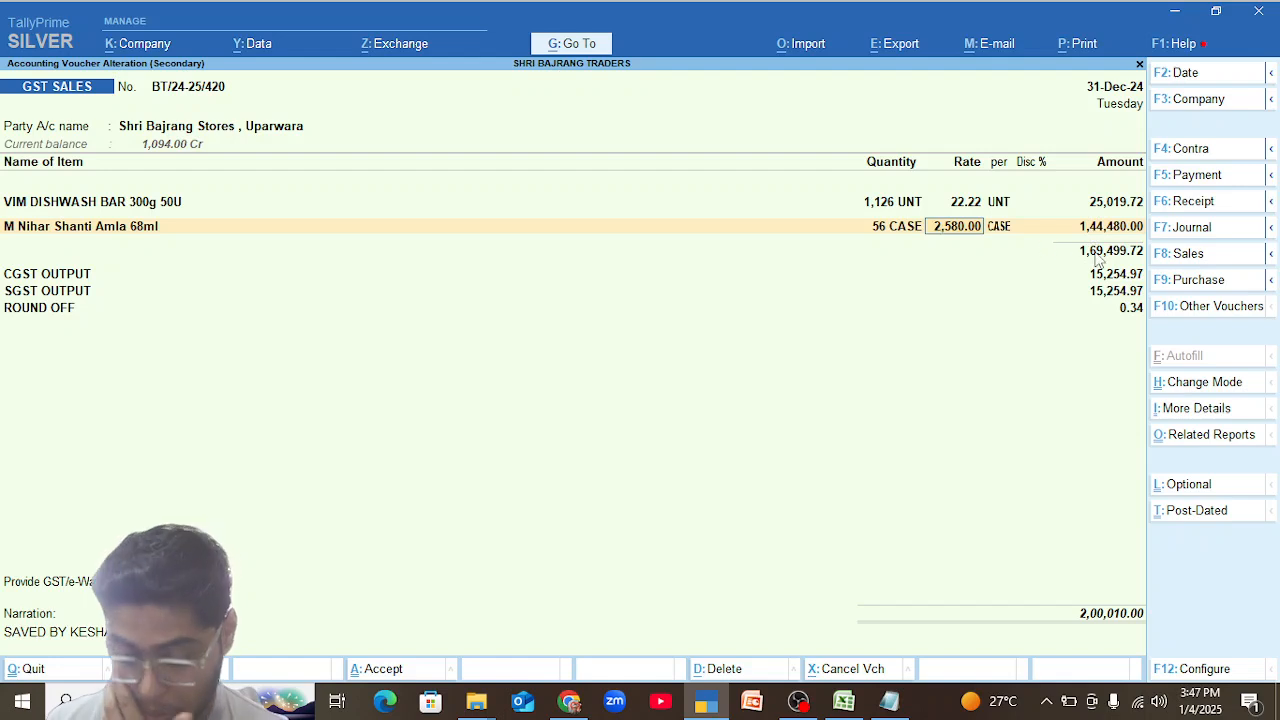
key(BackSpace)
key(BackSpace)
key(BackSpace)
key(BackSpace)
key(BackSpace)
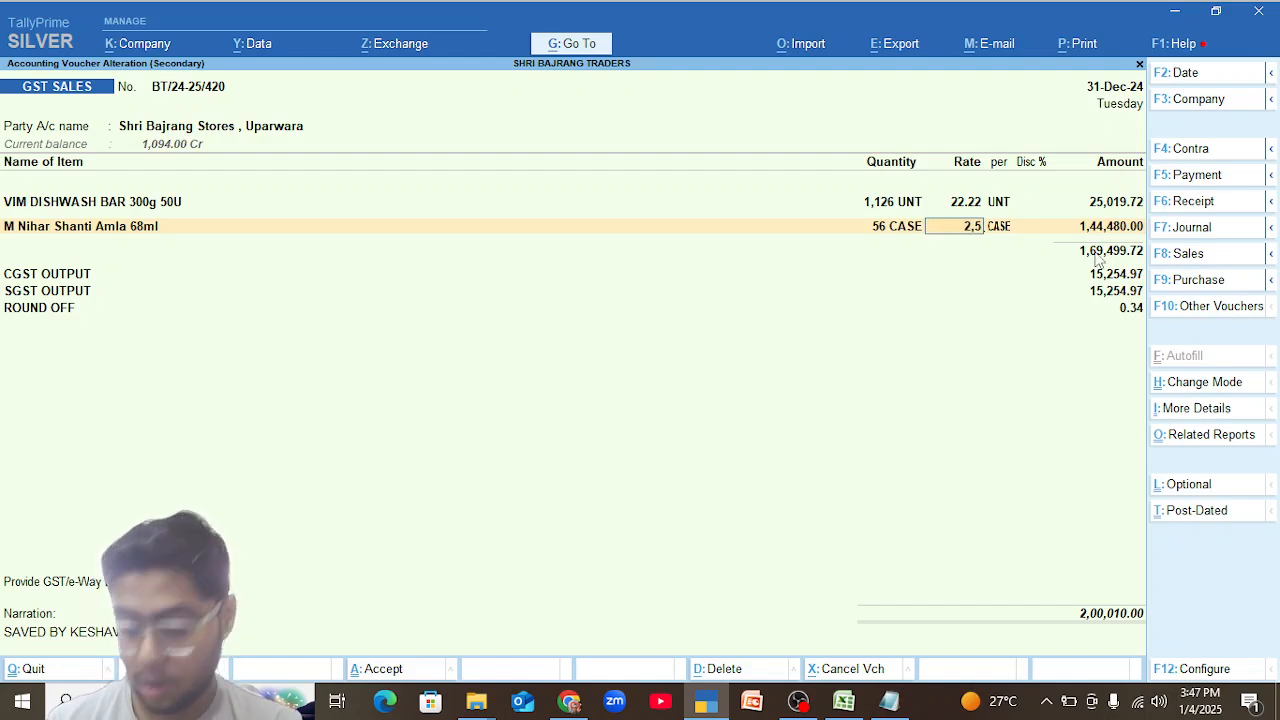
text(79.)
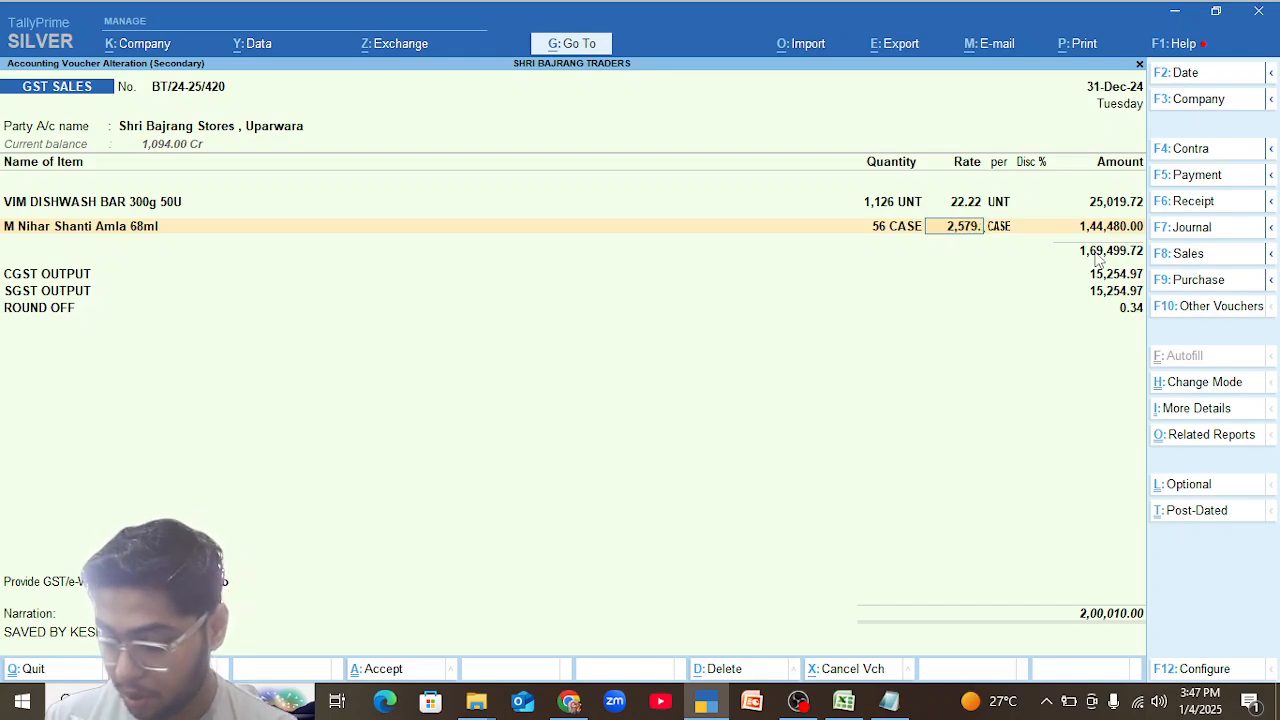
text(5)
key(Return)
key(Return)
key(Return)
key(Return)
key(Return)
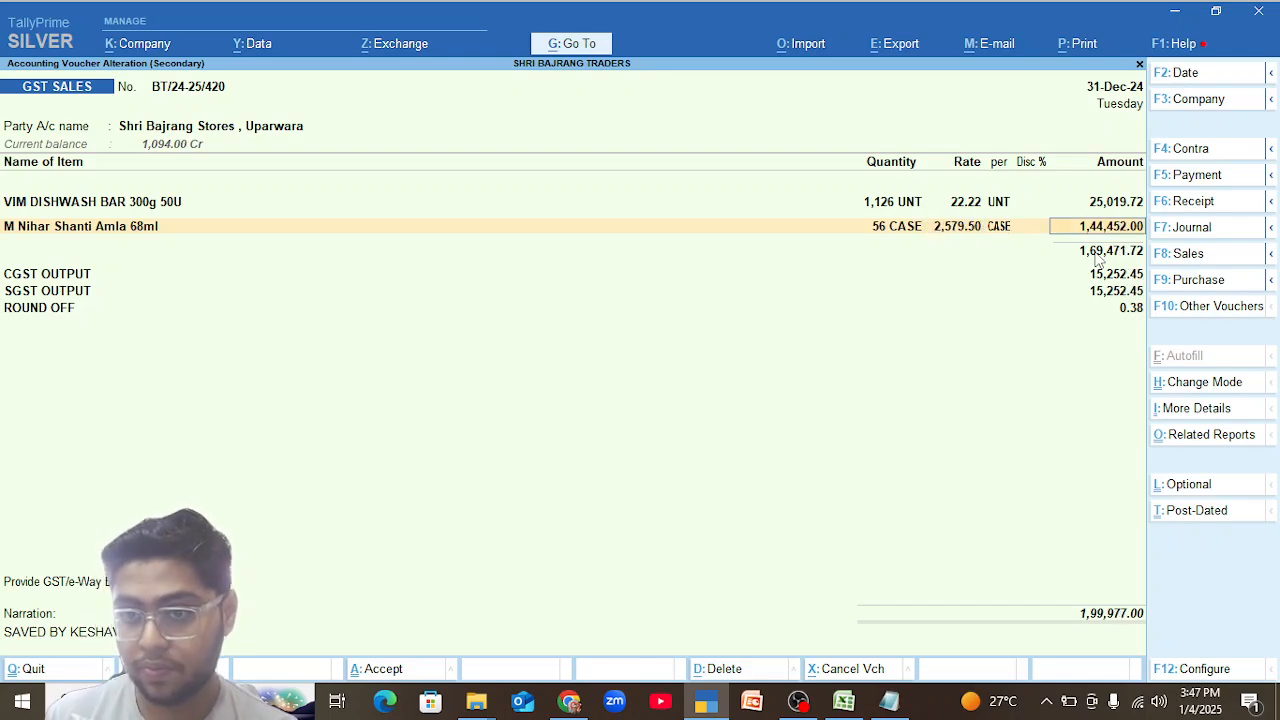
key(Return)
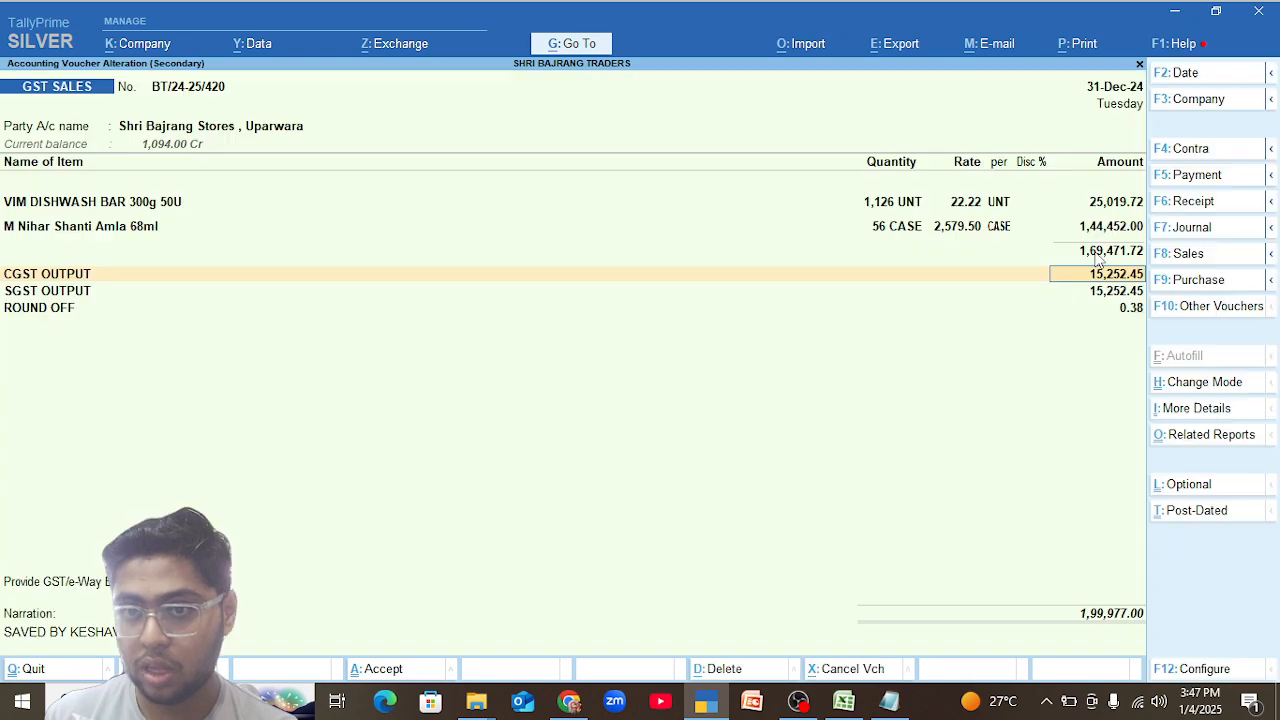
Try a rate of 2,579.80 per CASE for M Nihar Shanti Amla 68ml and recalculate the taxes.
click(969, 236)
key(BackSpace)
key(BackSpace)
key(BackSpace)
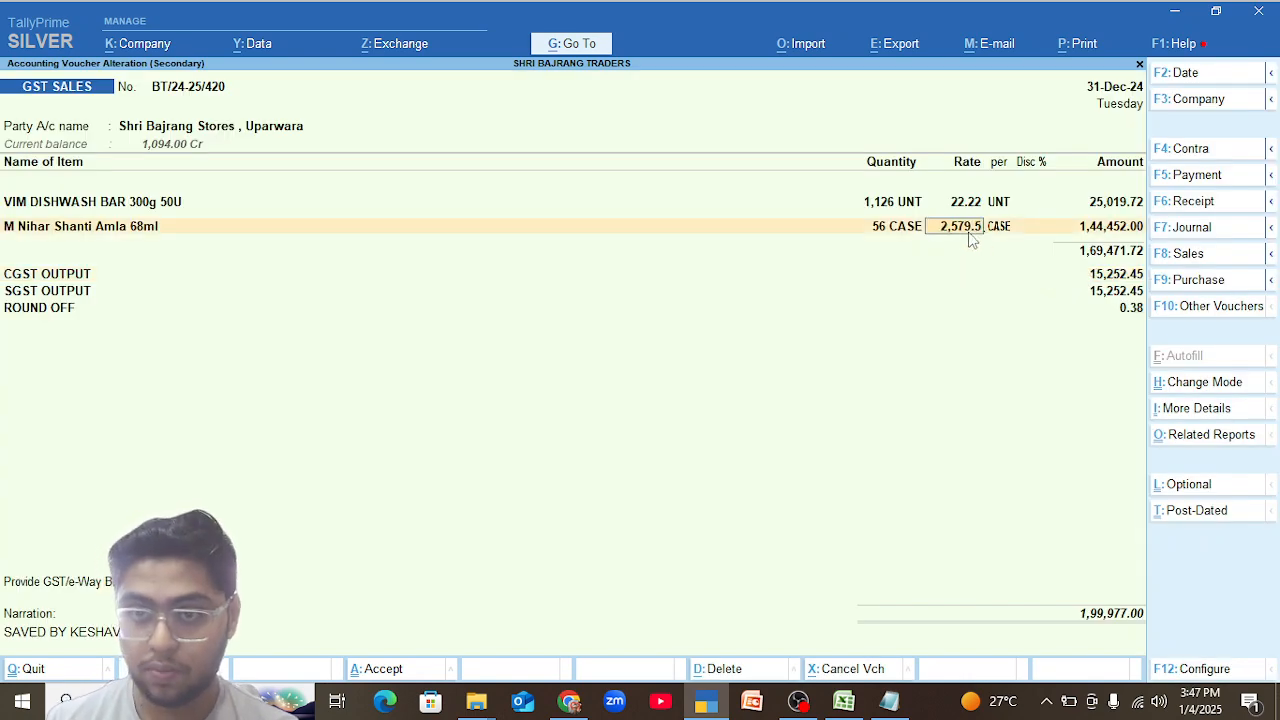
key(BackSpace)
text(9.8)
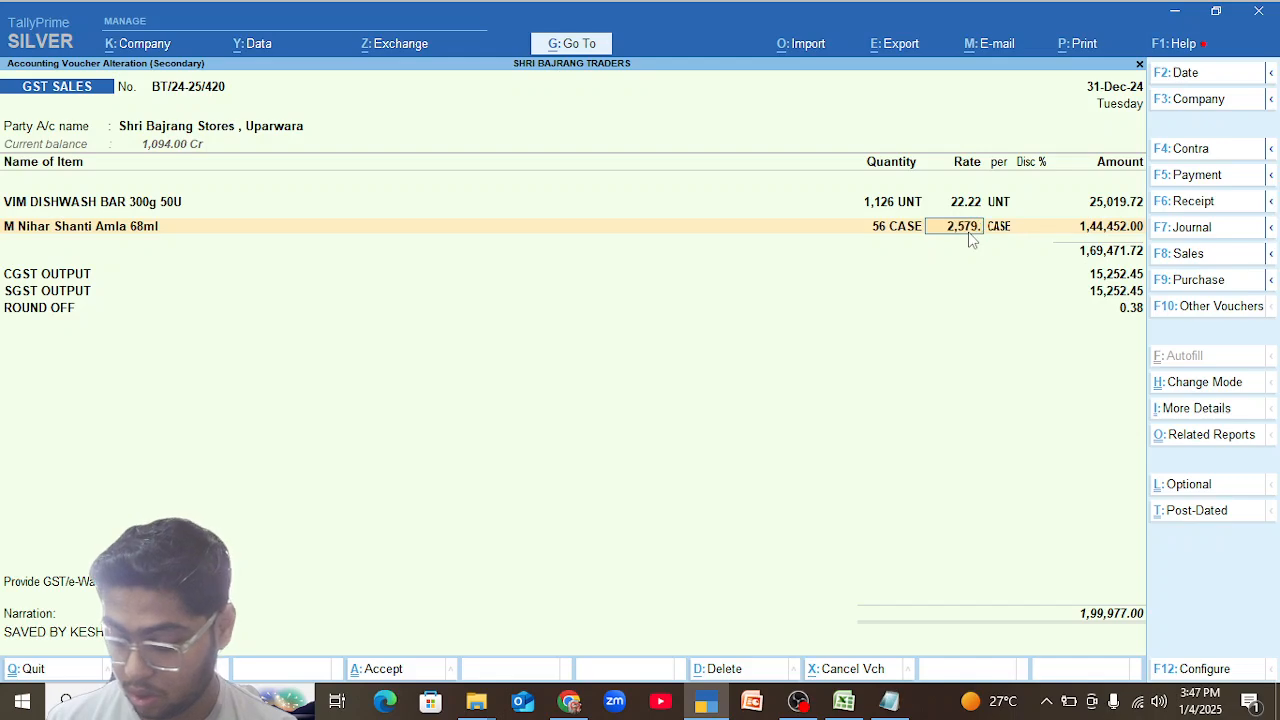
key(Return)
key(Return)
key(Return)
key(Return)
key(Return)
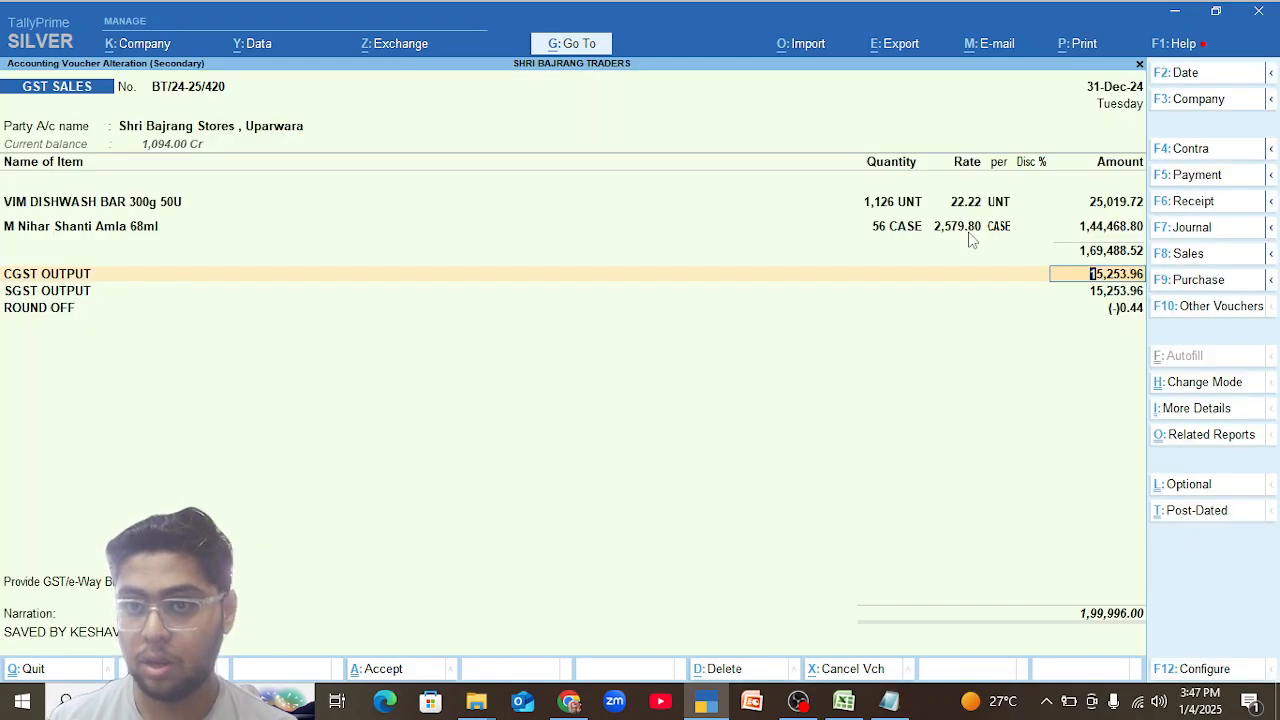
Try a rate of 2,579.84 per CASE for M Nihar Shanti Amla 68ml and recalculate the taxes.
click(969, 234)
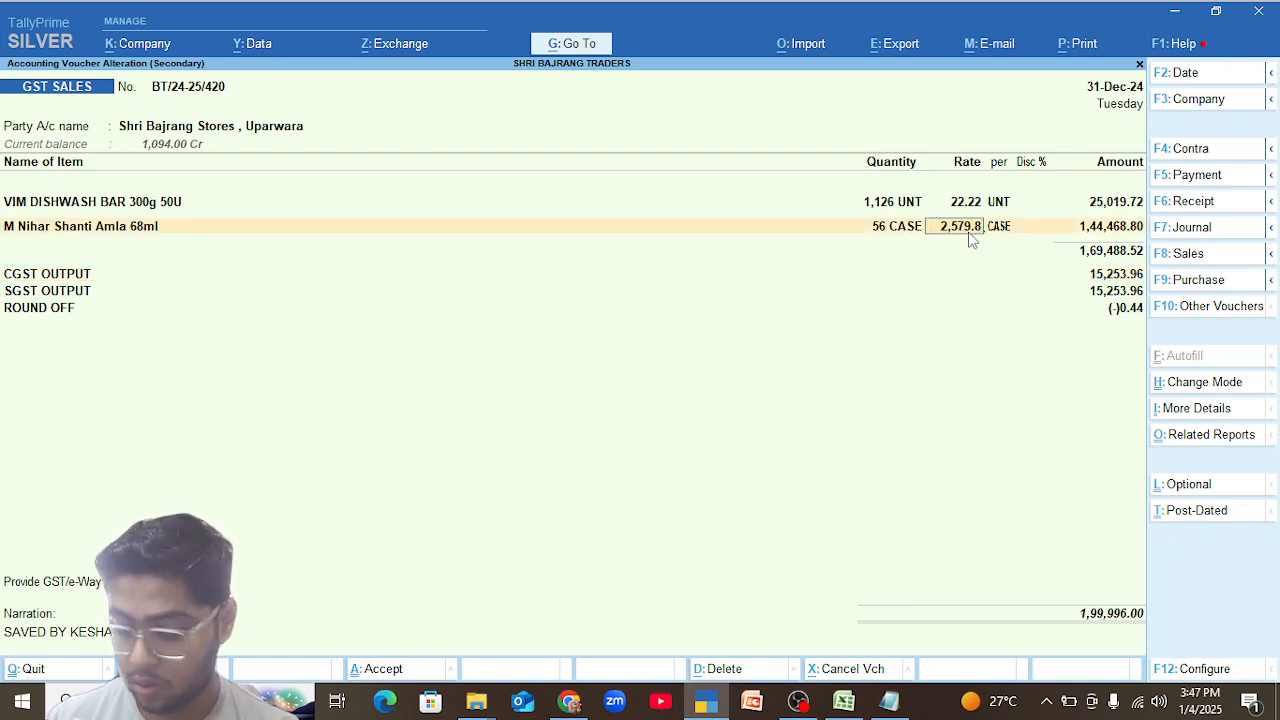
text(4)
key(Return)
key(Return)
key(Return)
key(Return)
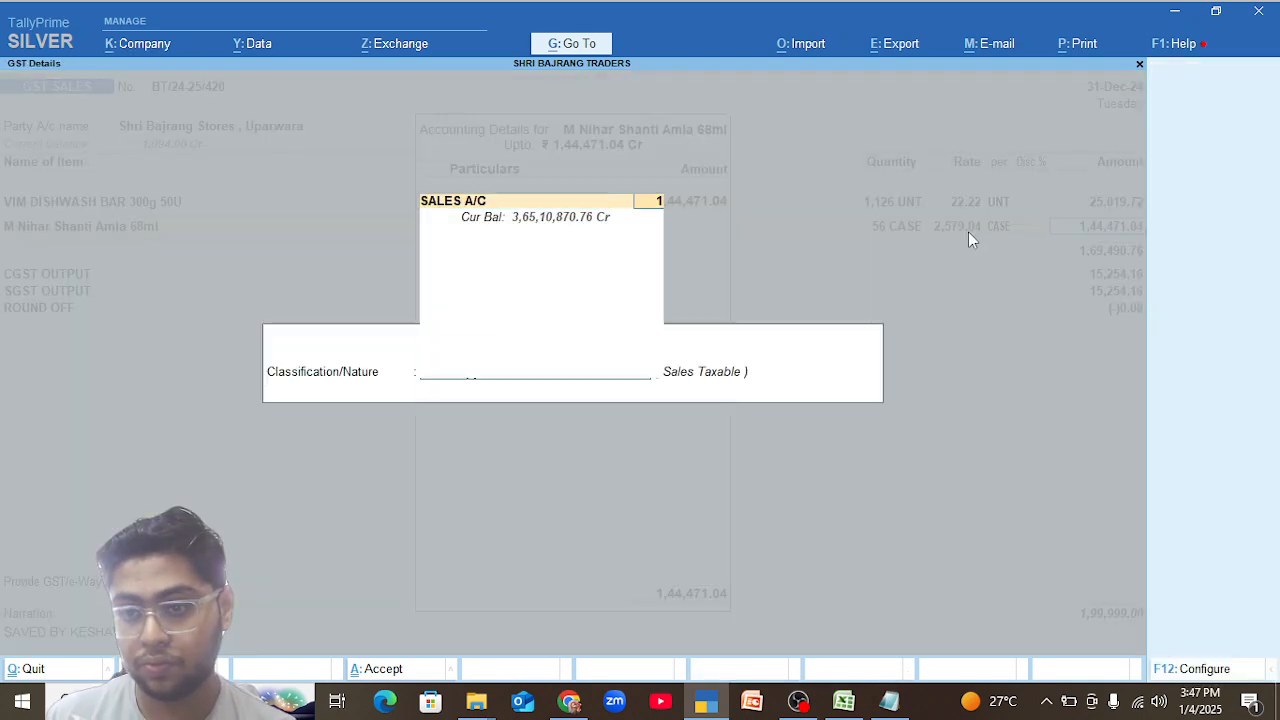
key(Return)
key(Return)
key(Return)
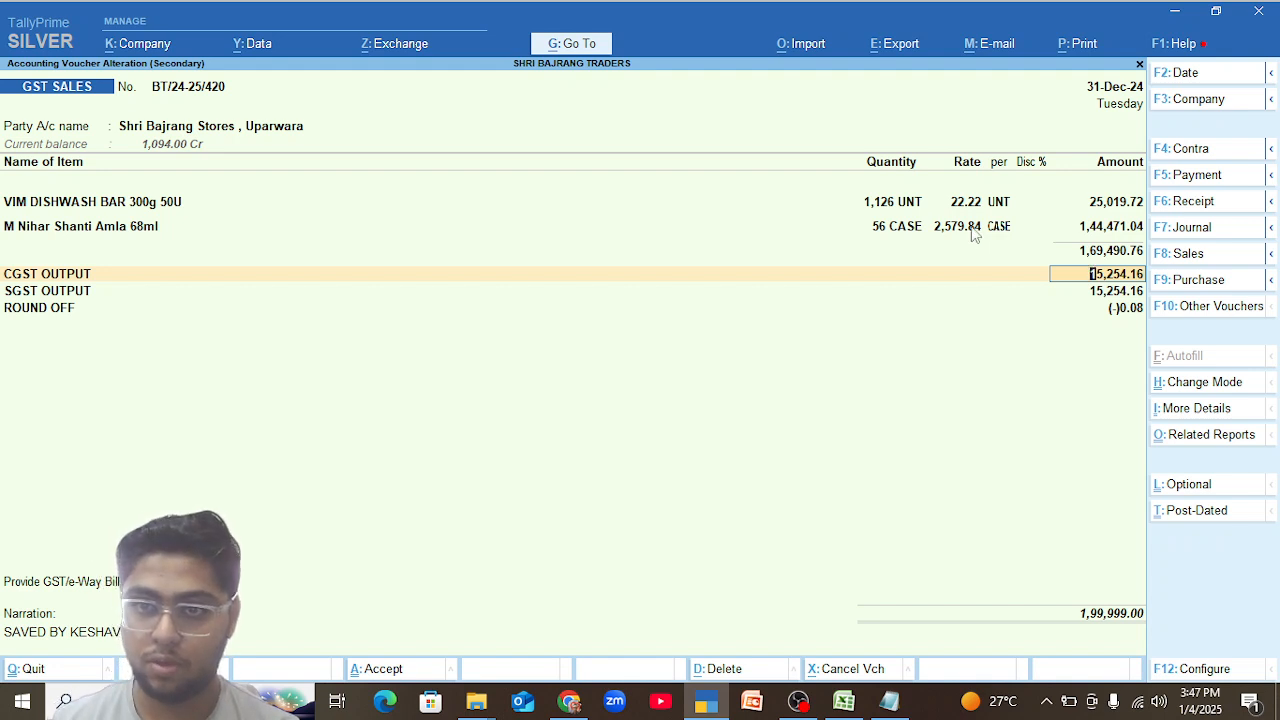
Try a rate of 2,579.81 per CASE for M Nihar Shanti Amla 68ml.
click(974, 233)
key(BackSpace)
text(1)
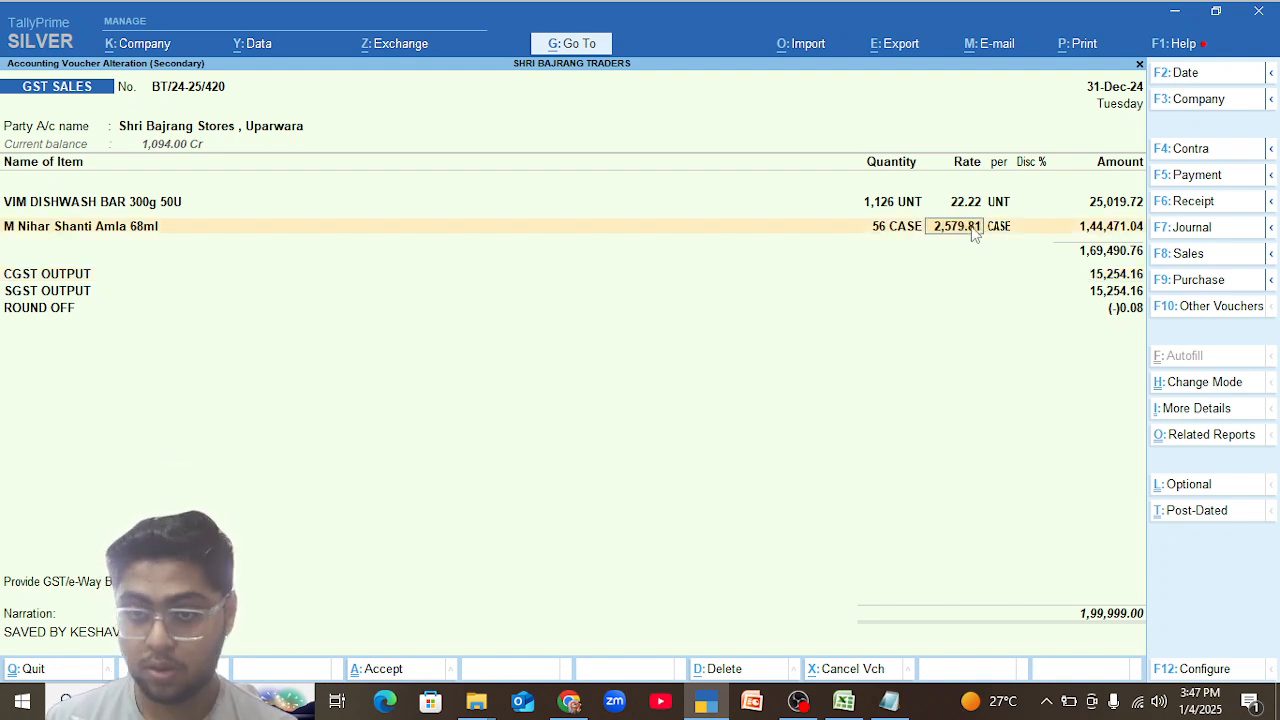
key(Return)
key(Return)
key(Return)
key(Return)
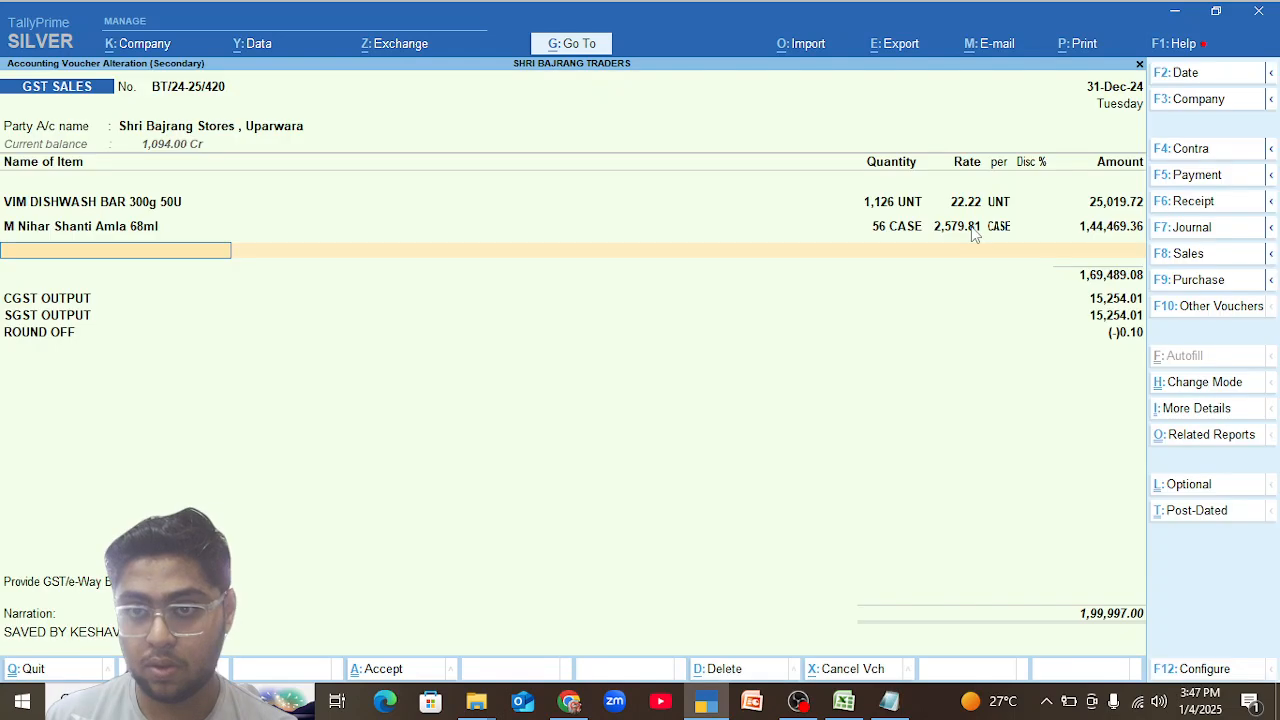
Set the rate of M Nihar Shanti Amla 68ml to 2,579.85 per CASE and recalculate the CGST and SGST output.
key(BackSpace)
key(BackSpace)
key(BackSpace)
key(BackSpace)
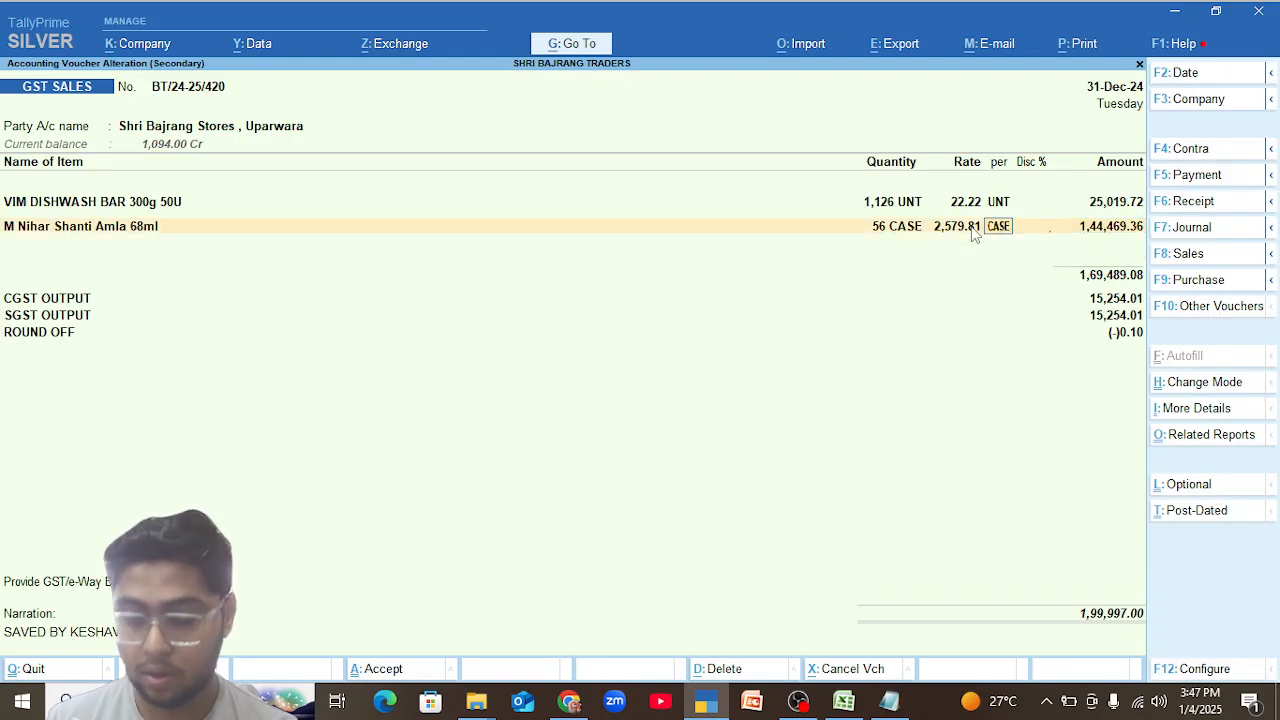
key(BackSpace)
text(5)
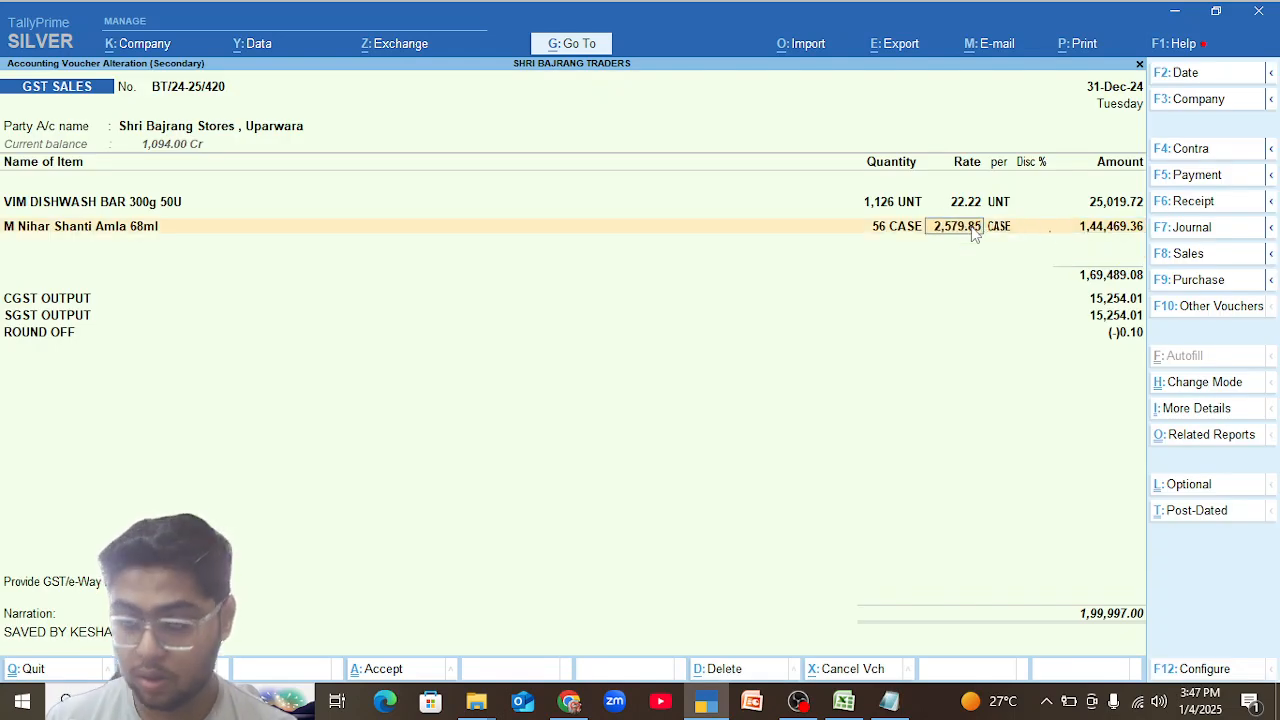
key(Return)
key(Return)
key(Return)
key(Return)
key(Return)
Save the altered GST sales voucher and decline sending its details for e-Invoice and e-Way Bill generation.
key(Return)
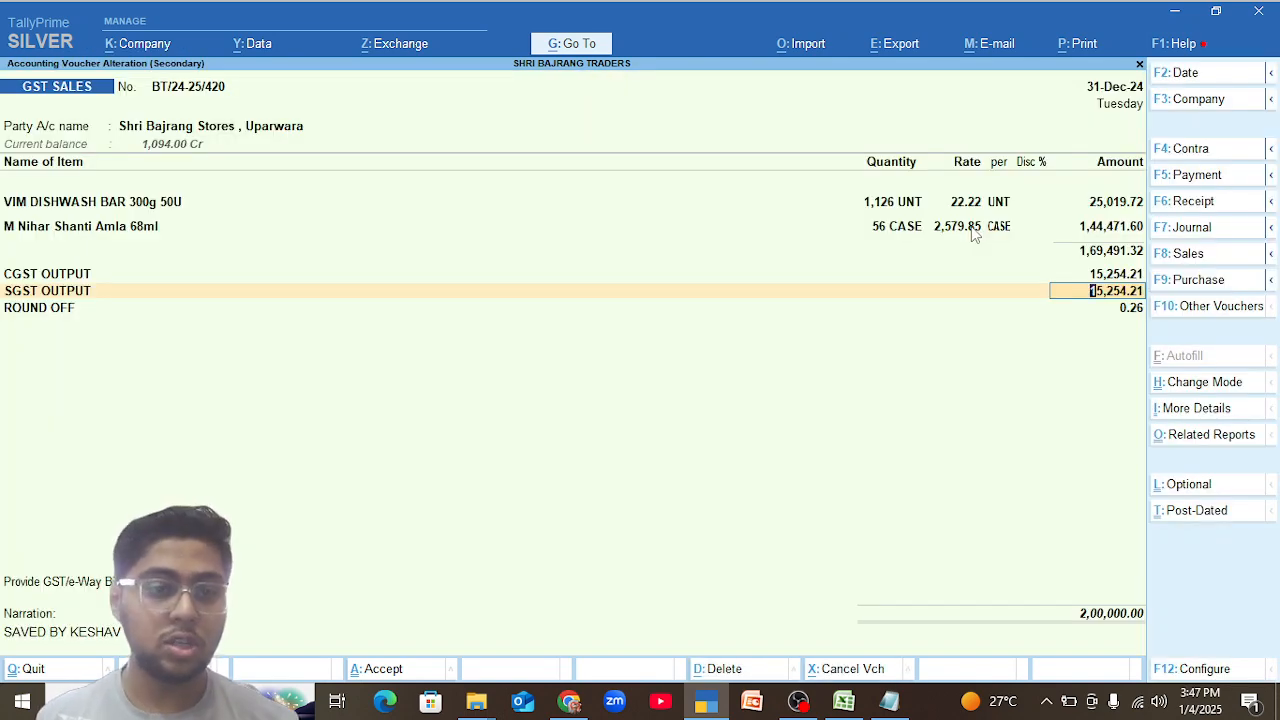
key(Return)
key(Return)
key(Return)
key(Return)
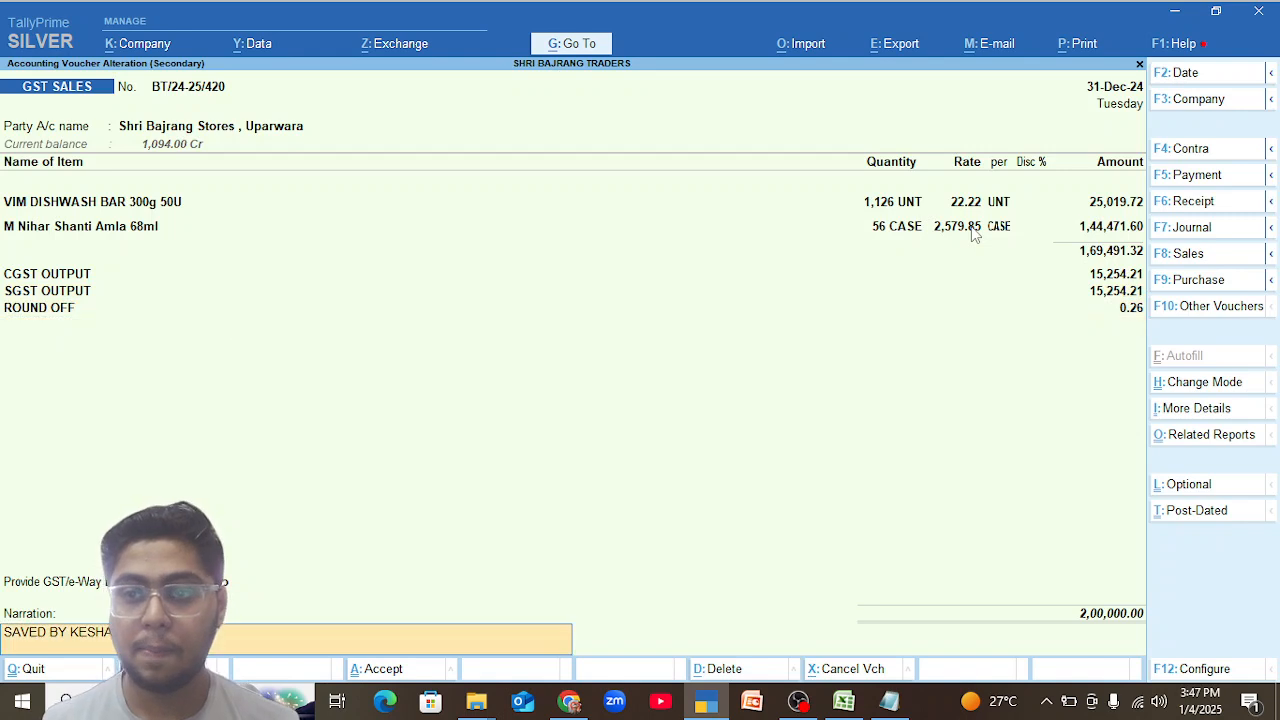
key(Return)
key(Return)
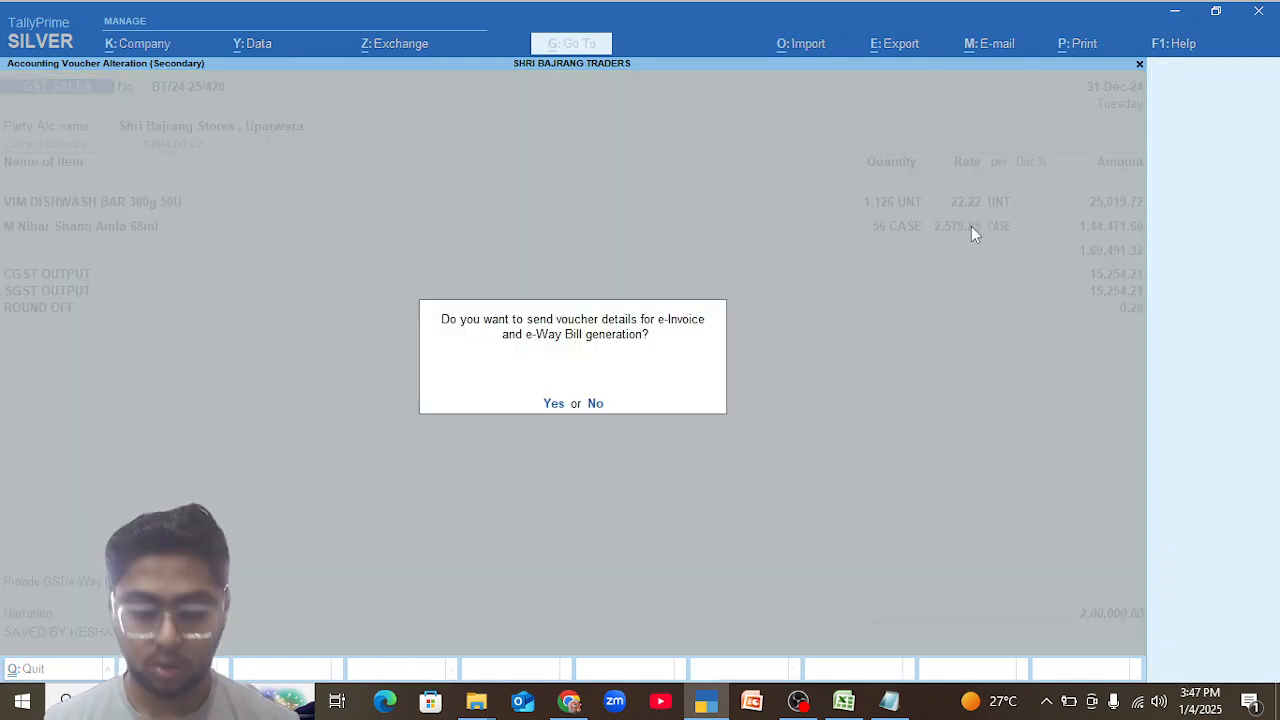
key(n)
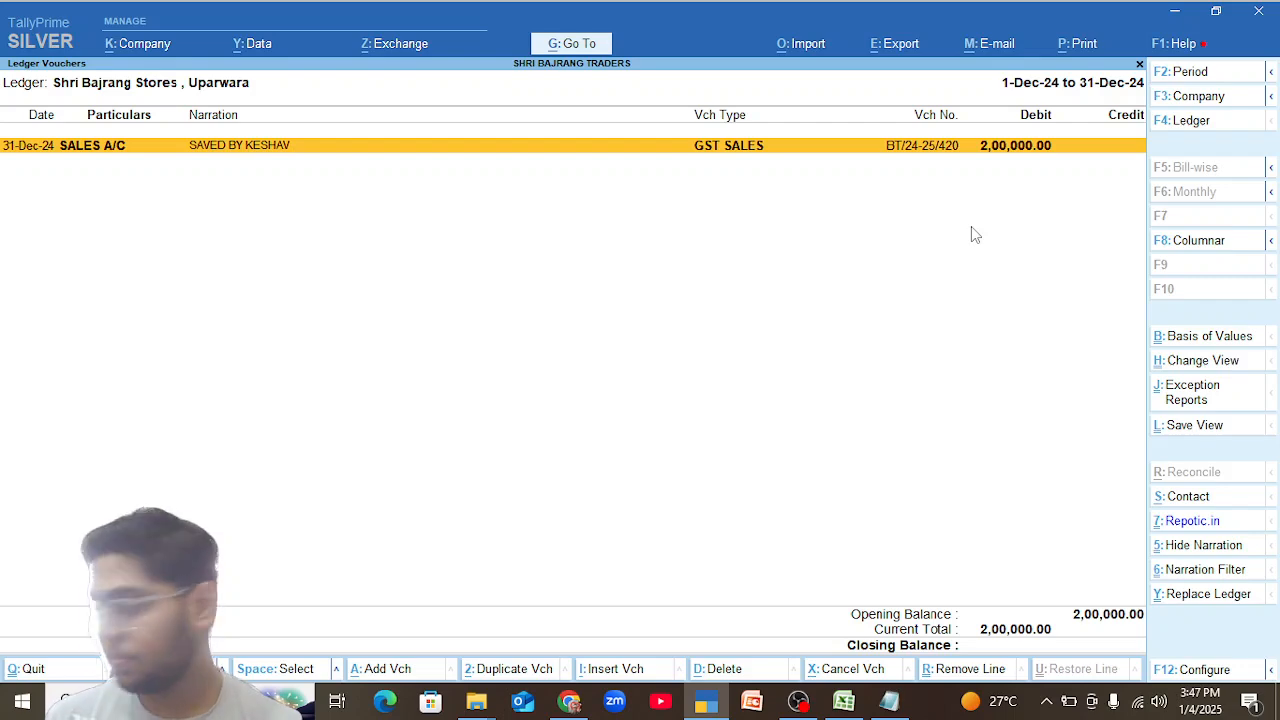
Return to the Sundry Debtors group, open the Yogesh Traders ,Abhanpur ledger's monthly summary, and select December.
key(Escape)
key(Escape)
key(Up)
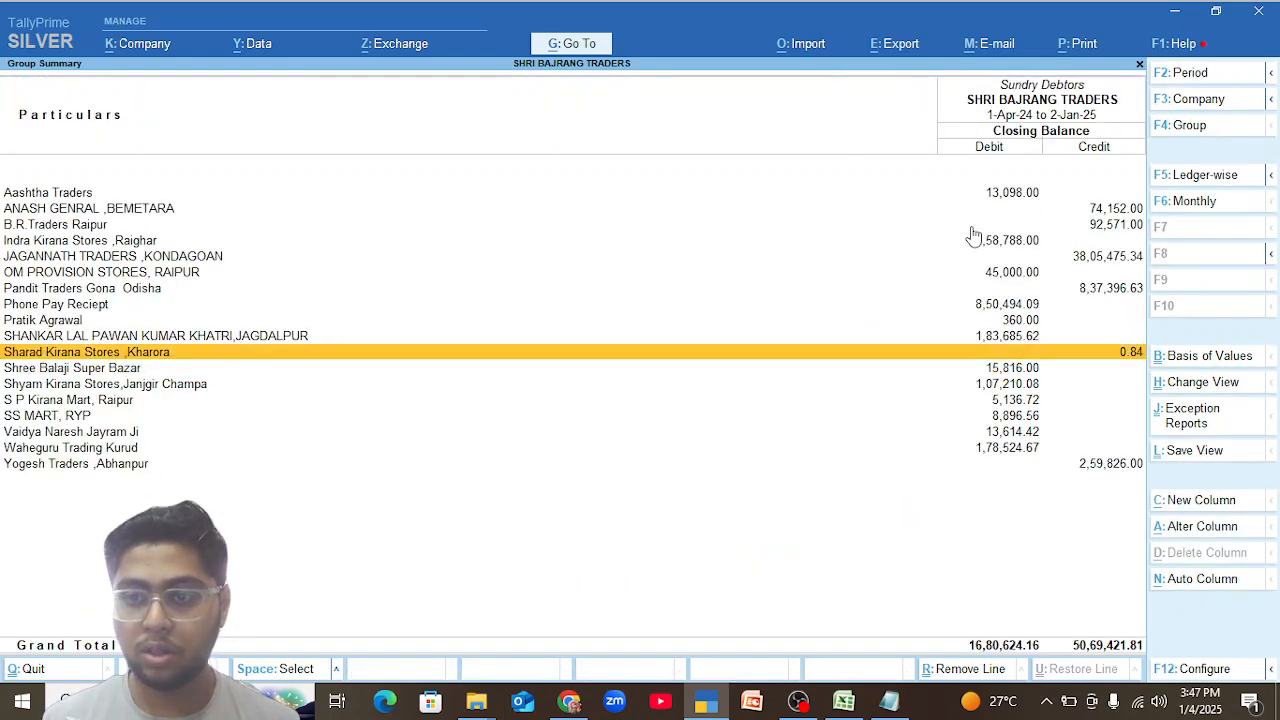
key(Down)
key(Down)
key(Down)
key(Down)
key(Down)
key(Down)
key(Down)
key(Return)
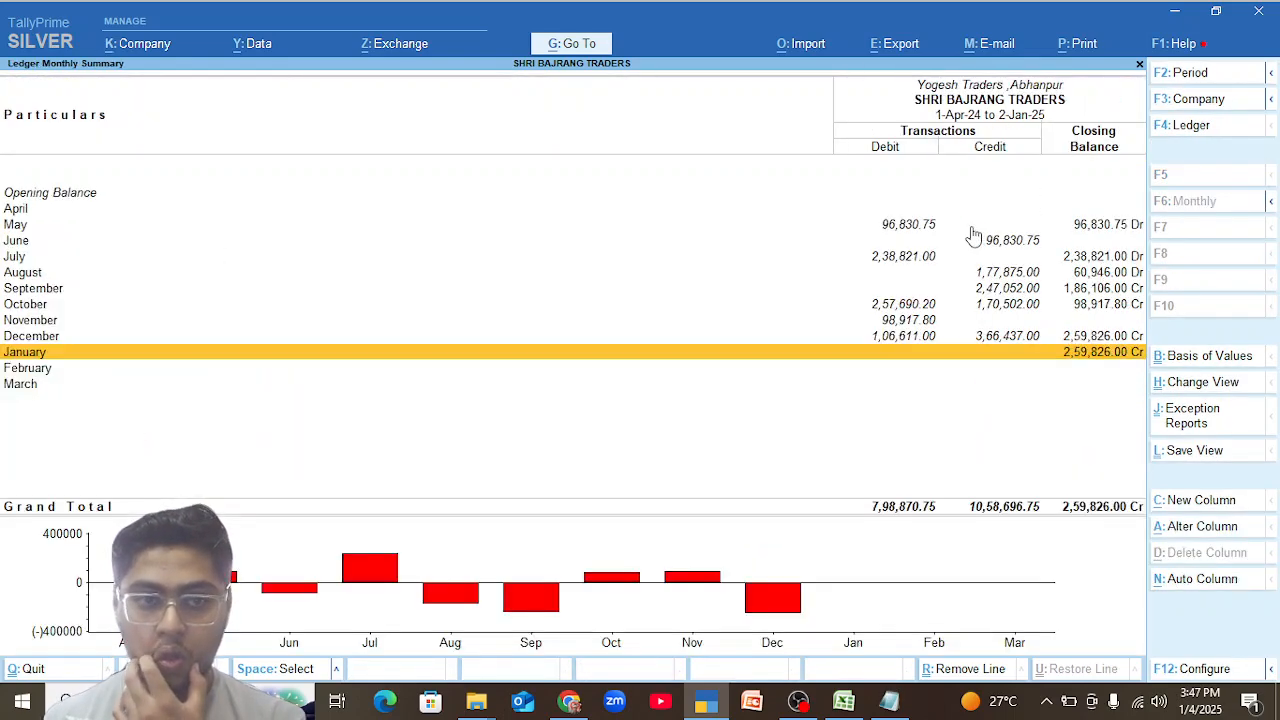
key(Up)
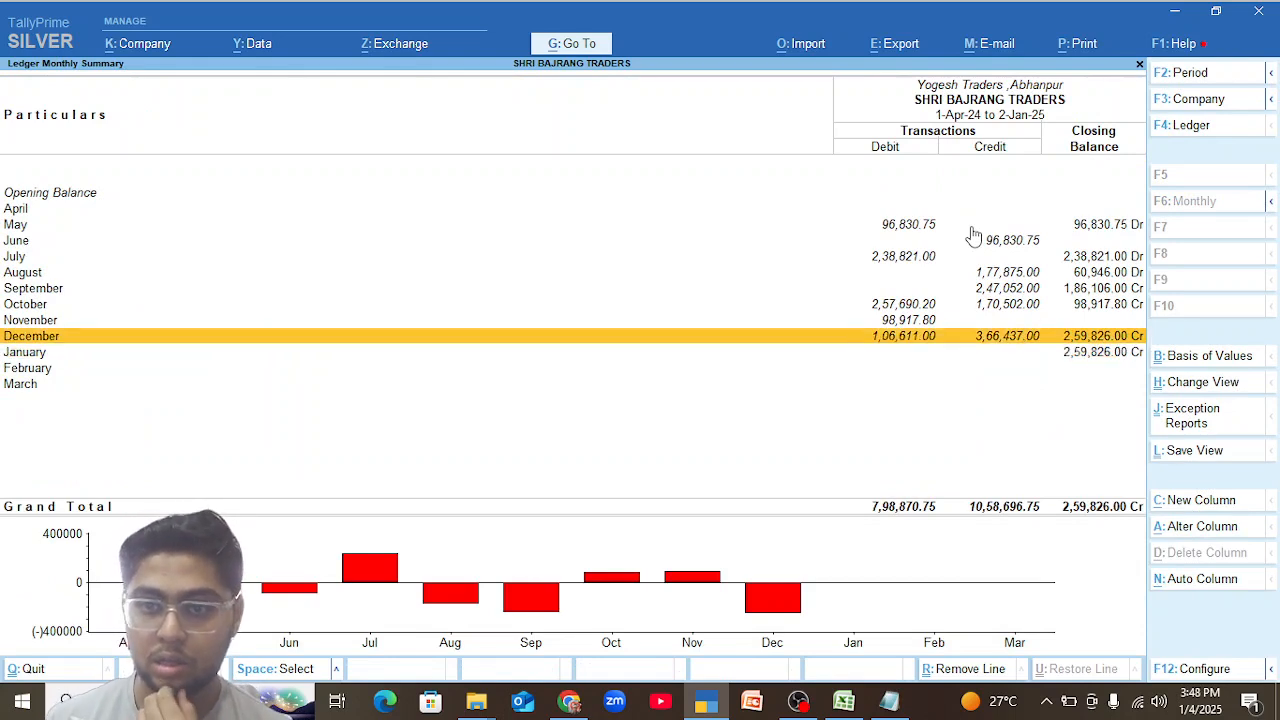
Review the December vouchers of the Yogesh Traders ,Abhanpur ledger and go back to its monthly summary.
key(Return)
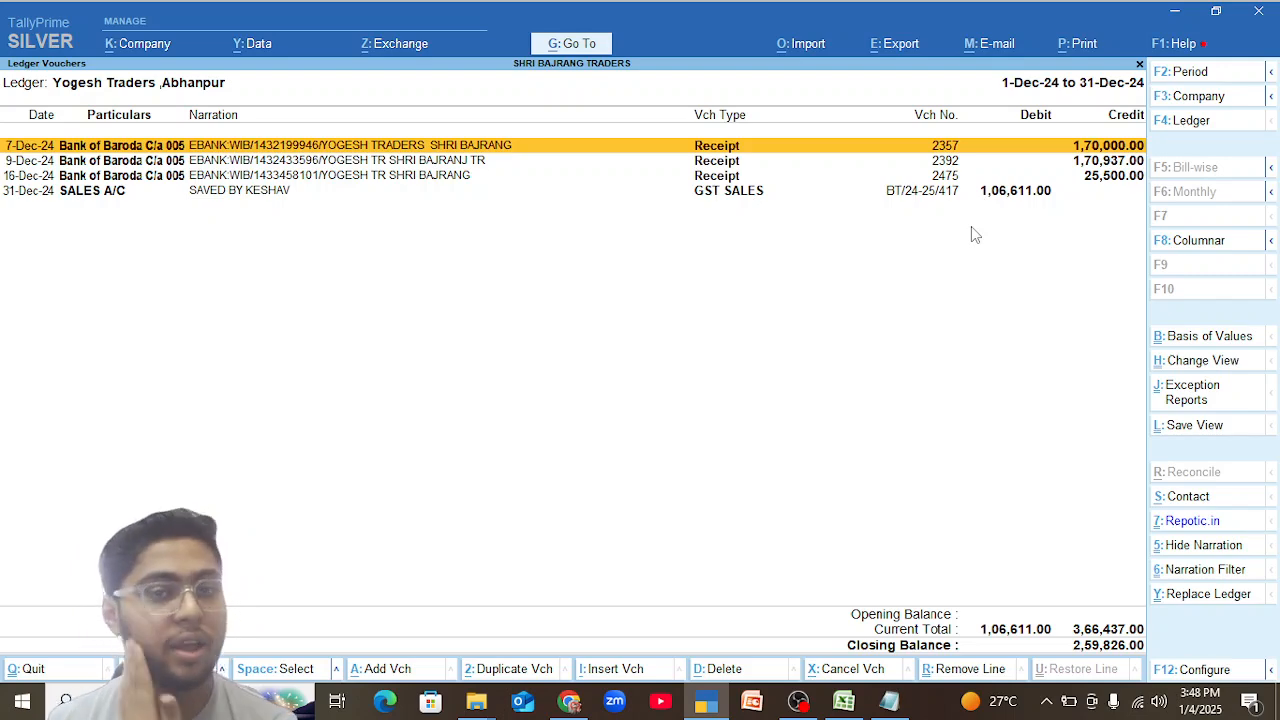
key(Escape)
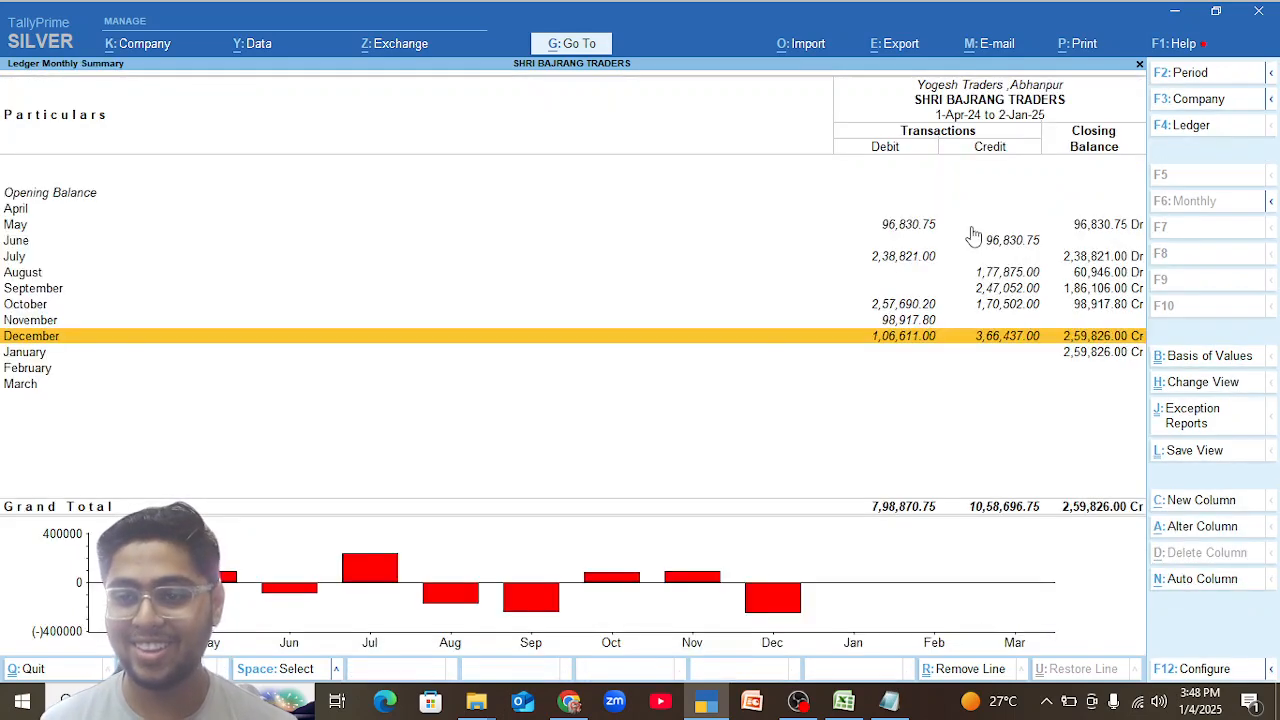
key(Up)
Return to the Sundry Debtors group and open the Pandit Traders Gona Odisha ledger's monthly summary at December.
key(Up)
key(Up)
key(Down)
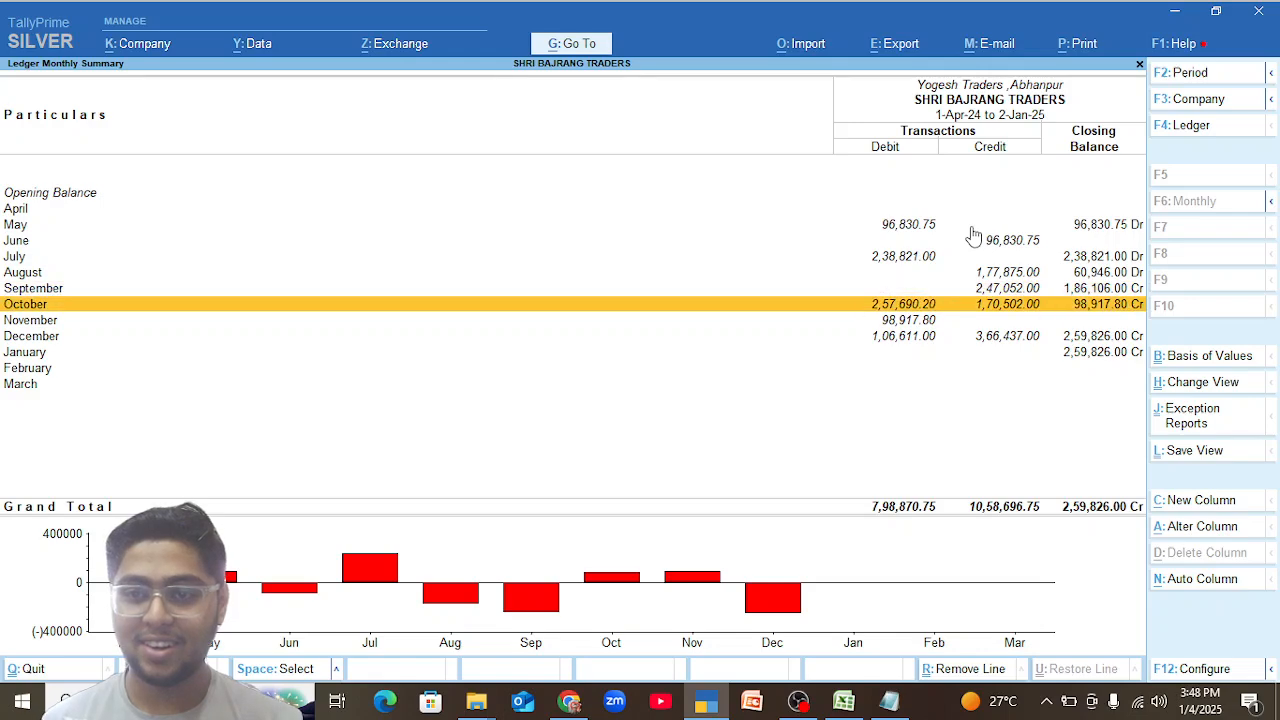
key(Escape)
key(Up)
key(Up)
key(Down)
key(Up)
key(Up)
key(Up)
key(Up)
key(Up)
key(Up)
key(Up)
key(Up)
key(Up)
key(Up)
key(Return)
key(Up)
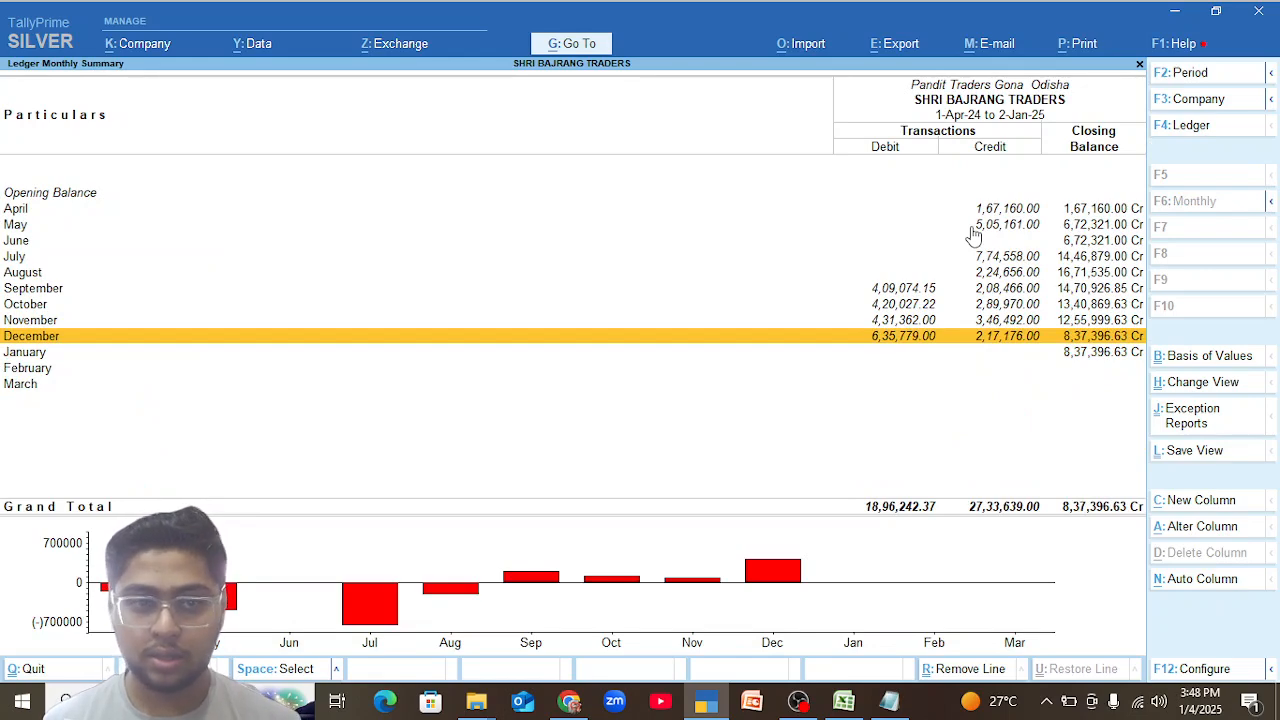
Examine the December GST sales and receipt vouchers of Pandit Traders Gona Odisha, and close the list.
key(Return)
key(Down)
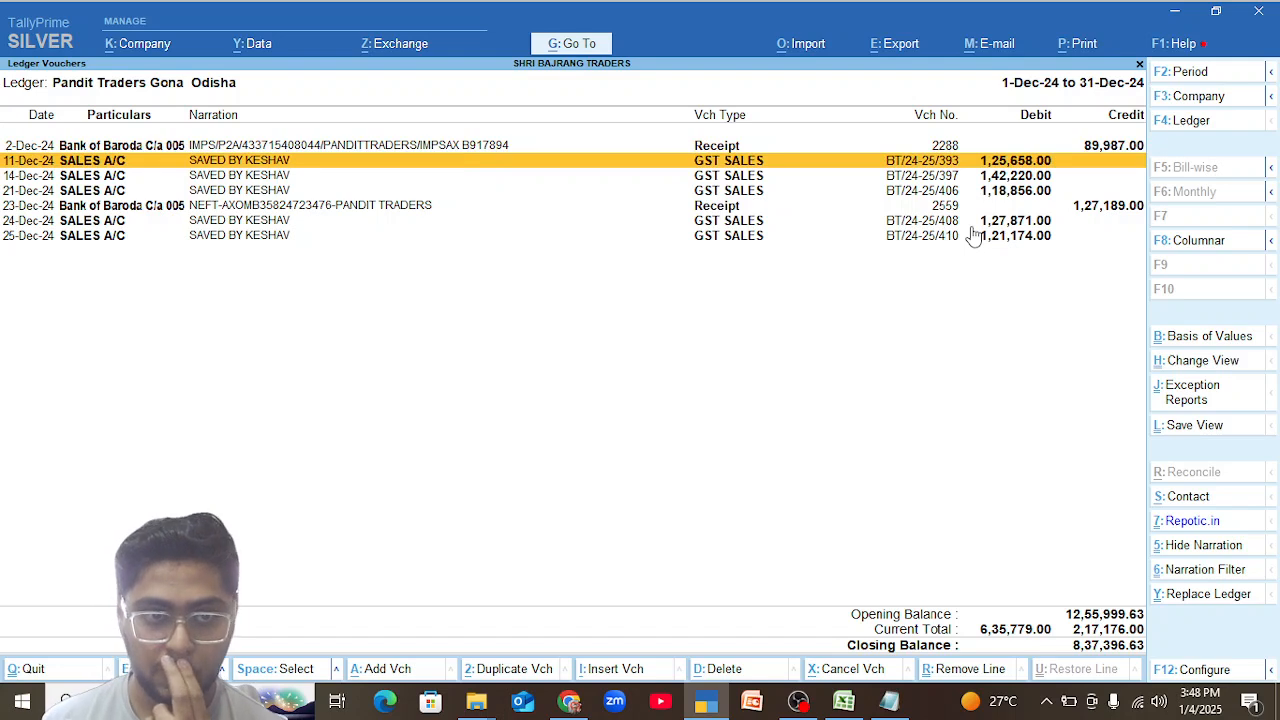
key(Down)
key(Down)
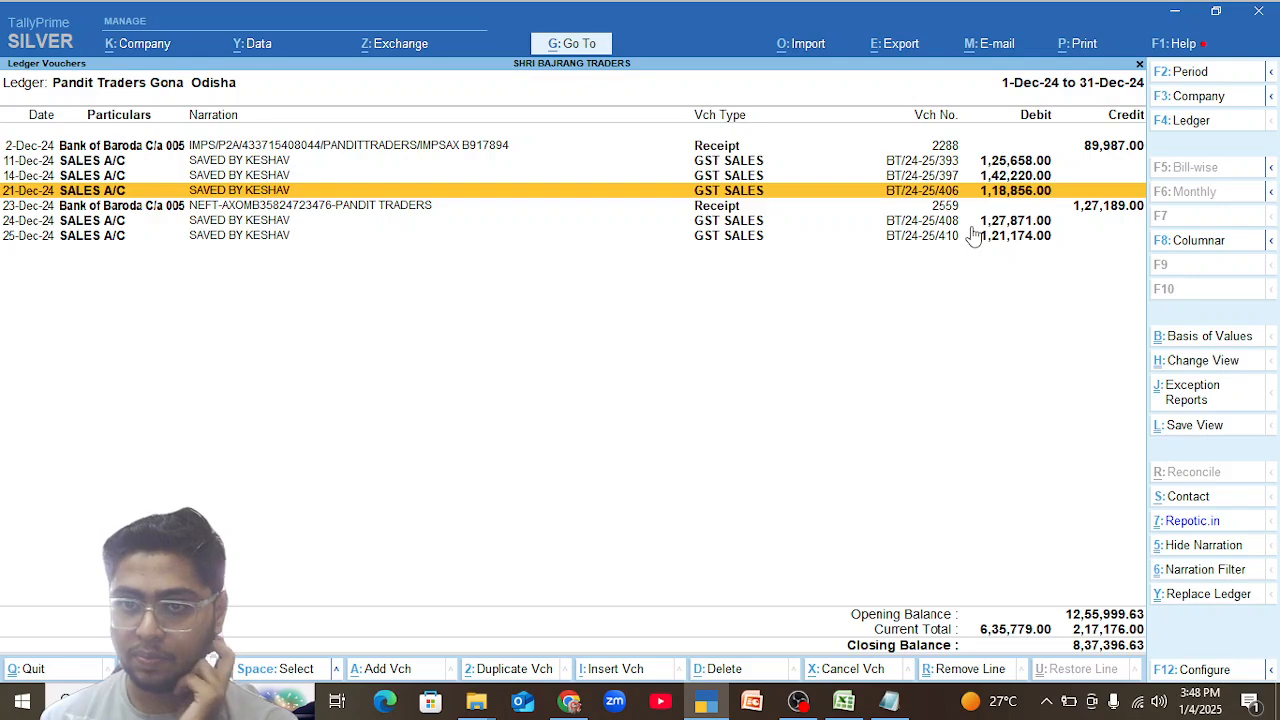
key(Escape)
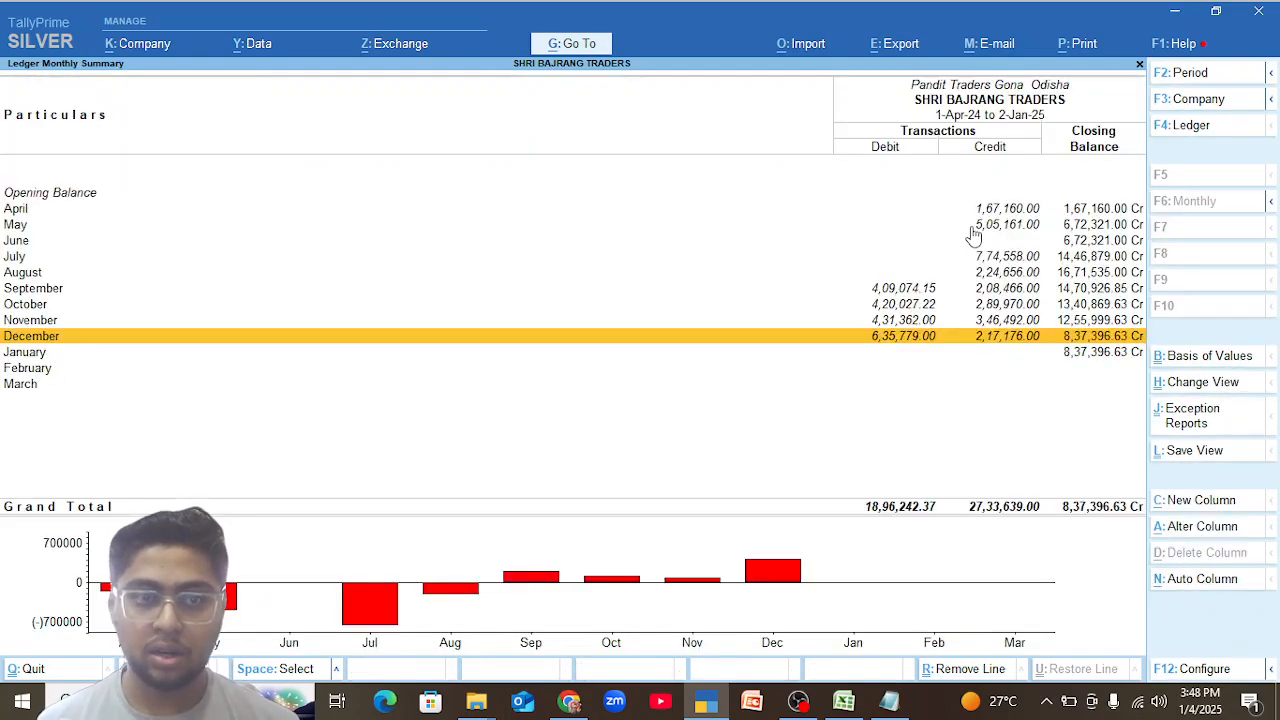
From the Sundry Debtors group, open the December vouchers of the JAGANNATH TRADERS ,KONDAGOAN ledger.
key(Escape)
key(Up)
key(Up)
key(Up)
key(Down)
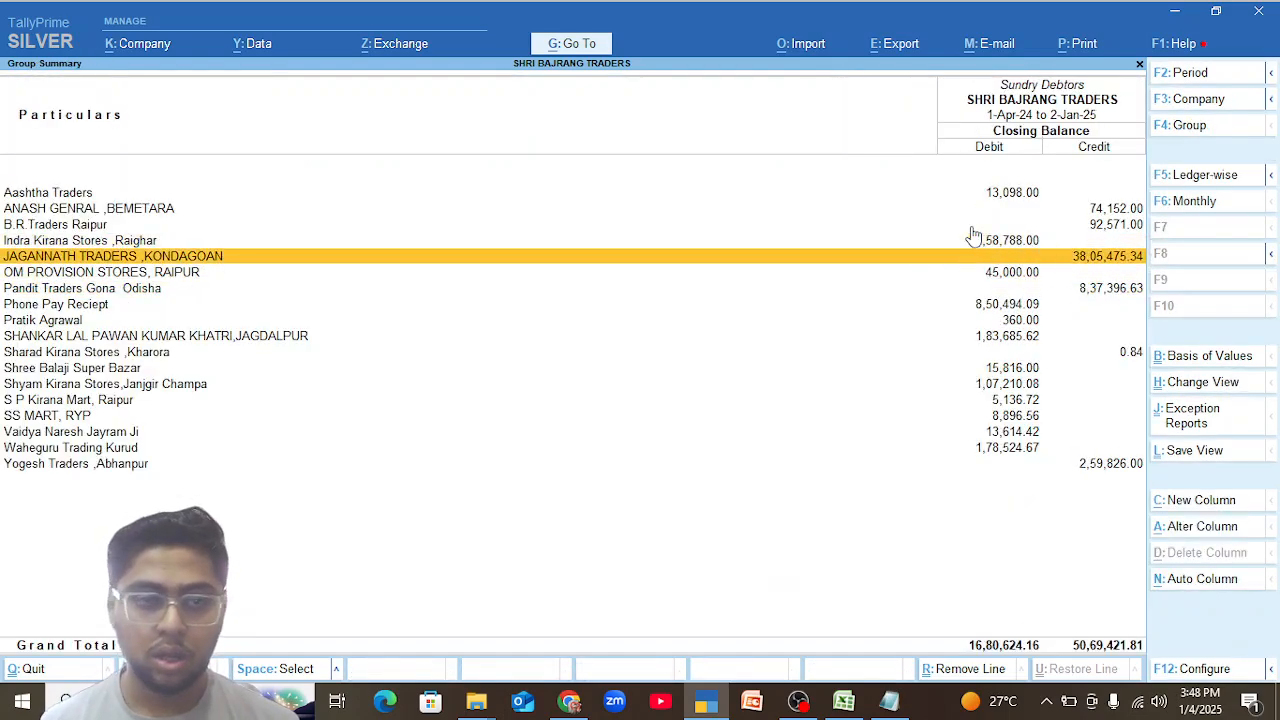
key(Return)
key(Up)
key(Return)
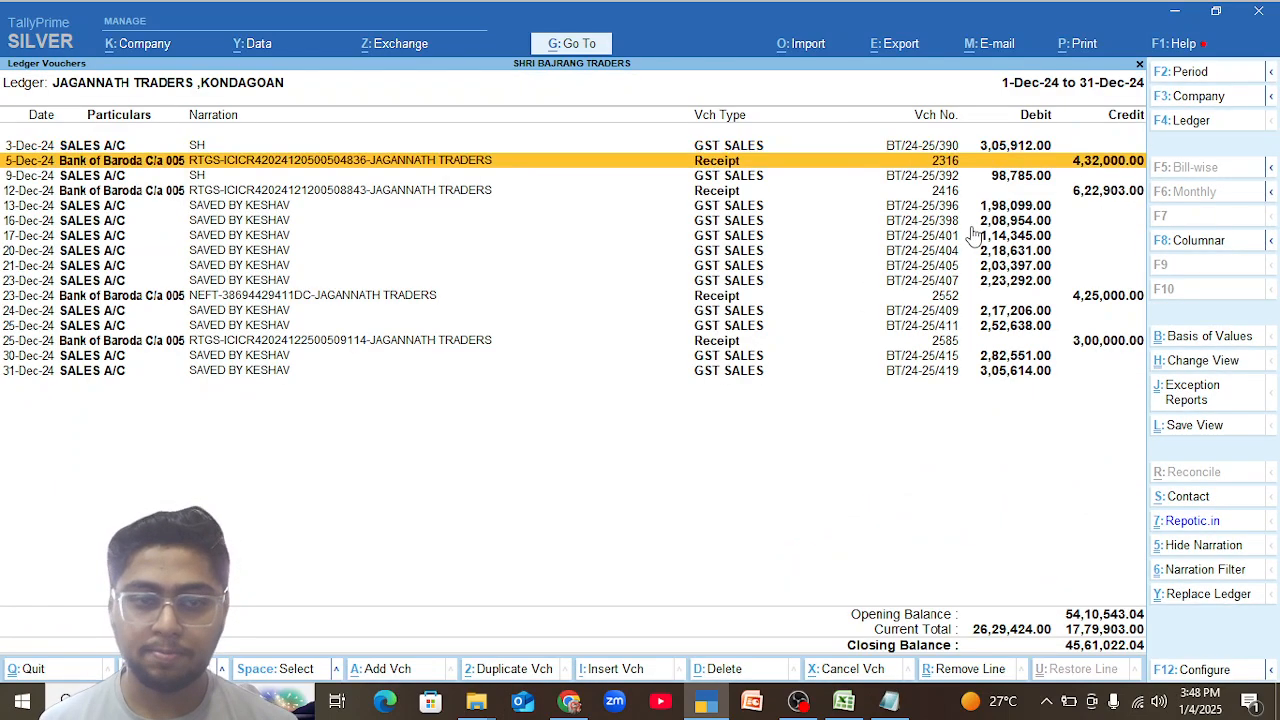
Examine the December sales and receipt entries listed for JAGANNATH TRADERS ,KONDAGOAN.
click(972, 233)
key(Down)
key(Down)
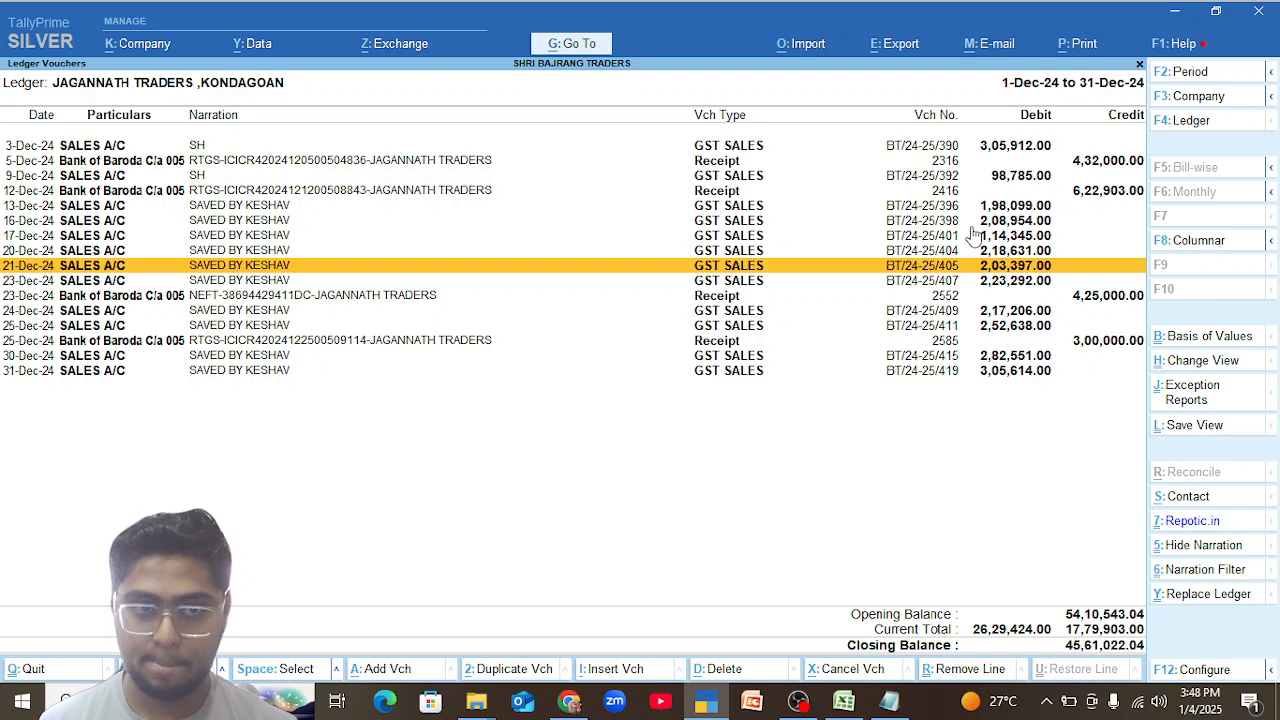
key(Up)
key(Up)
key(Up)
key(Up)
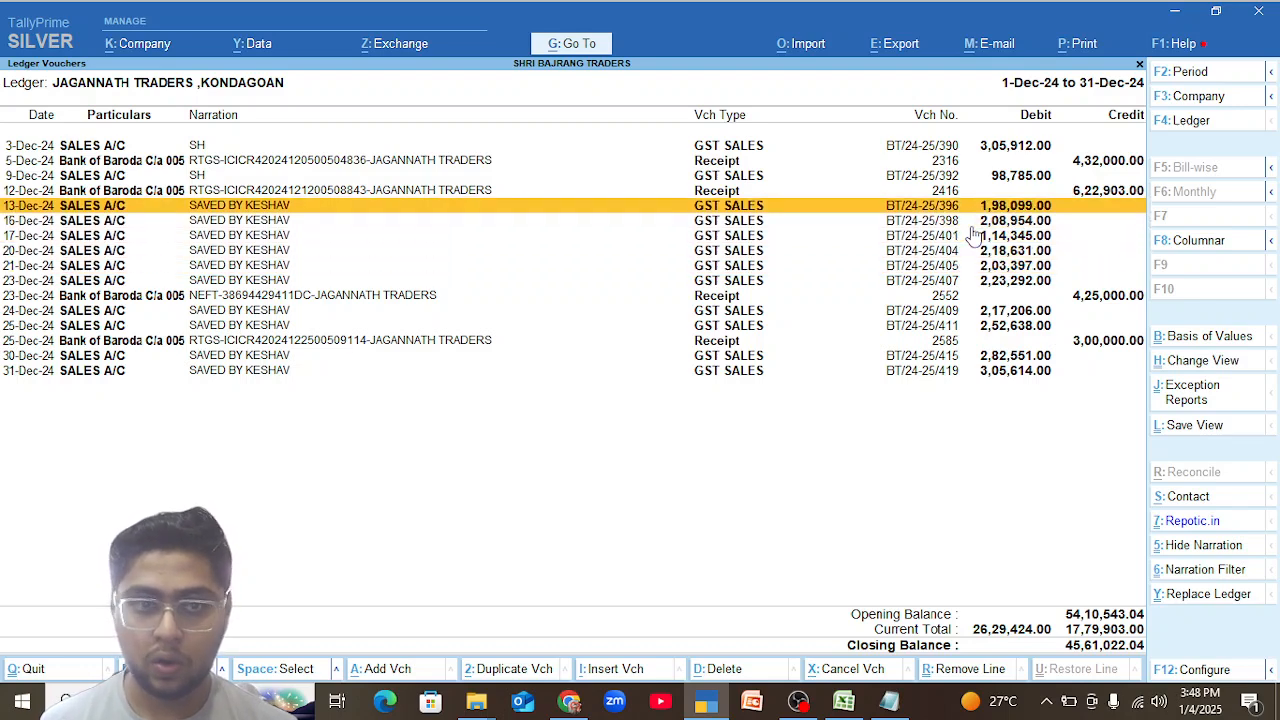
Go back to the December vouchers of Pandit Traders Gona Odisha and open GST sales voucher BT/24-25/397 for alteration.
key(Escape)
key(Escape)
key(Down)
key(Return)
key(Up)
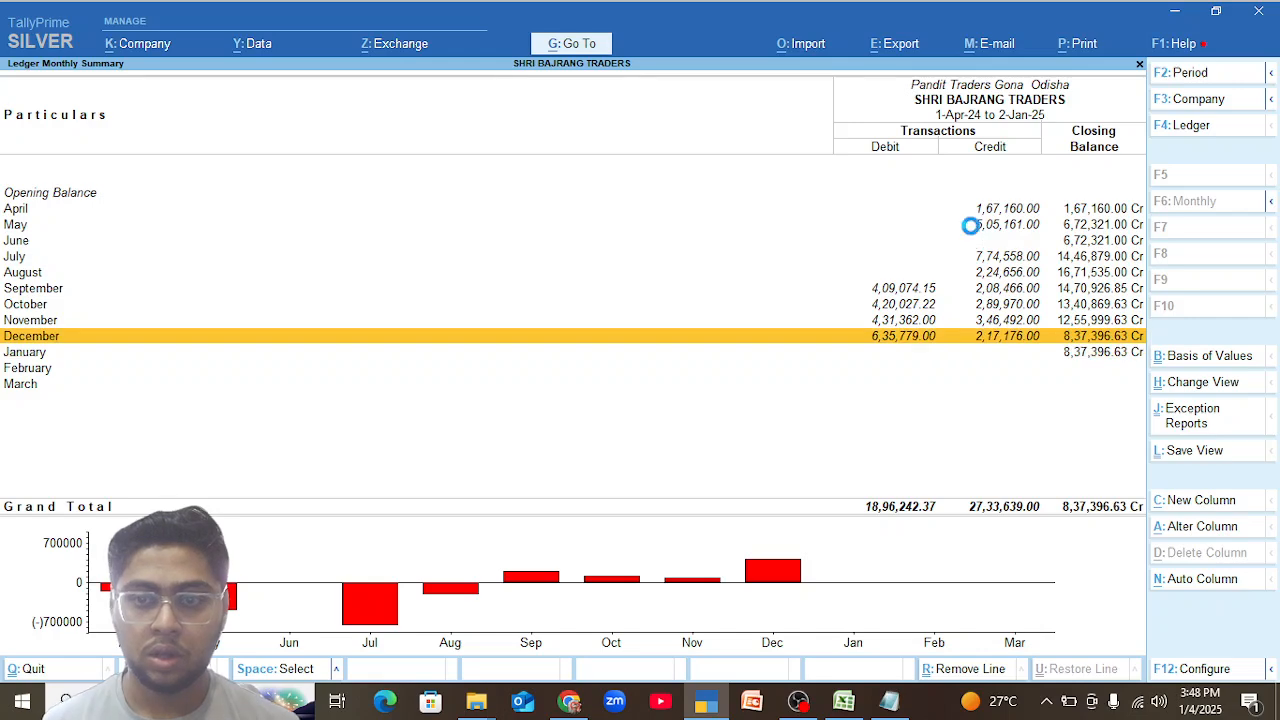
key(Return)
key(Down)
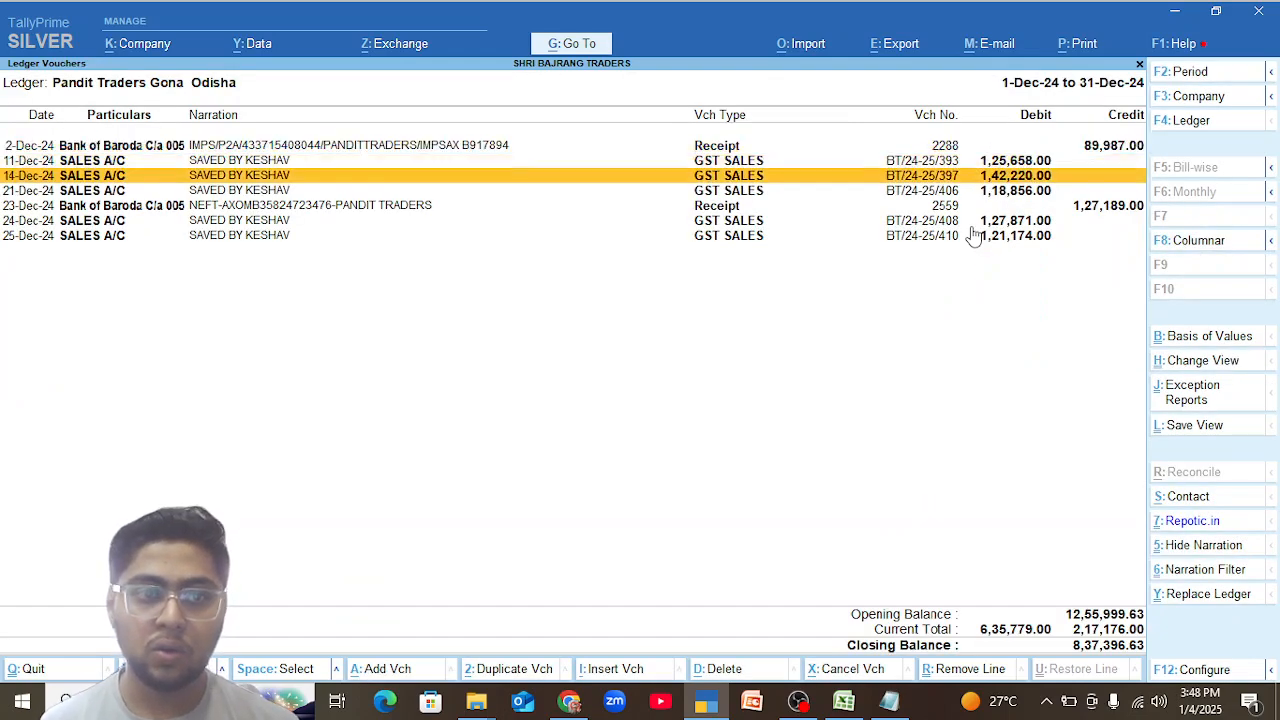
key(Return)
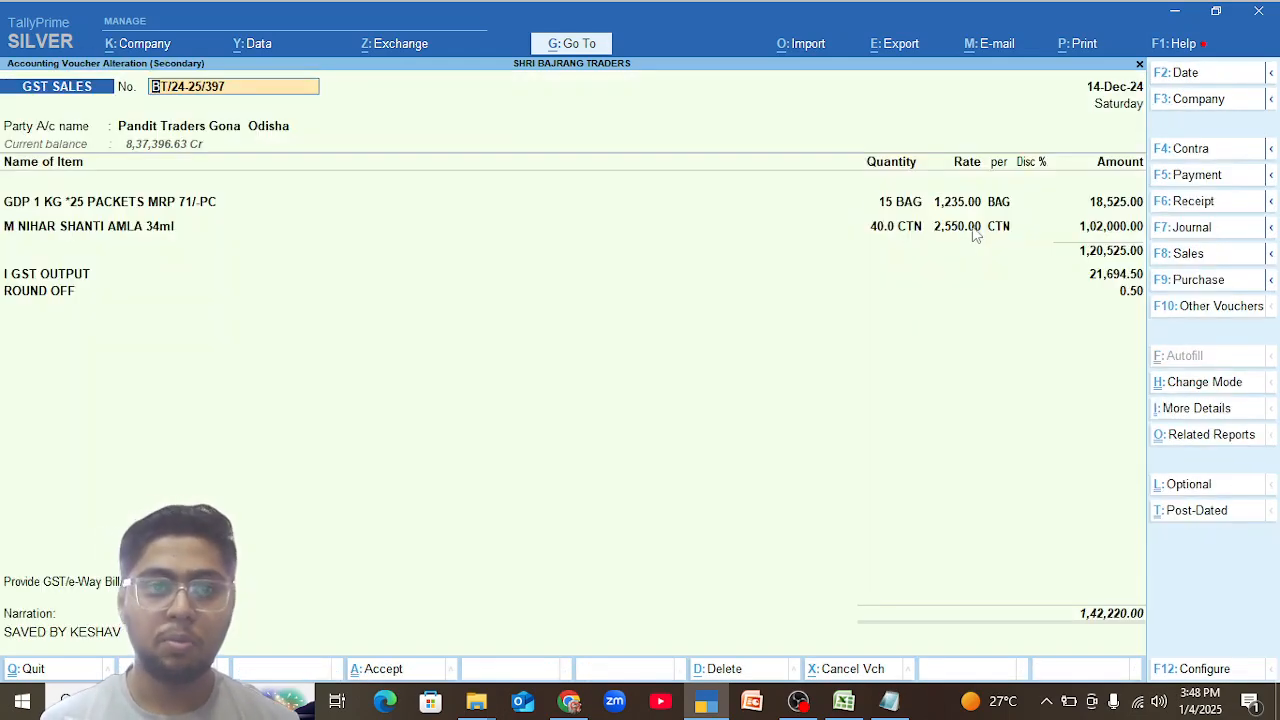
Change the voucher's party account to JAGANNATH TRADERS ,KONDAGOAN and update the party's address and tax registration details.
click(298, 133)
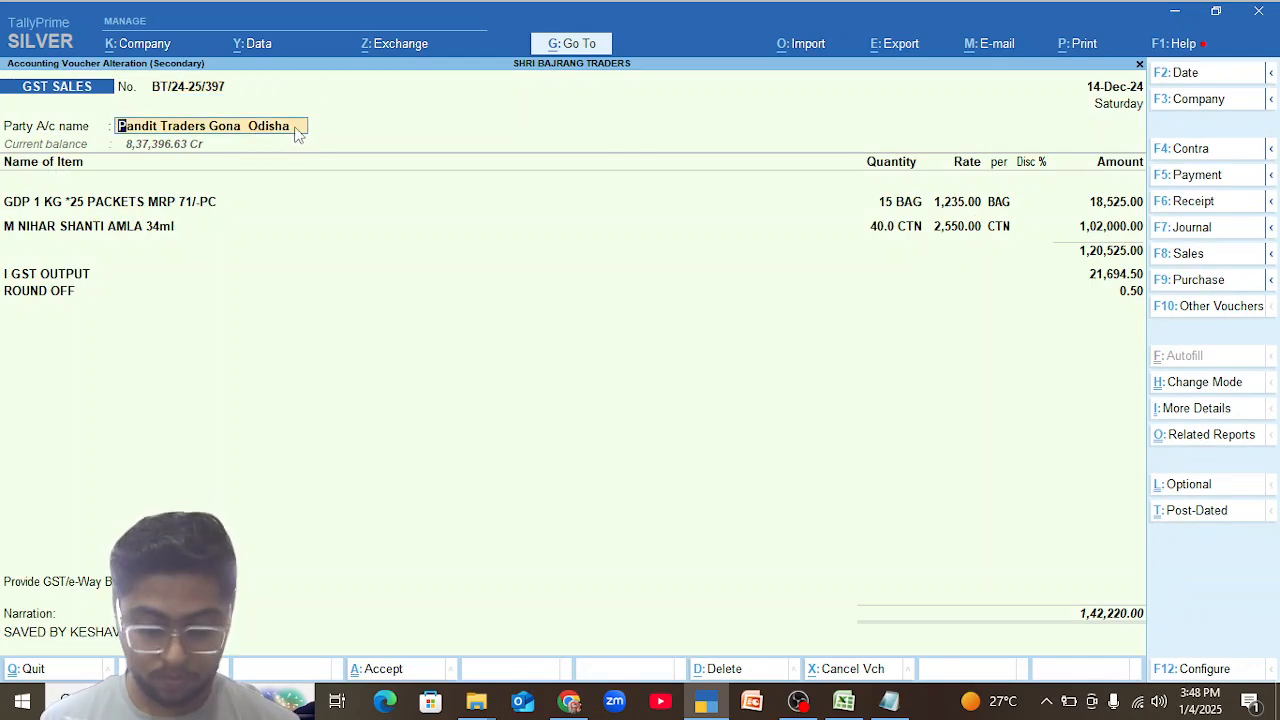
text(jaga)
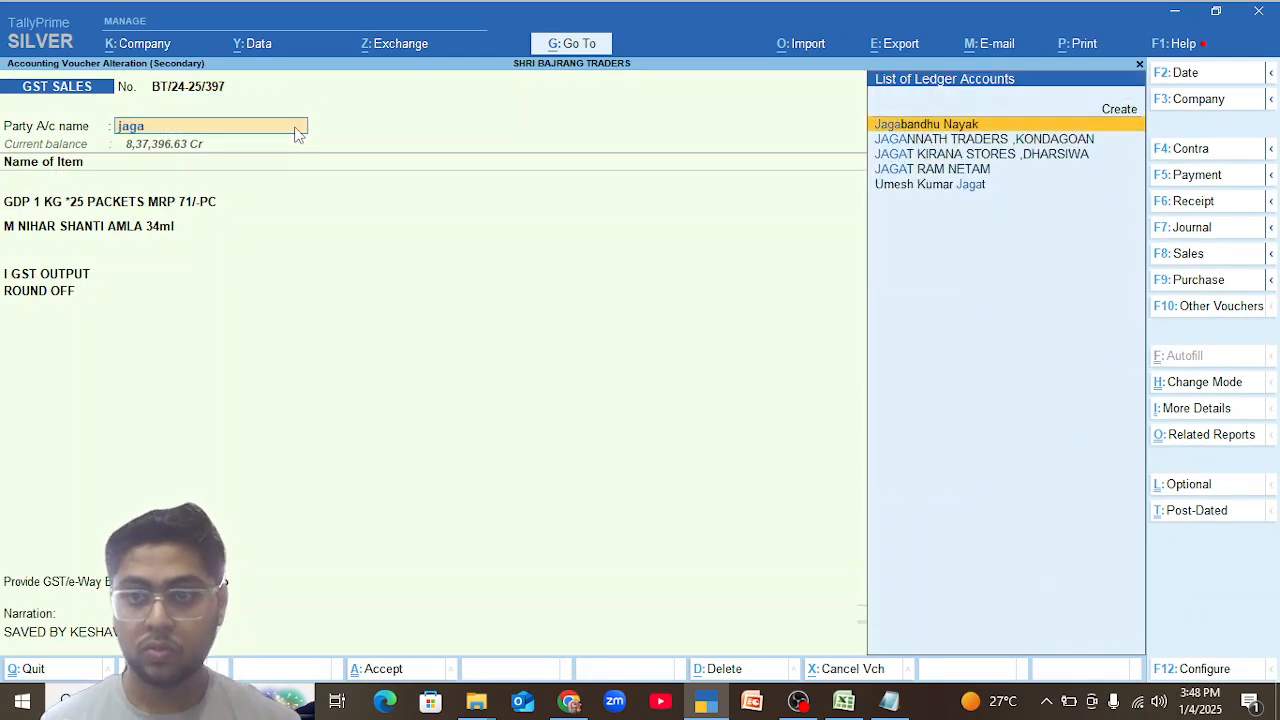
key(Down)
key(Return)
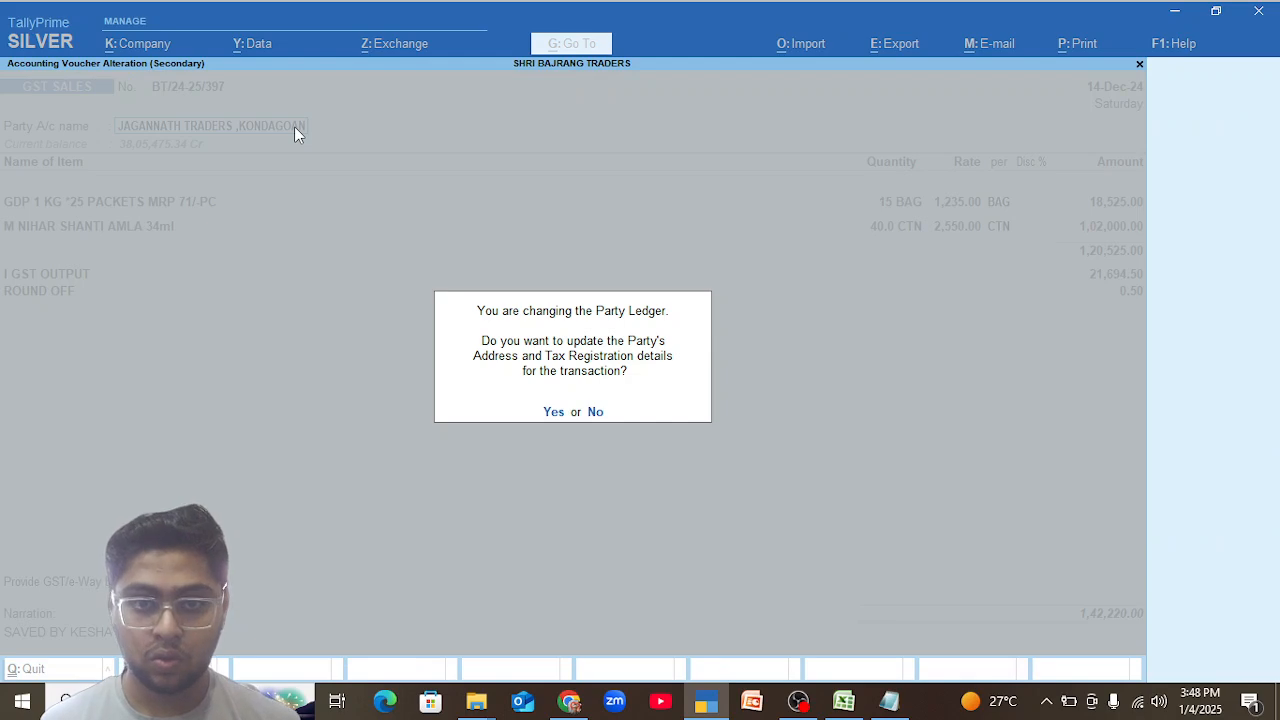
key(y)
key(ctrl+a)
key(ctrl)
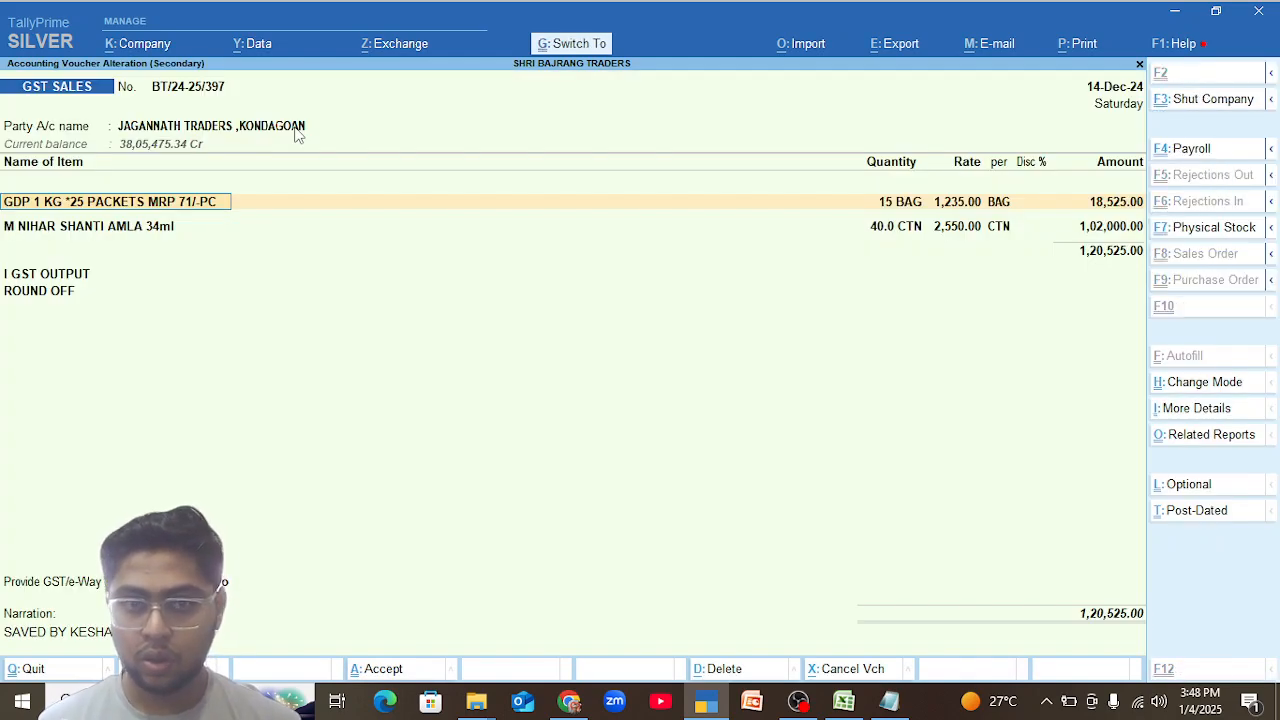
Keep both item lines as entered and replace the I GST OUTPUT ledger with CGST OUTPUT.
key(Return)
key(Return)
key(Return)
key(Return)
key(Return)
key(Return)
key(Return)
key(Return)
key(Return)
key(Return)
key(Return)
key(Return)
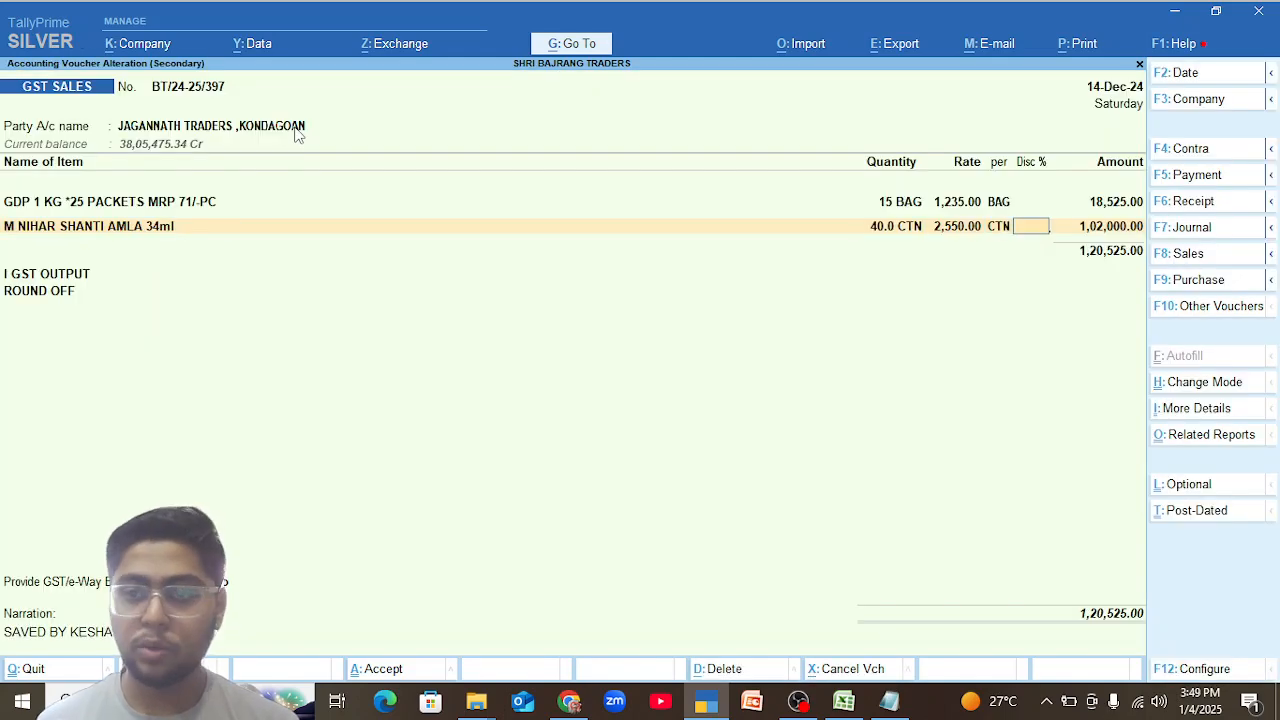
key(Return)
key(Return)
key(Return)
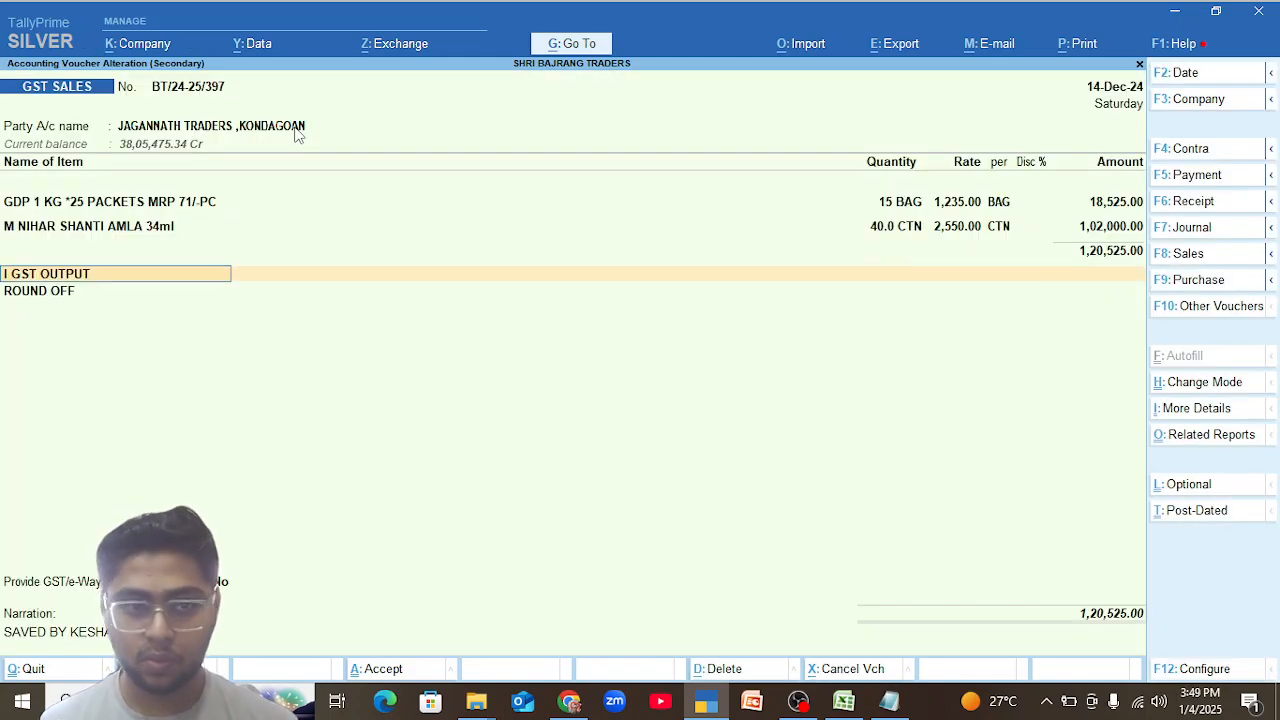
text(Cgs)
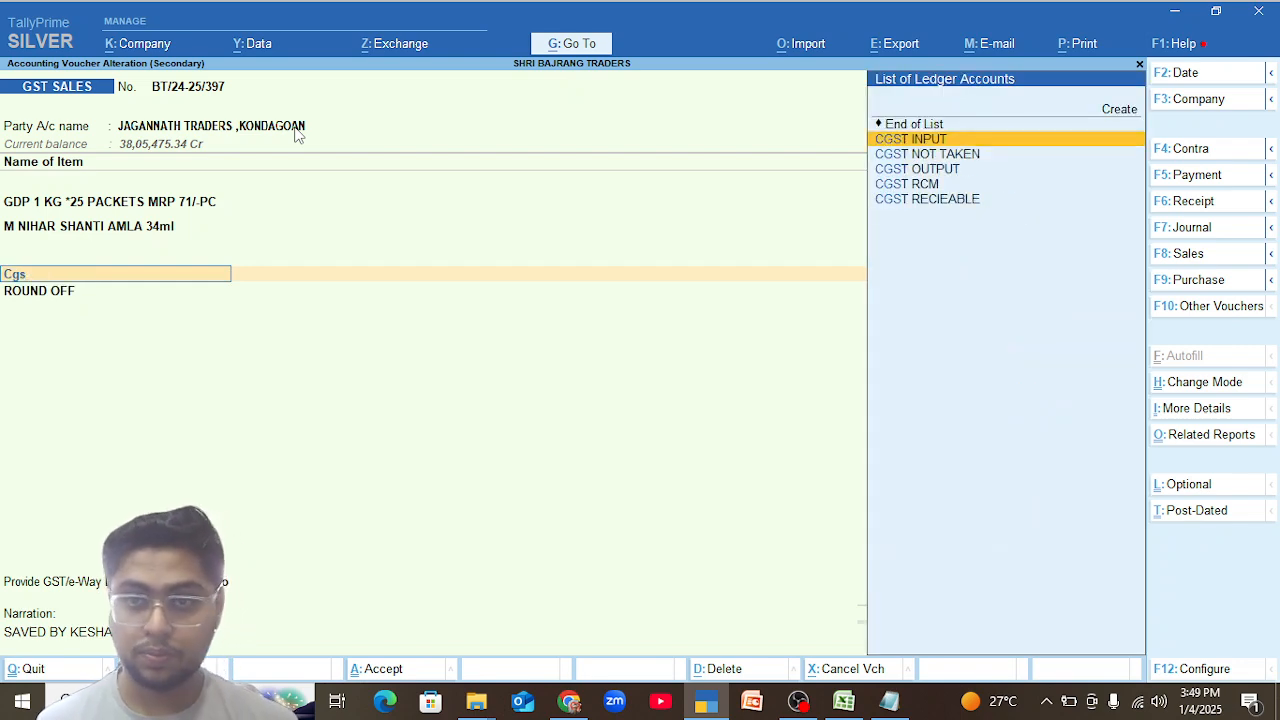
key(Down)
key(Down)
key(Return)
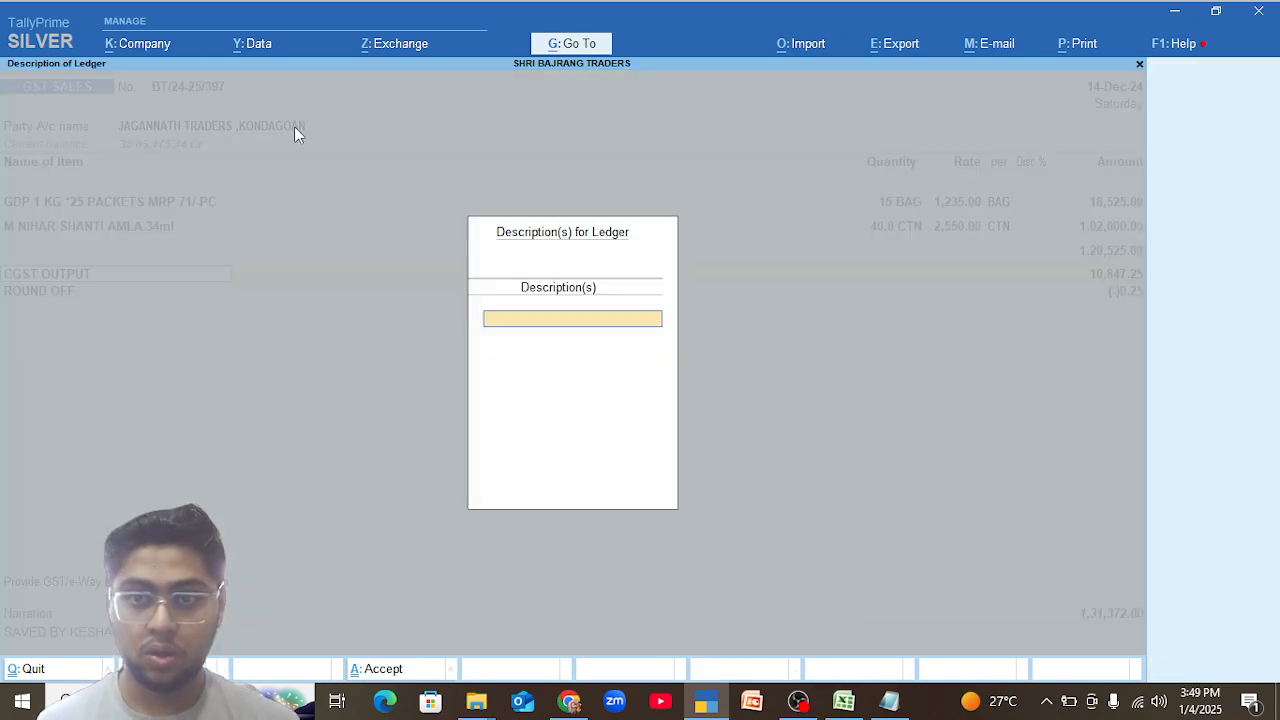
key(Return)
key(Return)
Enter SGST OUTPUT below CGST OUTPUT and place ROUND OFF on the line after it.
text(Sgst)
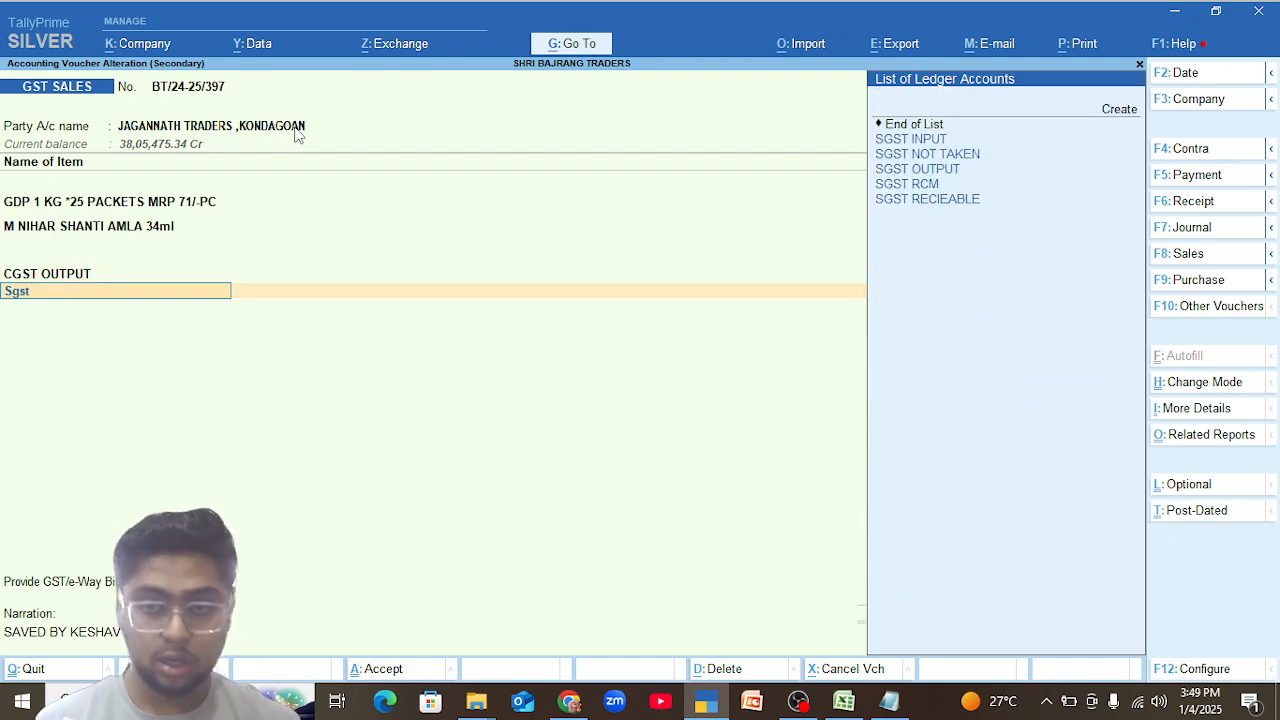
key(Down)
key(Down)
key(Return)
key(Return)
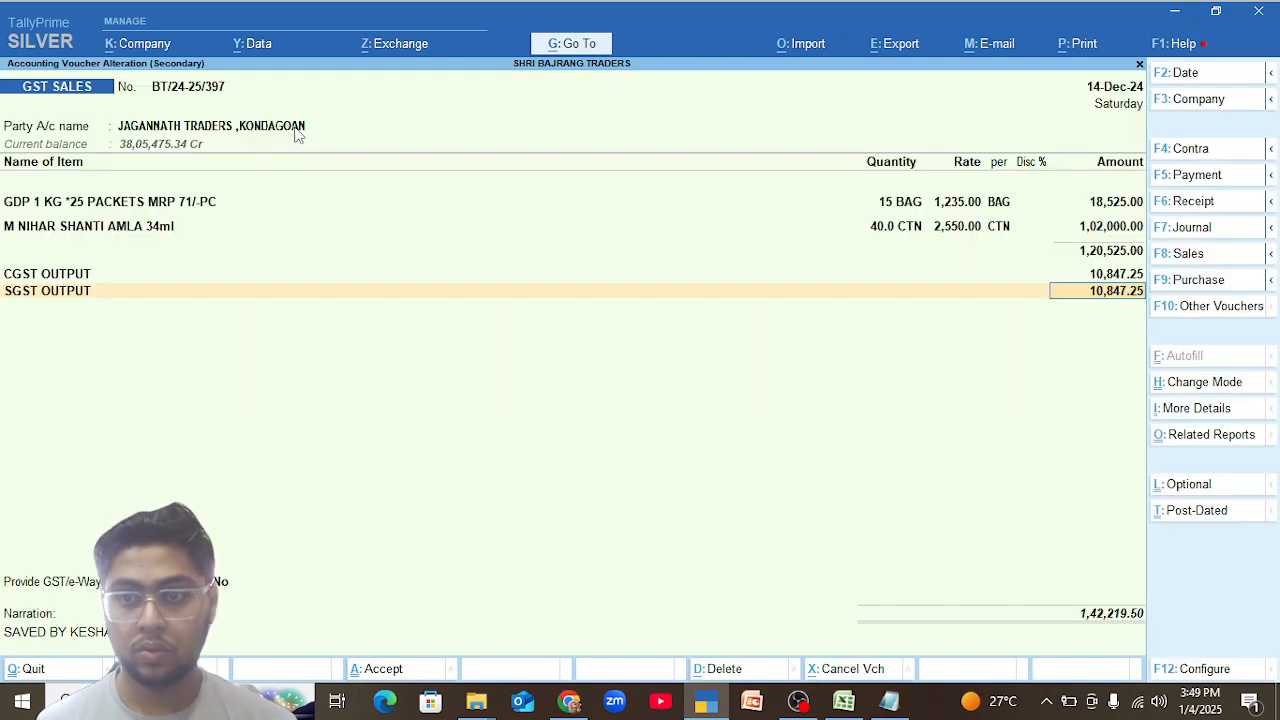
key(Return)
key(Return)
key(Return)
Save the altered voucher BT/24-25/397 and decline sending its details for e-Invoice and e-Way Bill generation.
key(Return)
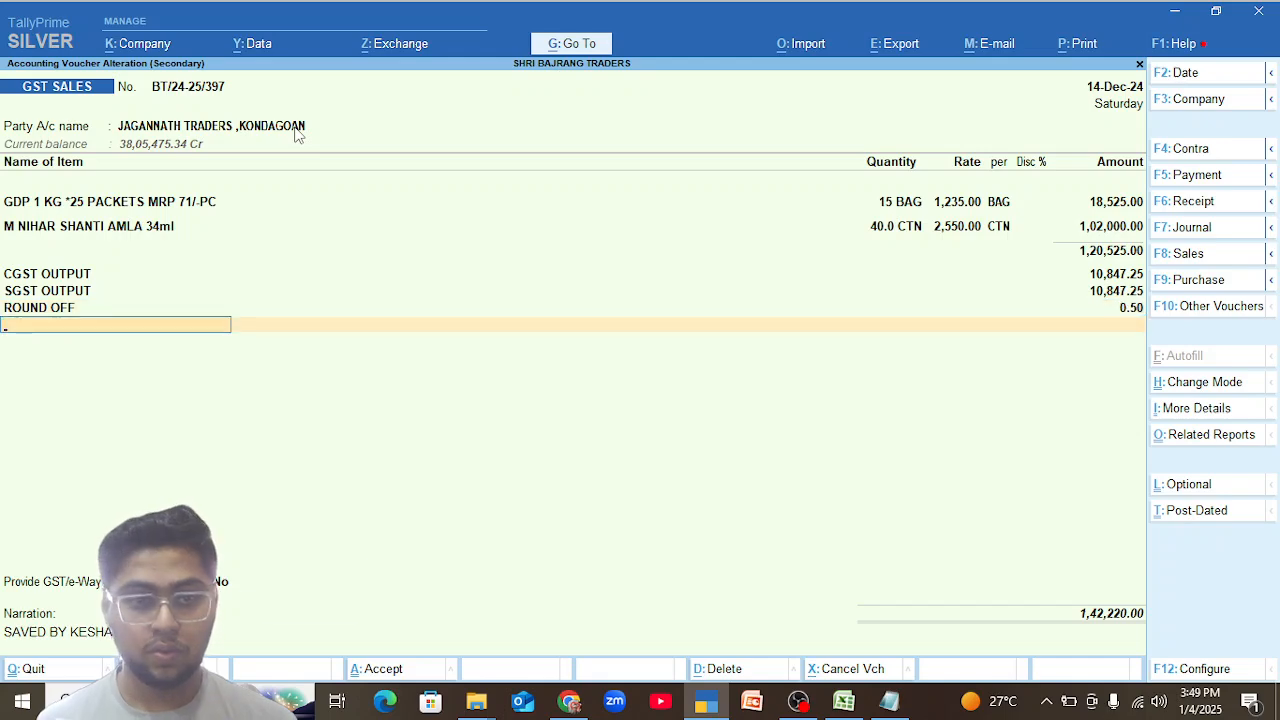
key(Return)
key(Return)
key(Return)
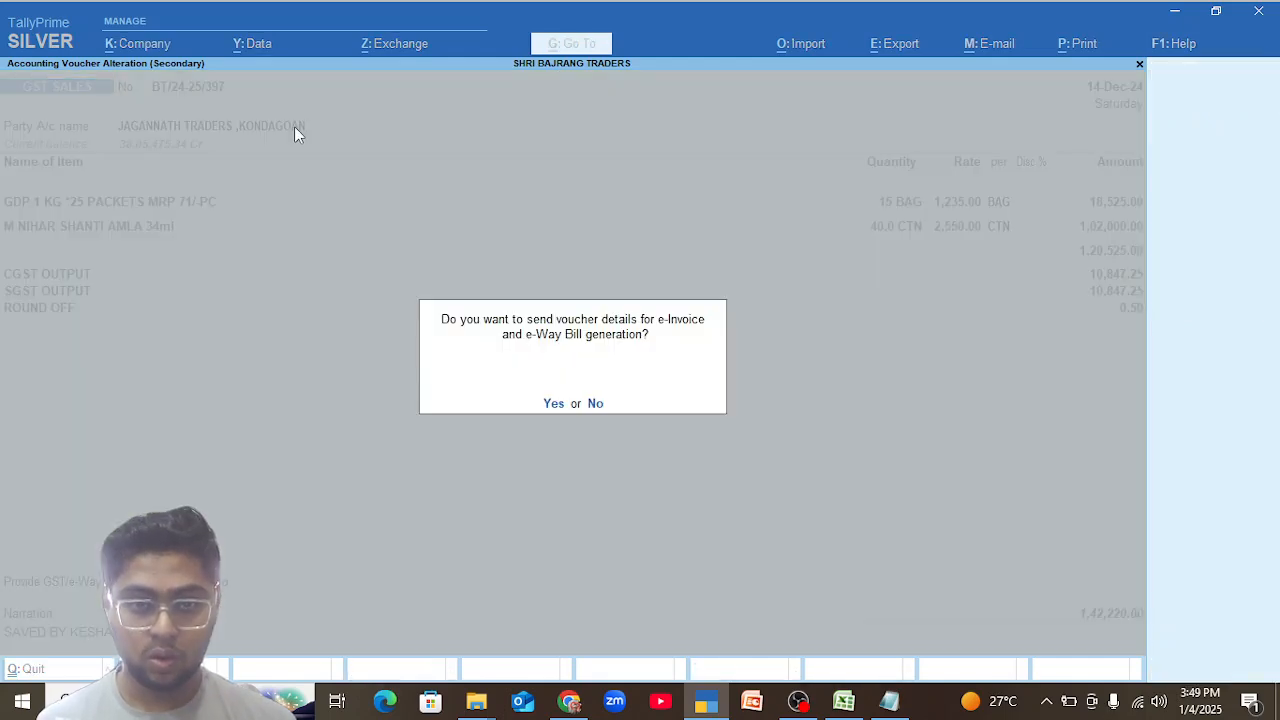
key(n)
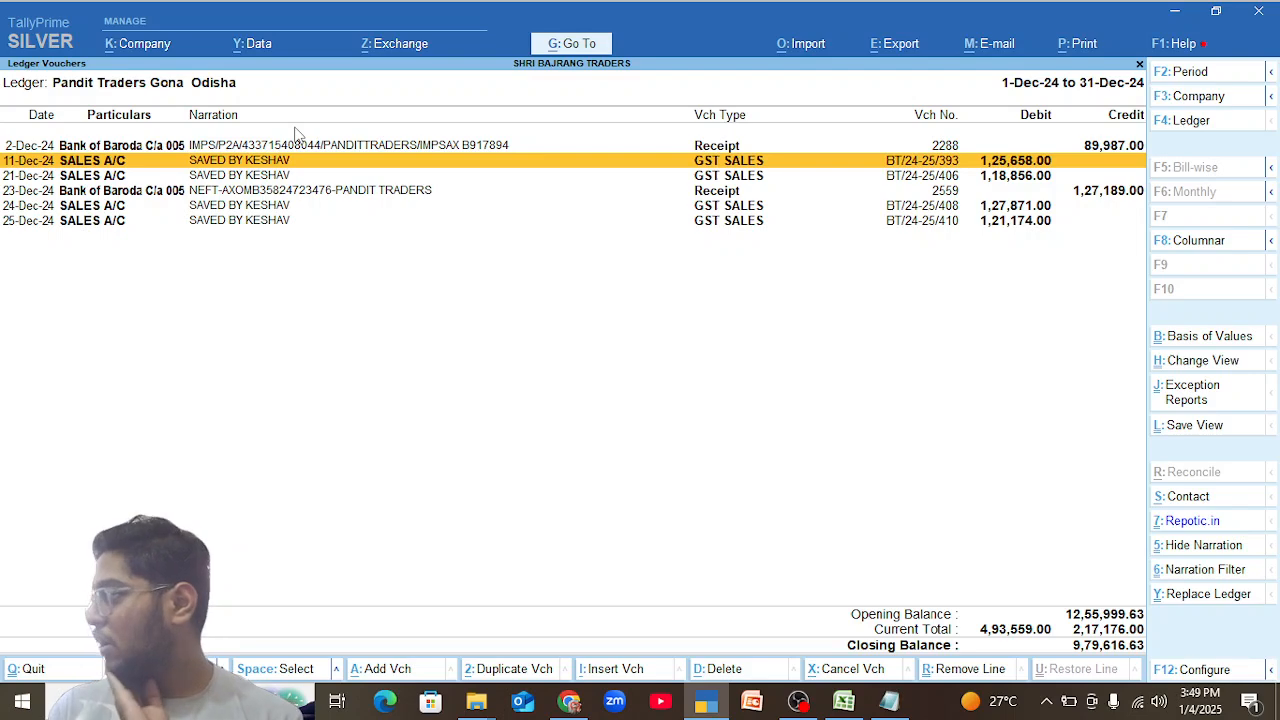
Return to the Sundry Debtors group and check the December vouchers of JAGANNATH TRADERS ,KONDAGOAN.
key(Escape)
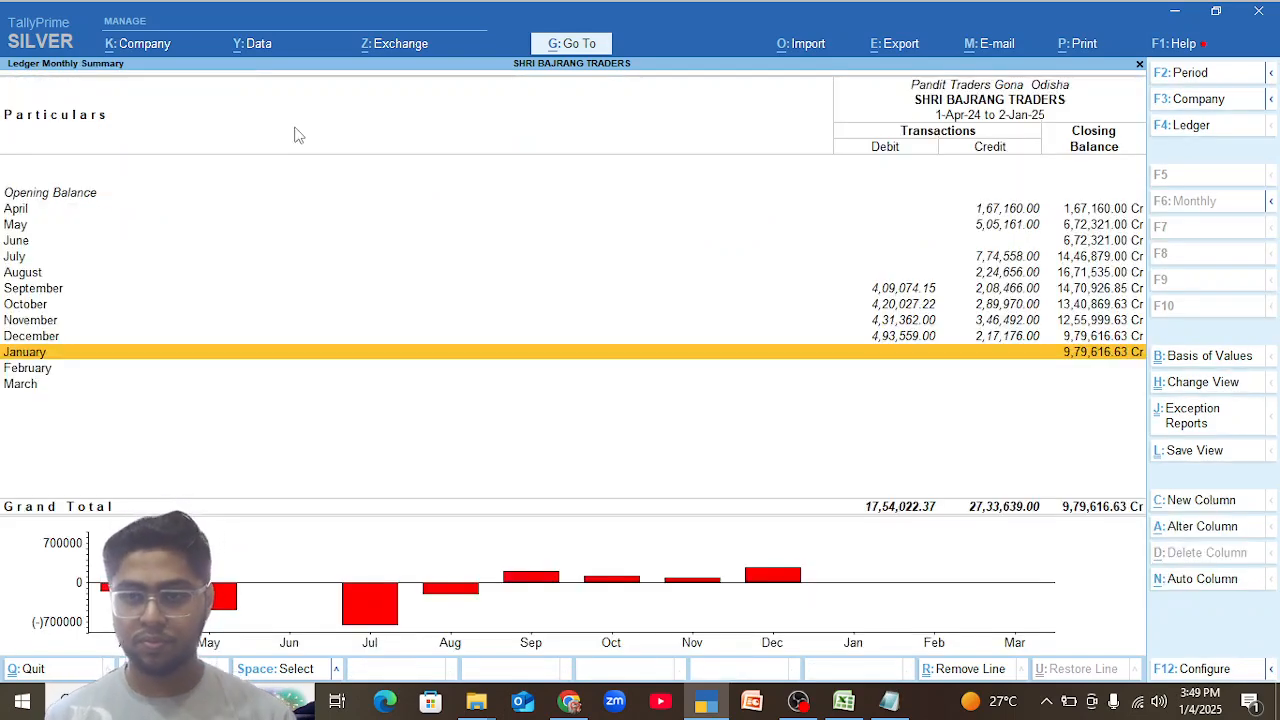
key(Escape)
key(Up)
key(Up)
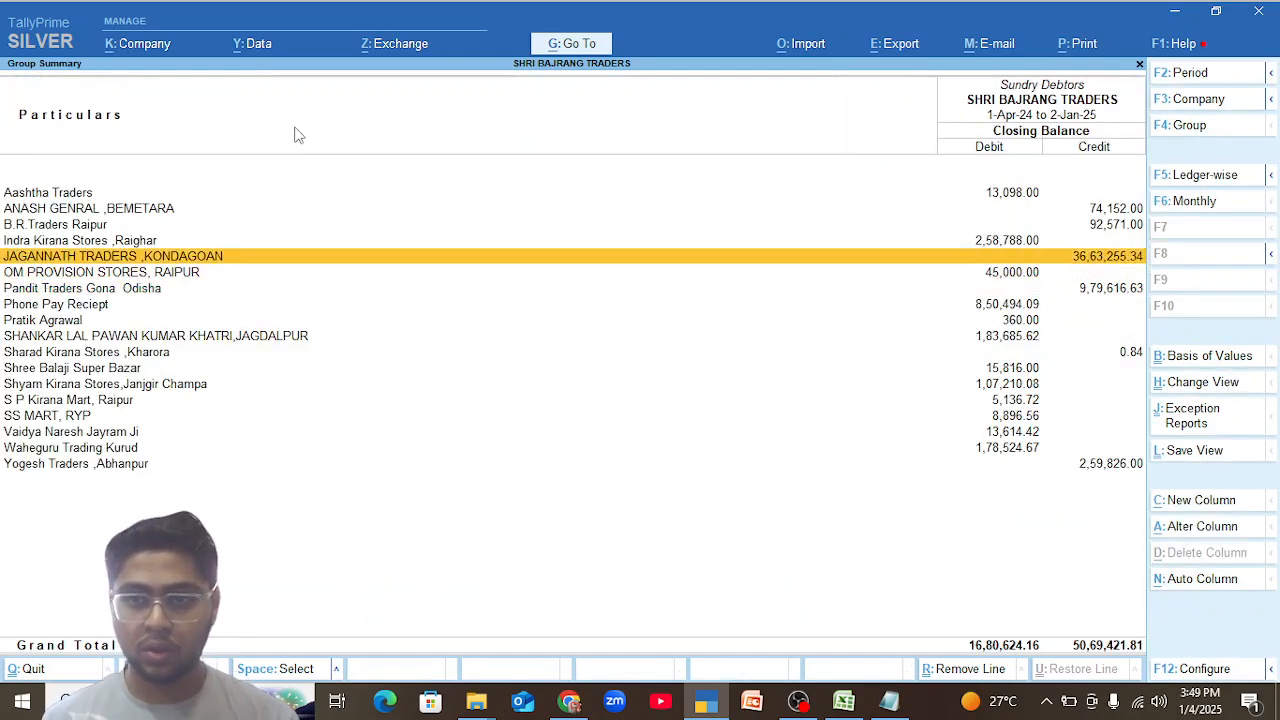
key(Return)
key(Up)
key(Return)
key(Escape)
key(Escape)
Open GST sales voucher BT/24-25/400 of 17-Dec-24 from the December vouchers of B.R.Traders Raipur.
key(Up)
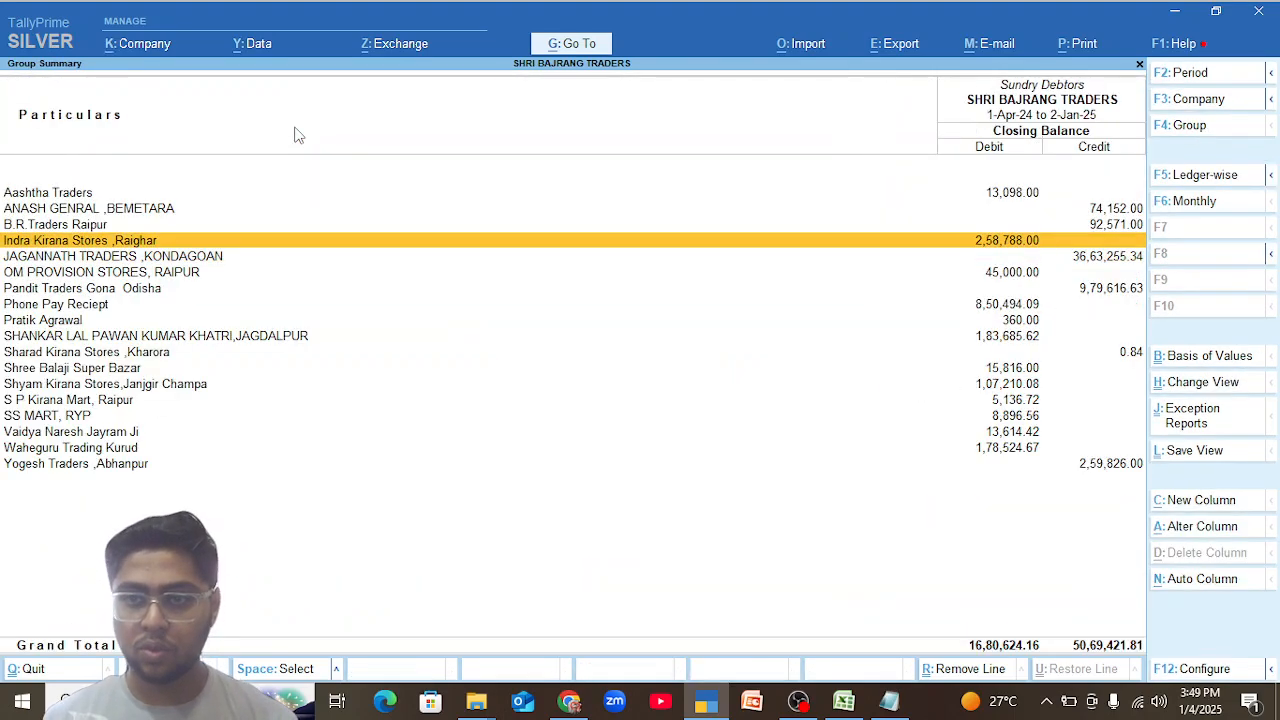
key(Up)
key(Return)
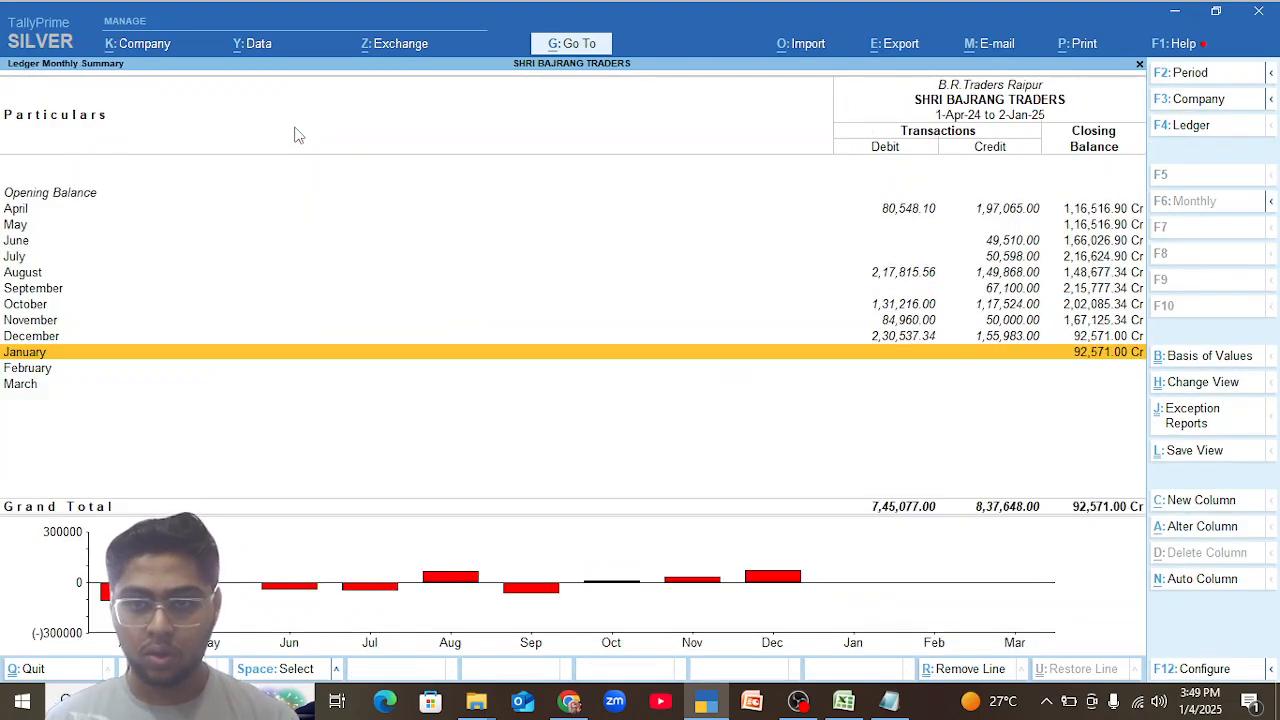
key(Up)
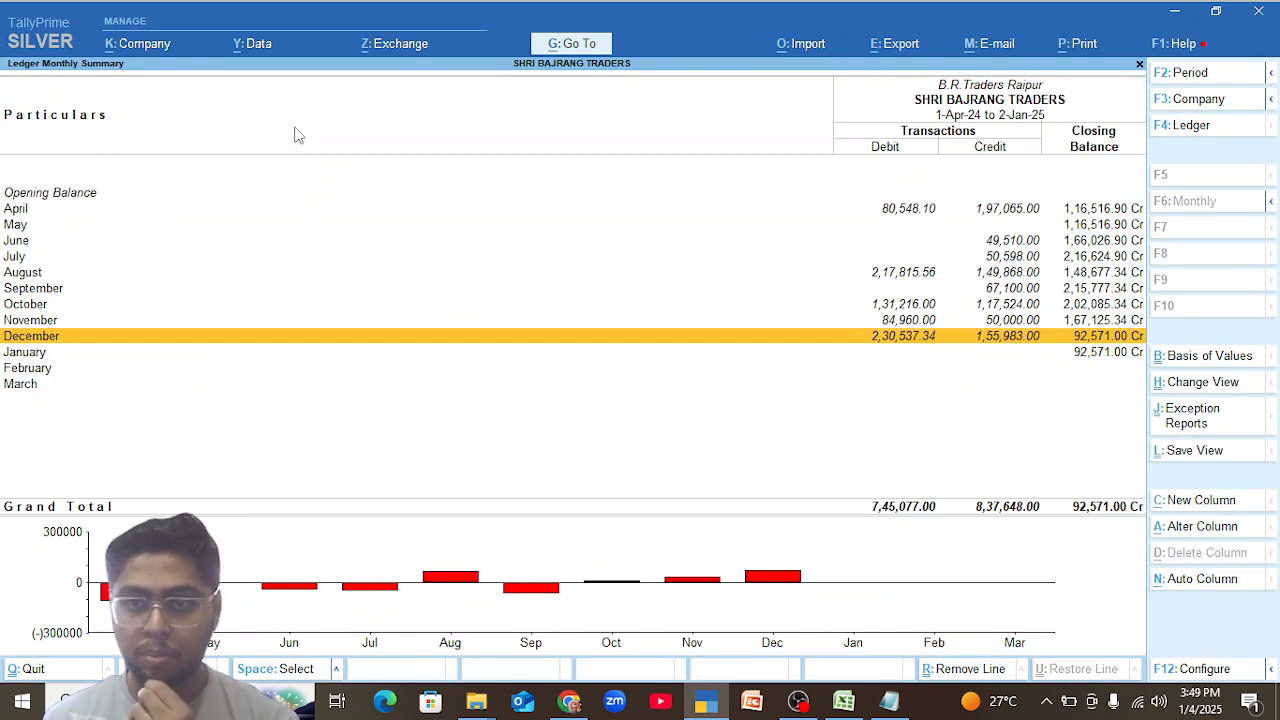
key(Return)
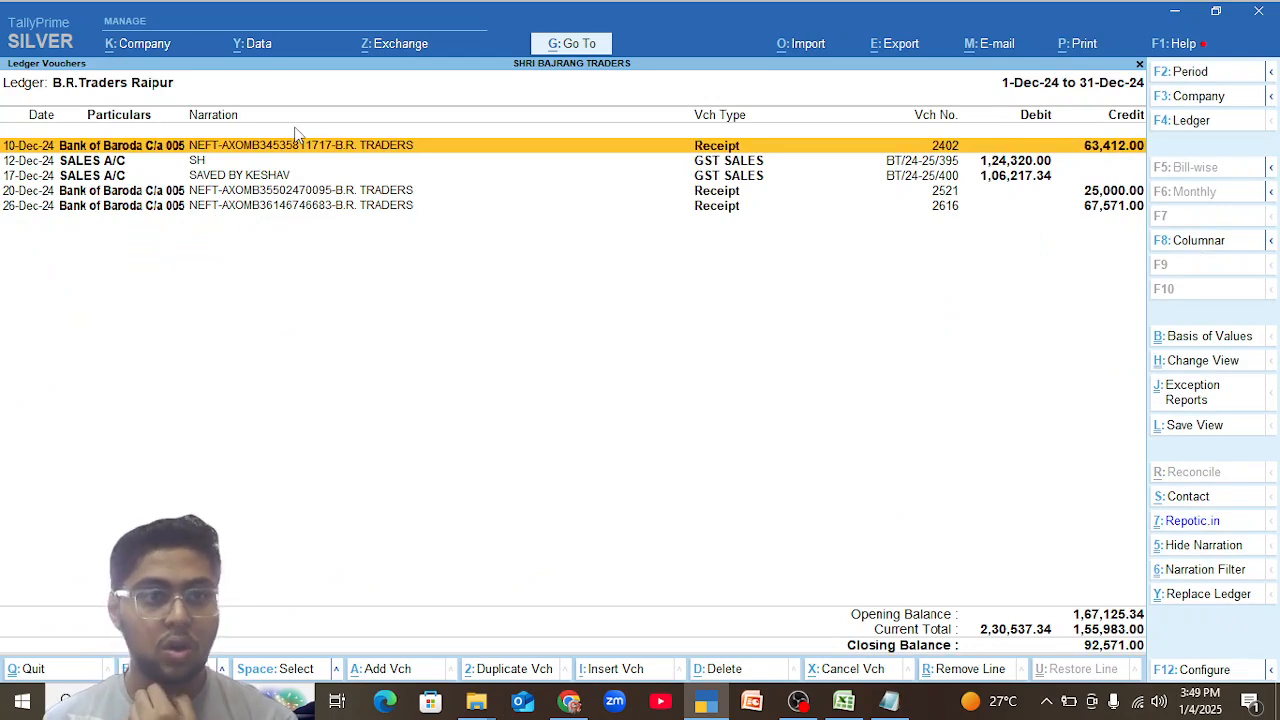
key(Down)
key(Down)
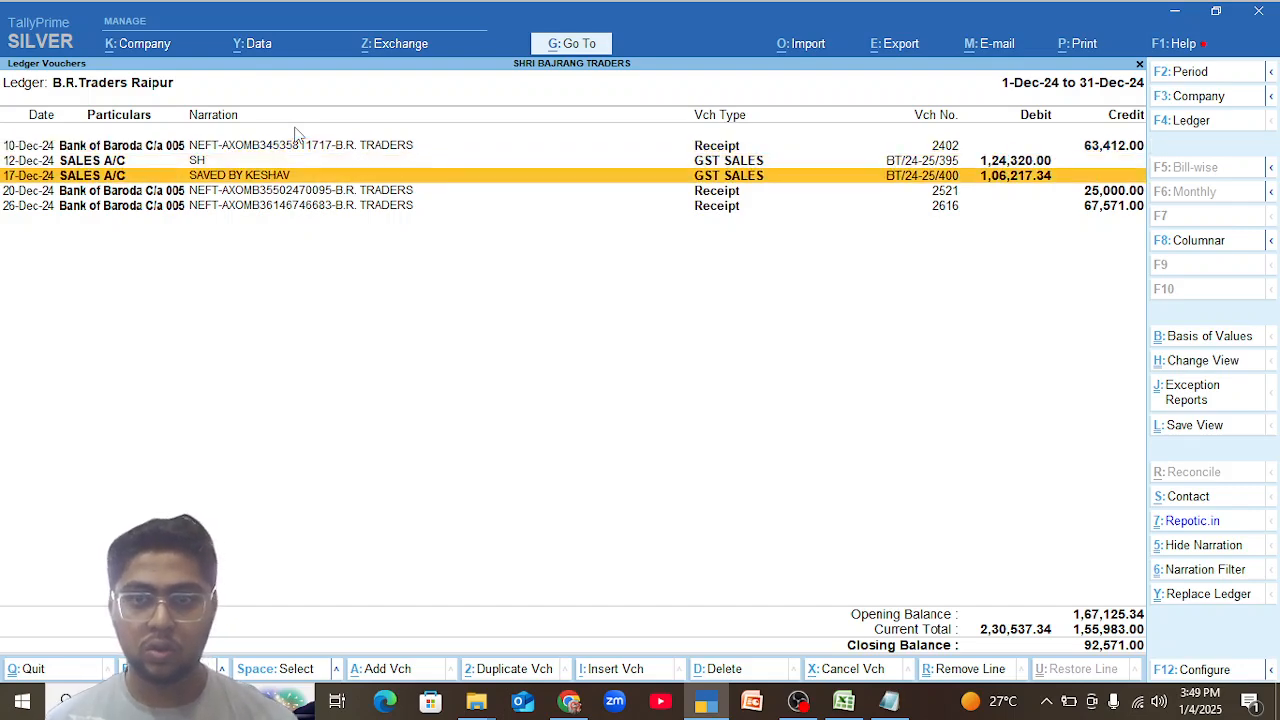
key(Return)
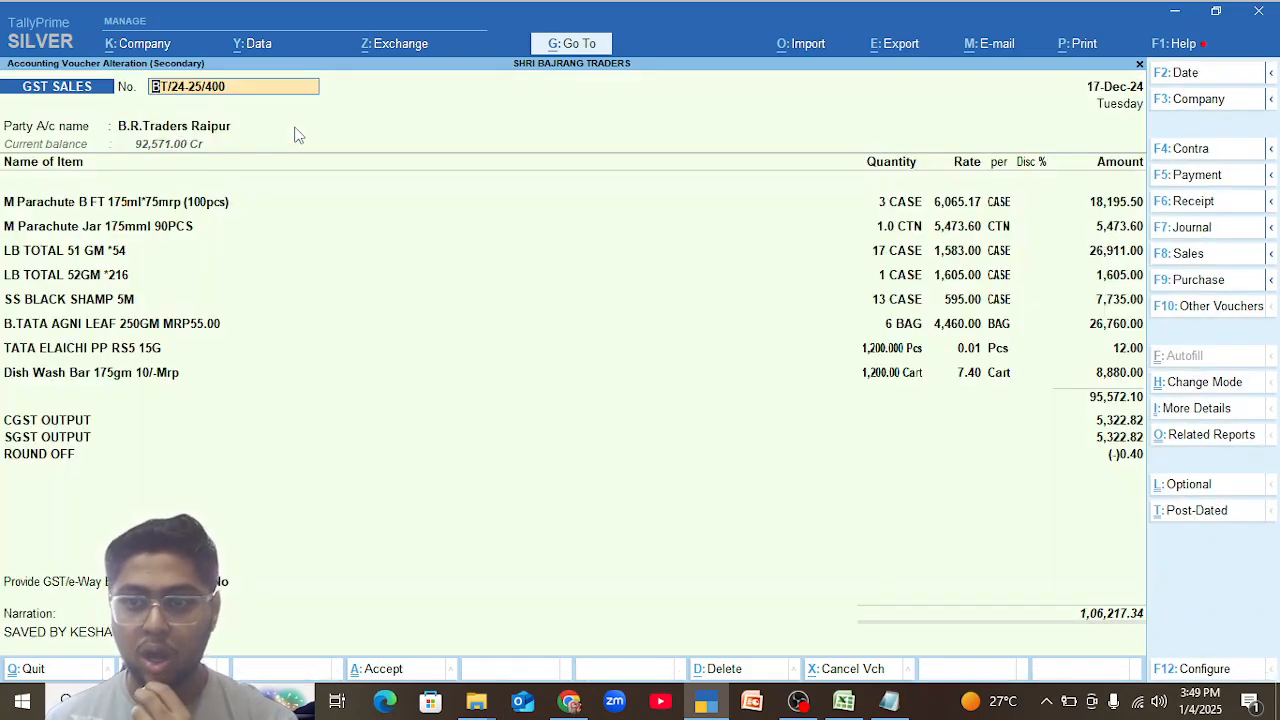
Leave voucher BT/24-25/400 and open GST sales voucher BT/24-25/395 of 12-Dec-24 for B.R.Traders Raipur.
key(Escape)
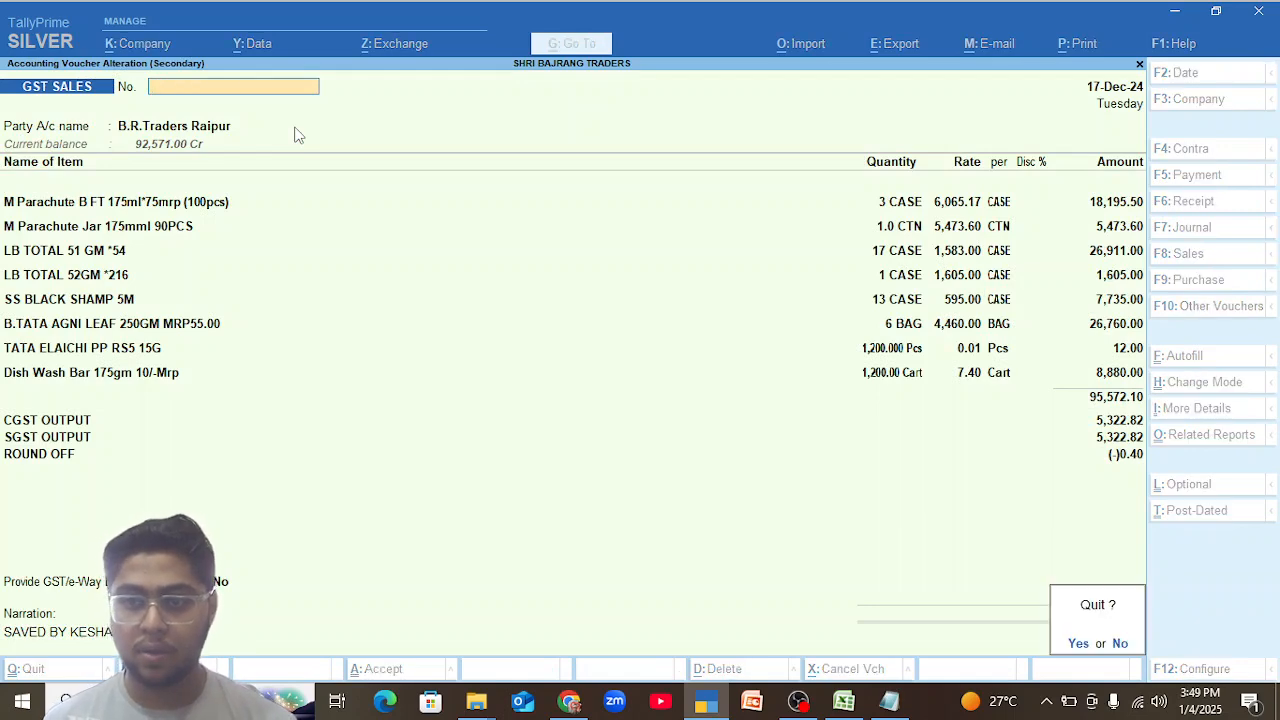
key(y)
key(Up)
key(Return)
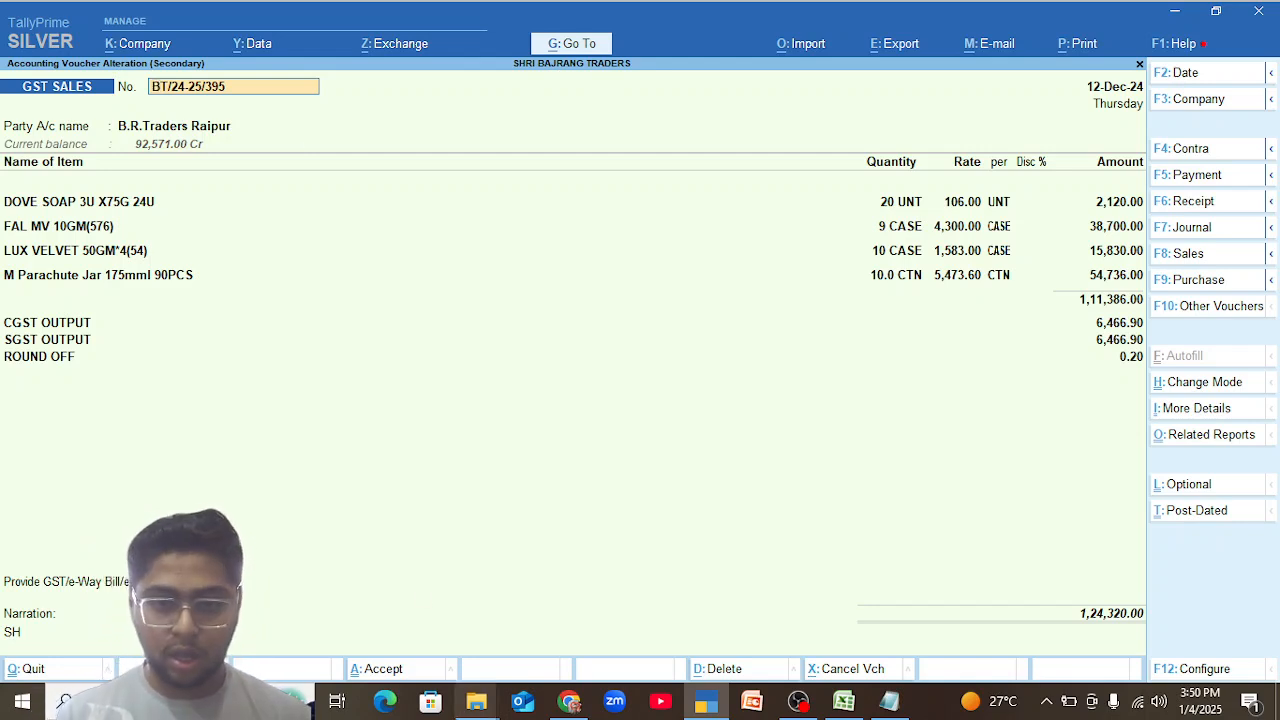
In File Explorer, copy the folder SHRI BAJRANG TRADERS 03.01.25 4 pm and paste it onto the desktop TallyPrime shortcut to start another session.
click(476, 700)
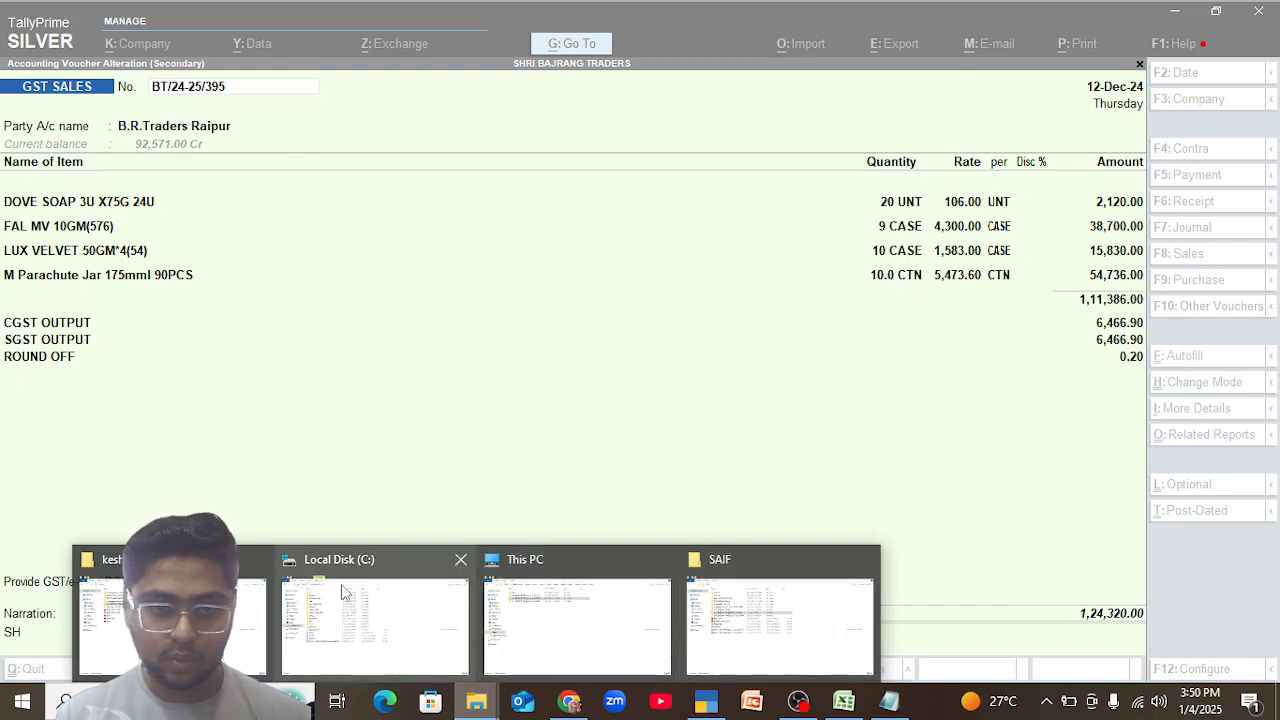
click(170, 620)
right_click(226, 194)
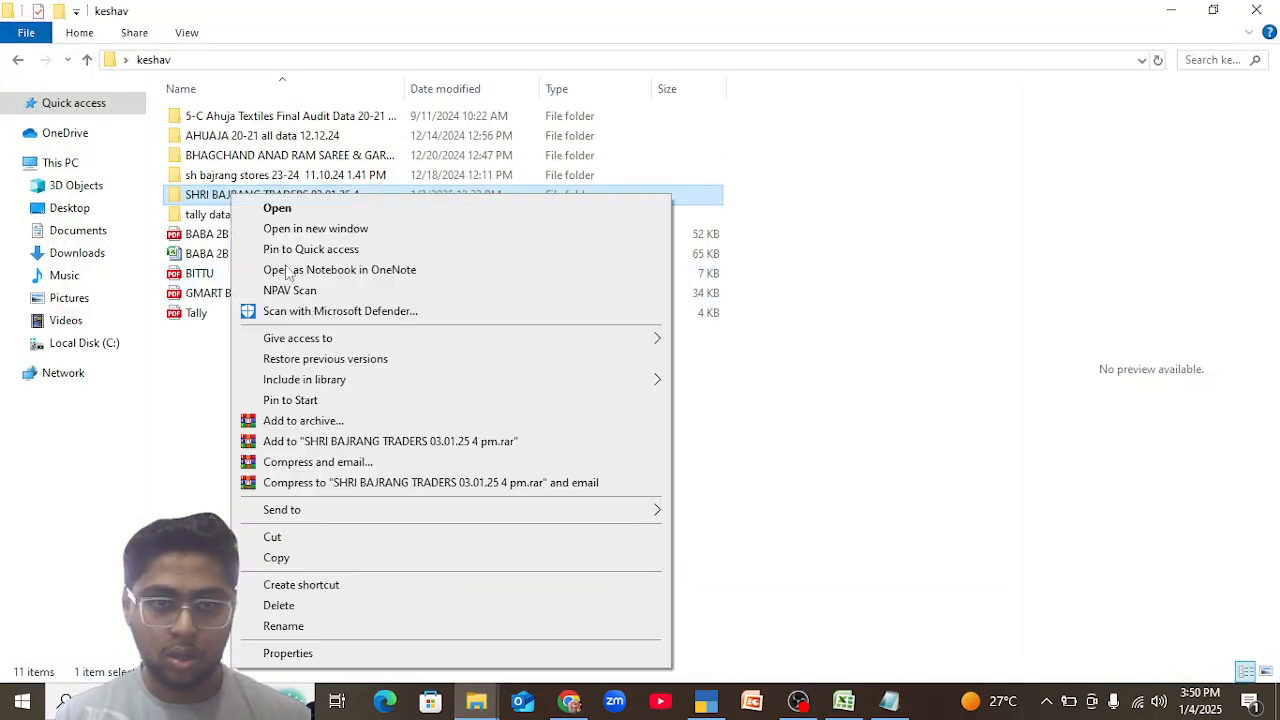
click(310, 567)
key(super+d)
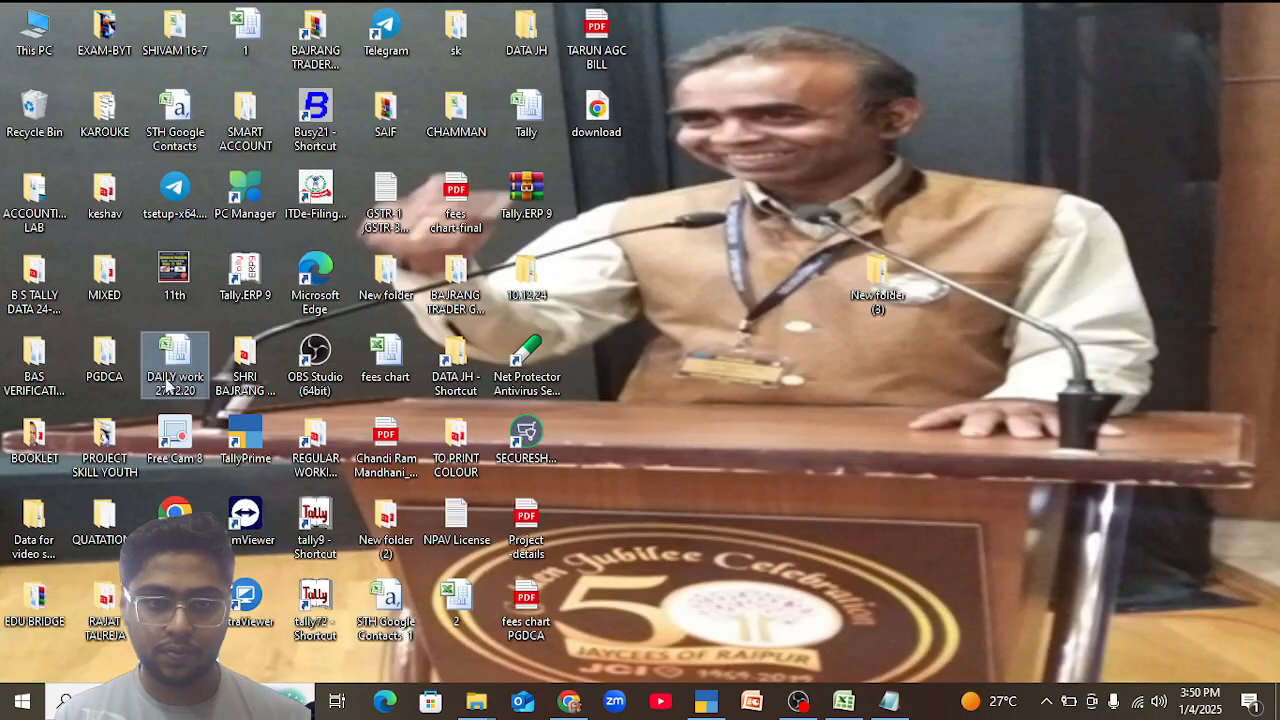
right_click(230, 455)
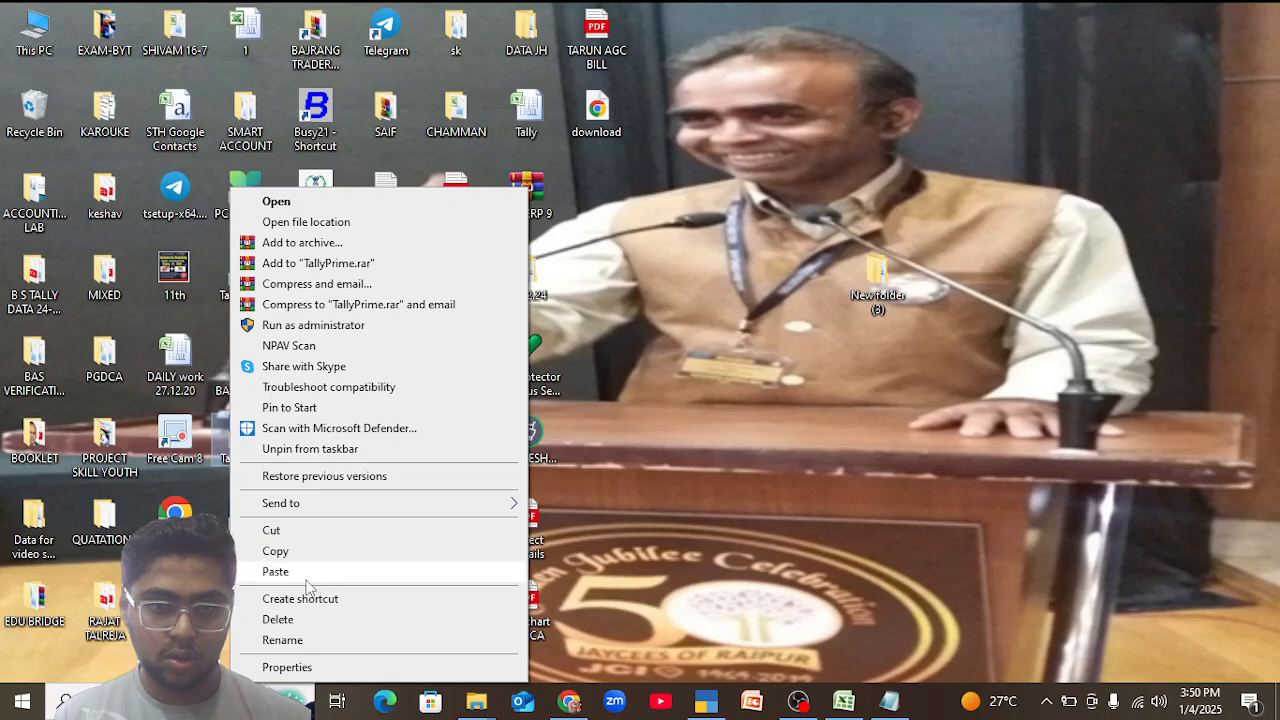
click(316, 580)
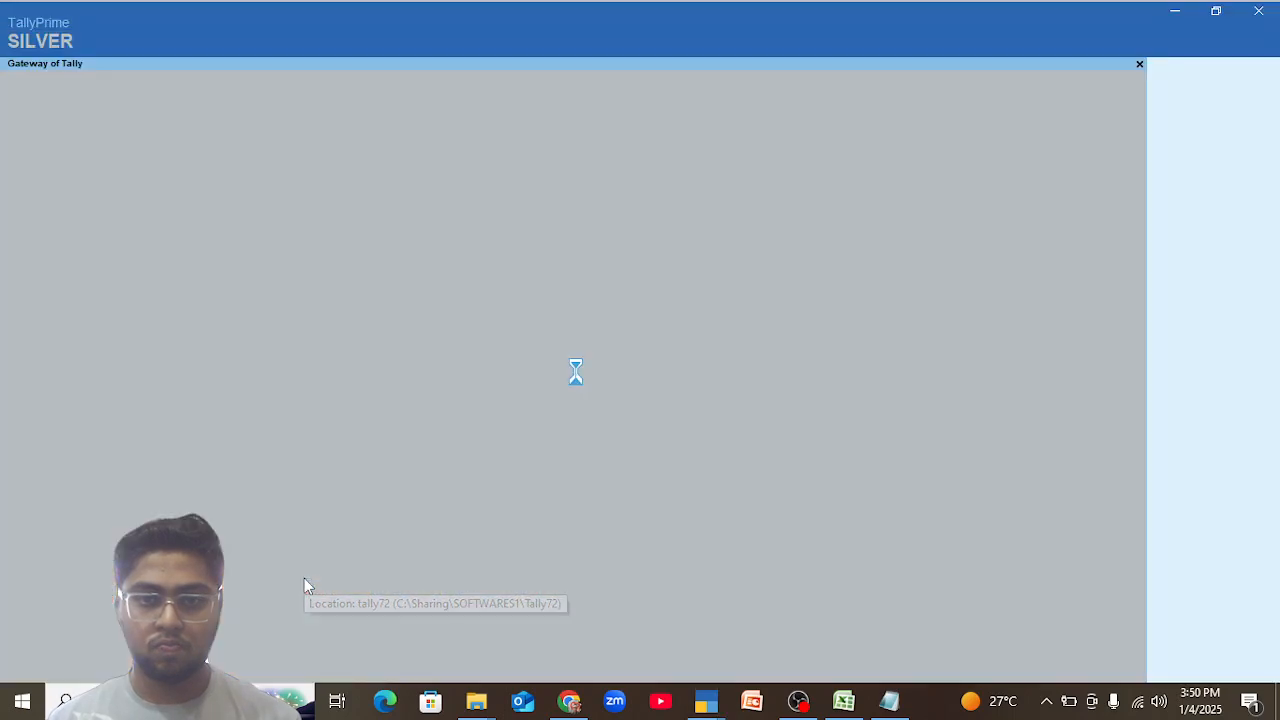
Select the company SHRI BAJRANG TRADERS and log in with the username and account password.
key(Return)
key(Return)
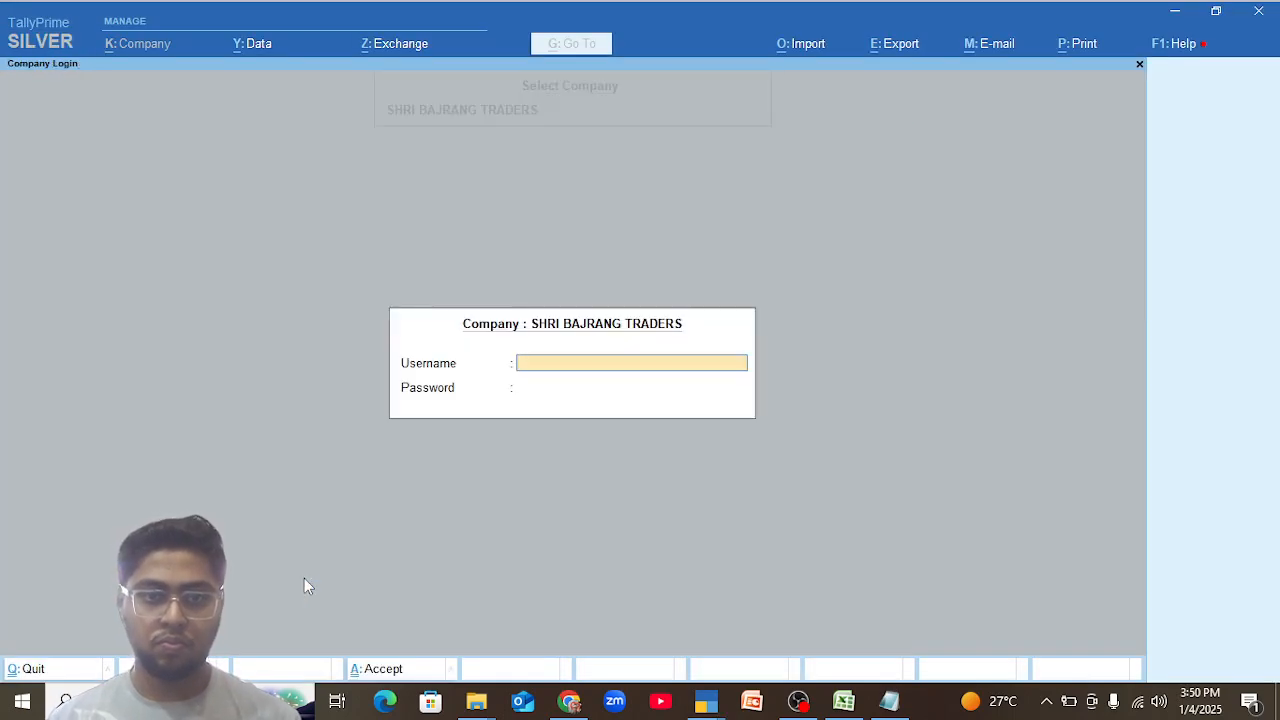
text(admin)
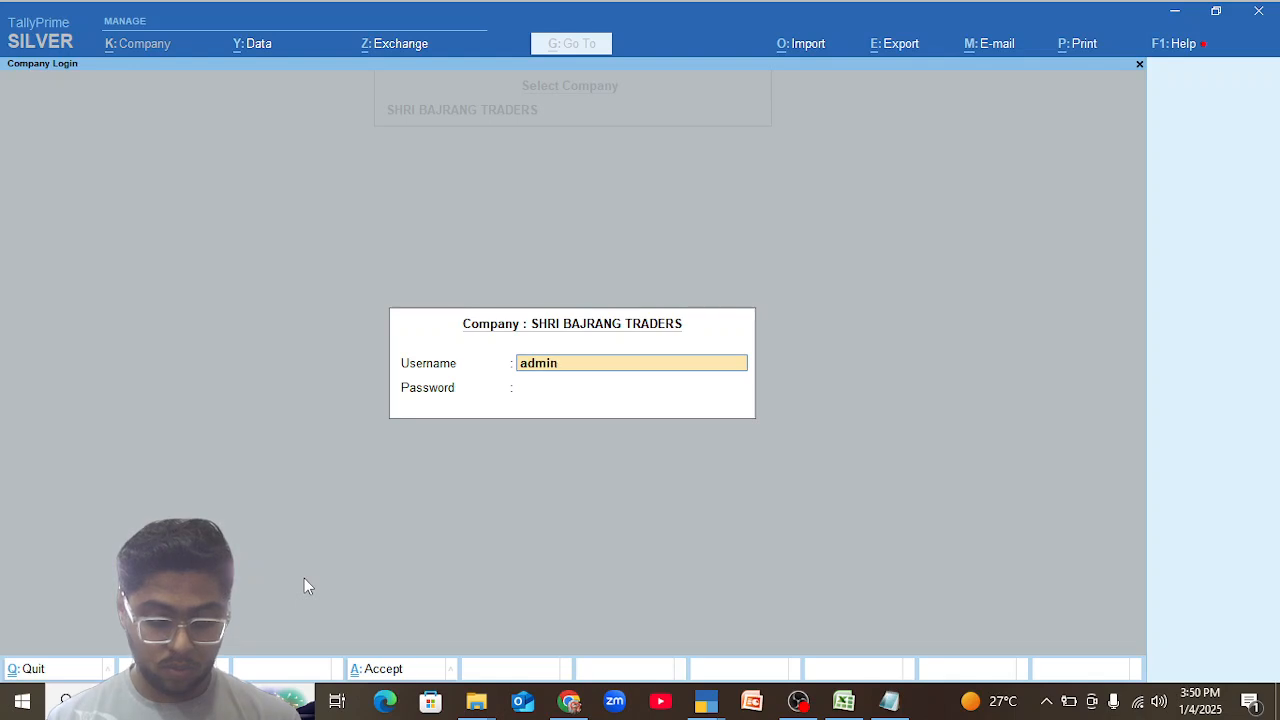
key(Return)
text(***)
key(Return)
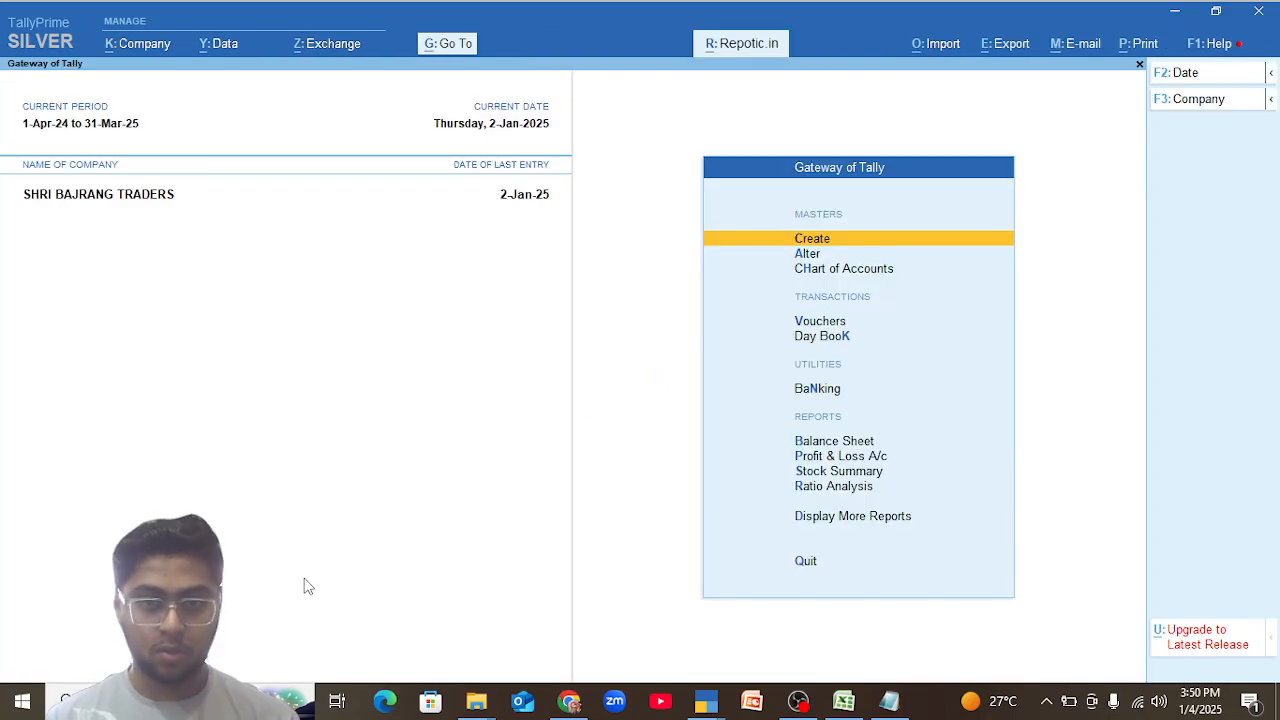
Display the Sales Register from the Account Books and open its December vouchers.
key(d)
key(a)
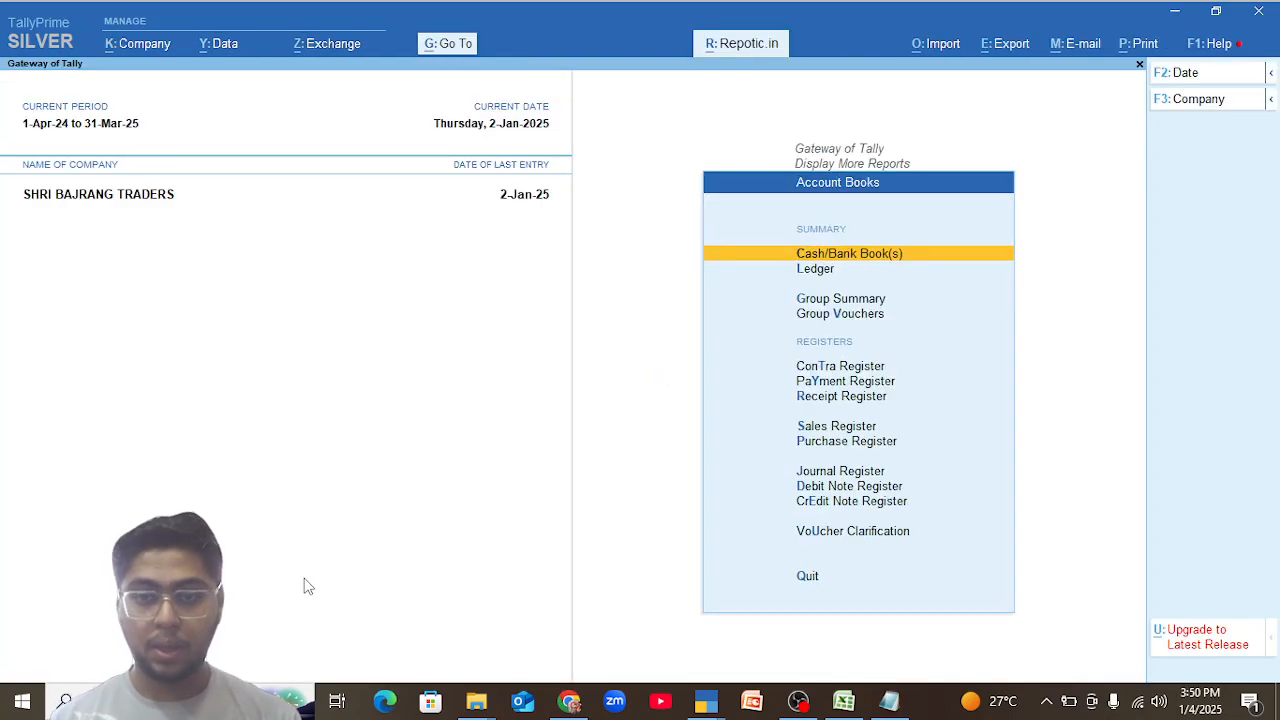
key(s)
key(Up)
key(Return)
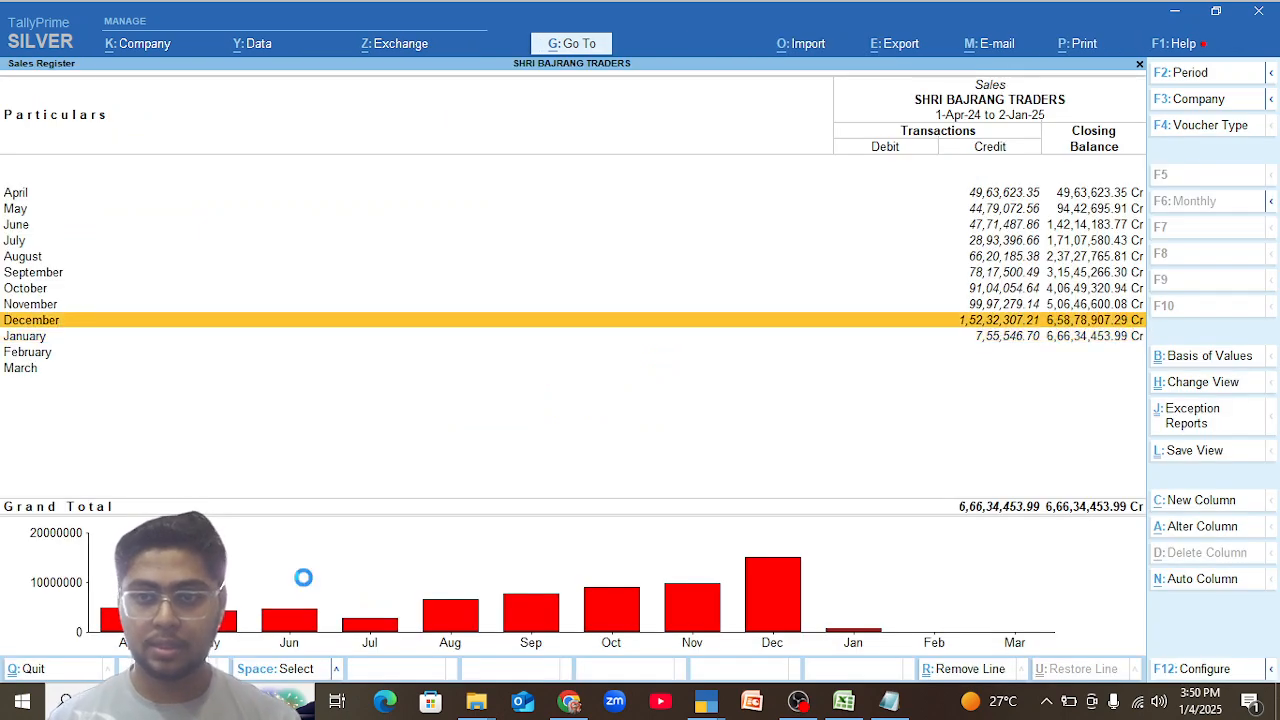
Restrict the December sales voucher list to the GST SALES voucher type.
click(1208, 125)
key(Down)
key(Down)
key(Down)
key(Down)
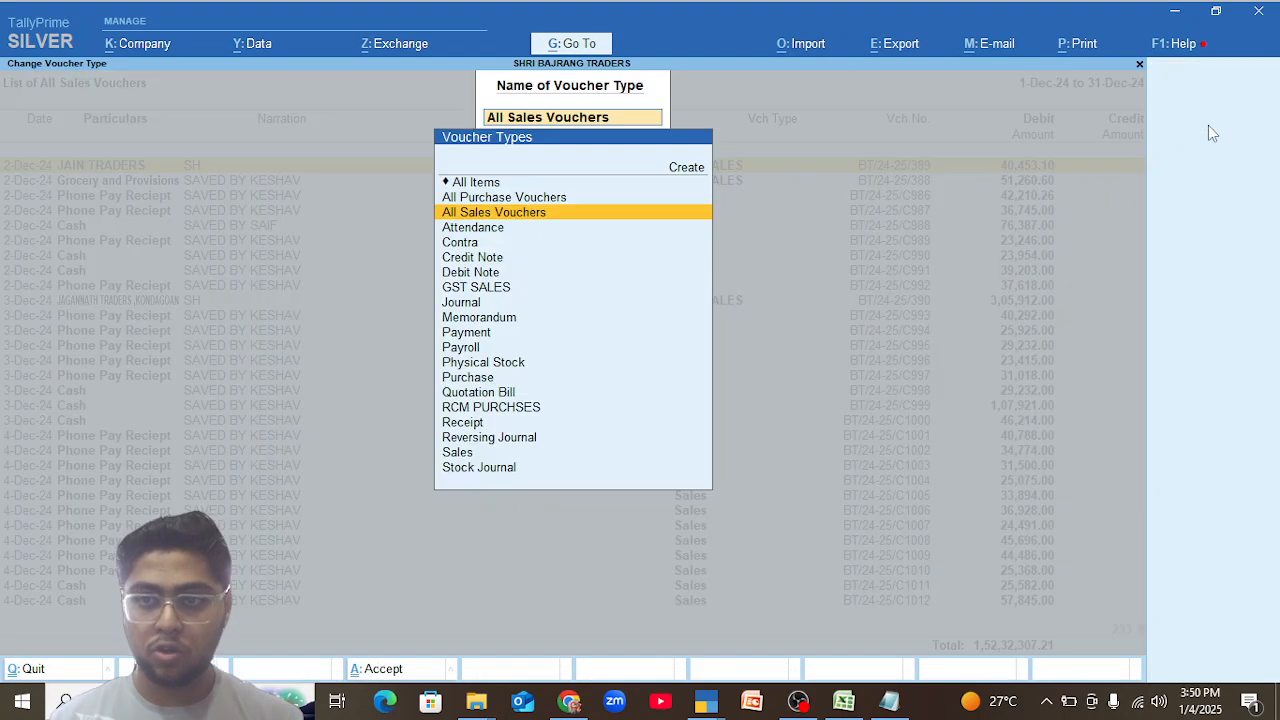
key(Down)
key(Return)
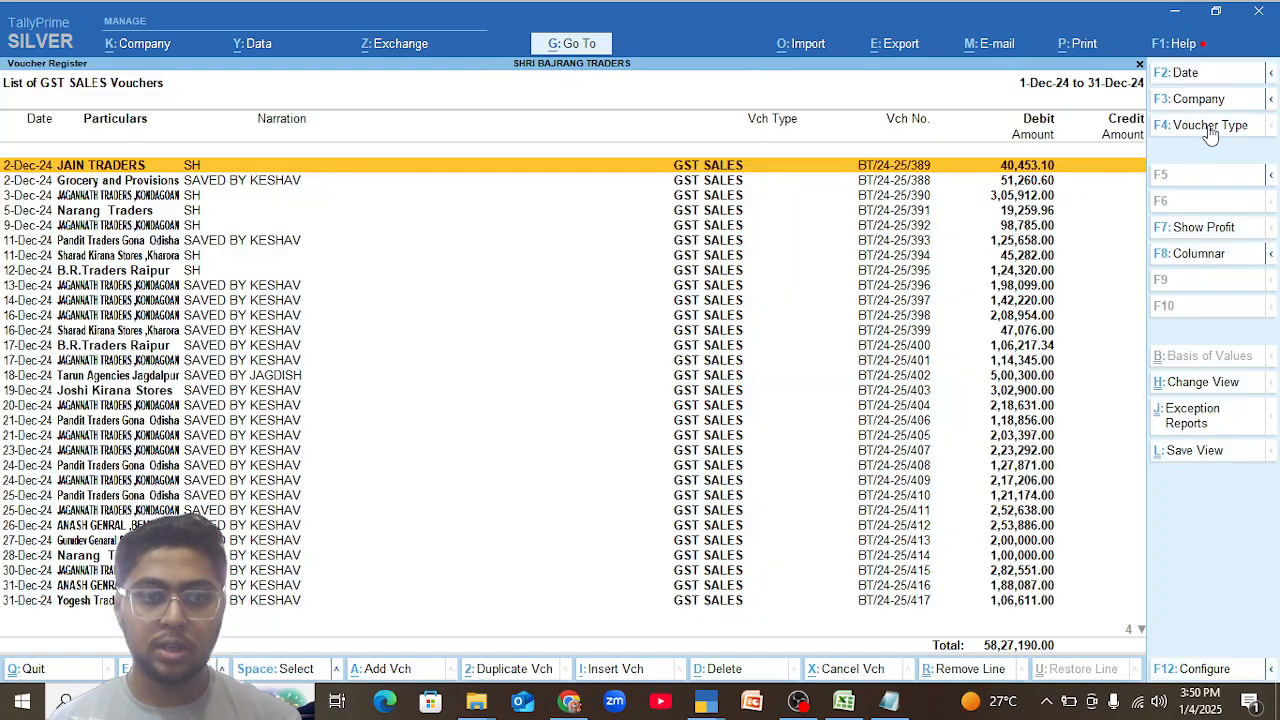
Switch back to the first TallyPrime session and return from voucher BT/24-25/395 to the December ledger vouchers of B.R.Traders Raipur.
key(Down)
key(Down)
key(Down)
key(alt+Tab)
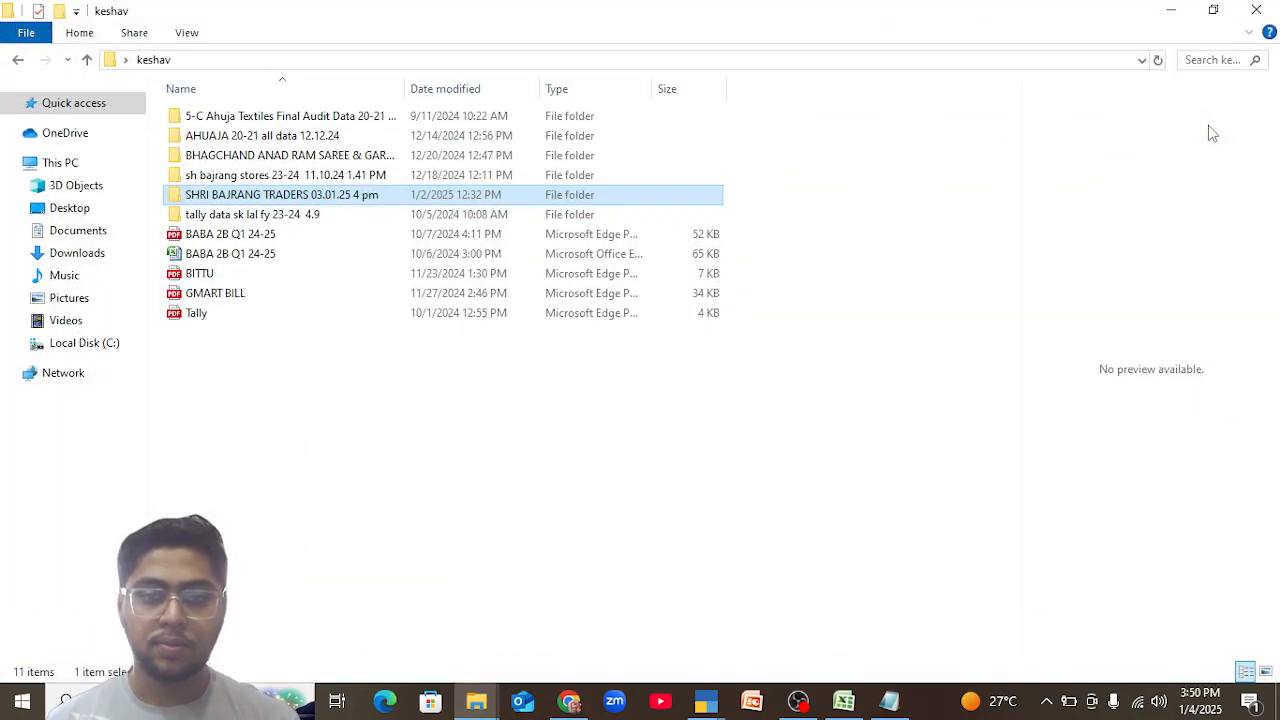
key(alt+Tab)
key(alt+Tab)
key(Escape)
key(Return)
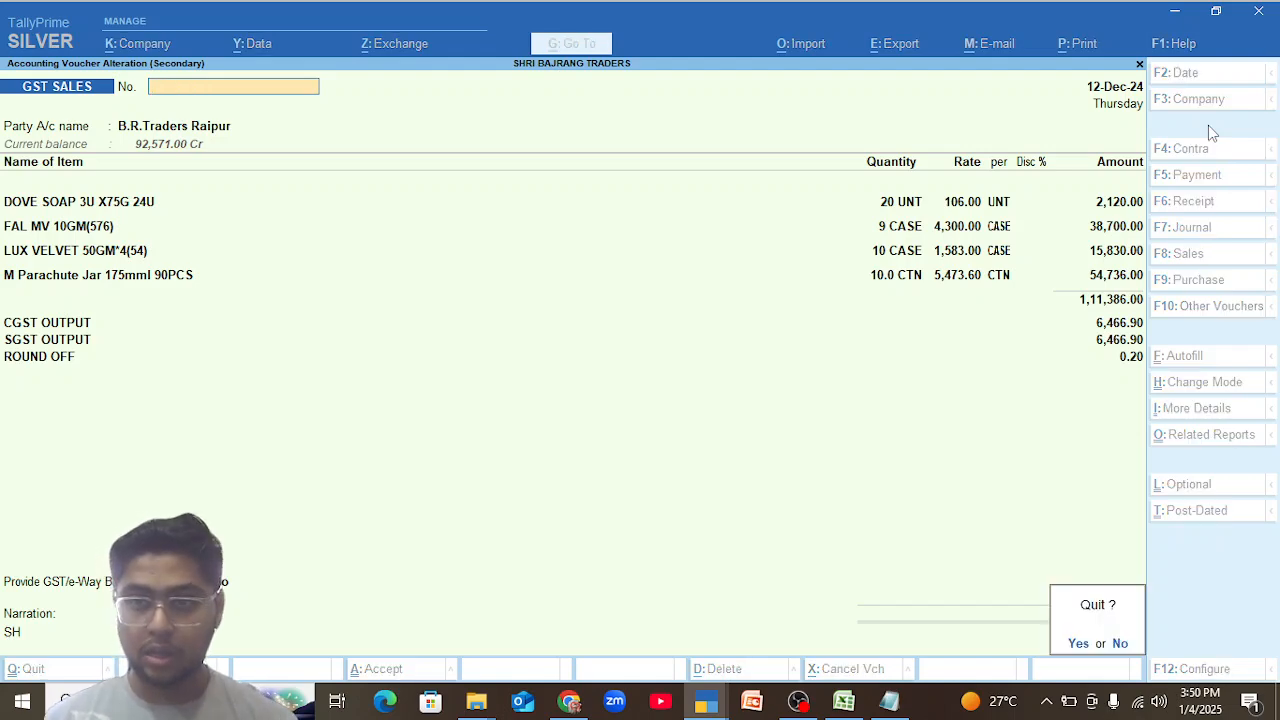
key(Escape)
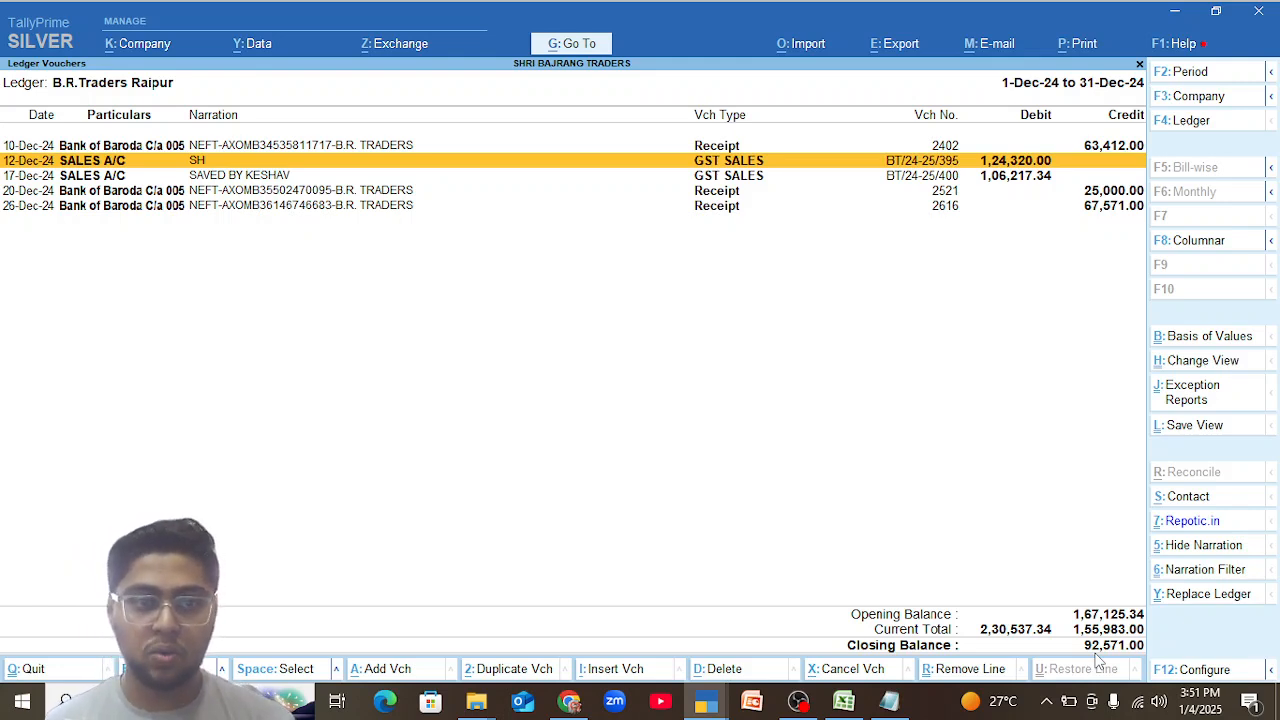
Check the M Parachute Jar 175mml 90PCS line in voucher BT/24-25/395 and return to the other session's GST SALES list.
key(Return)
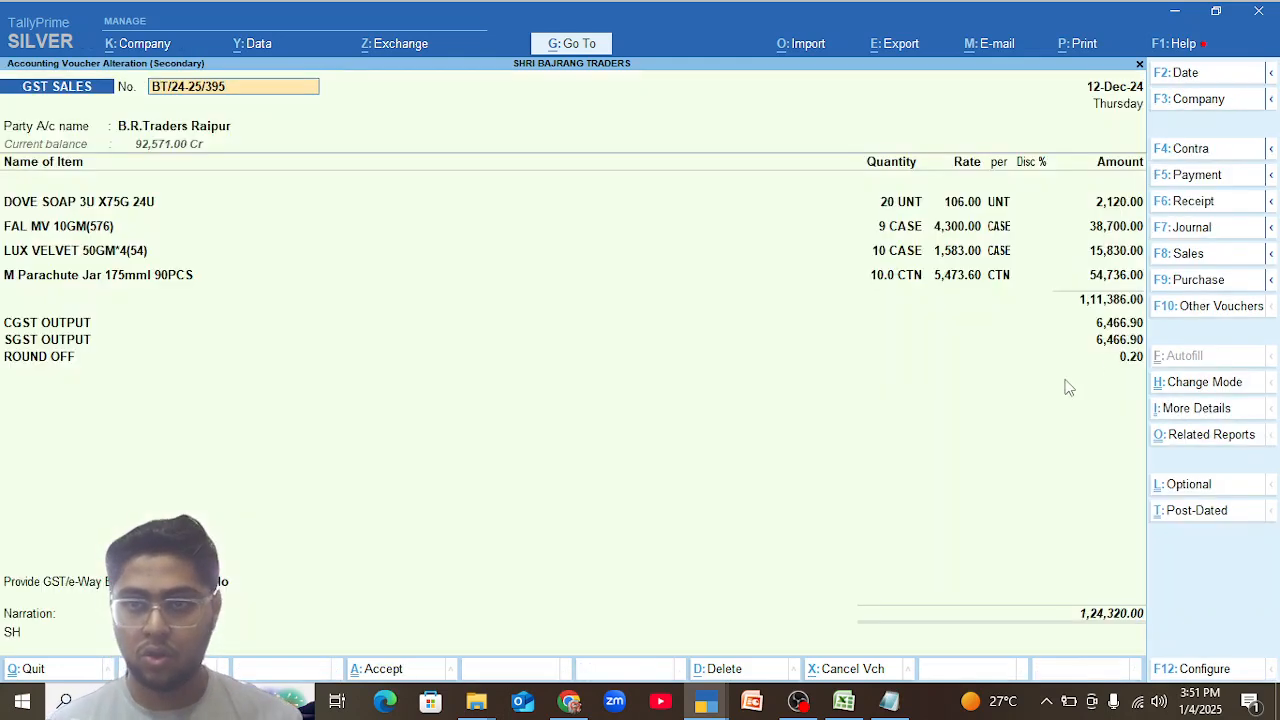
click(85, 279)
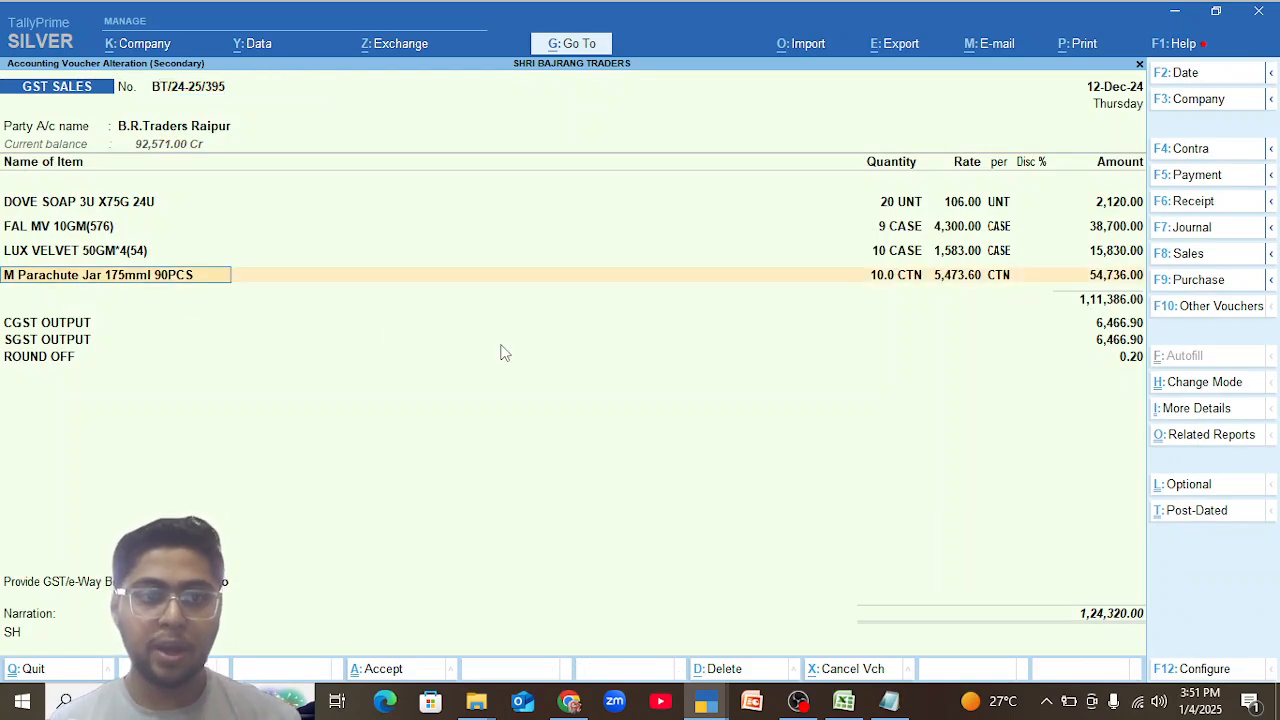
key(ctrl+a)
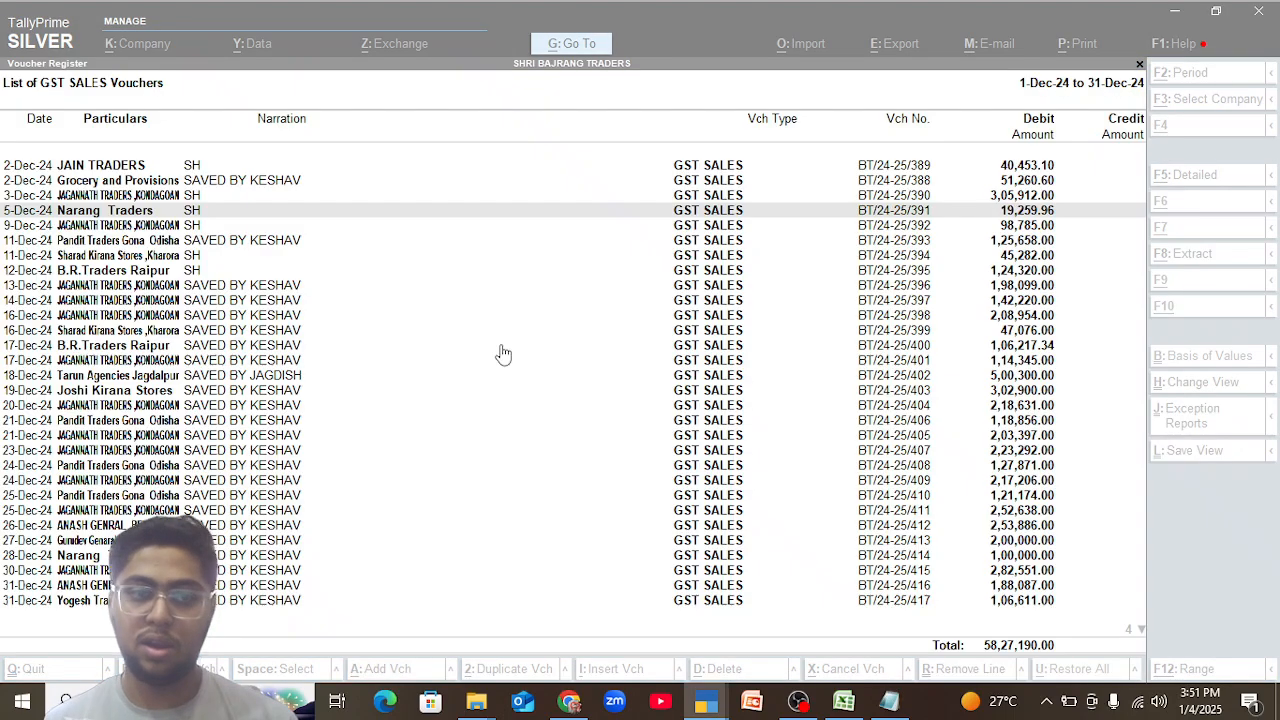
Review the items of GST sales voucher BT/24-25/390 of 3-Dec-24 and go back to the Gateway of Tally.
key(Down)
key(Up)
key(Up)
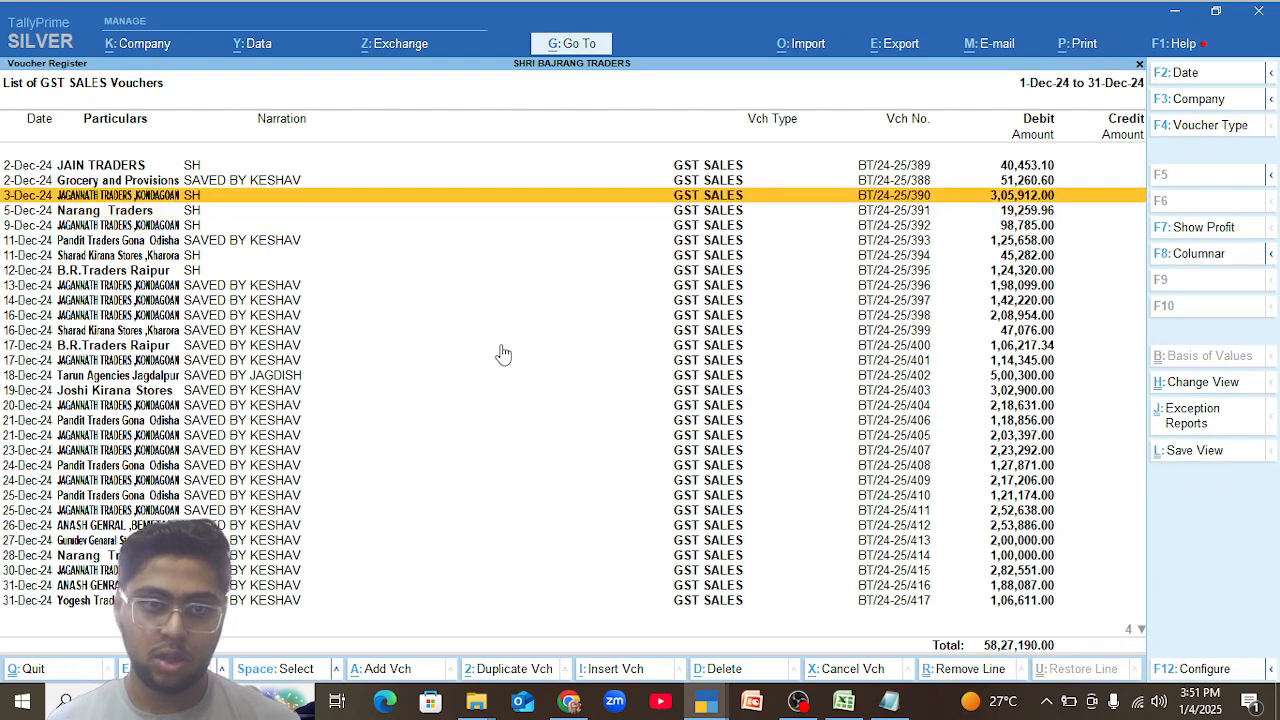
key(Return)
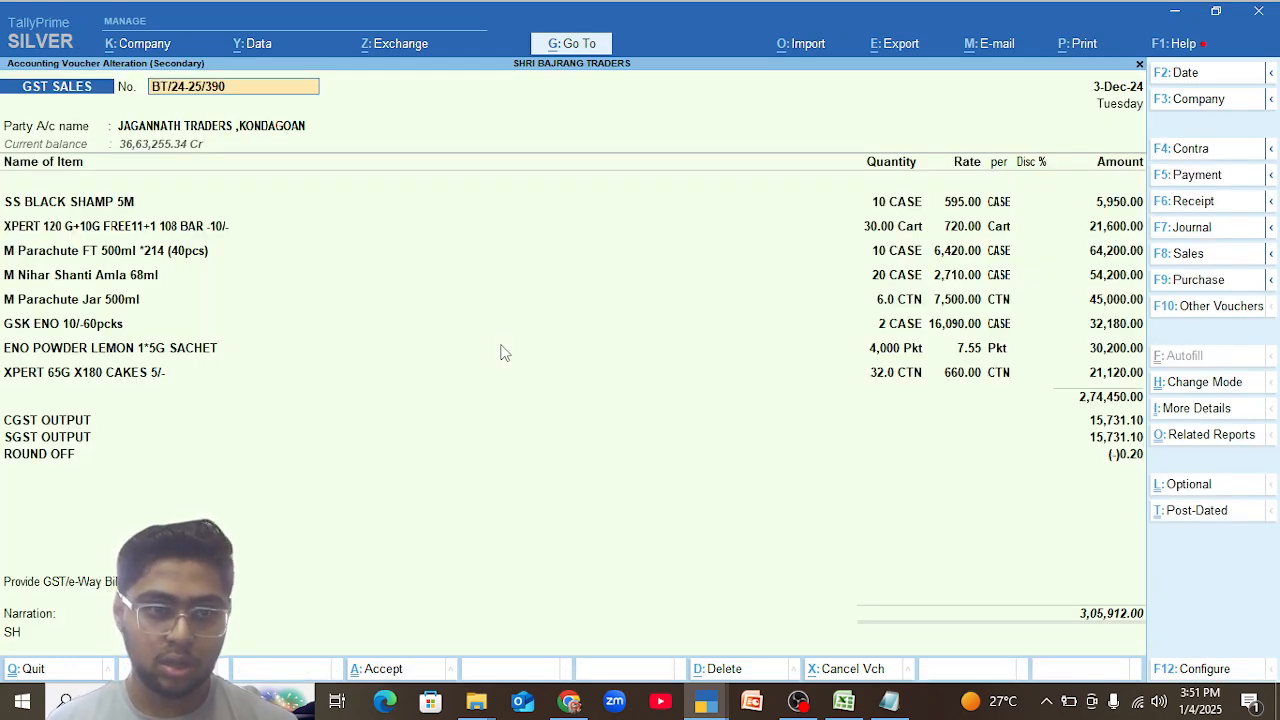
key(Escape)
key(Escape)
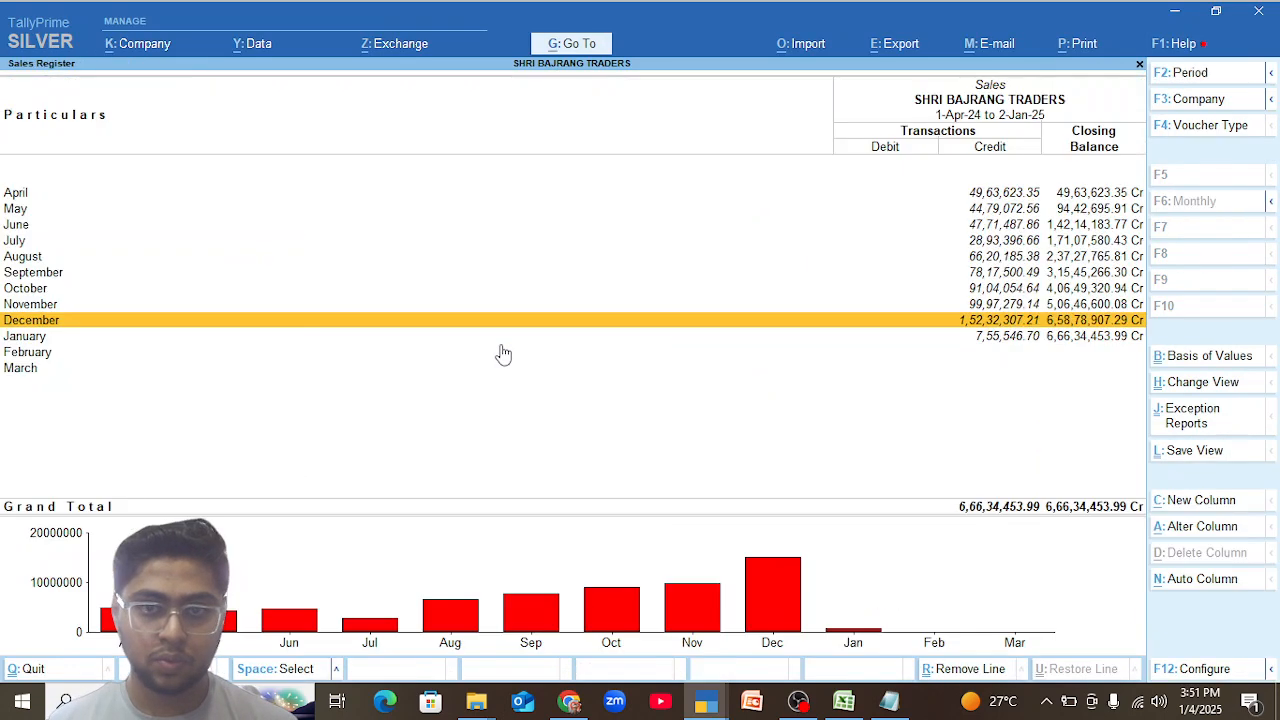
key(Escape)
key(Escape)
key(Escape)
key(Escape)
key(Escape)
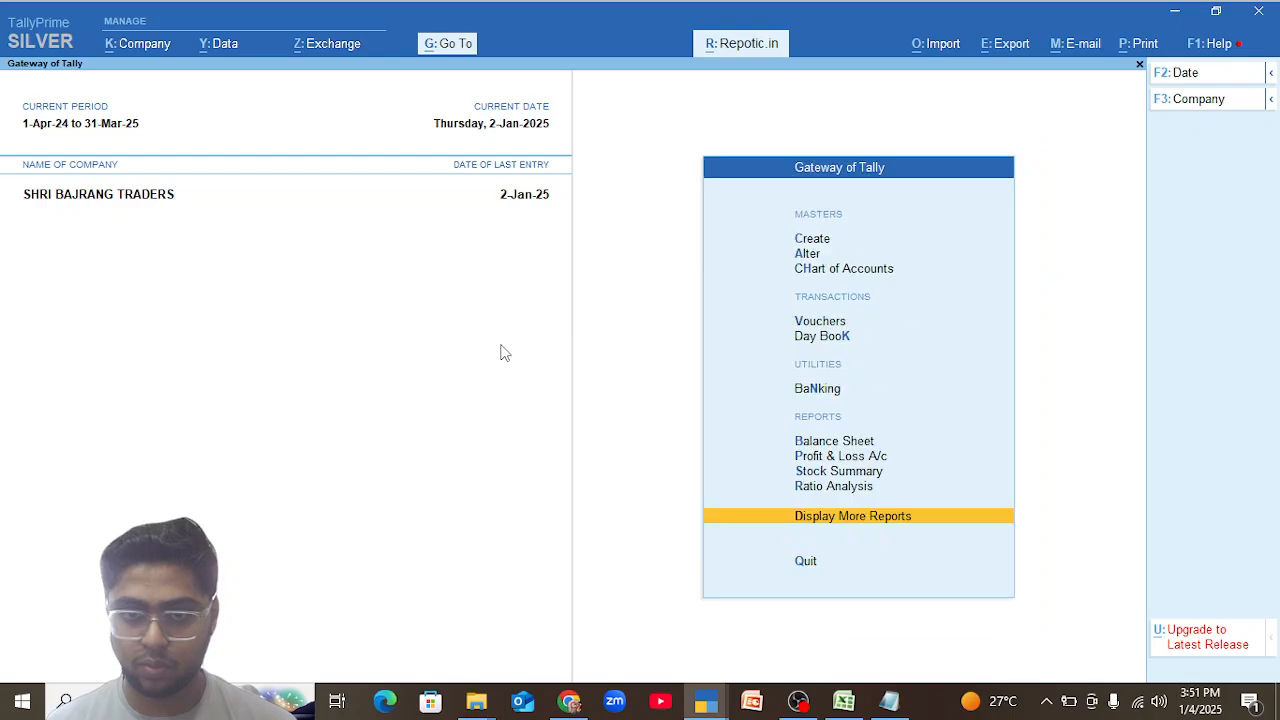
Open the monthly stock summary of M Parachute Jar 175mml 90PCS from the Inventory Books.
key(d)
key(i)
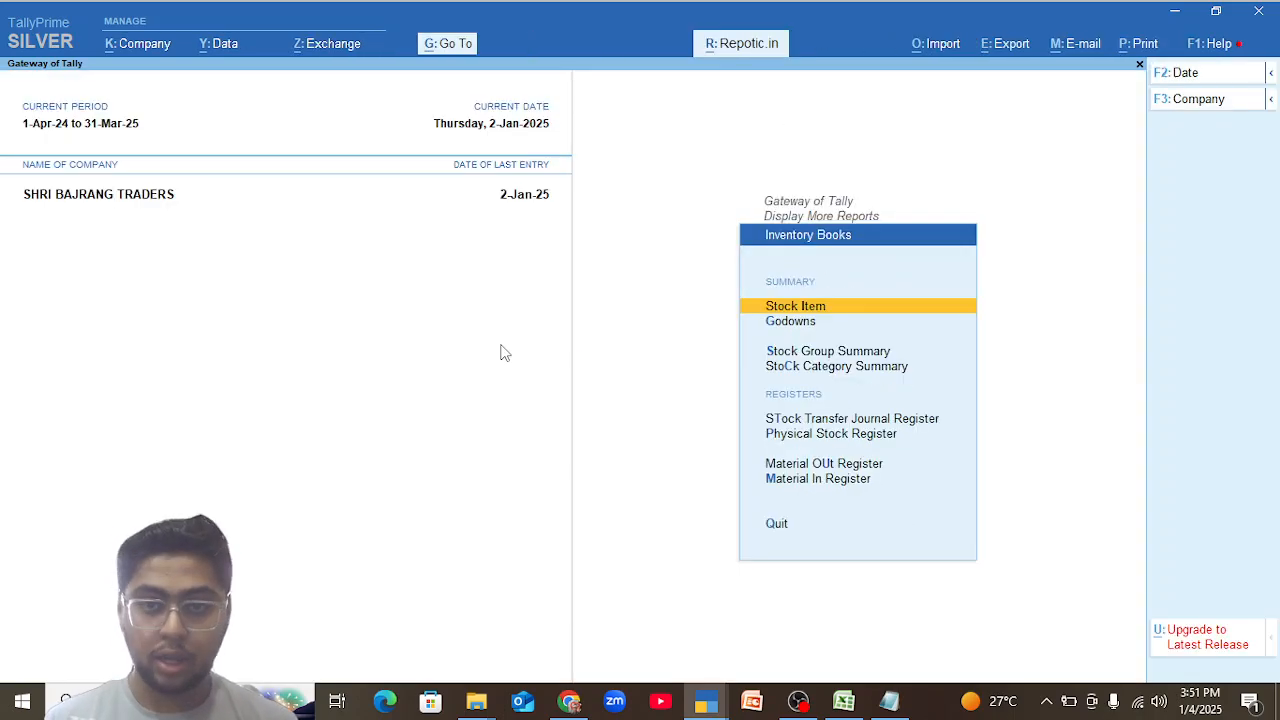
key(Return)
text(M Para)
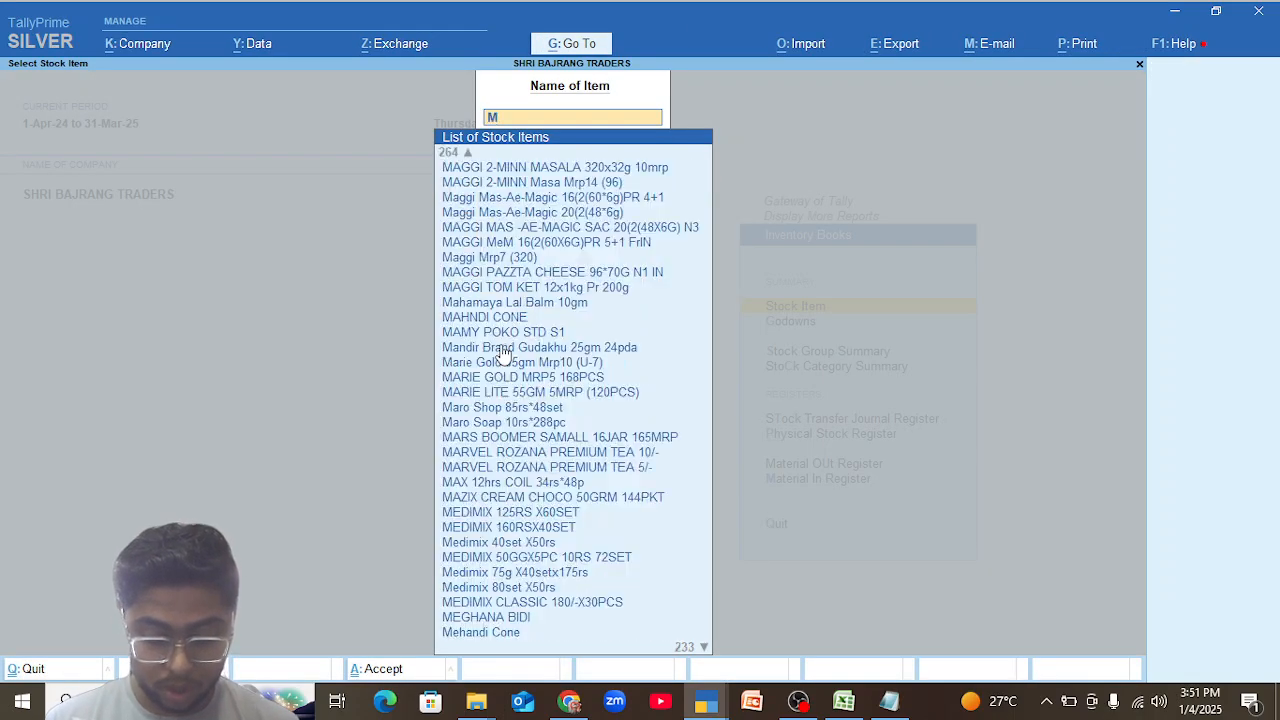
key(Down)
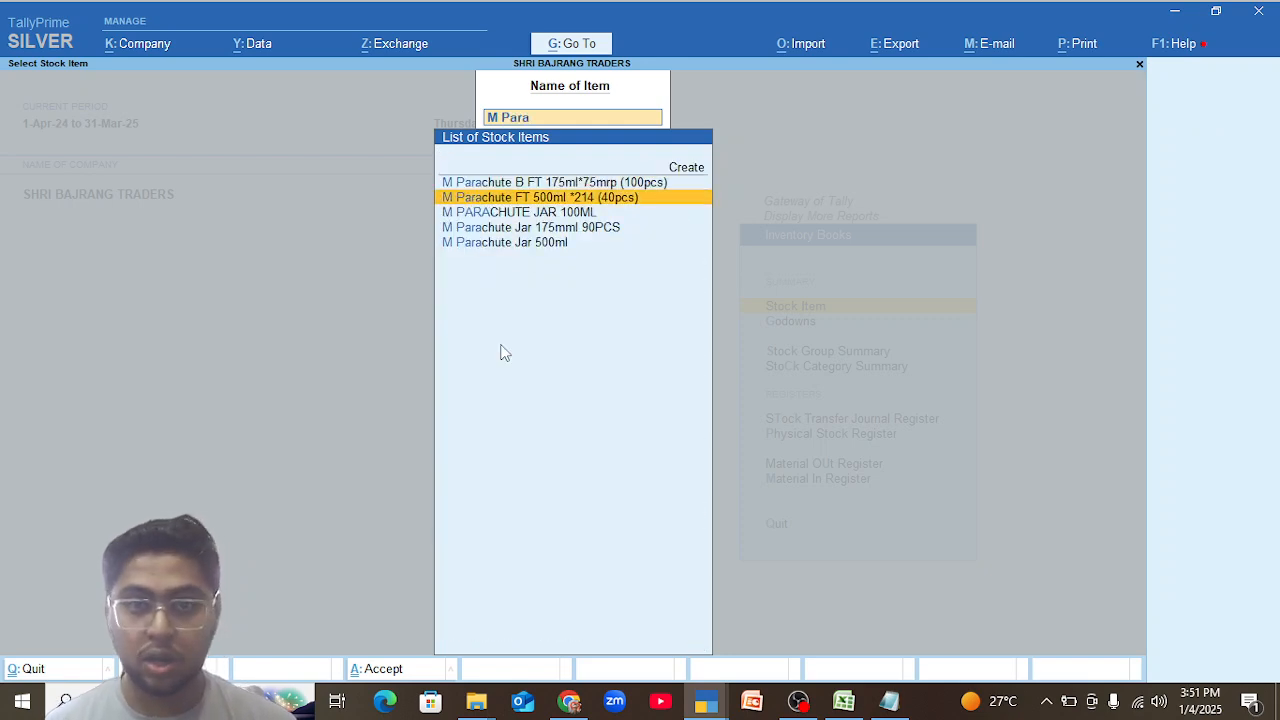
key(Down)
key(Down)
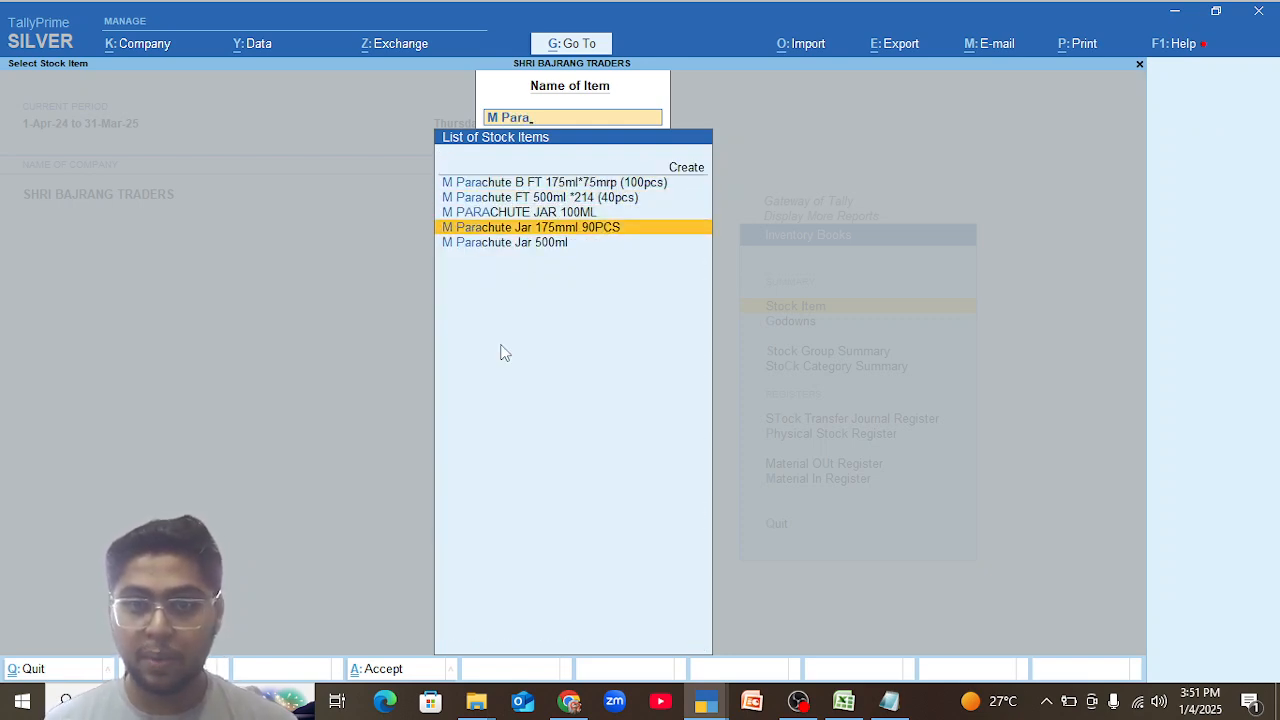
key(Return)
Go through the October 2024 stock vouchers of M Parachute Jar 175mml 90PCS.
key(Up)
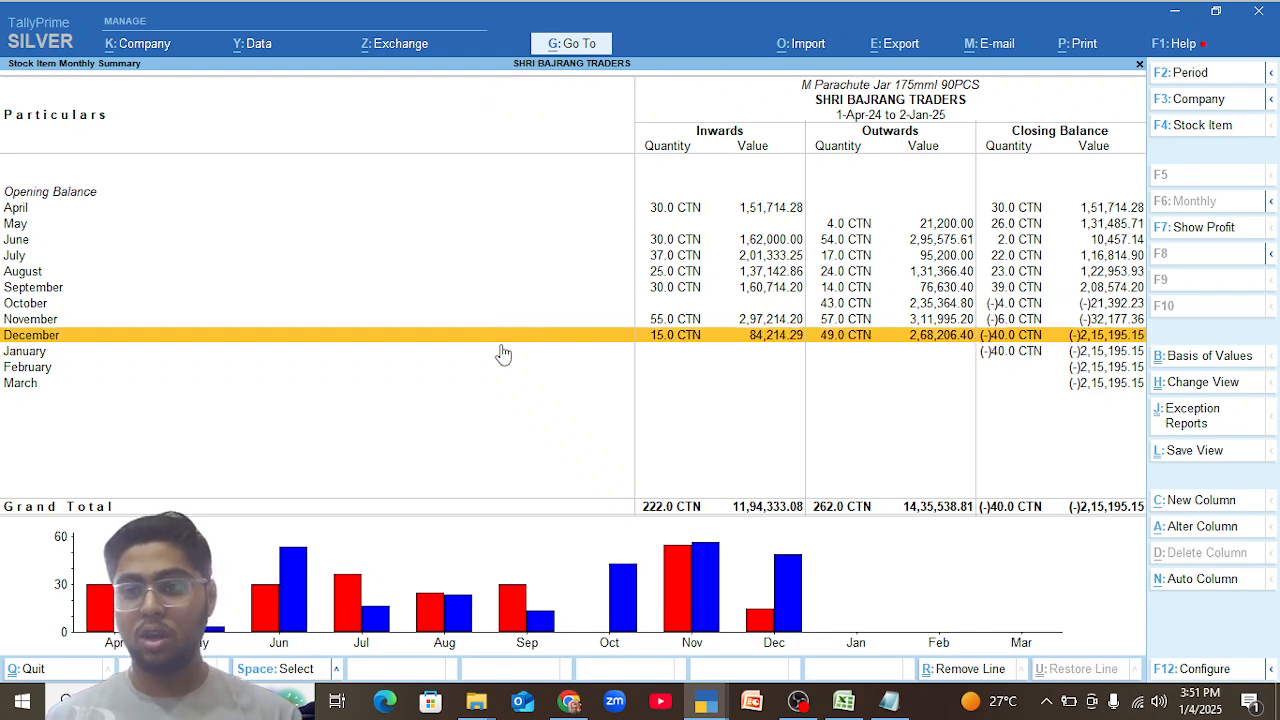
key(Up)
key(Up)
key(Up)
key(Down)
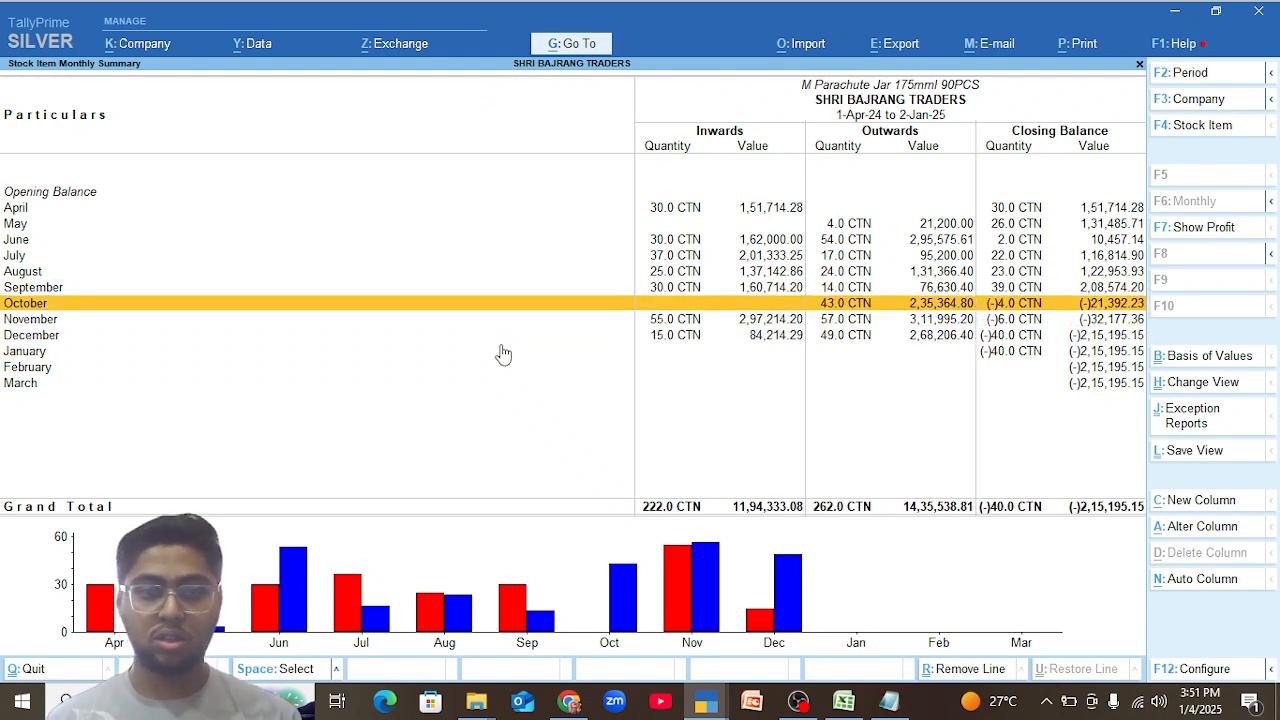
key(Return)
key(Down)
key(Down)
key(Down)
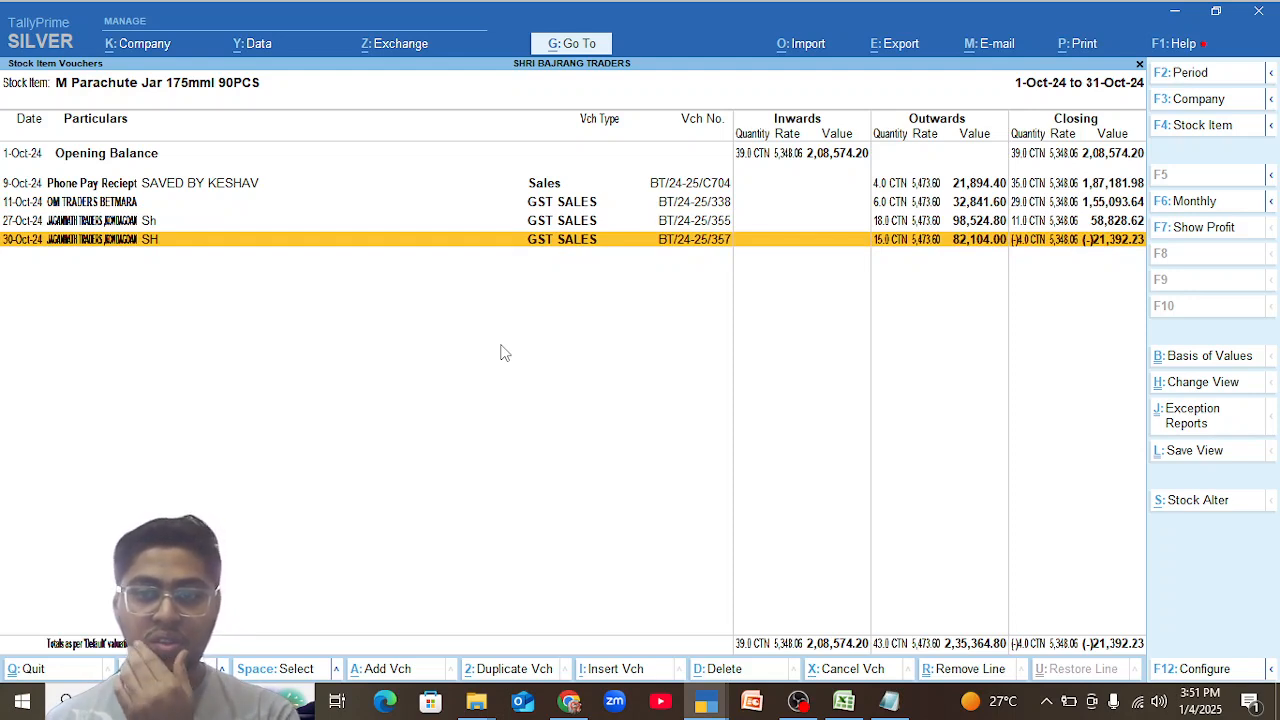
Check the item's December 2024 stock vouchers and return to its monthly summary.
key(Escape)
key(Down)
key(Down)
key(Return)
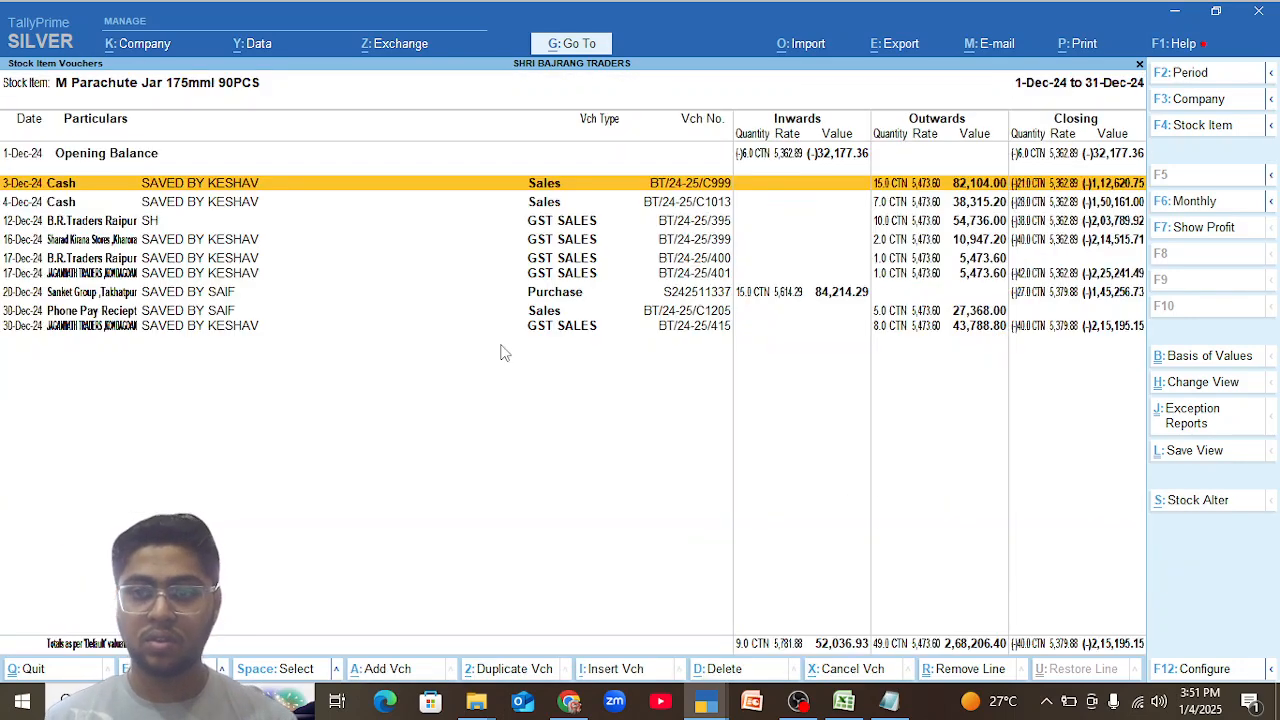
key(Escape)
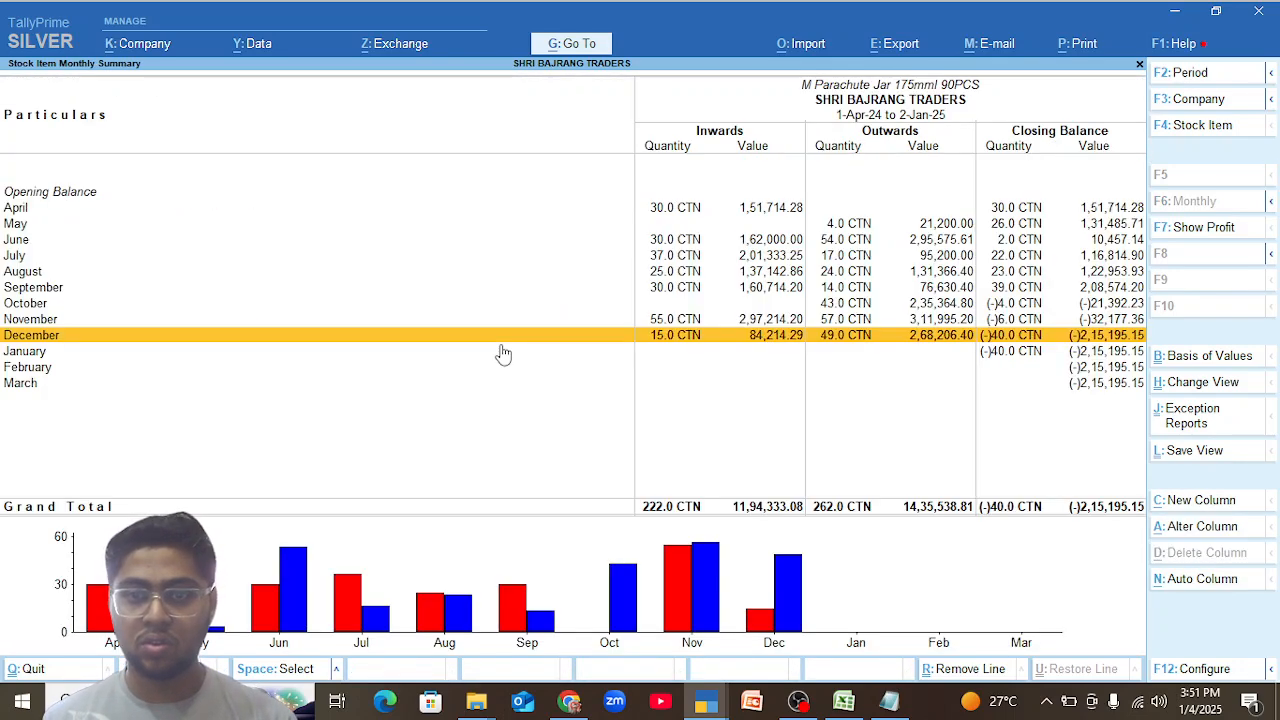
Examine the November 2024 inward and outward vouchers of M Parachute Jar 175mml 90PCS.
key(Up)
key(Up)
key(Down)
key(Return)
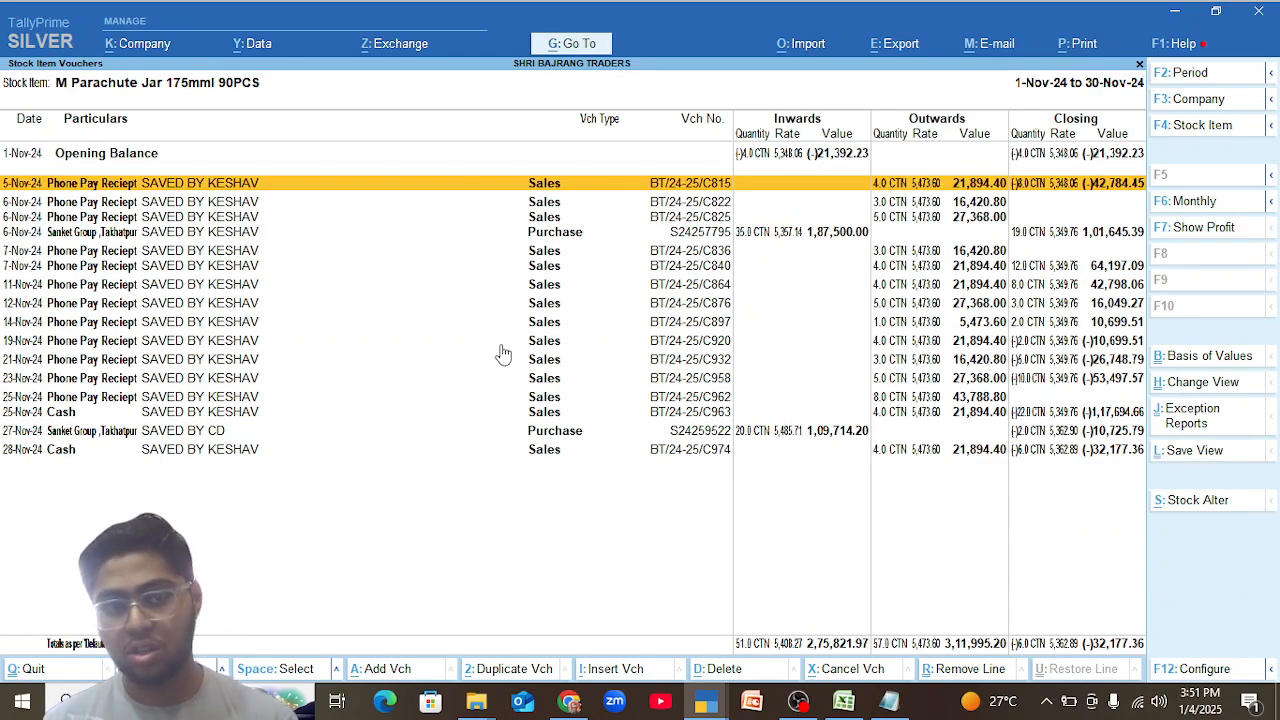
Leave the November vouchers and reopen the item's December 2024 stock vouchers.
key(Escape)
key(Down)
key(Return)
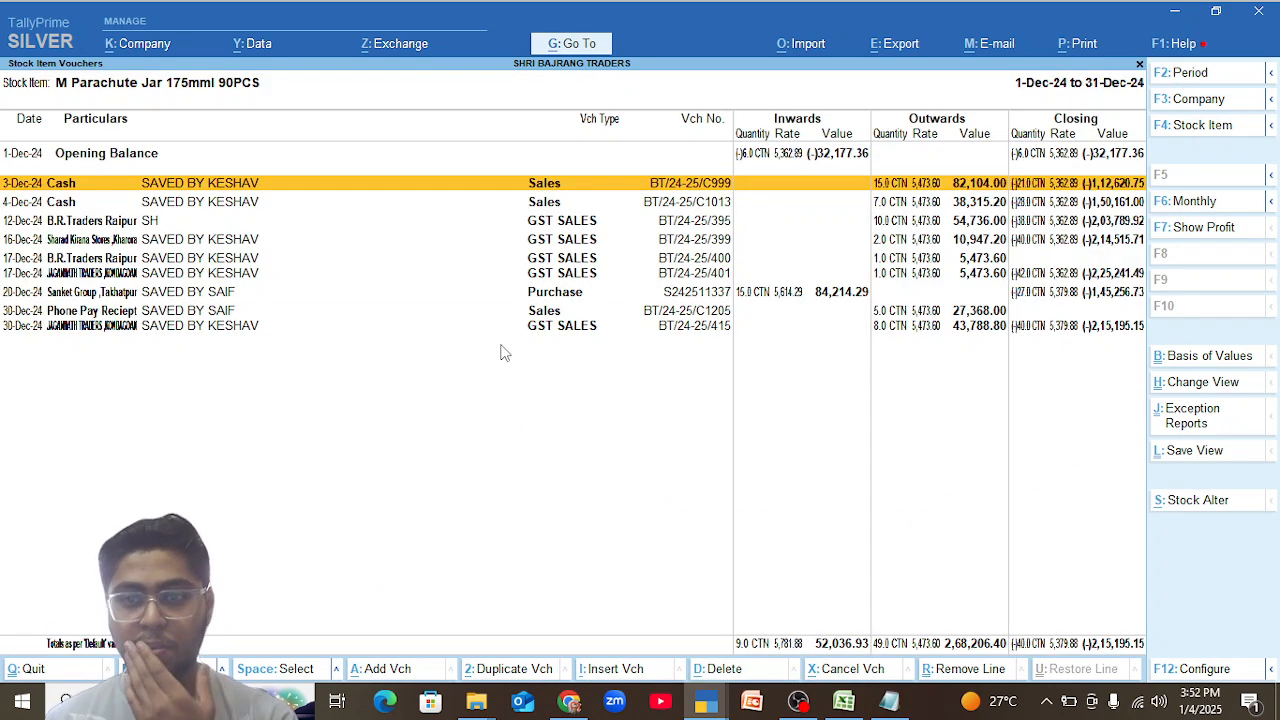
Remove M Parachute Jar 175mml 90PCS from the 3 December cash sales voucher and save the voucher.
key(Return)
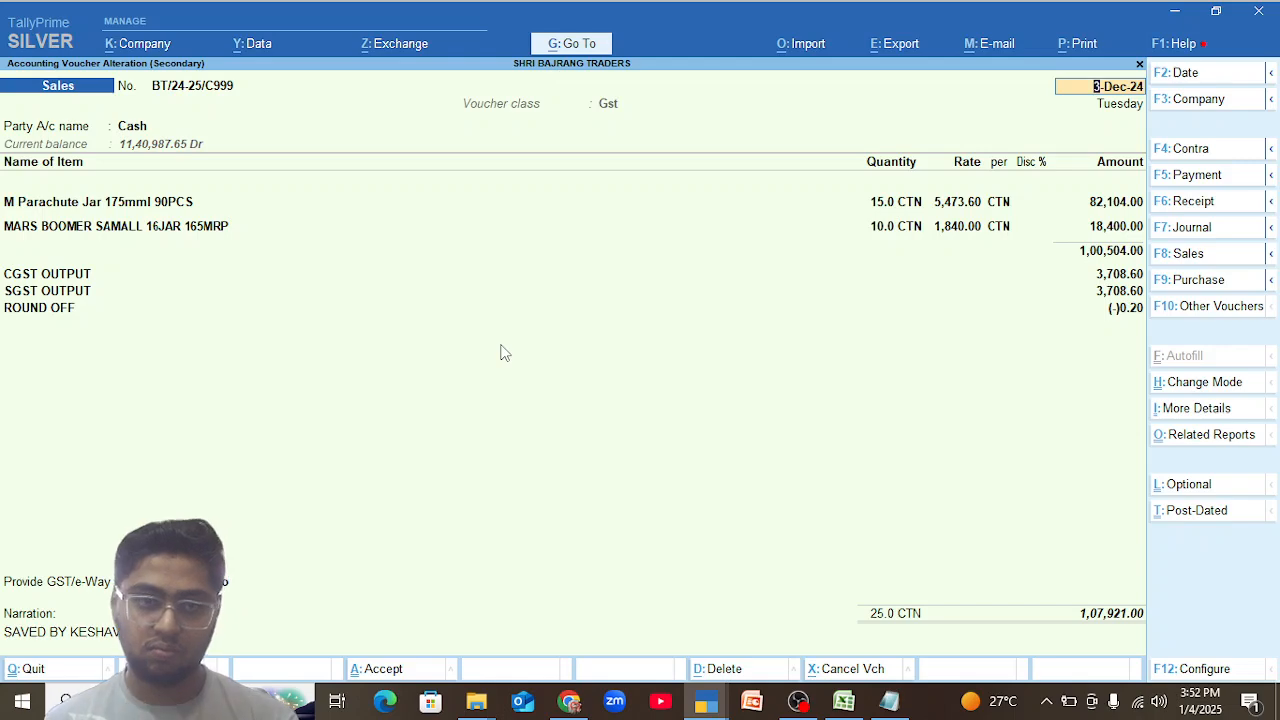
click(70, 207)
text(End)
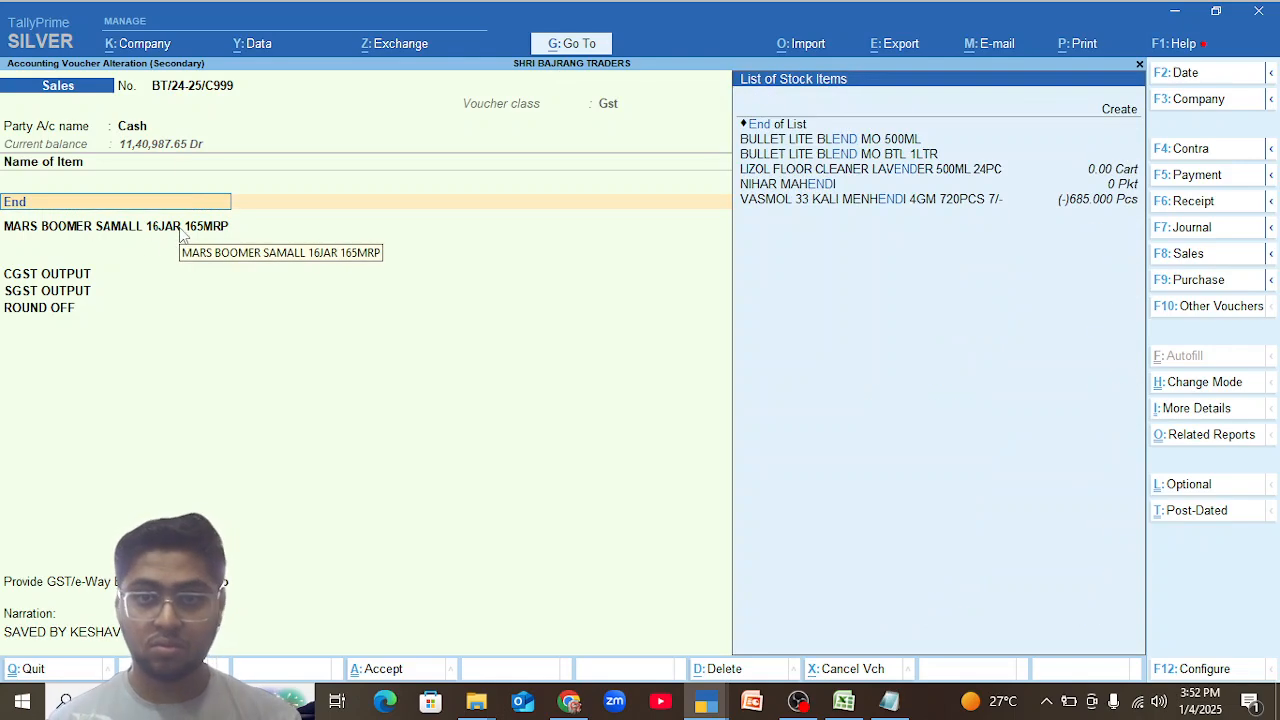
key(Return)
key(ctrl+a)
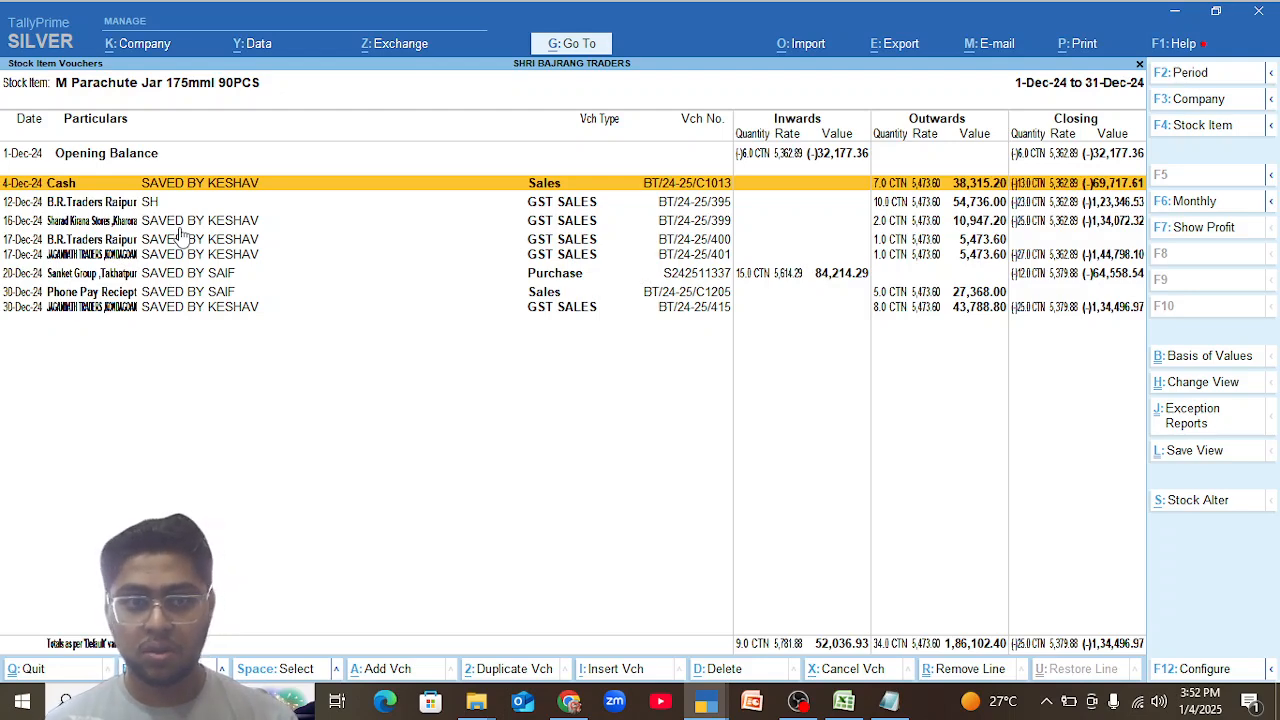
In the 4 December cash sales voucher, replace M Parachute Jar 175mml 90PCS with 1 case of M PARACHUTE JAR 100ML and save it.
key(Return)
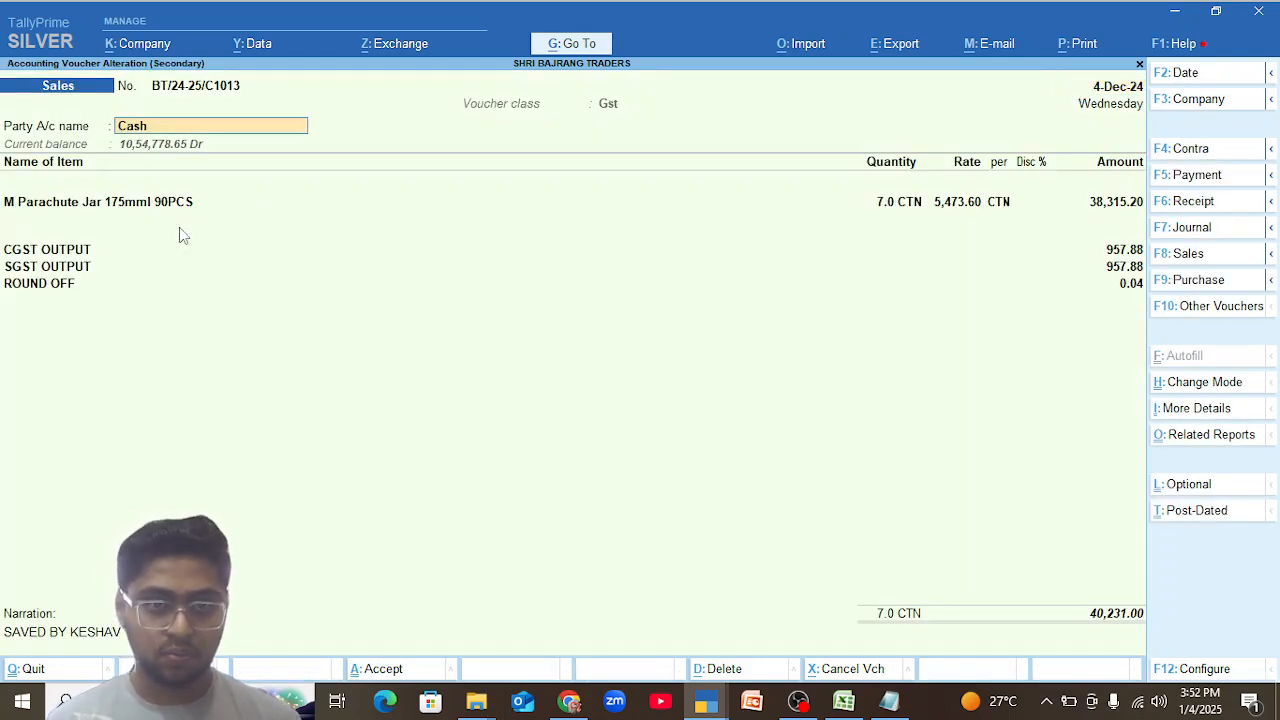
key(Return)
key(ctrl+a)
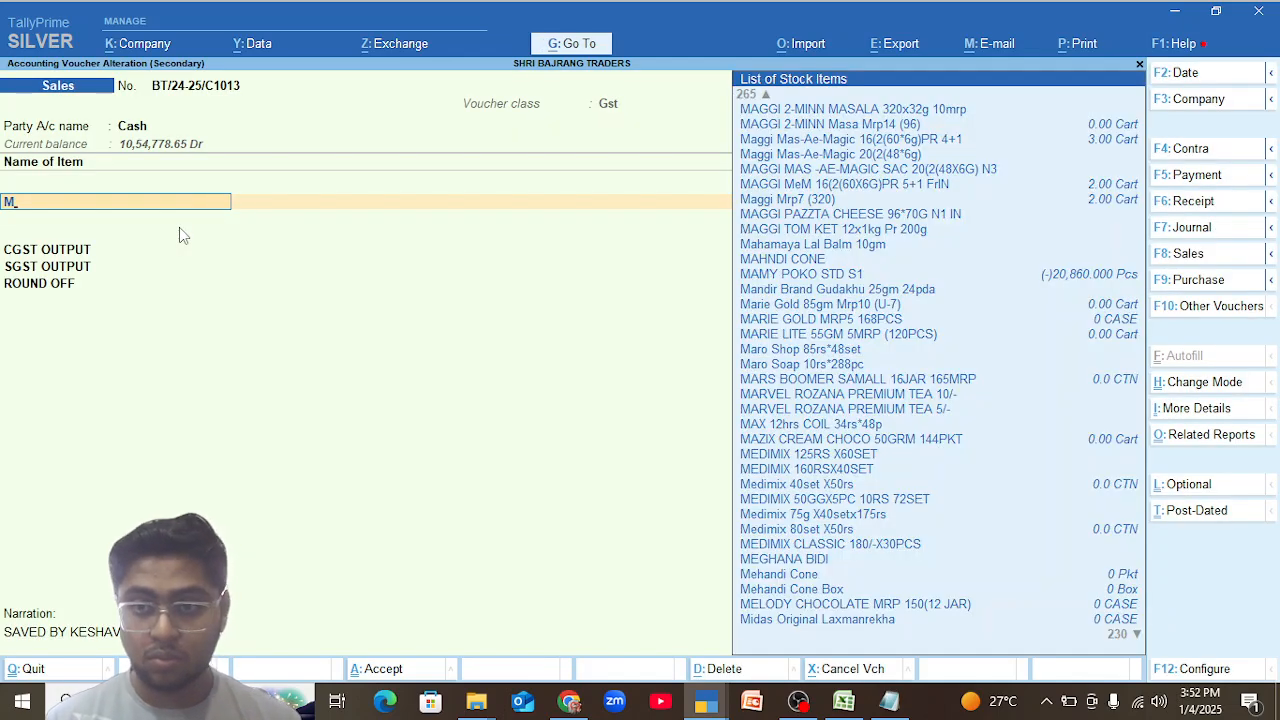
text(pa)
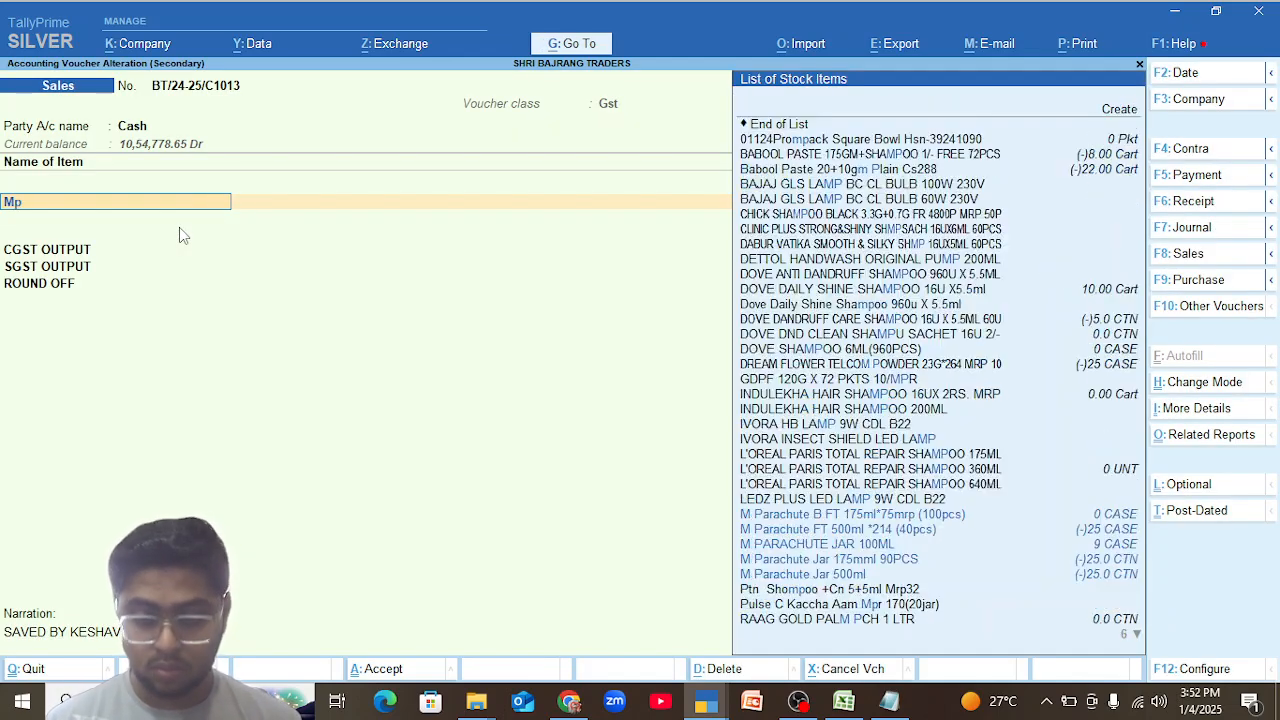
key(Down)
key(Down)
key(Down)
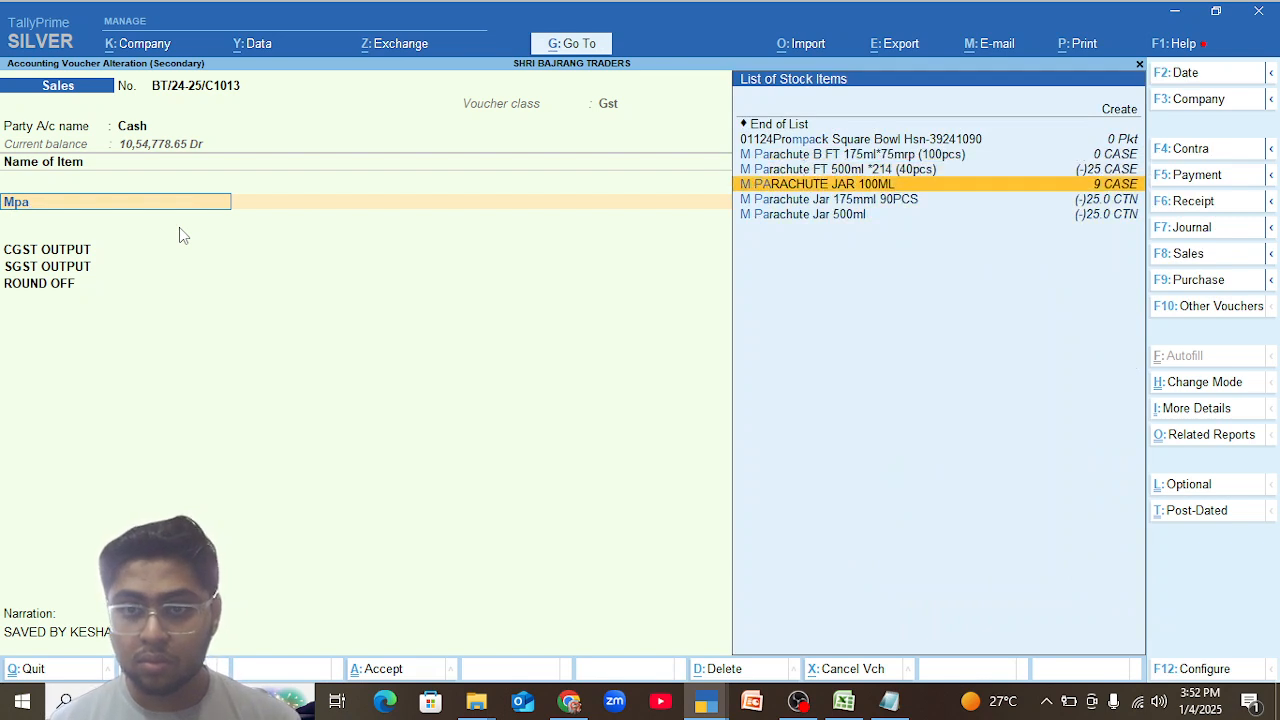
key(Return)
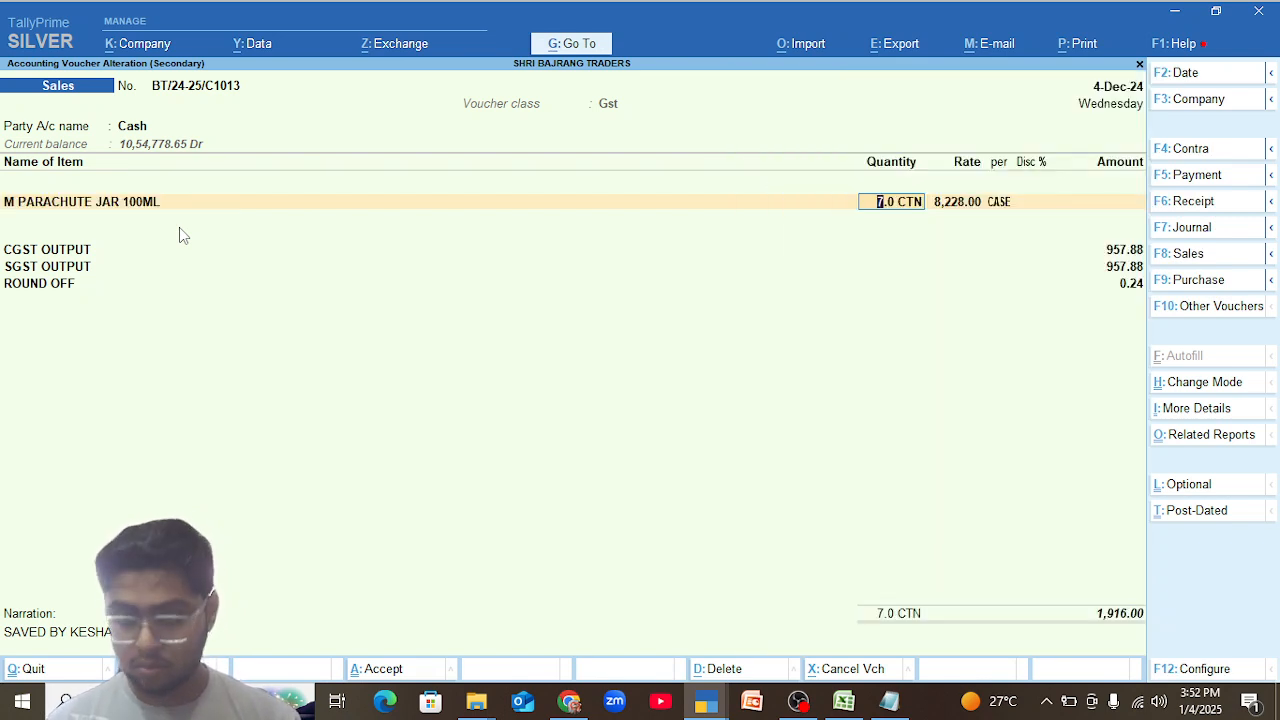
text(1 CASE)
key(Return)
key(ctrl)
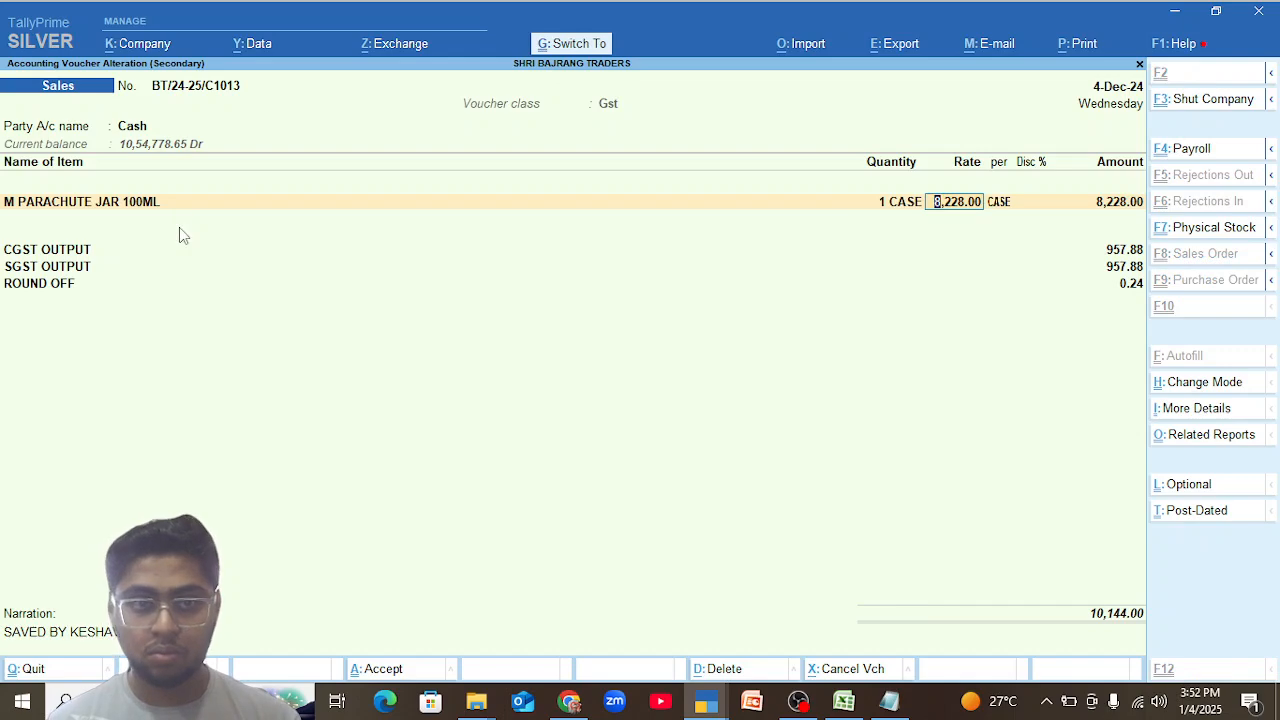
key(ctrl+a)
key(Down)
key(Up)
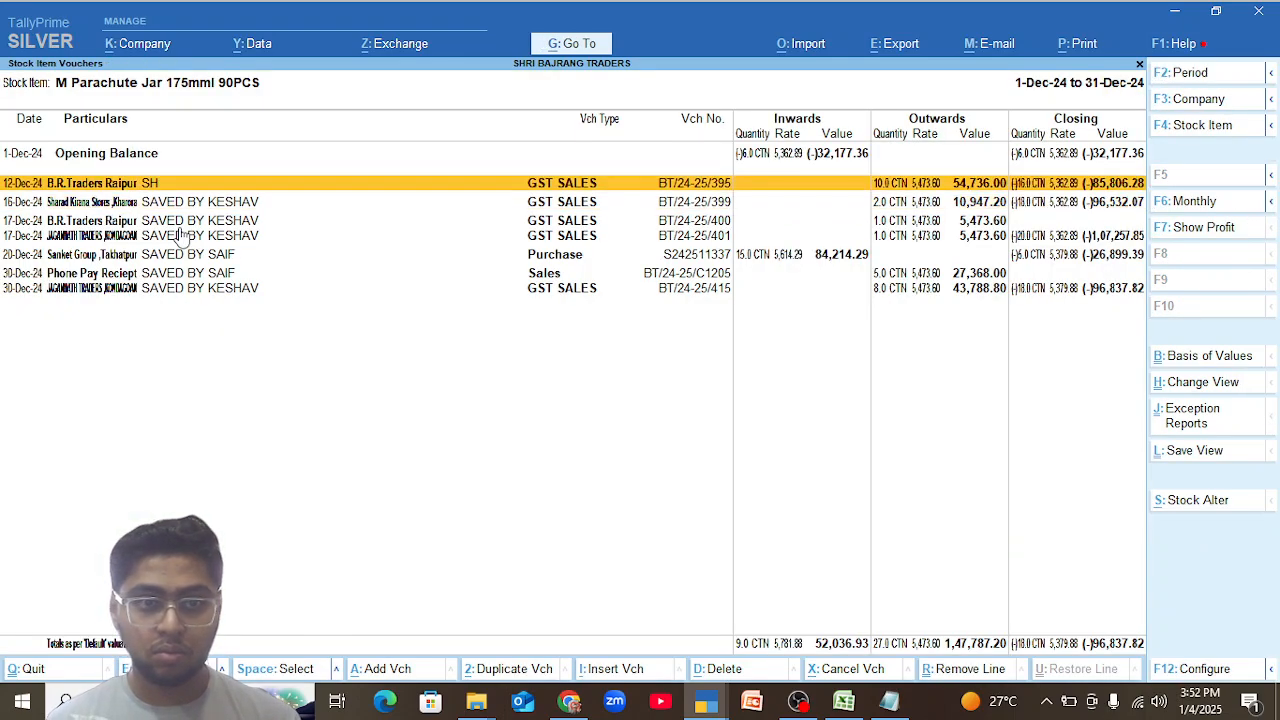
Remove M Parachute Jar 175mml 90PCS from the 12 December B.R.Traders Raipur GST sales voucher and save it.
key(Return)
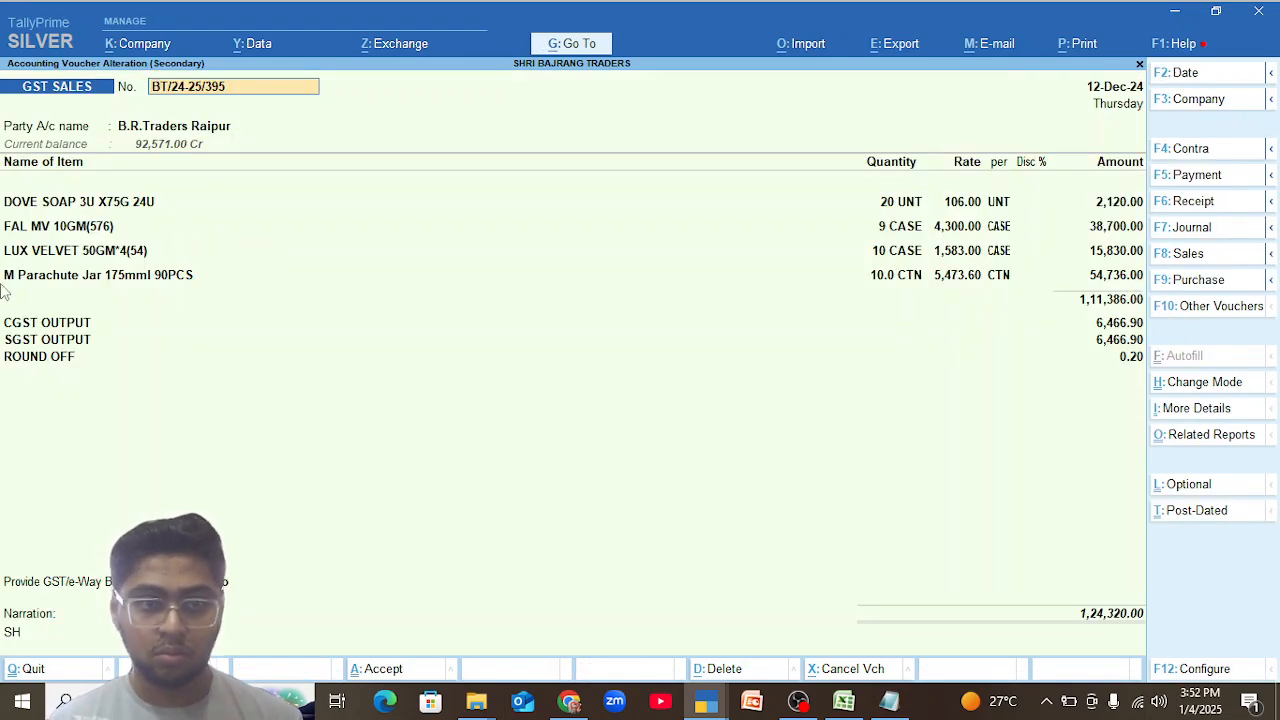
click(42, 280)
text(End)
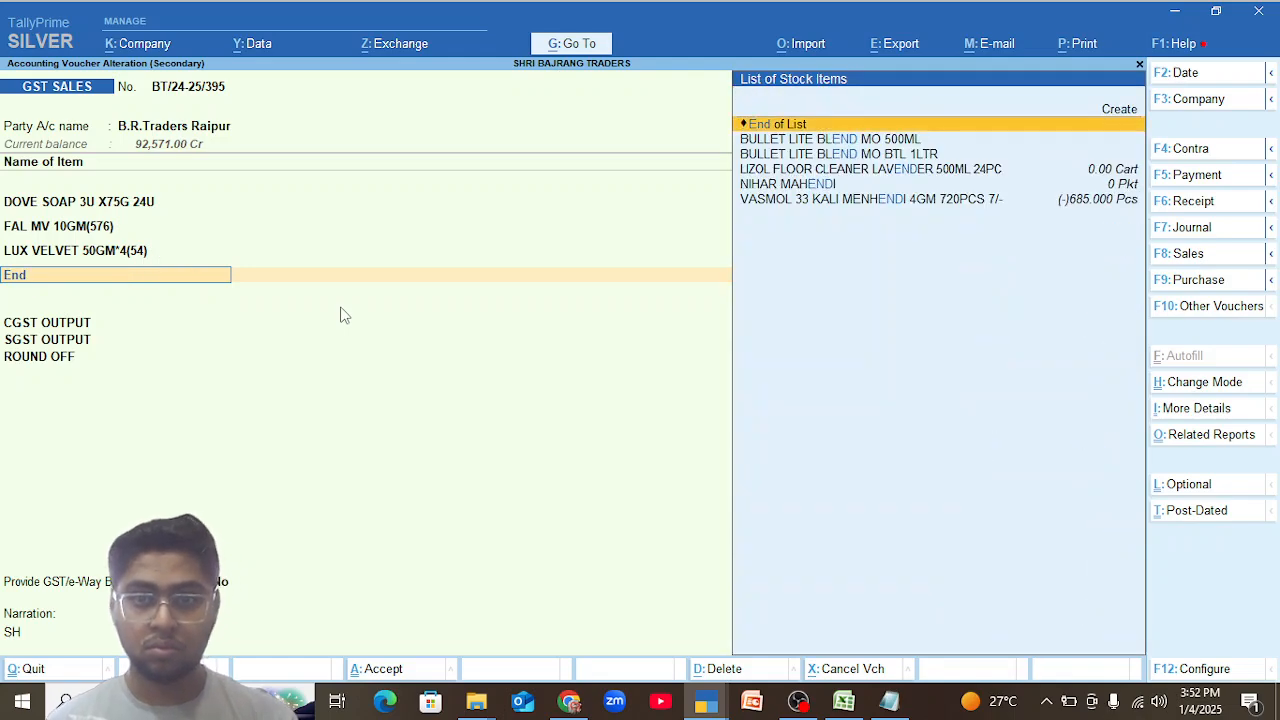
key(Return)
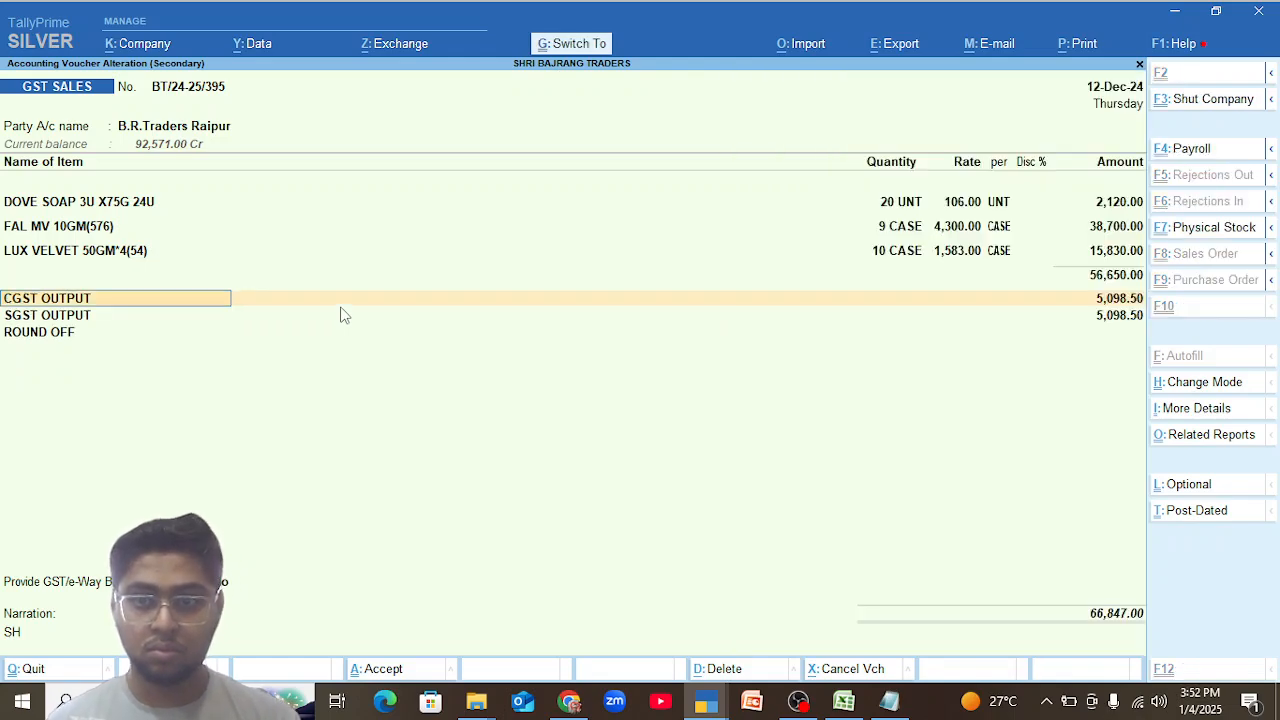
key(ctrl+a)
key(n)
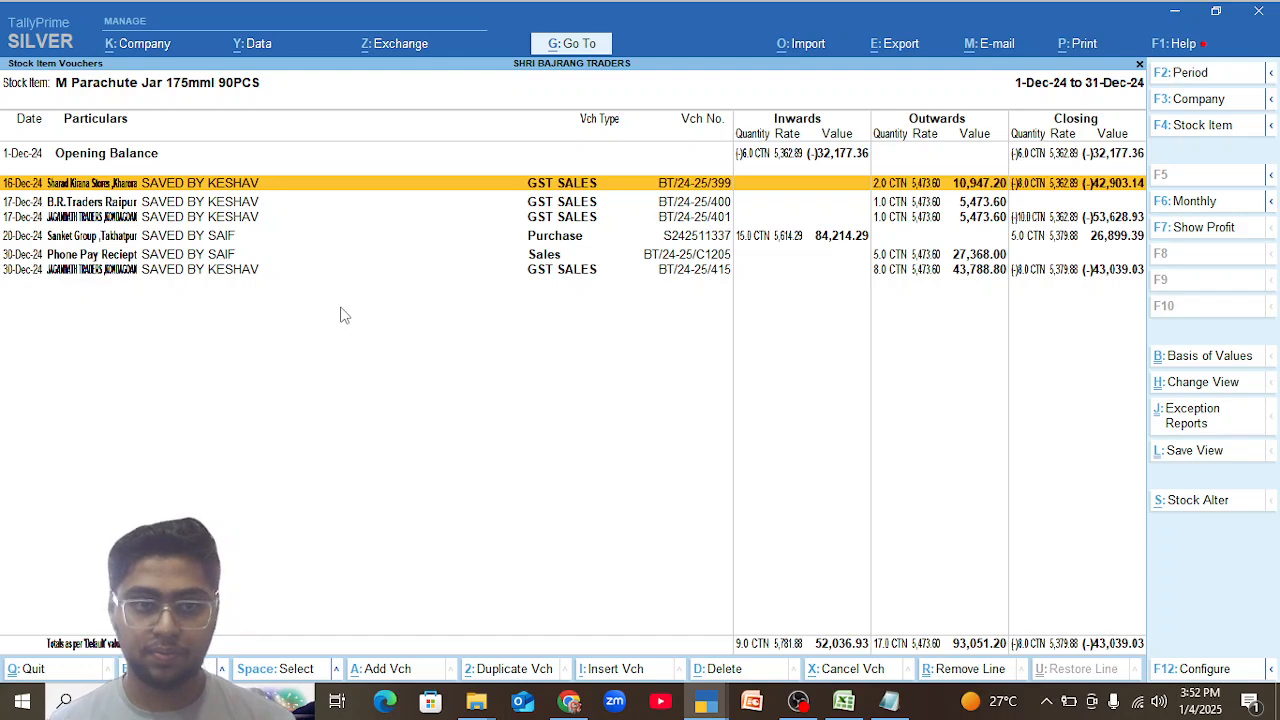
Examine the 16 December Sharad Kirana Stores sales voucher, quit it without changes and return to the item's monthly summary.
key(Return)
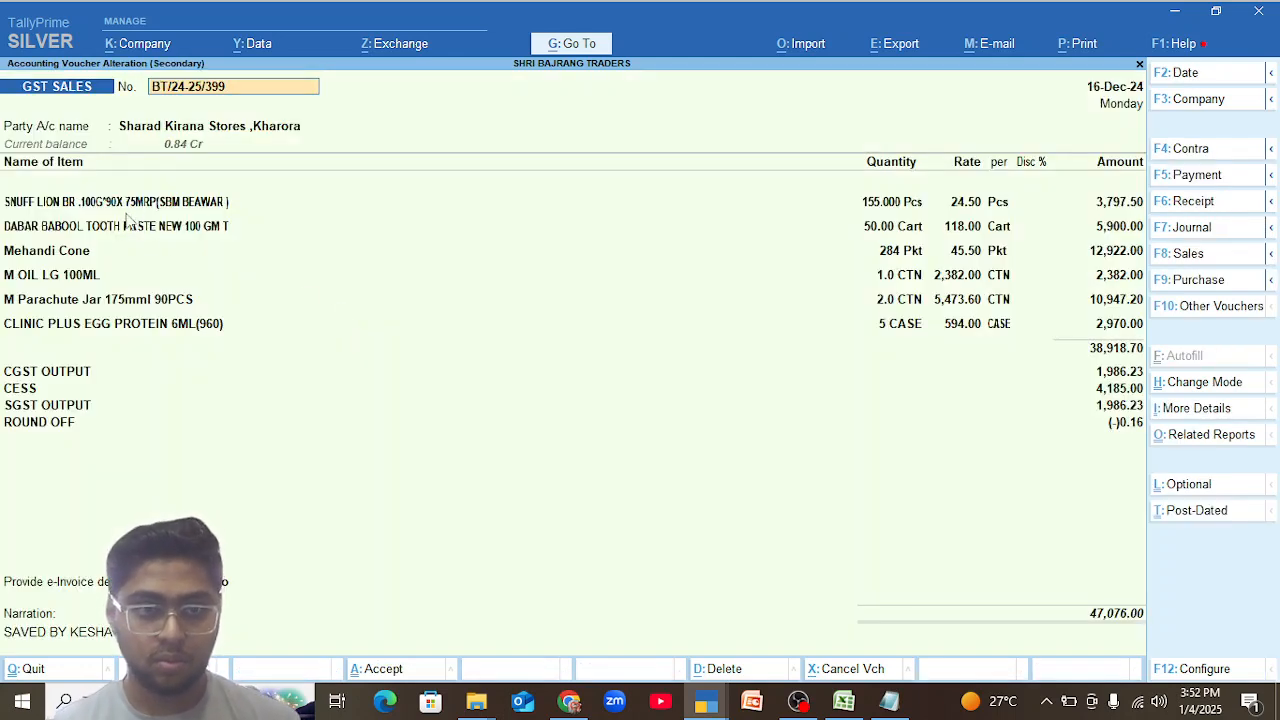
key(Escape)
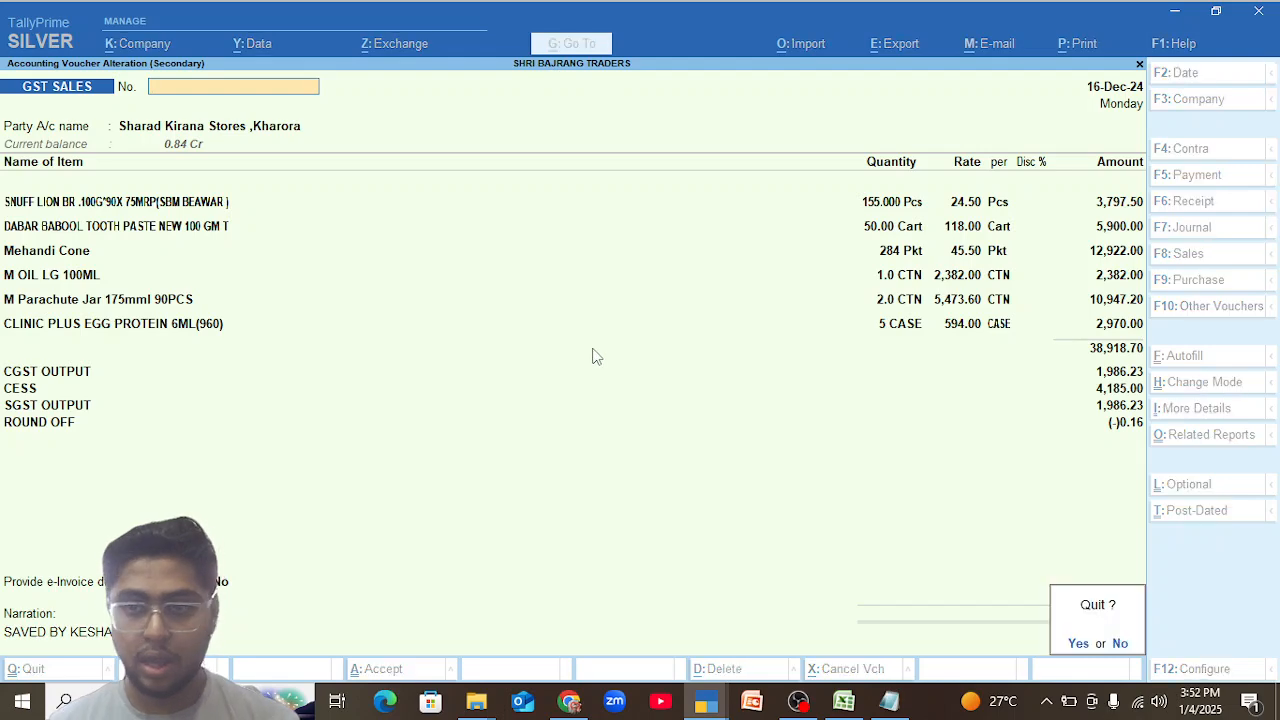
key(y)
key(Escape)
From the item's October 2024 vouchers, open the 9 October Phone Pay Reciept sales voucher at its M Parachute Jar 175mml 90PCS line.
key(Up)
key(Up)
key(Up)
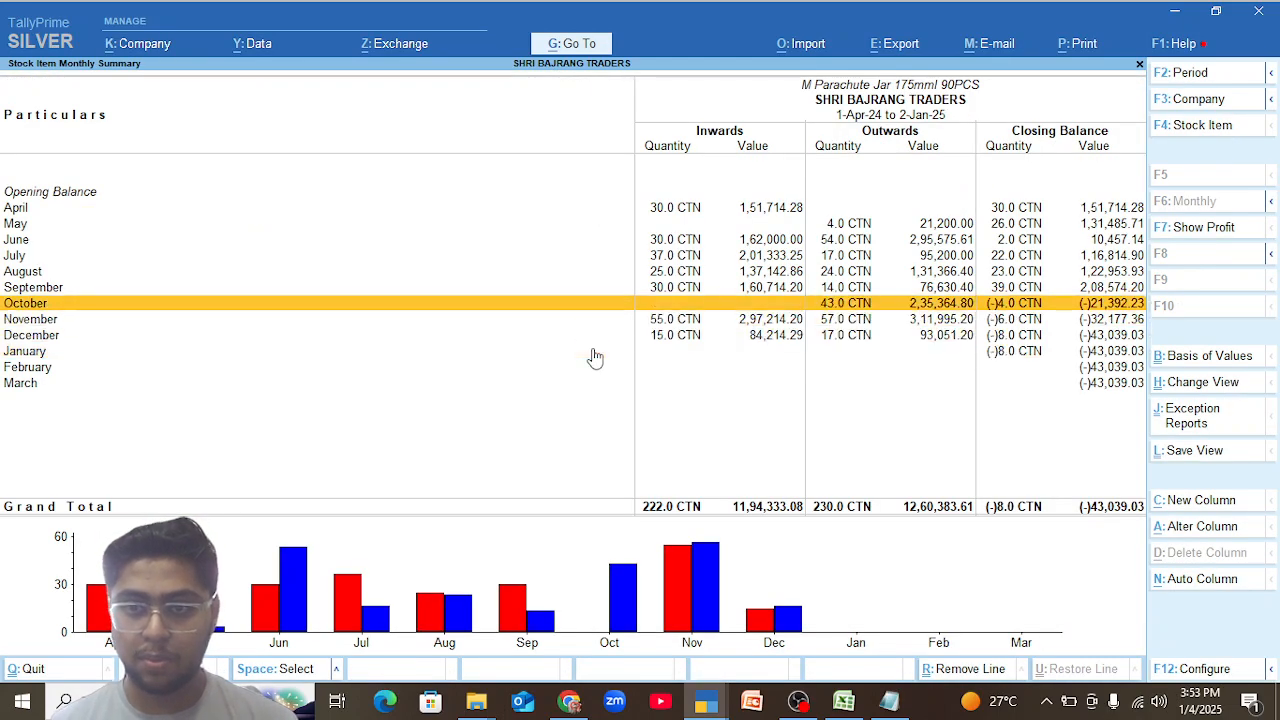
key(Return)
key(Down)
key(Down)
key(Down)
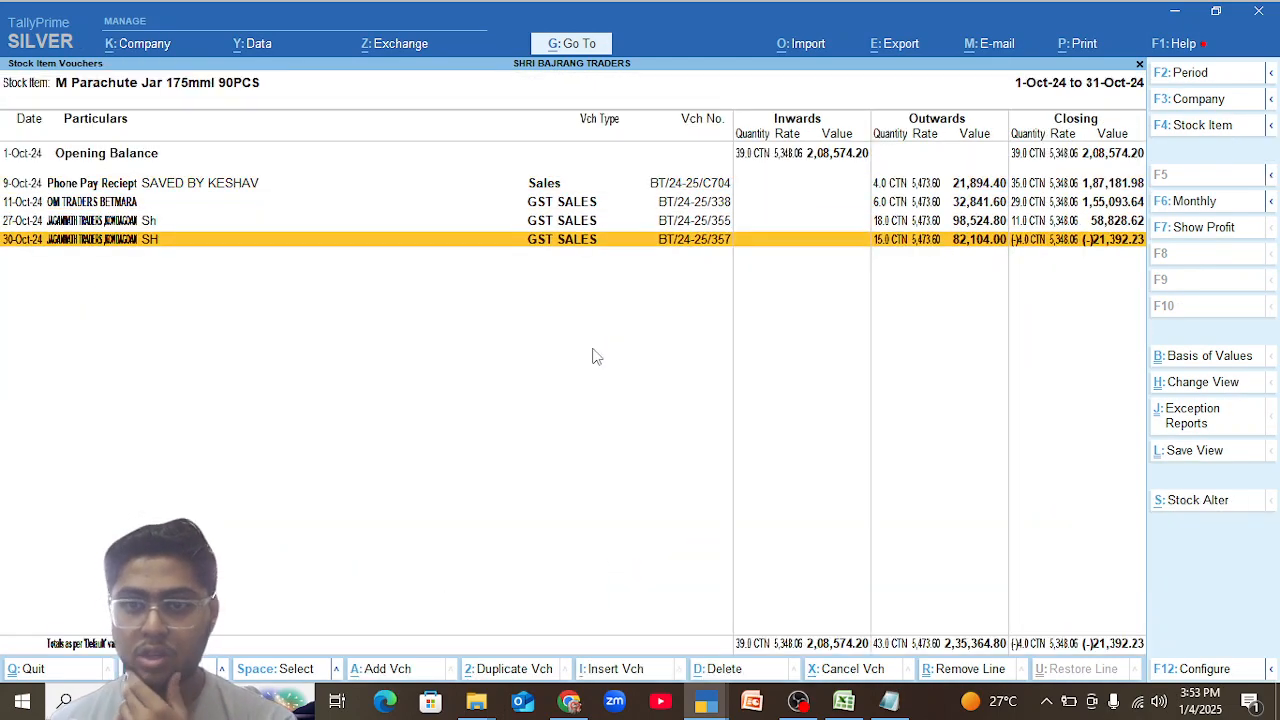
key(Up)
key(Up)
key(Up)
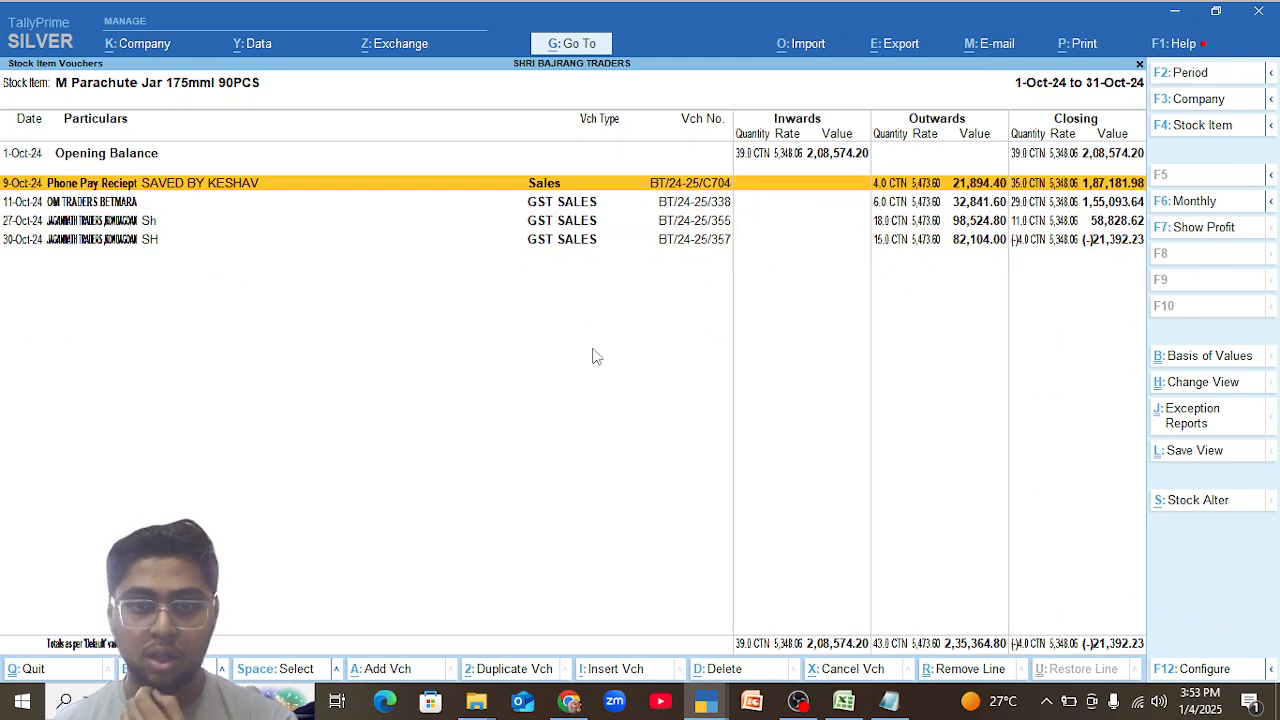
key(Return)
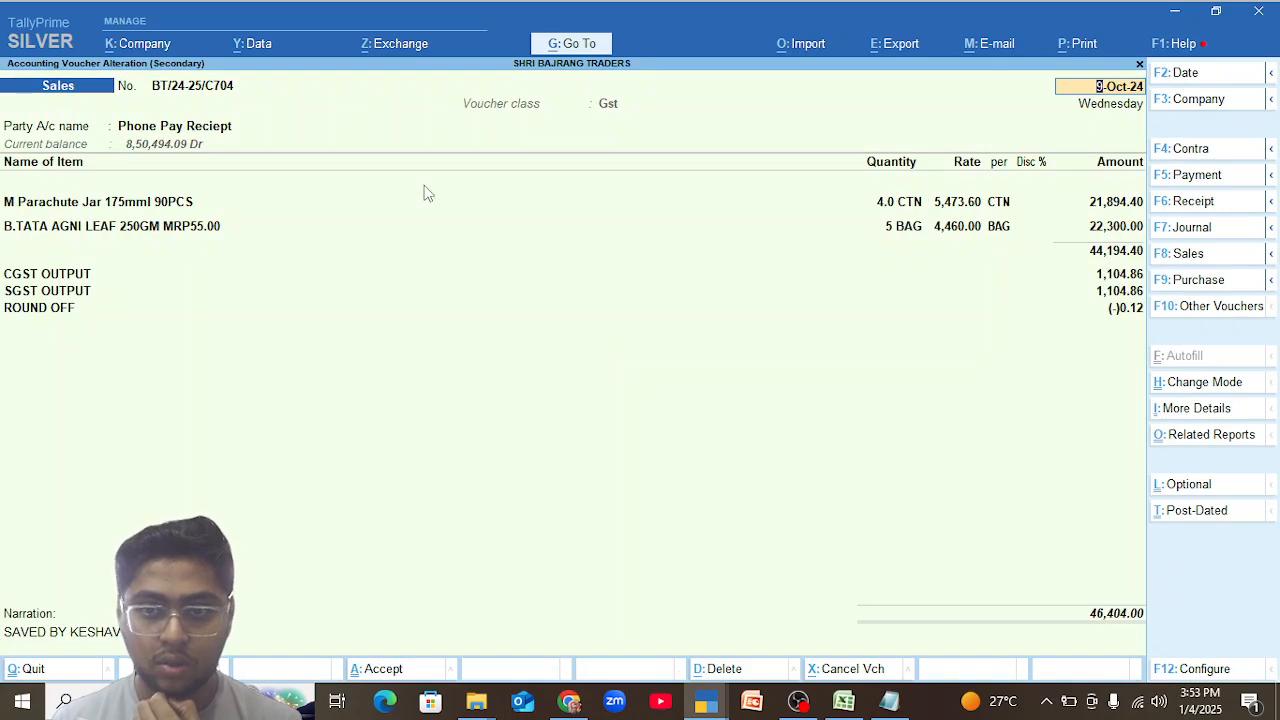
click(60, 206)
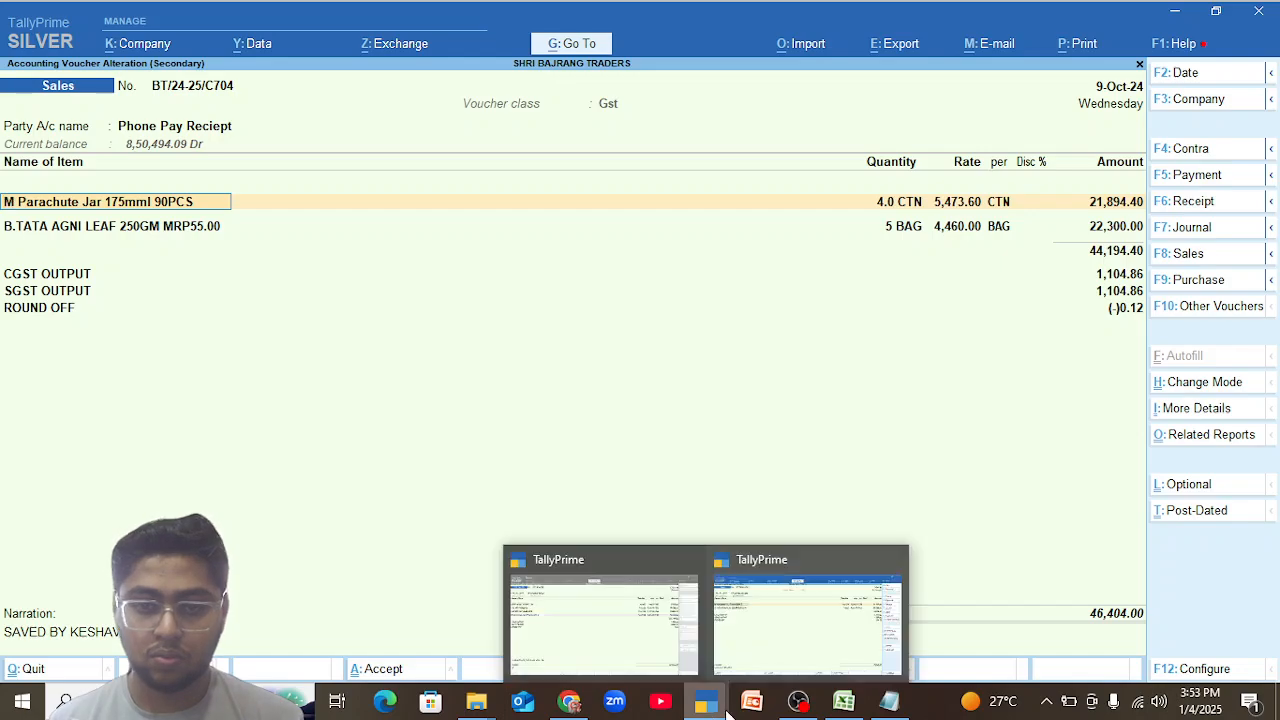
Switch to the other TallyPrime window, quit its open B.R.Traders Raipur voucher without saving and go back to the main menu.
key(alt+Tab)
key(Escape)
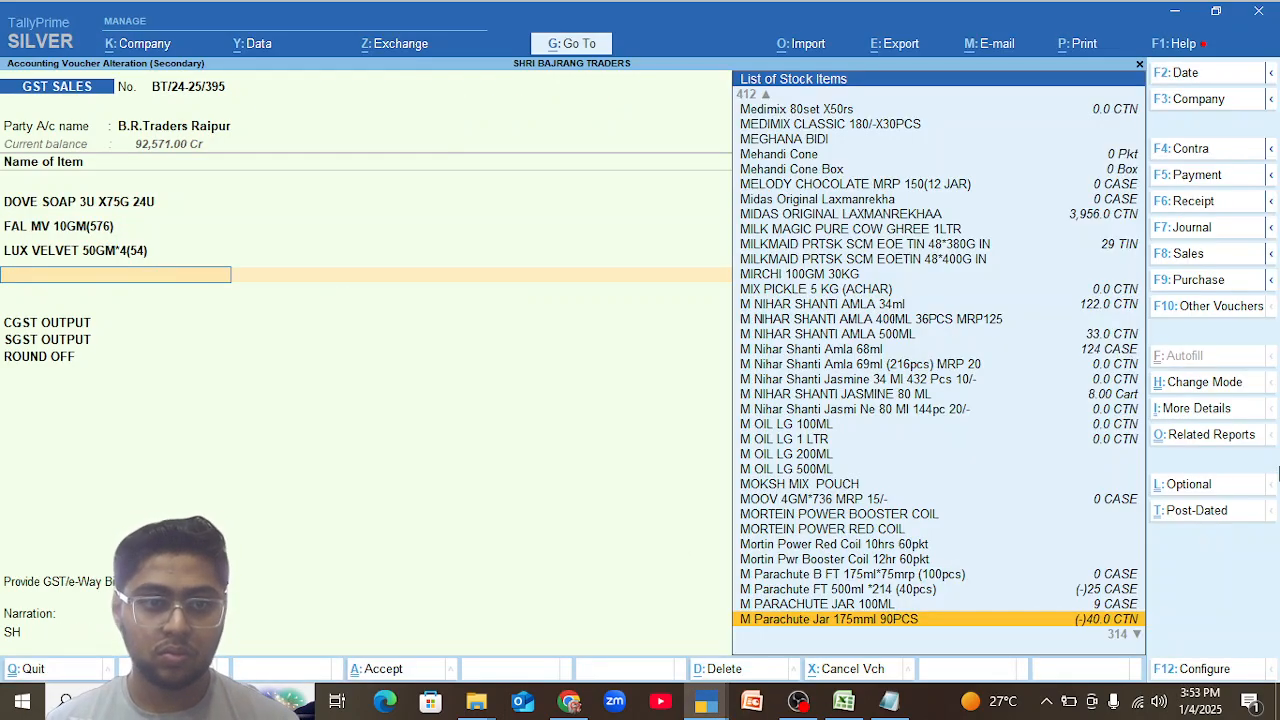
key(Escape)
key(y)
key(Escape)
key(Escape)
key(Escape)
key(Escape)
key(Escape)
key(Escape)
key(n)
Open the Stock Summary and show it in detail, listed stock item-wise.
key(Up)
key(Up)
key(Up)
key(Up)
key(Return)
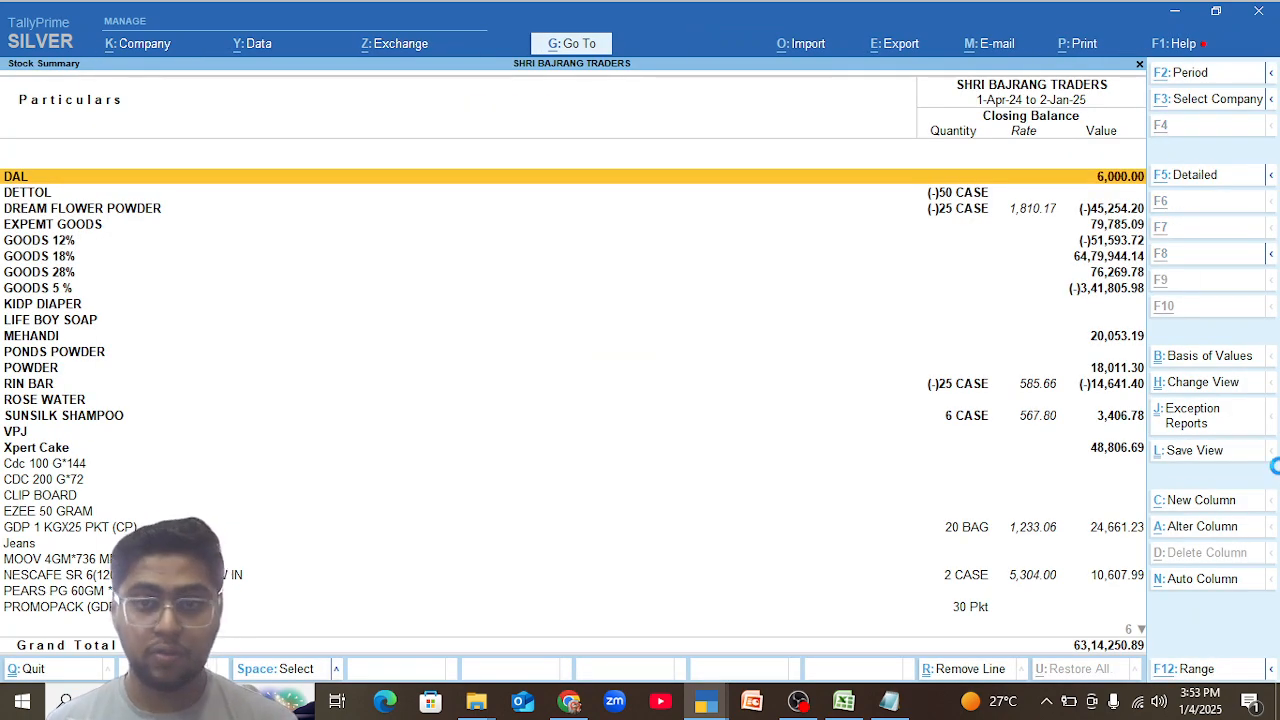
key(alt+F5)
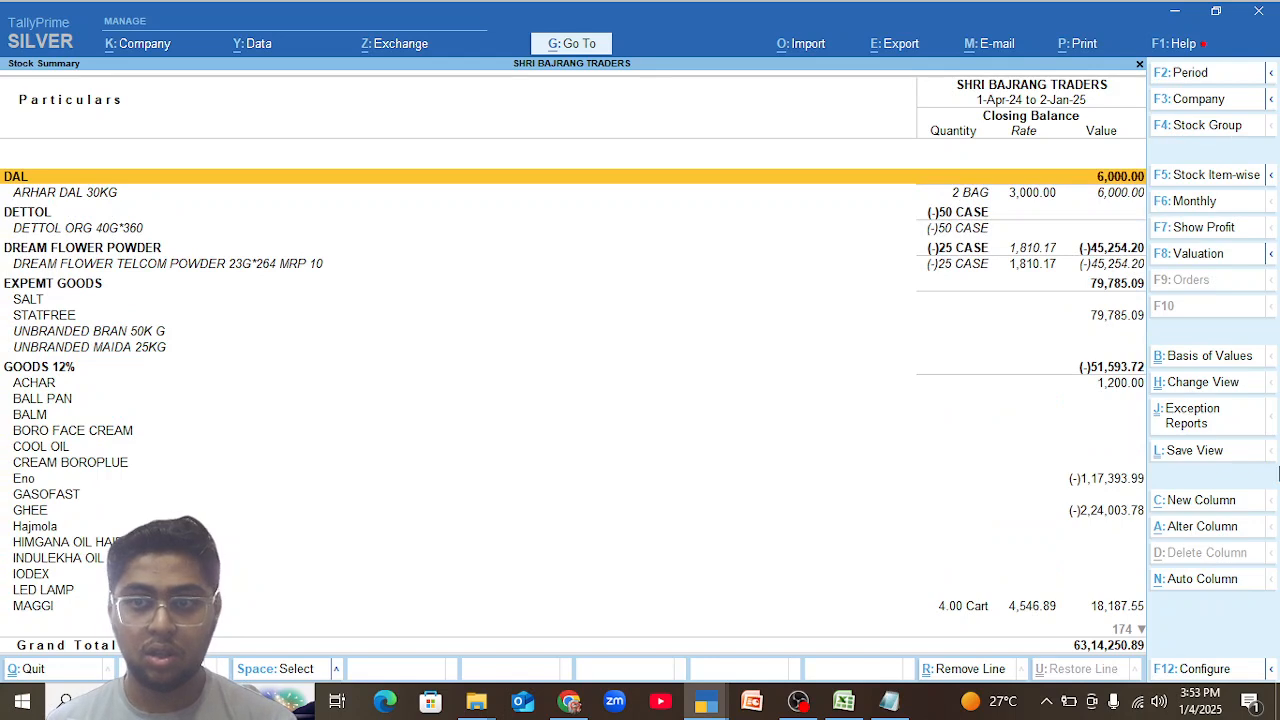
key(F5)
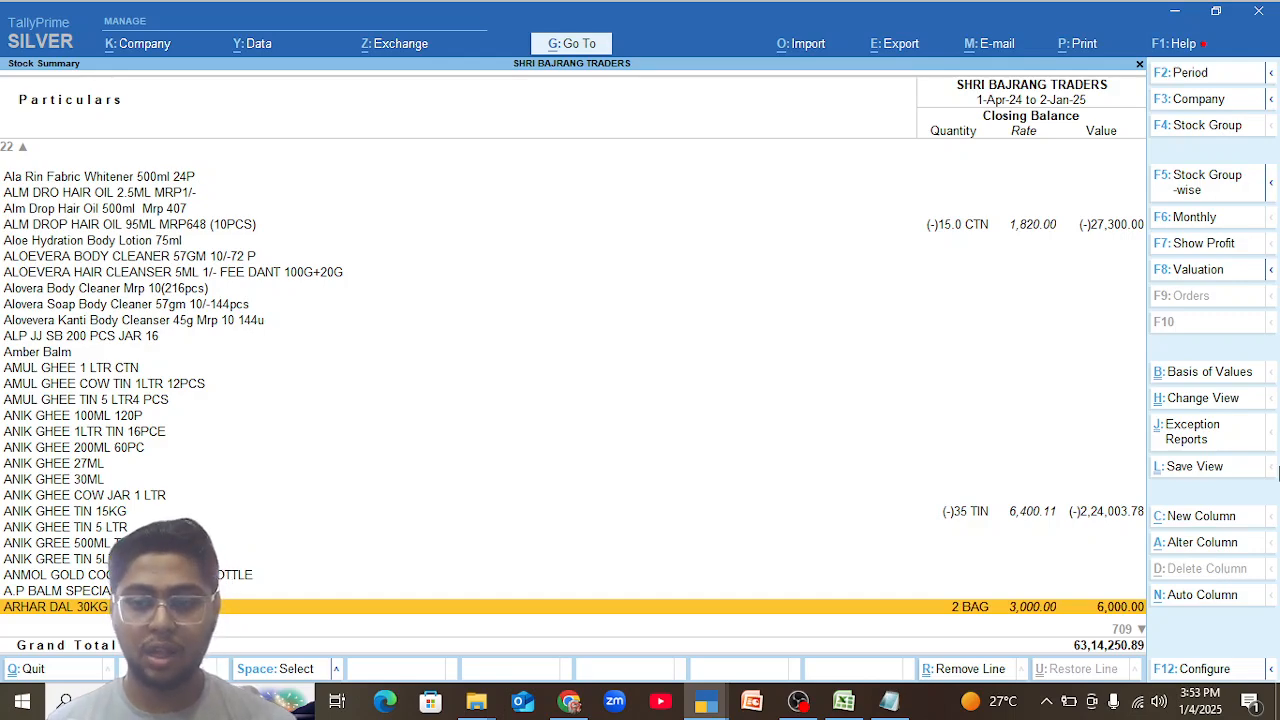
Examine the closing stock balances in the item-wise list from ARHAR DAL 30KG down to DOVE 2MRP.
key(Down)
key(Down)
key(Down)
key(Down)
key(Down)
key(Down)
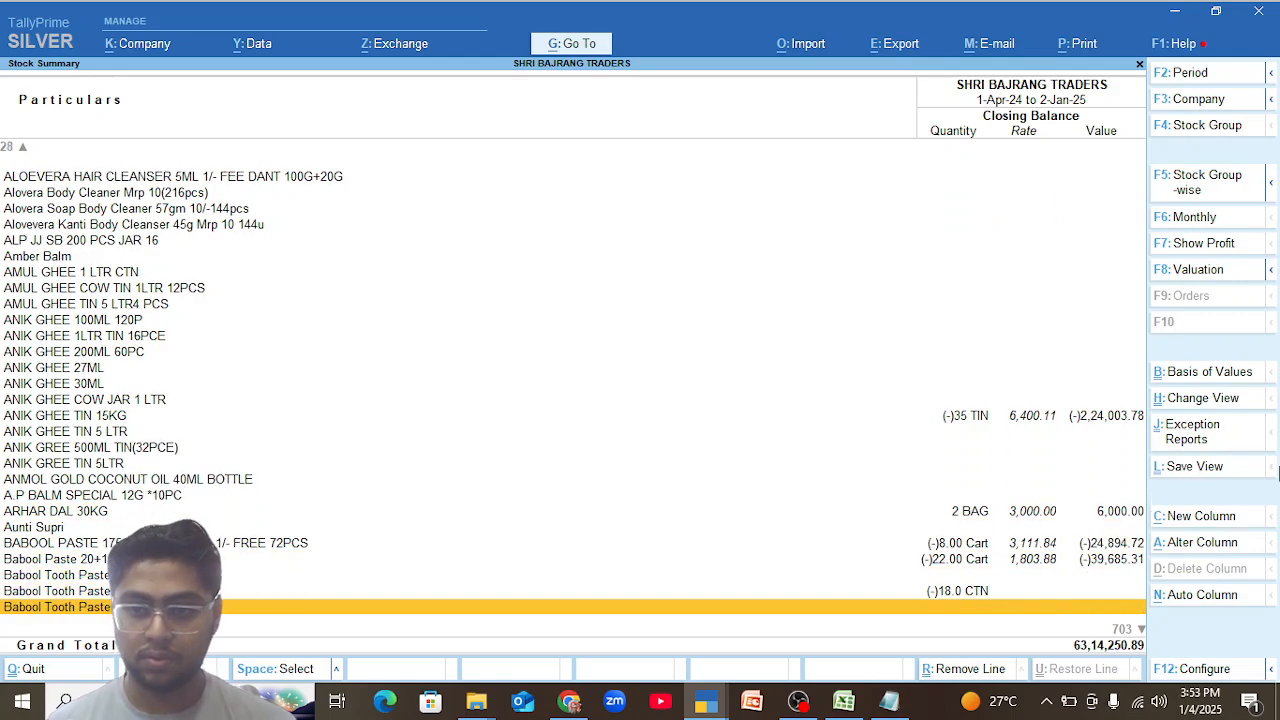
key(Down)
key(Down)
key(Down)
key(Down)
key(Down)
key(Down)
key(Down)
key(Down)
key(Down)
key(Down)
key(Down)
key(Down)
key(Down)
key(Down)
key(Down)
key(Down)
key(Down)
key(Down)
key(Down)
key(Down)
key(Down)
key(Down)
key(Down)
key(Down)
key(Down)
key(Down)
key(Down)
key(Down)
key(Down)
key(Down)
key(Down)
key(Down)
key(Down)
key(Down)
key(Down)
key(Down)
key(Down)
key(Down)
key(Down)
key(Down)
key(Down)
key(Down)
key(Down)
key(Down)
key(Down)
key(Down)
key(Down)
key(Down)
key(Down)
key(Down)
key(Down)
key(Down)
key(Down)
key(Down)
key(Down)
key(Down)
key(Down)
key(Down)
key(Down)
key(Down)
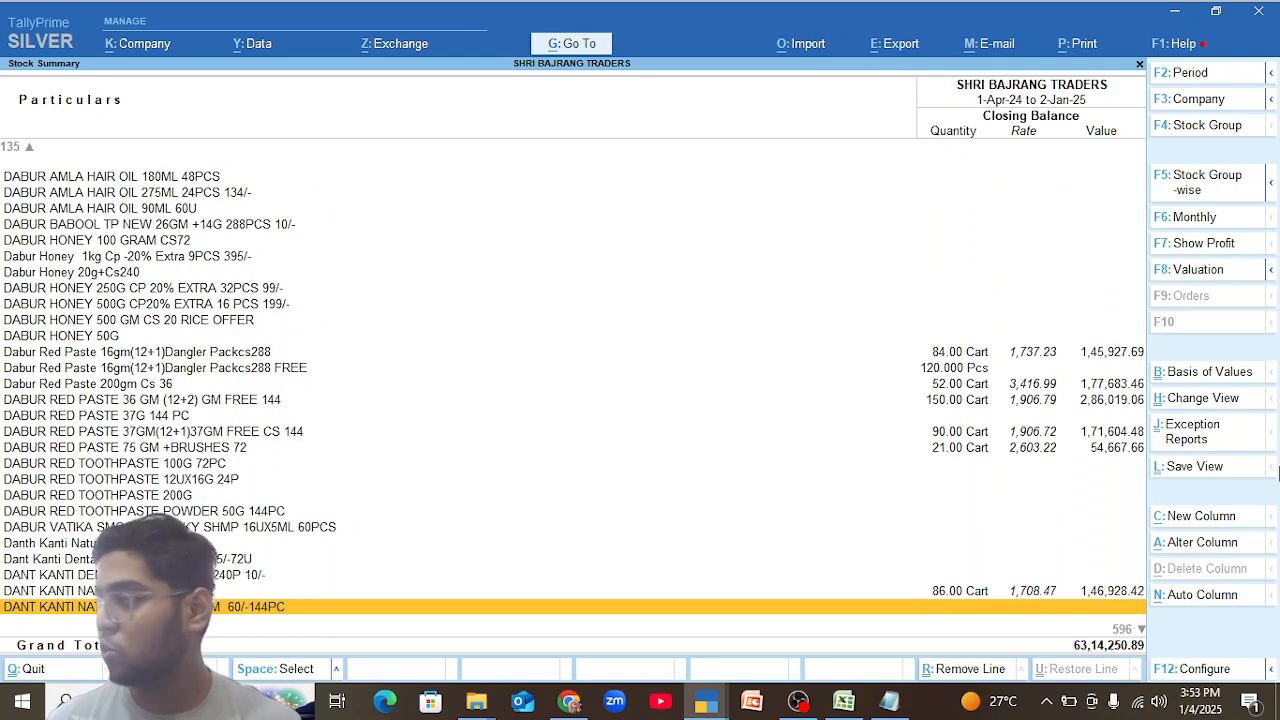
key(Down)
key(Down)
key(Down)
key(Down)
key(Down)
key(Down)
key(Down)
key(Down)
key(Down)
key(Down)
key(Down)
key(Down)
key(Down)
key(Down)
key(Down)
key(Down)
key(Down)
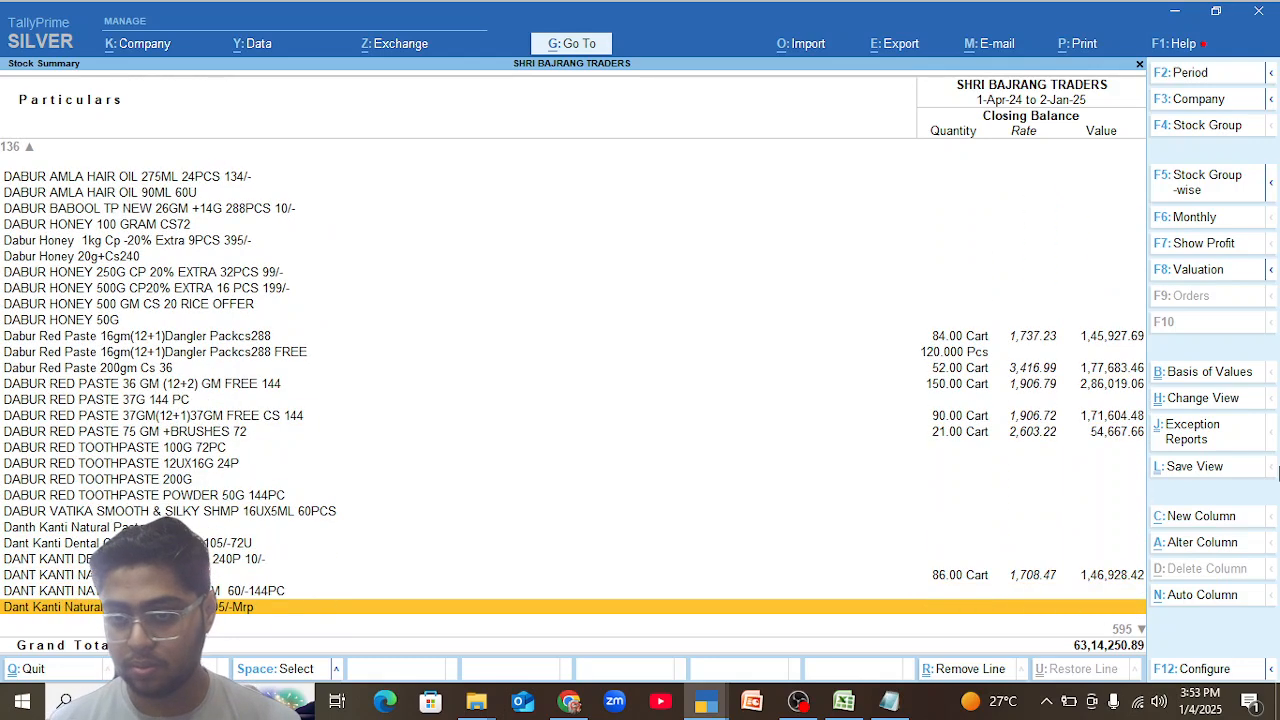
key(Down)
key(Down)
key(Down)
key(Down)
key(Down)
key(Down)
key(Down)
key(Down)
key(Down)
key(Down)
key(Down)
key(Down)
key(Down)
key(Down)
key(Down)
key(Down)
key(Down)
key(Down)
key(Down)
key(Down)
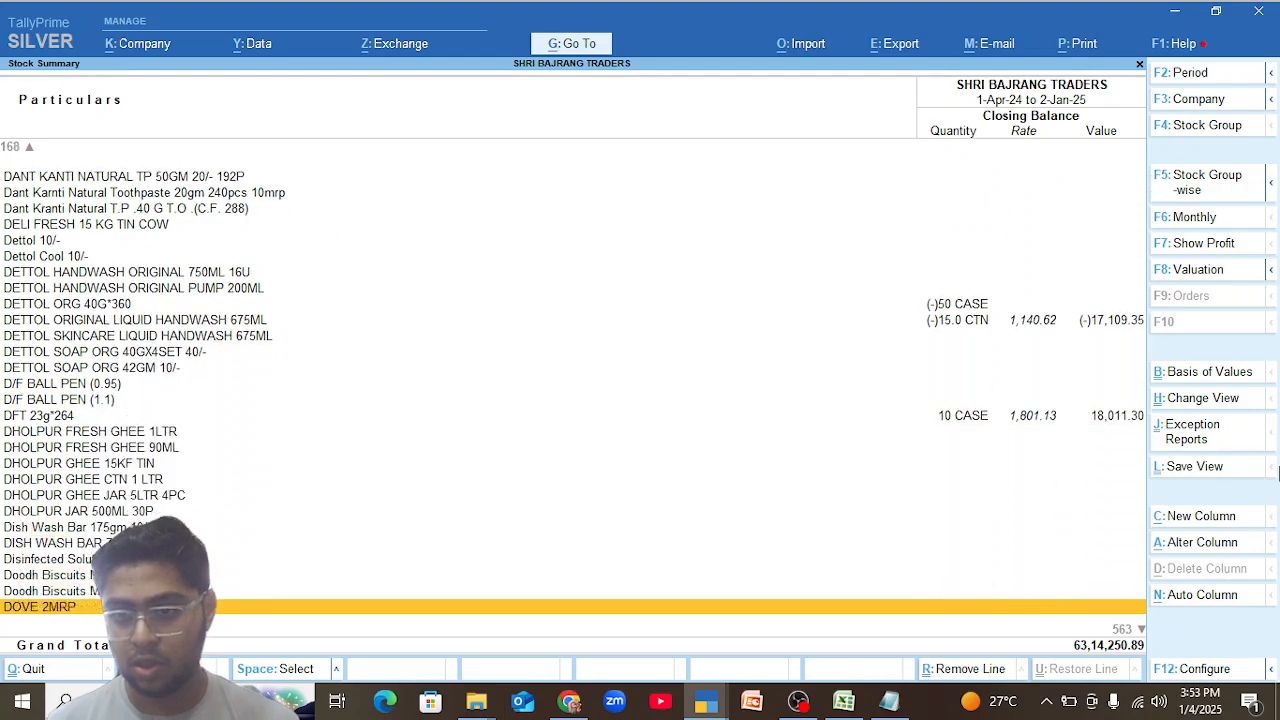
Examine the closing balances from the DOVE items through the Gulabari and Hajmola items, and return to the 9 October sales voucher.
key(alt+Tab)
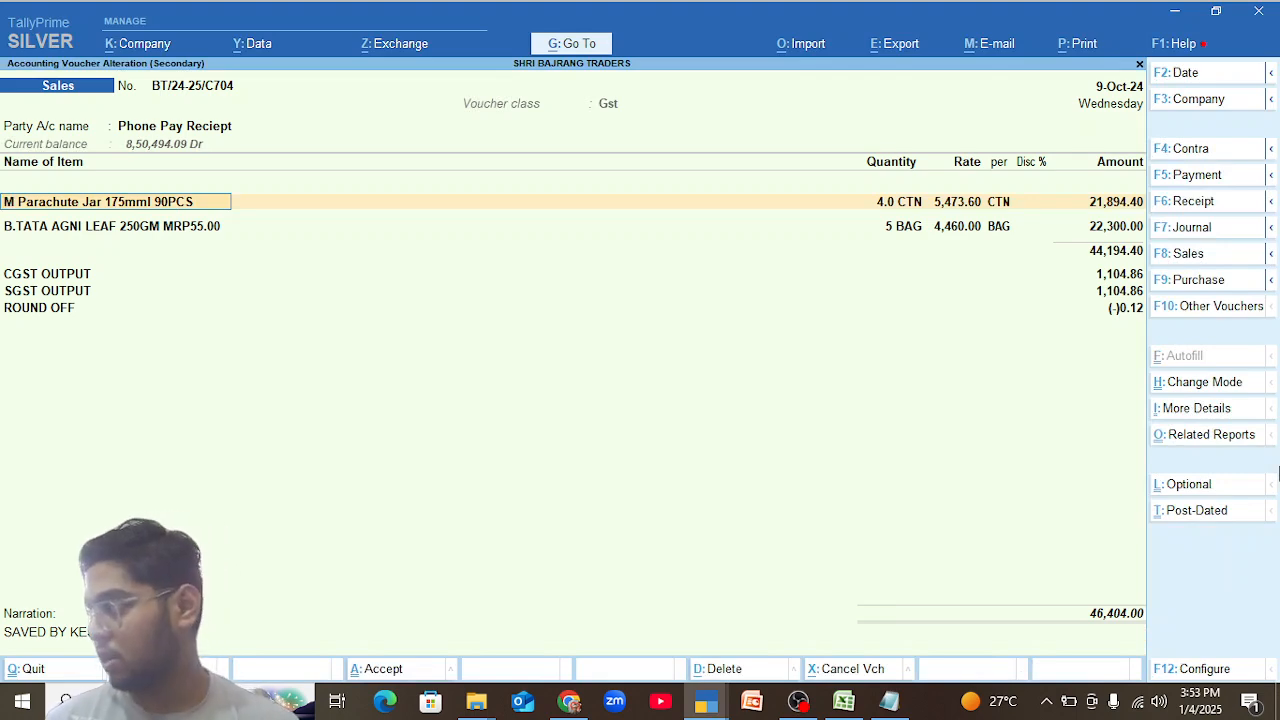
key(ctrl+q)
key(Down)
key(Down)
key(Down)
key(Down)
key(Down)
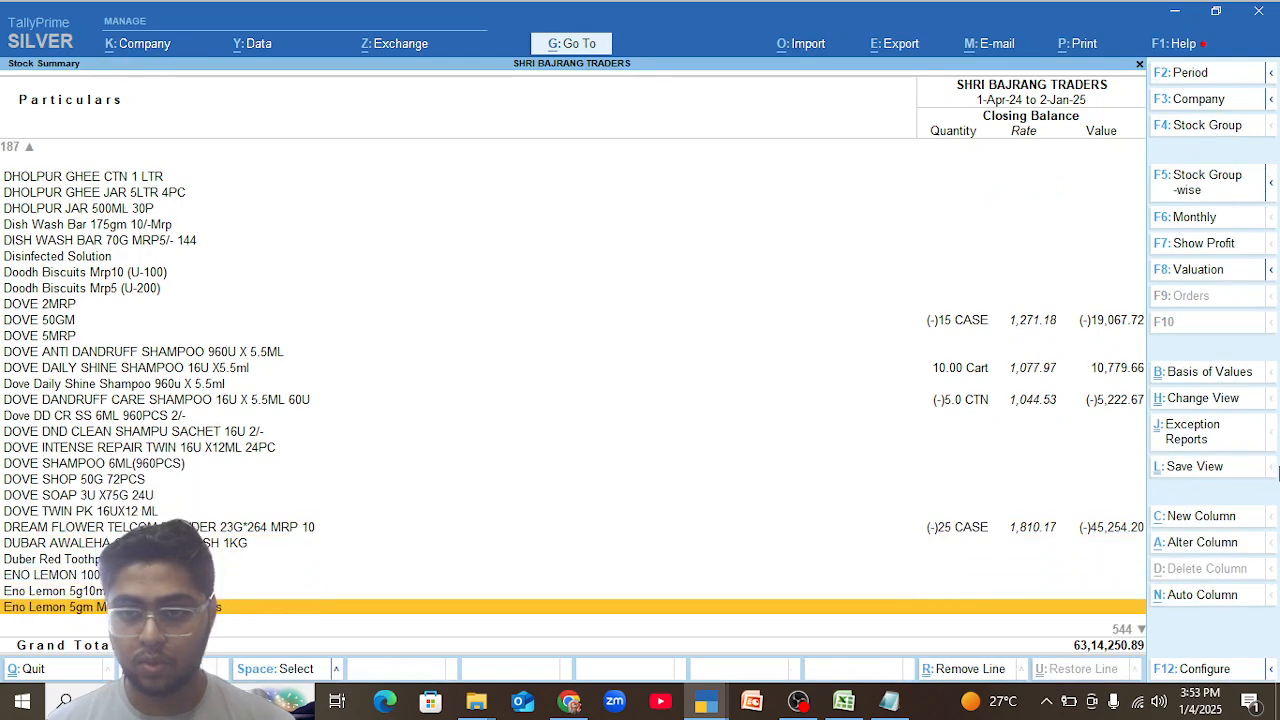
key(Down)
key(Down)
key(Down)
key(Down)
key(Down)
key(Down)
key(Down)
key(Down)
key(Down)
key(Down)
key(Down)
key(Down)
key(Down)
key(Down)
key(Down)
key(Down)
key(Down)
key(Down)
key(Down)
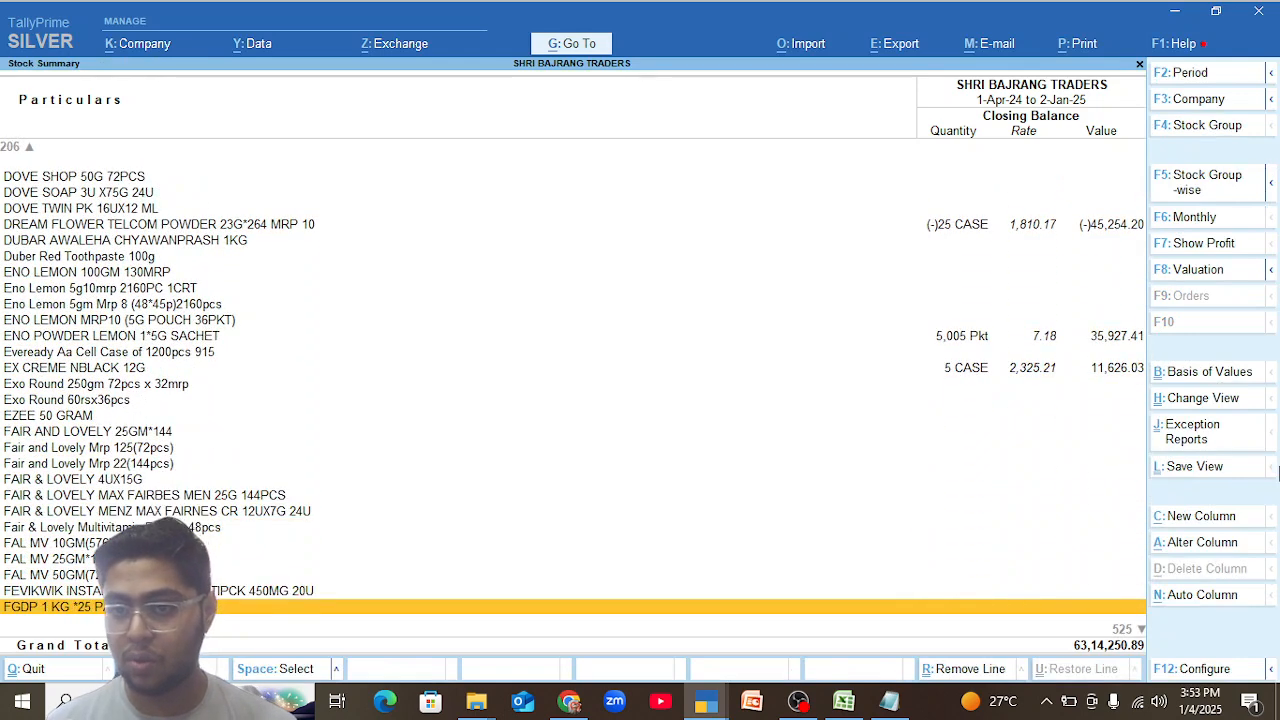
key(Down)
key(Down)
key(Down)
key(Down)
key(Down)
key(Down)
key(Down)
key(Down)
key(Down)
key(Down)
key(Down)
key(Down)
key(Down)
key(Down)
key(Down)
key(Down)
key(Down)
key(Down)
key(Down)
key(Down)
key(Down)
key(Down)
key(Down)
key(Down)
key(Down)
key(Down)
key(Down)
key(Down)
key(Down)
key(Down)
key(Down)
key(Down)
key(Down)
key(Down)
key(Down)
key(Down)
key(Down)
key(Down)
key(Down)
key(Down)
key(Down)
key(Down)
key(Down)
key(Down)
key(Down)
key(Down)
key(Down)
key(Down)
key(Down)
key(Down)
key(Down)
key(Down)
key(Down)
key(Down)
key(Down)
key(Down)
key(Down)
key(Down)
key(Up)
key(Up)
key(Up)
key(Up)
key(Up)
key(Up)
key(Up)
key(Up)
key(Up)
key(Up)
key(Up)
key(Up)
key(Up)
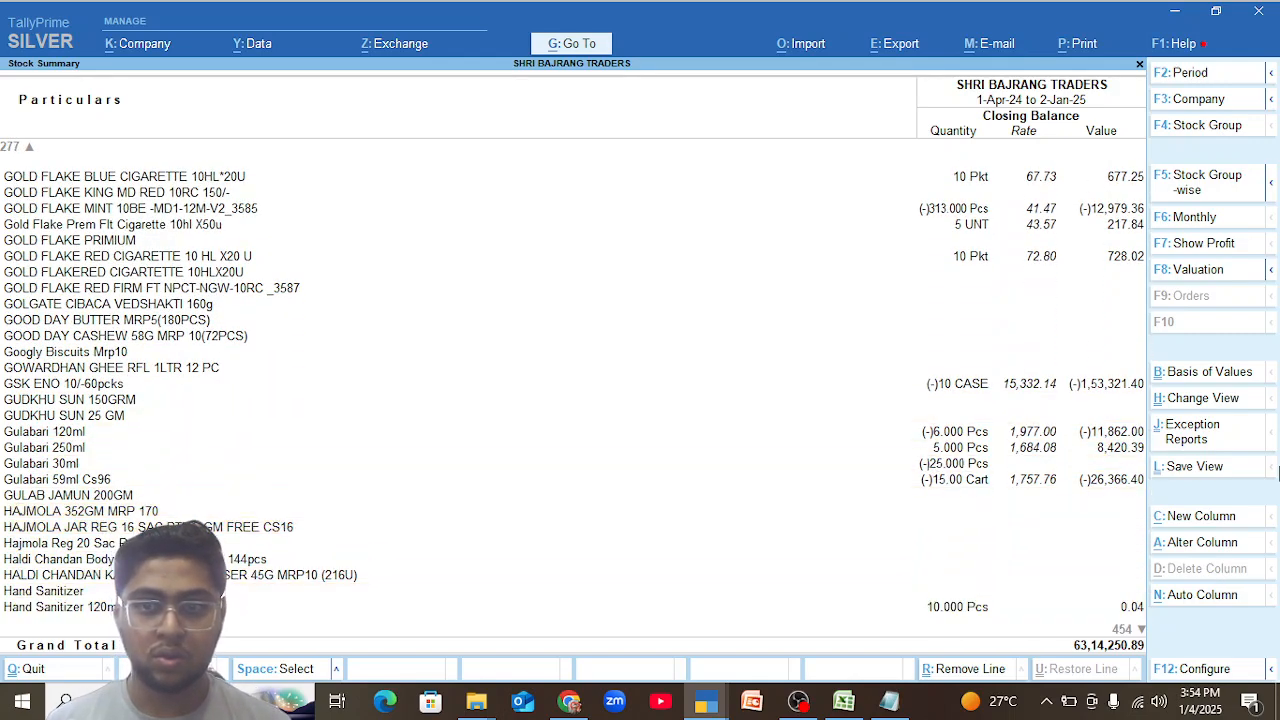
key(Up)
key(Up)
key(Up)
key(Up)
key(Up)
key(Up)
key(Up)
key(Up)
key(Up)
key(Up)
key(Up)
key(Up)
key(Up)
key(Up)
key(Up)
key(Up)
key(Up)
key(Up)
key(Up)
key(Down)
key(Down)
key(Down)
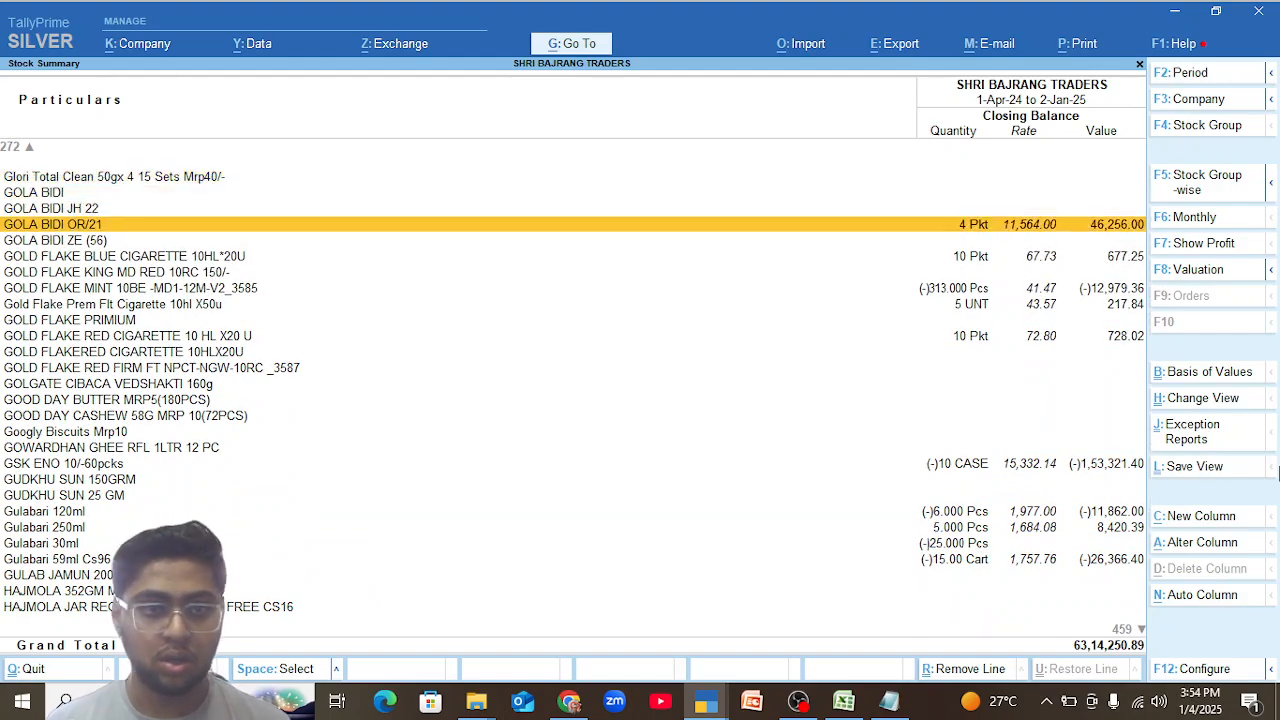
key(Escape)
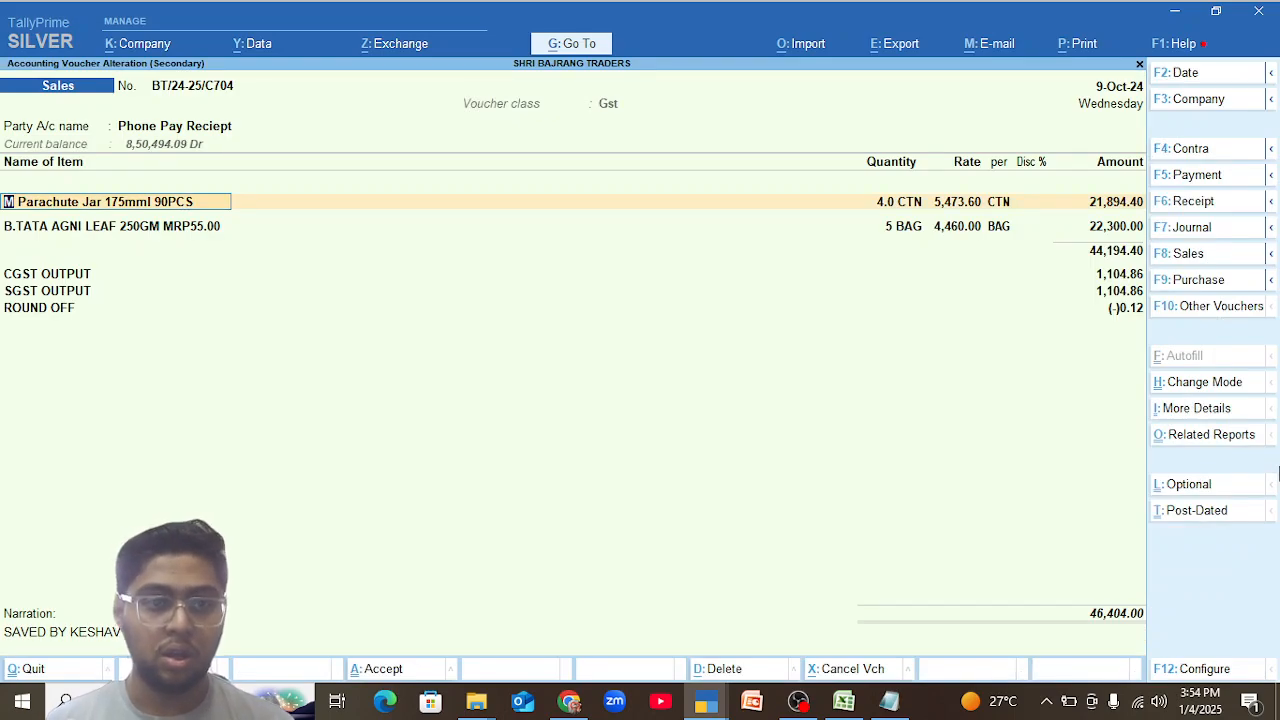
Return to the item-wise Stock Summary and examine the closing balances from the KRACKJACK item down to the M Nihar Shanti Amla items.
key(Escape)
key(m)
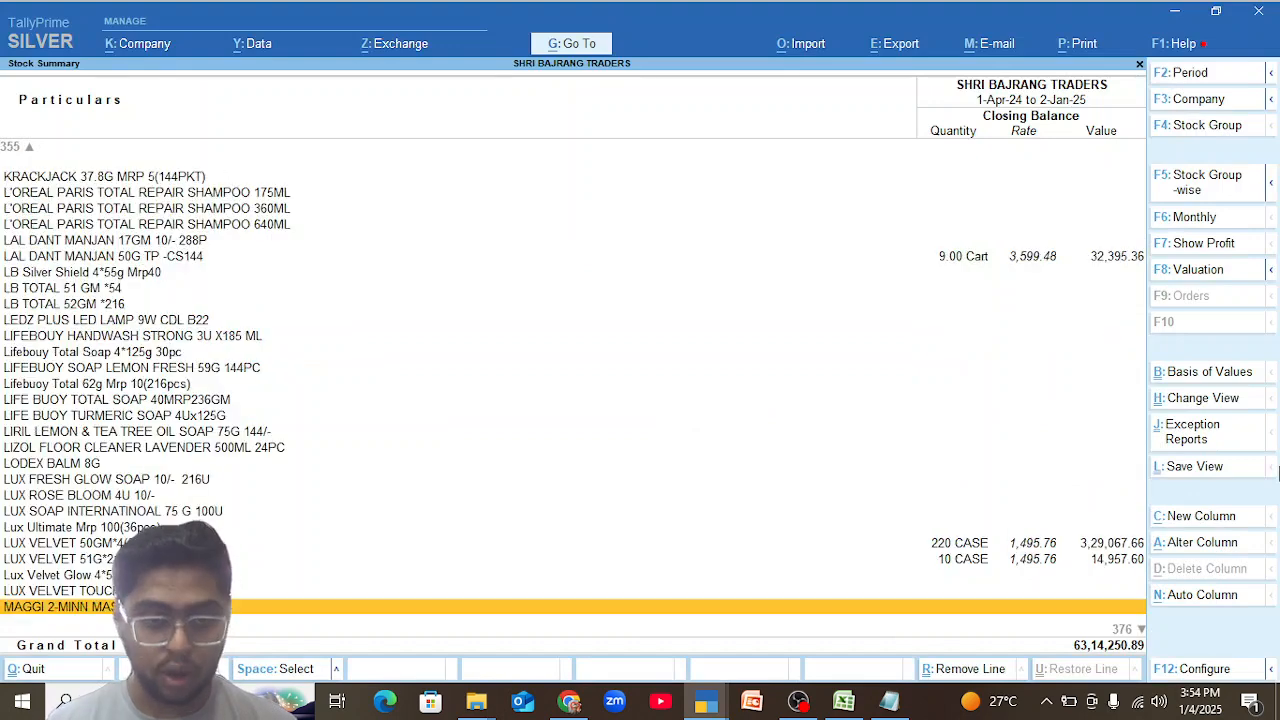
key(Down)
key(Down)
key(Down)
key(Down)
key(Down)
key(Down)
key(Down)
key(Down)
key(Down)
key(Down)
key(Down)
key(Down)
key(Down)
key(Down)
key(Down)
key(Down)
key(Down)
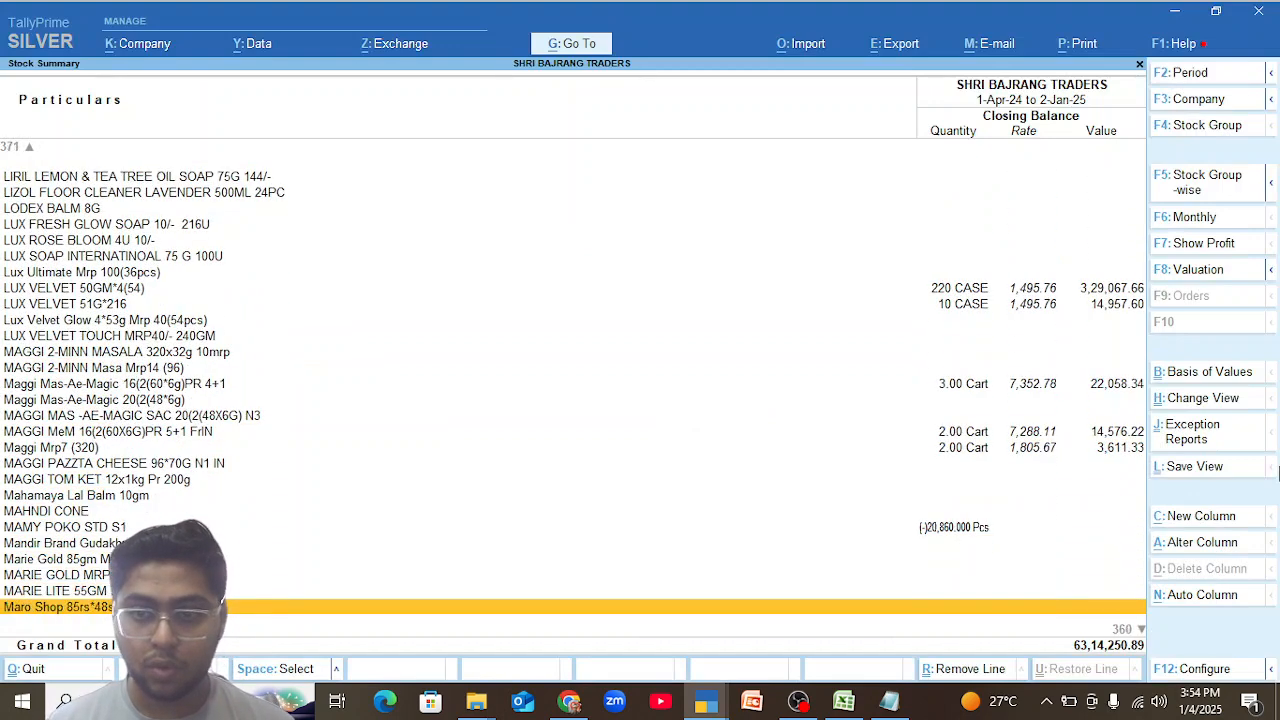
key(Down)
key(Down)
key(Down)
key(Down)
key(Down)
key(Down)
key(Down)
key(Down)
key(Down)
key(Down)
key(Down)
key(Down)
key(Down)
key(Down)
key(Down)
key(Down)
key(Down)
key(Down)
key(Down)
key(Down)
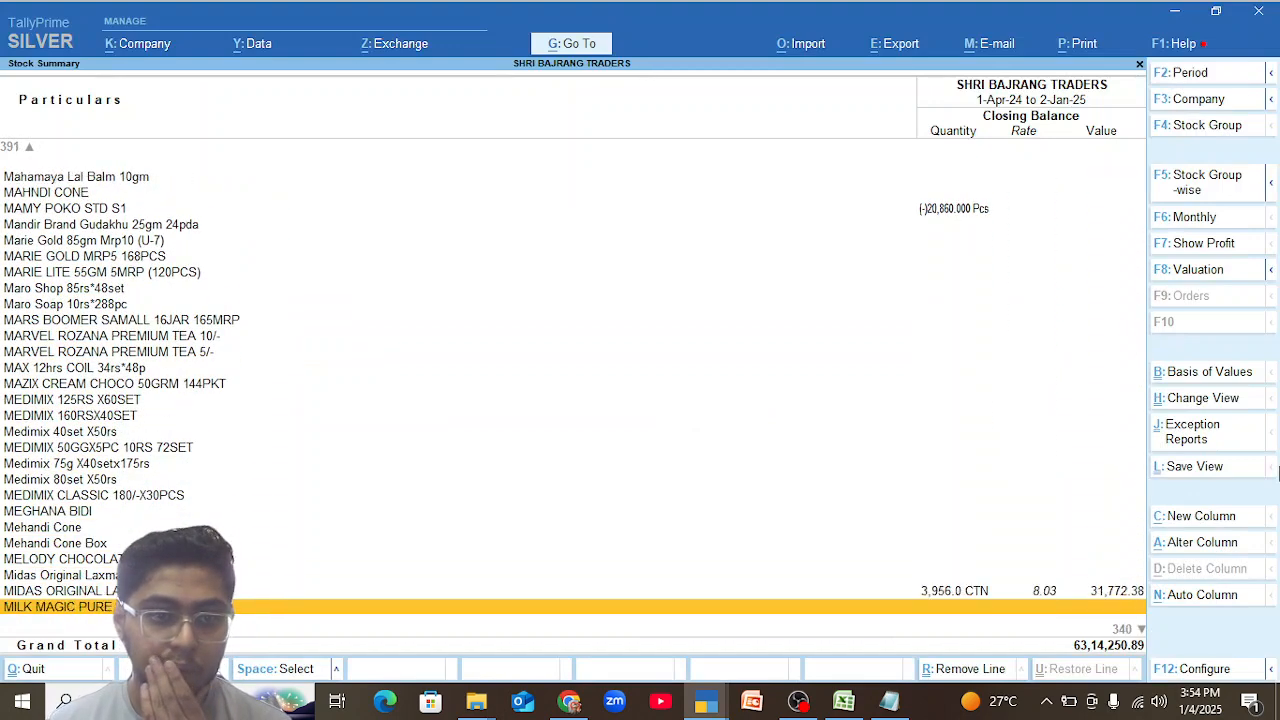
key(Up)
key(Up)
key(Up)
key(Up)
key(Up)
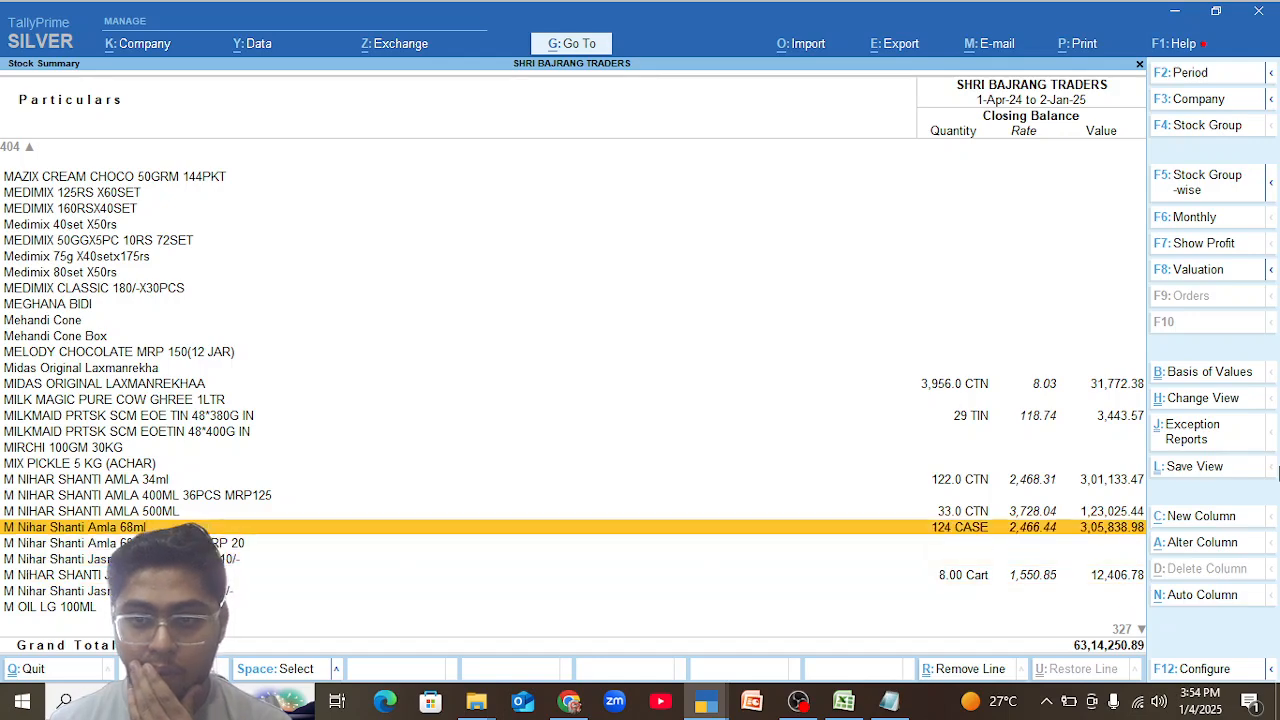
Examine the December vouchers of M Nihar Shanti Amla 68ml through 31 December, and go back to its monthly summary.
key(Return)
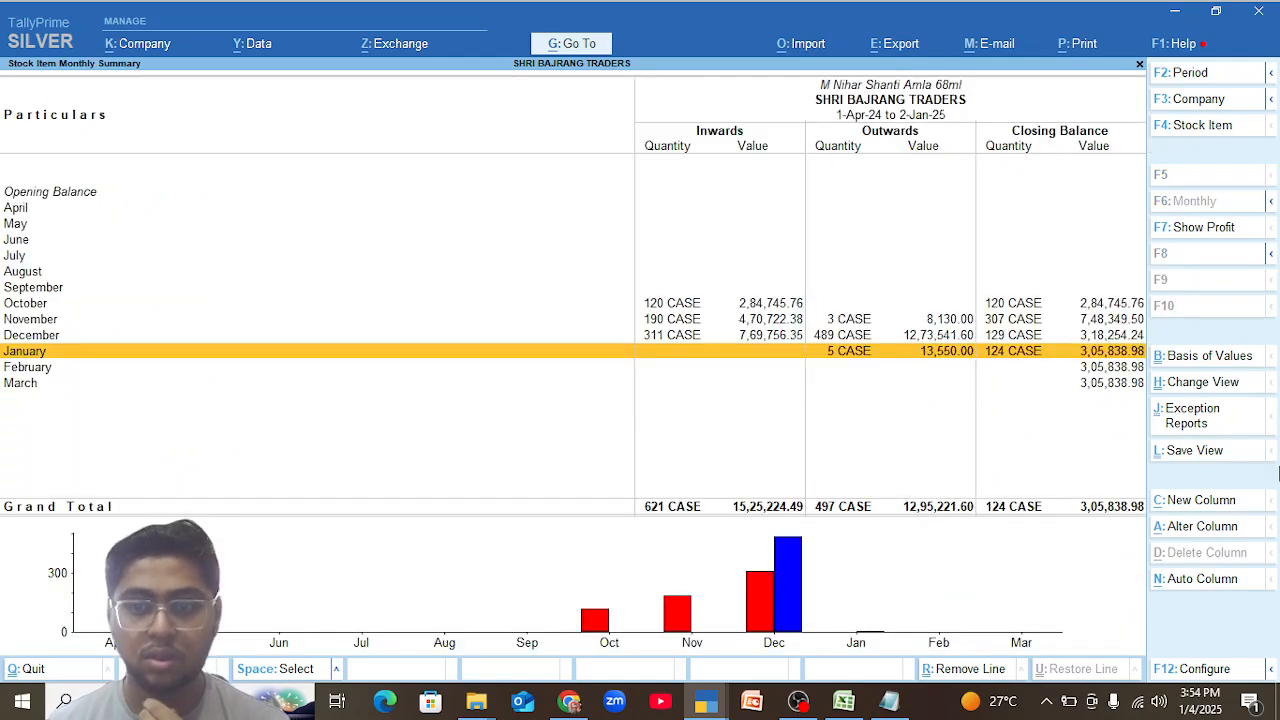
key(Up)
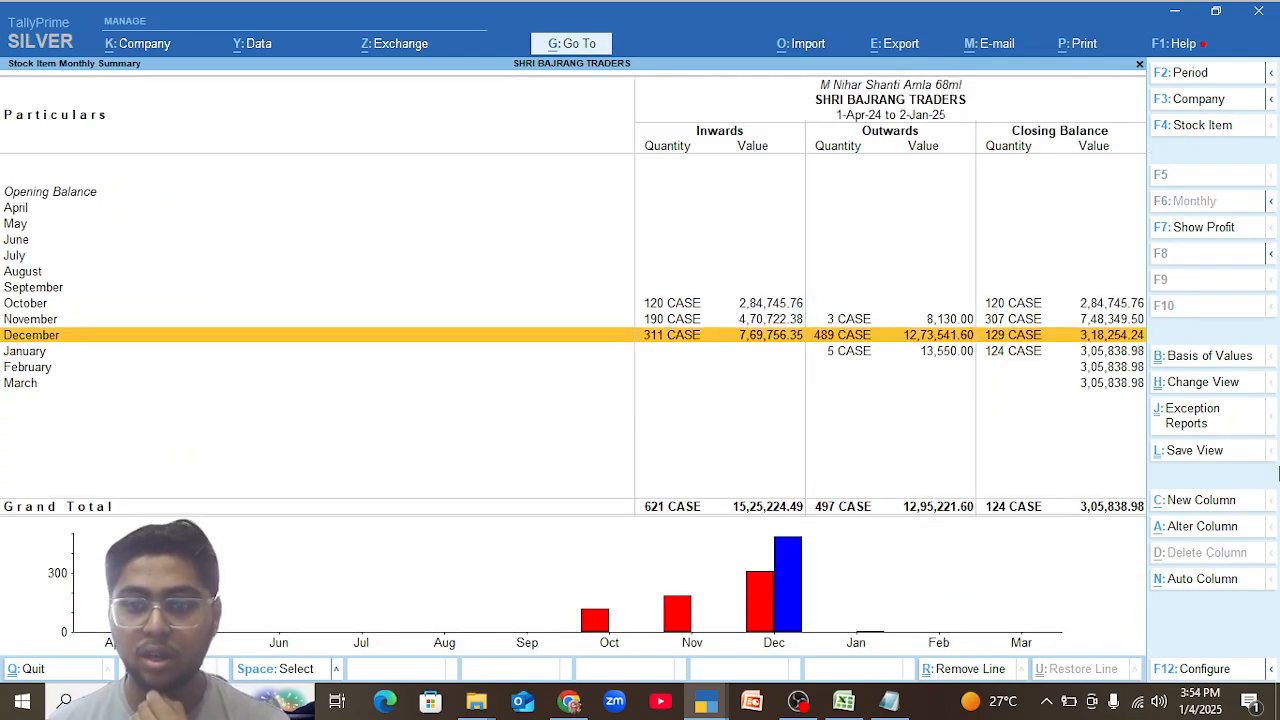
key(Return)
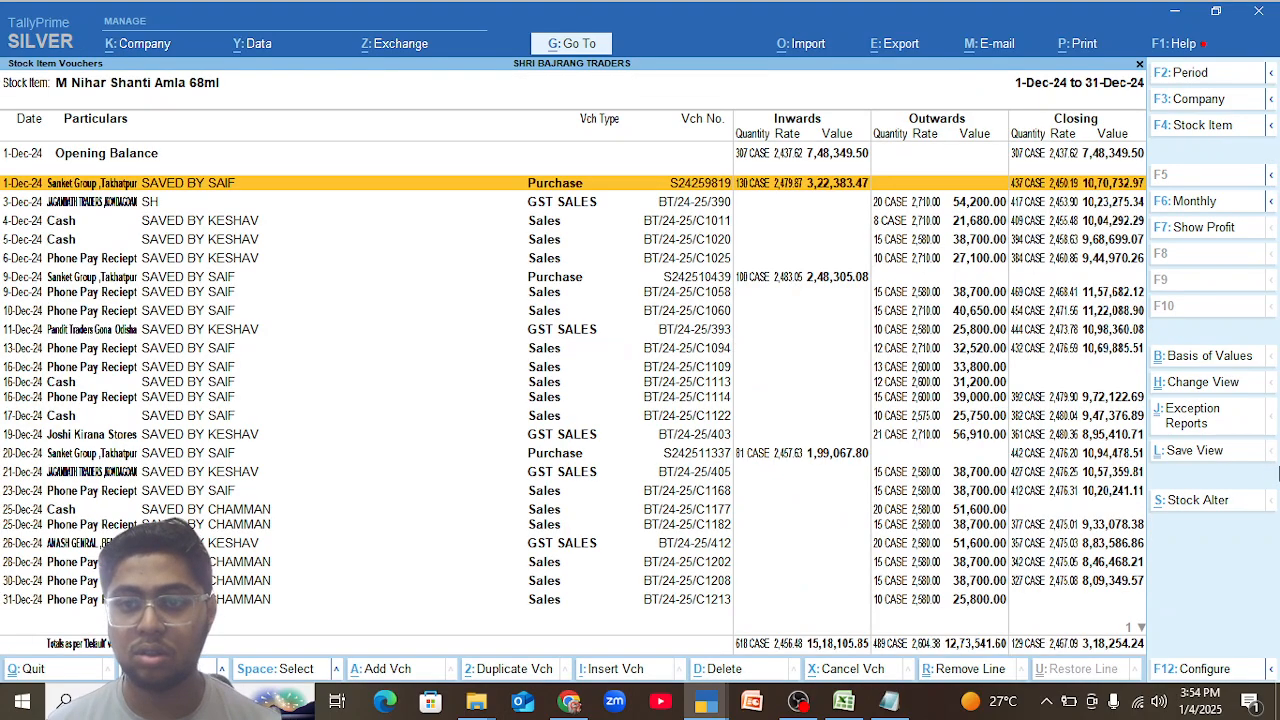
key(Down)
key(Down)
key(Down)
key(Down)
key(Down)
key(Down)
key(Down)
key(Down)
key(Down)
key(Down)
key(Down)
key(Down)
key(Down)
key(Down)
key(Down)
key(Down)
key(Down)
key(Down)
key(Down)
key(Down)
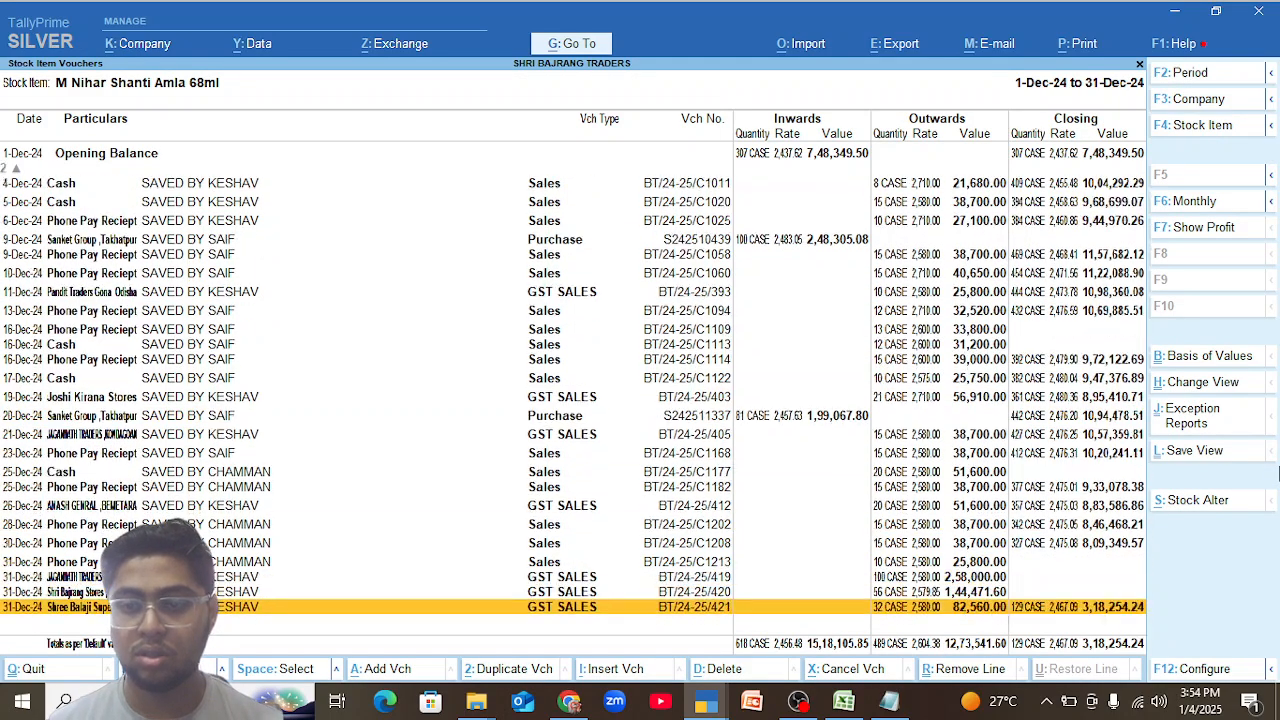
key(Escape)
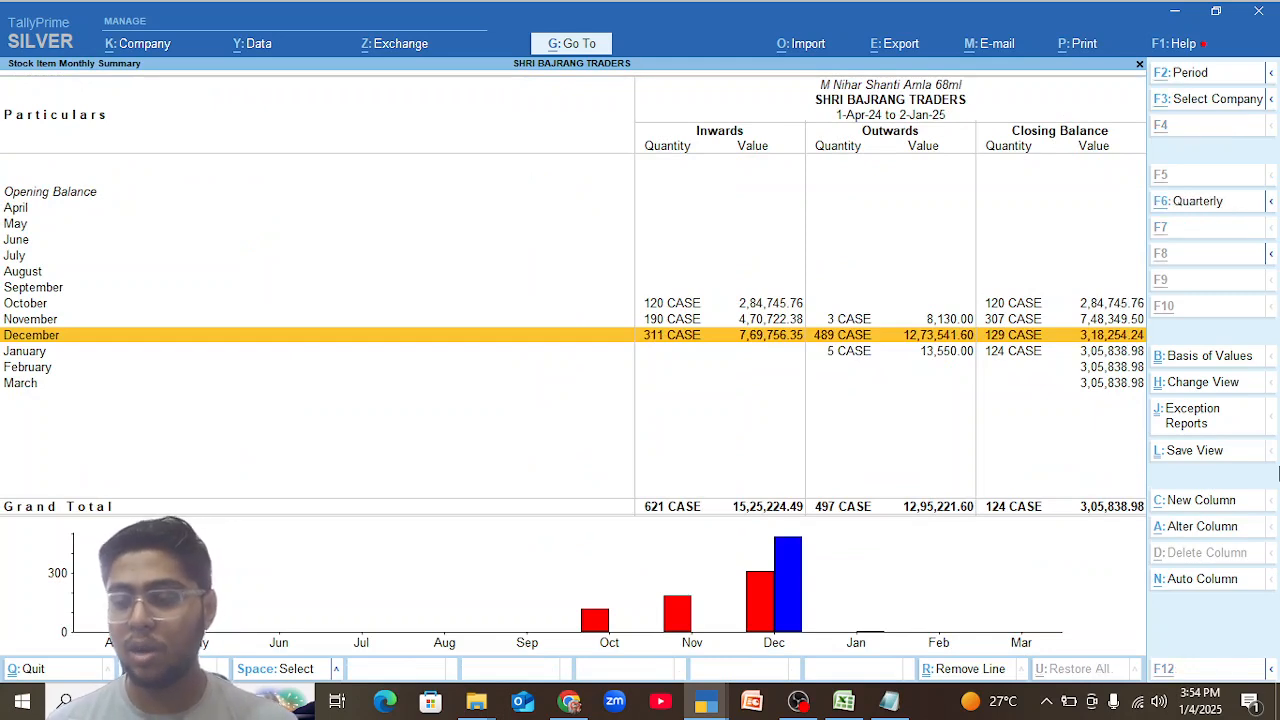
Switch to the TallyPrime window with sales voucher BT/24-25/C704 and show its GST tax analysis in detail.
key(alt+Tab)
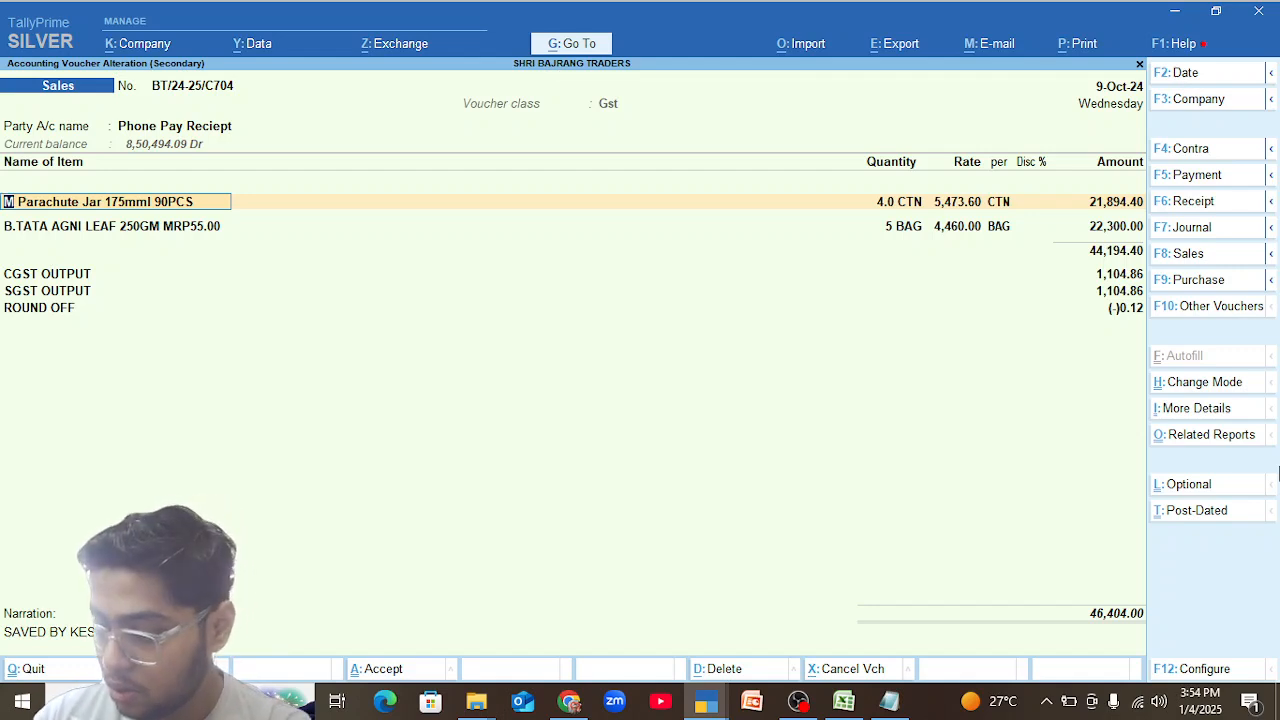
key(alt+a)
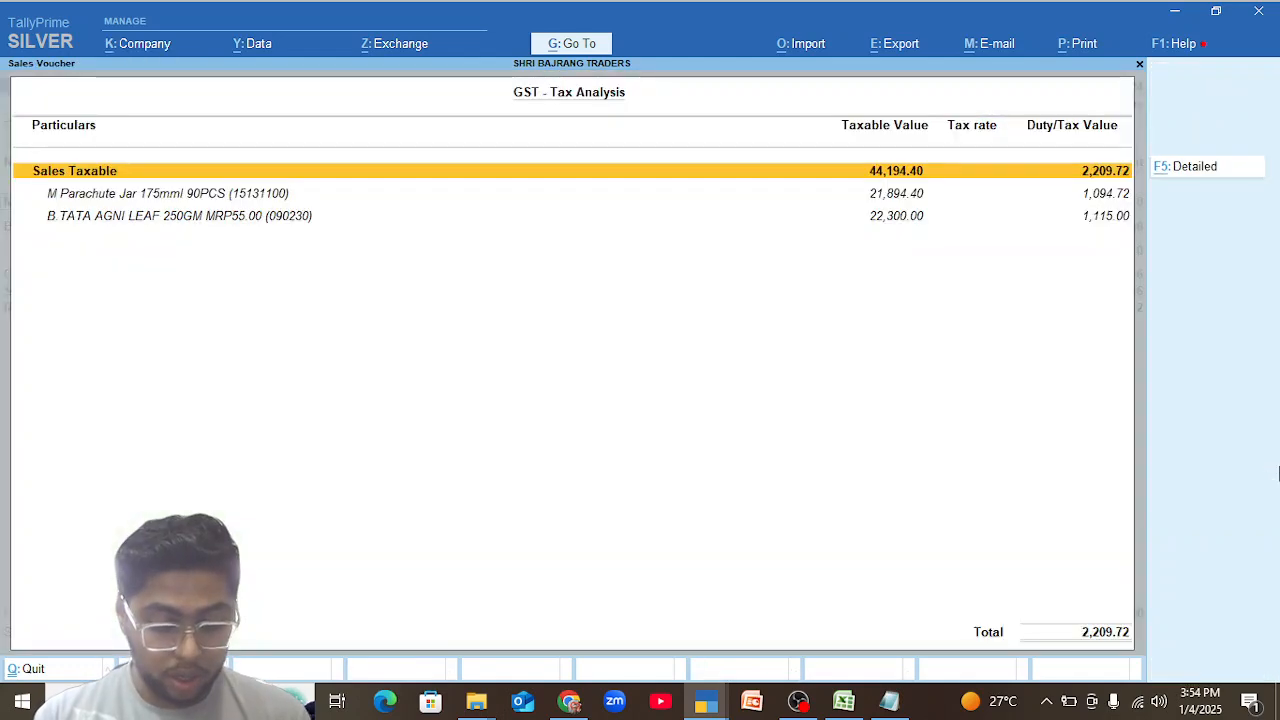
key(F5)
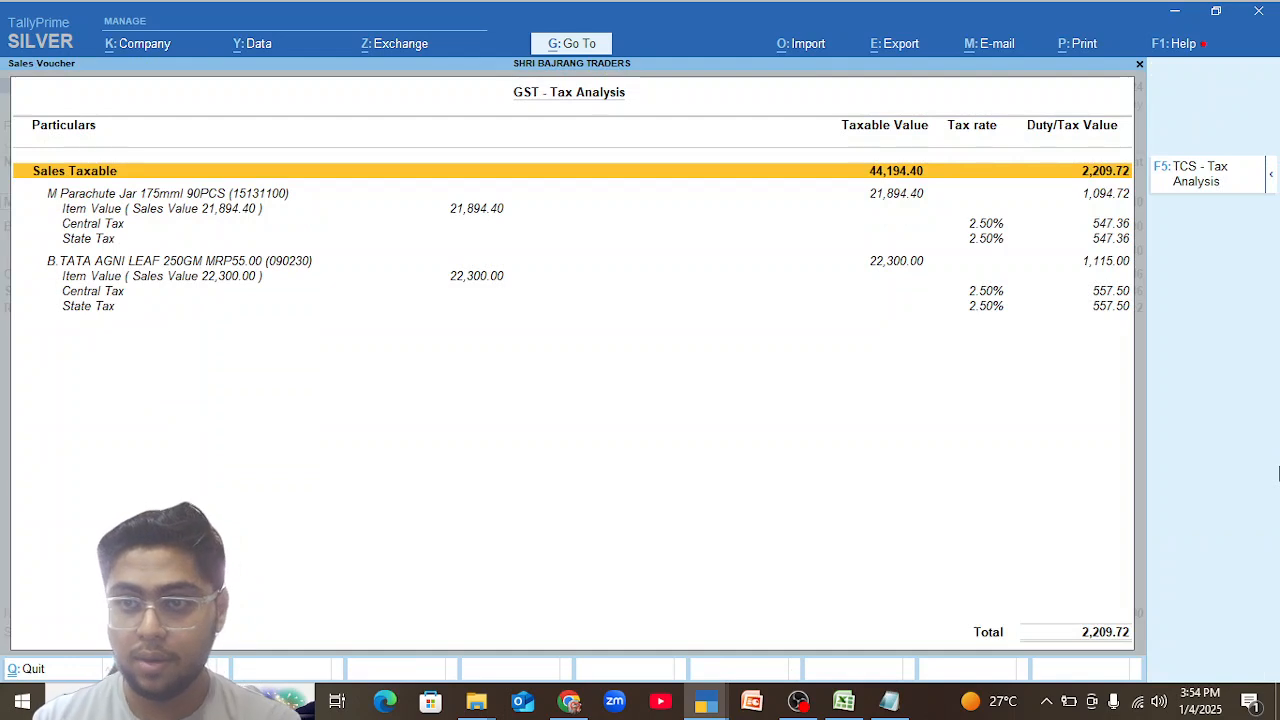
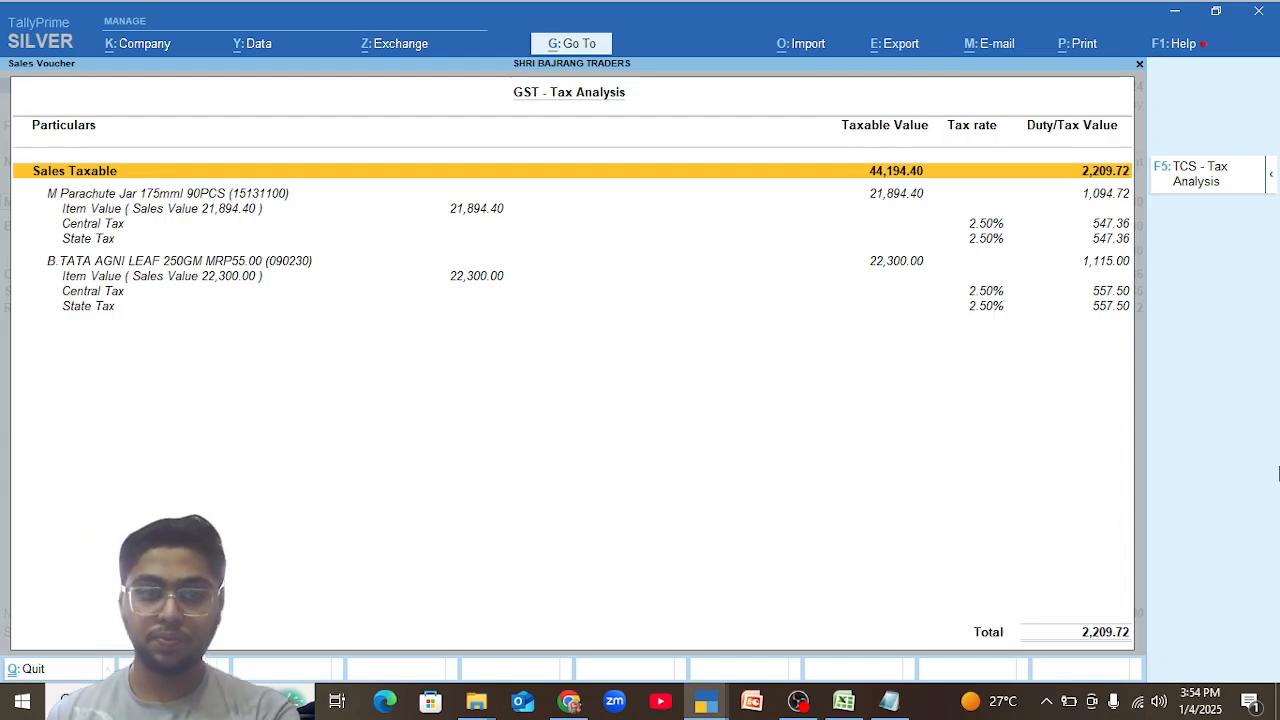
Close the GST tax analysis and sales voucher BT/24-25/C704, returning to the October vouchers of M Parachute Jar 175mml 90PCS.
key(Escape)
key(Return)
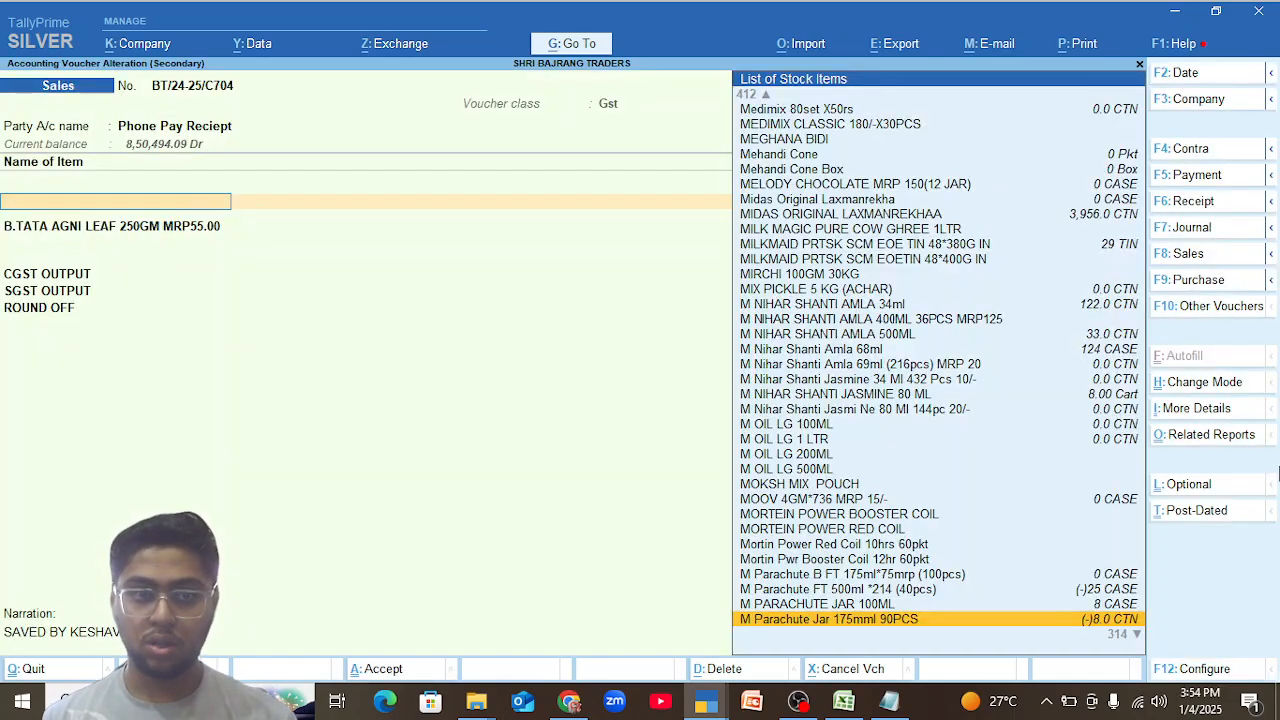
key(Escape)
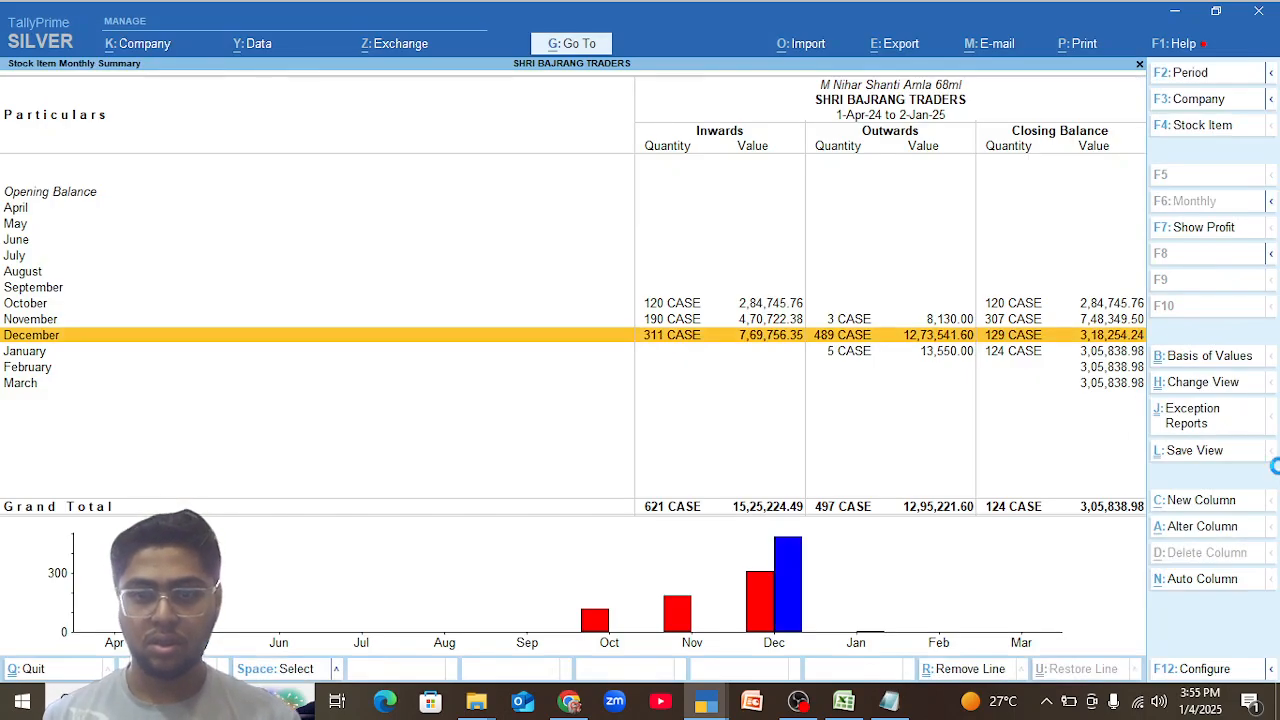
Examine the GST tax analysis of the 1 December purchase voucher for M Nihar Shanti Amla 68ml, and return to the item's voucher list.
key(Return)
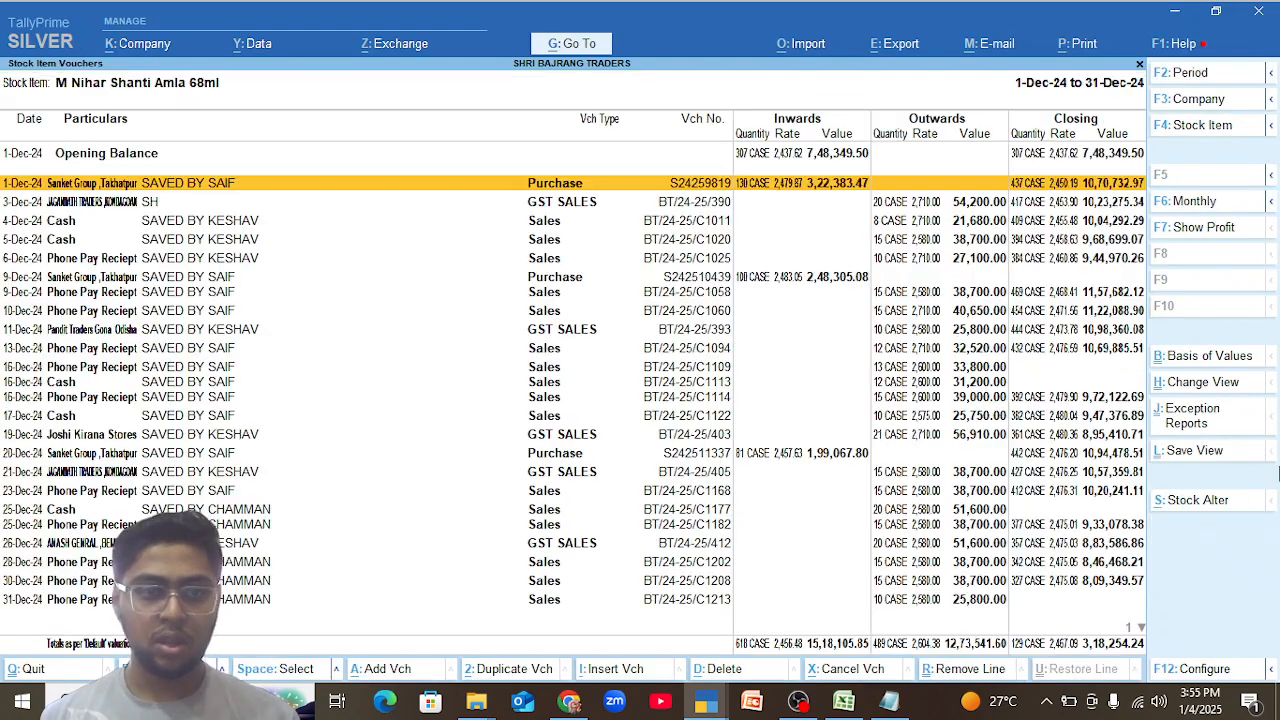
key(Return)
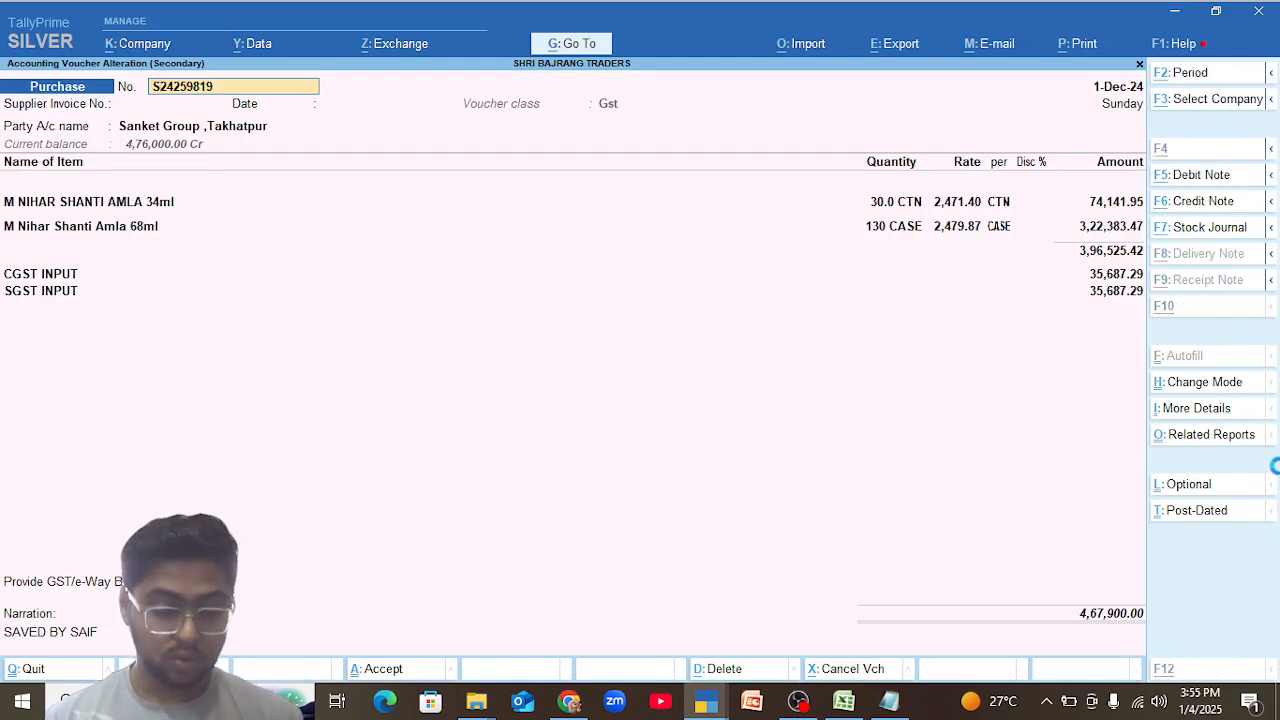
key(ctrl+o)
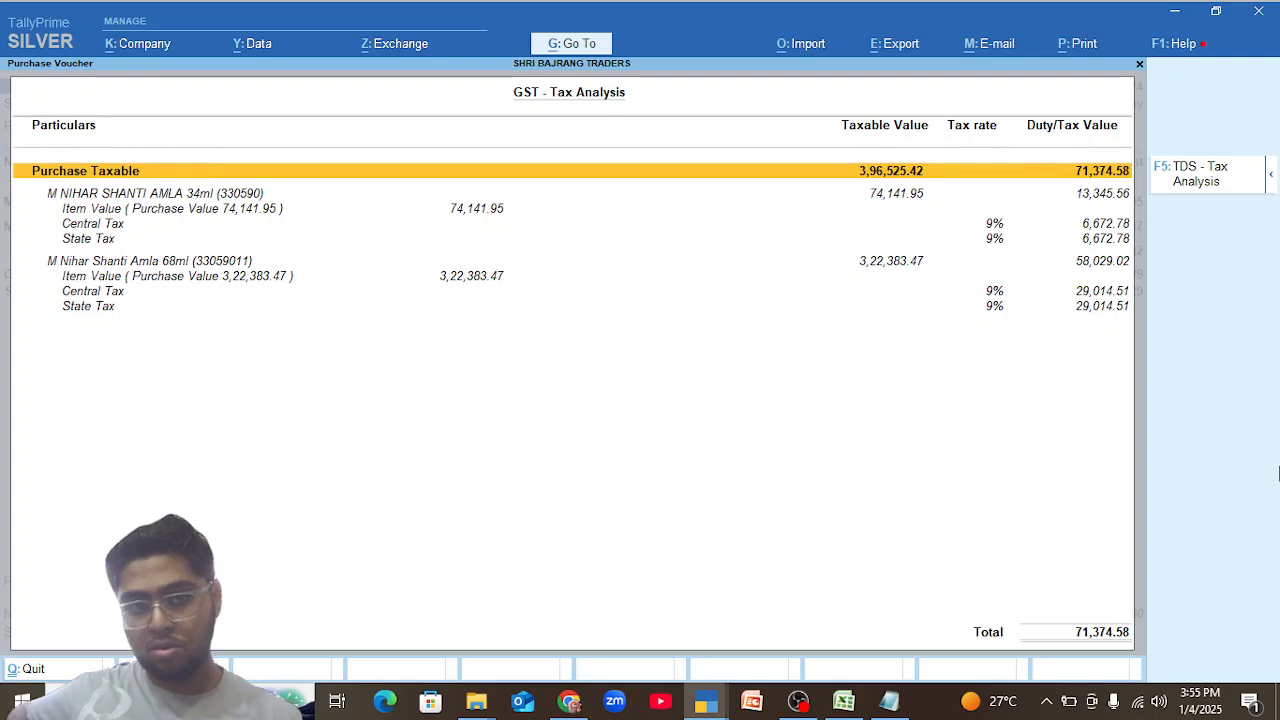
key(Escape)
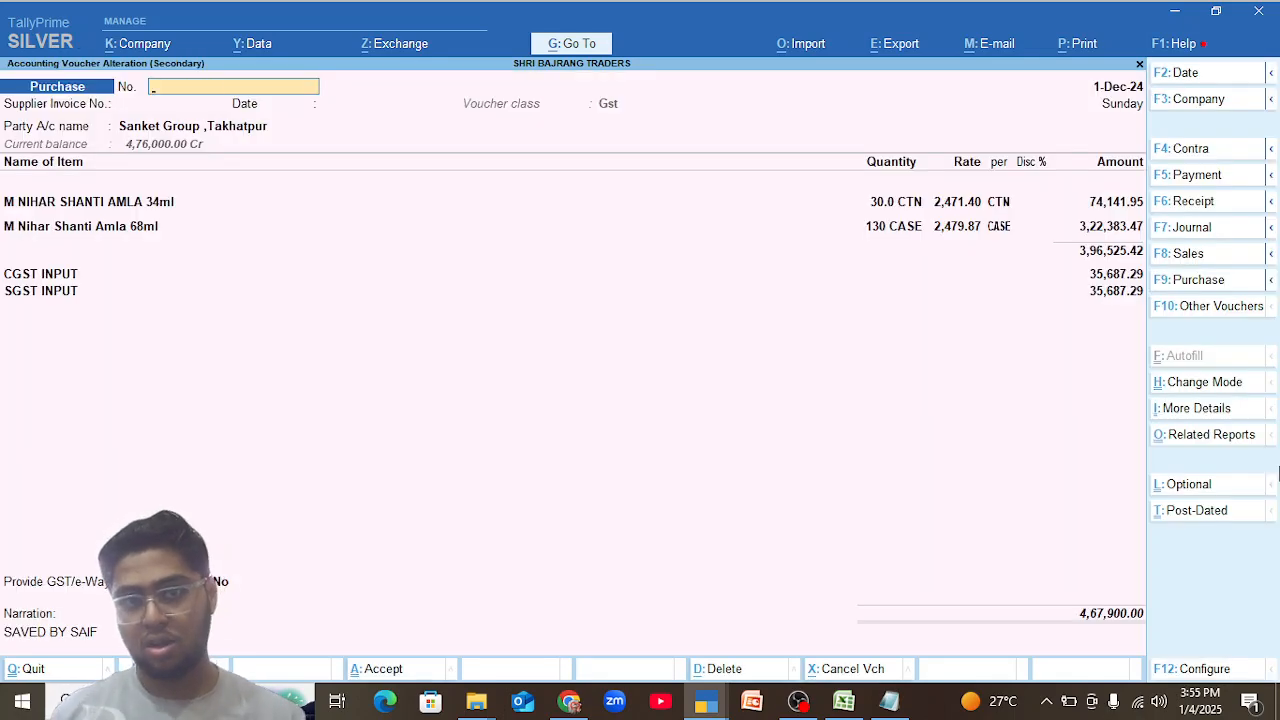
key(Escape)
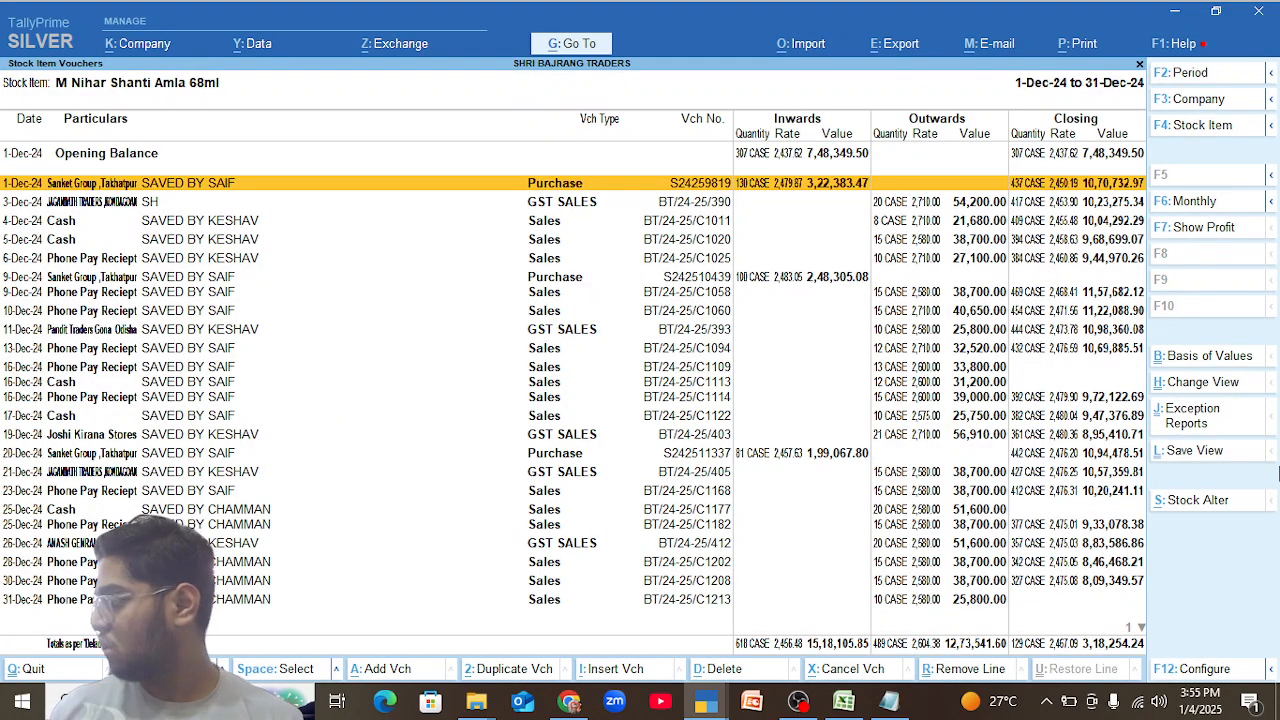
Go back to the item-wise Stock Summary and open the monthly summary of M Parachute Jar 175mml 90PCS.
key(Escape)
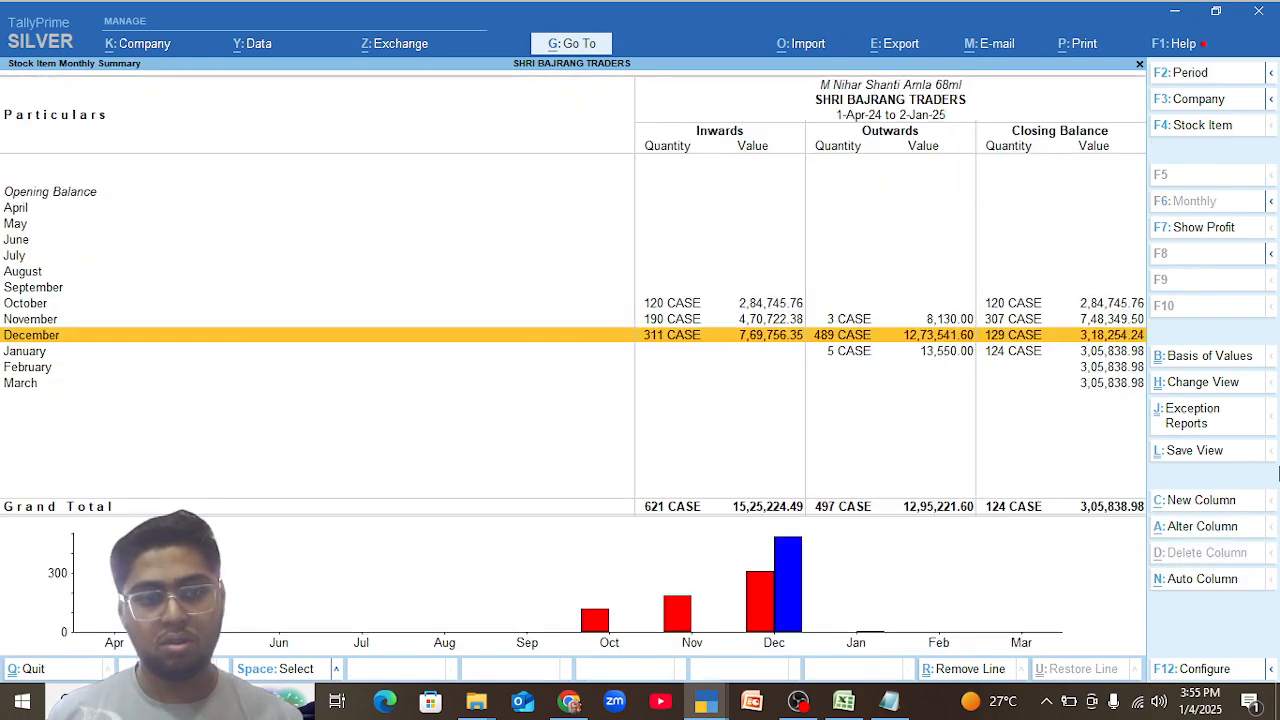
key(Escape)
key(Down)
key(Down)
key(Down)
key(Down)
key(Down)
key(Down)
key(Down)
key(Down)
key(Down)
key(Down)
key(Down)
key(Down)
key(Down)
key(Down)
key(Down)
key(Down)
key(Down)
key(Down)
key(Down)
key(Down)
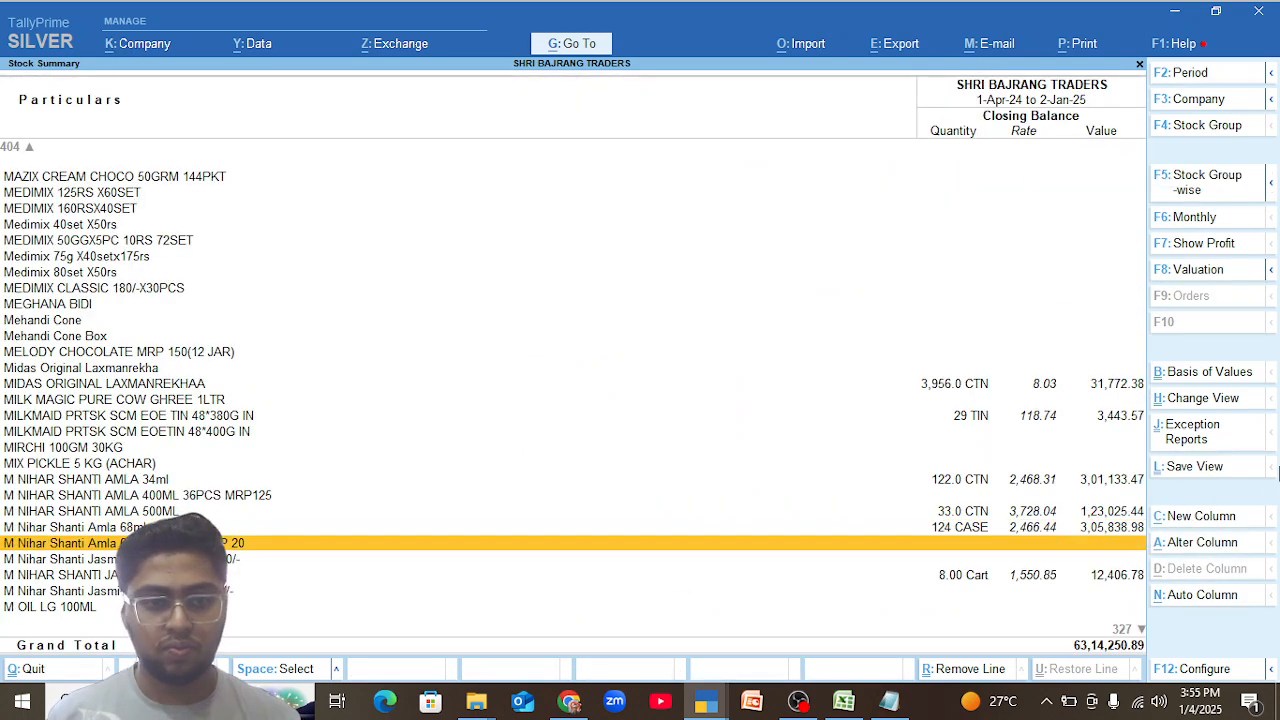
key(Up)
key(Up)
key(Up)
key(Up)
key(Up)
key(Up)
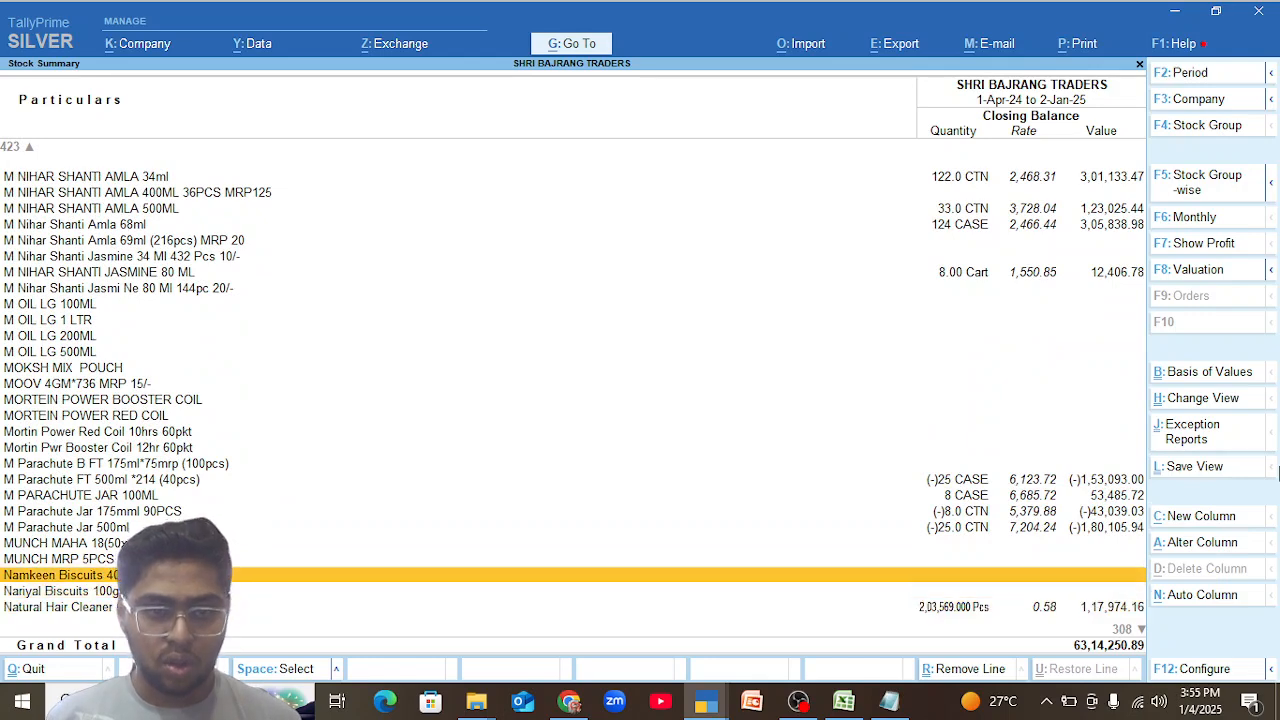
key(Return)
Open the item's September vouchers and examine the GST tax analysis of the 19 September purchase voucher.
key(Up)
key(Up)
key(Up)
key(Up)
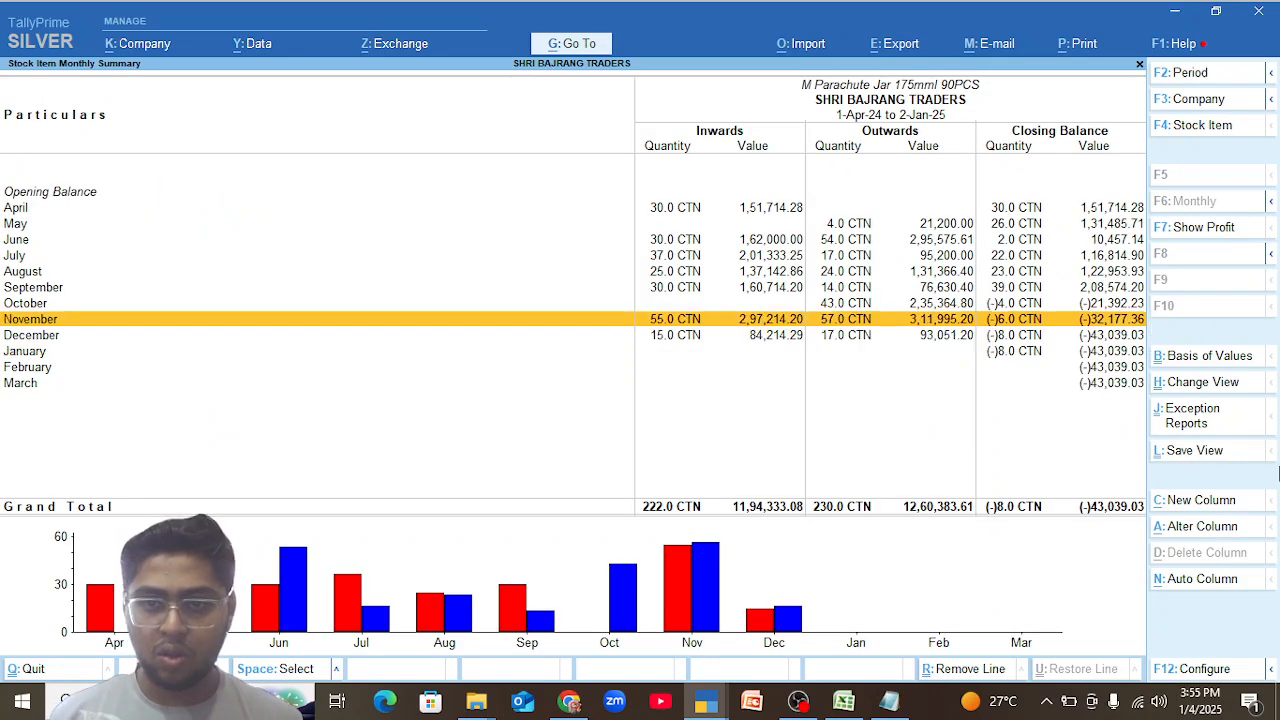
key(Return)
key(Down)
key(Down)
key(Down)
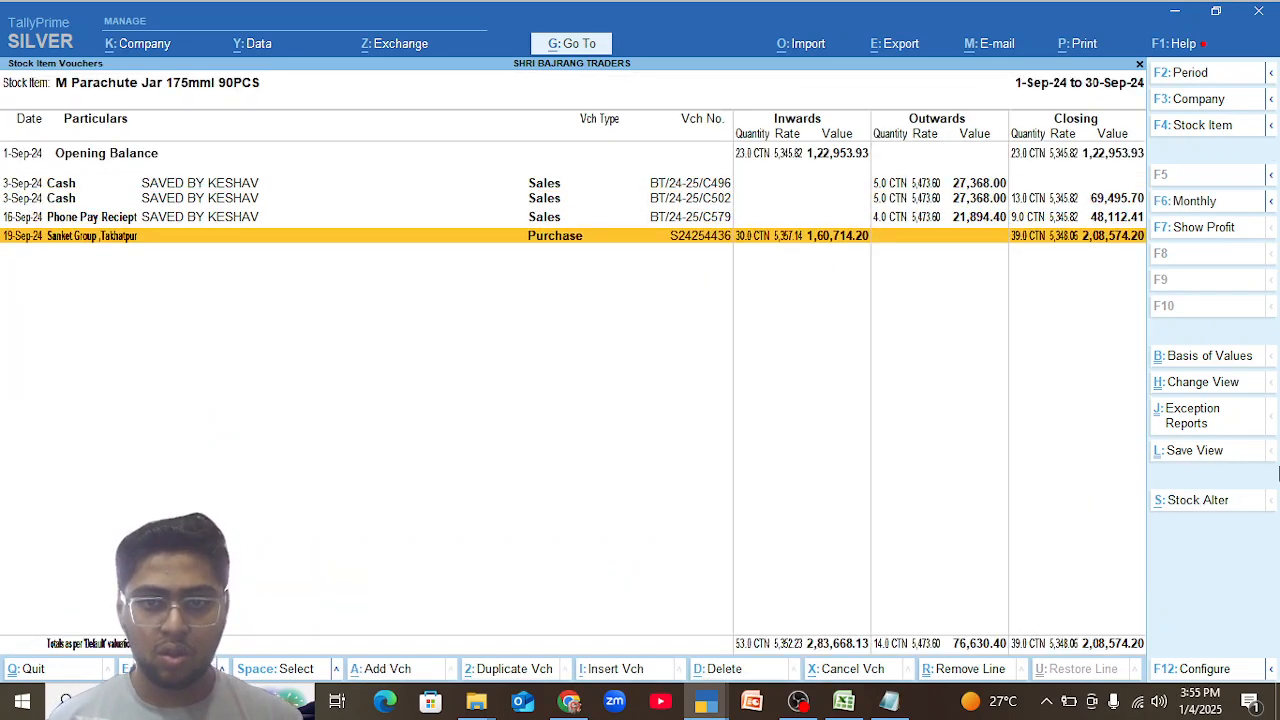
key(Return)
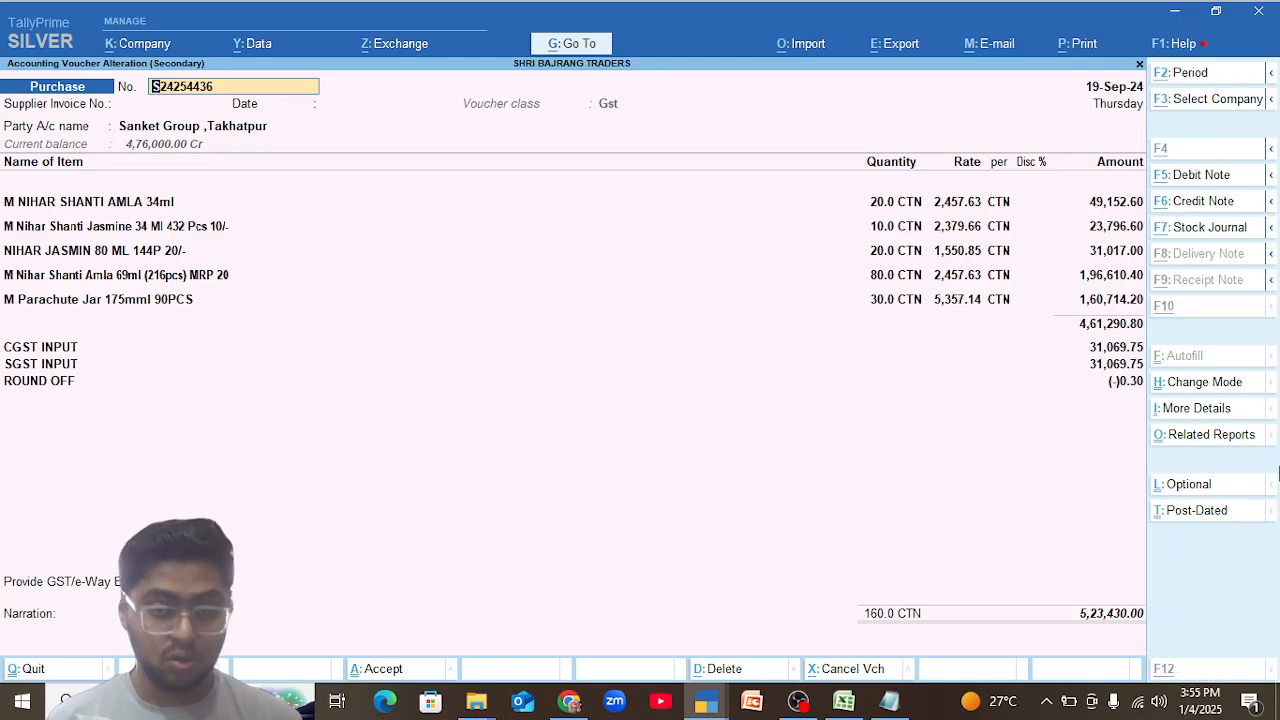
key(alt+a)
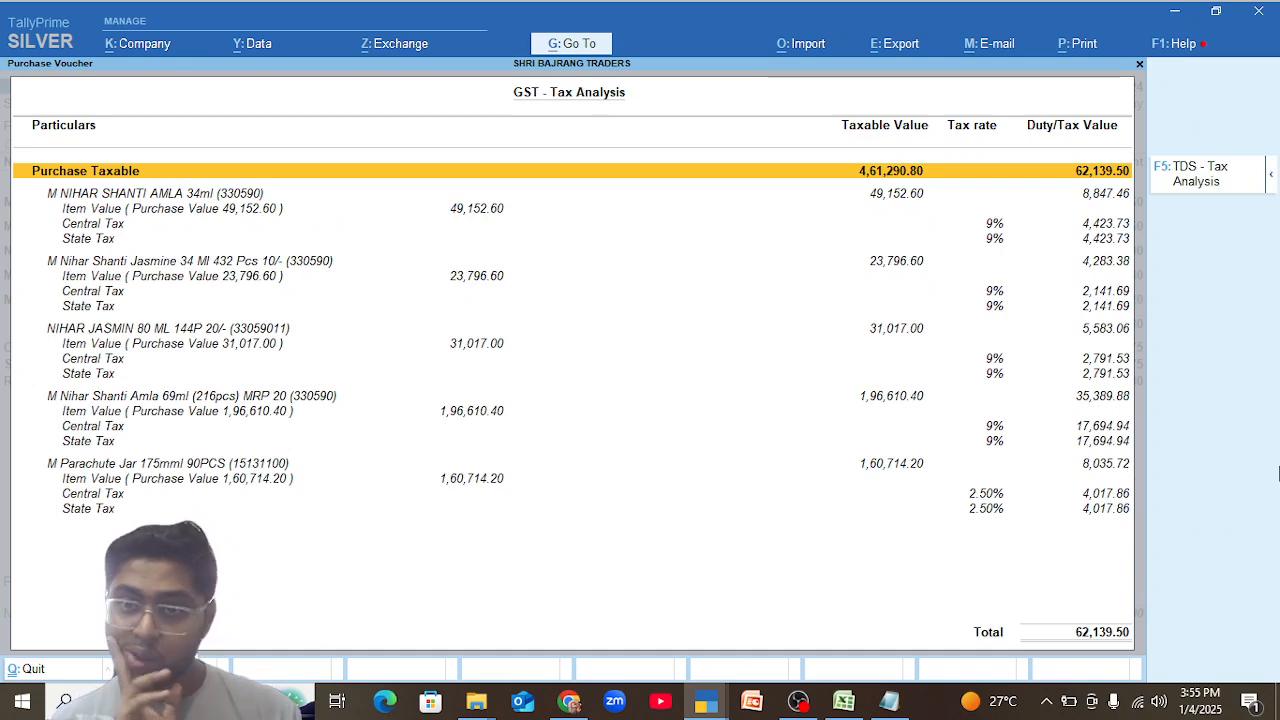
key(Escape)
Return to the monthly summary and show the December vouchers of M Parachute Jar 175mml 90PCS.
key(Escape)
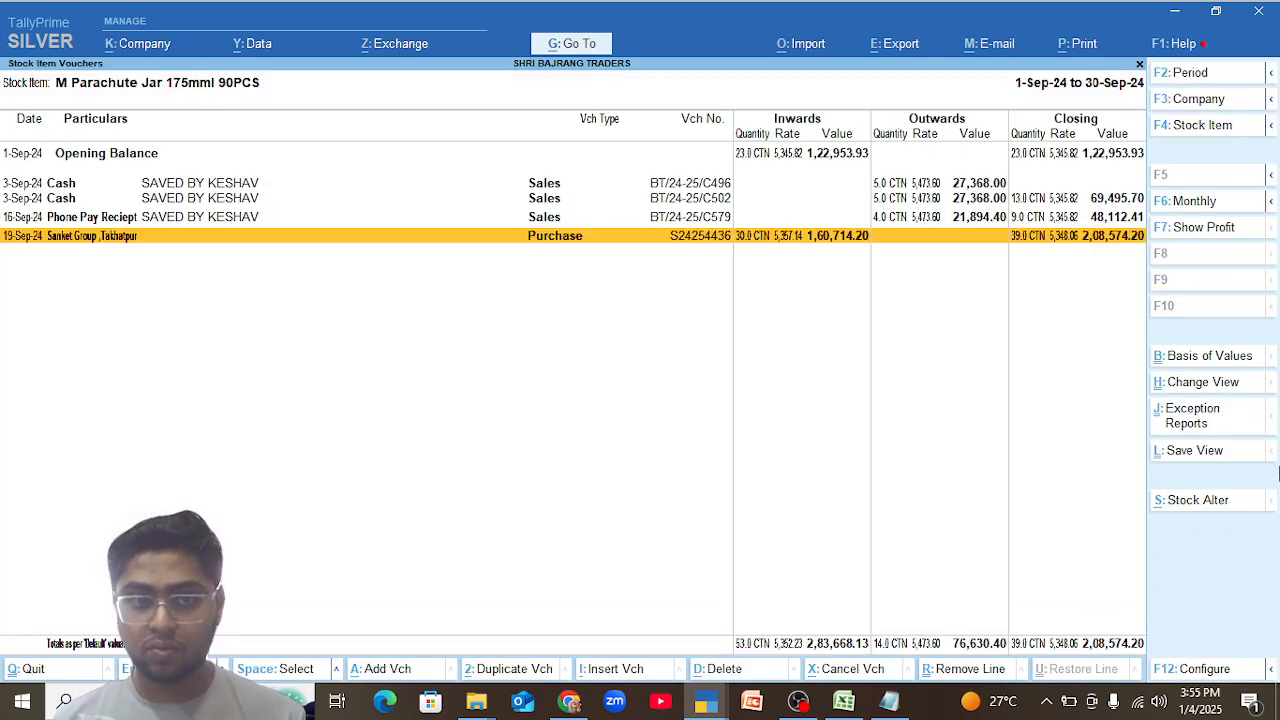
key(Escape)
key(Down)
key(Down)
key(Down)
key(Down)
key(Up)
key(Return)
key(Down)
key(Down)
key(Down)
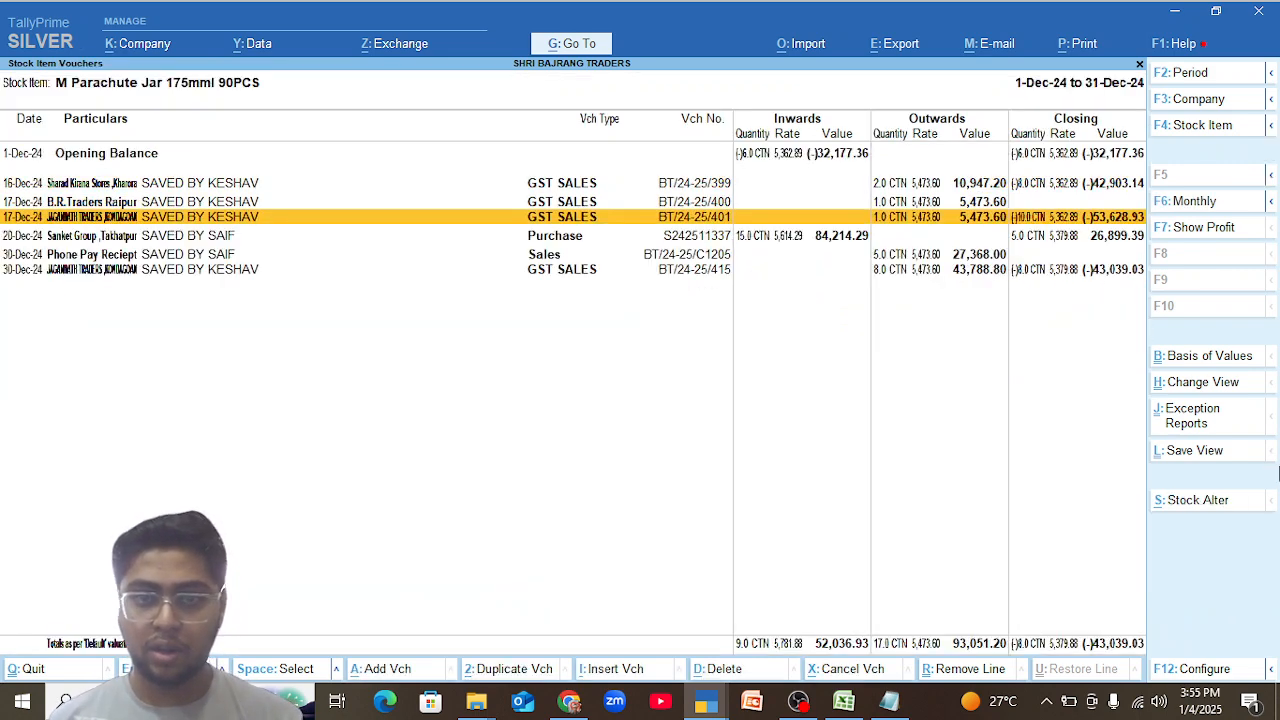
Examine the GST tax analysis of the 20 December purchase voucher, and compare the voucher with the 9 October sales voucher.
key(Return)
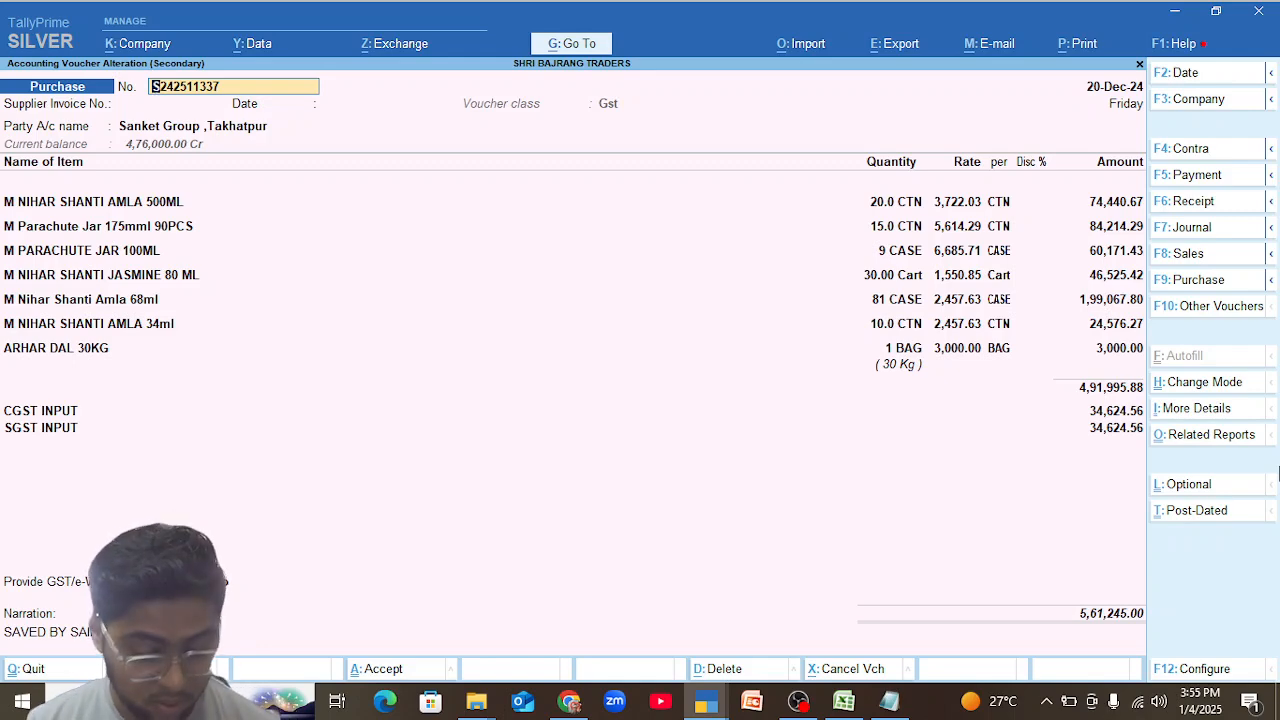
key(ctrl+o)
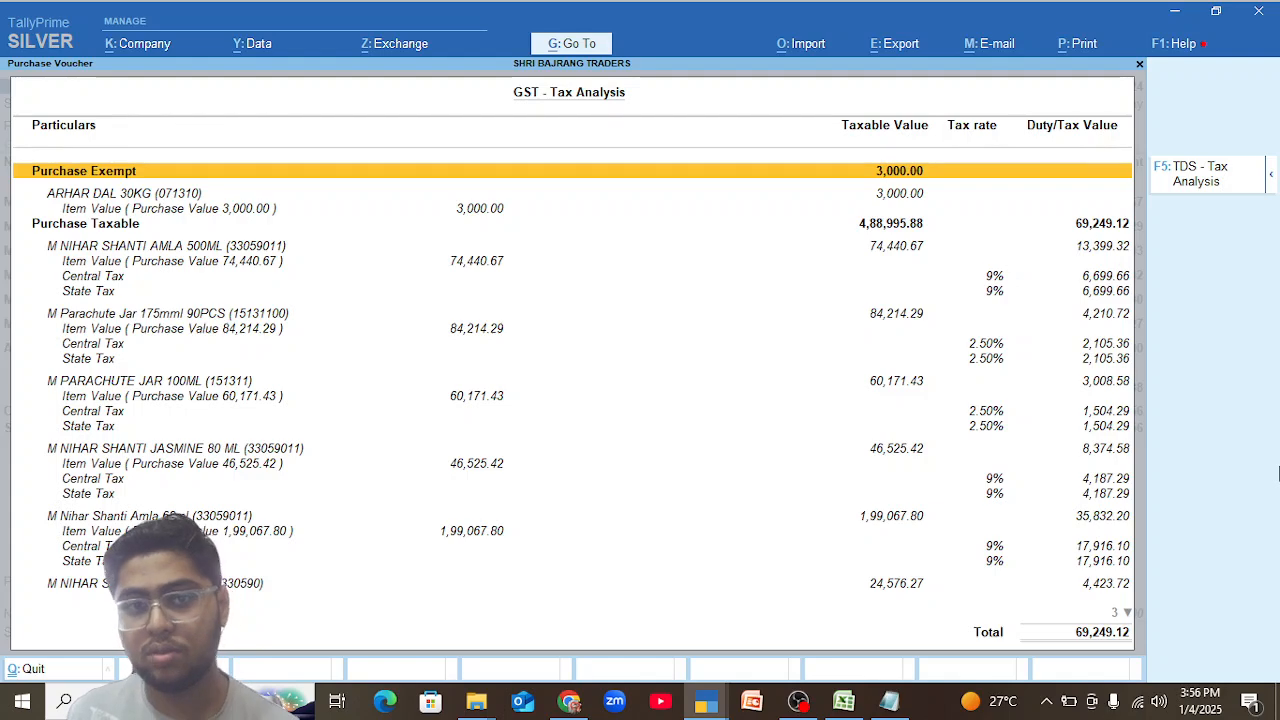
key(Escape)
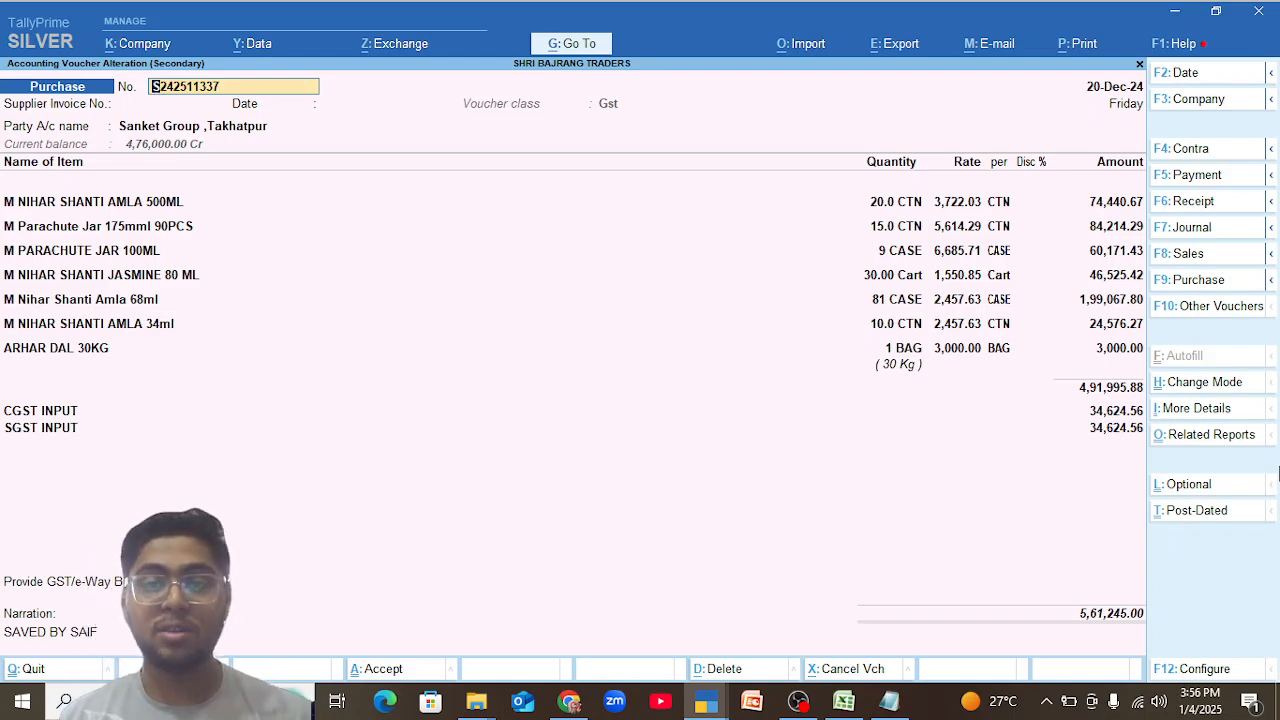
key(alt+Tab)
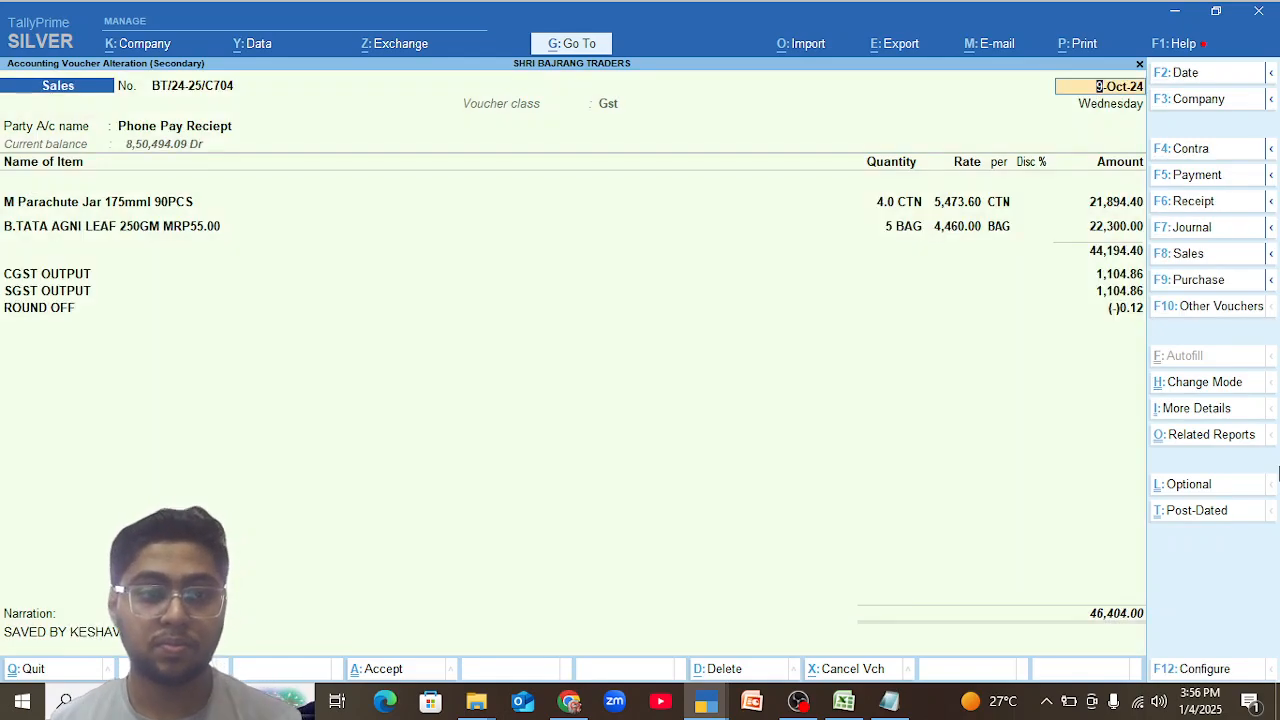
key(alt+Tab)
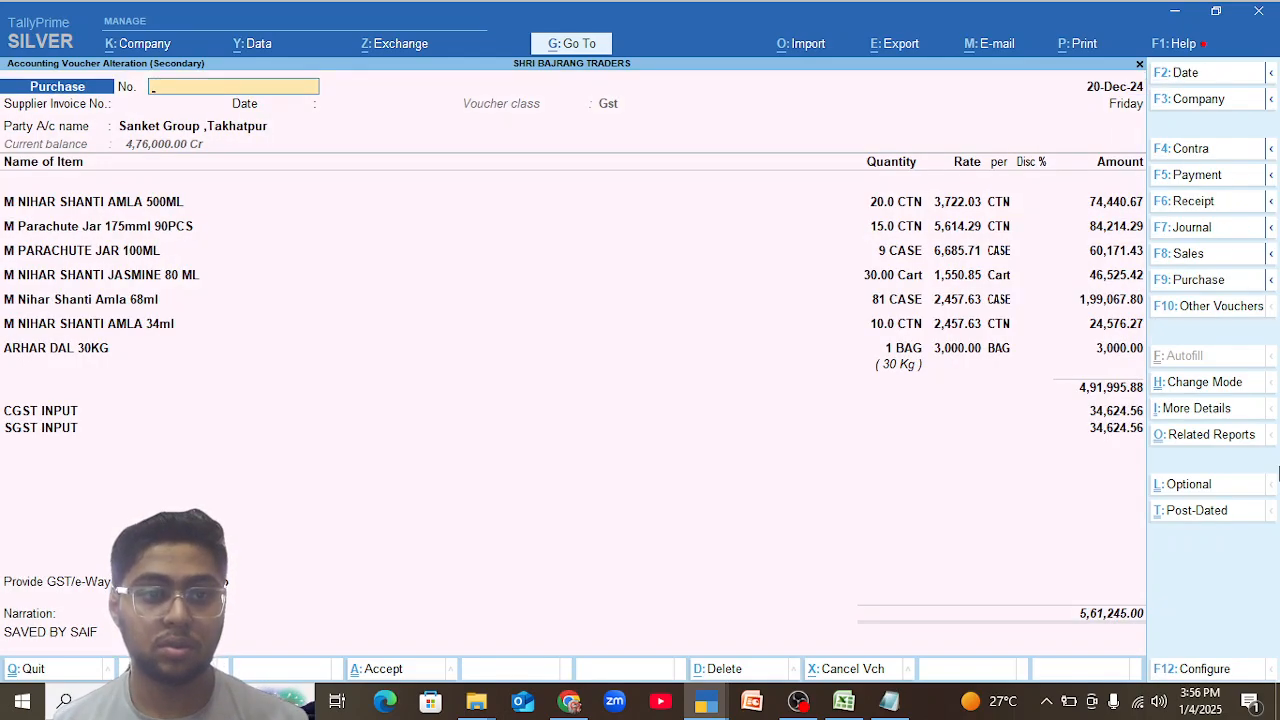
Return to the group-wise Stock Summary and open the GOODS 5 % stock group.
key(Escape)
key(Escape)
key(Escape)
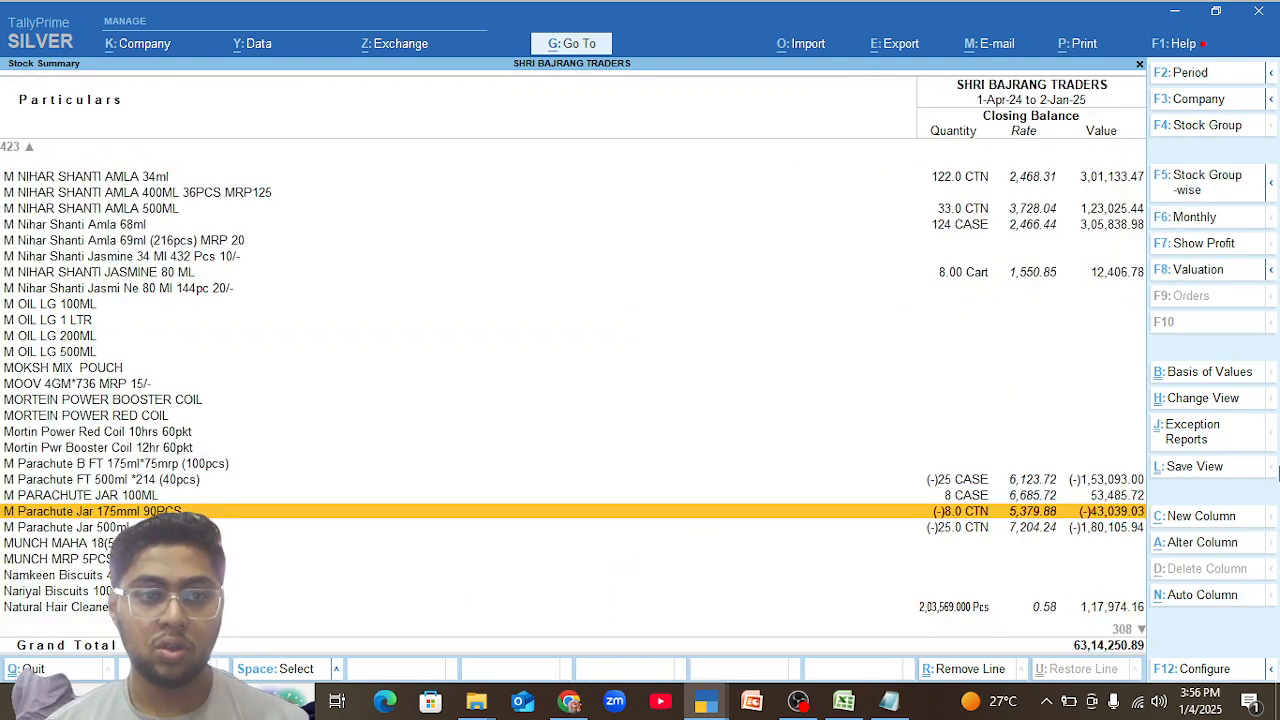
key(Escape)
key(Return)
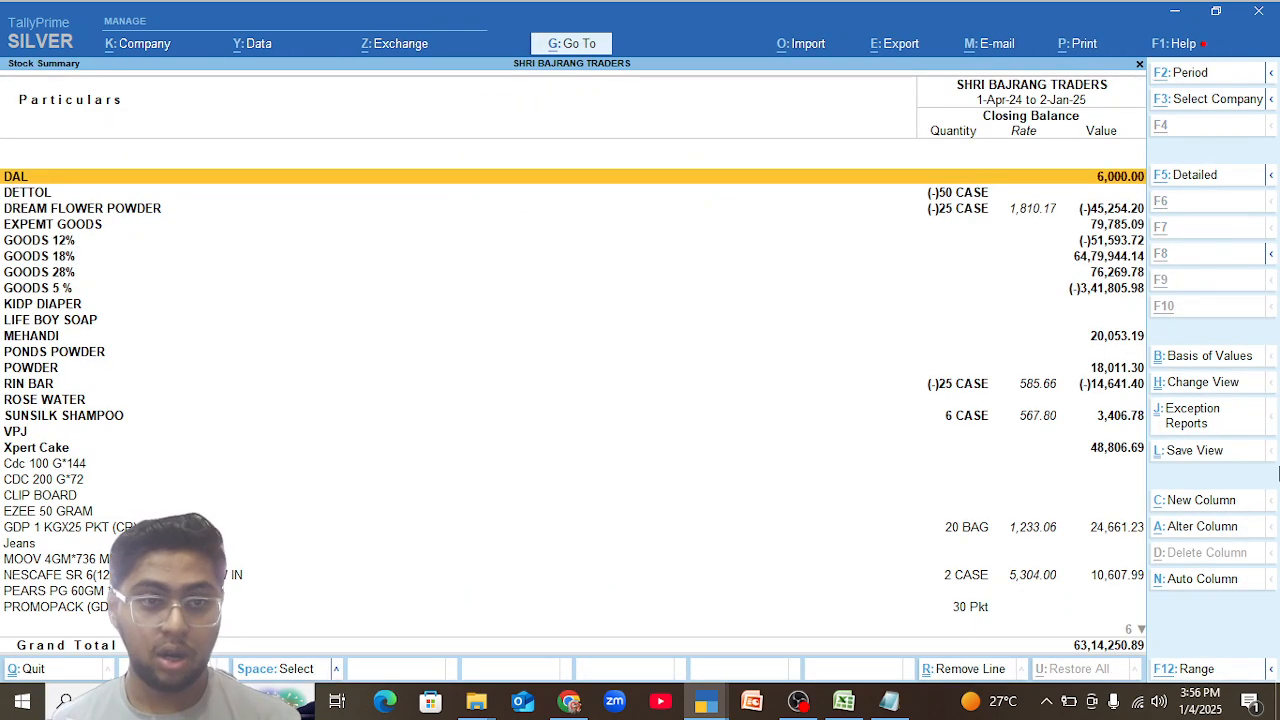
key(Down)
key(Down)
key(Down)
key(Down)
key(Down)
key(Down)
key(Down)
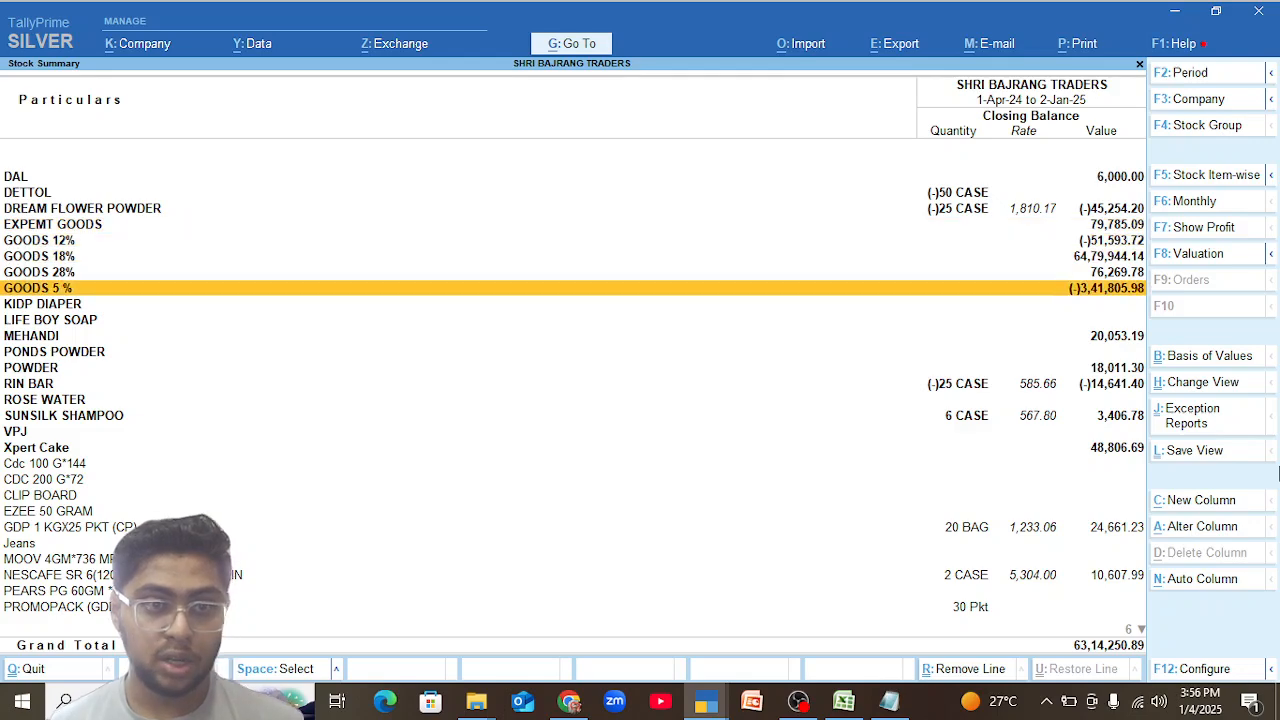
key(Return)
Show the GOODS 5 % group in detail and examine the closing balances of the PARASHOT COCONAT OIL items.
key(Down)
key(Down)
key(Down)
key(Down)
key(Down)
key(Down)
key(Down)
key(Down)
key(Down)
key(Down)
key(Down)
key(Down)
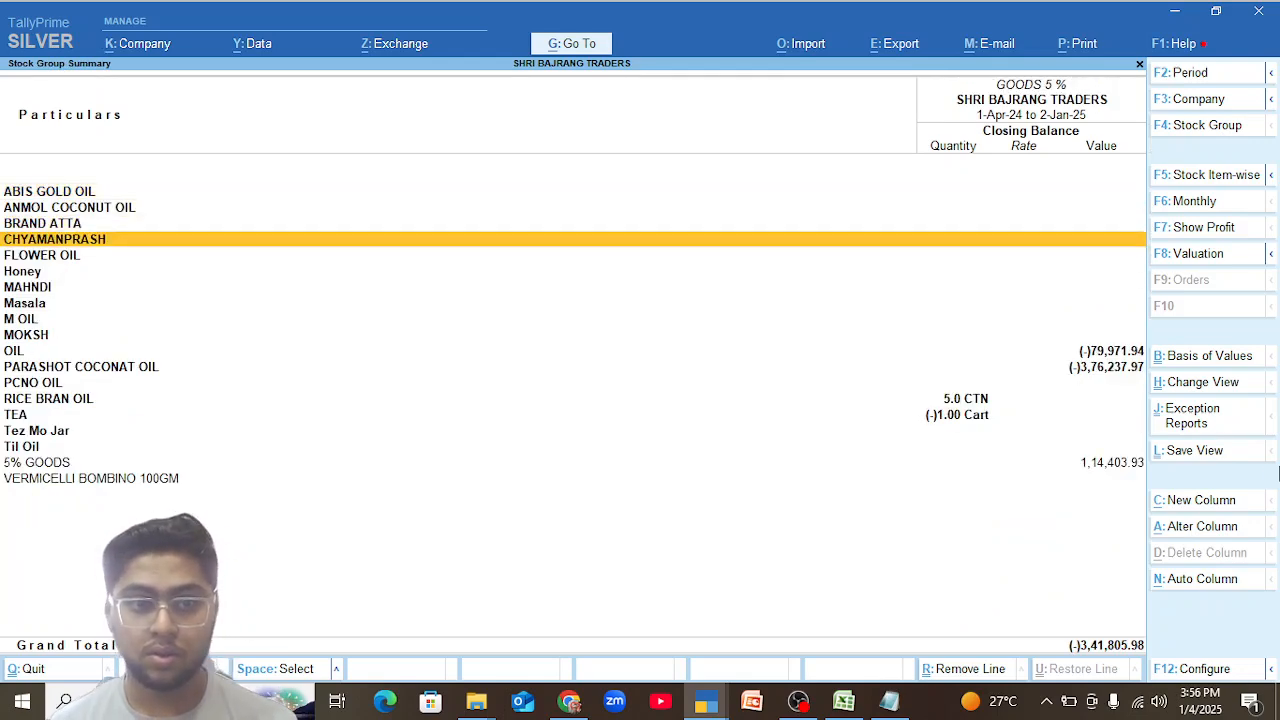
key(alt)
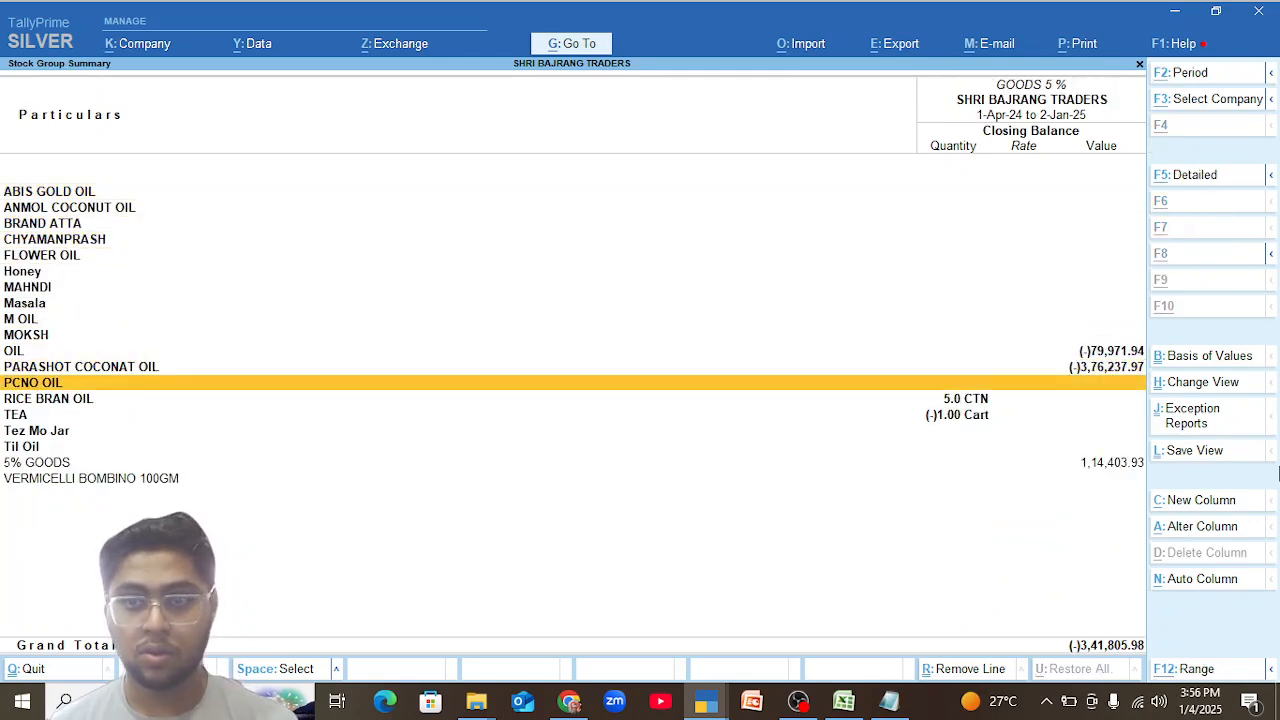
key(alt+F5)
key(Up)
key(Up)
key(Up)
key(Up)
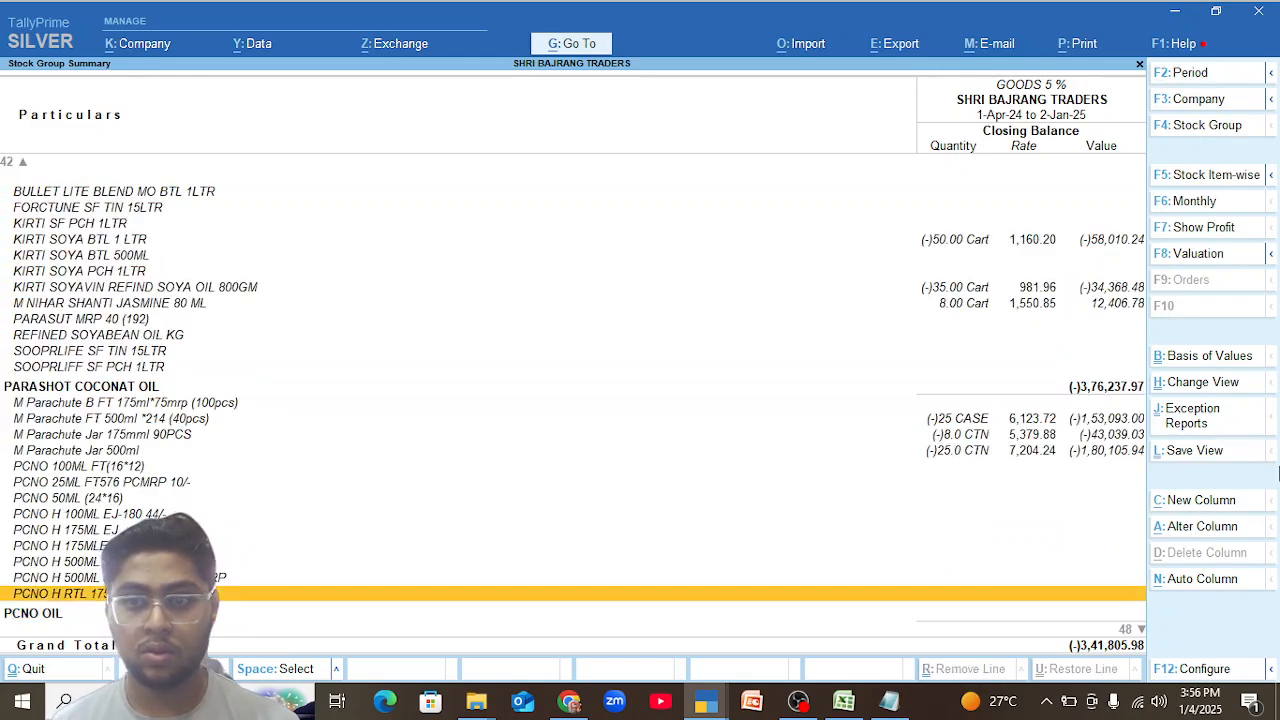
key(Up)
key(Up)
key(Up)
key(Up)
key(Up)
key(Up)
key(Up)
key(Up)
key(Up)
key(Up)
key(Up)
key(Up)
key(Up)
key(Up)
key(Up)
key(Up)
key(Up)
key(Up)
key(Up)
key(Up)
key(Up)
key(Up)
key(Up)
key(Up)
key(Up)
key(Up)
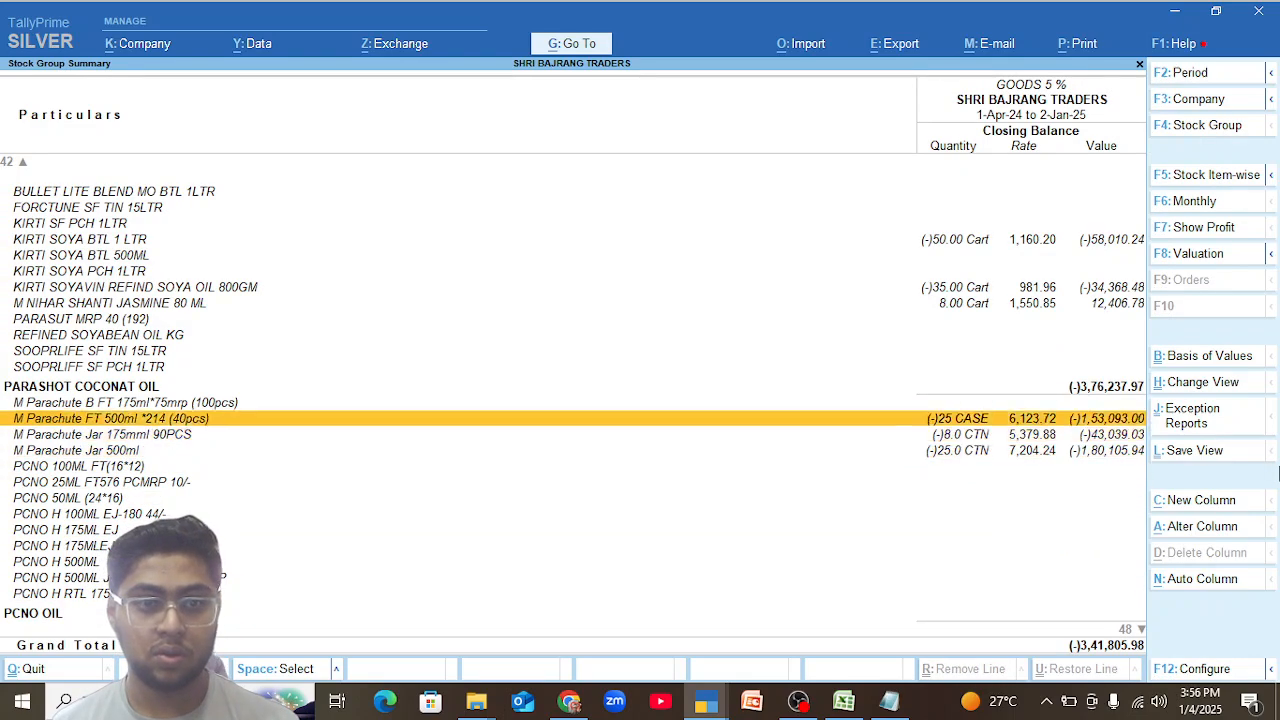
Examine the GOODS 5 % closing balances from the Masala, M OIL and OIL items down to the Til Oil items.
key(Down)
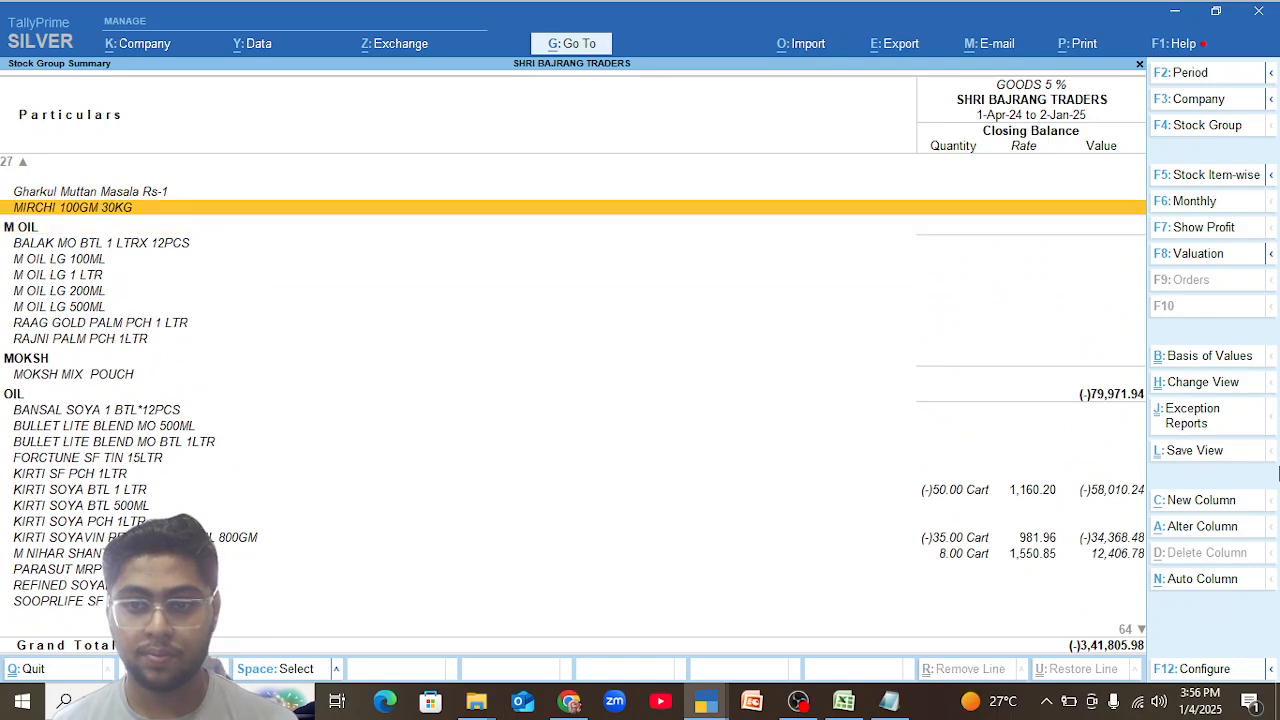
key(Up)
key(Up)
key(Up)
key(Up)
key(Up)
key(Up)
key(Up)
key(Up)
key(Up)
key(Up)
key(Up)
key(Up)
key(Up)
key(Up)
key(Up)
key(Up)
key(Up)
key(Up)
key(Up)
key(Up)
key(Down)
key(Down)
key(Down)
key(Down)
key(Down)
key(Down)
key(Down)
key(Down)
key(Down)
key(Down)
key(Down)
key(Down)
key(Down)
key(Down)
key(Down)
key(Down)
key(Down)
key(Down)
key(Down)
key(Down)
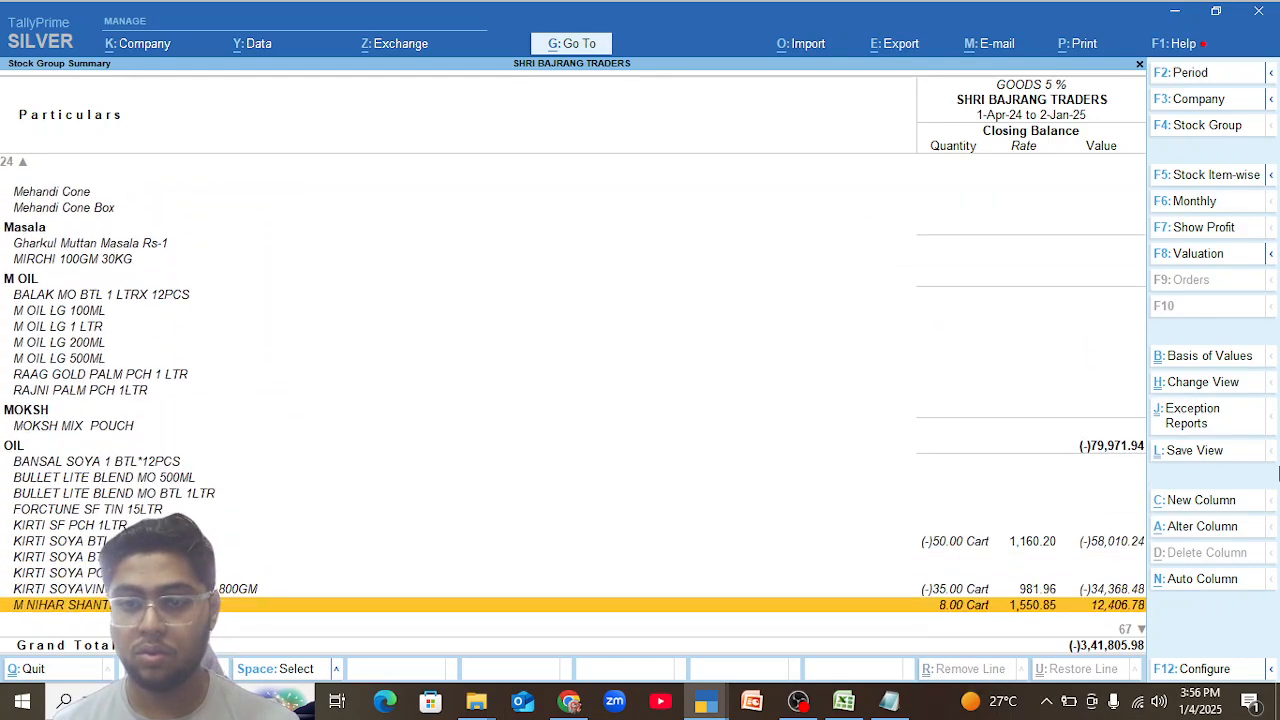
key(Down)
key(Down)
key(Down)
key(Down)
key(Down)
key(Down)
key(Down)
key(Down)
key(Down)
key(Down)
key(Down)
key(Down)
key(Down)
key(Down)
key(Down)
key(Down)
key(Down)
key(Down)
key(Down)
key(Down)
key(Down)
key(Down)
key(Down)
key(Down)
key(Down)
key(Down)
key(Down)
key(Down)
key(Down)
key(Down)
key(Down)
key(Down)
Go back to the group-wise Stock Summary and examine the closing balances of its stock groups and ungrouped items.
key(Down)
key(Down)
key(Down)
key(Down)
key(Down)
key(Down)
key(Down)
key(Down)
key(Down)
key(Down)
key(Down)
key(Down)
key(Down)
key(Down)
key(Down)
key(Down)
key(Down)
key(Down)
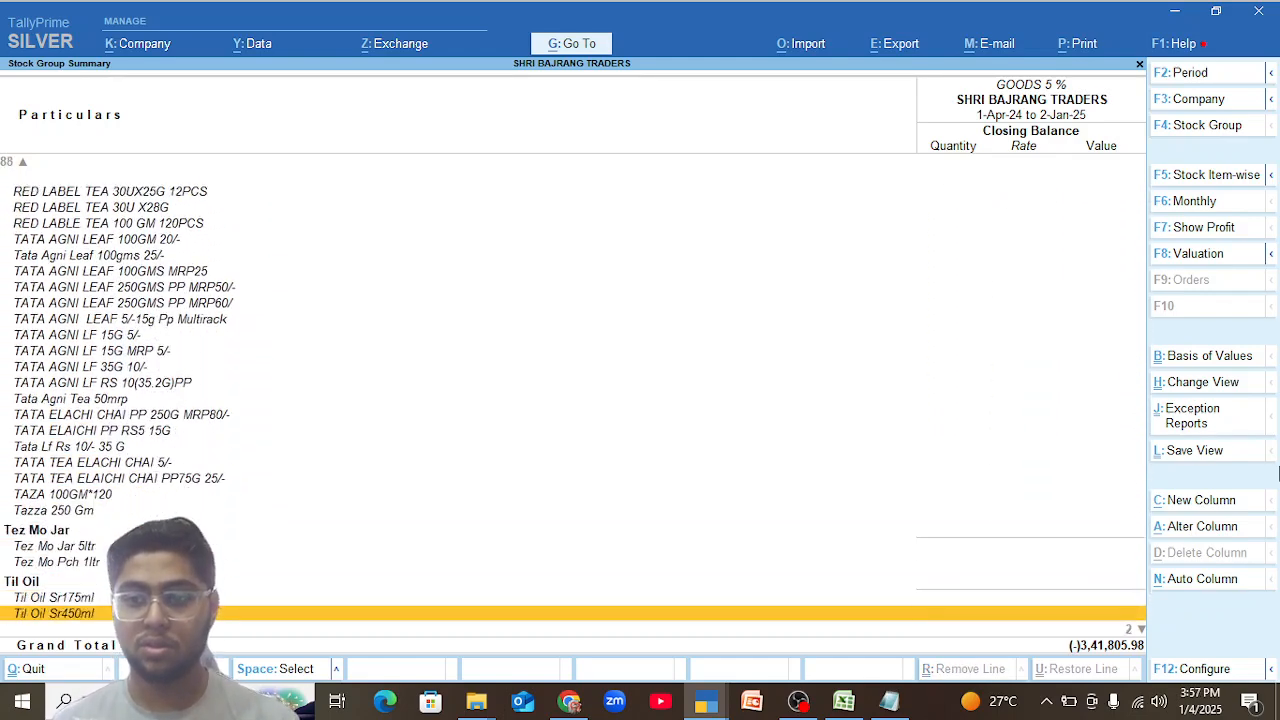
key(Escape)
key(Down)
key(Down)
key(Down)
key(Down)
key(Down)
key(Down)
key(Down)
key(Down)
key(Down)
key(Down)
key(Down)
key(Down)
key(Down)
key(Down)
key(Down)
key(Down)
key(Down)
key(Down)
key(Down)
key(Up)
key(Up)
key(Up)
key(Up)
key(Up)
key(Up)
key(Up)
key(Up)
key(Up)
key(Up)
key(Up)
key(Up)
key(Up)
key(Up)
key(Up)
key(Up)
key(Up)
key(Up)
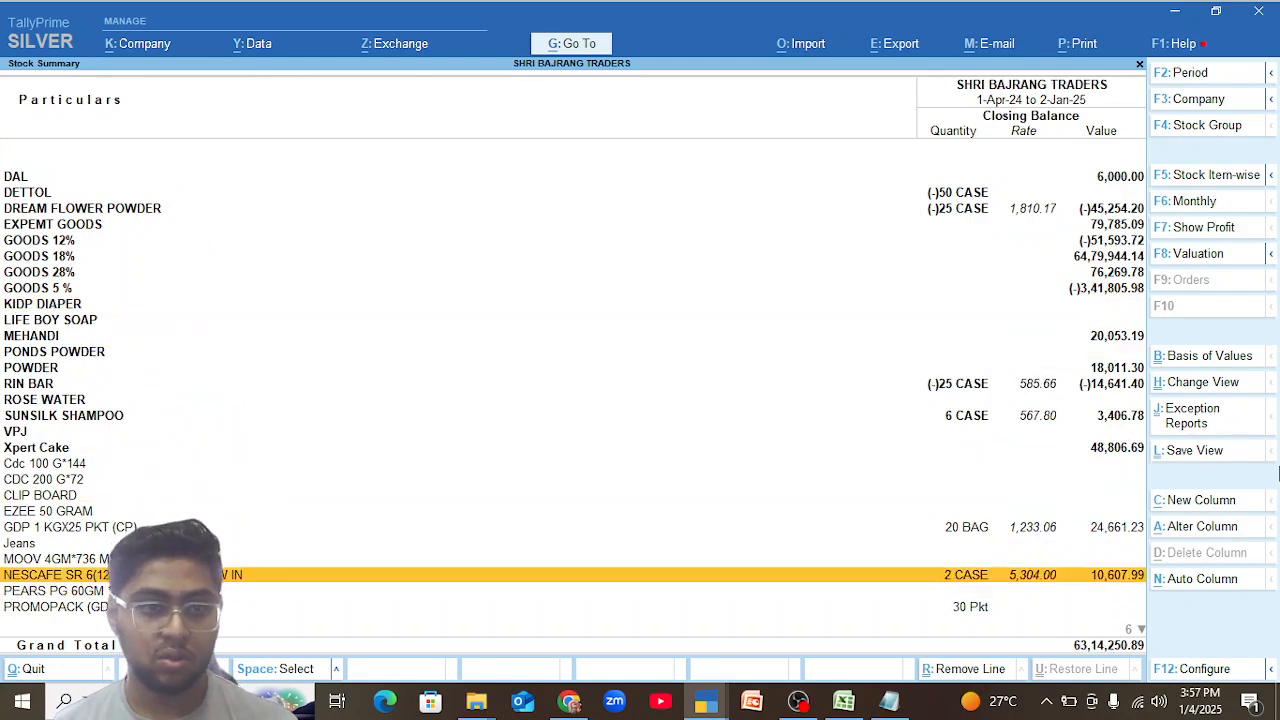
key(Up)
key(Up)
key(Up)
key(Up)
key(Up)
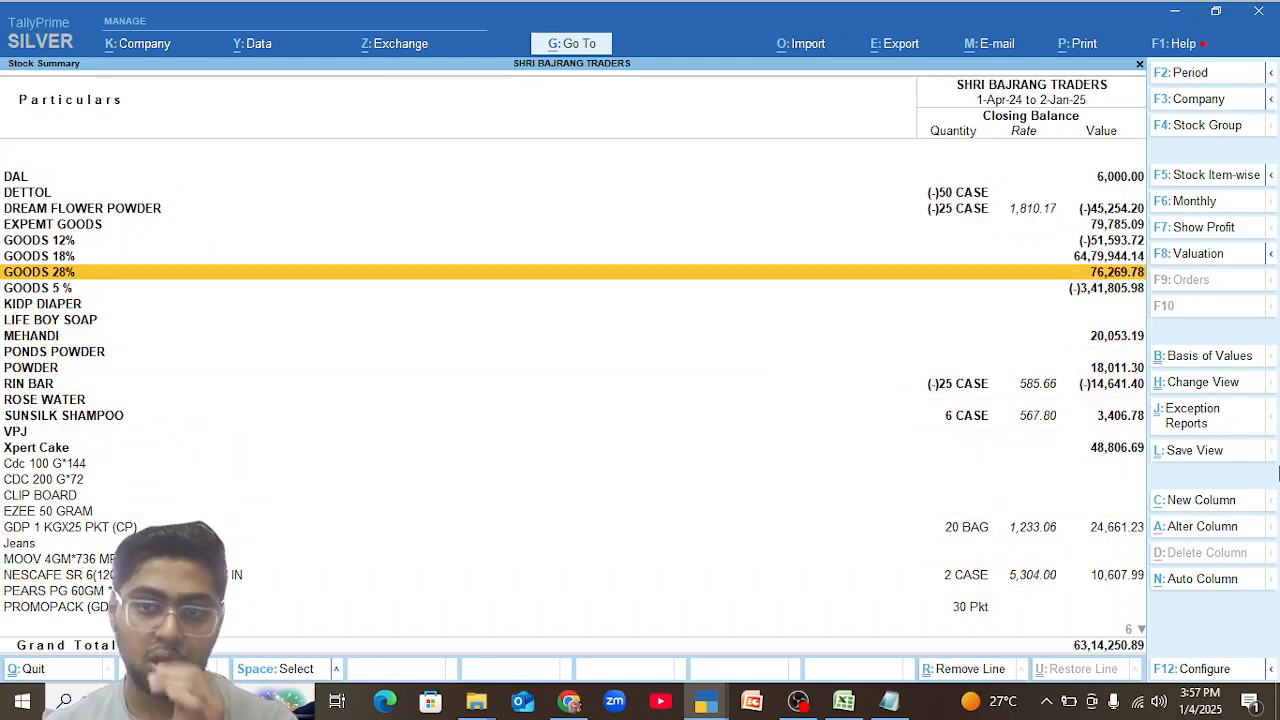
key(Down)
key(Down)
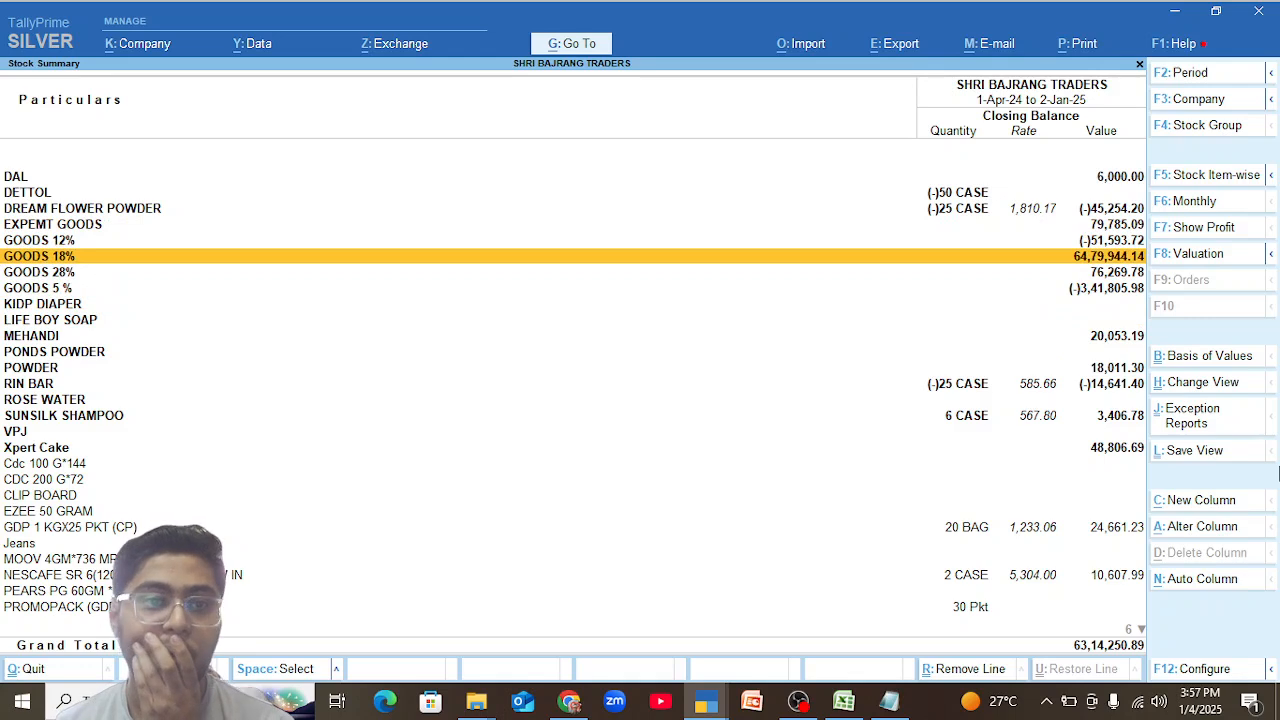
key(Down)
key(Down)
key(Down)
key(Down)
key(Down)
key(Down)
key(Down)
key(Down)
key(Down)
key(Down)
key(Down)
key(Down)
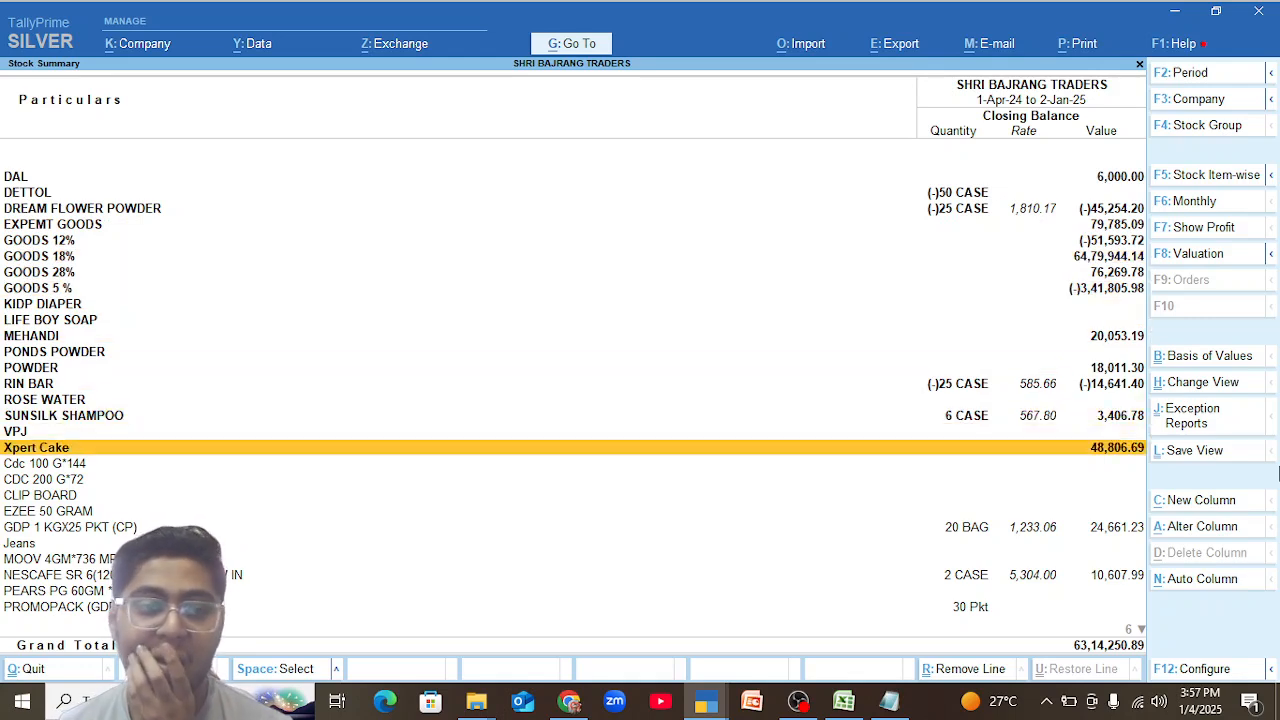
Examine the closing balances of the ungrouped items at the end of the Stock Summary, including GDP 1 KGX25 PKT (CP), Jeans and PROMOPACK.
key(Down)
key(Page_Down)
key(Page_Down)
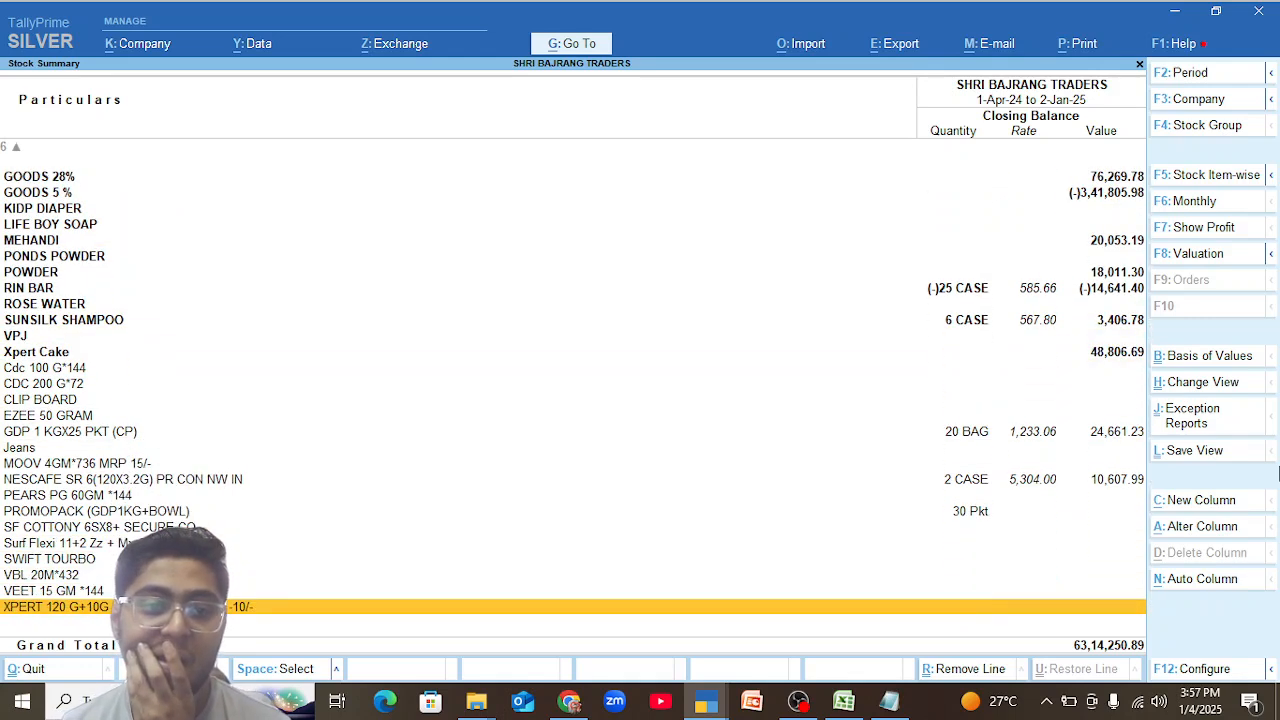
key(Up)
key(Up)
key(Up)
key(Up)
key(Up)
key(Up)
key(Up)
key(Up)
key(Up)
key(Up)
key(Up)
key(Up)
key(Up)
key(Down)
key(Down)
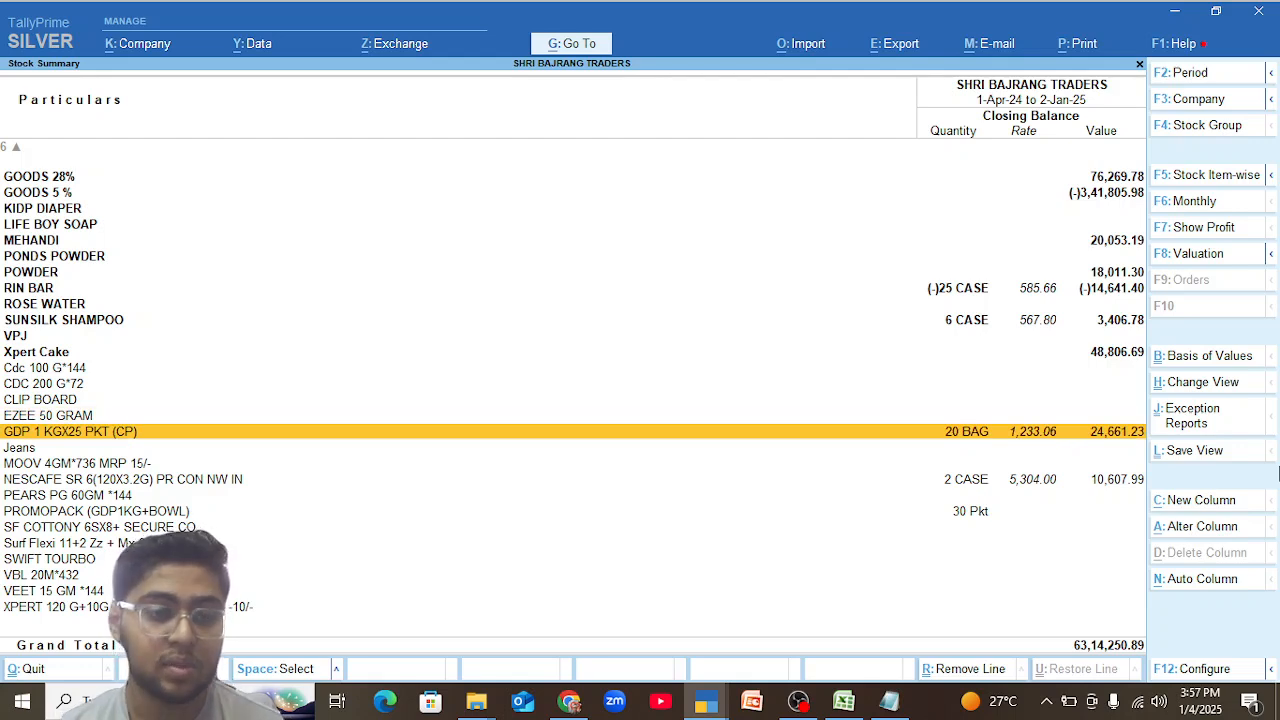
key(Down)
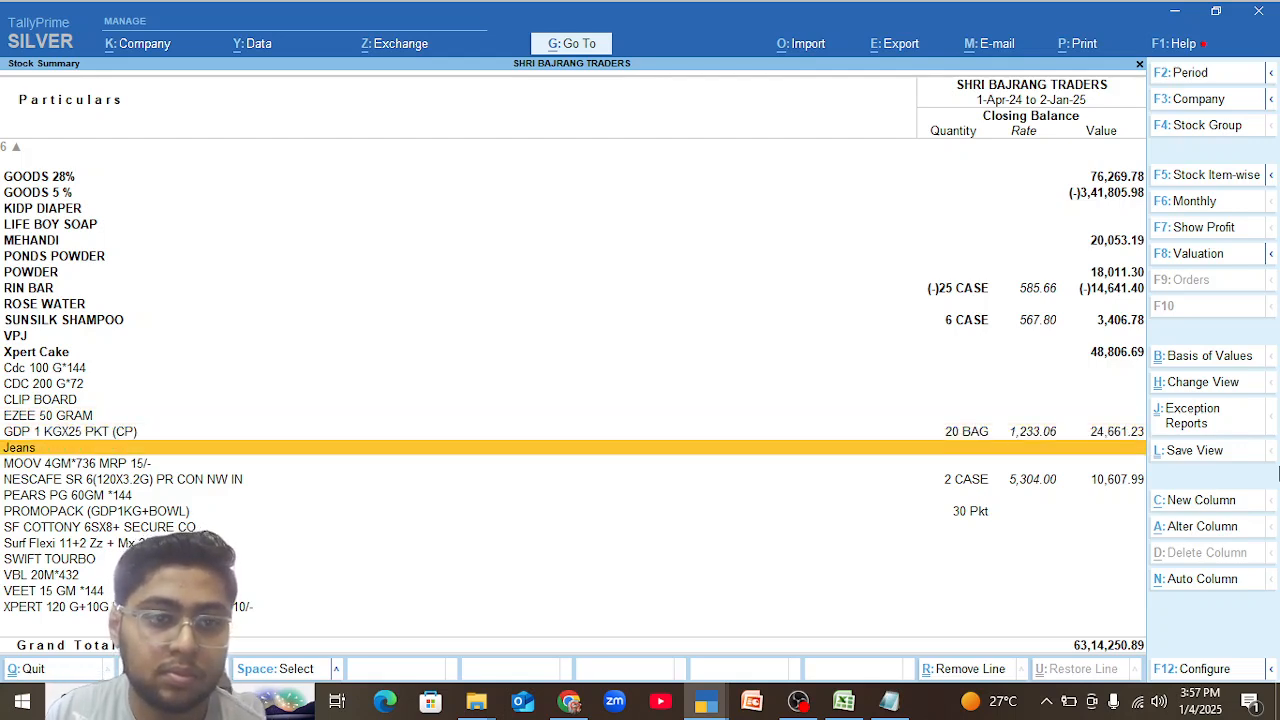
key(Down)
key(Down)
key(Down)
key(Down)
key(Down)
key(Down)
key(Up)
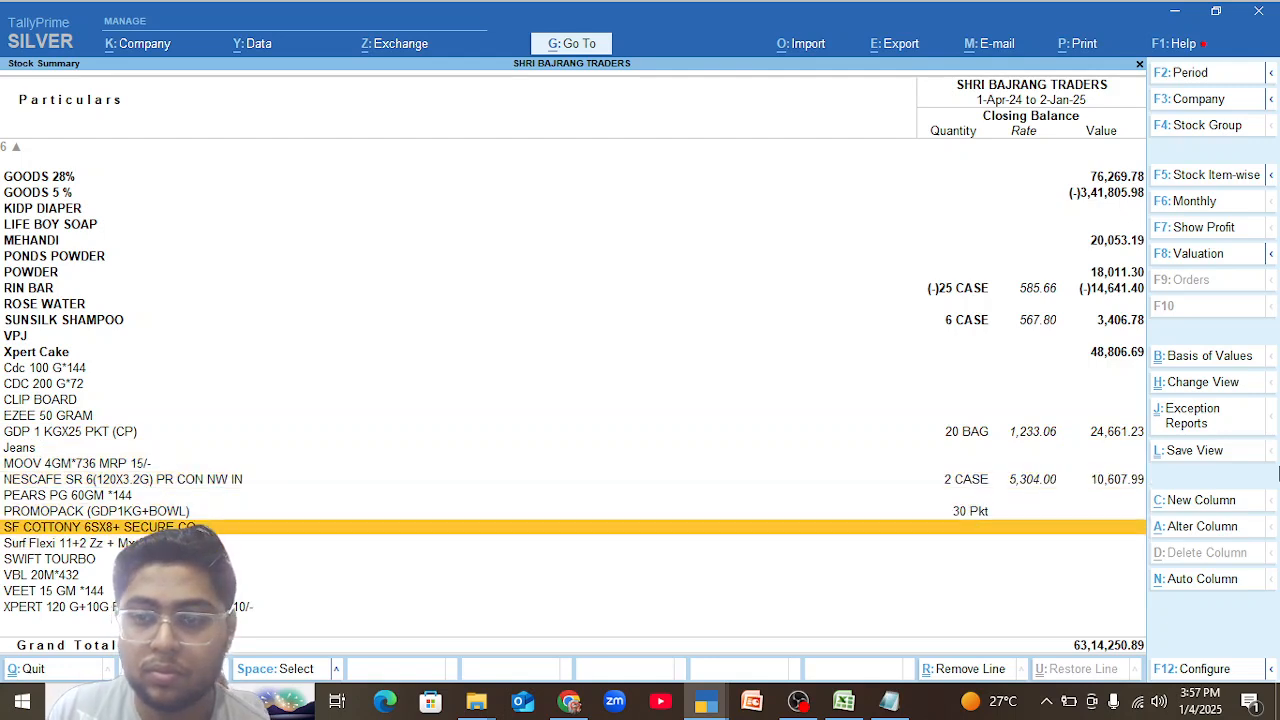
Open the GOODS 5 % stock group and examine the closing balances of its subgroups, including PARASHOT COCONAT OIL, RICE BRAN OIL and TEA.
key(Up)
key(Up)
key(Up)
key(Up)
key(Up)
key(Up)
key(Up)
key(Up)
key(Up)
key(Up)
key(Up)
key(Up)
key(Up)
key(Up)
key(Up)
key(Up)
key(Up)
key(Up)
key(Up)
key(Up)
key(Up)
key(Up)
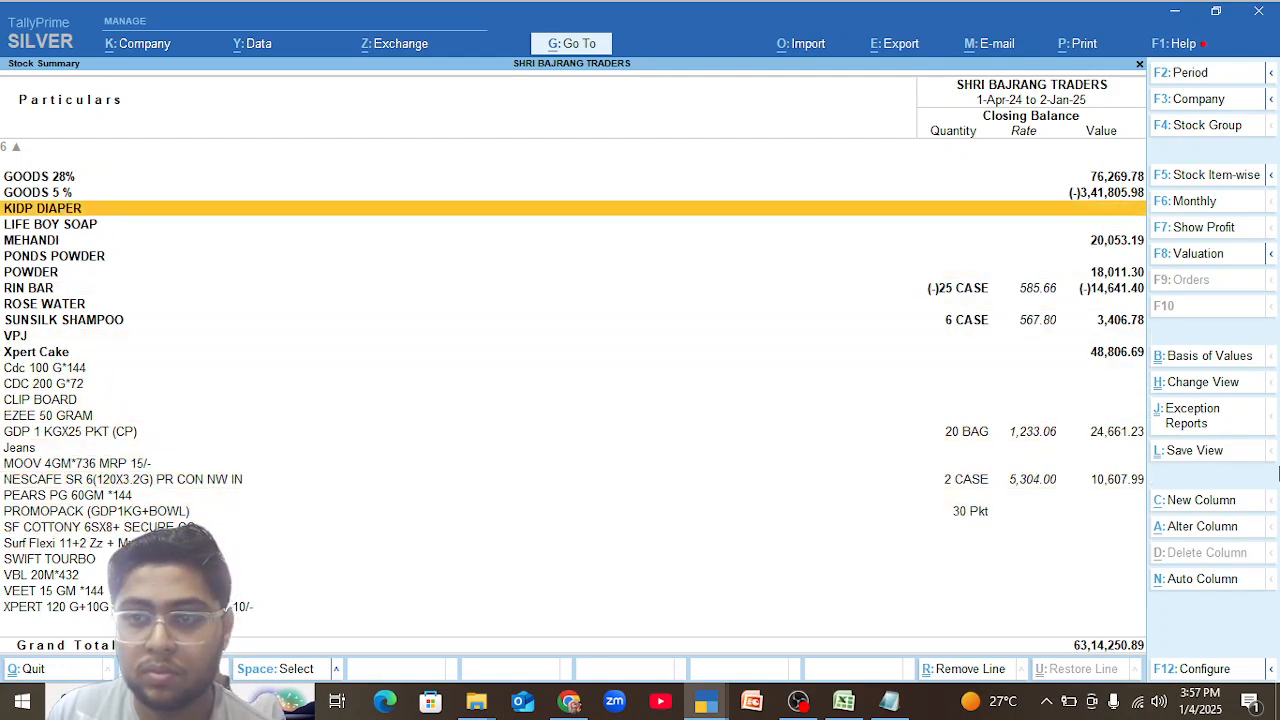
key(Down)
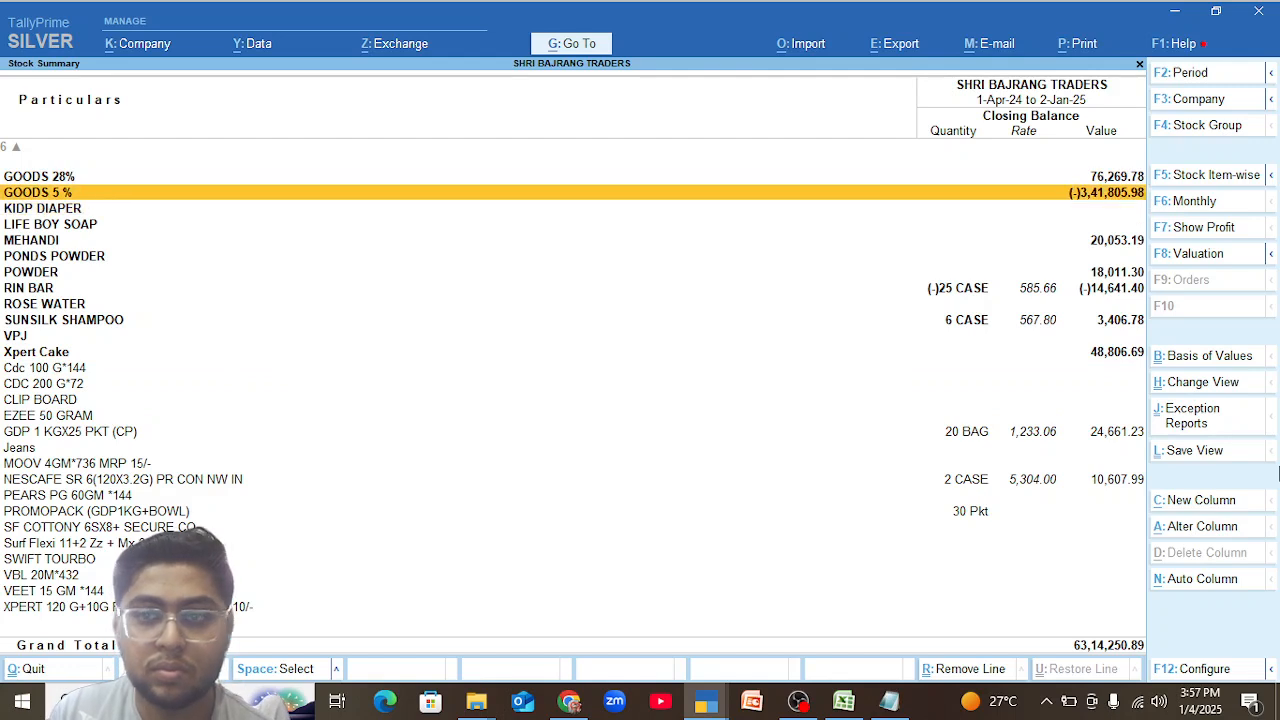
key(Return)
key(Down)
key(Down)
key(Down)
key(Down)
key(Down)
key(Down)
key(Down)
key(Down)
key(Down)
key(Down)
key(Down)
key(Down)
key(Down)
key(Down)
key(Down)
key(Down)
key(Down)
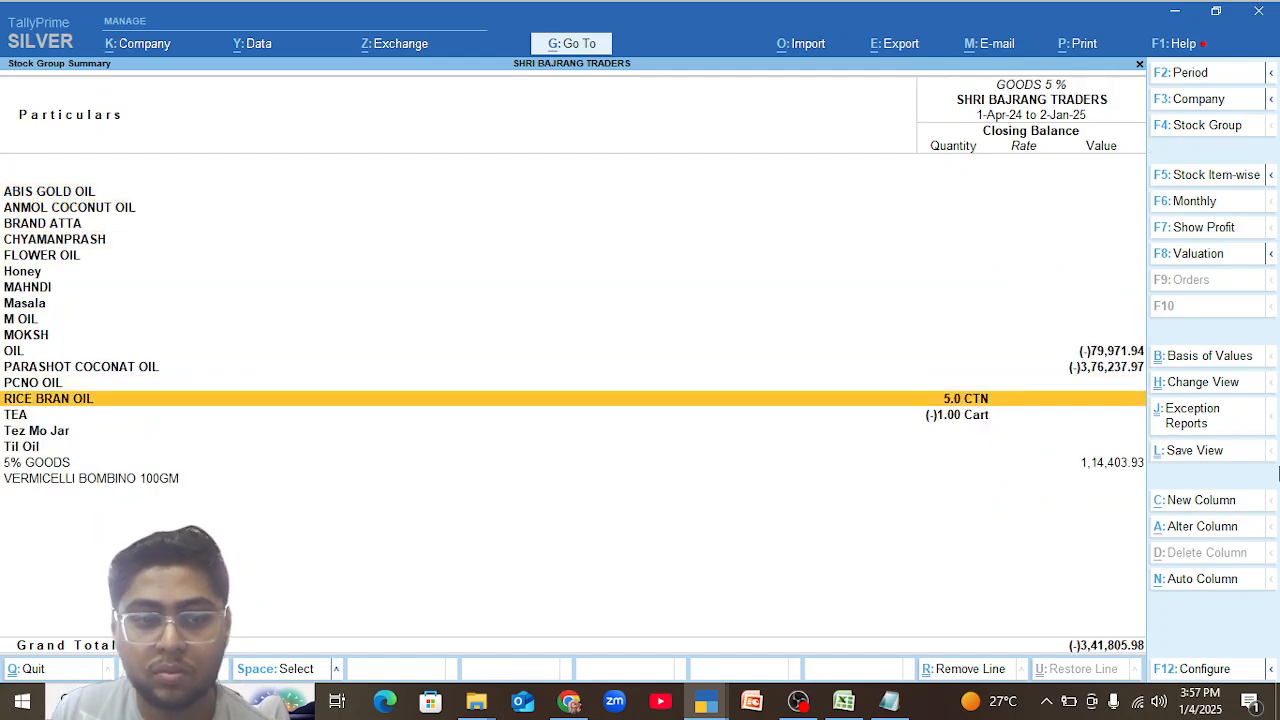
key(Up)
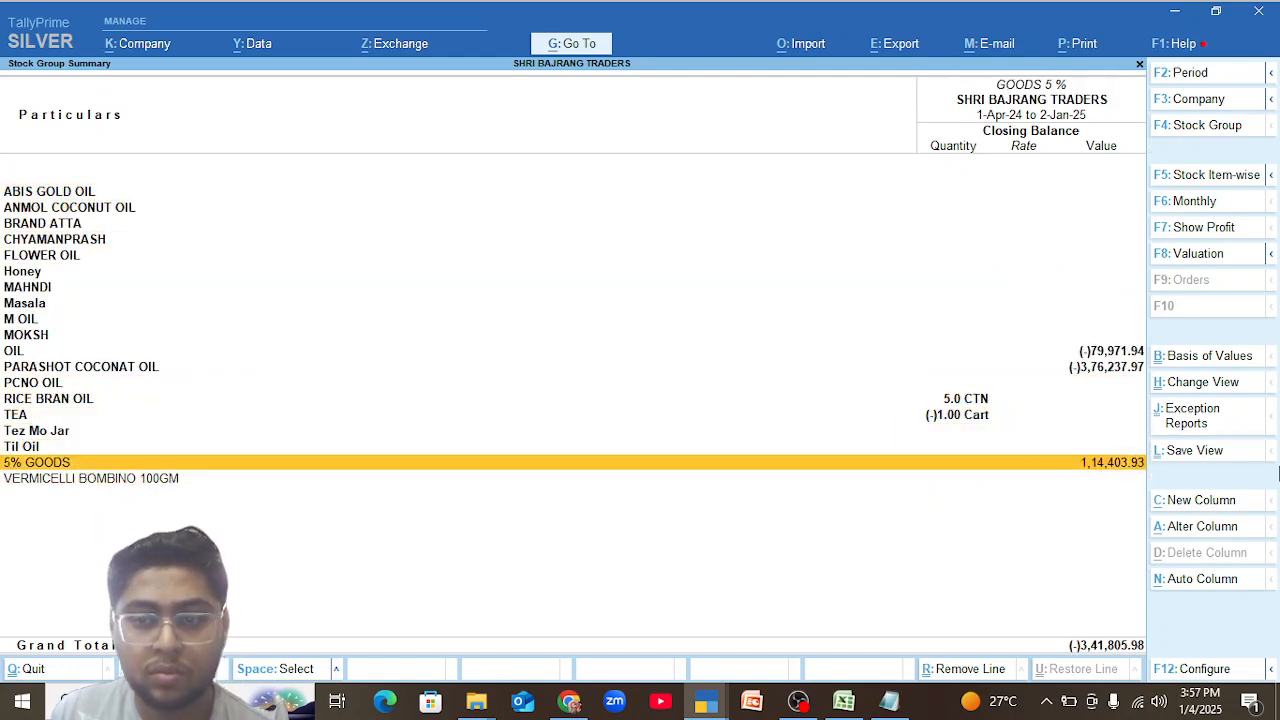
key(Up)
key(Up)
key(Up)
key(Up)
key(Up)
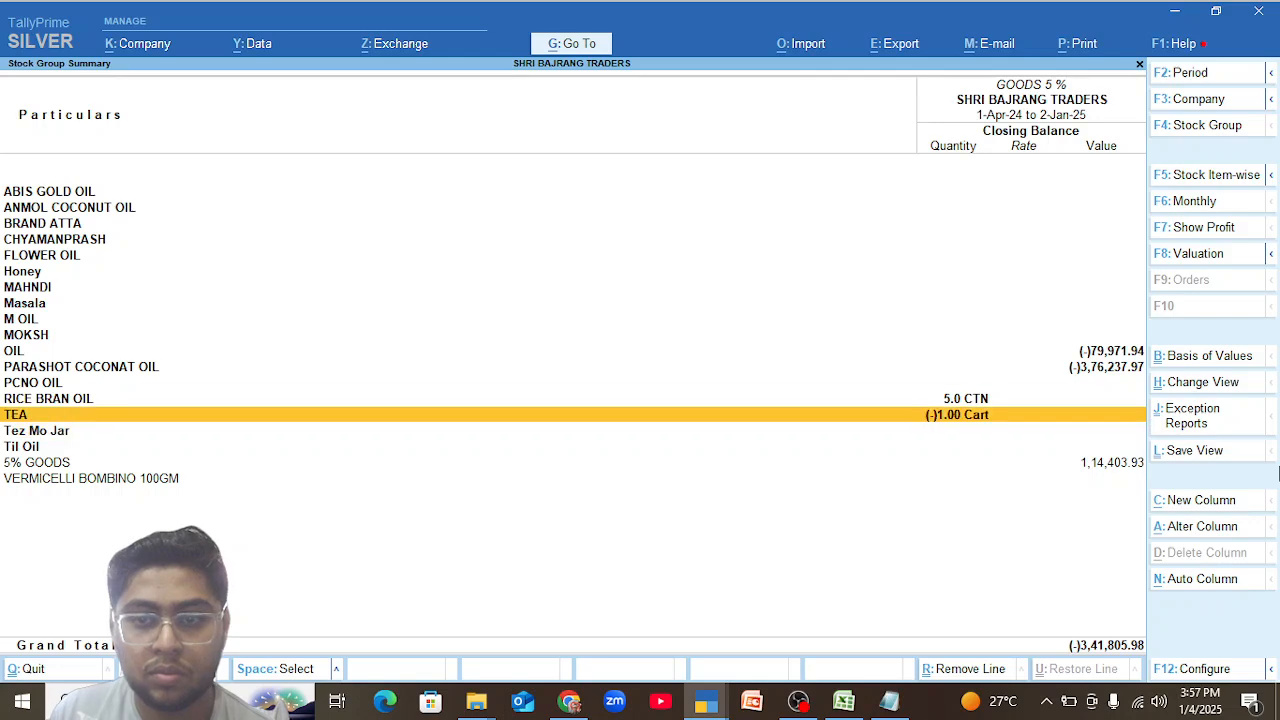
key(Up)
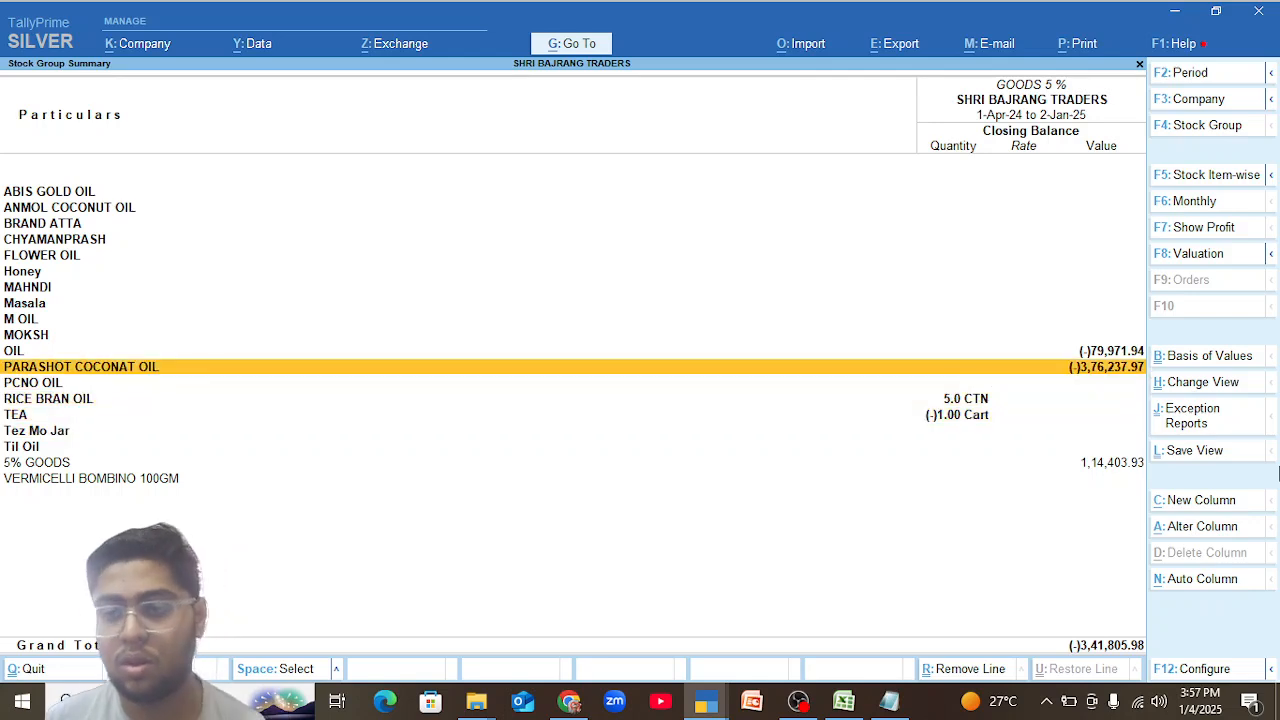
Return to the group-wise Stock Summary and check the contents of the DAL, DETTOL and EXPEMT GOODS stock groups.
key(Escape)
key(Up)
key(Up)
key(Up)
key(Up)
key(Up)
key(Up)
key(Up)
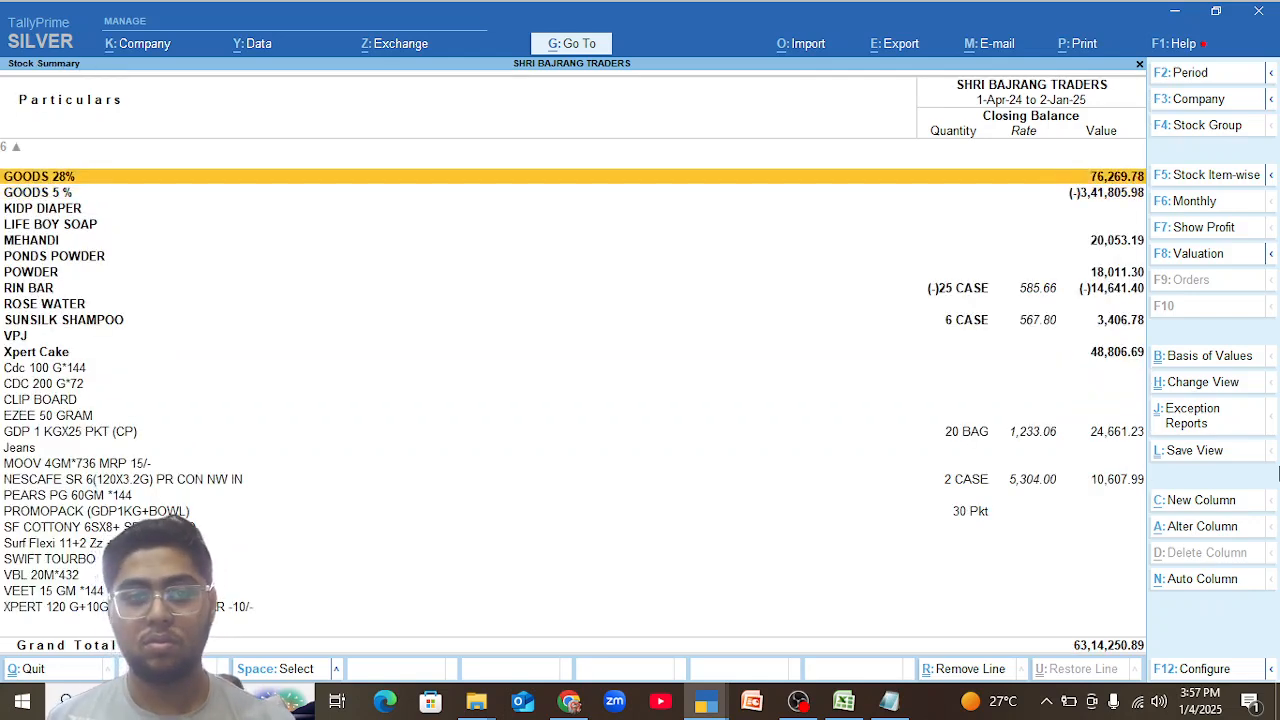
key(Return)
key(Escape)
key(Down)
key(Return)
key(Escape)
key(Down)
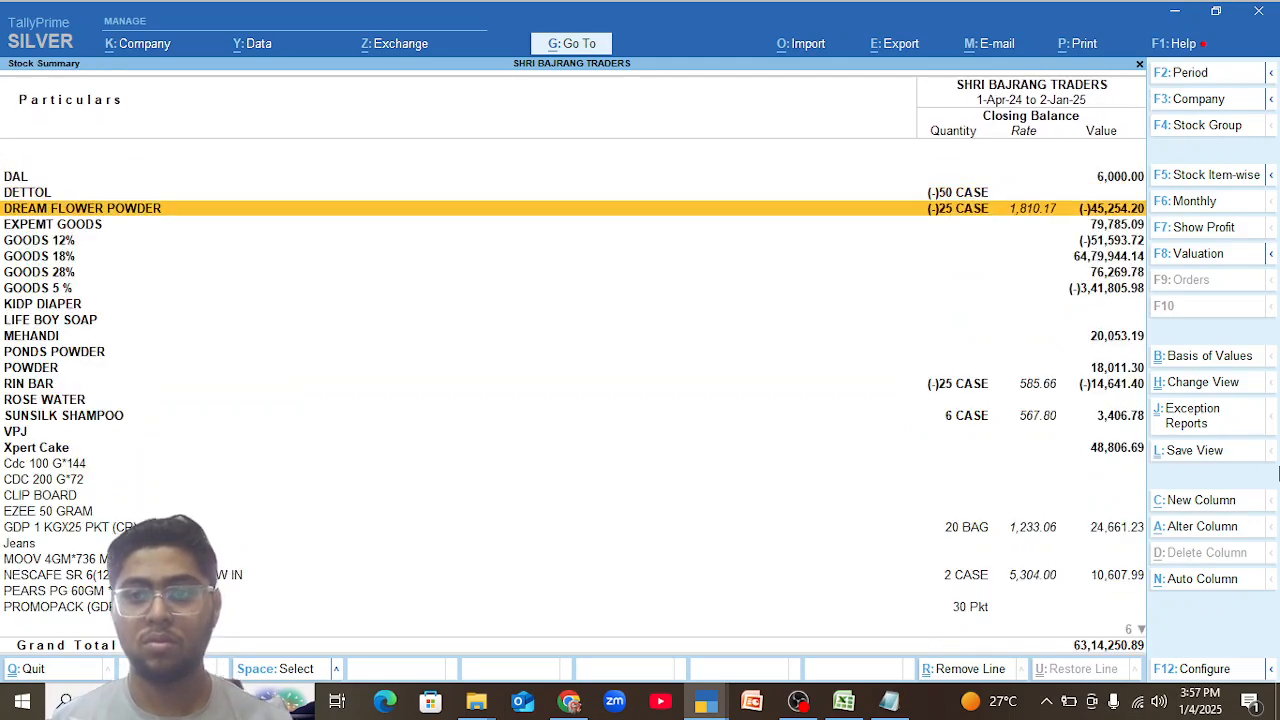
key(Down)
key(Return)
key(Escape)
key(Down)
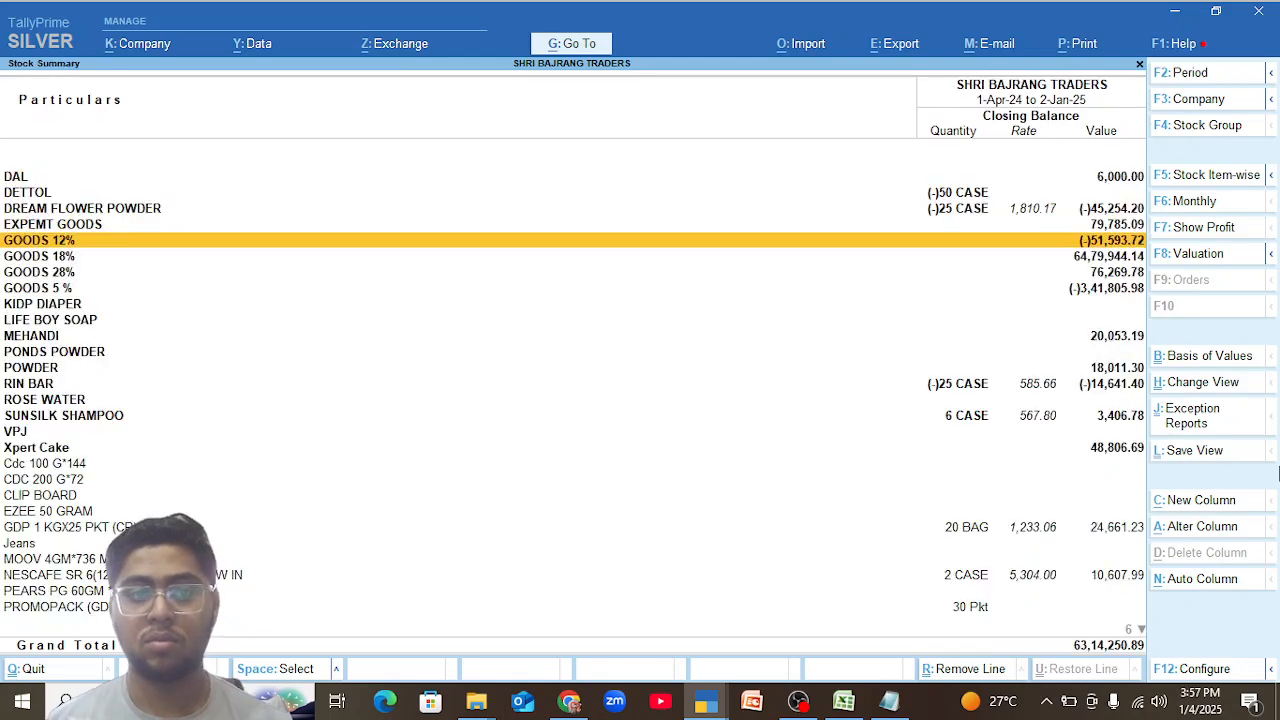
Check the contents of the KIDP DIAPER and MEHANDI stock groups.
key(Down)
key(Down)
key(Down)
key(Down)
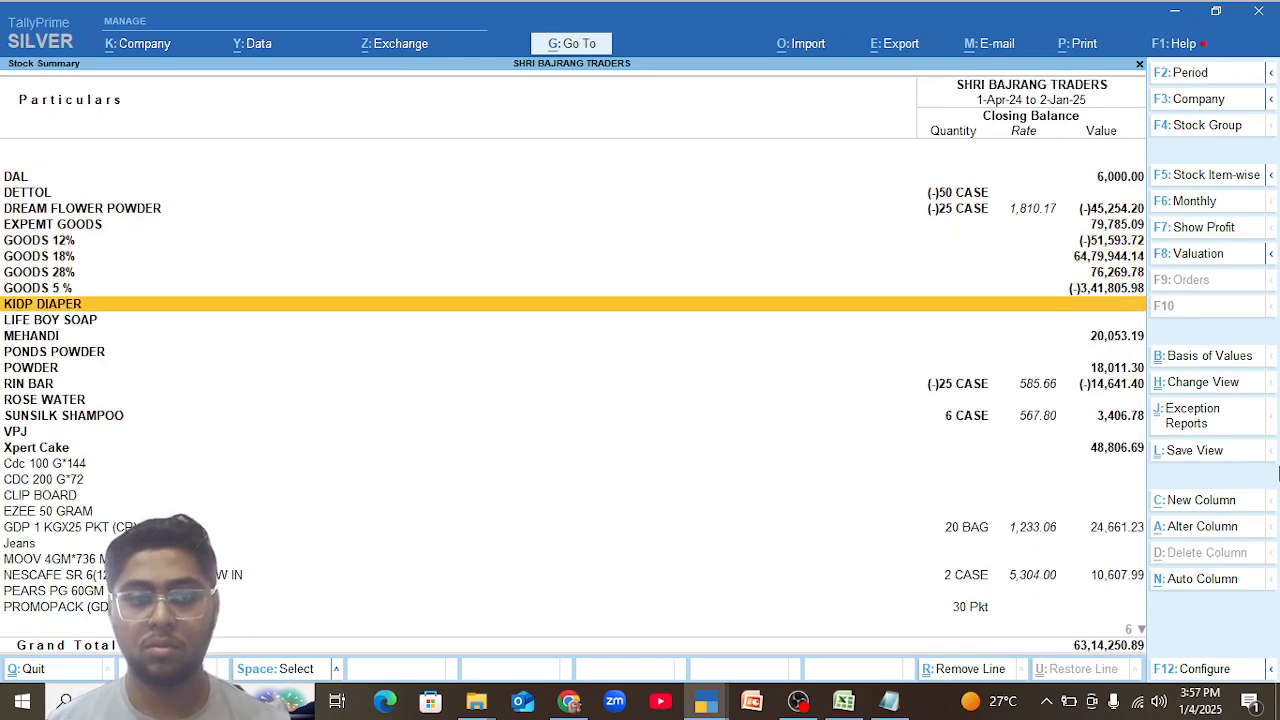
key(Return)
key(Escape)
key(Down)
key(Down)
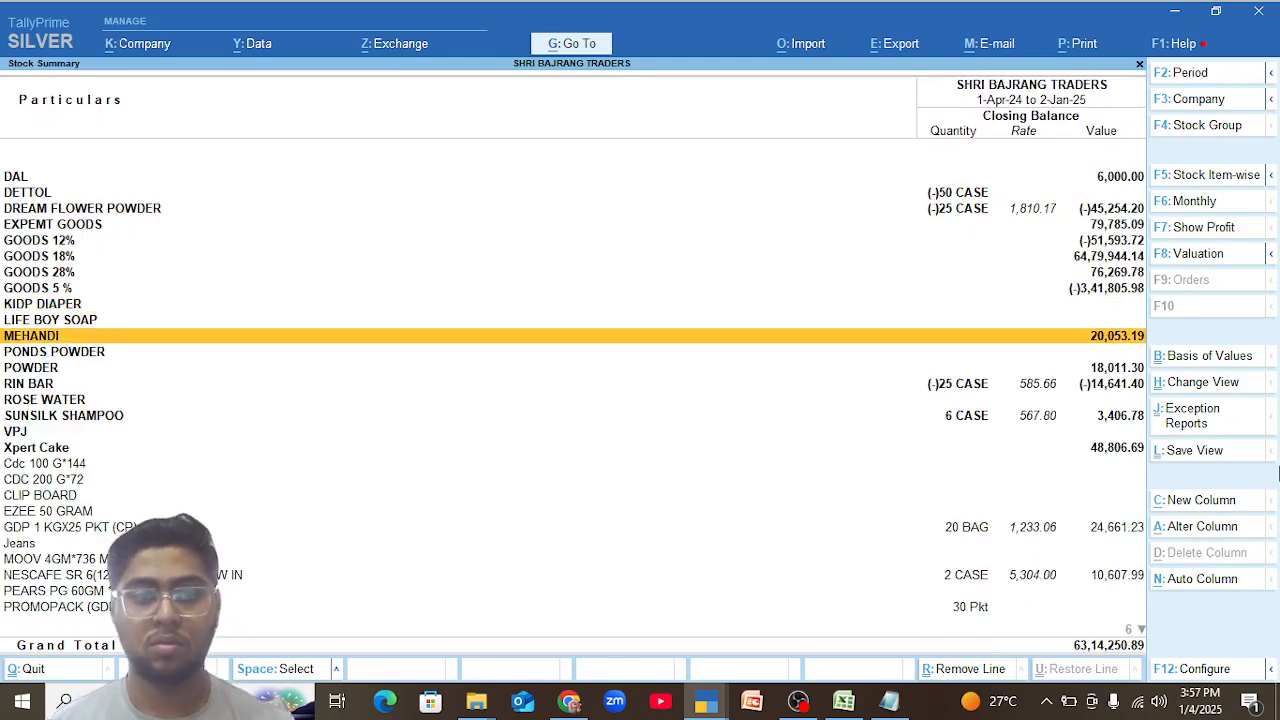
key(Return)
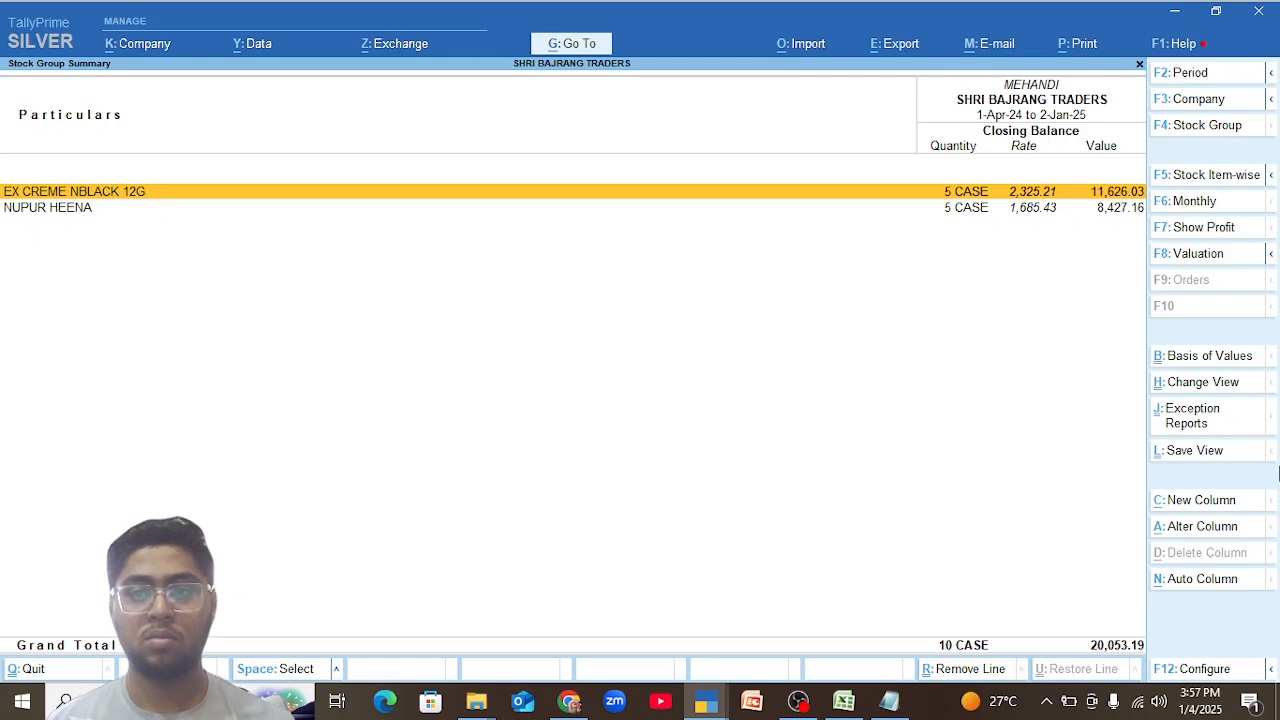
Leave the MEHANDI group and check the closing balances of the items in the POWDER stock group.
key(Escape)
key(Down)
key(Down)
key(Return)
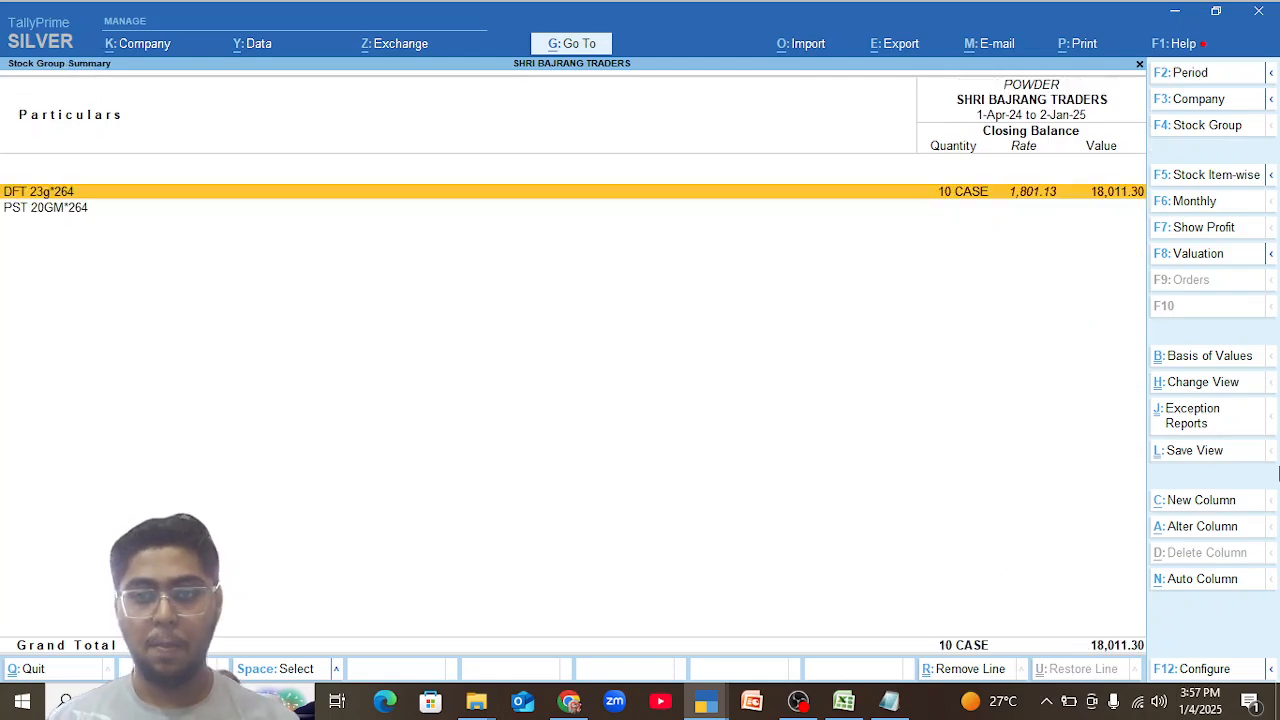
Return to the Stock Summary and open the Xpert Cake stock group.
key(Escape)
key(Down)
key(Down)
key(Down)
key(Down)
key(Down)
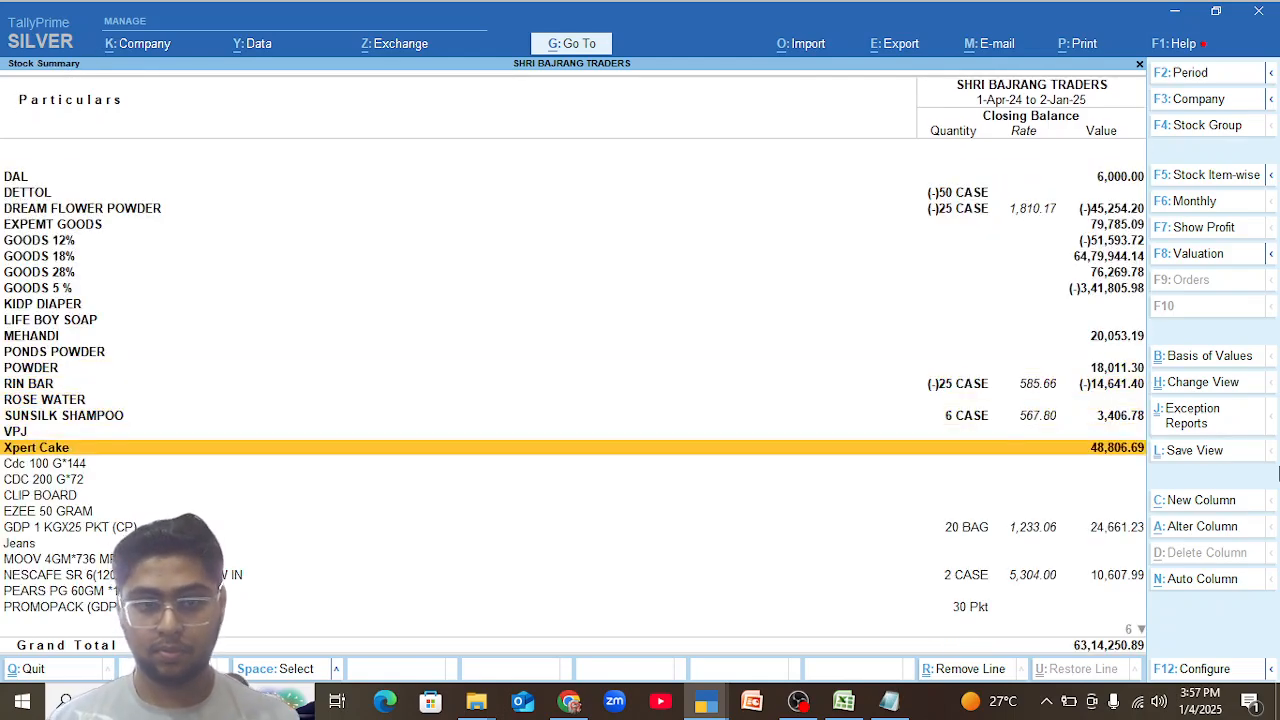
key(Return)
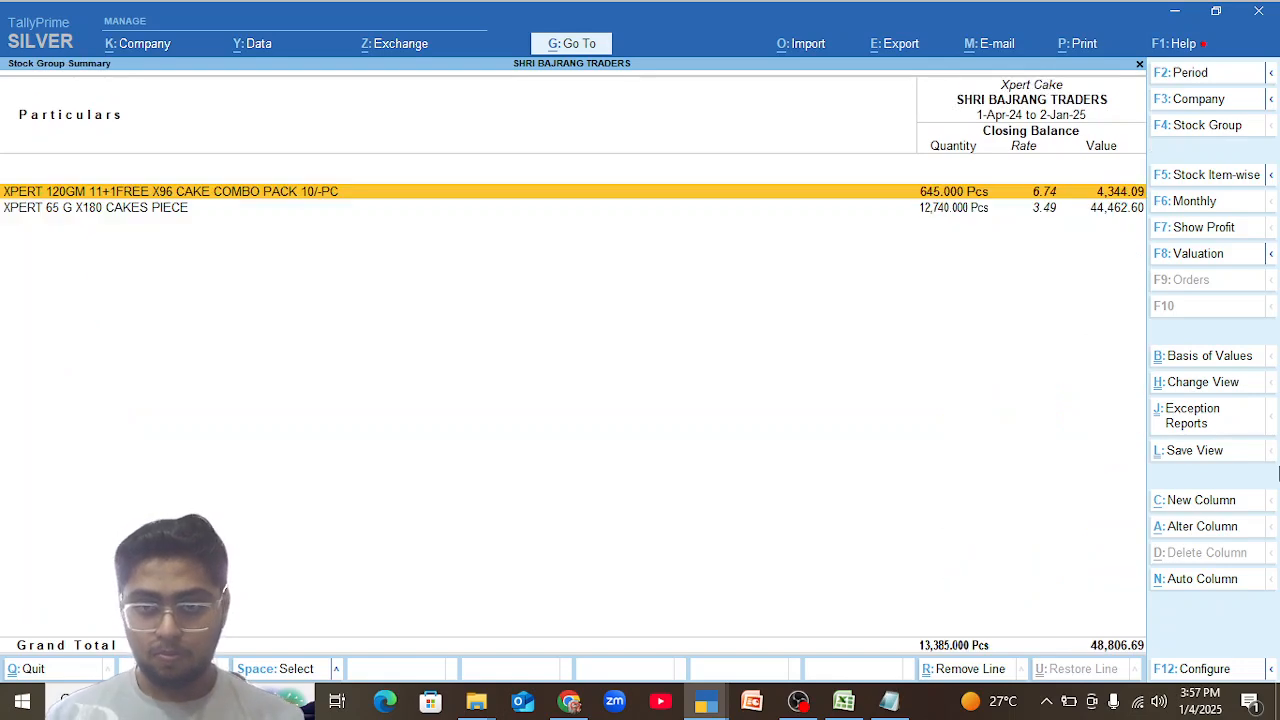
Open the 9-Nov-24 purchase voucher from the November vouchers of XPERT 65 G X180 CAKES PIECE.
key(Down)
key(Return)
key(Up)
key(Up)
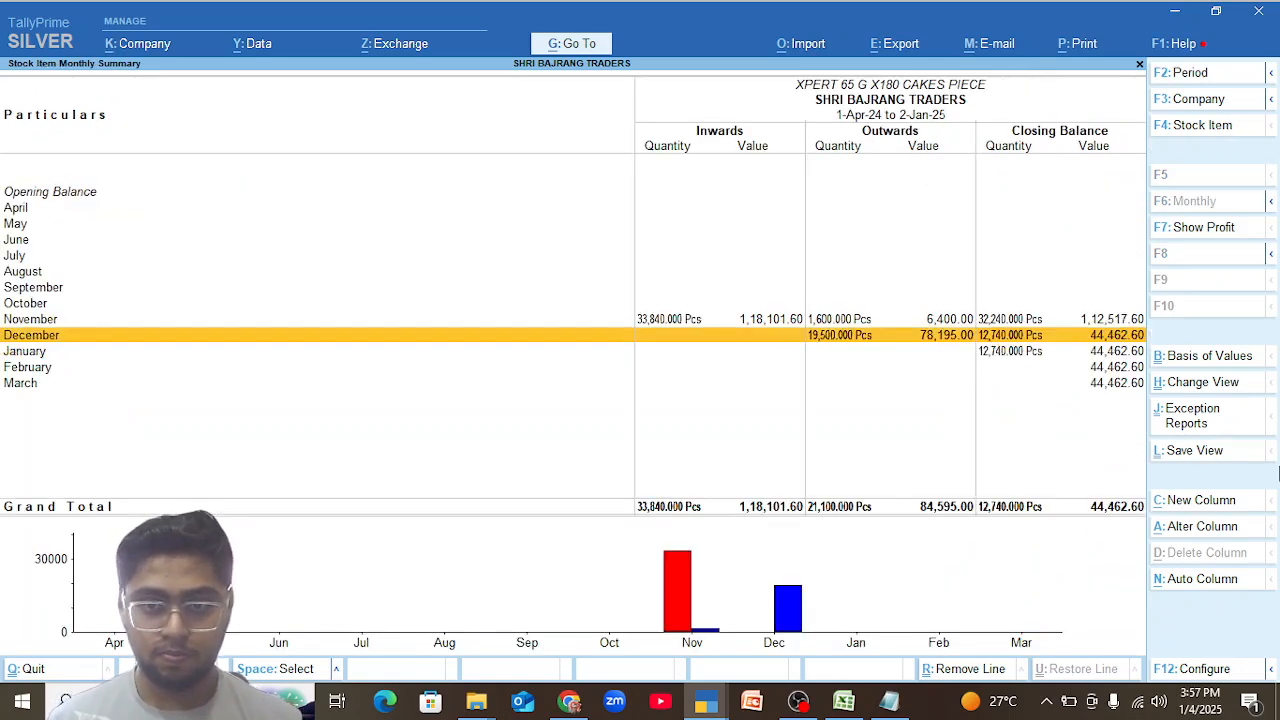
key(Return)
key(Return)
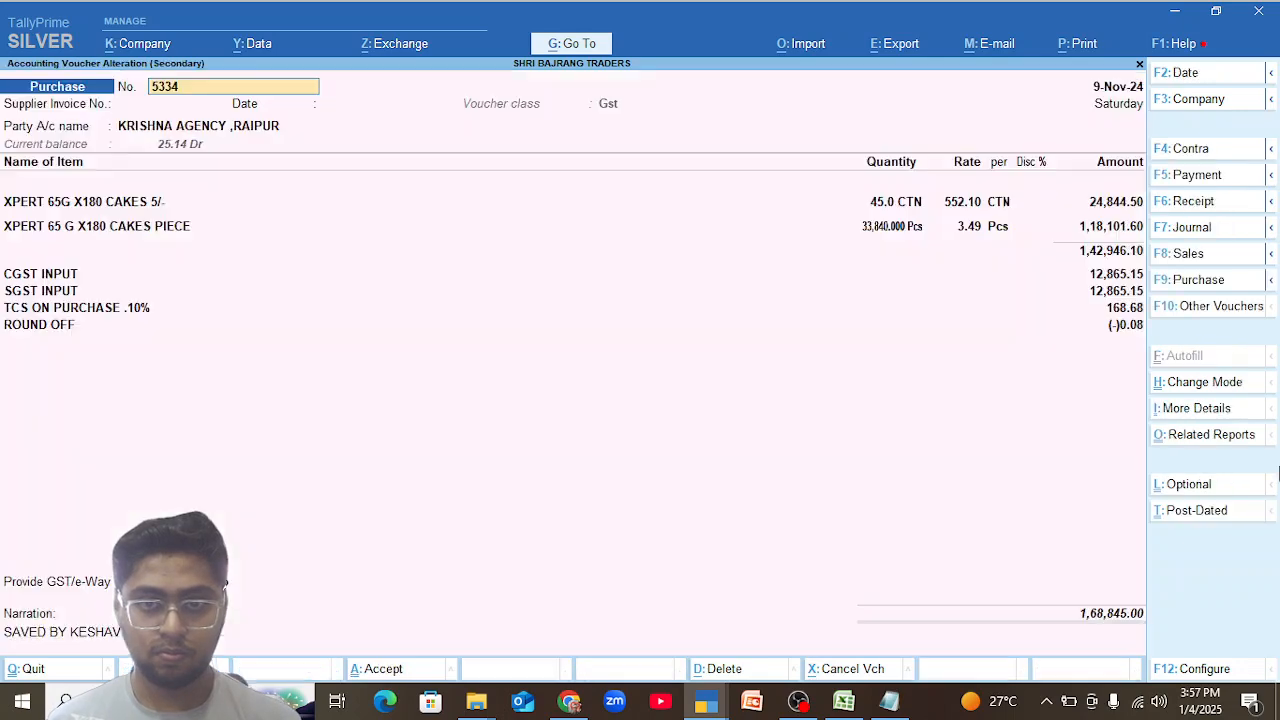
Show the detailed GST tax analysis of the purchase voucher, then quit the voucher without saving.
key(alt+a)
key(alt+F5)
key(Escape)
key(Escape)
Return to the group-wise Stock Summary and switch the report to the item-wise view.
key(Escape)
key(y)
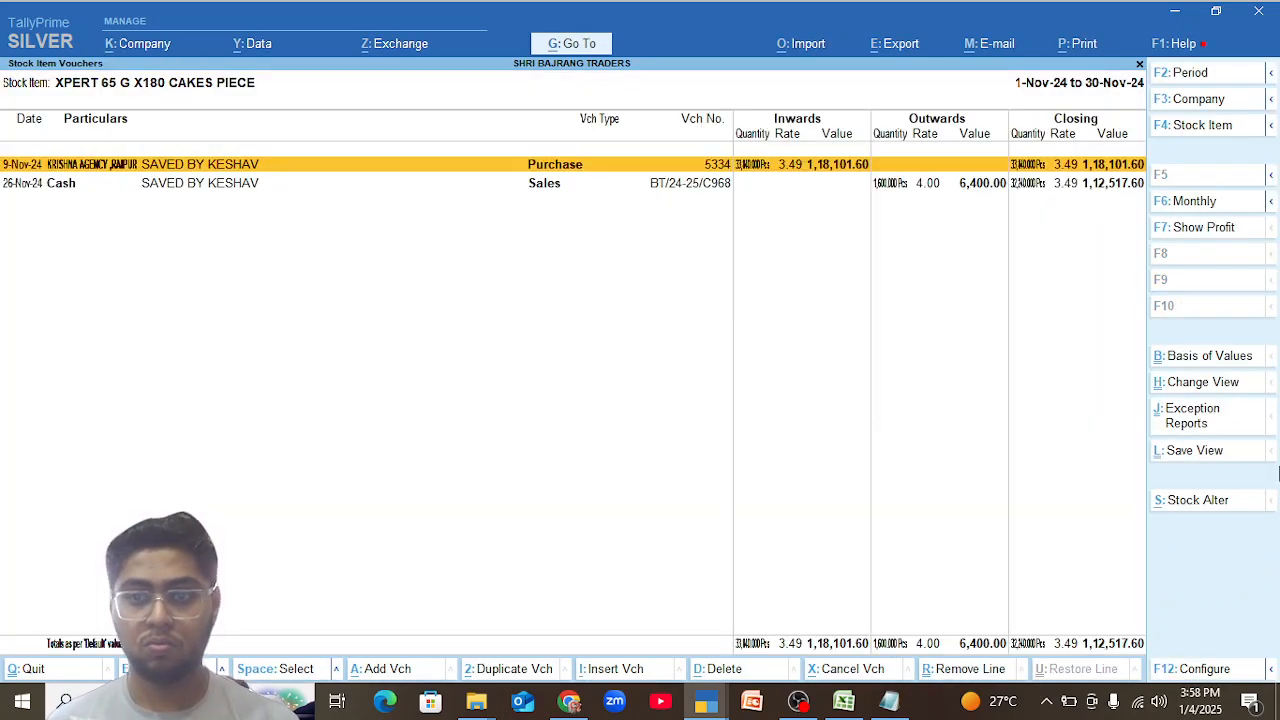
key(Escape)
key(Escape)
key(Escape)
key(Down)
key(Down)
key(Down)
key(Down)
key(Down)
key(Down)
key(Down)
key(Down)
key(Down)
key(Down)
key(Down)
key(Down)
key(Down)
key(Down)
key(Down)
key(Down)
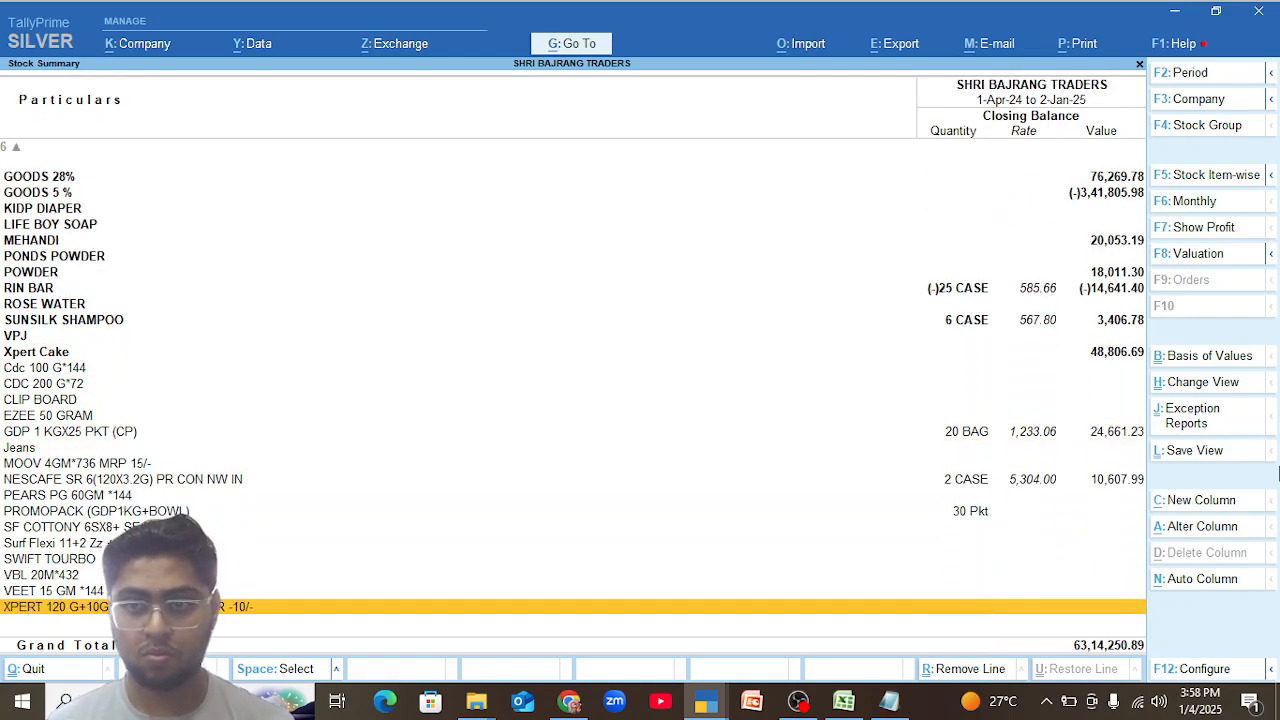
key(alt+F5)
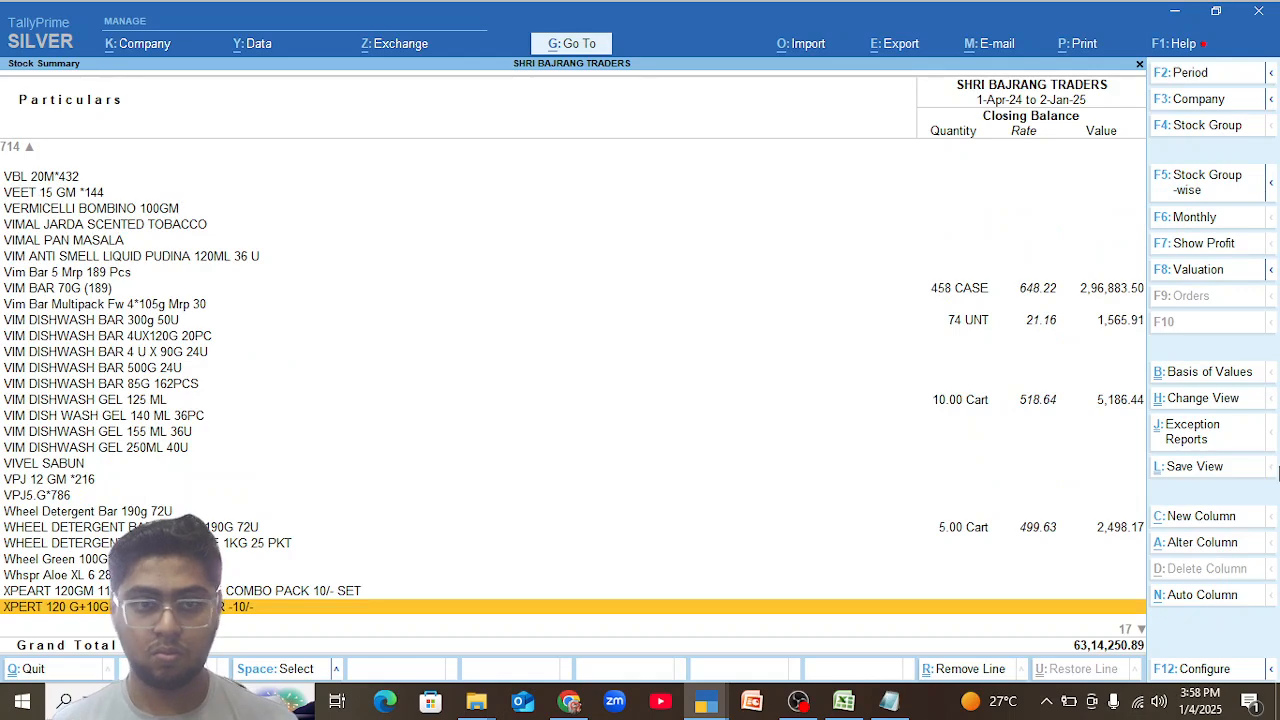
Open the 4-Dec-24 sales voucher from the December vouchers of VIM BAR 70G (189).
key(Up)
key(Up)
key(Up)
key(Up)
key(Up)
key(Up)
key(Up)
key(Up)
key(Up)
key(Up)
key(Up)
key(Up)
key(Up)
key(Up)
key(Up)
key(Up)
key(Up)
key(Up)
key(Up)
key(Up)
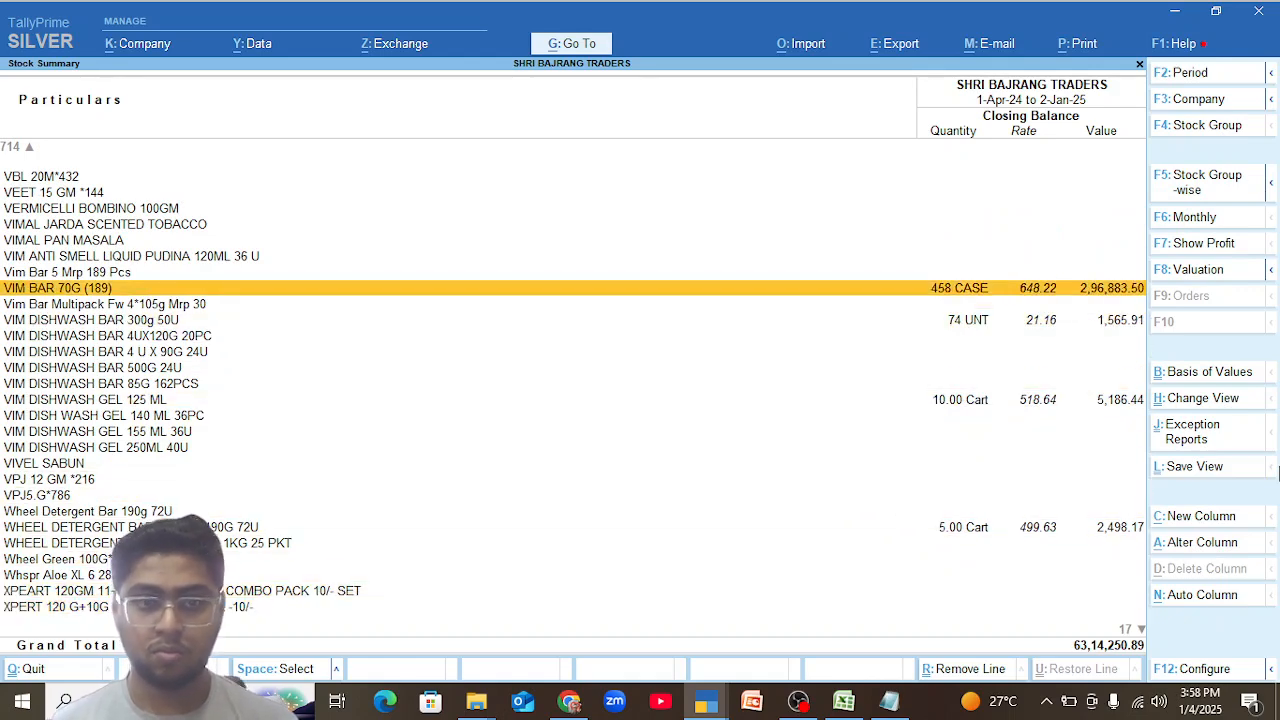
key(Return)
key(Up)
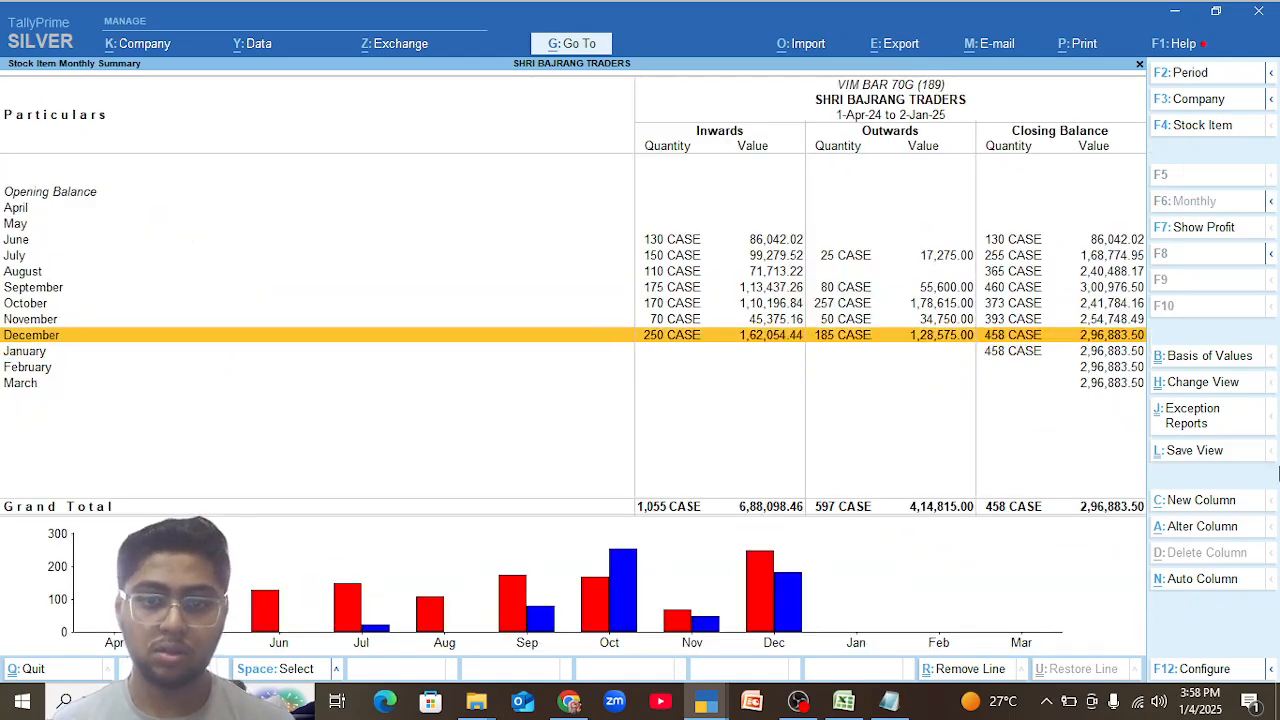
key(Return)
key(Return)
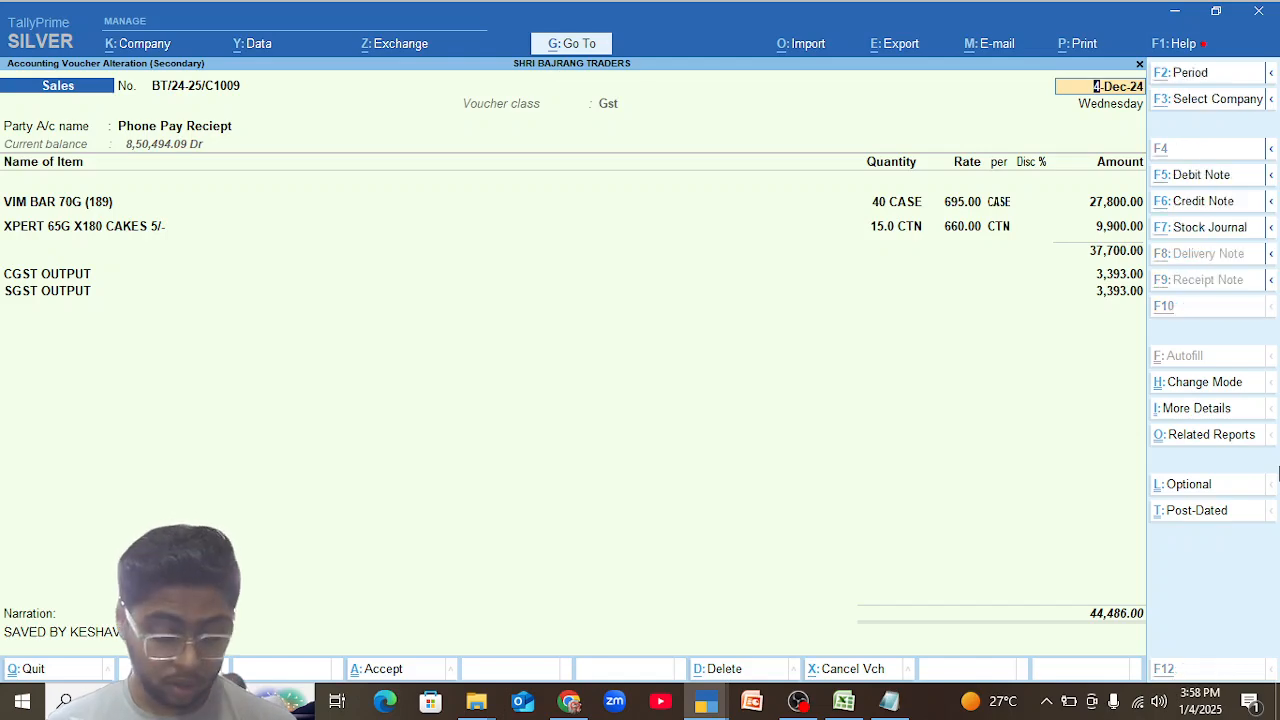
Show the detailed GST tax analysis of the 4-Dec-24 sales voucher, then quit the voucher without saving.
key(alt+a)
key(alt+F5)
key(Escape)
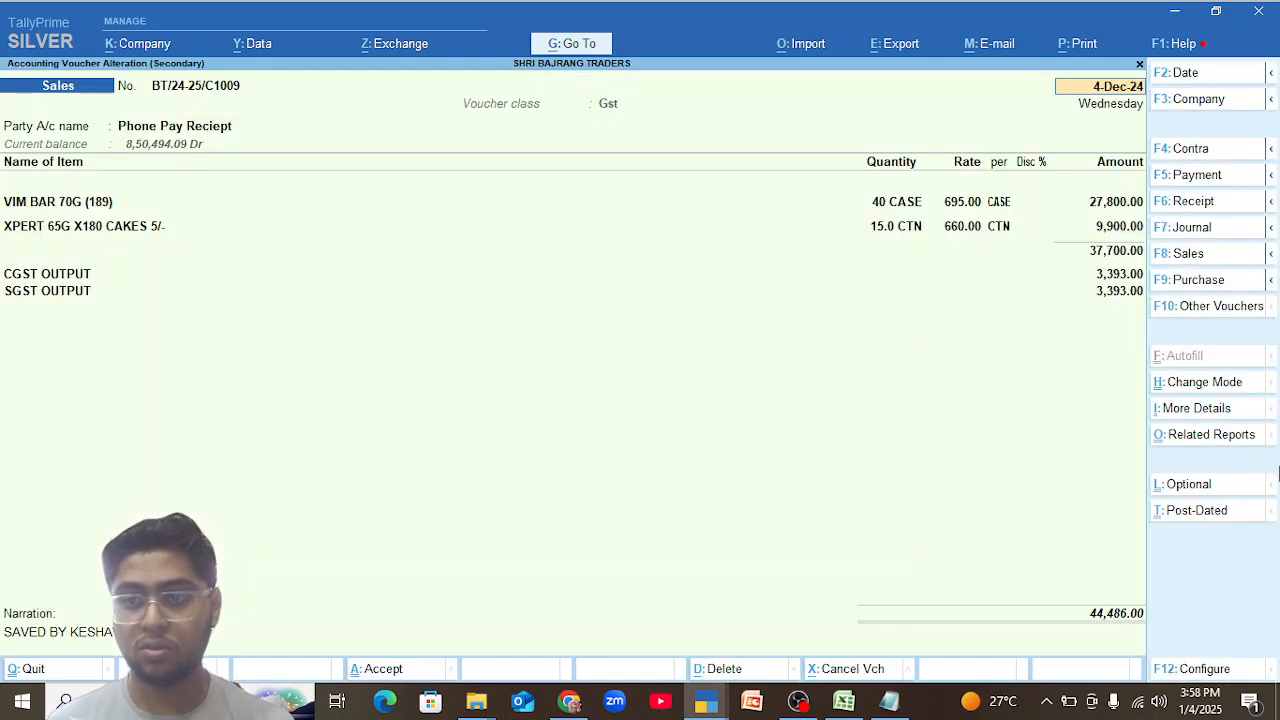
key(Escape)
key(y)
Show the GST tax analysis of the 9-Oct-24 sales voucher and examine the tax on M Parachute Jar 175mml 90PCS and B.TATA AGNI LEAF 250GM.
key(alt+Tab)
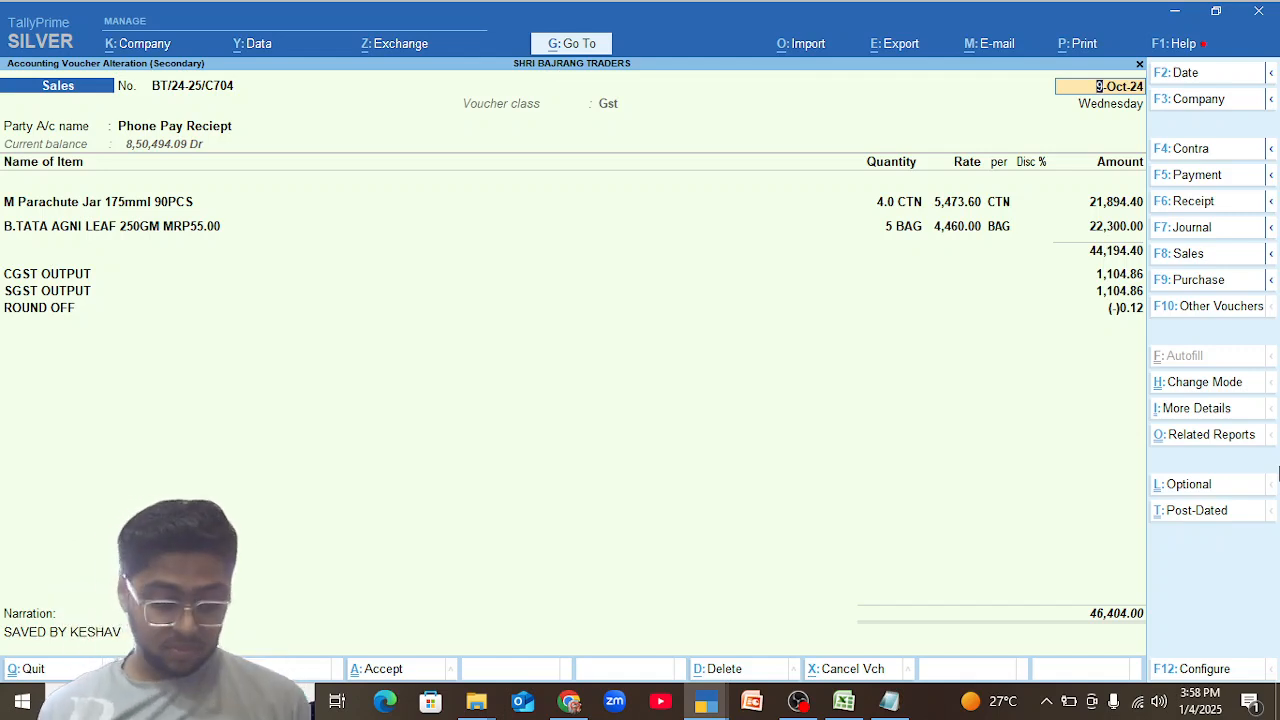
key(alt+a)
key(Down)
key(Down)
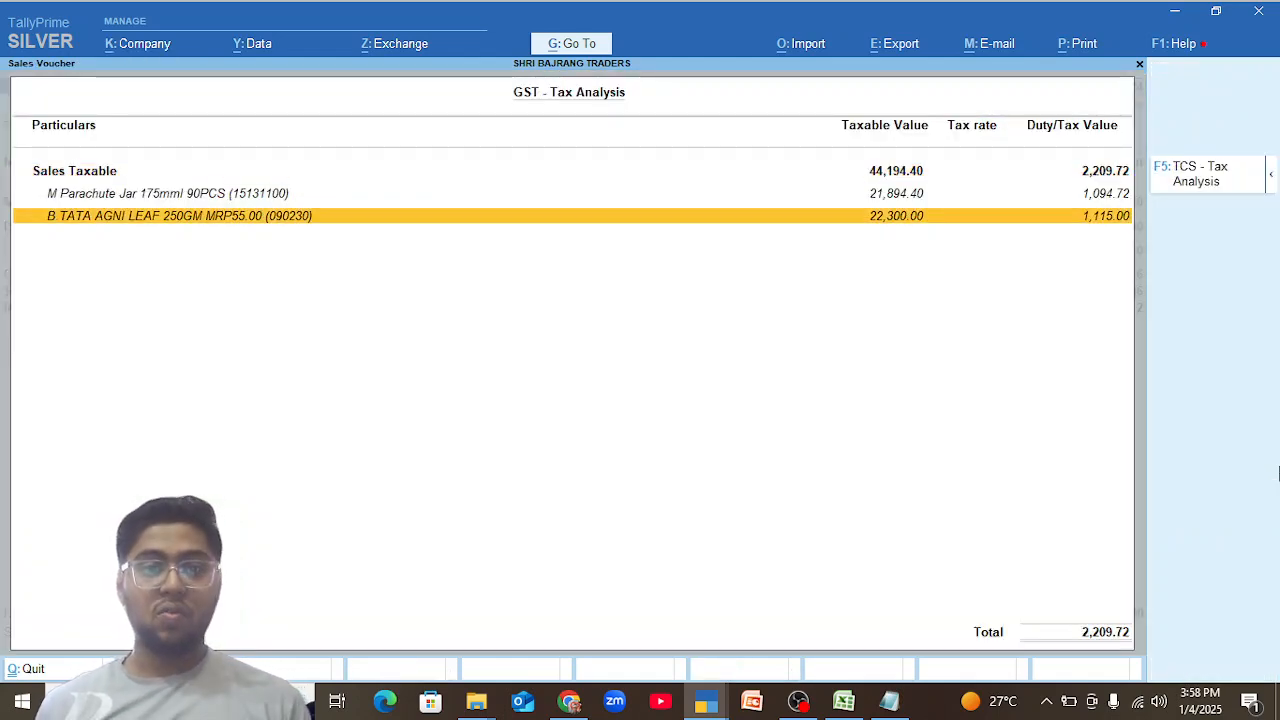
key(Up)
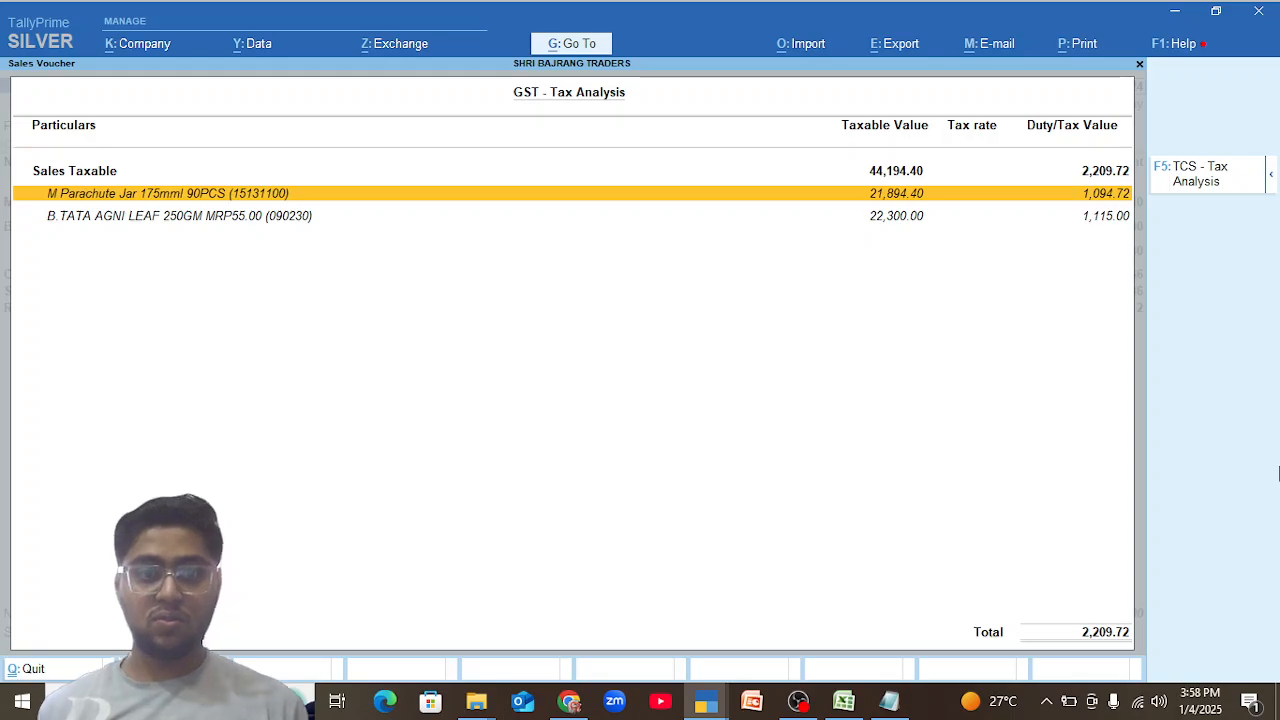
Close the tax analysis, the sales voucher and the Stock Summary to return to the Gateway of Tally.
key(alt+Tab)
key(Escape)
key(Escape)
key(Escape)
key(Escape)
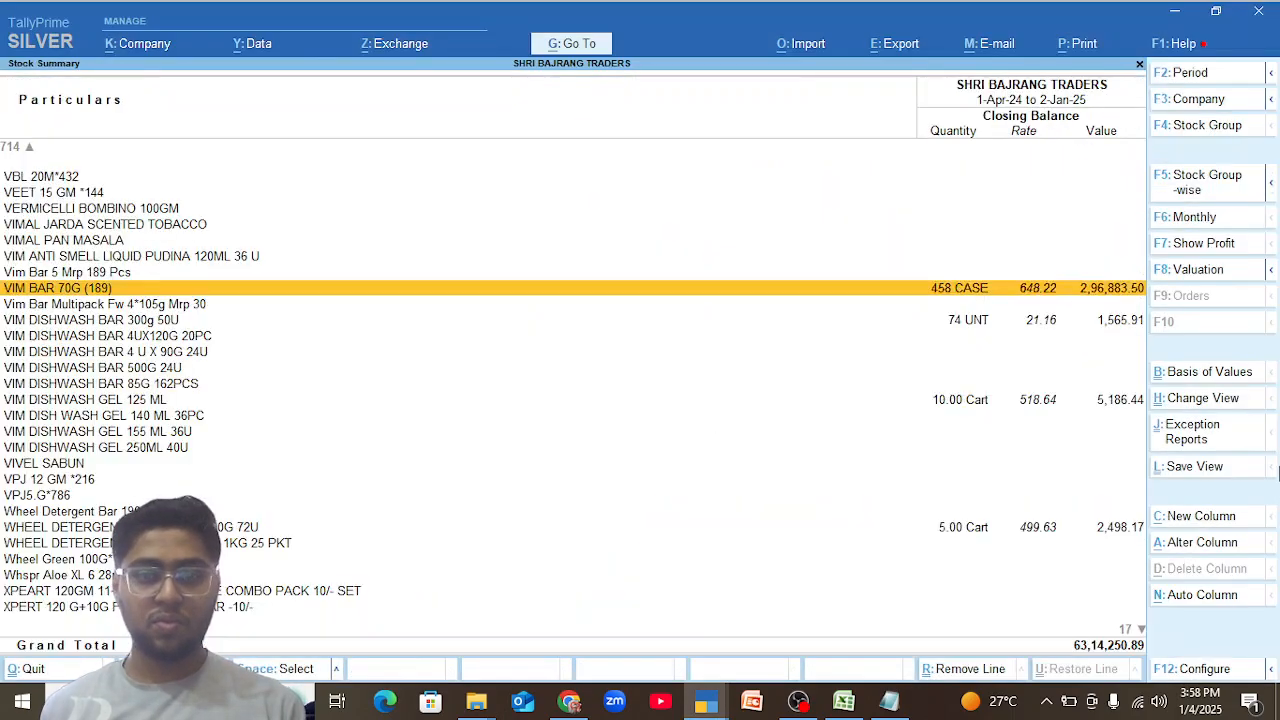
key(Escape)
key(Escape)
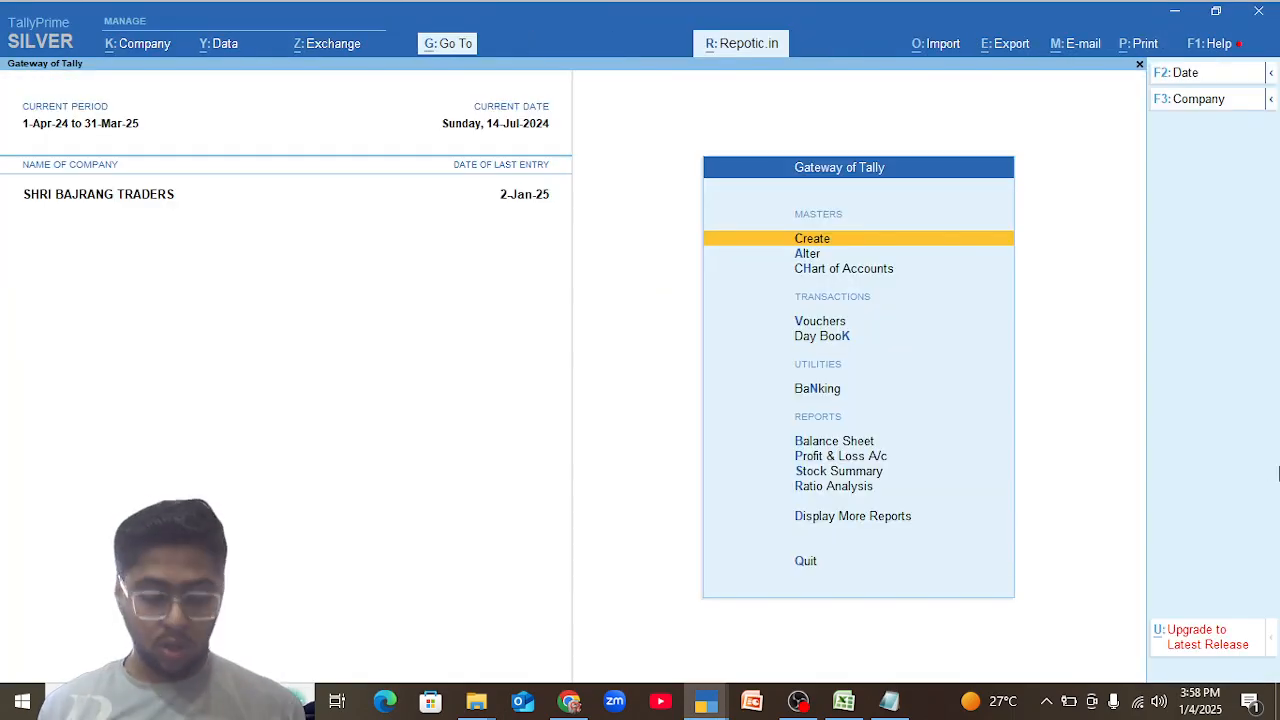
Open the list of GST Reports among the statutory reports.
key(d)
key(a)
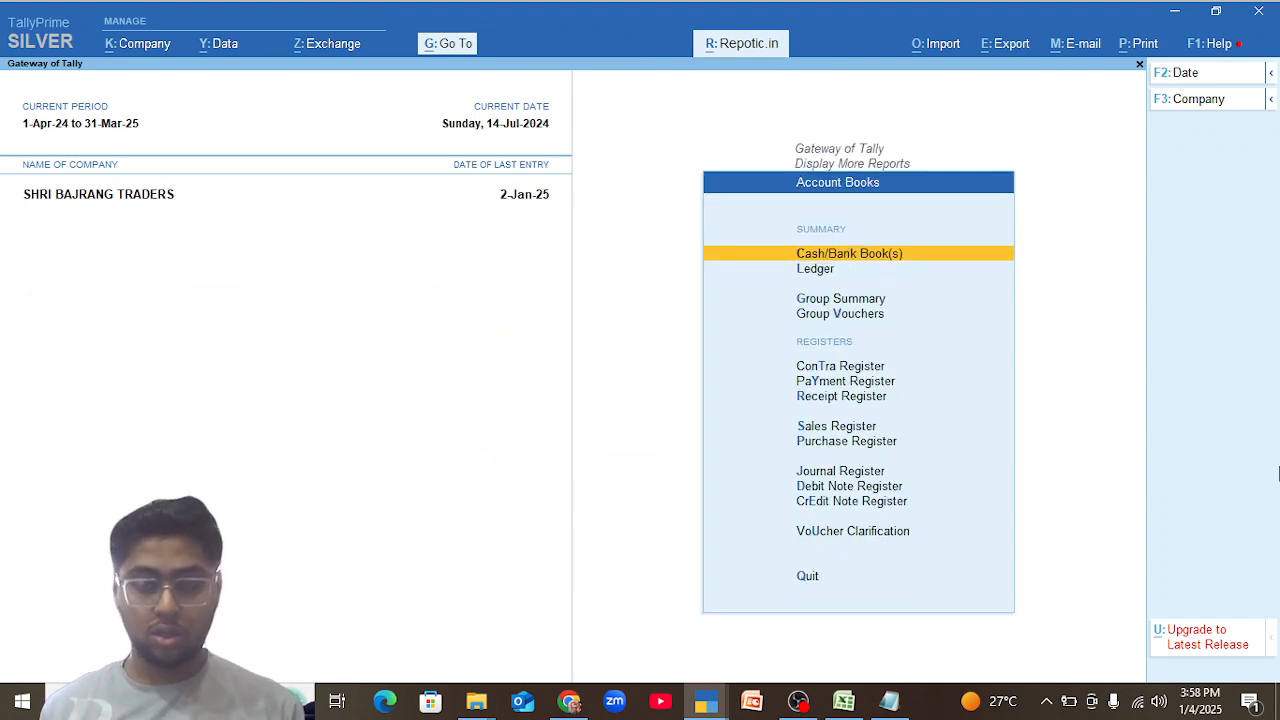
key(Escape)
key(u)
key(Down)
key(Up)
key(Return)
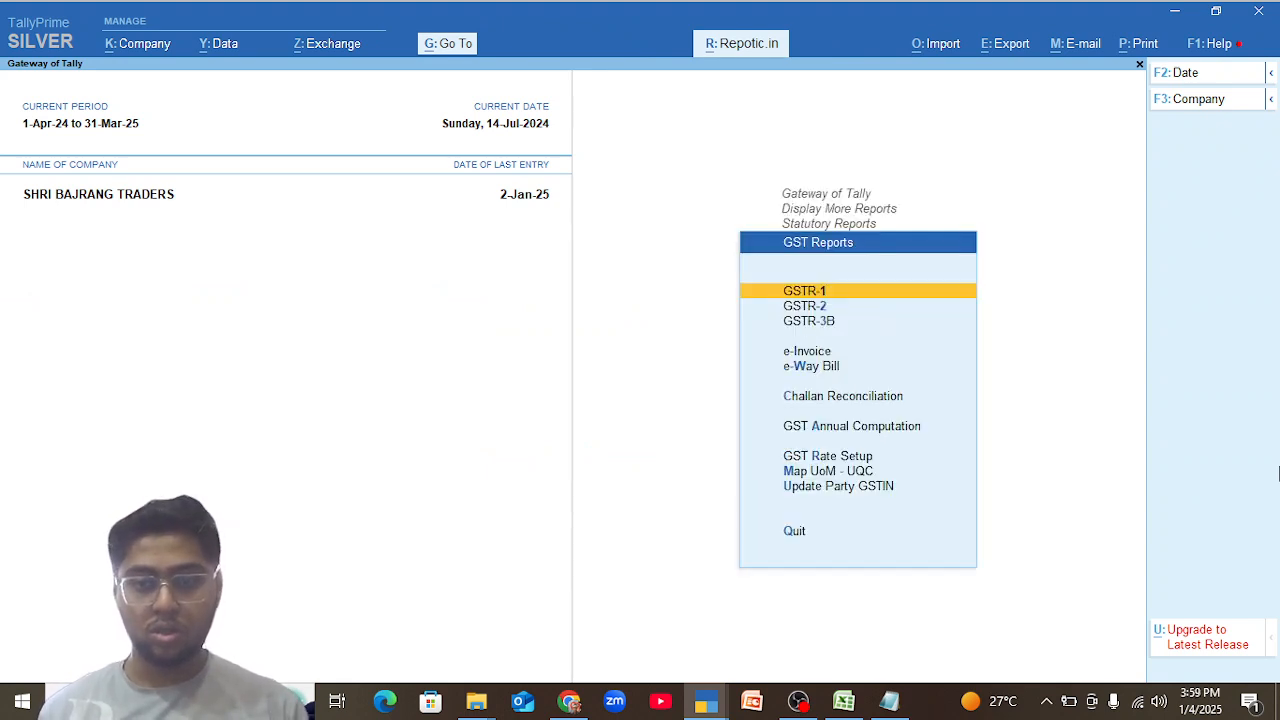
key(Down)
key(Down)
key(Down)
key(Down)
key(Up)
key(Up)
key(Up)
key(Up)
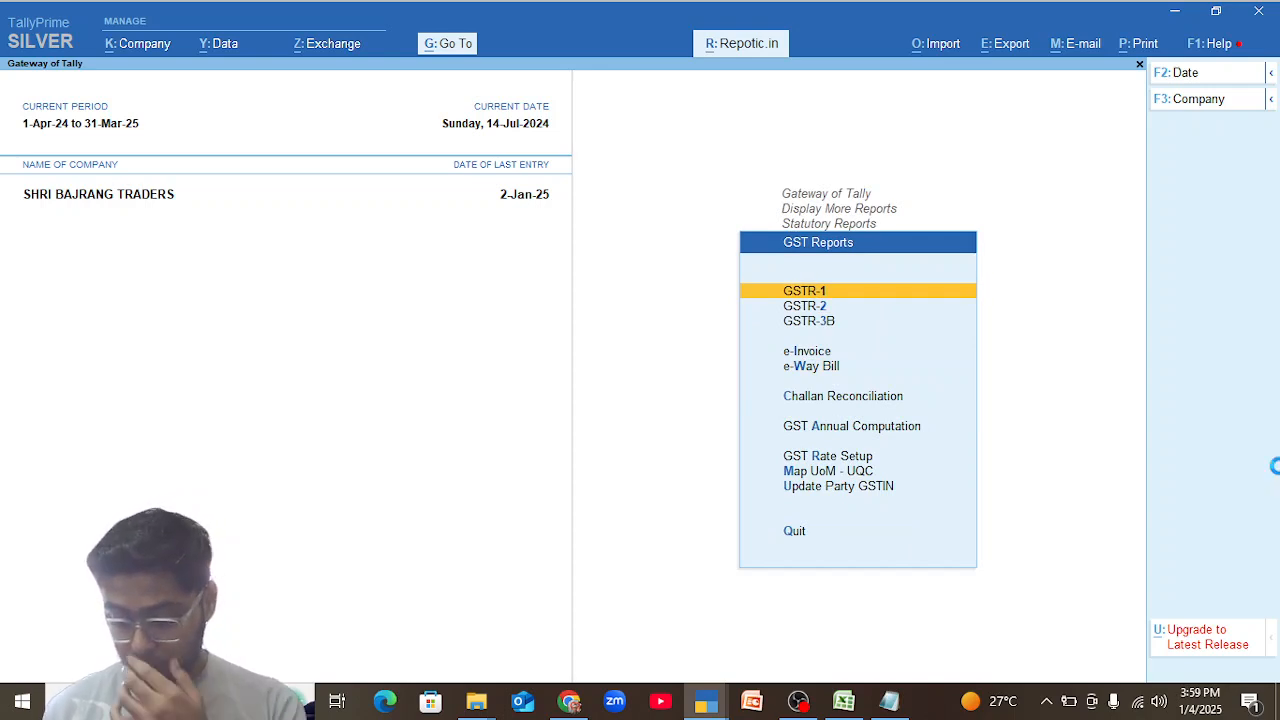
Open the GSTR-1 report and set its period from 1-10-2024 to 31-12-2024.
key(Return)
key(alt+F2)
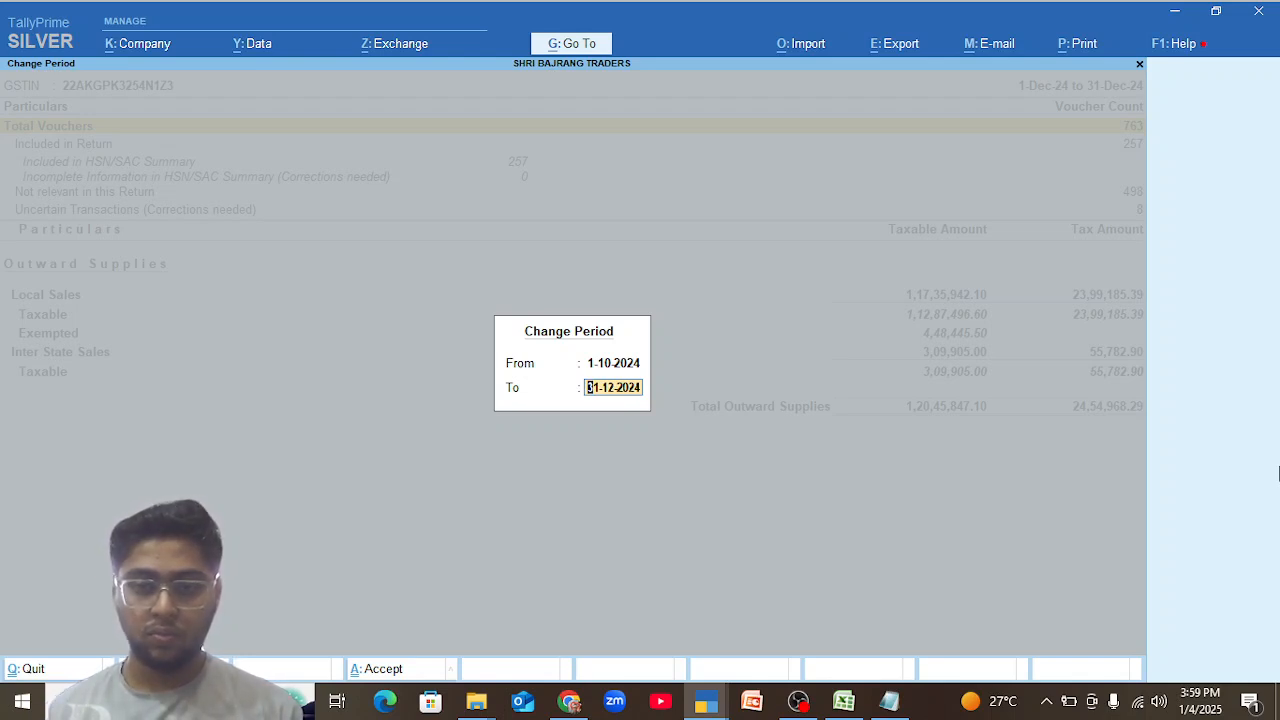
key(Return)
Examine the voucher counts and the local and inter-state outward supplies in GSTR-1 for October to December 2024.
key(Down)
key(Down)
key(Down)
key(Down)
key(Down)
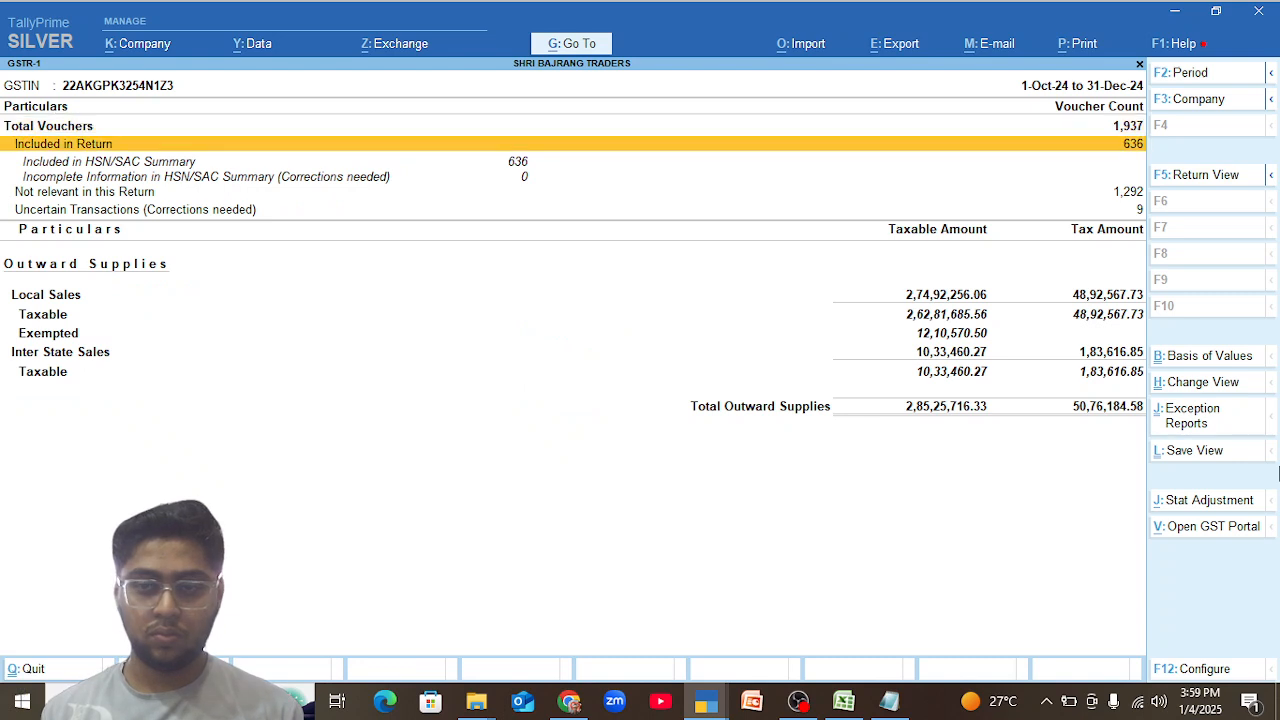
key(Down)
key(Up)
key(Up)
key(Up)
key(Up)
key(Up)
key(Up)
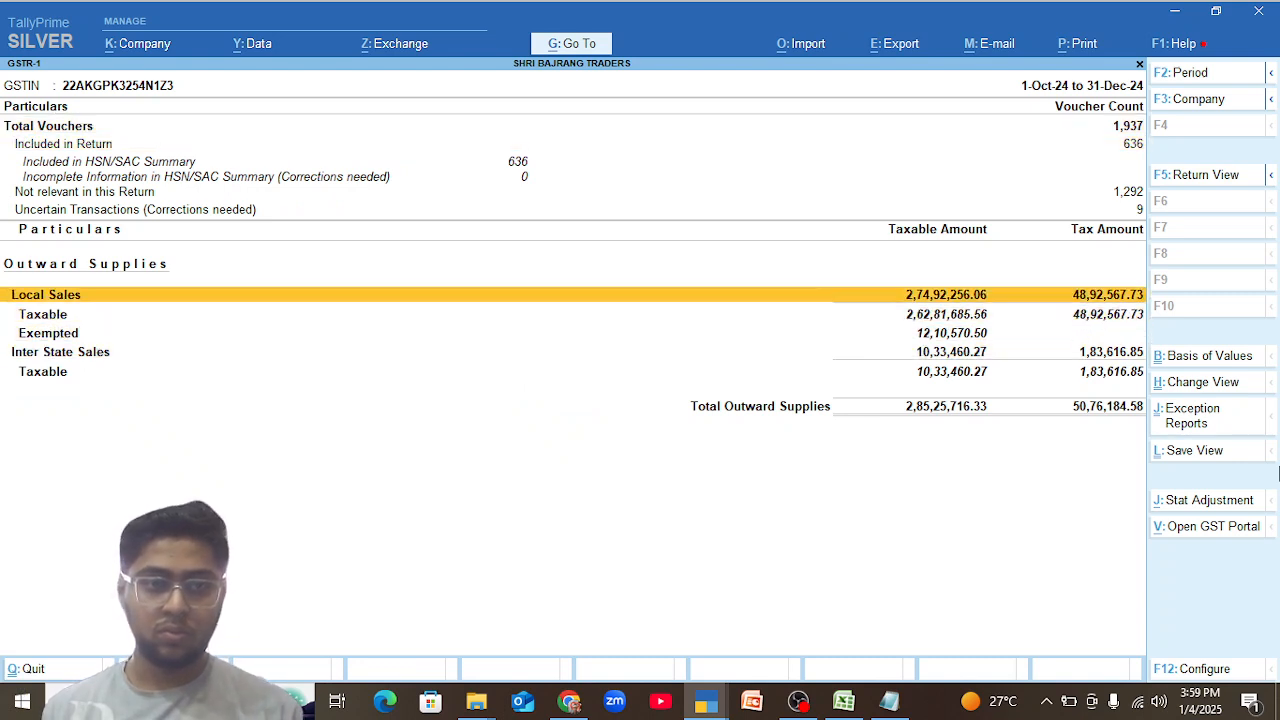
key(Up)
key(Up)
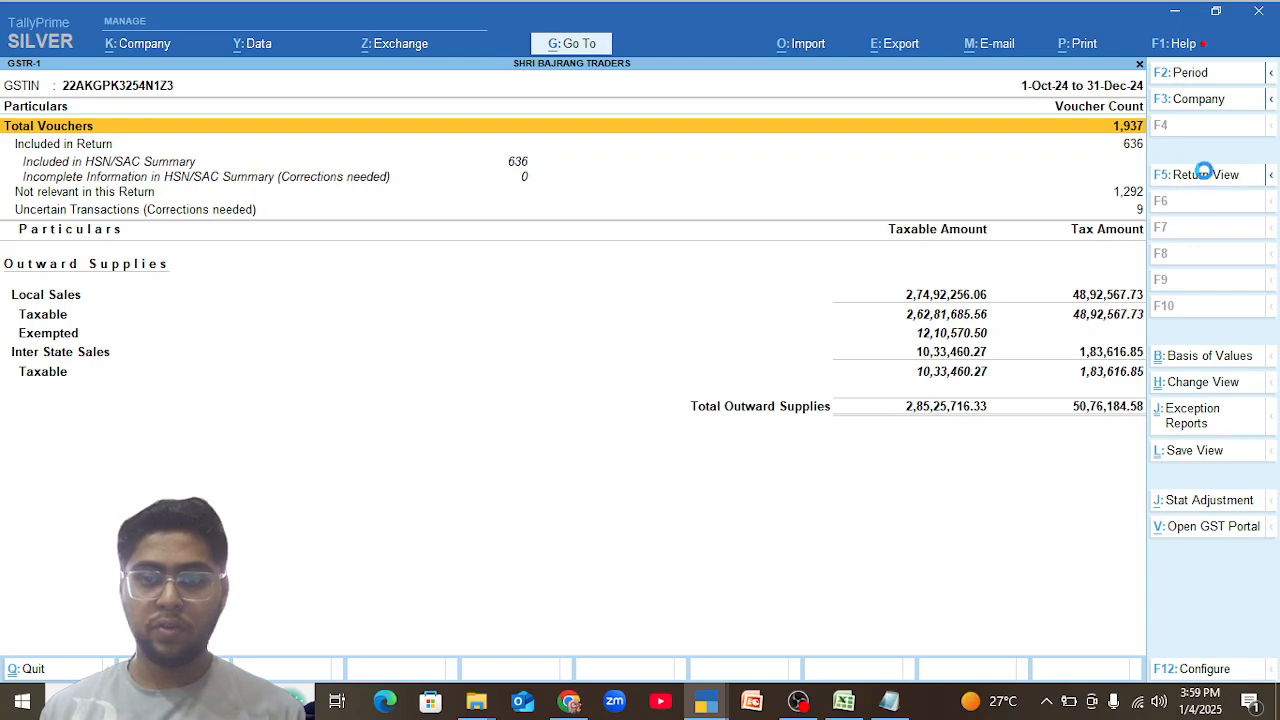
Switch GSTR-1 to Return View and open the HSN/SAC Summary - 12.
click(1208, 177)
key(Down)
key(Down)
key(Down)
key(Down)
key(Down)
key(Down)
key(Down)
key(Down)
key(Down)
key(Down)
key(Down)
key(Down)
key(Down)
key(Down)
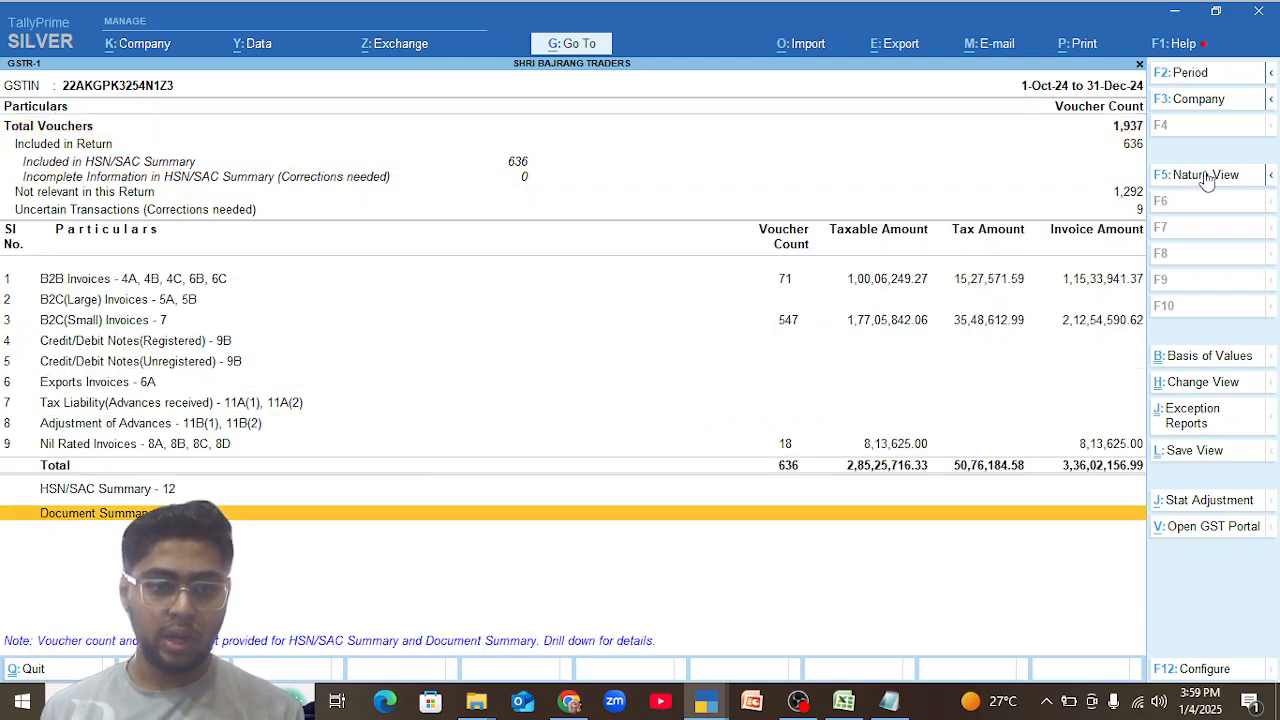
key(Up)
key(Return)
Look through the HSN/SAC rows, examining the quantity, tax rate and tax amounts of each code.
key(Down)
key(Down)
key(Down)
key(Down)
key(Down)
key(Down)
key(Down)
key(Down)
key(Down)
key(Down)
key(Down)
key(Down)
key(Down)
key(Down)
key(Down)
key(Down)
key(Down)
key(Down)
key(Down)
key(Down)
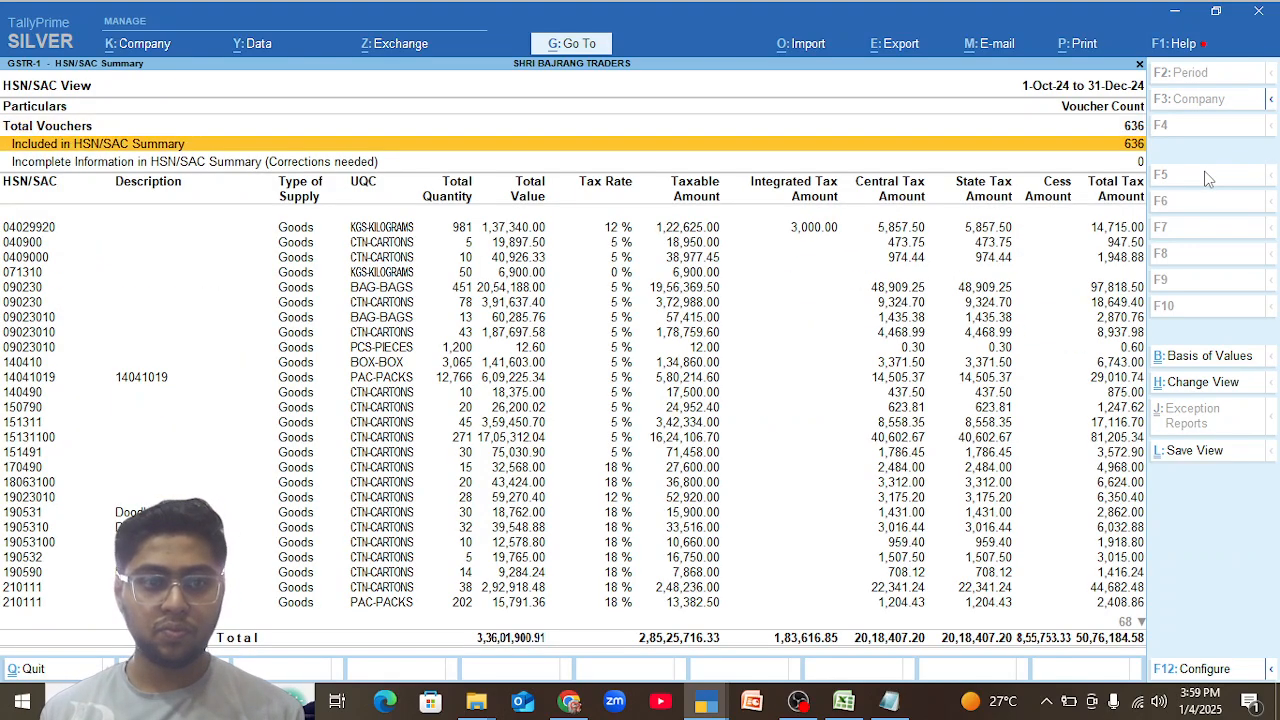
key(Down)
key(Down)
key(Down)
key(Down)
key(Down)
key(Down)
key(Down)
key(Down)
key(Down)
key(Down)
key(Down)
key(Down)
key(Down)
key(Down)
key(Down)
key(Down)
key(Down)
key(Down)
key(Down)
key(Down)
key(Up)
key(Up)
key(Up)
key(Up)
key(Up)
key(Up)
key(Up)
key(Up)
key(Up)
key(Up)
key(Up)
key(Up)
key(Up)
key(Up)
key(Up)
key(Up)
key(Up)
key(Up)
key(Up)
key(Up)
key(Up)
key(Up)
key(Up)
key(Up)
key(Up)
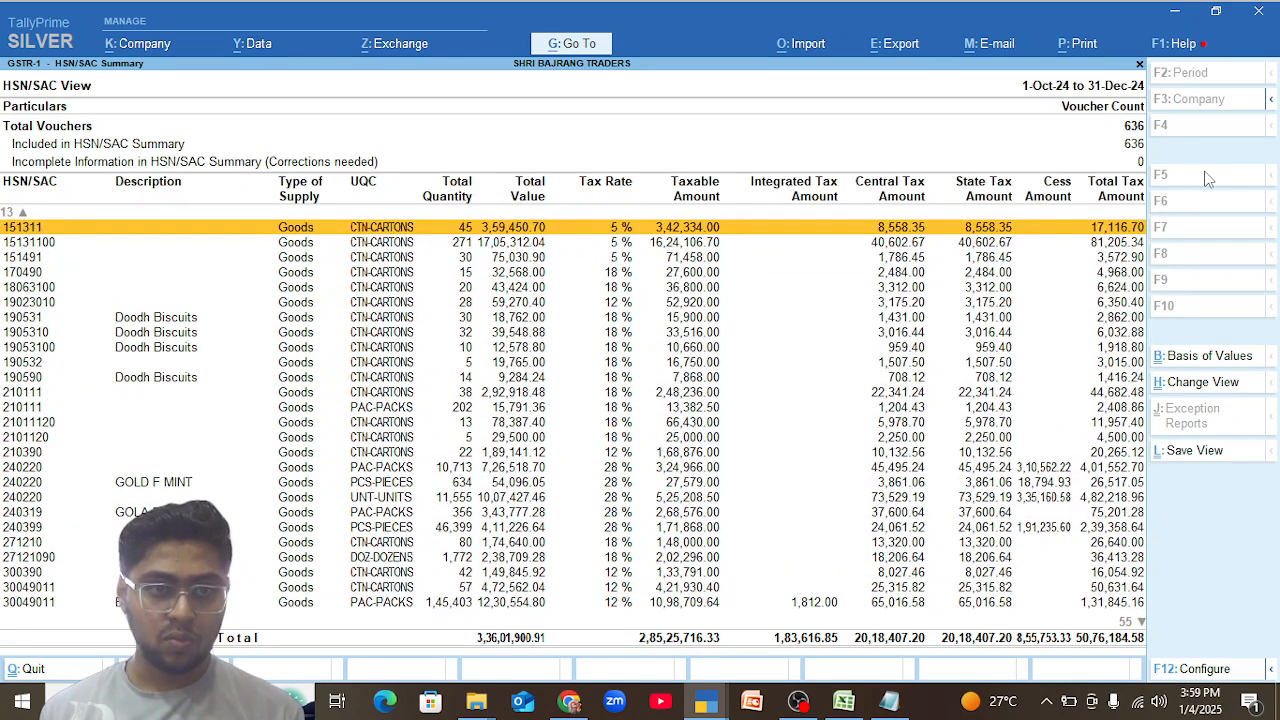
Open the vouchers behind the 15131100 row of the HSN/SAC Summary and look through the list.
key(Down)
key(Return)
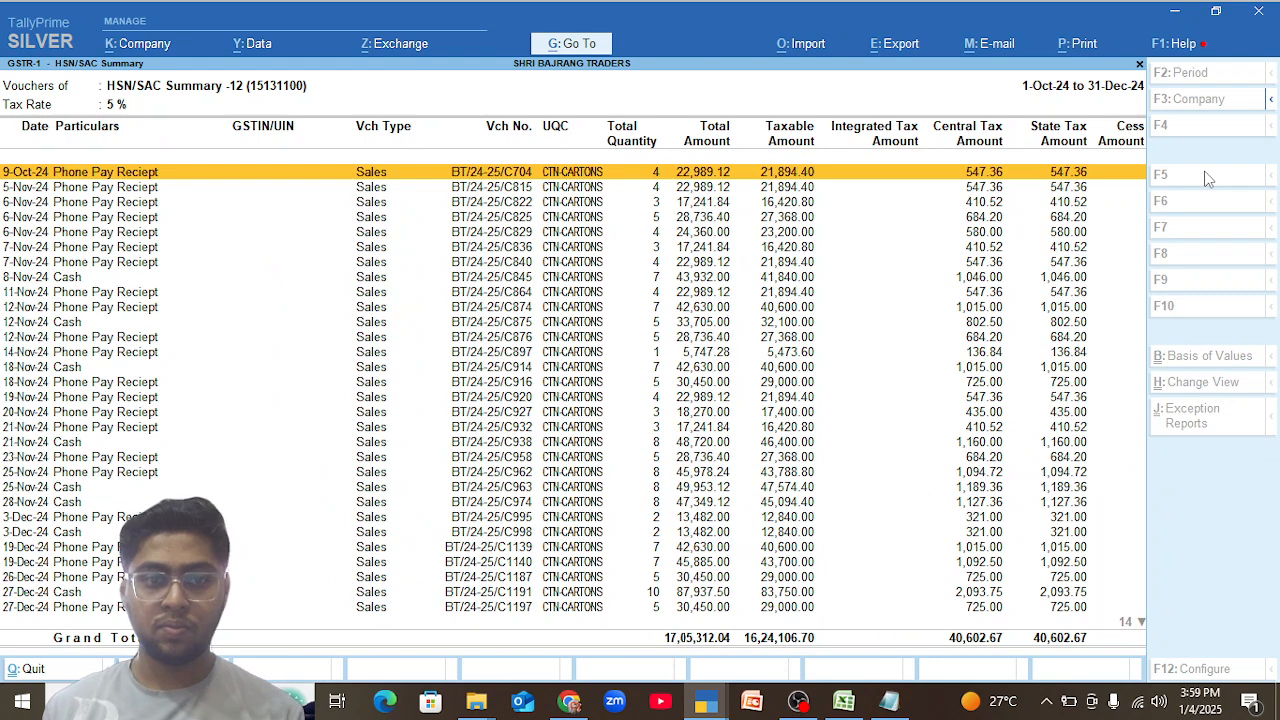
key(Escape)
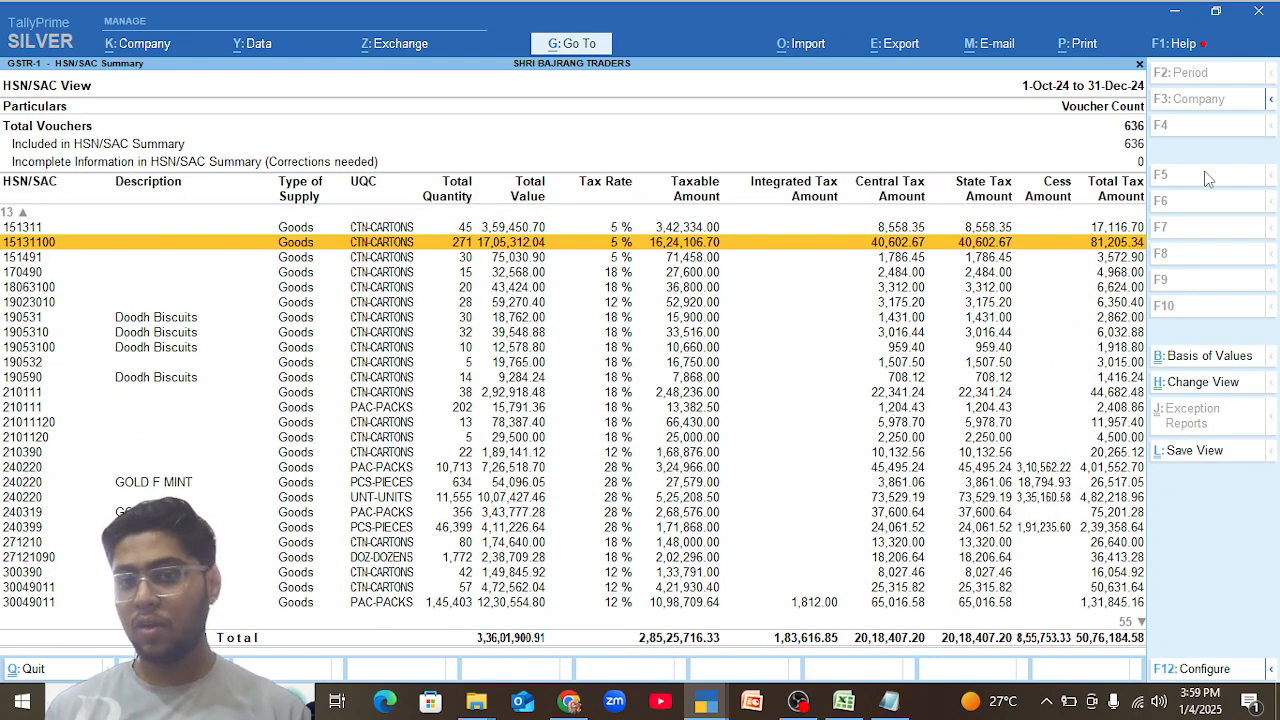
key(Return)
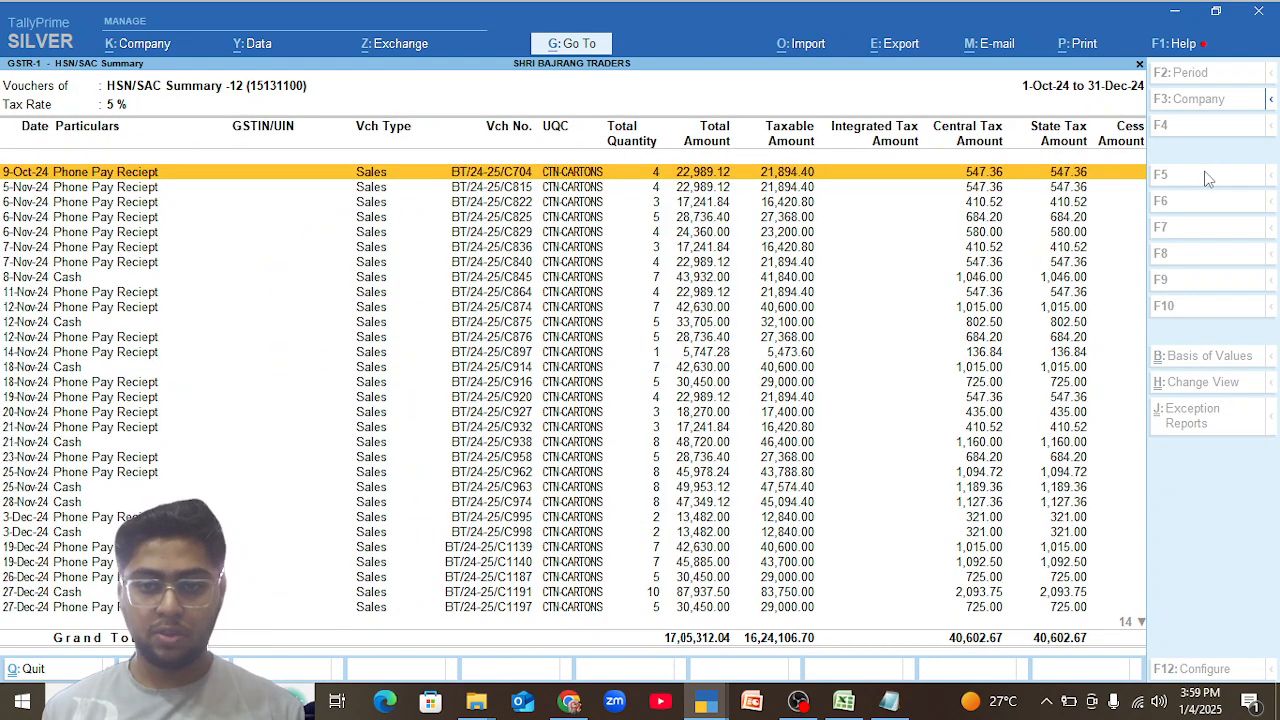
key(Down)
key(Down)
key(Down)
key(Down)
key(Down)
key(Down)
key(Down)
key(Down)
key(Down)
key(Down)
key(Down)
key(Down)
key(Down)
key(Down)
key(Down)
key(Down)
key(Down)
key(Down)
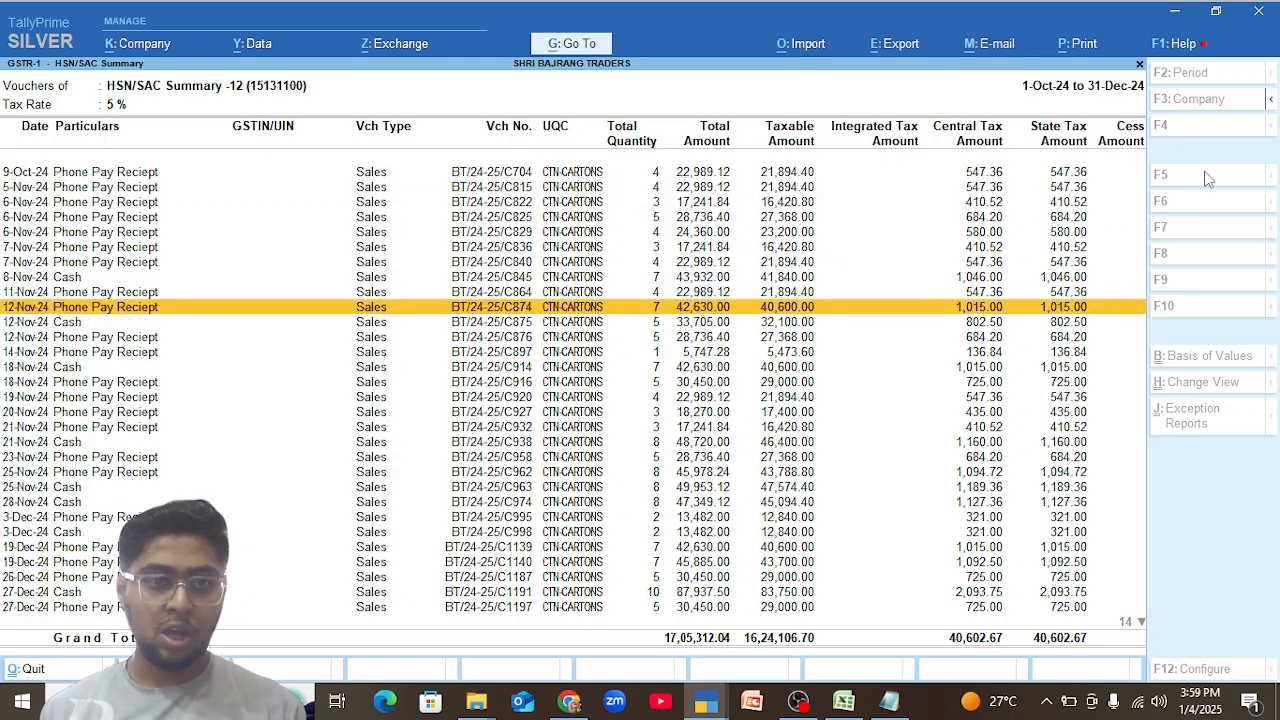
Review the 9-Oct-24 sales voucher's GST tax analysis, then search the stock items for "M Para" on its first item line.
key(Return)
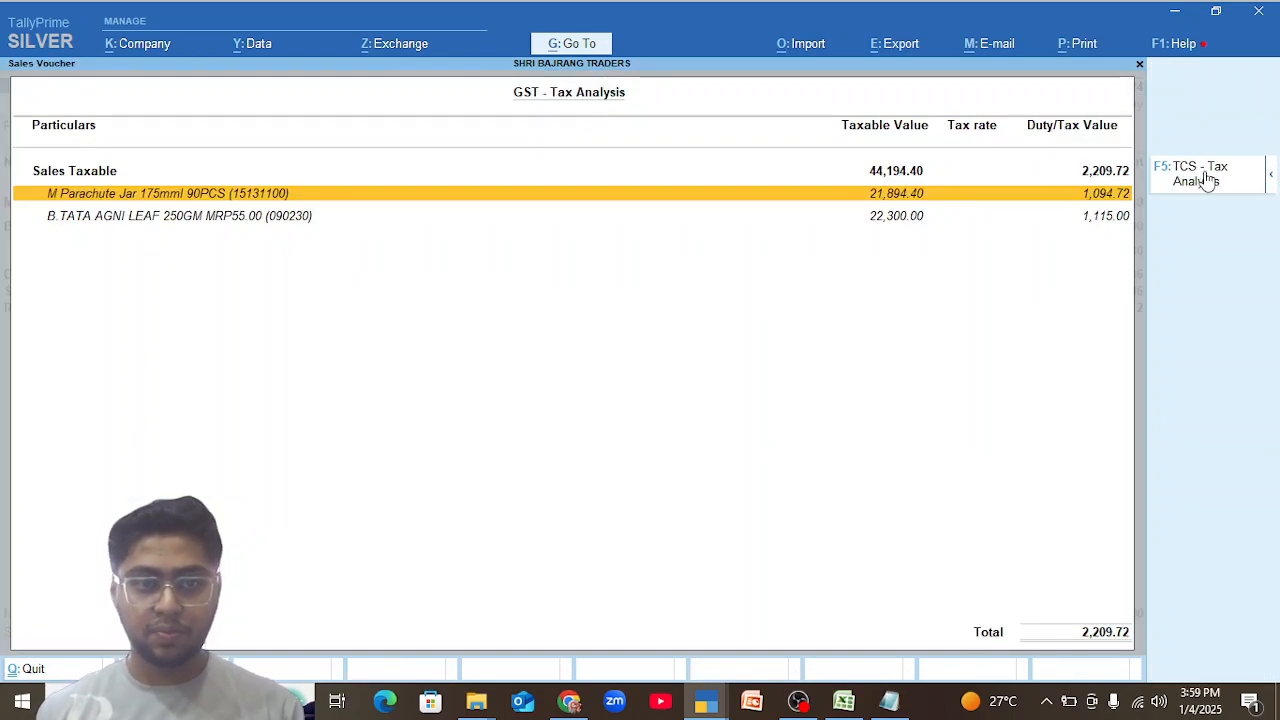
key(Escape)
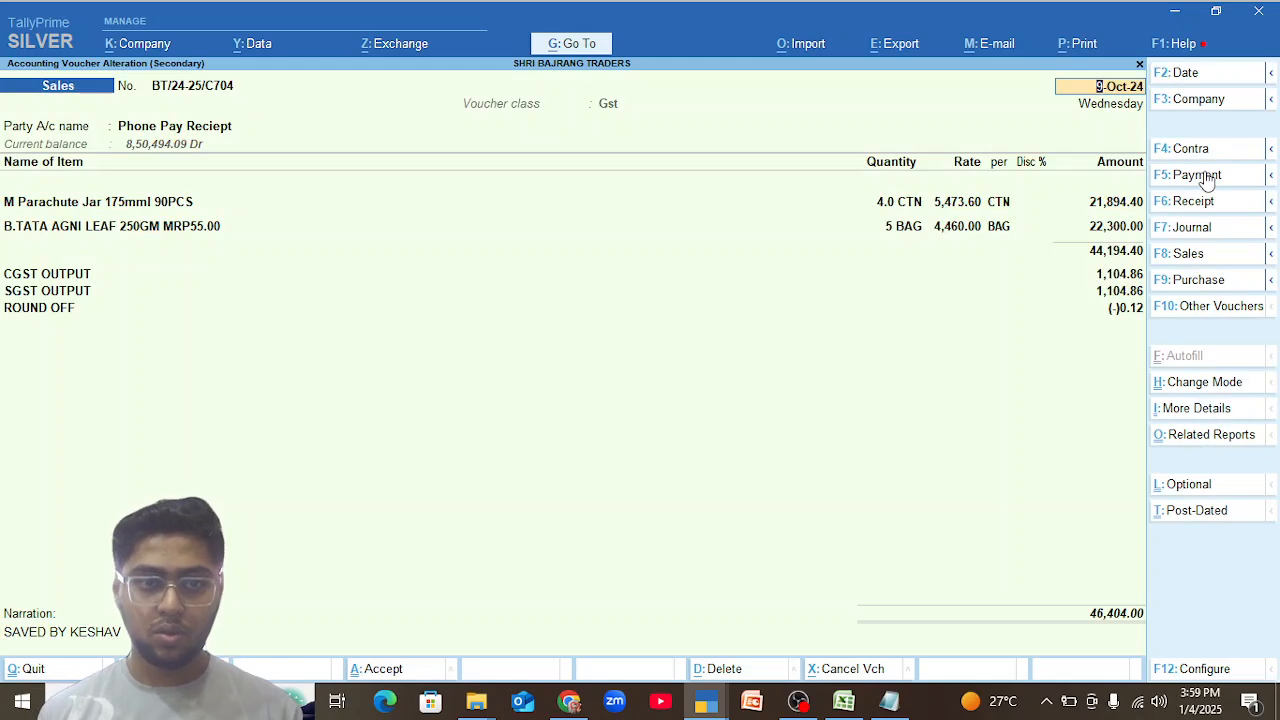
key(Return)
key(ctrl+a)
text(M)
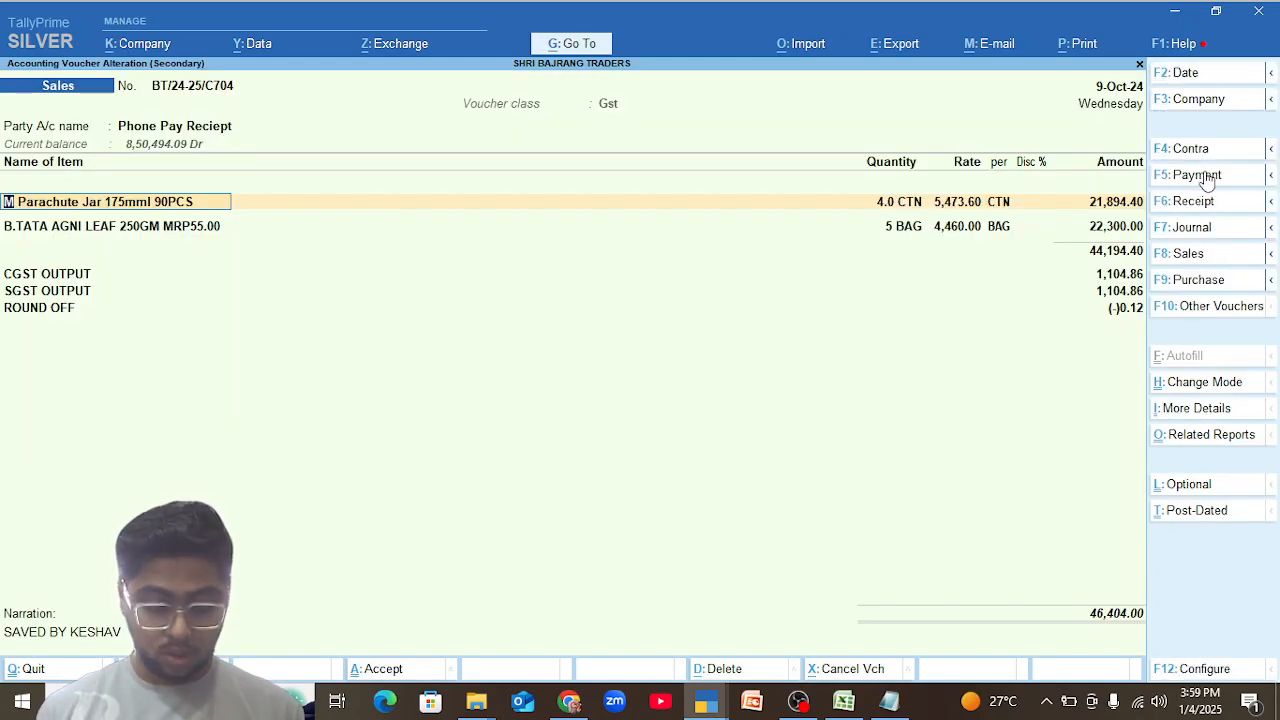
text( Para)
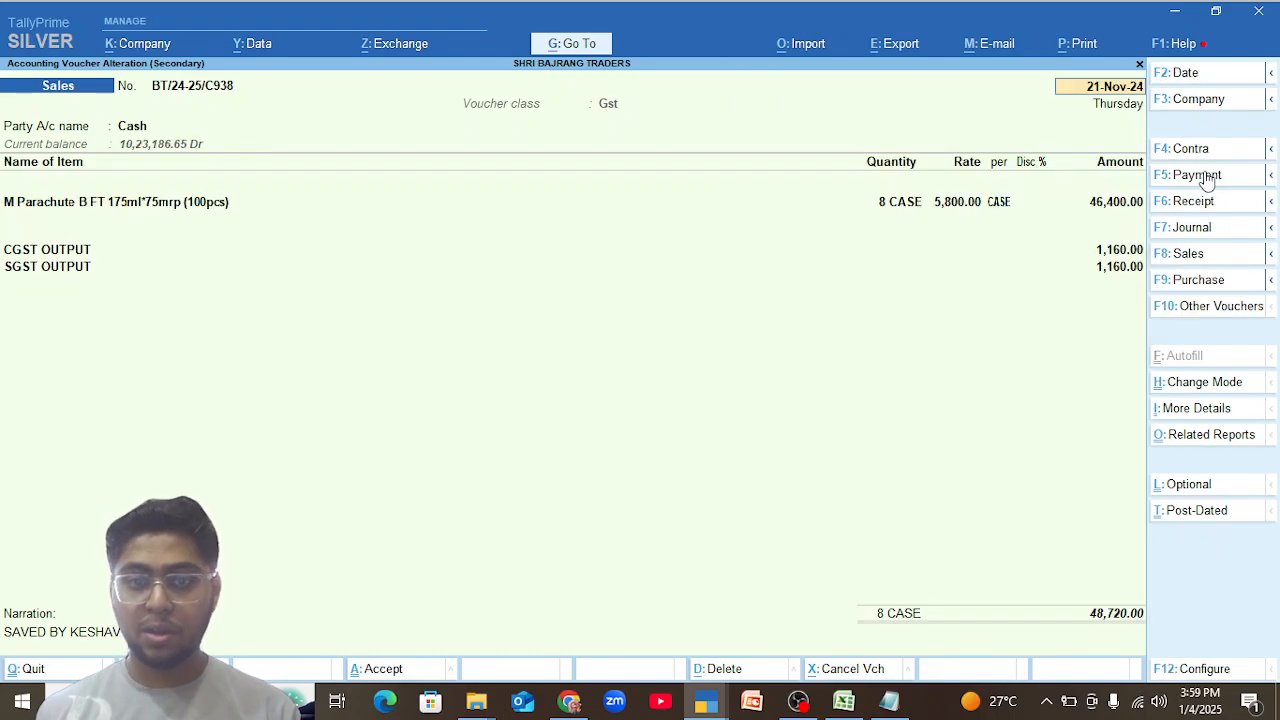
Quit the 21-Nov-24 cash sales voucher without saving and open the 19-Dec-24 sales voucher of M Parachute B FT 175ml.
key(Escape)
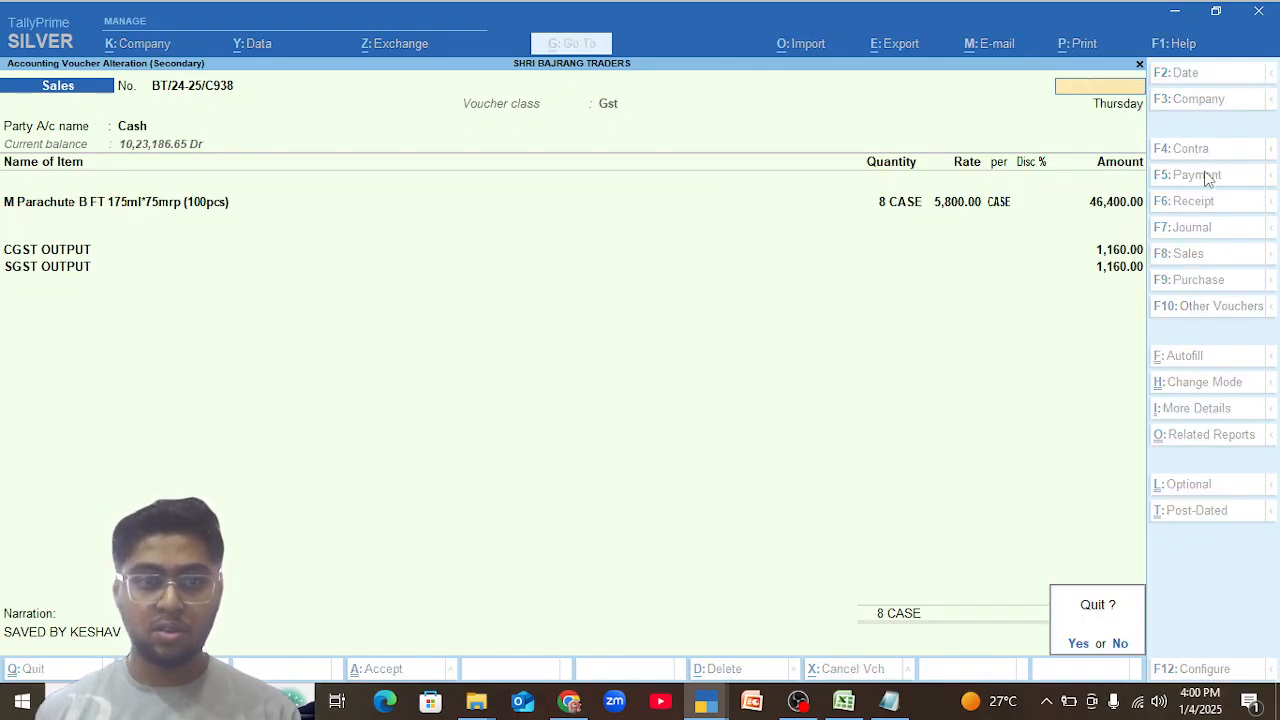
key(y)
key(Down)
key(Down)
key(Down)
key(Down)
key(Down)
key(Down)
key(Return)
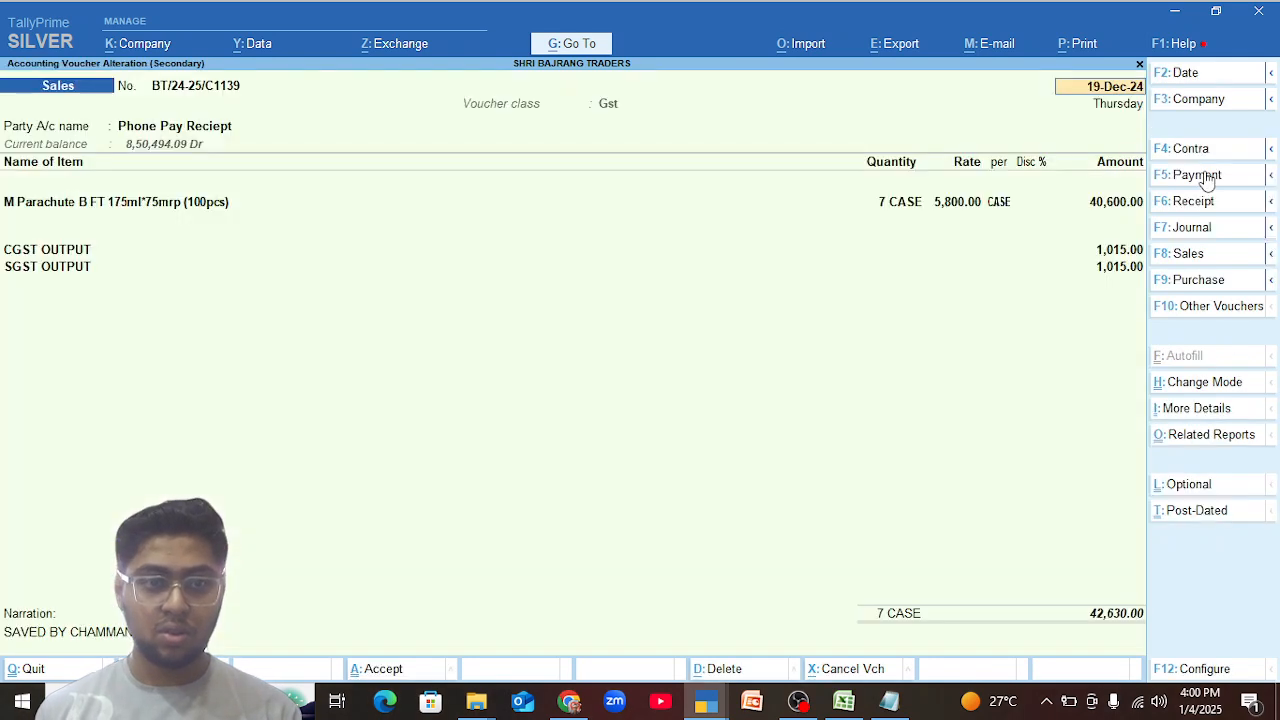
Quit the 19-Dec-24 sales voucher and go back to the earliest voucher in the HSN 15131100 list.
key(Escape)
key(y)
key(Up)
key(Up)
key(Up)
key(Up)
key(Up)
key(Up)
key(Up)
key(Up)
key(Up)
key(Up)
key(Up)
key(Up)
key(Up)
key(Up)
key(Up)
key(Up)
key(Up)
key(Up)
key(Up)
key(Up)
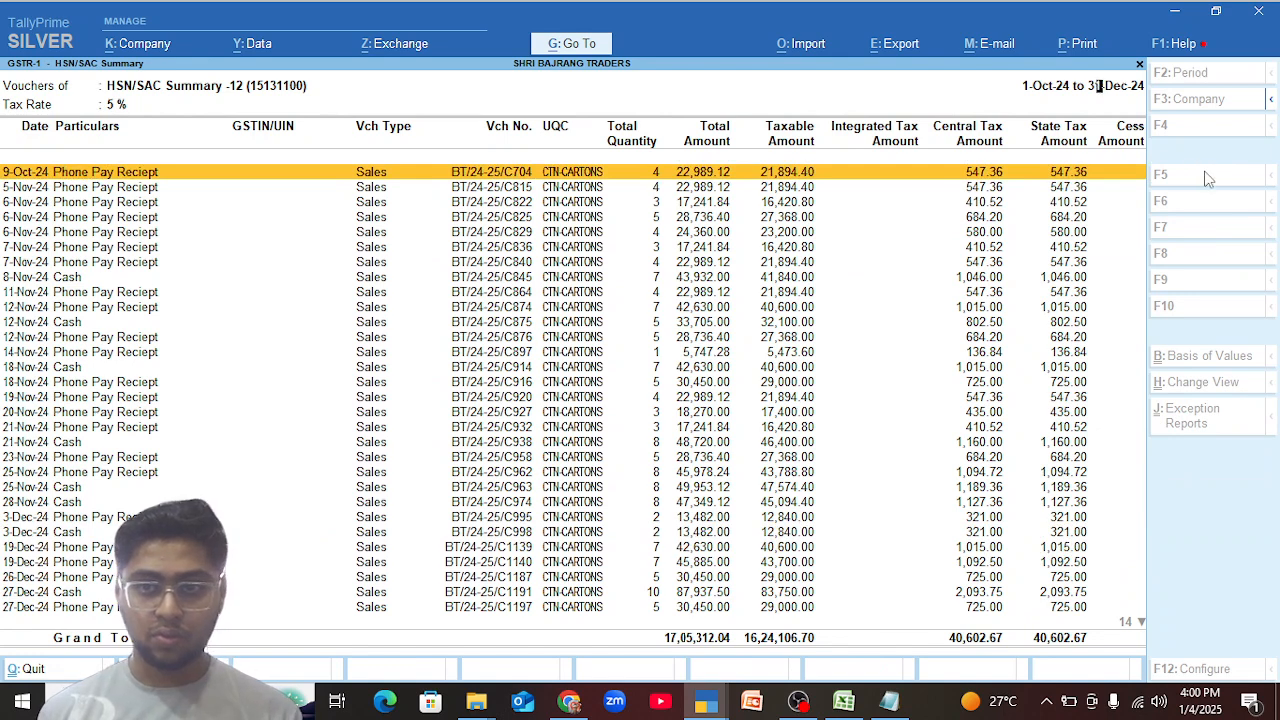
Review the M Parachute sales vouchers one after another, from 9-Oct-24 up to the 8-Nov-24 cash sale.
key(Return)
key(Page_Down)
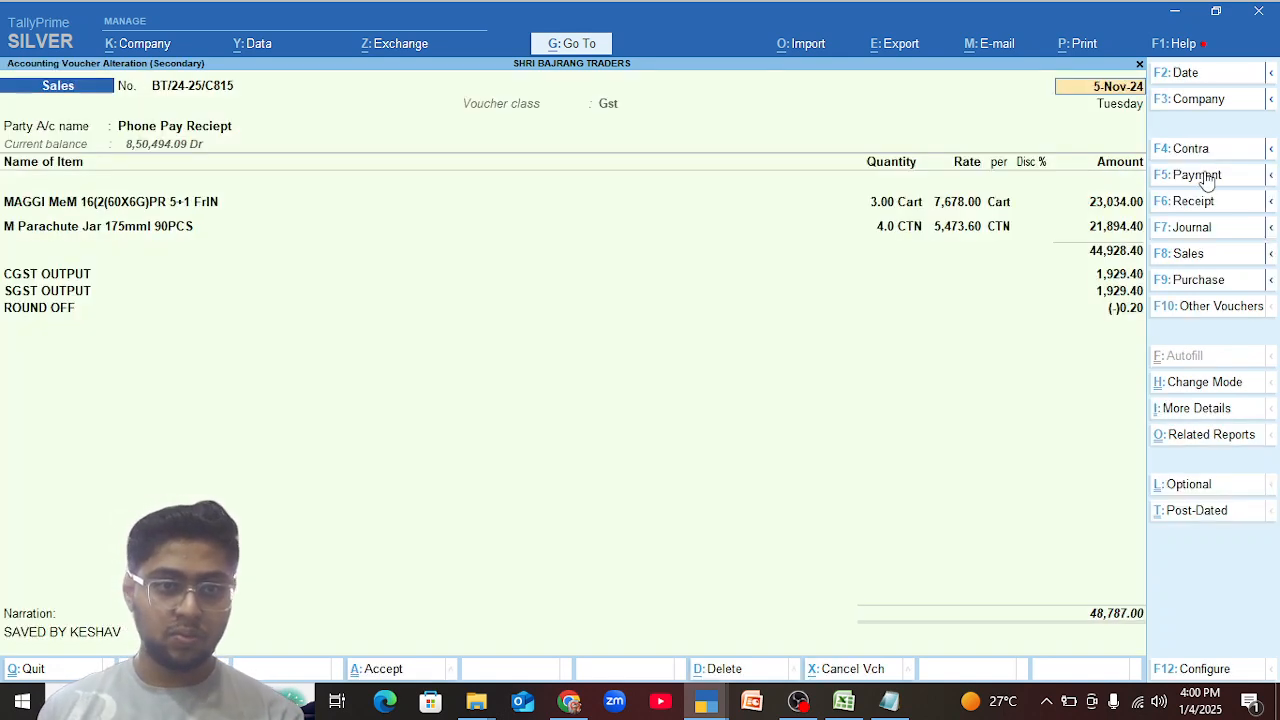
key(Page_Down)
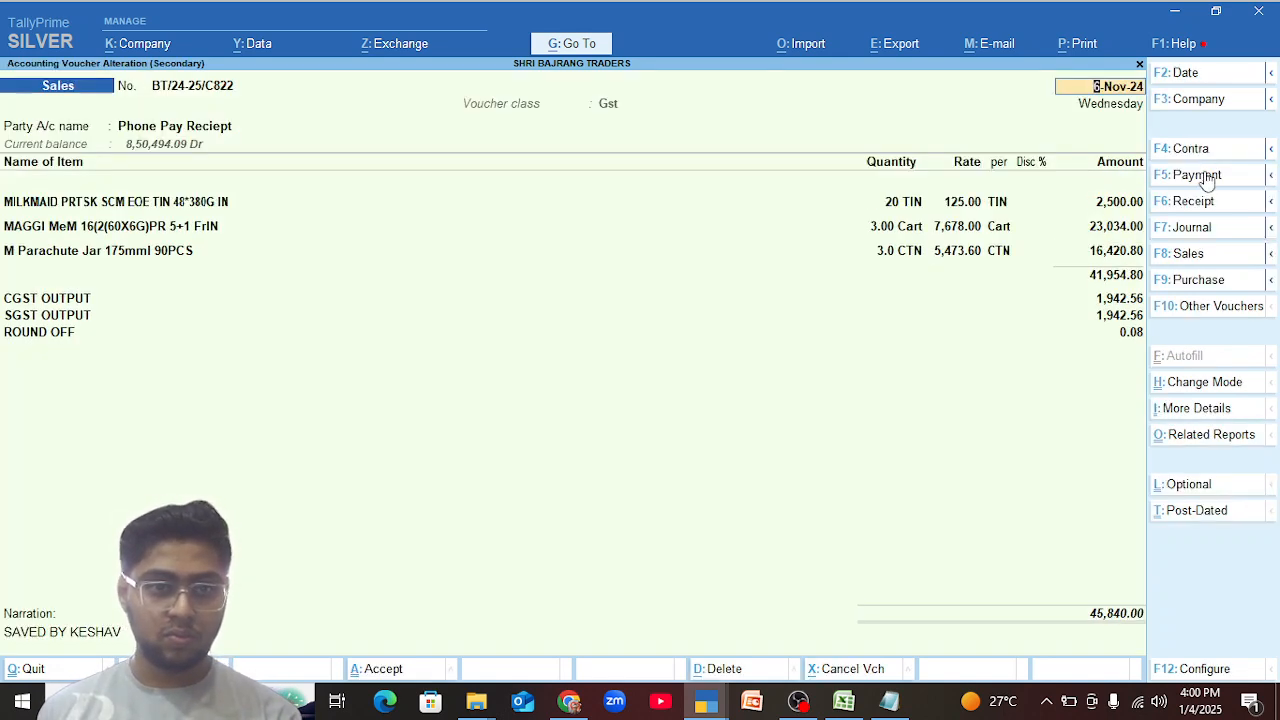
key(Page_Down)
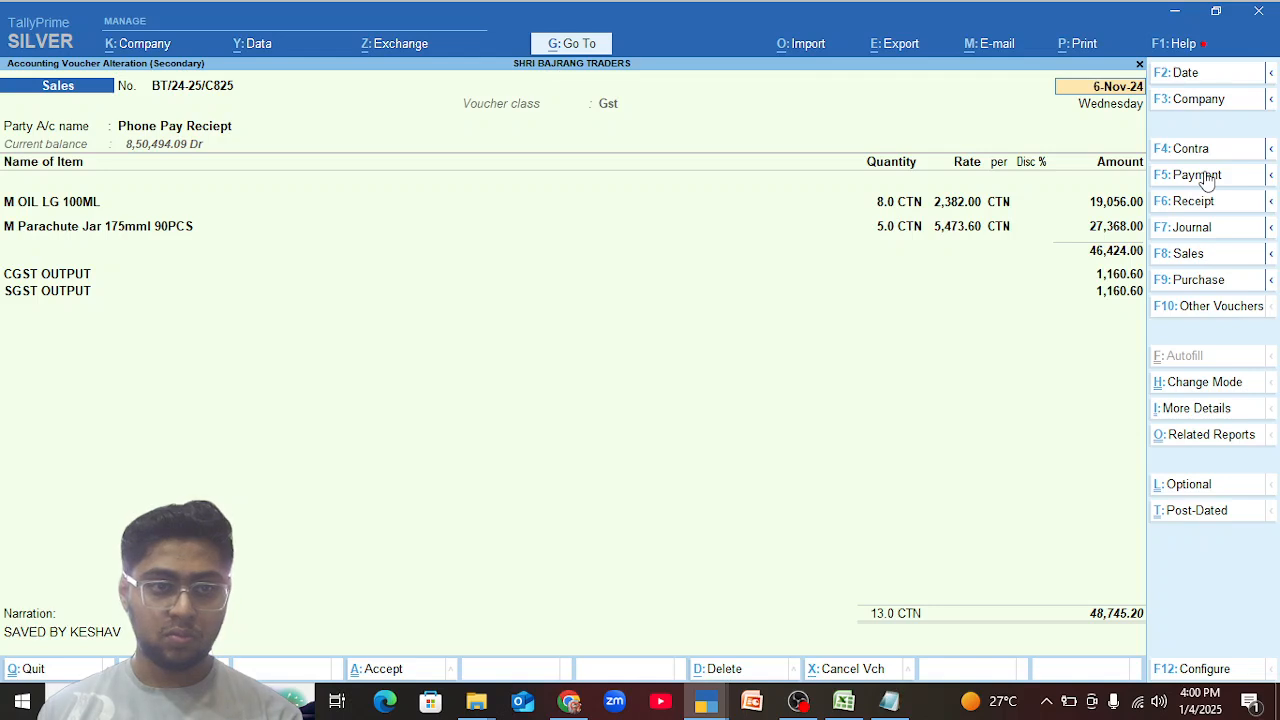
key(Page_Down)
key(Page_Up)
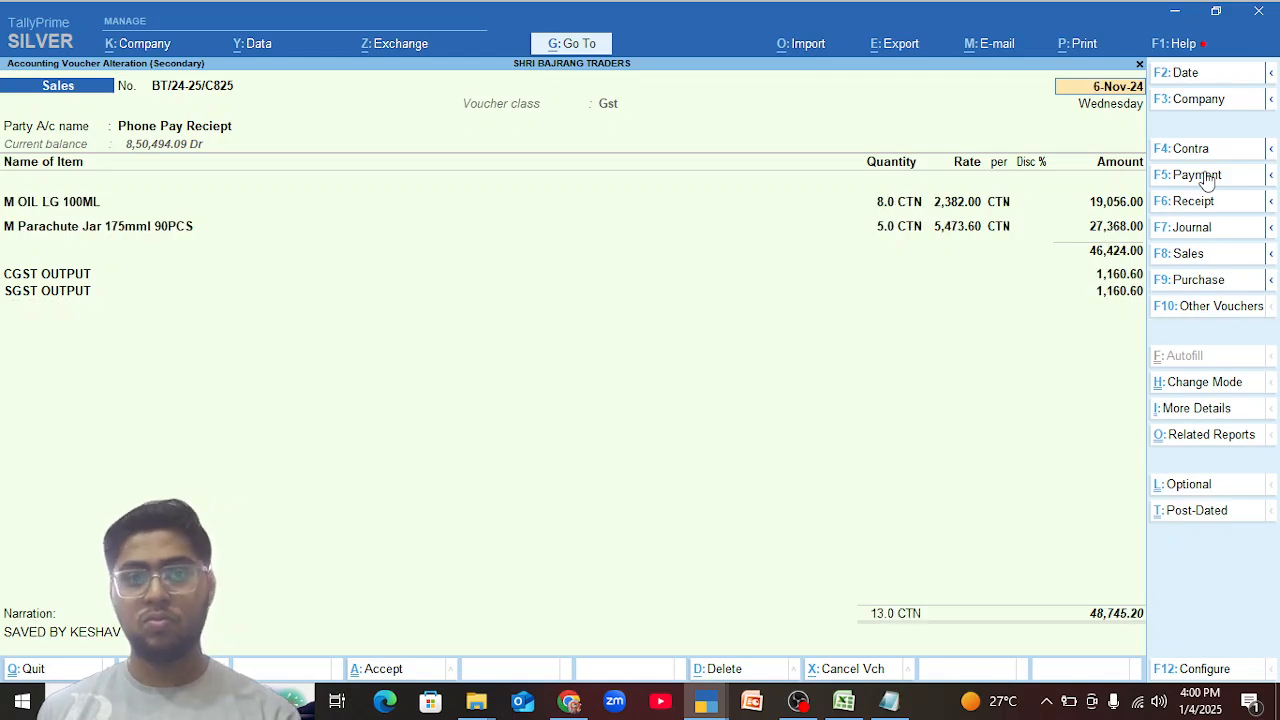
key(Page_Down)
key(Page_Down)
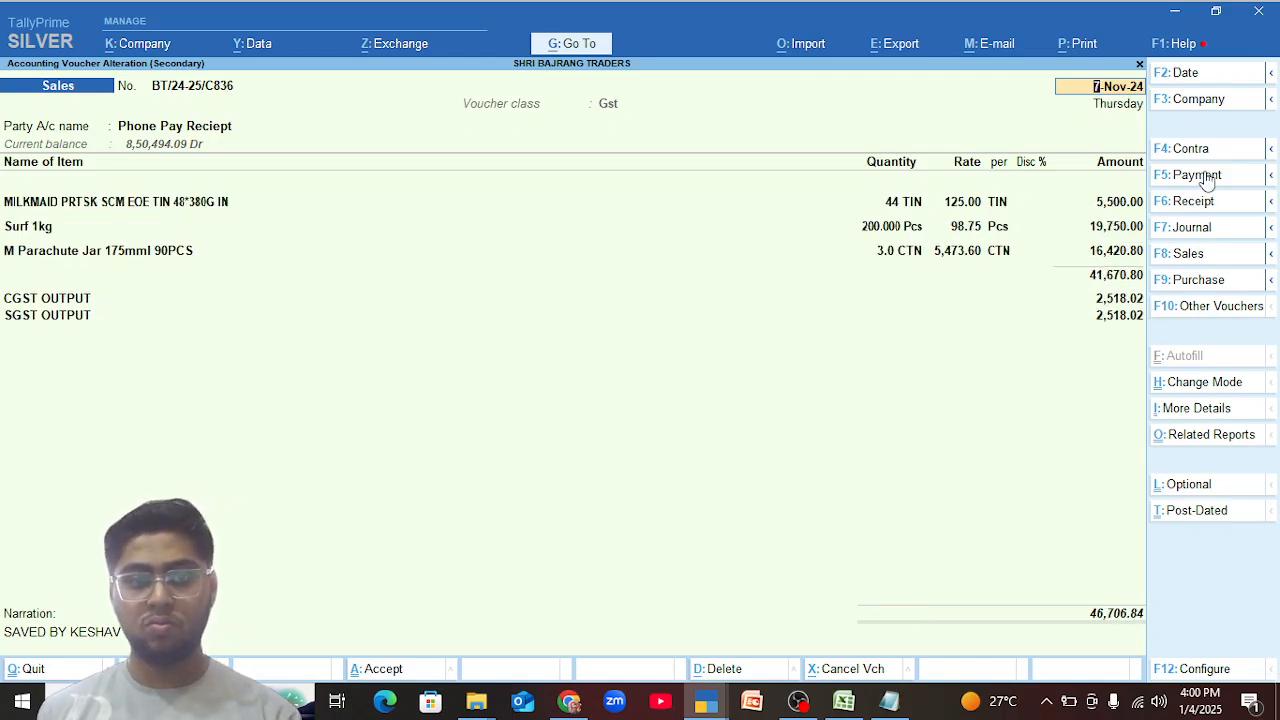
key(Page_Down)
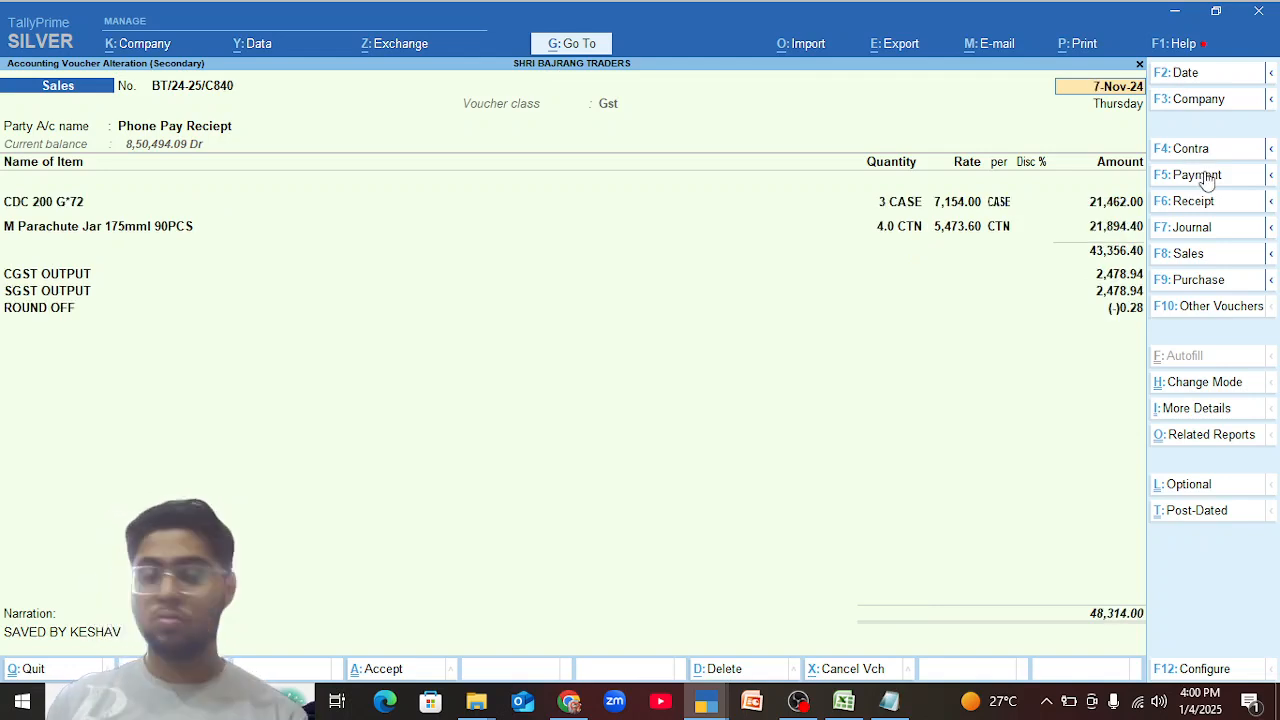
key(Page_Down)
key(Page_Down)
key(Page_Up)
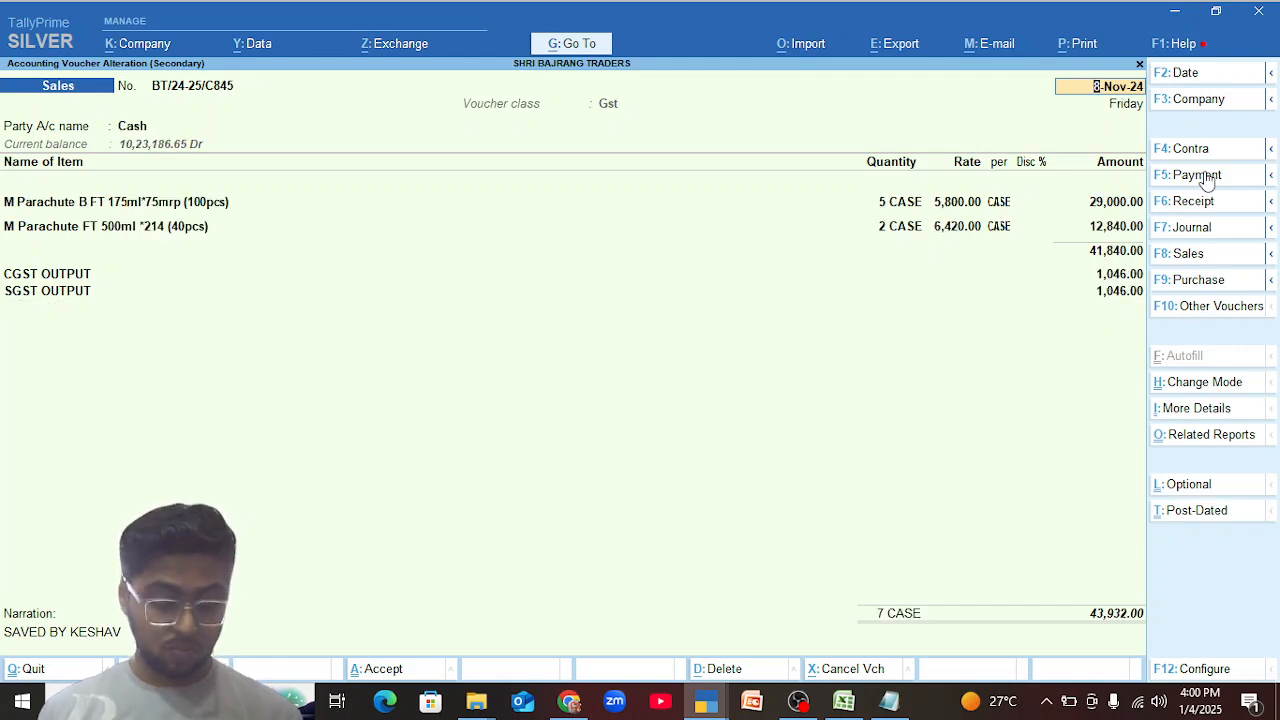
Show the detailed GST tax analysis of the 8-Nov-24 cash sales voucher, then close it.
key(alt+a)
key(alt+F5)
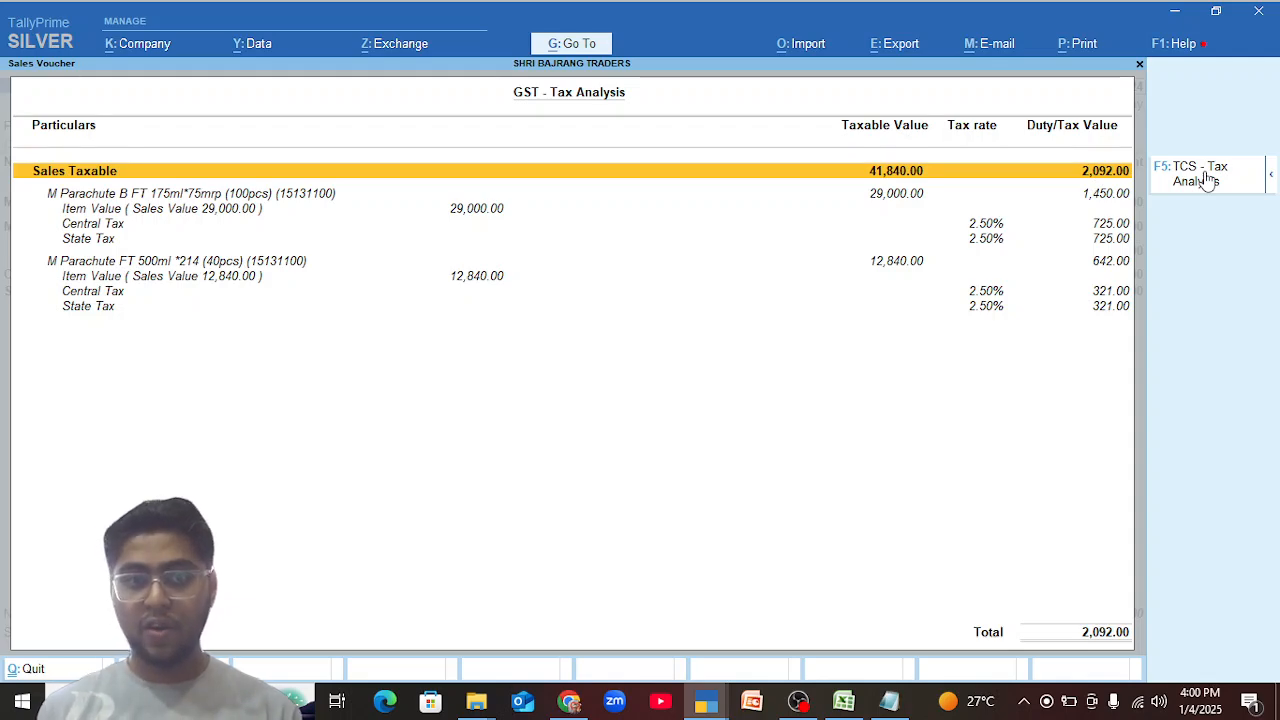
key(Escape)
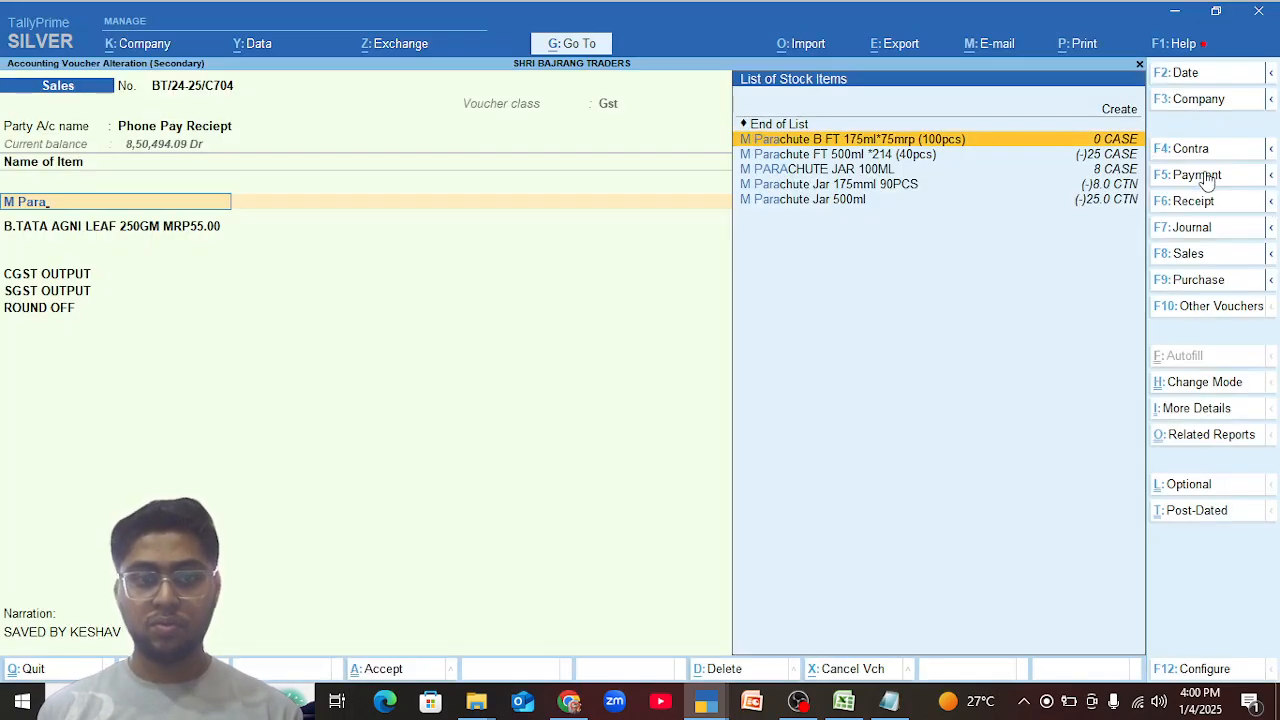
Clear the "M Para" text from the first item line of the 9-Oct-24 sales voucher.
key(BackSpace)
key(BackSpace)
key(BackSpace)
key(BackSpace)
key(BackSpace)
key(BackSpace)
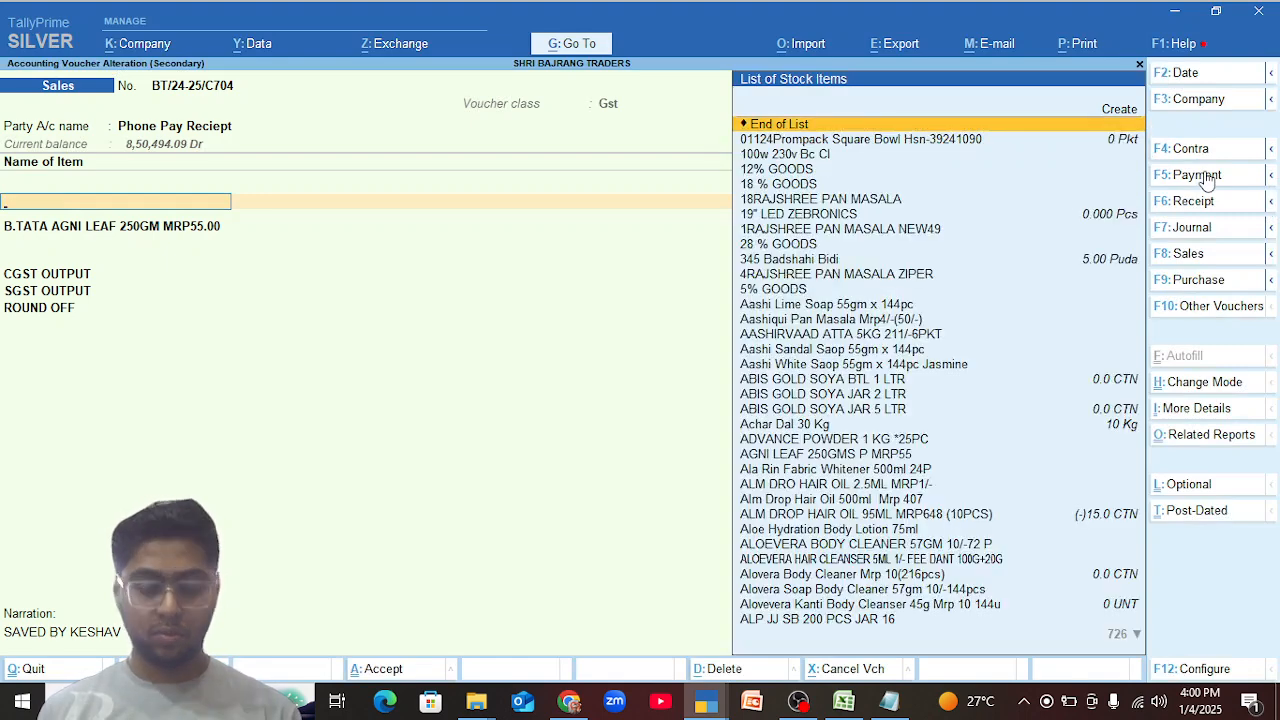
Search the list of reports for "Ite" and look through the matching stock item reports.
key(alt+g)
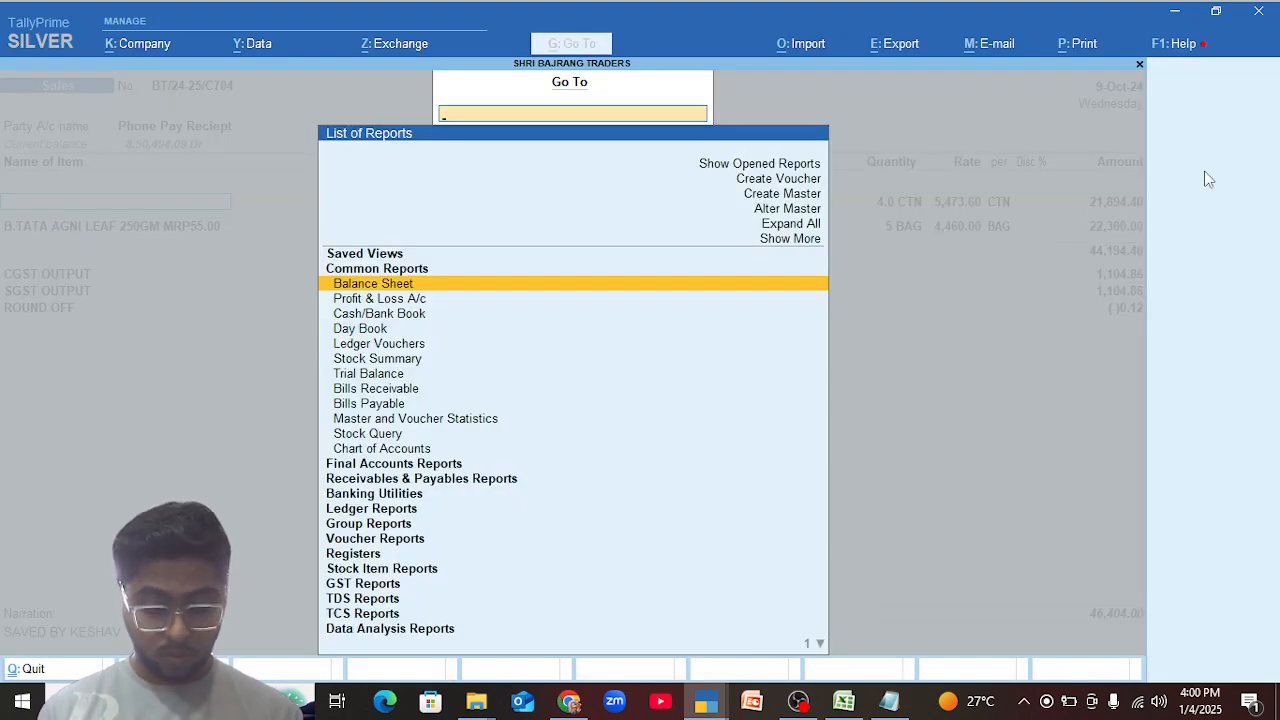
text(It)
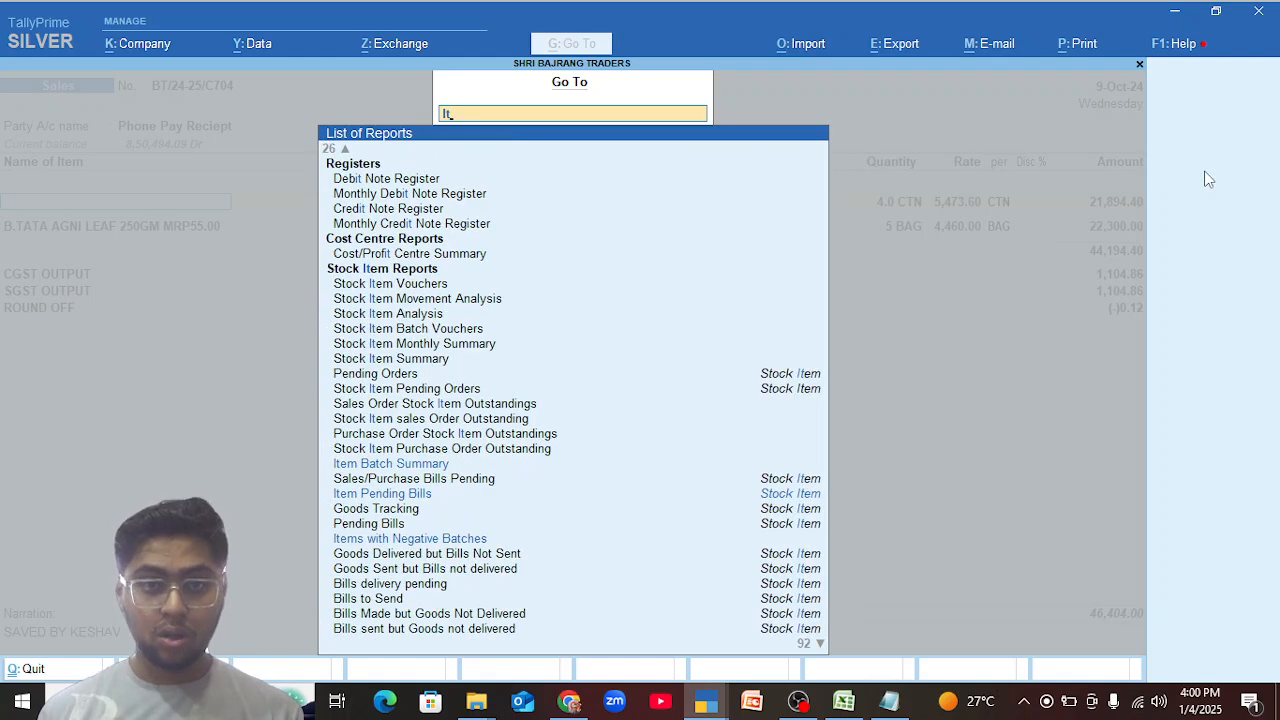
text(a)
key(BackSpace)
text(e)
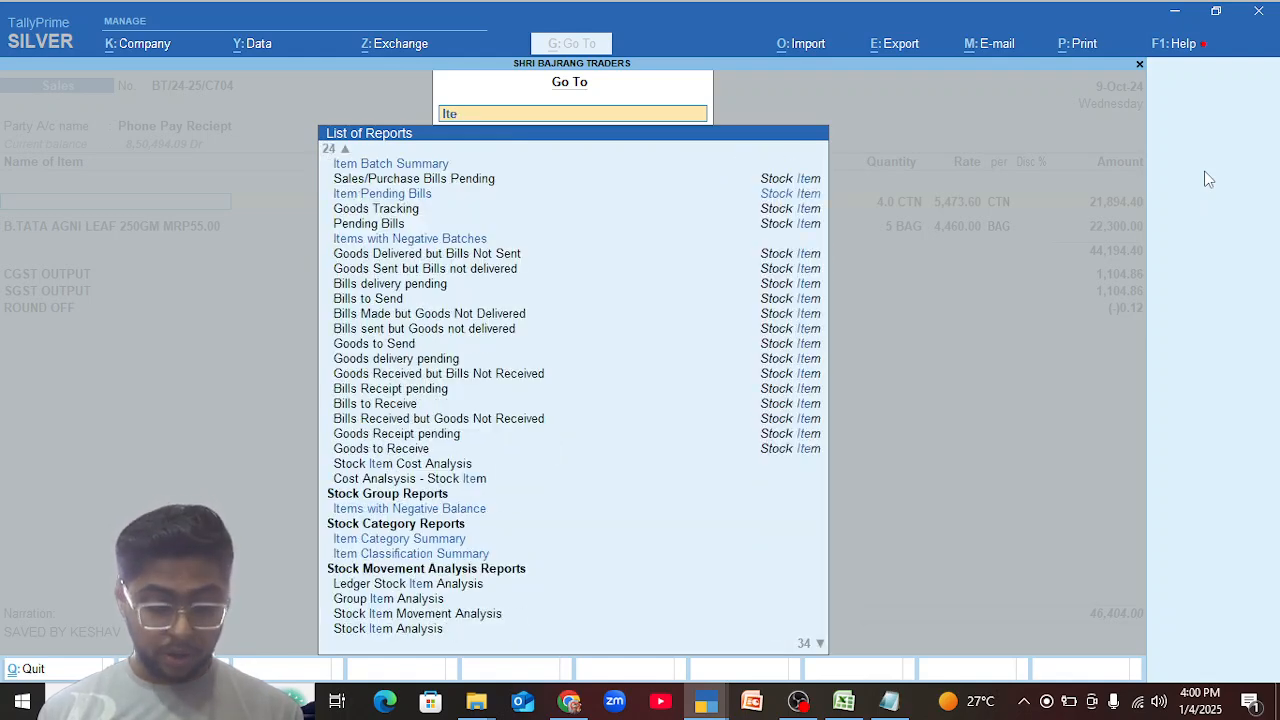
key(Down)
key(Down)
key(Down)
key(Down)
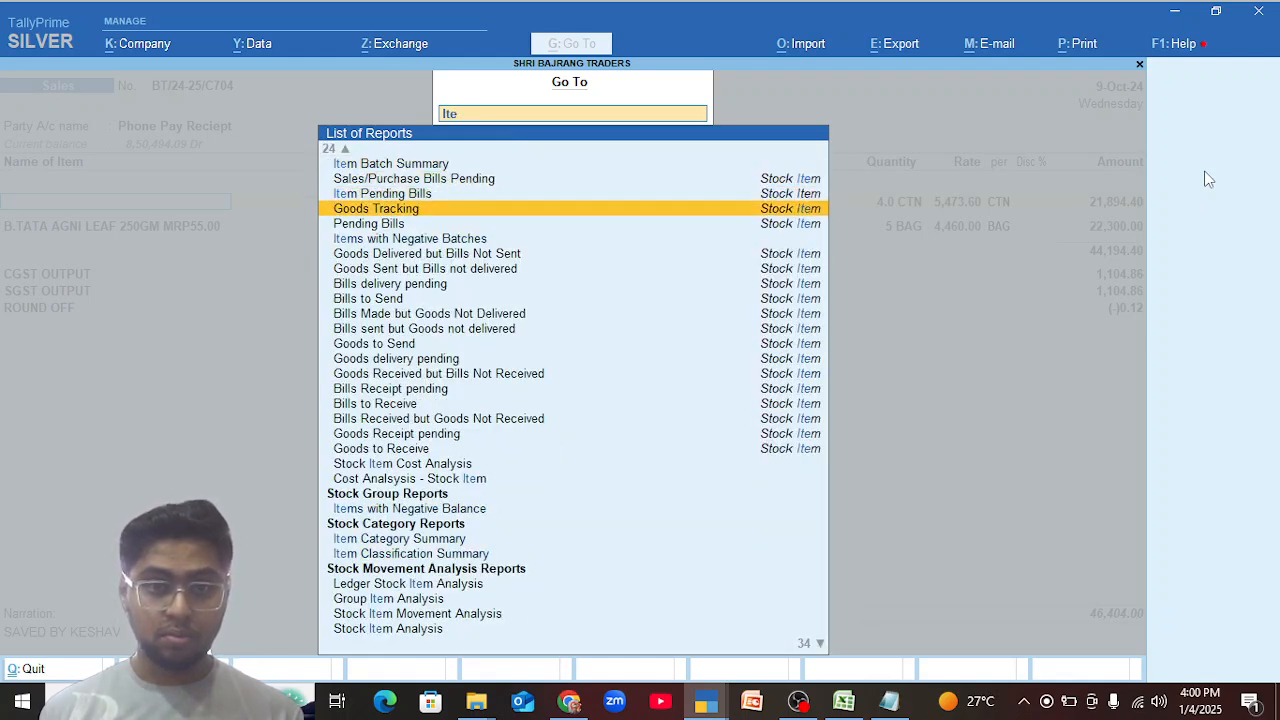
Search the reports for "St" instead, open the Stock Summary, and close it to return to the 9-Oct-24 voucher.
key(BackSpace)
key(BackSpace)
key(BackSpace)
text(St)
key(Return)
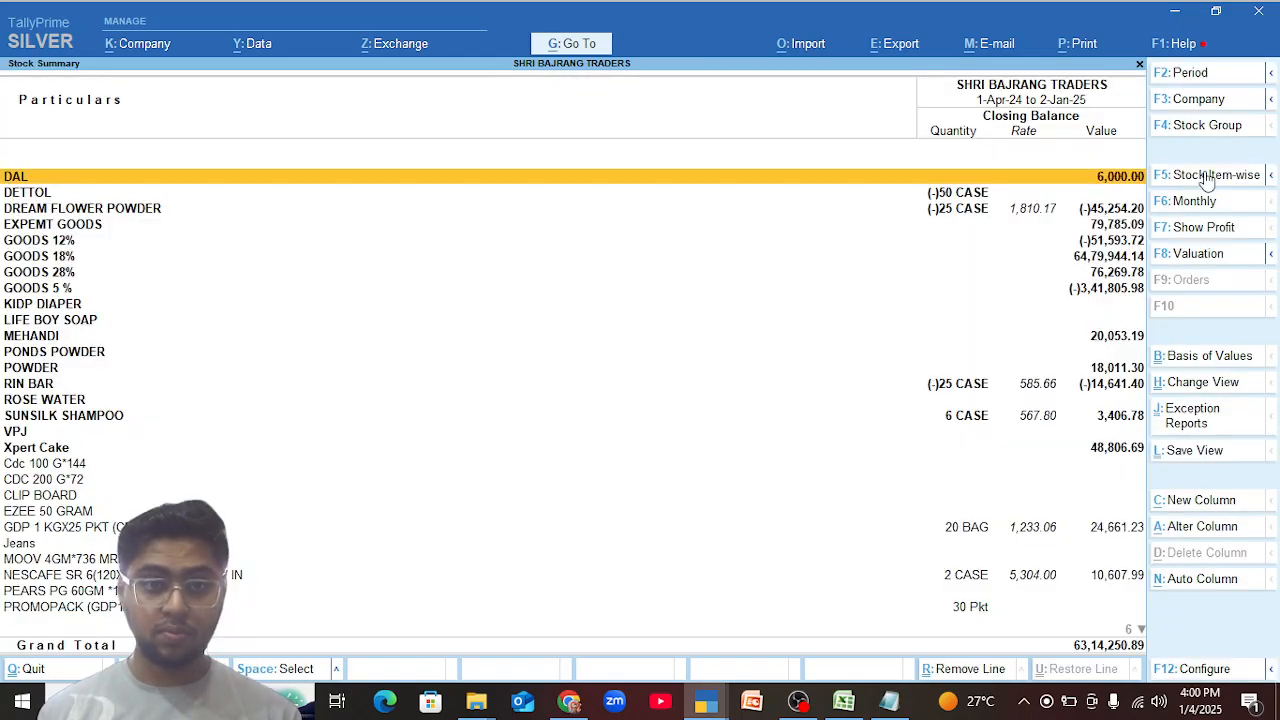
key(Escape)
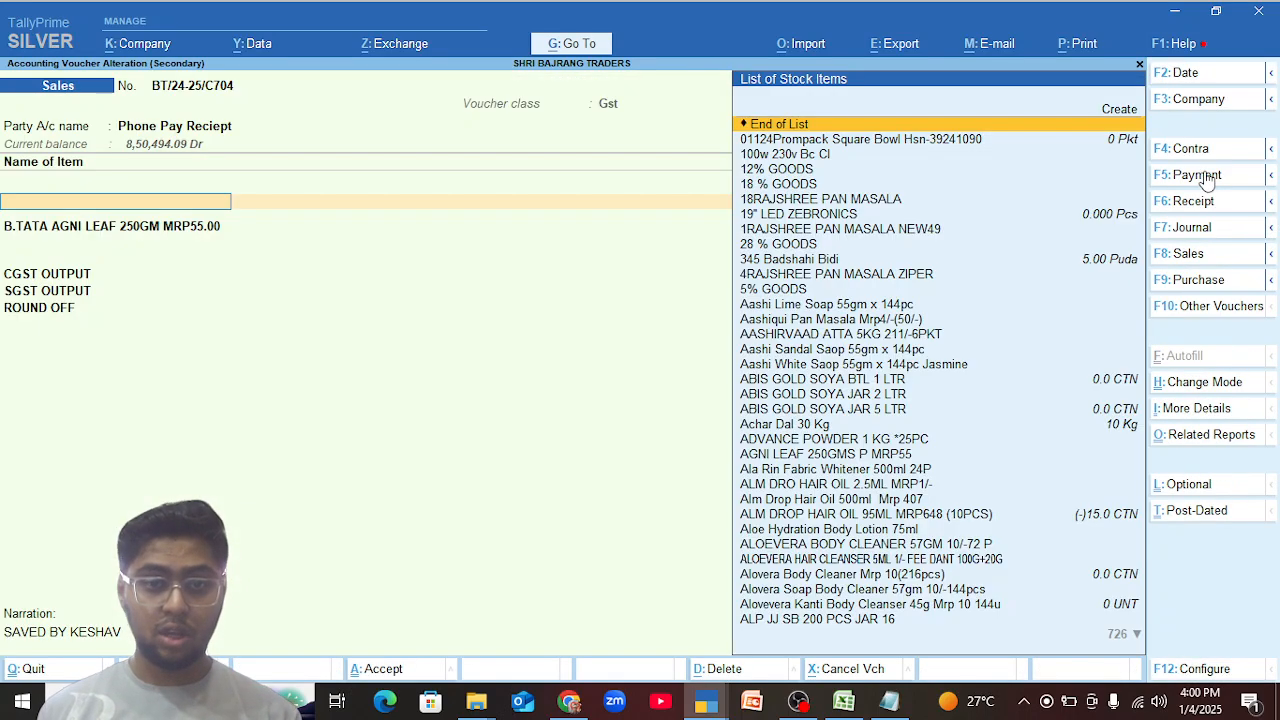
Open the Stock Query for the item M Parachute FT 500ml *214 (40pcs).
key(alt+g)
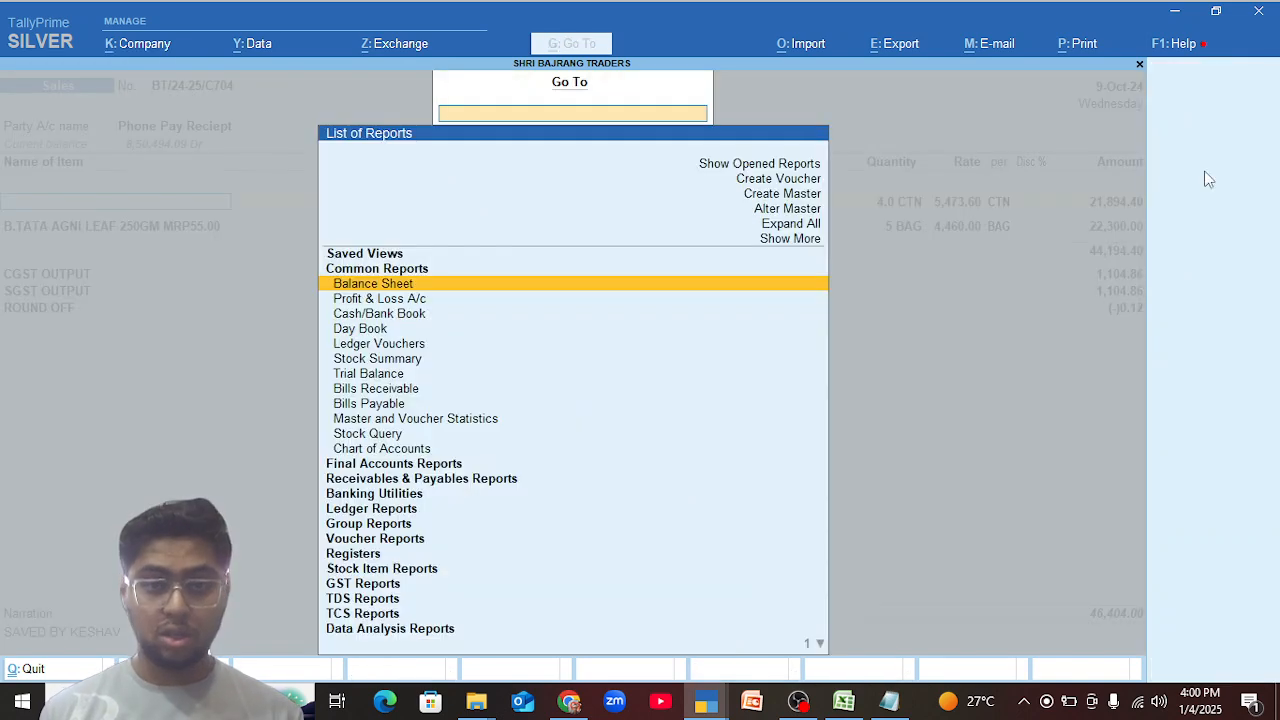
text(S)
key(Down)
key(Down)
key(Down)
key(Down)
key(Down)
key(Down)
key(Down)
key(Down)
key(Down)
key(Down)
key(Down)
key(Down)
key(Down)
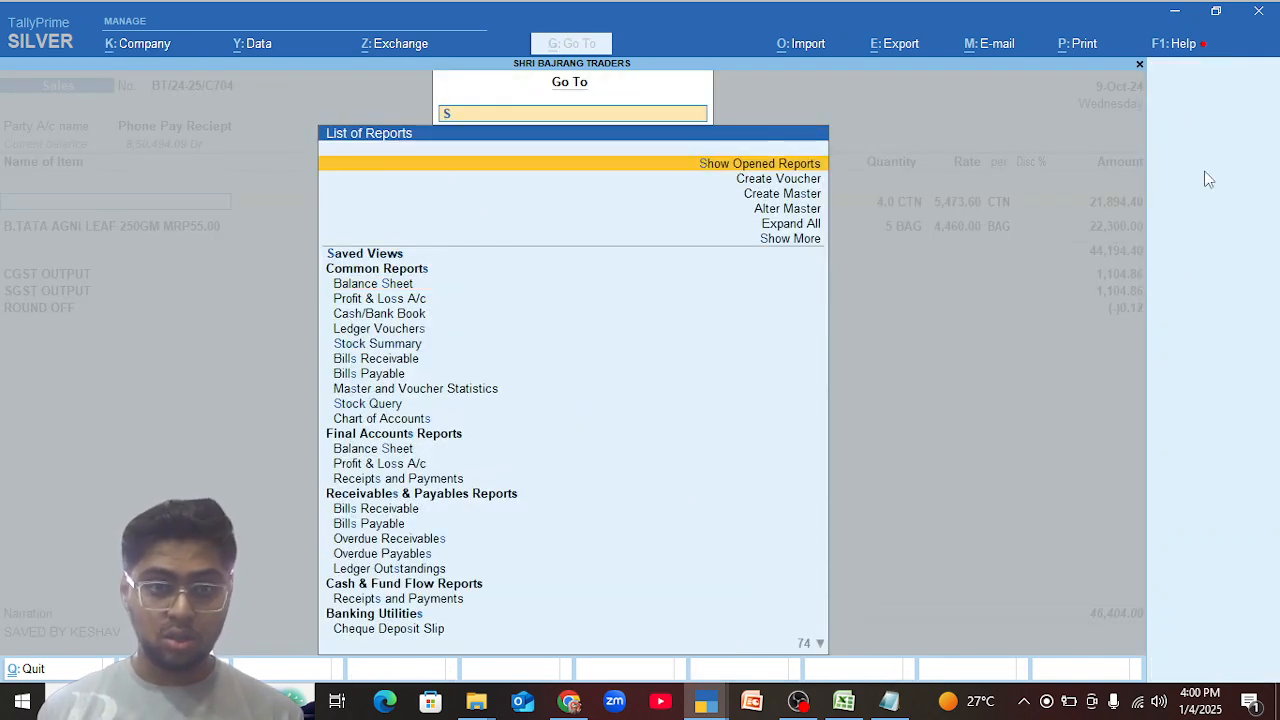
key(Down)
key(Down)
key(Down)
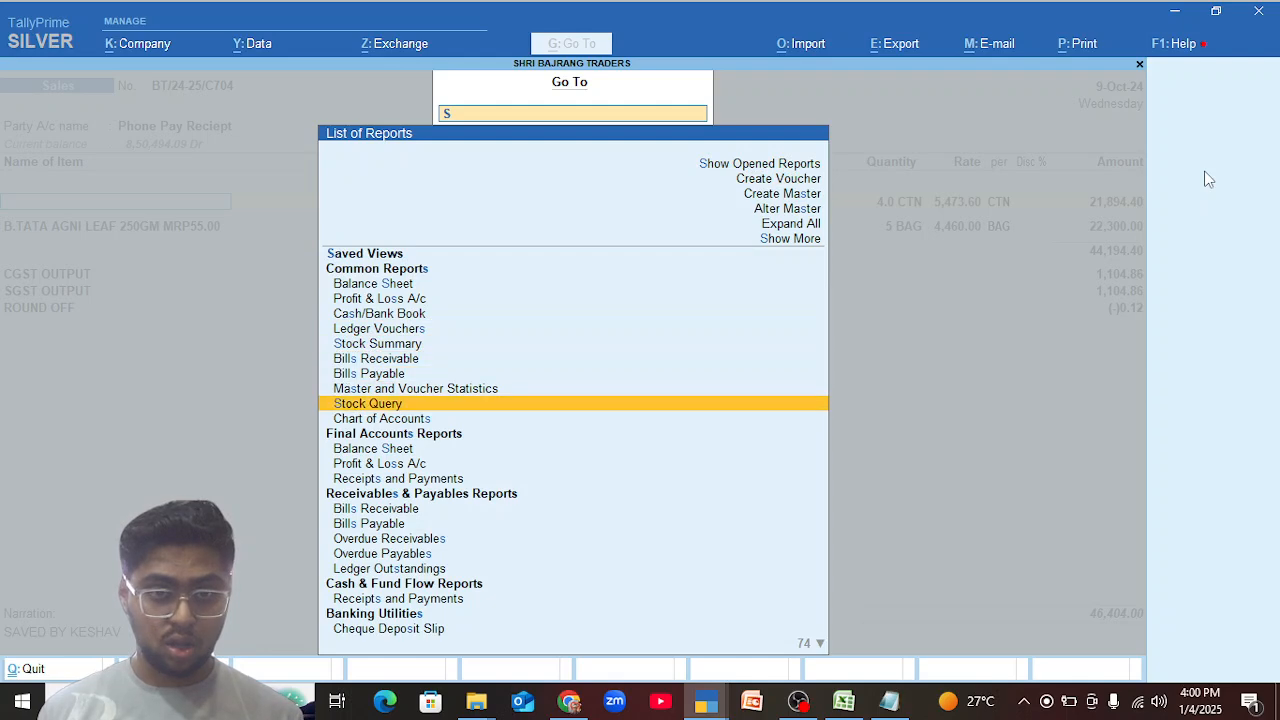
key(Return)
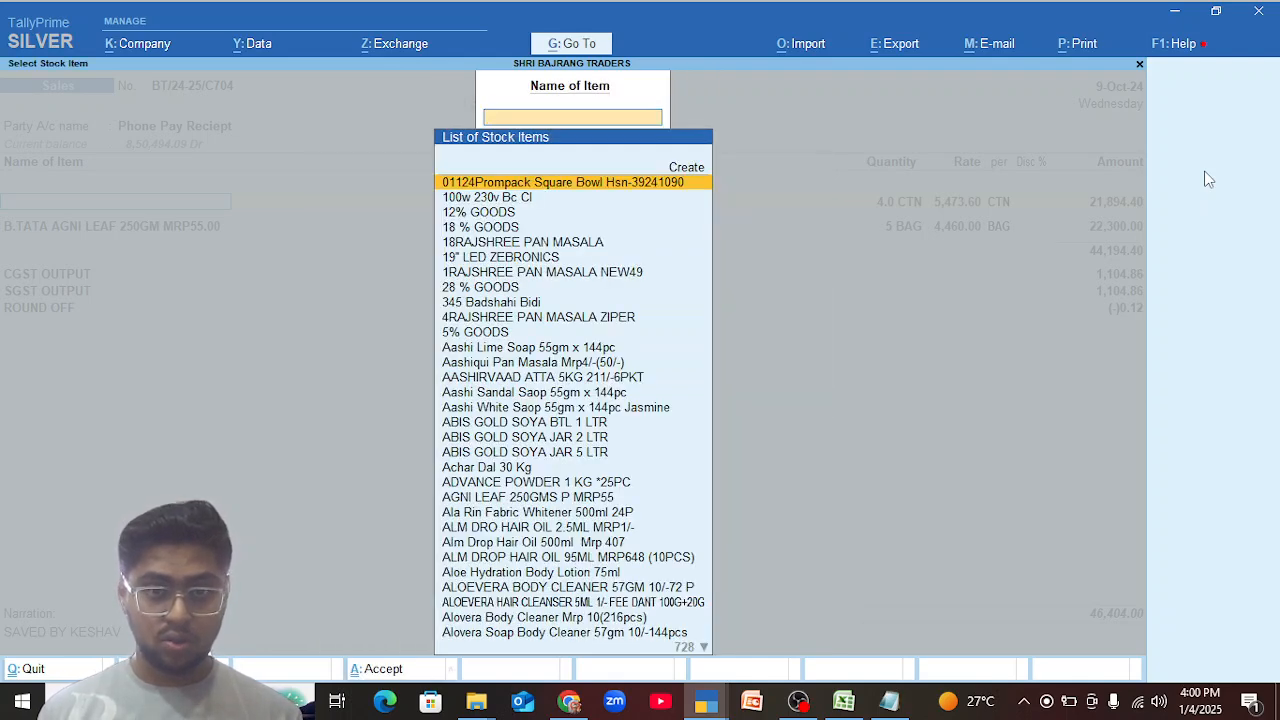
text(M Par)
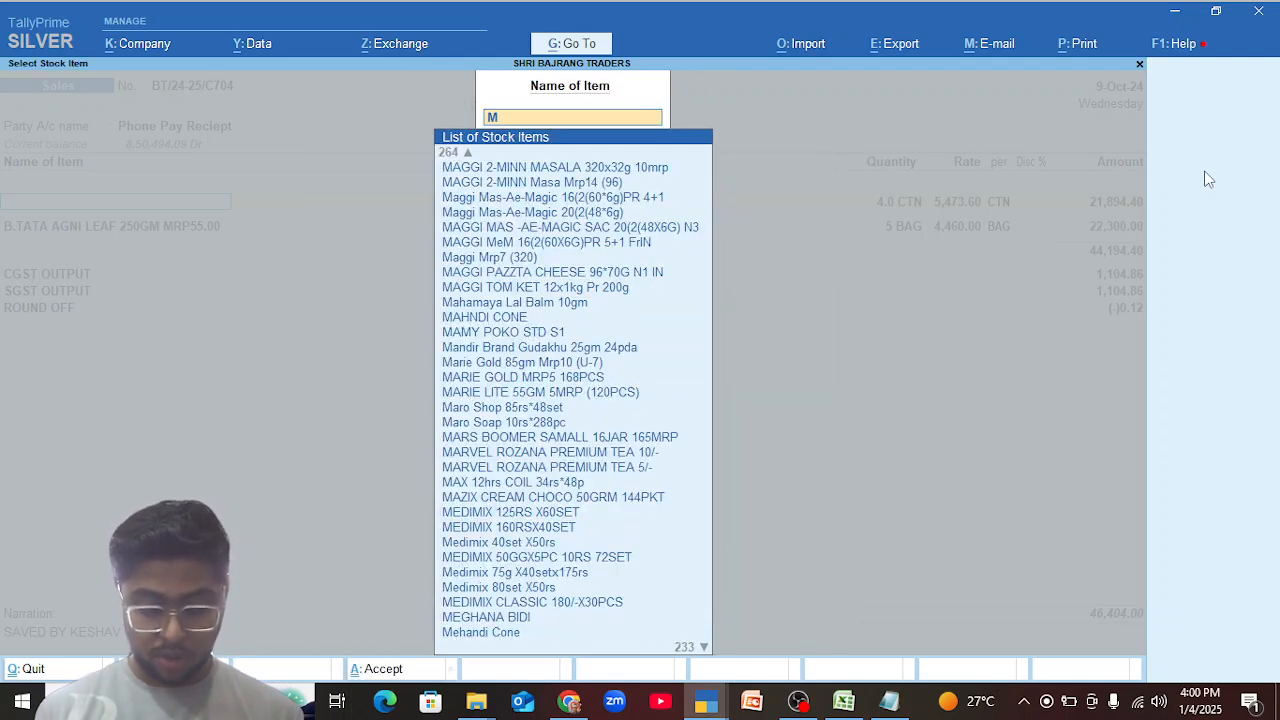
key(Down)
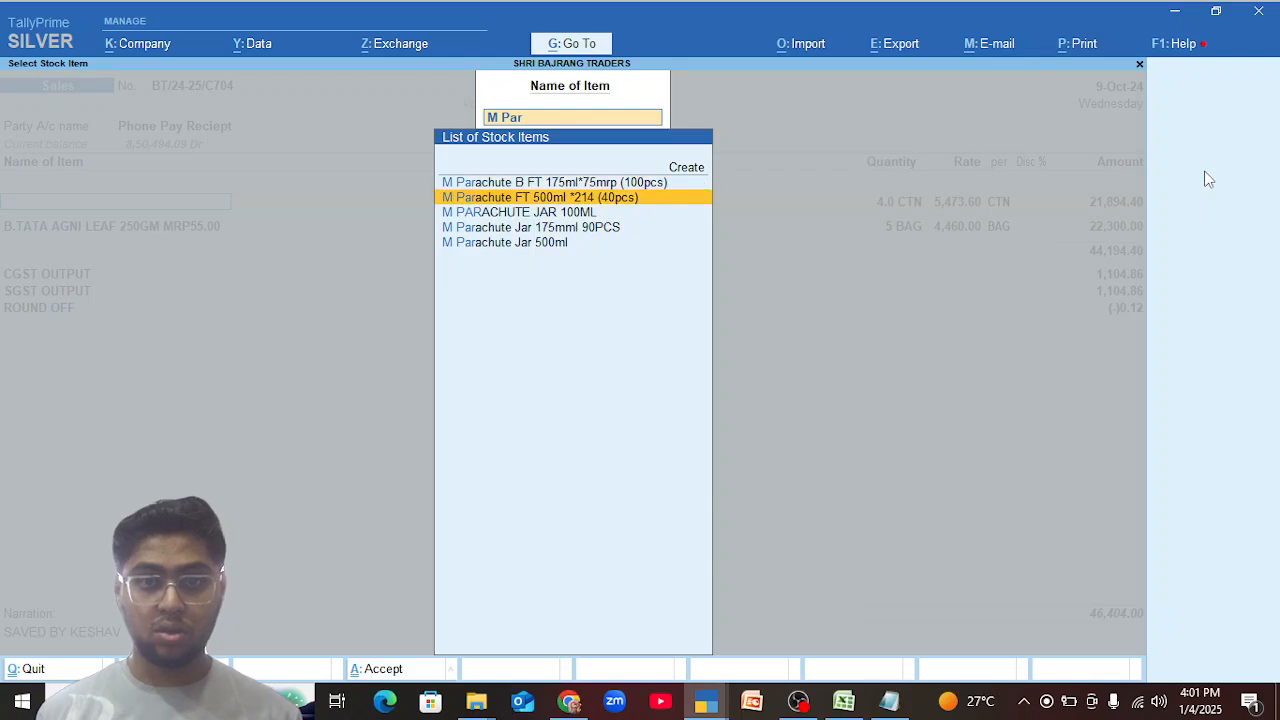
key(Return)
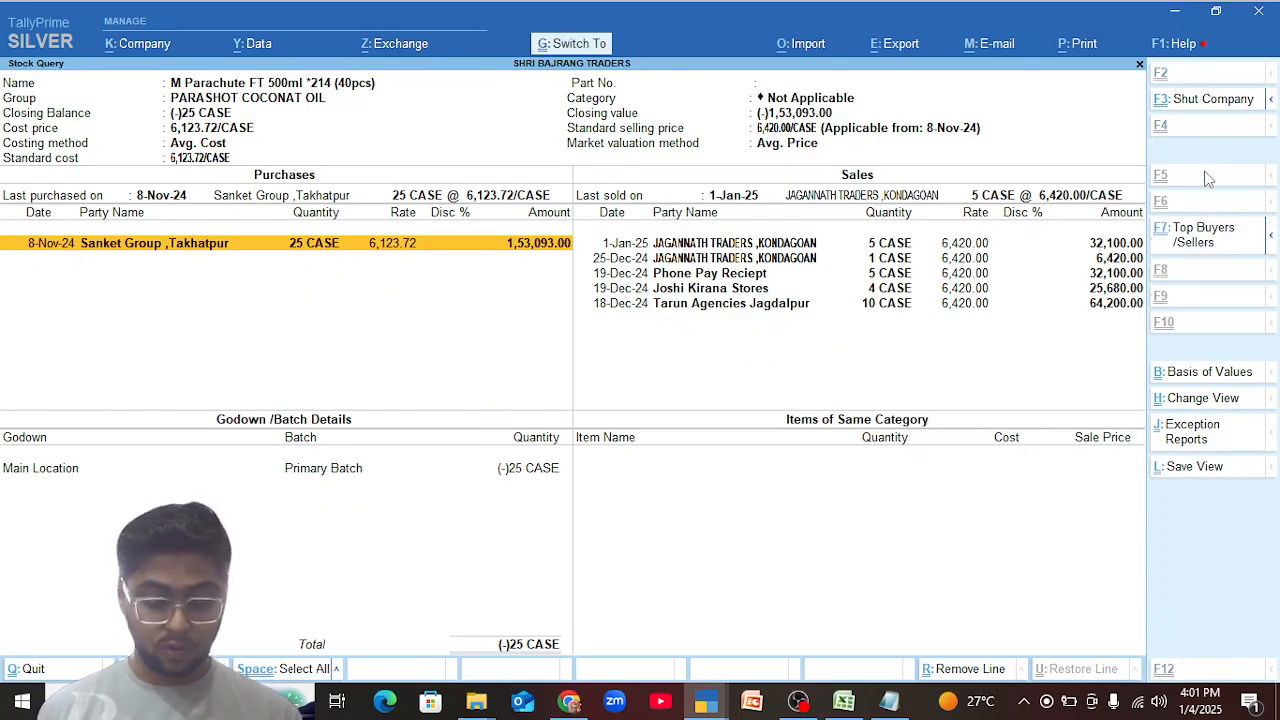
Show the item's Monthly Summary and open its December stock vouchers.
key(ctrl+h)
key(Down)
key(Down)
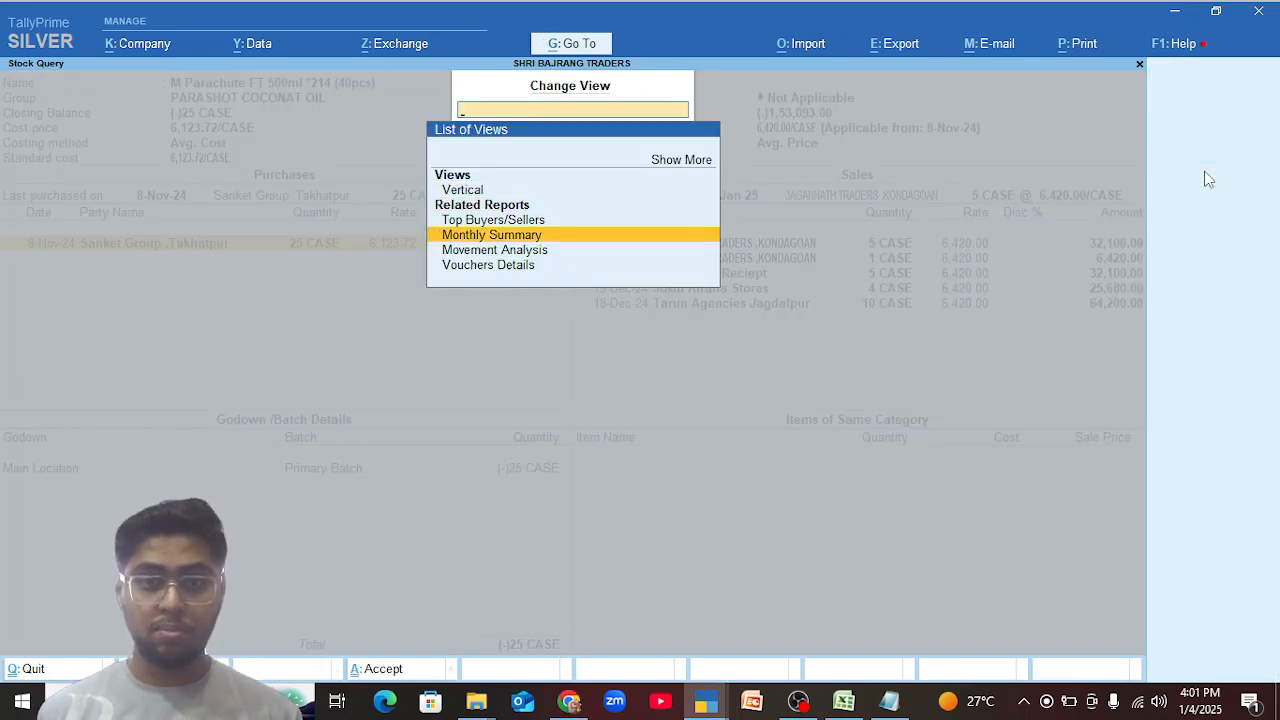
key(Return)
key(Up)
key(Up)
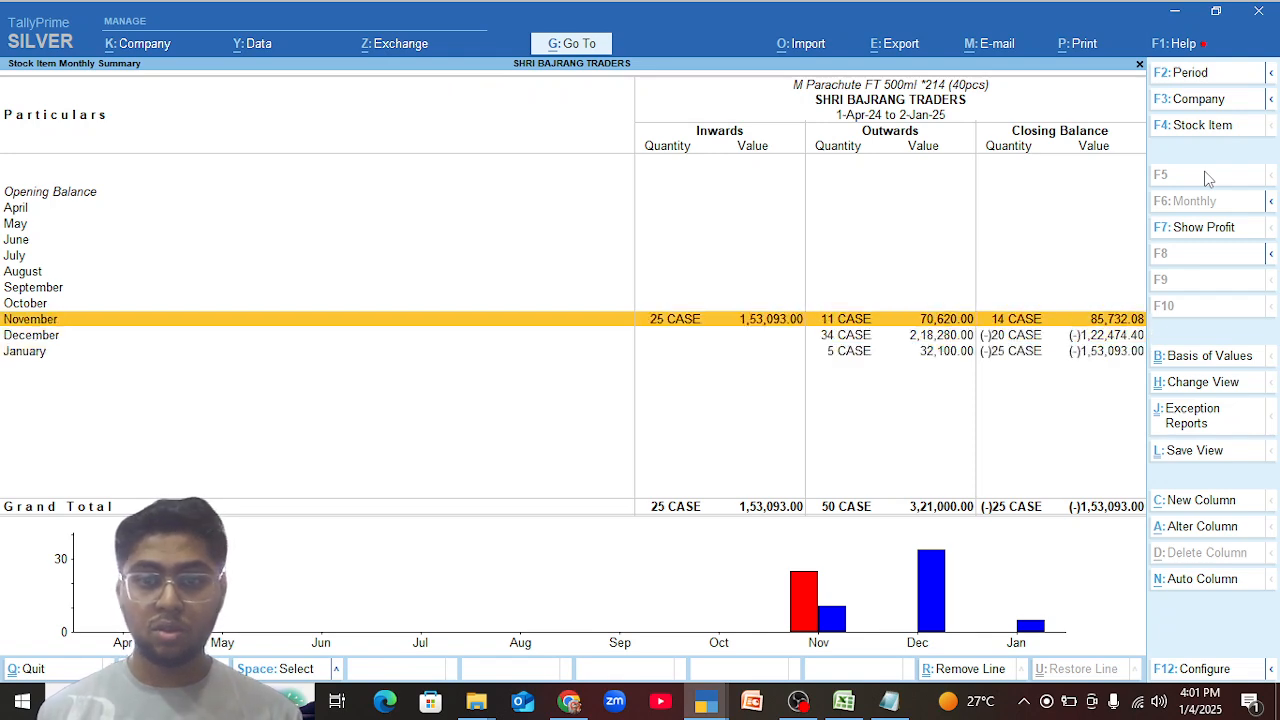
key(Down)
key(Return)
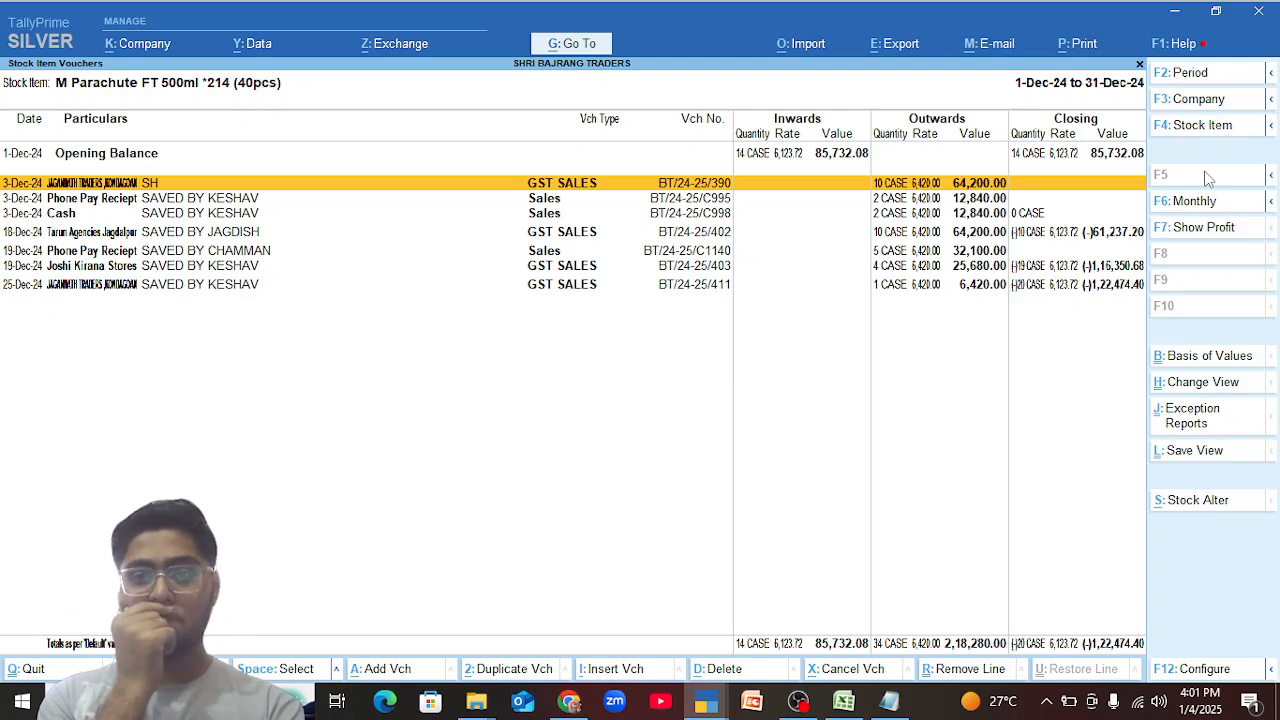
Open the 18-Dec-24 Tarun Agencies Jagdalpur sales voucher to check its items, then close it.
key(Down)
key(Down)
key(Down)
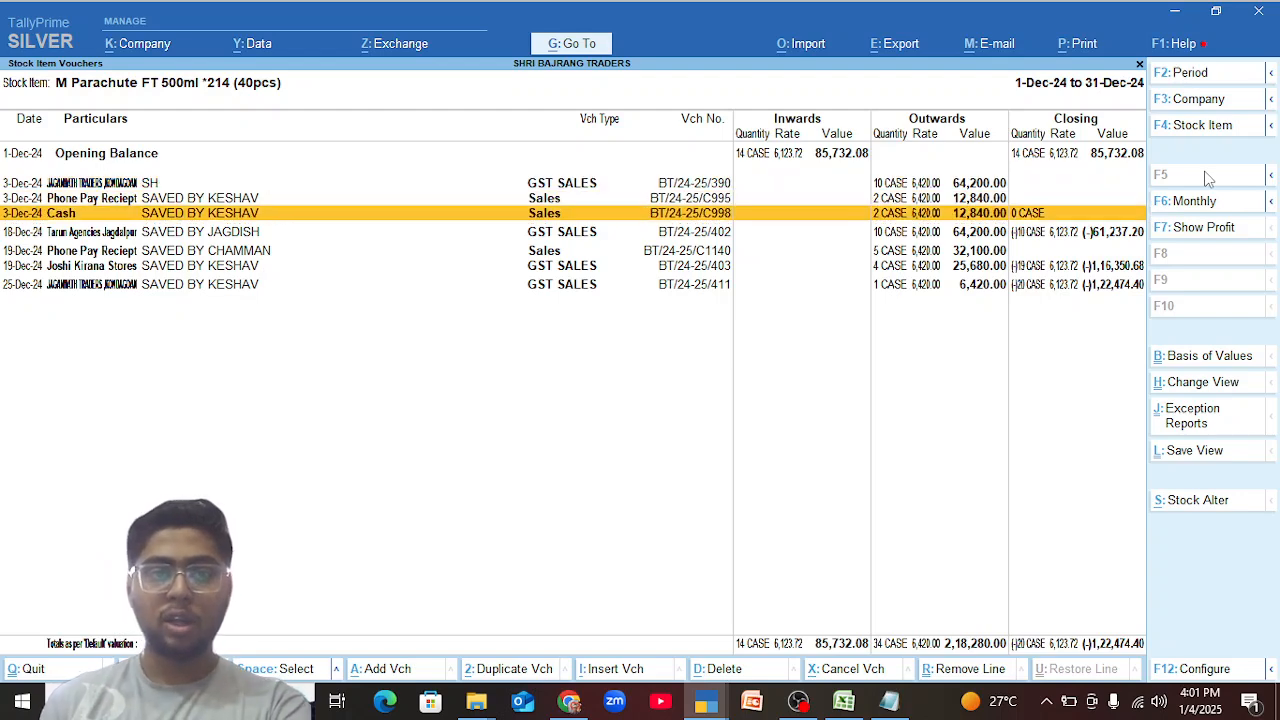
key(Return)
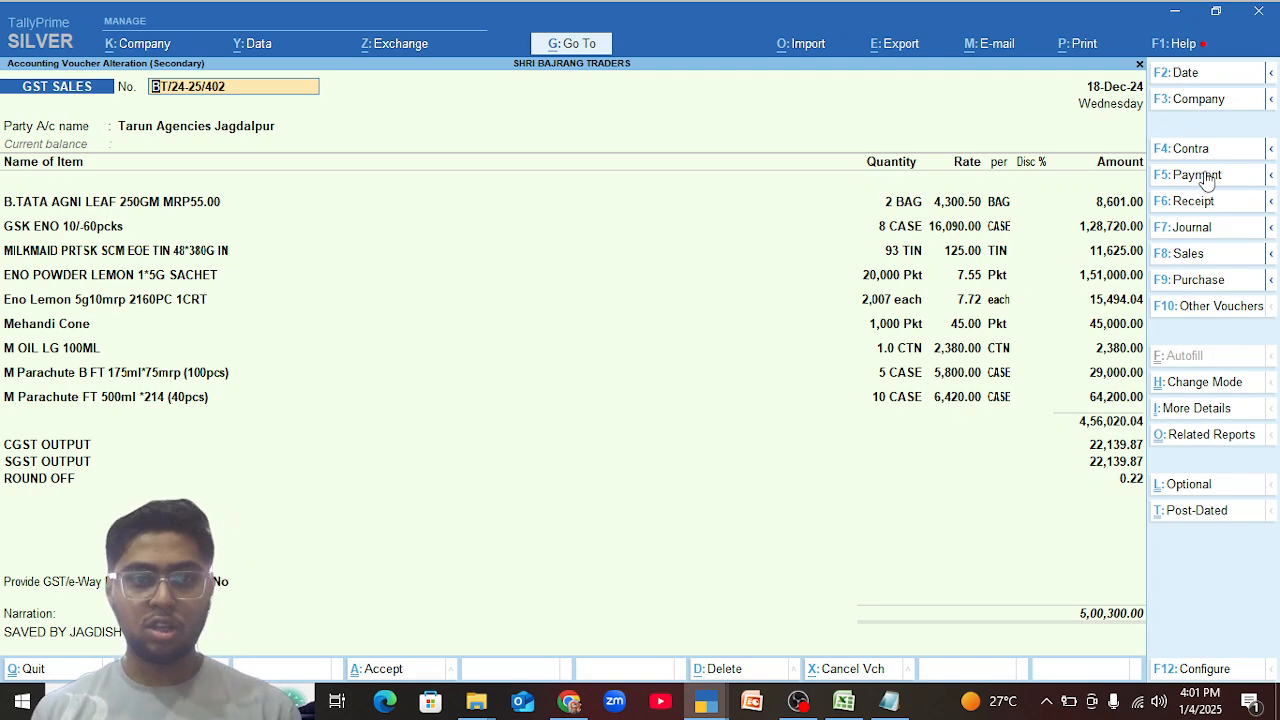
key(Escape)
key(y)
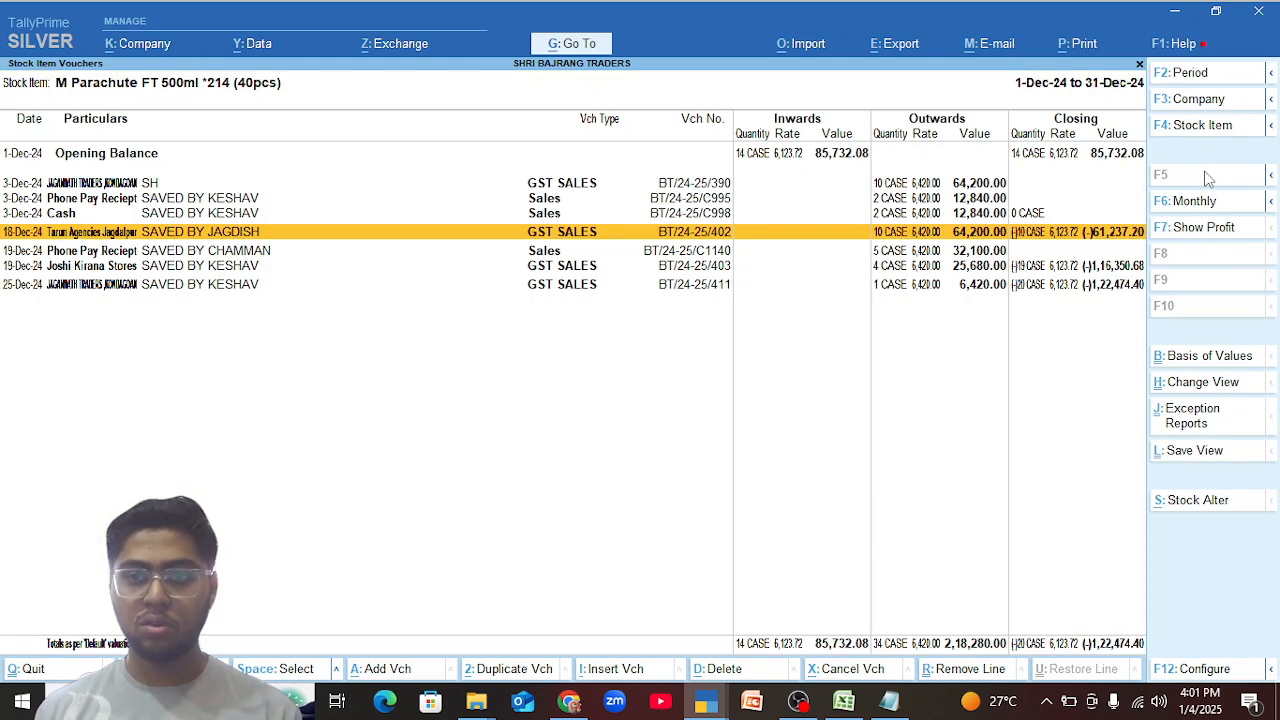
View the 19-Dec-24 Joshi Kirana Stores and 25-Dec-24 Jagannath Traders sales vouchers, closing each without changes.
key(Down)
key(Down)
key(Return)
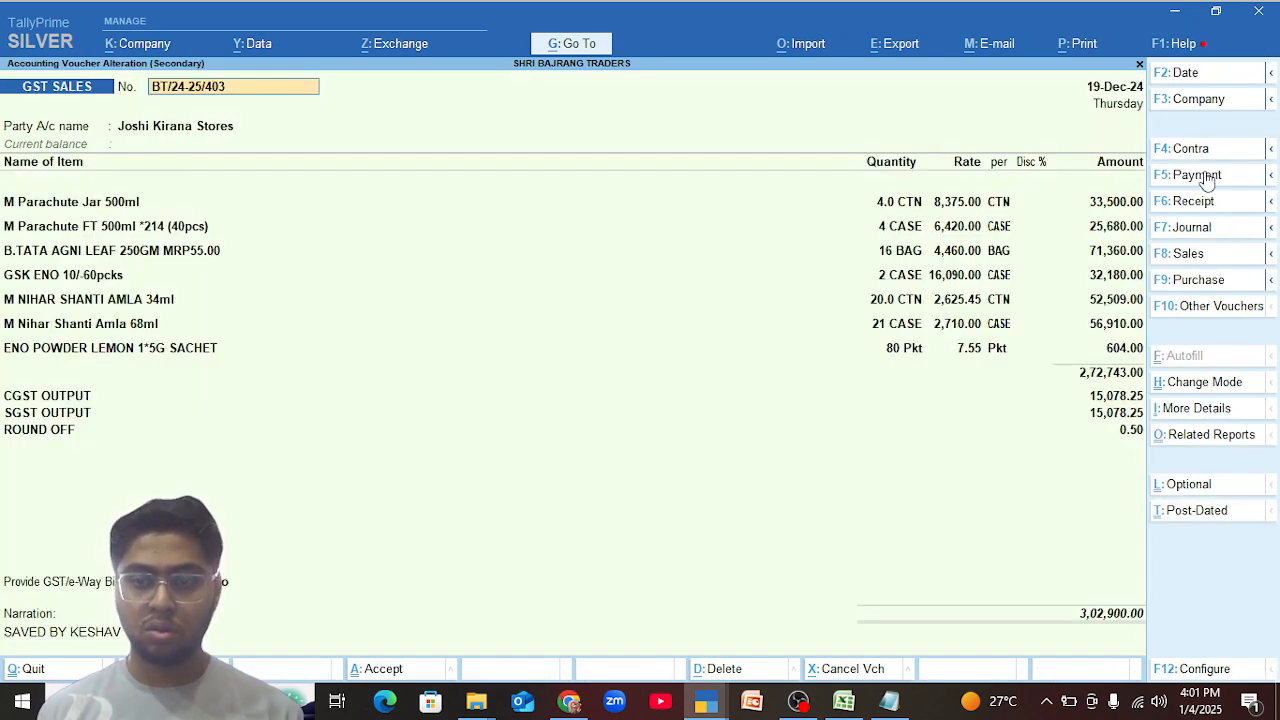
key(Escape)
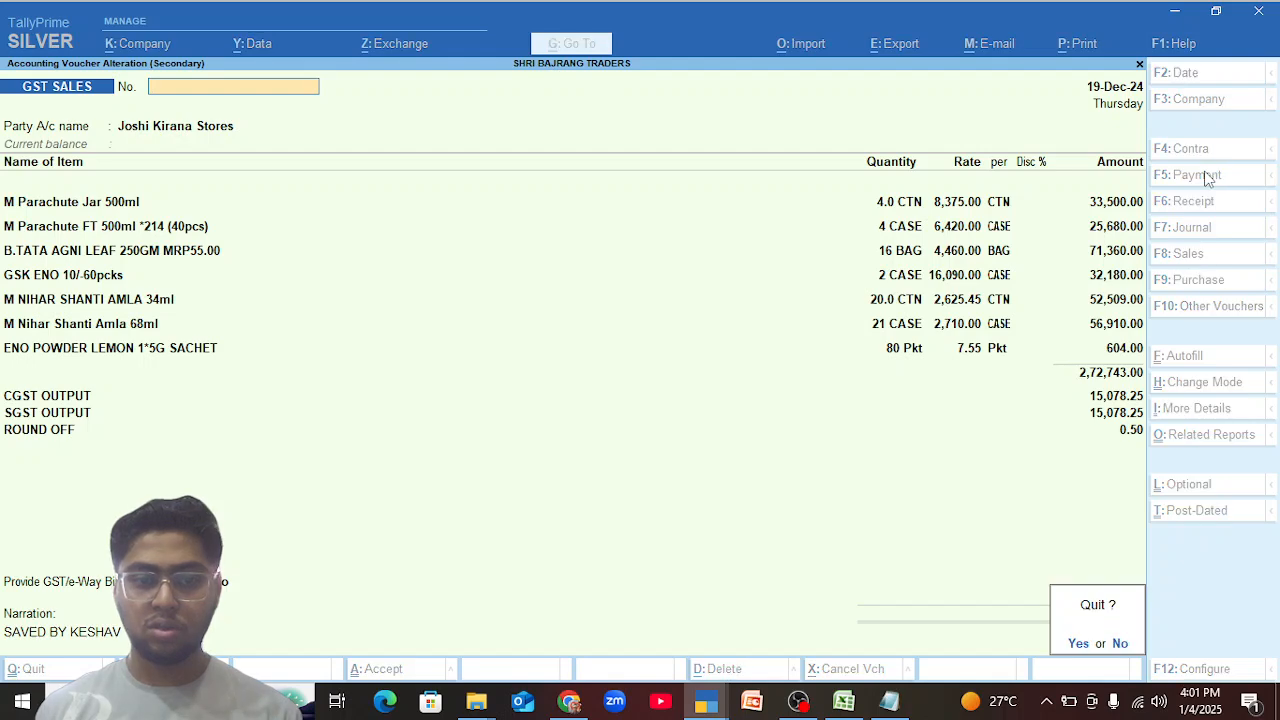
key(y)
key(Down)
key(Return)
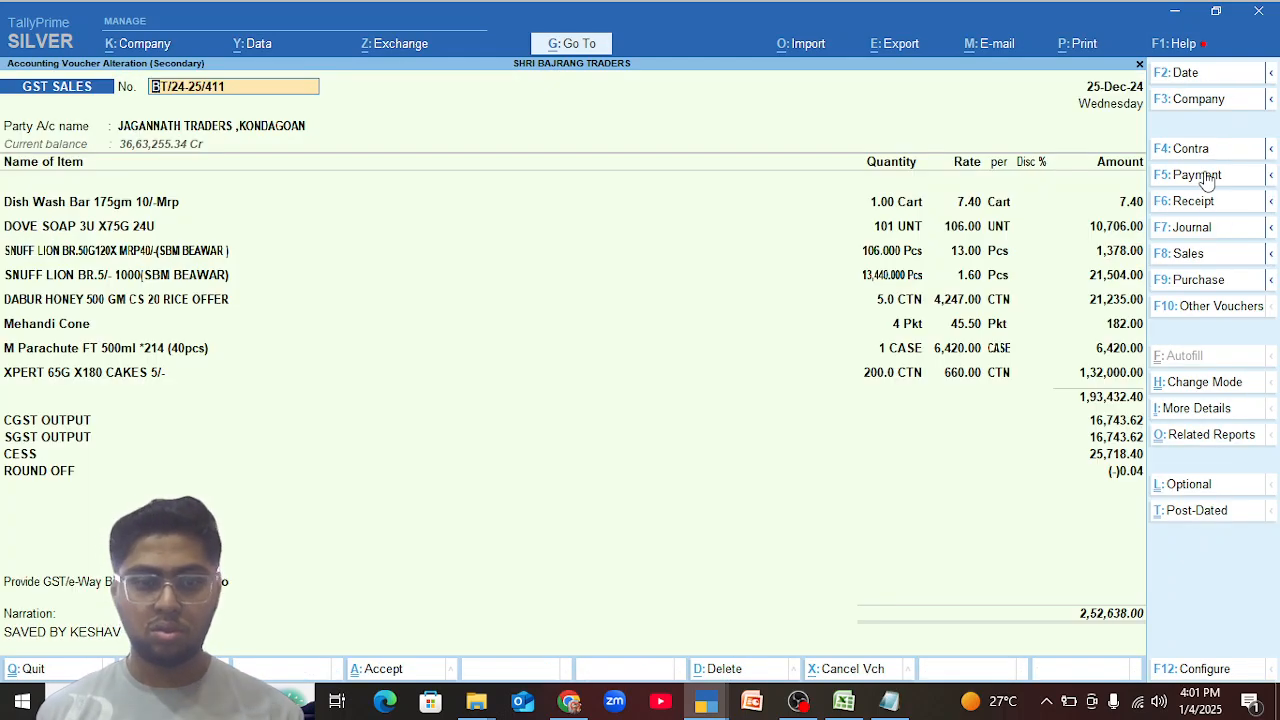
key(Escape)
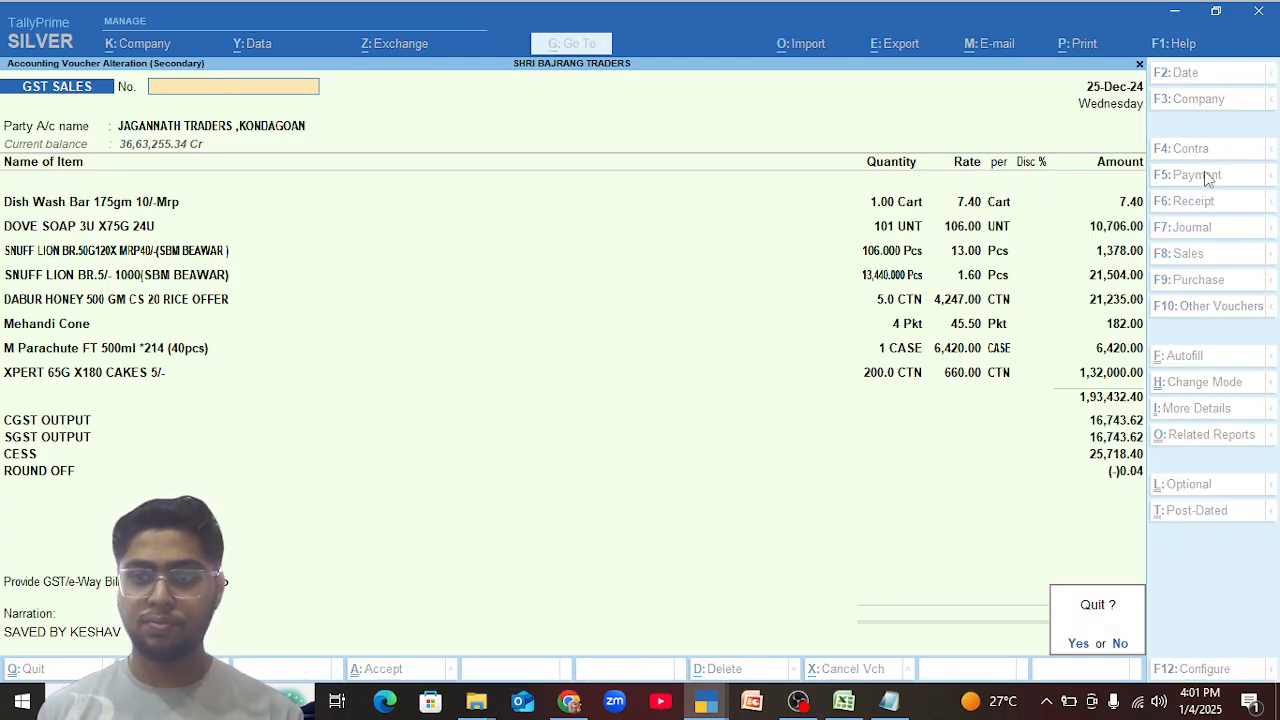
key(y)
Return to the item's monthly summary and open its January stock vouchers.
key(Escape)
key(Up)
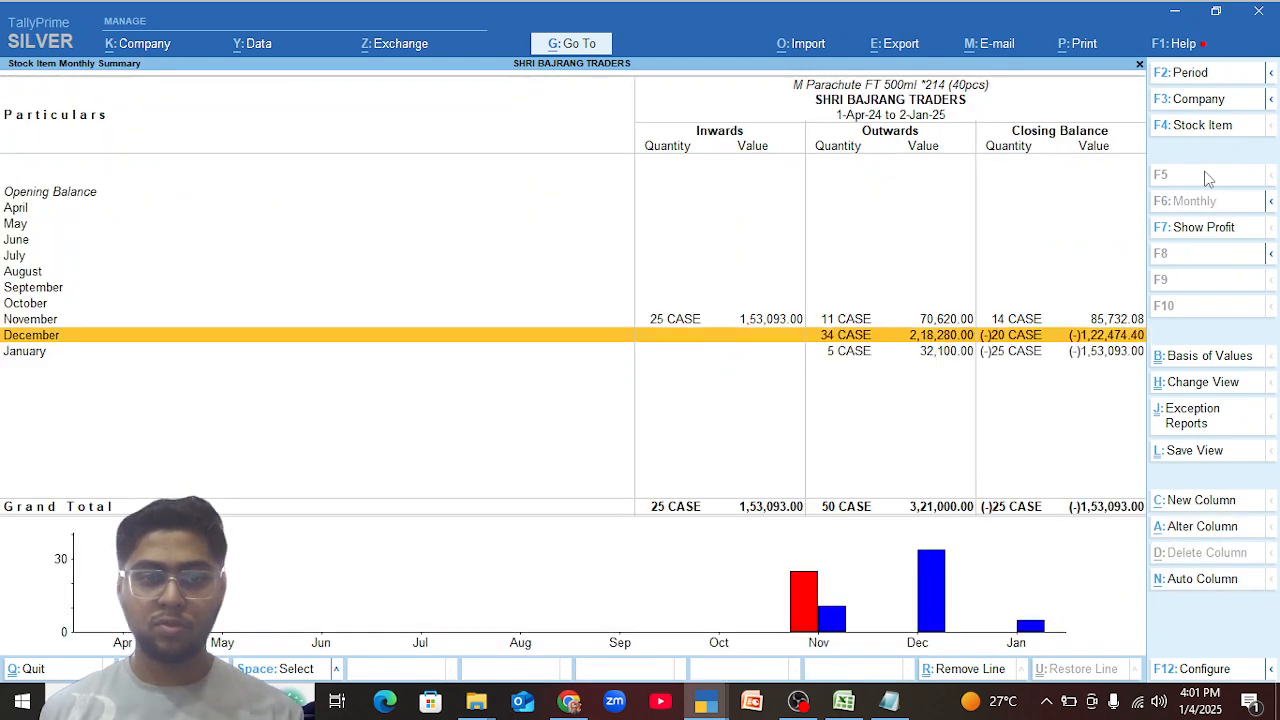
key(Return)
key(Escape)
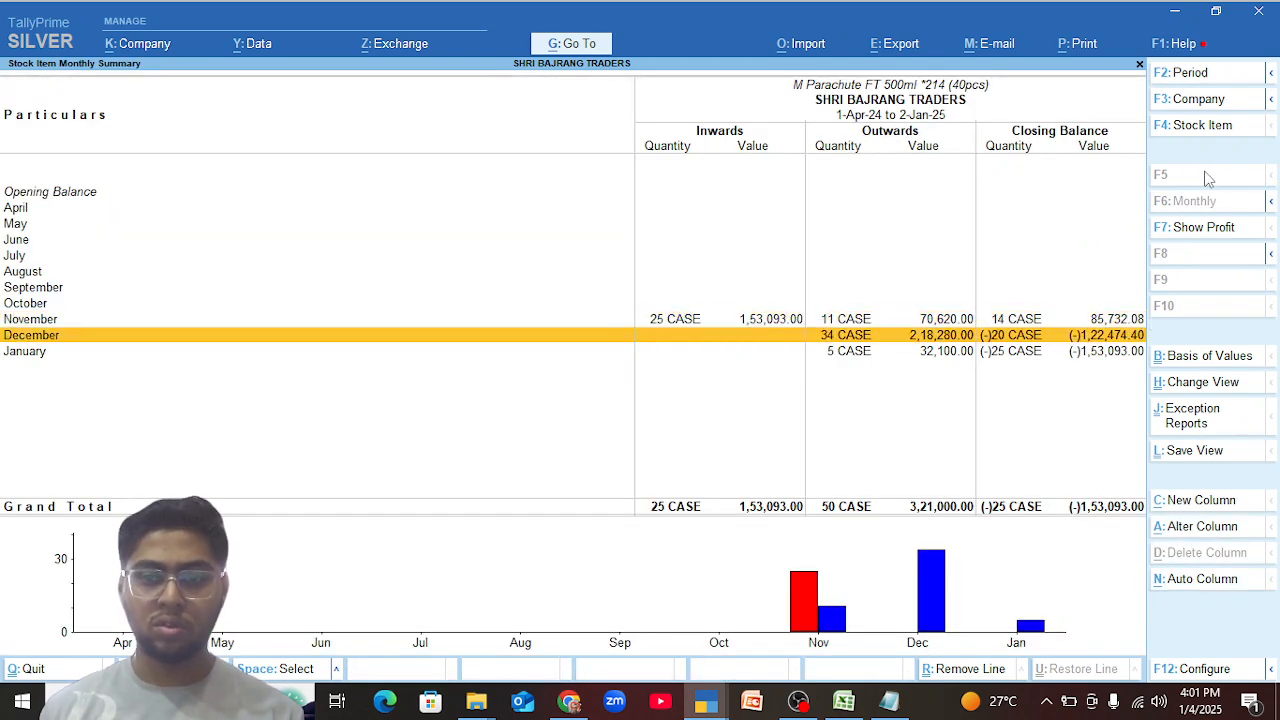
key(Down)
key(Return)
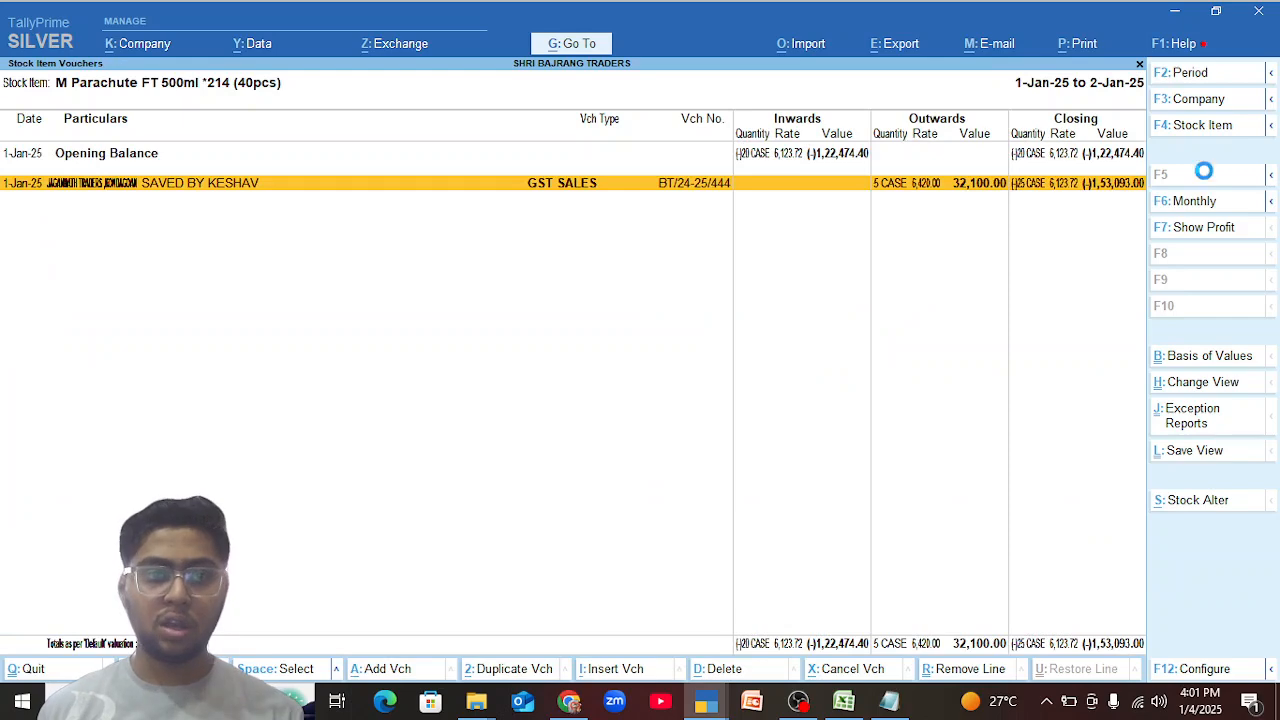
Set the M Parachute FT 500ml quantity to 1 CASE in the 1-Jan-25 voucher, save without generating an e-Invoice, and return to the monthly summary.
key(Return)
click(895, 206)
text(1)
key(ctrl+a)
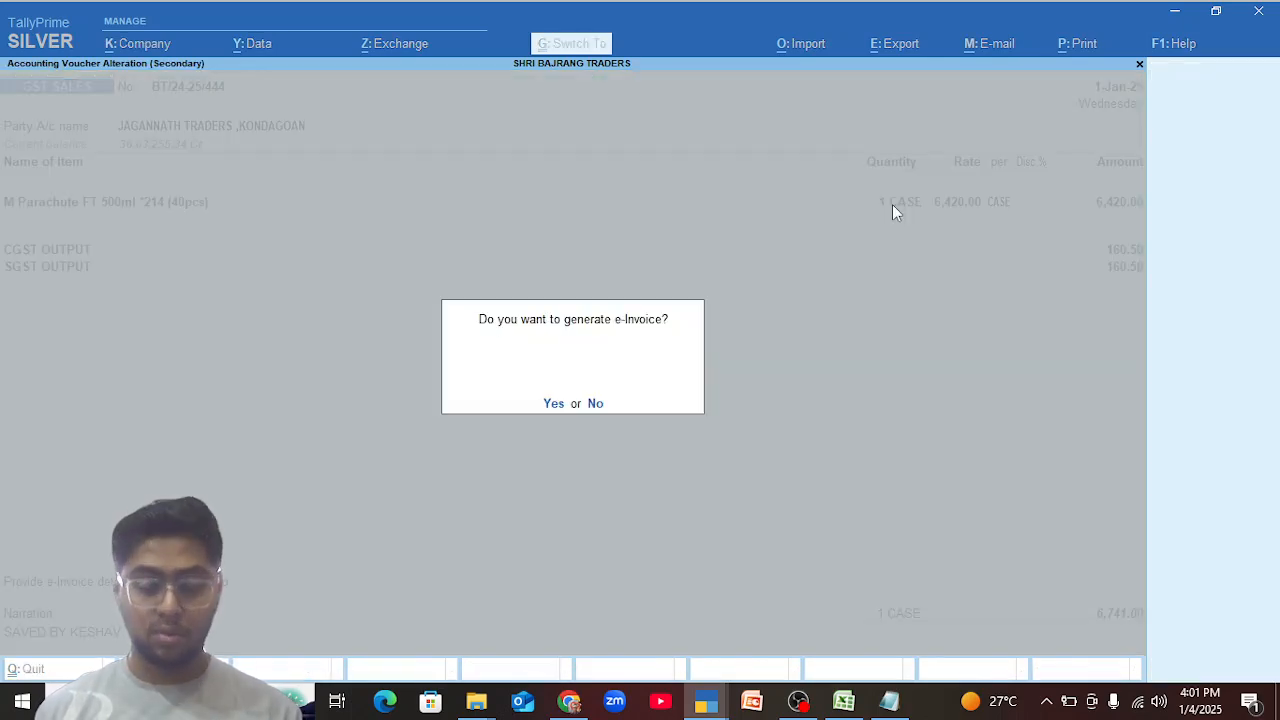
key(n)
key(Escape)
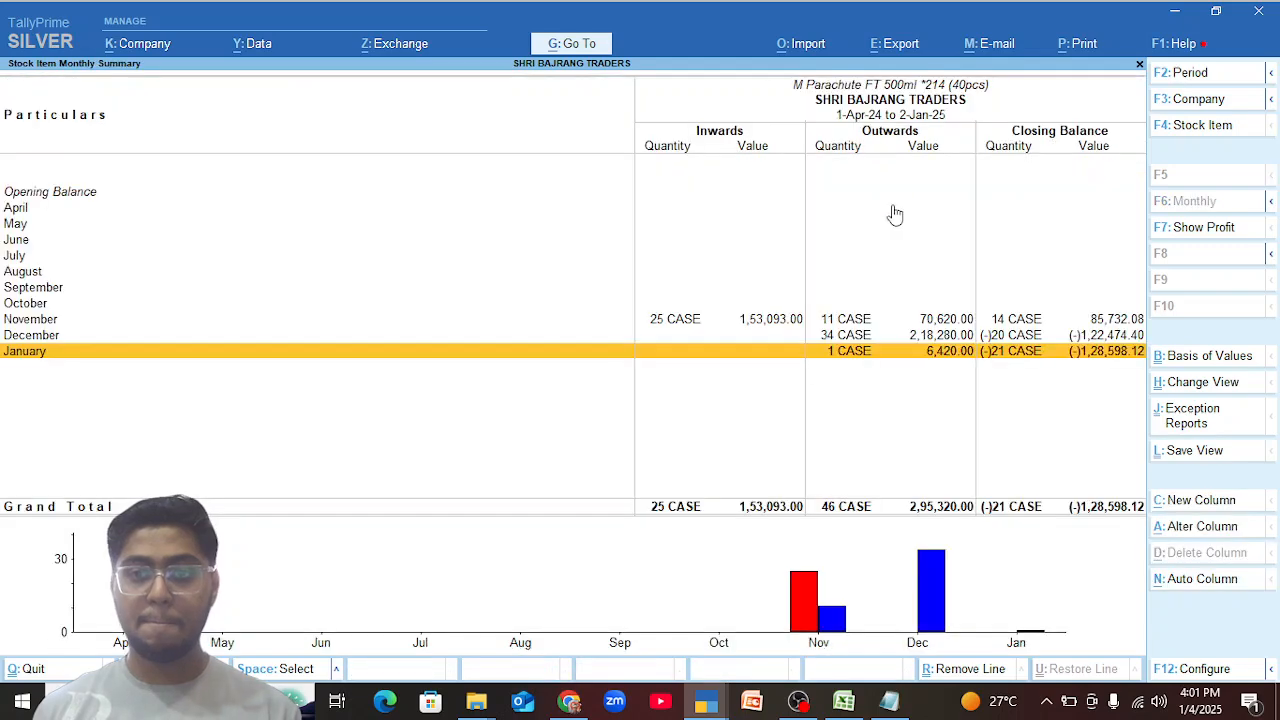
Reopen the item's December vouchers and go through the entries down to the 19-Dec-24 Joshi Kirana Stores sale.
key(Up)
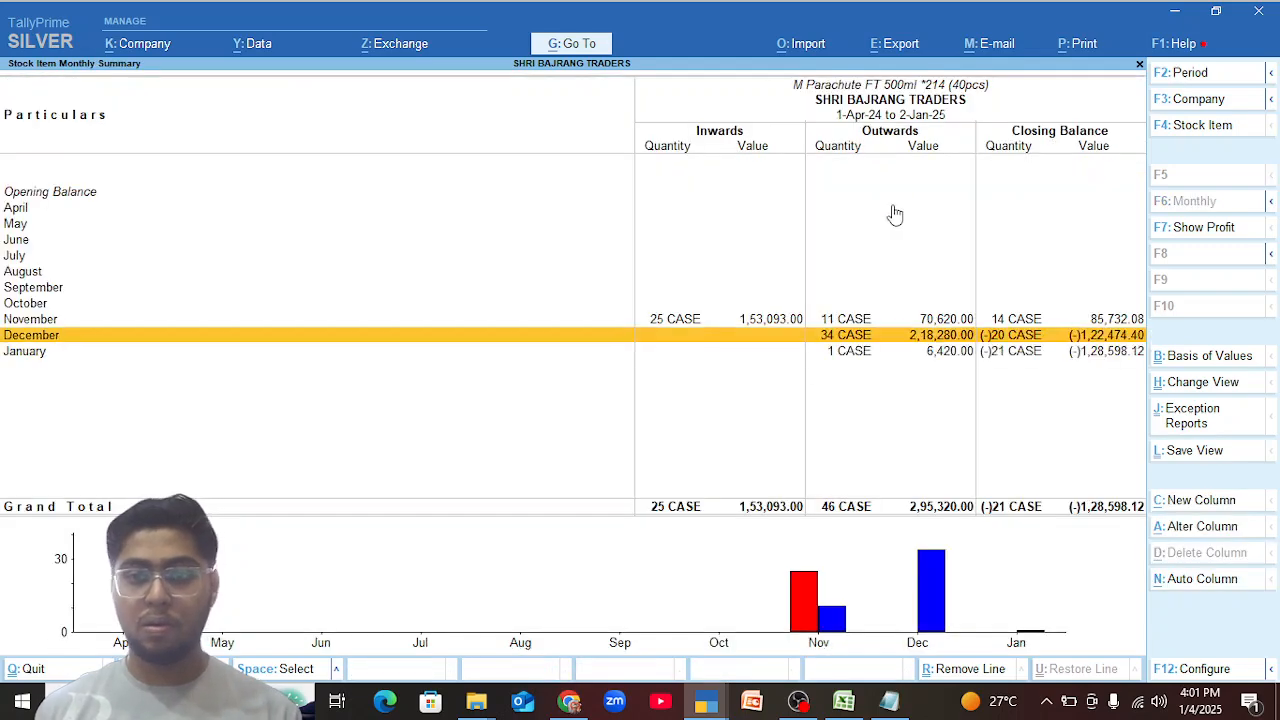
key(Return)
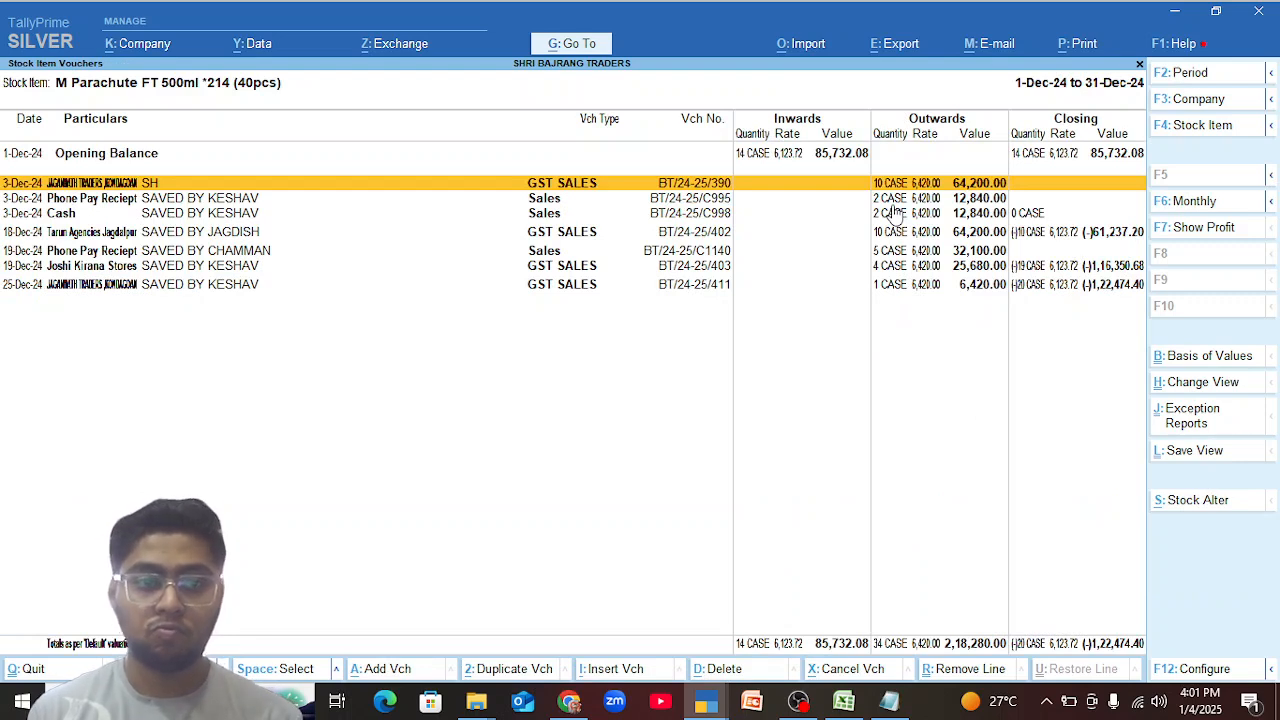
key(Down)
key(Down)
key(Down)
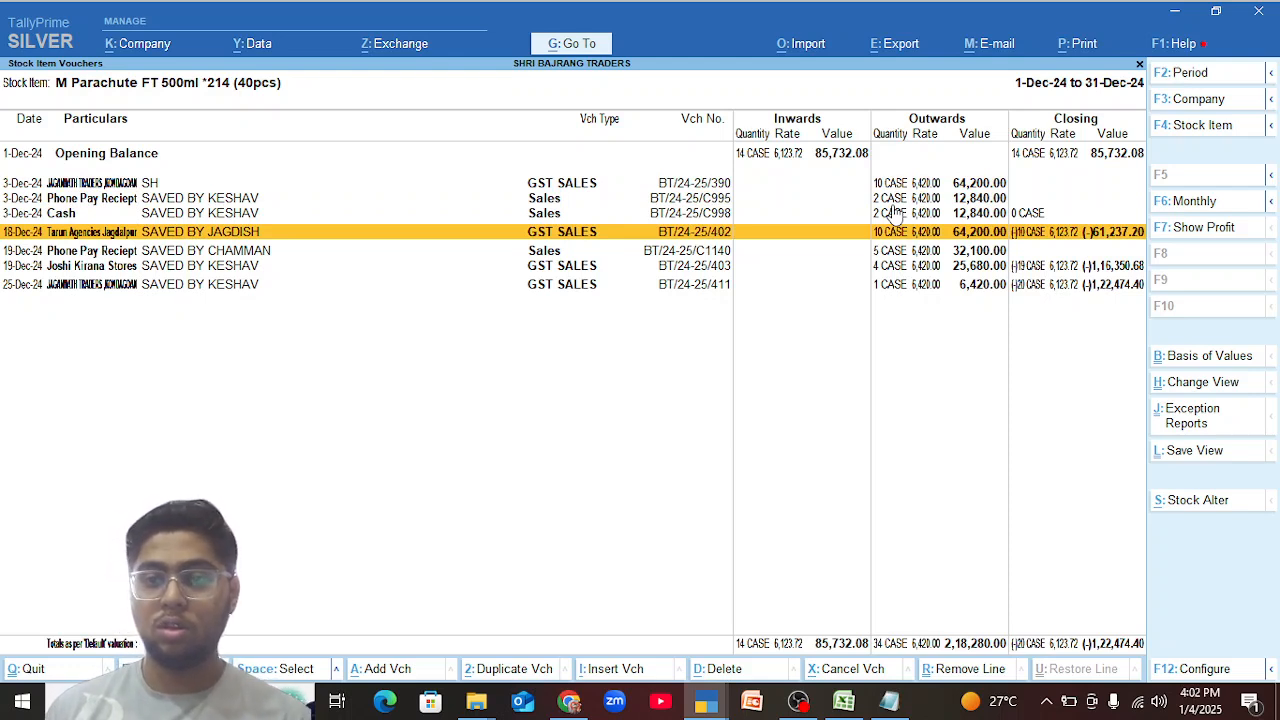
key(Down)
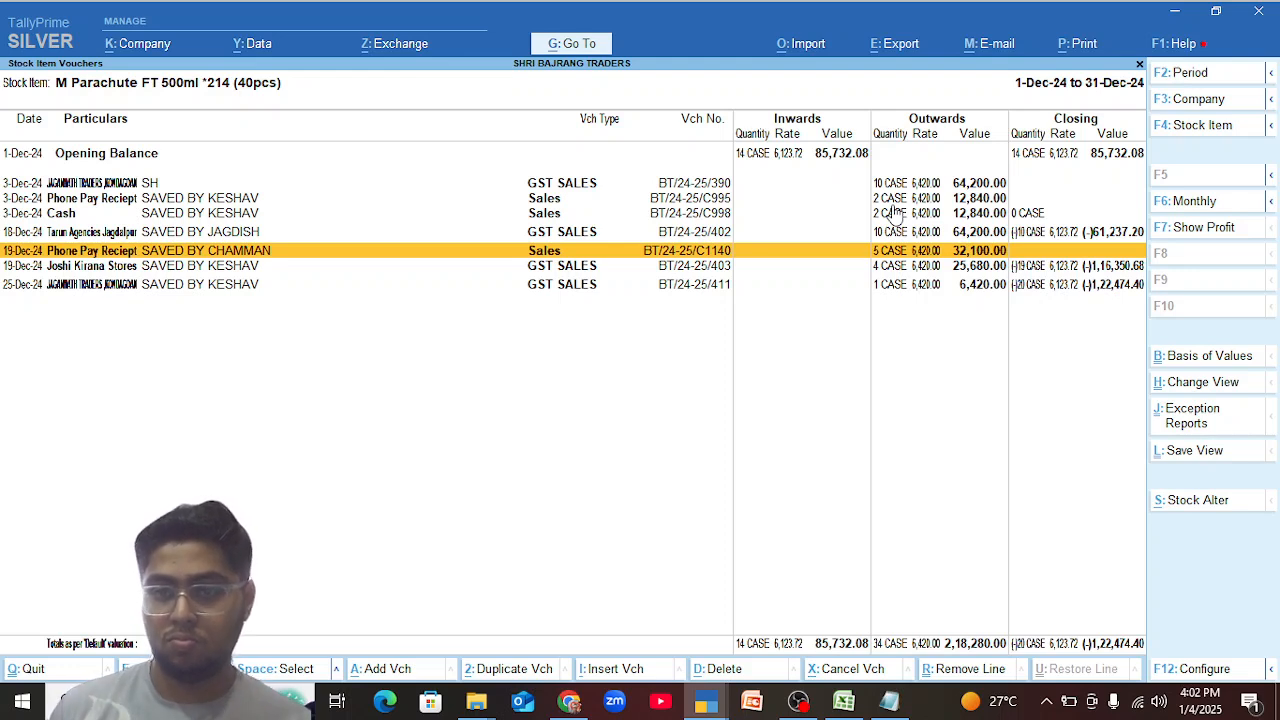
key(Down)
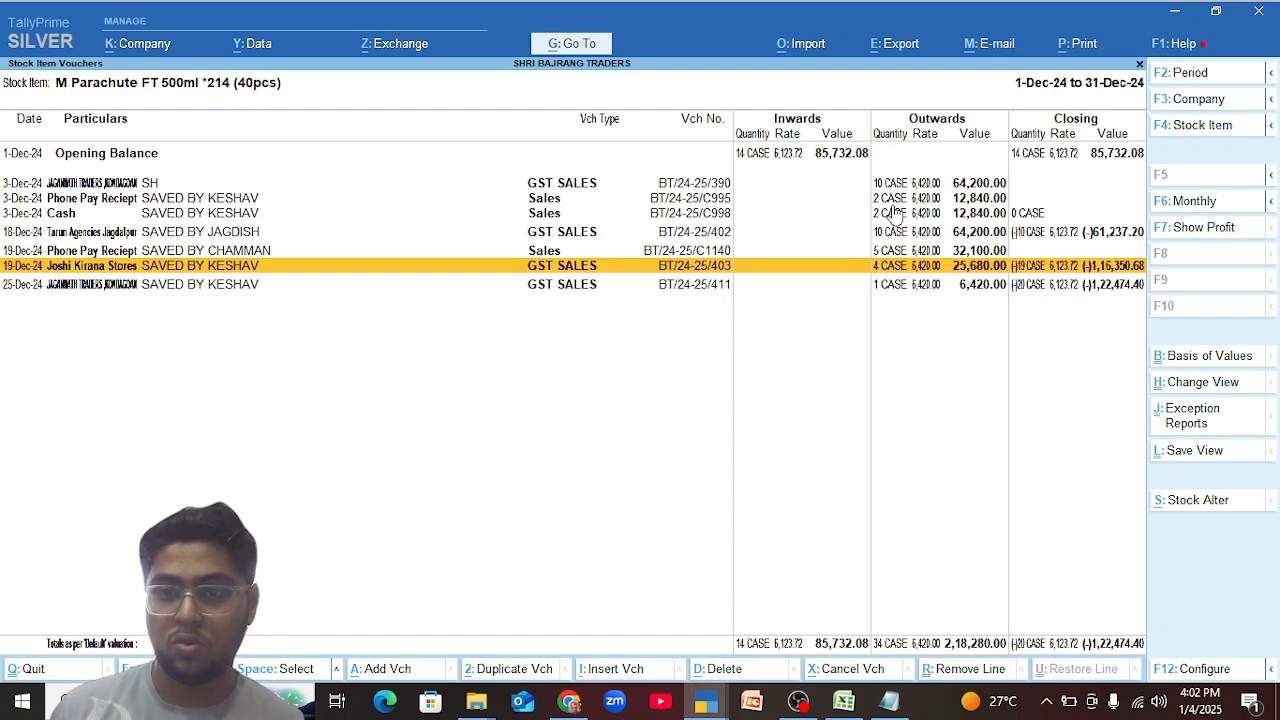
Check the 19-Dec-24 Joshi Kirana Stores voucher and the 18-Dec-24 Tarun Agencies voucher again, leaving both without saving.
key(Return)
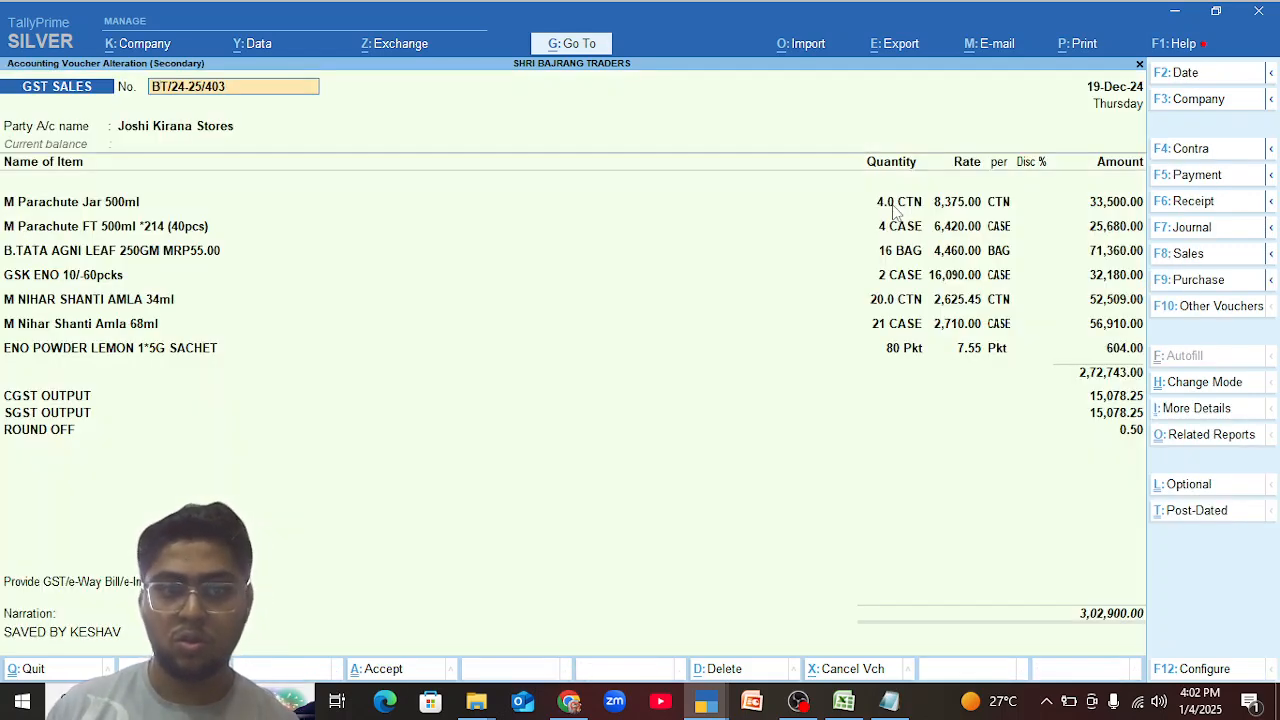
key(BackSpace)
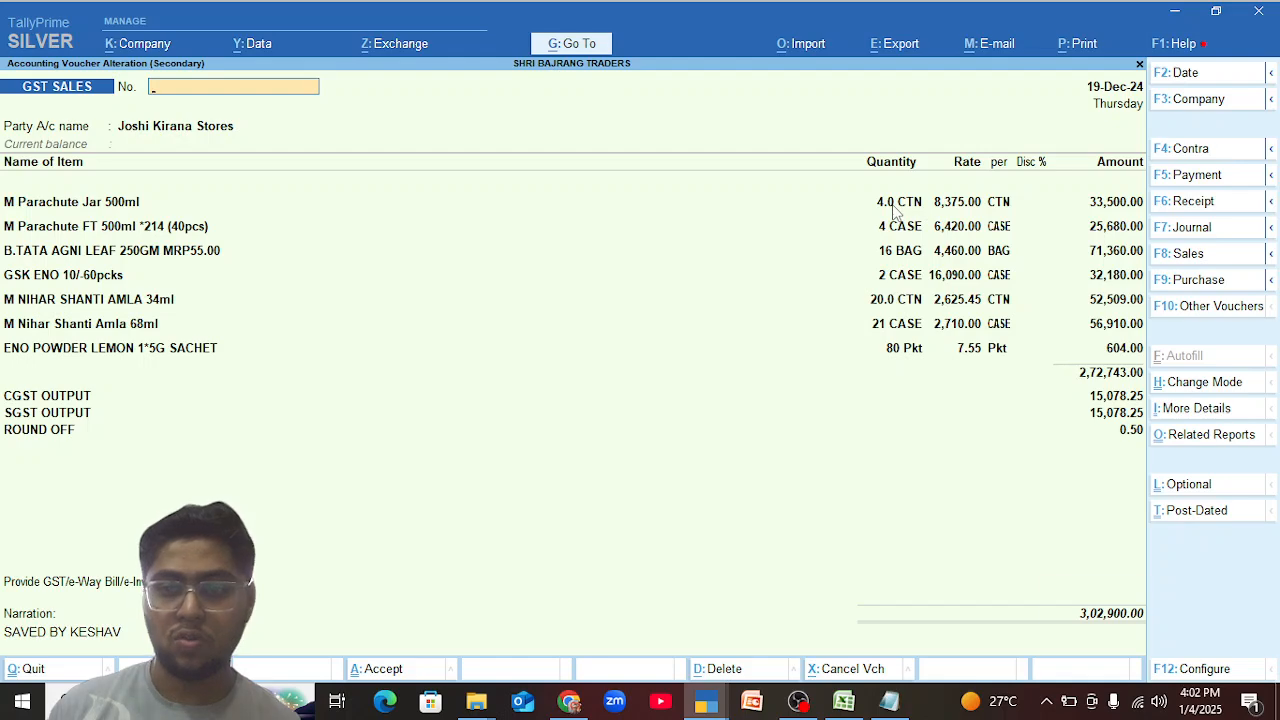
key(Escape)
key(Up)
key(Up)
key(Return)
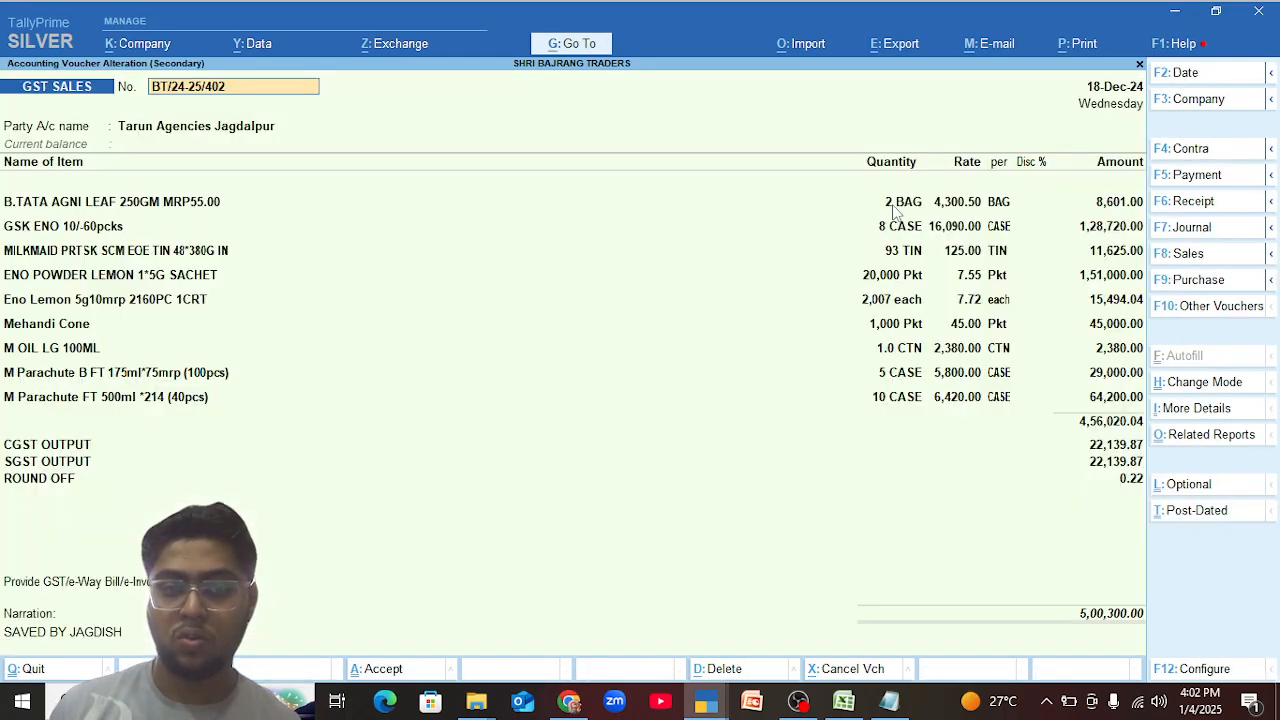
key(BackSpace)
key(Escape)
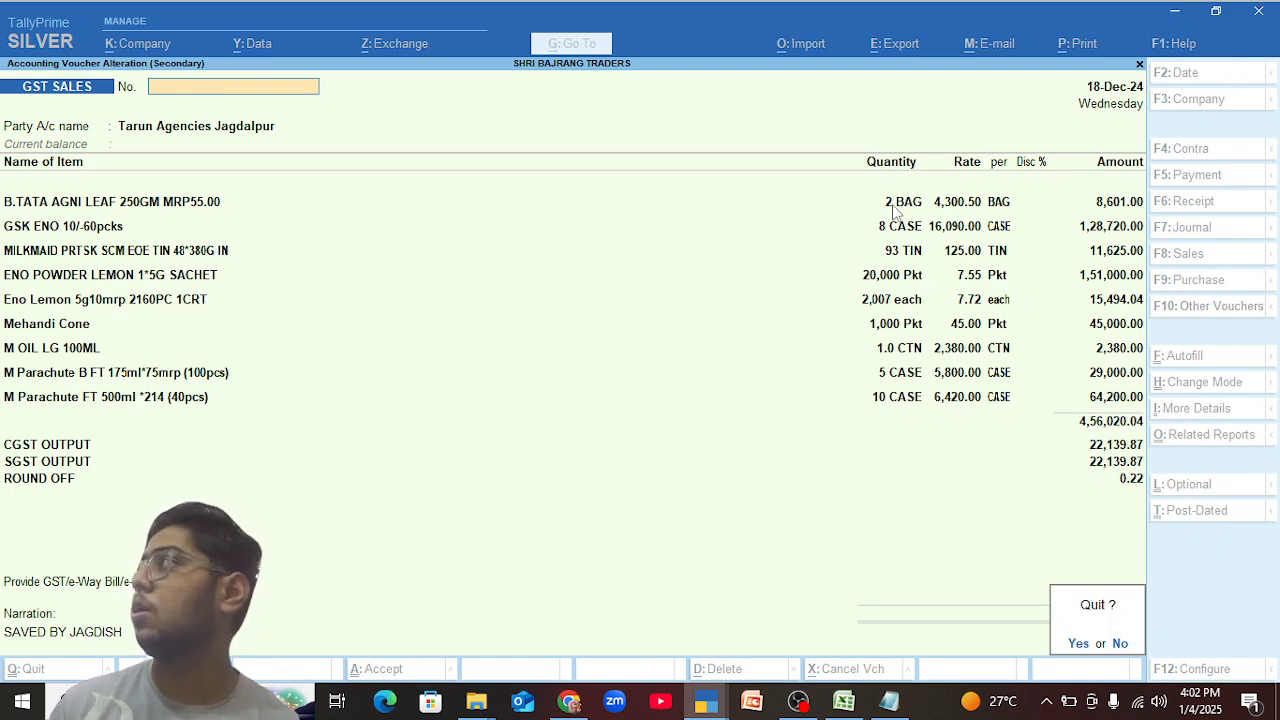
key(Return)
Preview the printed tax invoice of the 18-Dec-24 Tarun Agencies voucher, then close the preview and the voucher.
key(Return)
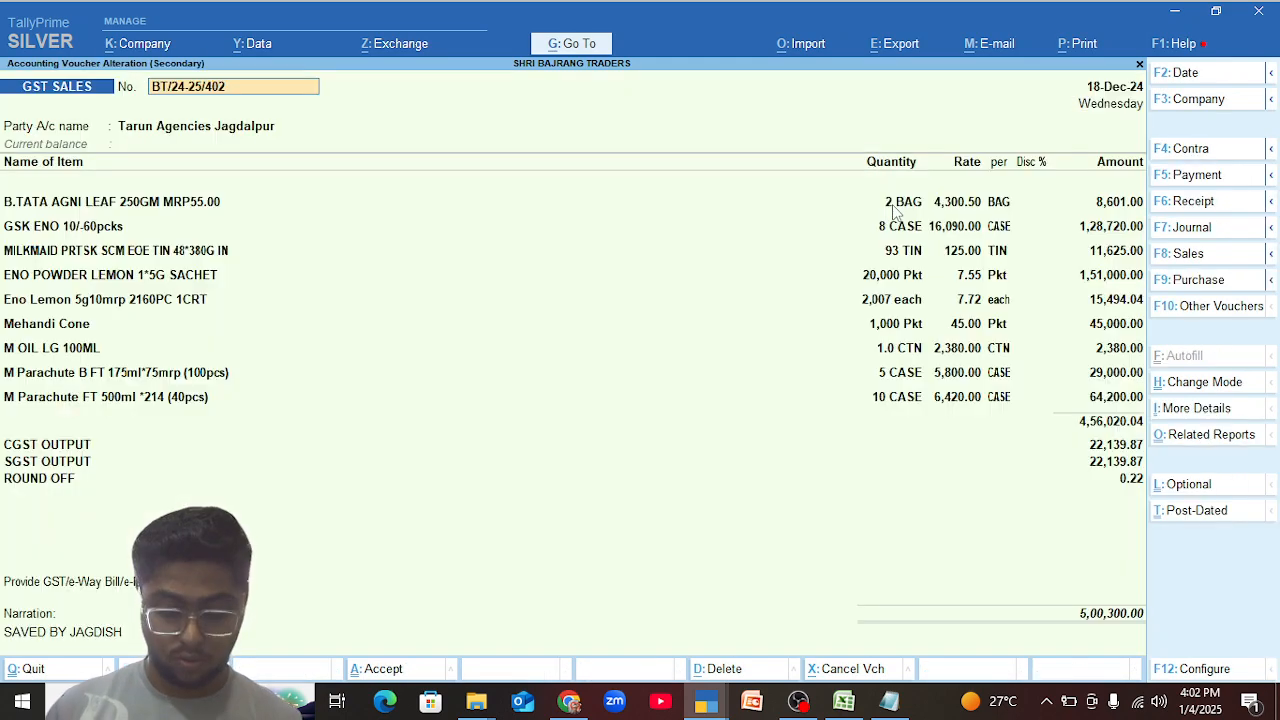
key(ctrl+p)
key(Left)
key(Return)
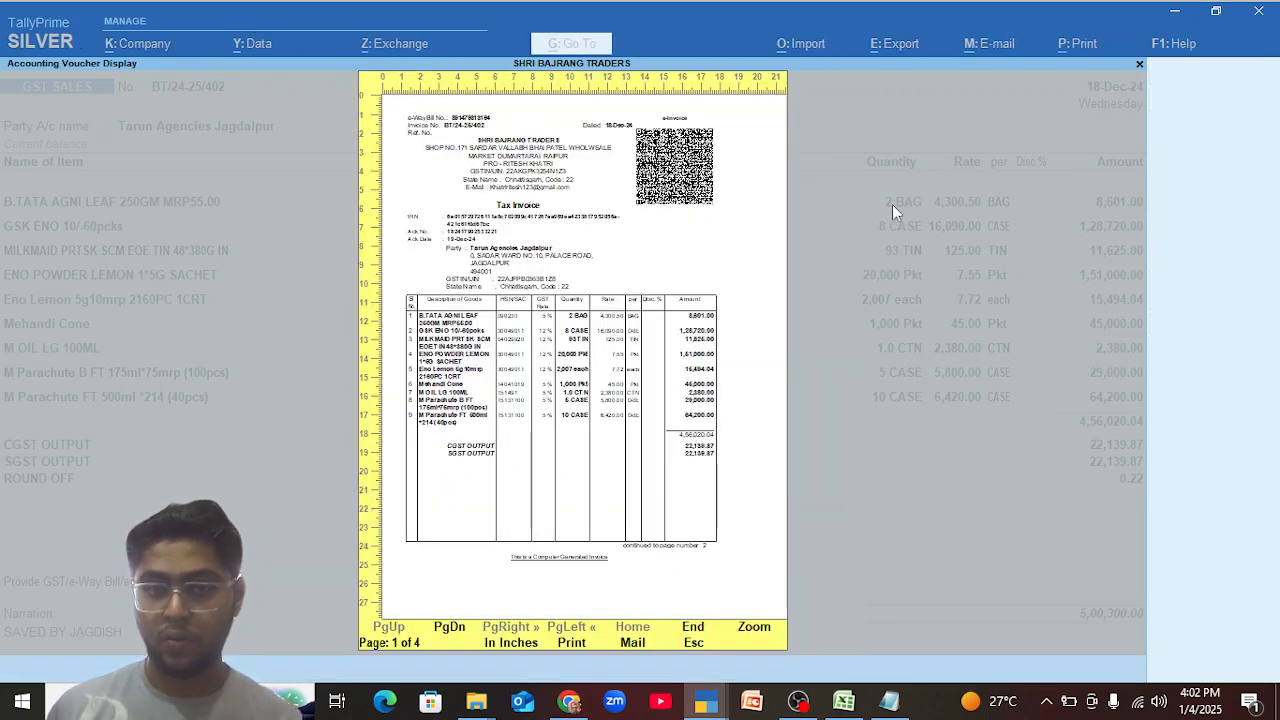
key(Escape)
key(Escape)
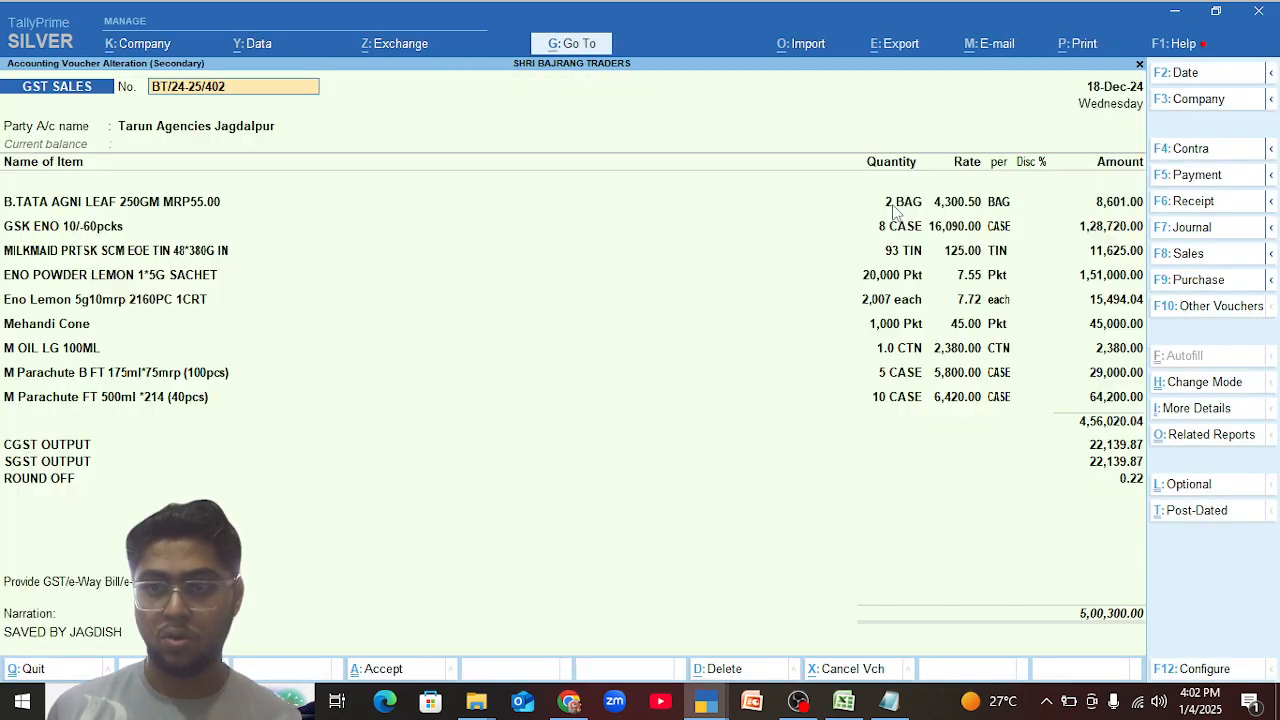
key(Escape)
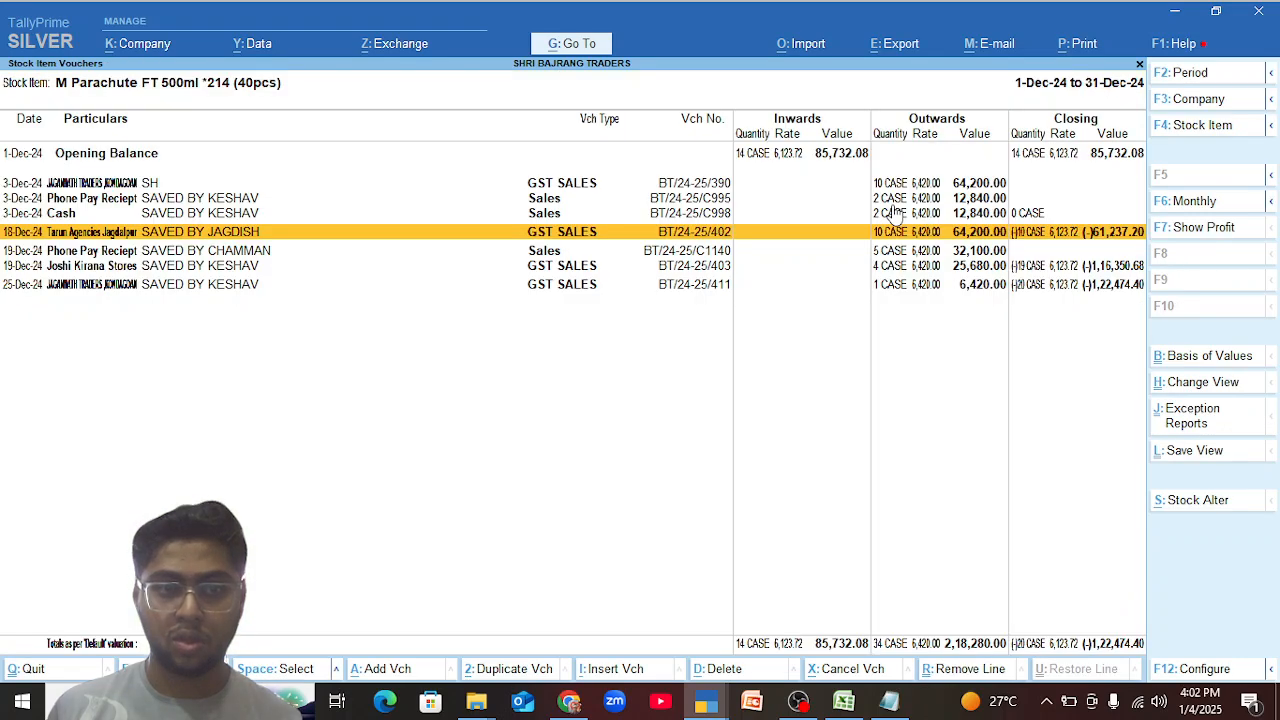
Preview the printed tax invoice of the 19-Dec-24 Joshi Kirana Stores voucher, then close the preview.
key(Down)
key(Down)
key(Return)
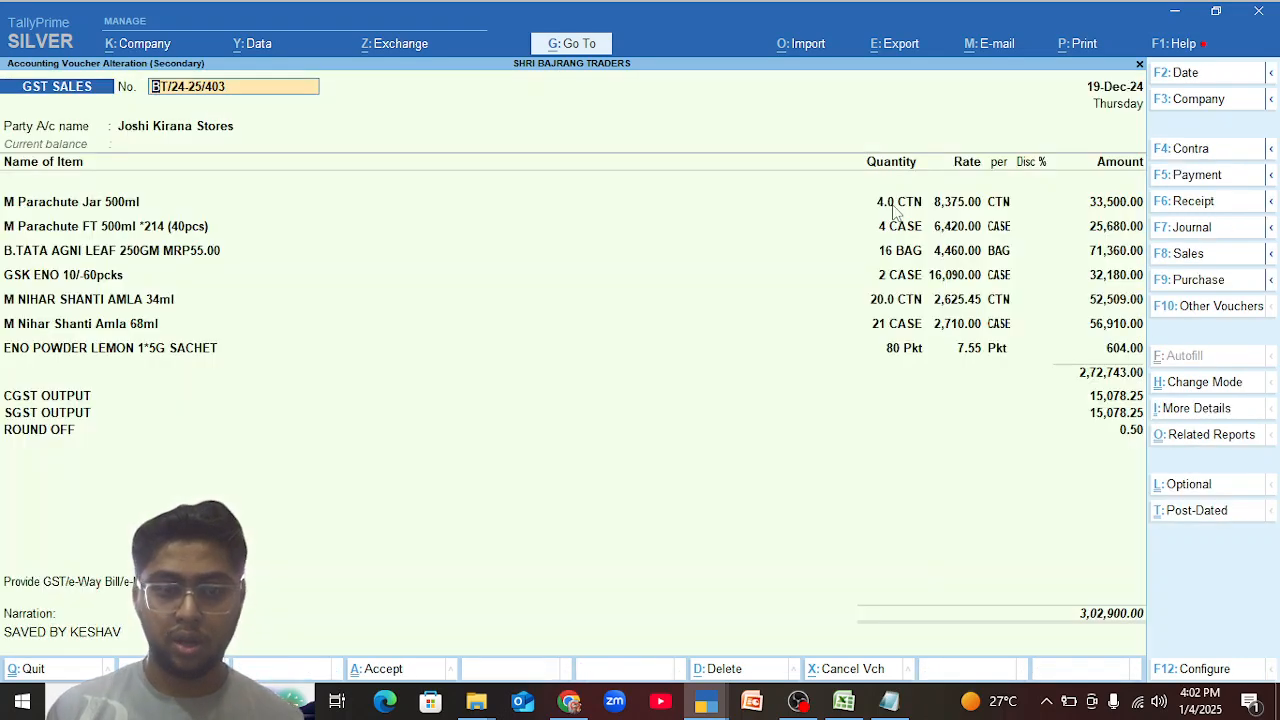
key(alt+p)
key(i)
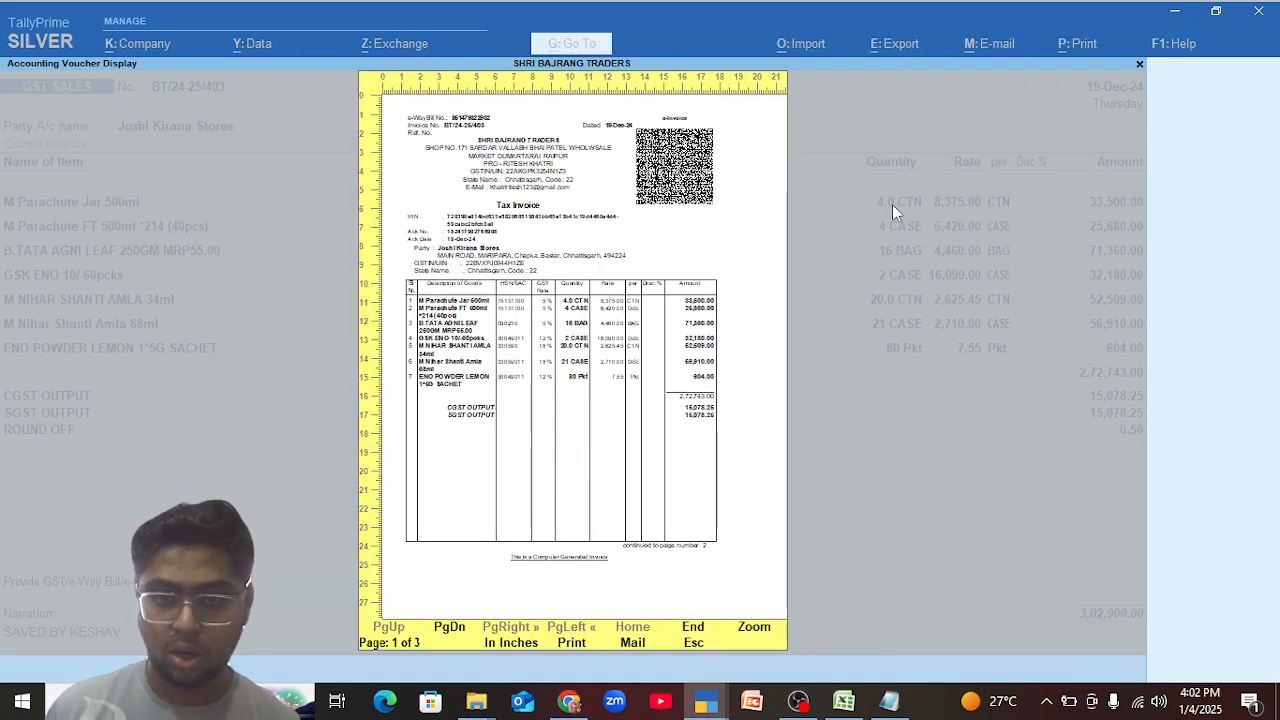
key(Escape)
key(Escape)
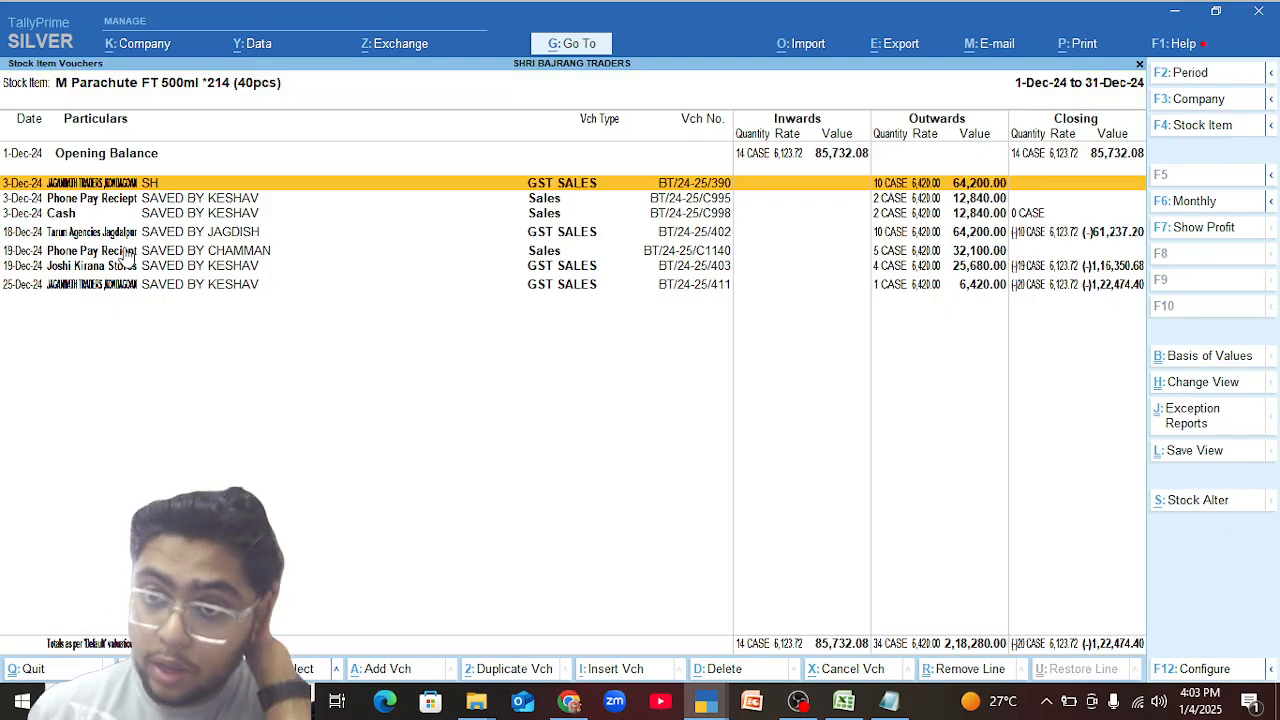
Go through the item's December voucher entries and check the 3-Dec-24 Jagannath Traders voucher, leaving it without saving.
key(Down)
key(Down)
key(Down)
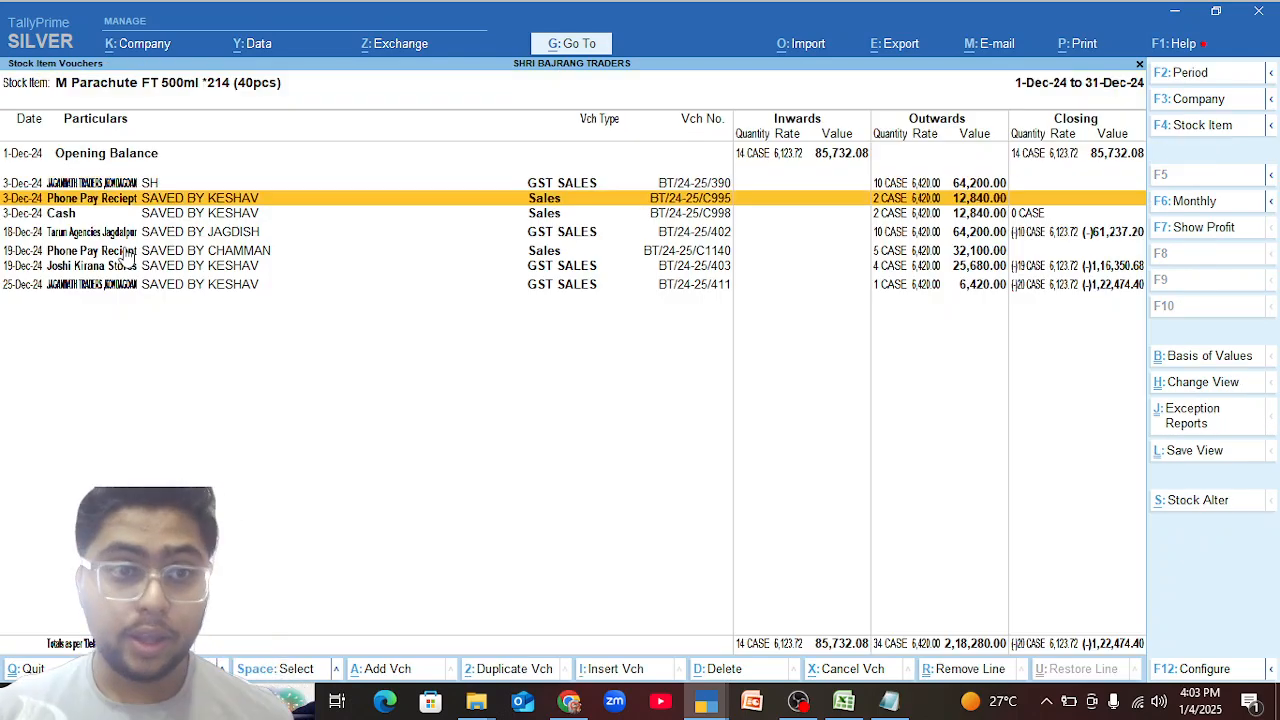
key(Down)
key(Down)
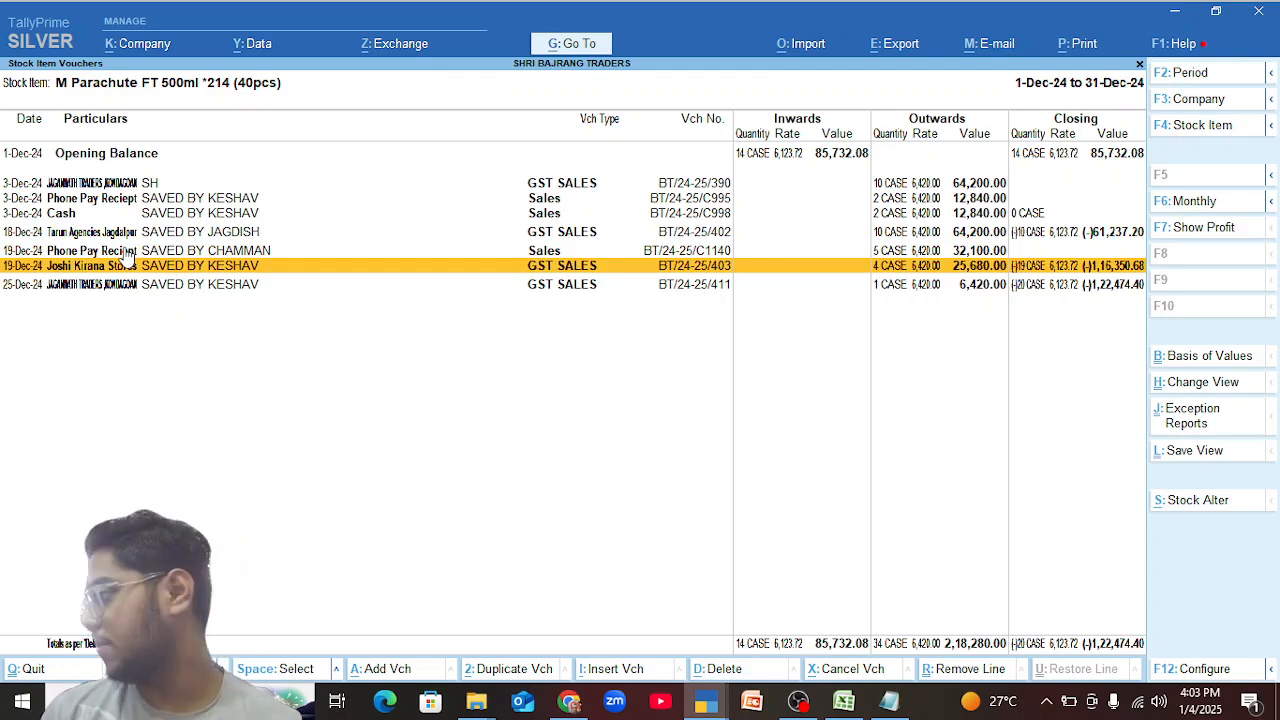
key(Up)
key(Up)
key(Up)
key(Up)
key(Up)
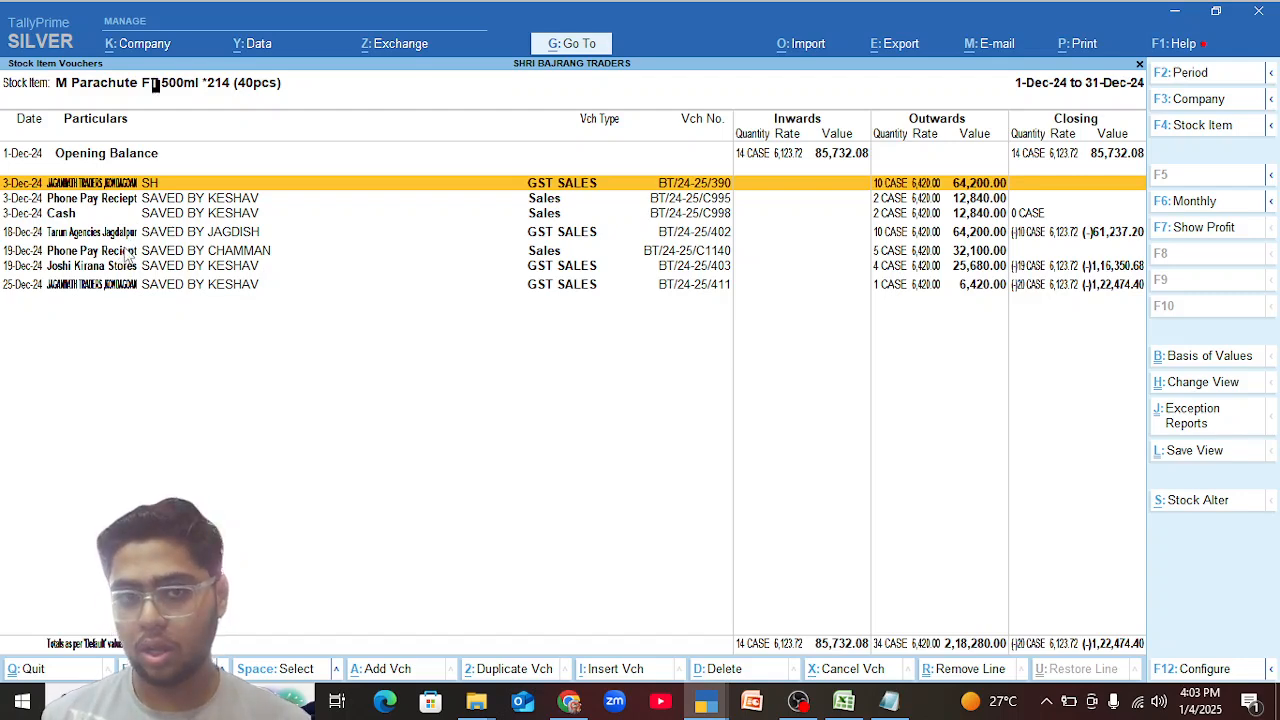
key(Return)
key(Escape)
key(y)
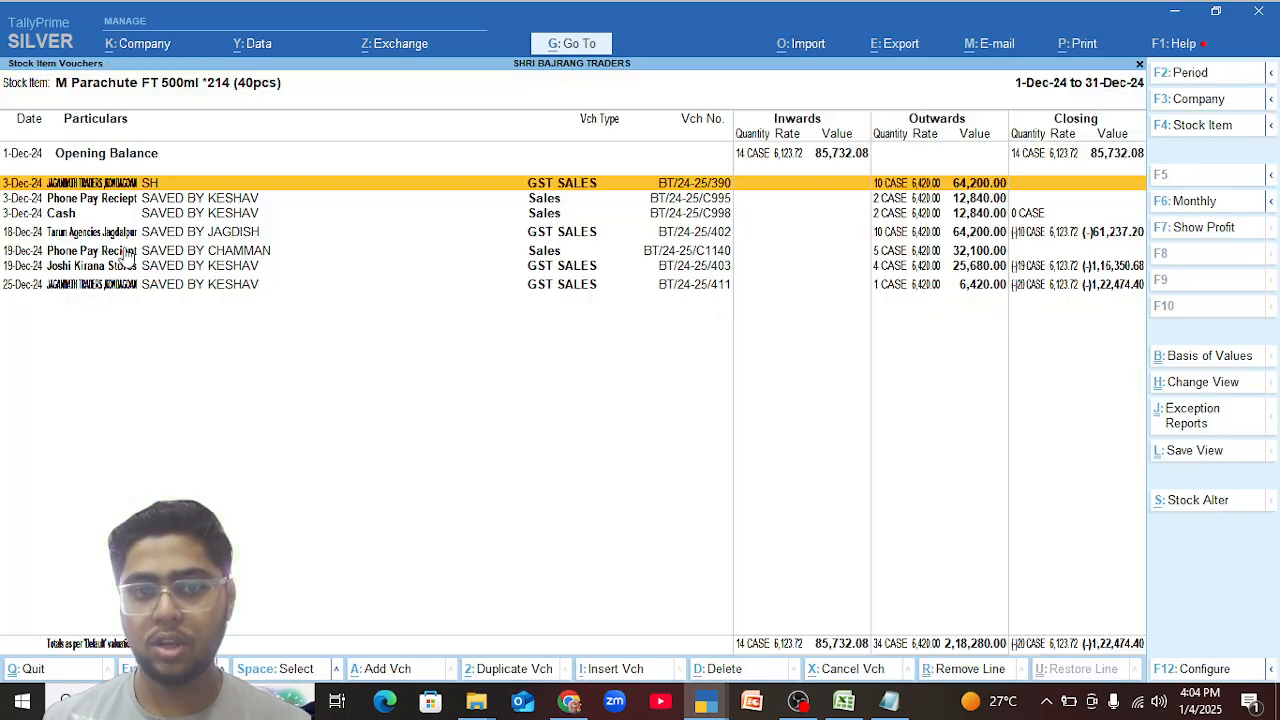
Remove the M Parachute FT 500ml line from the 3-Dec-24 Jagannath Traders voucher and save without generating an e-Invoice or e-Way Bill.
key(Return)
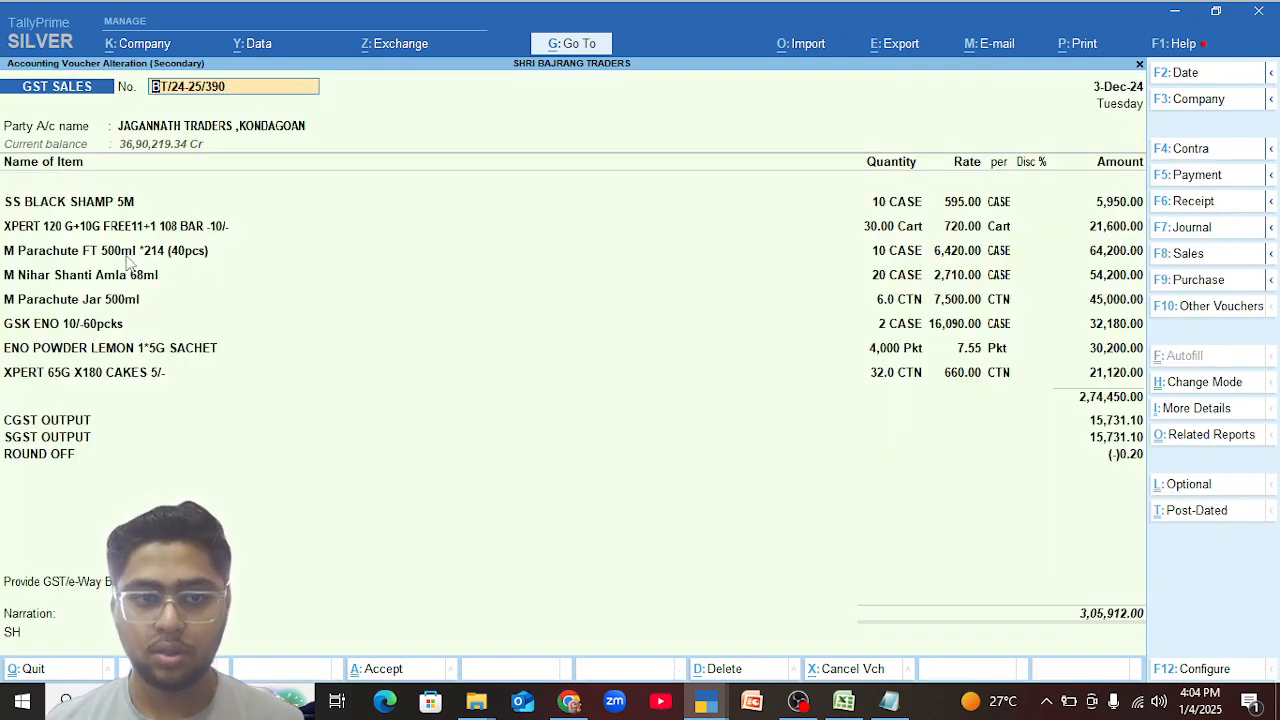
click(126, 256)
text(End)
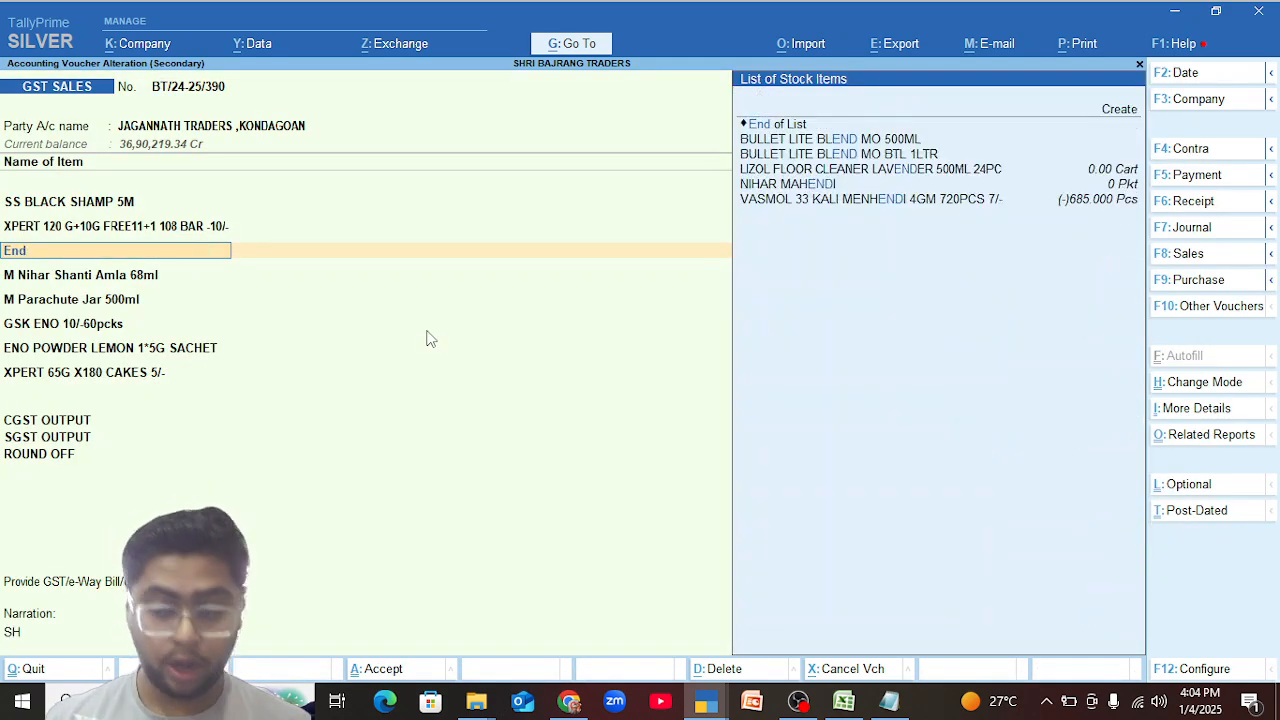
key(Return)
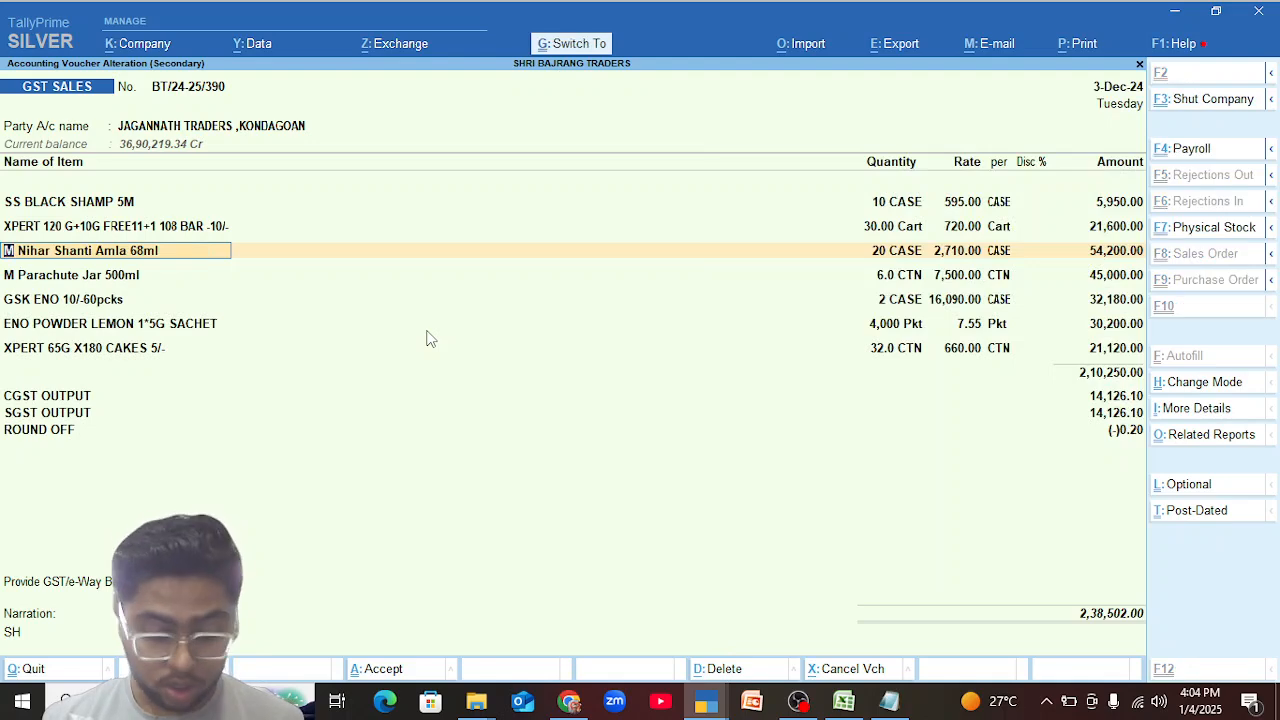
key(ctrl+a)
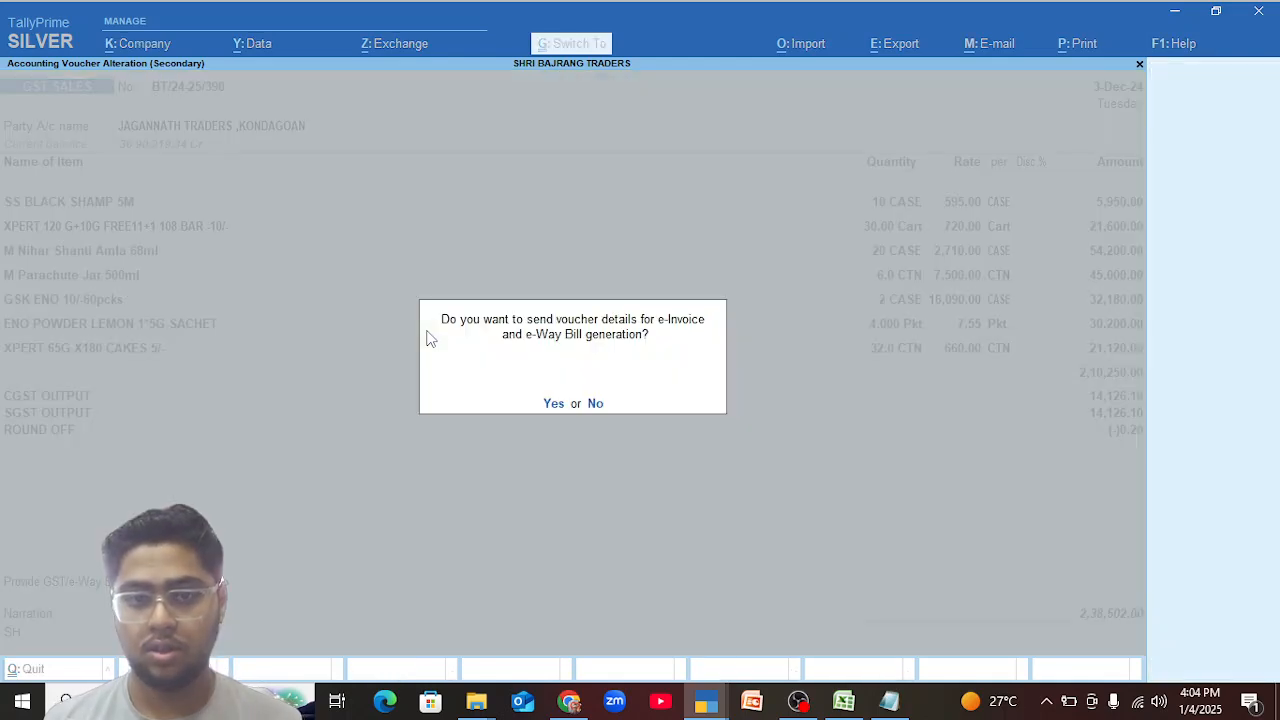
key(n)
key(Return)
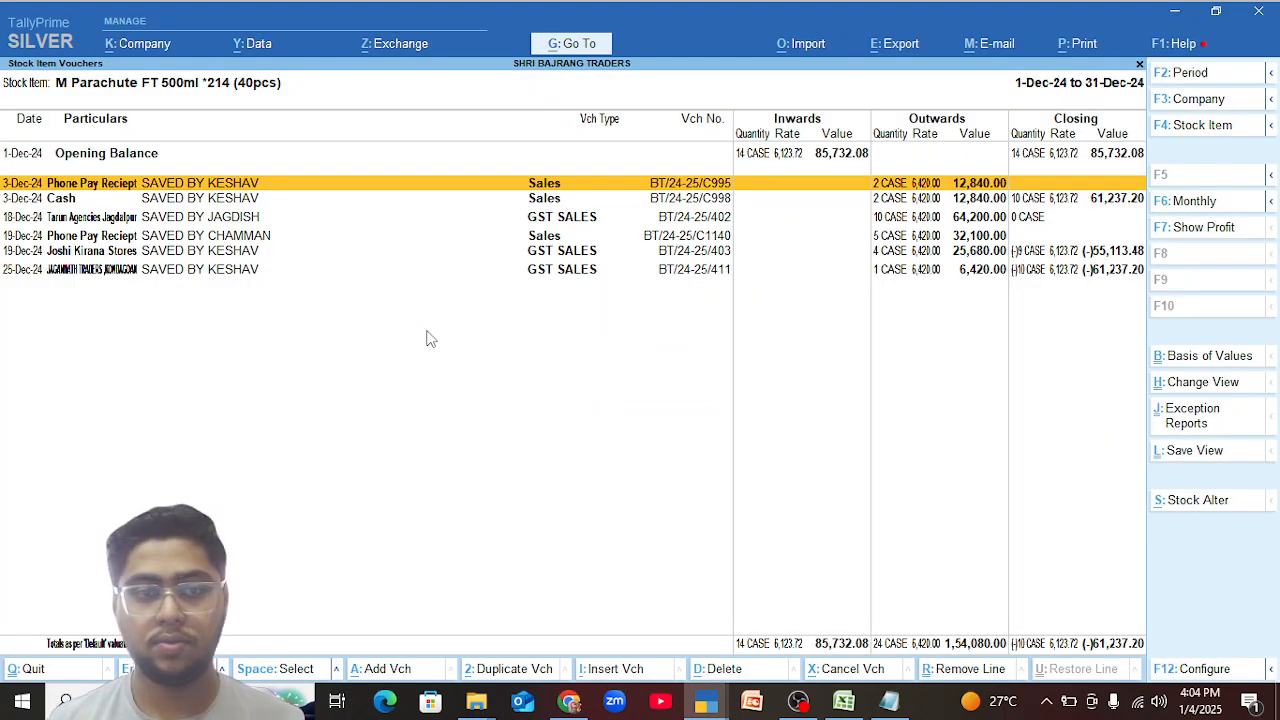
click(129, 243)
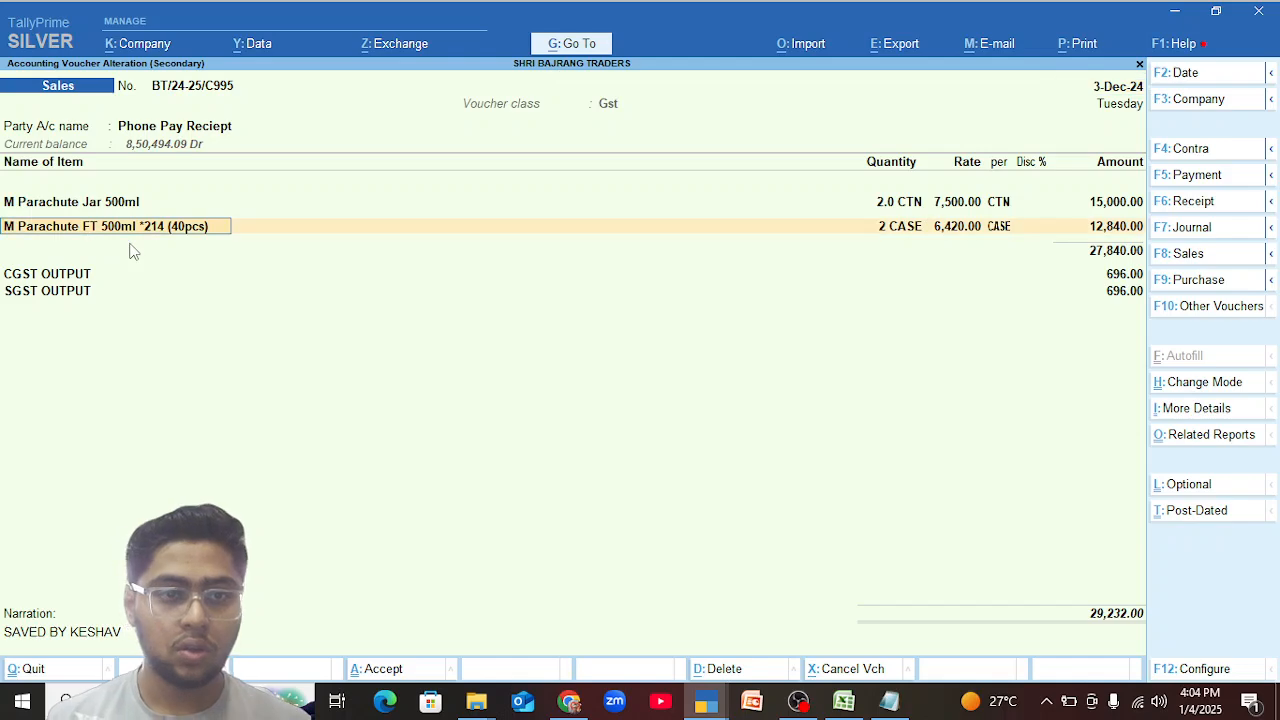
key(BackSpace)
key(Escape)
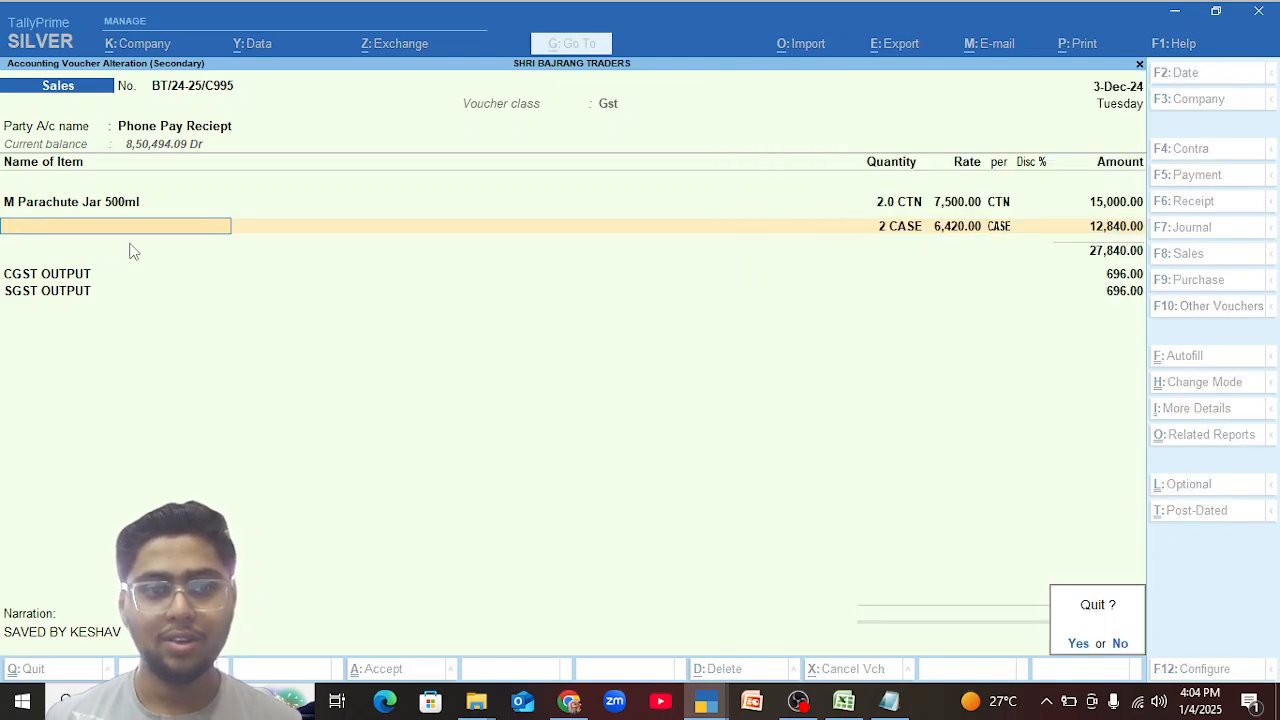
key(y)
Remove the M Parachute FT 500ml line from the 3-Dec-24 Phone Pay Reciept sales voucher and save the voucher.
key(Return)
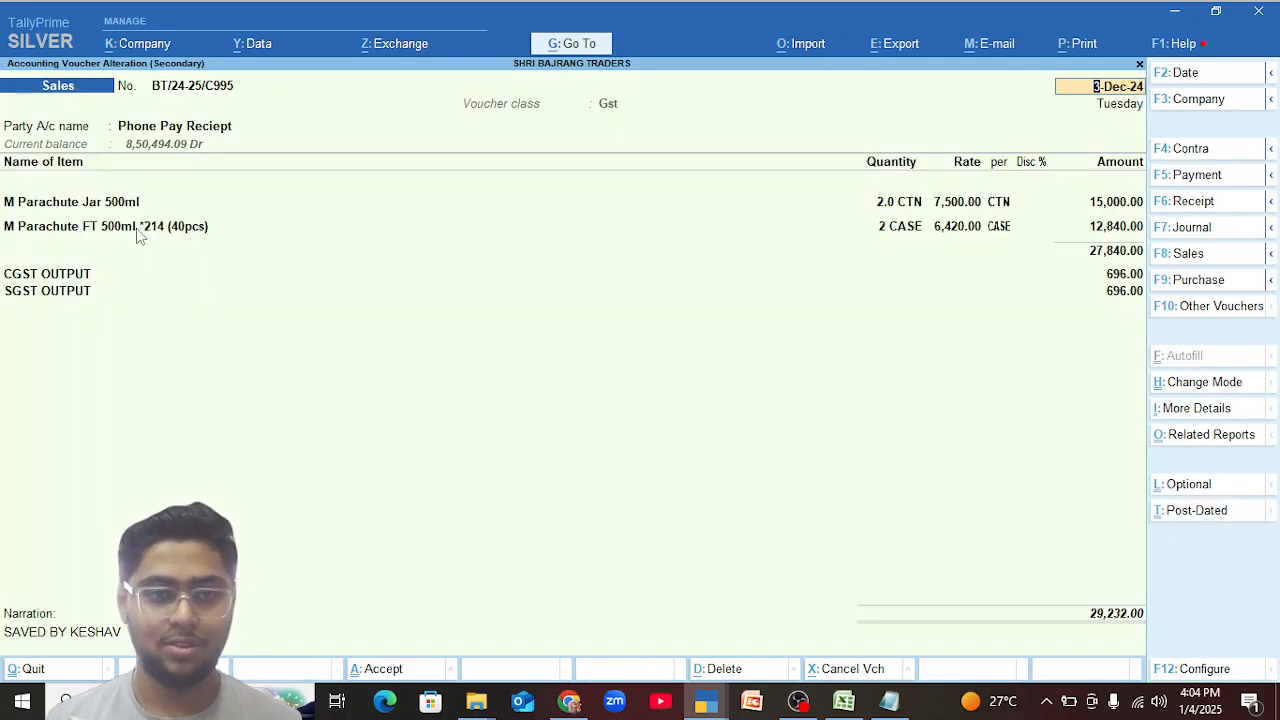
click(136, 228)
text(End)
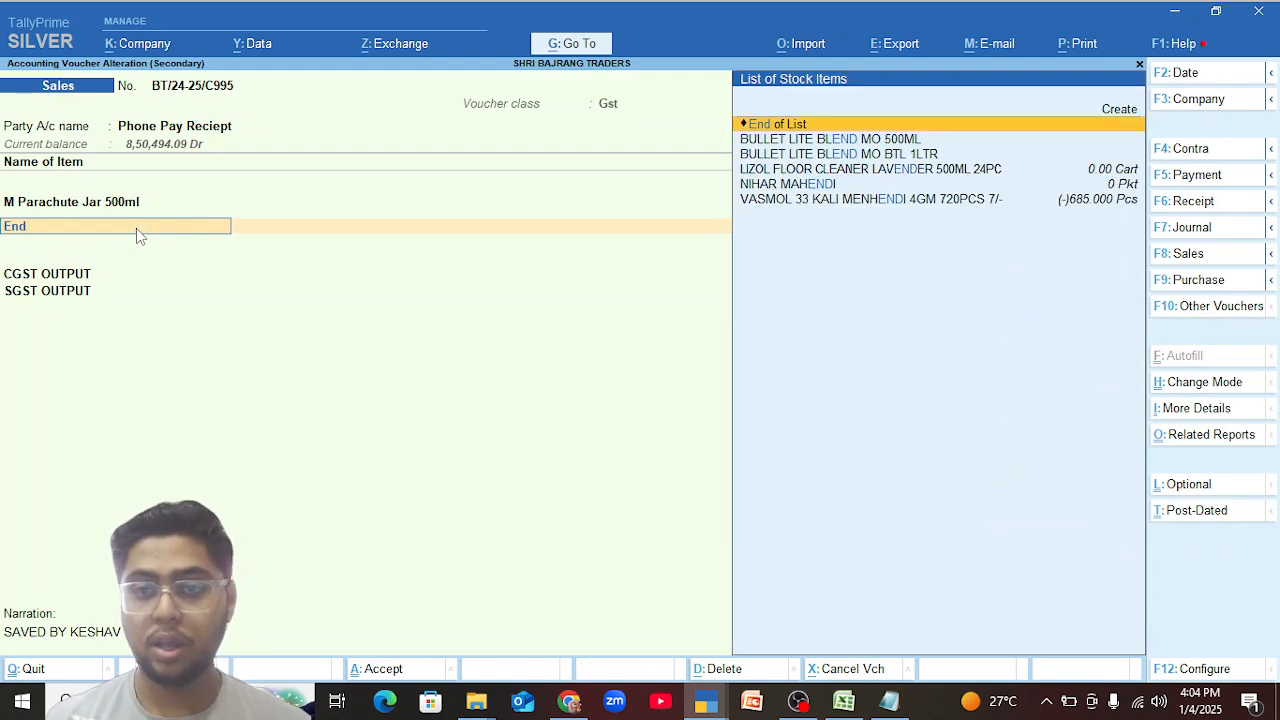
key(Return)
key(ctrl+a)
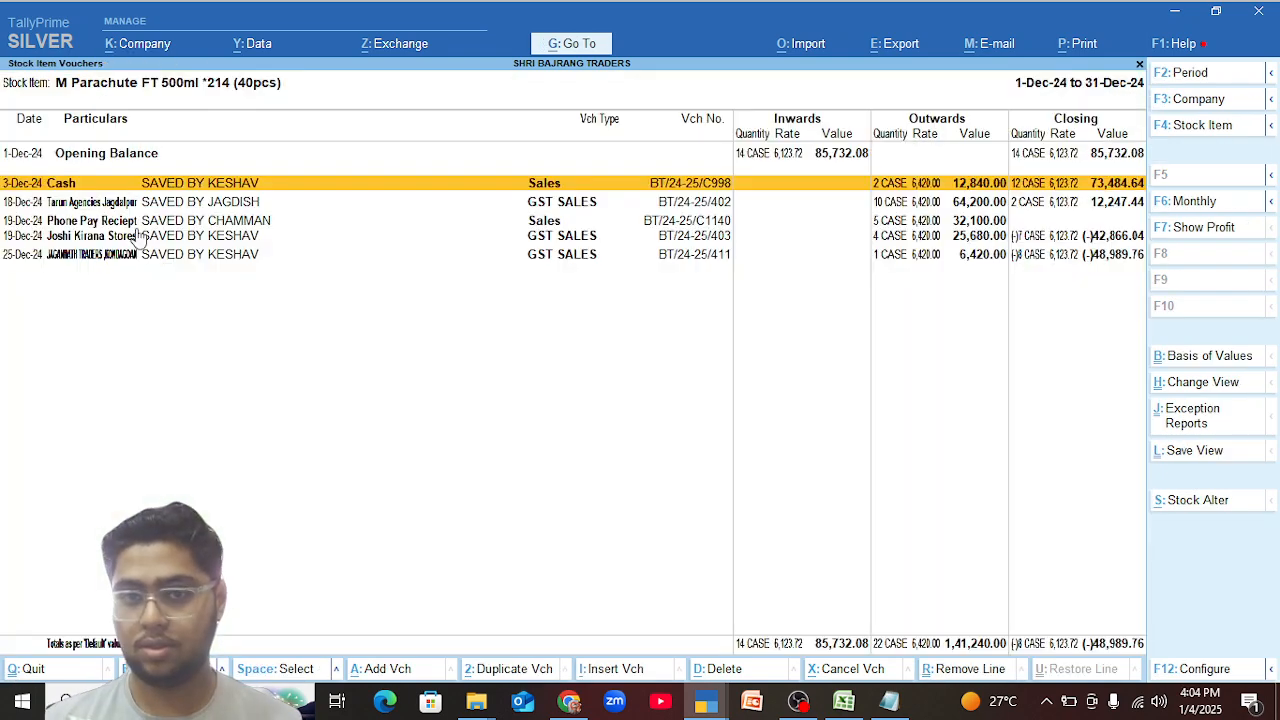
Remove the M Parachute FT 500ml line from the 3-Dec-24 Cash sales voucher and save the voucher.
key(Return)
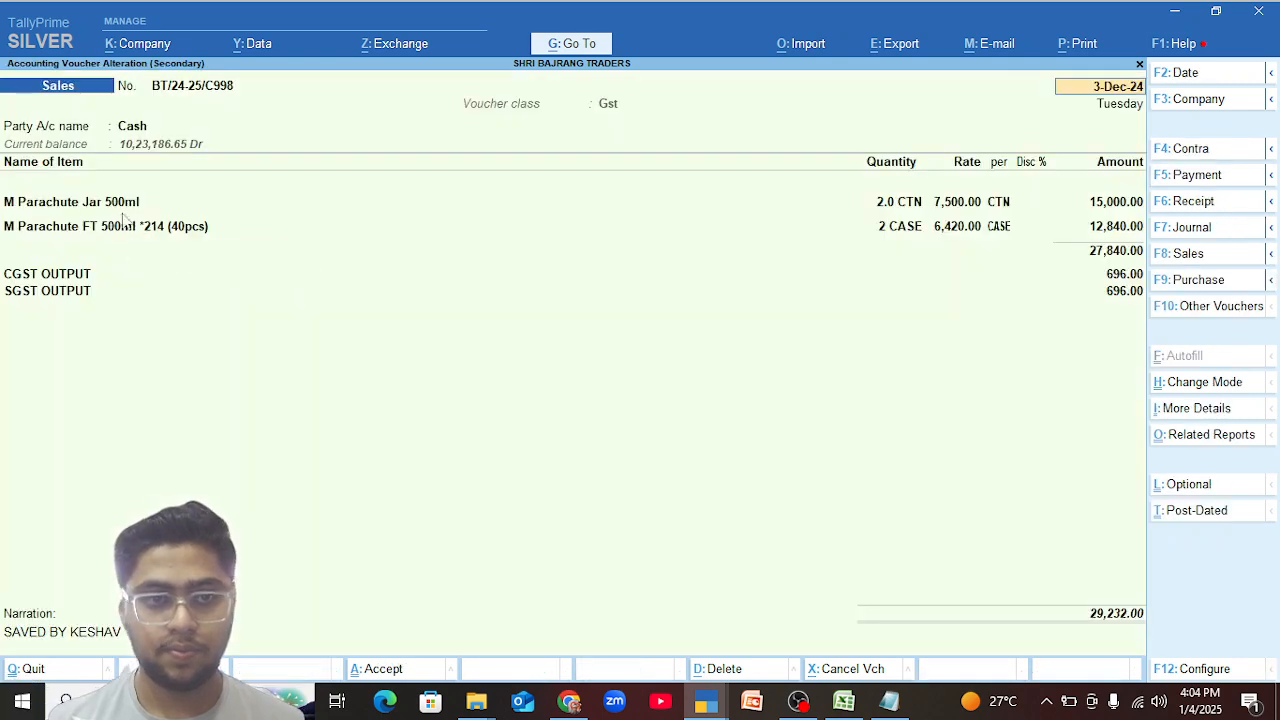
click(79, 229)
key(BackSpace)
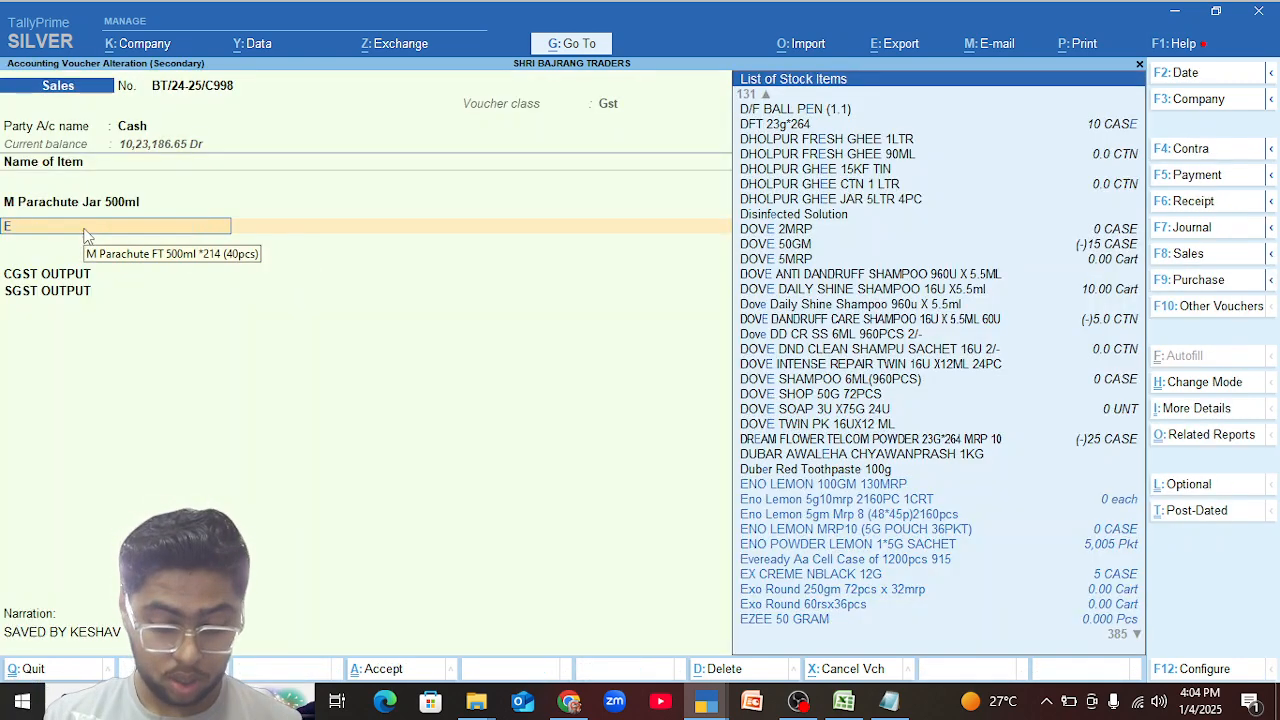
text(End)
key(Return)
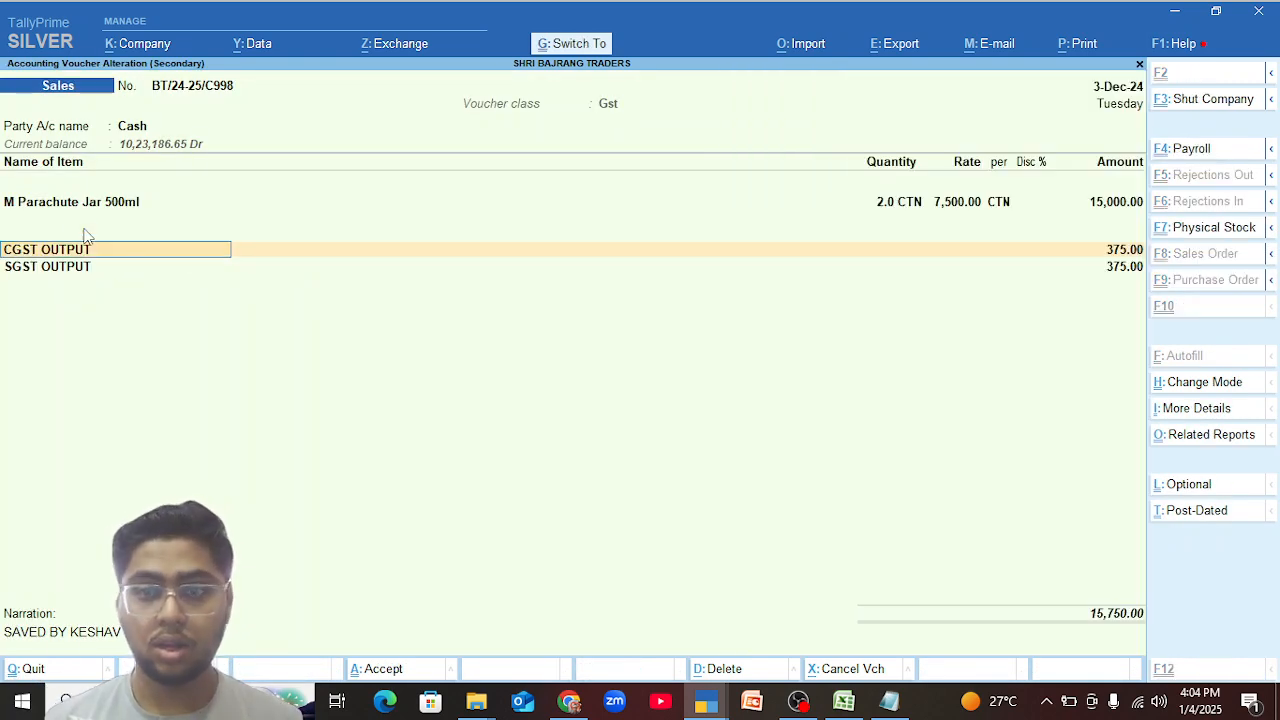
key(ctrl+a)
key(Down)
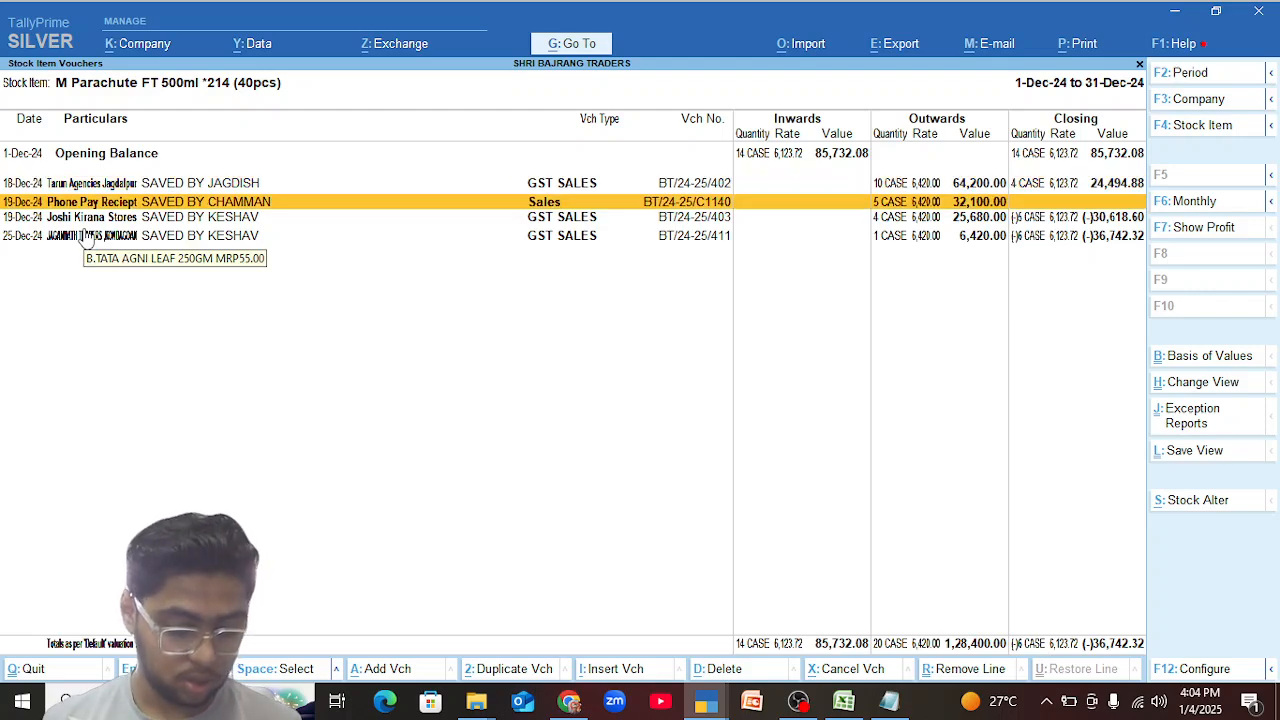
key(Return)
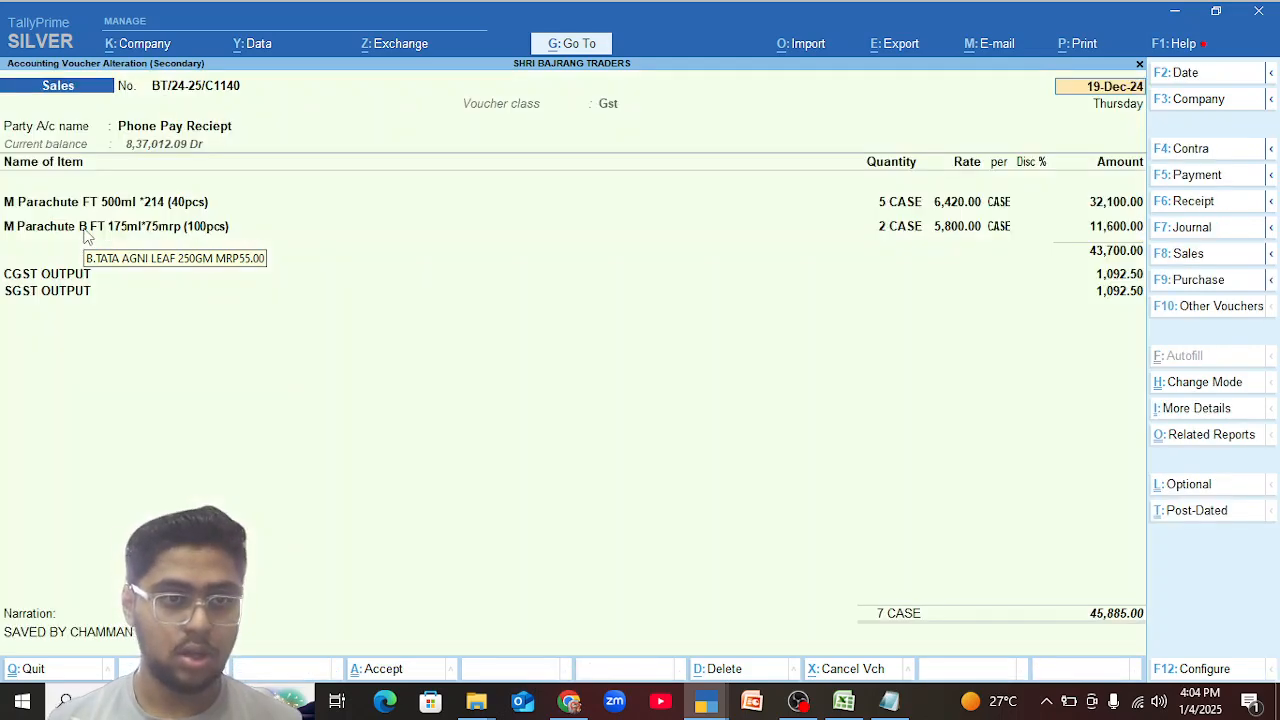
click(127, 204)
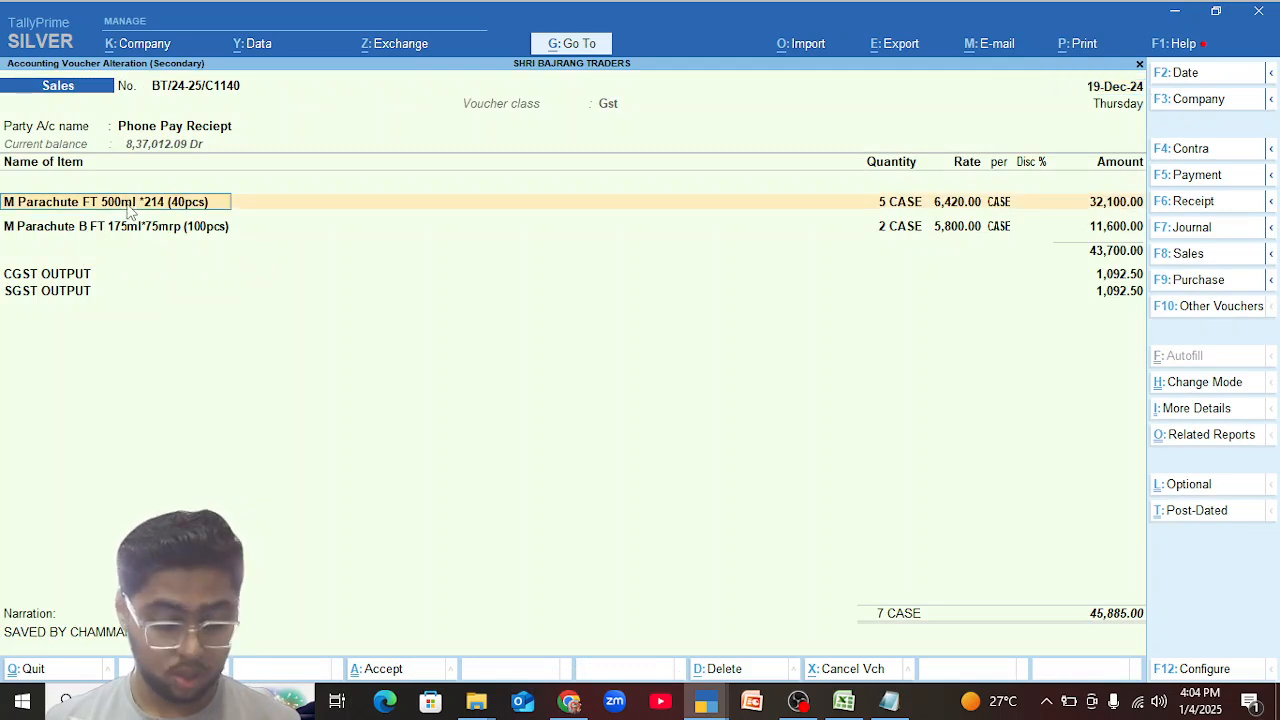
key(ctrl+e)
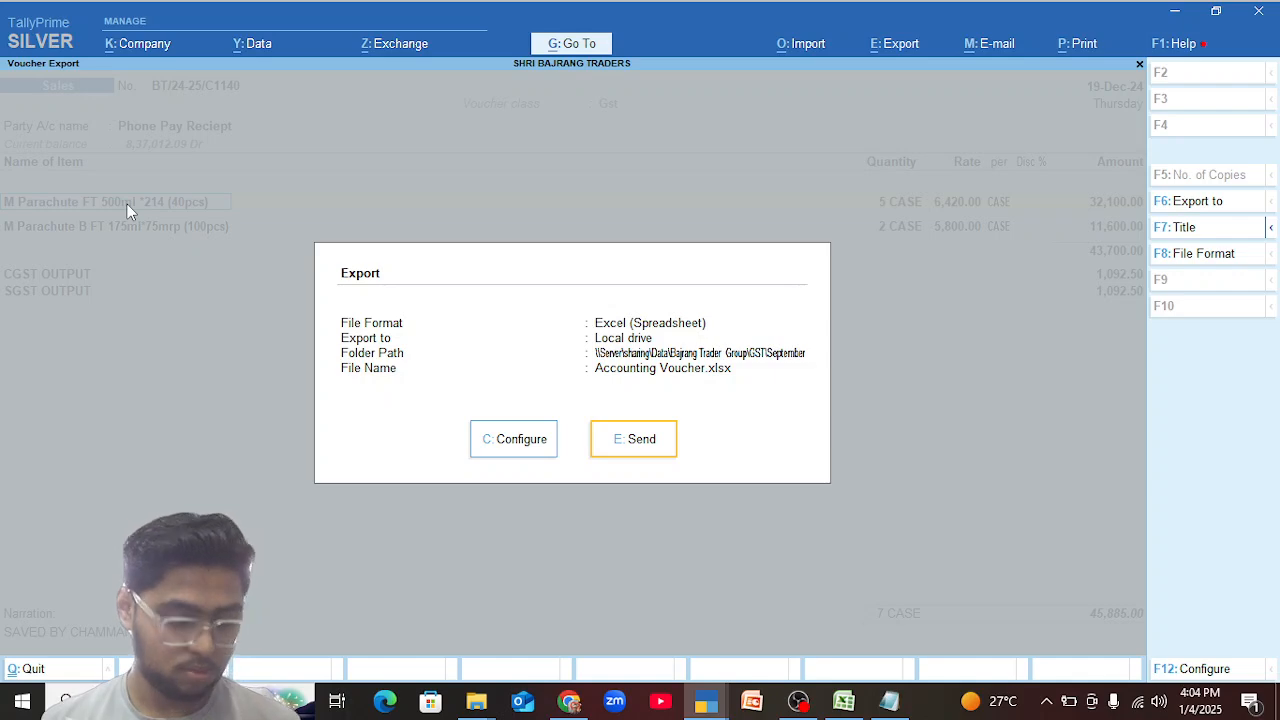
key(Escape)
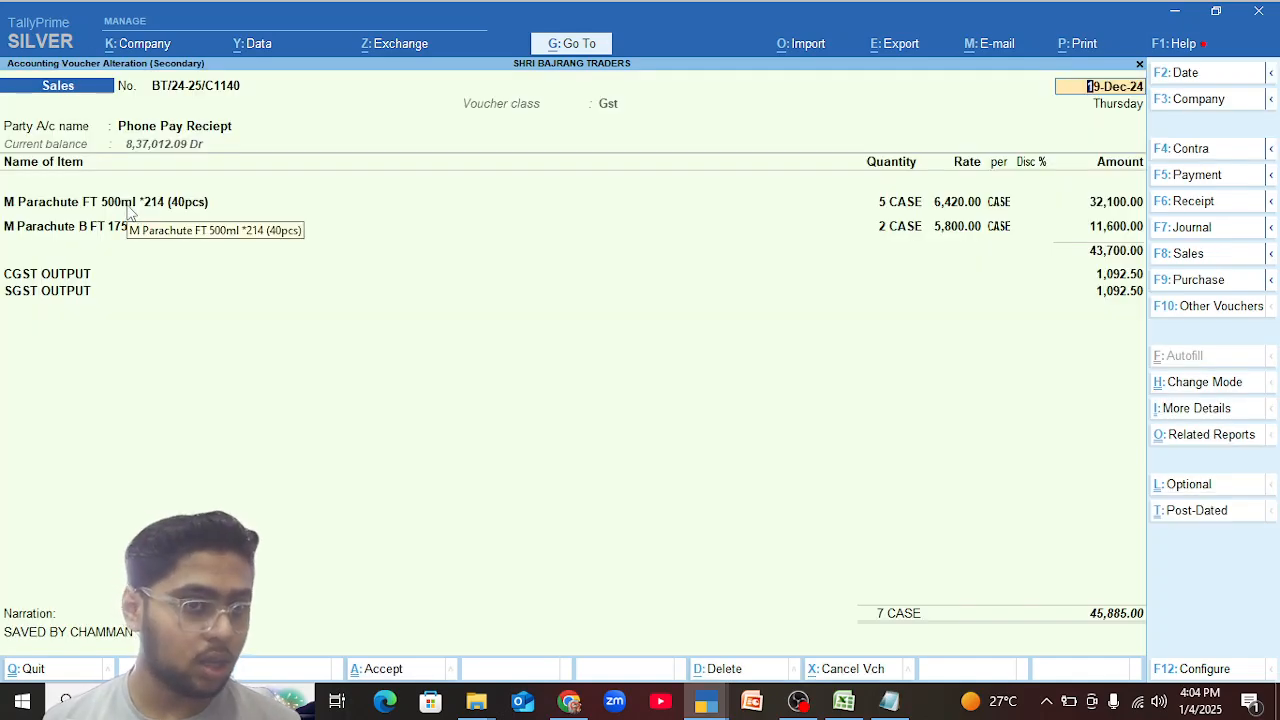
key(ctrl)
key(alt)
key(alt+d)
key(Escape)
key(Escape)
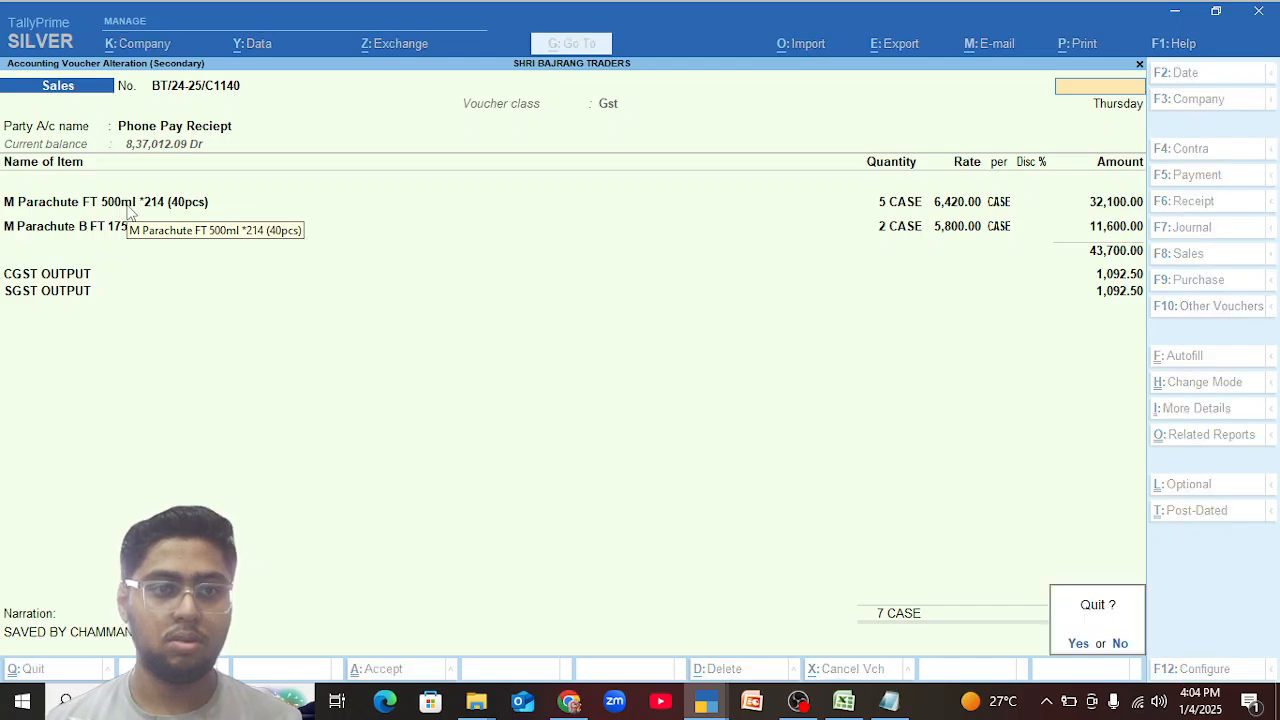
key(Return)
key(Return)
Remove the M Parachute FT 500ml line from the 19-Dec-24 Phone Pay Reciept sales voucher, keeping the voucher itself, and save it.
click(128, 207)
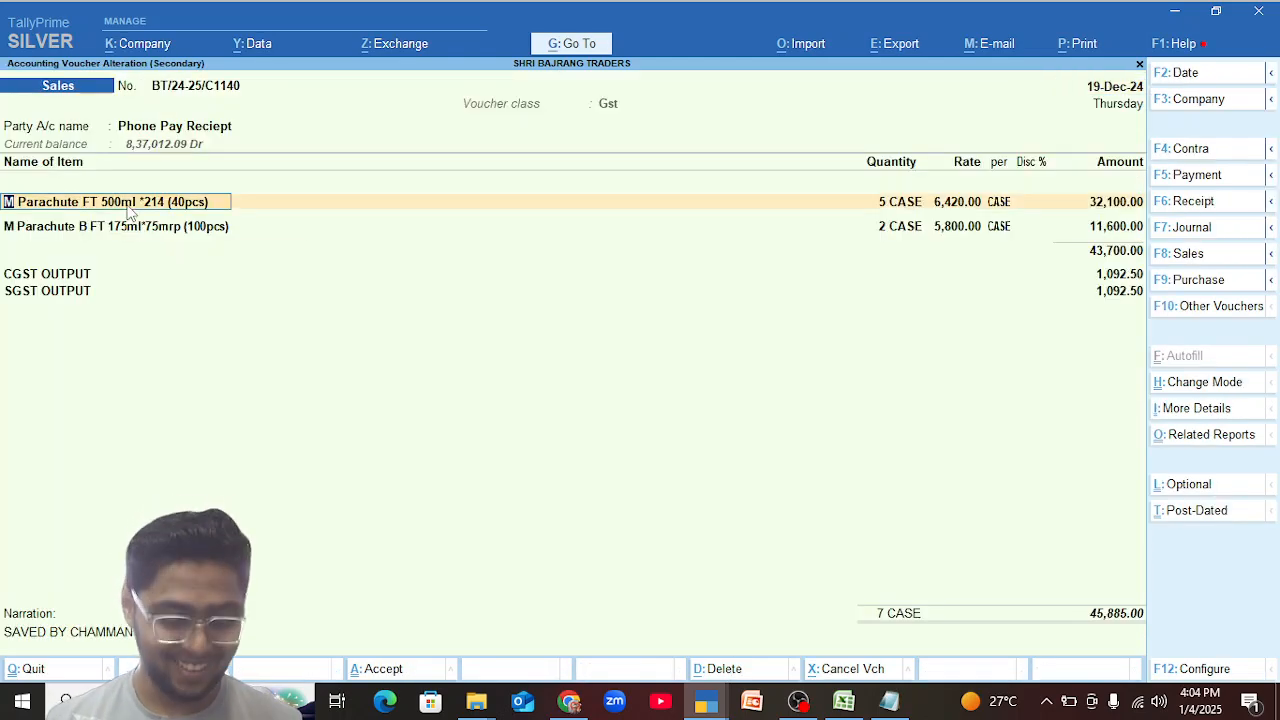
key(alt+d)
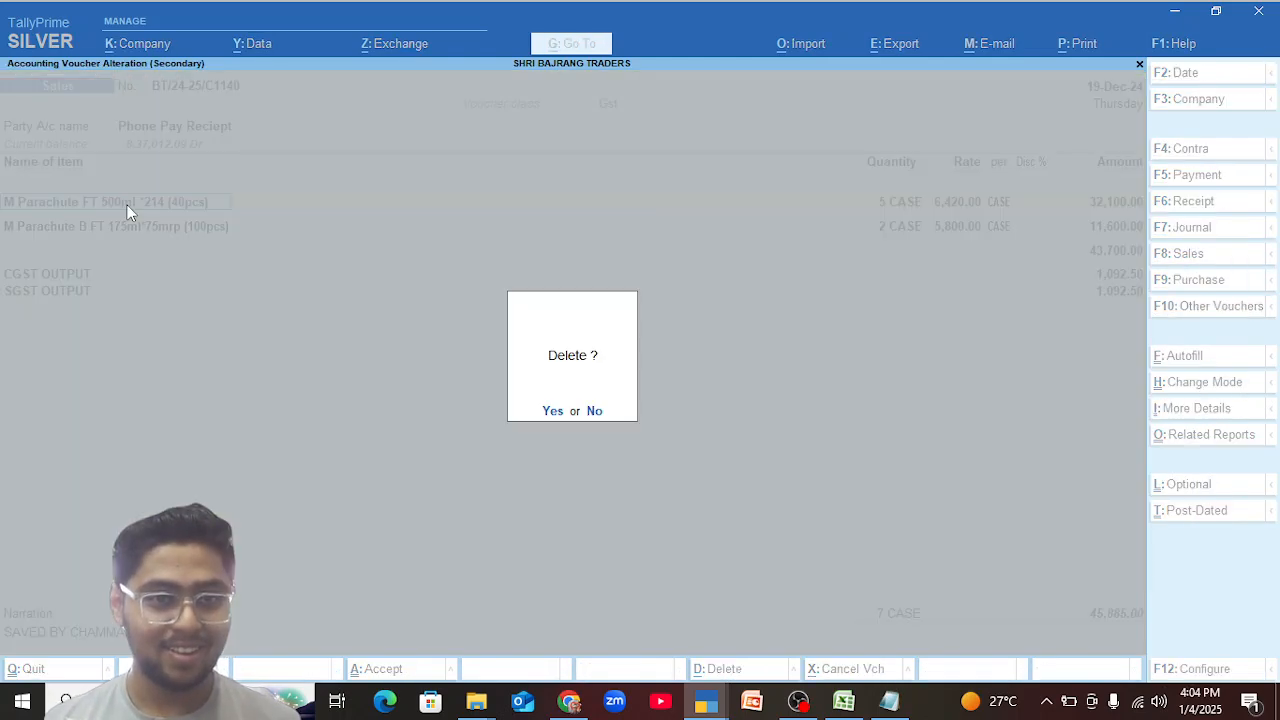
key(n)
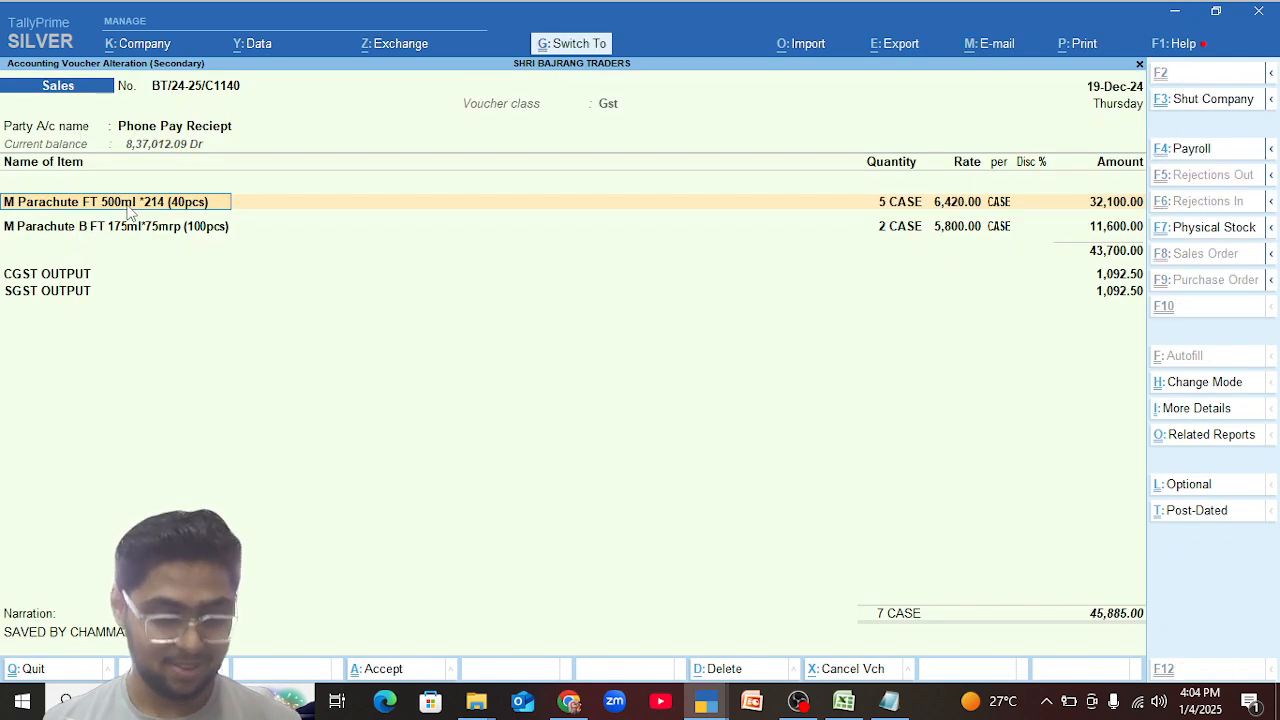
key(ctrl+d)
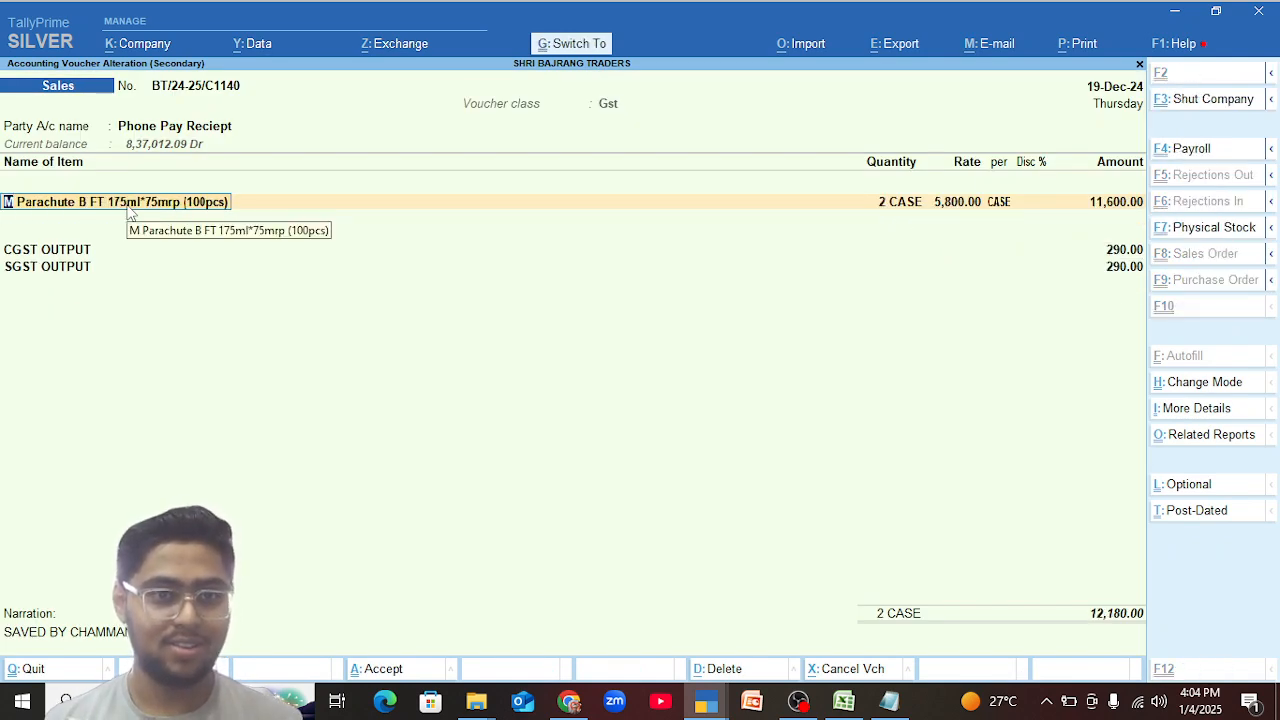
key(ctrl+a)
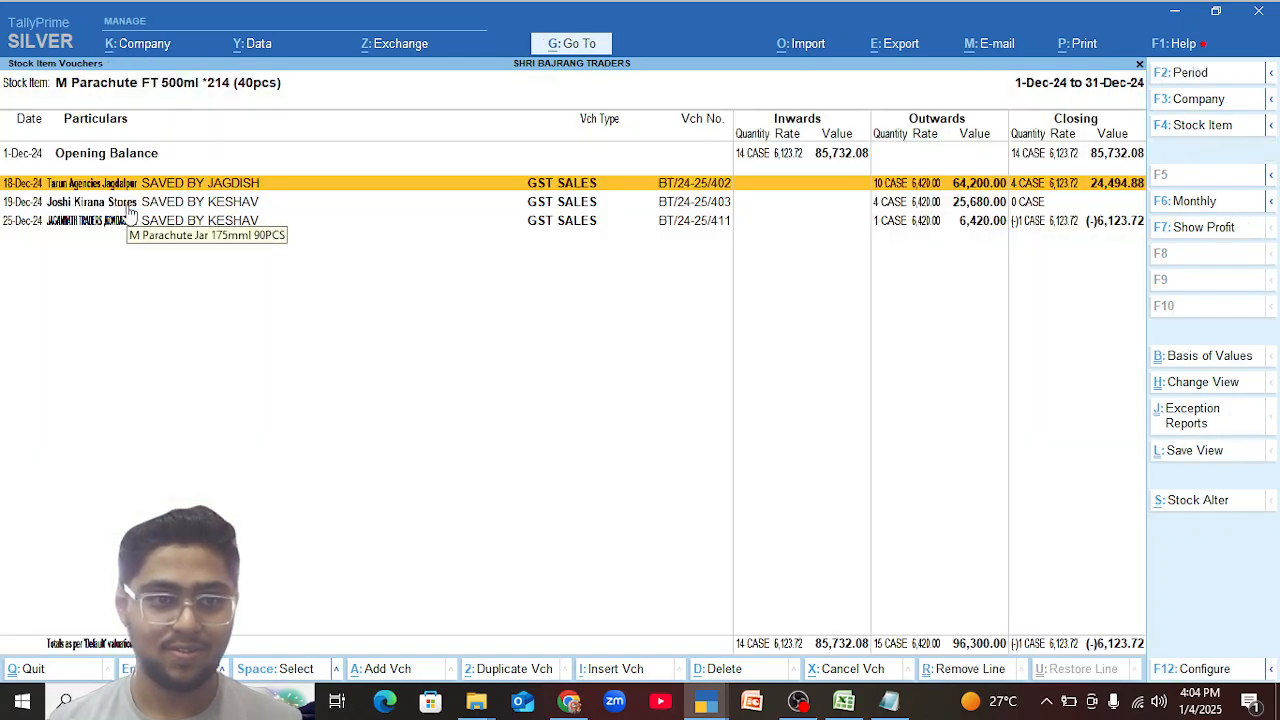
Remove the M Parachute FT 500ml line from the 25-Dec-24 Jagannath Traders voucher, save without generating an e-Invoice, and return to the monthly summary.
key(Down)
key(Down)
key(Return)
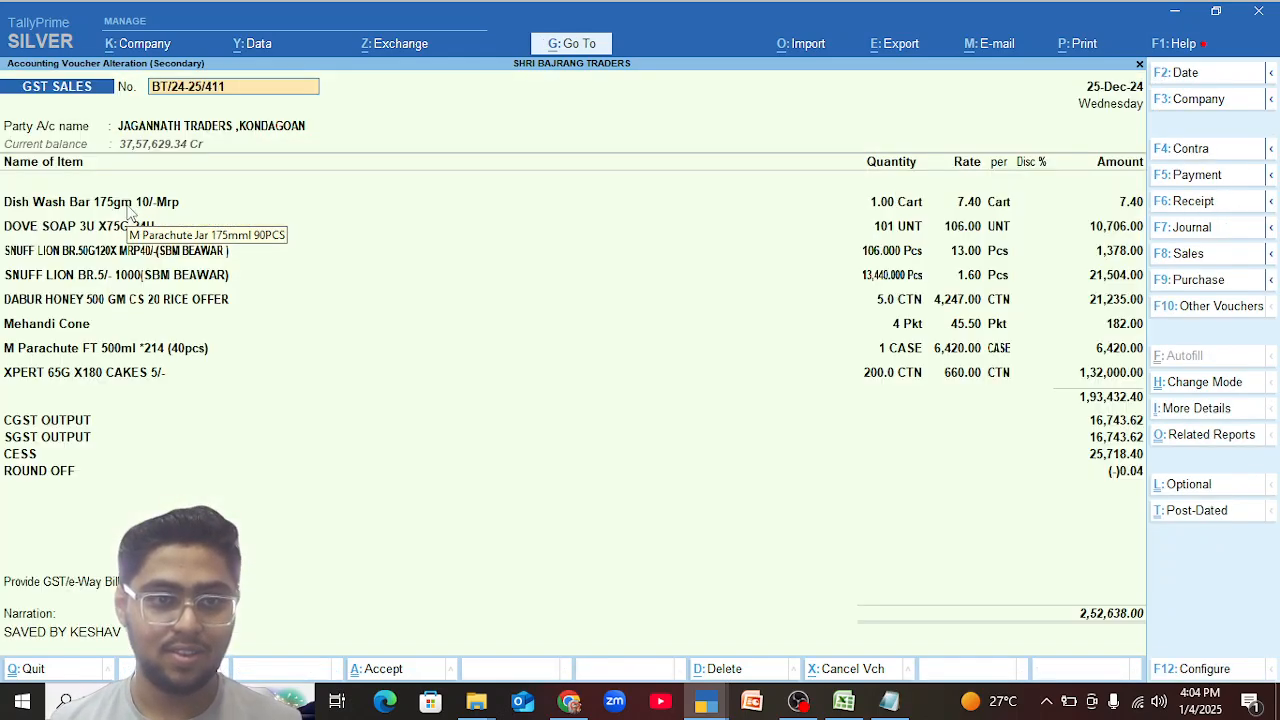
click(160, 350)
key(ctrl+d)
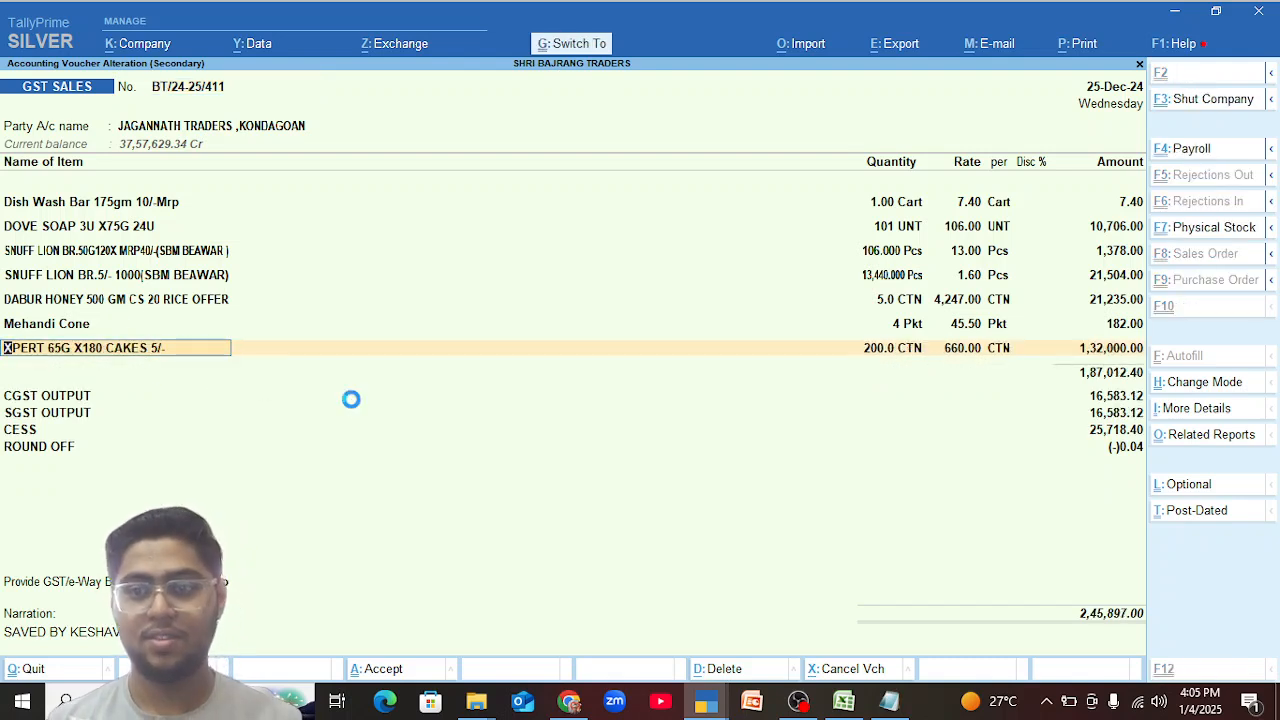
key(ctrl+a)
key(n)
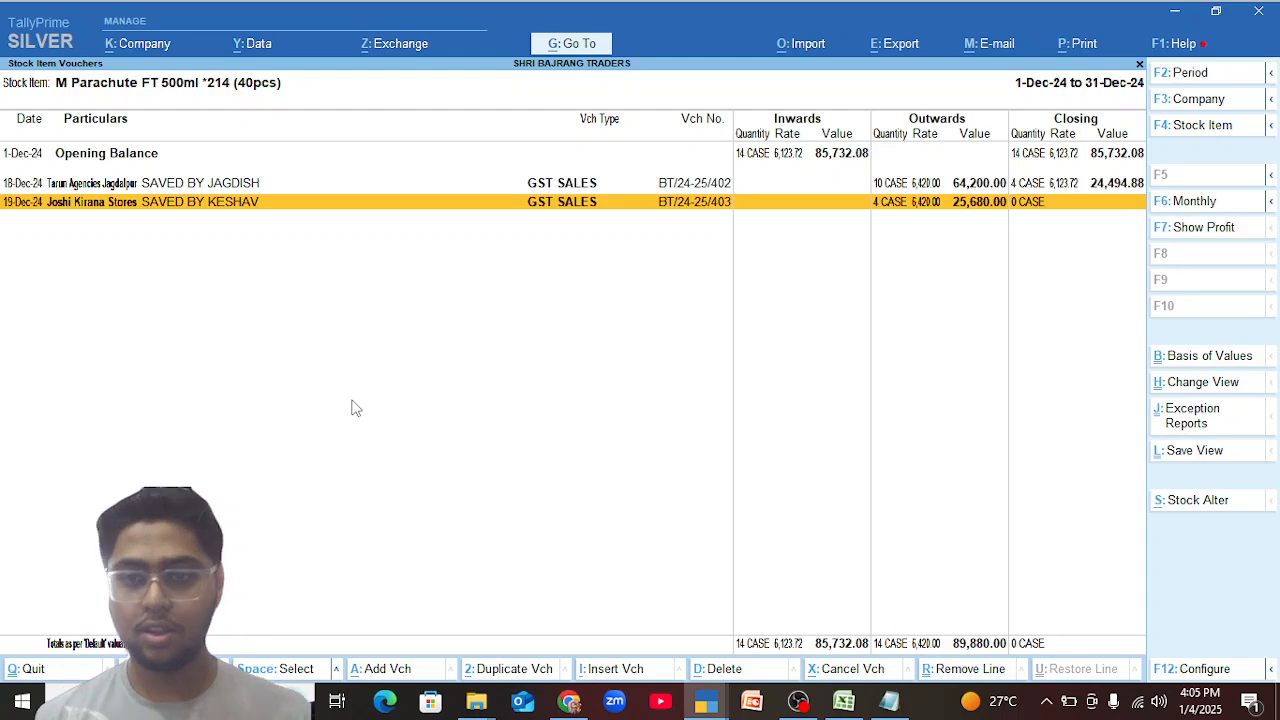
key(Escape)
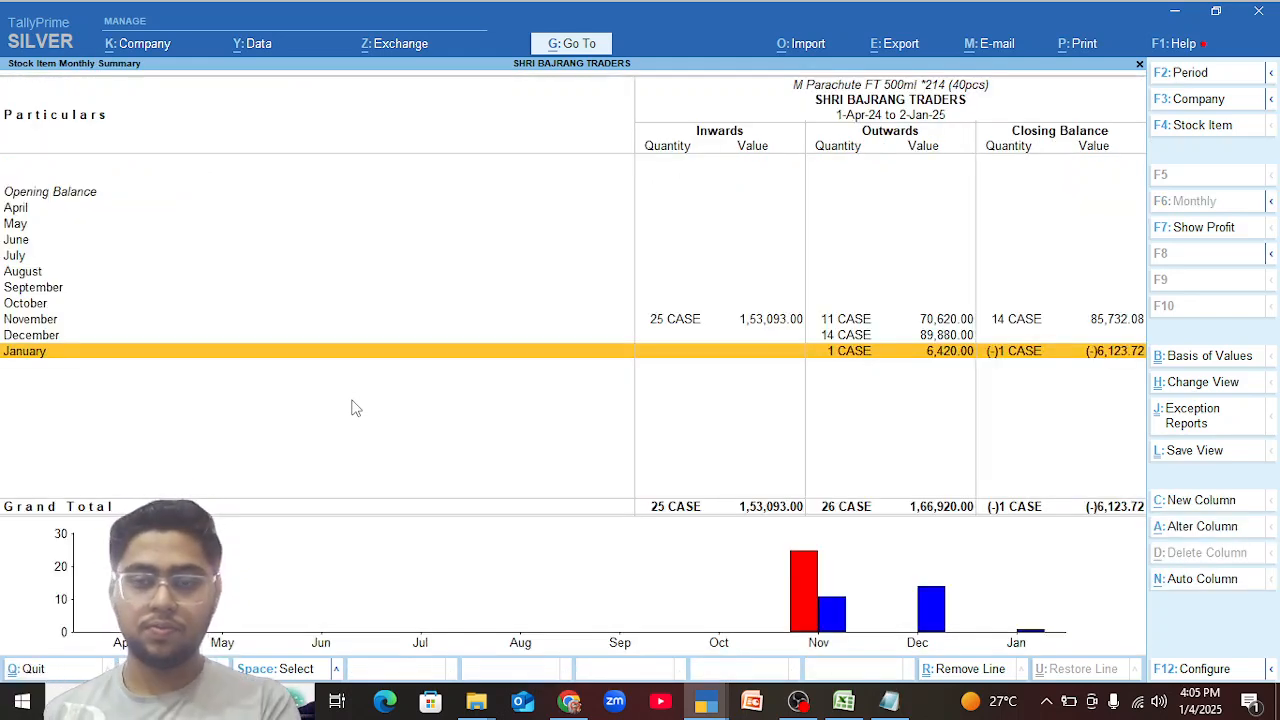
Open the 1-Jan-25 Jagannath Traders sales voucher from the item's January summary to inspect its M Parachute FT 500ml line.
key(Return)
key(Return)
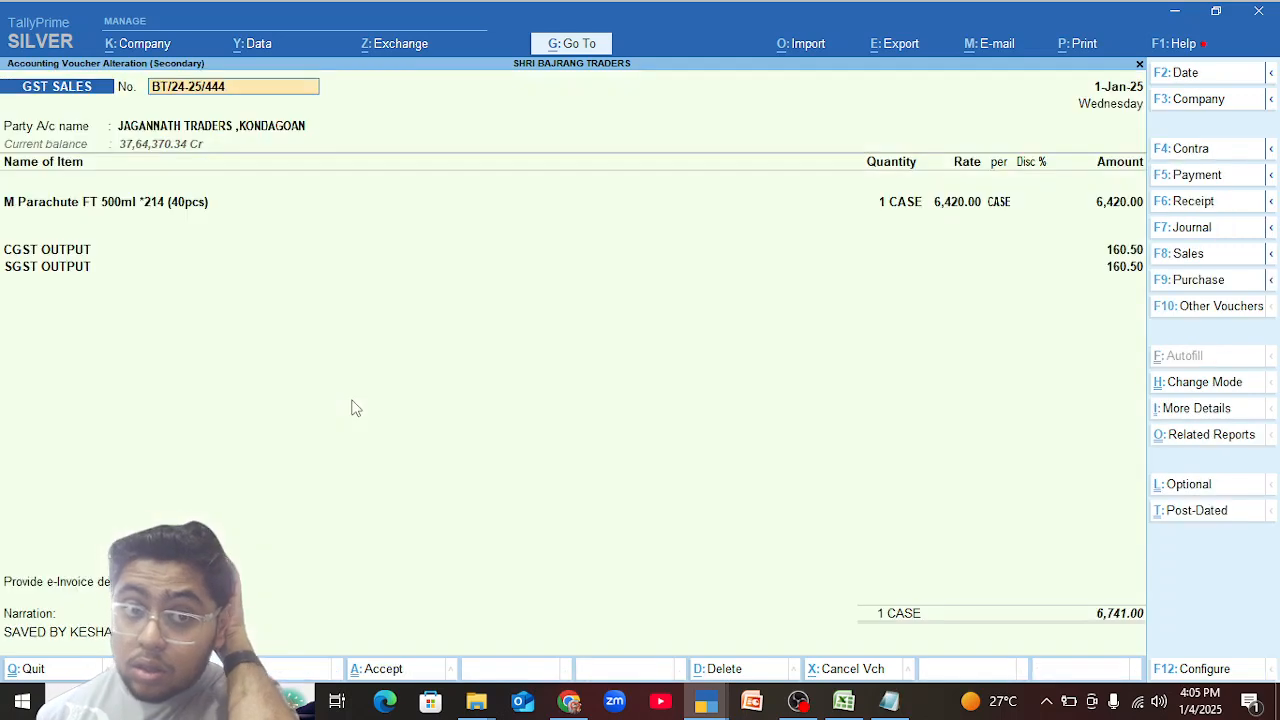
click(162, 217)
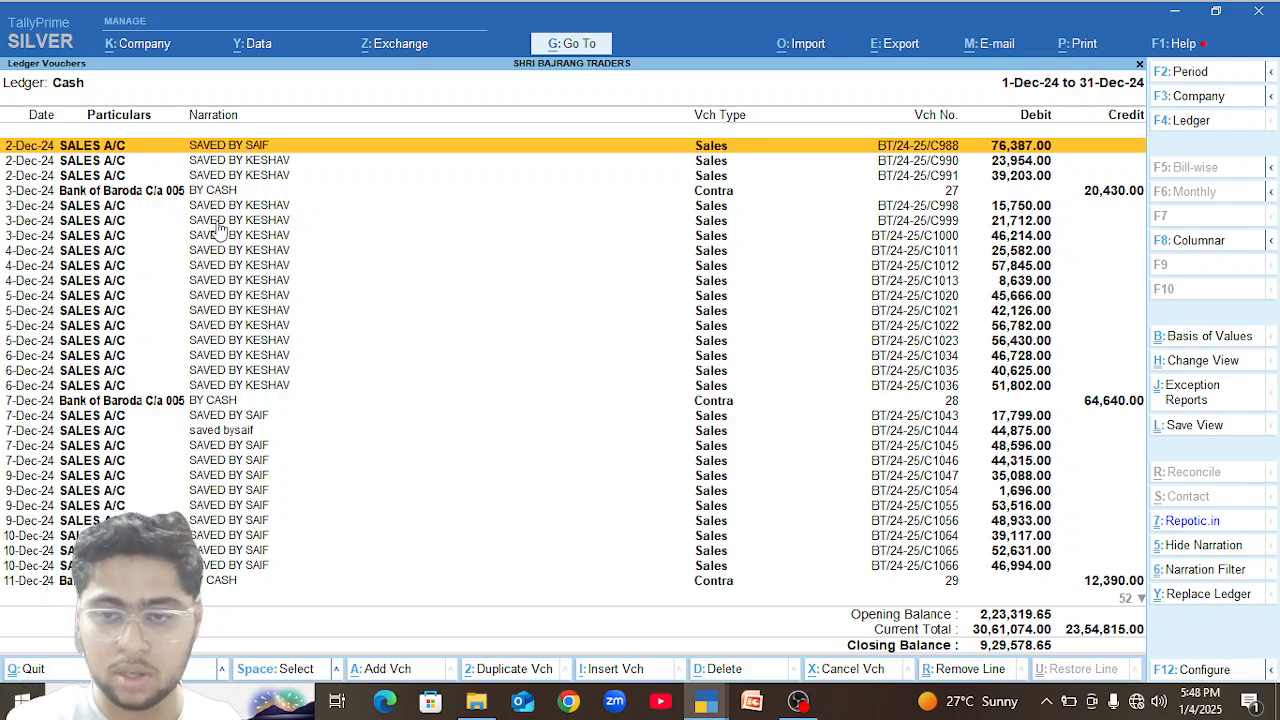
Close the Cash ledger's December vouchers and monthly summary, and return to the Gateway of Tally.
key(Escape)
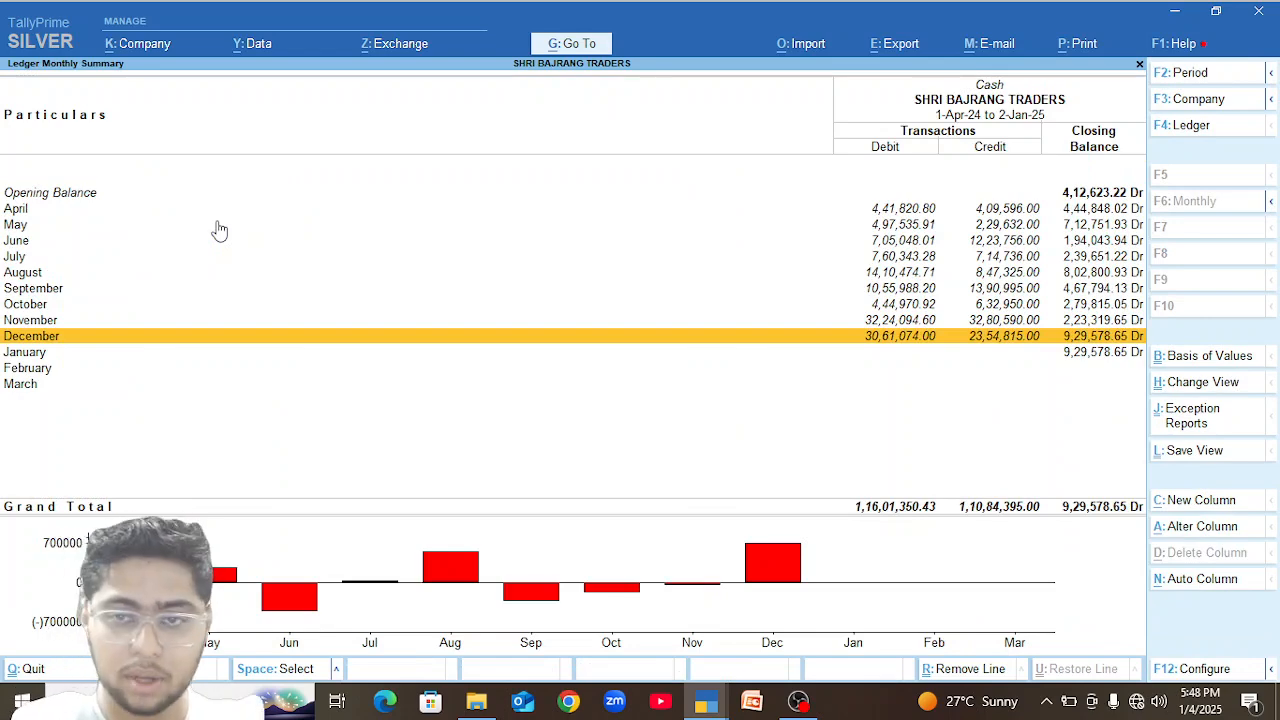
key(Escape)
key(Escape)
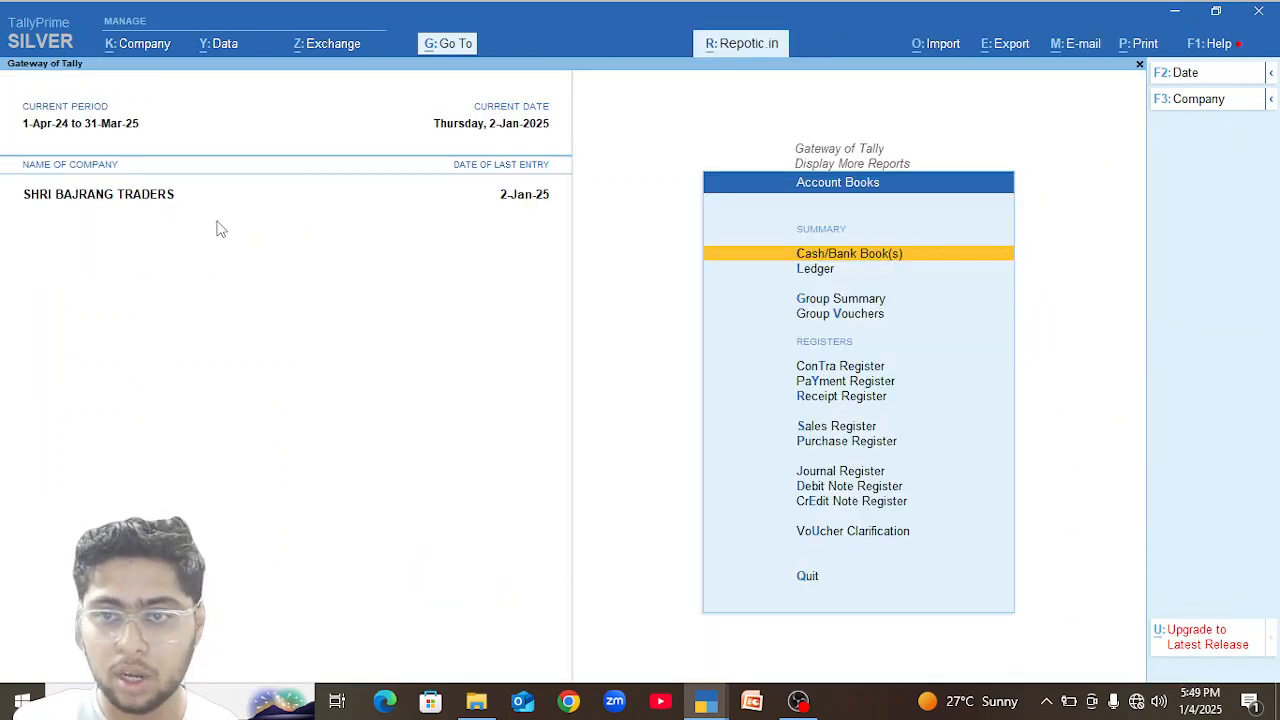
key(Escape)
key(Escape)
key(Escape)
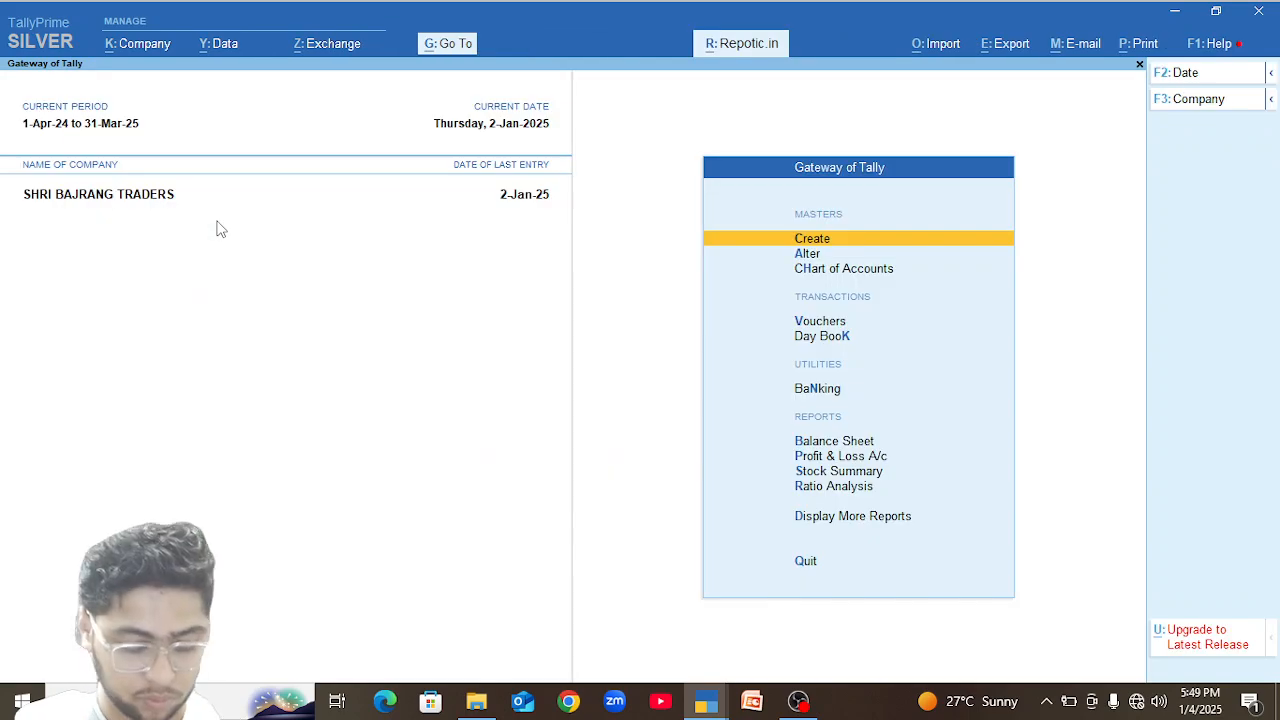
Open the Phone Pay Reciept ledger and review its vouchers from December onwards.
text(dalP)
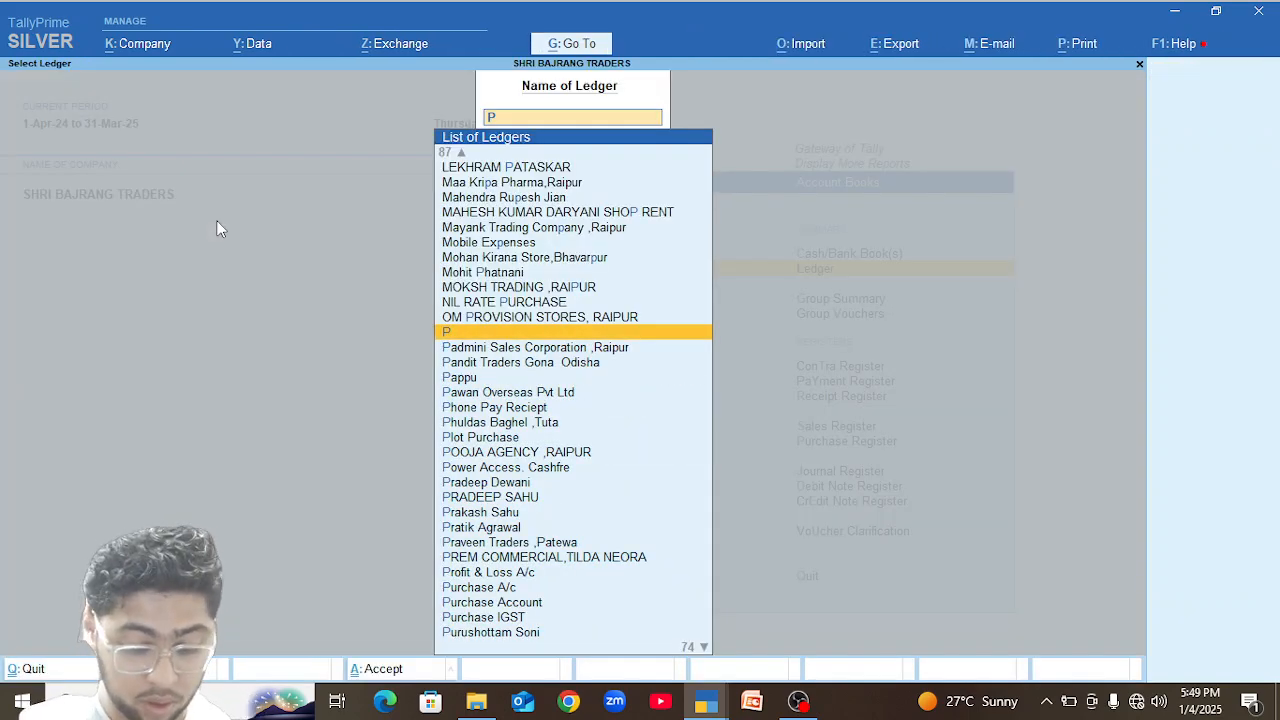
text(h)
key(Return)
key(Up)
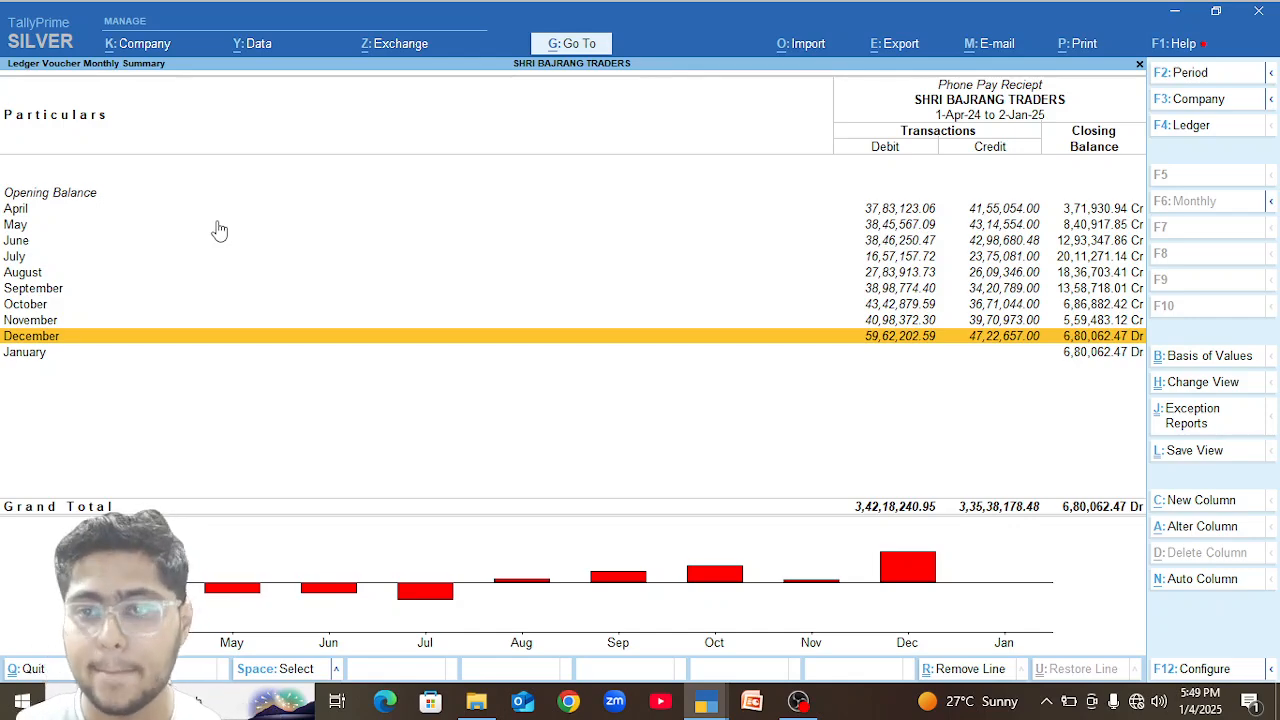
key(Return)
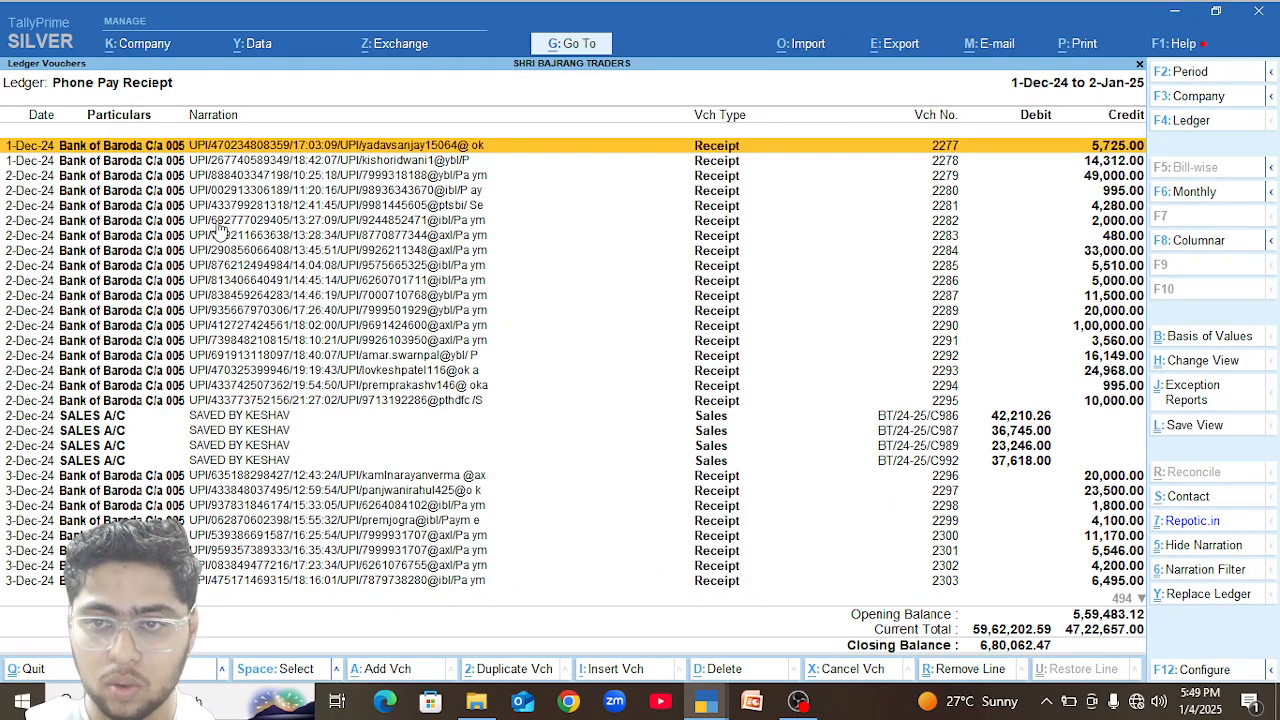
key(Down)
key(Down)
key(Down)
key(Down)
key(Down)
key(Down)
key(Down)
key(Down)
key(Down)
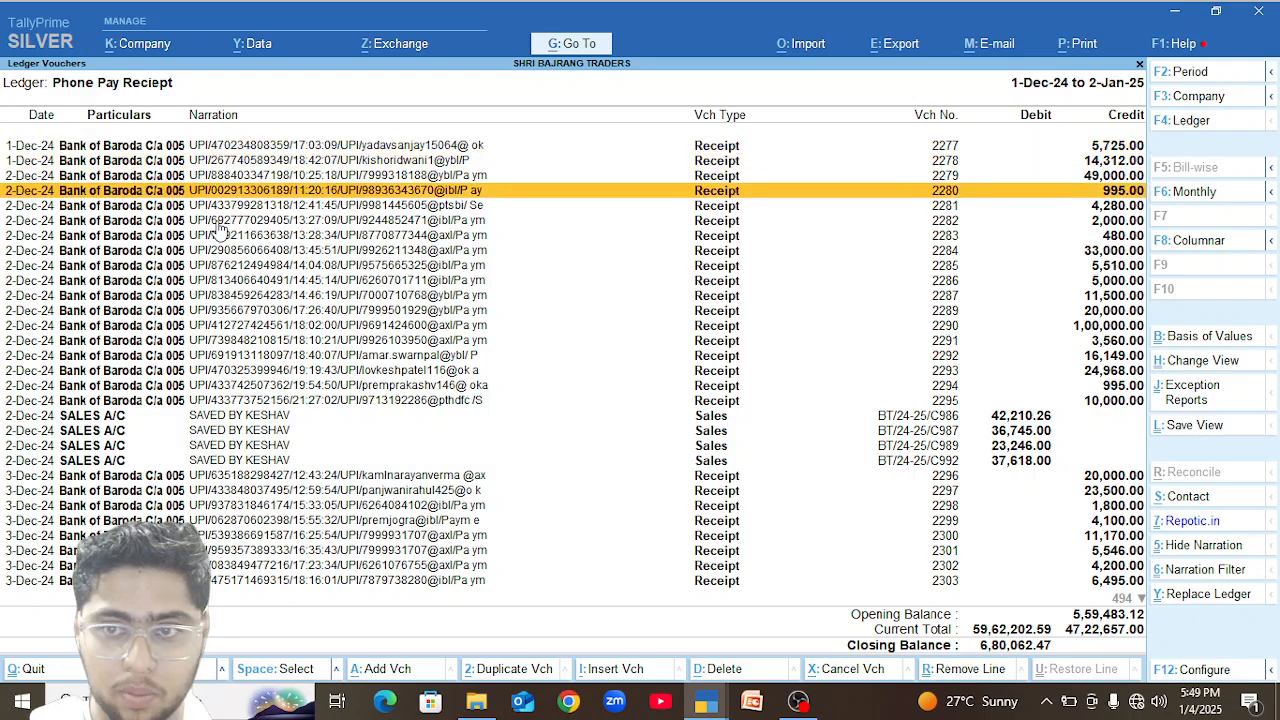
Close the Phone Pay Reciept ledger and the ledger selection, and go back to the Gateway of Tally.
key(Escape)
key(Escape)
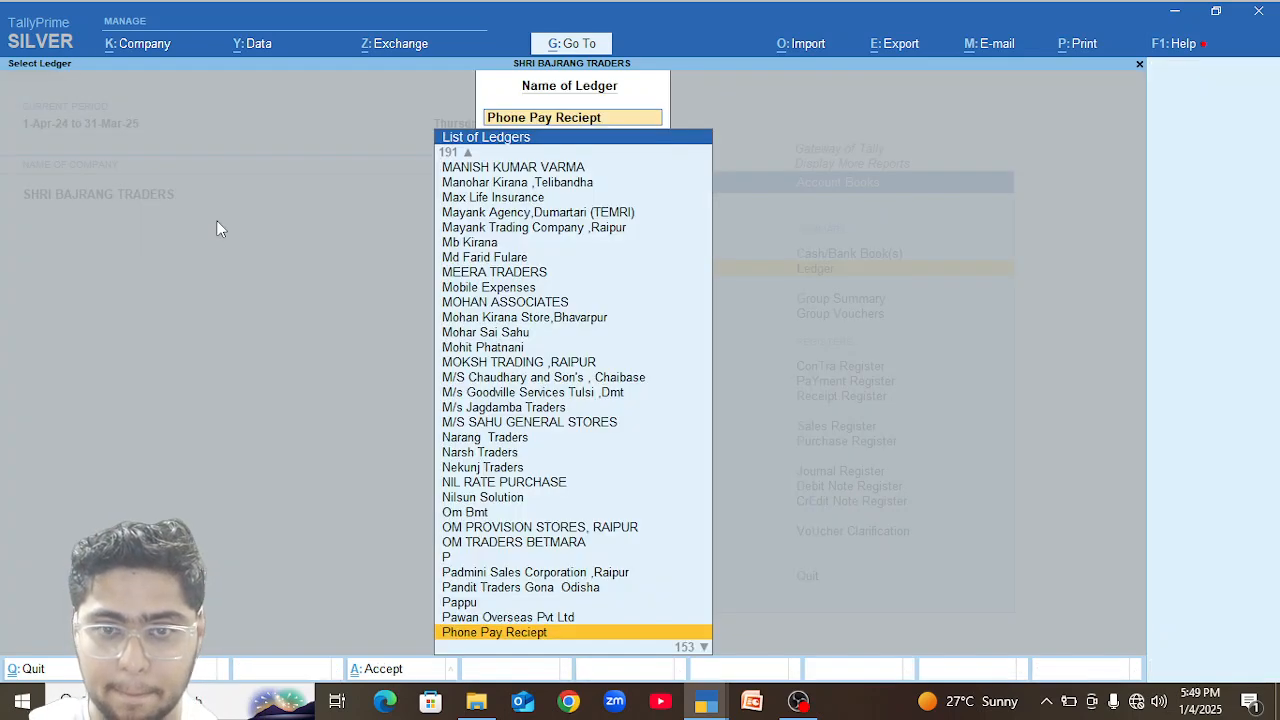
key(Down)
key(Down)
key(Down)
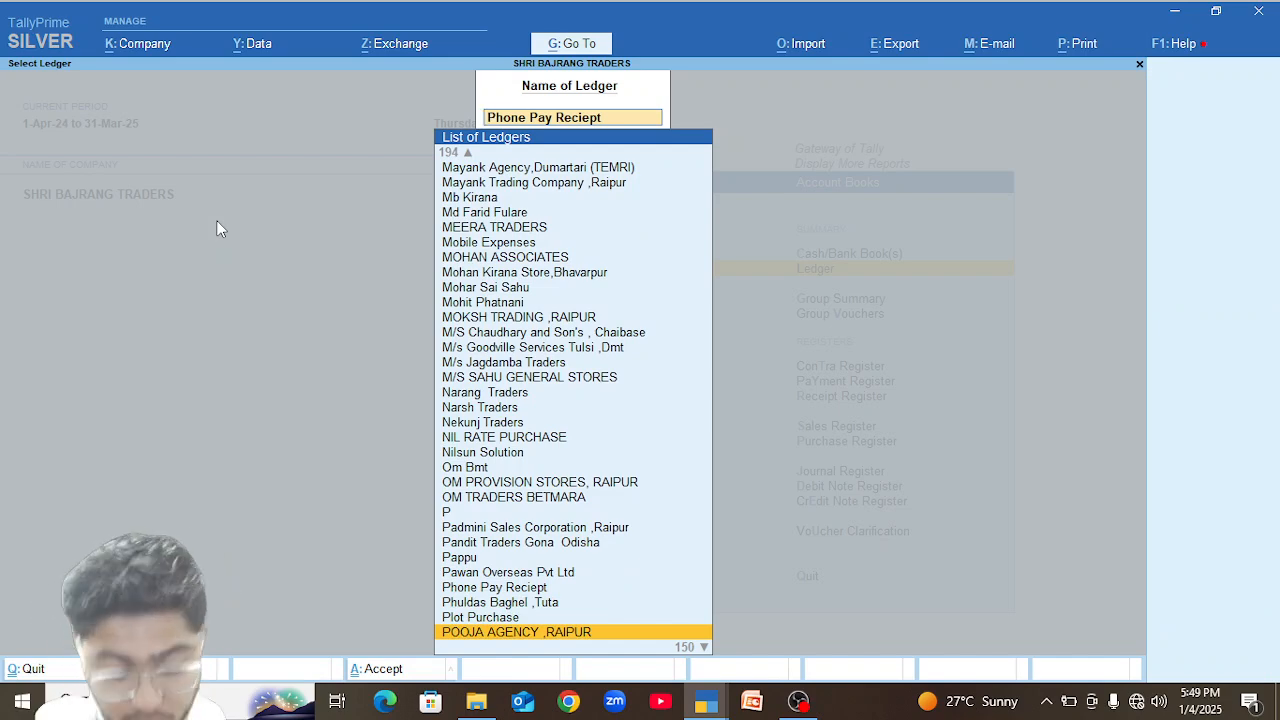
key(Escape)
key(Escape)
key(Escape)
key(Escape)
key(Escape)
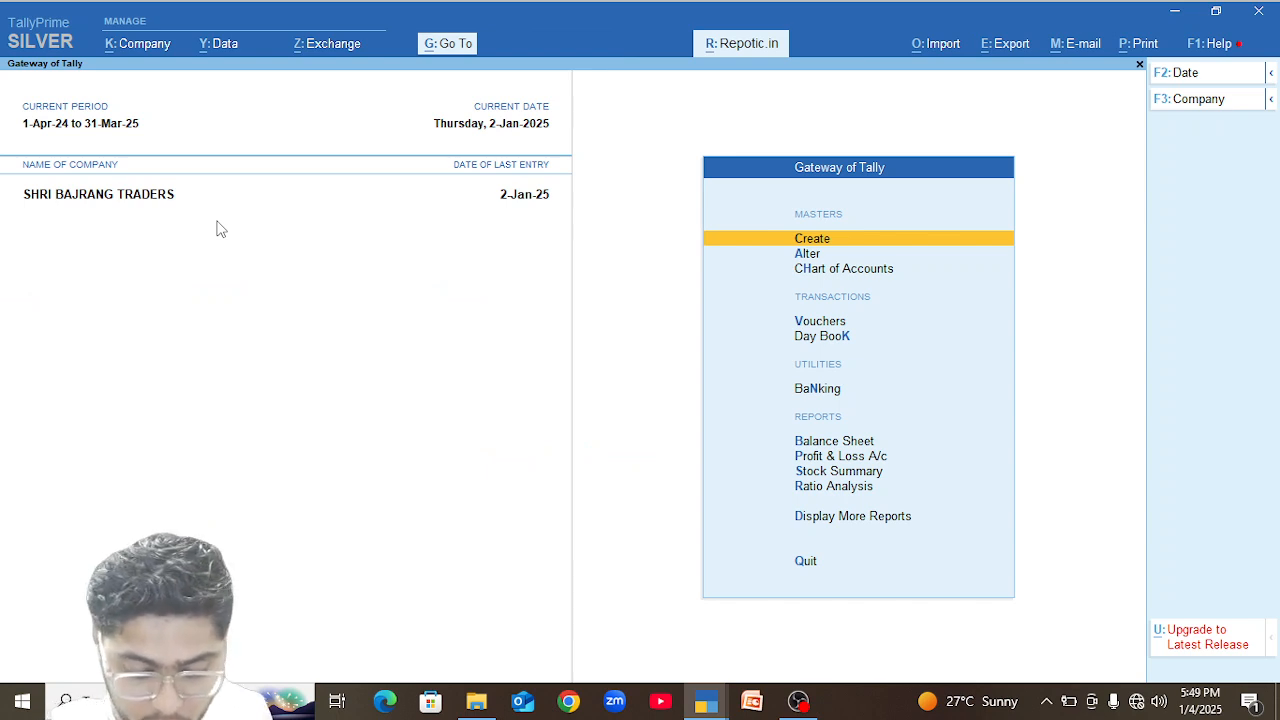
Display the company's Trial Balance report.
key(d)
key(a)
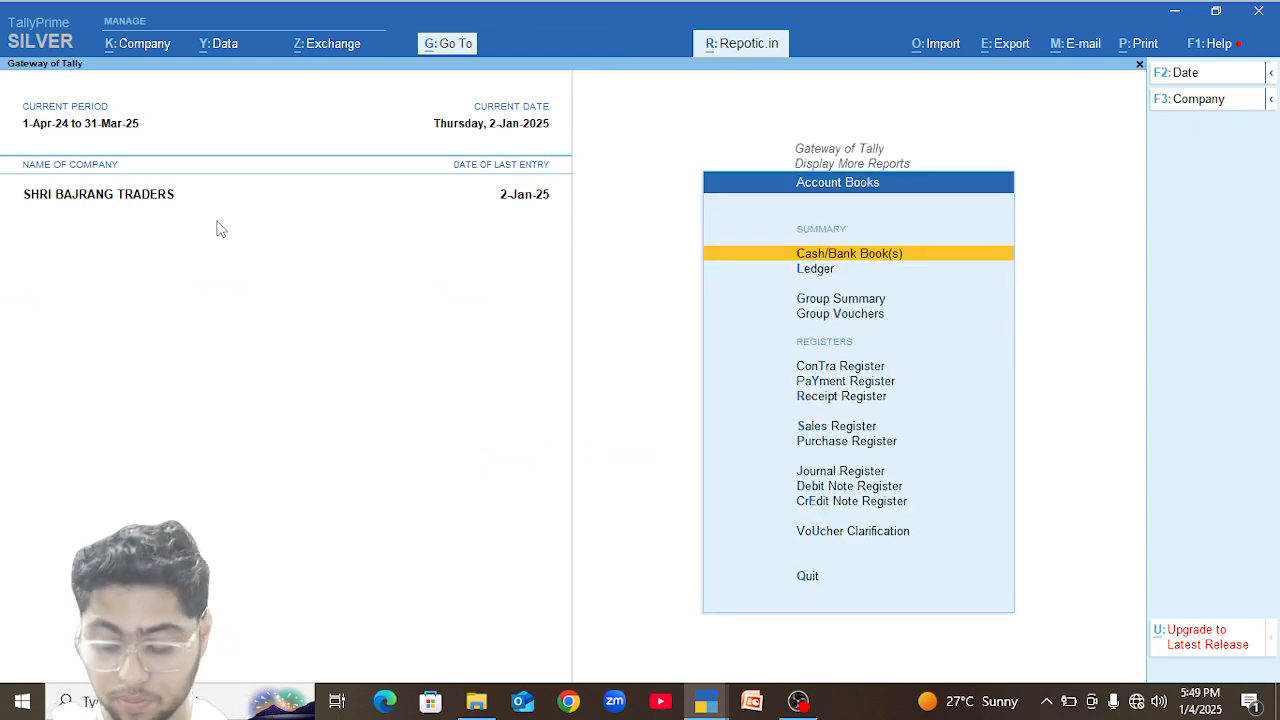
key(Escape)
key(Up)
key(Up)
key(Up)
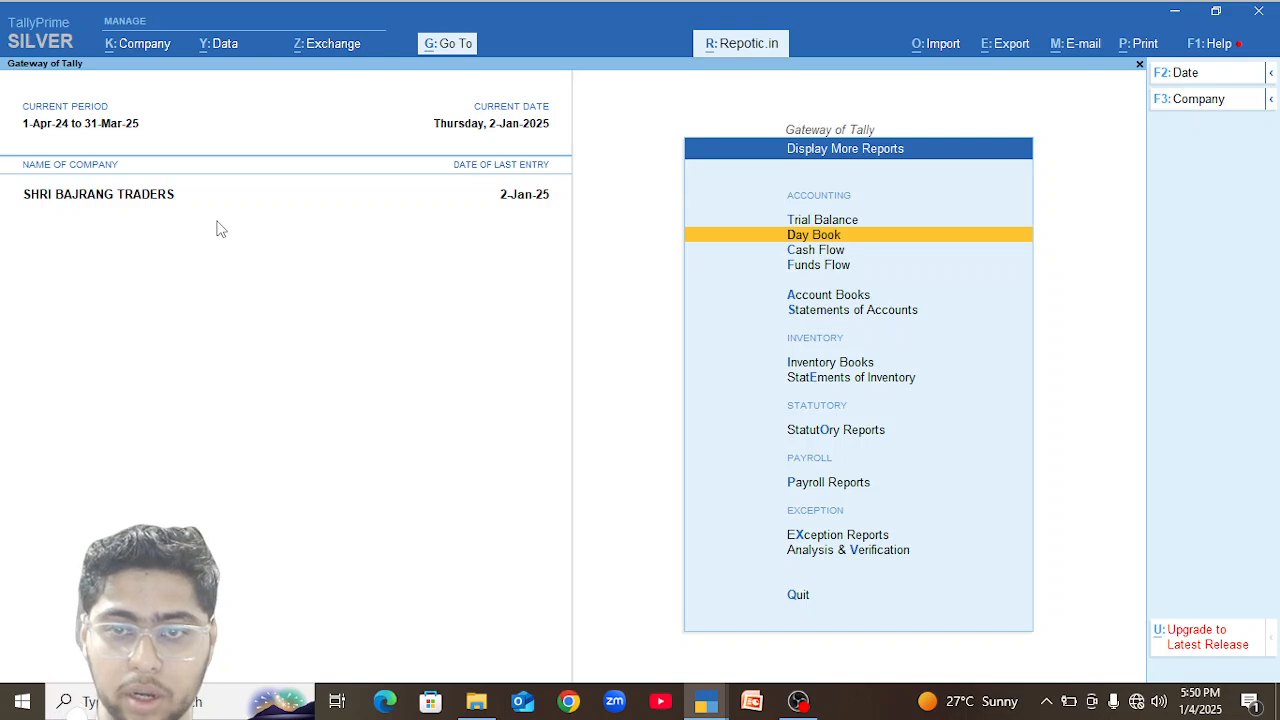
key(Up)
key(Return)
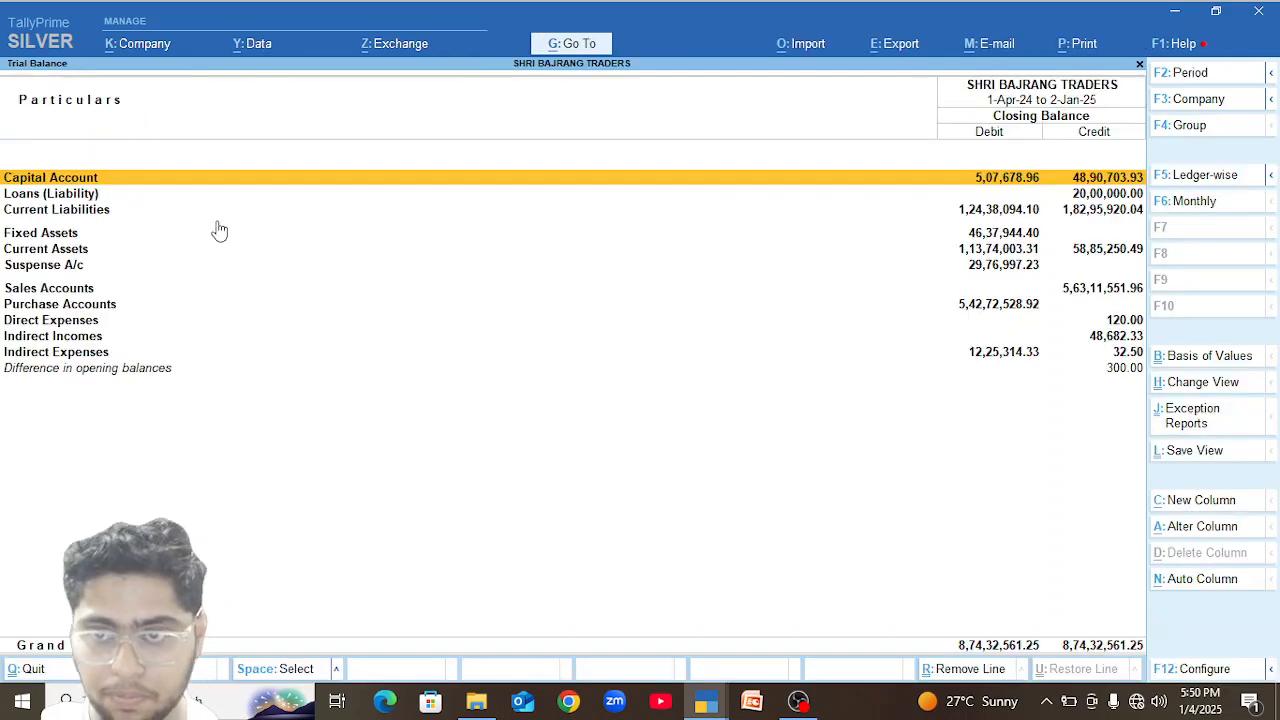
Drill down from Current Assets into the Sundry Debtors group to examine the party balances.
key(Down)
key(Down)
key(Down)
key(Down)
key(Down)
key(Down)
key(Down)
key(Up)
key(Up)
key(Up)
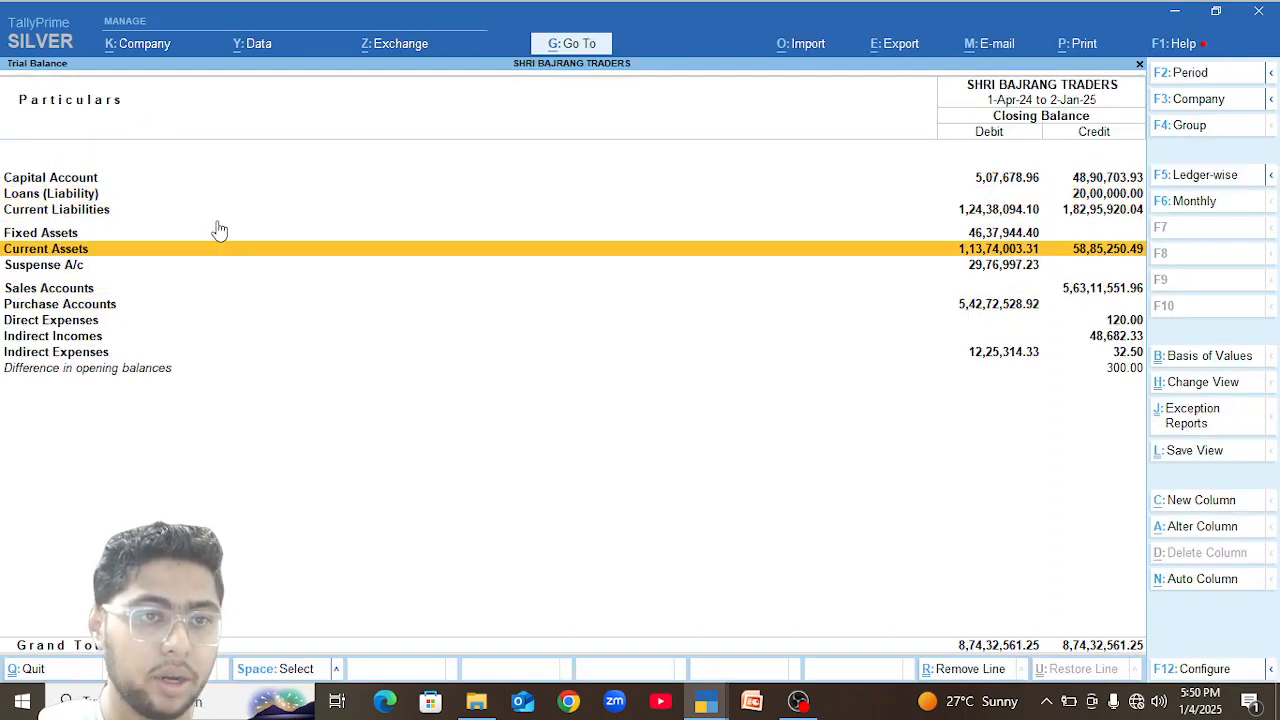
key(Return)
key(Down)
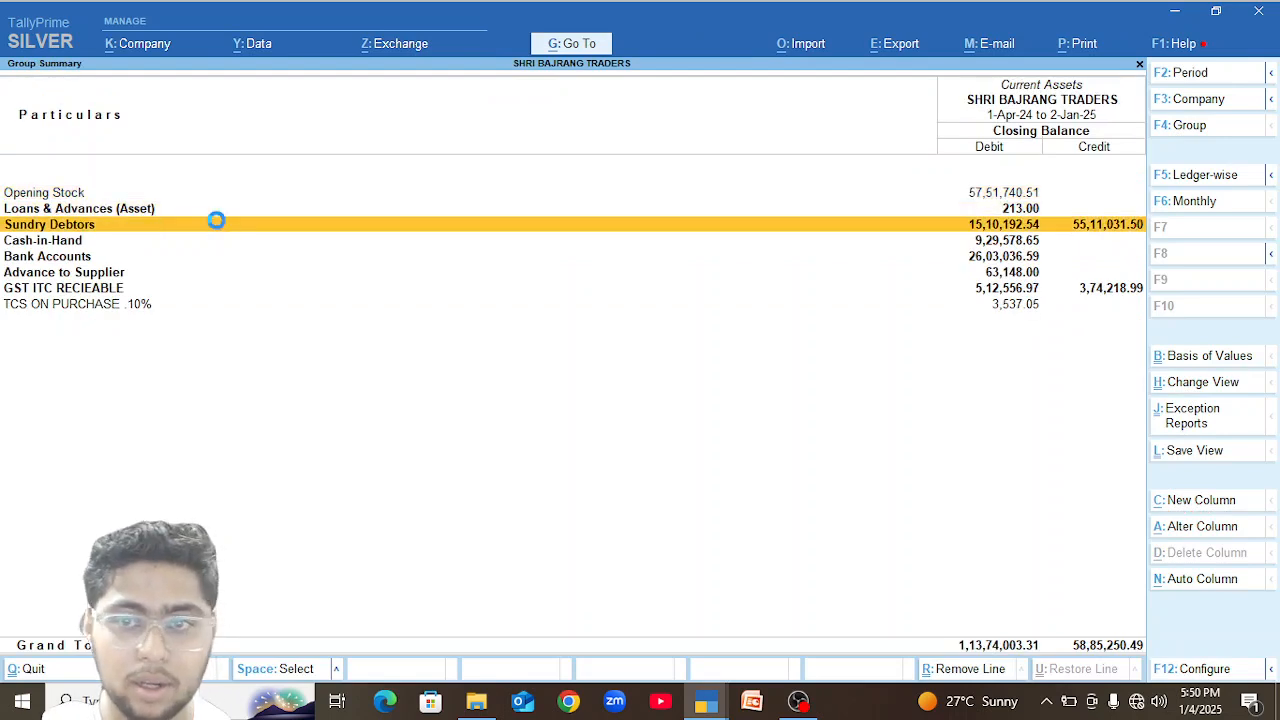
key(Return)
key(Down)
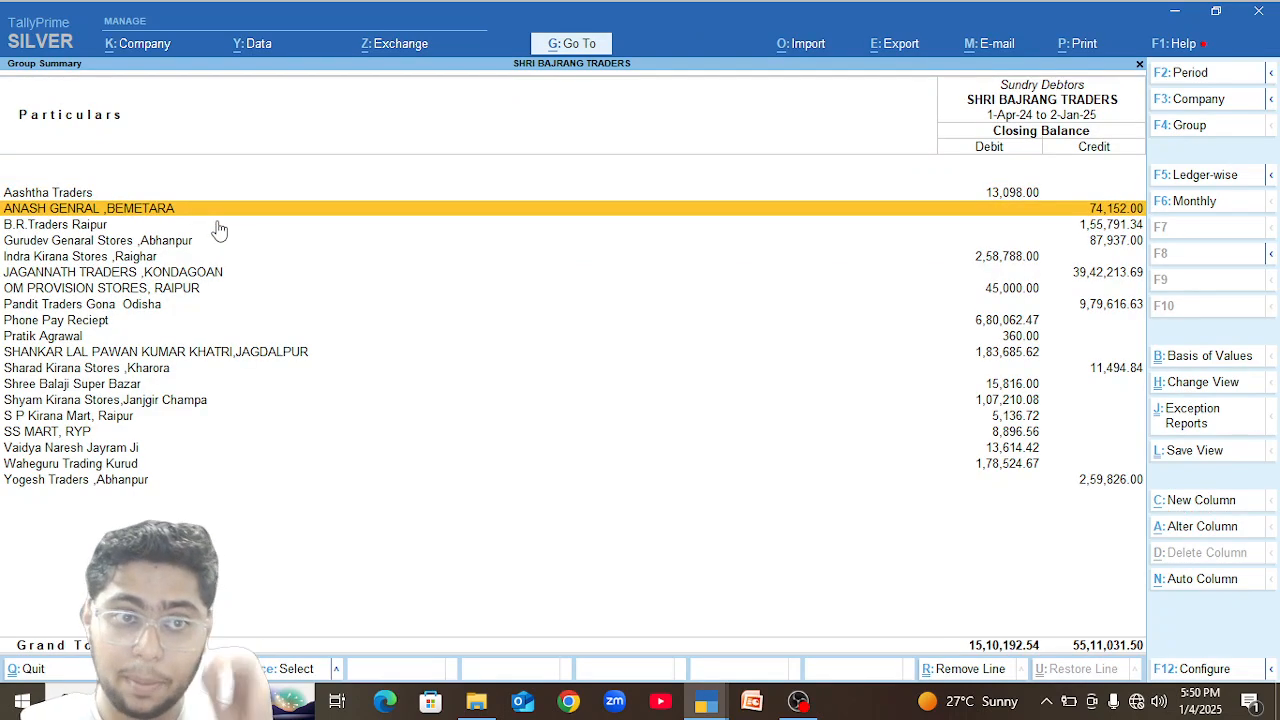
Review the December figures in the monthly summaries of the ANASH GENRAL, Bemetara and B.R.Traders Raipur ledgers.
key(Return)
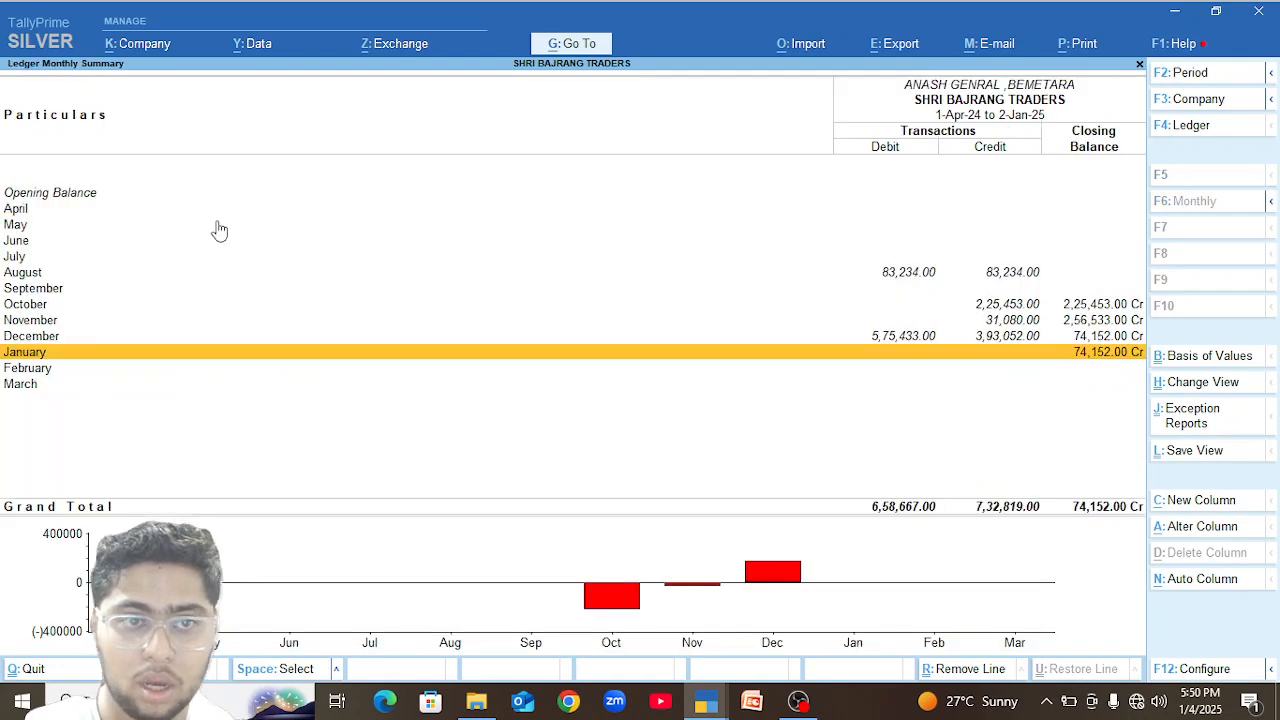
key(Up)
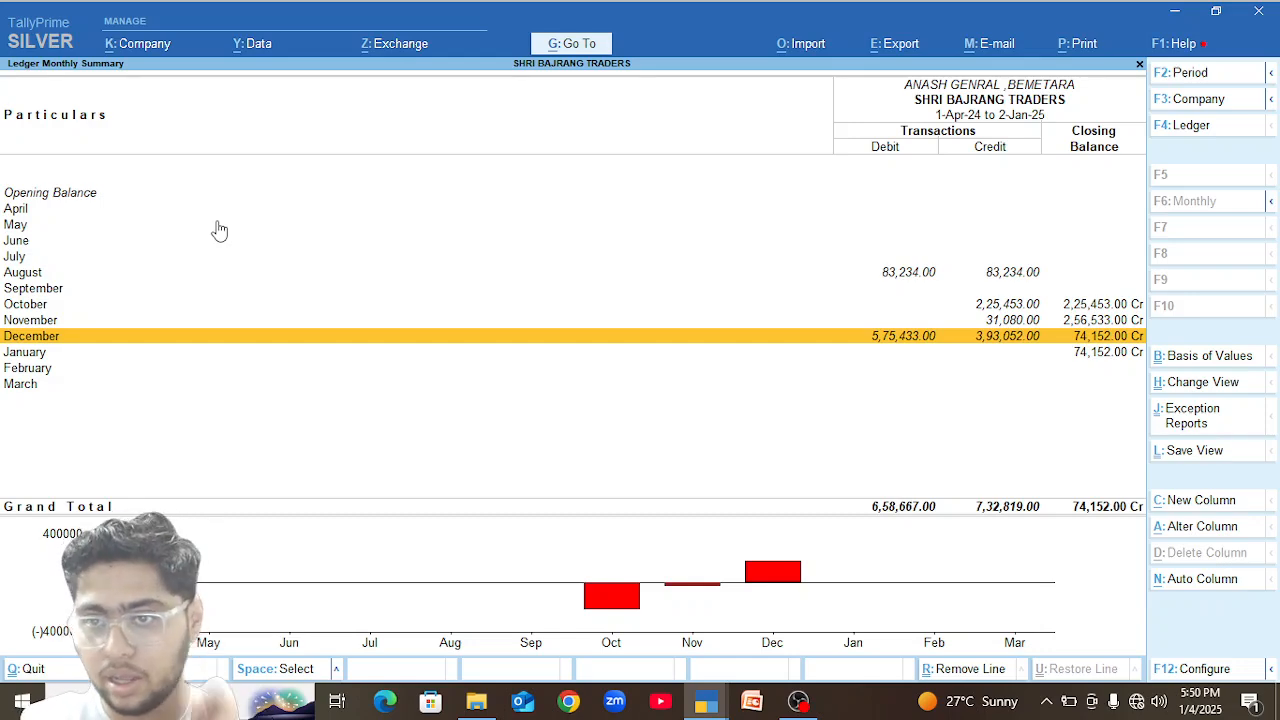
key(Escape)
key(Down)
key(Return)
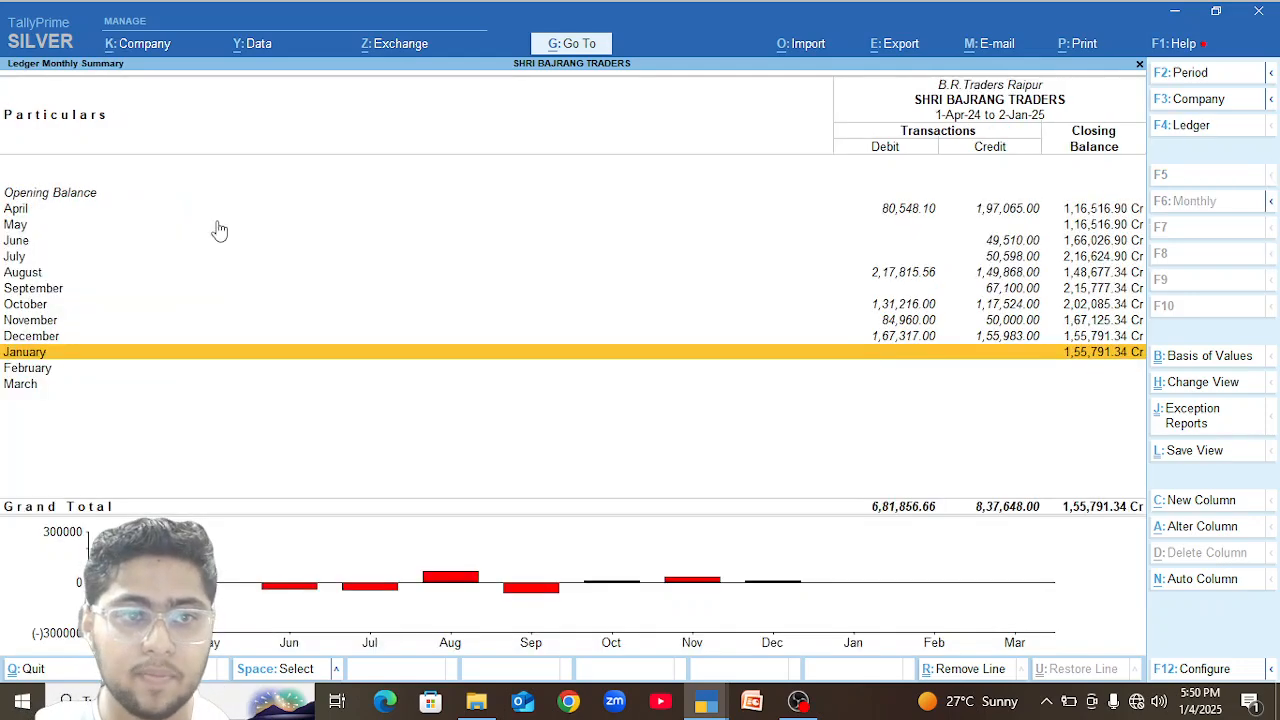
key(Up)
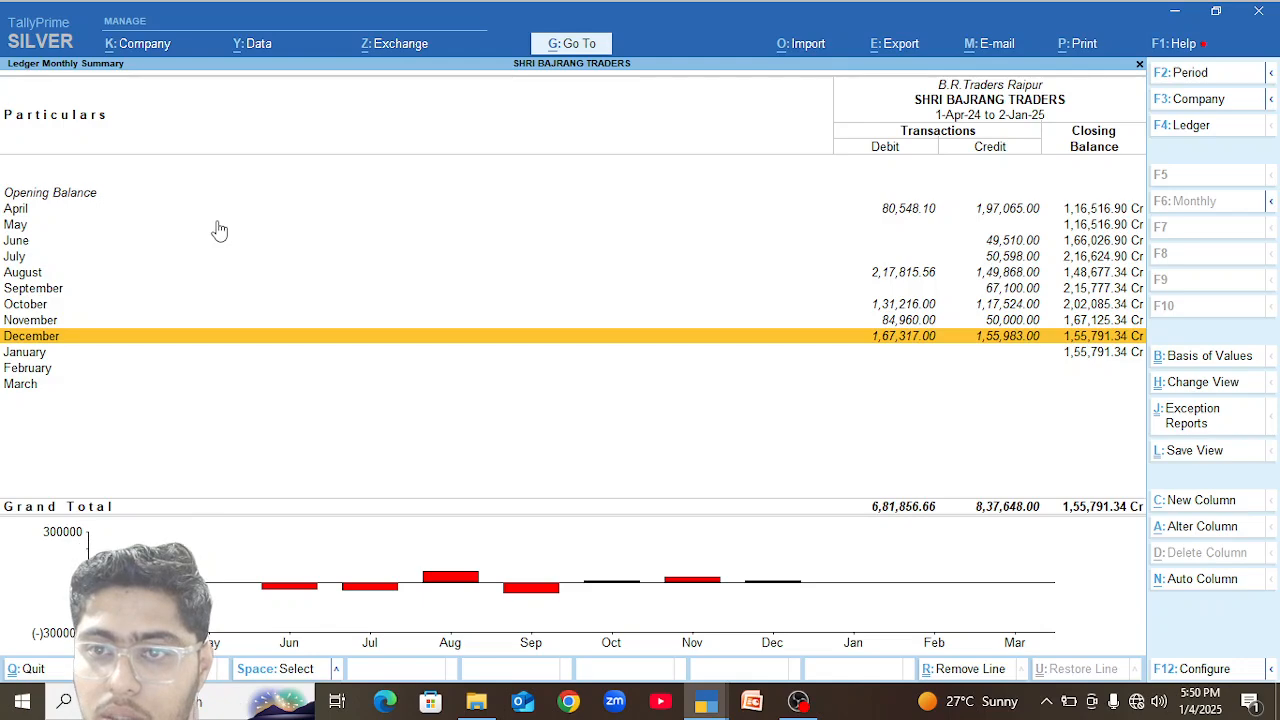
Open the 27-Dec-24 GST Sales voucher of Gurudev Genaral Stores, Abhanpur and go to its SS BLACK SHAMP 5M line.
key(Escape)
key(Down)
key(Return)
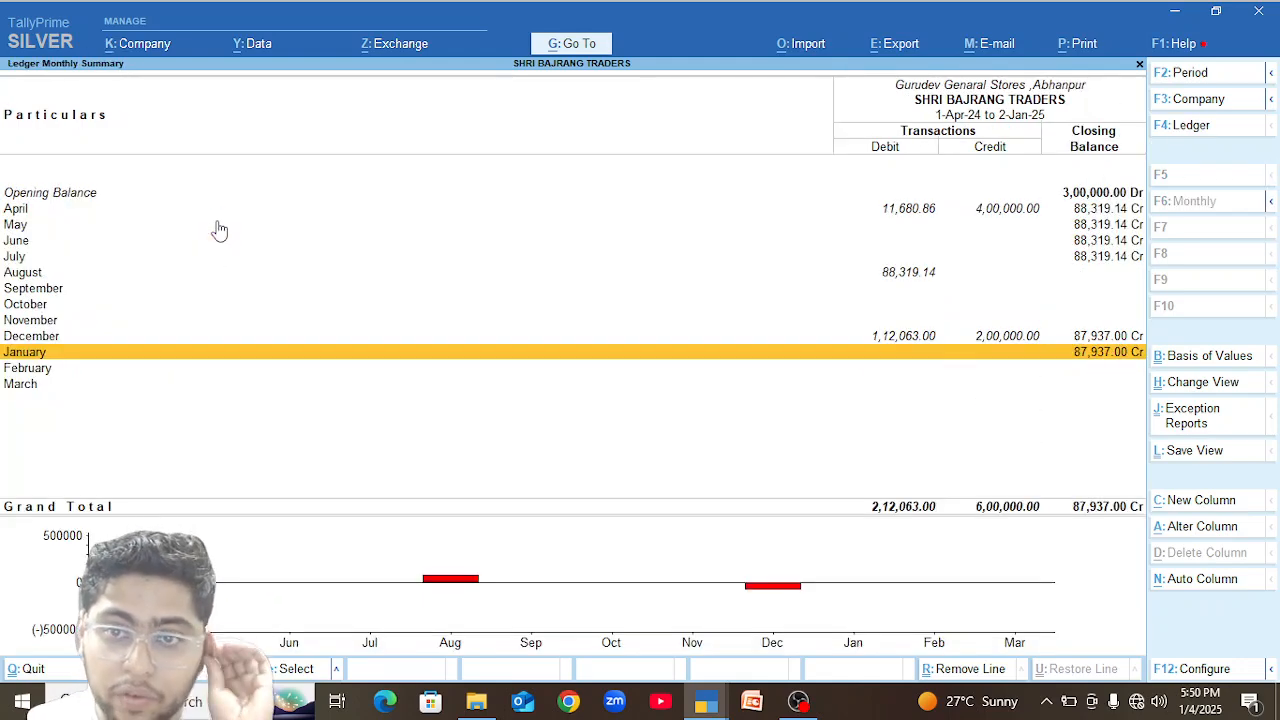
key(Up)
key(Return)
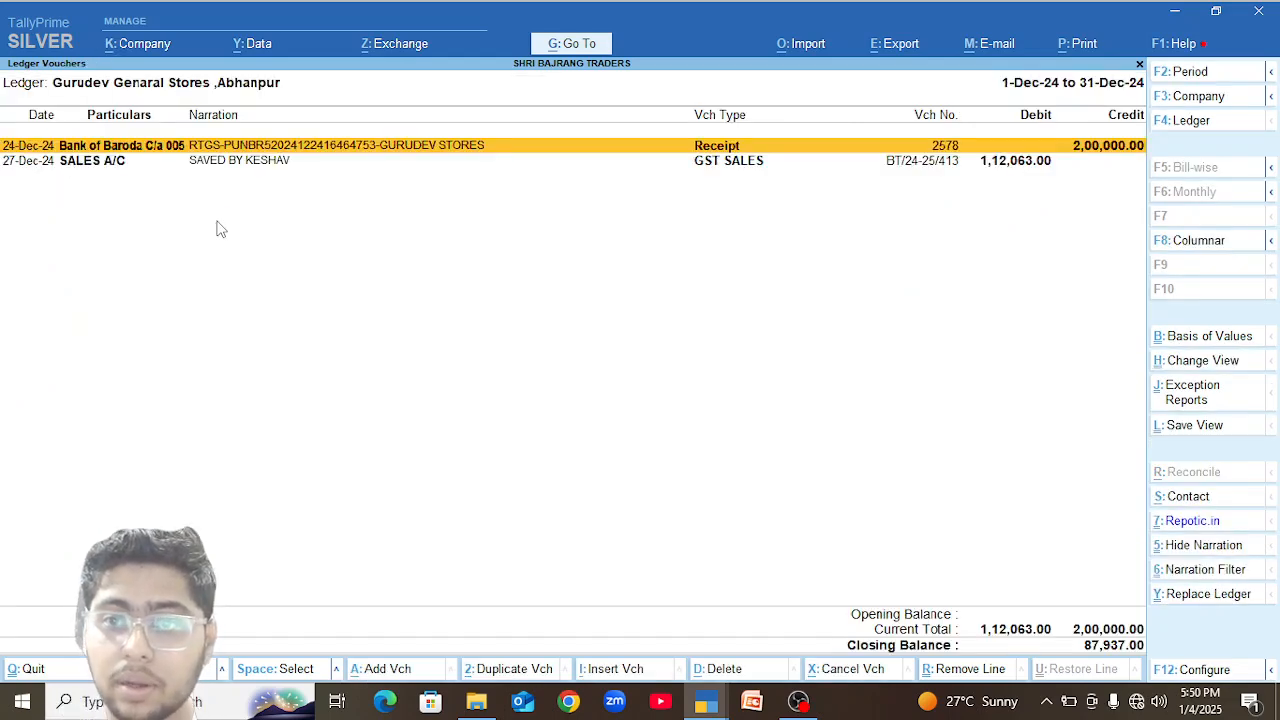
key(Down)
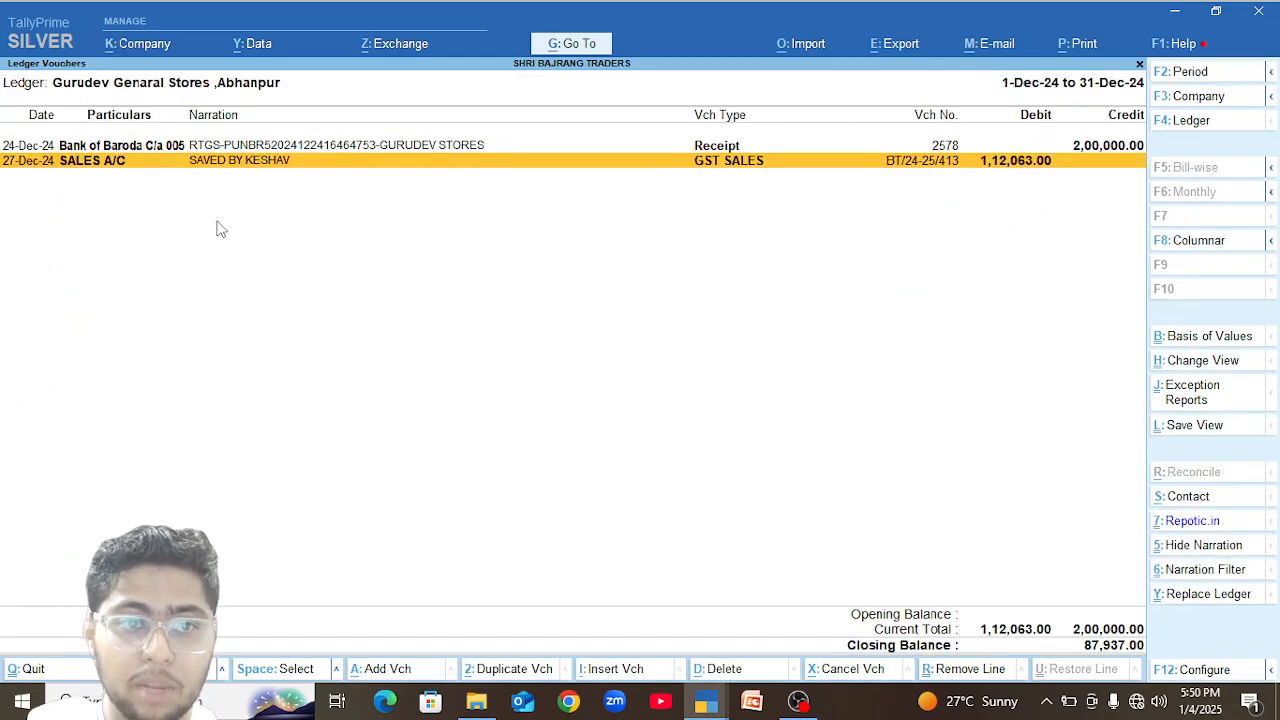
key(Return)
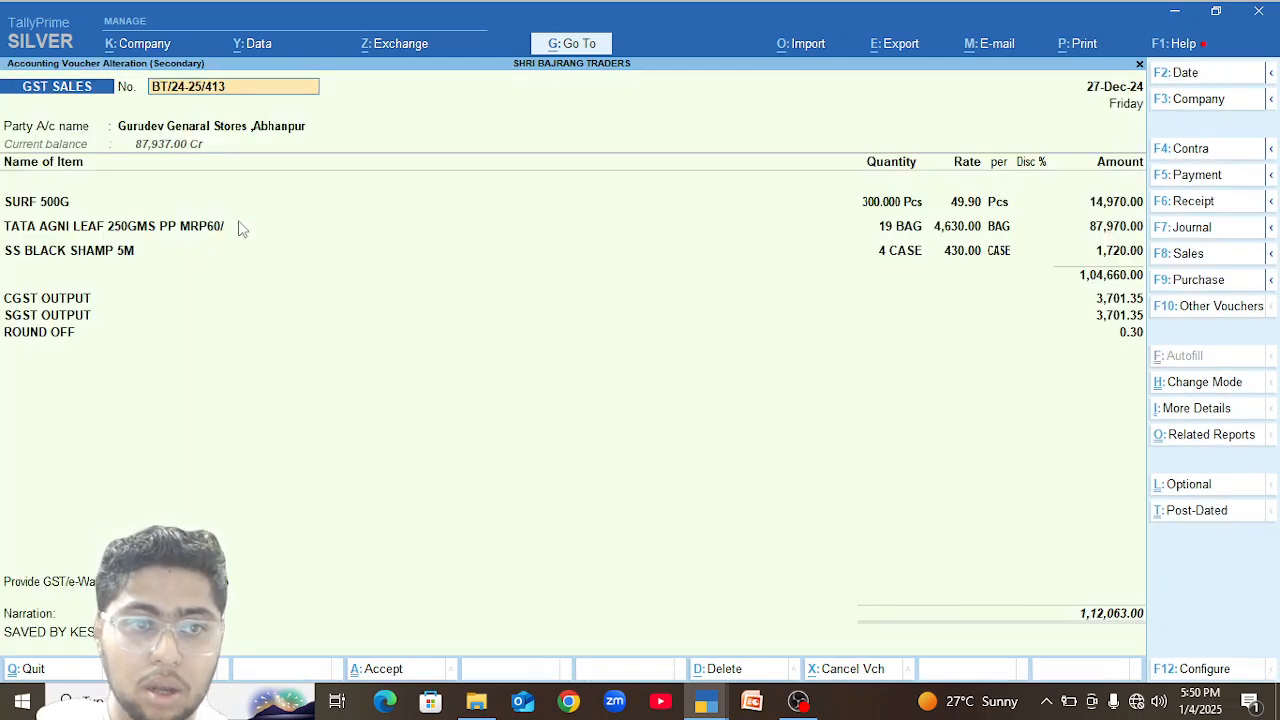
click(142, 254)
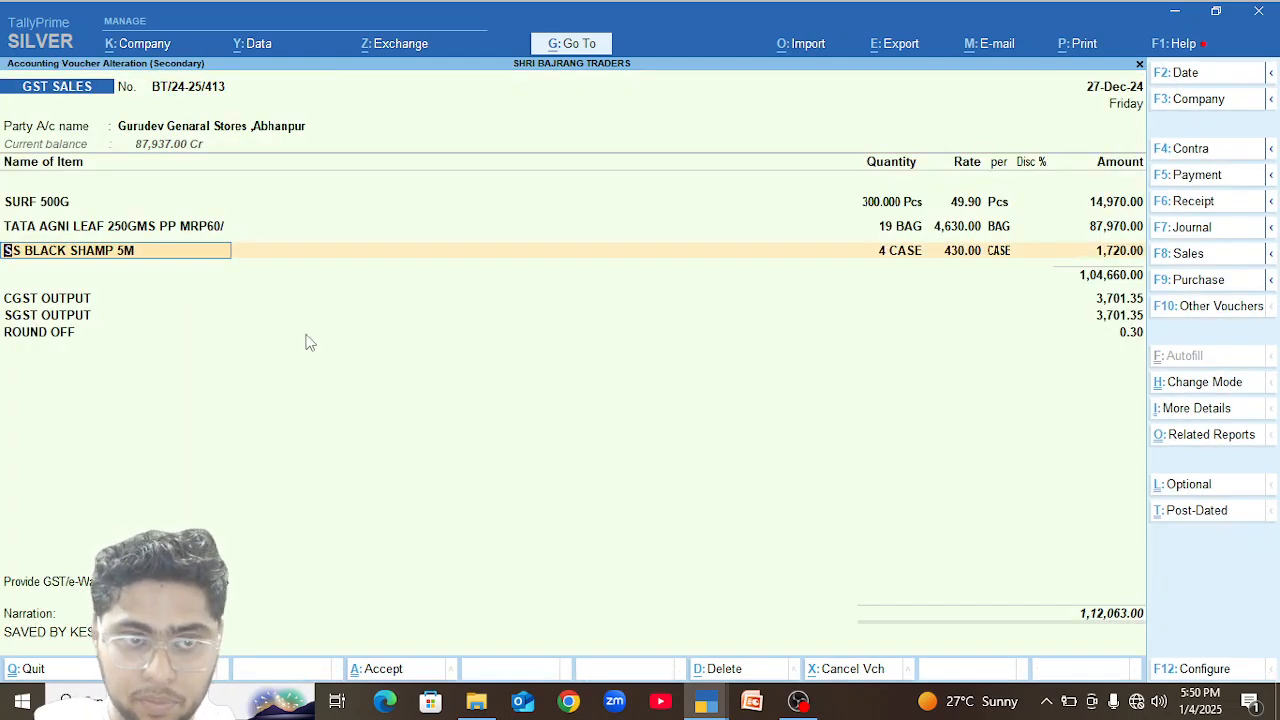
Switch to the second TallyPrime window and show the Stock Summary item-wise.
key(alt+Tab)
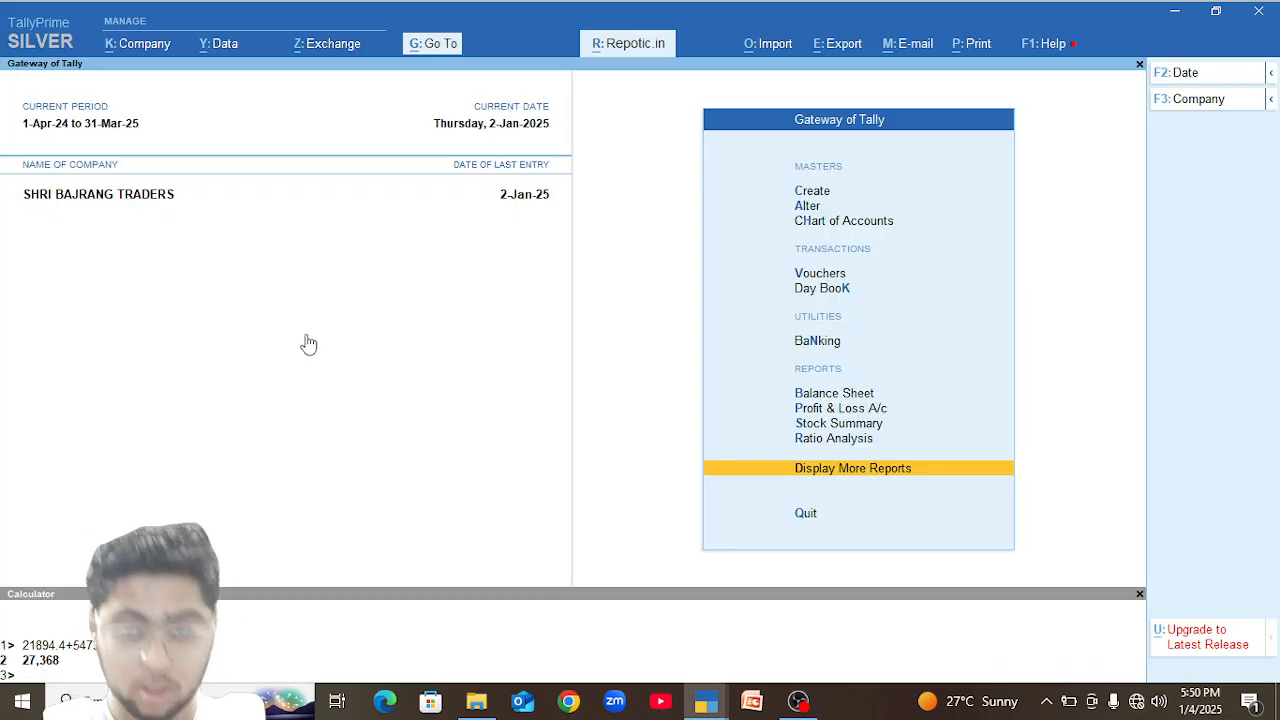
key(s)
key(alt+F5)
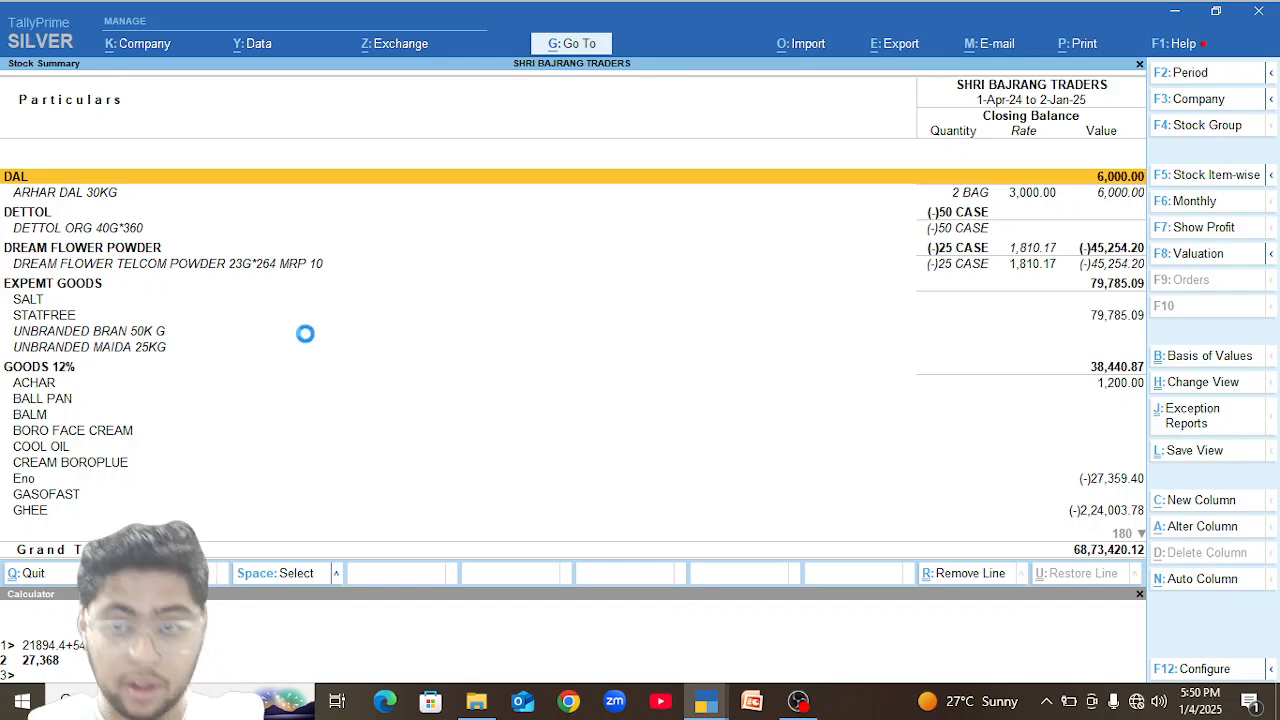
key(F5)
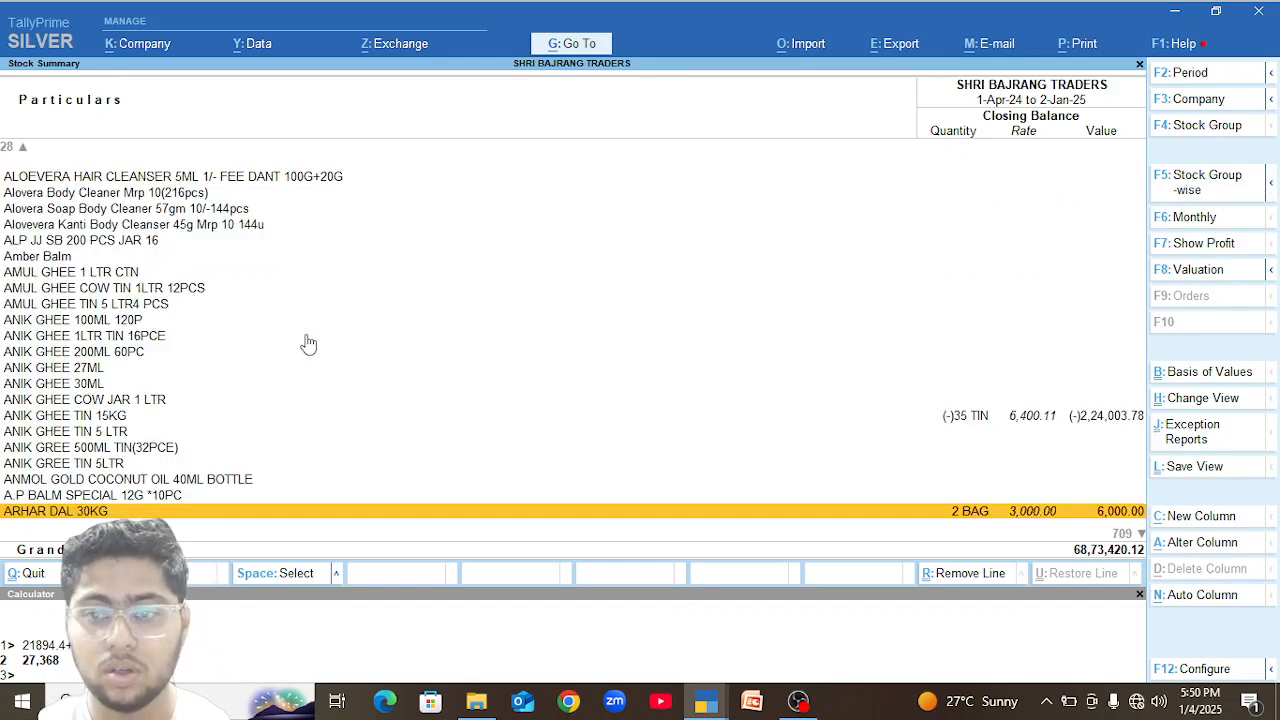
Check the sales voucher's items again, browse the item-wise stock list, and open the monthly summary of CLUP RED 23G*288.
key(alt+Tab)
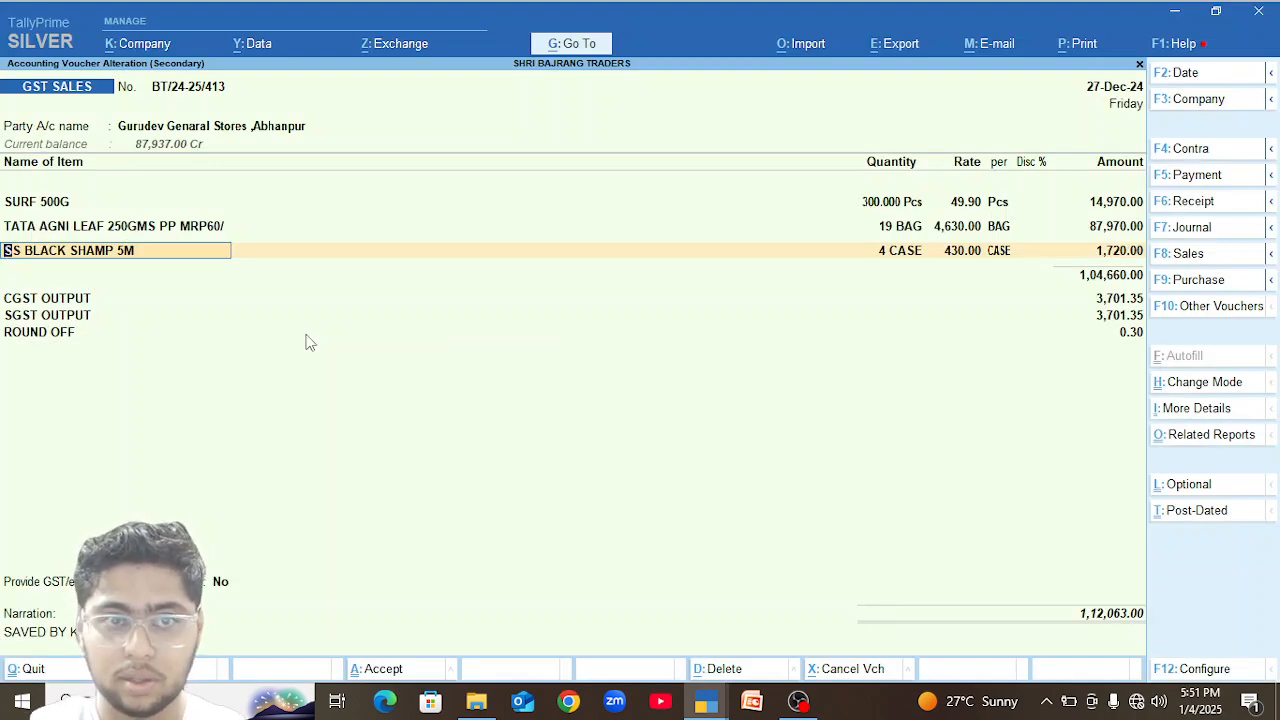
key(Escape)
key(Down)
key(Down)
key(Down)
key(Down)
key(Down)
key(Down)
key(Down)
key(Down)
key(Down)
key(Down)
key(Down)
key(Down)
key(Down)
key(Down)
key(Down)
key(Down)
key(Down)
key(Down)
key(Down)
key(Down)
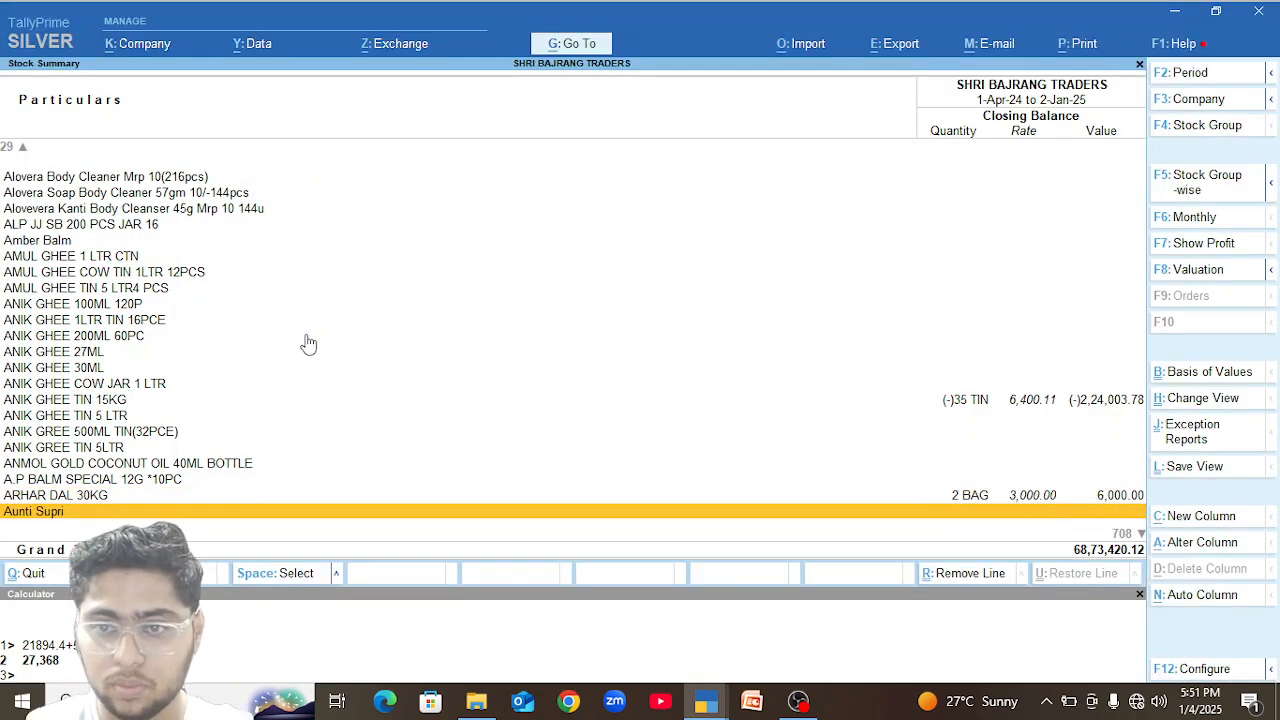
key(Up)
key(Down)
key(Down)
key(Down)
key(Down)
key(Down)
key(Down)
key(Down)
key(Down)
key(Down)
key(Down)
key(Down)
key(Down)
key(Down)
key(Down)
key(Down)
key(Down)
key(Down)
key(Down)
key(Down)
key(Down)
key(Up)
key(Up)
key(Up)
key(Up)
key(Up)
key(Up)
key(Up)
key(Up)
key(Up)
key(Up)
key(Up)
key(Up)
key(Up)
key(Up)
key(Up)
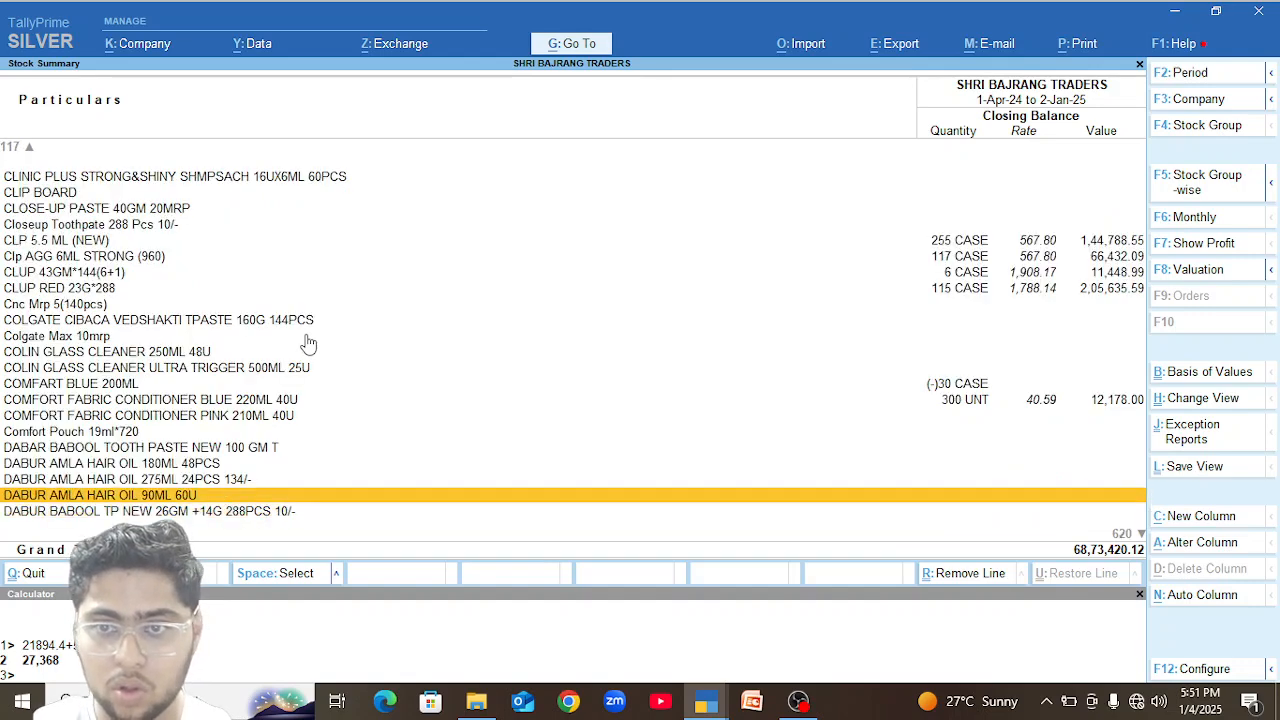
key(Down)
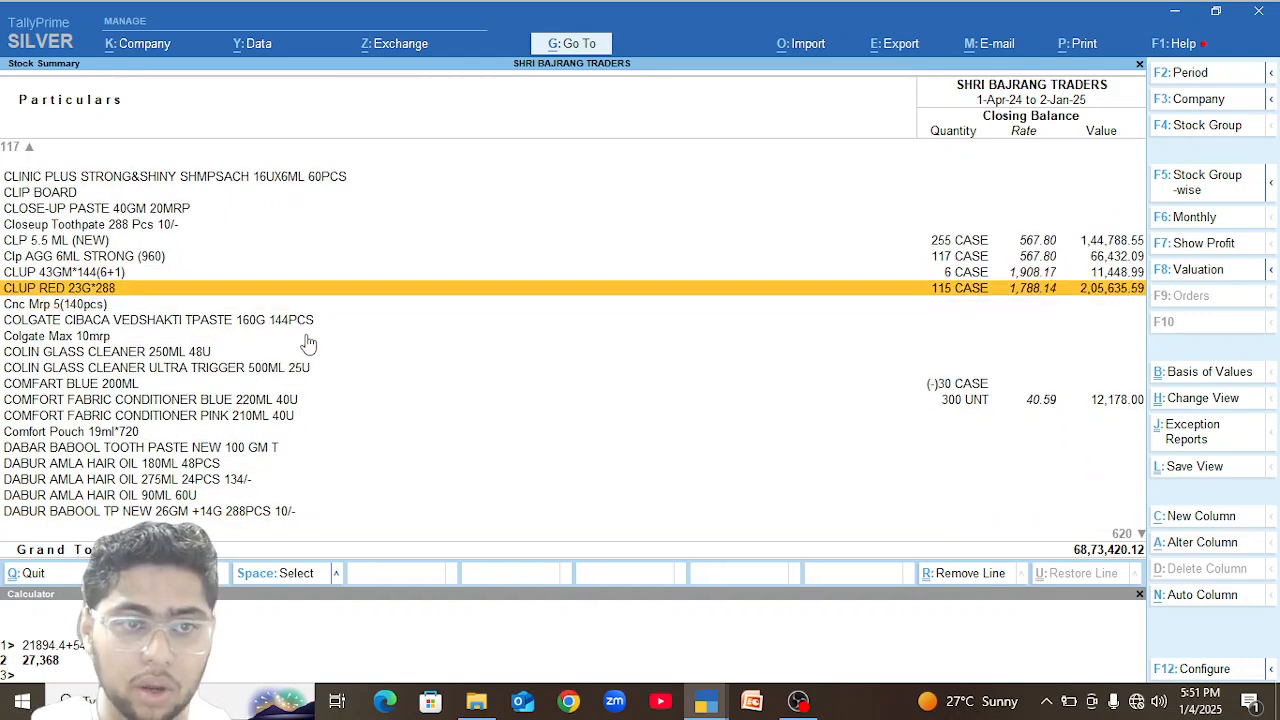
key(Return)
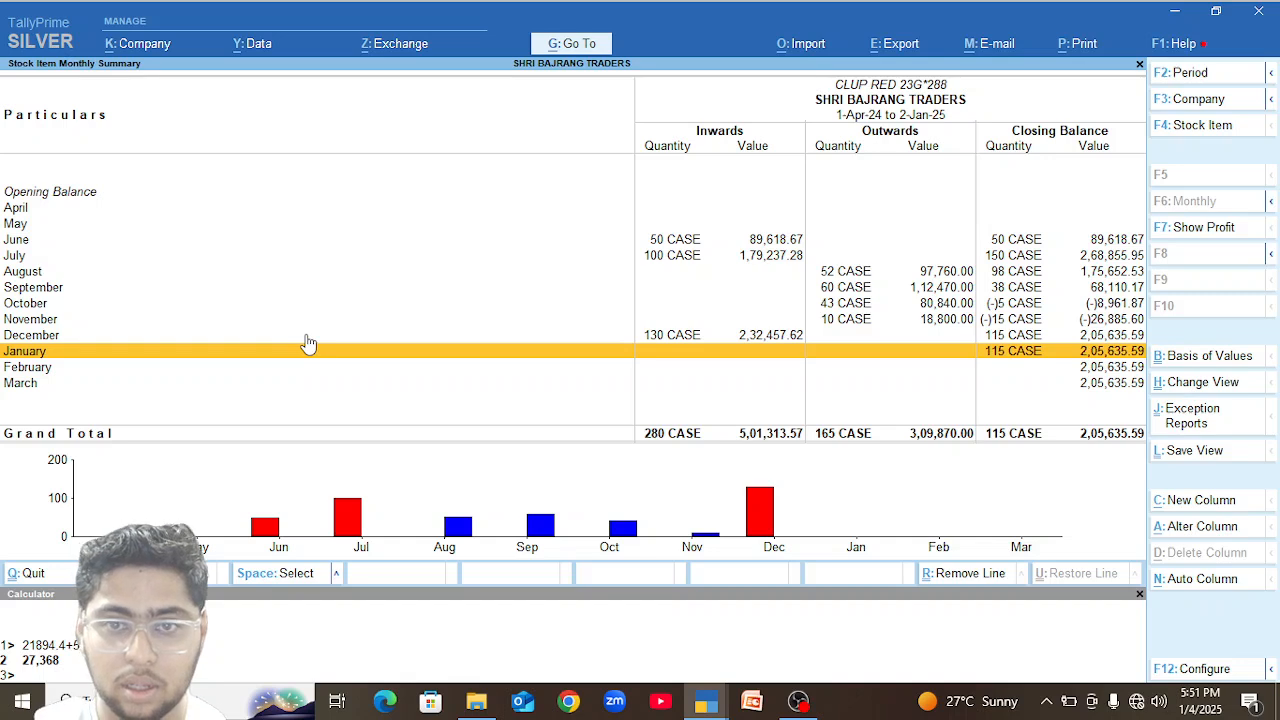
Open the December vouchers of CLUP RED 23G*288 and compare them with the Gurudev Genaral Stores sales voucher.
key(Up)
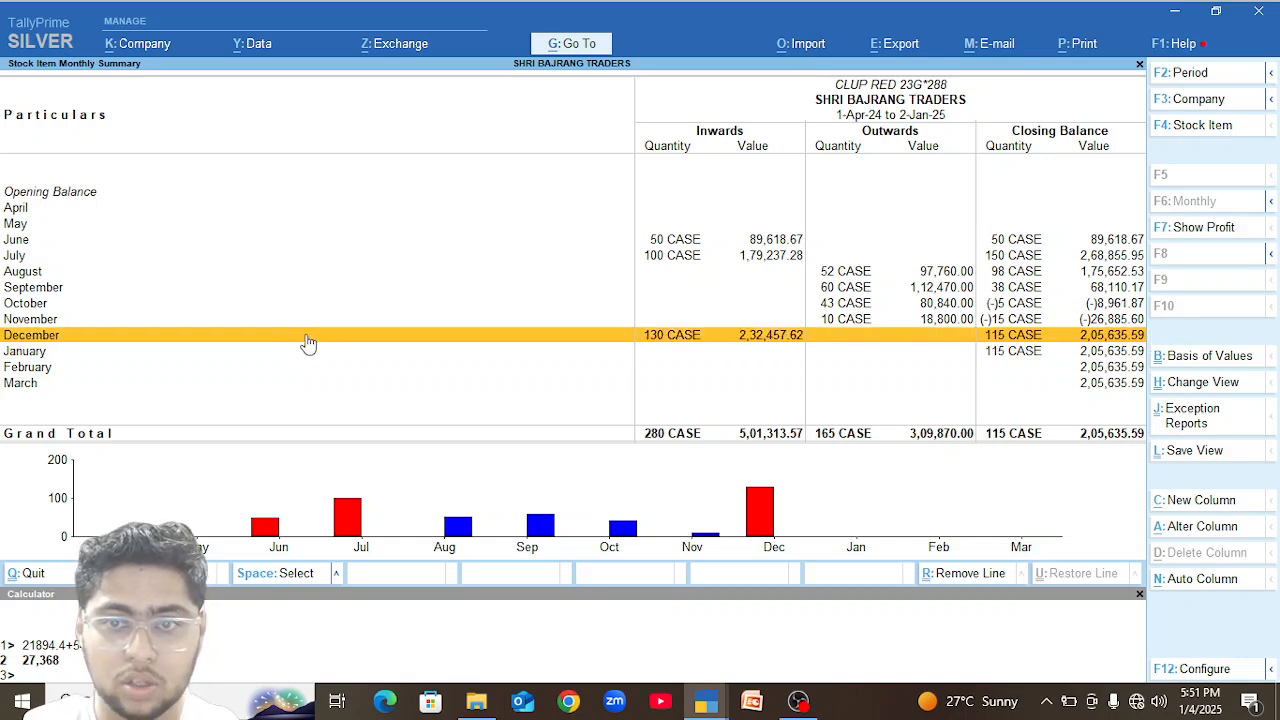
key(Up)
key(Up)
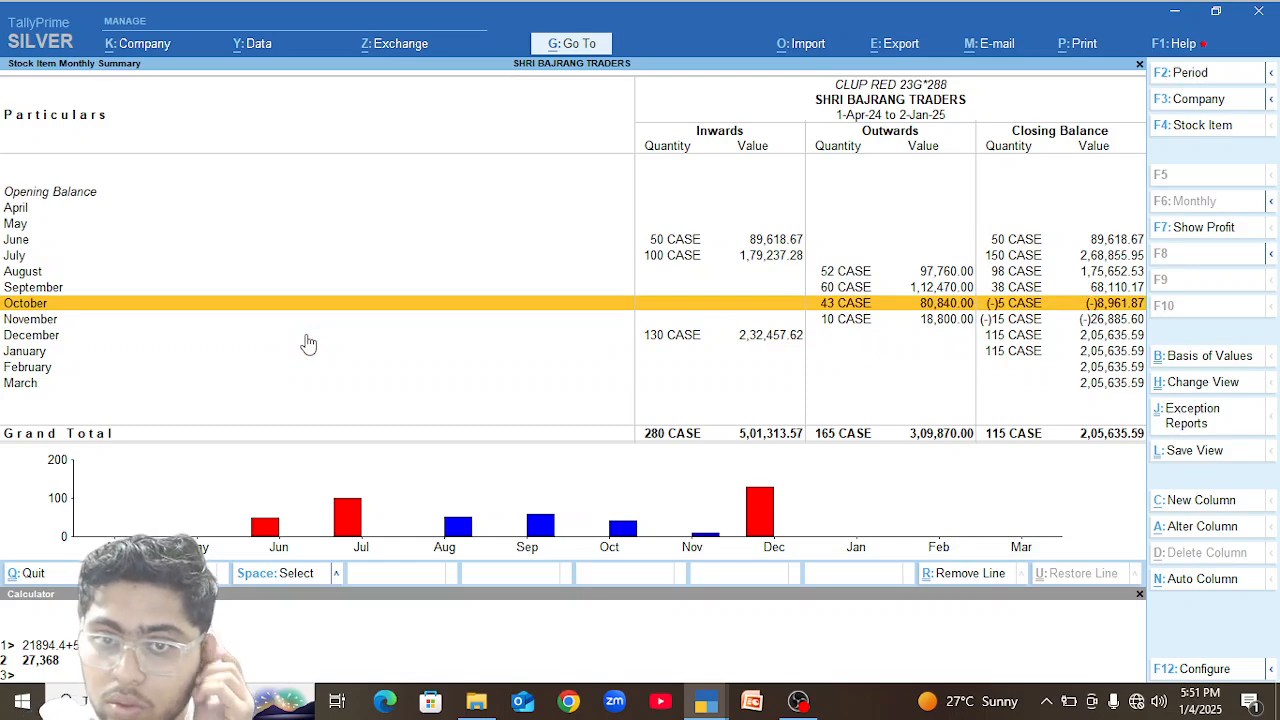
key(Down)
key(Down)
key(Return)
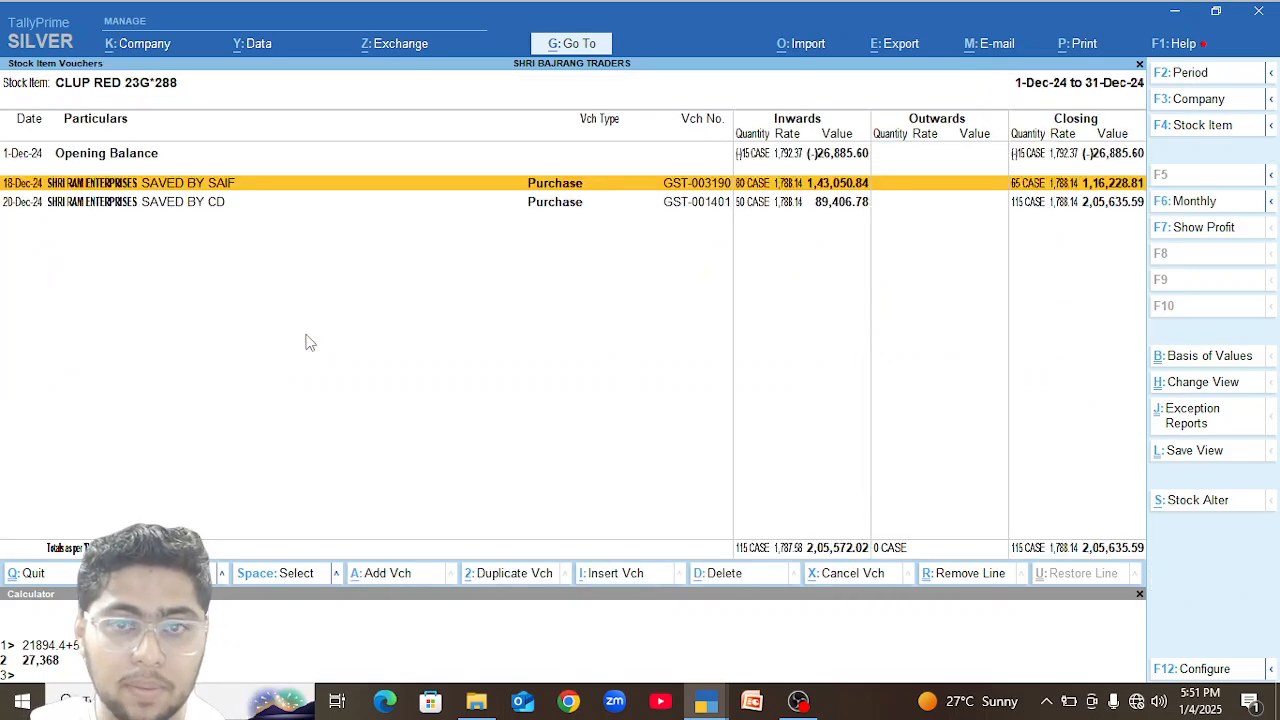
key(alt+Tab)
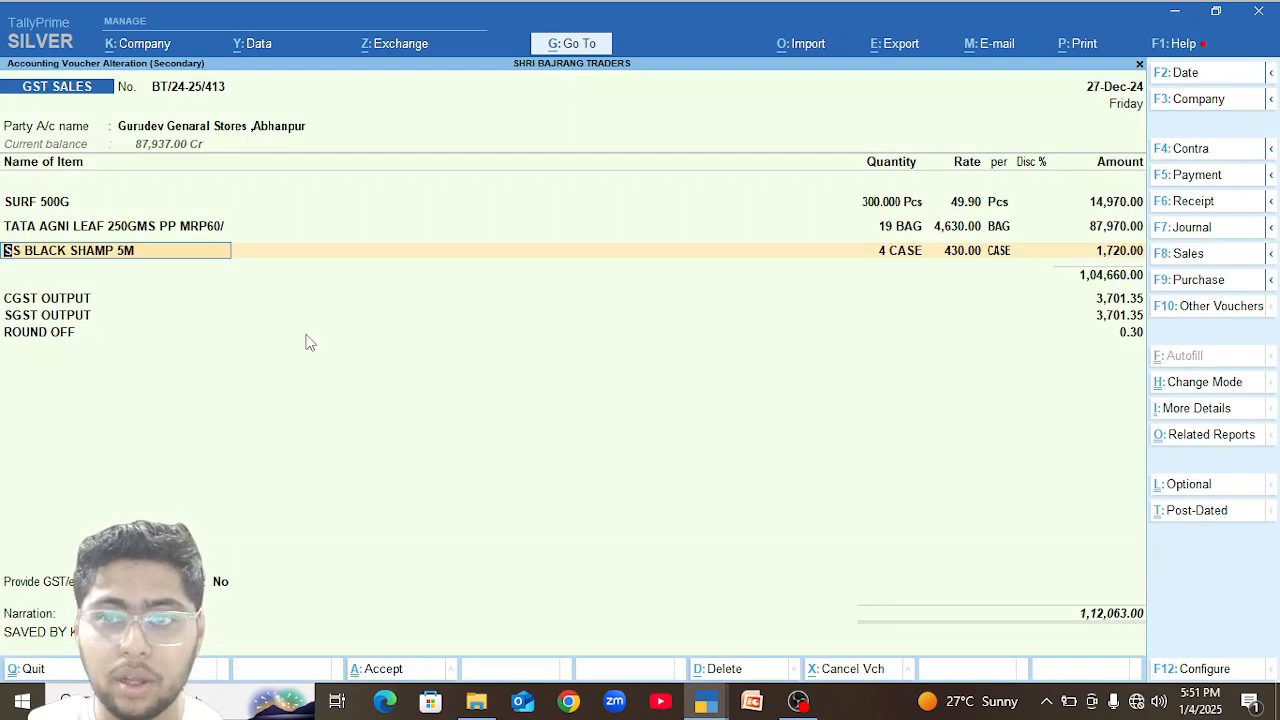
key(alt+Tab)
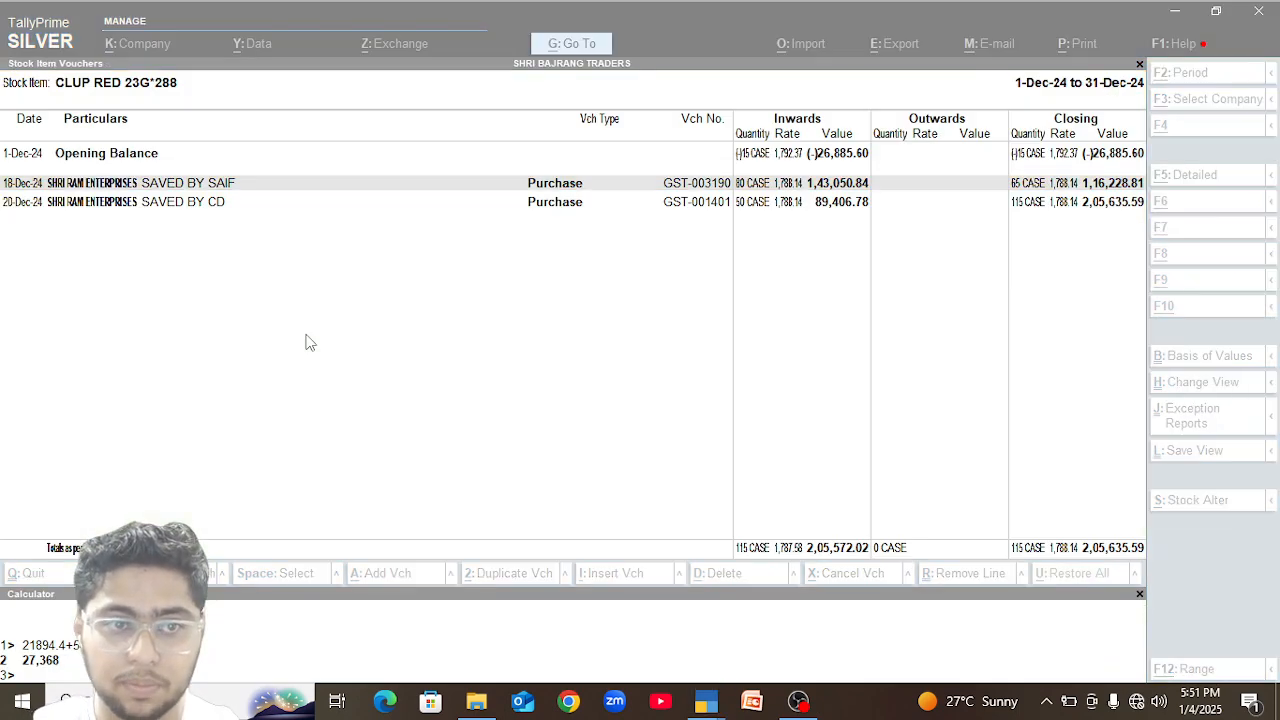
Return to the Gurudev Genaral Stores sales voucher and add CLUP RED 23G*288 as a new item below SS BLACK SHAMP 5M.
key(alt+Tab)
key(Return)
key(Return)
key(Return)
key(Return)
key(Return)
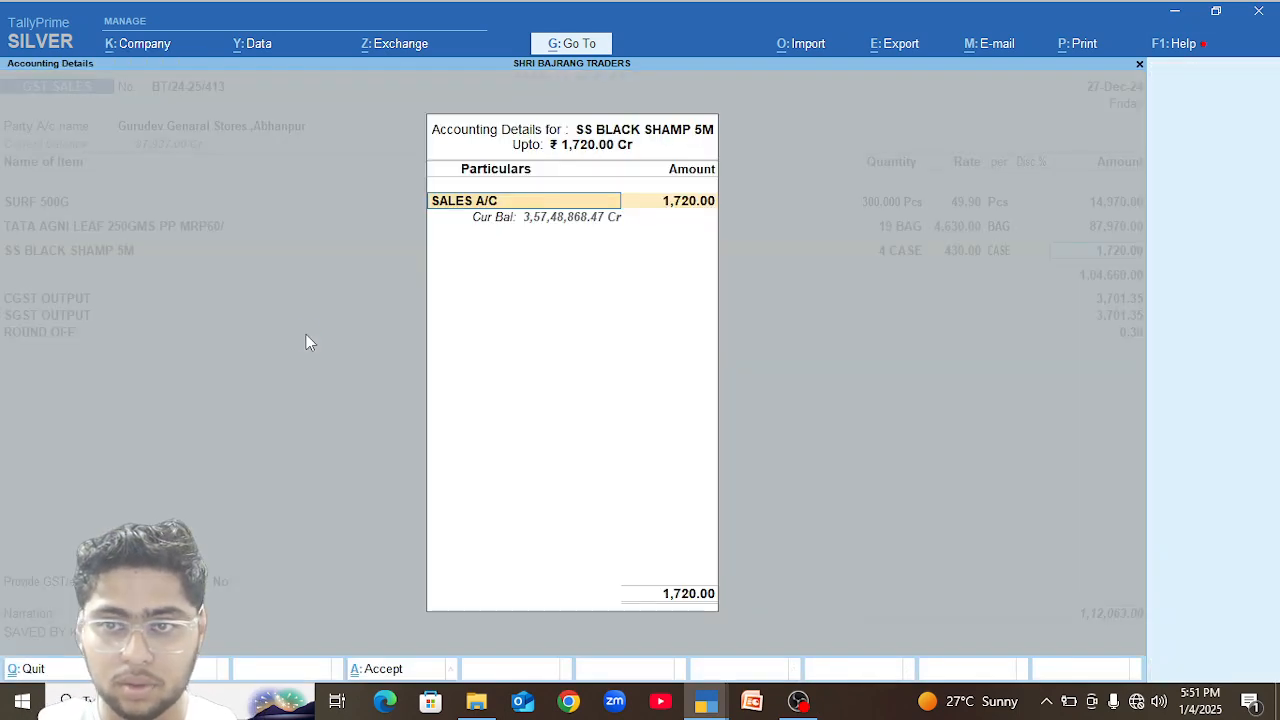
key(Return)
key(Return)
text(clu)
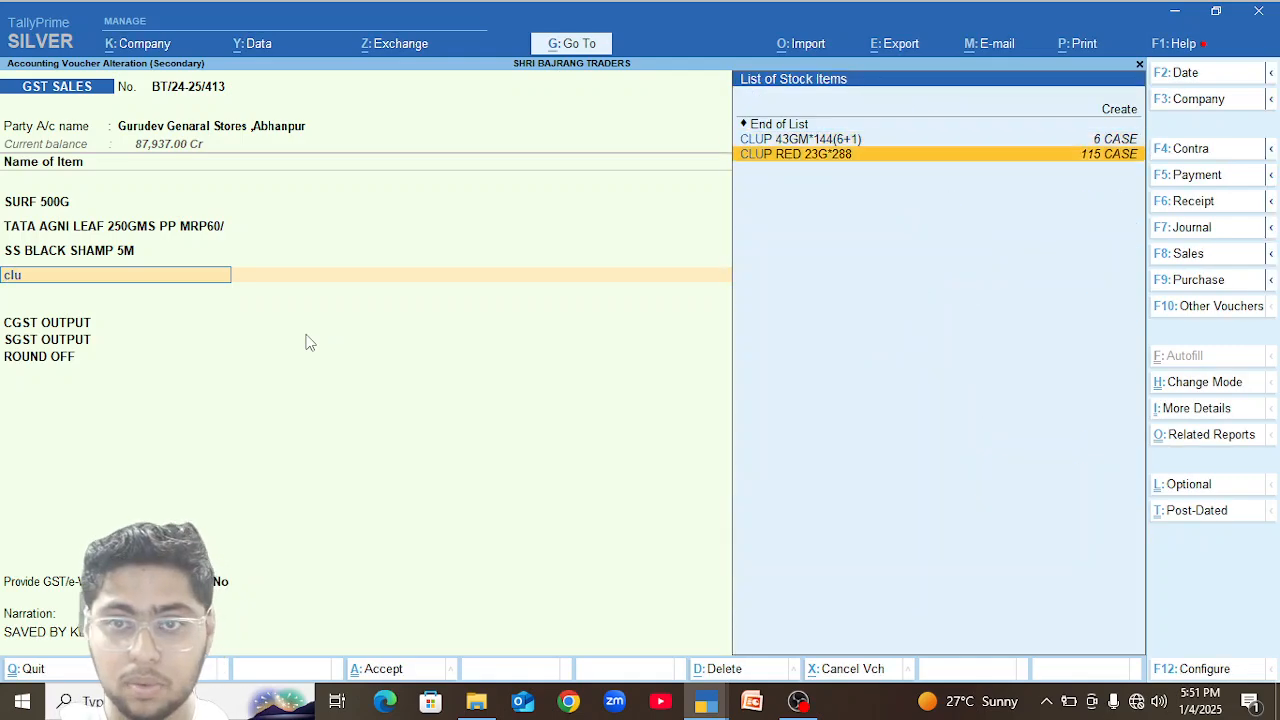
key(Return)
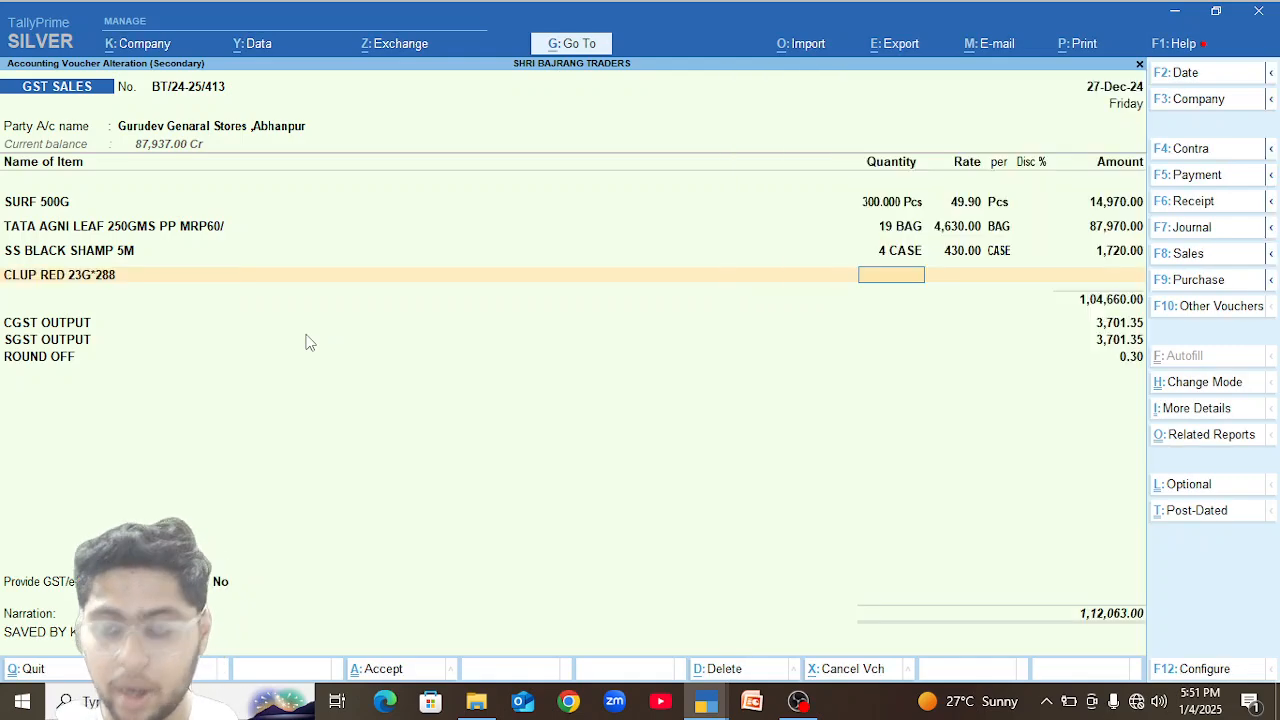
Enter a quantity of 15 cases for CLUP RED 23G*288 and accept the line's default rate and accounting details.
text(15)
key(Return)
key(Return)
key(Return)
key(Return)
key(Return)
key(Return)
key(Return)
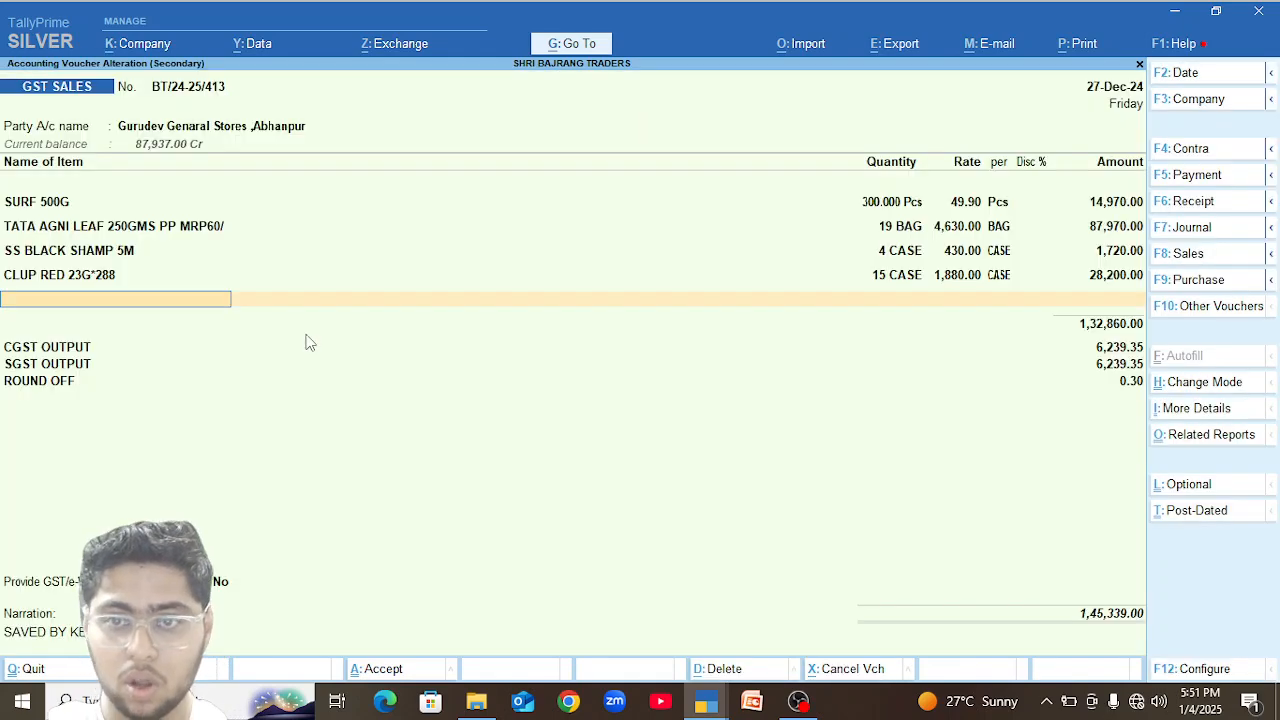
Recheck the December stock vouchers of CLUP RED 23G*288 and set its quantity in the sales voucher to 35 cases.
key(alt+Tab)
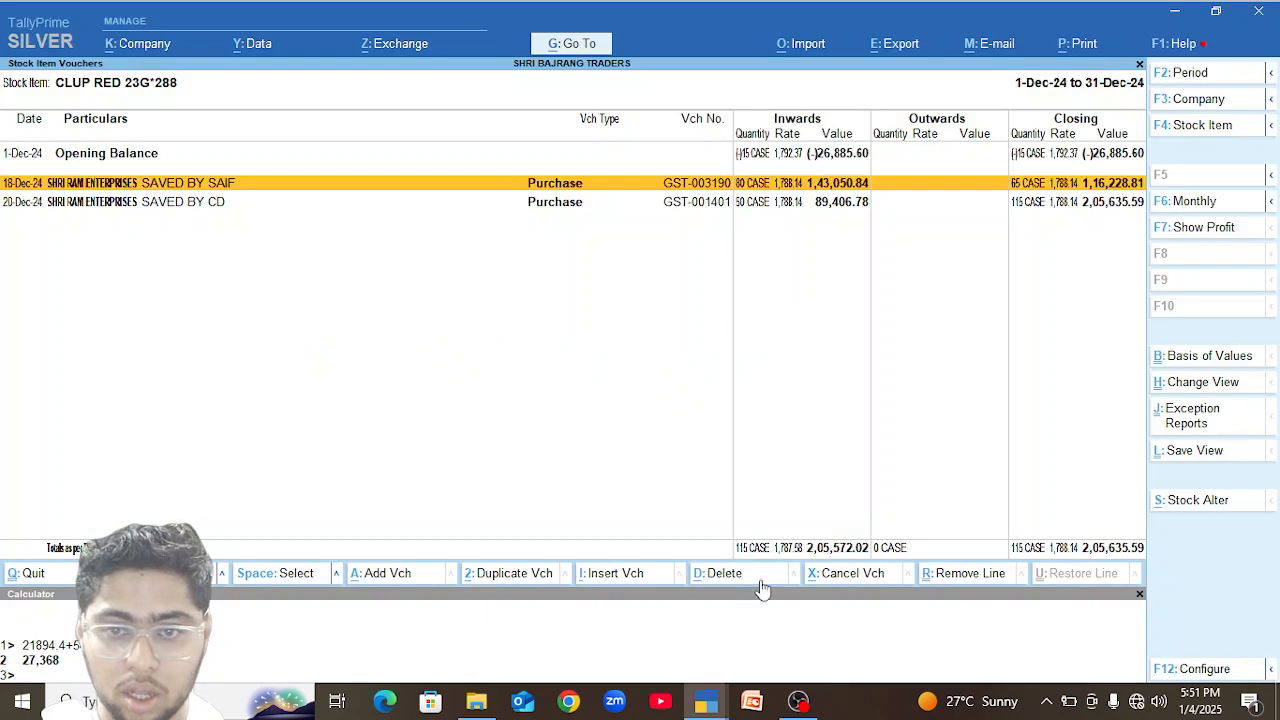
key(alt+Tab)
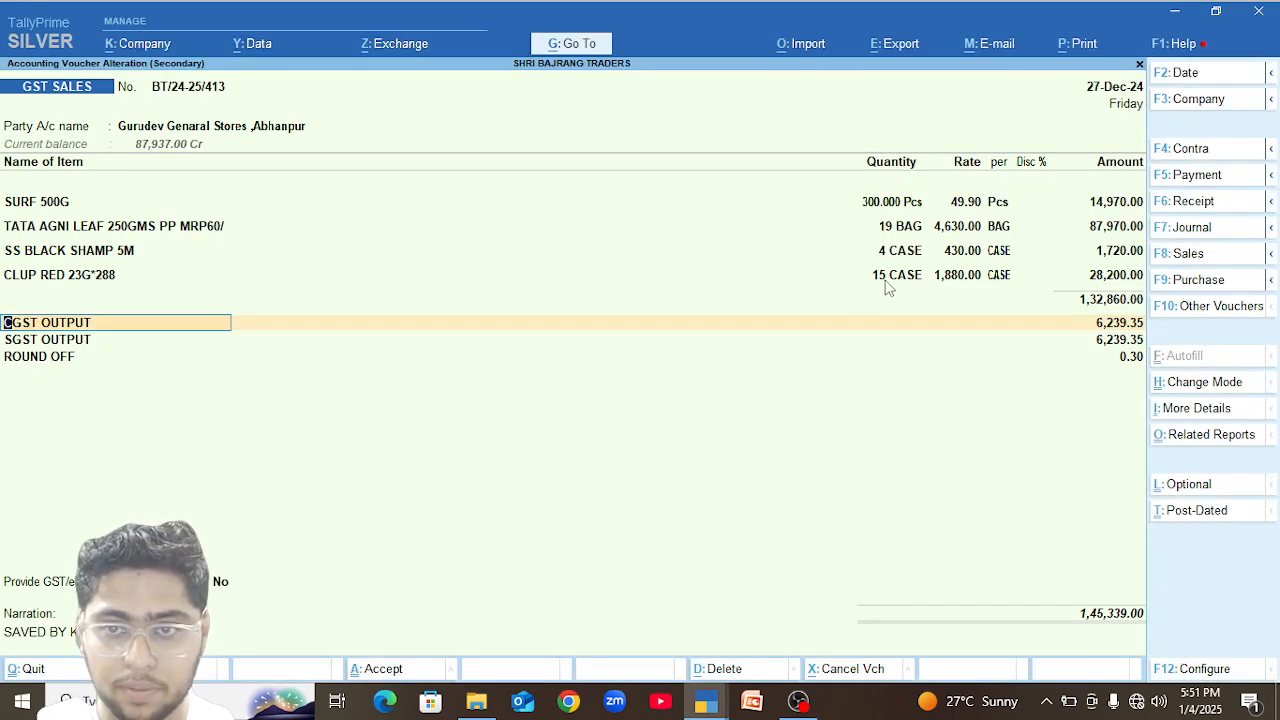
click(897, 281)
text(356)
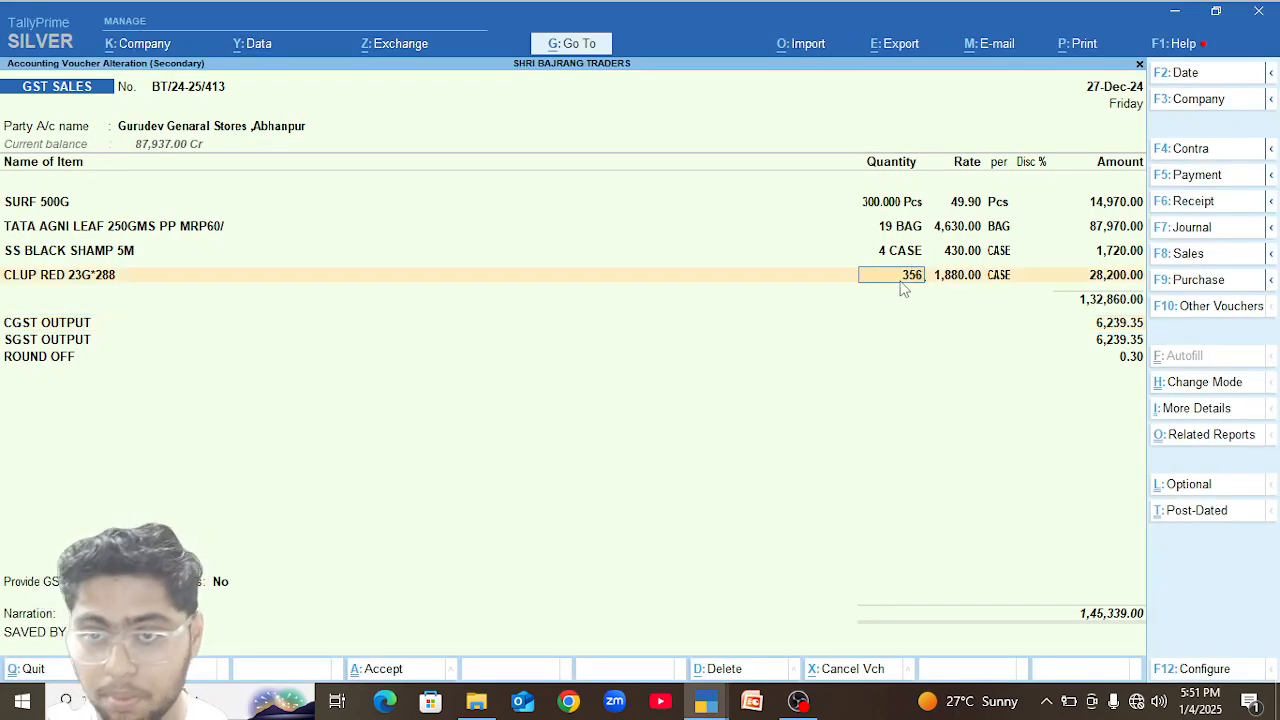
key(BackSpace)
key(Return)
key(Return)
key(Return)
key(Return)
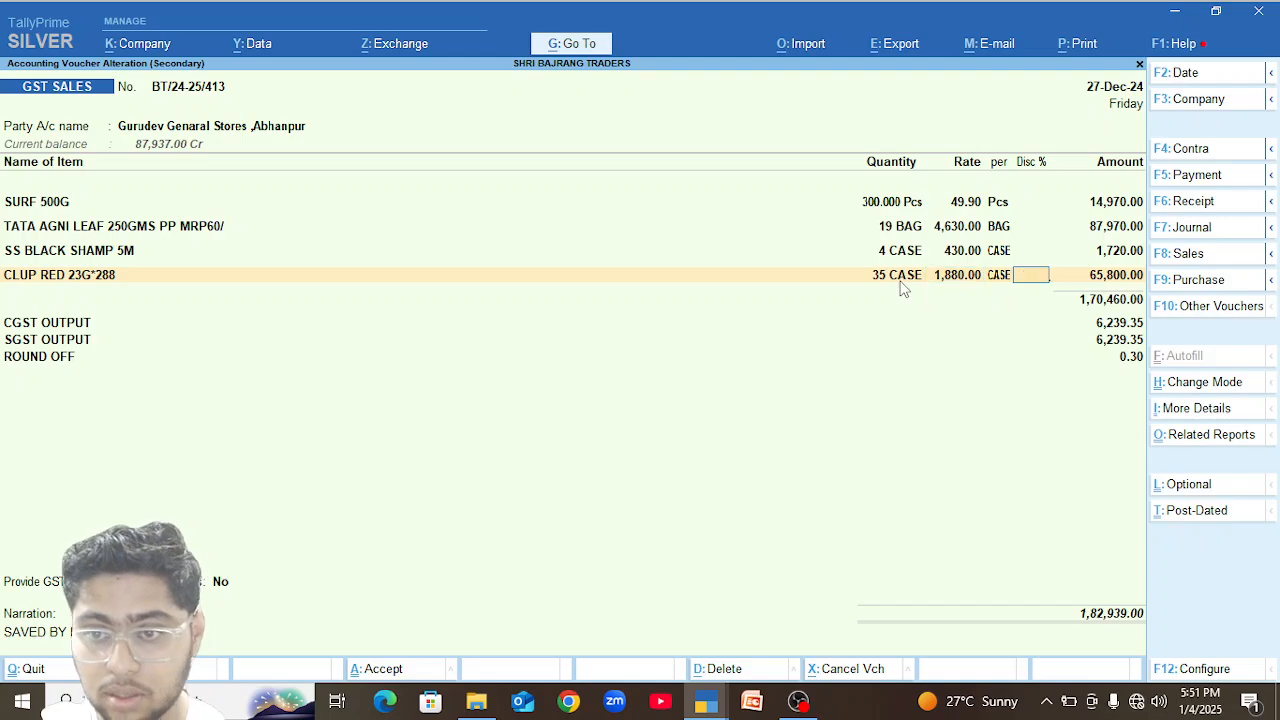
key(Return)
key(Return)
key(Return)
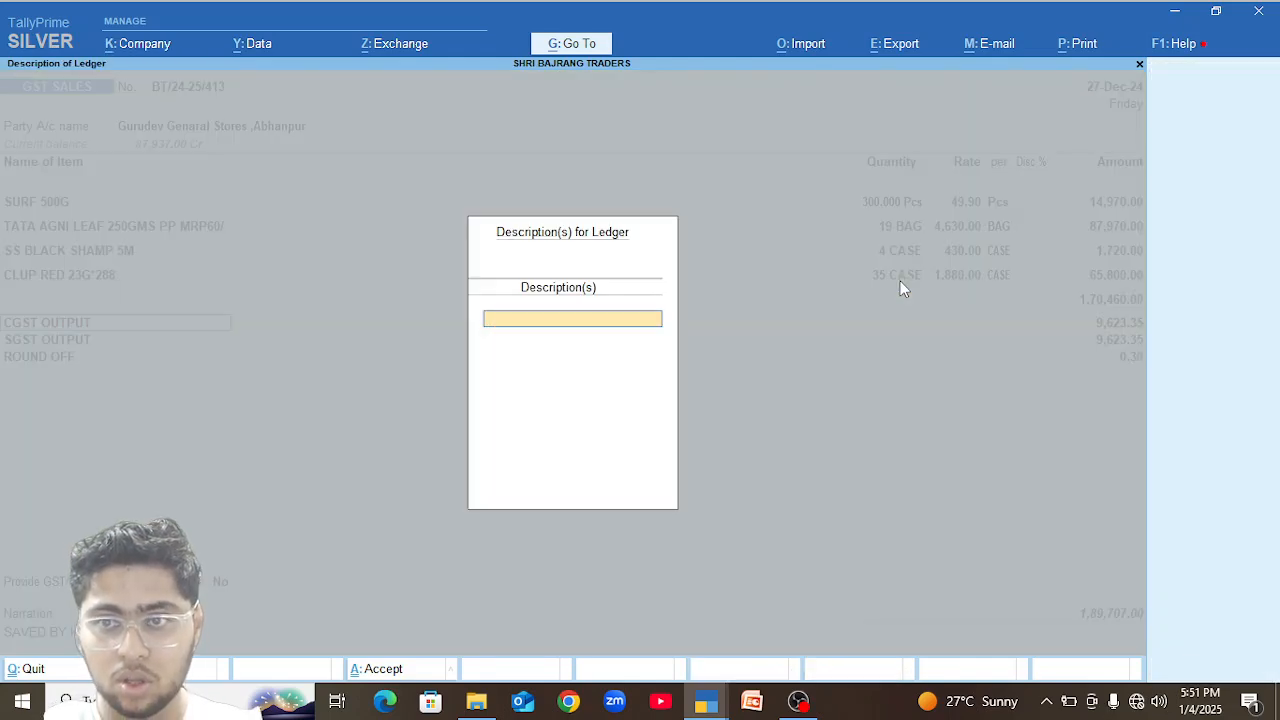
key(Return)
Set the CLUP RED 23G*288 quantity to 40 cases and continue through to the CGST OUTPUT amount.
click(898, 280)
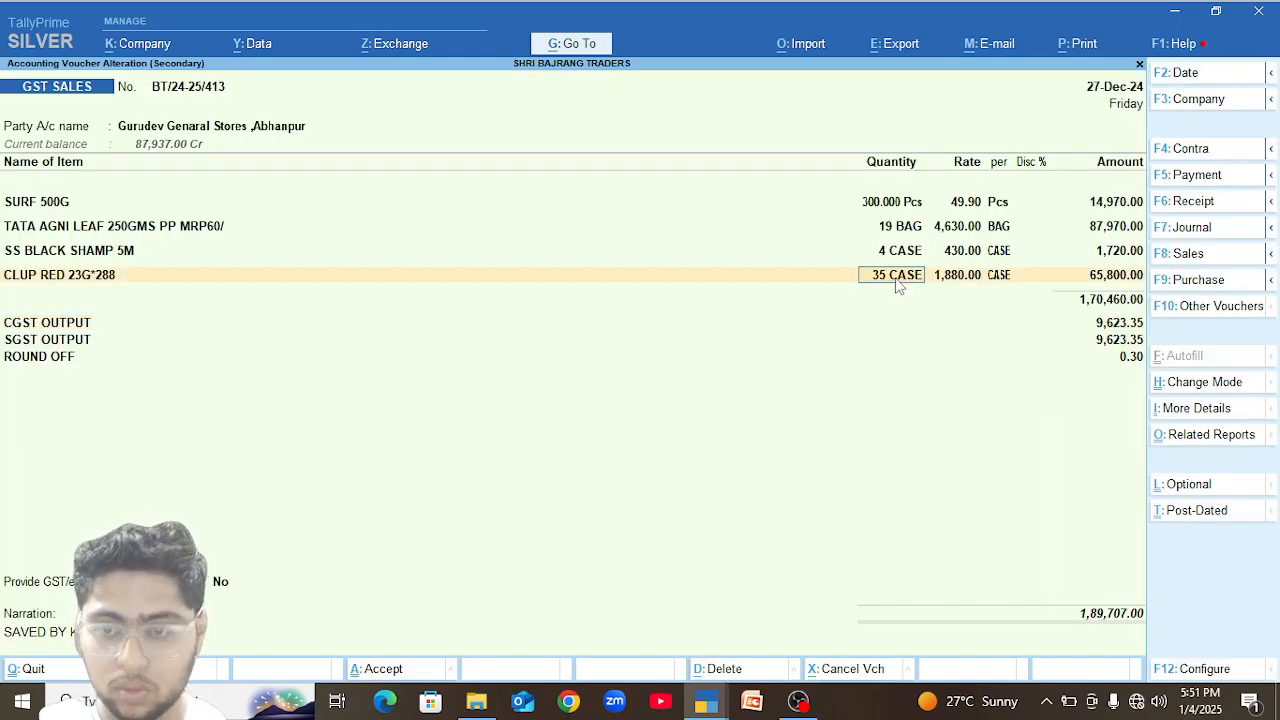
text(40)
key(Return)
key(Return)
key(Return)
key(Return)
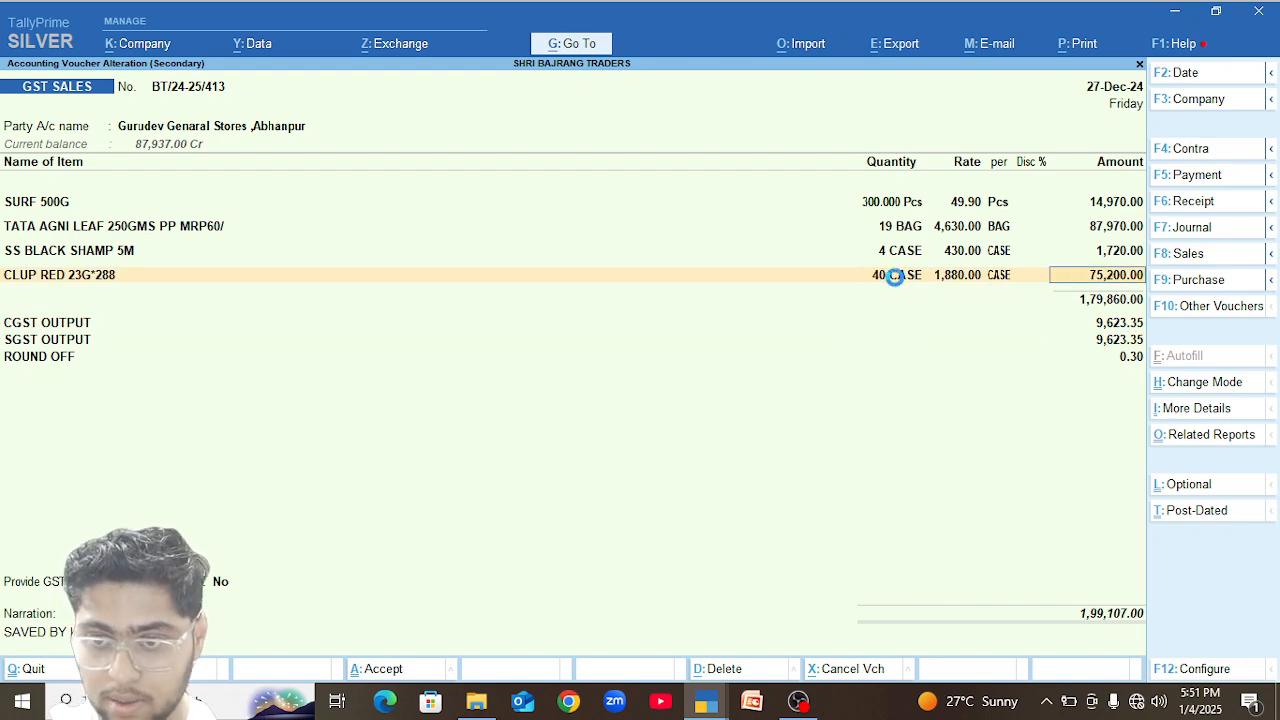
key(Return)
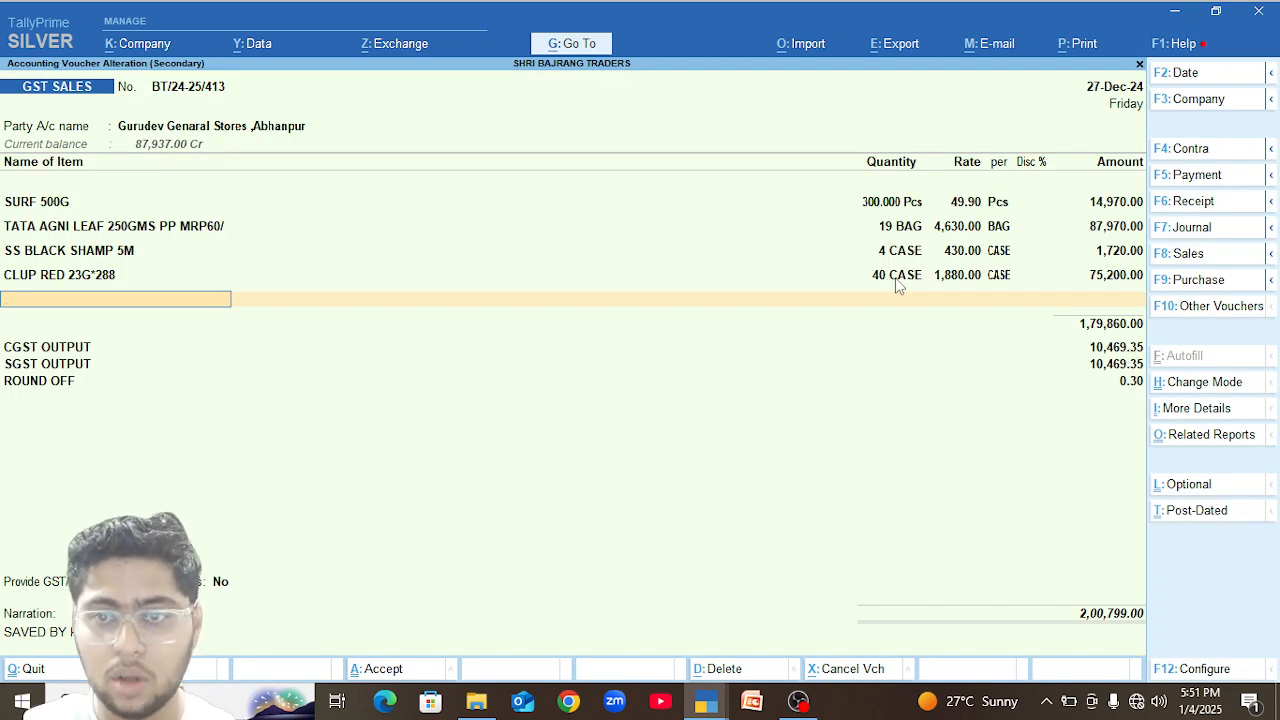
key(Return)
key(Return)
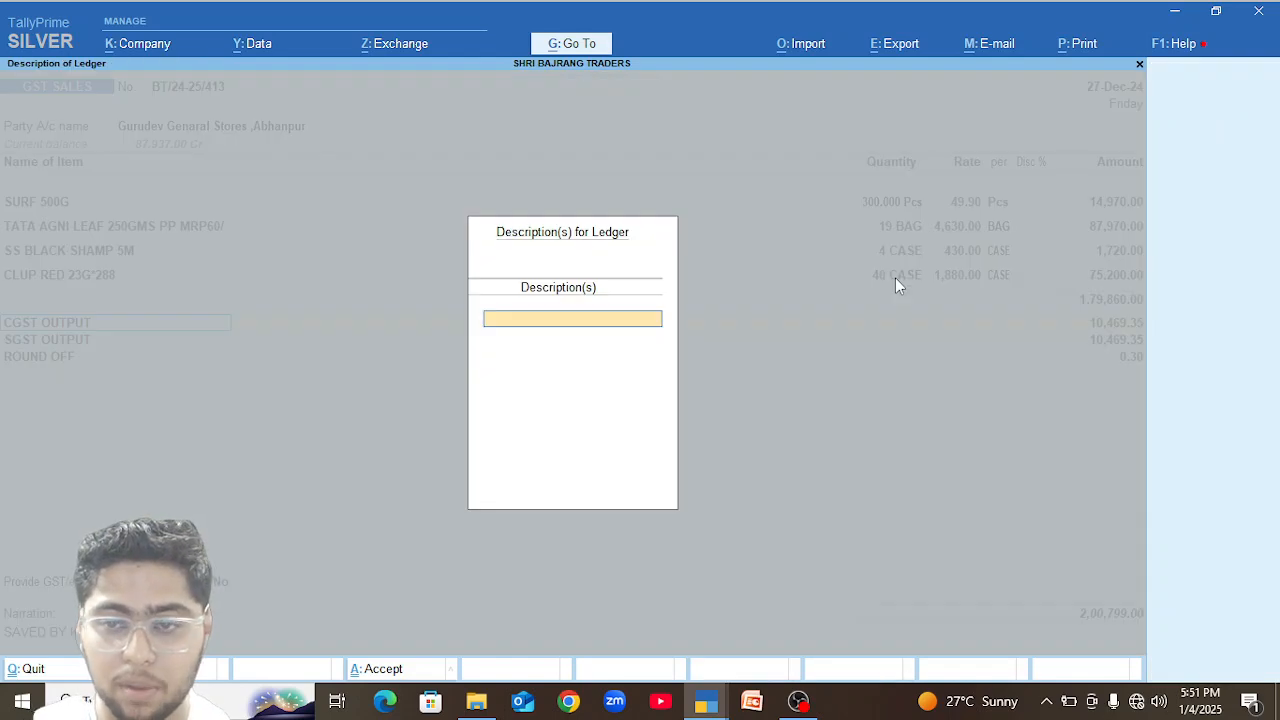
key(Return)
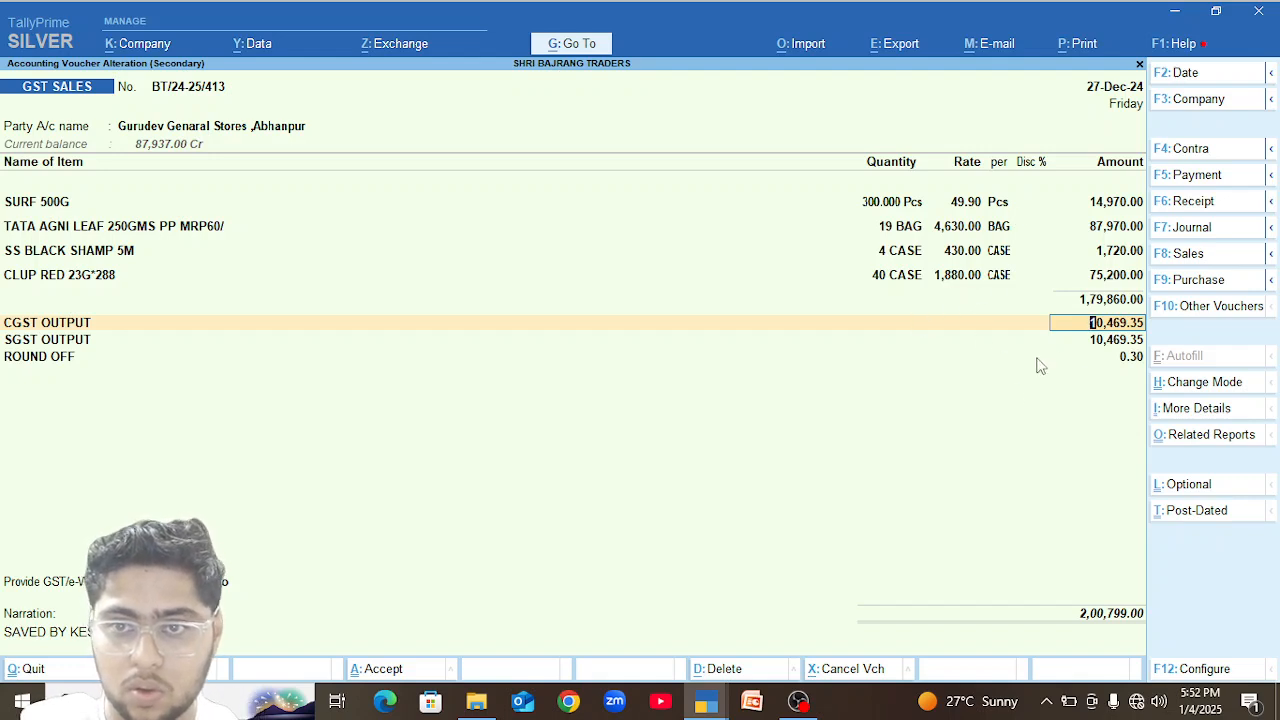
Set the SS BLACK SHAMP 5M quantity to 2 cases and continue through the remaining lines to SGST OUTPUT.
click(912, 252)
text(2)
key(Return)
key(Return)
key(Return)
key(Return)
key(Return)
key(Return)
key(Return)
key(Return)
key(Return)
key(Return)
key(Return)
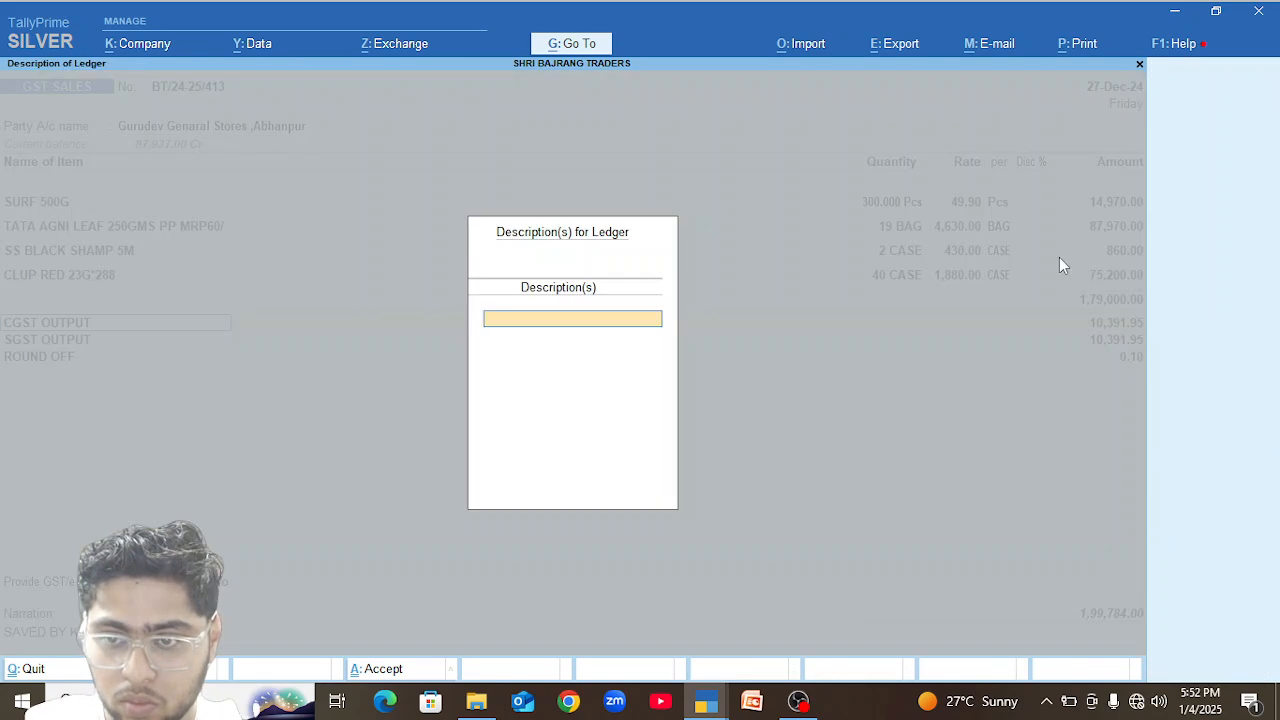
key(Return)
key(Return)
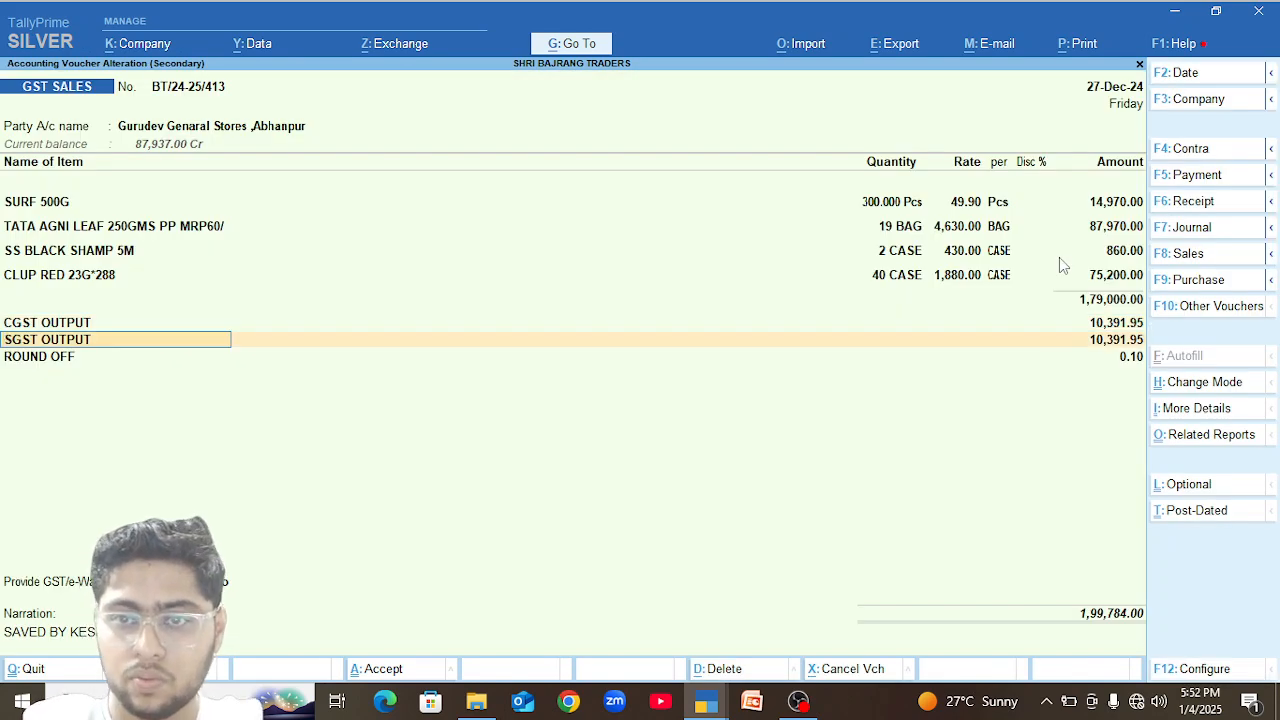
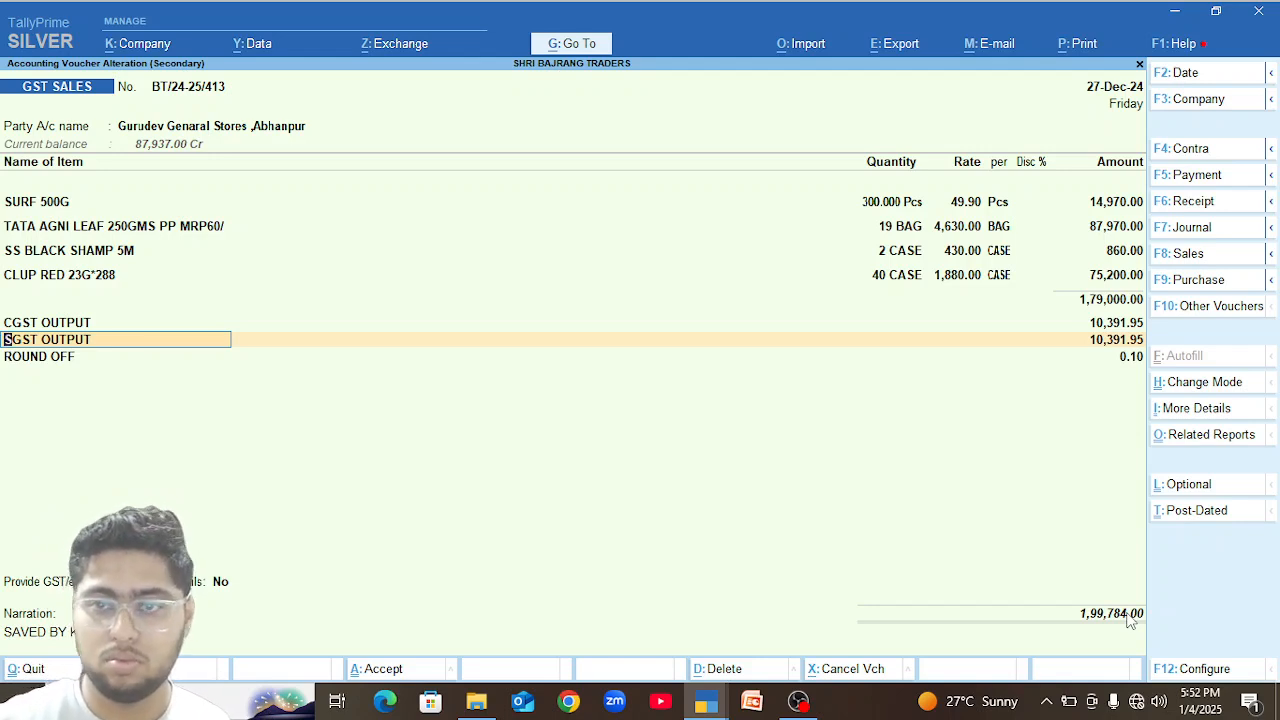
Set the SS BLACK SHAMP 5M quantity to 4 cases and save the sales voucher without sending e-Invoice or e-Way Bill details.
click(891, 250)
text(4)
key(Return)
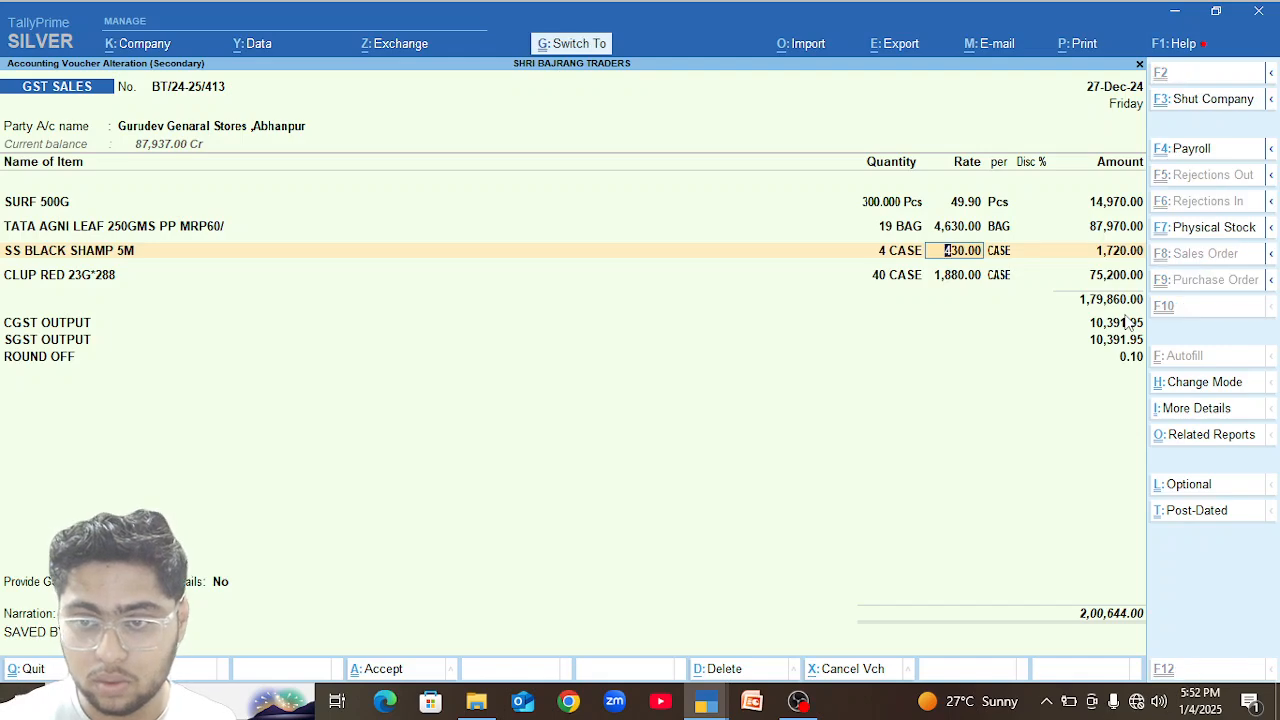
key(ctrl+a)
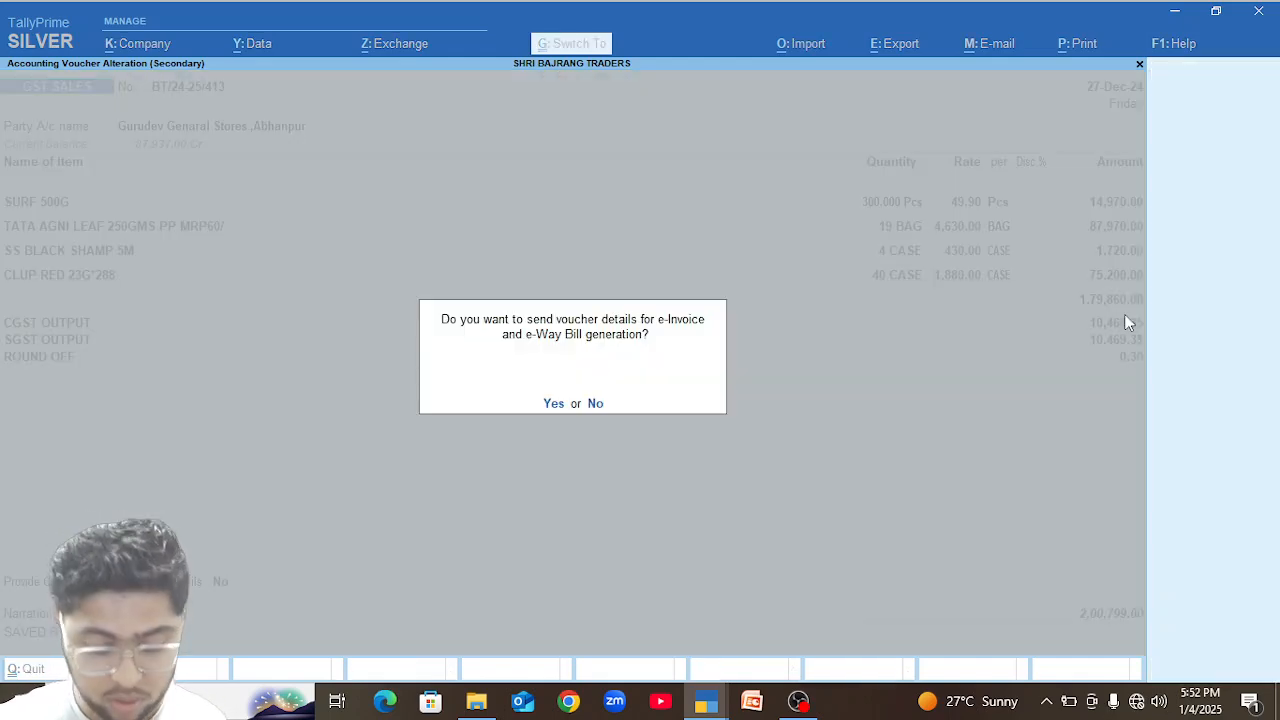
key(n)
In the 24-Dec-24 receipt of Gurudev Genaral Stores, set the party credit to 2,00,799 and the Bank of Baroda debit to 2,00,000.
key(Up)
key(Return)
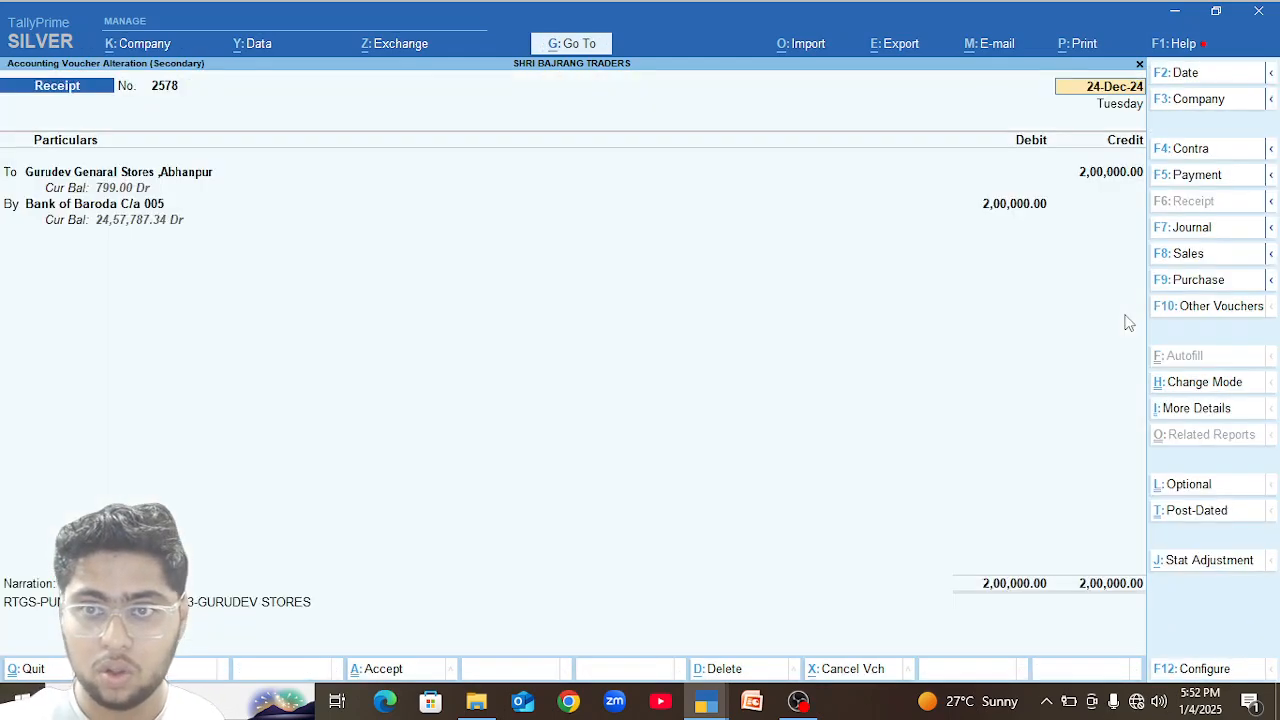
click(1040, 210)
click(1120, 188)
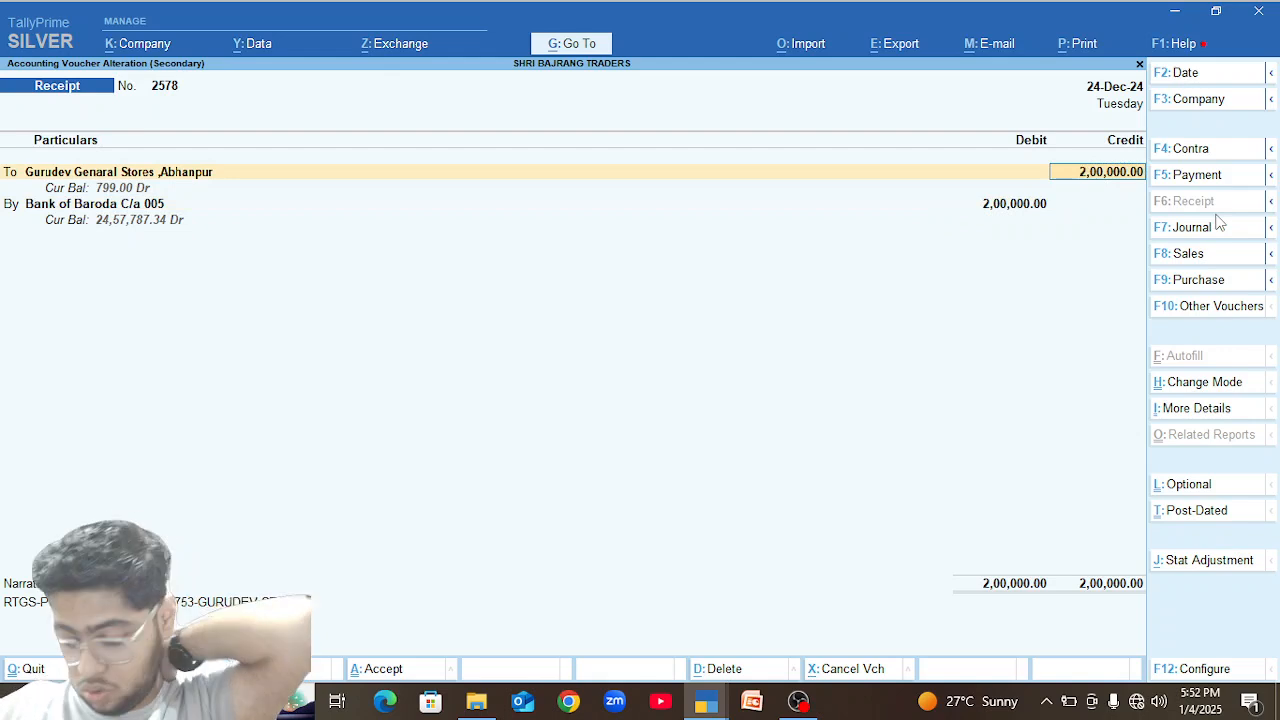
key(BackSpace)
text(2,00,7)
text(99)
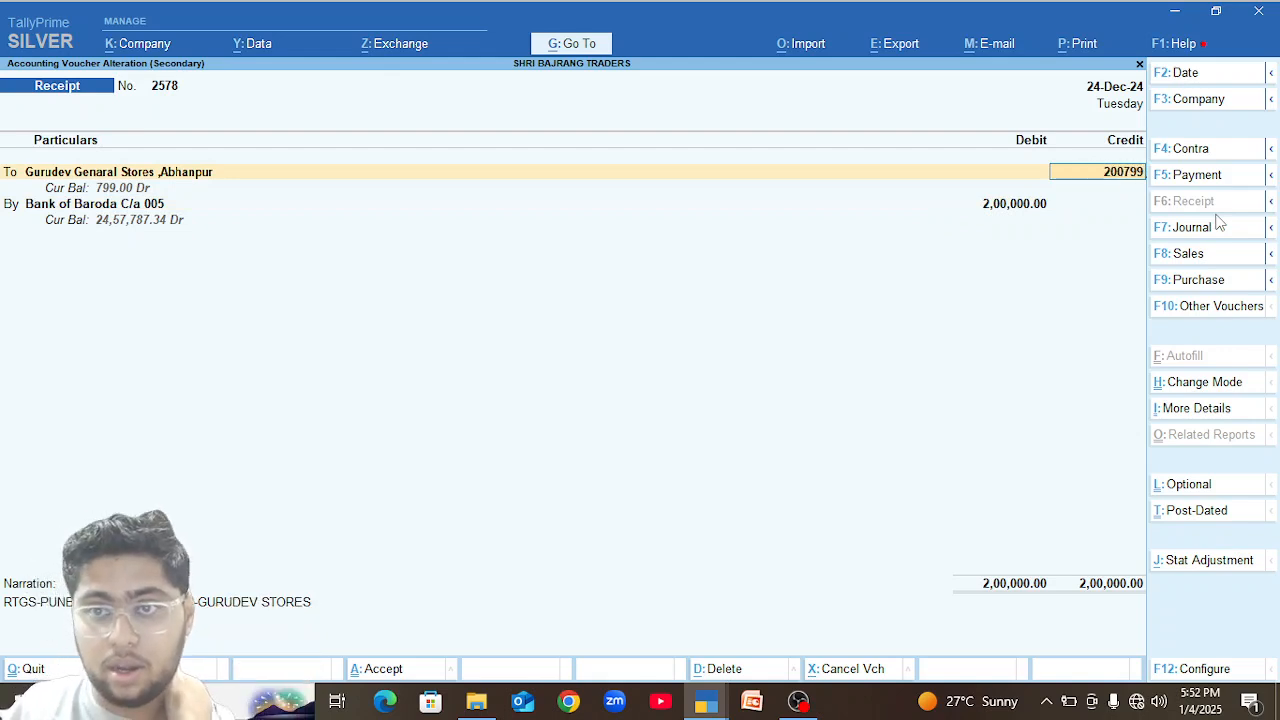
key(Return)
key(Return)
text(200000)
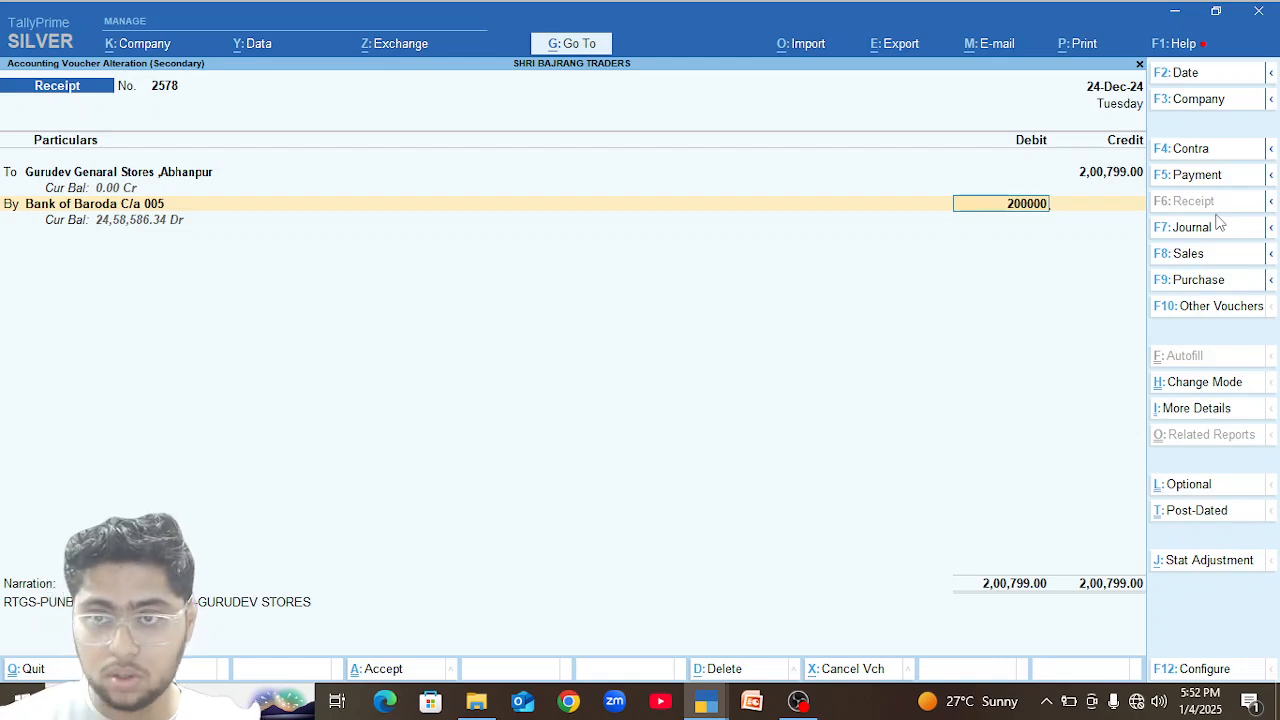
key(Return)
Debit the remaining 799.00 to the DISCOUNT ledger, save the receipt, and return to the party's monthly summary.
key(Return)
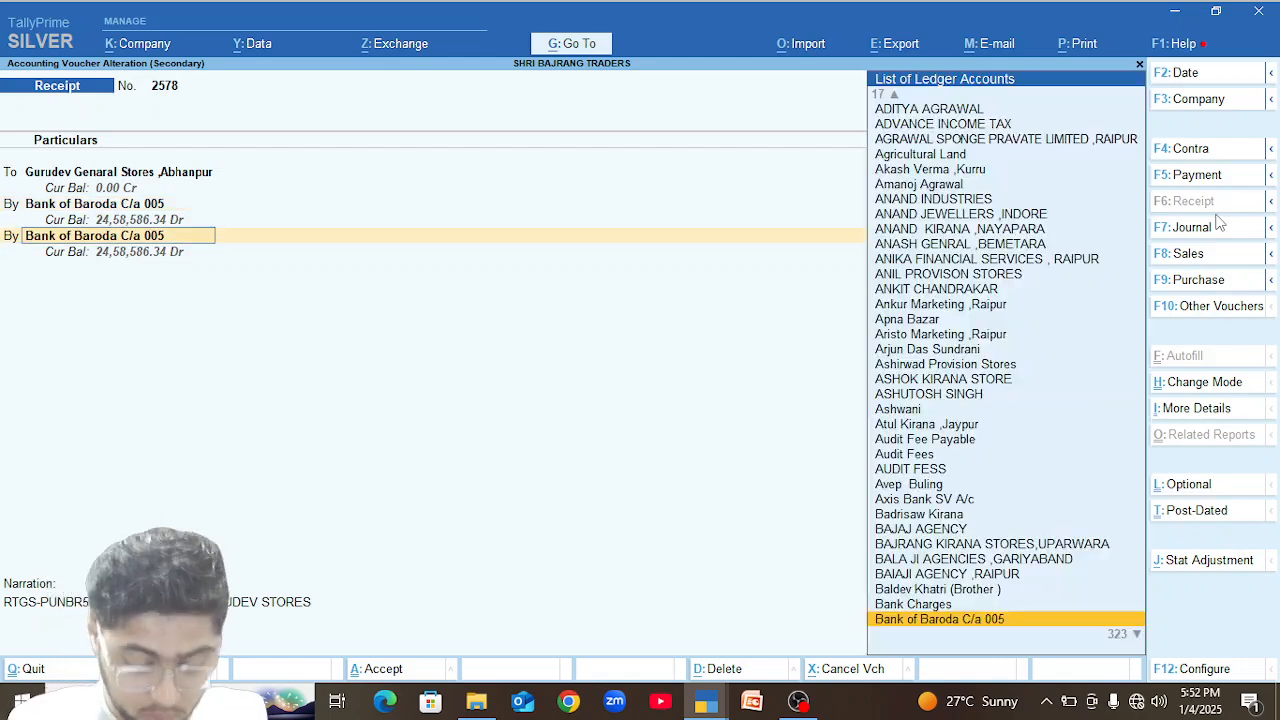
text(Dis)
key(Down)
key(Up)
key(Return)
key(Return)
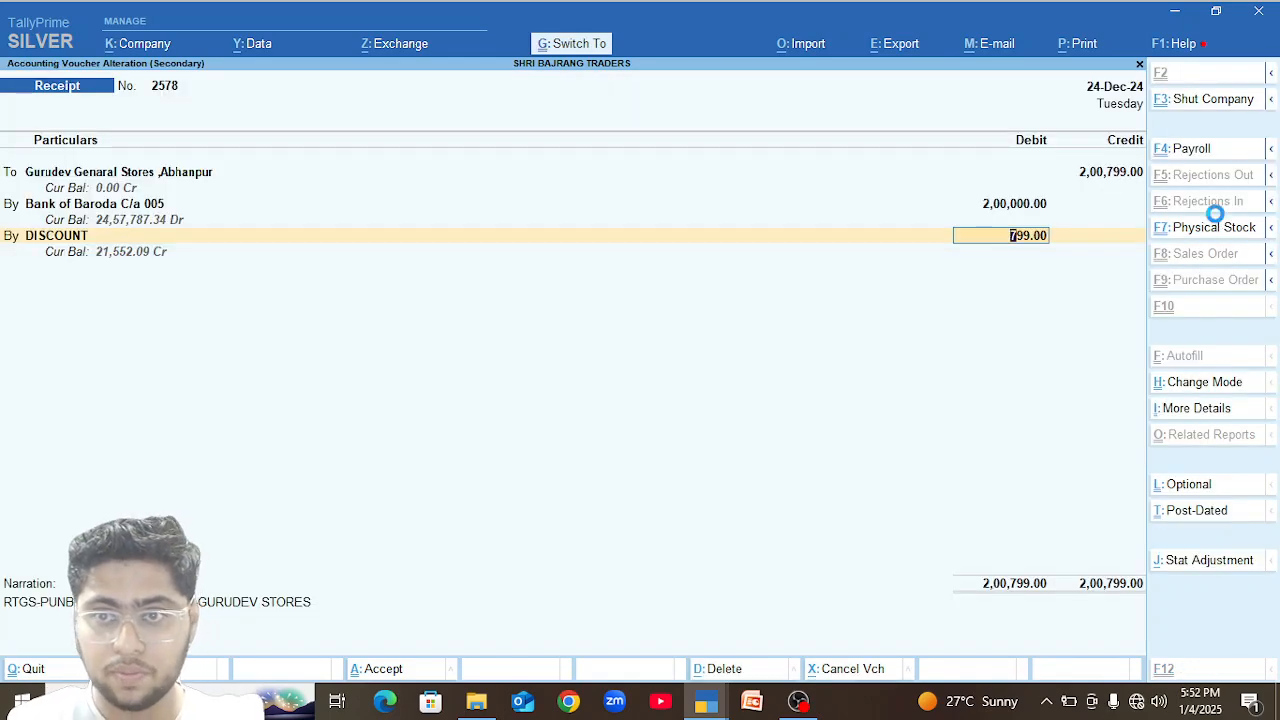
key(ctrl+a)
key(Escape)
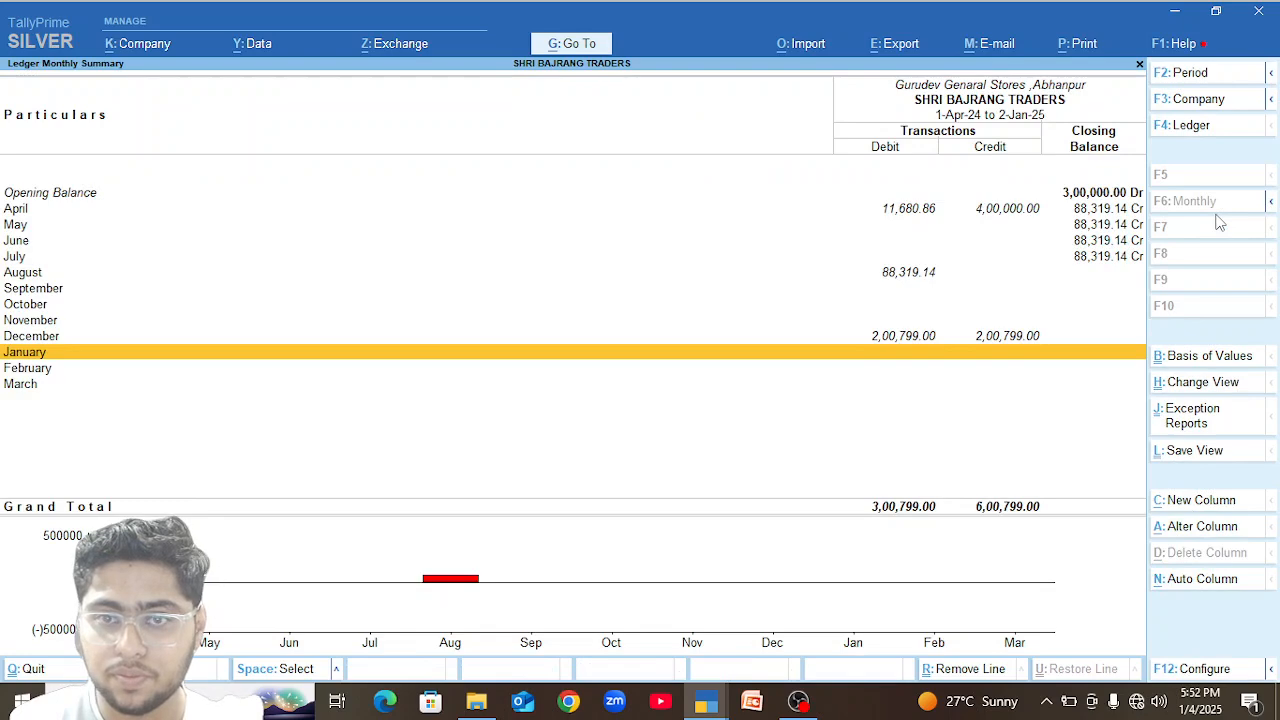
Examine the monthly ledger summaries of the credit-balance debtors B.R.Traders Raipur and JAGANNATH TRADERS ,KONDAGOAN.
key(Escape)
key(Down)
key(Up)
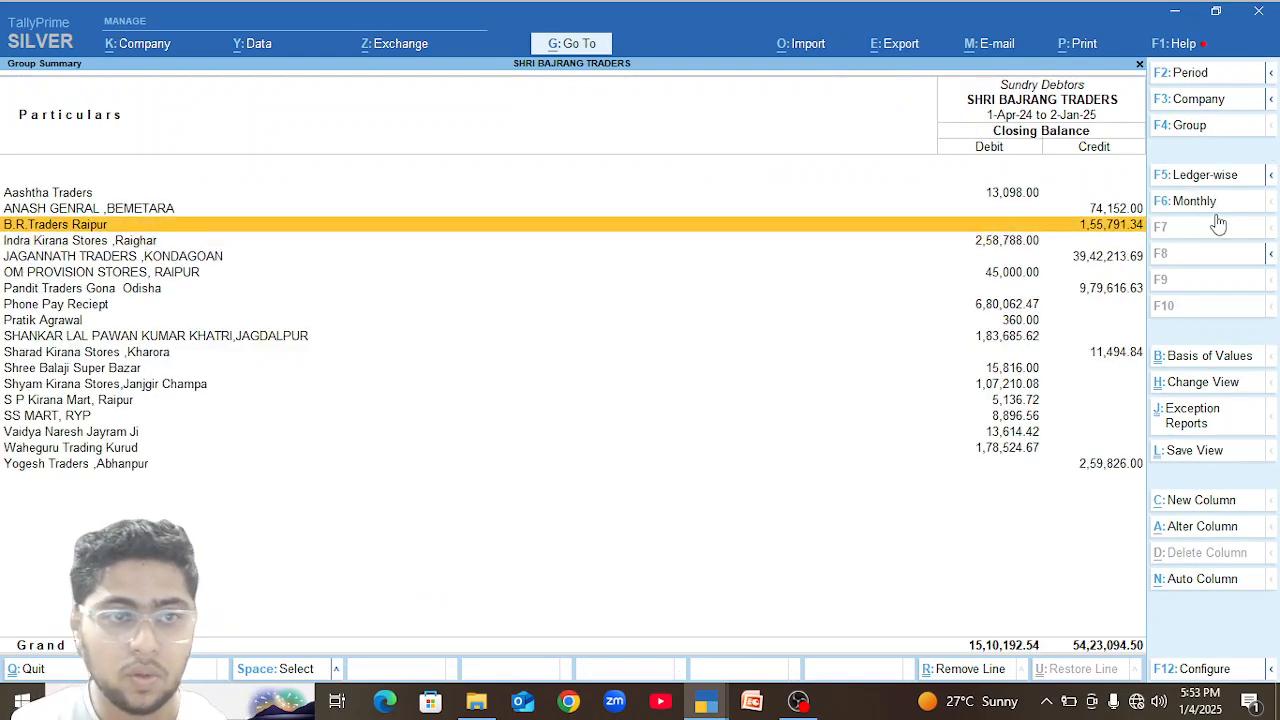
key(Return)
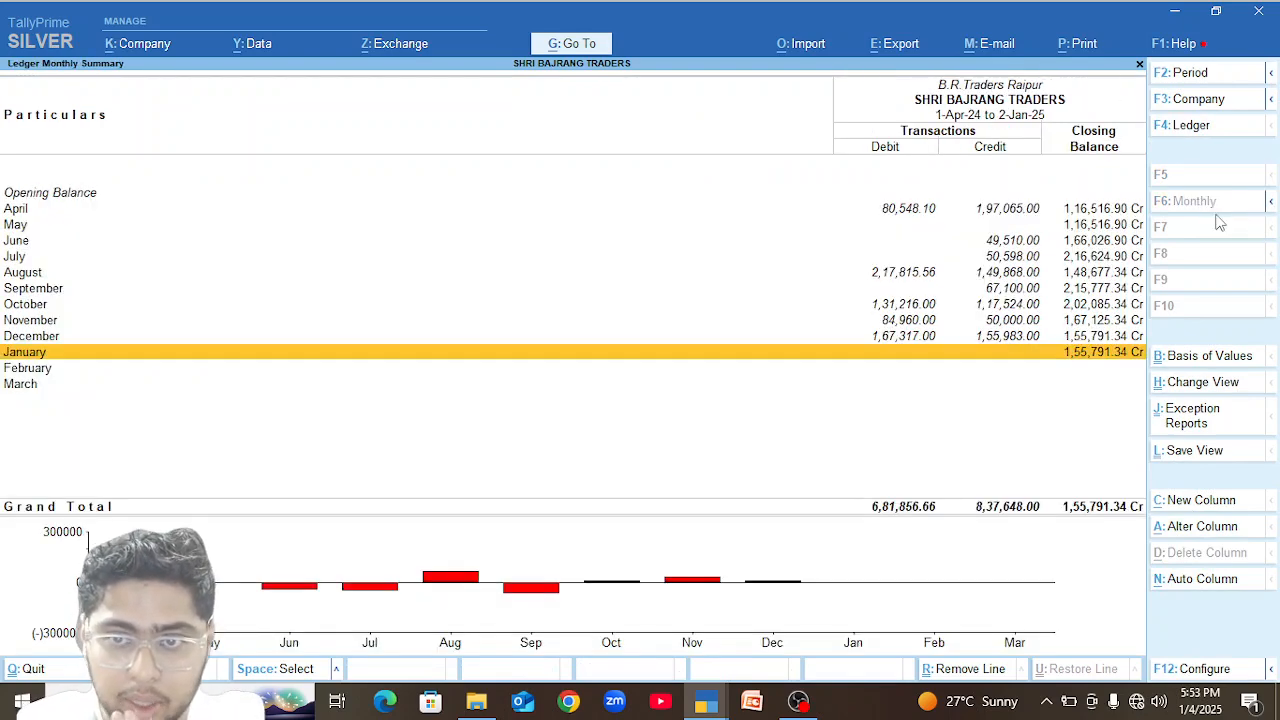
key(Escape)
key(Down)
key(Down)
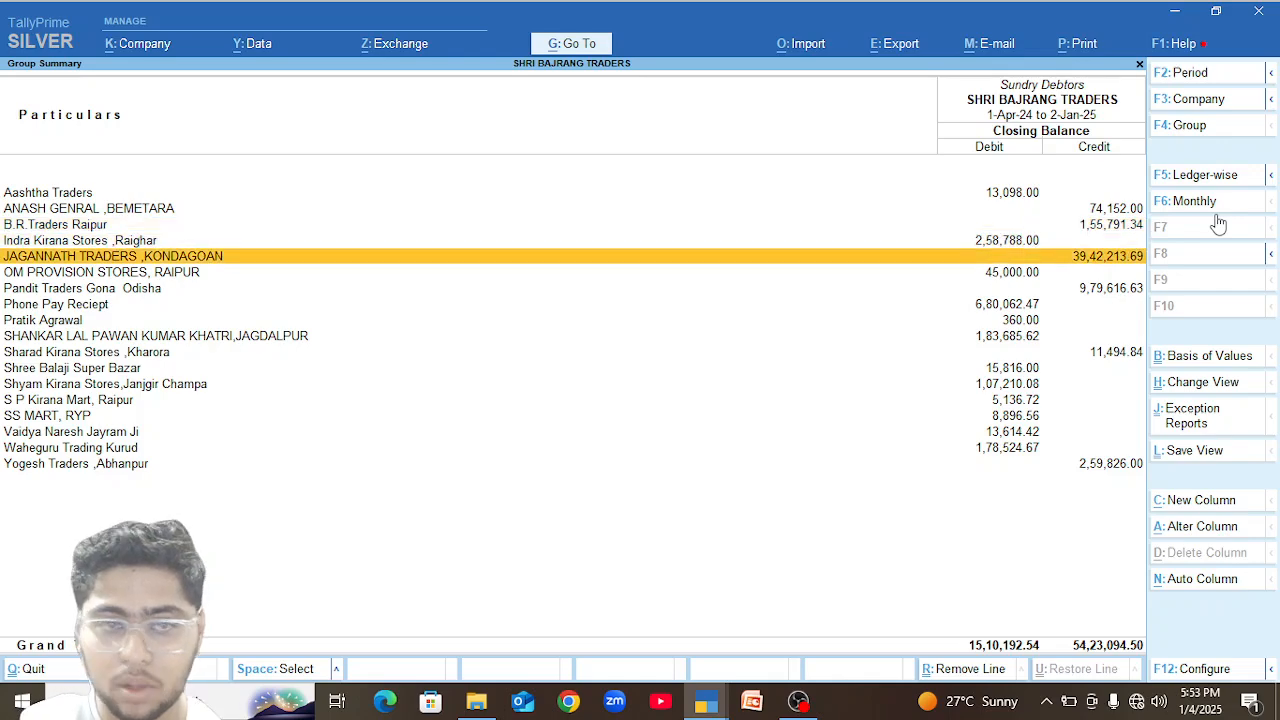
key(Return)
key(Up)
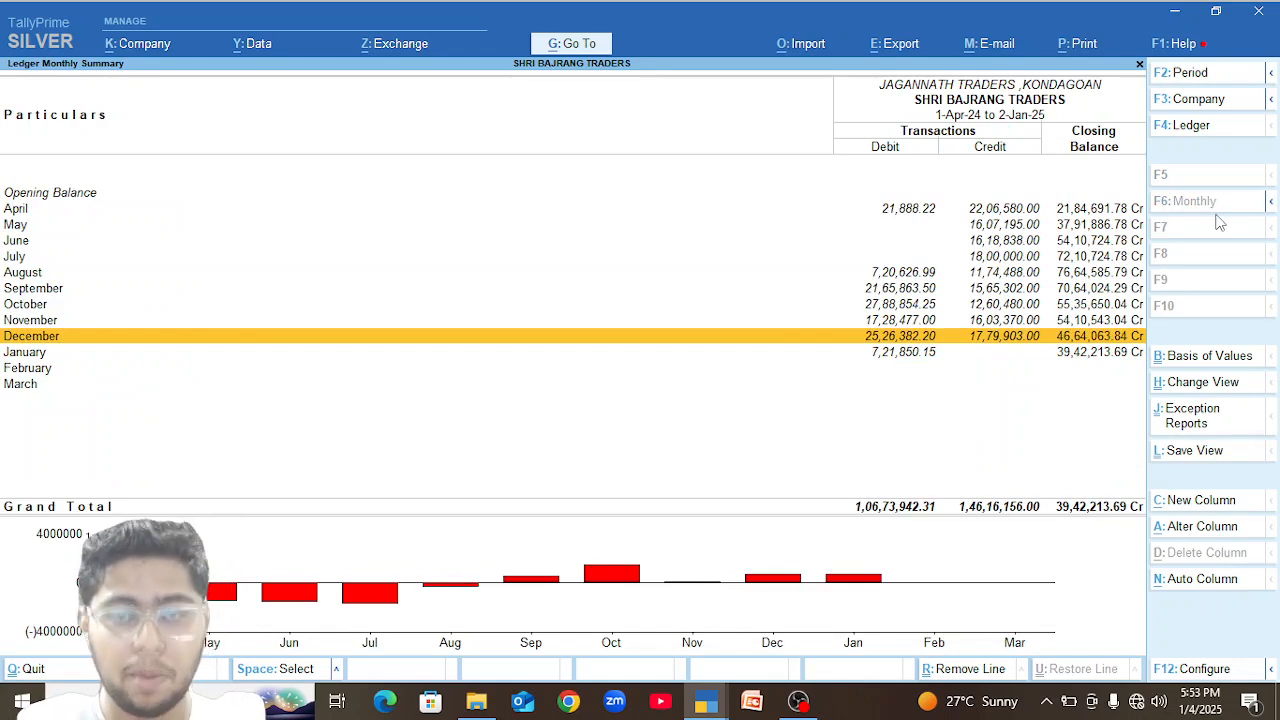
key(Escape)
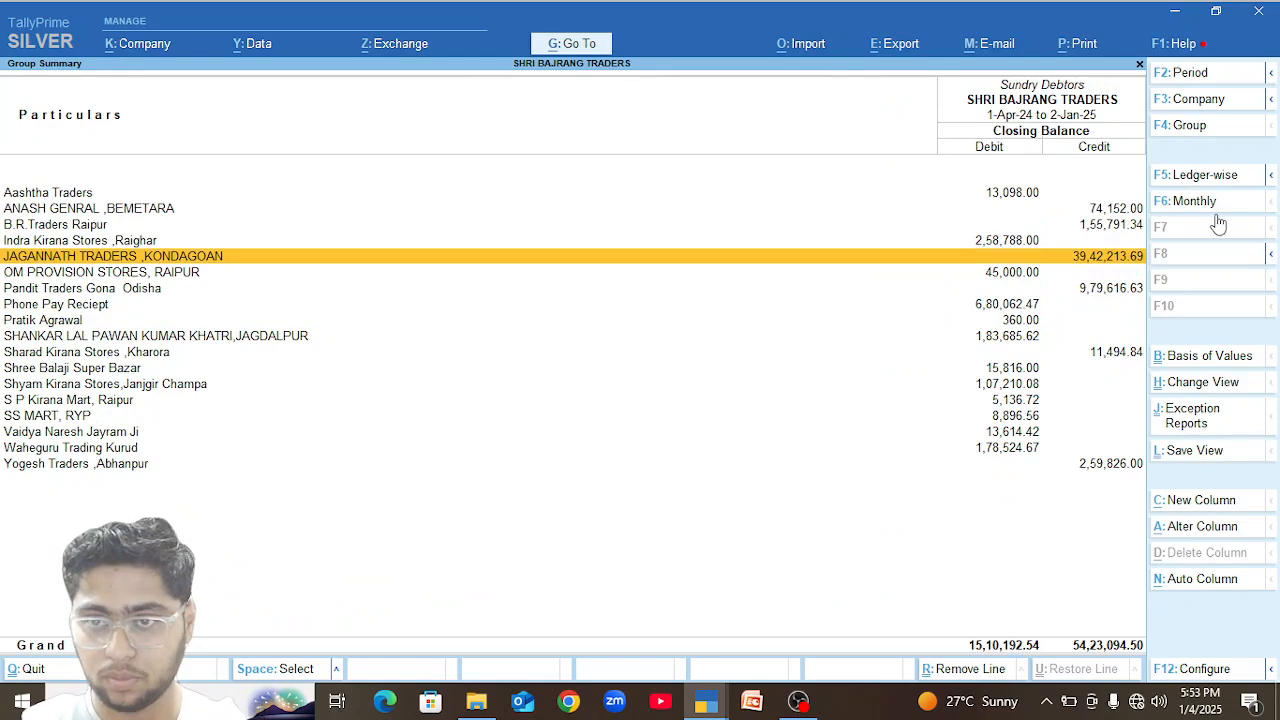
Examine the monthly summary and December ledger vouchers of Pandit Traders Gona Odisha.
key(Down)
key(Down)
key(Return)
key(Up)
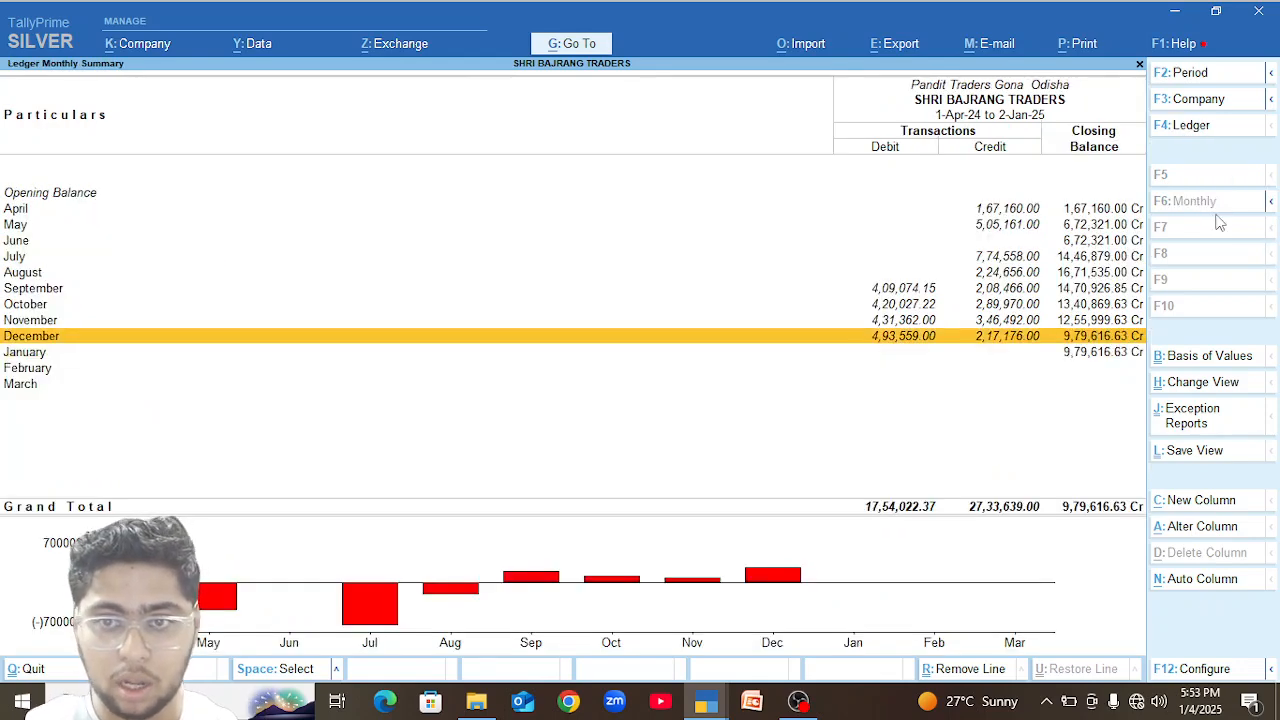
key(Escape)
key(Down)
key(Down)
key(Down)
key(Down)
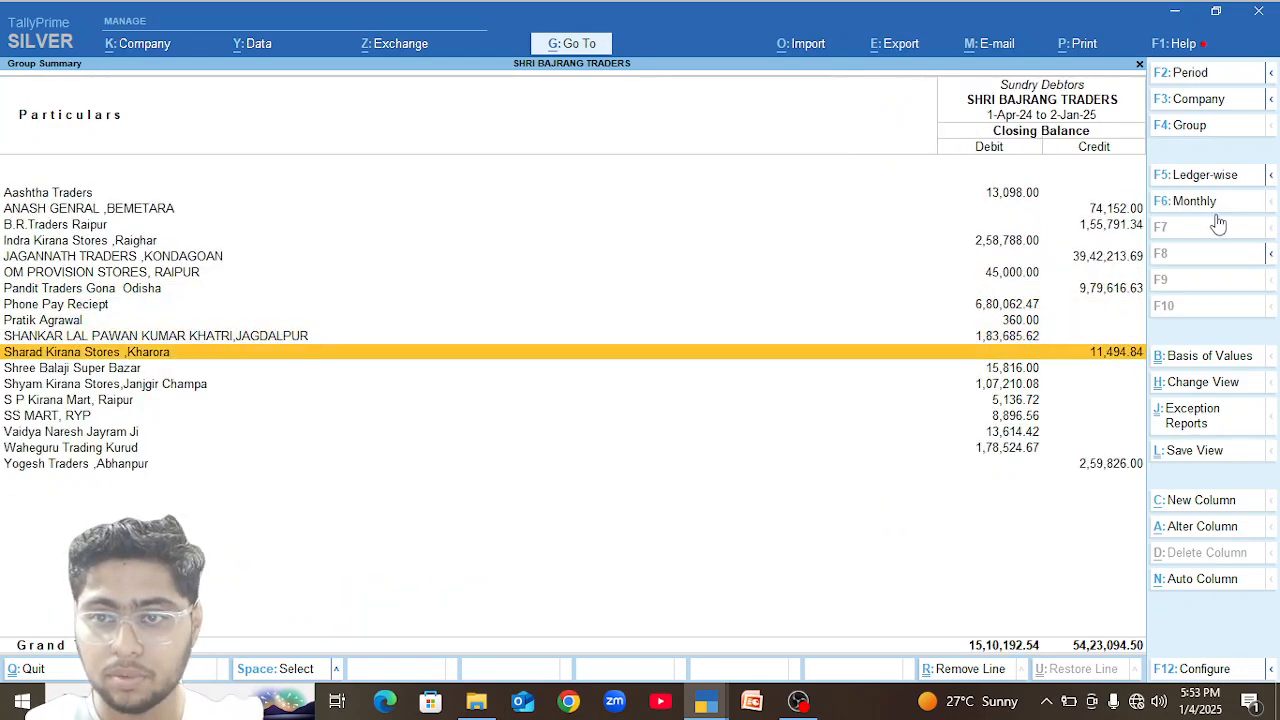
key(Up)
key(Up)
key(Up)
key(Up)
key(Return)
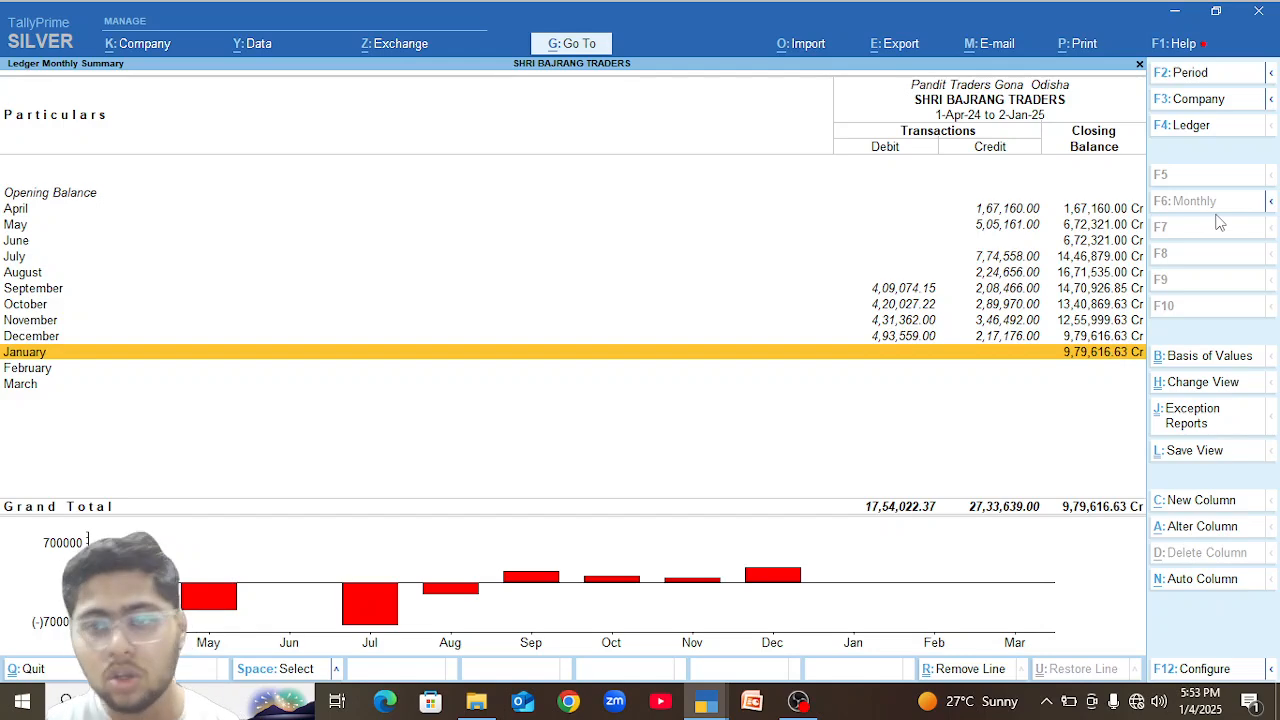
key(Up)
key(Return)
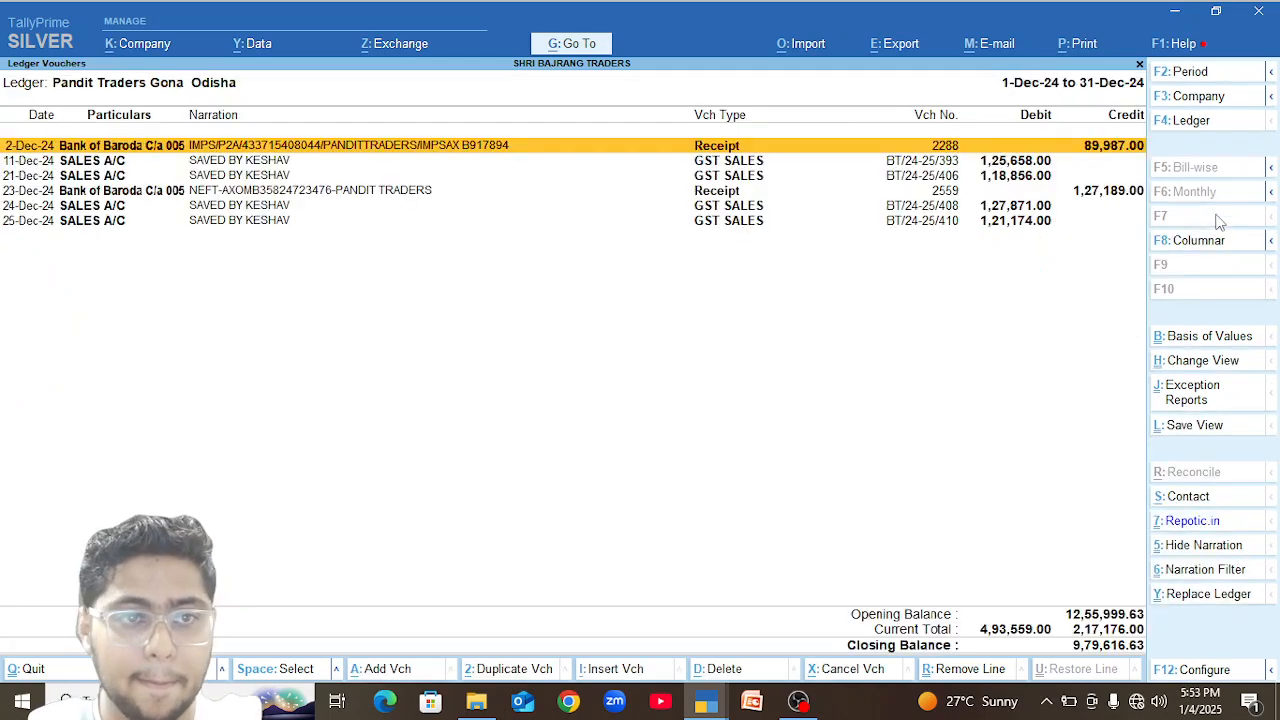
key(Escape)
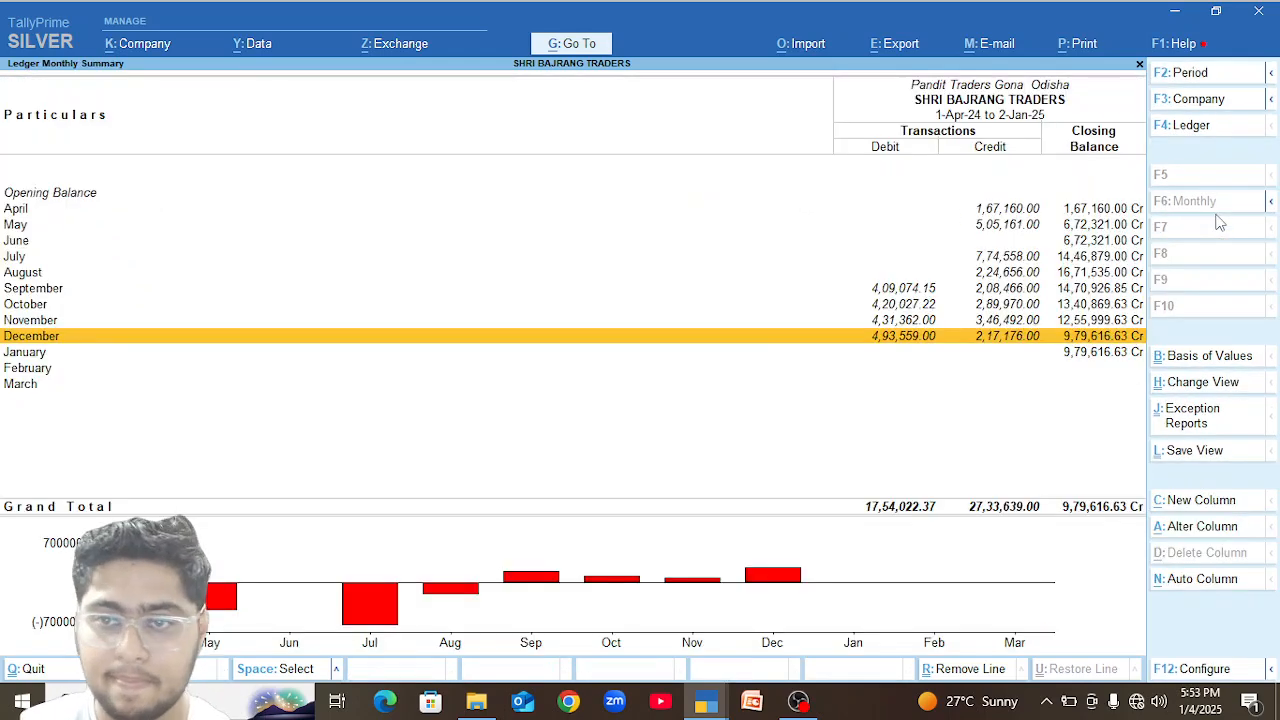
Open the 16-Dec-24 GST sales voucher from the December ledger of Sharad Kirana Stores ,Kharora.
key(Escape)
key(Down)
key(Down)
key(Down)
key(Down)
key(Return)
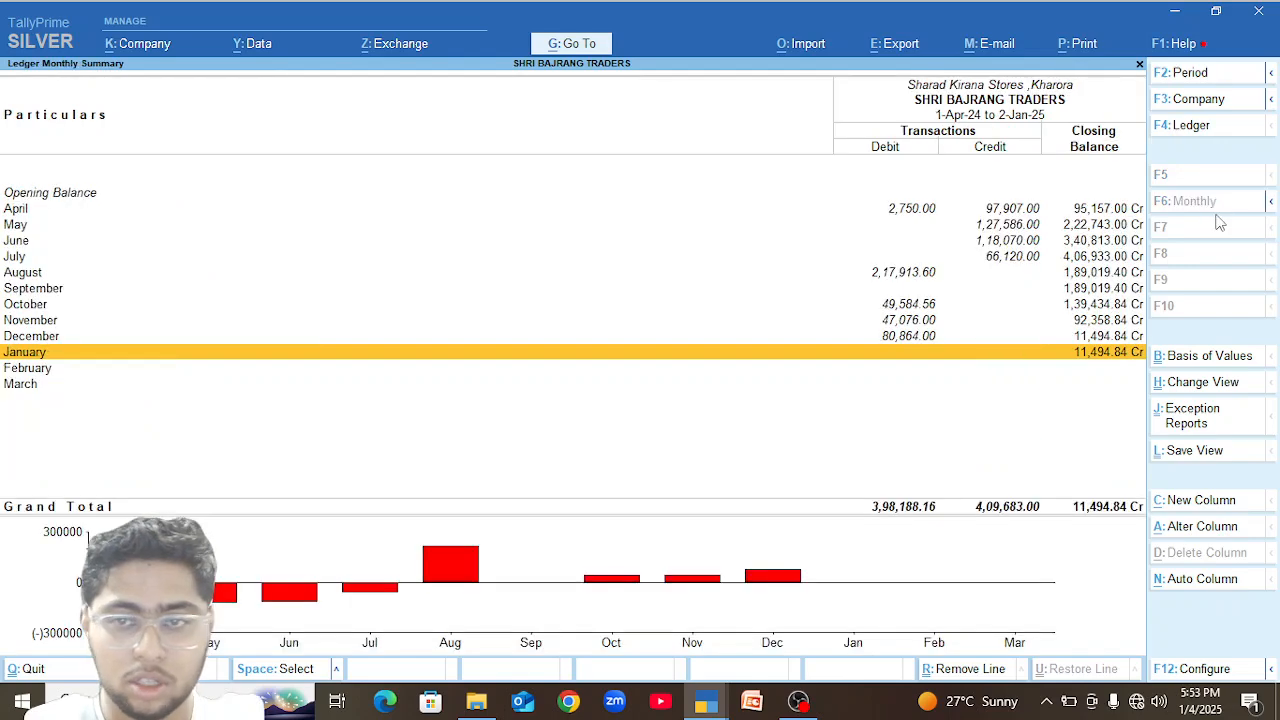
key(Up)
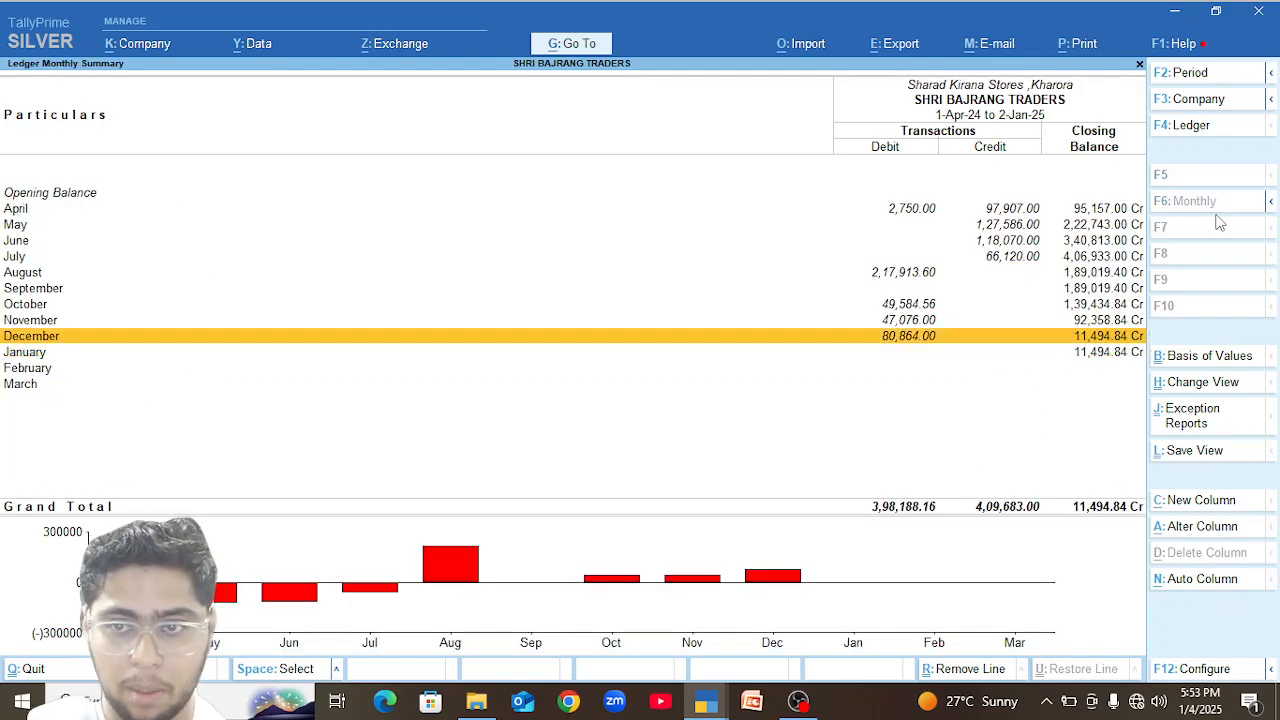
key(Return)
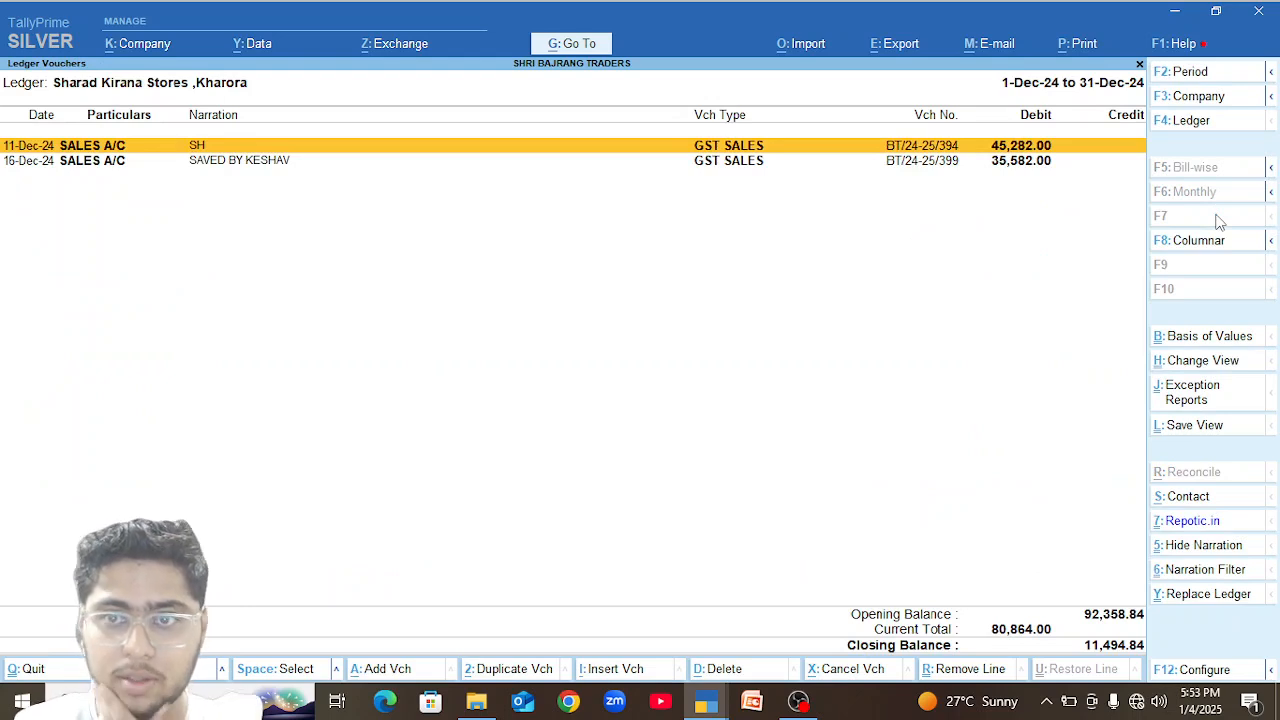
key(Down)
key(Return)
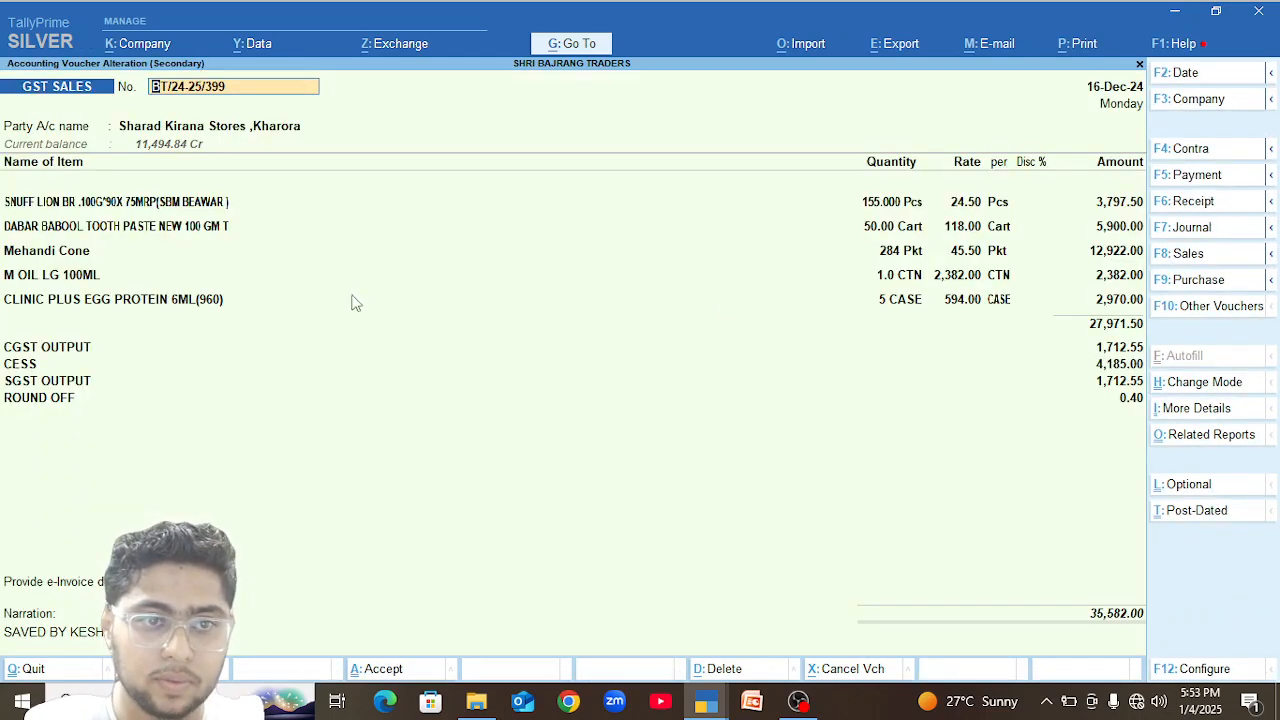
Continue through the CLINIC PLUS EGG PROTEIN 6ML(960) line, keeping its quantity and rate.
click(125, 300)
key(Return)
key(Return)
key(Return)
key(Return)
key(Return)
key(Return)
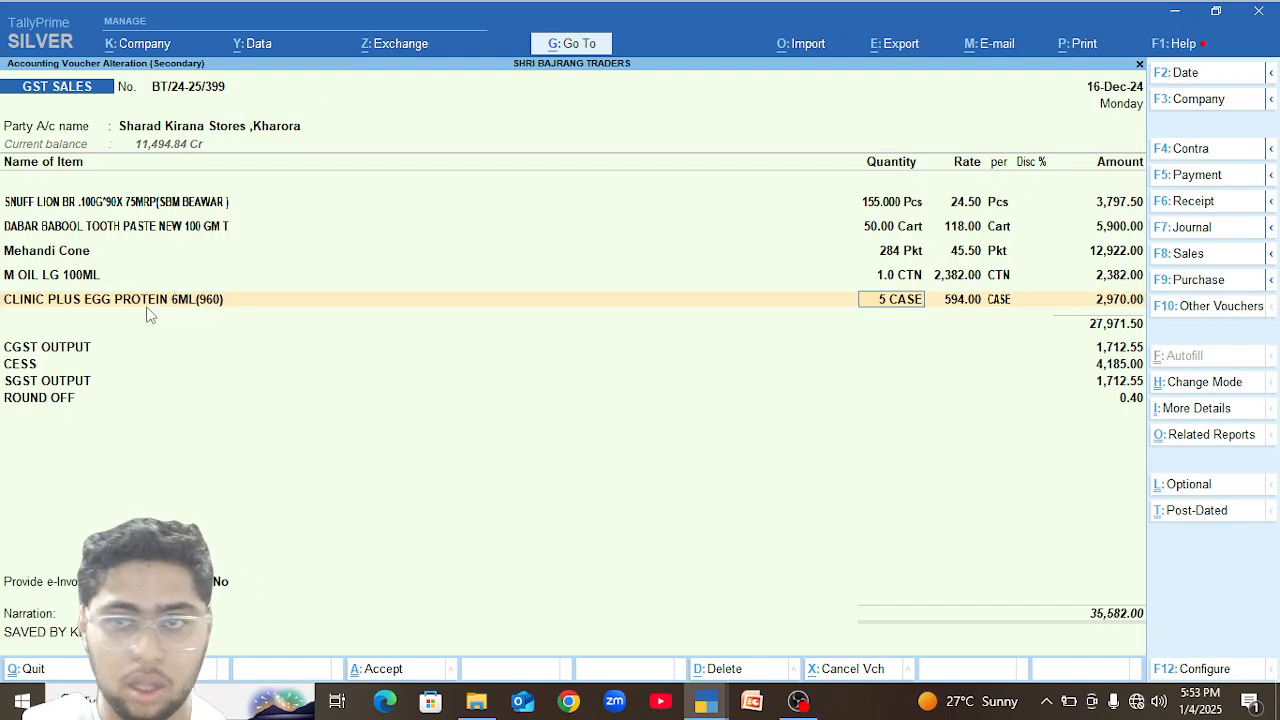
key(Return)
key(Return)
key(Return)
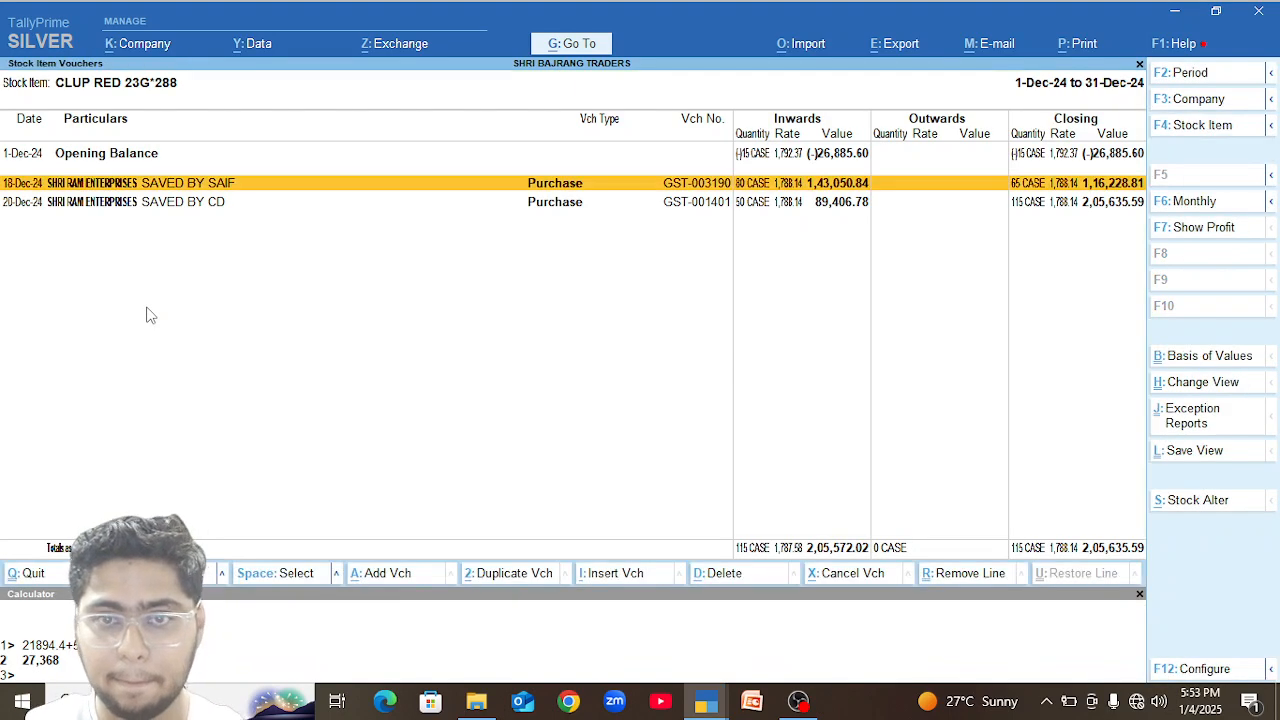
Go back to the stock summary and examine the December stock vouchers of CLP 5.5 ML (NEW).
key(Escape)
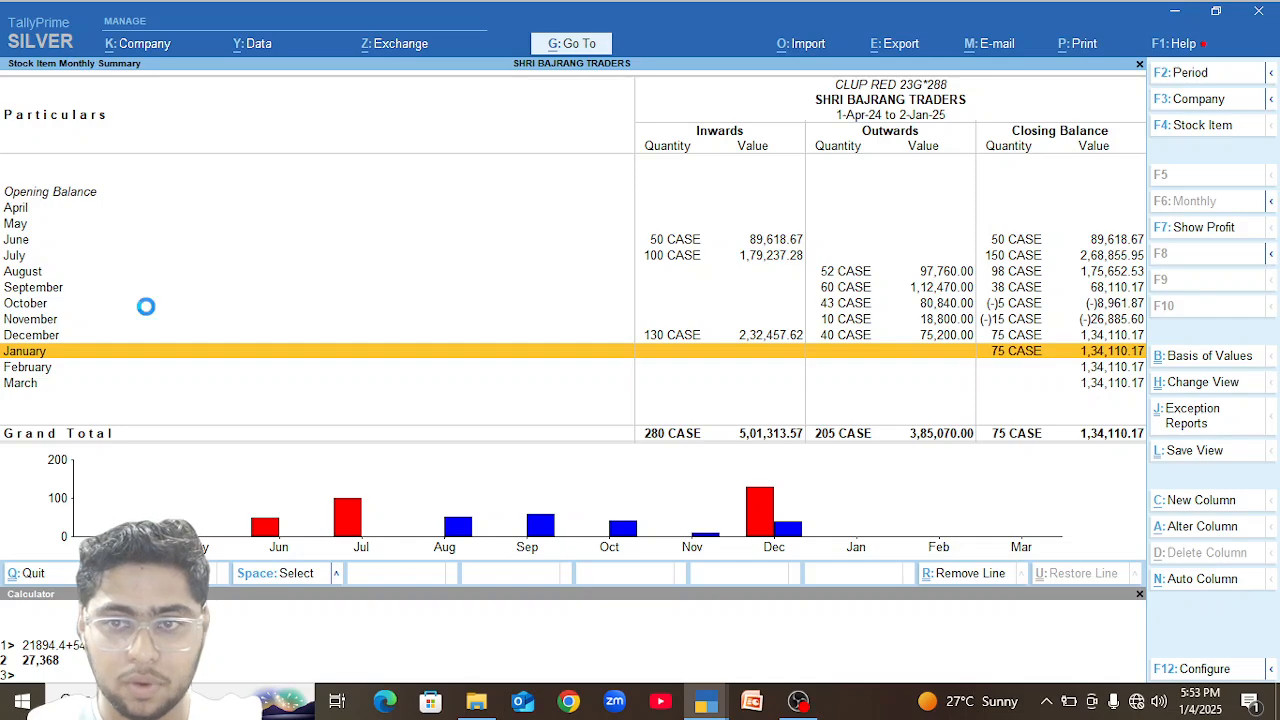
key(Escape)
key(Up)
key(Up)
key(Up)
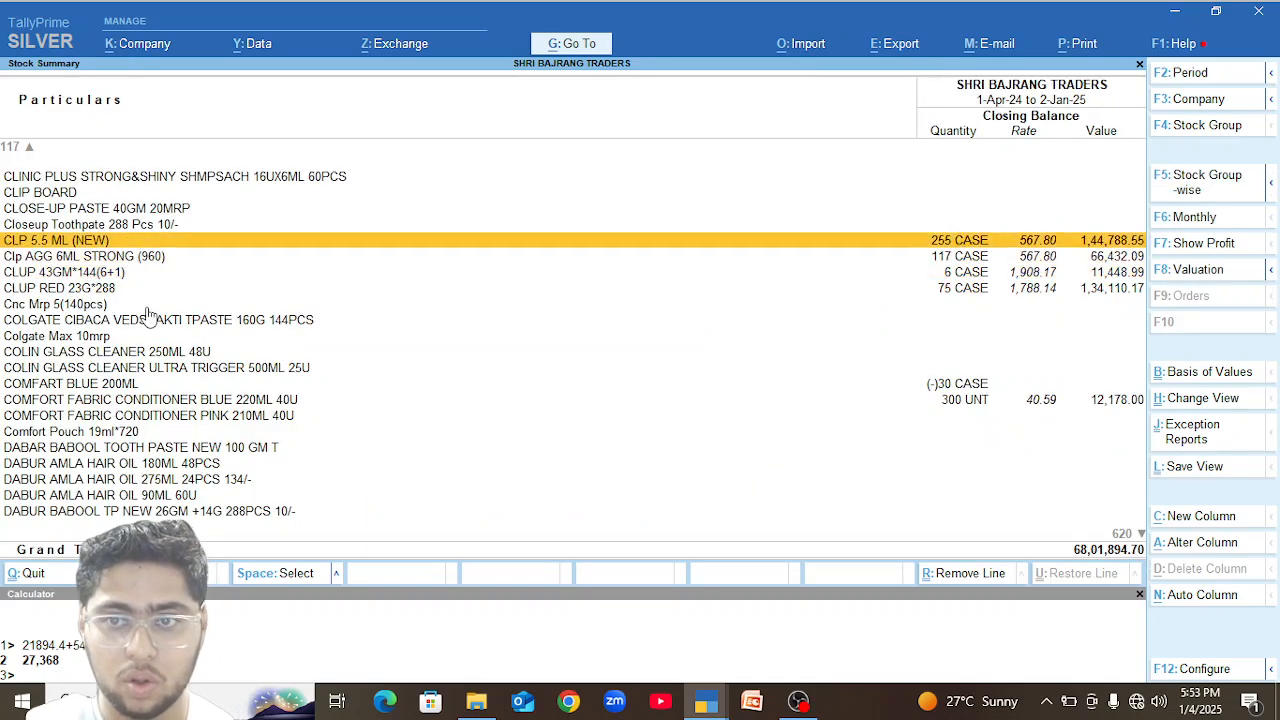
key(Return)
key(Up)
key(Up)
key(Down)
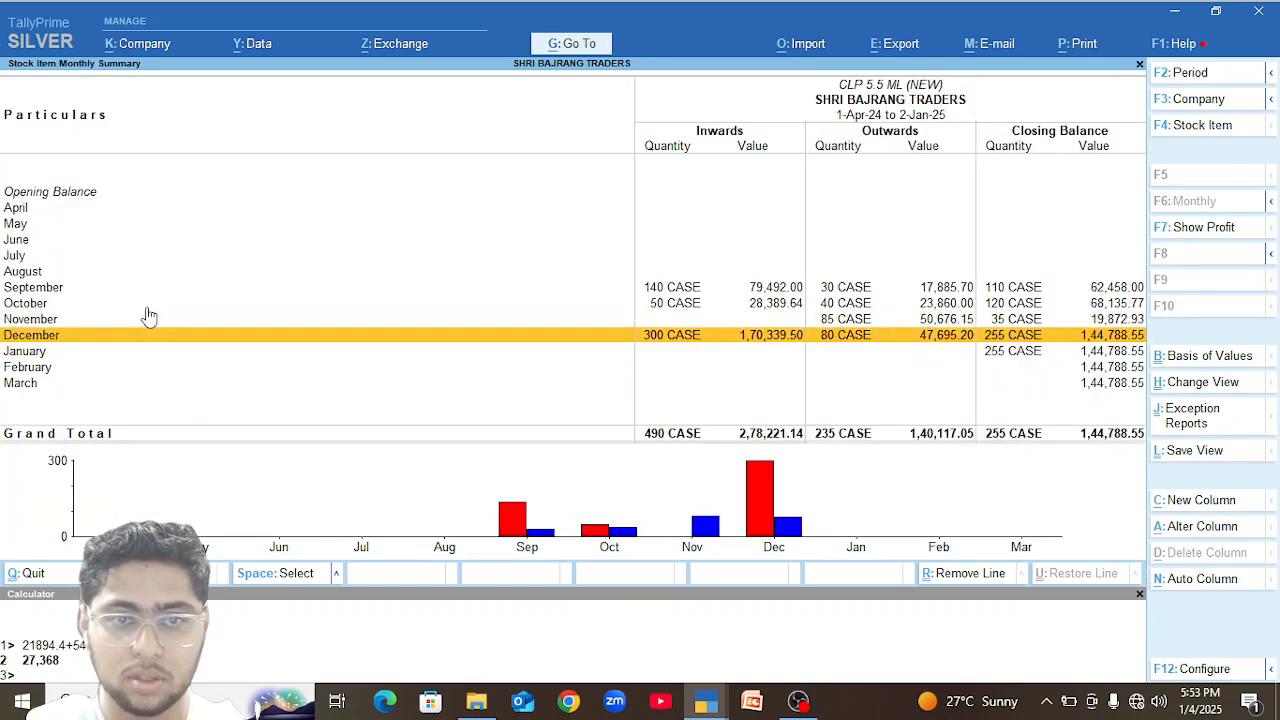
key(Return)
key(Down)
key(Up)
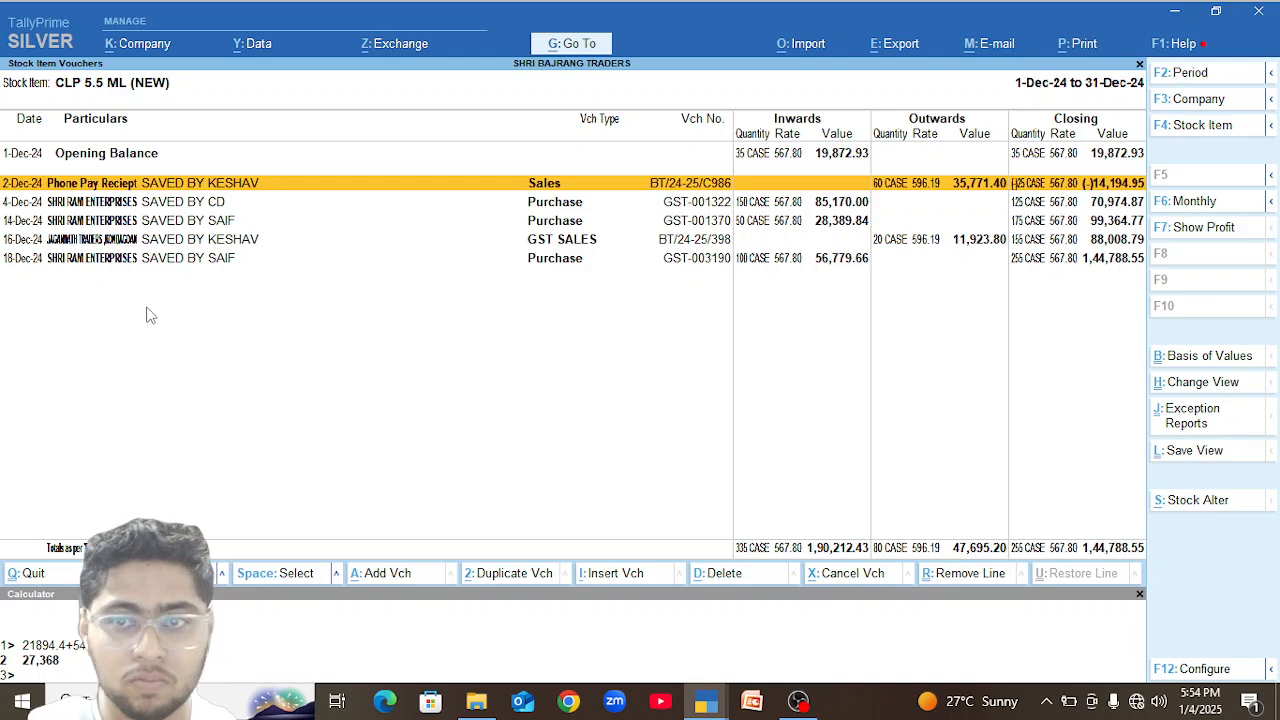
Change the date of the Phone Pay Reciept sales voucher for 60 cases of CLP 5.5 ML (NEW) to 22-Dec-24 and save it.
key(Return)
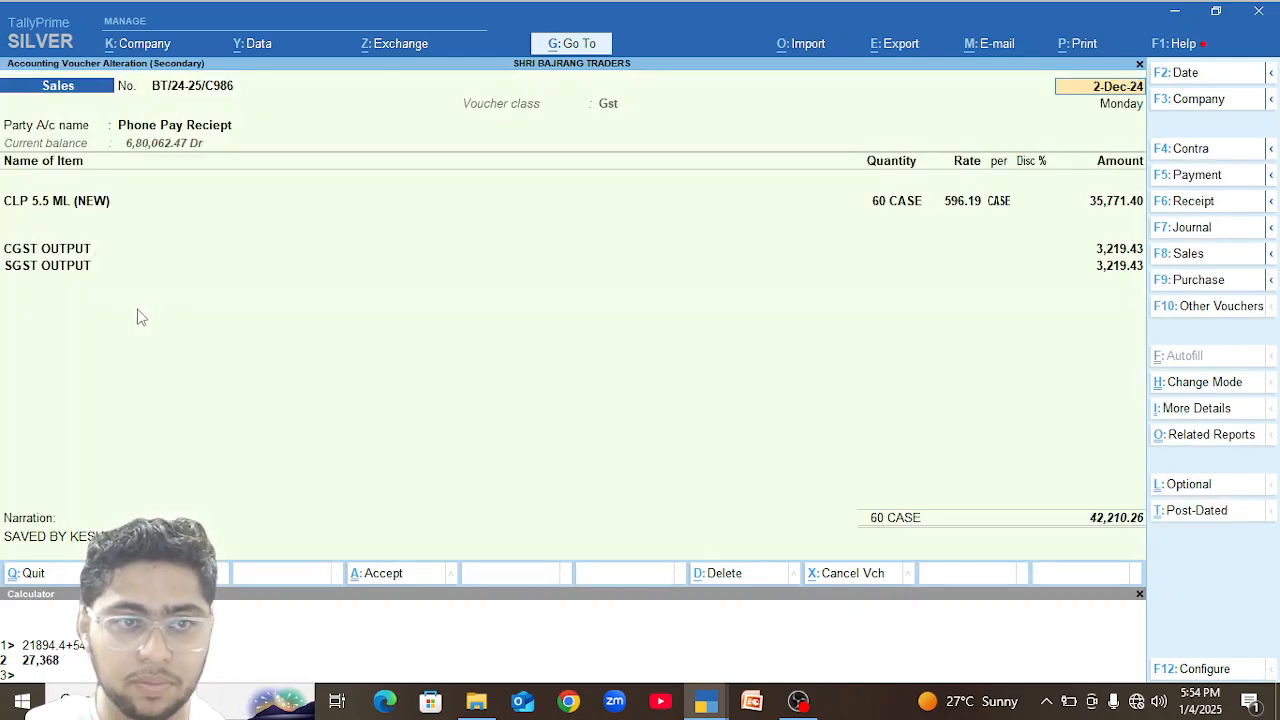
click(70, 203)
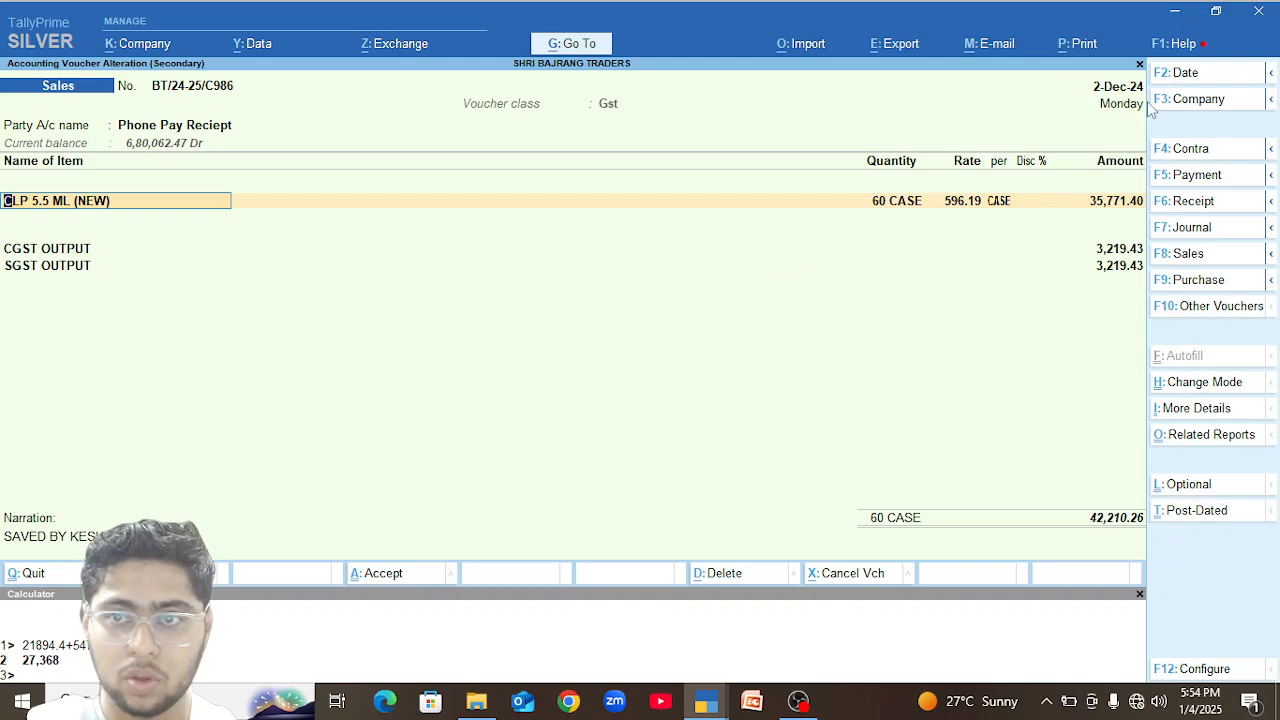
click(1116, 88)
text(22)
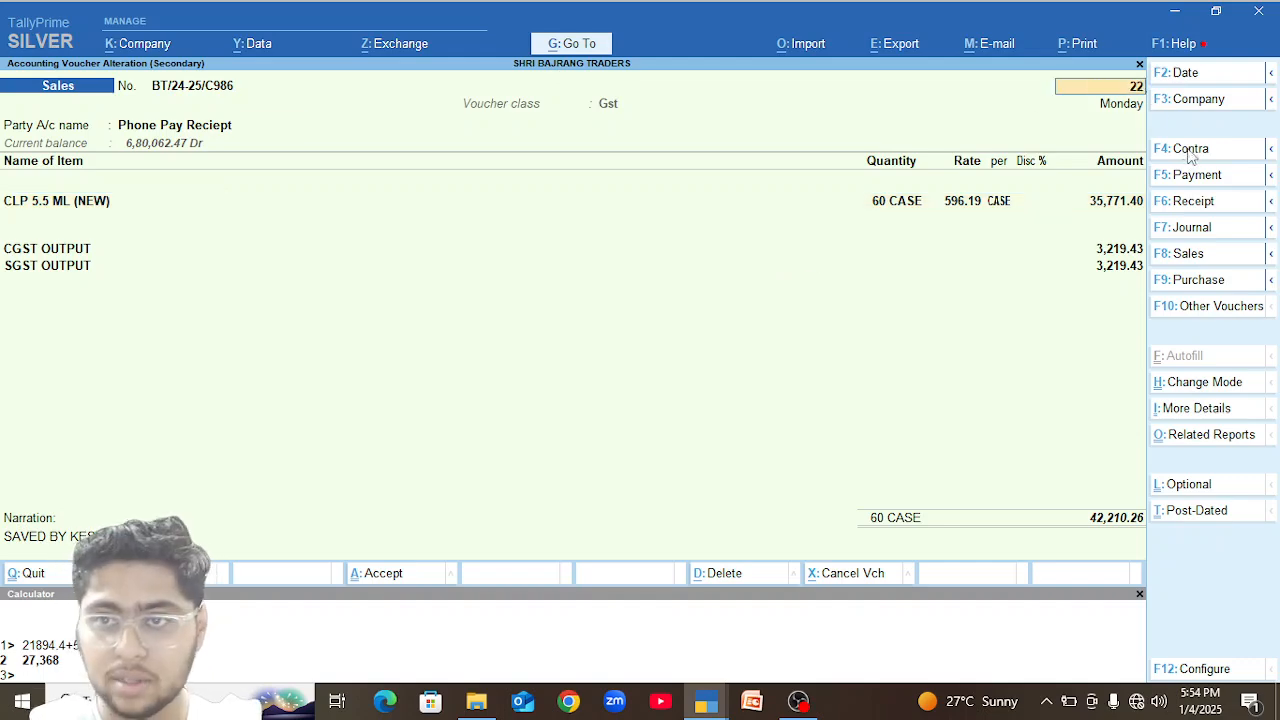
key(Return)
key(ctrl+a)
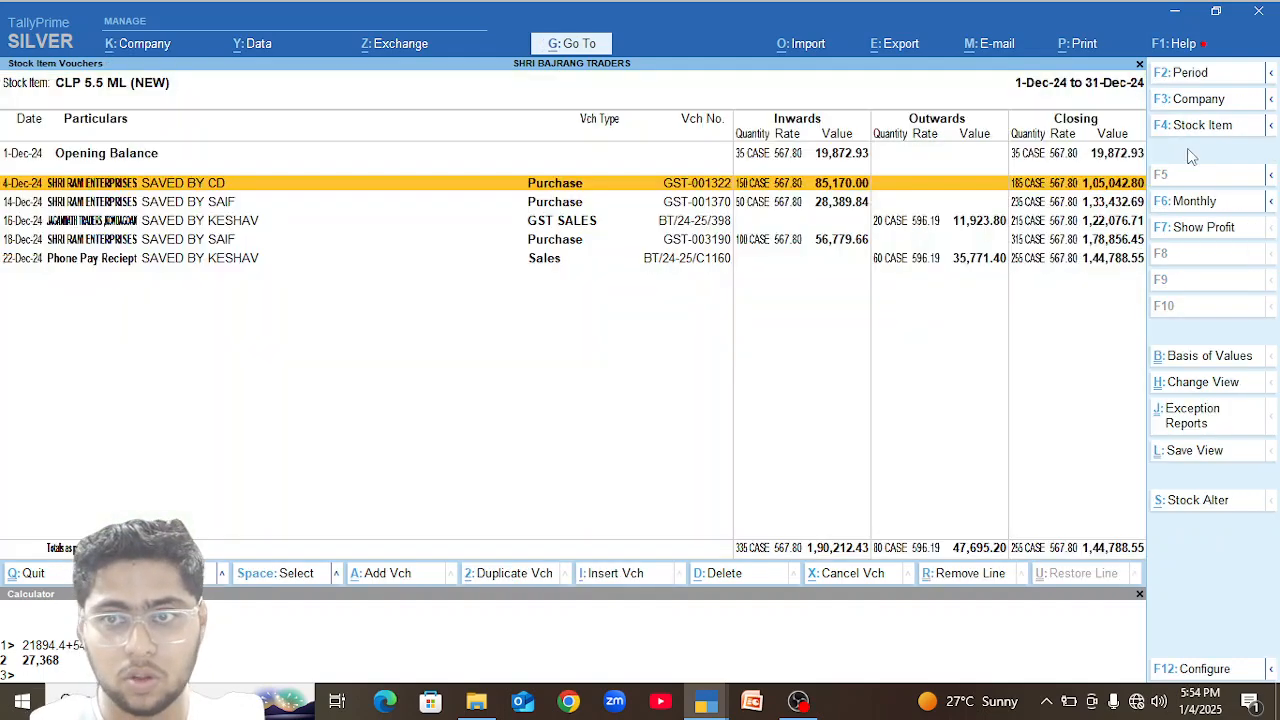
Change the date of the Phone Pay Reciept sales voucher for 60 cases of CLP 5.5 ML (NEW) to 23-Dec-24 and save it.
key(Down)
key(Down)
key(Down)
key(Down)
key(Return)
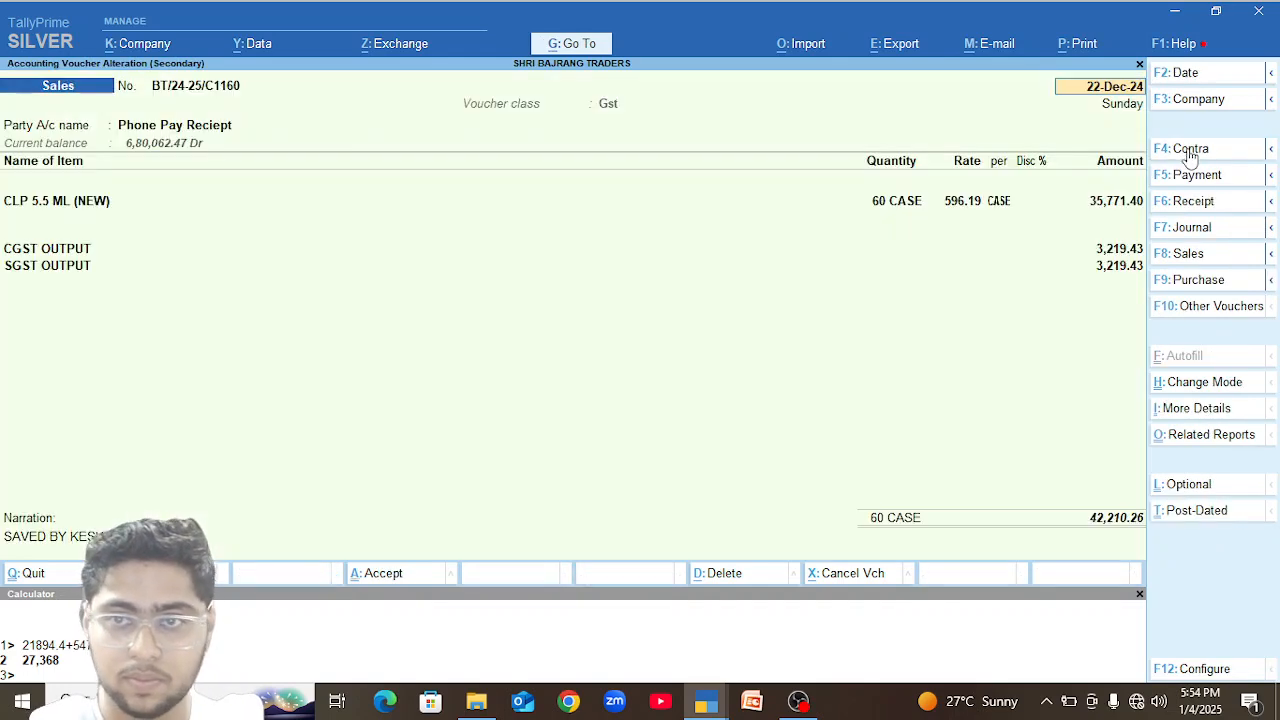
text(23)
key(Return)
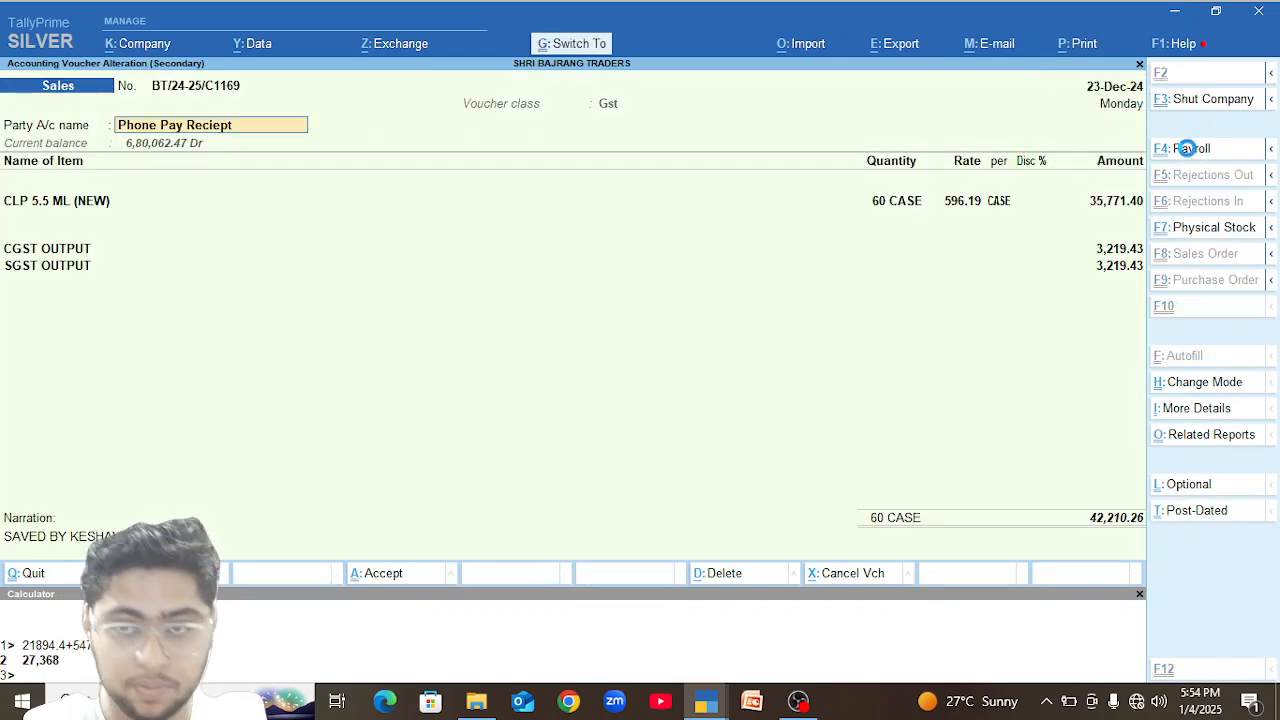
key(ctrl+a)
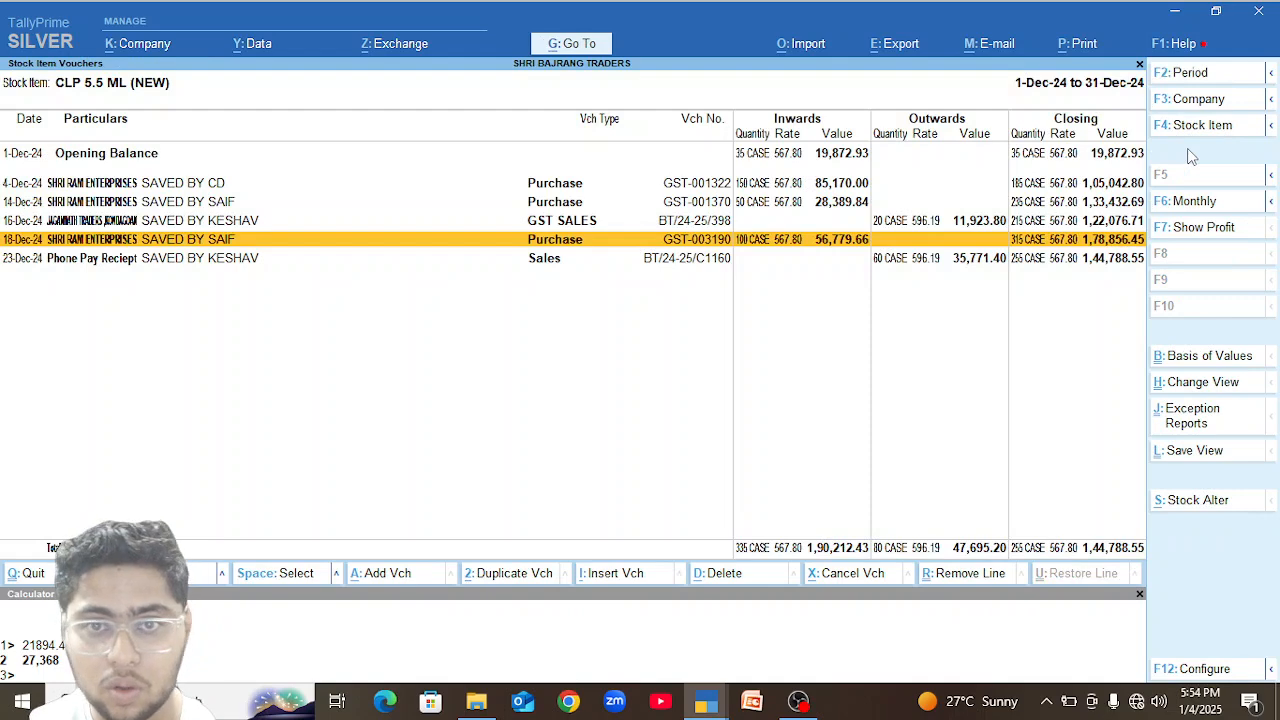
key(Down)
key(Return)
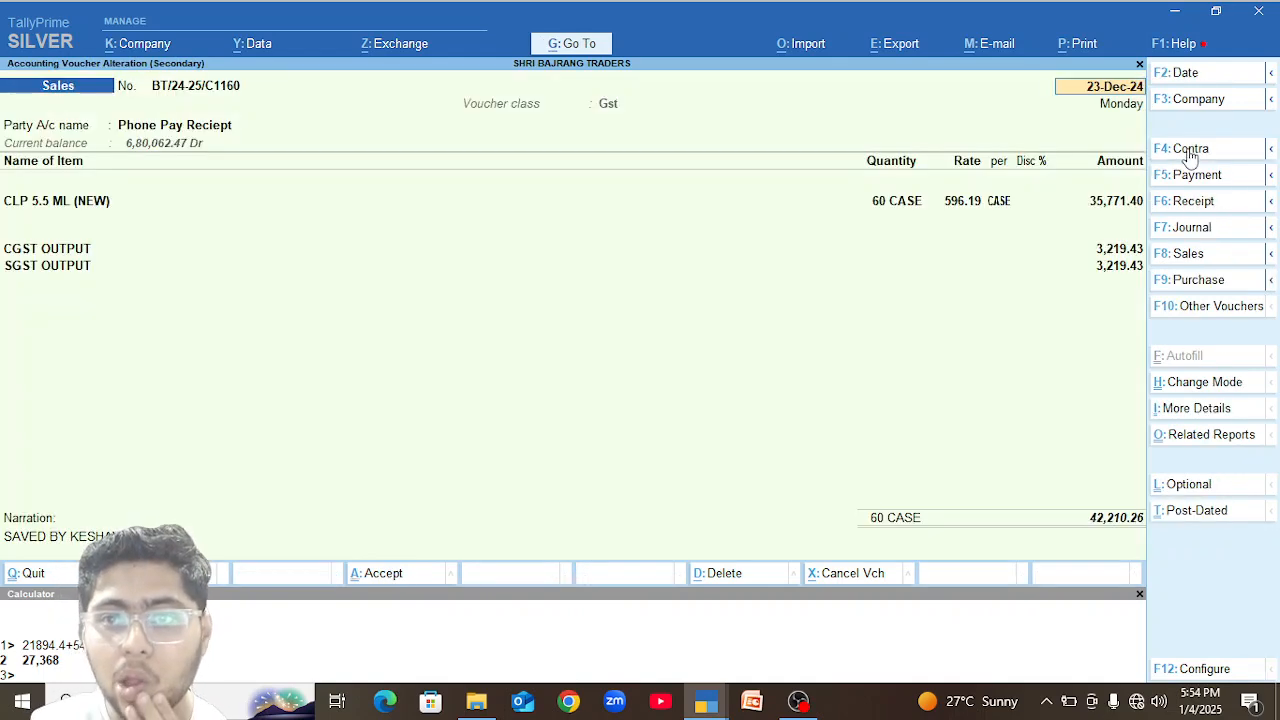
text(25)
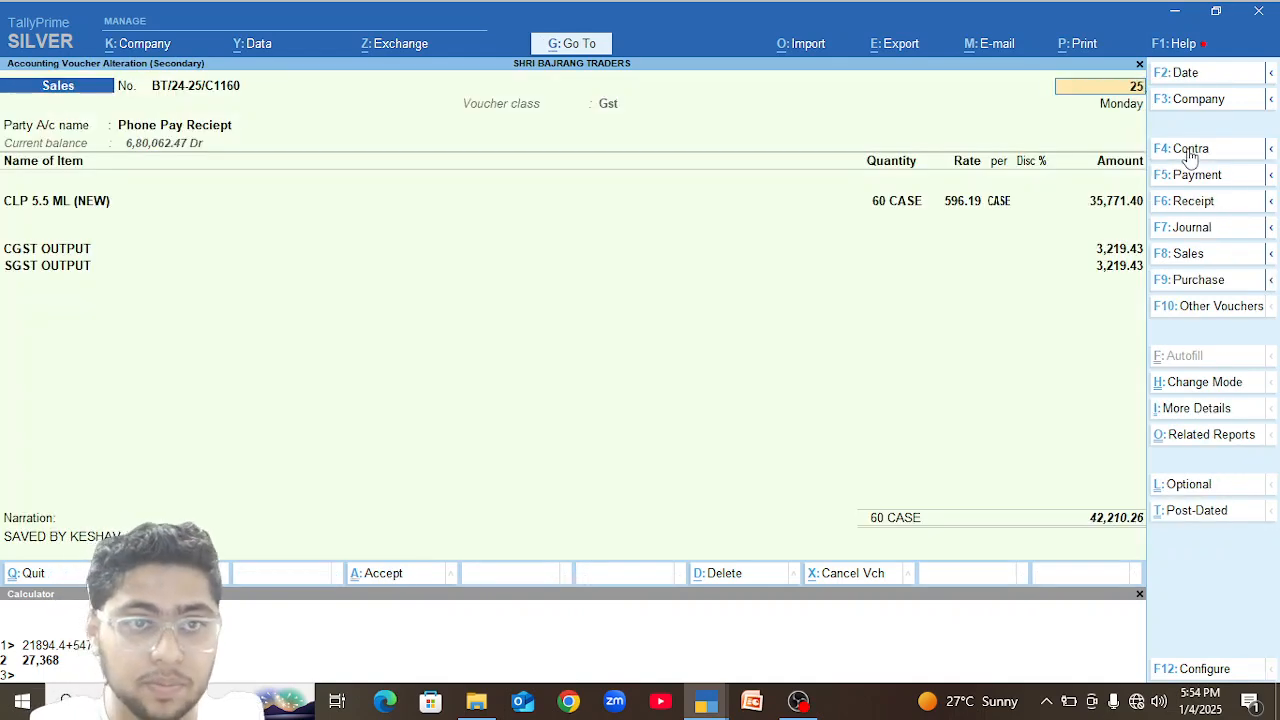
key(Return)
key(BackSpace)
key(Escape)
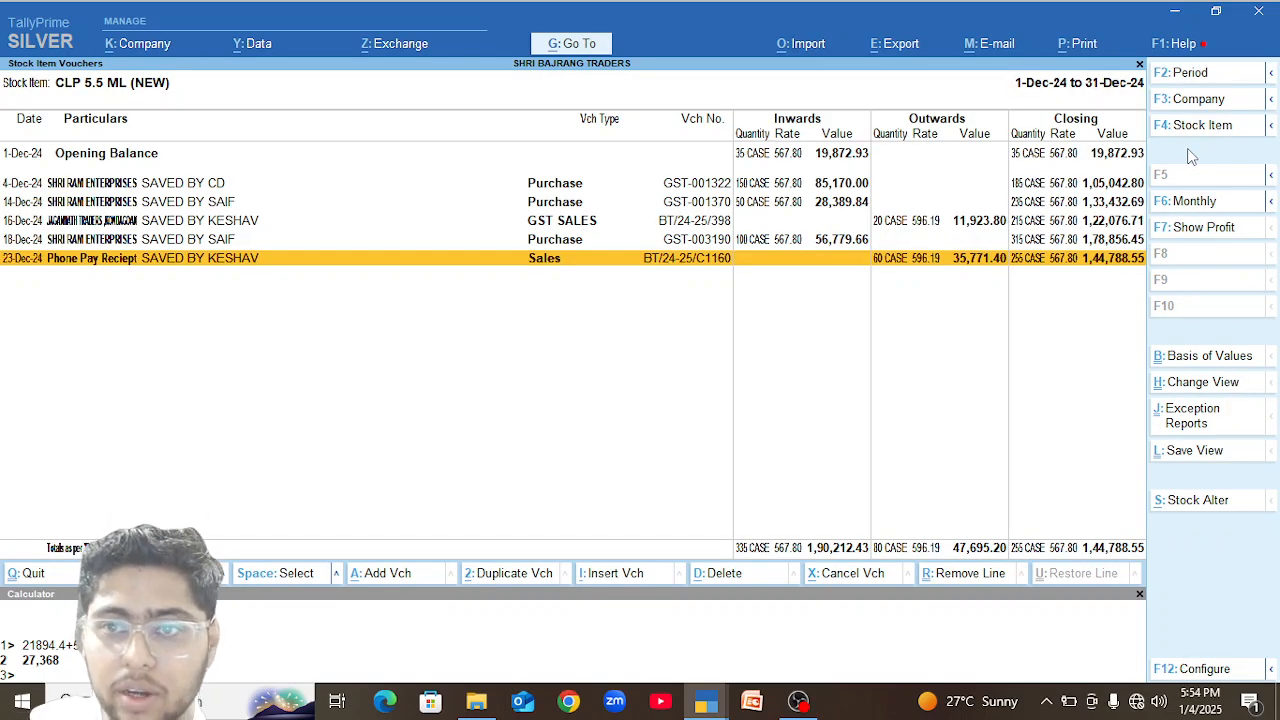
key(Up)
key(Up)
key(Up)
key(Up)
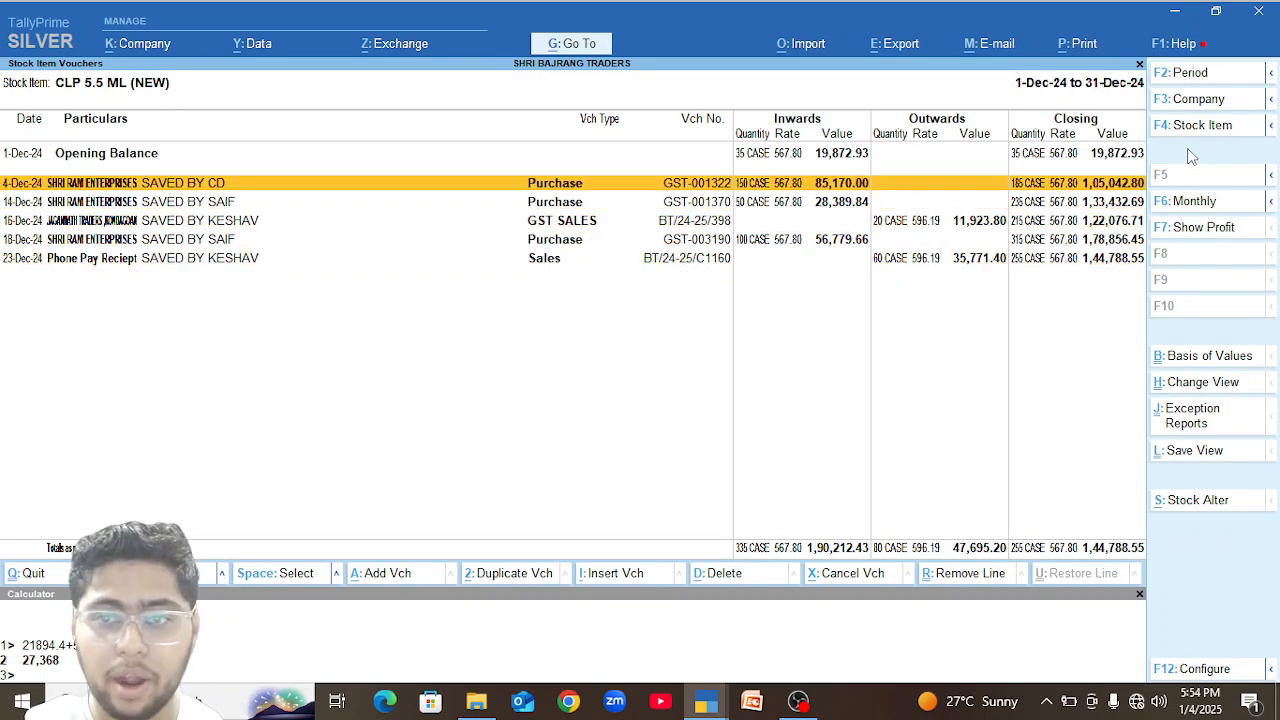
Return to the open Sharad Kirana Stores ,Kharora sales voucher and add a line for 2 cases of CLP 5.5 ML (NEW).
key(alt)
key(alt+Tab)
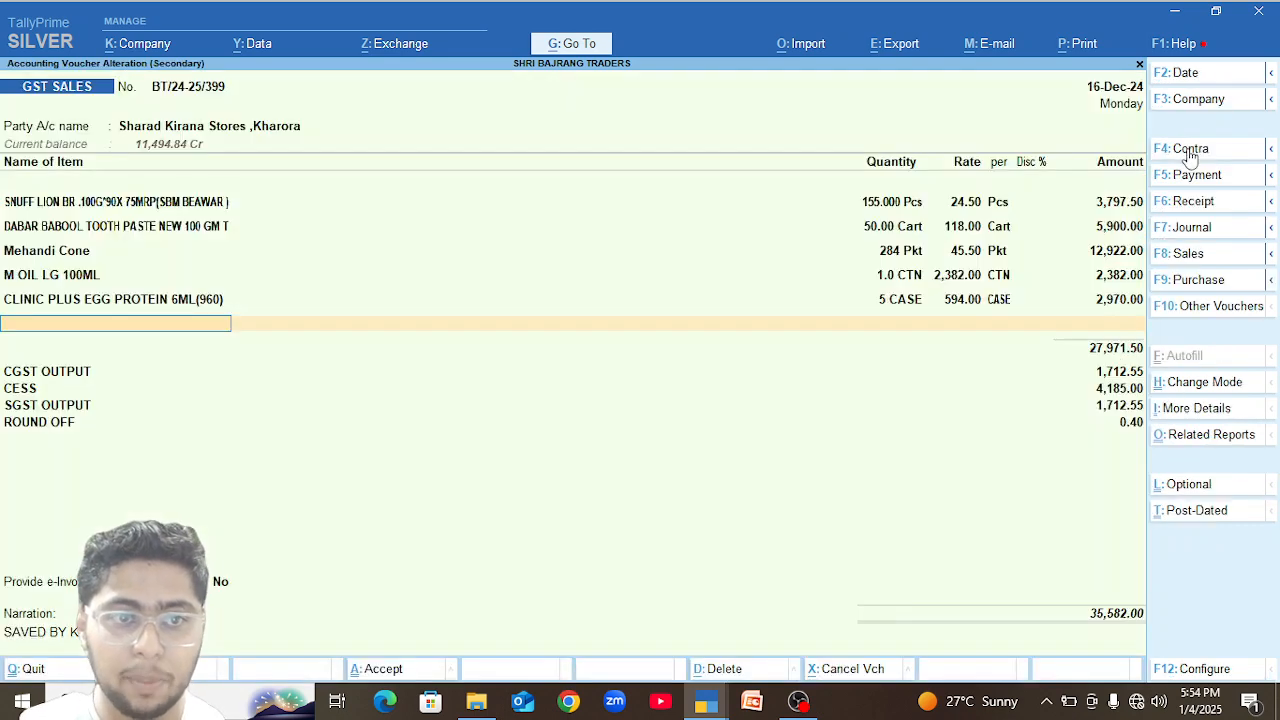
text(Clp)
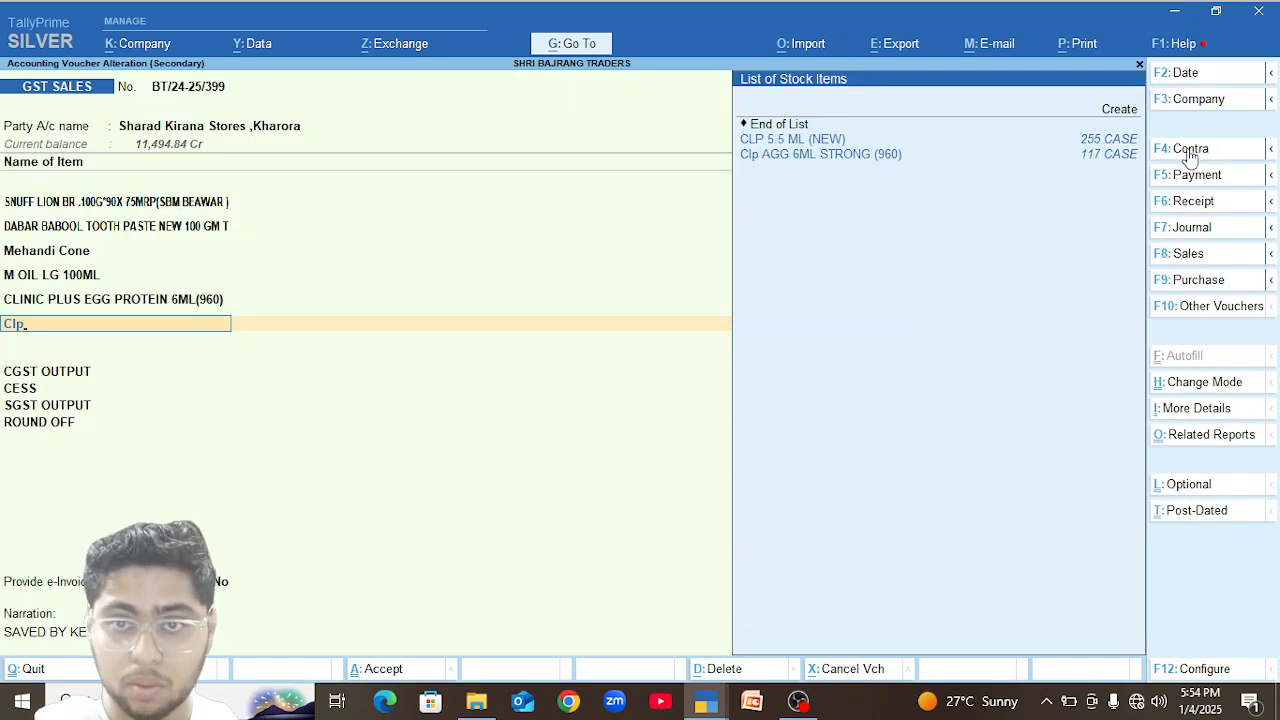
key(Down)
key(Up)
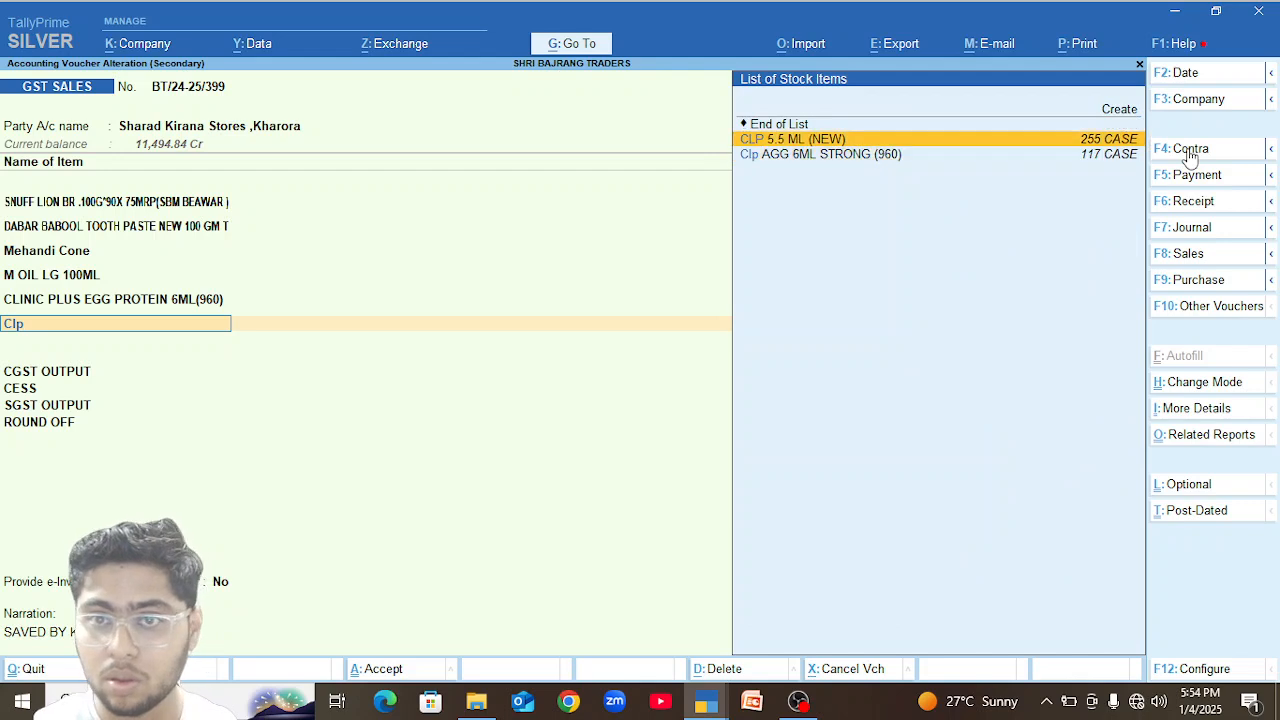
key(Return)
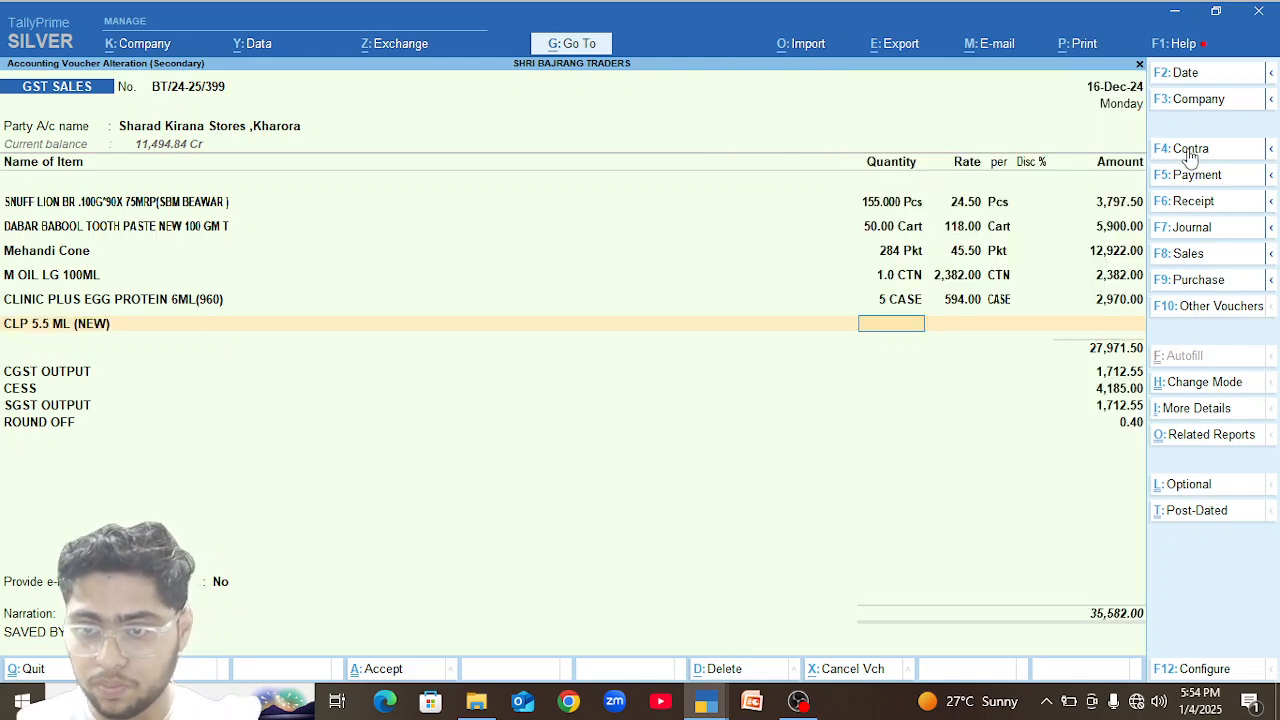
text(2)
key(Return)
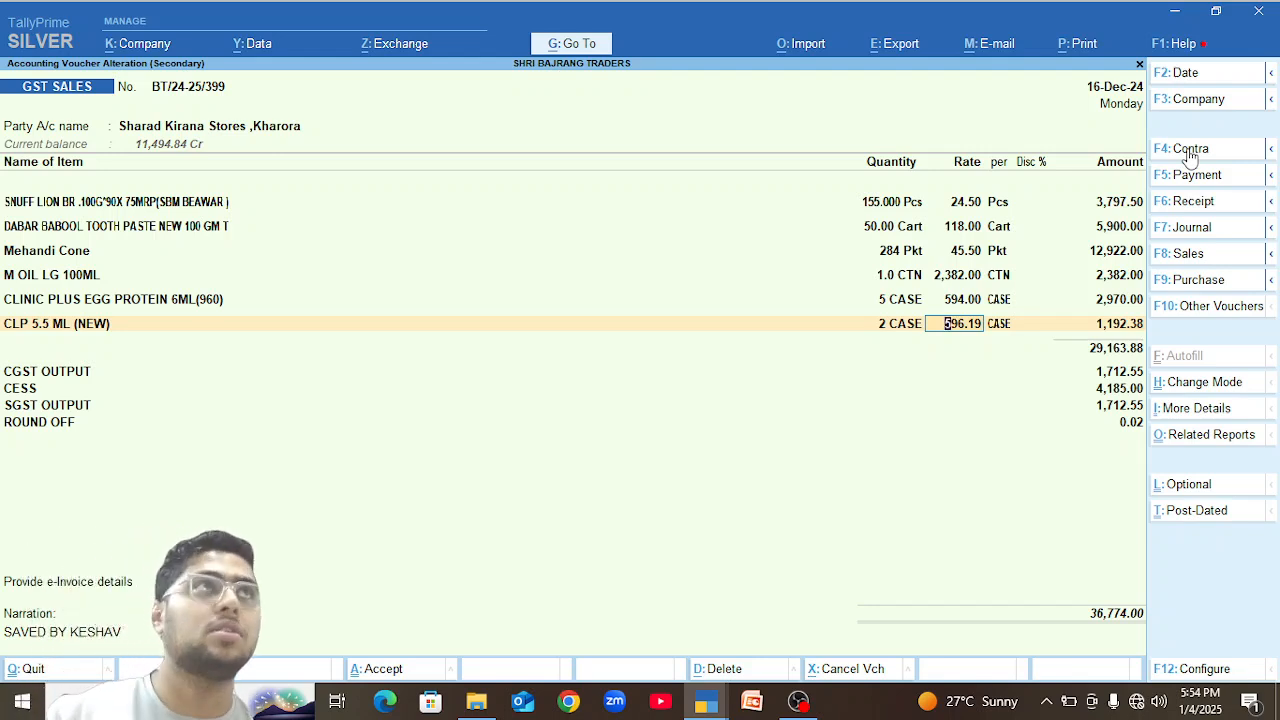
Set the CLP 5.5 ML (NEW) quantity to 18 cases and save the voucher without generating an e-invoice.
key(shift+Tab)
text(18)
key(Return)
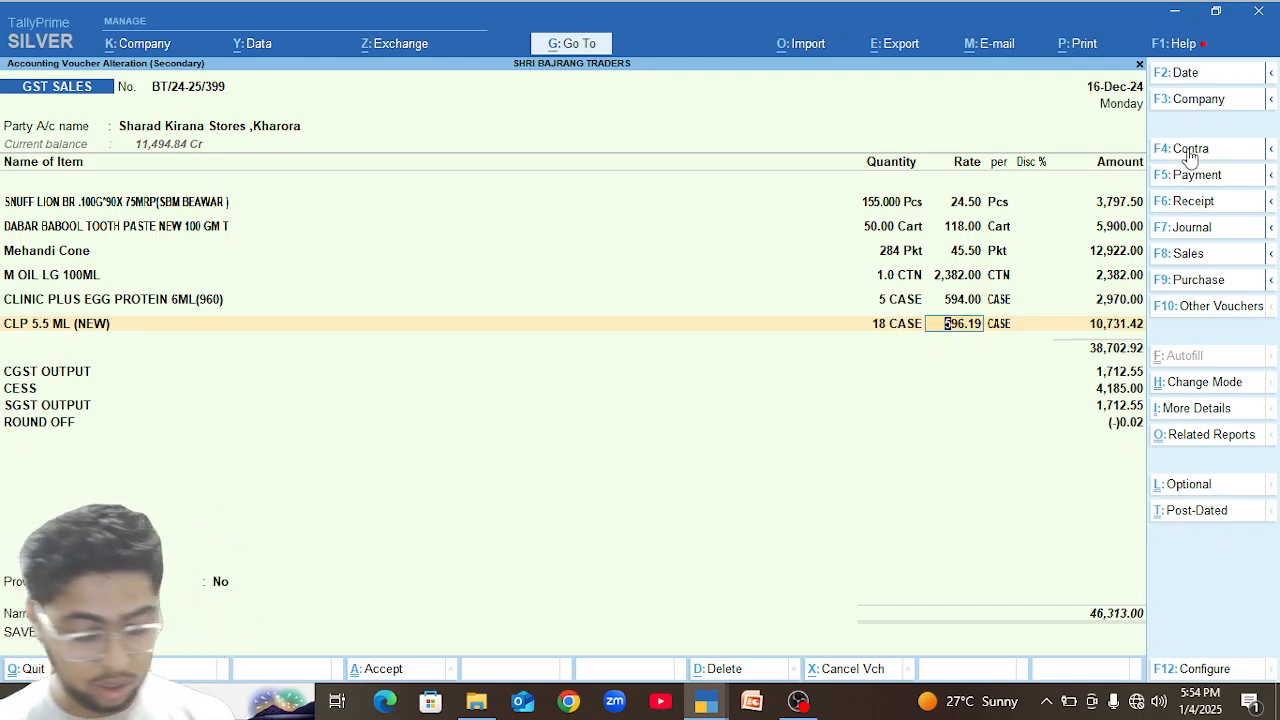
key(ctrl+a)
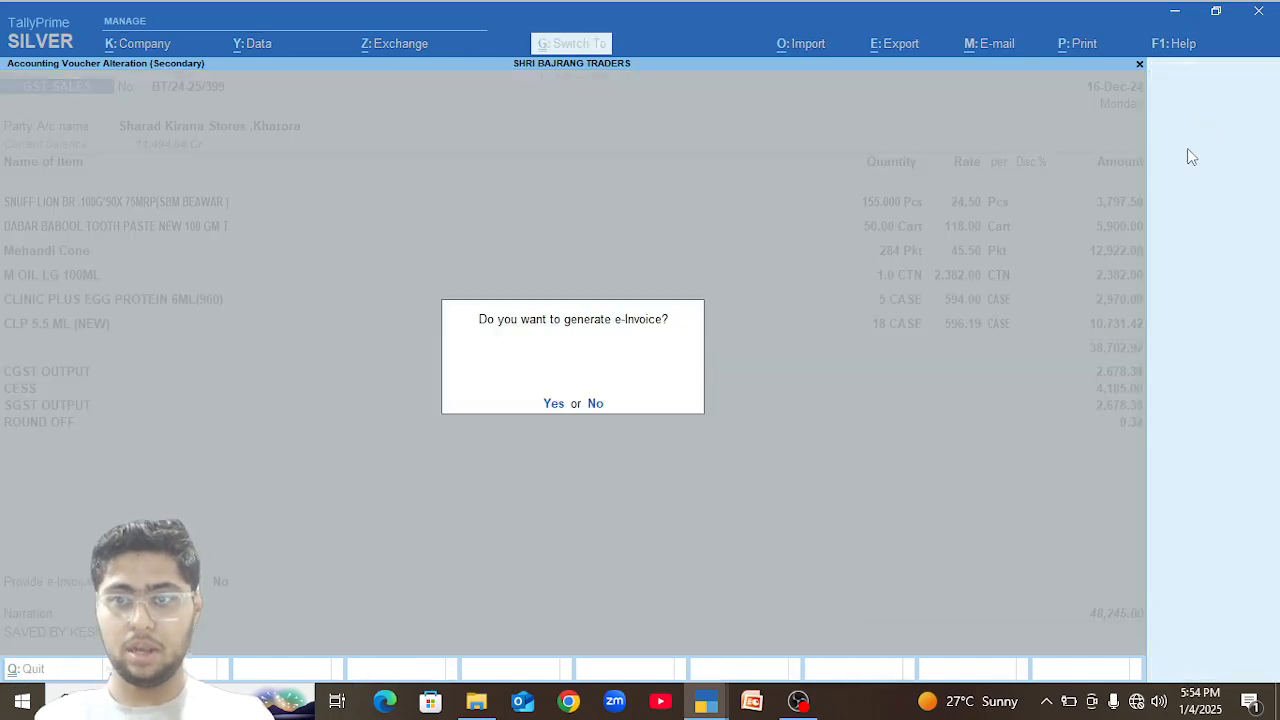
key(n)
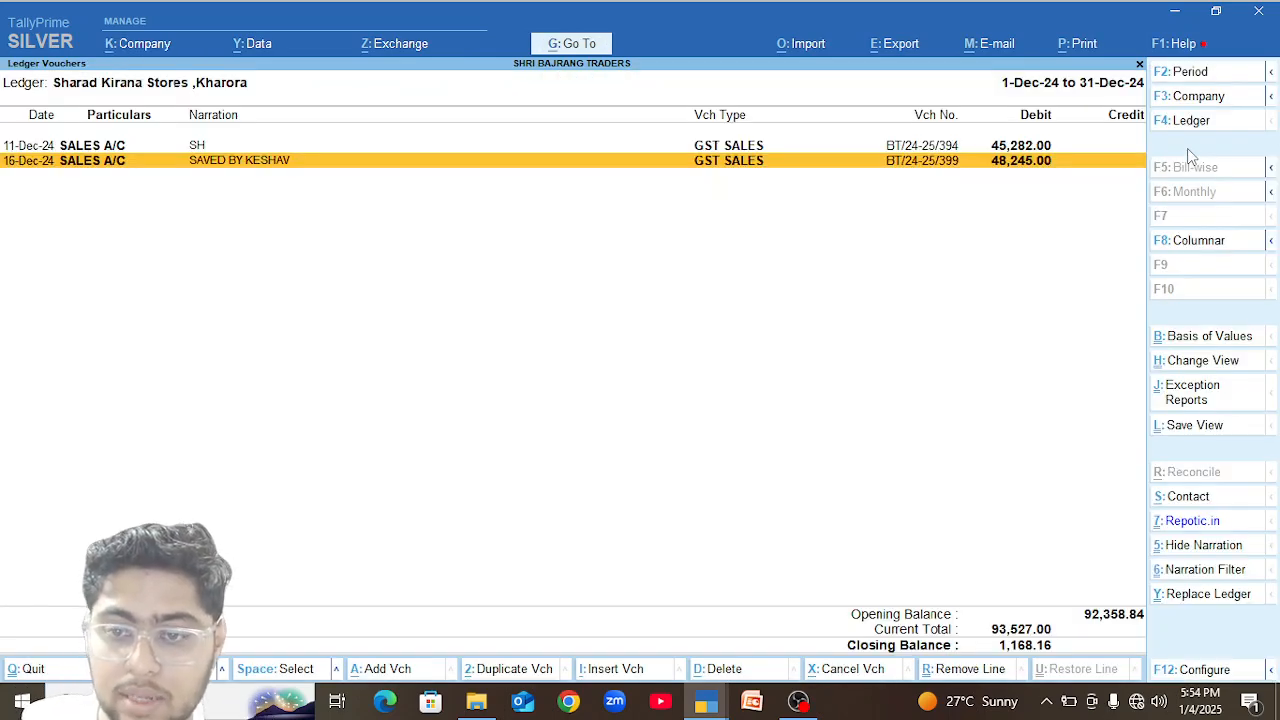
Reopen the 16-Dec-24 GST sales voucher, set CLP 5.5 ML (NEW) to 16 cases and save it without generating an e-invoice.
key(Return)
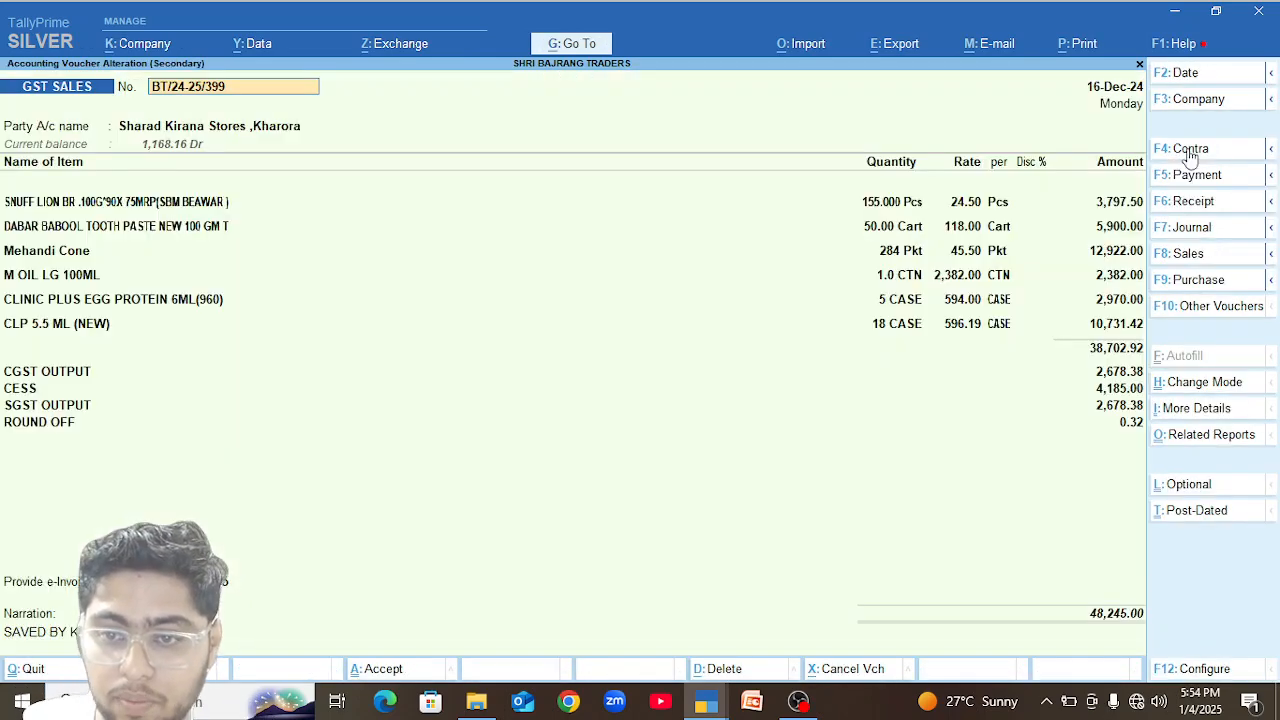
click(884, 328)
text(16)
key(Return)
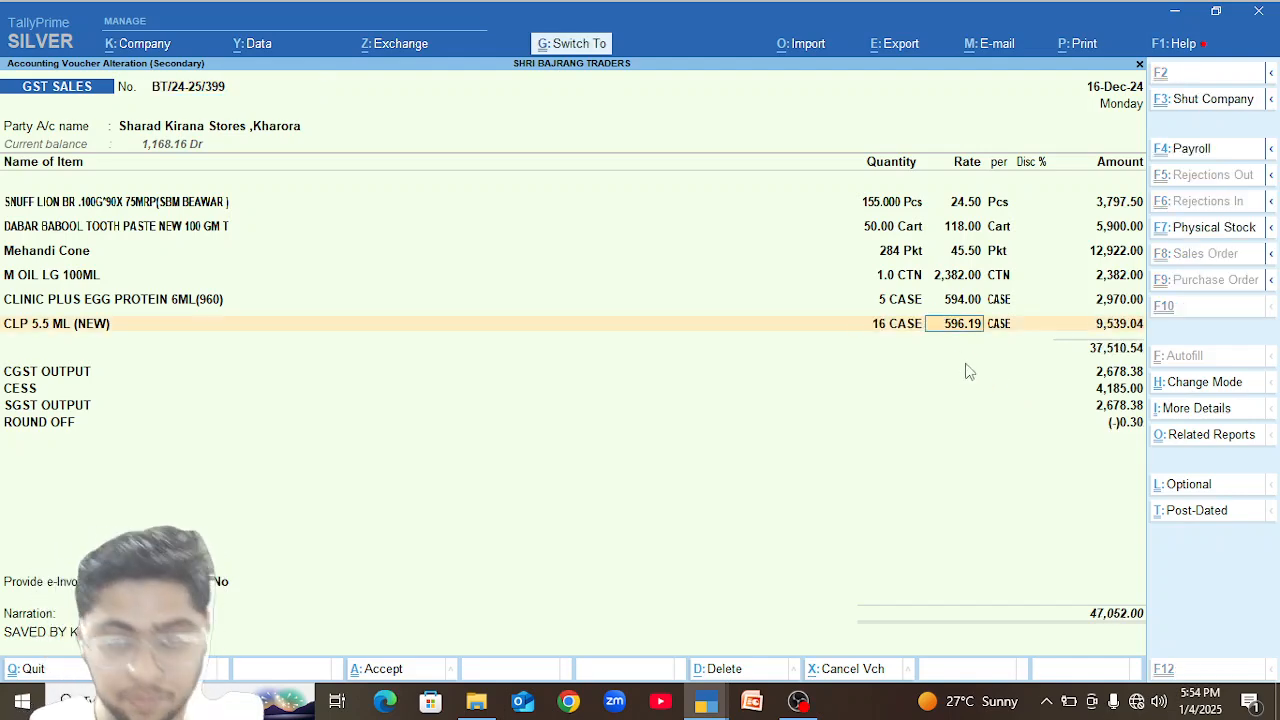
key(ctrl+a)
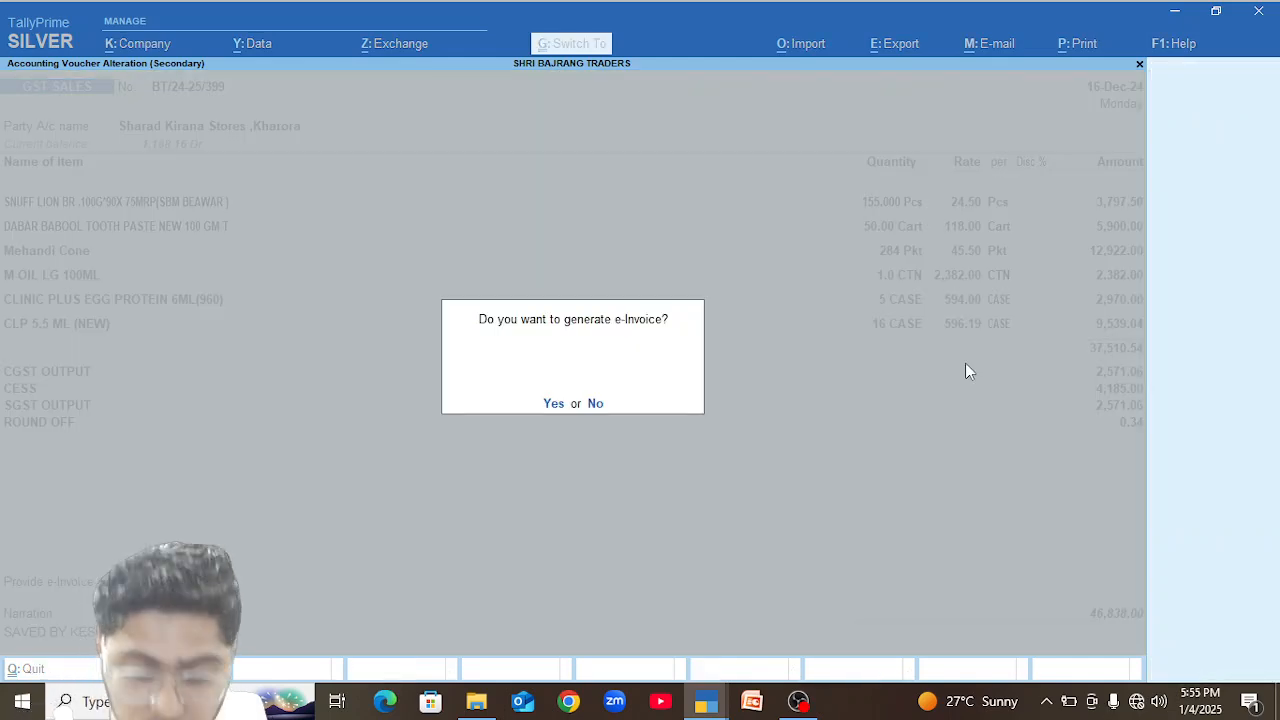
key(n)
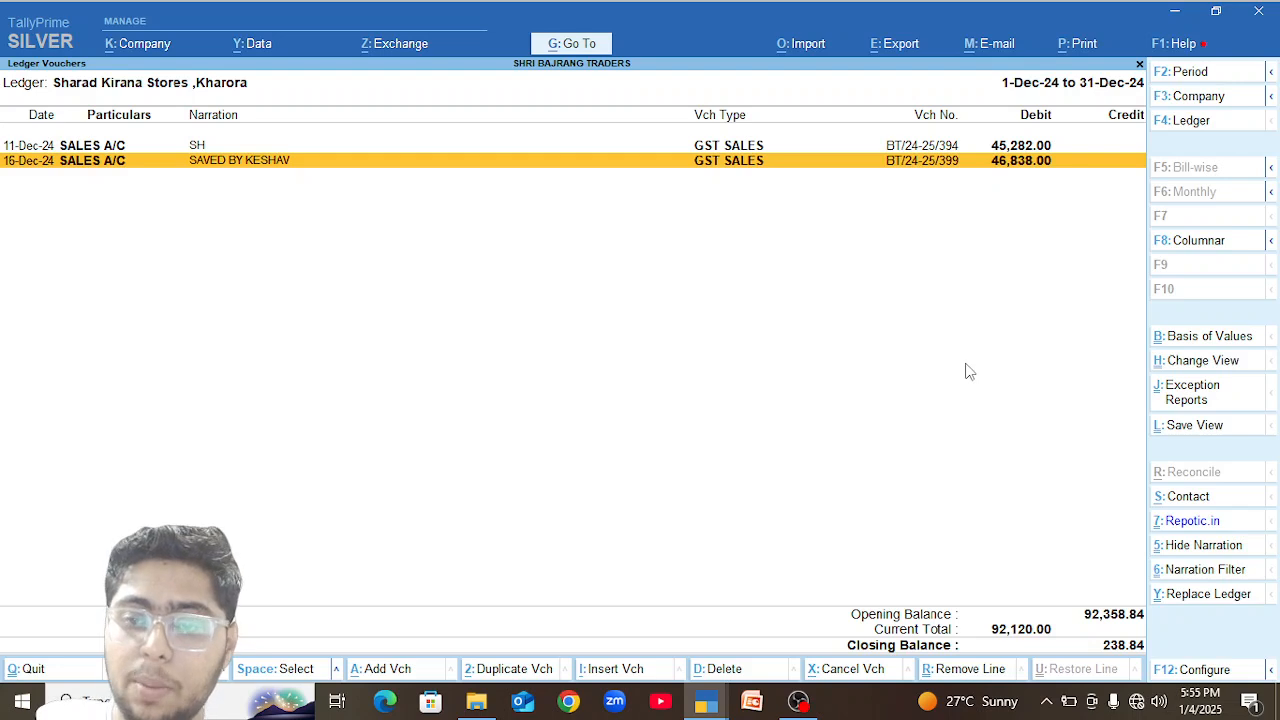
Reopen the 16-Dec-24 GST sales voucher and set the Mehandi Cone quantity to 280 Pkt, keeping its rate.
key(Return)
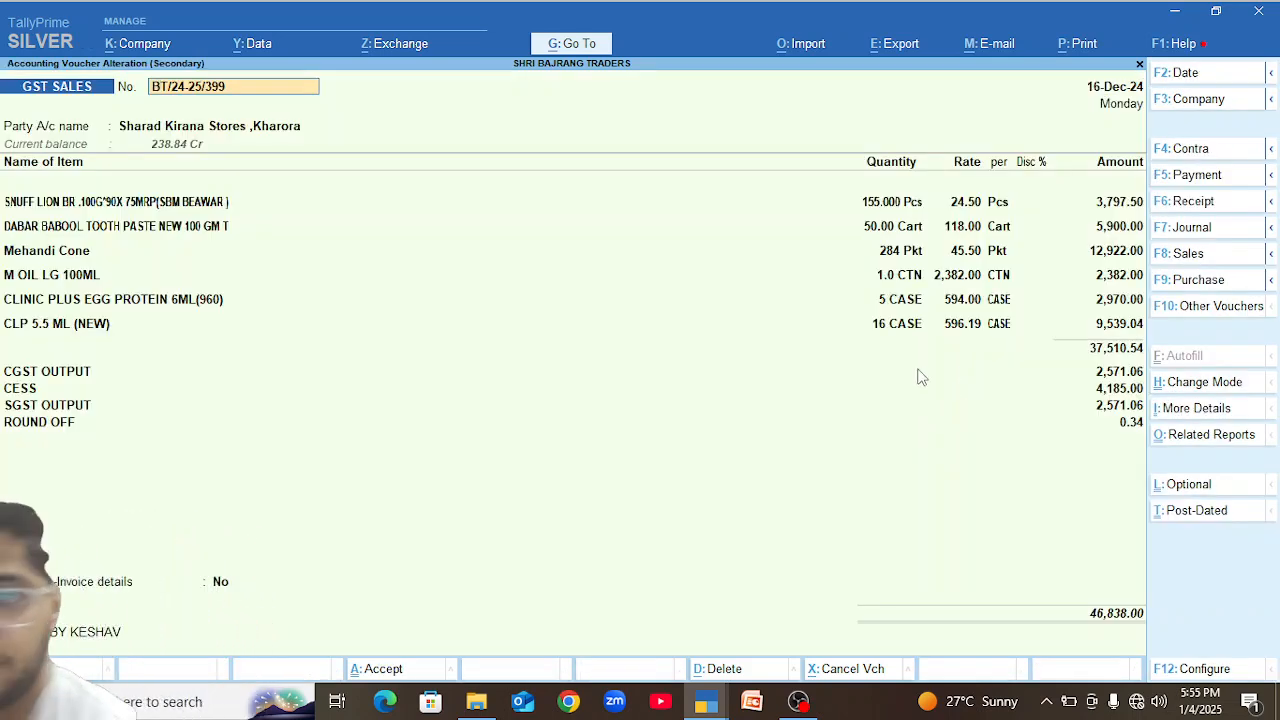
click(900, 252)
key(BackSpace)
key(Return)
key(BackSpace)
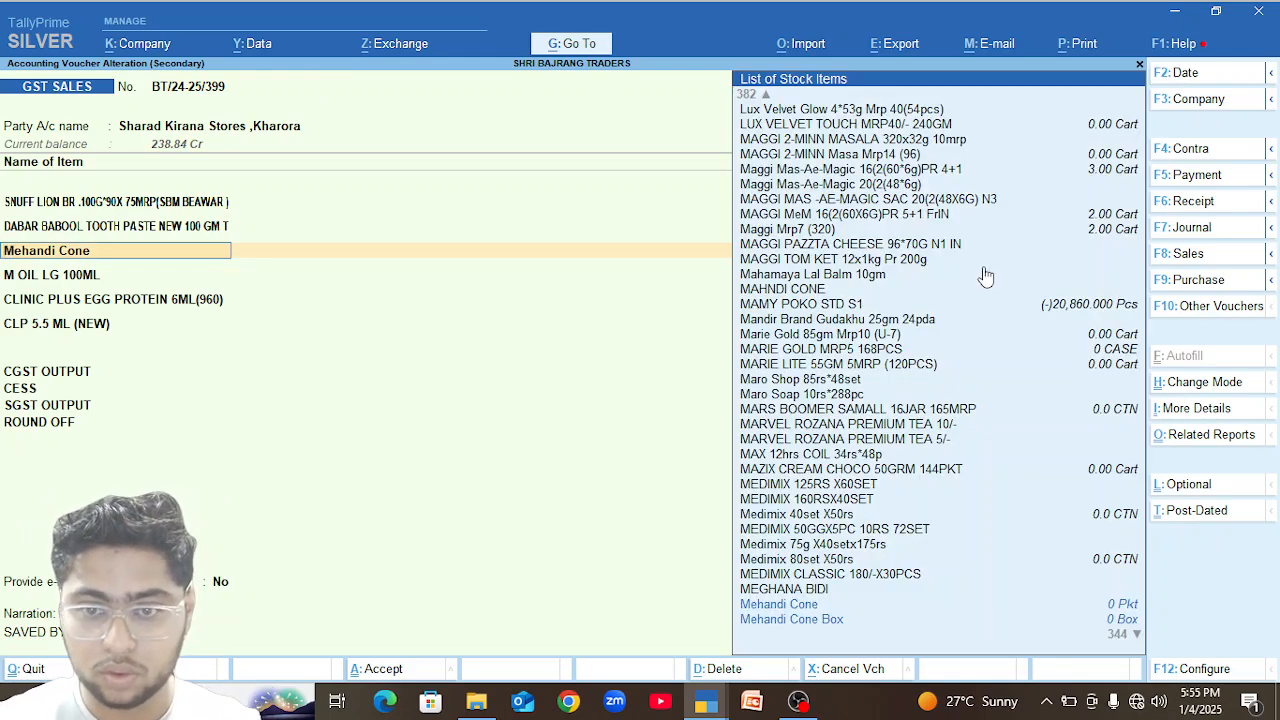
key(Return)
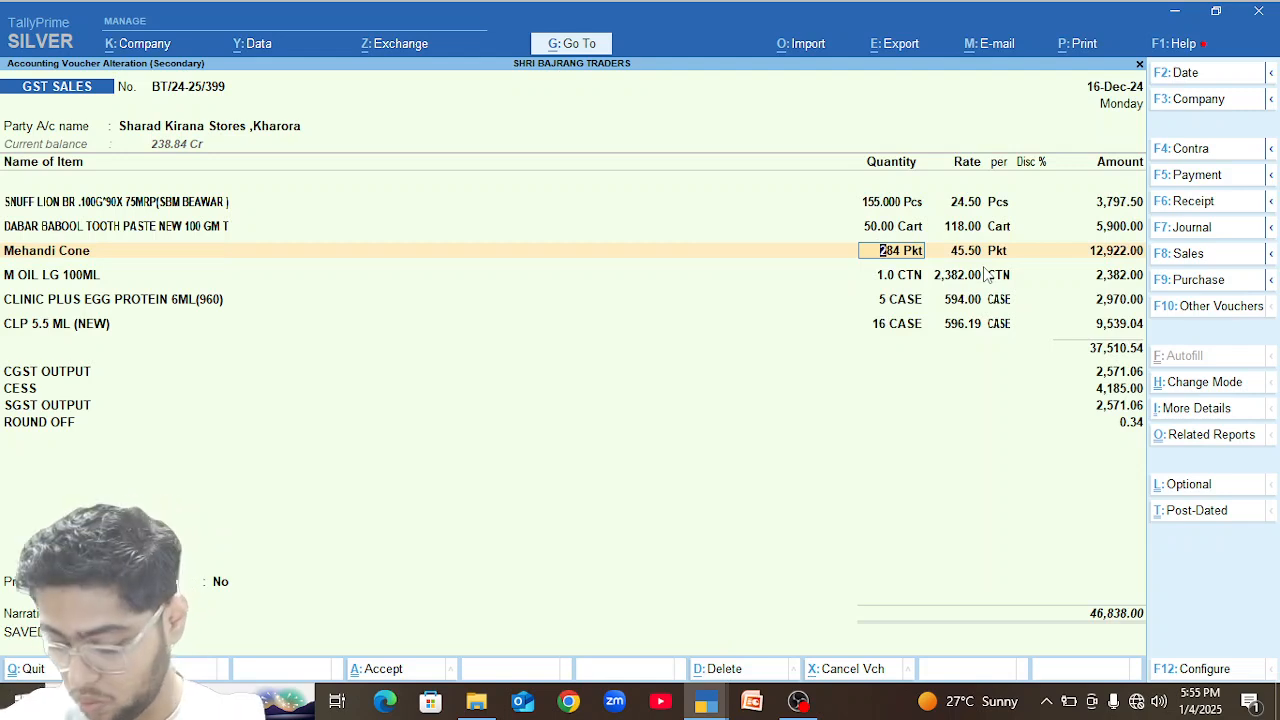
text(280)
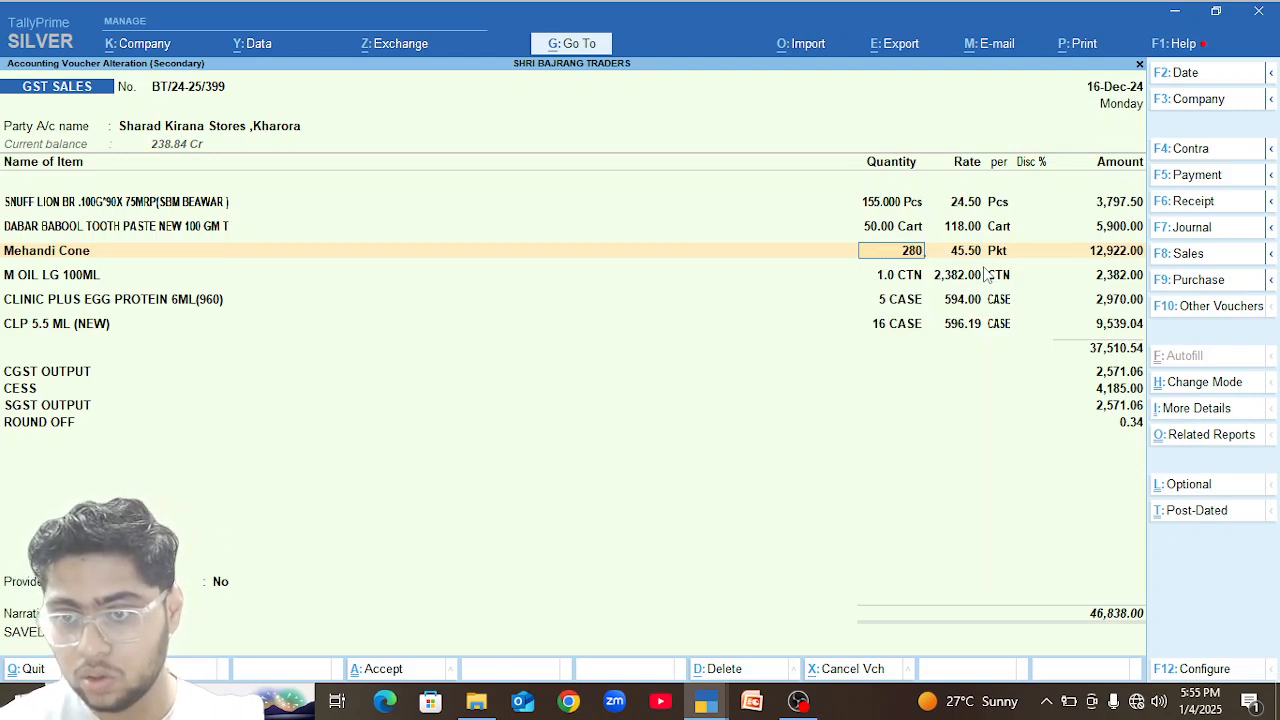
key(Return)
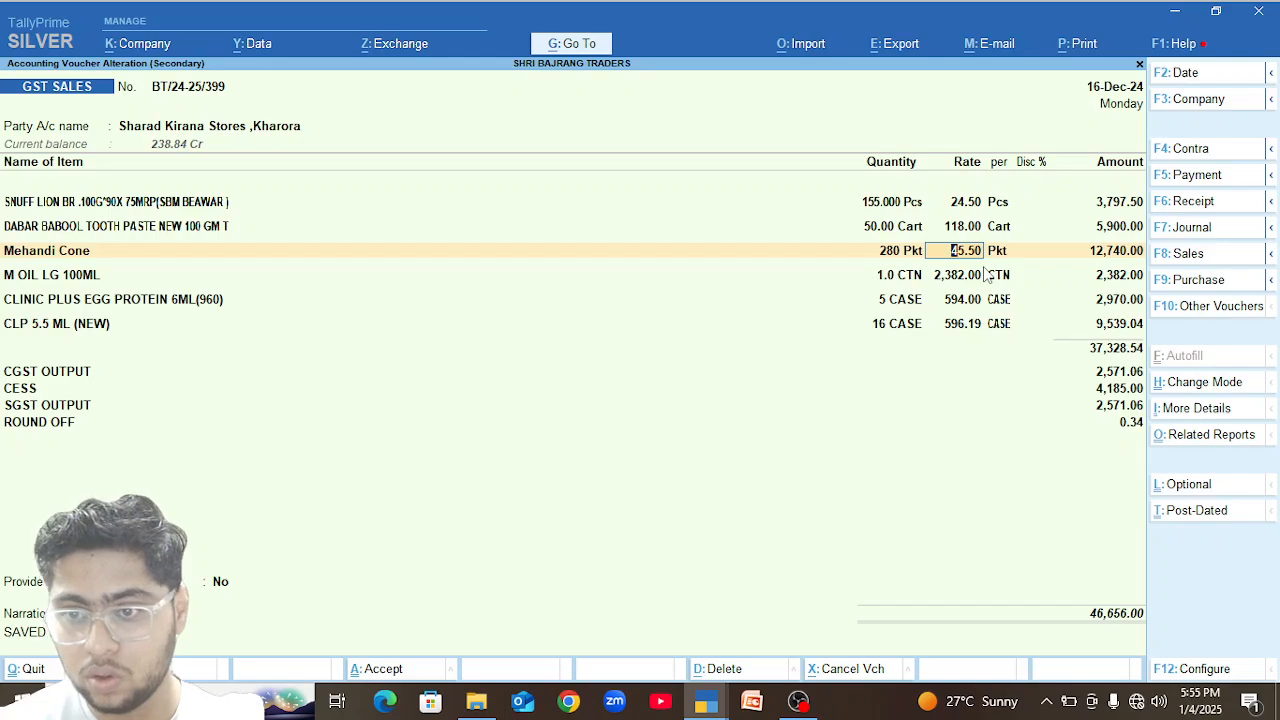
key(Return)
key(Return)
key(Return)
key(Return)
key(Return)
key(Return)
key(Return)
key(Return)
key(Return)
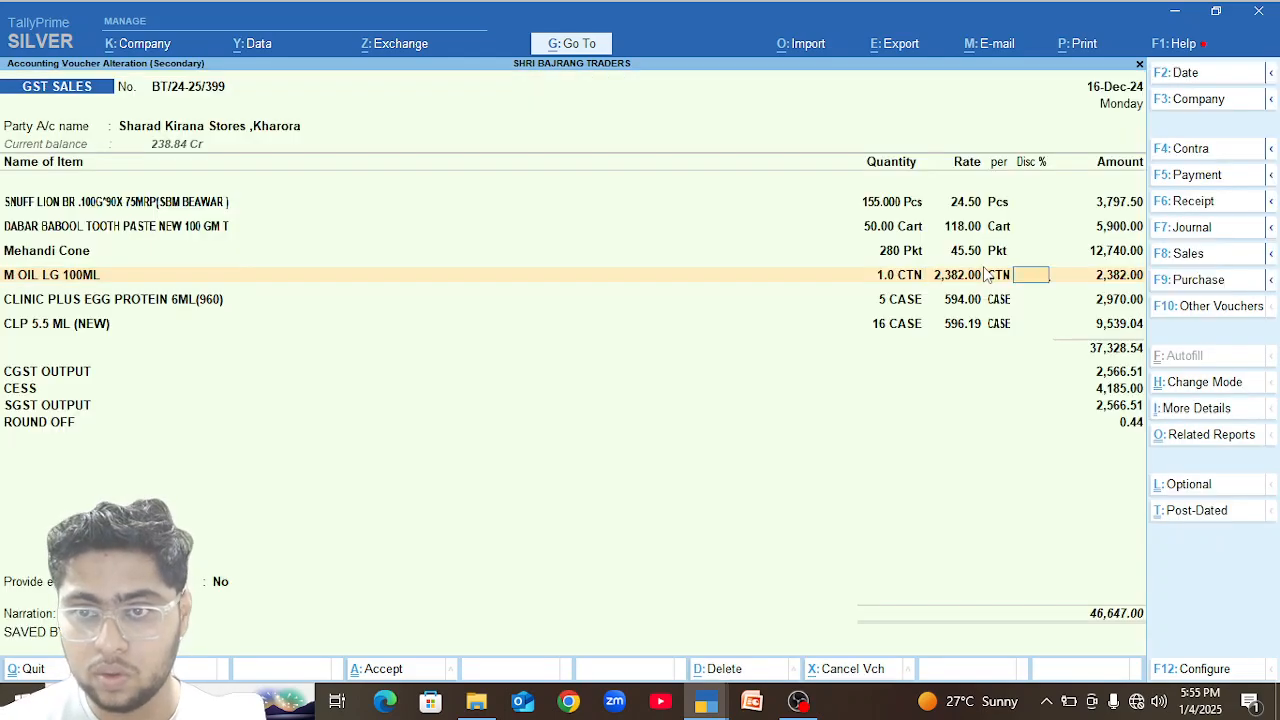
Set the CLP 5.5 ML (NEW) quantity to 17 cases and save the voucher, declining e-invoice generation.
key(Return)
key(Return)
key(Return)
key(Return)
key(Return)
key(Return)
key(Return)
key(Return)
key(Return)
key(Return)
key(Return)
key(Return)
key(Return)
text(17)
key(Return)
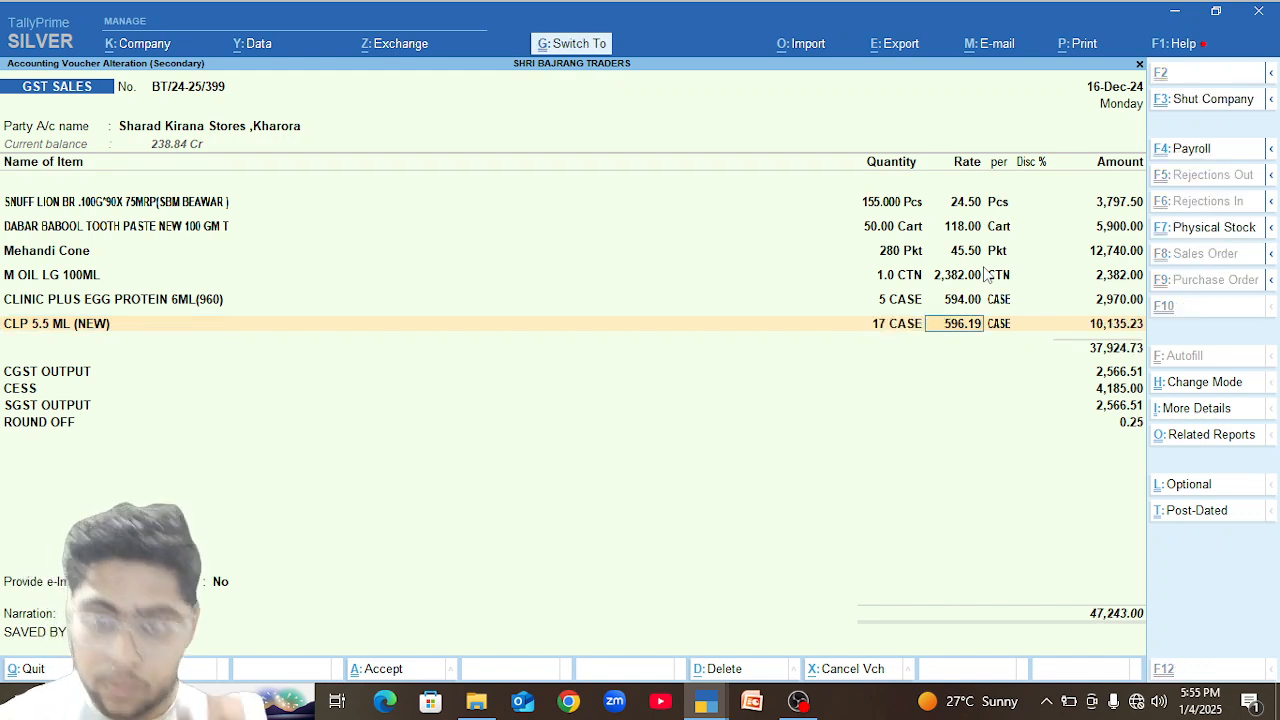
key(ctrl+a)
key(n)
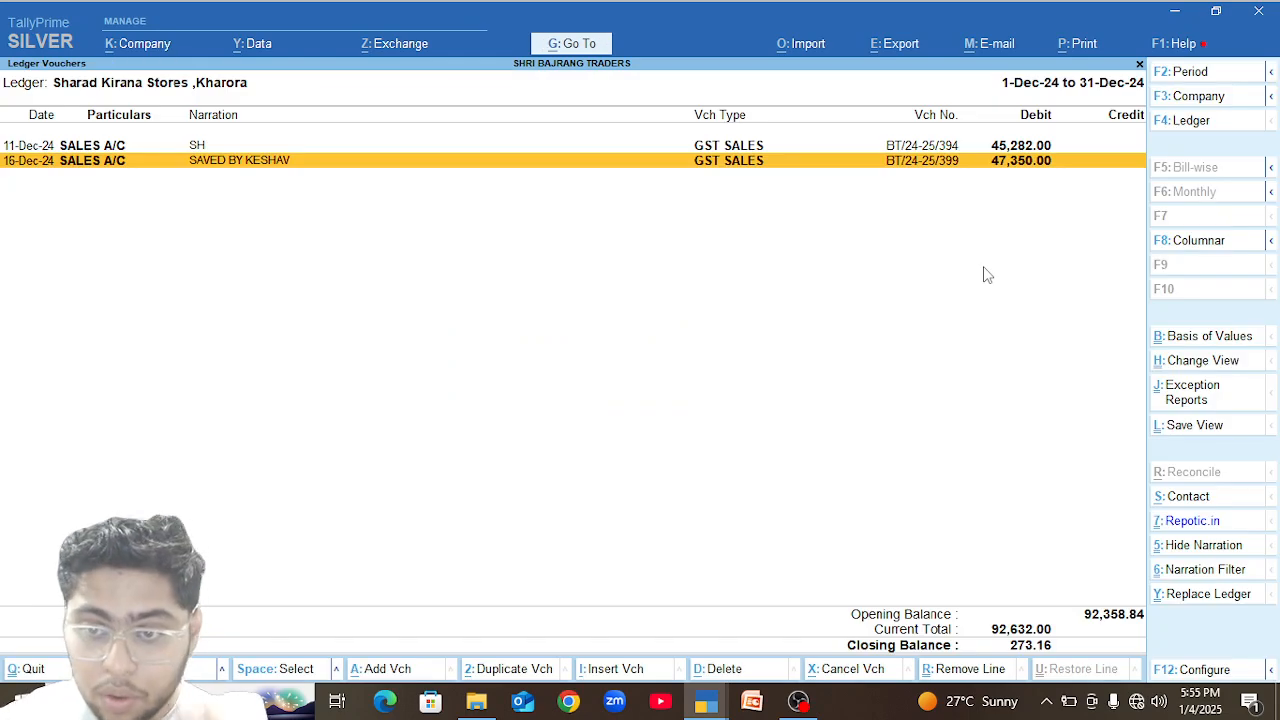
Reopen the 16-Dec-24 voucher, calculate the value of several Mehandi Cone packets starting with 45.5*2, and leave the voucher unchanged.
key(Return)
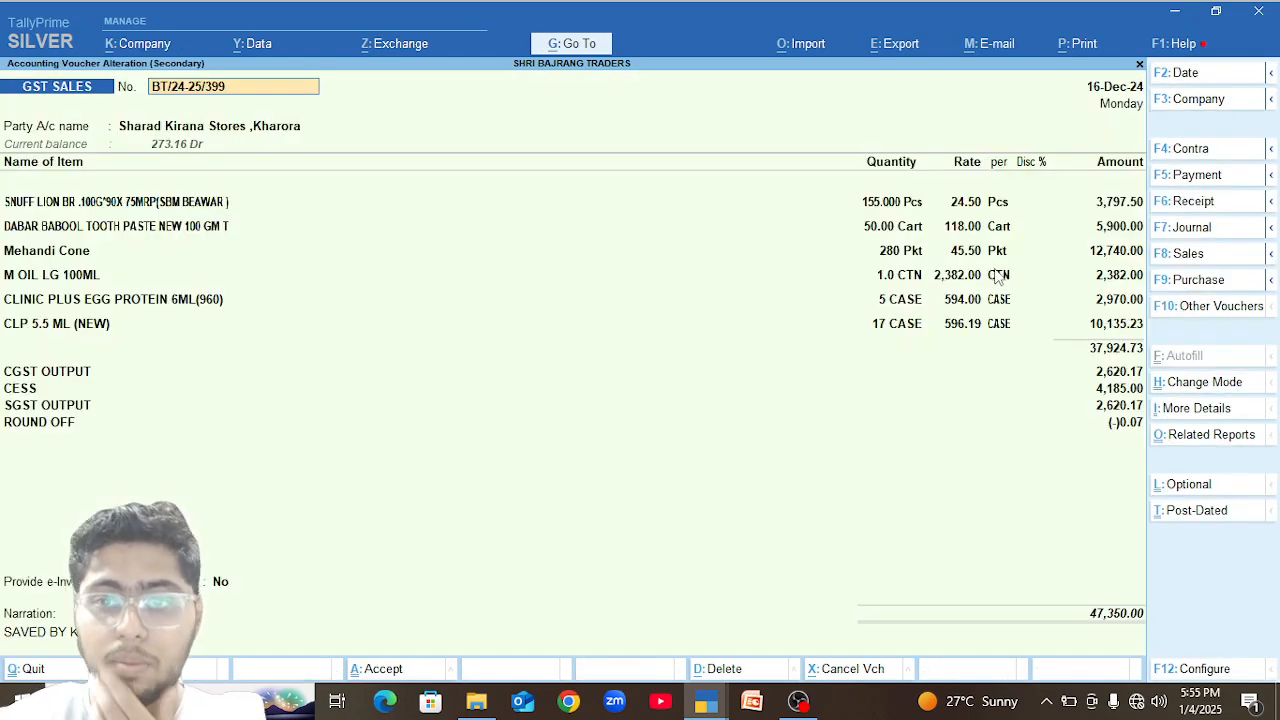
click(893, 251)
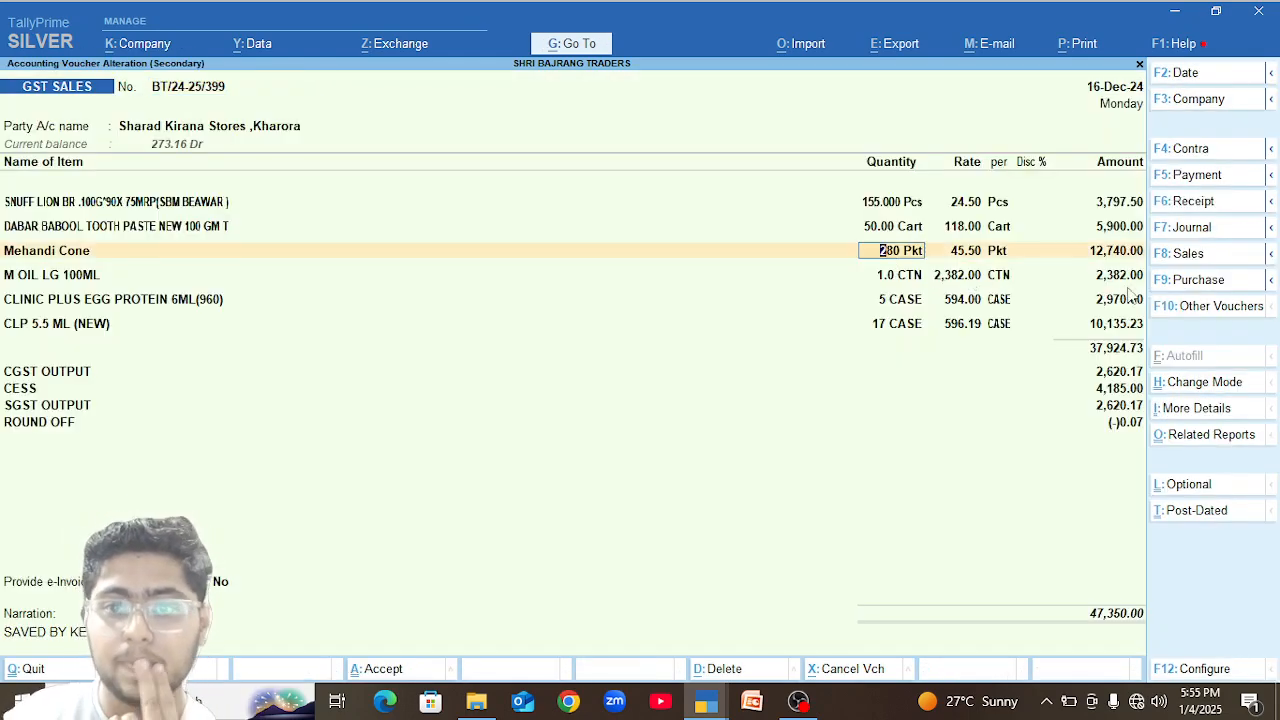
key(ctrl+n)
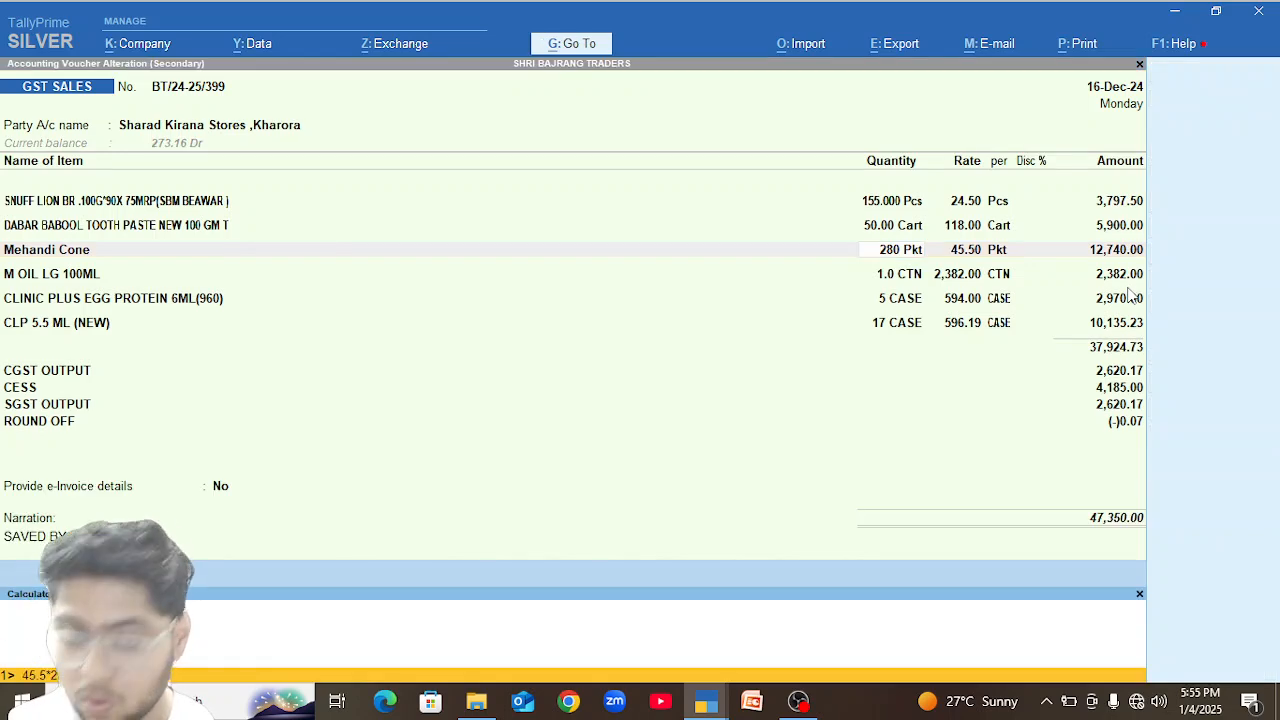
key(Up)
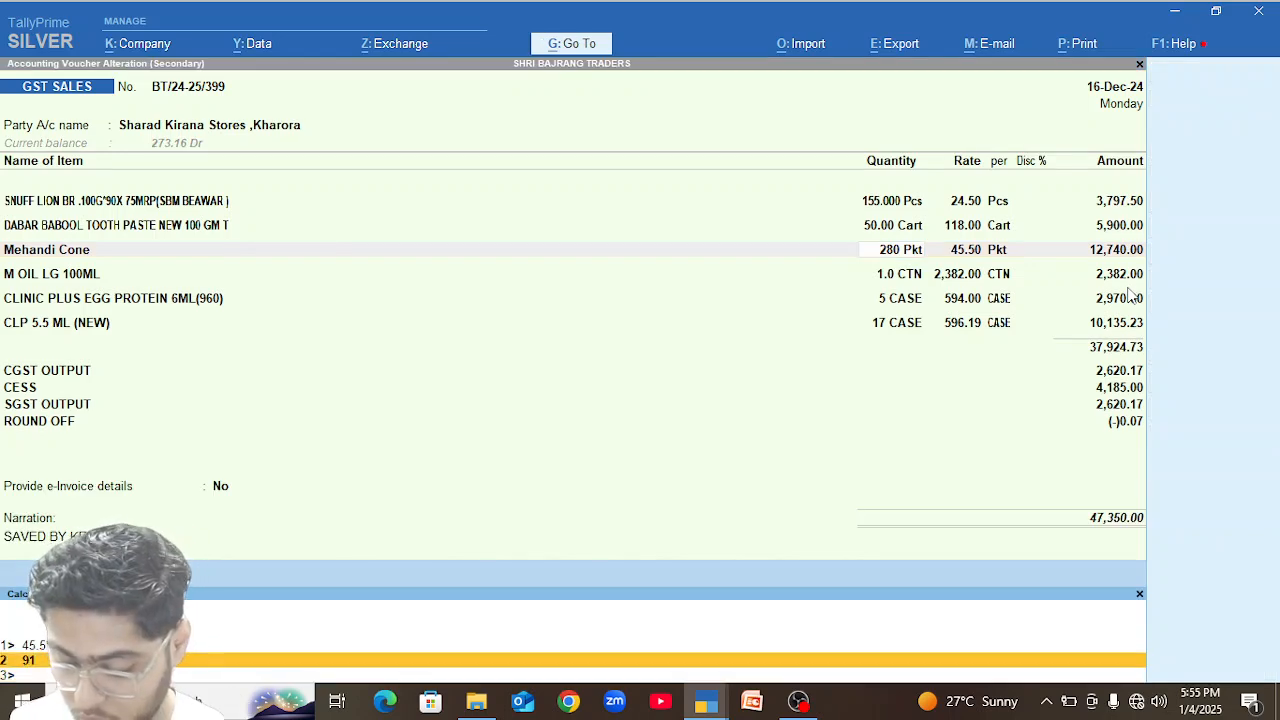
key(Down)
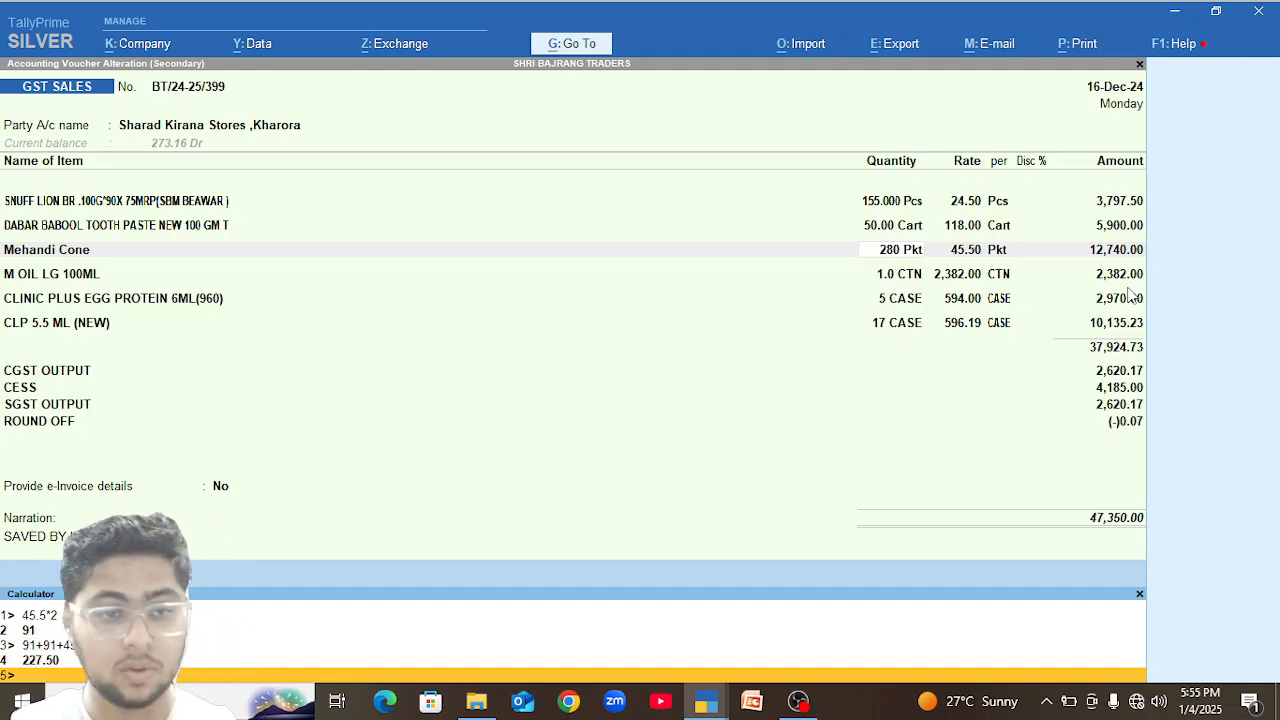
key(ctrl+m)
key(Escape)
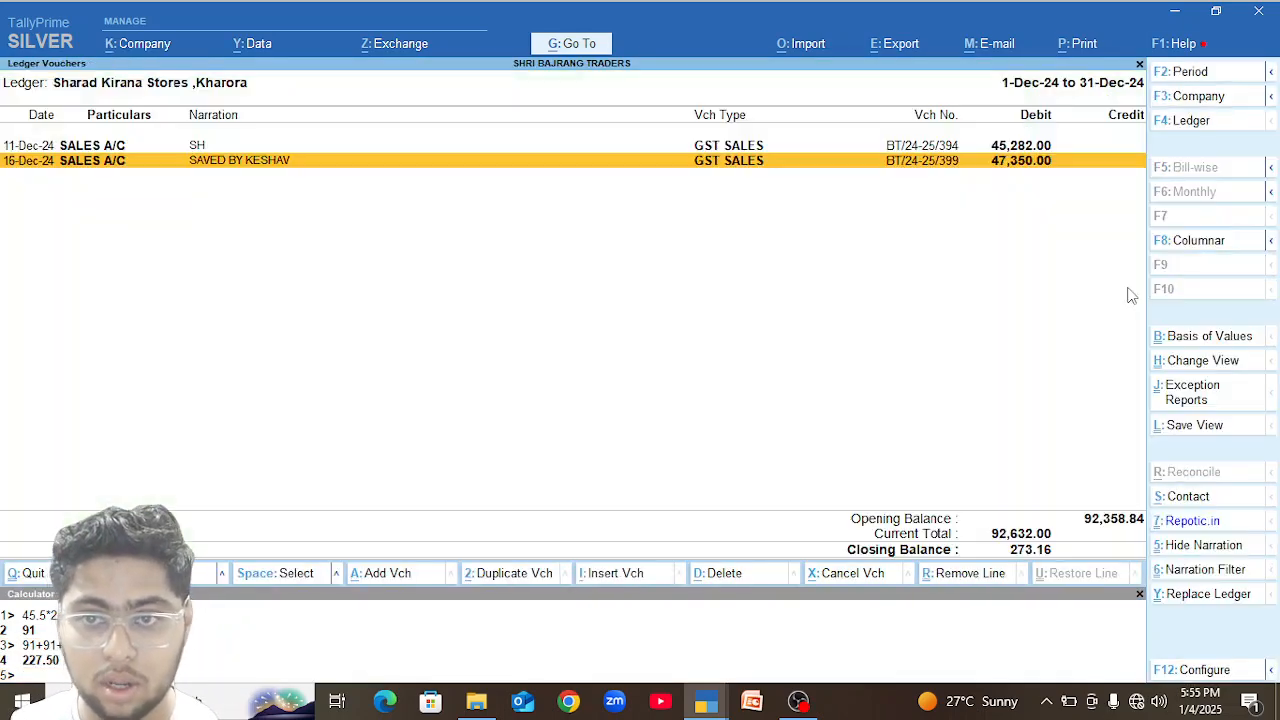
Reopen the 16-Dec-24 GST sales voucher, set the Mehandi Cone quantity to 274 Pkt and save it, declining e-invoice generation.
key(Return)
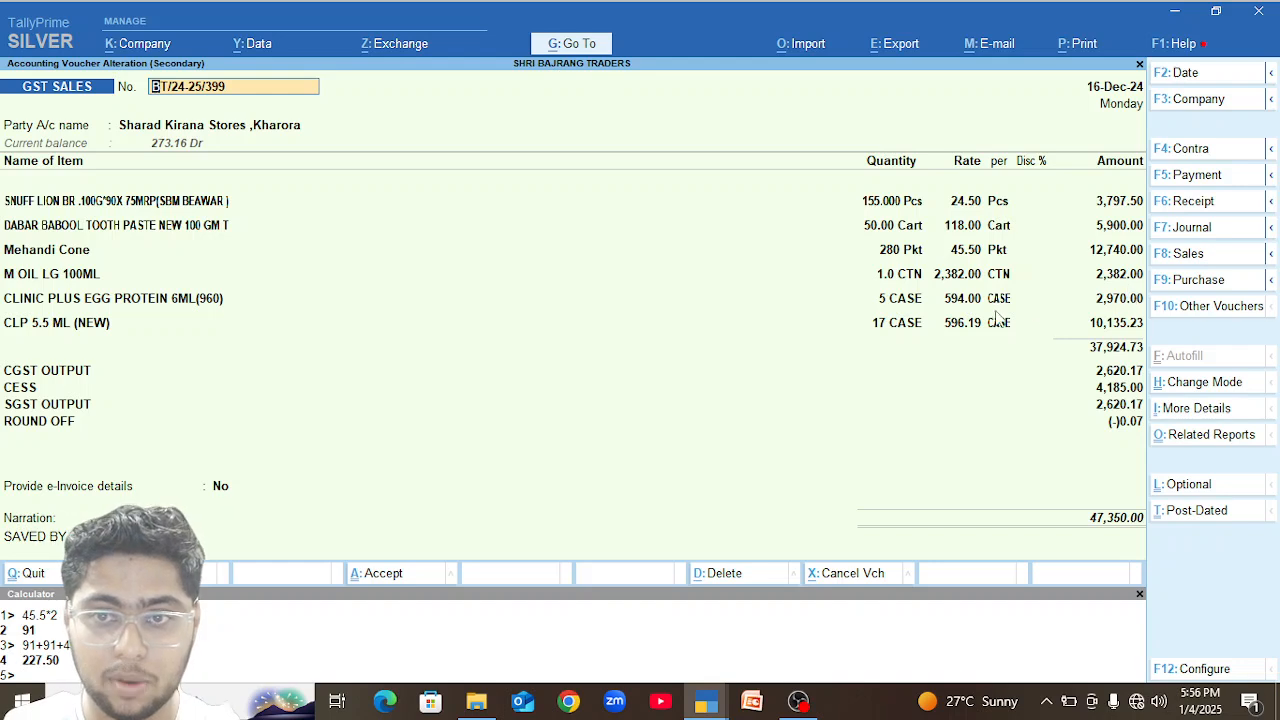
click(897, 252)
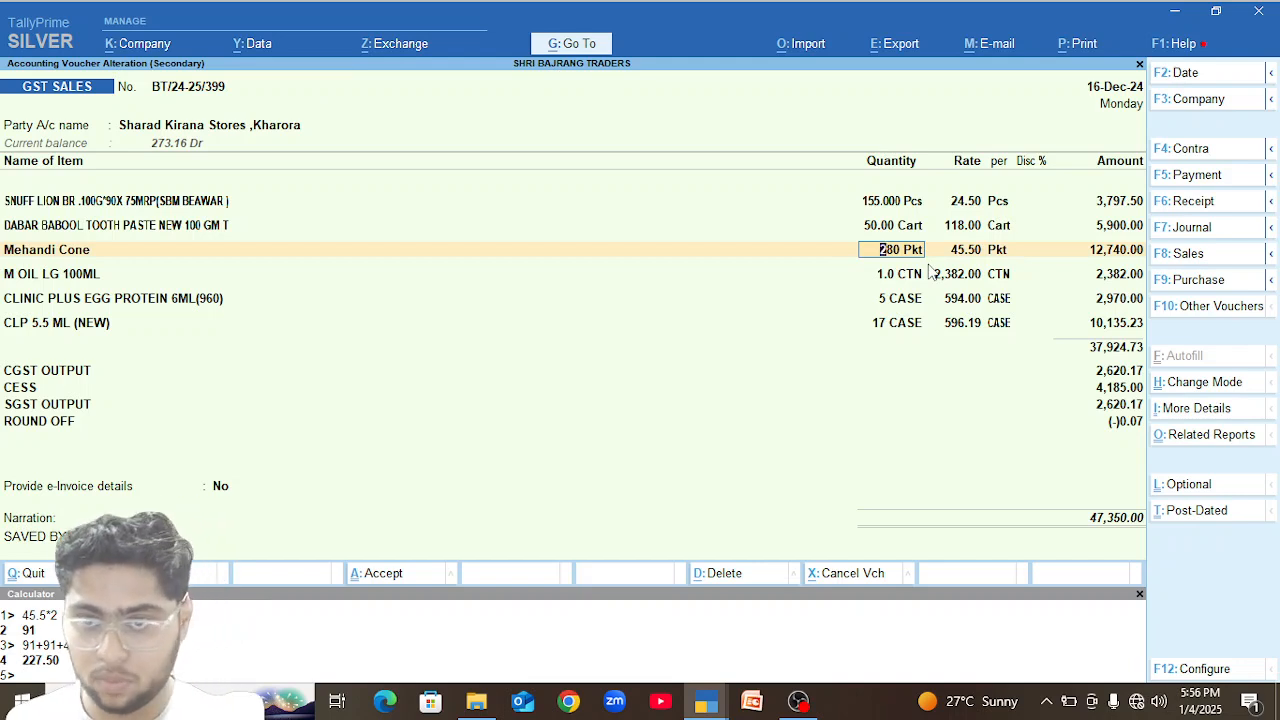
text(274)
key(Return)
key(ctrl)
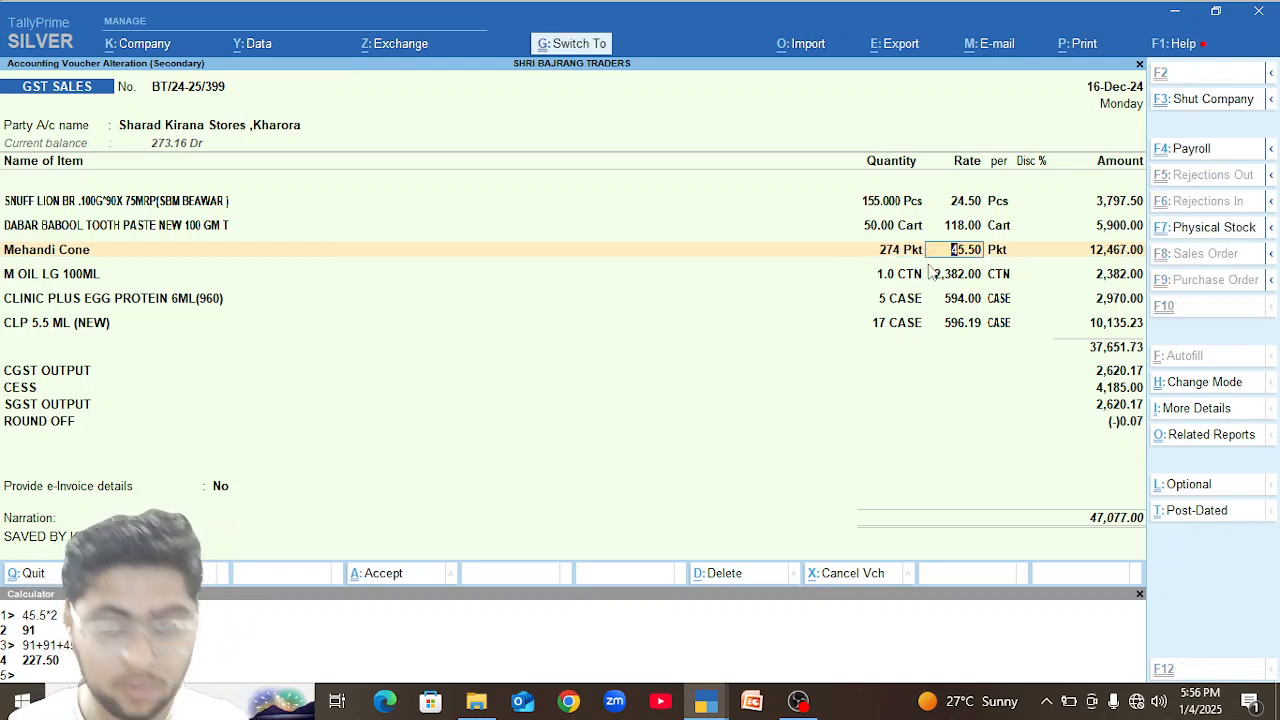
key(ctrl+a)
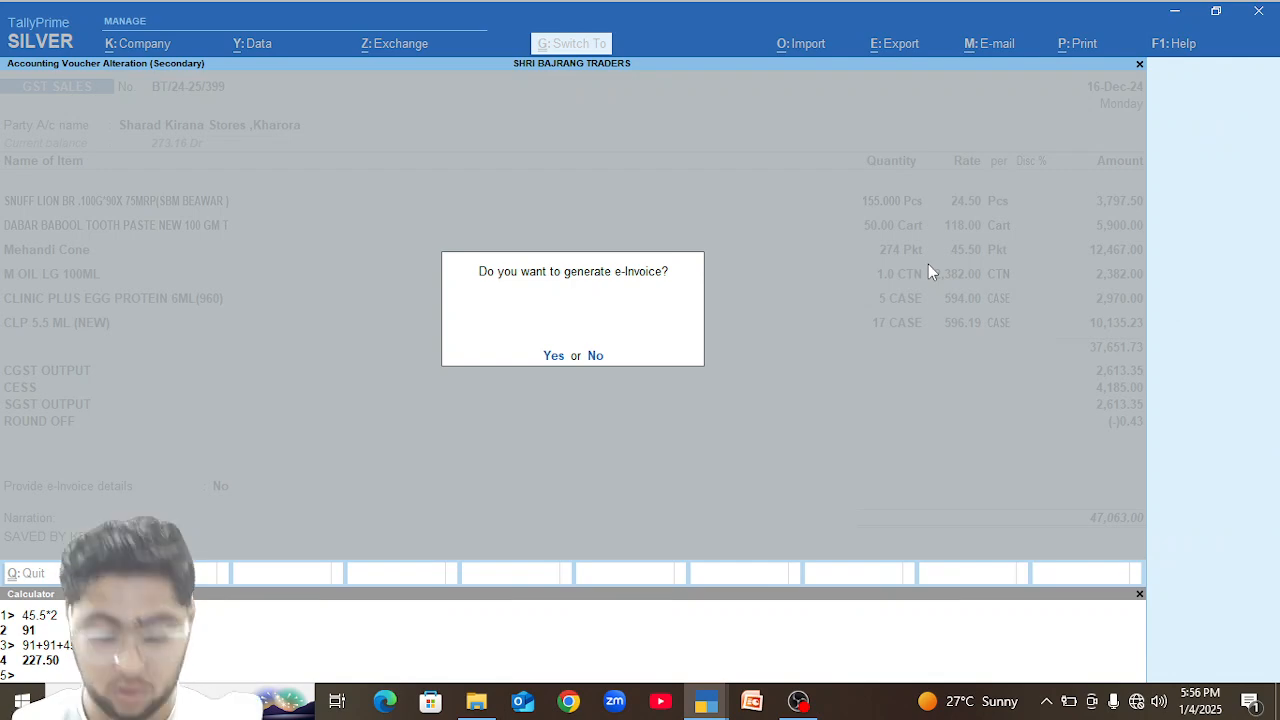
key(n)
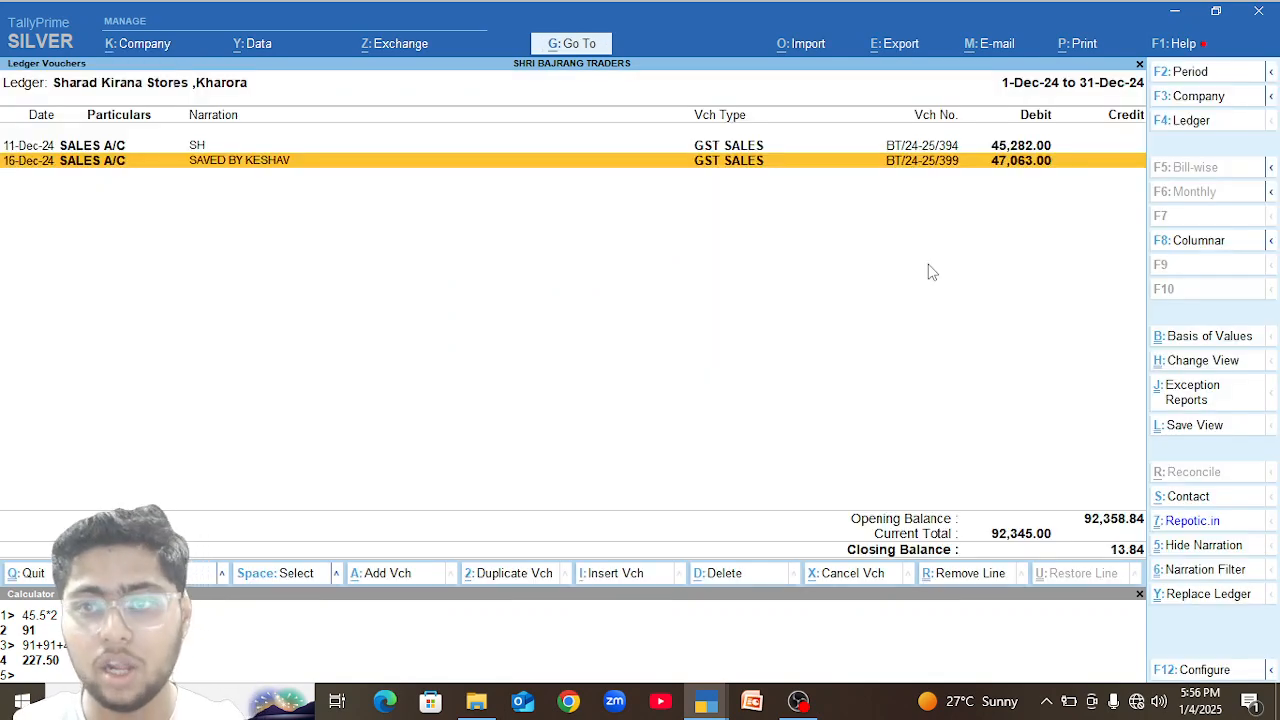
Set the CLP 5.5 ML (NEW) rate to 597 in the 16-Dec-24 voucher and save it without generating an e-invoice.
key(Return)
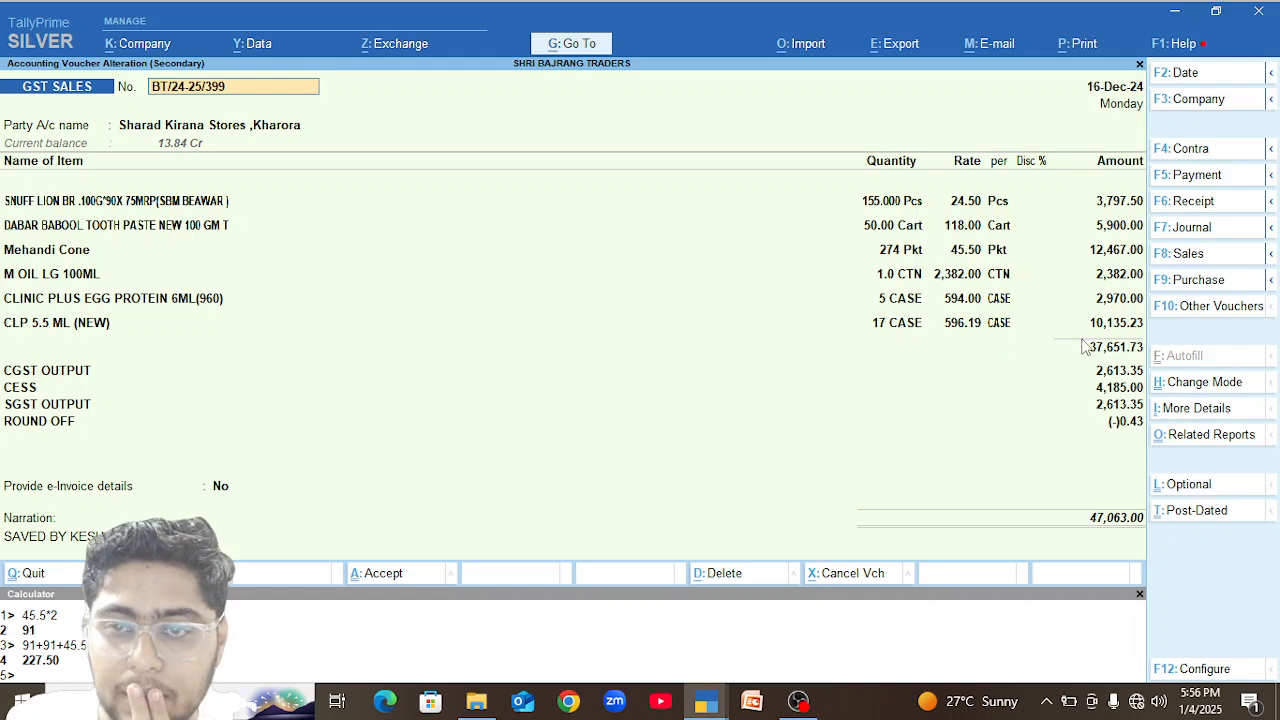
click(965, 323)
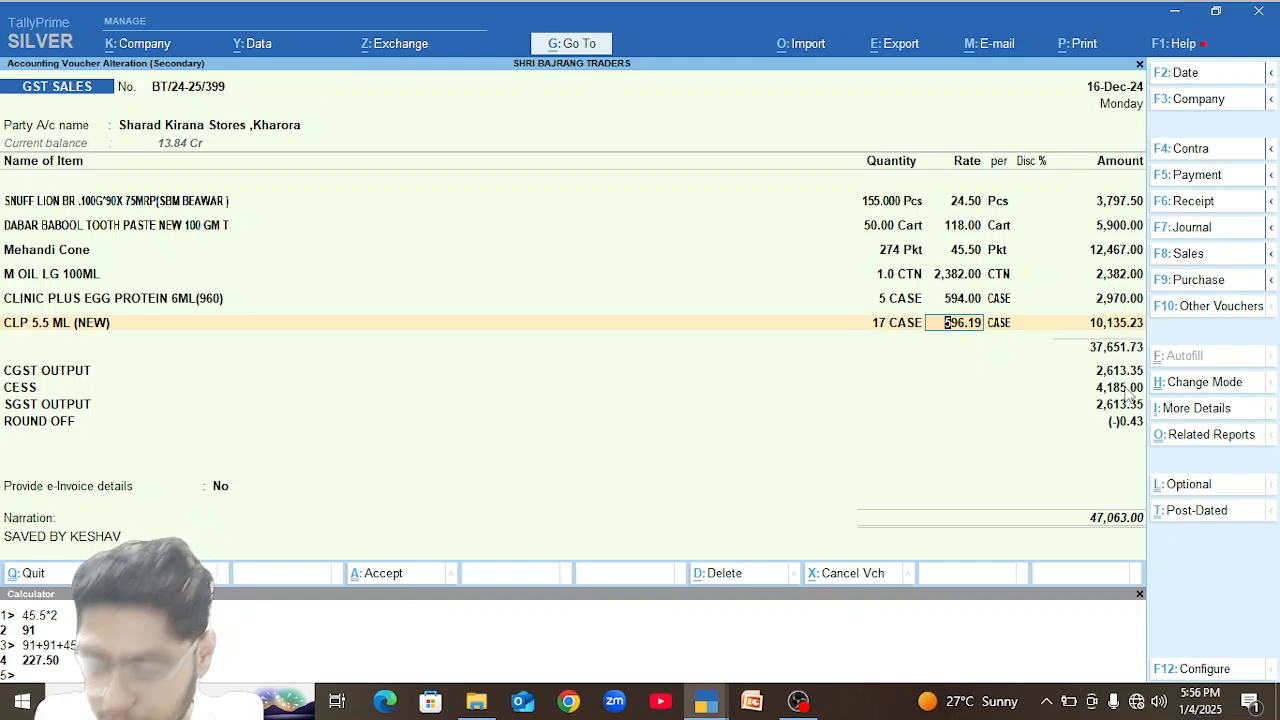
text(597)
key(Return)
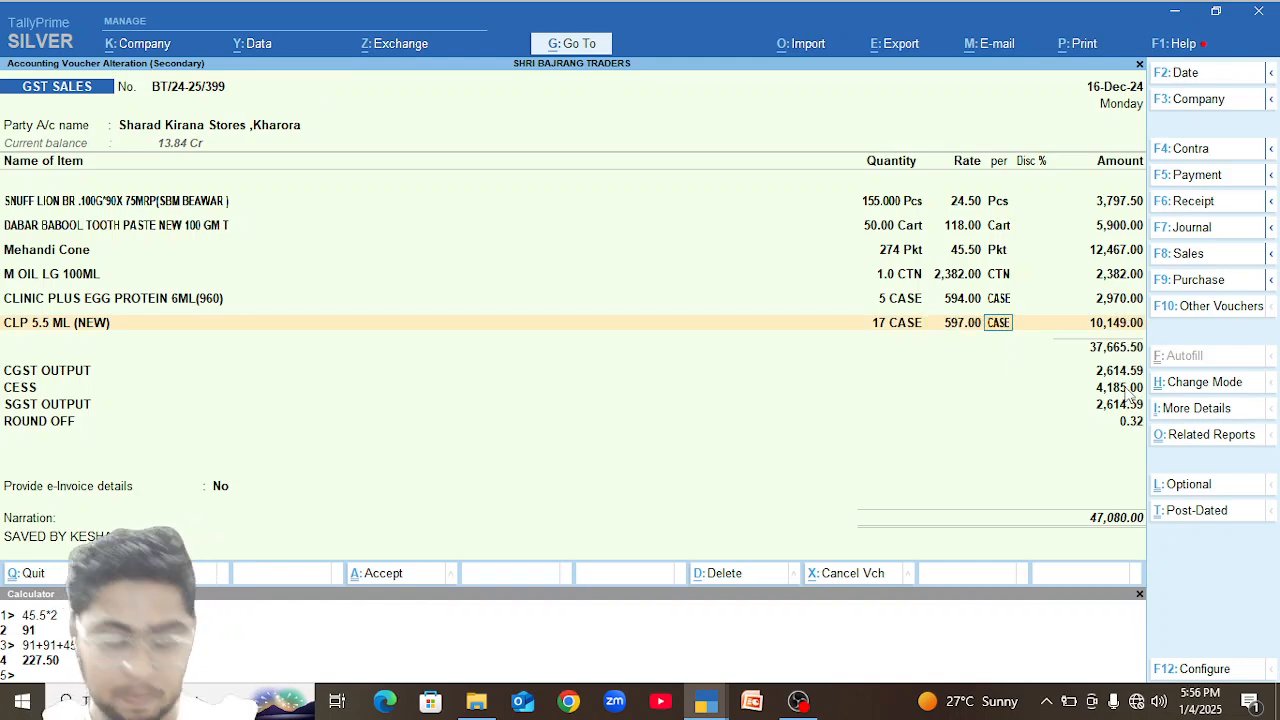
key(ctrl)
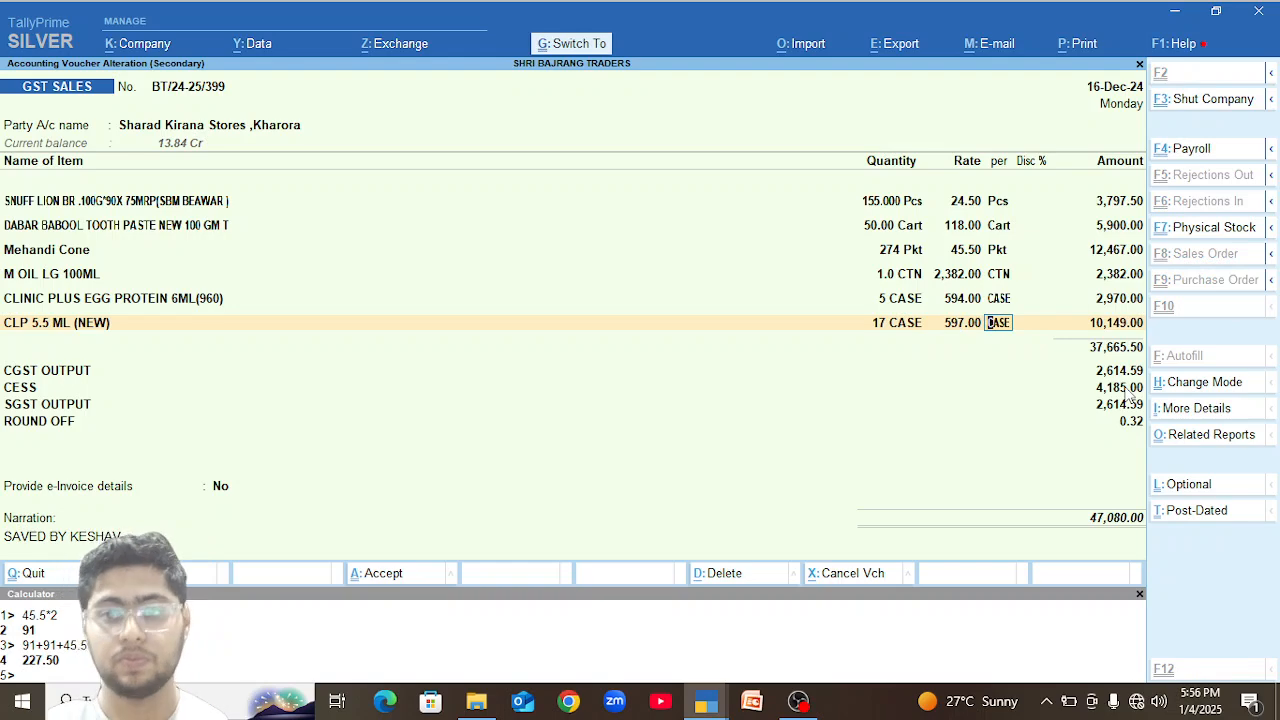
key(ctrl+a)
key(n)
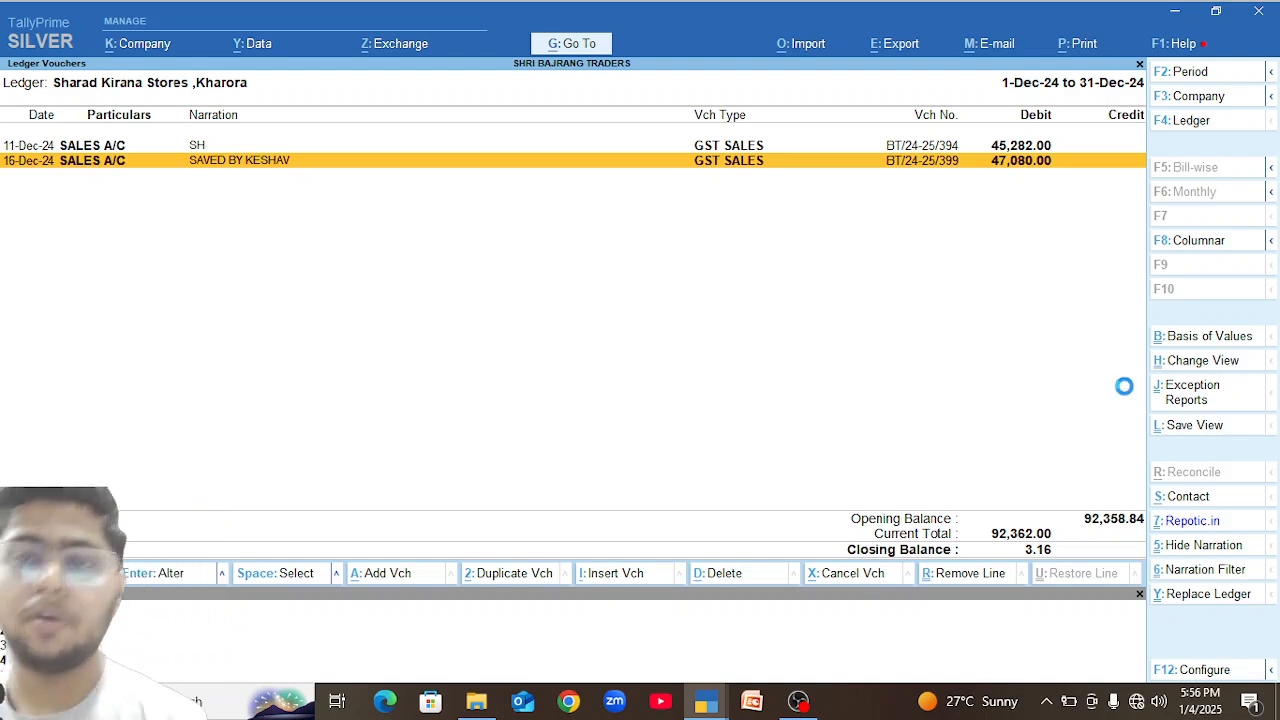
Reopen the 16-Dec-24 voucher, set the CLP 5.5 ML (NEW) rate to 596.89 per case and save the voucher.
key(Return)
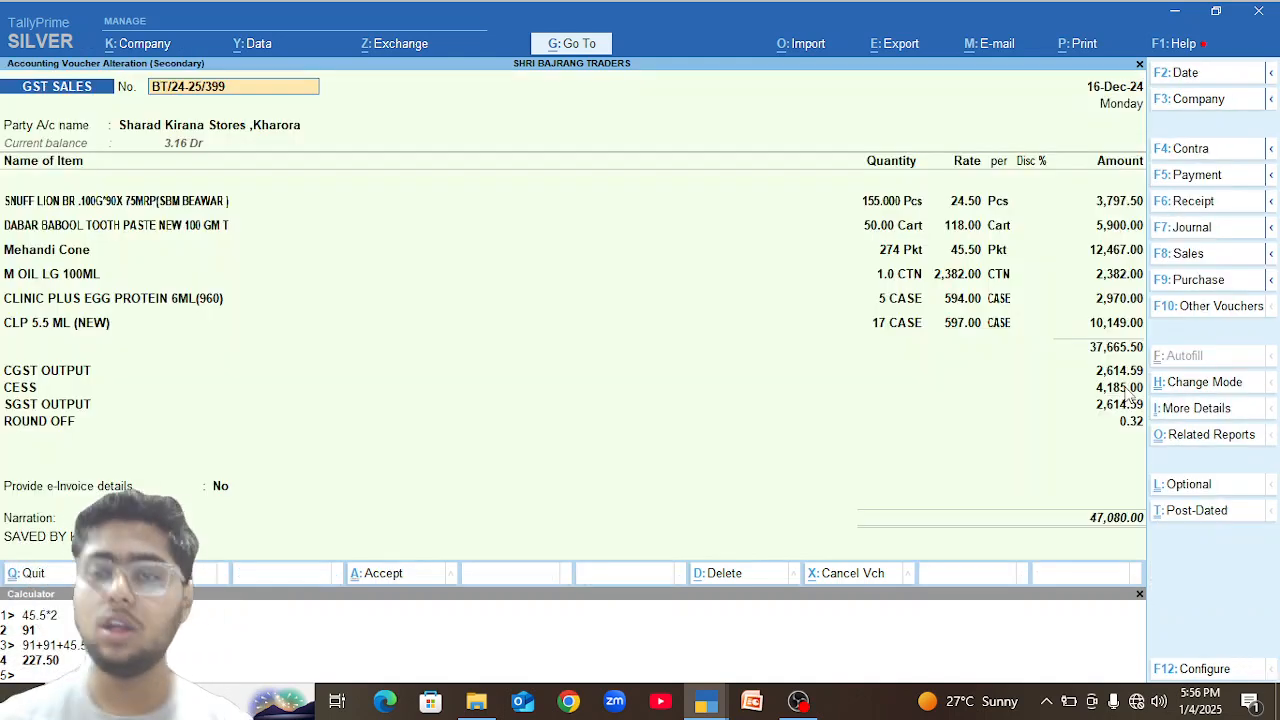
click(963, 328)
key(BackSpace)
key(BackSpace)
key(BackSpace)
key(BackSpace)
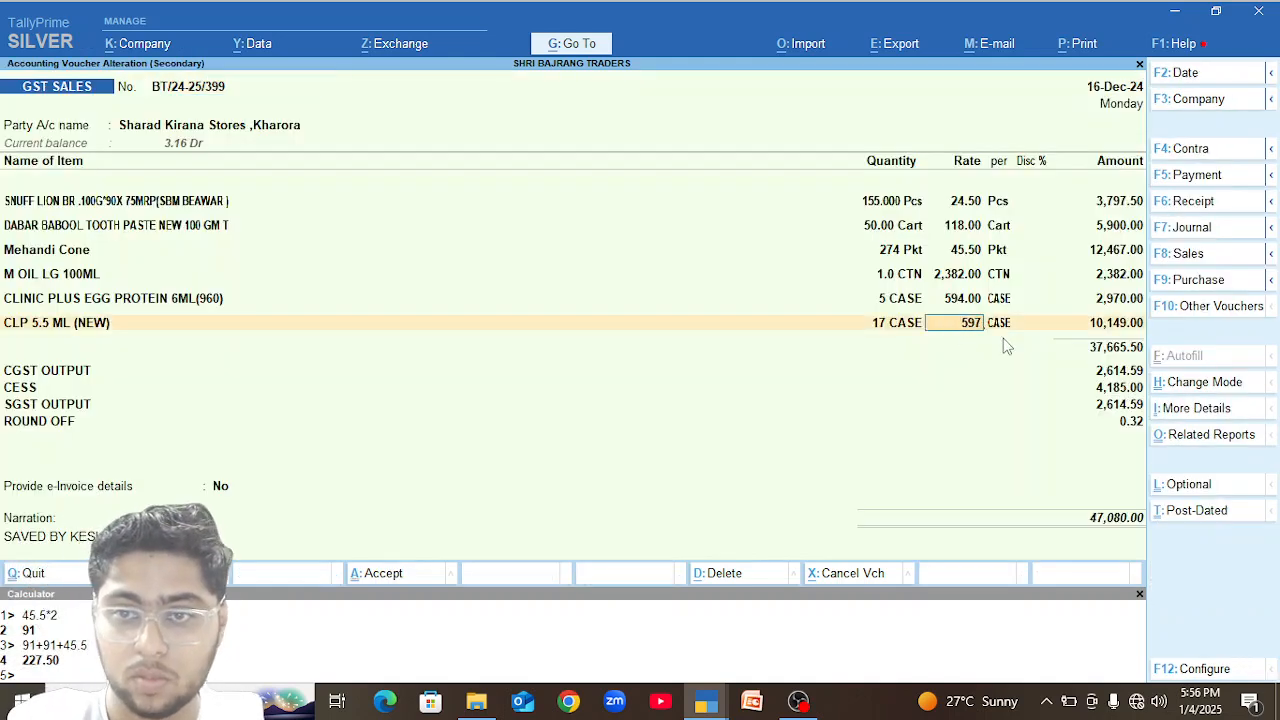
text(6.89)
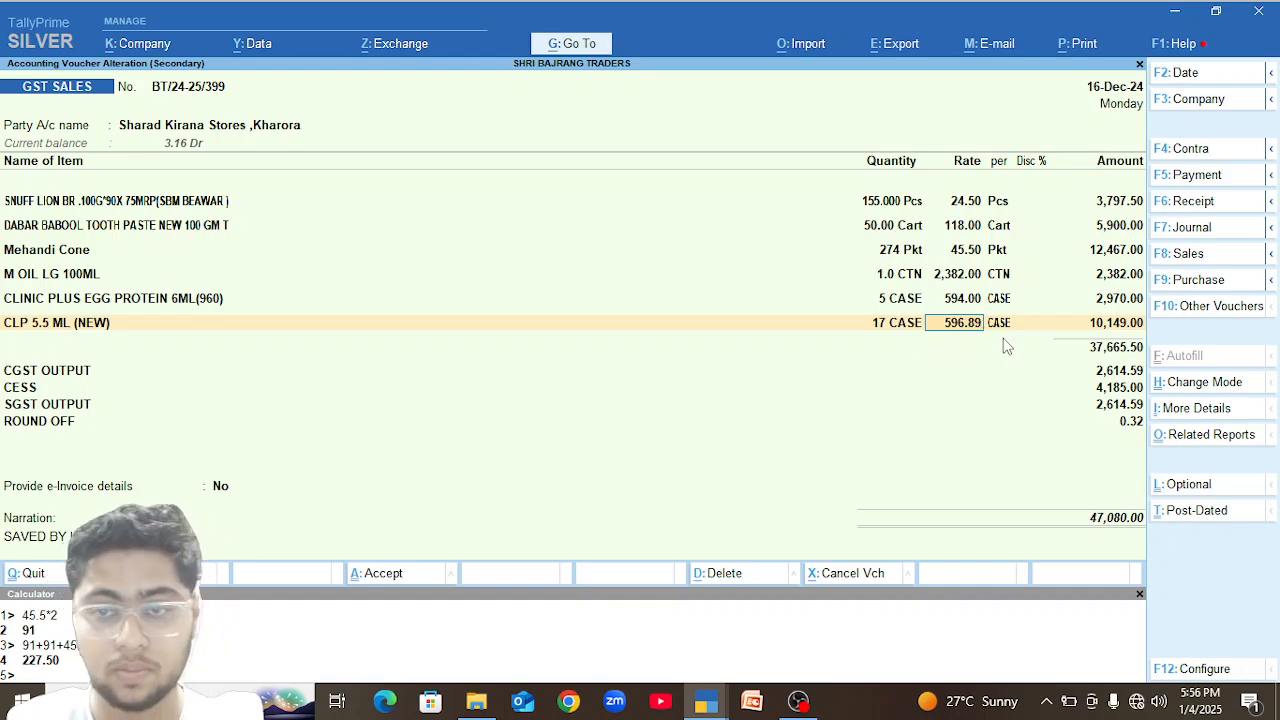
key(Return)
key(ctrl+a)
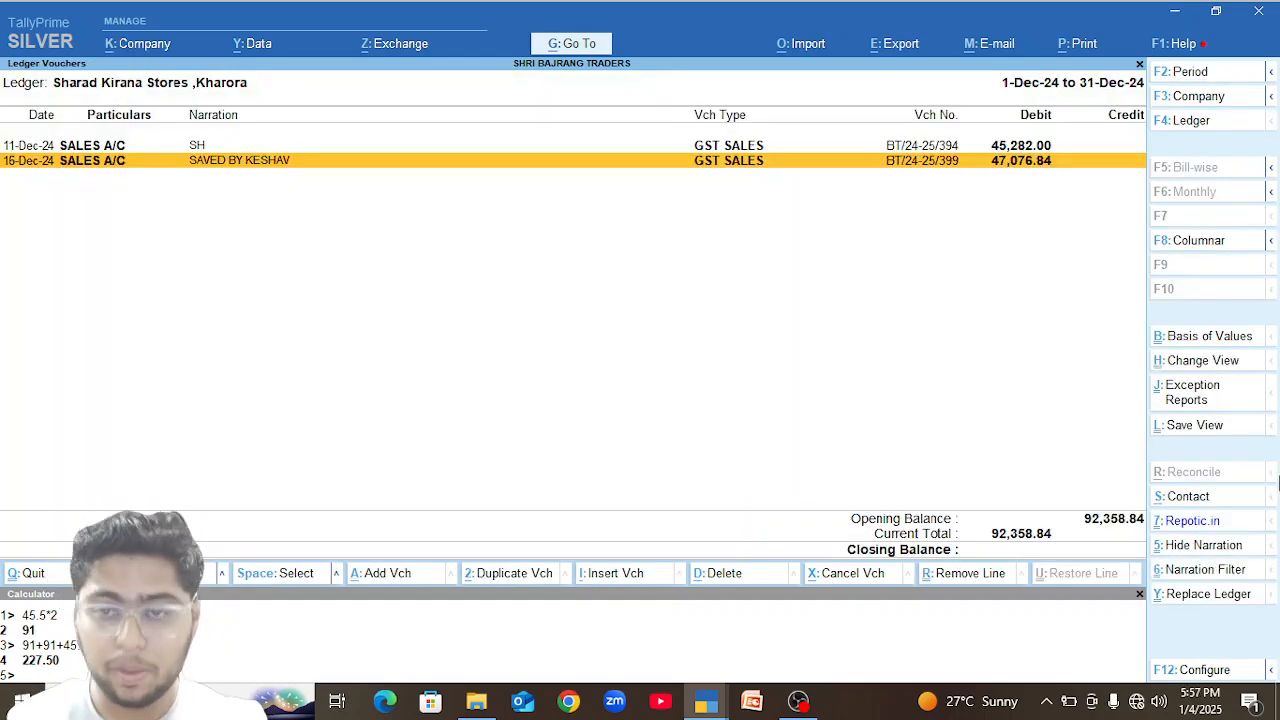
Return to the Sundry Debtors group and open the 31-Dec-24 GST sales voucher of Yogesh Traders, Abhanpur from its December vouchers.
key(Escape)
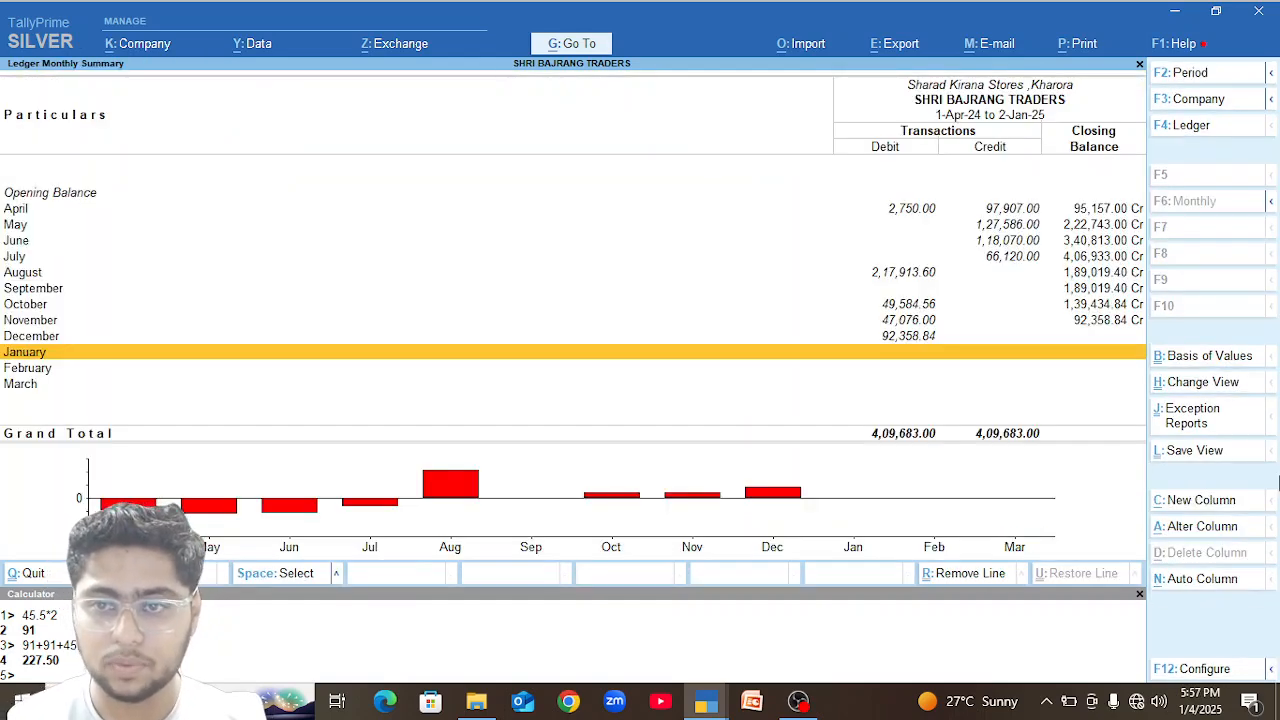
key(Escape)
key(Down)
key(Down)
key(Down)
key(Down)
key(Down)
key(Down)
key(Down)
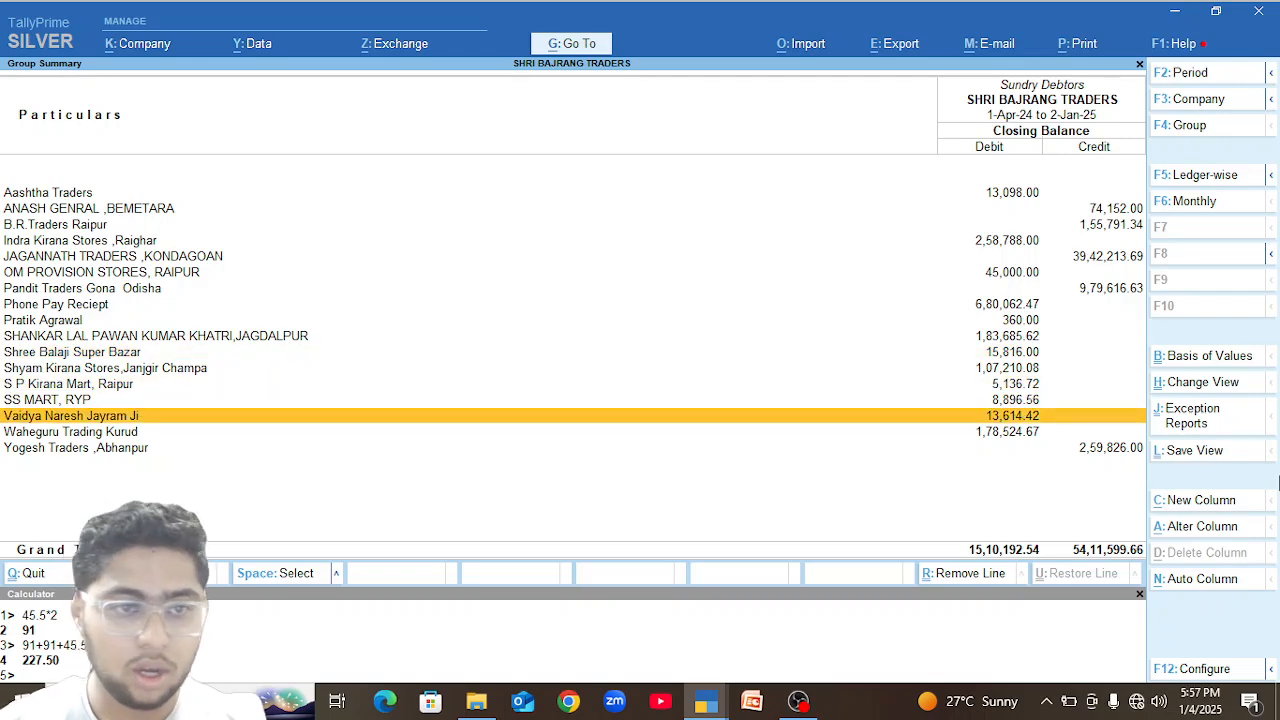
key(Return)
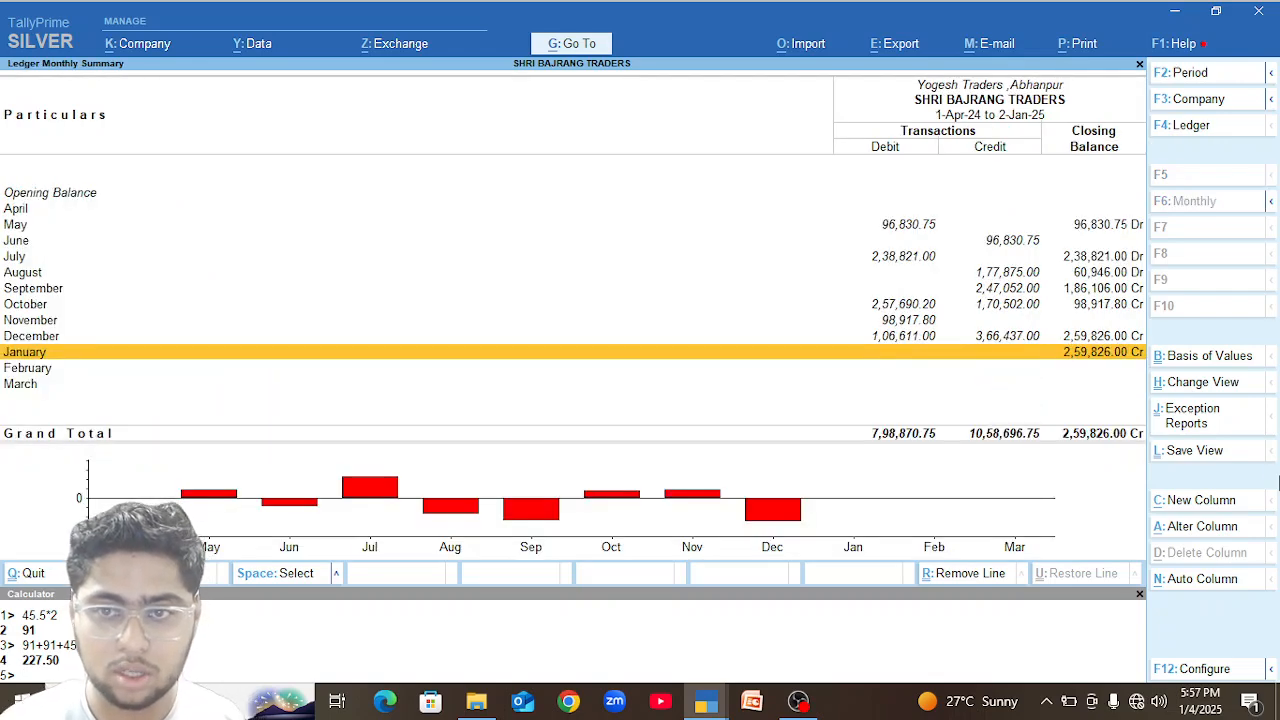
key(Up)
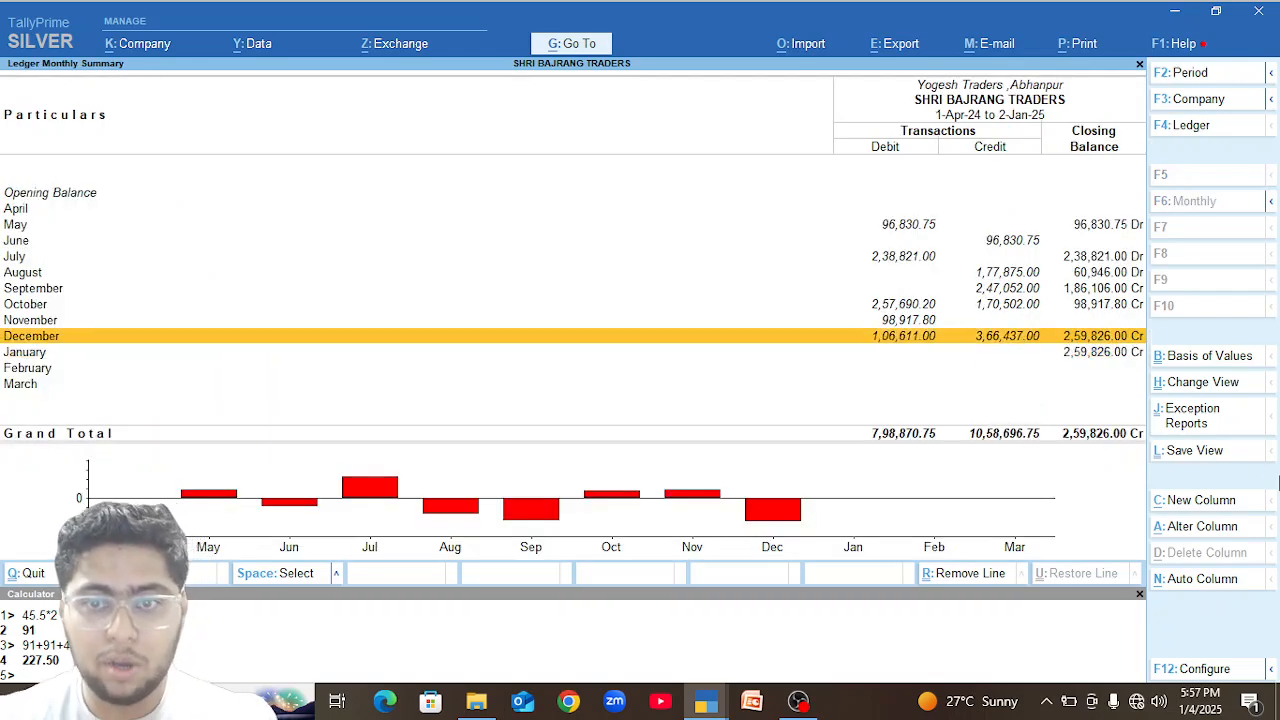
key(Return)
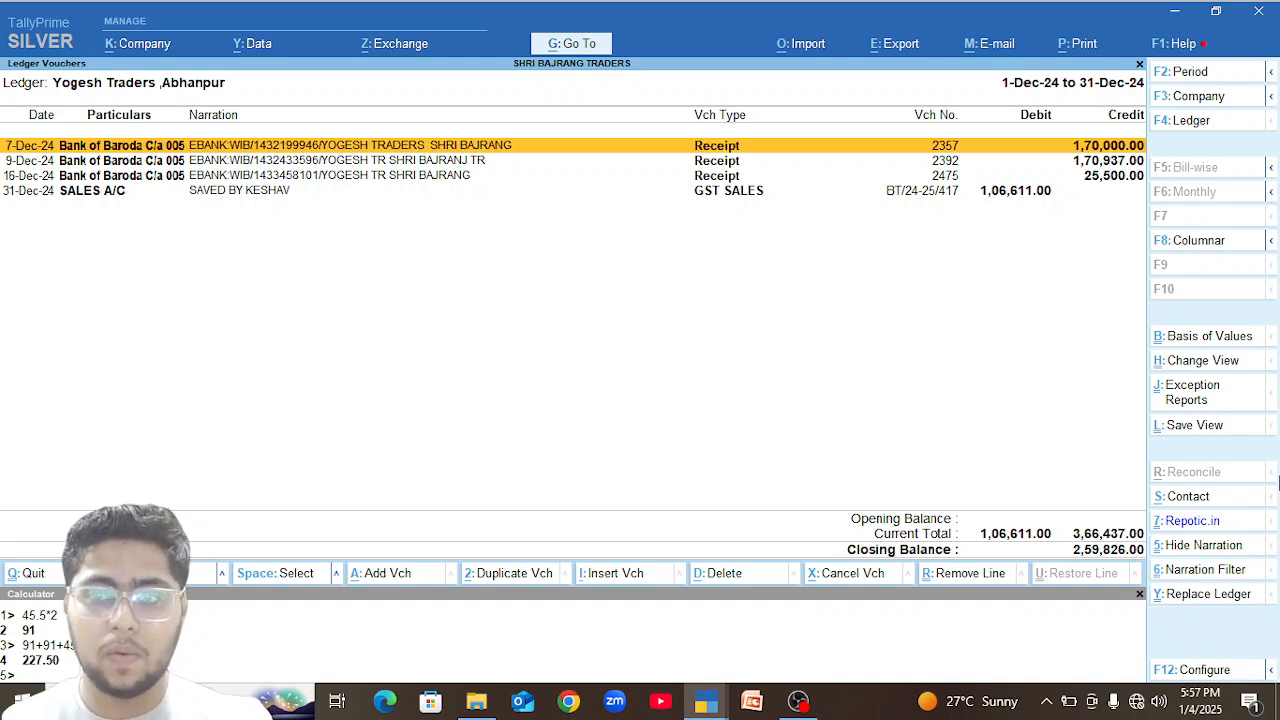
key(Down)
key(Down)
key(Down)
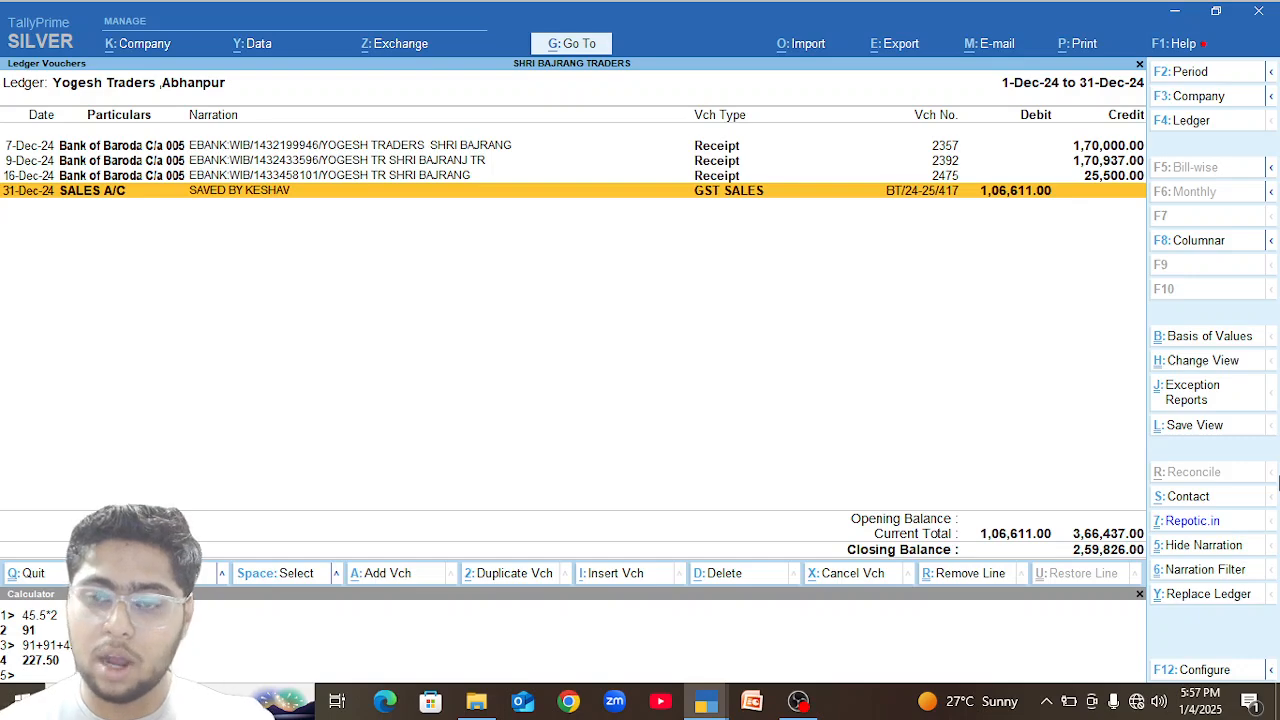
key(Return)
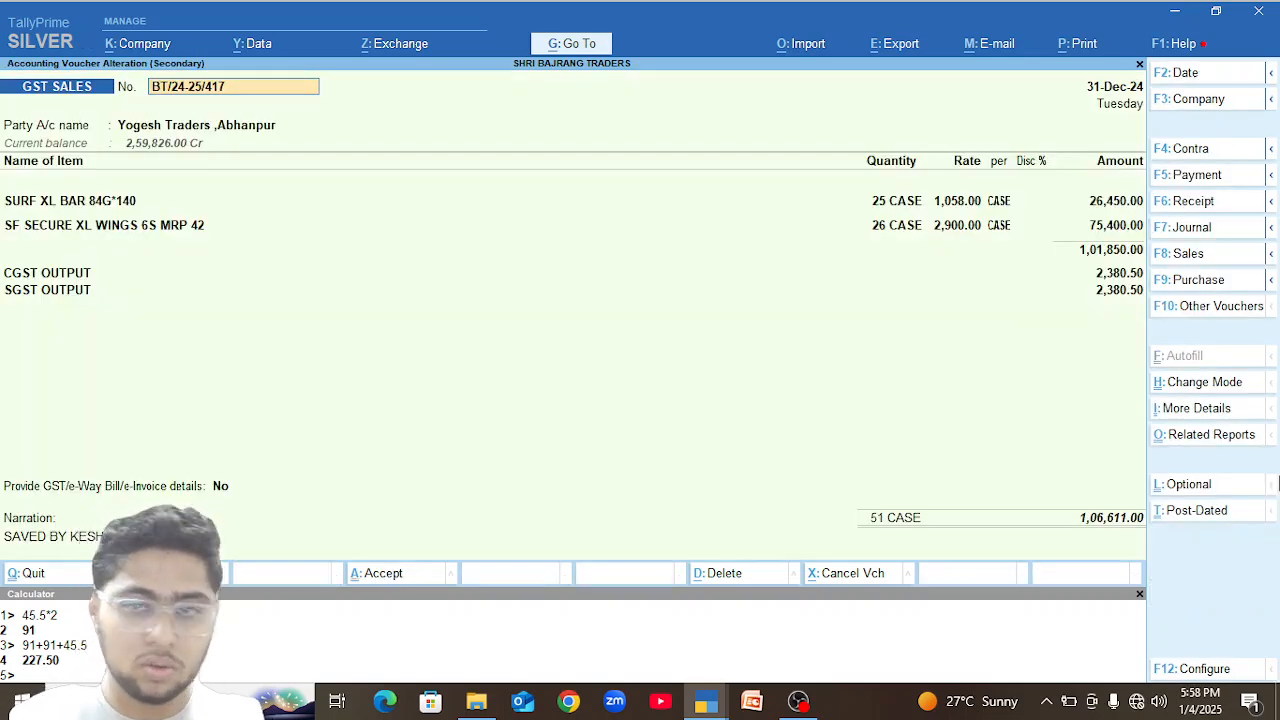
Check the December vouchers and closing stock of CLP 5.5 ML (NEW) in the other TallyPrime window, returning to the sales voucher.
key(alt+Tab)
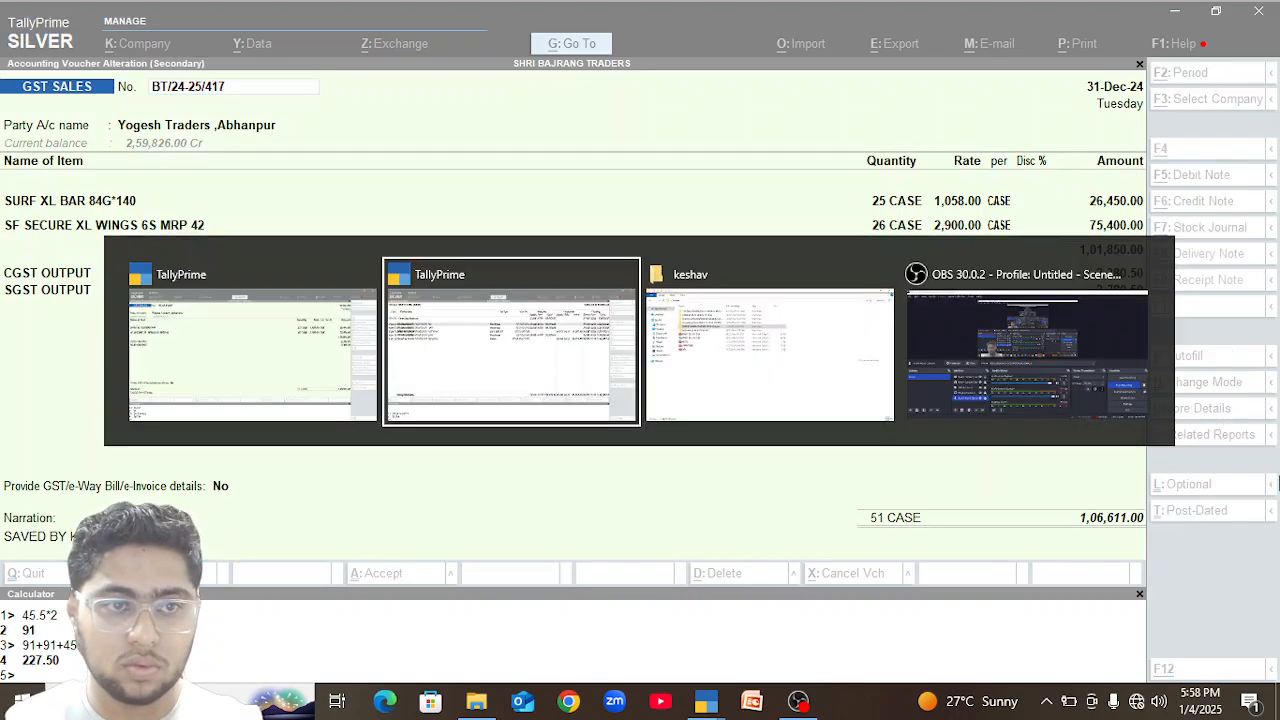
key(Escape)
key(Up)
key(Return)
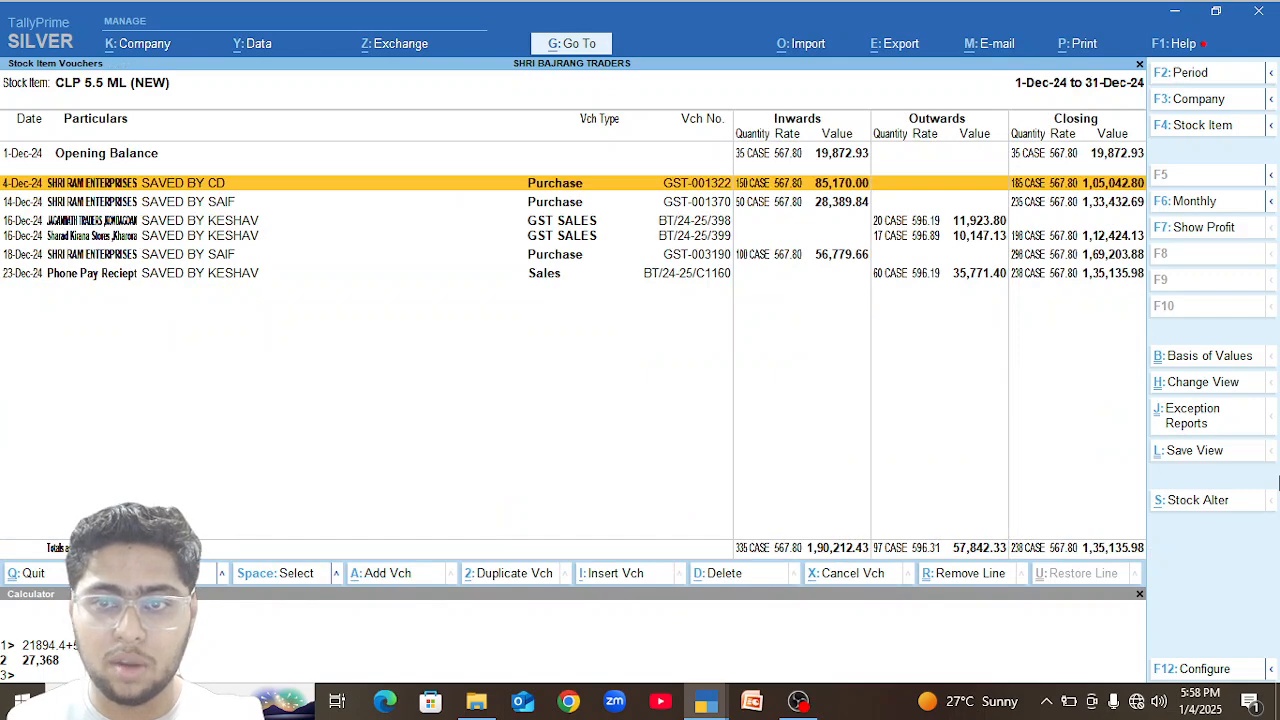
key(Escape)
key(alt+Tab)
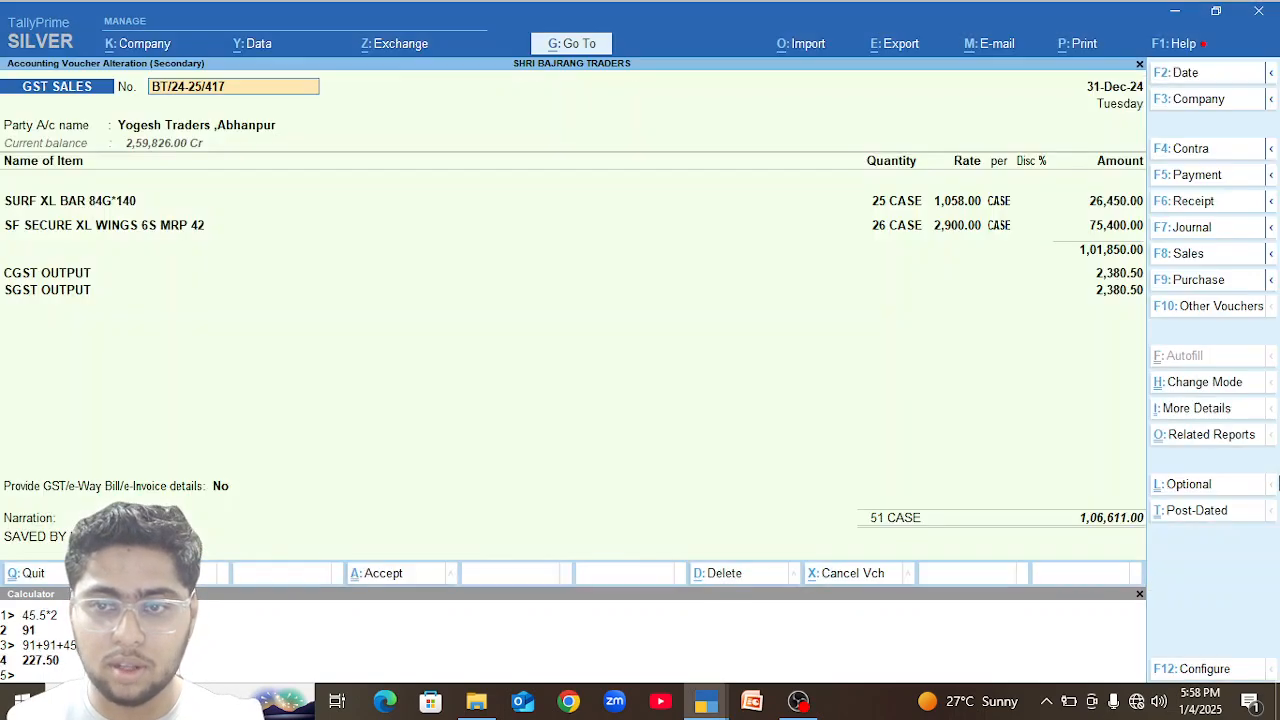
key(alt+Tab)
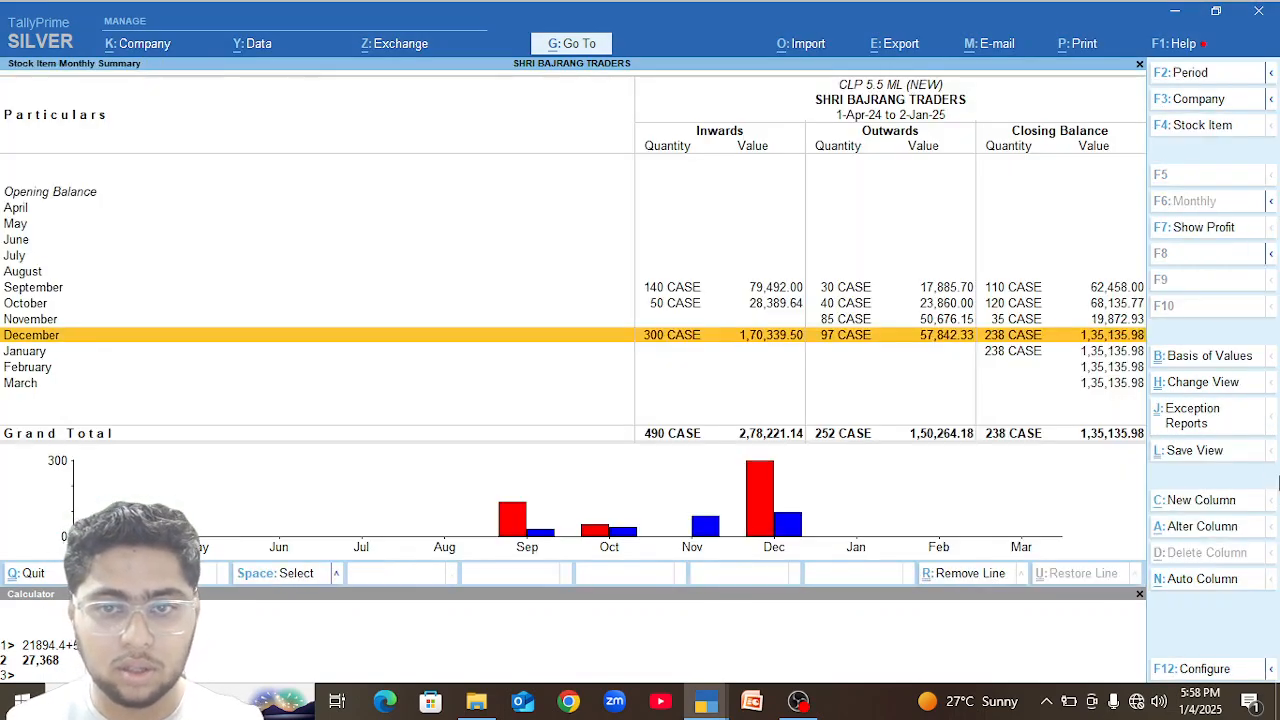
key(Return)
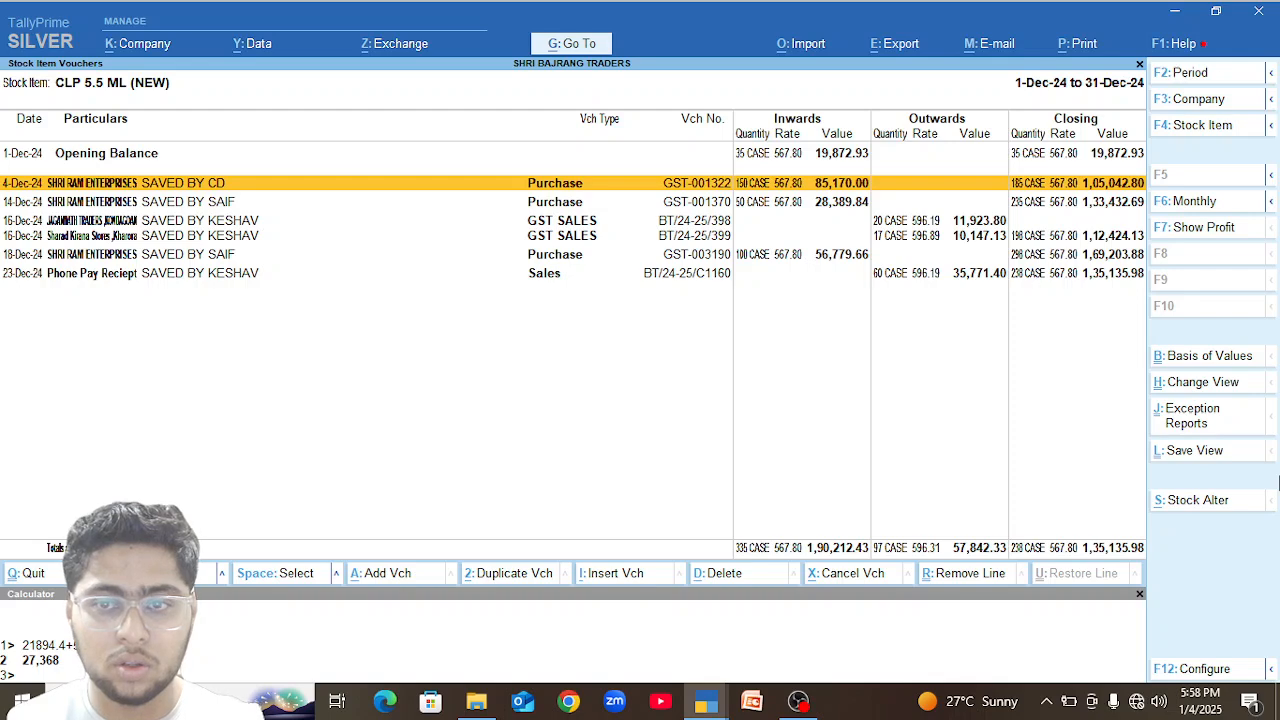
key(Escape)
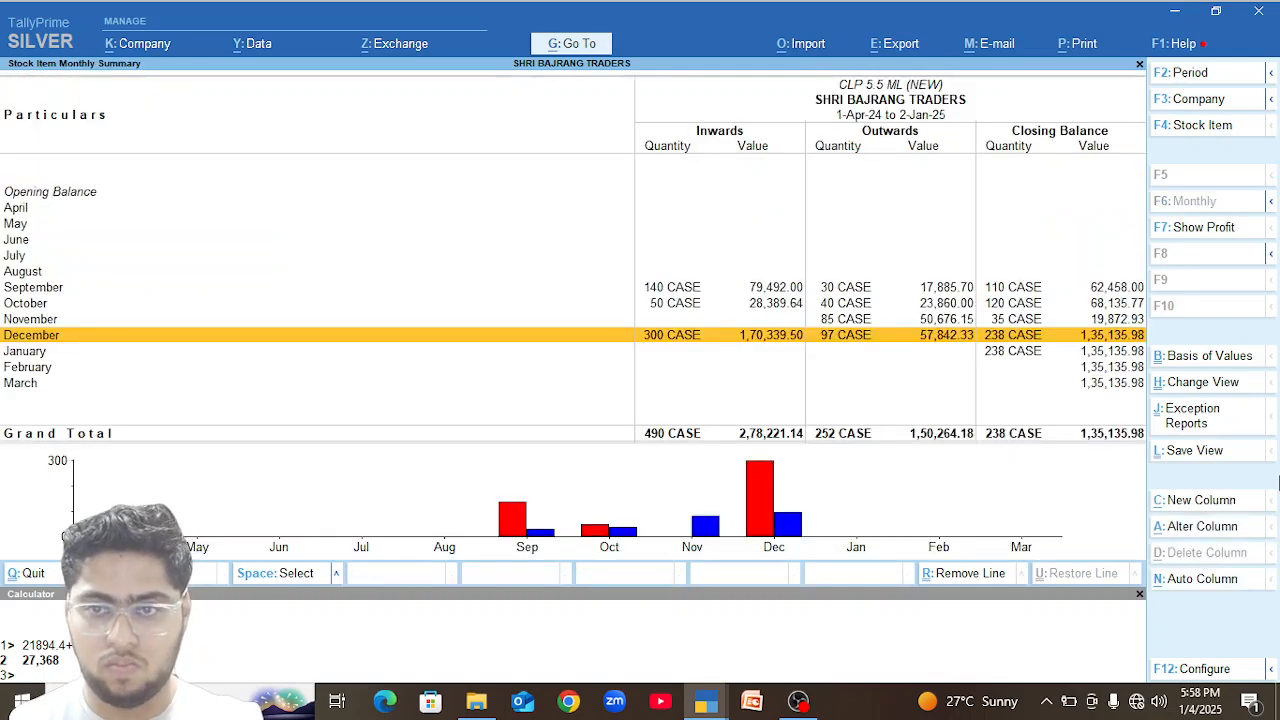
key(alt+Tab)
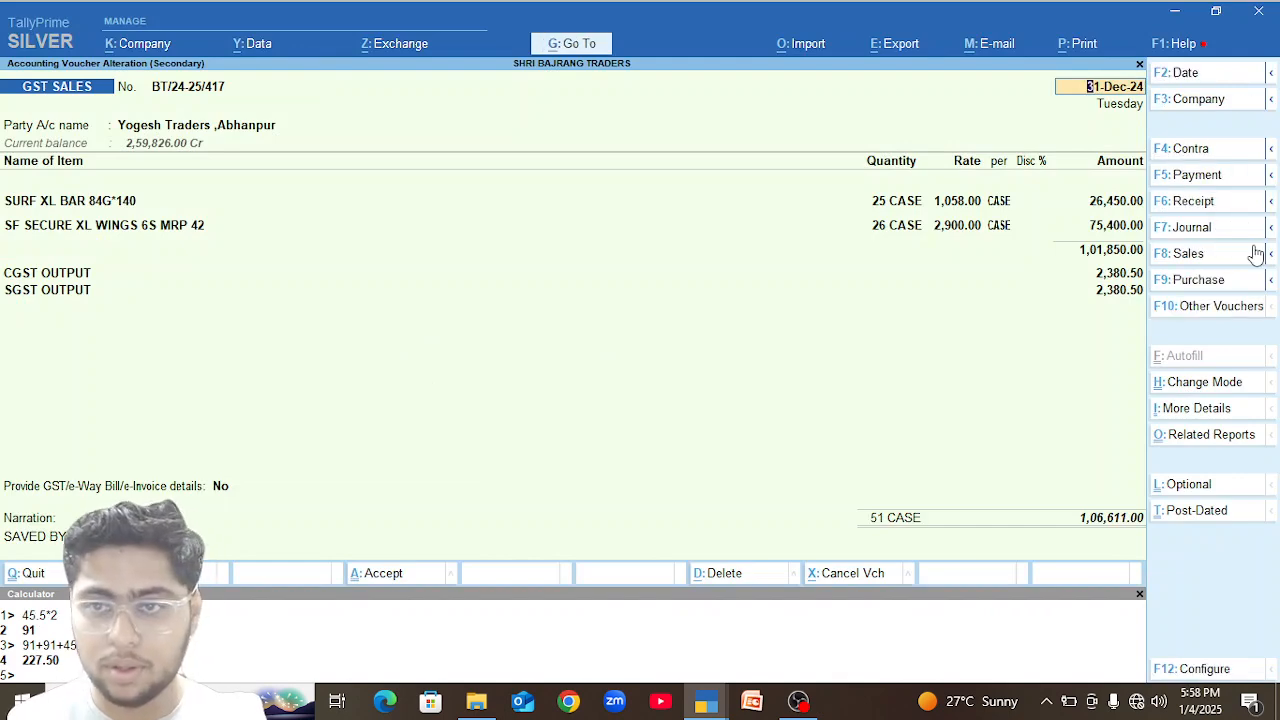
Add CLP 5.5 ML (NEW) with a quantity of 100 cases below SF SECURE XL WINGS in the 31-Dec-24 sales voucher.
double_click(1129, 226)
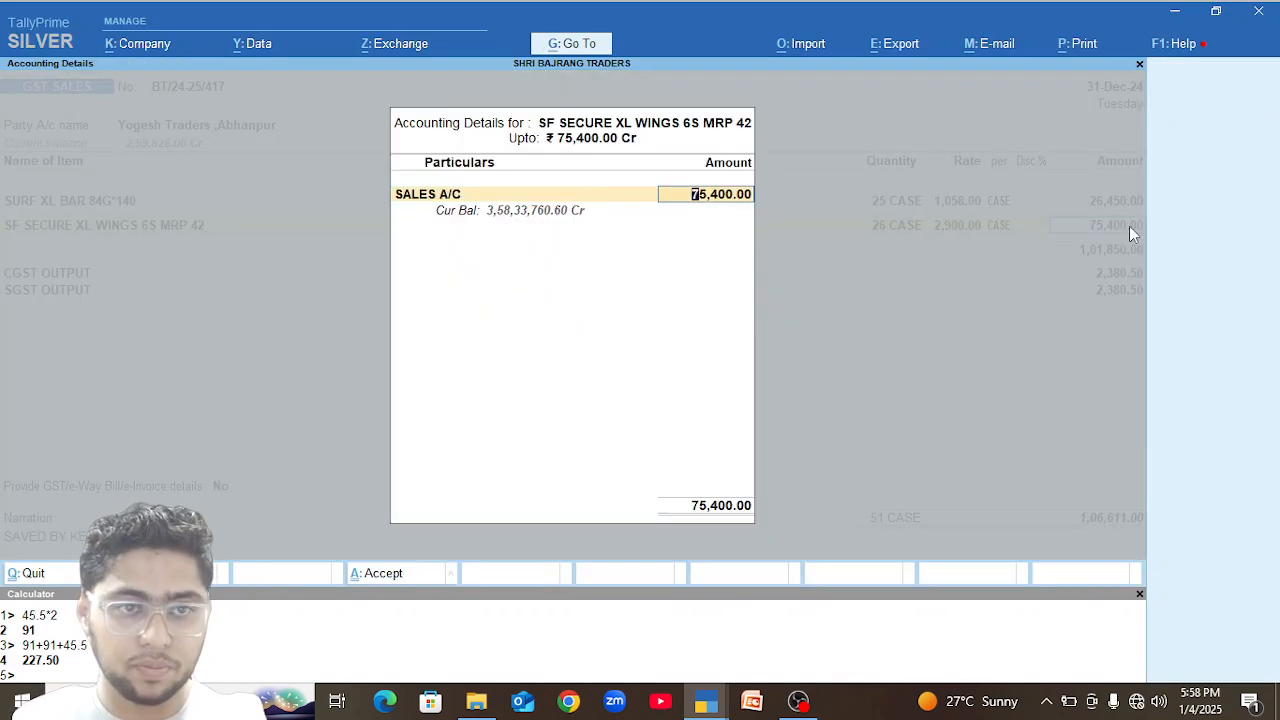
key(Return)
text(Clp)
key(Down)
key(Return)
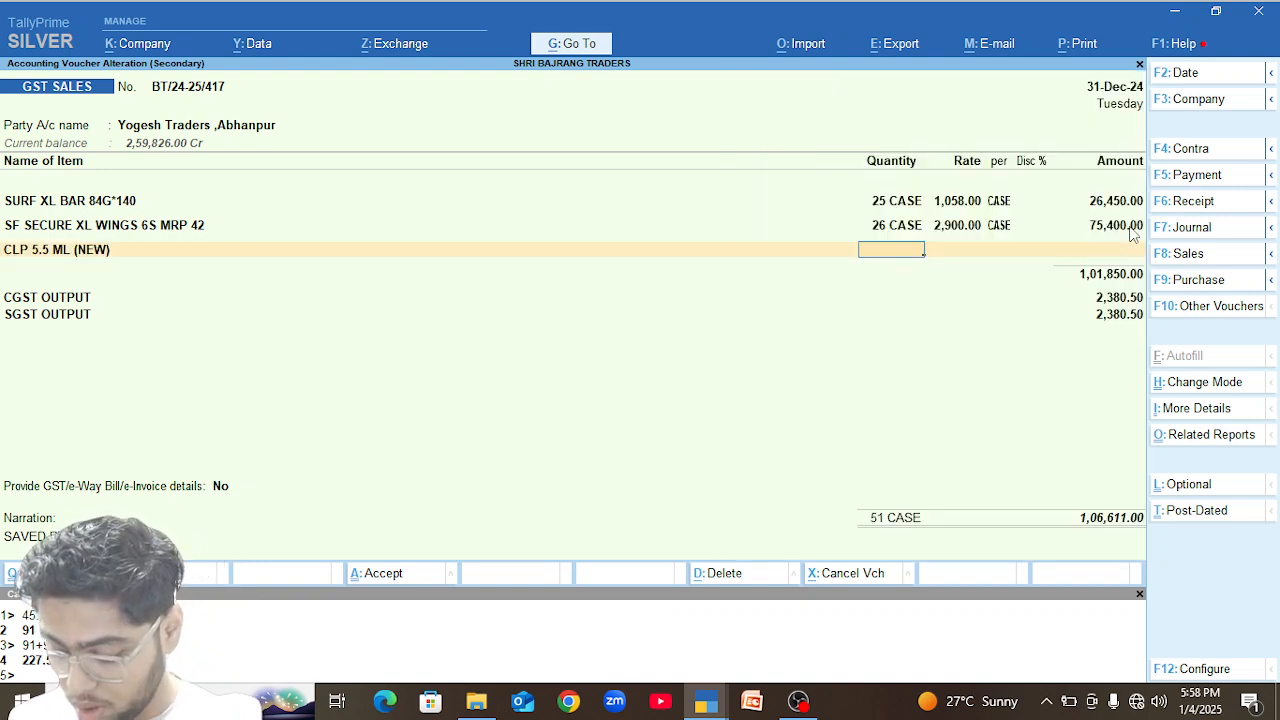
text(100)
key(Return)
key(Return)
key(Return)
key(Return)
key(Return)
key(Return)
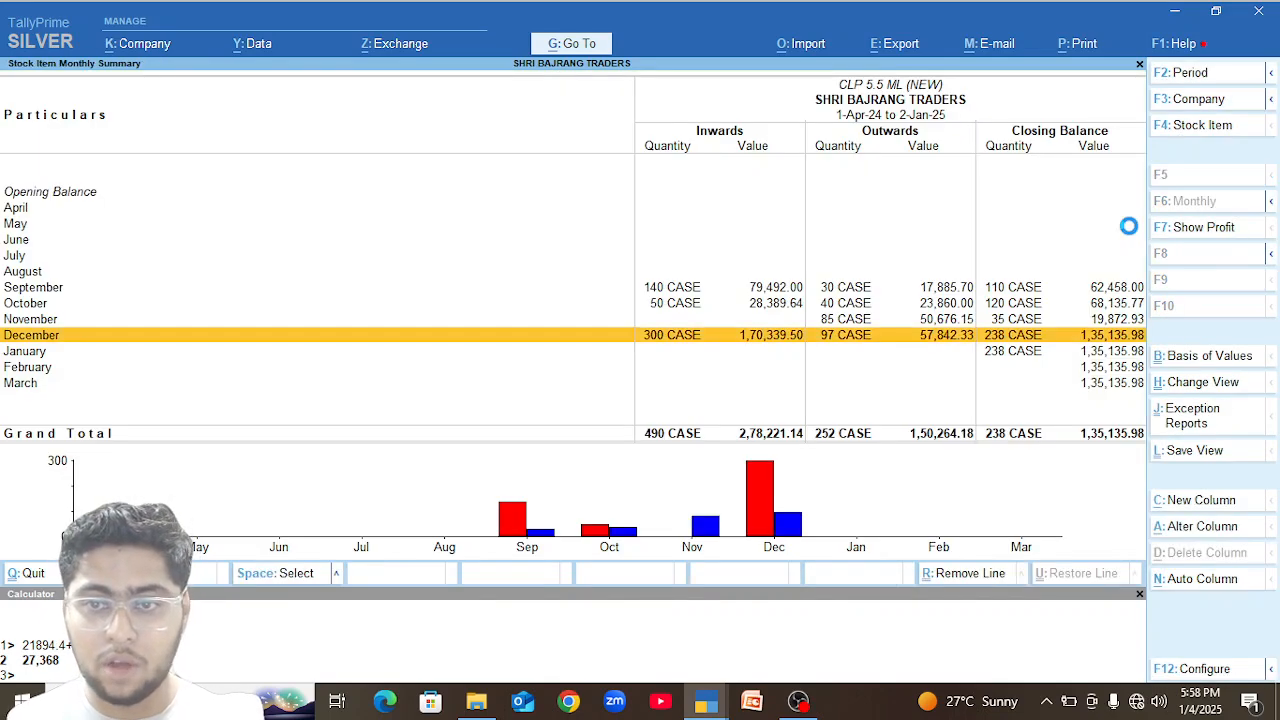
Examine the closing quantities of the stock items from CLP 5.5 ML (NEW) through the Dabur Red Paste entries in the stock summary.
key(Escape)
key(Down)
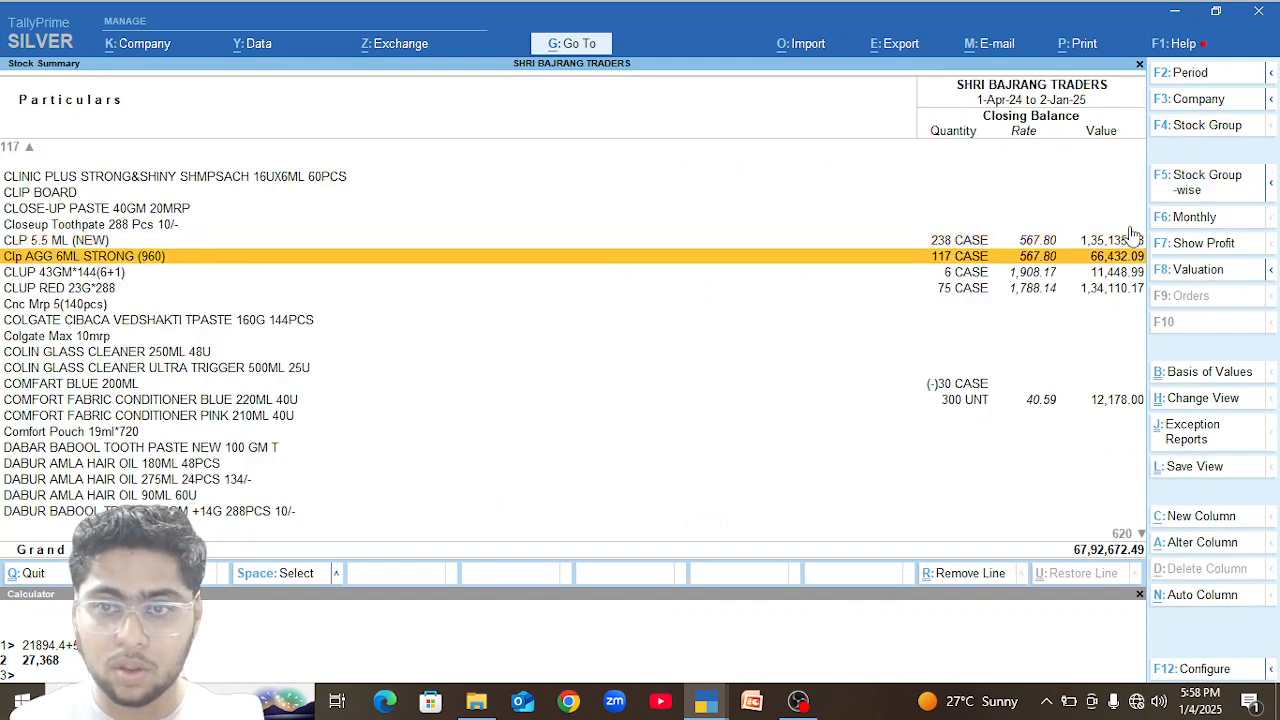
key(Down)
key(Down)
key(Down)
key(Down)
key(Down)
key(Down)
key(Down)
key(Down)
key(Down)
key(Down)
key(Down)
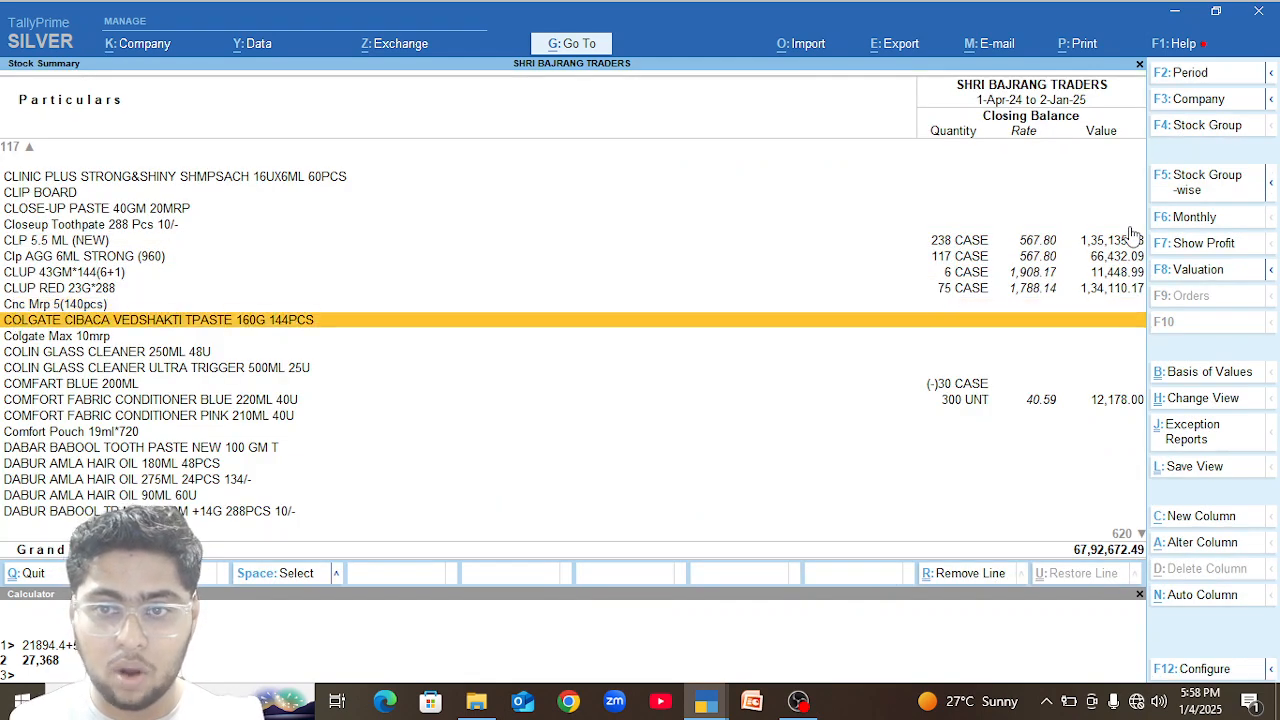
key(Down)
key(Down)
key(Down)
key(Down)
key(Down)
key(Down)
key(Down)
key(Down)
key(Down)
key(Down)
key(Down)
key(Down)
key(Down)
key(Down)
key(Down)
key(Down)
key(Down)
key(Down)
key(Down)
key(Down)
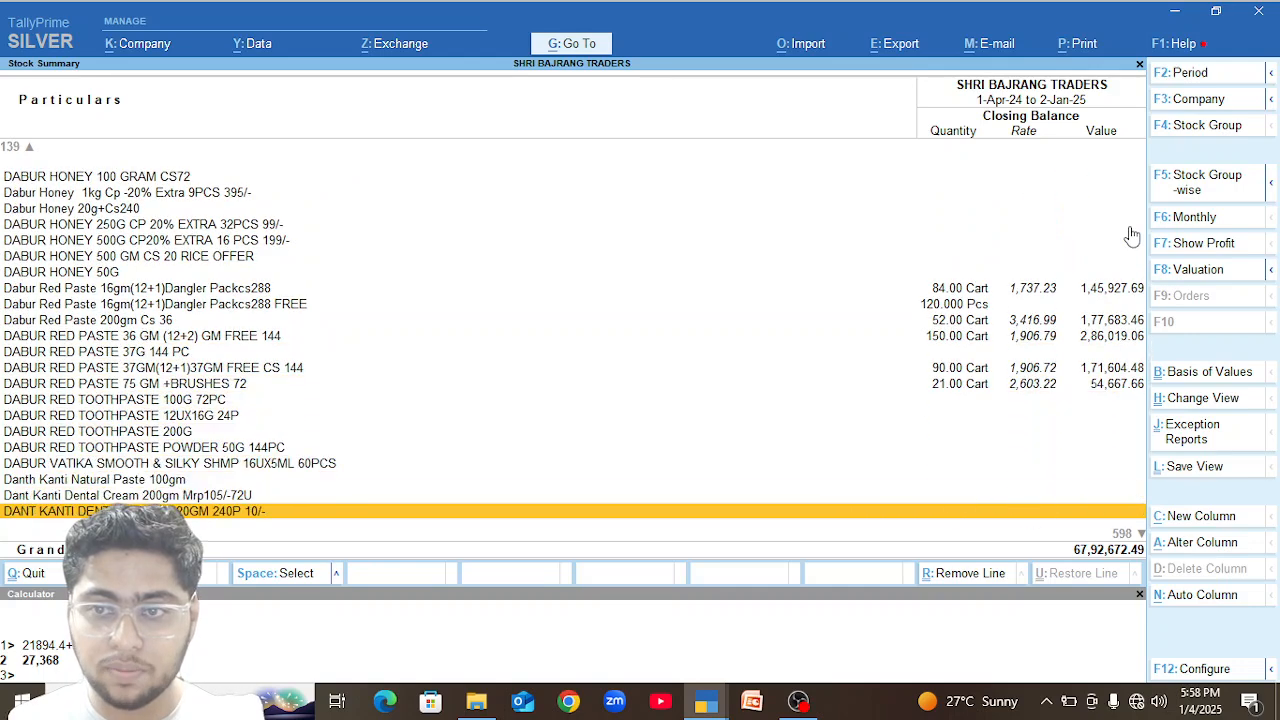
key(Up)
key(Up)
key(Up)
key(Up)
key(Up)
key(Up)
key(Up)
key(Up)
key(Up)
key(Up)
key(Up)
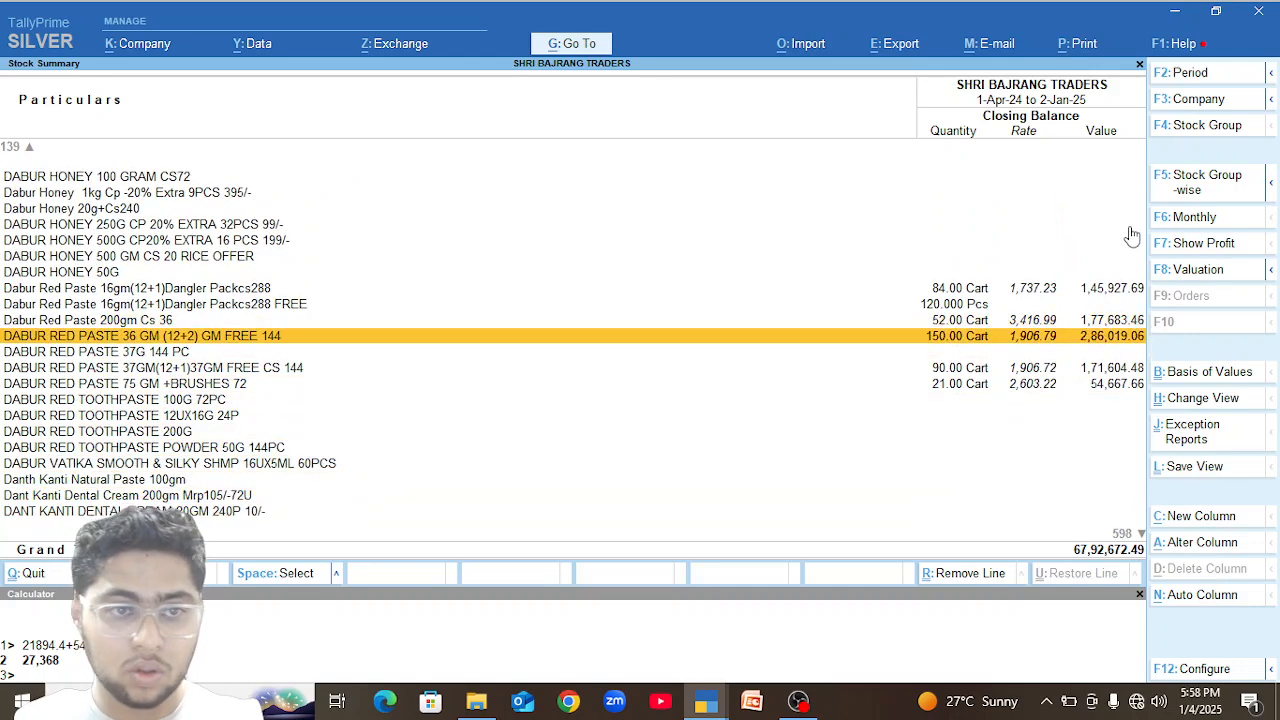
Check the monthly stock and December vouchers of DABUR RED PASTE 36 GM (12+2) GM FREE 144.
key(Return)
key(Up)
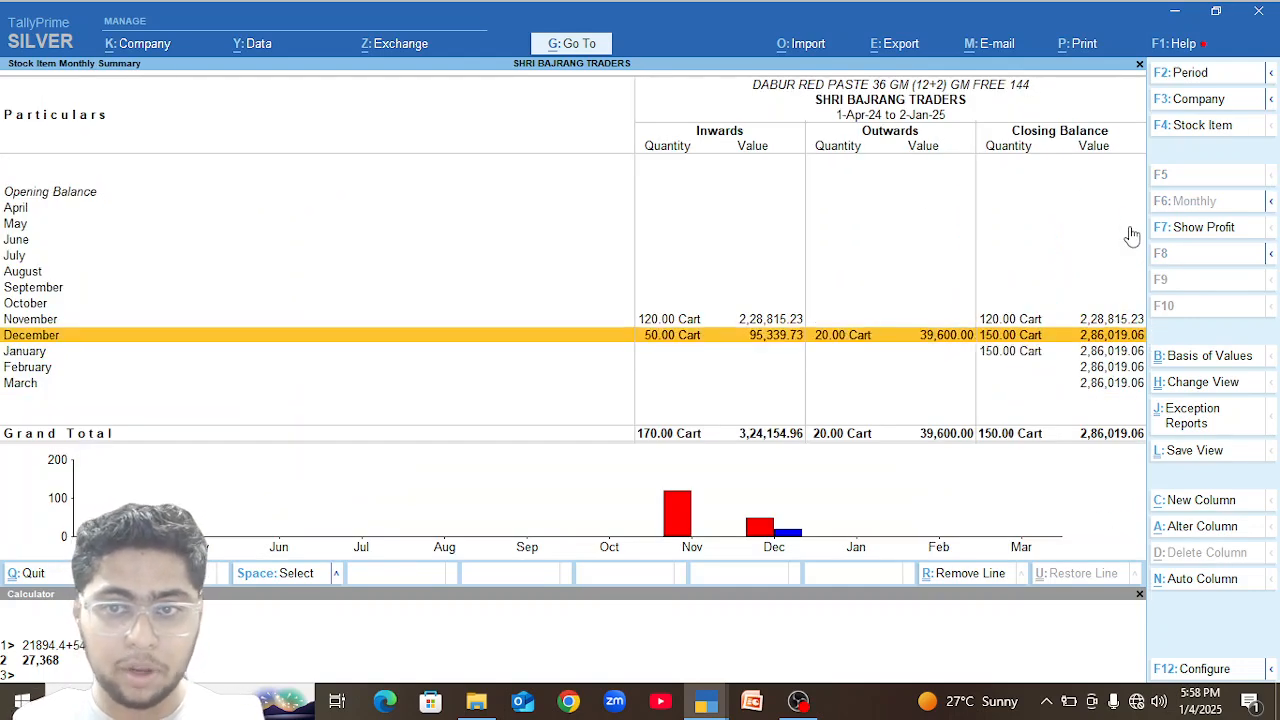
key(Return)
key(Escape)
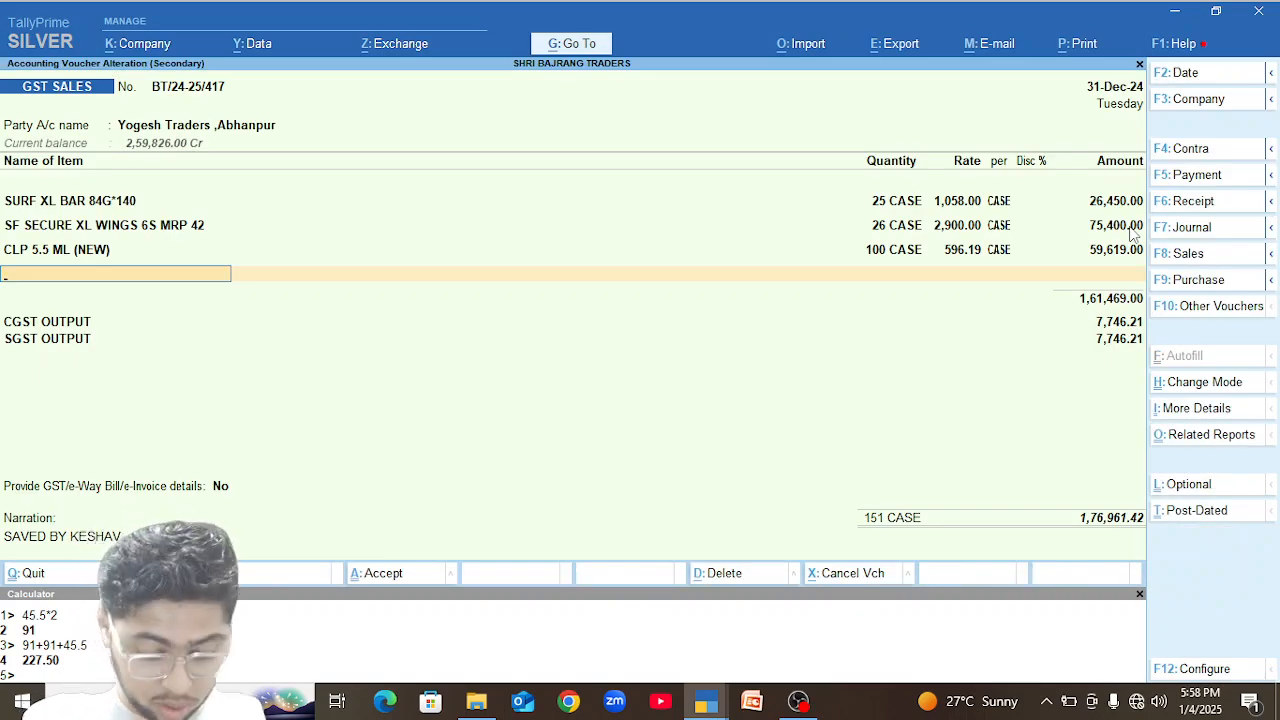
Add DABUR RED PASTE 36 GM (12+2) GM FREE 144, 50 cartons at 1,980.00, to the 31-Dec-24 sales voucher and save without sending e-Invoice details.
text(Dabur)
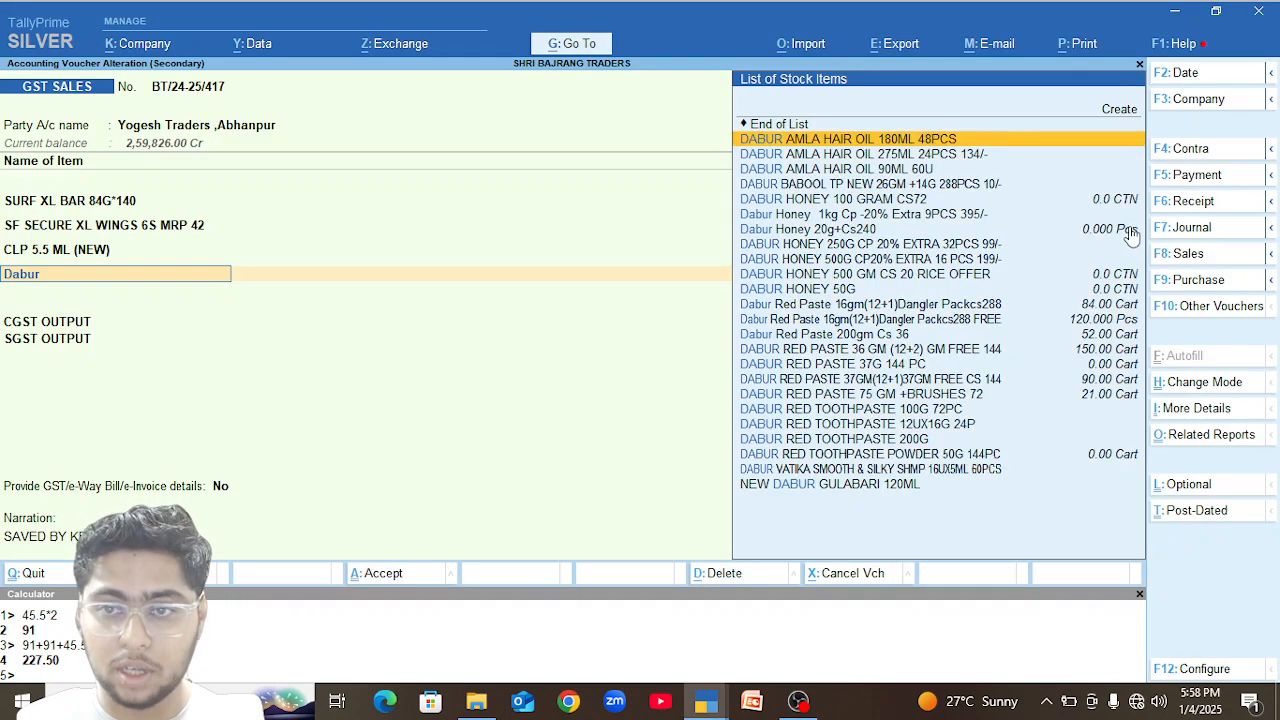
key(Down)
key(Down)
key(Down)
key(Down)
key(Down)
key(Down)
key(Down)
key(Down)
key(Down)
key(Down)
key(Down)
key(Down)
key(Down)
key(Down)
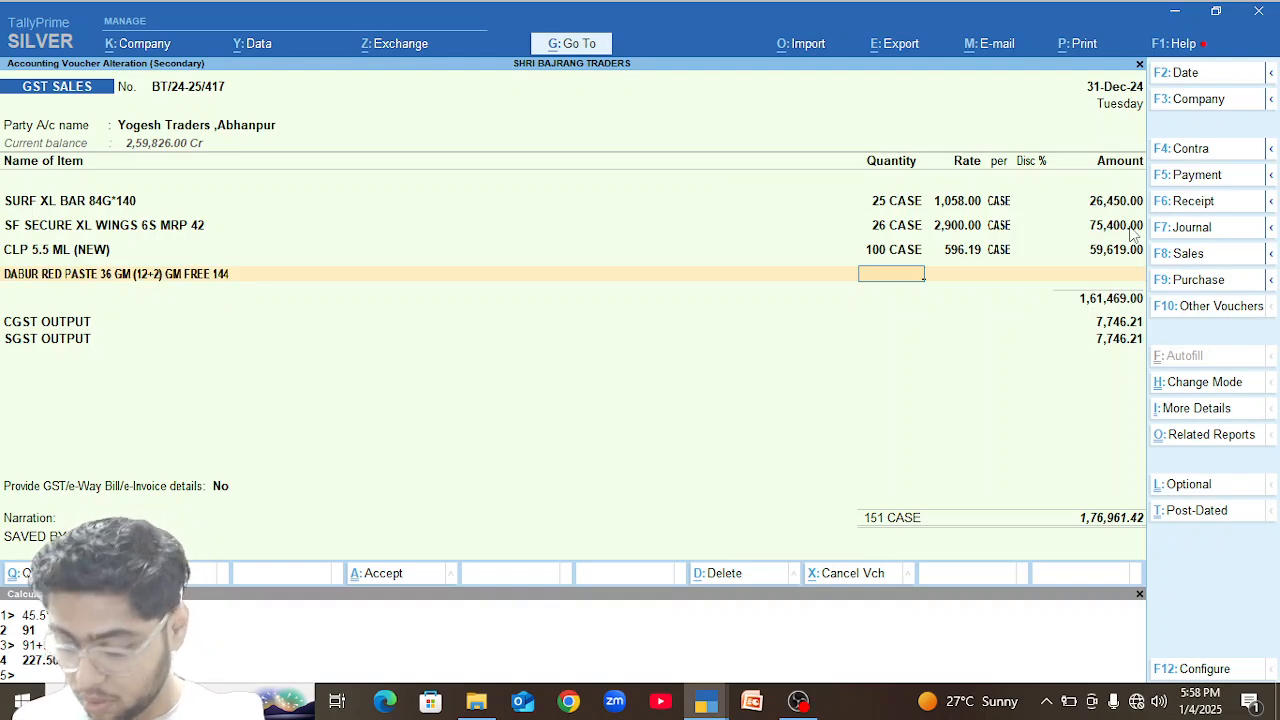
key(Return)
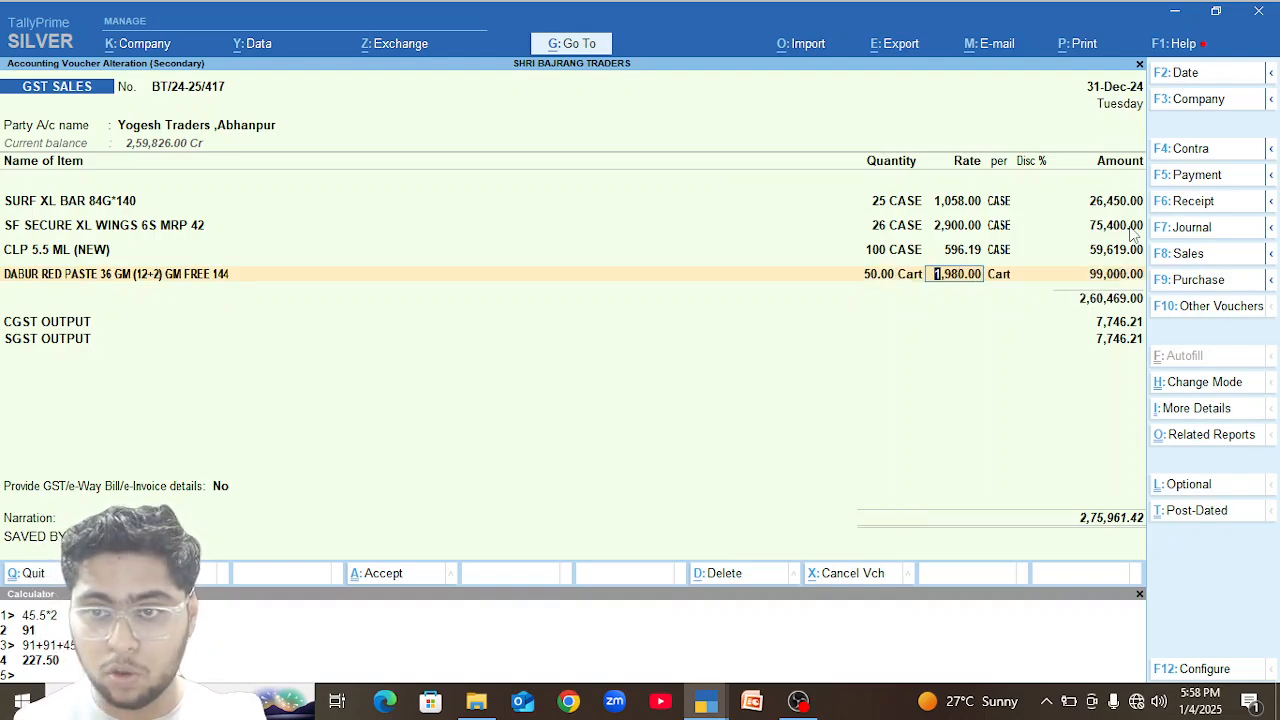
key(Return)
key(Return)
key(Return)
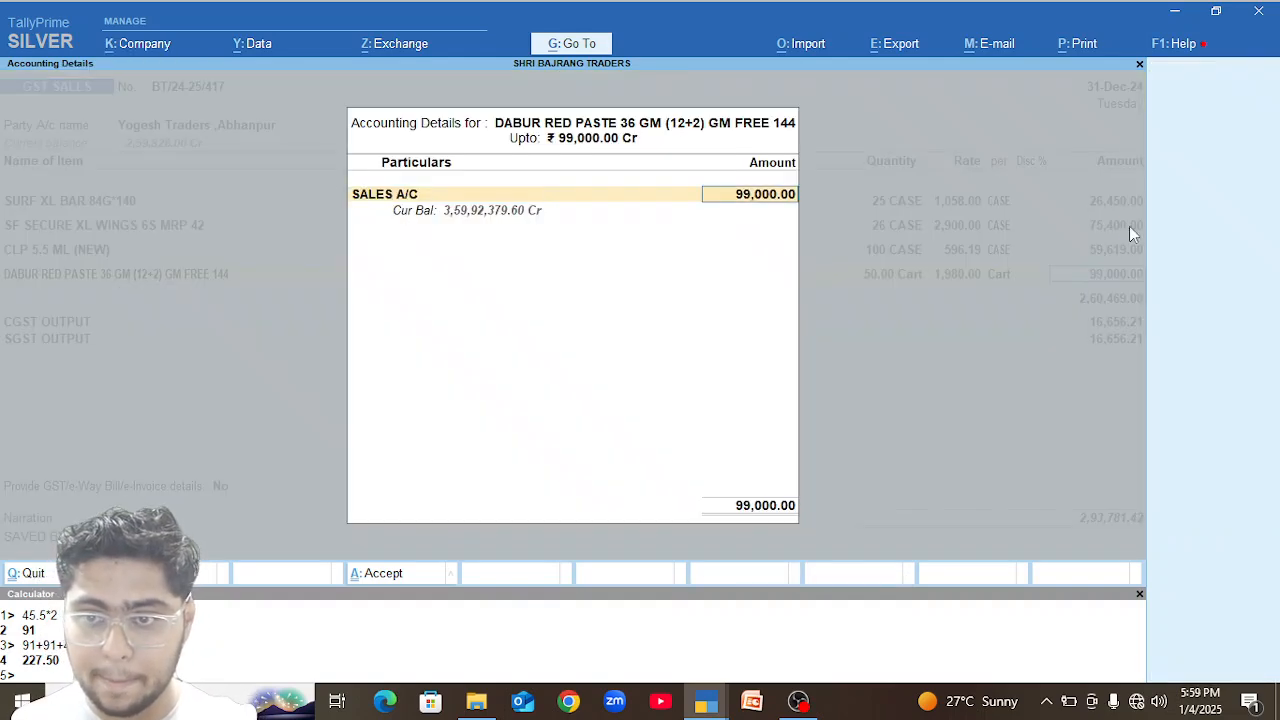
key(Return)
key(Return)
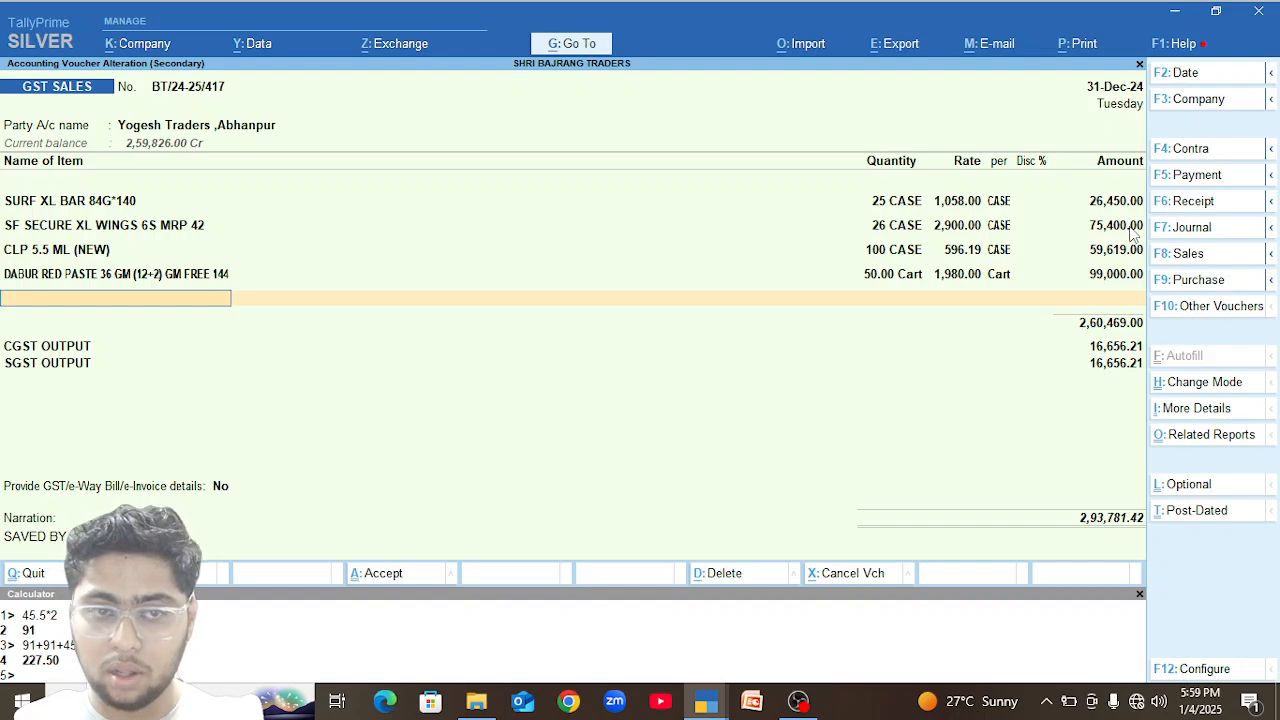
key(ctrl+a)
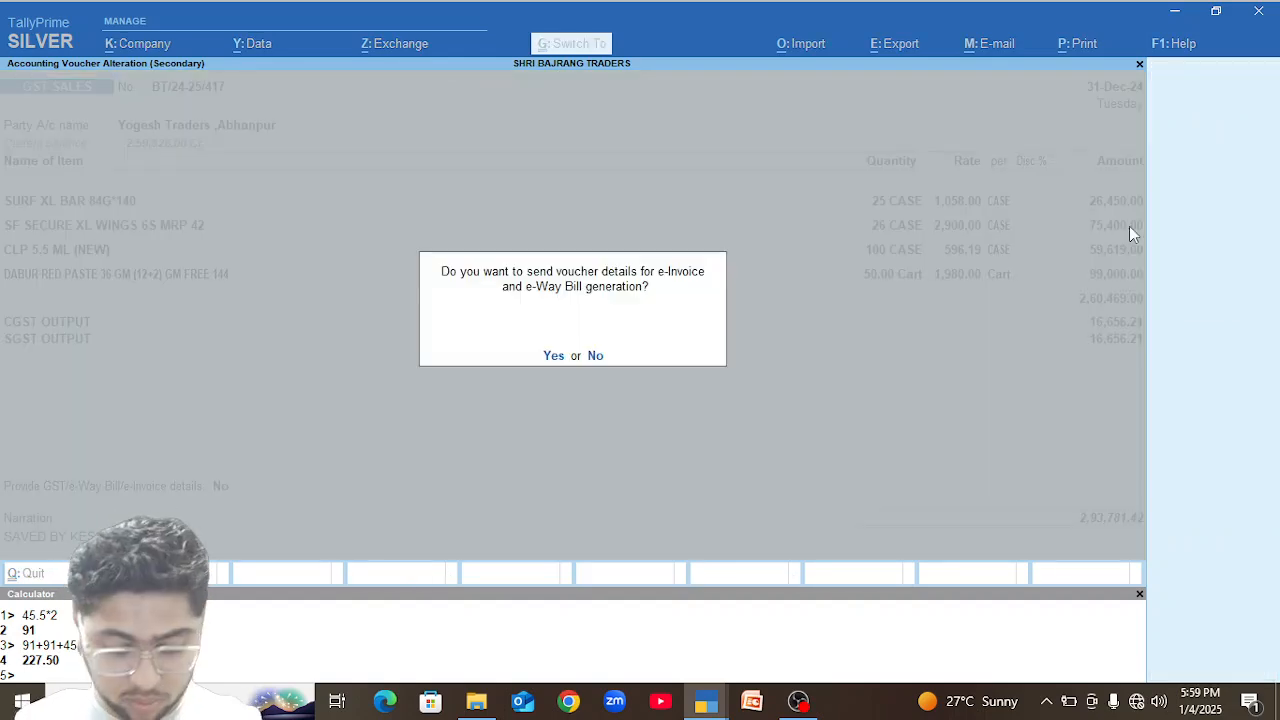
key(n)
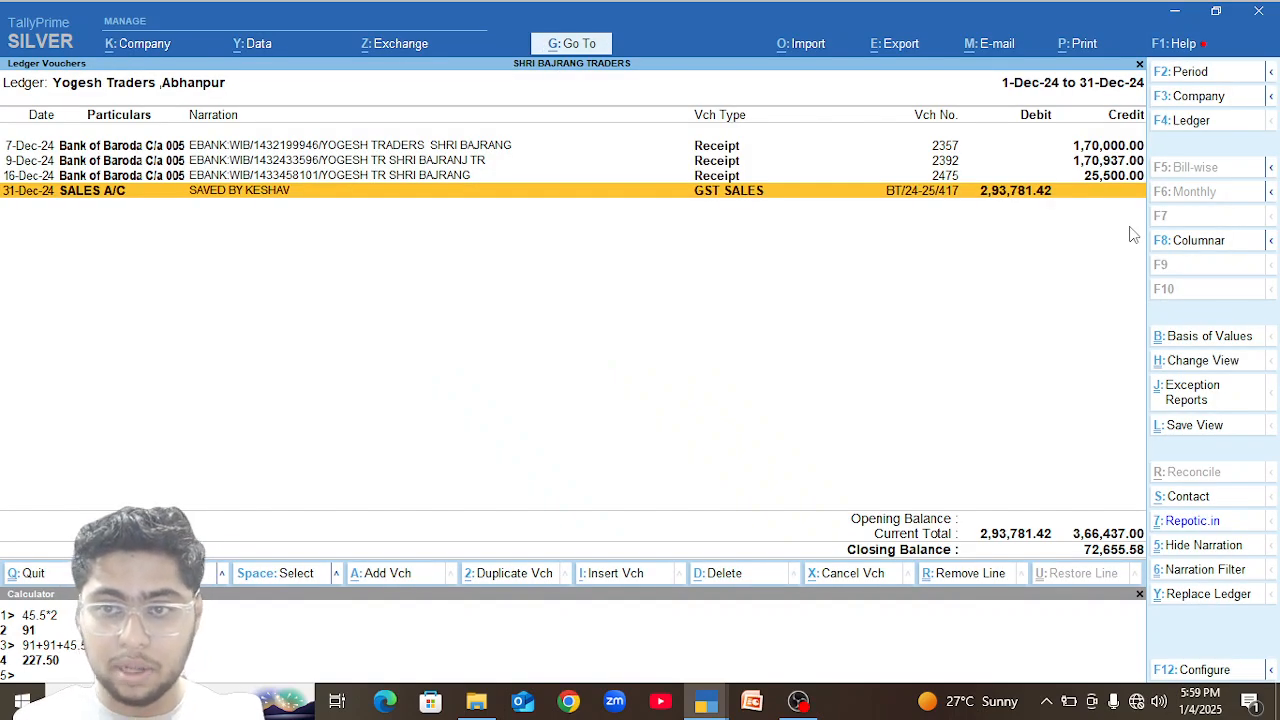
Reopen the 31-Dec-24 sales voucher, set the Dabur Red Paste quantity to 60 cartons and save without sending e-Invoice details.
key(Return)
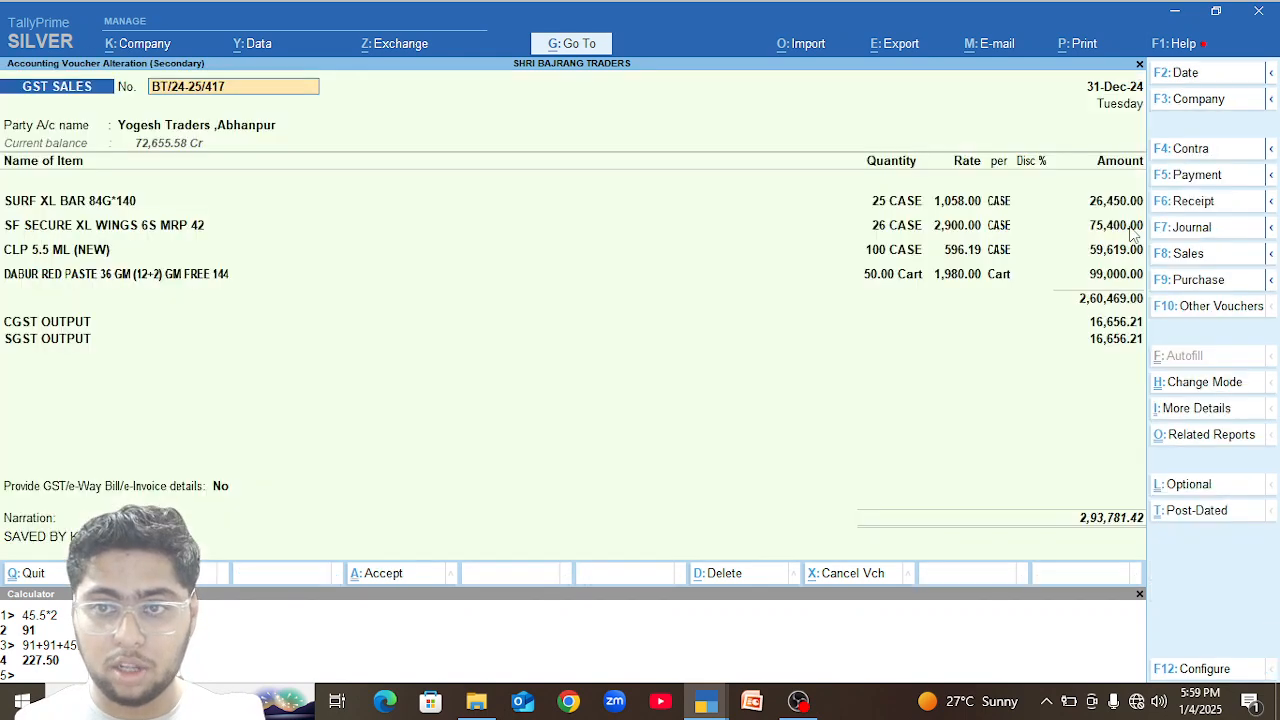
click(898, 276)
text(60)
key(Return)
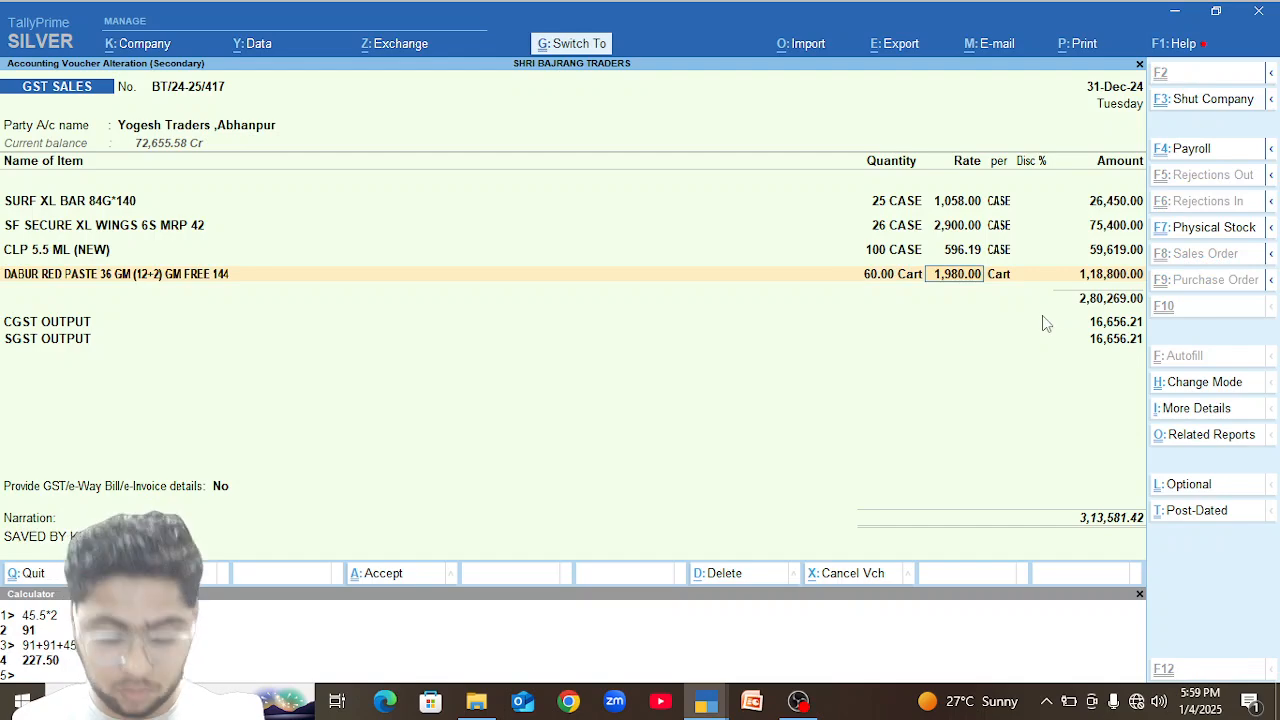
key(ctrl+a)
key(n)
Set the Dabur Red Paste quantity to 75 cartons in the reopened 31-Dec-24 sales voucher and save without sending e-Invoice details.
key(Return)
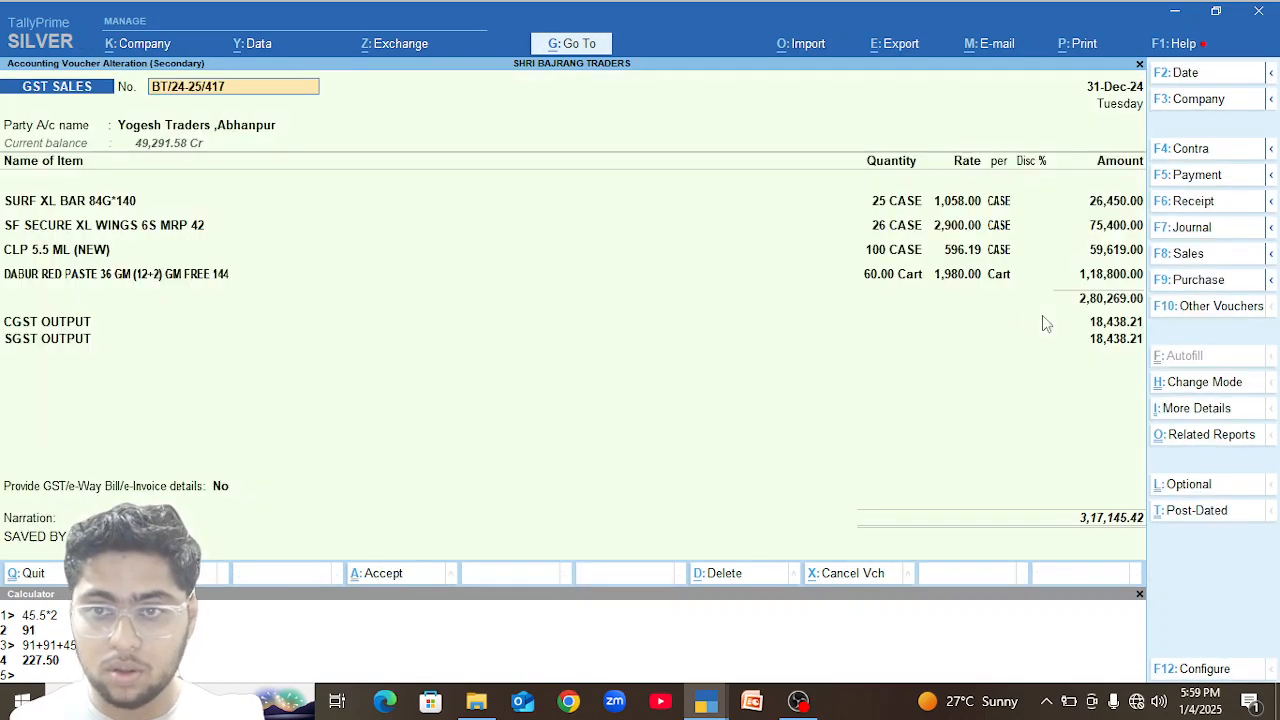
click(894, 278)
text(75)
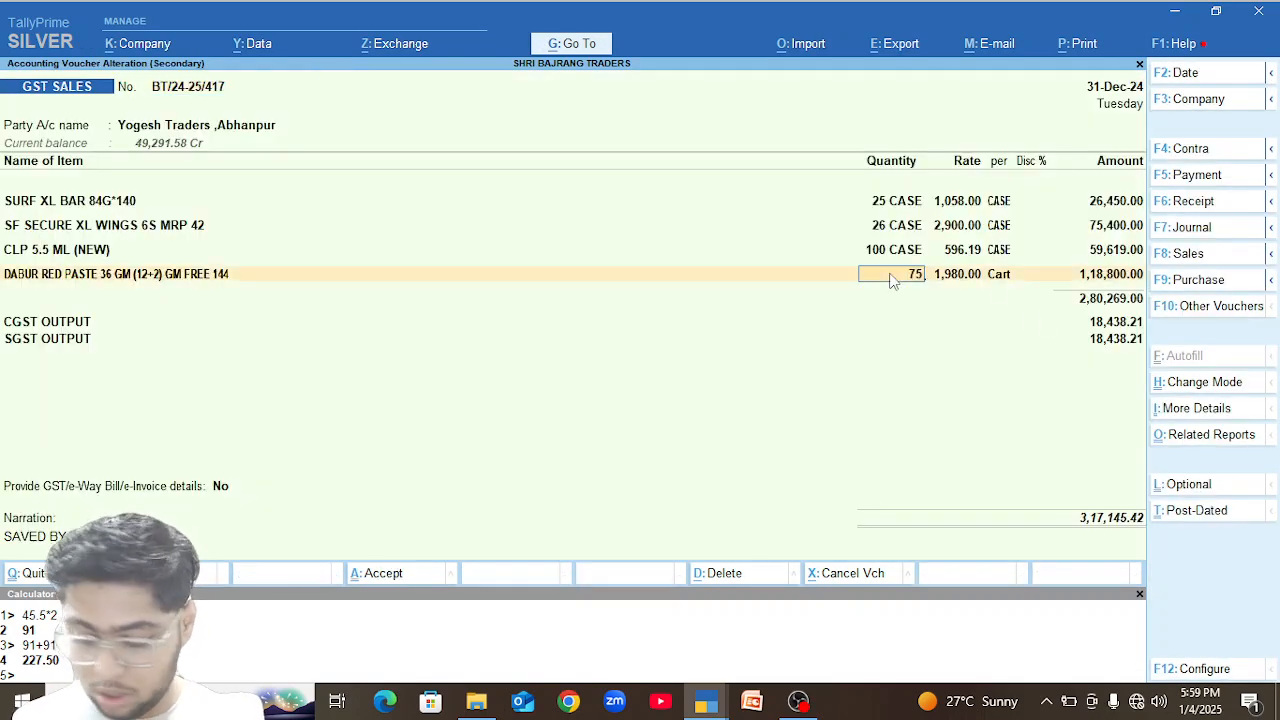
key(ctrl)
key(ctrl+a)
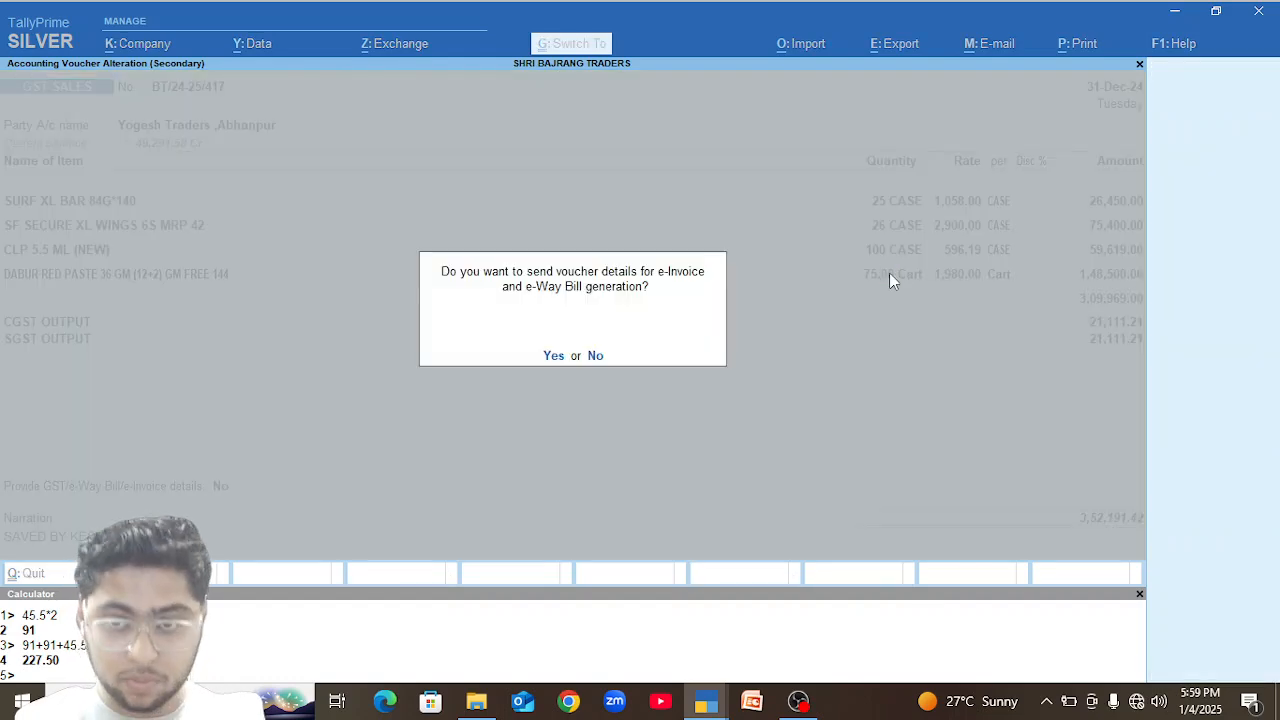
key(n)
Reopen the 31-Dec-24 sales voucher and review the GST tax analysis of its items.
key(Return)
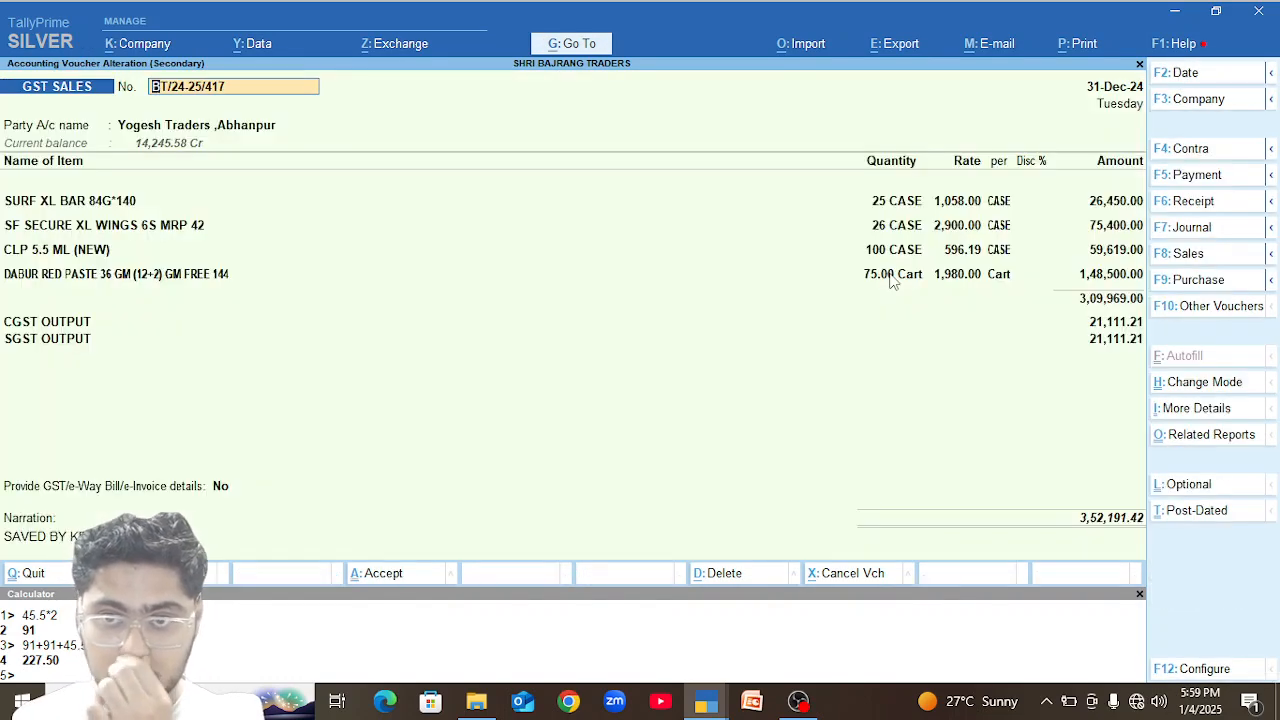
key(ctrl+o)
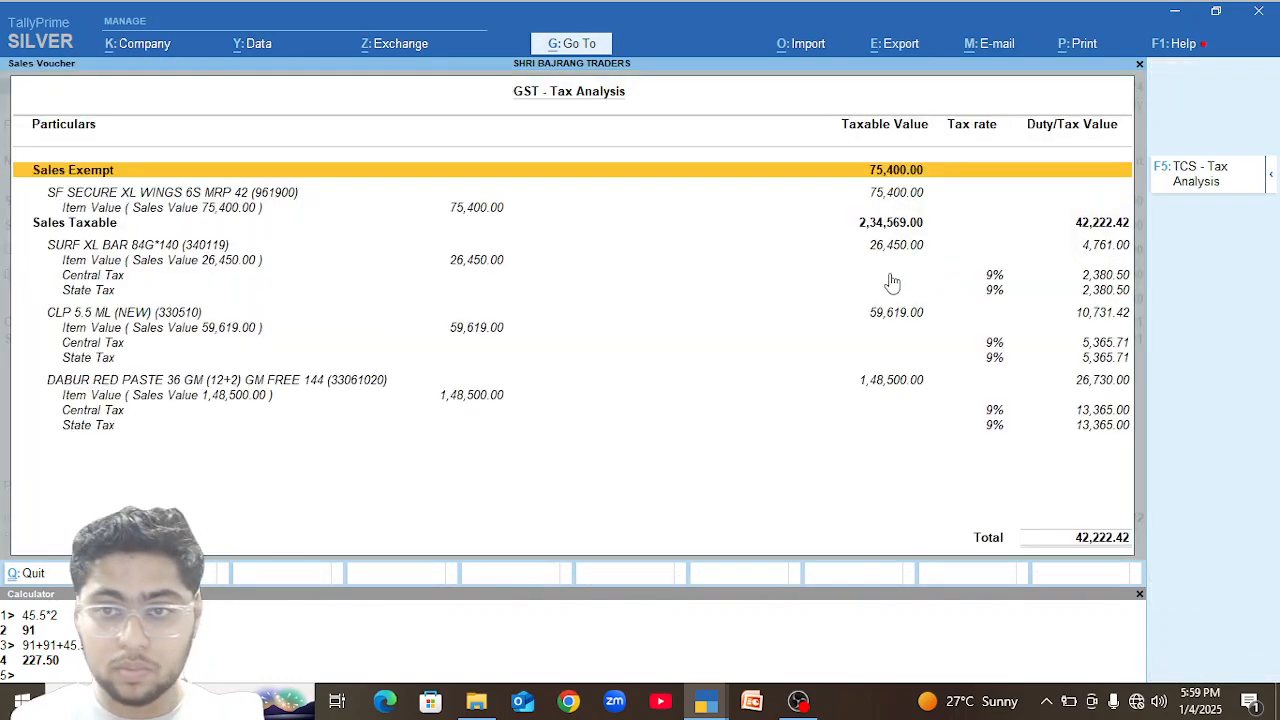
key(End)
key(Escape)
Switch to the other TallyPrime window and examine the closing stock of the Dabur, Dant Kanti and Dettol items in the stock summary.
key(alt+Tab)
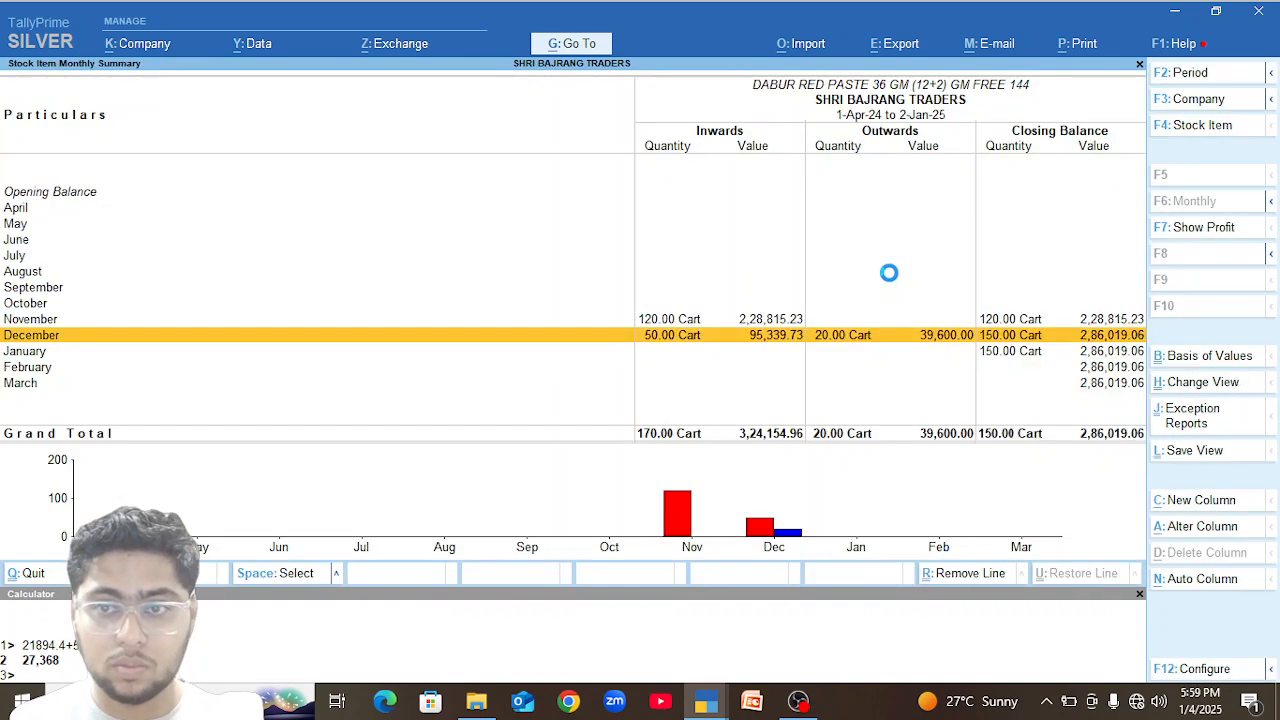
key(Escape)
key(Down)
key(Down)
key(Down)
key(Down)
key(Down)
key(Down)
key(Down)
key(Down)
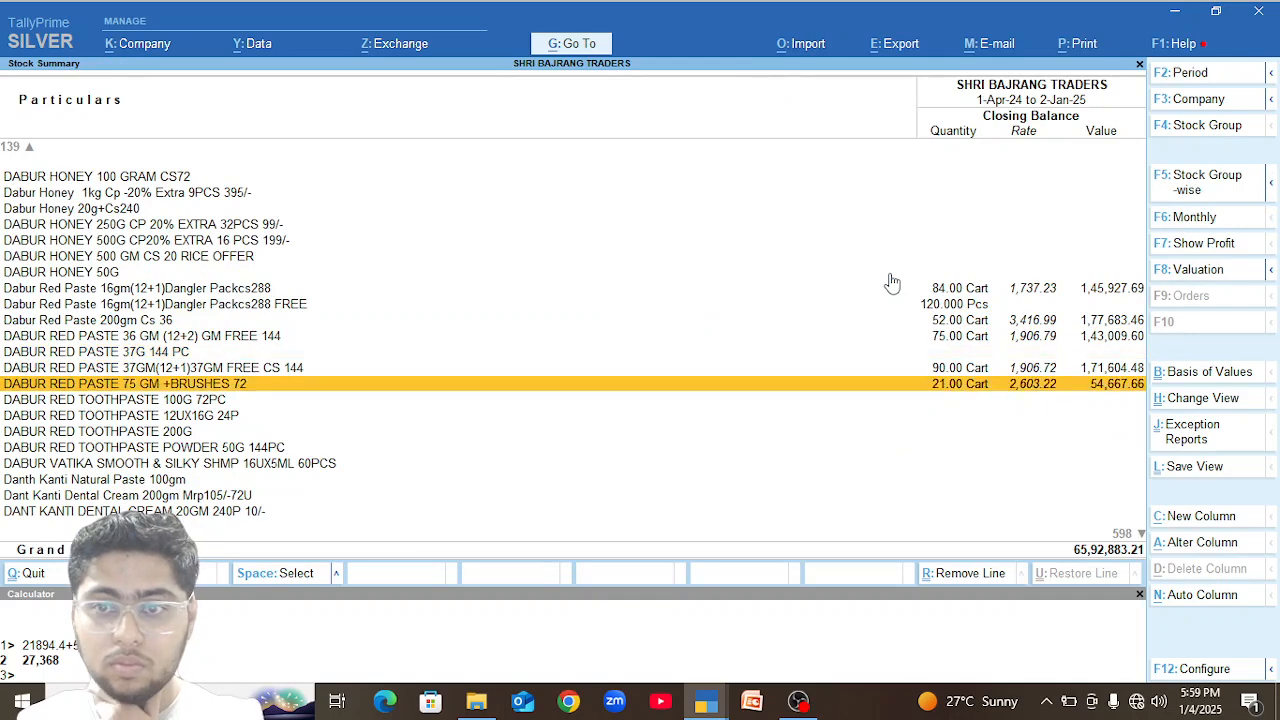
key(Down)
key(Down)
key(Down)
key(Up)
key(Up)
key(Up)
key(Up)
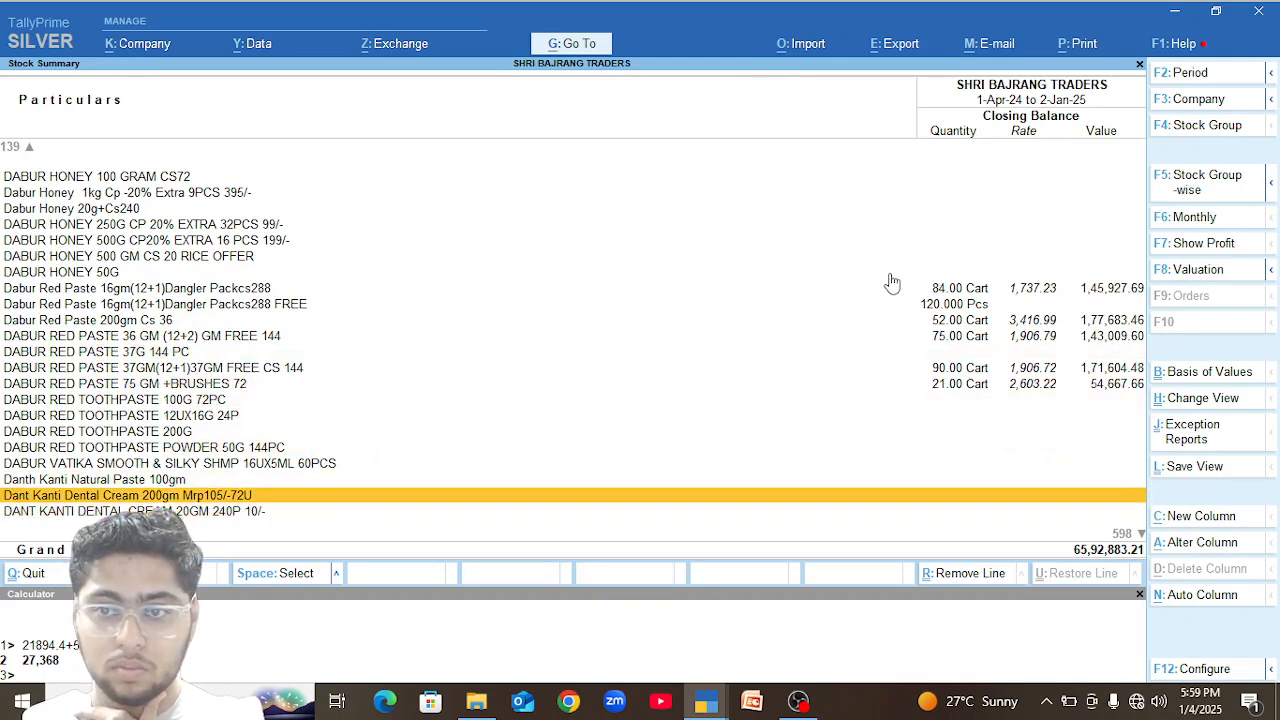
key(Down)
key(Down)
key(Down)
key(Down)
key(Down)
key(Down)
key(Down)
key(Down)
key(Down)
key(Down)
key(Down)
key(Down)
key(Down)
key(Down)
key(Down)
key(Down)
key(Down)
key(Down)
key(Down)
key(Down)
key(Down)
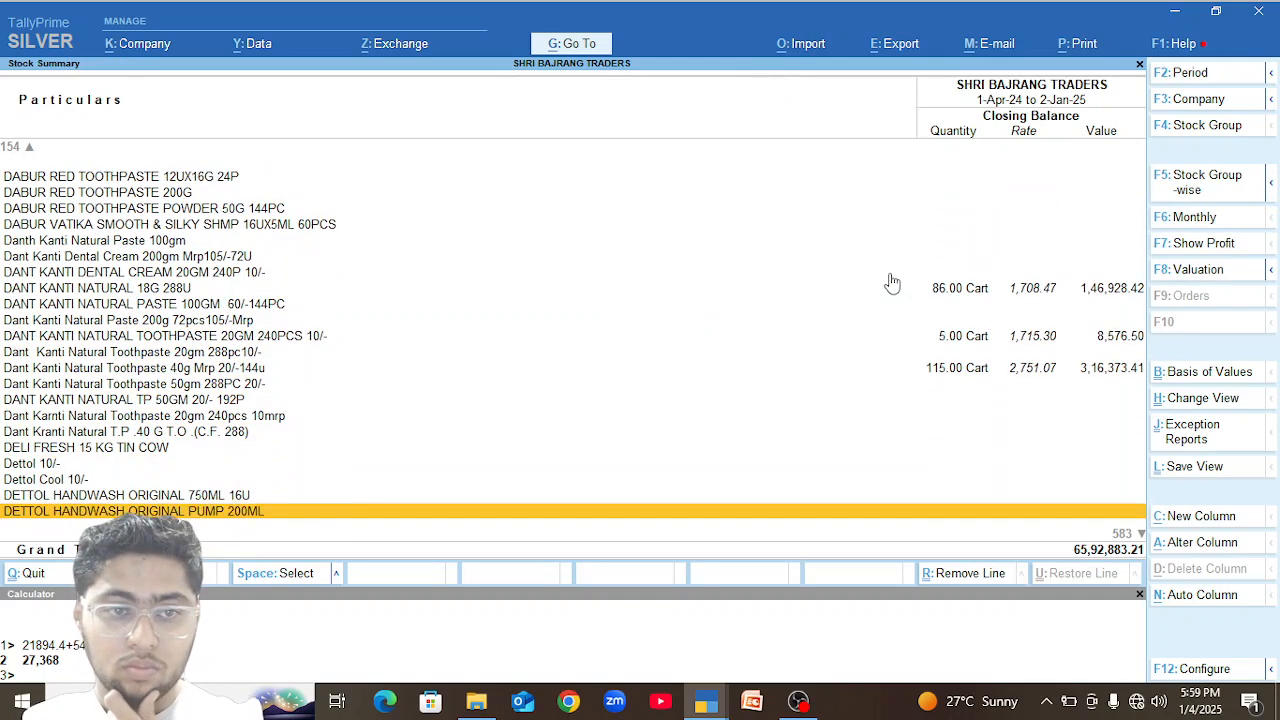
key(Up)
key(Up)
key(Up)
key(Up)
key(Up)
key(Up)
key(Up)
key(Up)
key(Up)
key(Up)
key(Up)
key(Up)
key(Up)
key(Up)
key(Up)
key(Up)
key(Up)
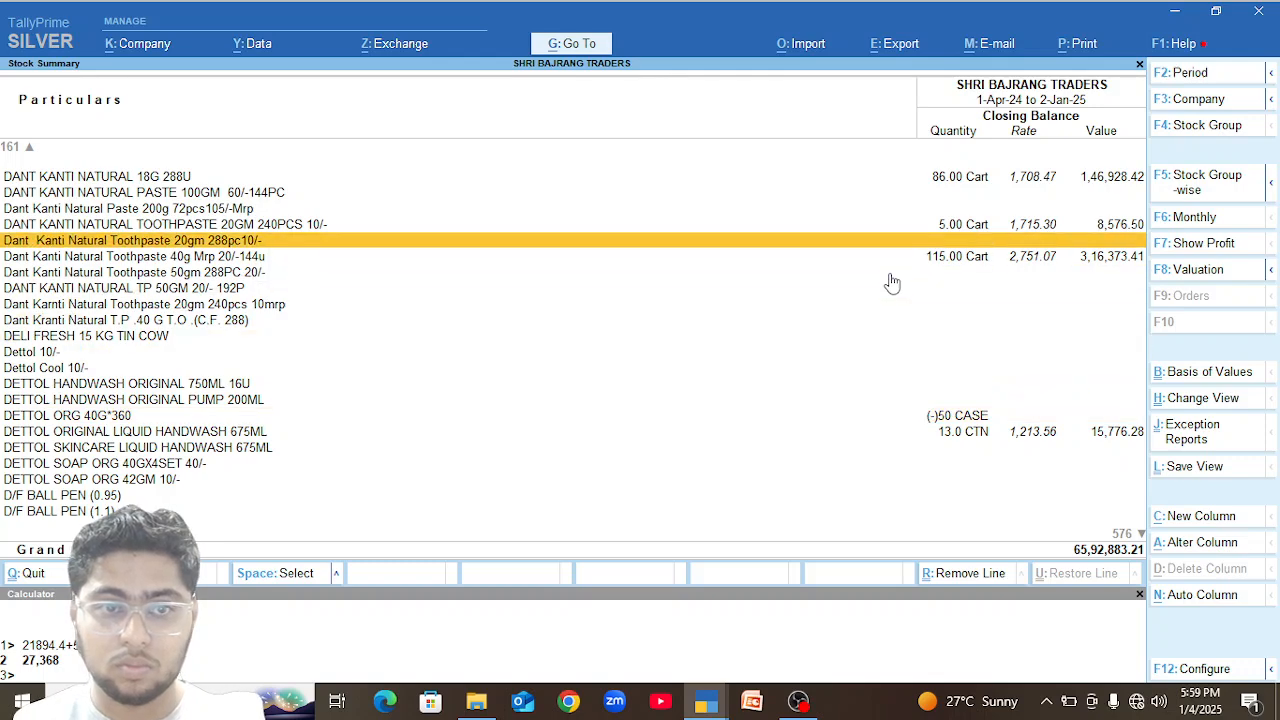
Open the December vouchers of Dant Kanti Natural Toothpaste 40g Mrp 20/-144u from its monthly summary.
key(Down)
key(Return)
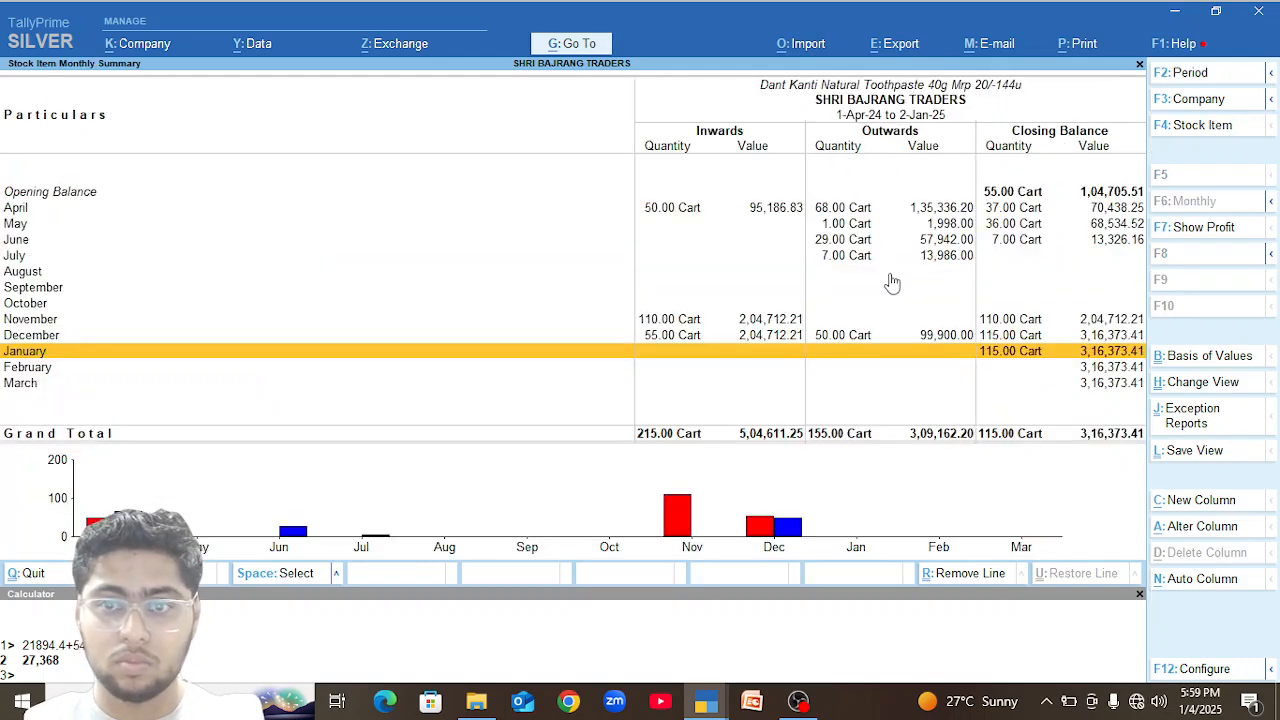
key(Up)
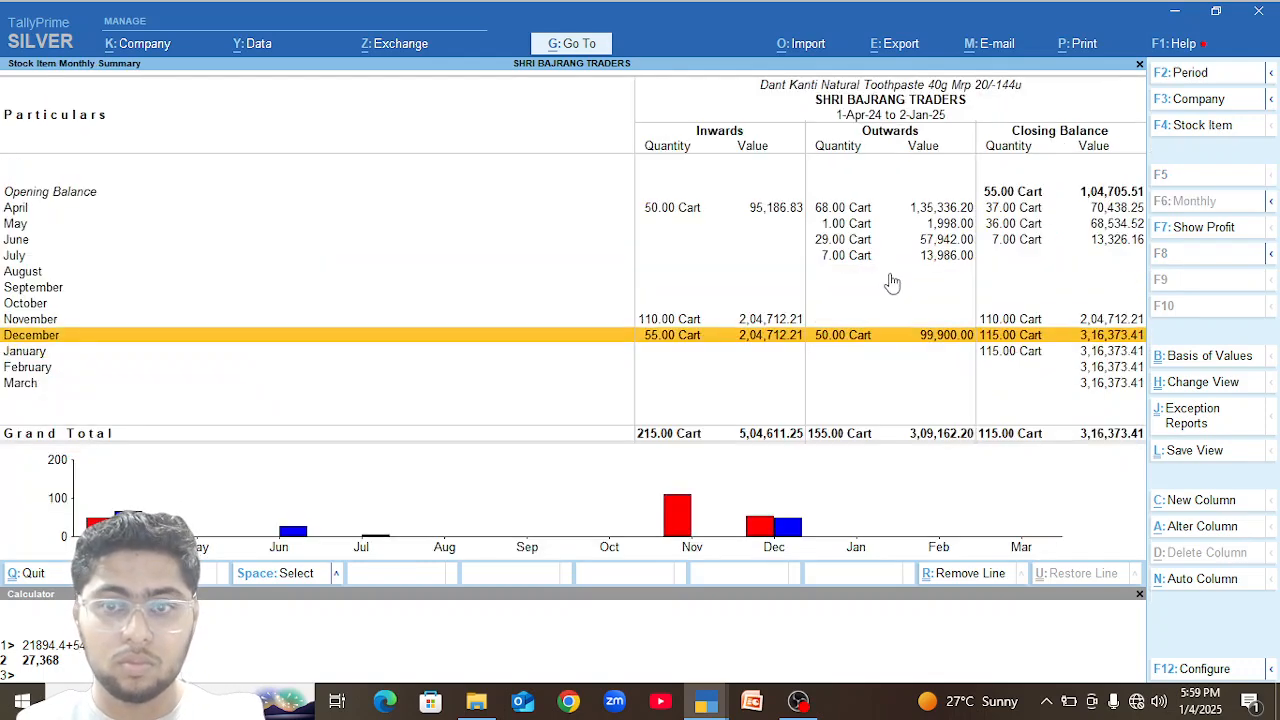
key(Return)
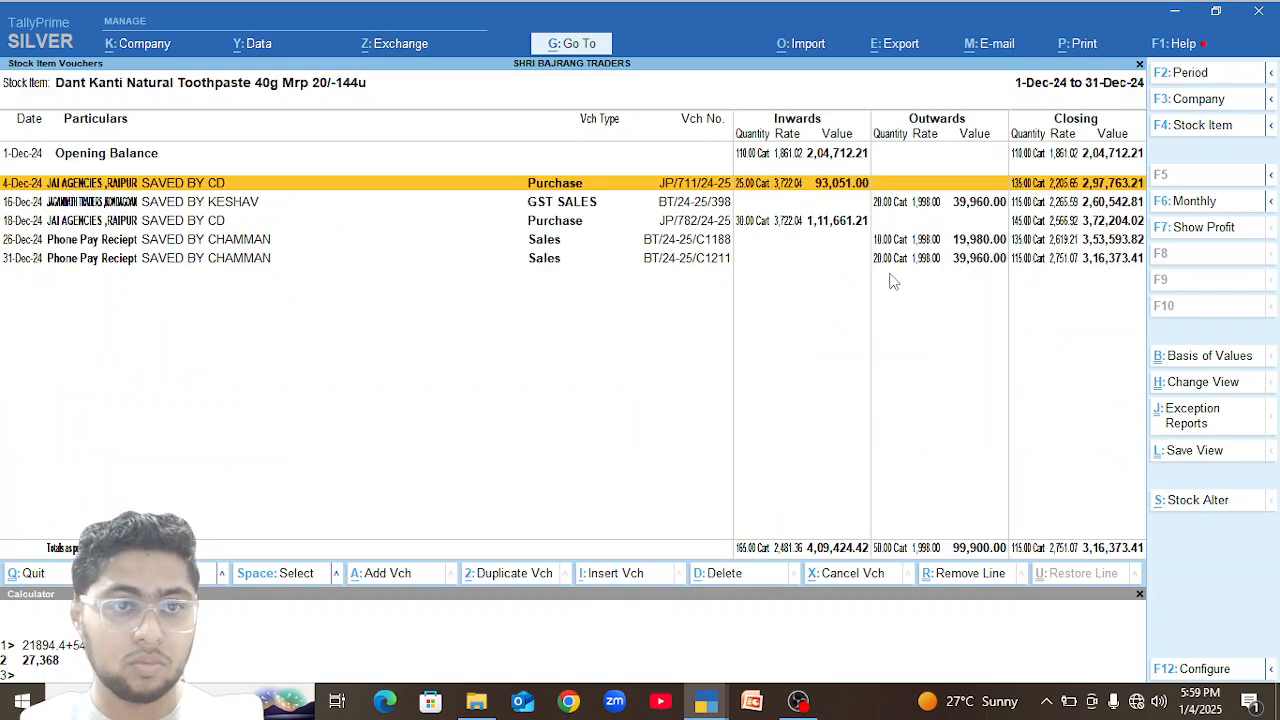
Inspect the GST tax analysis of the 4-Dec-24 JAI AGENCIES purchase voucher, closing back to the toothpaste's monthly summary.
key(Return)
key(Return)
key(Return)
key(Return)
key(Return)
key(Return)
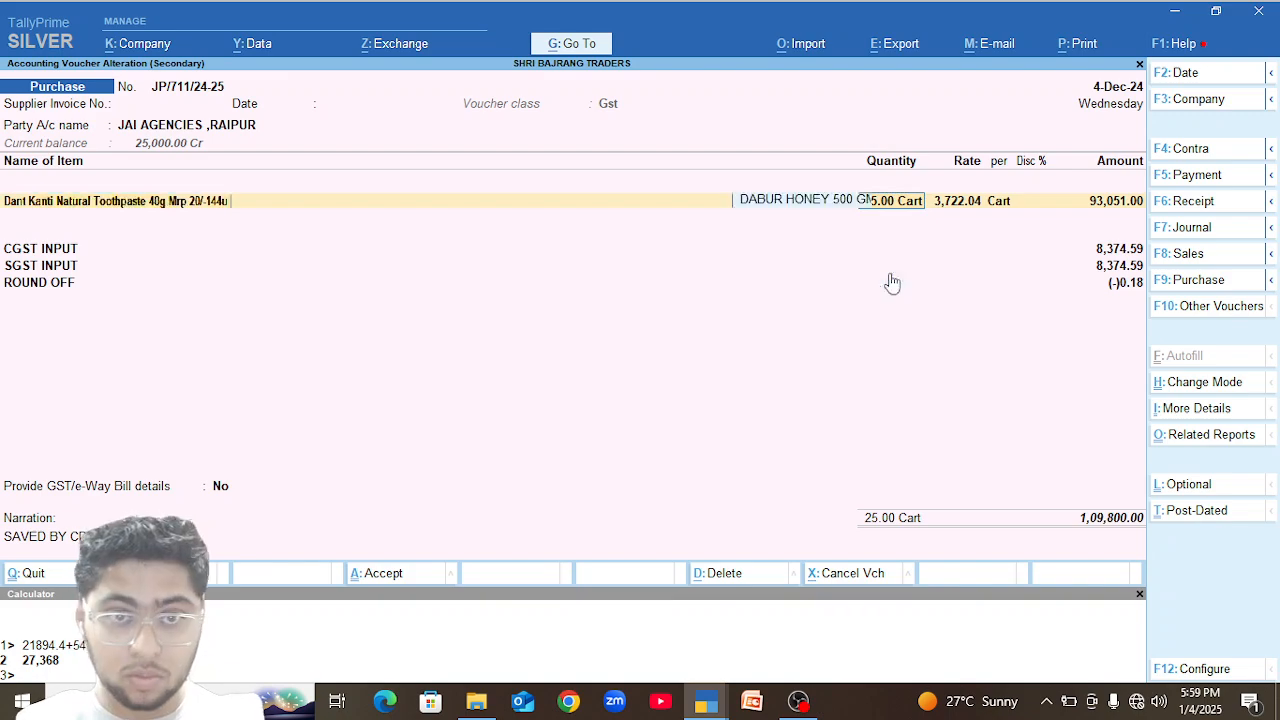
key(BackSpace)
key(alt+a)
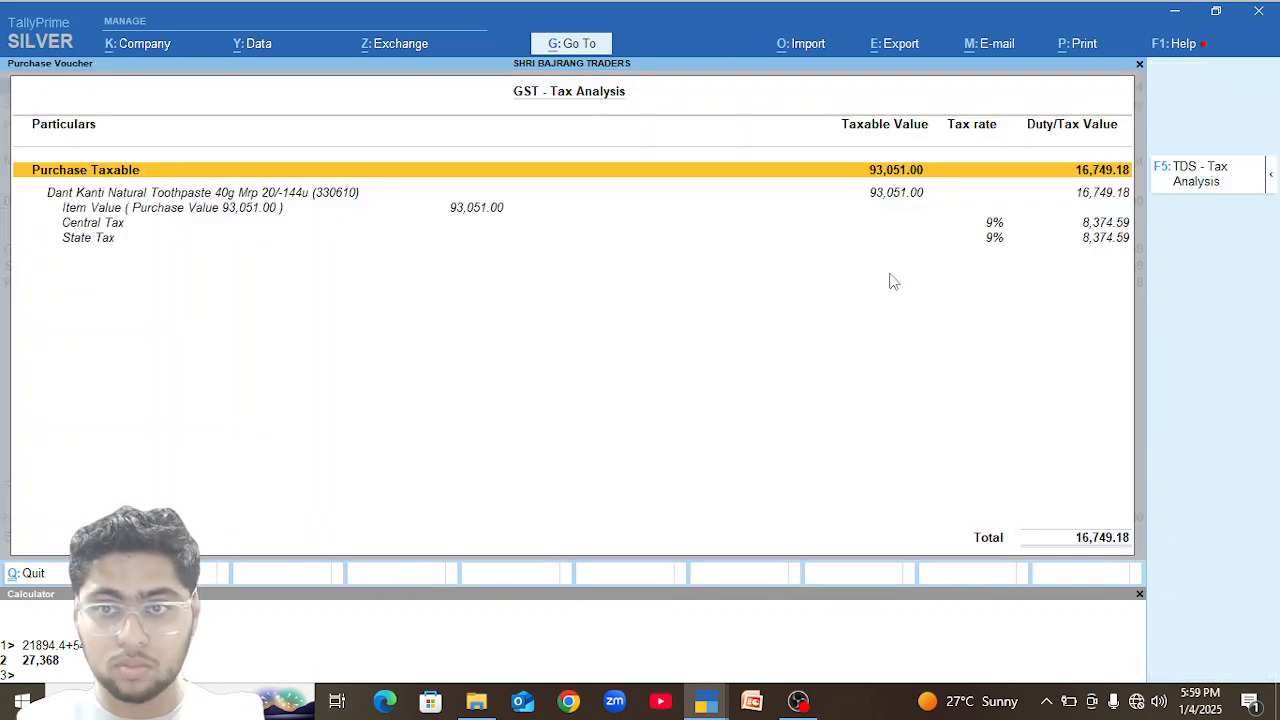
key(Escape)
key(Escape)
Reopen the stock summary by group and examine the closing balances within the GOODS 12% group.
key(Escape)
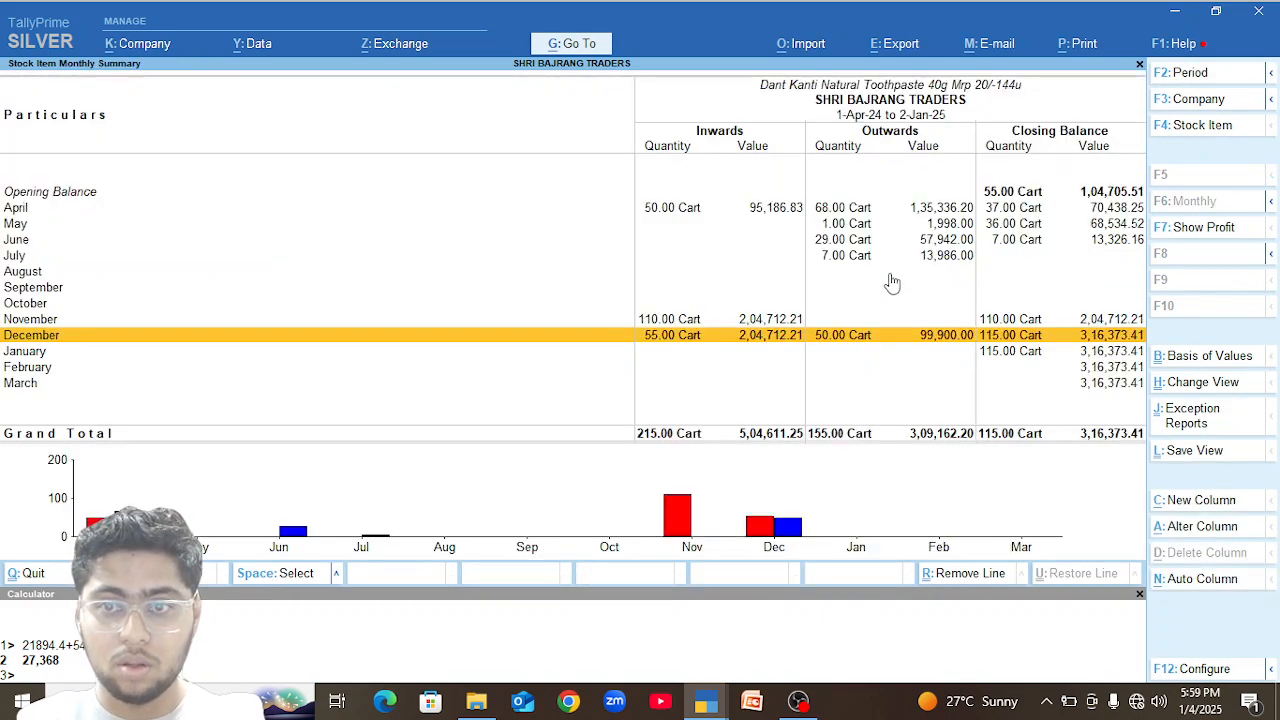
key(Escape)
key(Escape)
key(Escape)
key(Return)
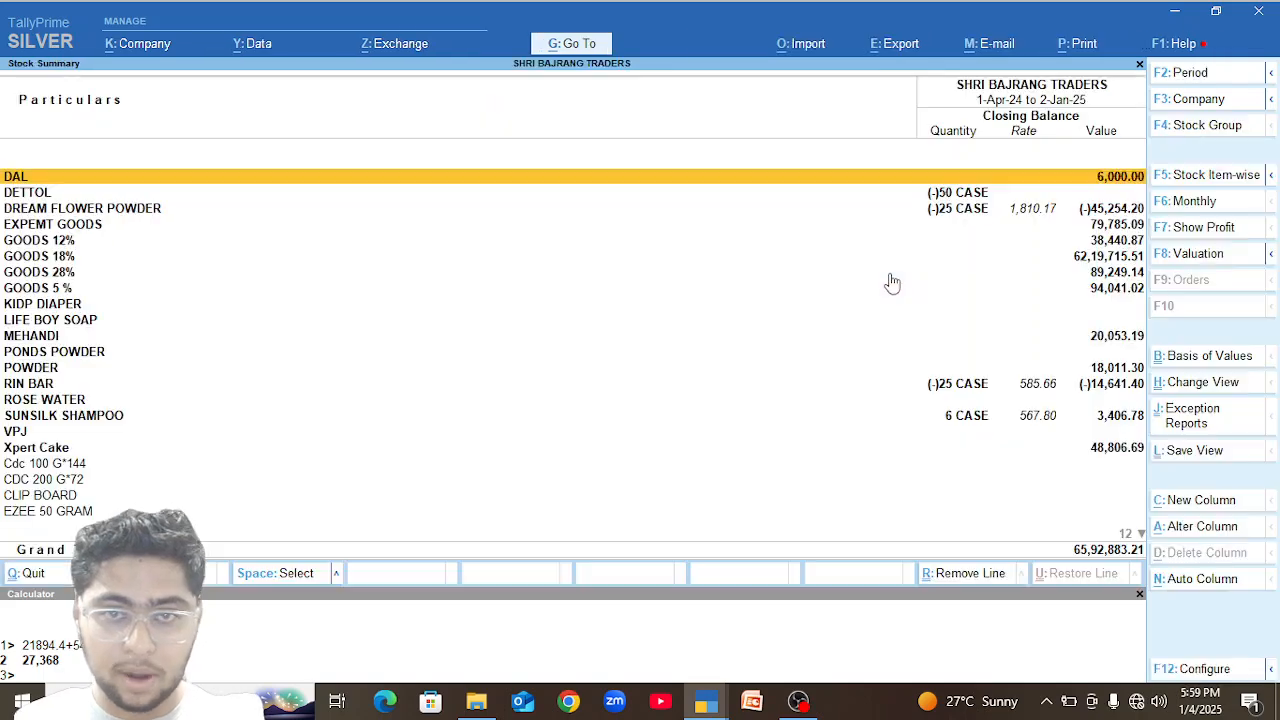
key(Down)
key(Down)
key(Down)
key(Down)
key(Return)
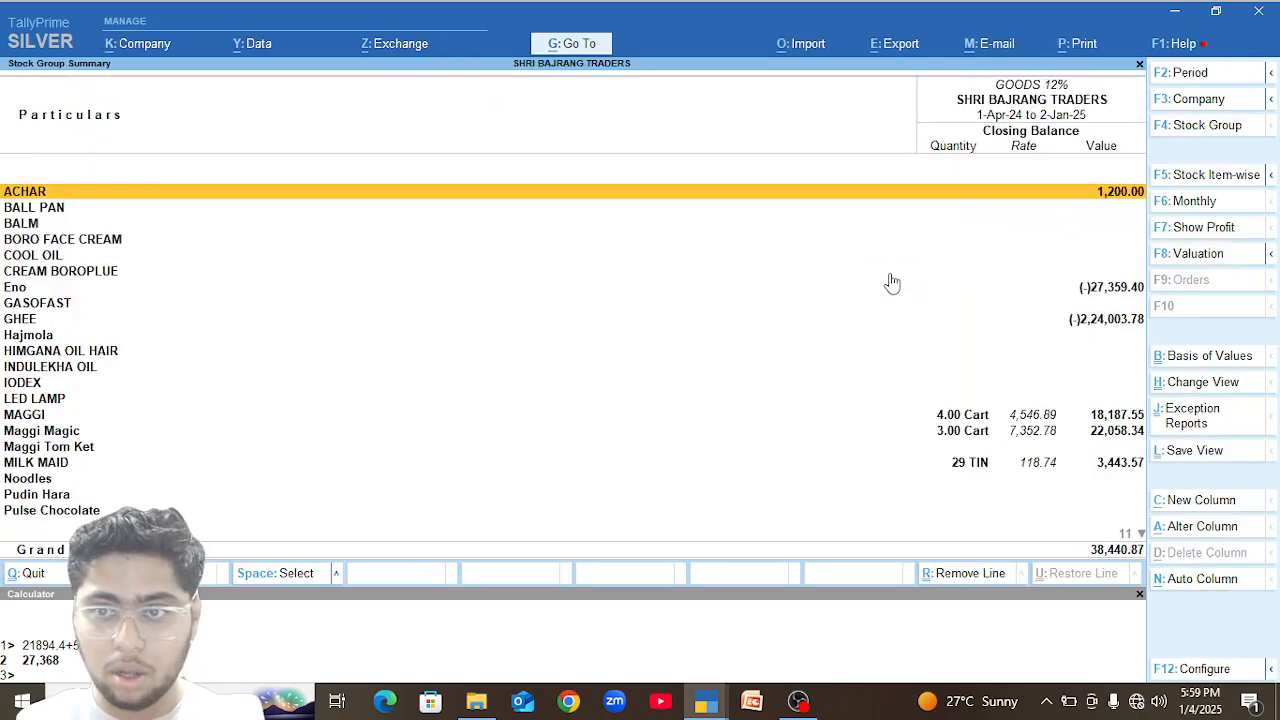
key(Down)
key(Down)
key(Down)
key(Down)
key(Down)
key(Down)
key(Down)
key(Down)
key(Down)
key(Down)
key(Down)
key(Down)
key(Down)
key(Down)
key(Down)
key(Down)
key(Down)
key(Down)
key(Down)
key(Down)
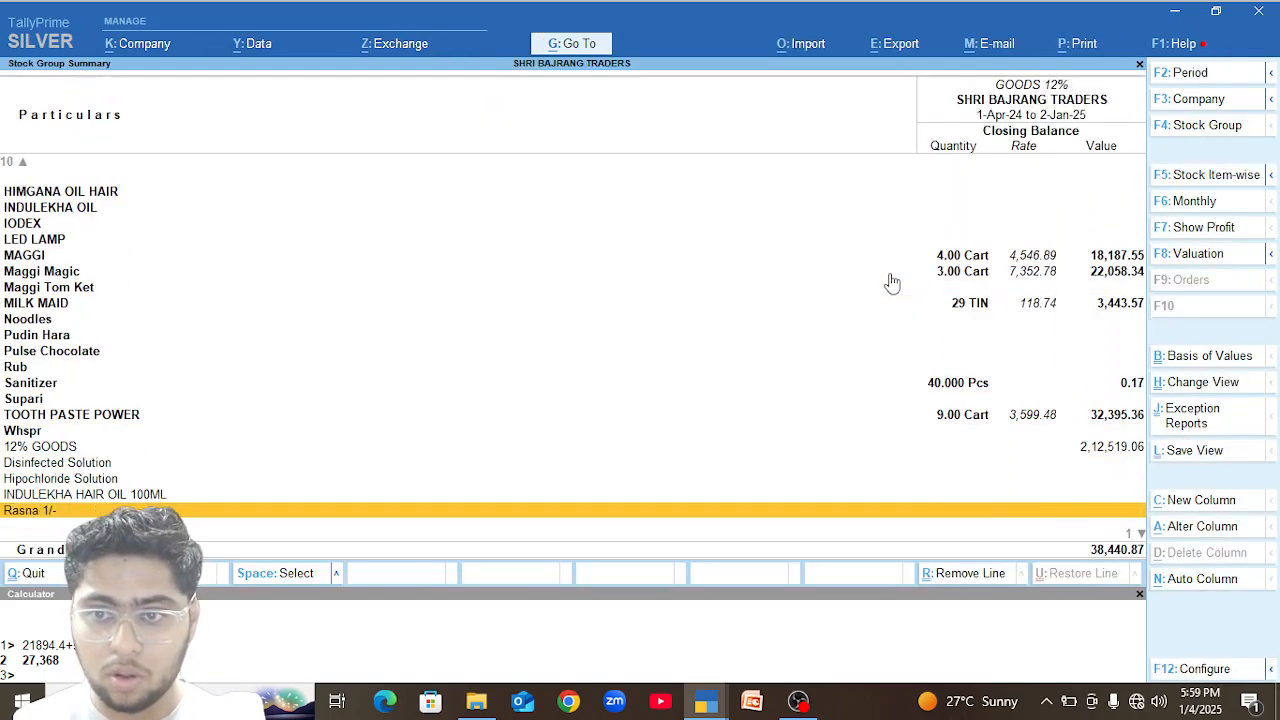
key(Up)
key(Up)
key(Up)
key(Up)
key(Up)
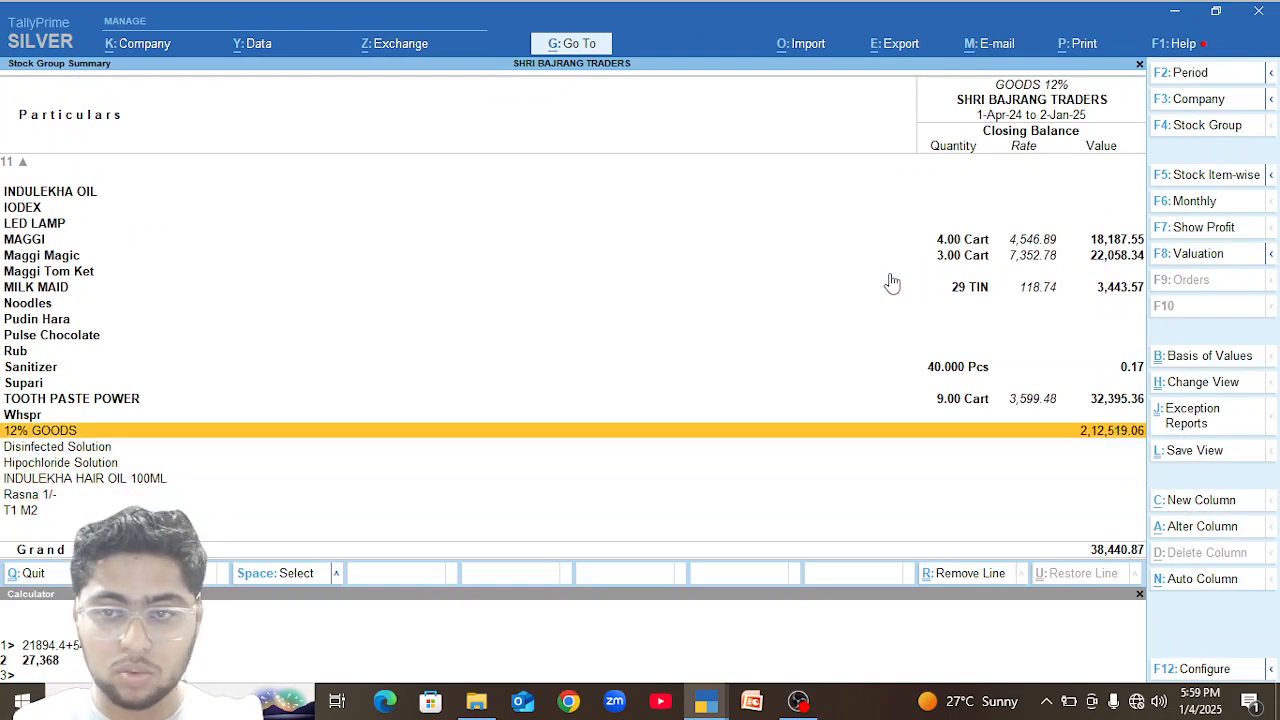
Return to the full stock summary and list it by stock item up to the last item.
key(Escape)
key(alt+F5)
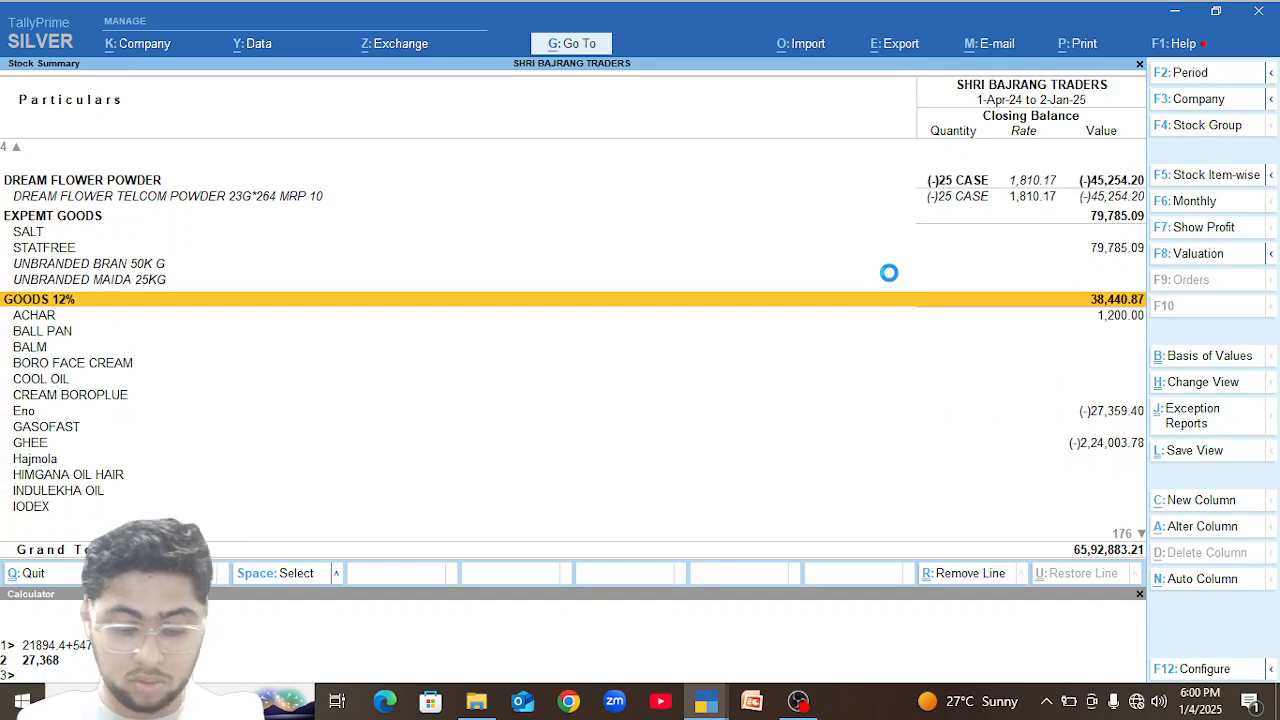
key(F5)
key(F6)
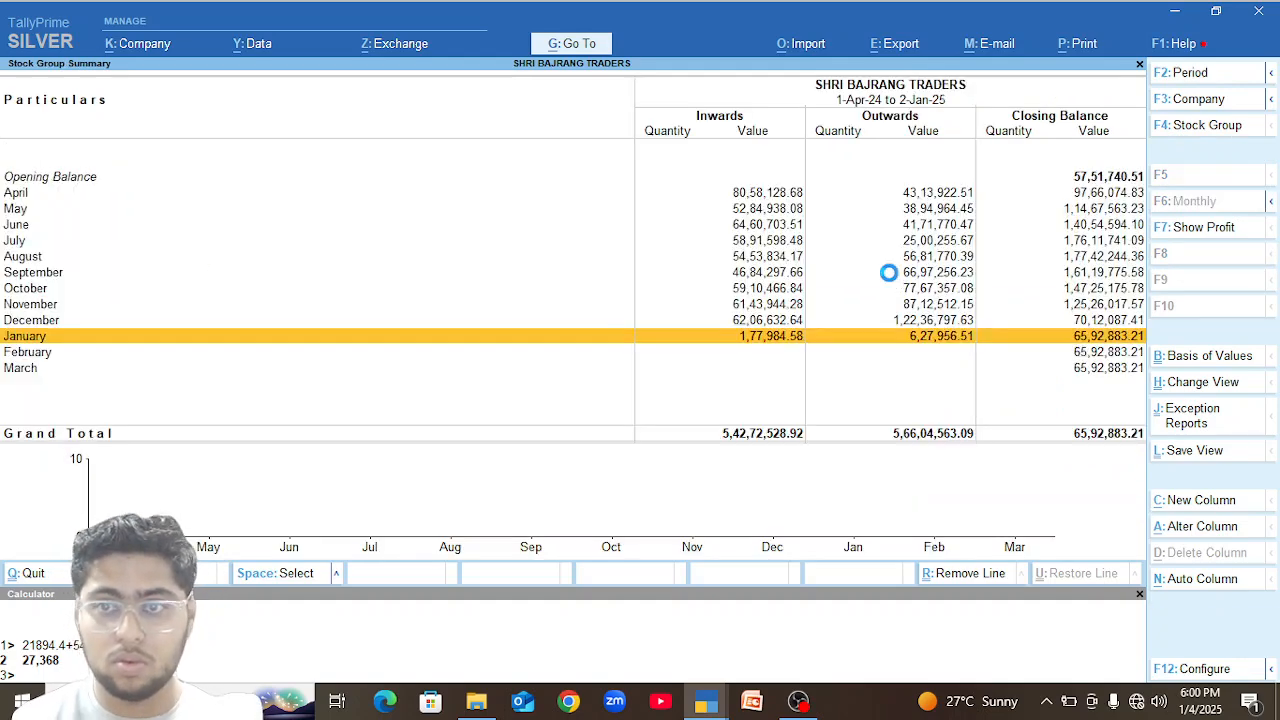
key(Escape)
key(End)
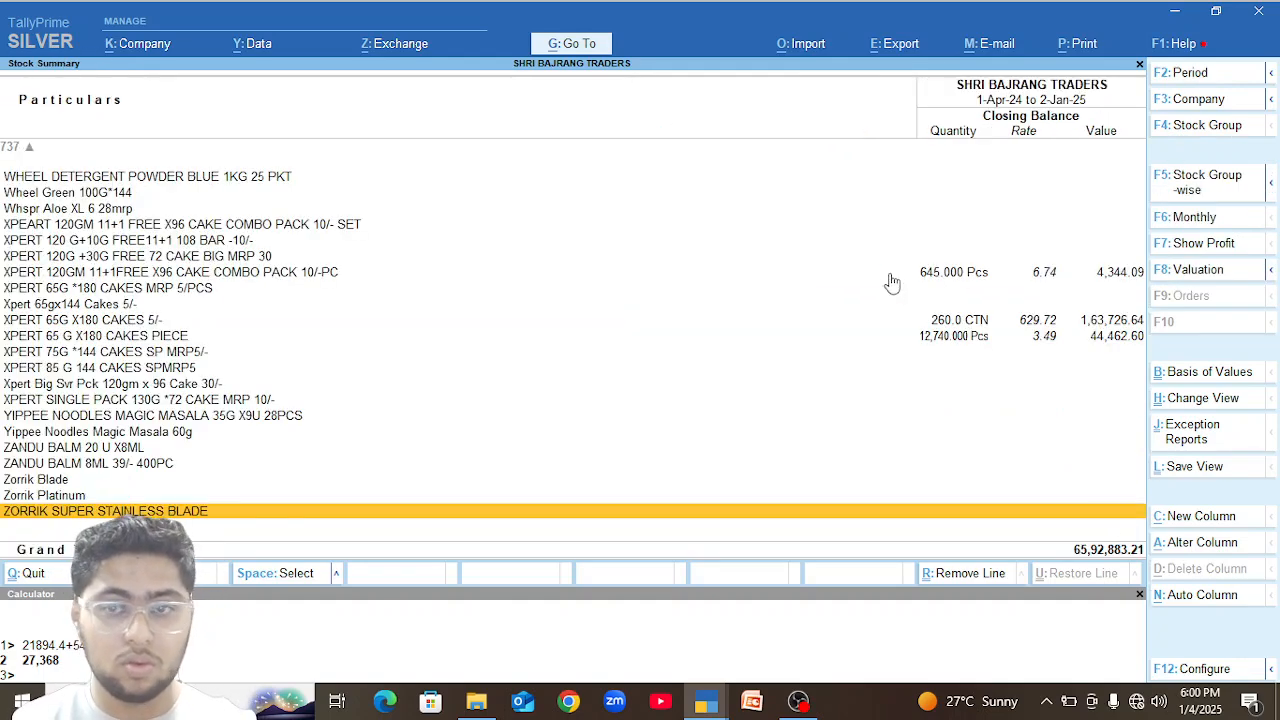
key(Up)
key(Up)
key(End)
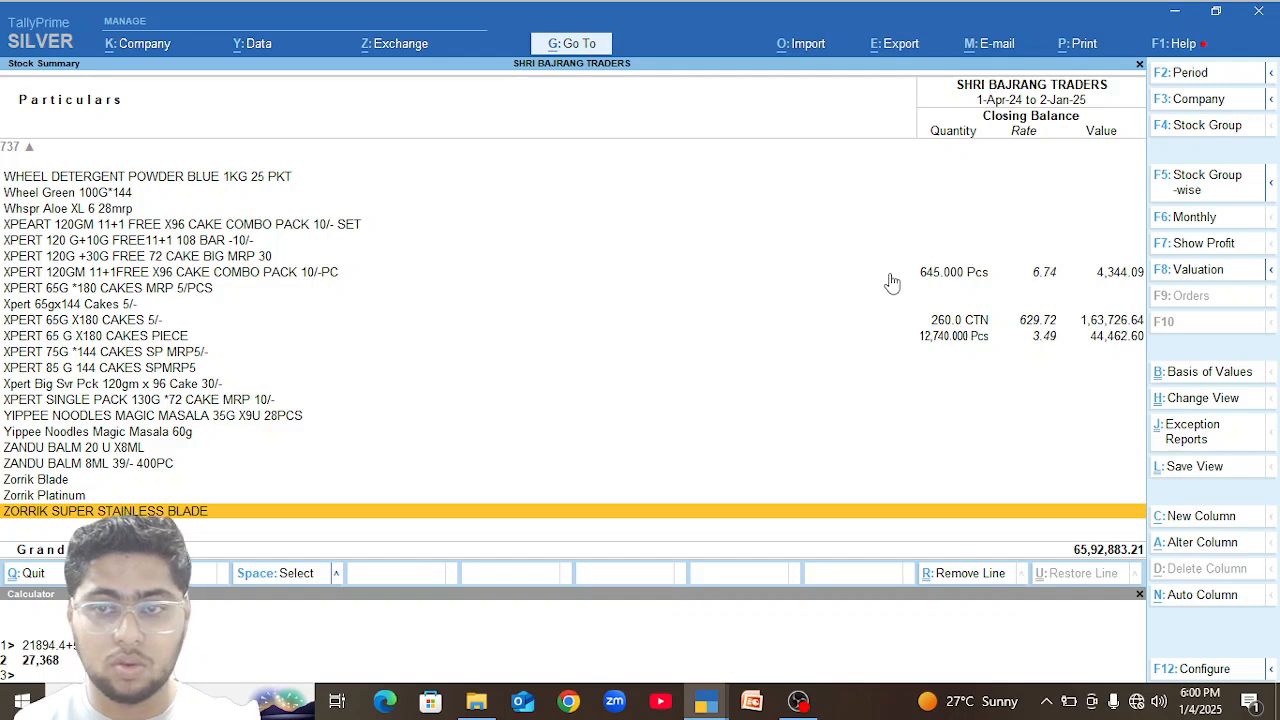
Check the January vouchers of VASMOL 33KALI MEHANDI4GM(2515)CS360 from its monthly summary and return to the stock summary.
key(Page_Up)
key(Page_Up)
key(Page_Down)
key(Up)
key(Up)
key(Up)
key(Up)
key(Up)
key(Return)
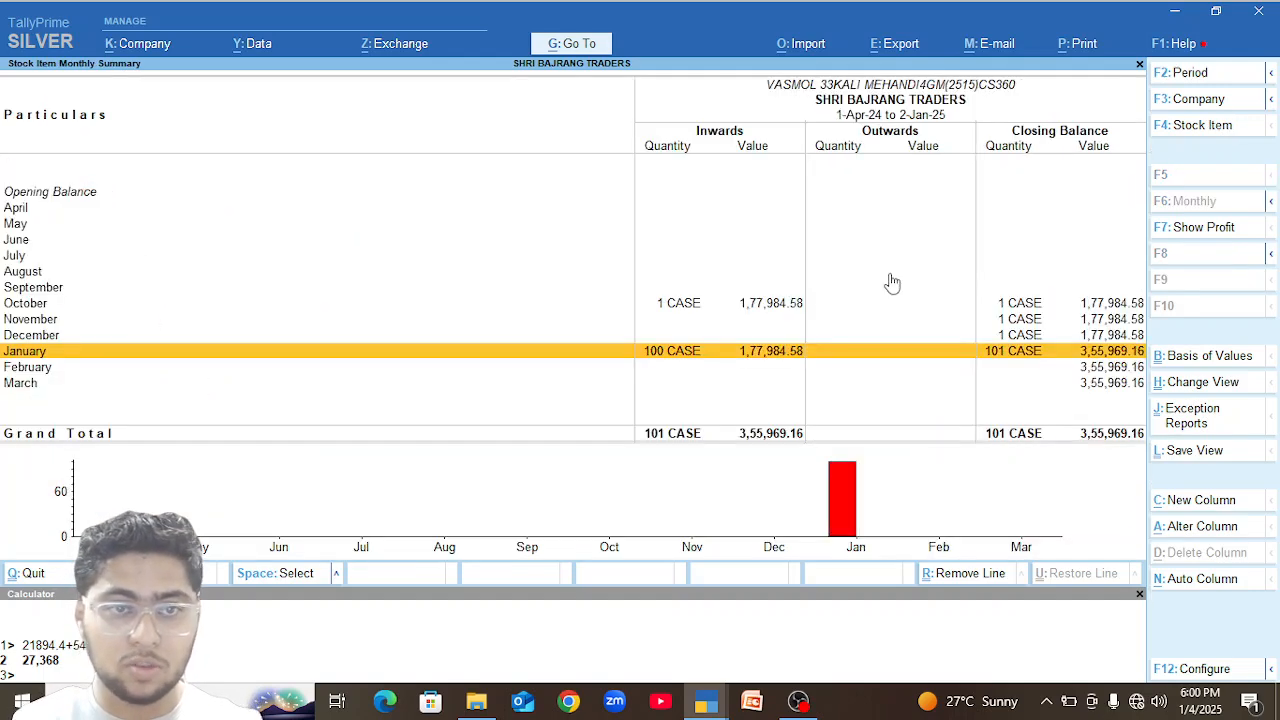
key(Return)
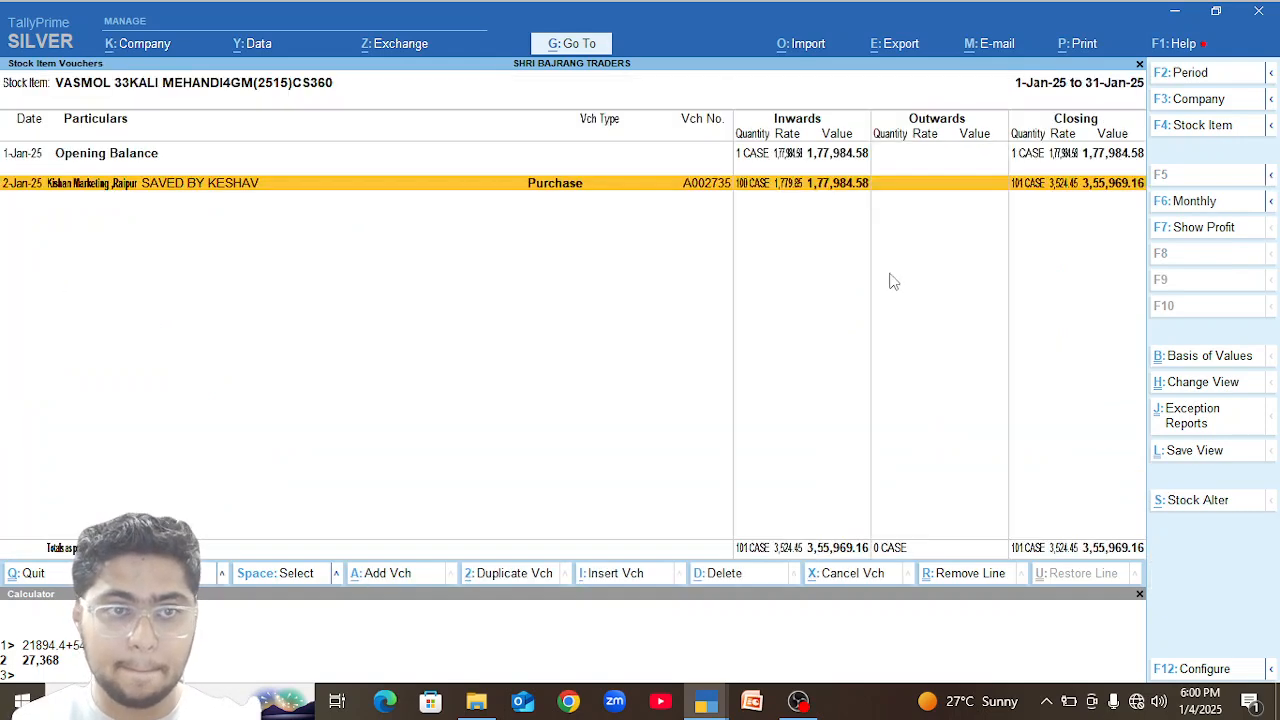
key(Escape)
key(Escape)
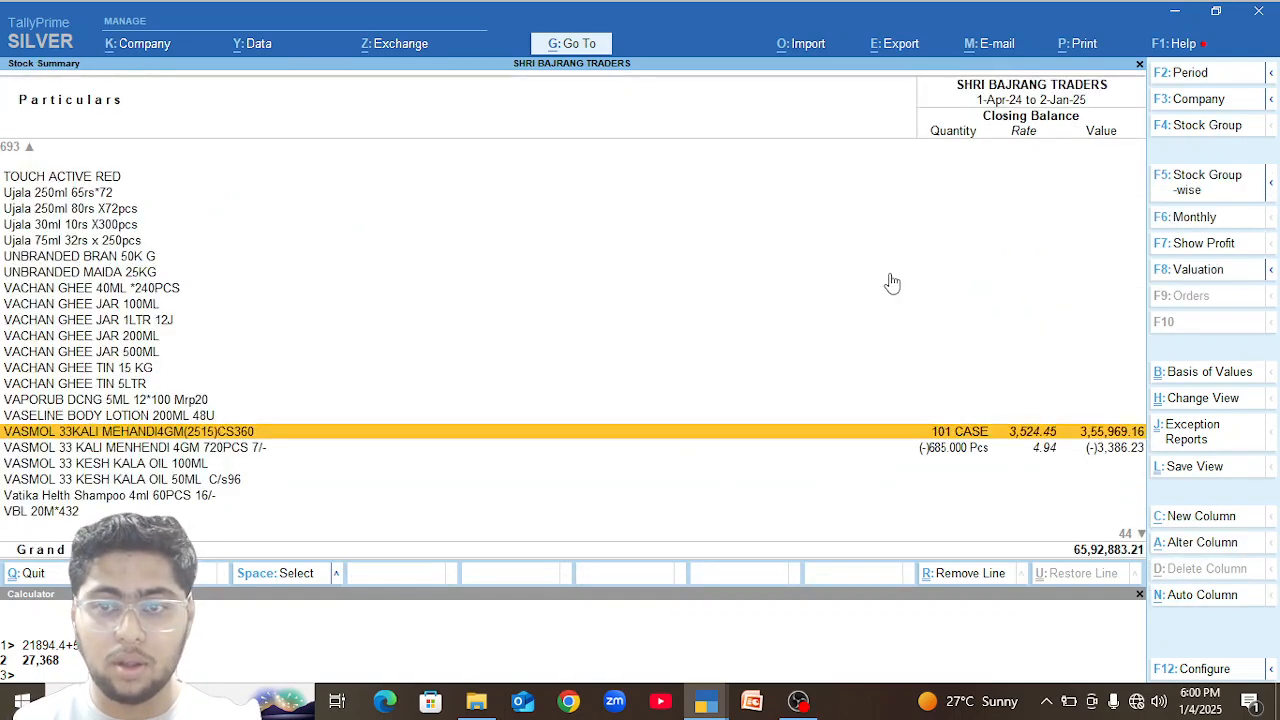
Examine the closing balances from the Unbranded and Ujala items back through the Surf Excel, Sunsilk and Sarson Amla items.
key(Up)
key(Up)
key(Up)
key(Up)
key(Up)
key(Up)
key(Up)
key(Up)
key(Up)
key(Up)
key(Up)
key(Up)
key(Up)
key(Up)
key(Up)
key(Up)
key(Up)
key(Up)
key(Up)
key(Up)
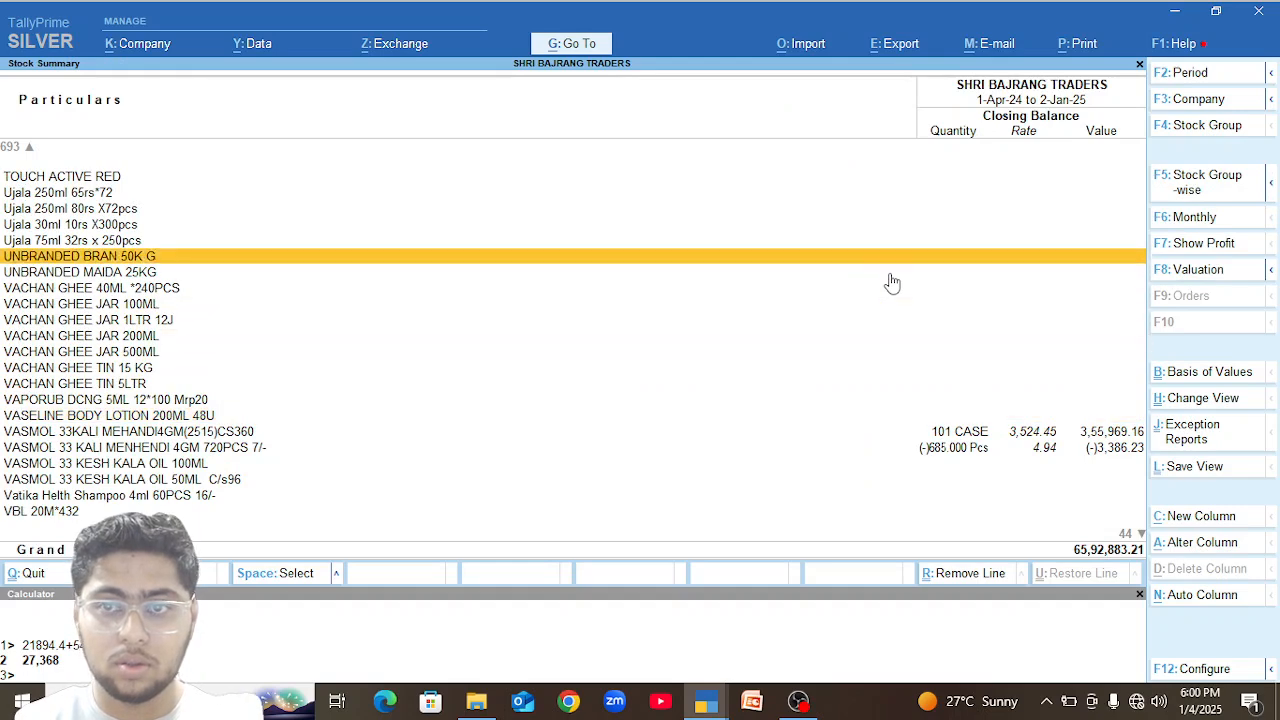
key(Up)
key(Up)
key(Up)
key(Up)
key(Up)
key(Up)
key(Up)
key(Up)
key(Up)
key(Up)
key(Up)
key(Up)
key(Up)
key(Up)
key(Up)
key(Up)
key(Up)
key(Up)
key(Up)
key(Up)
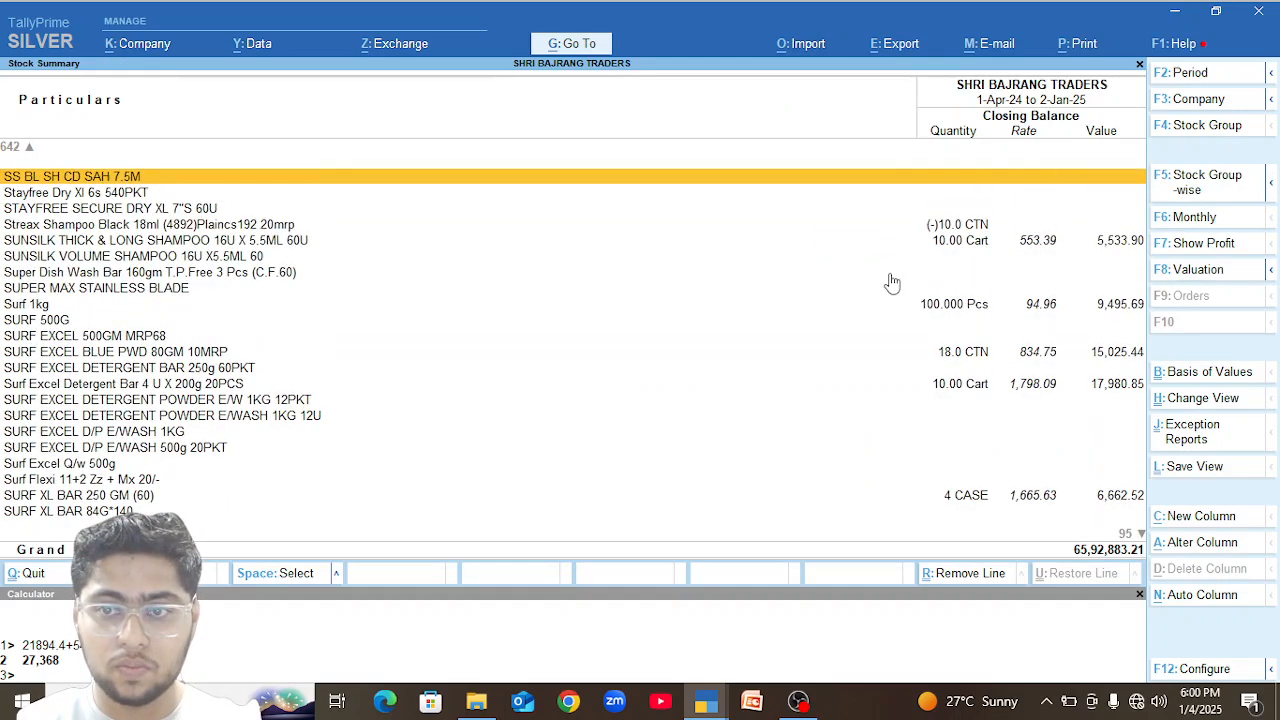
key(Up)
key(Up)
key(Up)
key(Up)
key(Up)
key(Up)
key(Up)
key(Up)
key(Up)
key(Up)
key(Up)
key(Up)
key(Up)
key(Up)
key(Up)
key(Up)
key(Up)
key(Up)
key(Up)
key(Up)
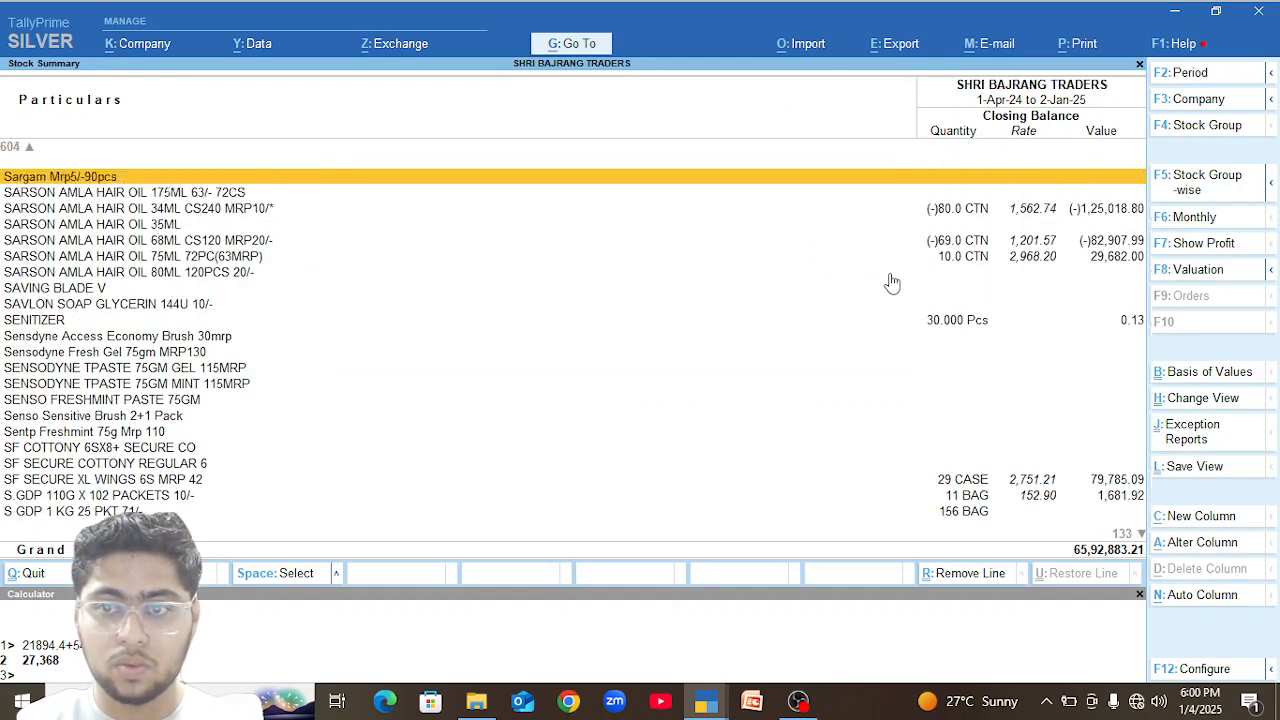
key(Up)
key(Up)
key(Up)
key(Up)
key(Up)
key(Up)
key(Up)
key(Up)
key(Up)
key(Up)
key(Up)
key(Up)
key(Up)
key(Up)
key(Up)
key(Up)
key(Up)
key(Up)
key(Up)
key(Up)
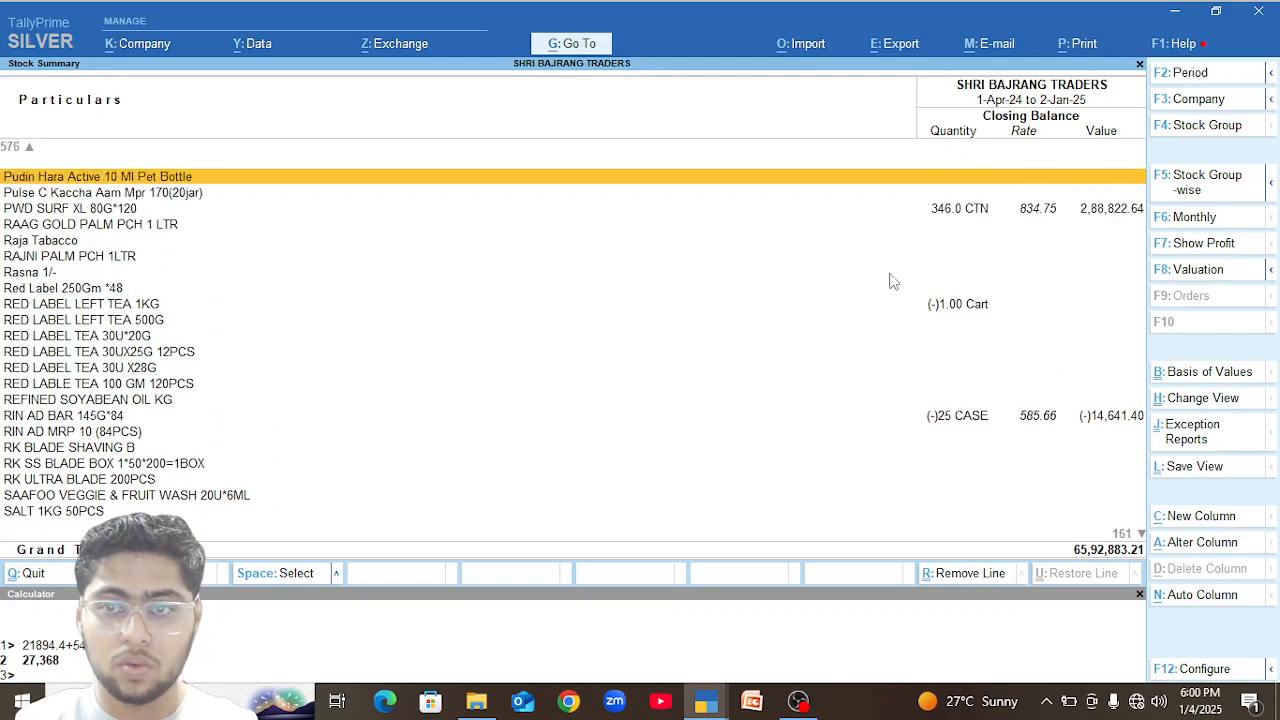
Examine the closing balances of the PCNO, Pears and Ponds items in the stock summary.
key(Up)
key(Up)
key(Up)
key(Up)
key(Up)
key(Up)
key(Up)
key(Down)
key(Down)
key(Down)
key(Down)
key(Down)
key(Down)
key(Down)
key(Down)
key(Down)
key(Down)
key(Down)
key(Down)
key(Down)
key(Down)
key(Down)
key(Down)
key(Down)
key(Down)
key(Down)
key(Down)
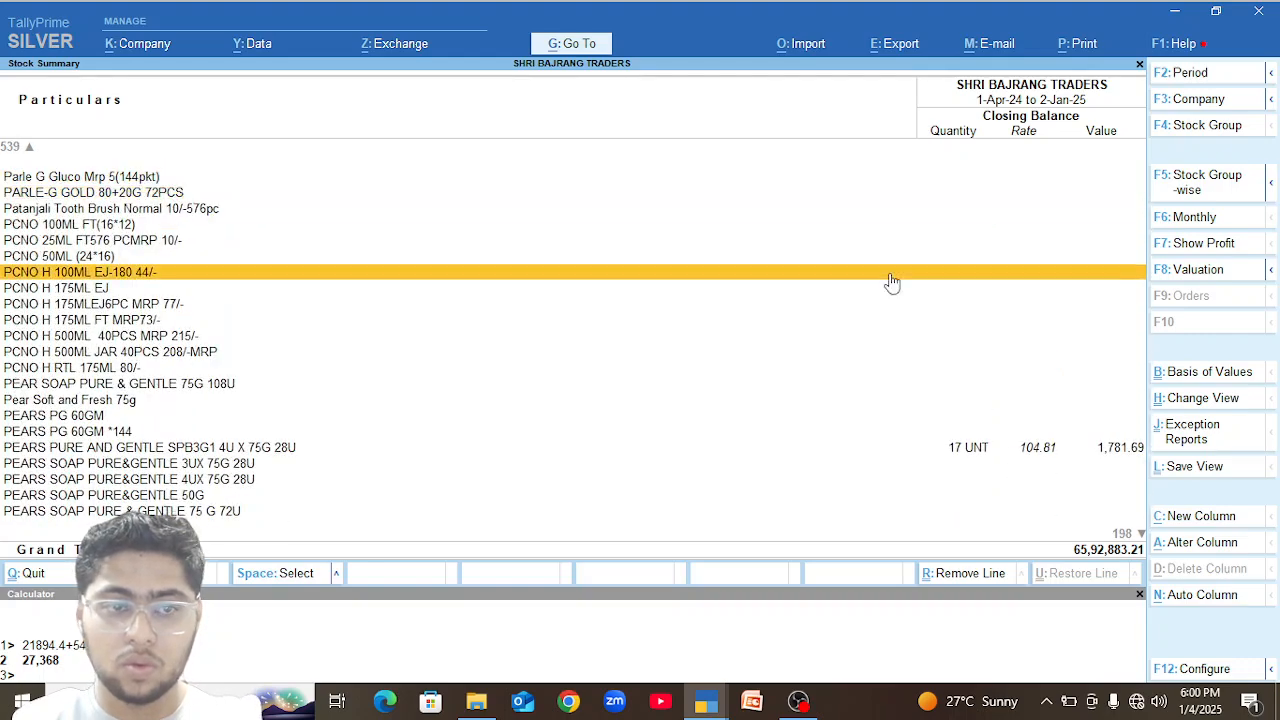
key(Down)
key(Down)
key(Down)
key(Down)
key(Down)
key(Up)
key(Up)
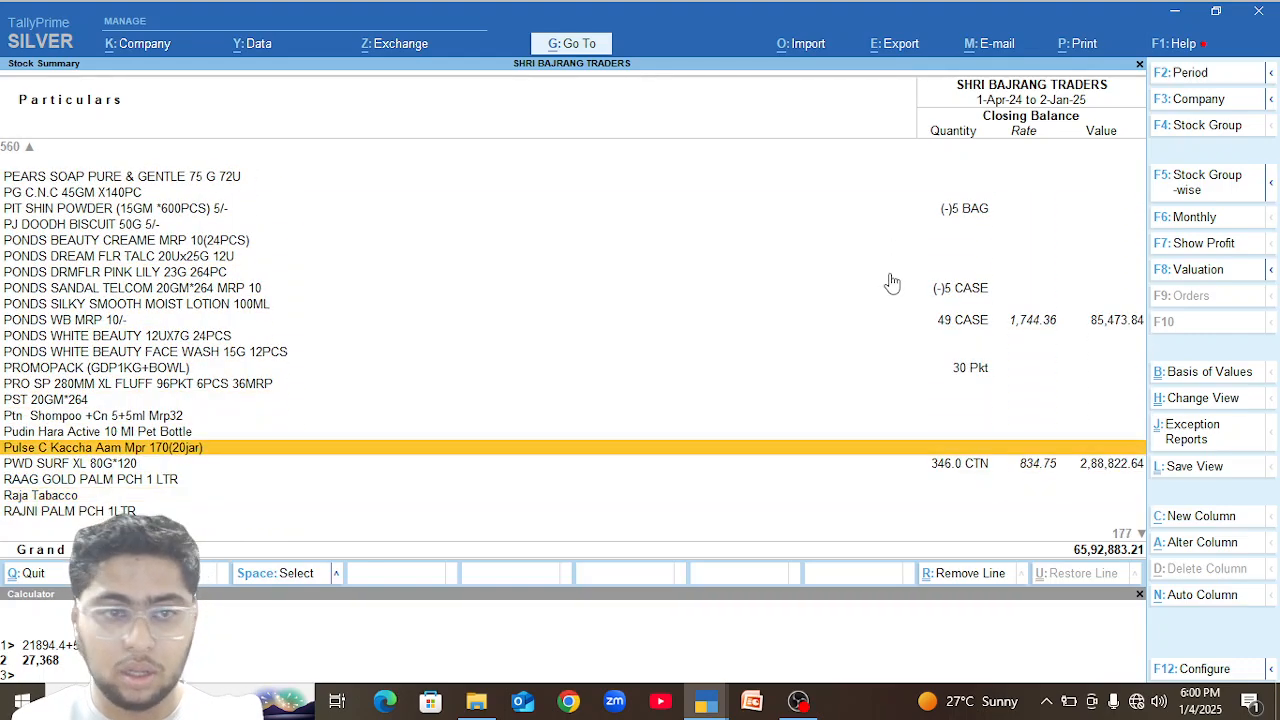
key(Down)
key(Down)
key(Return)
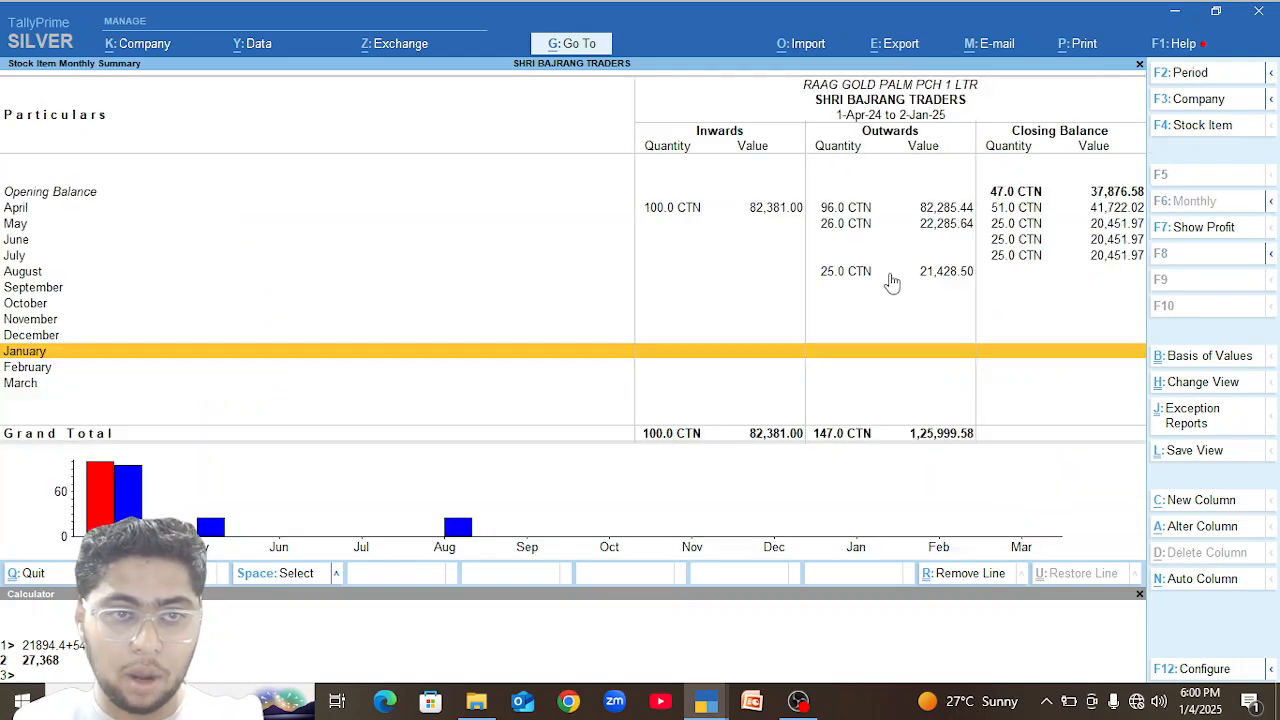
key(Escape)
Open the December vouchers of PWD SURF XL 80G*120 from its monthly summary.
key(Up)
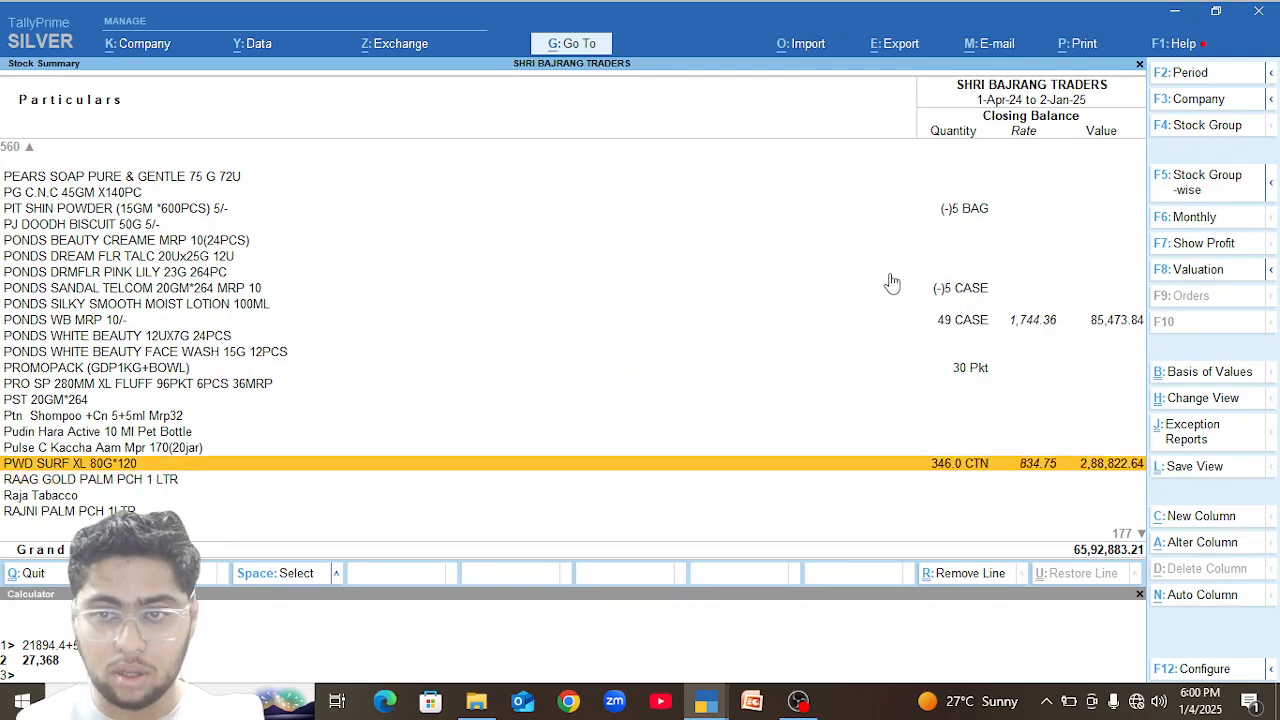
key(Return)
key(Up)
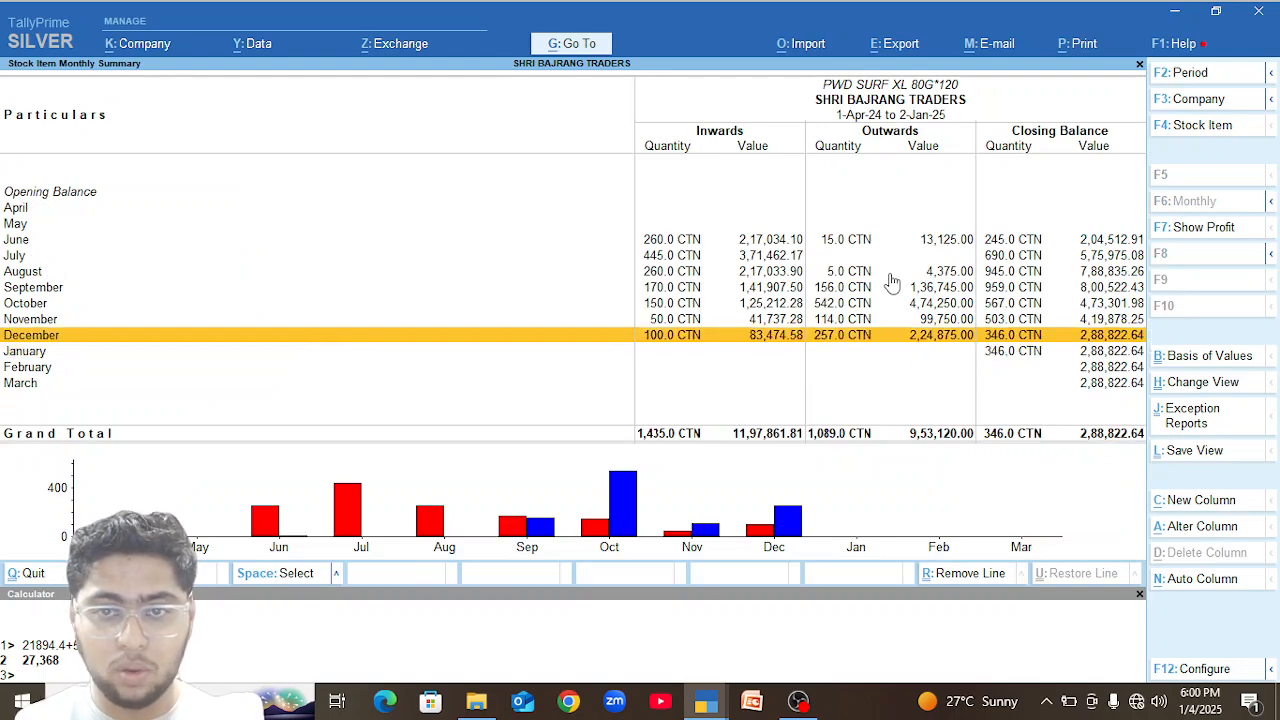
key(Return)
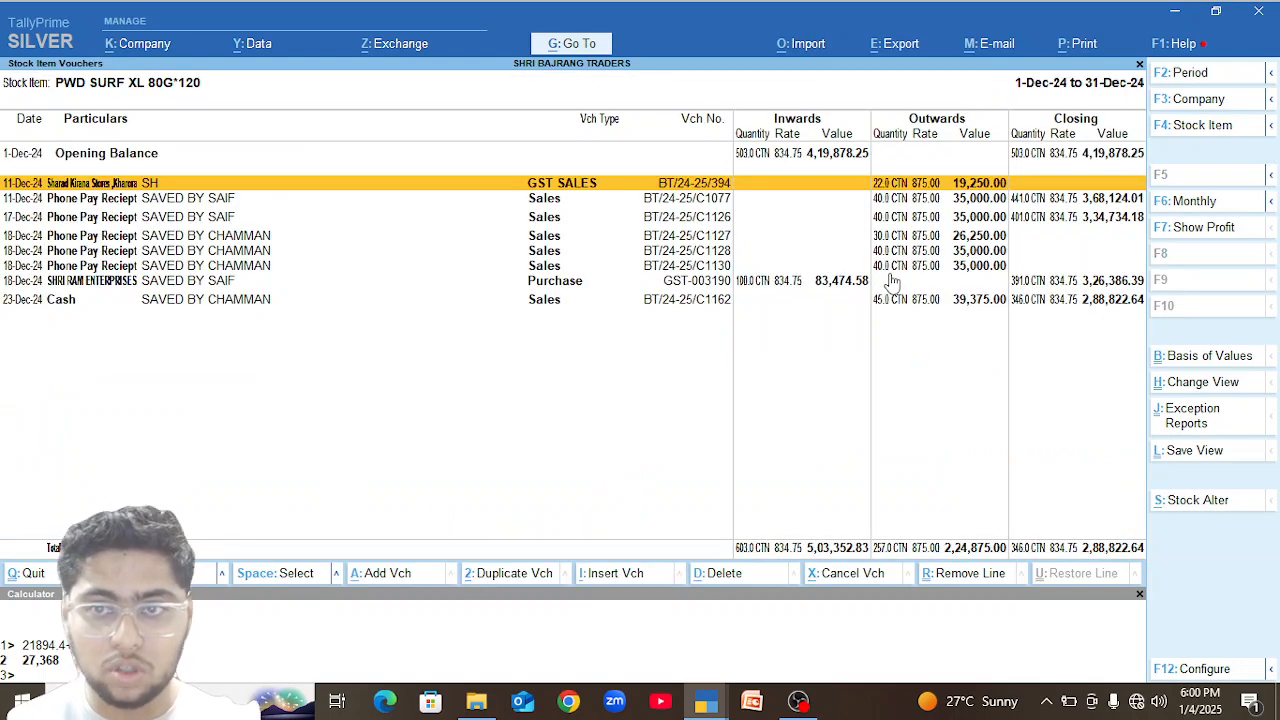
Inspect the GST tax analysis of the 11-Dec-24 GST sales voucher, closing back to the item-wise stock summary.
key(Return)
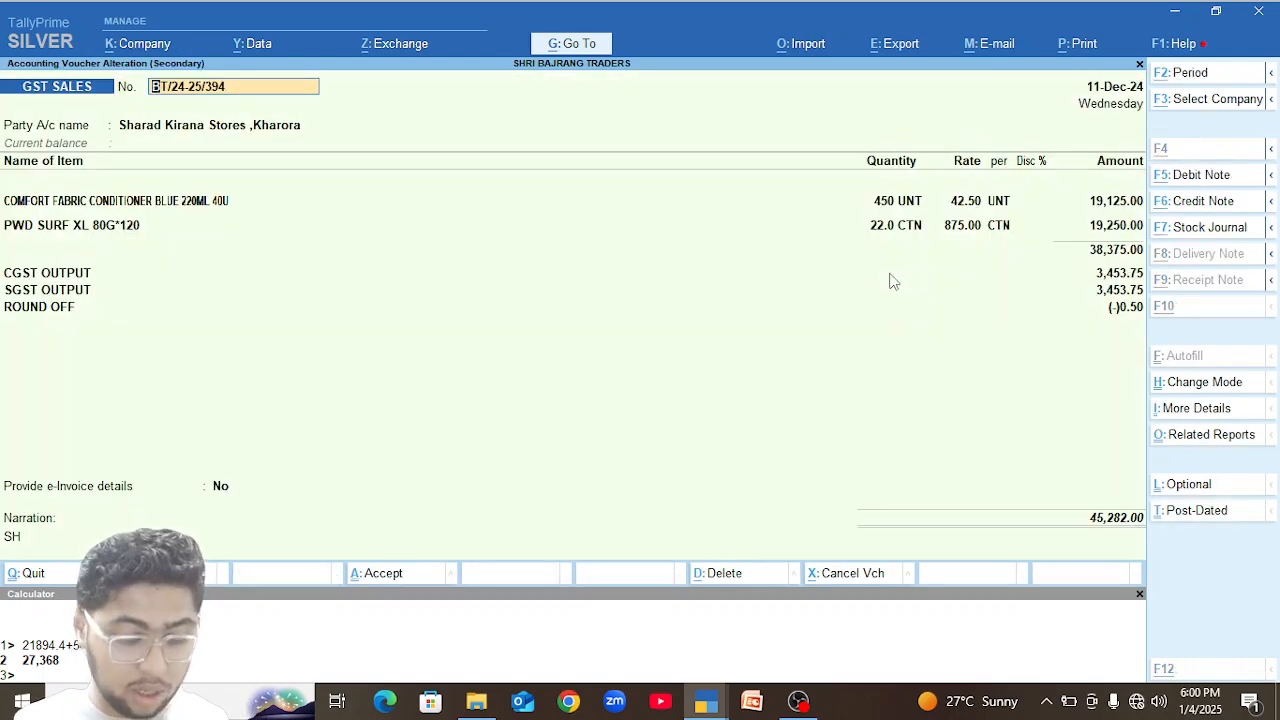
key(alt+a)
key(Escape)
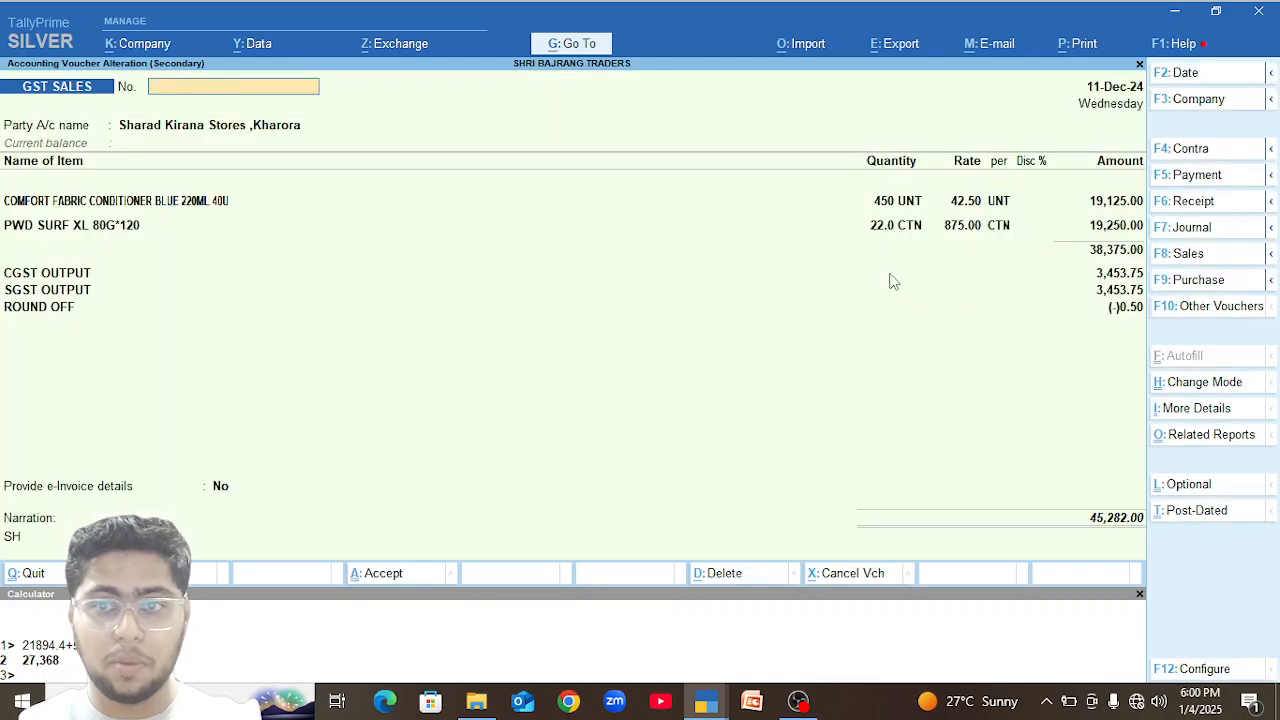
key(Escape)
key(y)
key(Escape)
key(Up)
key(Escape)
Examine the closing balances from the Pears items back through the No 1, Nima, Nihar and Nescafe items.
key(Up)
key(Up)
key(Up)
key(Up)
key(Up)
key(Up)
key(Up)
key(Up)
key(Up)
key(Up)
key(Up)
key(Up)
key(Up)
key(Up)
key(Up)
key(Up)
key(Up)
key(Up)
key(Up)
key(Up)
key(Up)
key(Up)
key(Up)
key(Up)
key(Up)
key(Up)
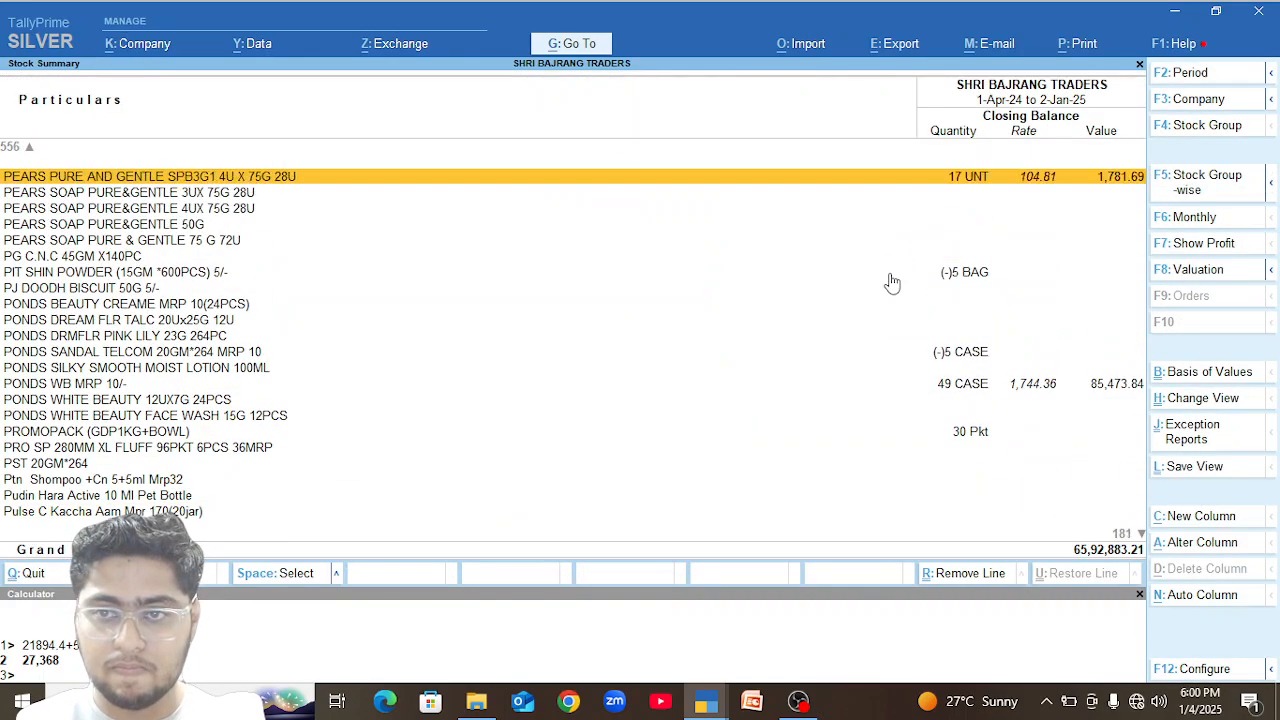
key(Up)
key(Up)
key(Up)
key(Up)
key(Up)
key(Up)
key(Up)
key(Up)
key(Up)
key(Up)
key(Up)
key(Up)
key(Up)
key(Up)
key(Up)
key(Up)
key(Up)
key(Up)
key(Up)
key(Up)
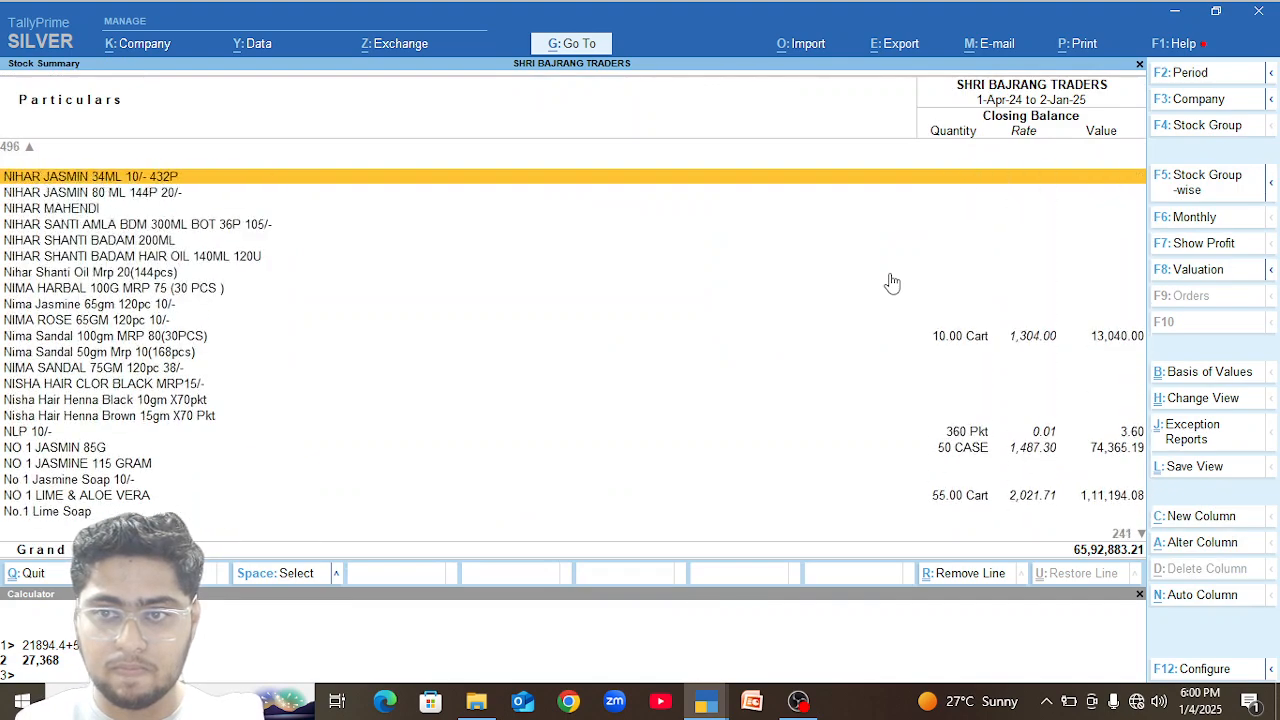
Examine the closing balances of the Natural Hair Cleaner, M Parachute, M Nihar Shanti and Midas items.
key(Up)
key(Up)
key(Up)
key(Up)
key(Up)
key(Up)
key(Up)
key(Up)
key(Up)
key(Up)
key(Up)
key(Up)
key(Up)
key(Up)
key(Up)
key(Up)
key(Up)
key(Up)
key(Up)
key(Up)
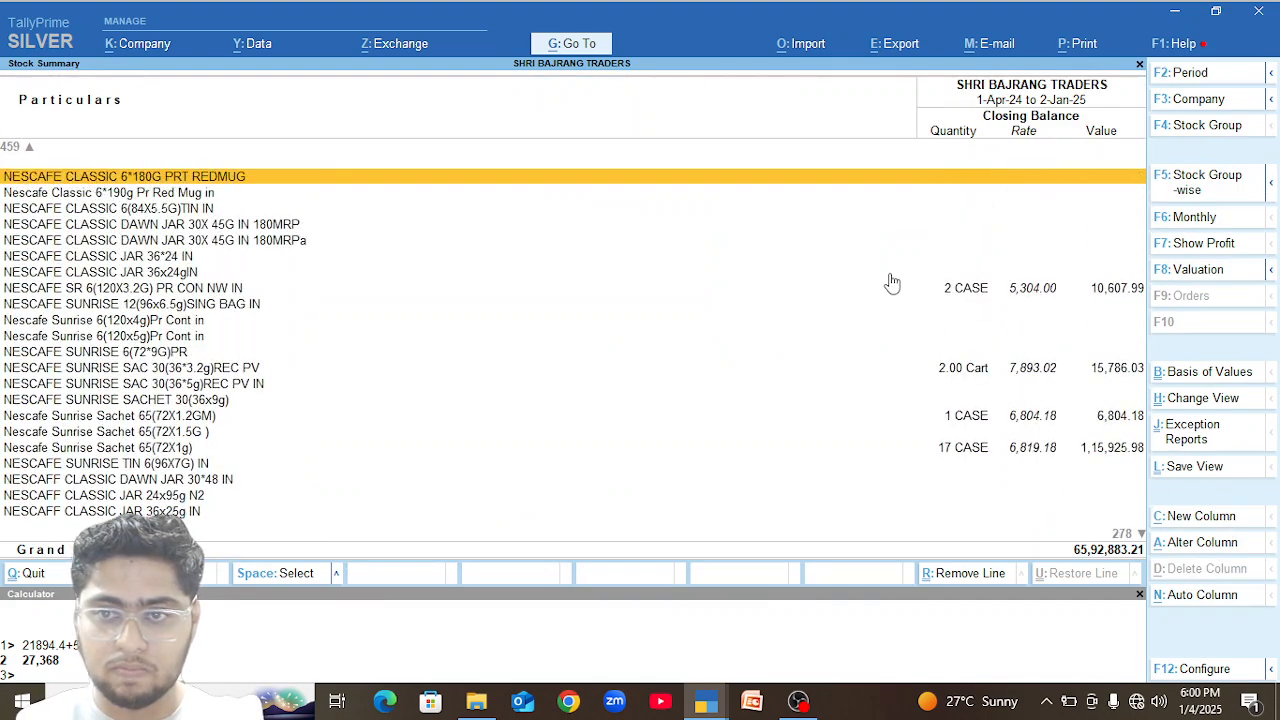
key(Up)
key(Up)
key(Up)
key(Up)
key(Up)
key(Up)
key(Down)
key(Down)
key(Down)
key(Down)
key(Down)
key(Down)
key(Down)
key(Down)
key(Down)
key(Down)
key(Down)
key(Down)
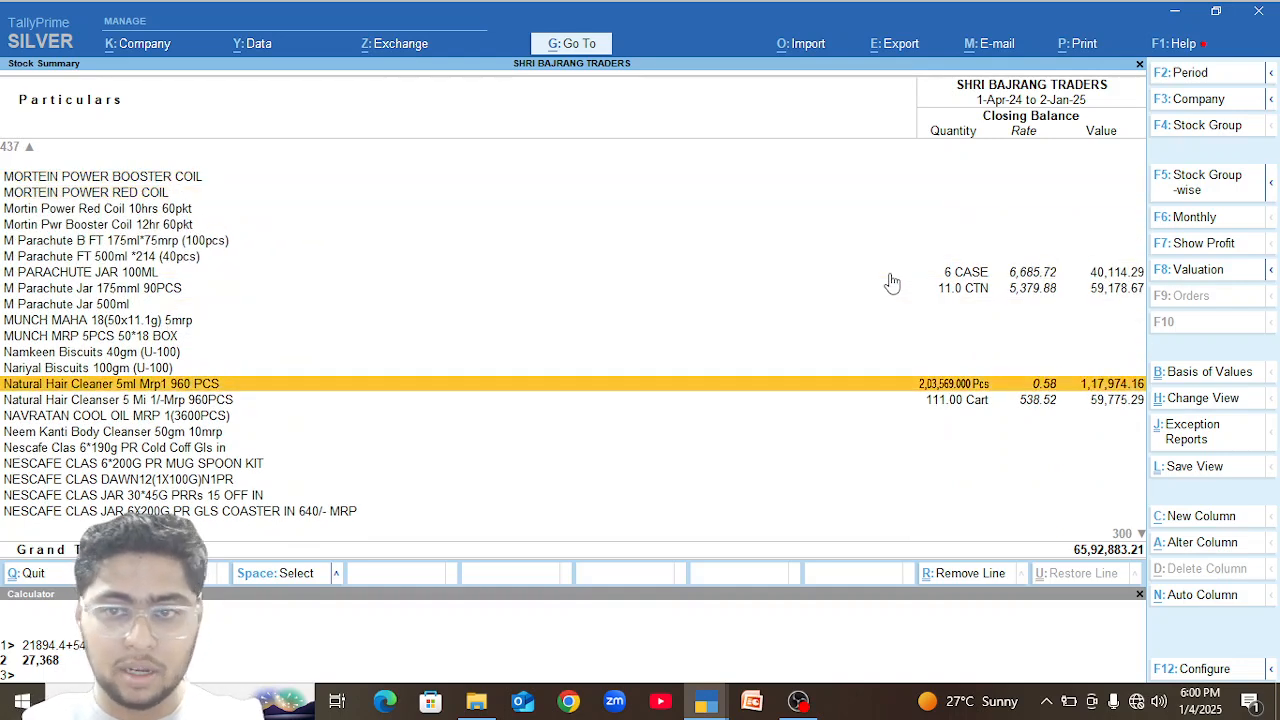
key(Up)
key(Up)
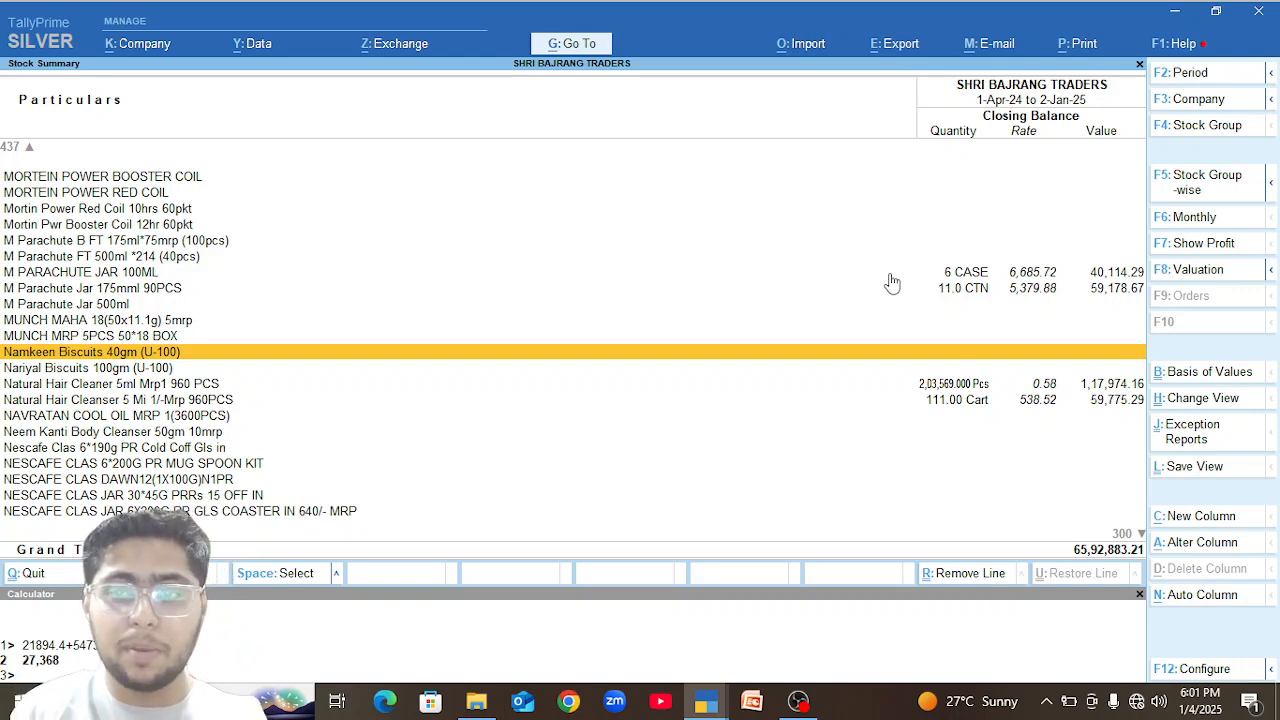
key(Up)
key(Up)
key(Up)
key(Up)
key(Up)
key(Up)
key(Up)
key(Up)
key(Up)
key(Up)
key(Up)
key(Up)
key(Up)
key(Up)
key(Up)
key(Up)
key(Up)
key(Up)
key(Up)
key(Up)
key(Up)
key(Up)
key(Up)
key(Up)
key(Up)
key(Up)
key(Up)
key(Up)
key(Up)
key(Up)
key(Up)
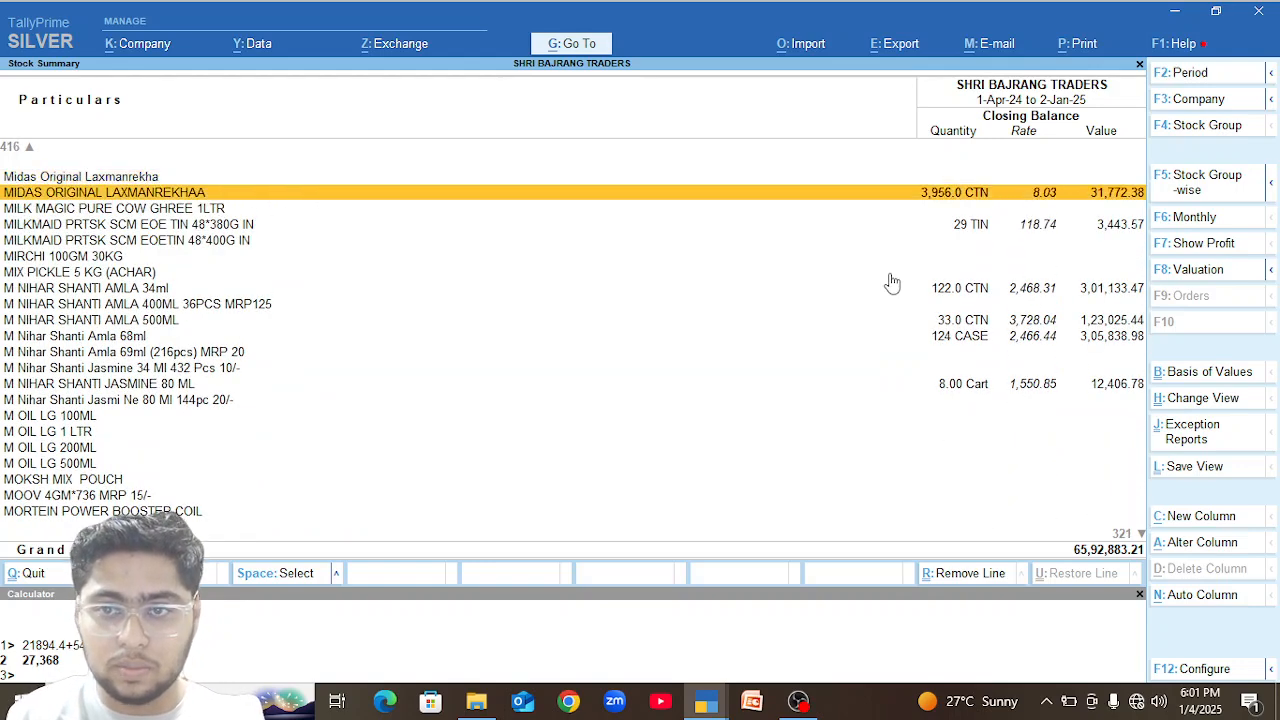
Open the January vouchers of M Nihar Shanti Amla 68ml from its monthly summary.
key(Down)
key(Down)
key(Down)
key(Down)
key(Down)
key(Down)
key(Down)
key(Down)
key(Down)
key(Return)
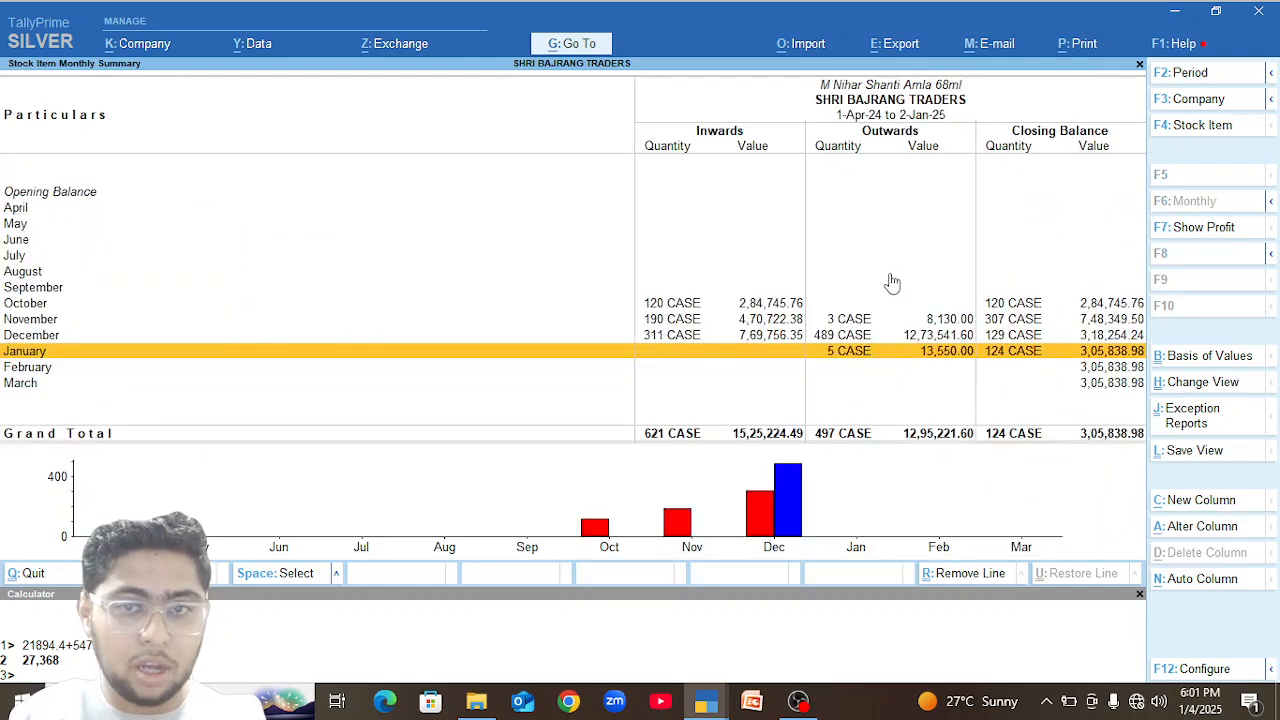
key(Return)
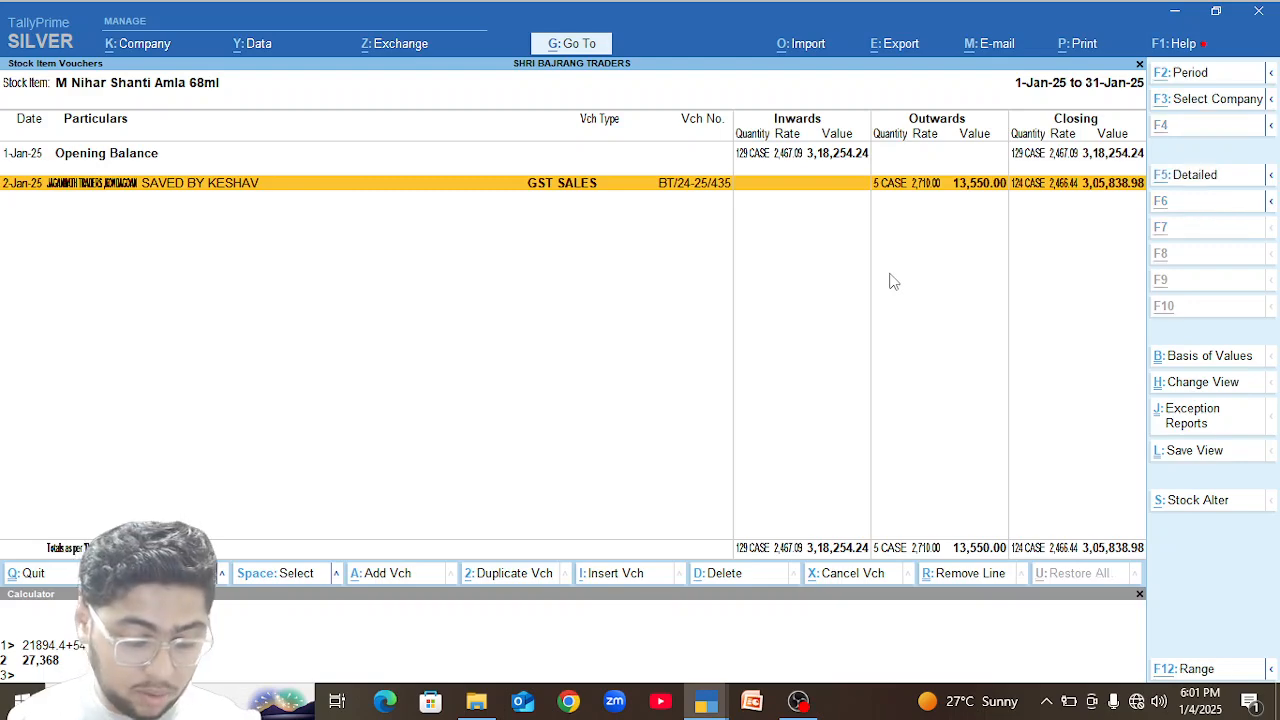
Inspect the GST tax analysis of the 2-Jan-25 GST sales voucher, closing back to the item-wise stock summary.
key(Return)
key(alt+a)
key(Escape)
key(Escape)
key(y)
key(Escape)
key(Escape)
Examine the closing balances of the Medimix, Mehandi, Maggi and Lux Velvet items in the stock summary.
key(Up)
key(Up)
key(Up)
key(Up)
key(Up)
key(Up)
key(Up)
key(Up)
key(Up)
key(Up)
key(Up)
key(Up)
key(Up)
key(Up)
key(Up)
key(Up)
key(Up)
key(Up)
key(Up)
key(Up)
key(Up)
key(Up)
key(Up)
key(Up)
key(Up)
key(Up)
key(Up)
key(Up)
key(Up)
key(Up)
key(Up)
key(Up)
key(Up)
key(Up)
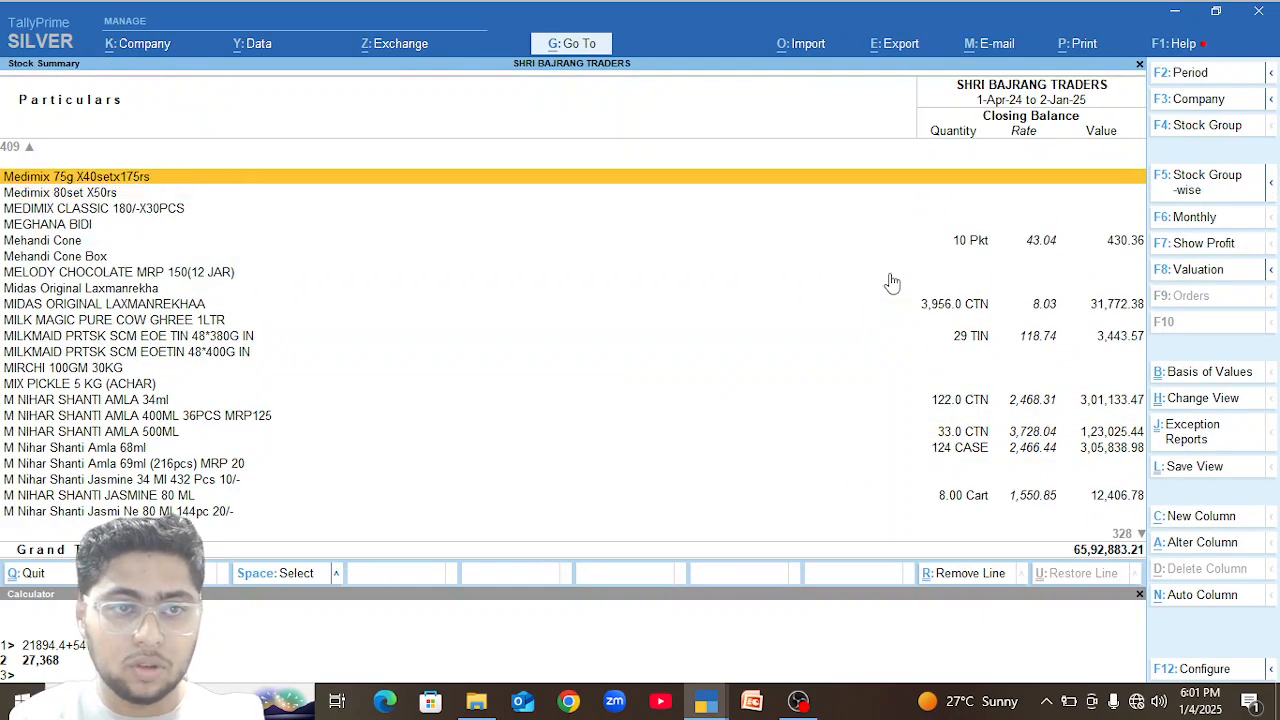
key(Down)
key(Up)
key(Up)
key(Up)
key(Up)
key(Up)
key(Up)
key(Up)
key(Up)
key(Up)
key(Up)
key(Up)
key(Up)
key(Up)
key(Up)
key(Up)
key(Up)
key(Up)
key(Down)
key(Down)
key(Down)
key(Down)
key(Down)
key(Down)
key(Down)
key(Down)
key(Down)
key(Down)
key(Down)
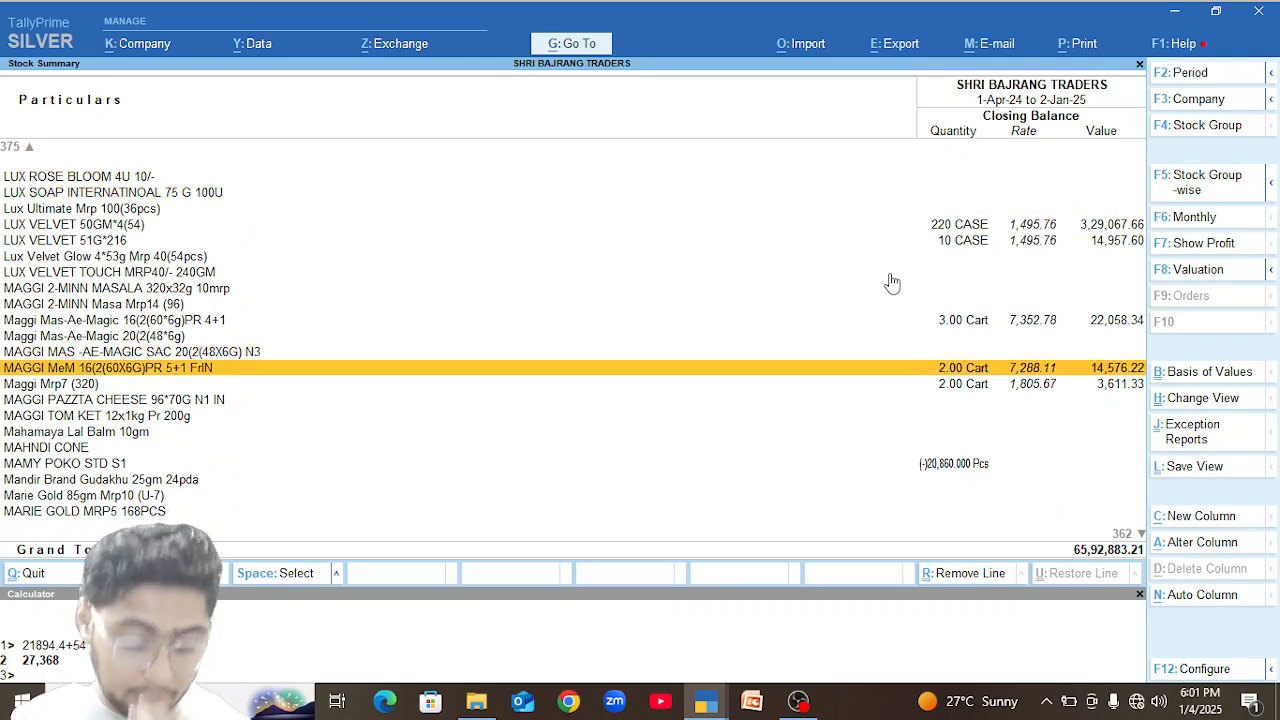
Jump to the items starting with S and examine the closing balances of the Sarson Amla, Sensodyne, SF Secure and S.GDP items.
key(s)
key(Down)
key(Down)
key(Down)
key(Down)
key(Down)
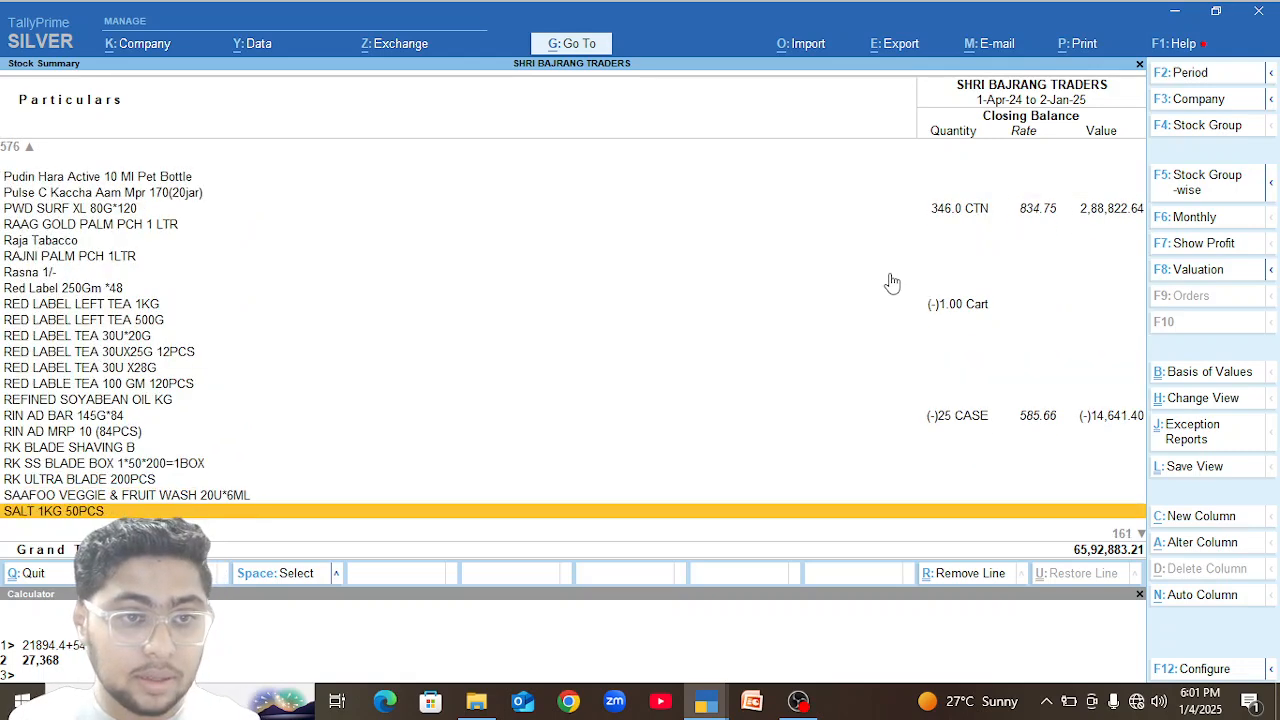
key(Down)
key(Down)
key(Down)
key(Down)
key(Down)
key(Down)
key(Down)
key(Down)
key(Down)
key(Down)
key(Down)
key(Down)
key(Down)
key(Down)
key(Down)
key(Down)
key(Down)
key(Down)
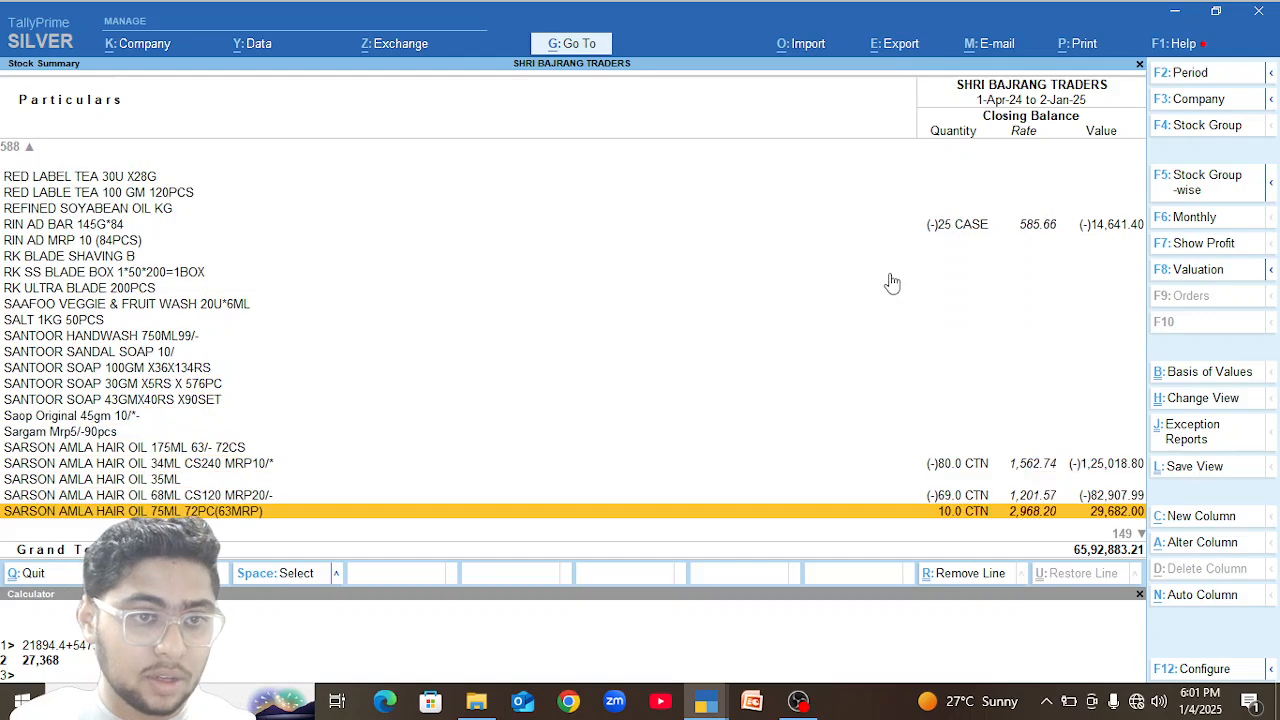
key(Down)
key(Down)
key(Down)
key(Down)
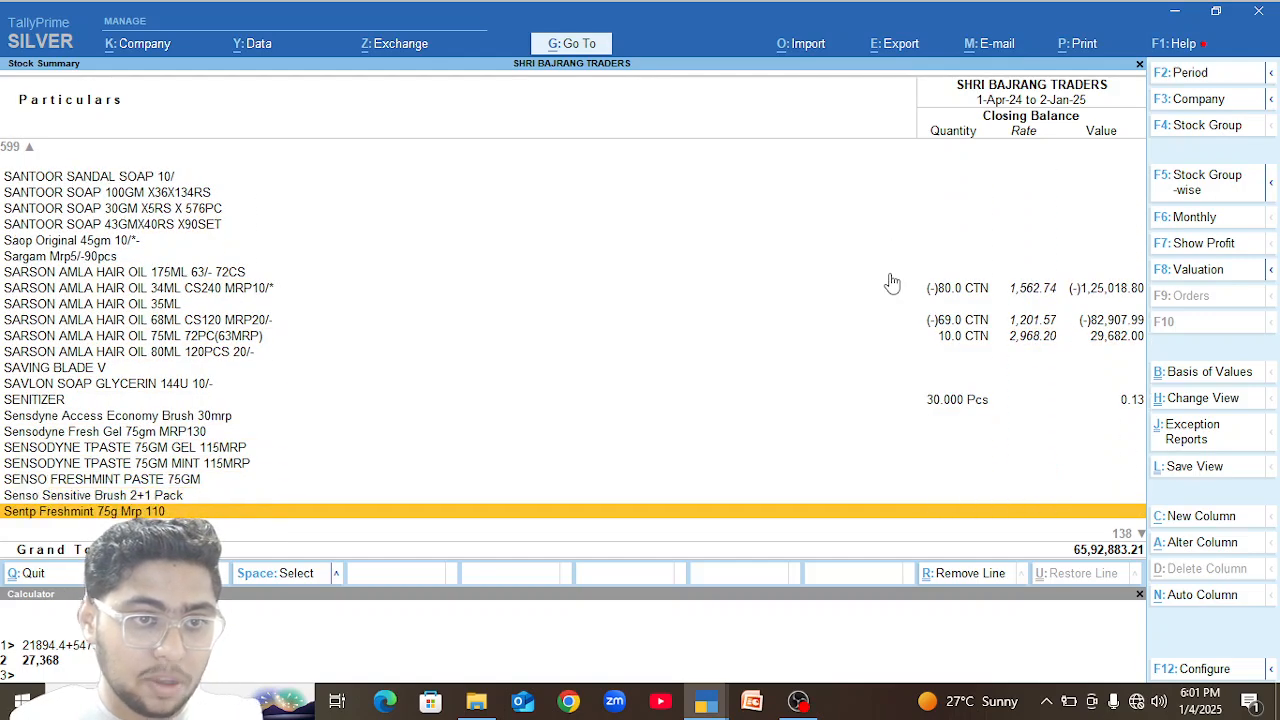
key(Down)
key(Up)
key(Down)
key(Down)
key(Down)
key(Down)
key(Down)
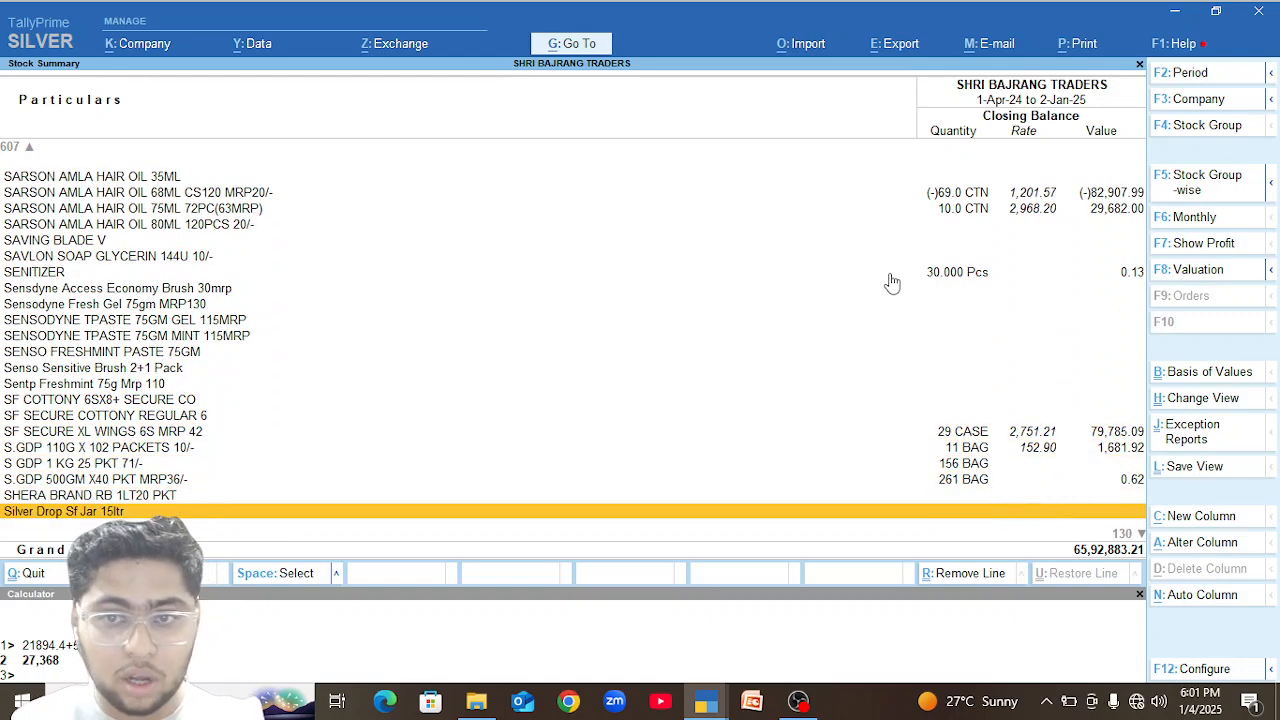
key(Up)
key(Up)
key(Up)
key(Up)
key(Up)
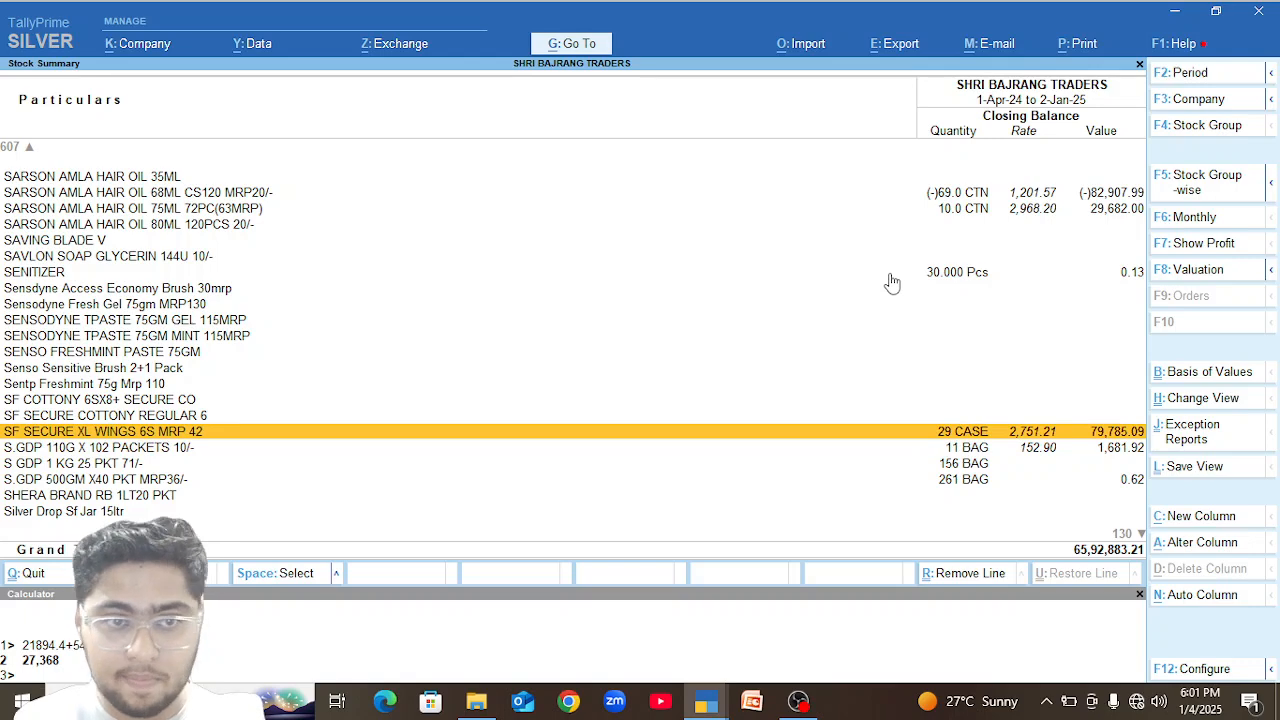
key(Up)
key(Up)
key(Up)
key(Up)
key(Up)
key(Up)
key(Up)
key(Up)
key(Up)
key(Up)
key(Up)
key(Up)
key(Up)
key(Up)
key(Up)
key(Up)
key(Up)
key(Up)
key(Up)
key(Up)
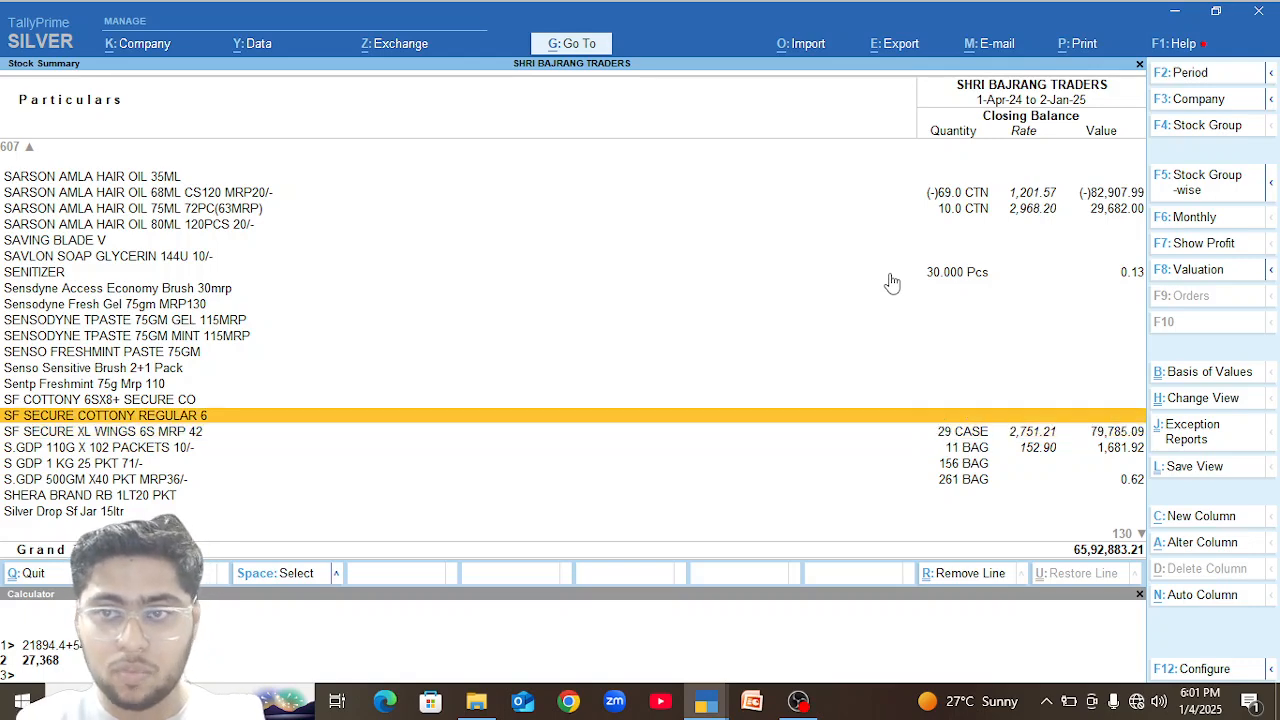
Examine the closing balances in the stock summary from the SF Secure items back through Ponds, Nima and Nescafe to M Nihar Shanti.
key(Up)
key(Up)
key(Up)
key(Up)
key(Up)
key(Up)
key(Up)
key(Up)
key(Up)
key(Up)
key(Up)
key(Up)
key(Up)
key(Up)
key(Up)
key(Up)
key(Up)
key(Up)
key(Up)
key(Up)
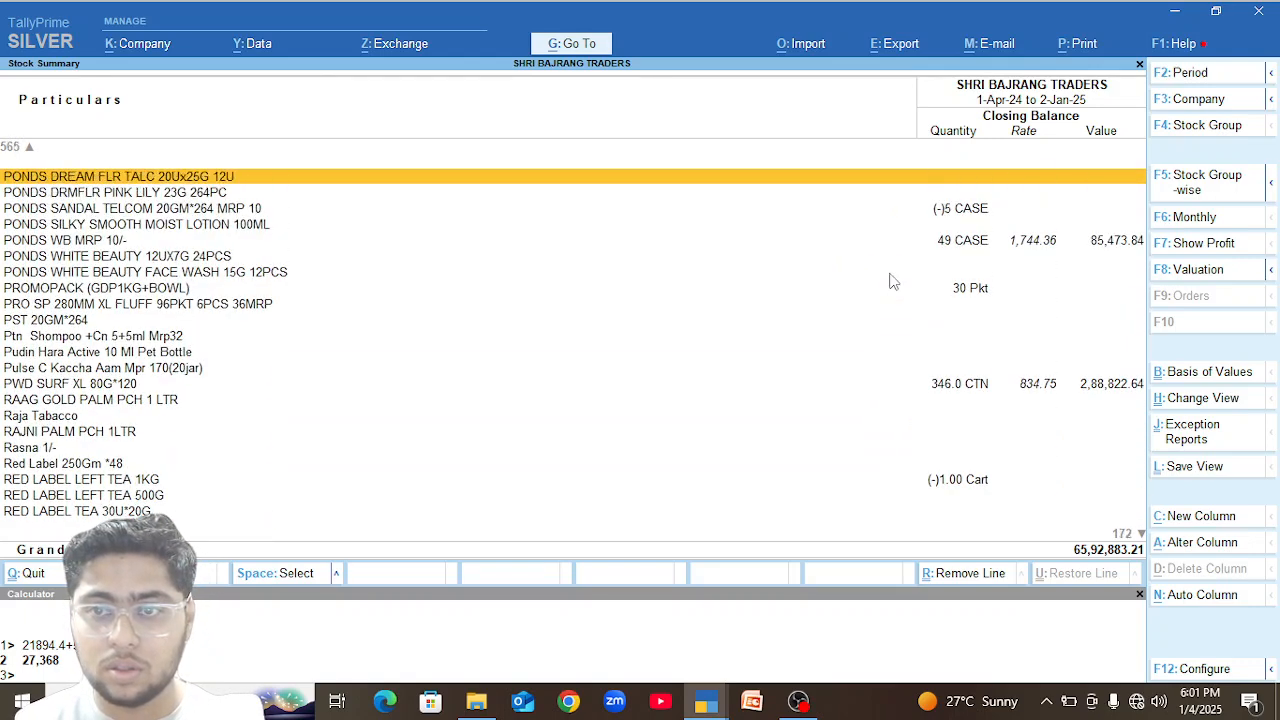
key(Up)
key(Up)
key(Up)
key(Up)
key(Up)
key(Up)
key(Up)
key(Up)
key(Up)
key(Up)
key(Up)
key(Up)
key(Up)
key(Up)
key(Up)
key(Up)
key(Up)
key(Up)
key(Up)
key(Up)
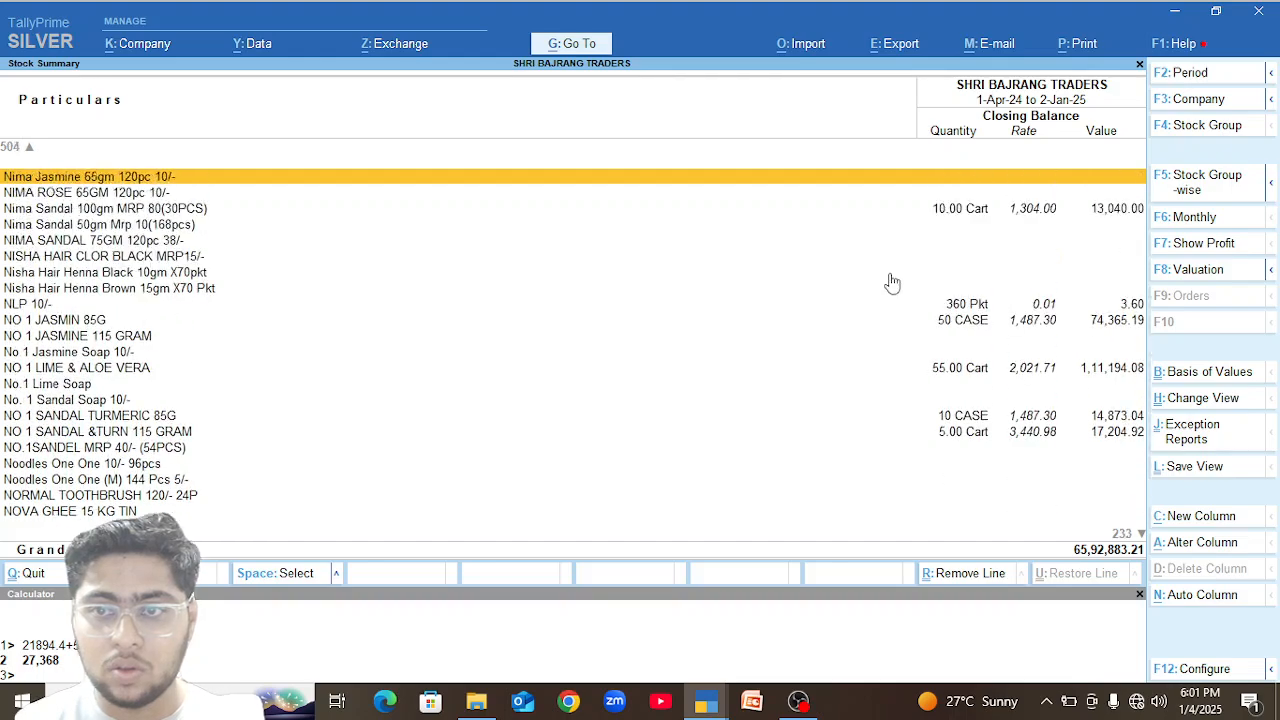
key(Up)
key(Up)
key(Up)
key(Up)
key(Up)
key(Up)
key(Up)
key(Up)
key(Up)
key(Up)
key(Up)
key(Up)
key(Up)
key(Up)
key(Up)
key(Up)
key(Up)
key(Up)
key(Up)
key(Up)
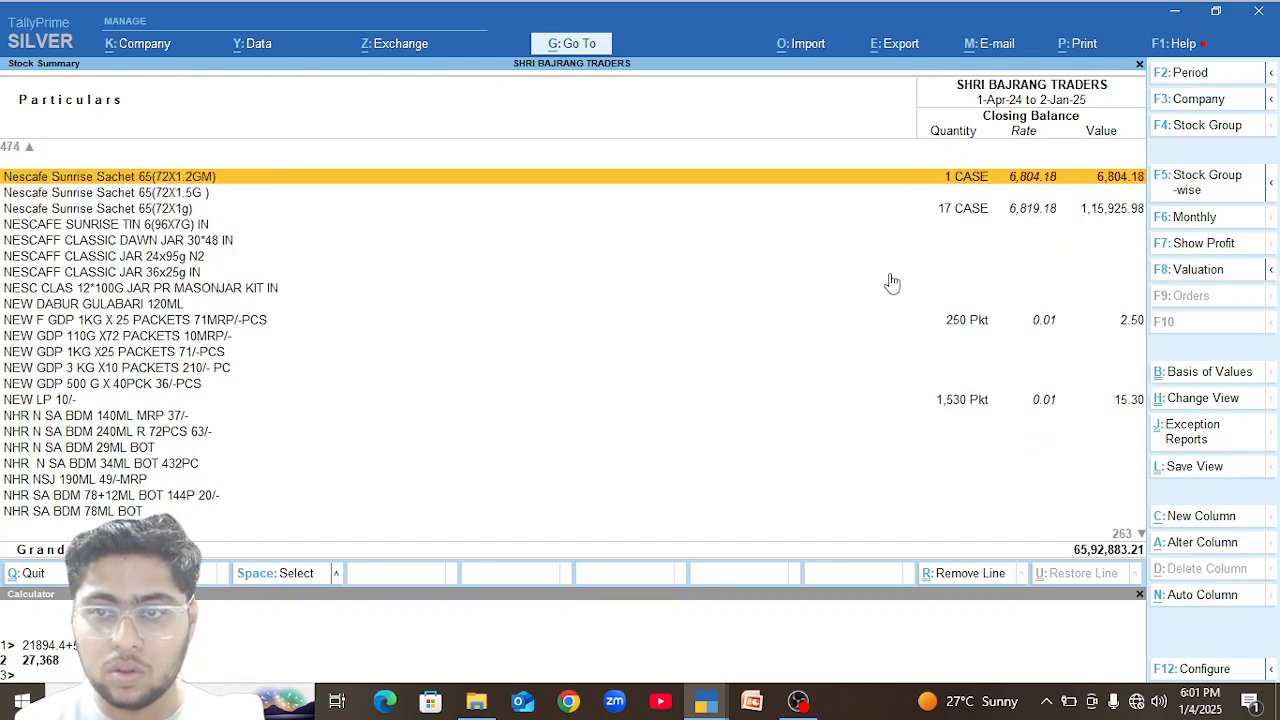
key(Up)
key(Up)
key(Up)
key(Up)
key(Up)
key(Up)
key(Up)
key(Up)
key(Up)
key(Up)
key(Up)
key(Up)
key(Up)
key(Up)
key(Up)
key(Up)
key(Up)
key(Up)
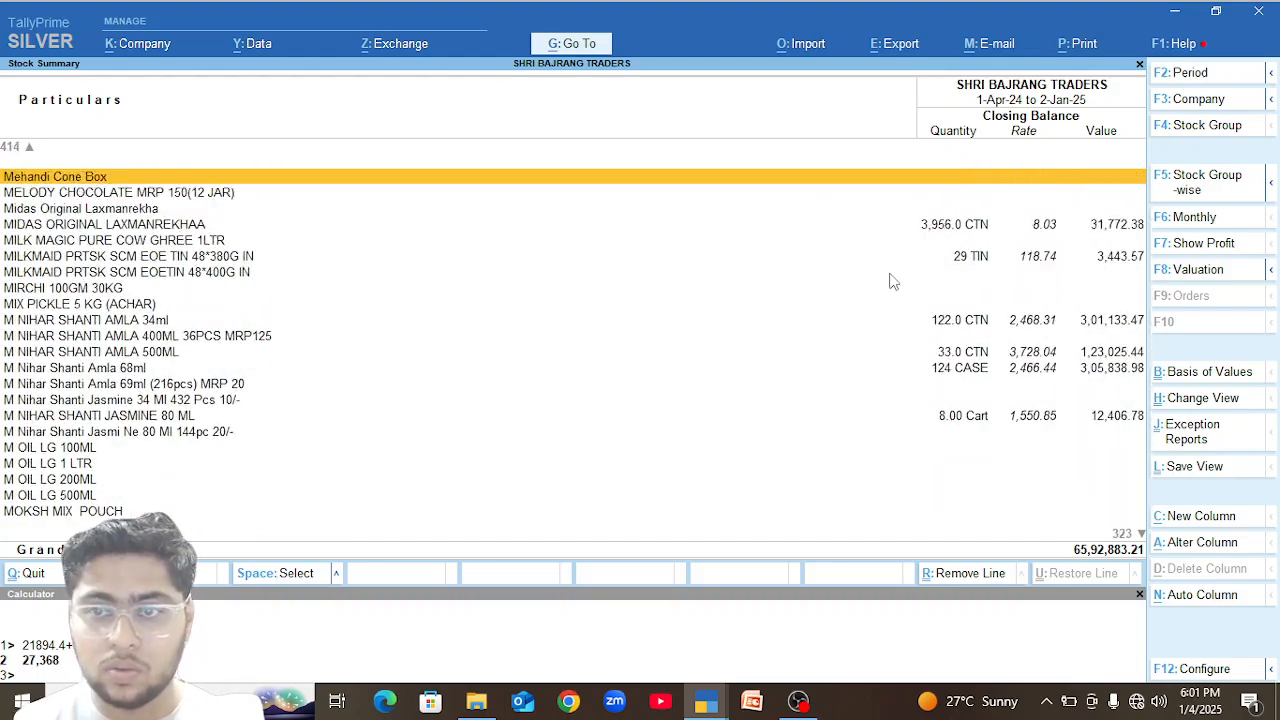
key(Down)
key(Down)
key(Down)
key(Down)
key(Down)
key(Down)
key(Down)
key(Down)
key(Down)
key(Down)
key(Down)
key(Down)
key(Down)
key(Up)
key(Up)
key(Up)
key(Up)
key(Up)
key(Up)
key(Up)
key(Up)
key(Up)
key(Up)
key(Up)
key(Up)
key(Up)
key(Up)
key(Up)
key(Up)
key(Up)
key(Up)
key(Up)
key(Up)
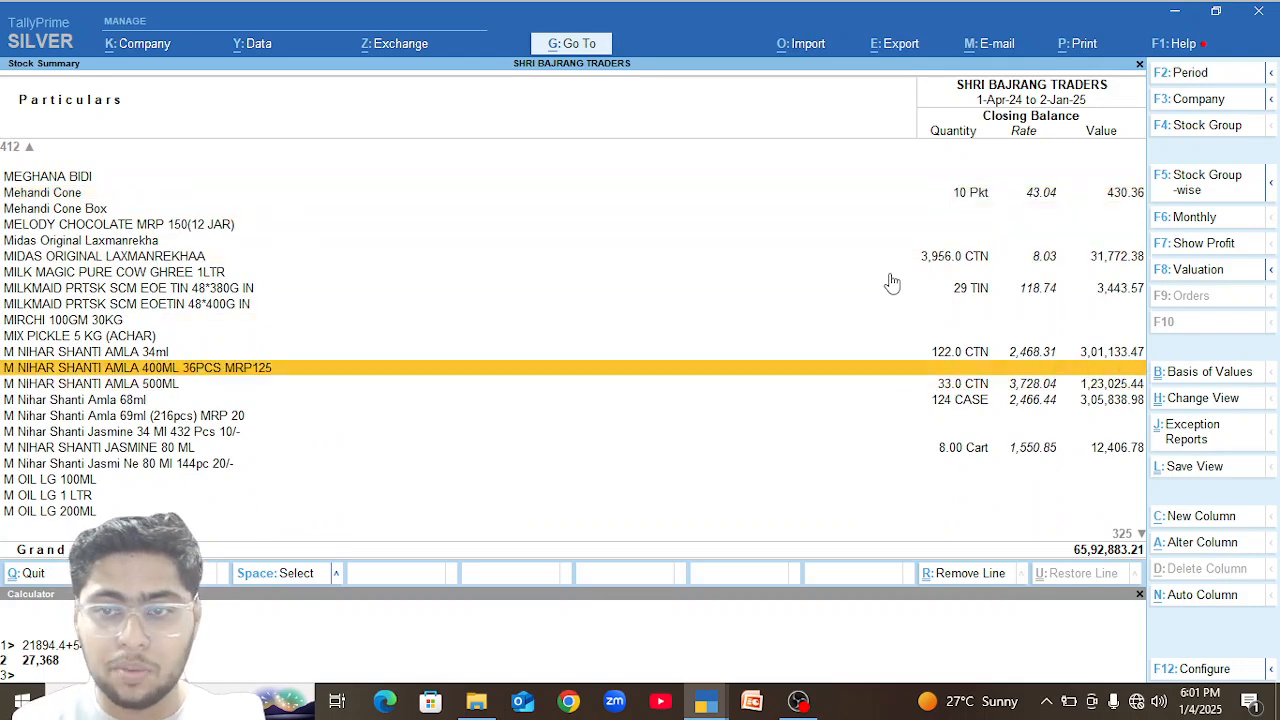
Examine the closing balances from the Medimix and Maggi items back through KK Hair Oil, Himalaya and Gold Flake to Fair and Lovely.
key(Up)
key(Up)
key(Up)
key(Up)
key(Up)
key(Up)
key(Up)
key(Up)
key(Up)
key(Up)
key(Up)
key(Up)
key(Up)
key(Up)
key(Up)
key(Up)
key(Up)
key(Up)
key(Up)
key(Up)
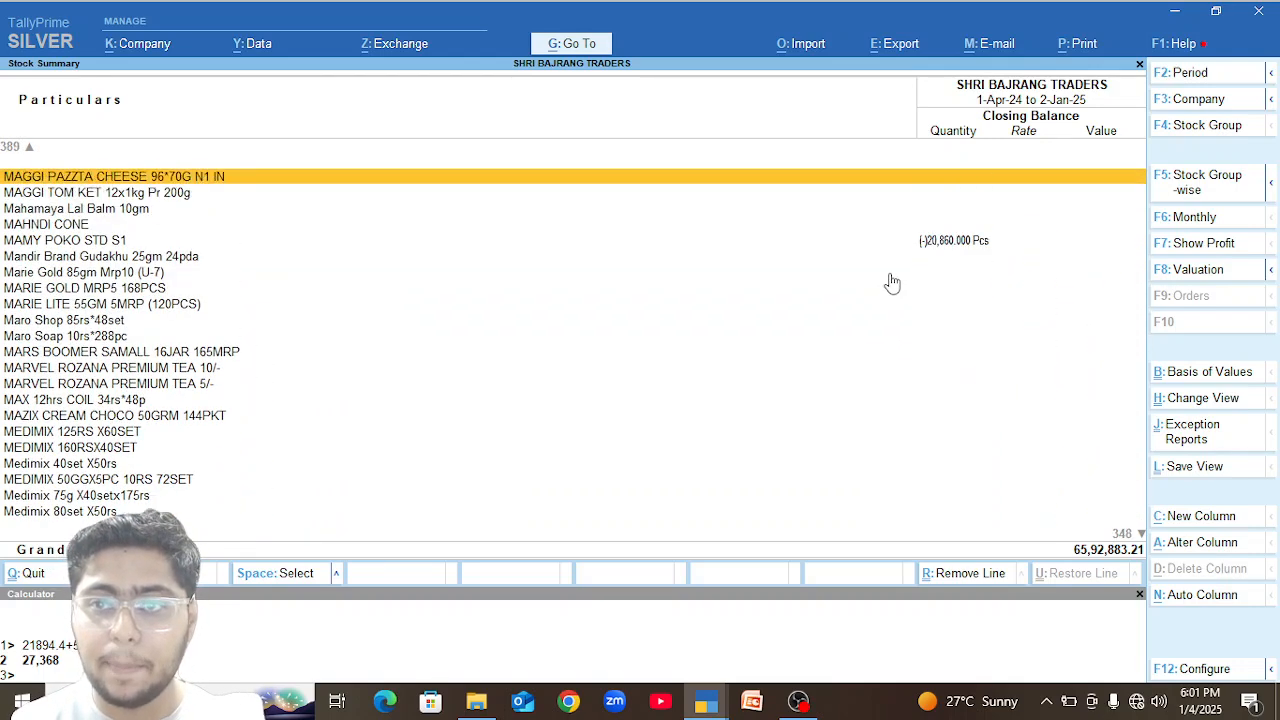
key(Up)
key(Up)
key(Up)
key(Up)
key(Up)
key(Up)
key(Up)
key(Up)
key(Up)
key(Up)
key(Up)
key(Up)
key(Up)
key(Up)
key(Up)
key(Up)
key(Up)
key(Up)
key(Up)
key(Up)
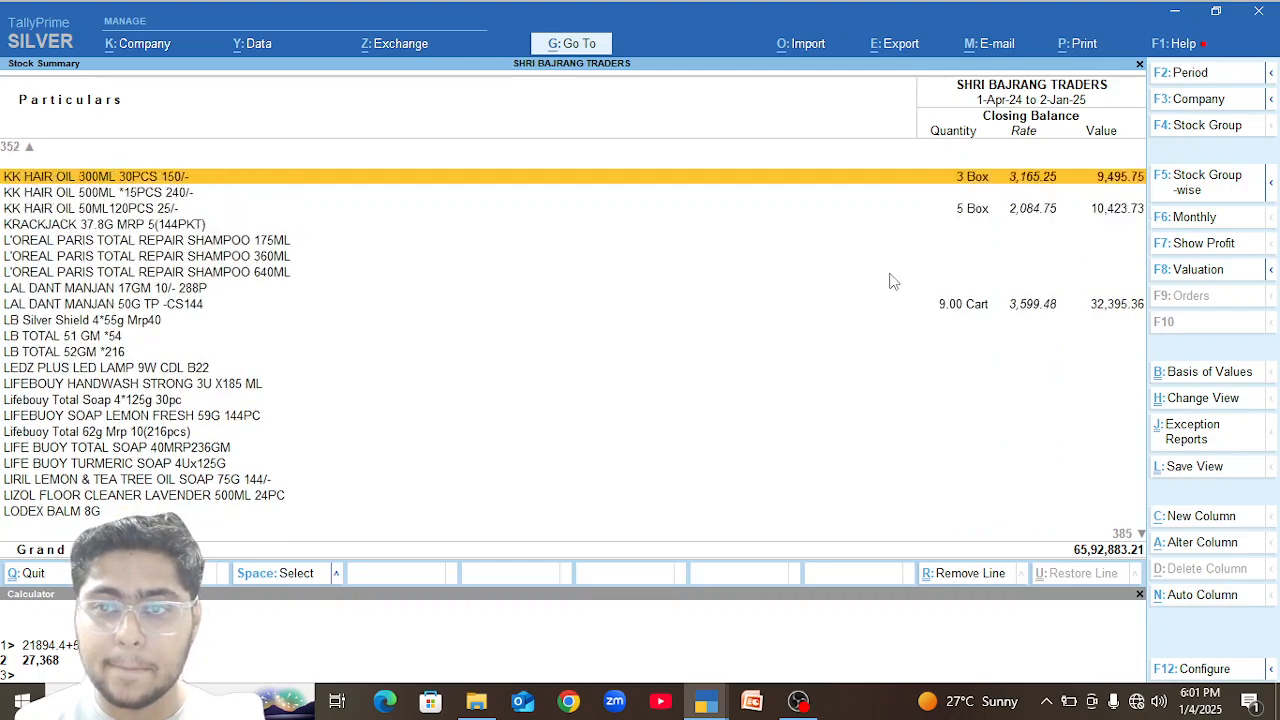
key(Up)
key(Up)
key(Up)
key(Up)
key(Up)
key(Up)
key(Up)
key(Up)
key(Up)
key(Up)
key(Up)
key(Up)
key(Up)
key(Up)
key(Up)
key(Up)
key(Up)
key(Up)
key(Up)
key(Up)
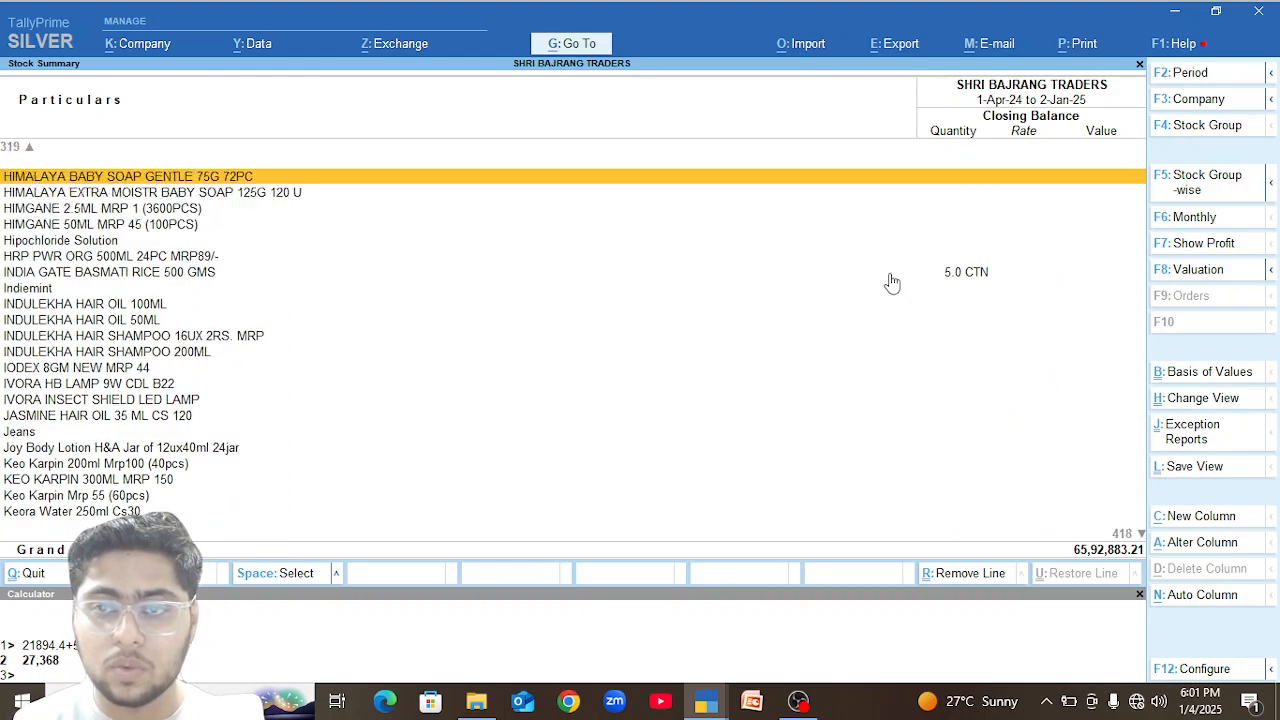
key(Up)
key(Up)
key(Up)
key(Up)
key(Up)
key(Up)
key(Up)
key(Up)
key(Up)
key(Up)
key(Up)
key(Up)
key(Up)
key(Up)
key(Up)
key(Up)
key(Up)
key(Up)
key(Up)
key(Up)
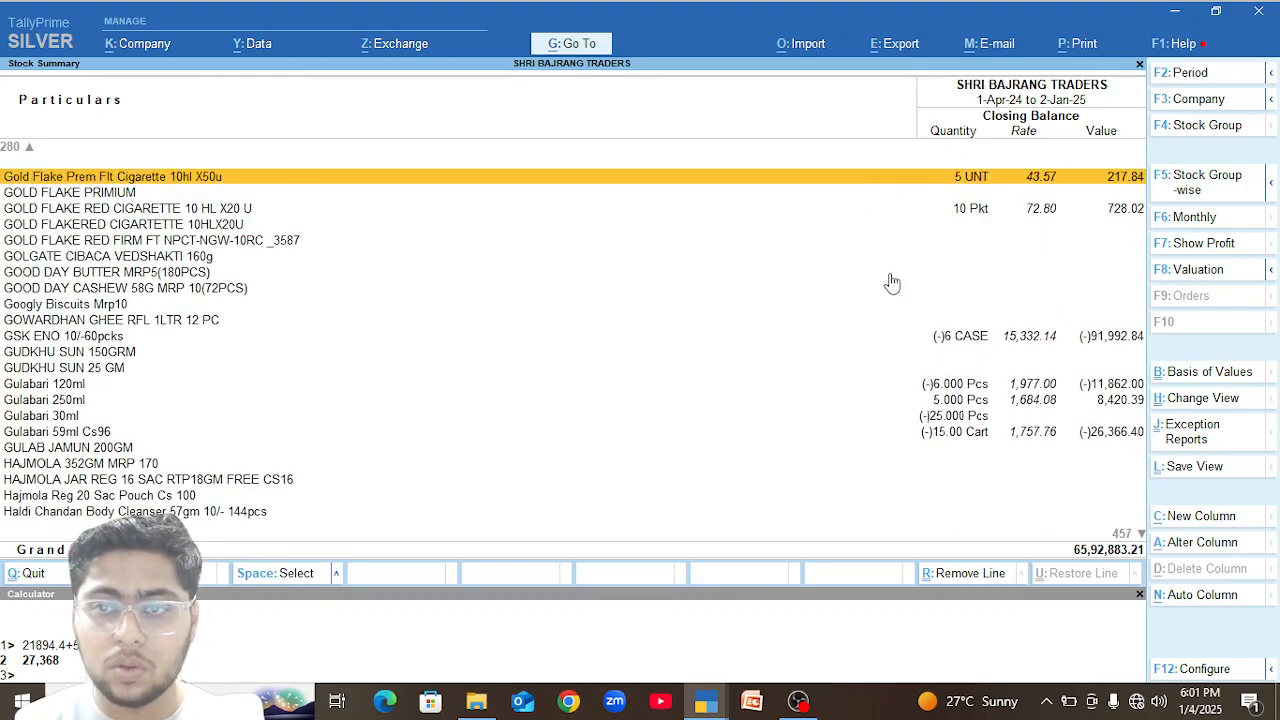
key(Up)
key(Up)
key(Up)
key(Up)
key(Up)
key(Up)
key(Up)
key(Up)
key(Up)
key(Up)
key(Up)
key(Up)
key(Up)
key(Up)
key(Up)
key(Up)
key(Up)
key(Up)
key(Up)
key(Up)
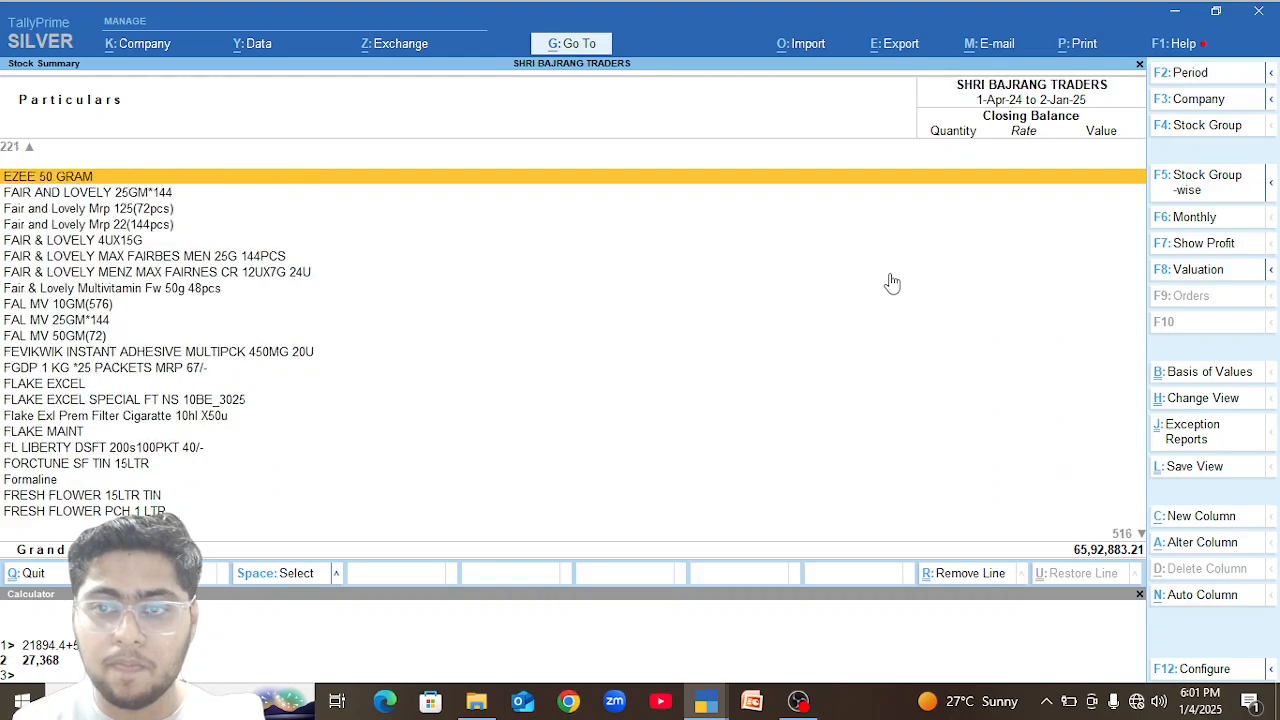
Examine the closing balances of the Dabur Red Paste, Dant Kanti, Clinic Plus and CLP items in the stock summary.
key(Up)
key(Up)
key(Up)
key(Up)
key(Up)
key(Up)
key(Up)
key(Up)
key(Up)
key(Up)
key(Up)
key(Up)
key(Up)
key(Up)
key(Up)
key(Up)
key(Up)
key(Up)
key(Up)
key(Up)
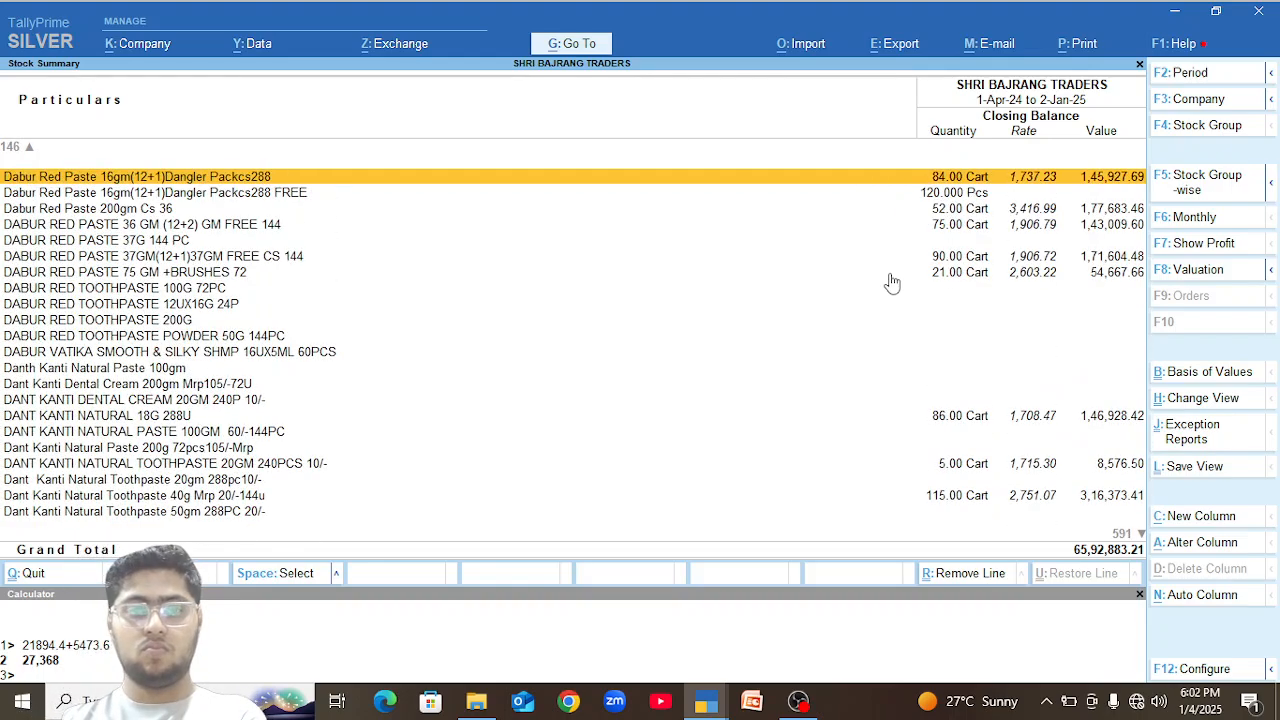
key(Up)
key(Up)
key(Up)
key(Up)
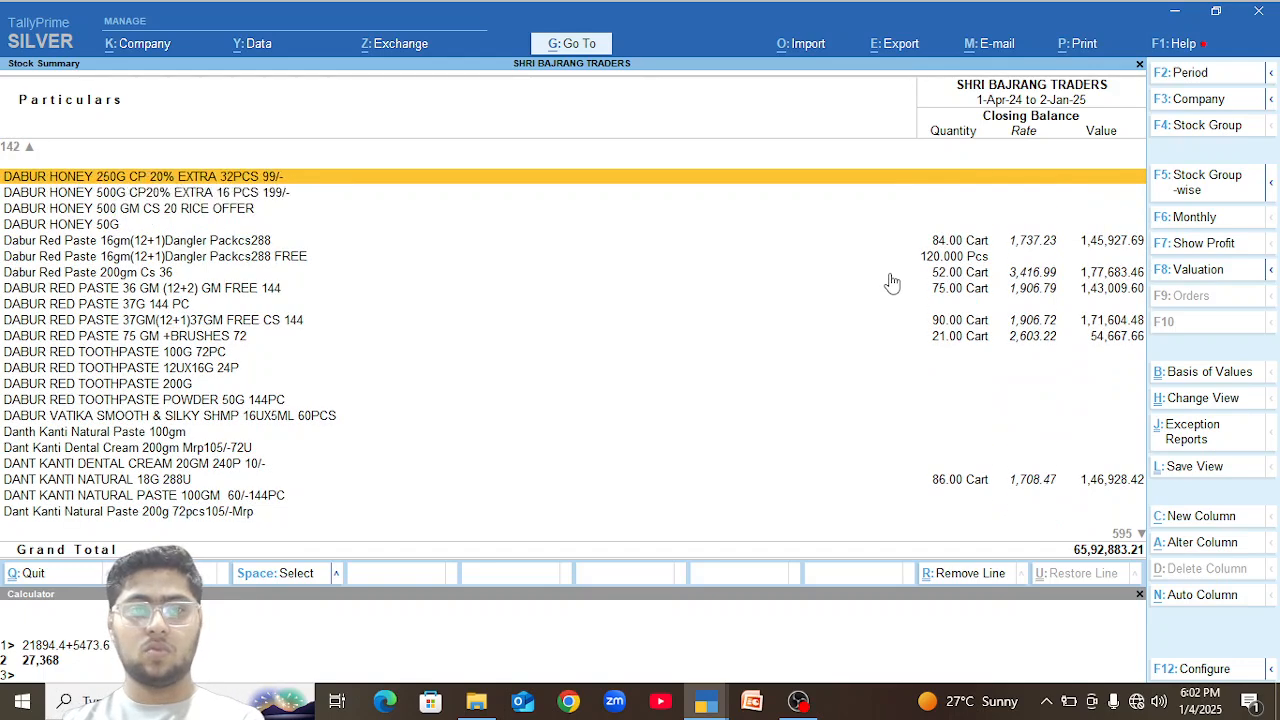
key(Up)
key(Up)
key(Up)
key(Up)
key(Up)
key(Up)
key(Up)
key(Up)
key(Up)
key(Up)
key(Up)
key(Up)
key(Up)
key(Up)
key(Up)
key(Up)
key(Up)
key(Up)
key(Up)
key(Up)
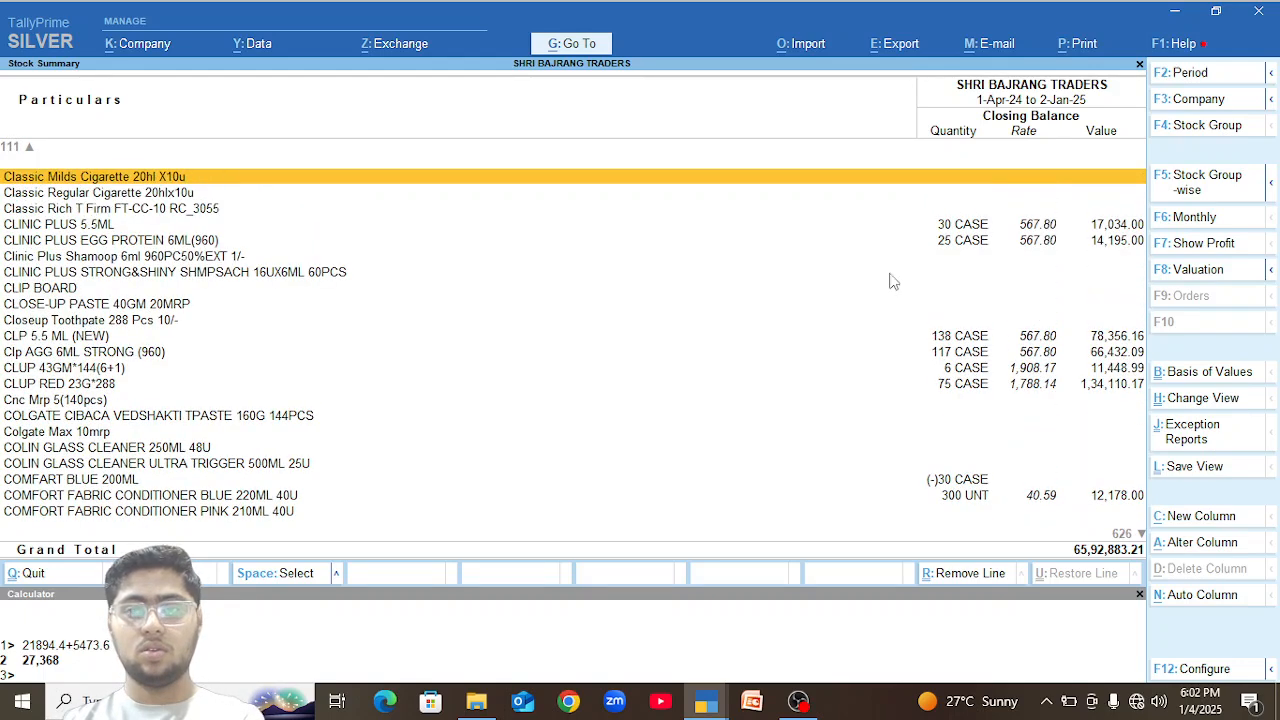
key(Up)
key(Up)
key(Up)
key(Up)
key(Up)
key(Up)
key(Up)
key(Up)
key(Up)
key(Up)
key(Up)
key(Up)
key(Up)
key(Up)
key(Up)
key(Up)
key(Up)
key(Up)
key(Up)
key(Up)
key(Up)
key(Up)
key(Up)
key(Up)
key(Up)
key(Up)
key(Up)
key(Up)
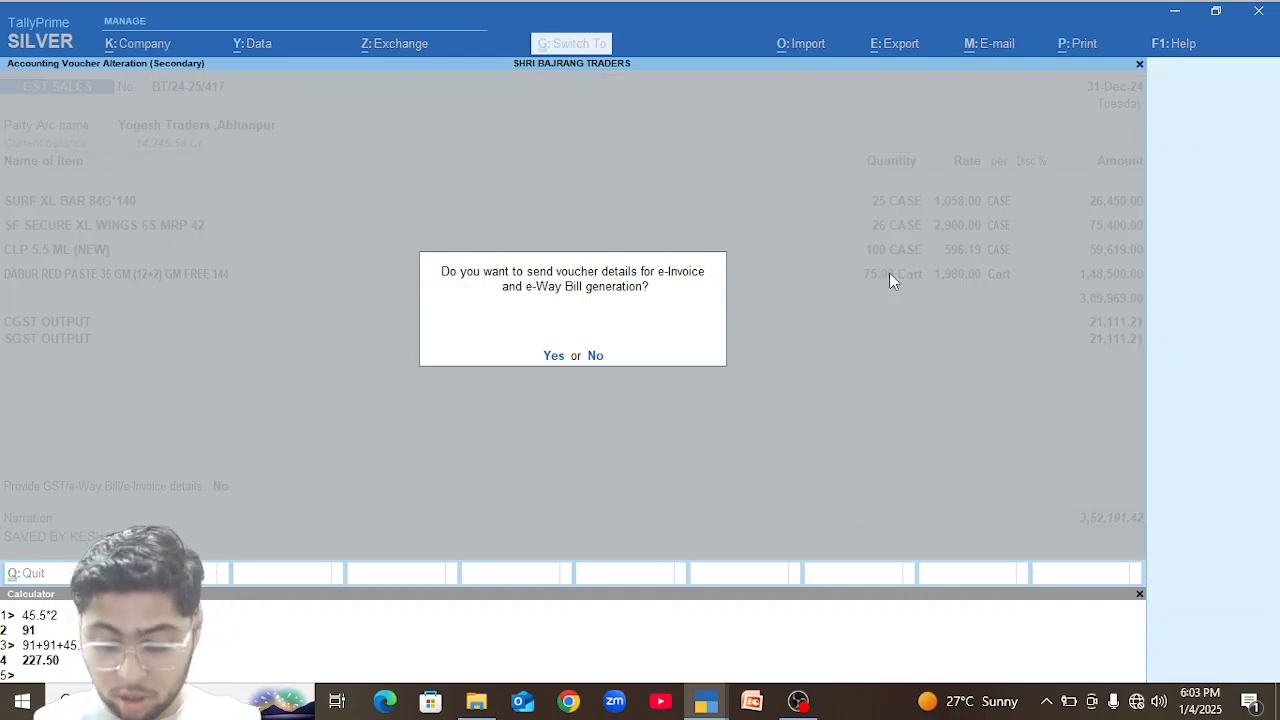
Save the 31-Dec-24 GST sales voucher without sending details for e-Invoice and e-Way Bill generation, and reopen it.
key(n)
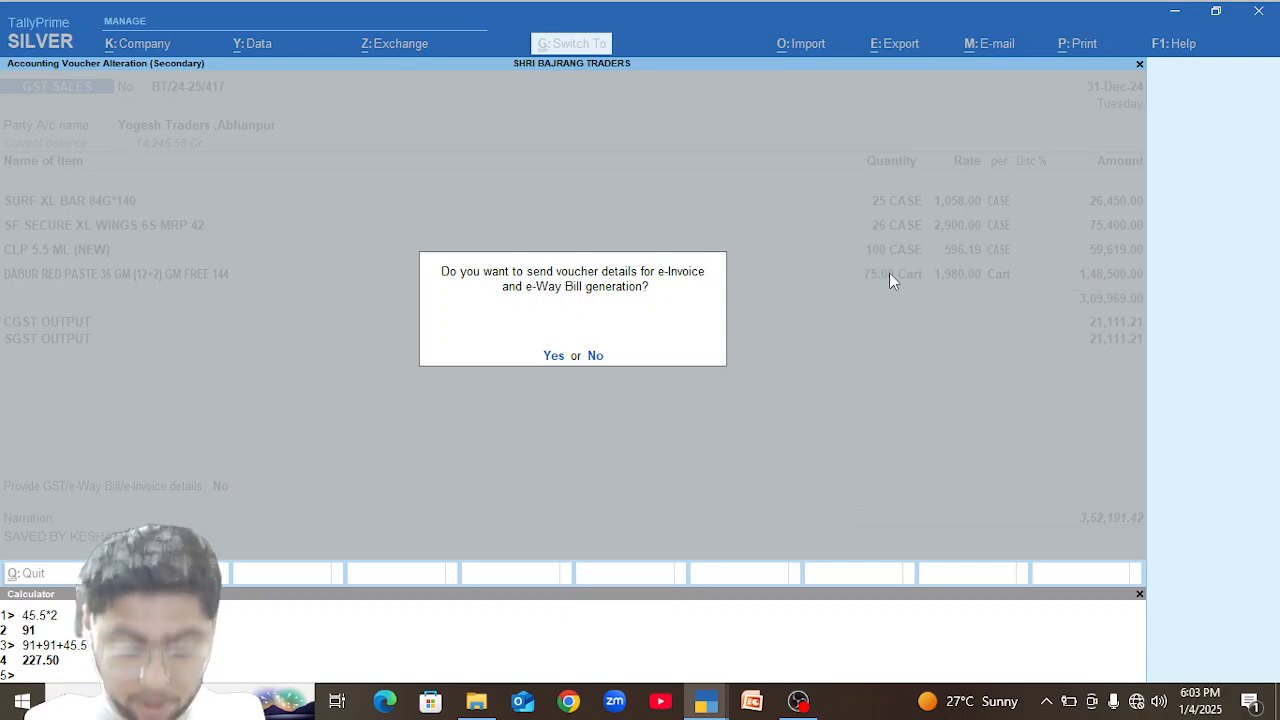
key(Return)
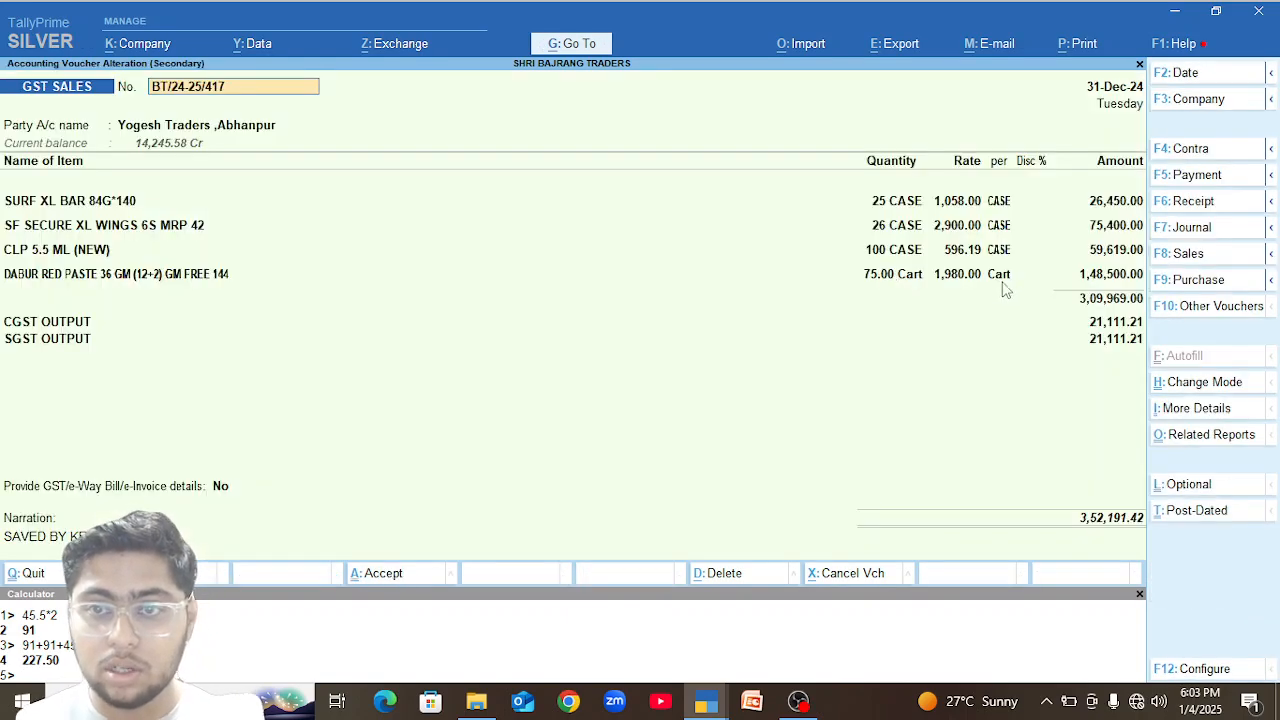
Set the Dabur Red Paste 36 GM quantity to 82 Cart and save the voucher without sending e-Invoice details.
click(890, 275)
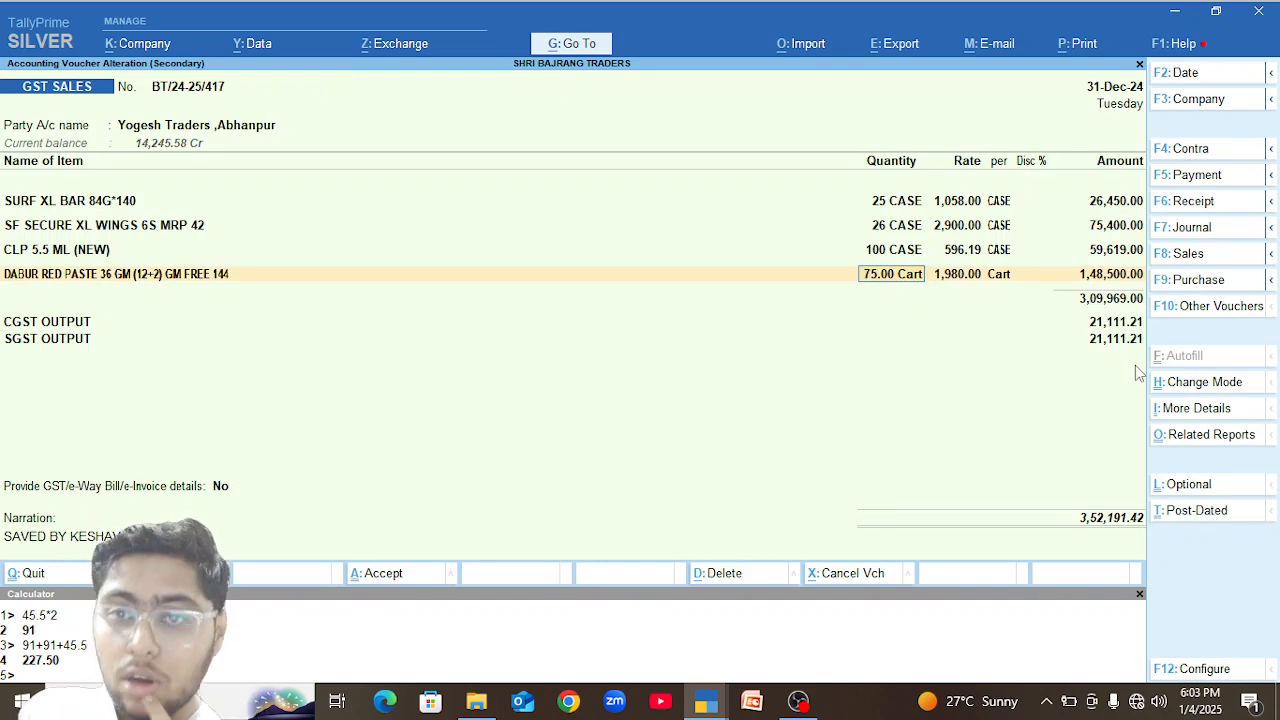
text(82)
key(Return)
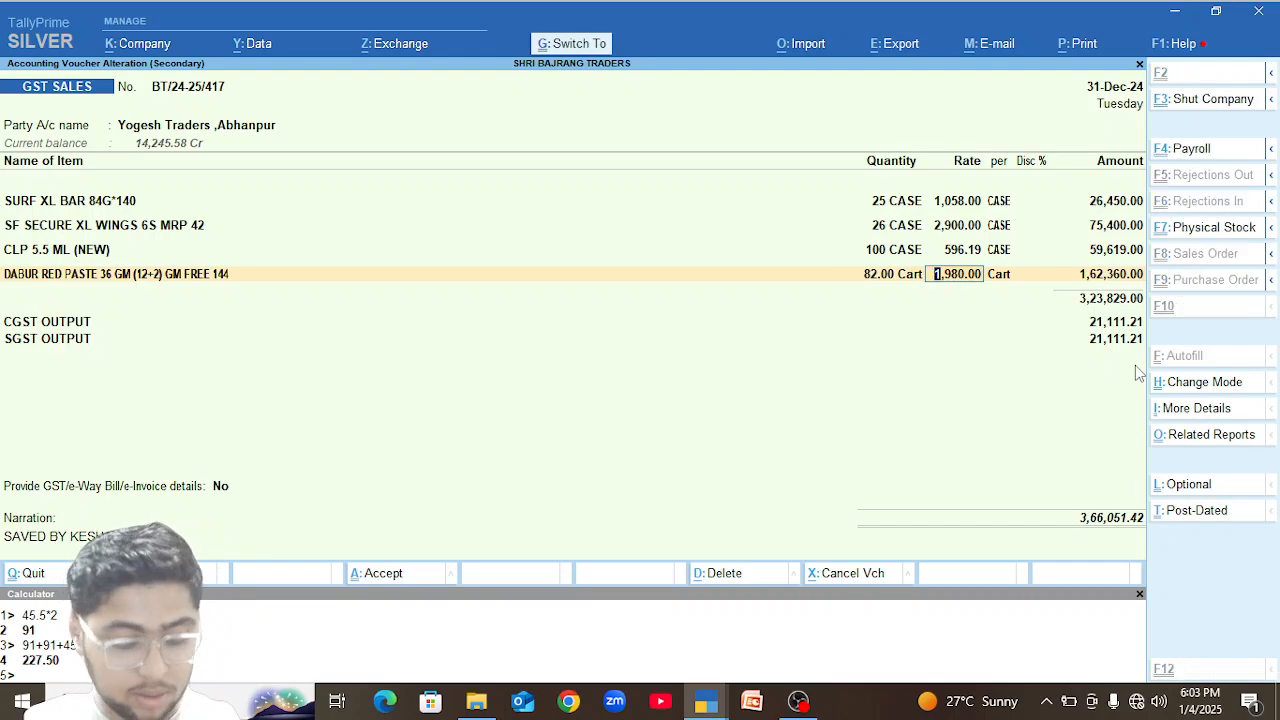
key(ctrl+a)
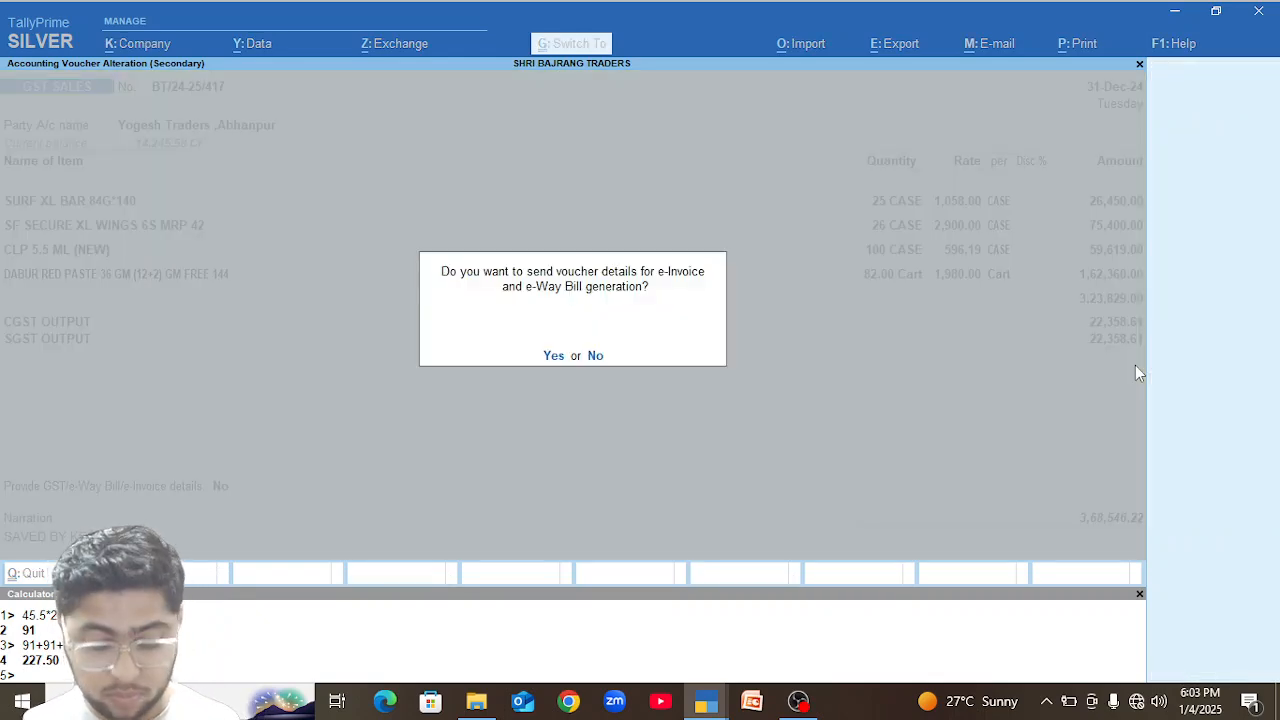
key(n)
Reopen the 31-Dec-24 sales voucher, set the Dabur Red Paste 36 GM quantity to 81 Cart, and save without sending e-Invoice details.
key(Return)
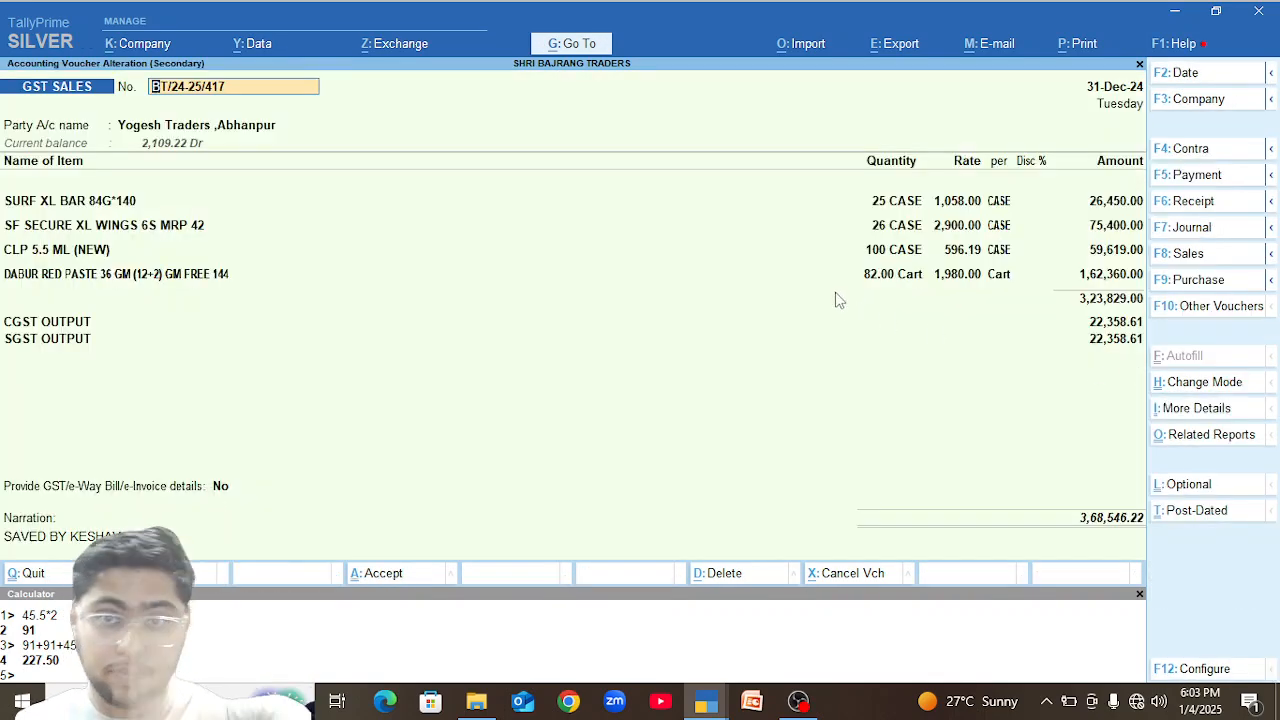
click(872, 276)
text(81)
key(ctrl)
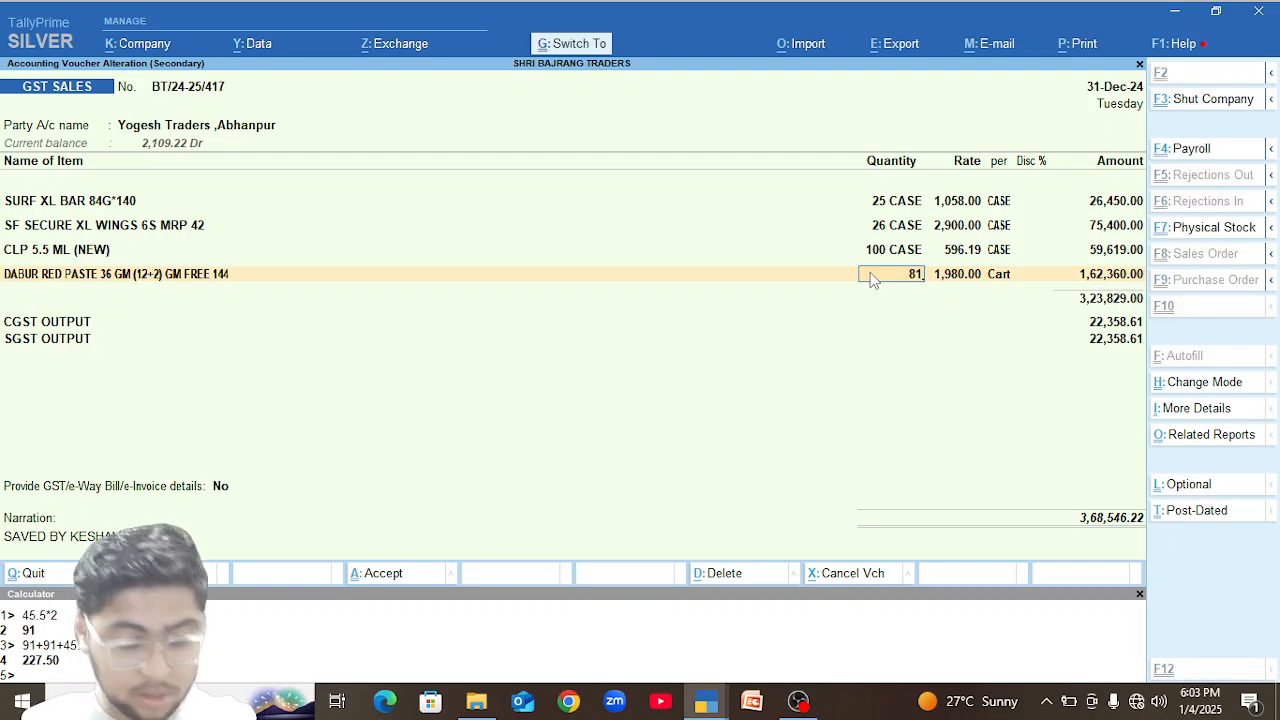
key(ctrl+a)
key(n)
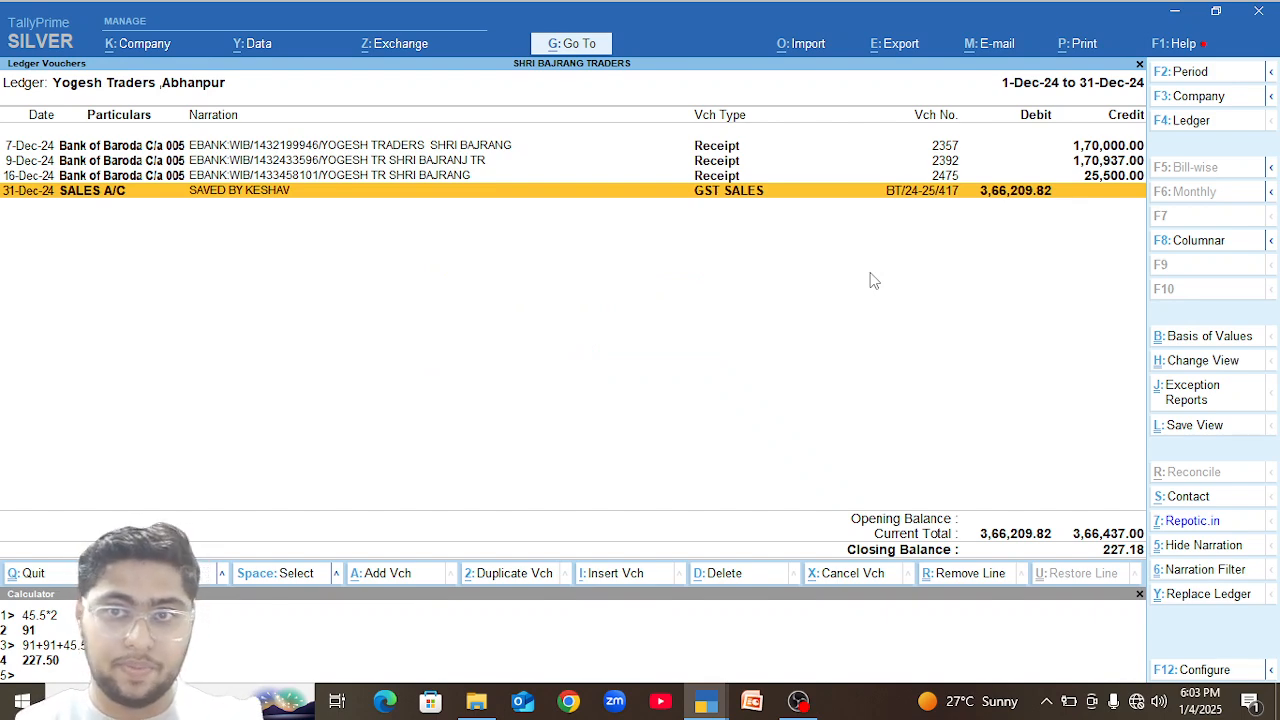
Set the CLP 5.5 ML (NEW) quantity to 101 CASE in the 31-Dec-24 sales voucher and save without sending e-Invoice details.
key(Return)
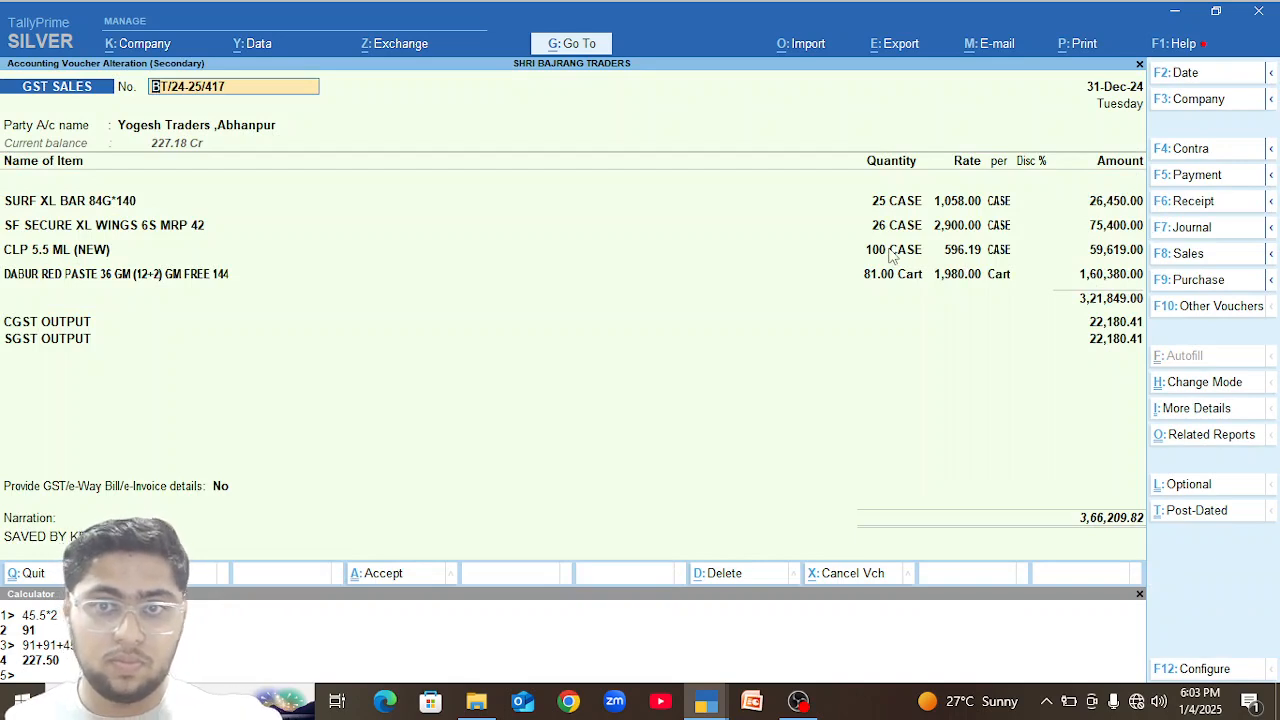
click(72, 252)
key(Return)
text(2)
key(BackSpace)
text(101)
key(Return)
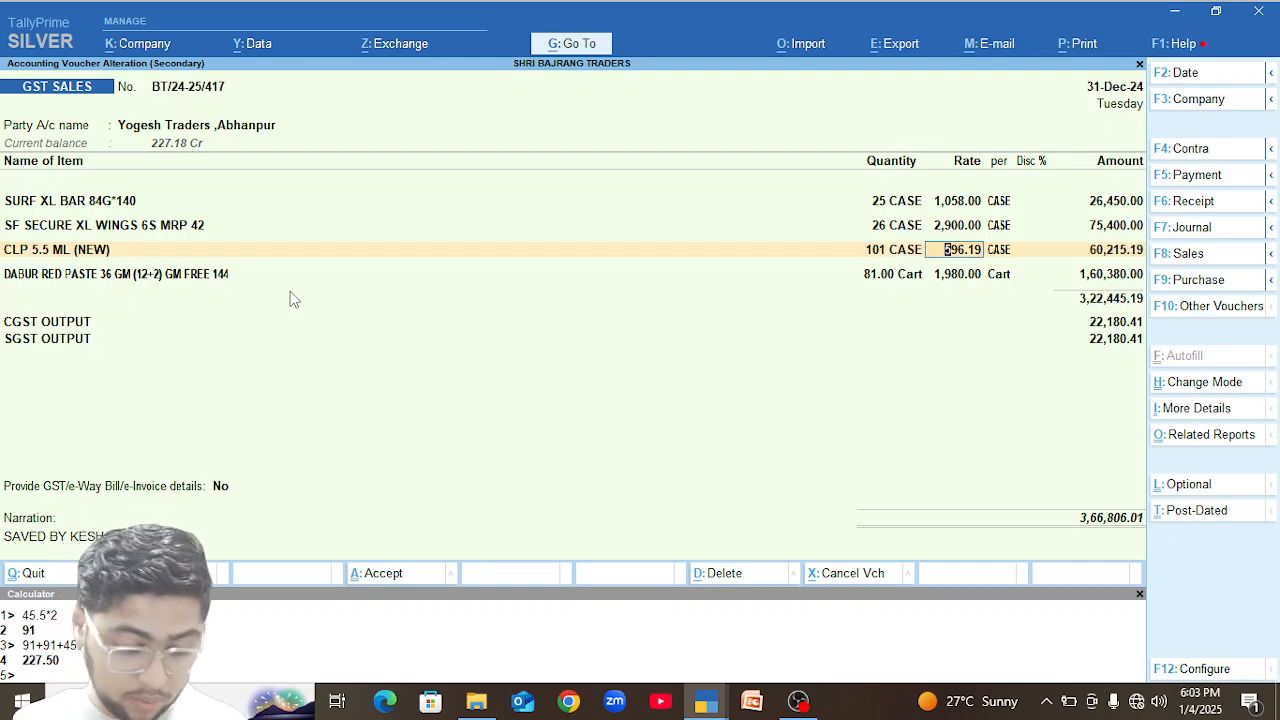
key(ctrl+a)
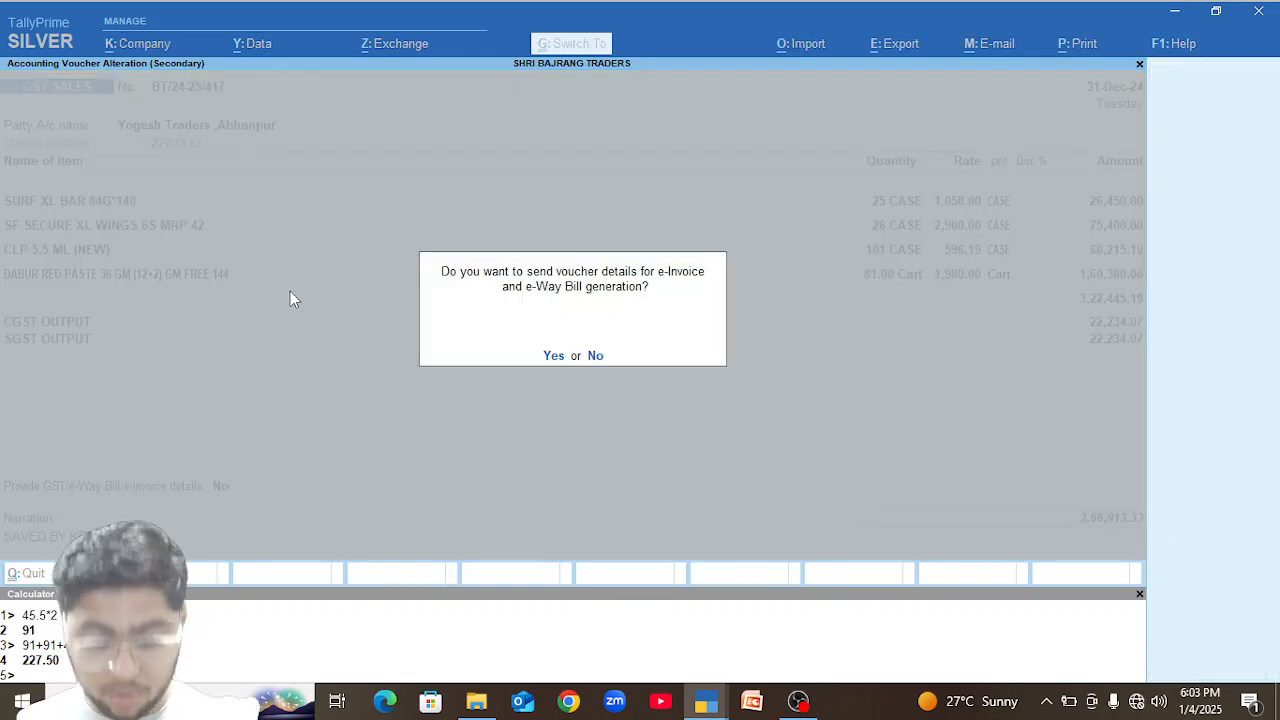
key(n)
key(Return)
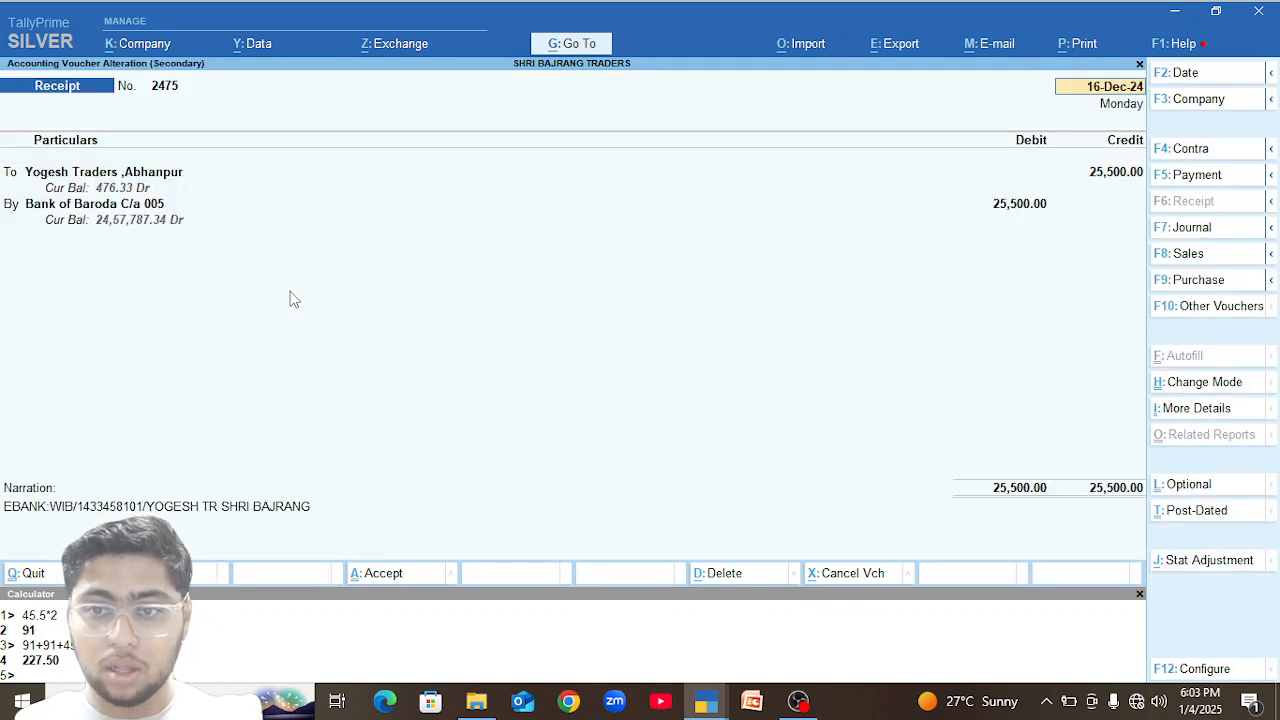
click(1114, 174)
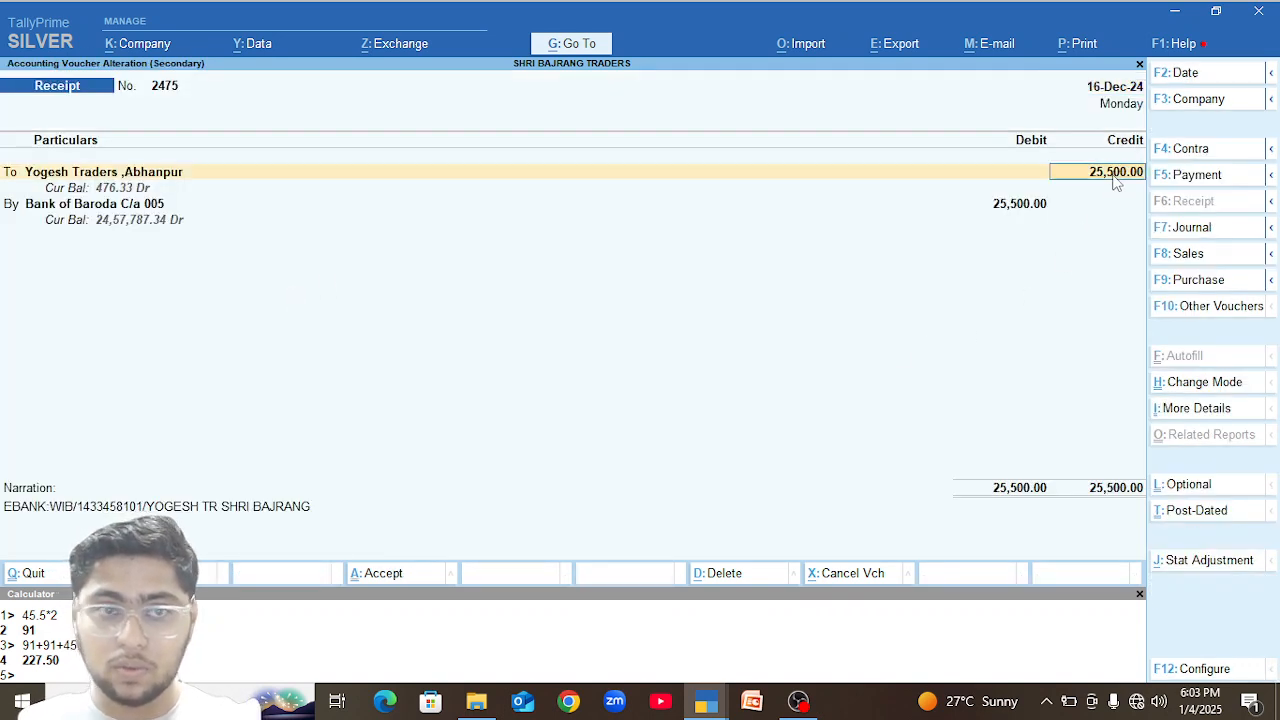
key(BackSpace)
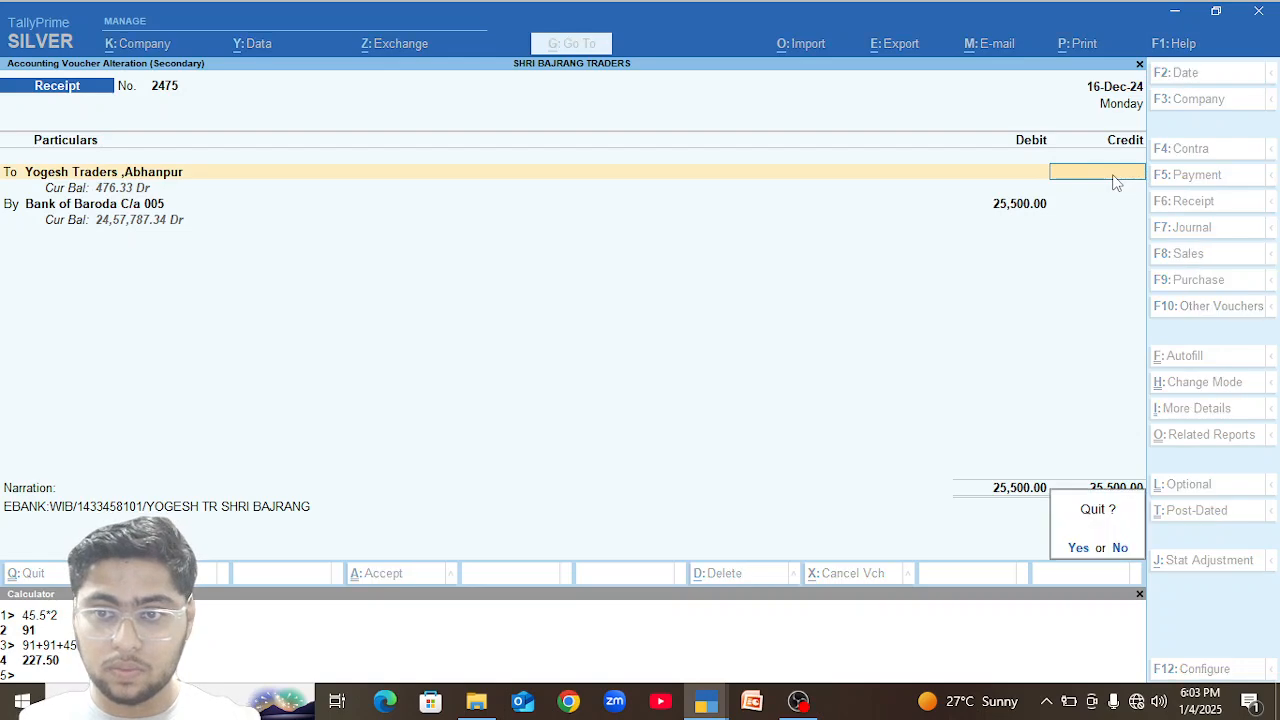
key(Escape)
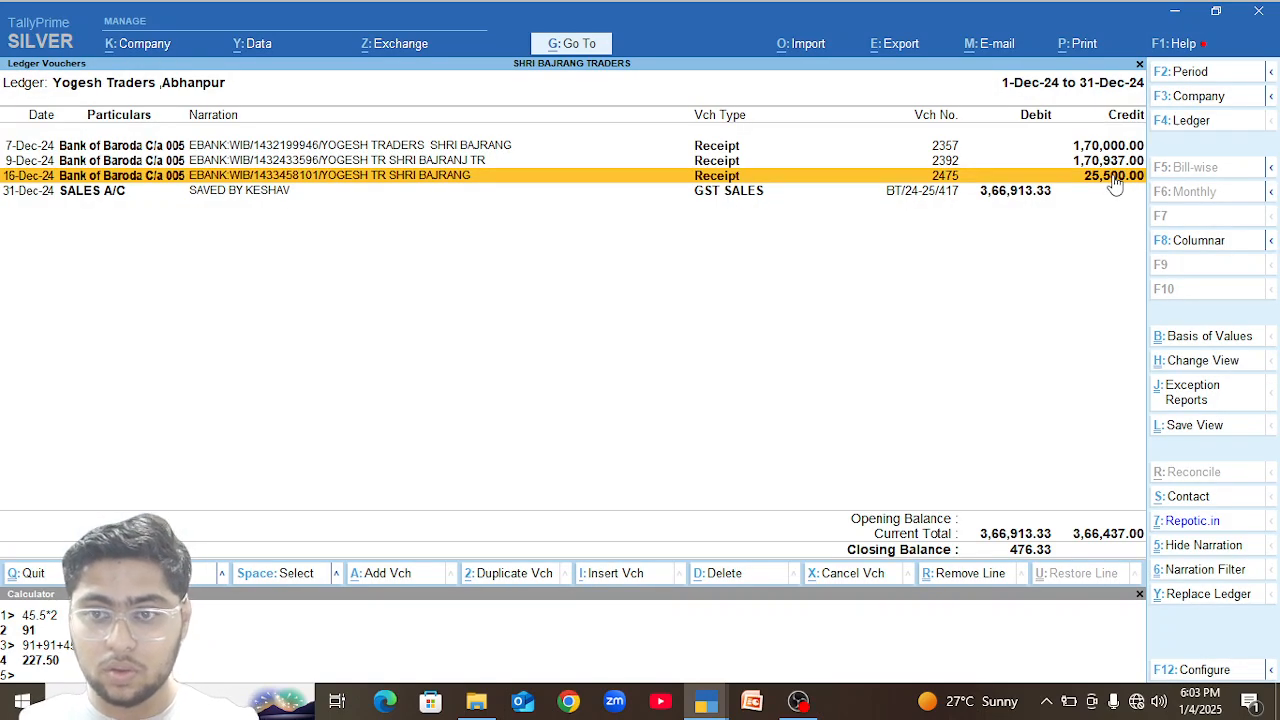
Temporarily hide the 31-Dec sales voucher and the 7-Dec and 9-Dec receipts from the ledger report, and restore the hidden lines.
key(Down)
key(ctrl+r)
key(ctrl+r)
key(ctrl+r)
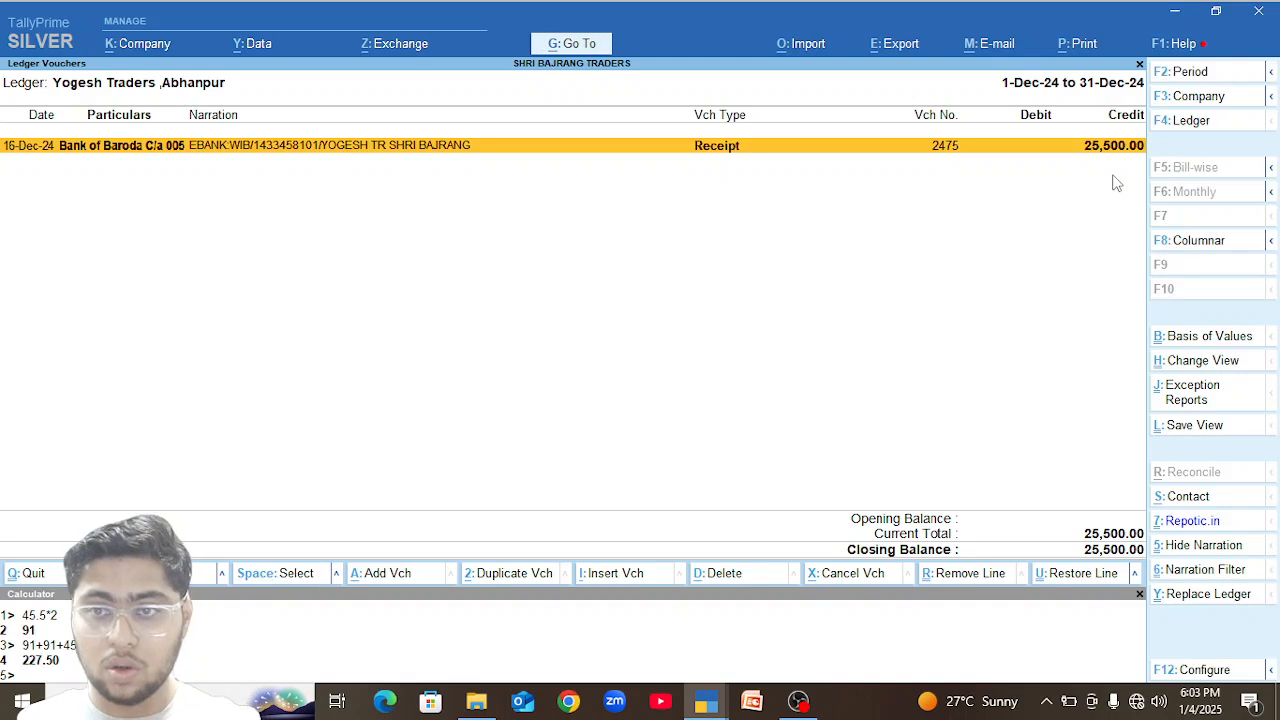
key(ctrl)
key(ctrl+u)
key(ctrl+u)
key(ctrl+u)
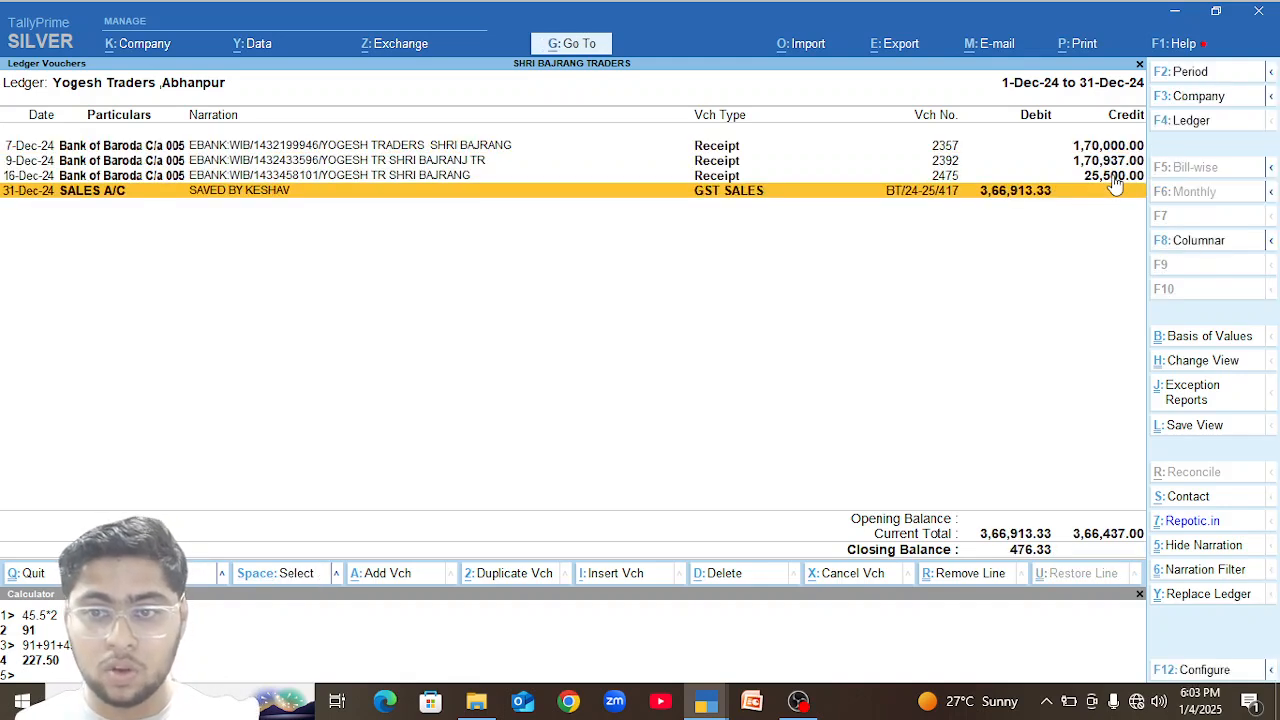
Set the CLP 5.5 ML (NEW) rate to 590 in the 31-Dec-24 sales voucher and save without sending e-Invoice details.
key(Return)
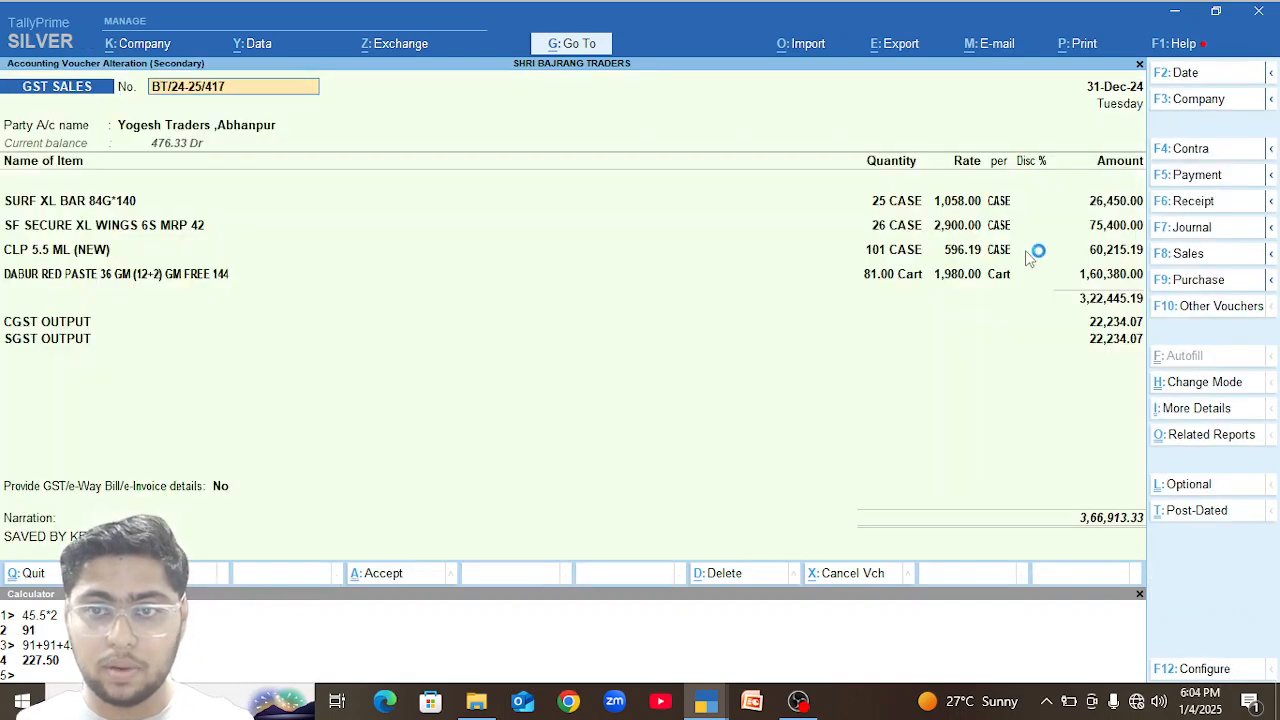
click(962, 252)
text(49)
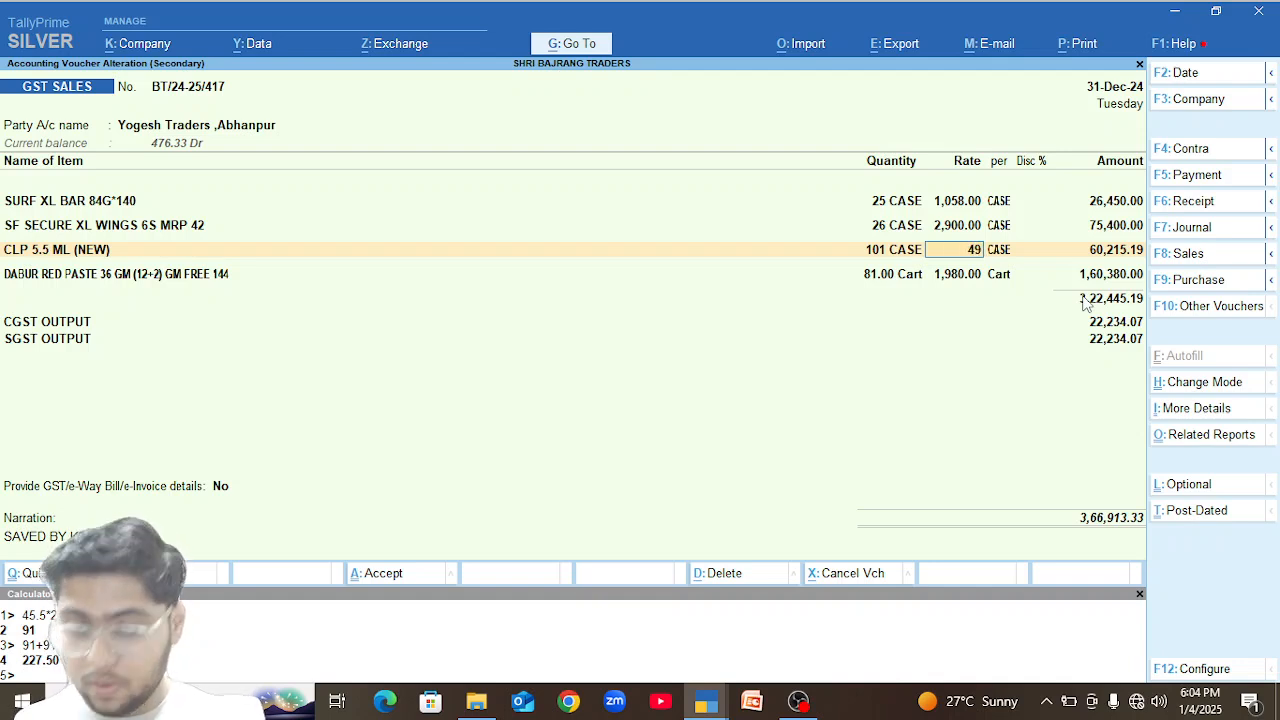
key(BackSpace)
key(BackSpace)
text(590)
key(Return)
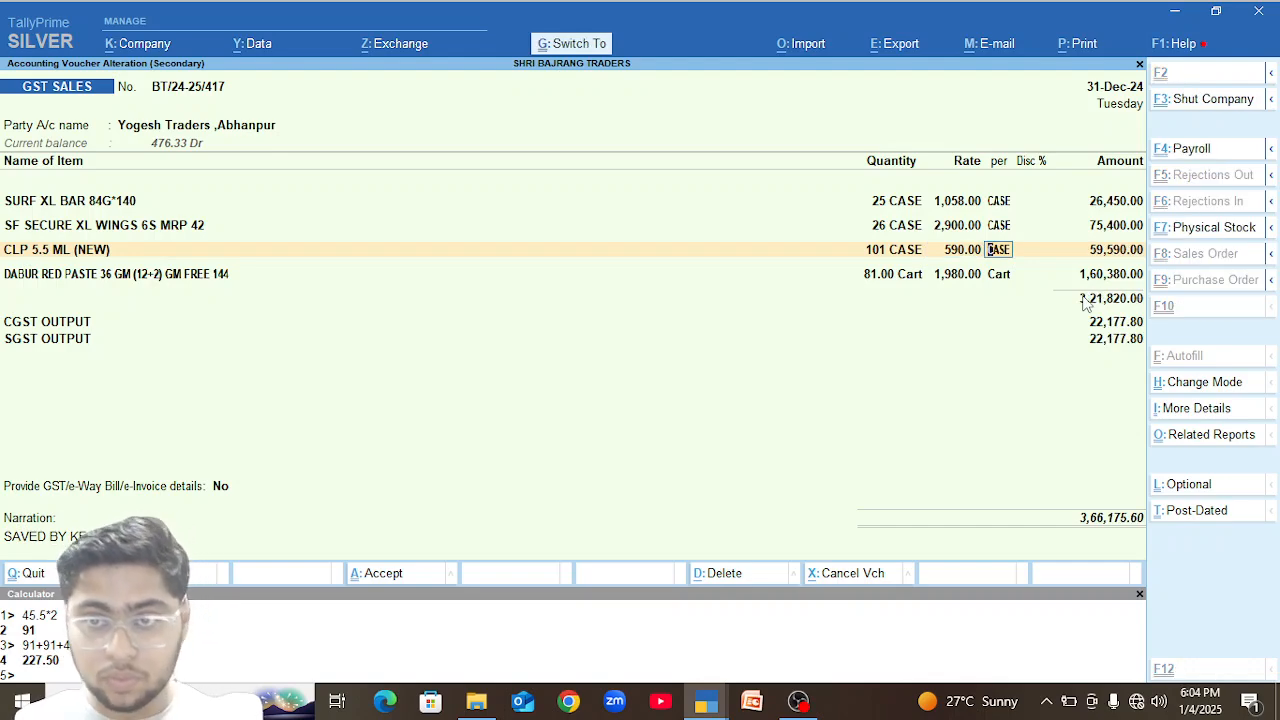
key(ctrl+a)
key(n)
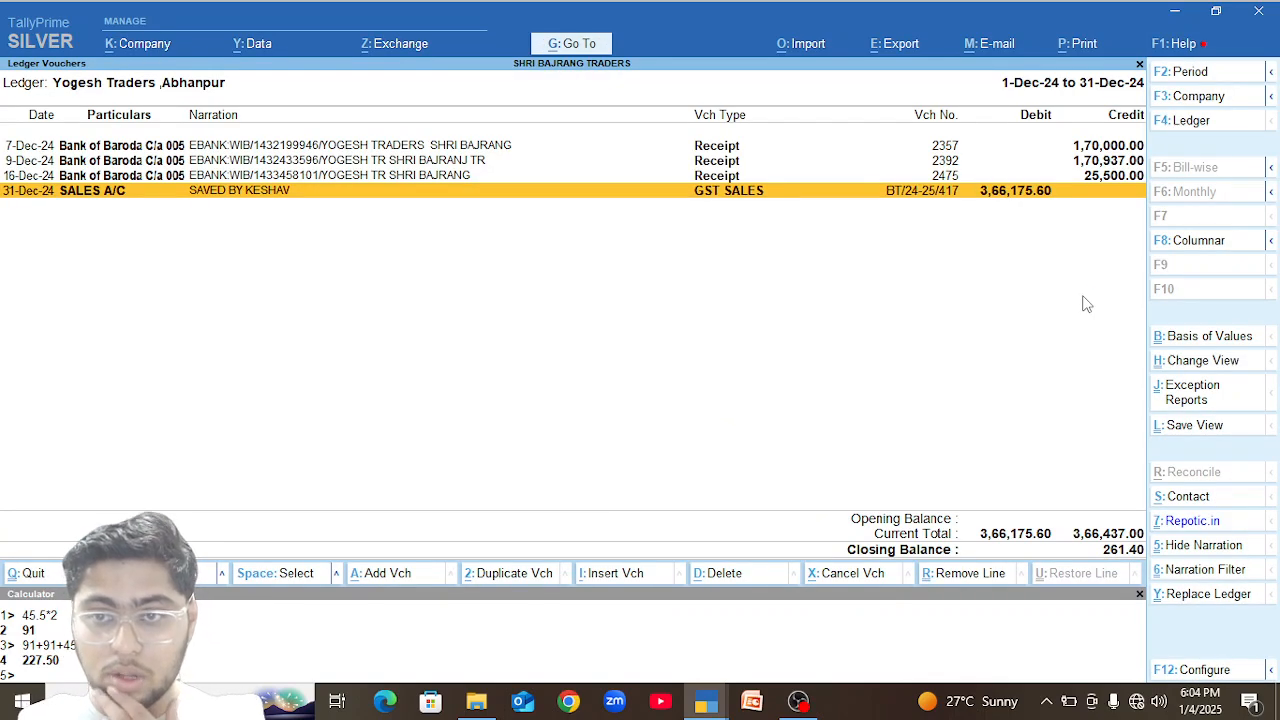
Set the CLP 5.5 ML (NEW) rate to 592 in the 31-Dec-24 sales voucher and save without sending e-Invoice details.
key(Return)
click(962, 251)
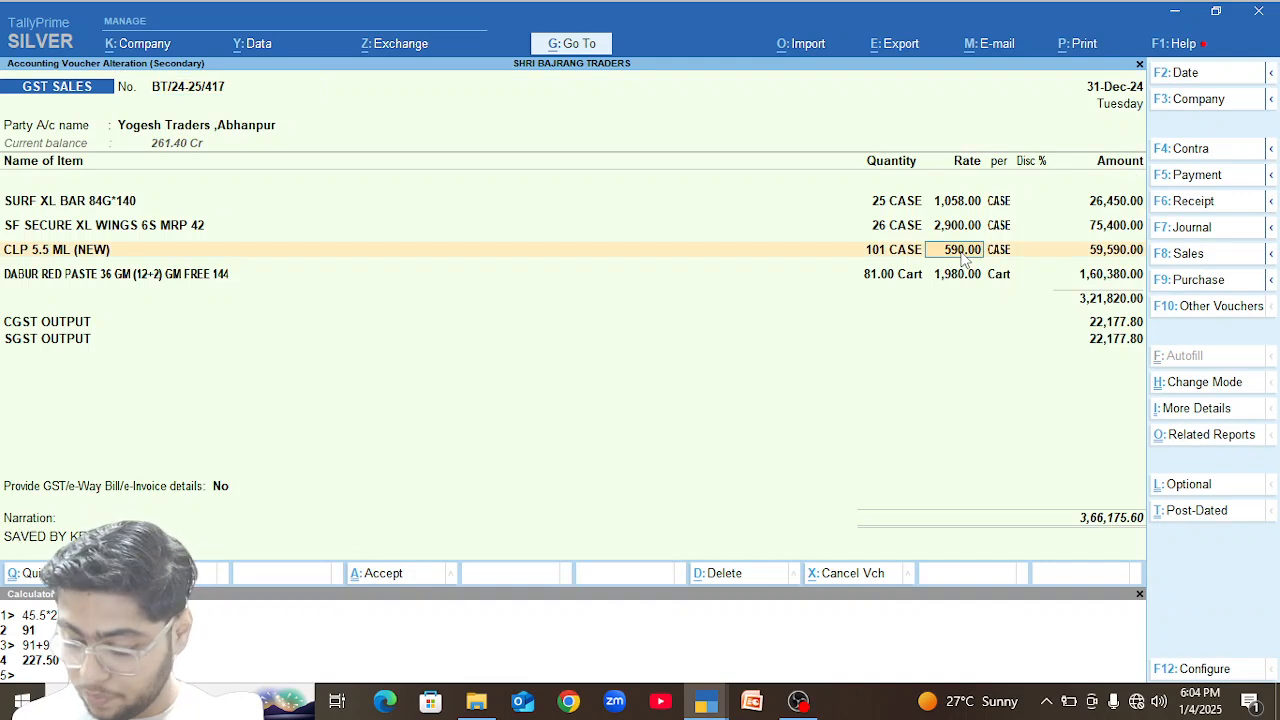
text(591)
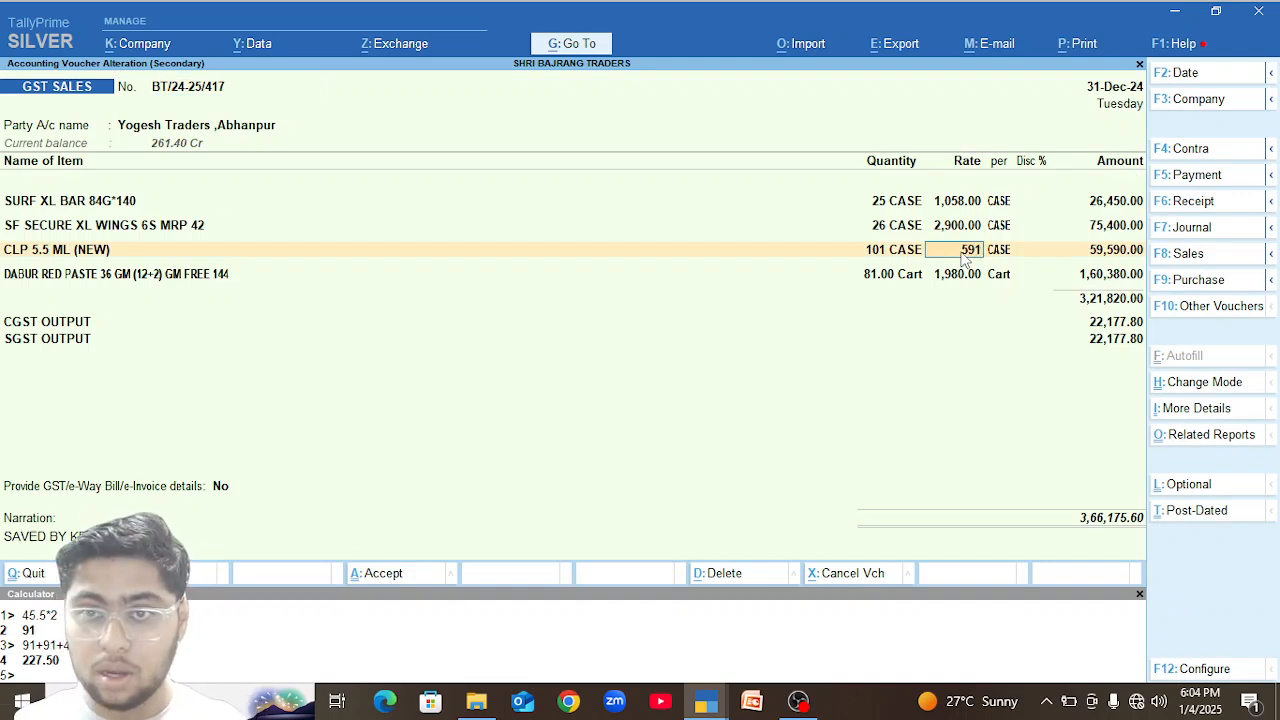
key(BackSpace)
text(2)
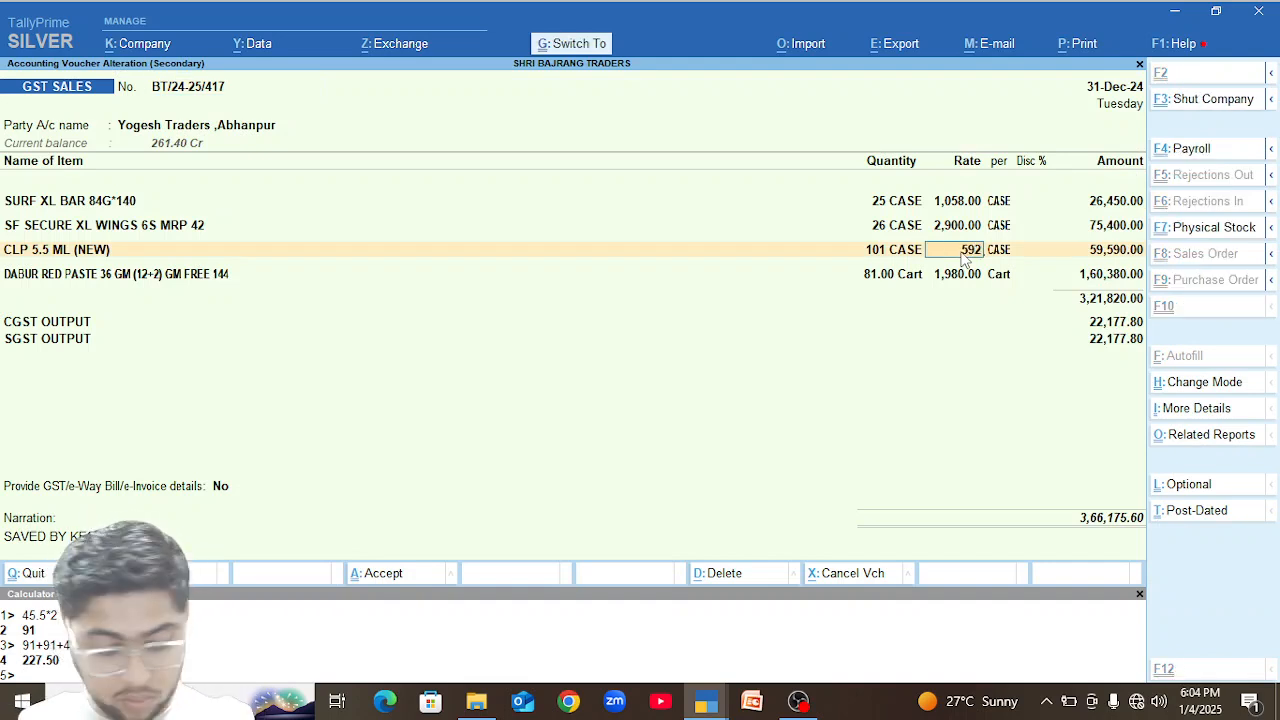
key(ctrl+a)
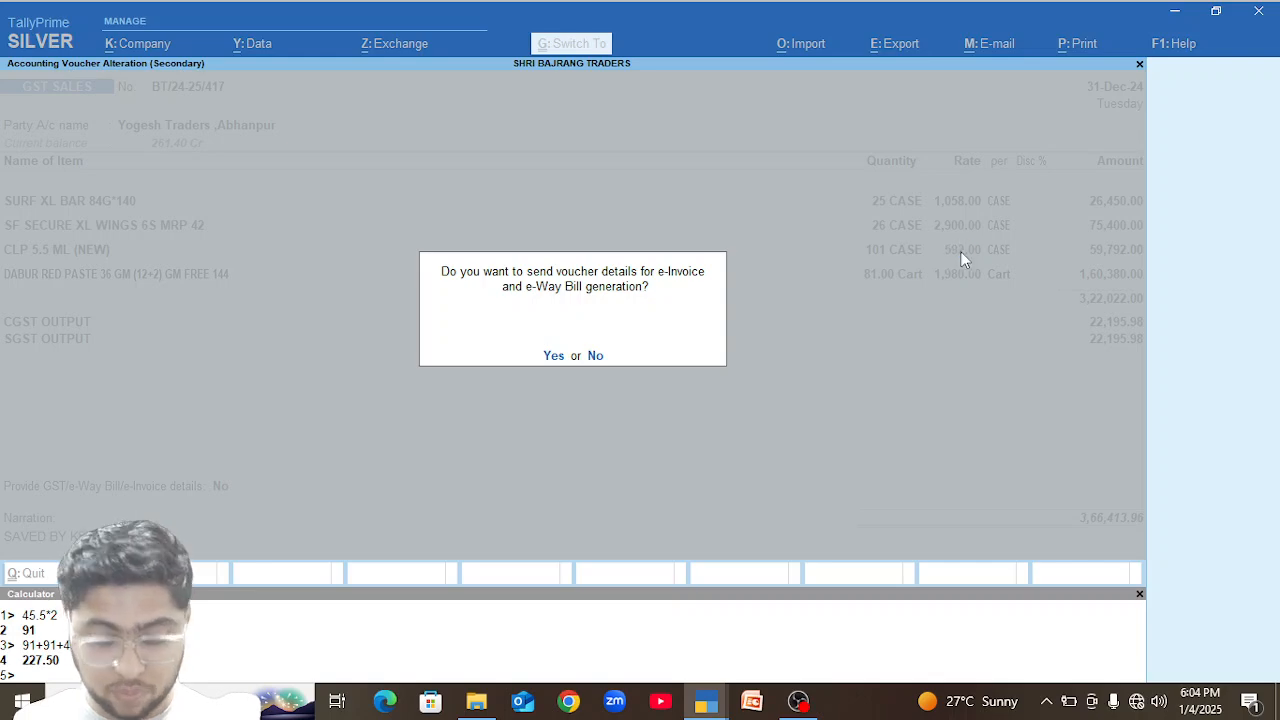
key(n)
Reopen the 31-Dec-24 sales voucher, set the CLP 5.5 ML (NEW) rate to 592.22, and save without sending e-Invoice details.
key(Return)
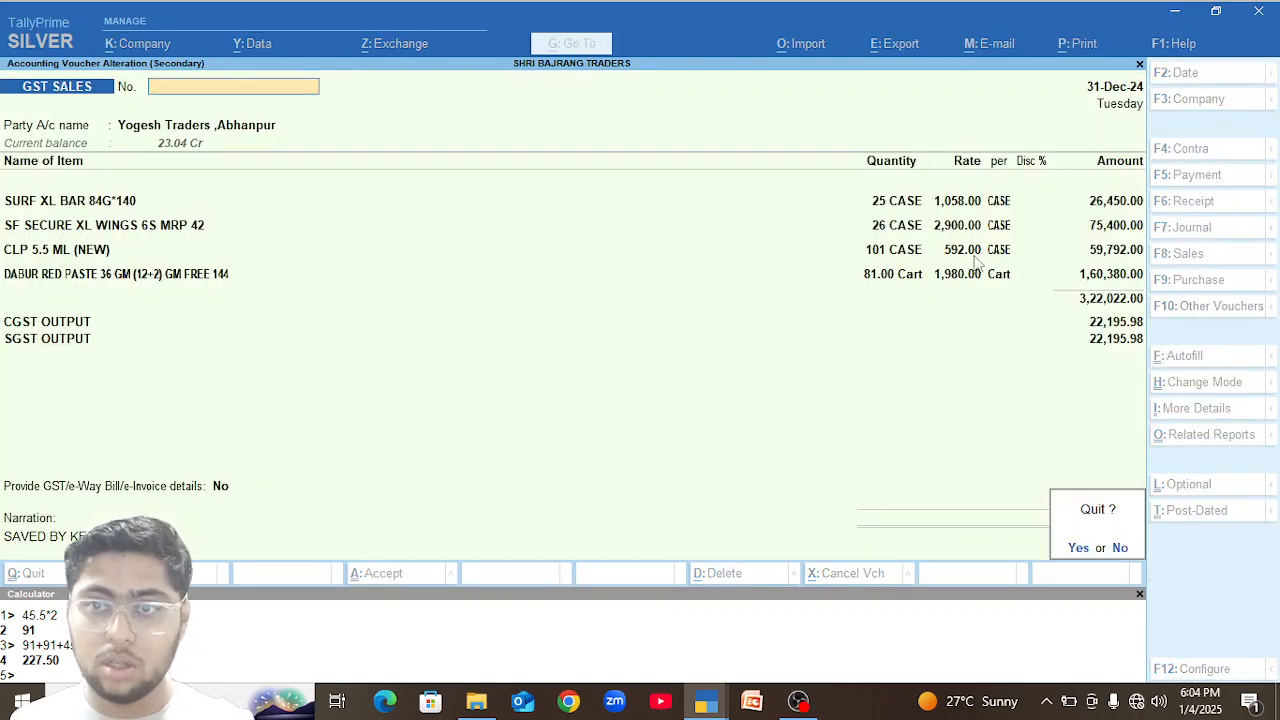
key(Escape)
key(Return)
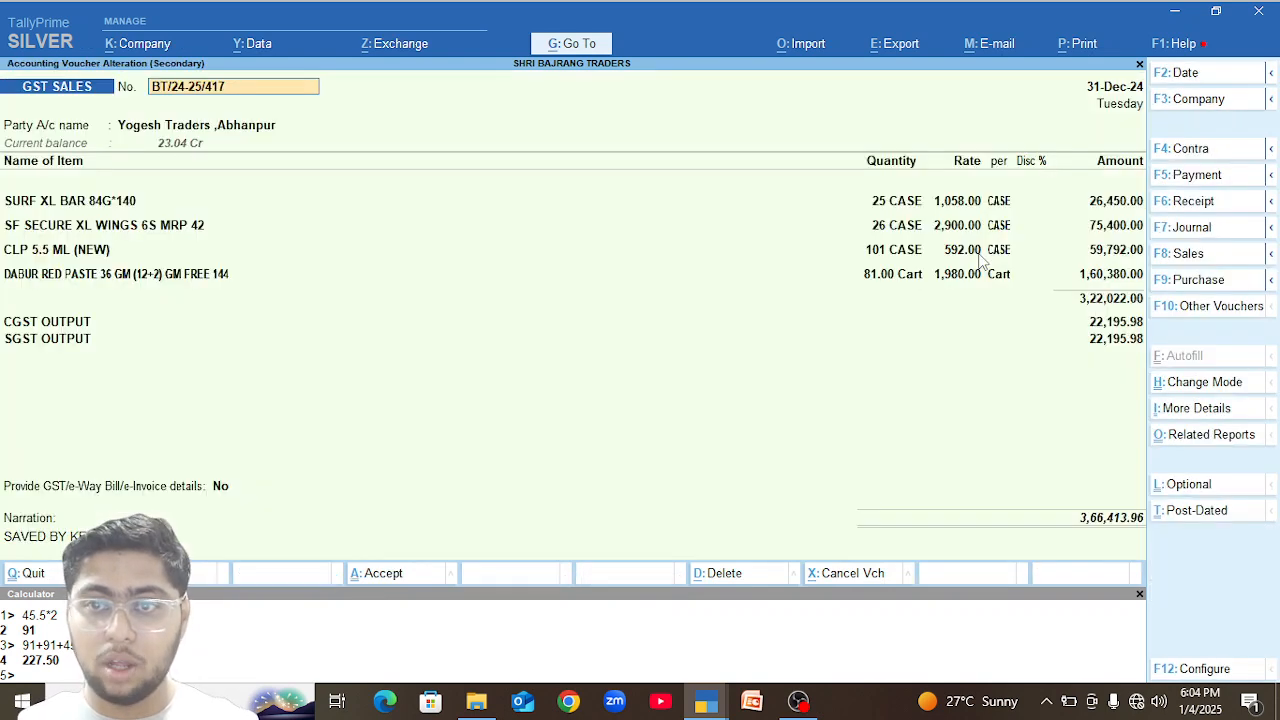
click(979, 254)
text(592)
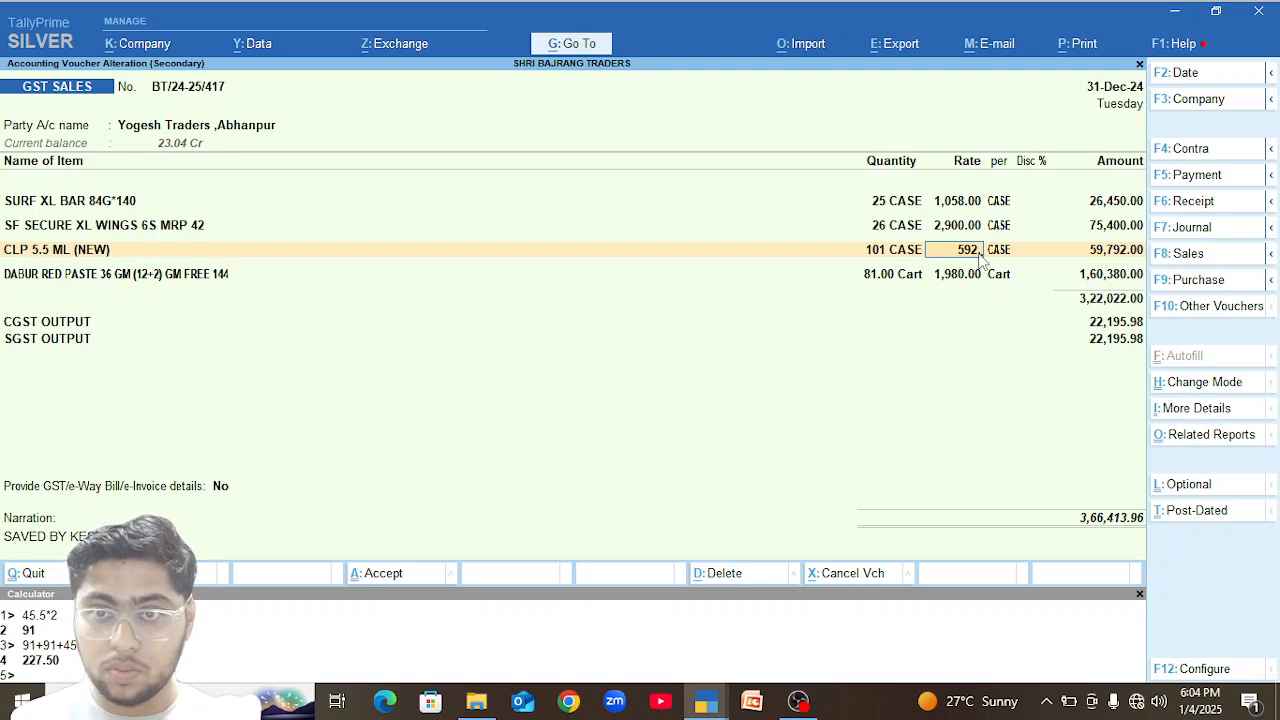
text(.22)
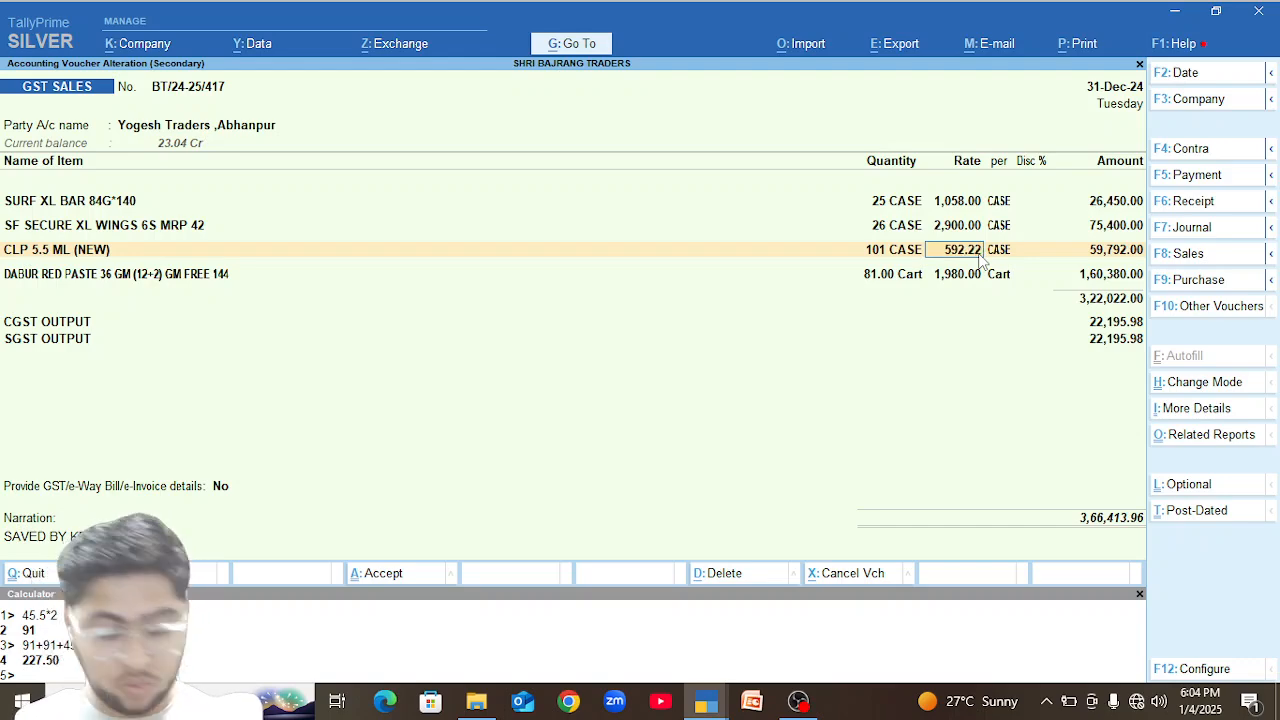
key(Return)
key(ctrl+a)
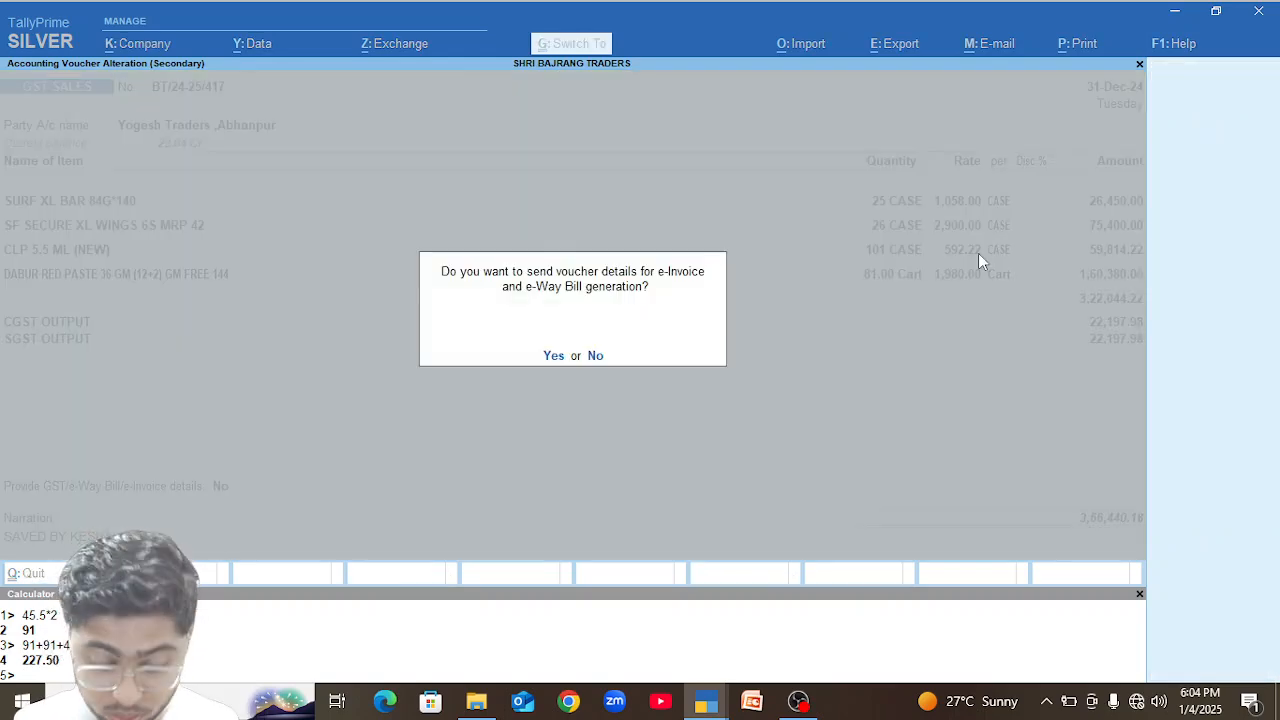
key(n)
Change the CLP 5.5 ML (NEW) rate to 592.2 in the 31-Dec-24 sales voucher and save without sending e-Invoice details.
key(Return)
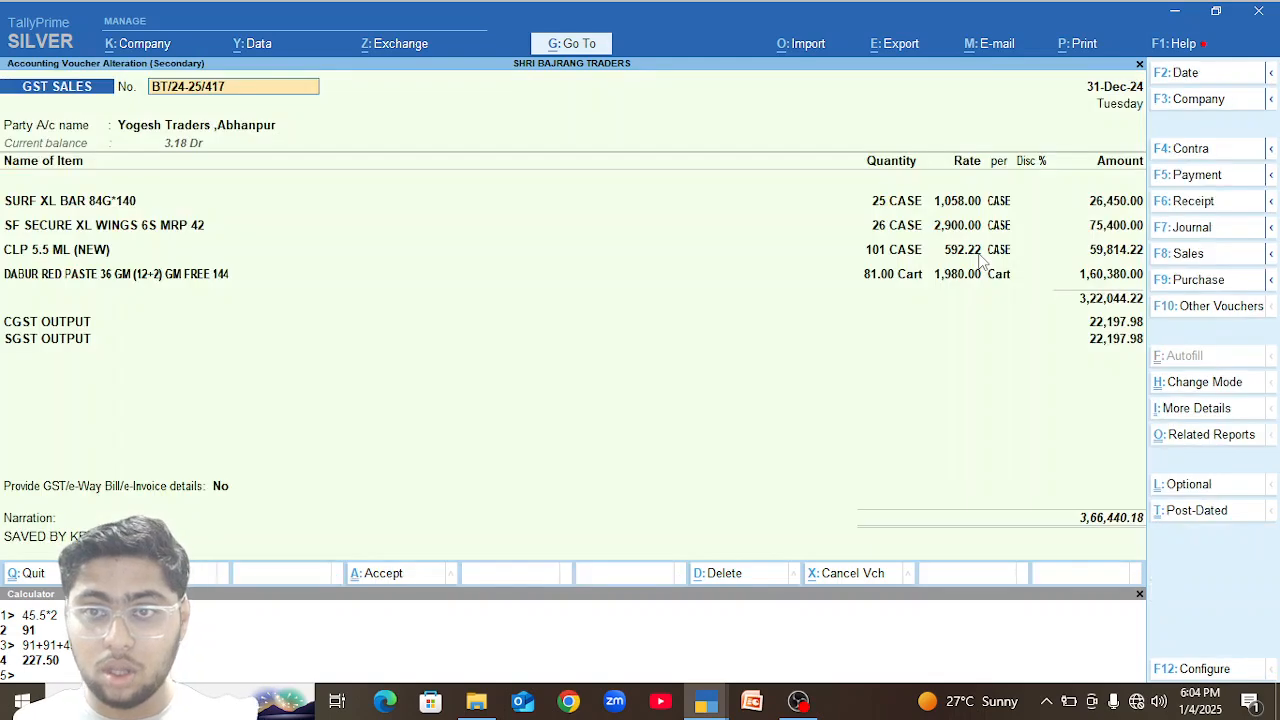
click(978, 252)
key(BackSpace)
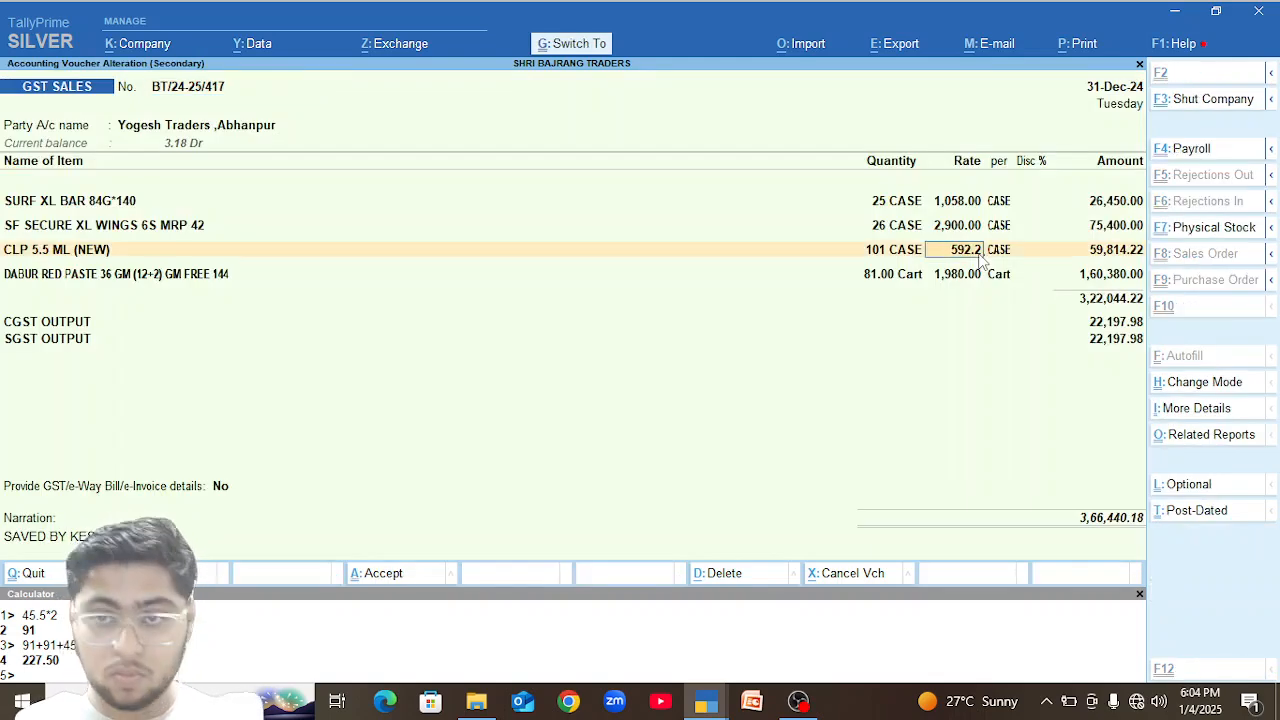
key(ctrl+a)
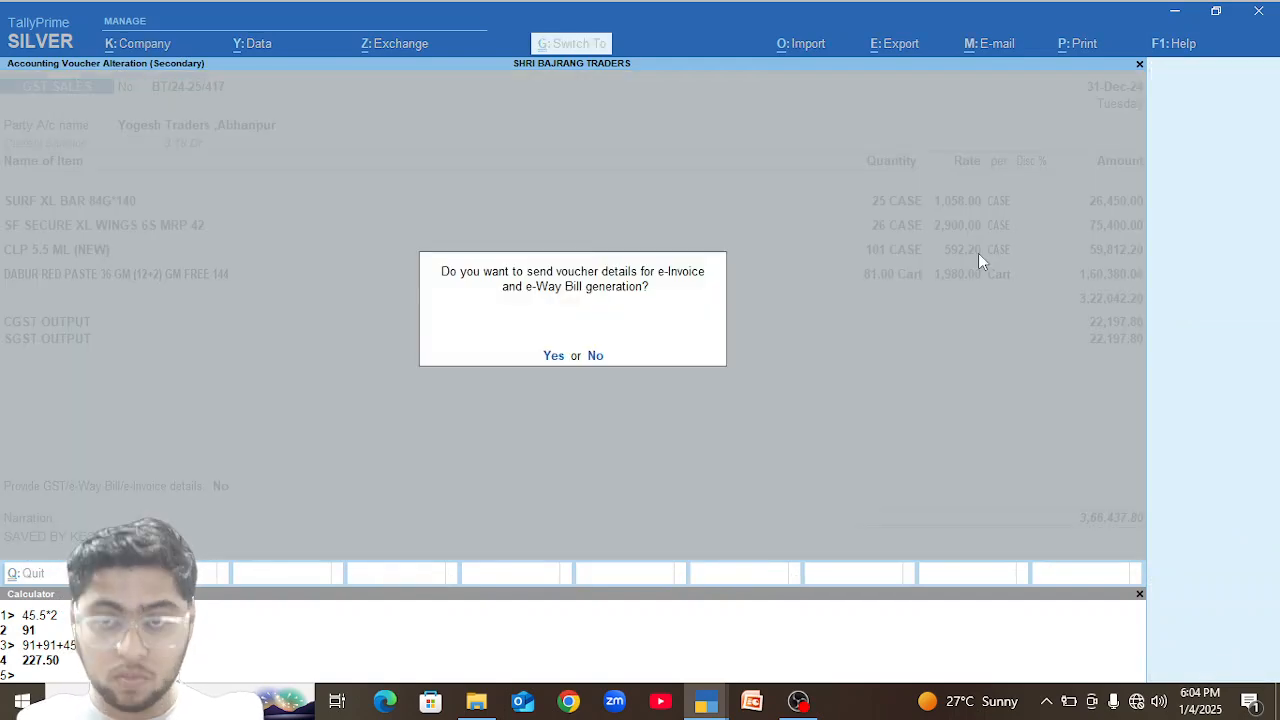
key(n)
Add a ROUND OFF ledger line of -0.8 below SGST OUTPUT in the 31-Dec-24 sales voucher and save without sending e-Invoice details.
key(Return)
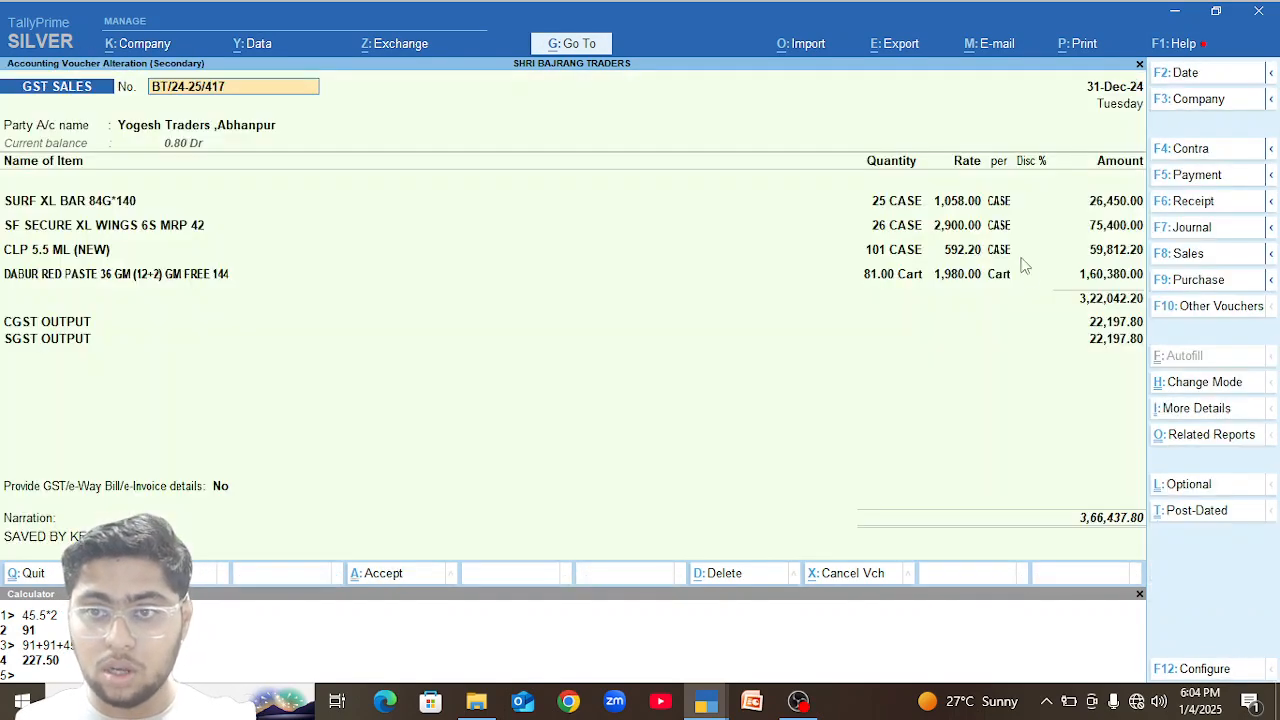
click(1136, 344)
key(Return)
text(r)
key(Return)
key(Return)
key(BackSpace)
text(-.8)
key(Return)
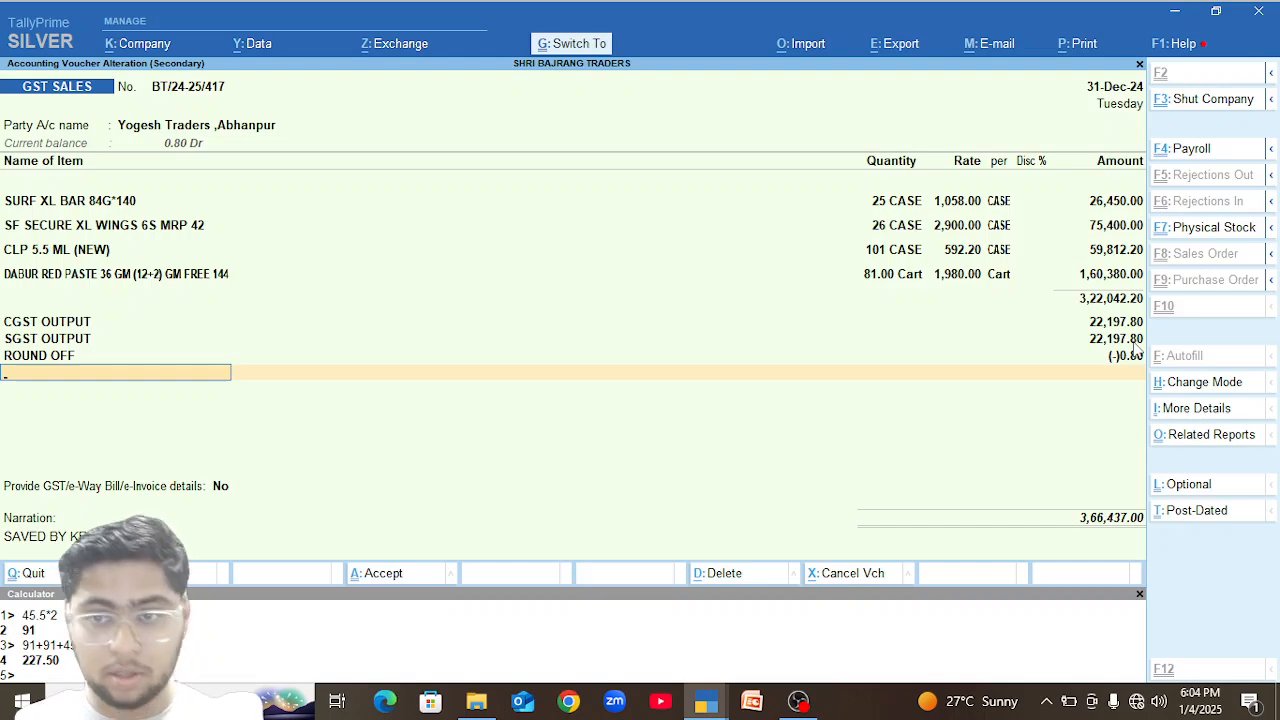
key(ctrl+a)
key(n)
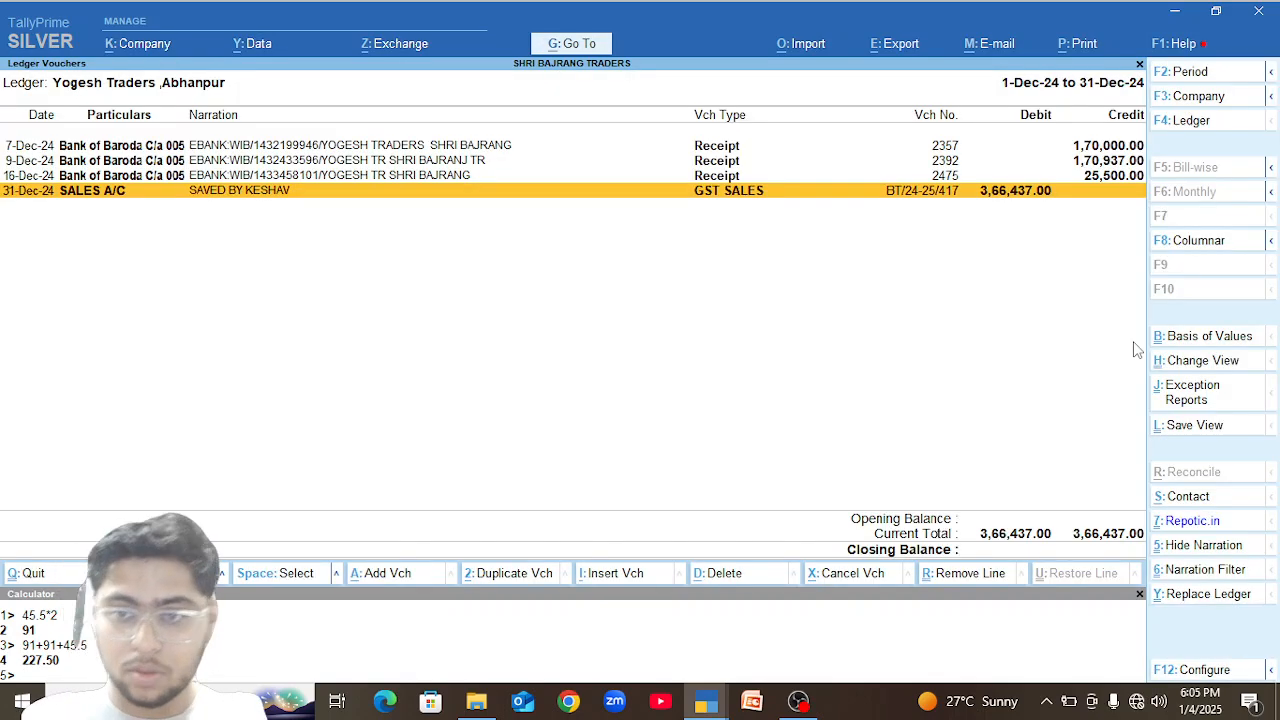
Return to the Sundry Debtors group summary, look over the remaining party balances, and leave the summary.
key(Escape)
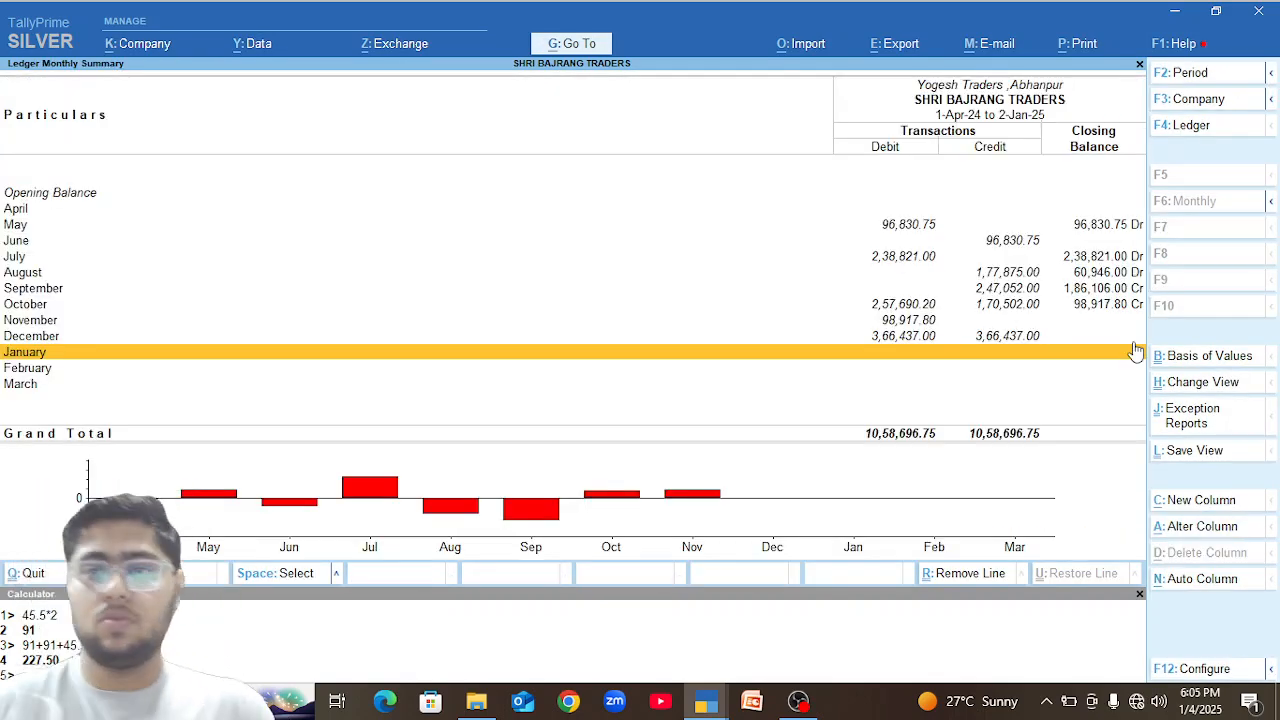
key(Escape)
key(Up)
key(Up)
key(Up)
key(Up)
key(Up)
key(Up)
key(Up)
key(Up)
key(Up)
key(Up)
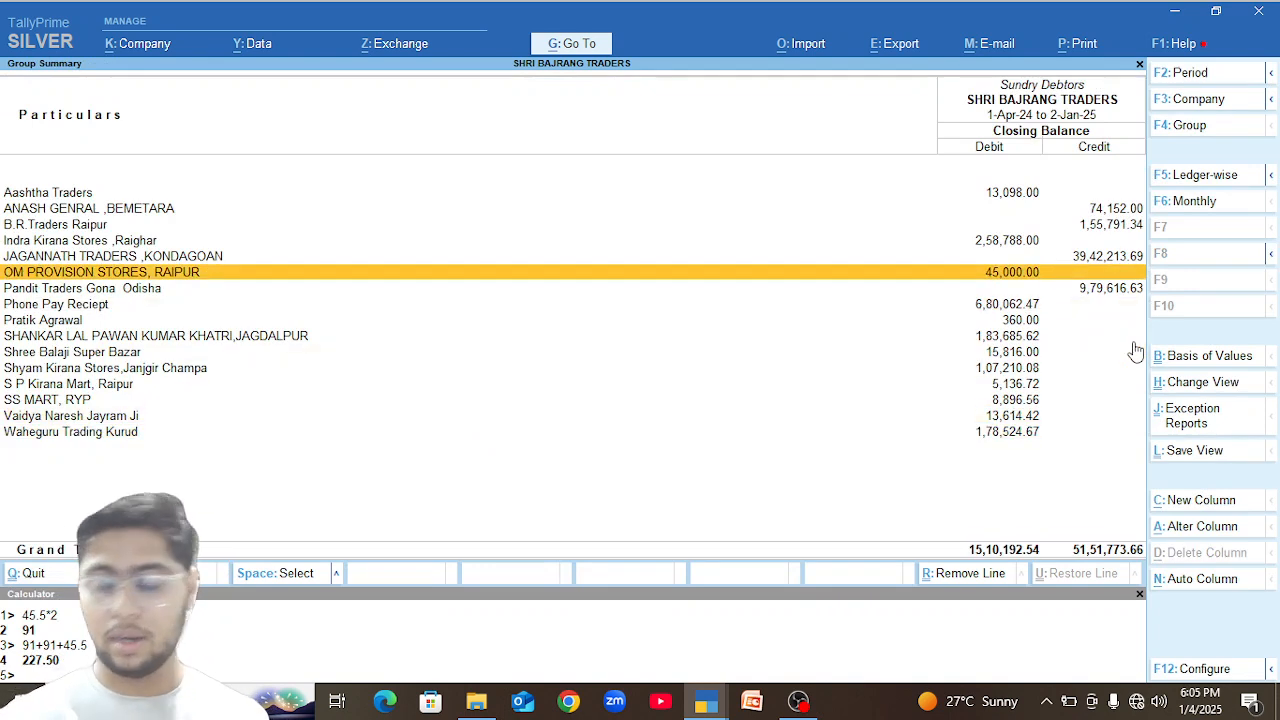
key(Escape)
key(Escape)
key(Escape)
key(Escape)
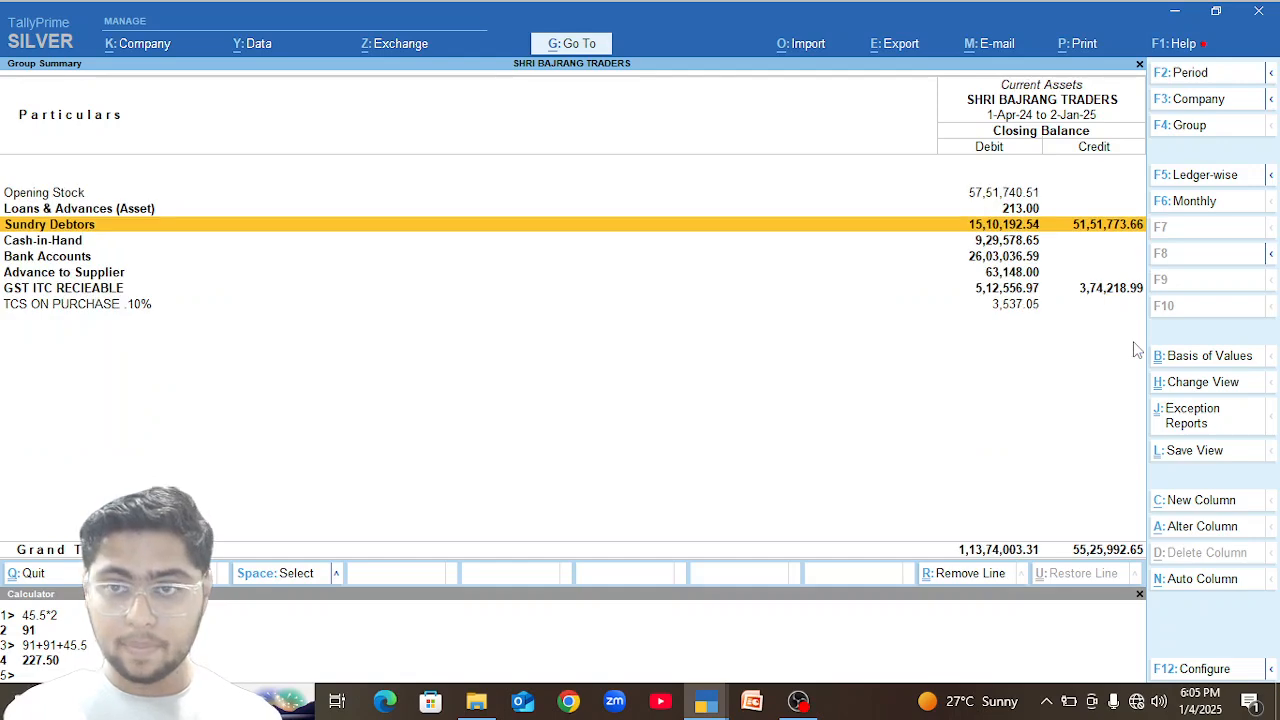
Open the Sales Register and display the list of December sales vouchers.
key(Escape)
key(d)
key(a)
key(s)
key(Up)
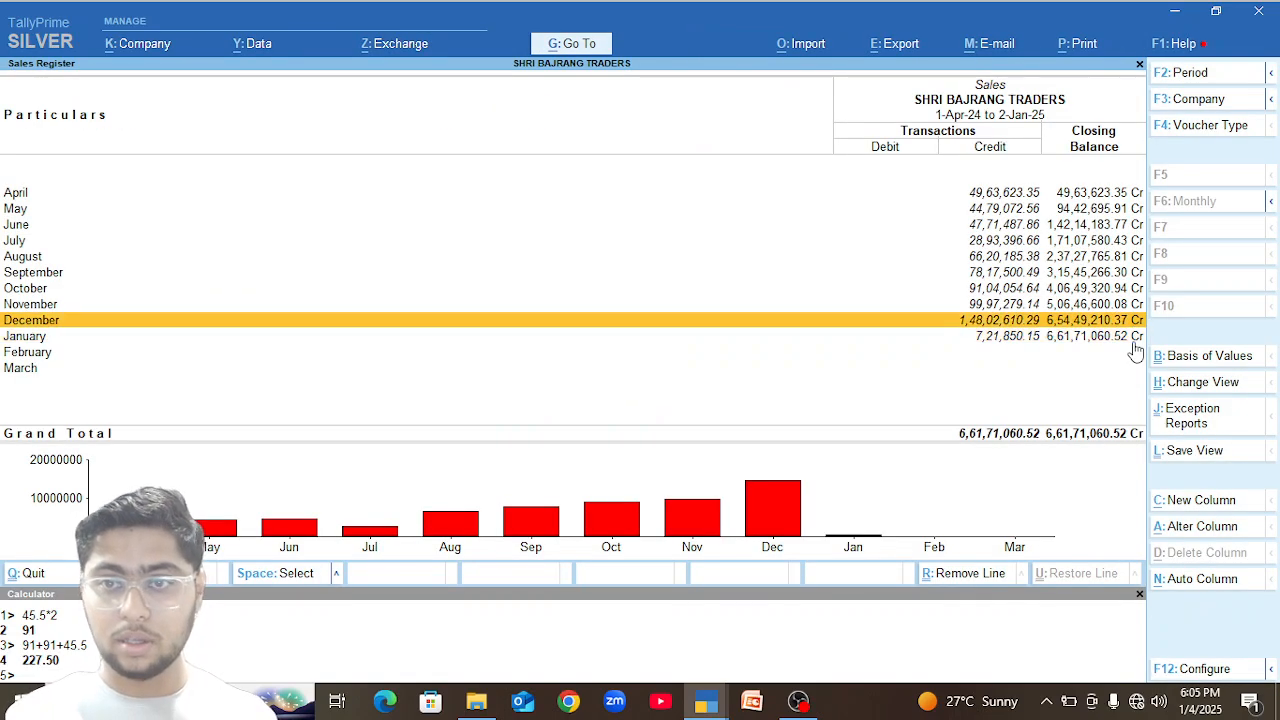
key(Return)
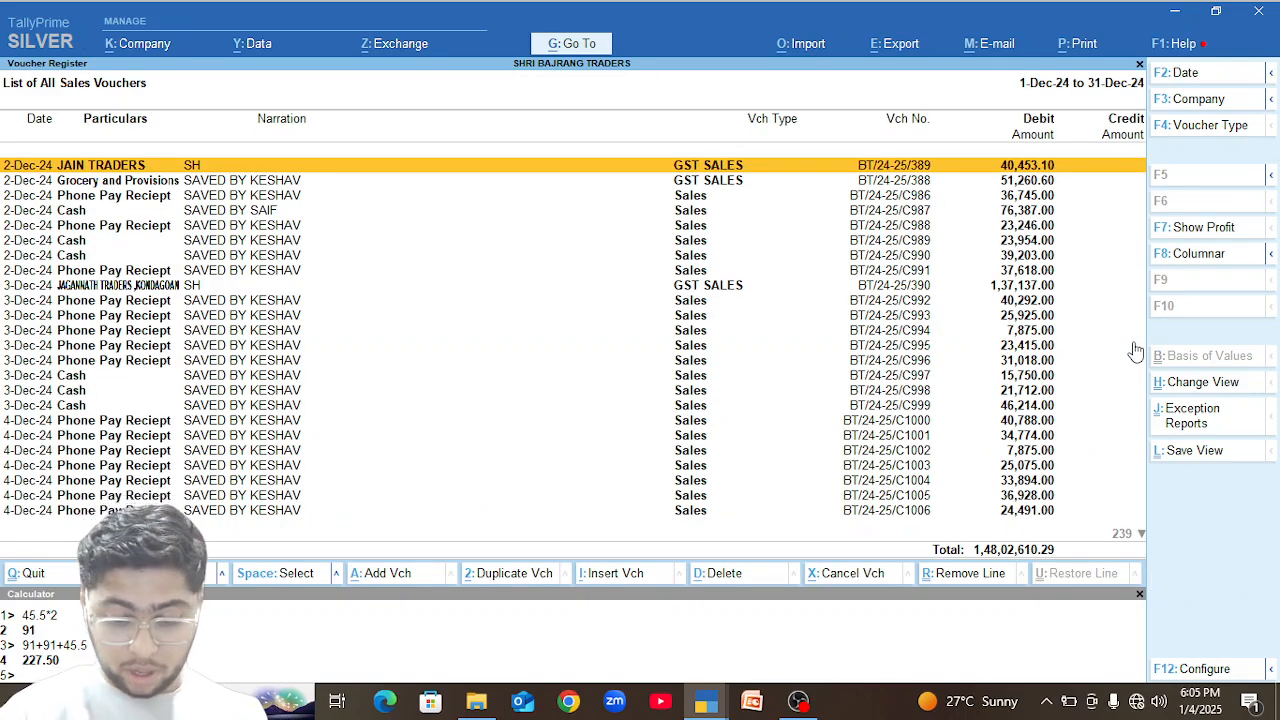
Show the December sales vouchers in columnar format with the default options and examine the SGST, round-off, cess and IGST columns.
key(F8)
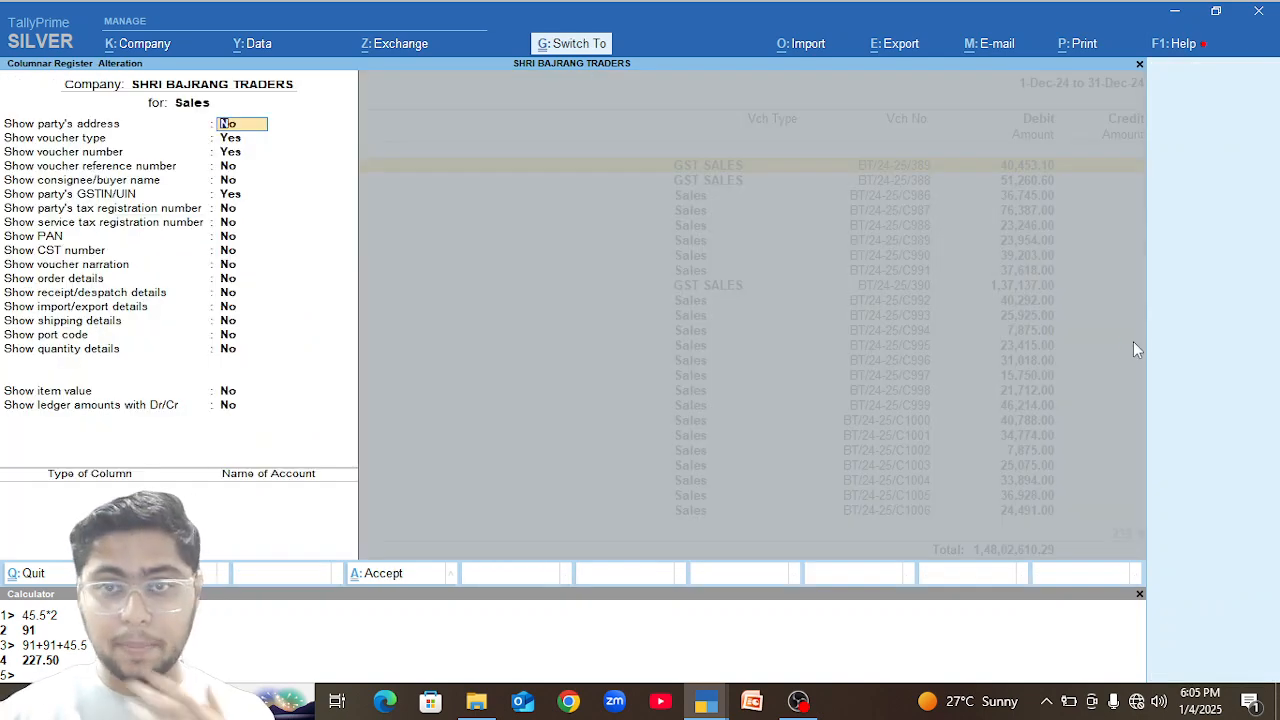
key(ctrl+a)
key(Right)
key(Right)
key(Right)
key(Right)
key(Right)
key(Right)
key(Right)
key(Left)
key(Left)
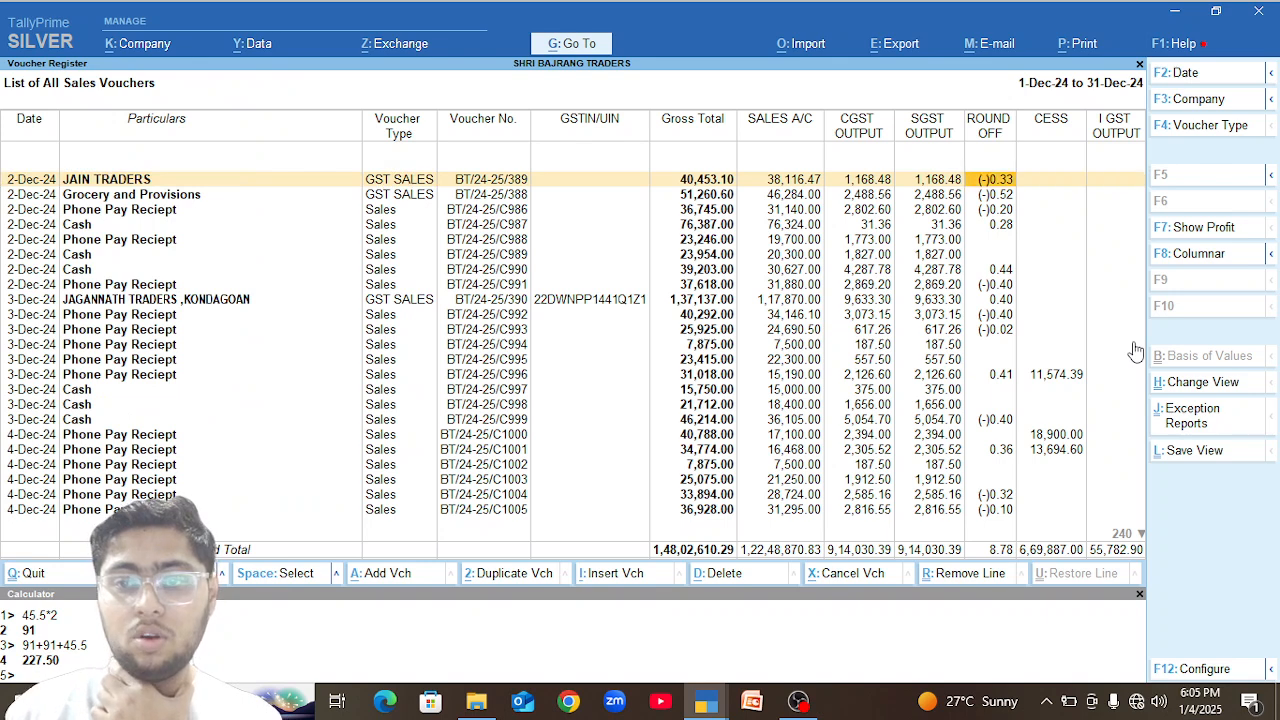
key(Left)
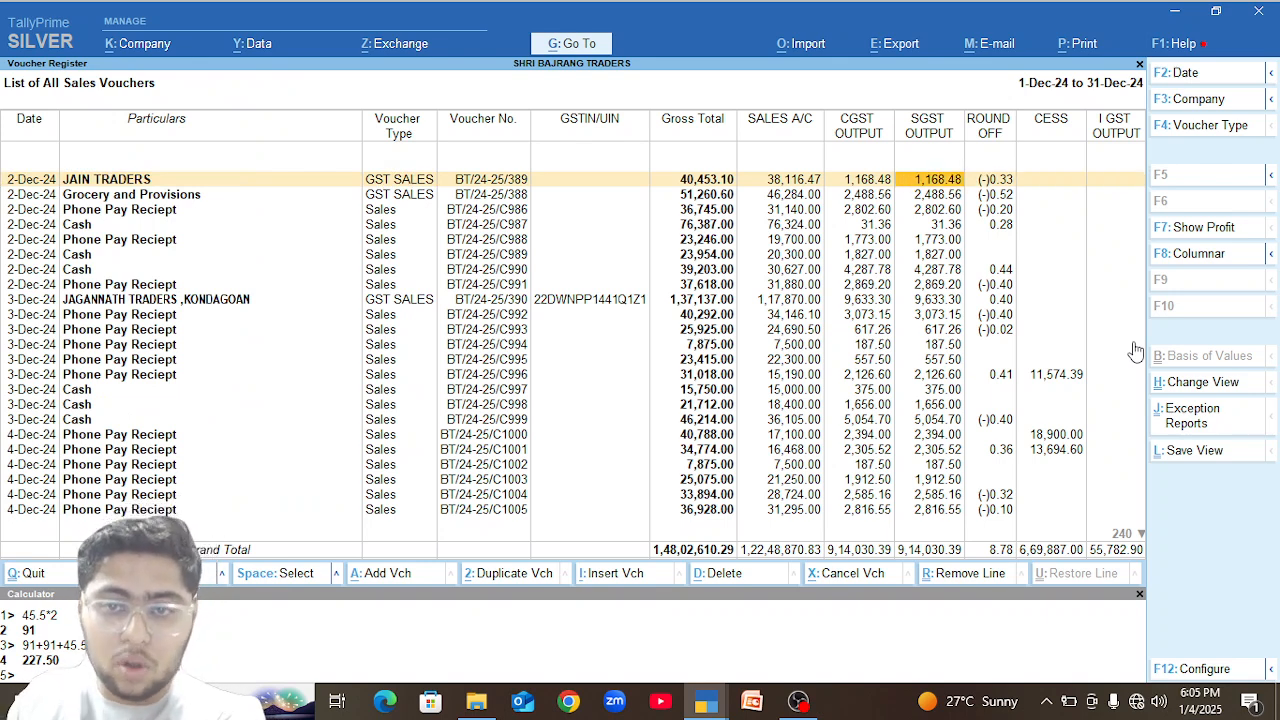
key(Down)
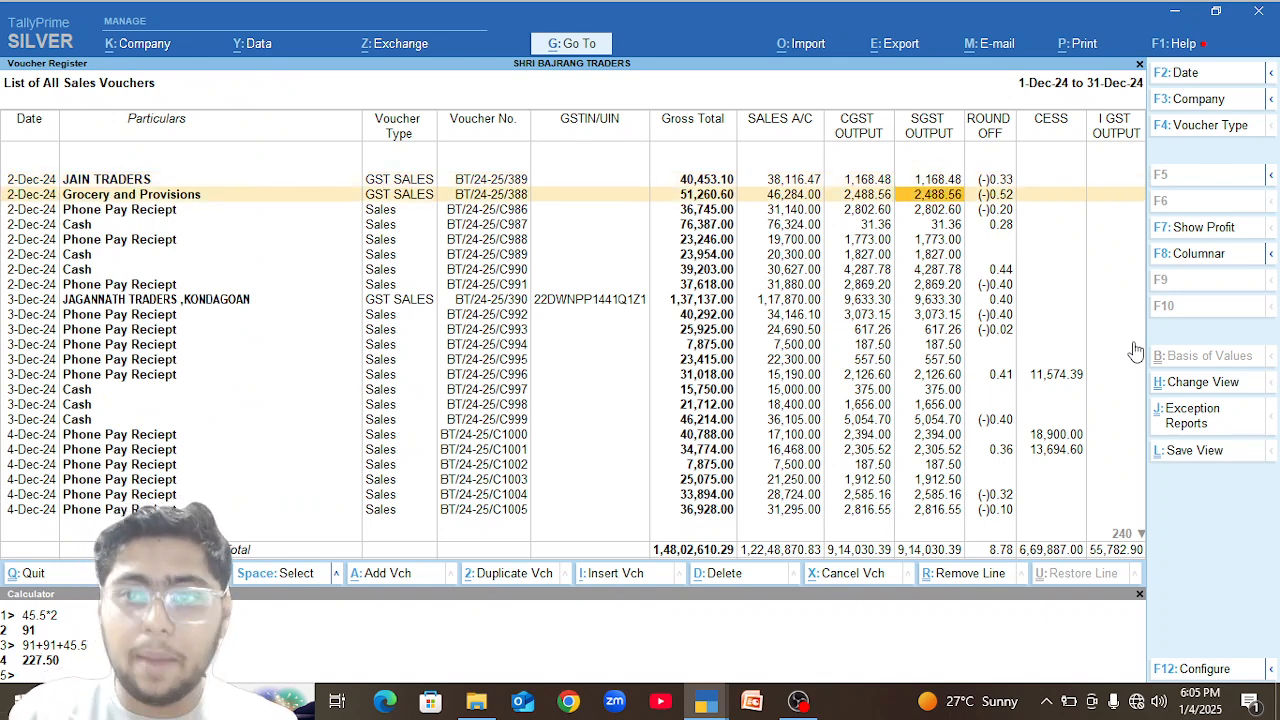
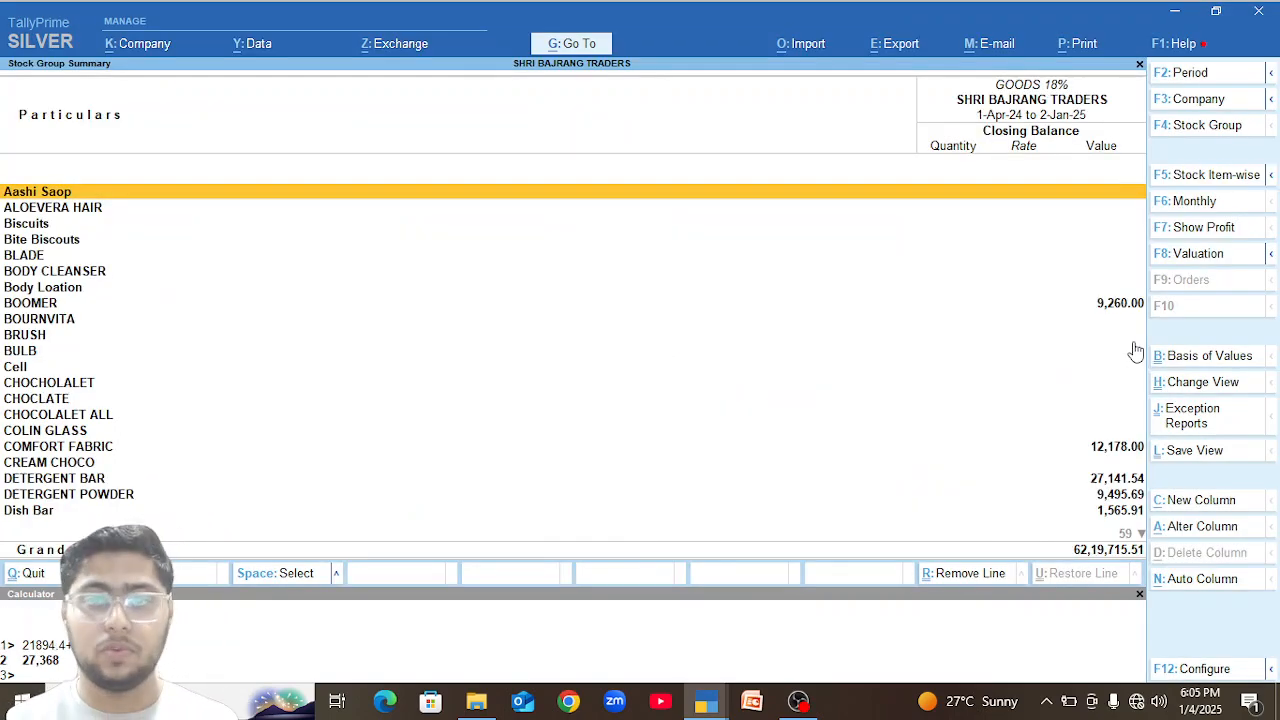
Leave the columnar sales register and open the GSTR-1 report for 1-Dec-24 to 31-Dec-24.
key(Escape)
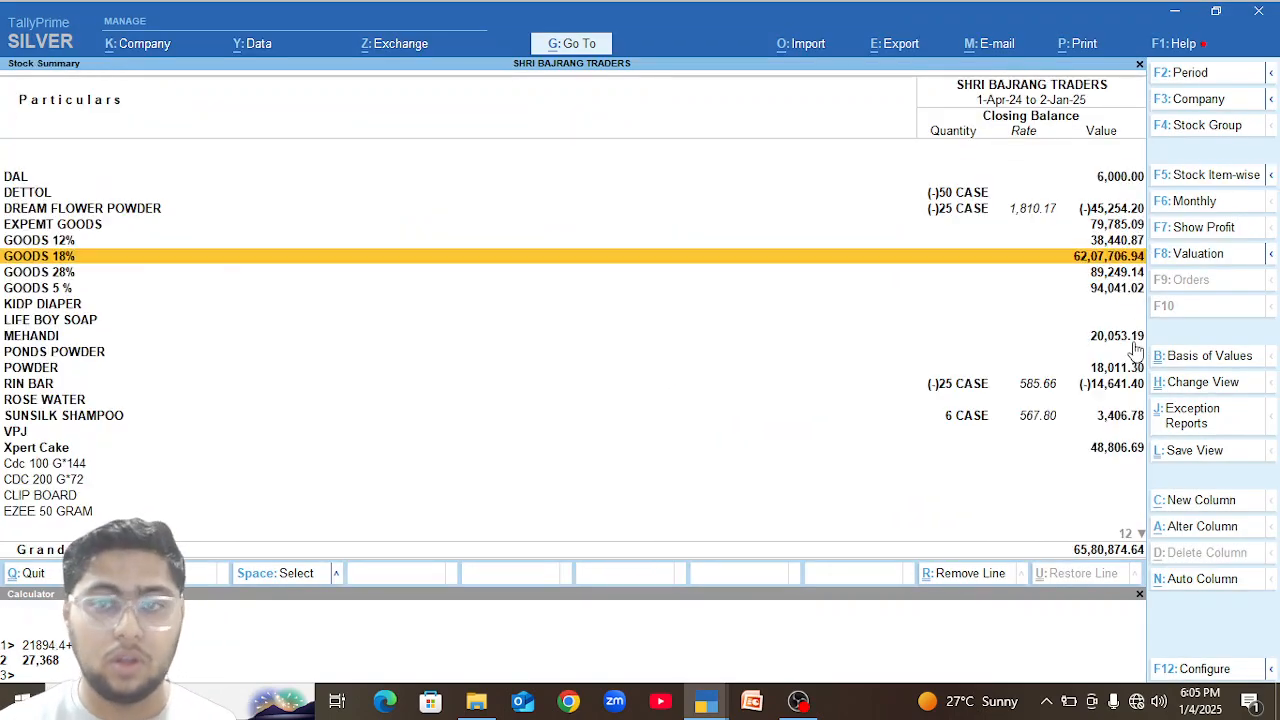
key(Escape)
key(d)
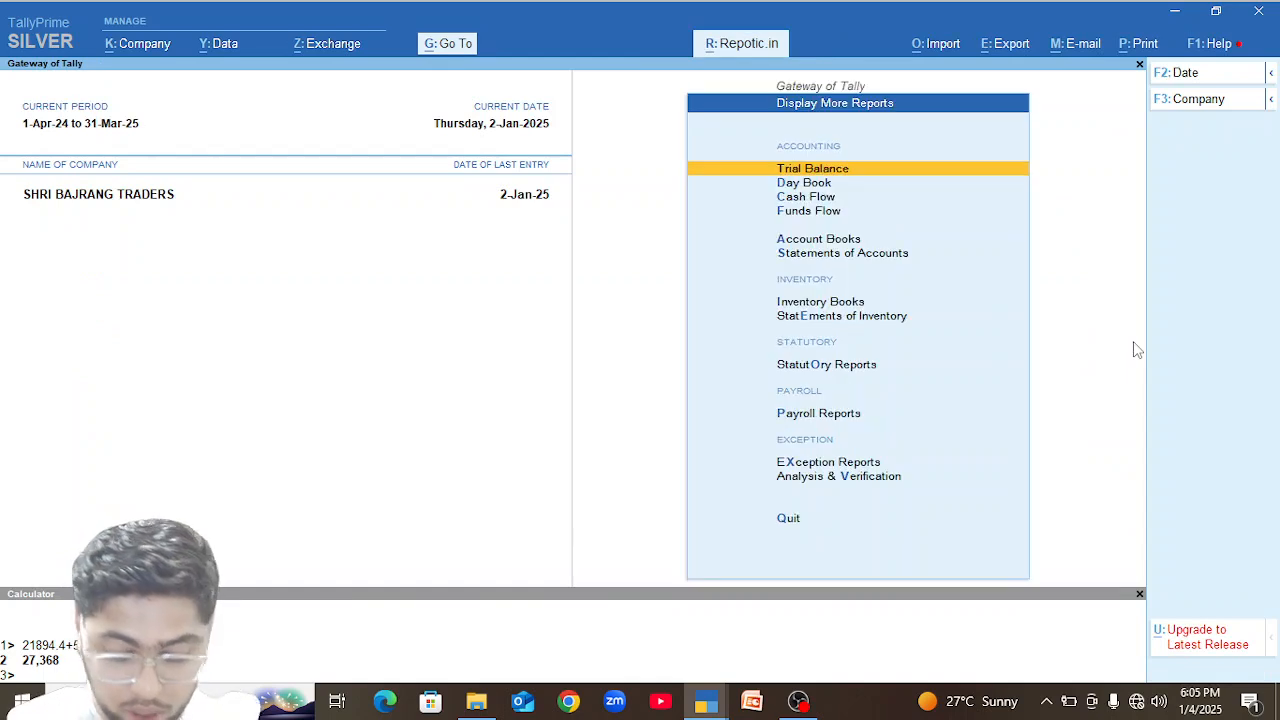
key(u)
key(g)
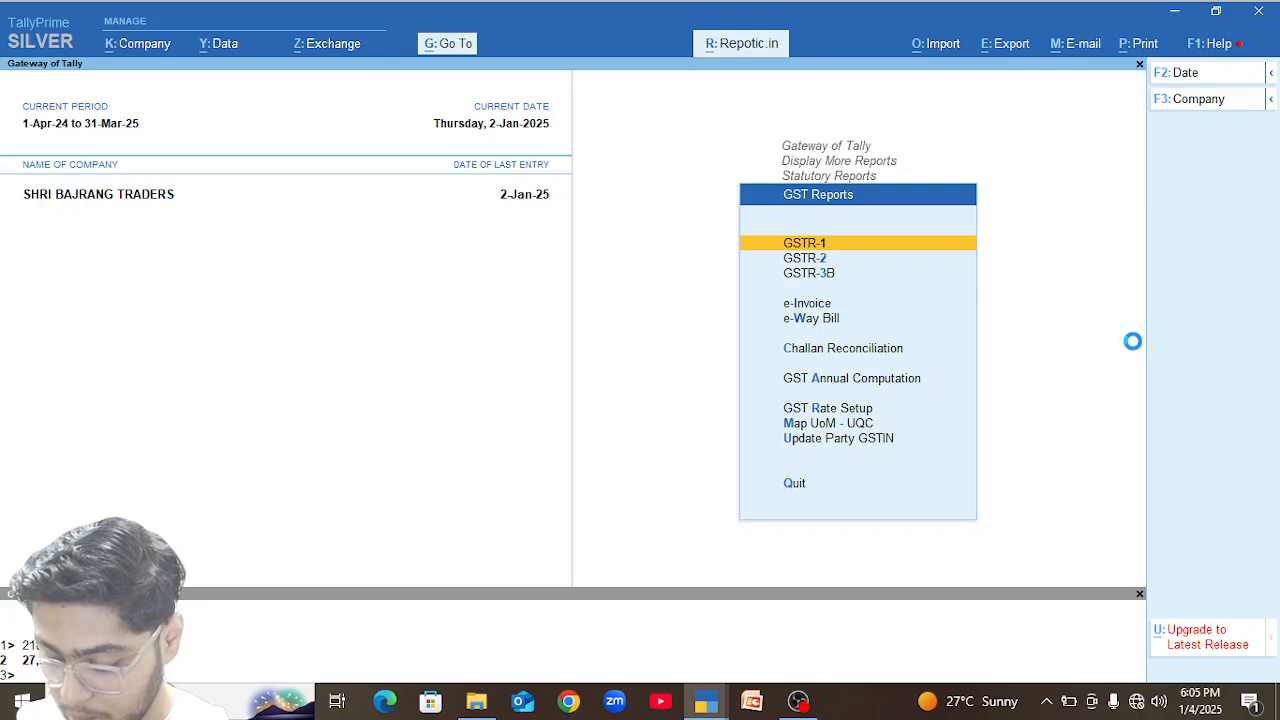
key(Return)
key(F2)
text(1.12)
key(Return)
text(31.12)
key(Return)
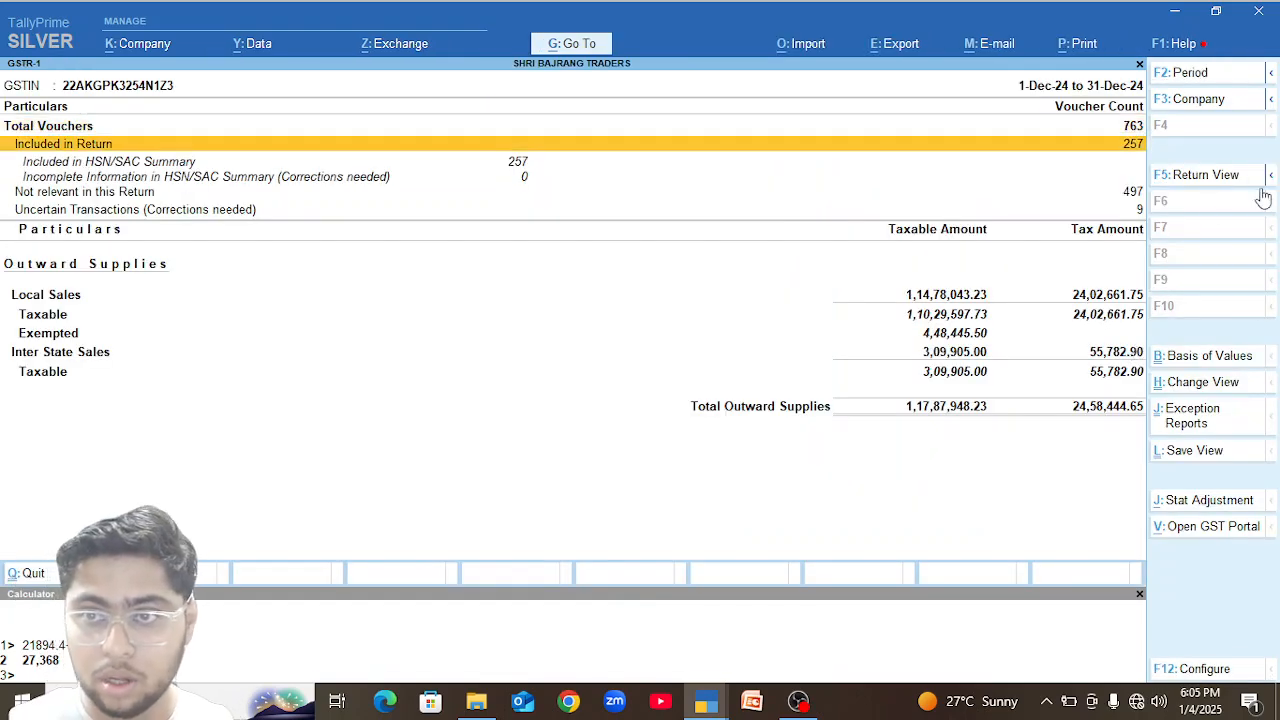
Switch GSTR-1 to the return view and open its HSN/SAC Summary.
click(1212, 177)
key(Down)
key(Down)
key(Down)
key(Down)
key(Down)
key(Down)
key(Down)
key(Down)
key(Down)
key(Down)
key(Down)
key(Down)
key(Down)
key(Down)
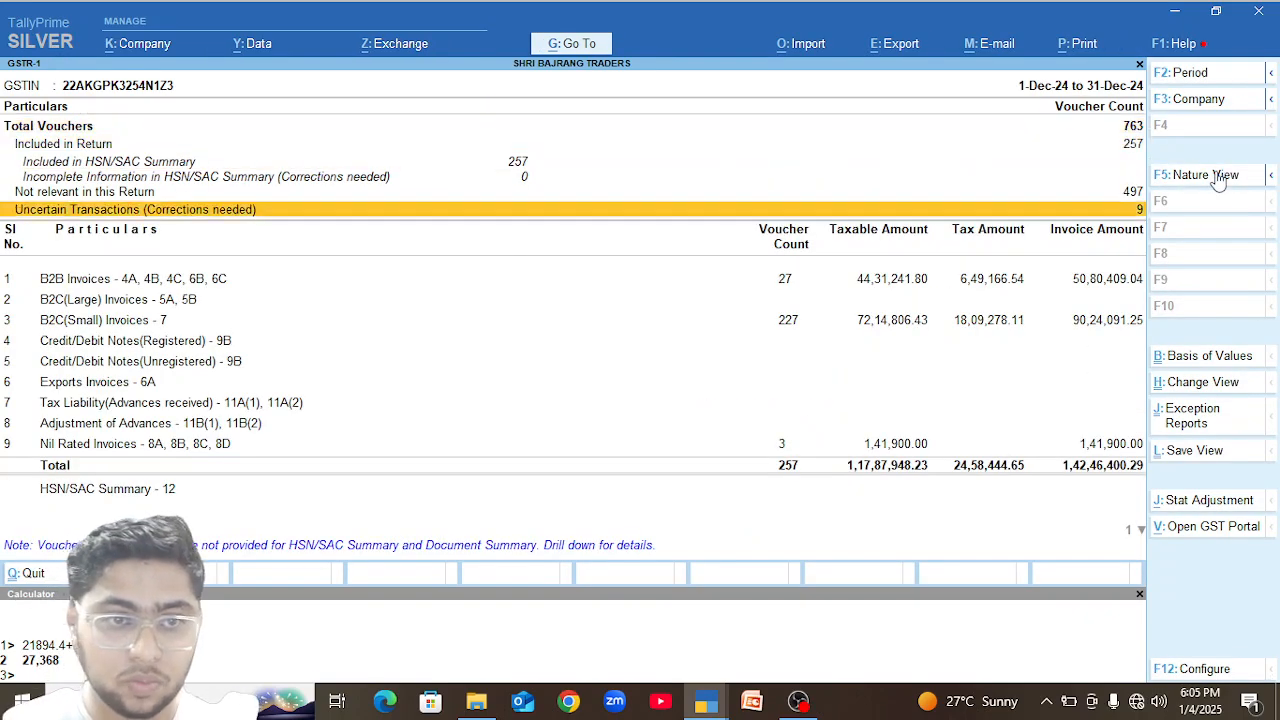
key(Return)
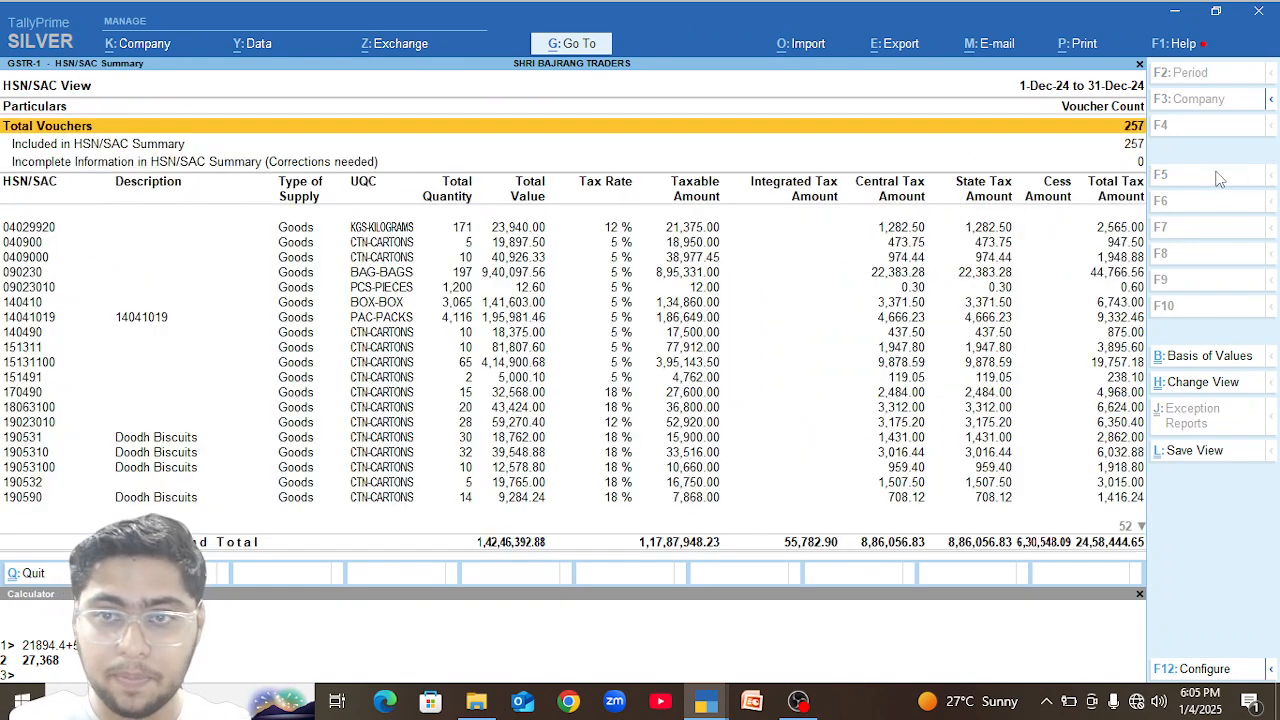
Look through the HSN/SAC Summary rows and open the vouchers behind the 240220 row in UNT-UNITS.
key(Down)
key(Down)
key(Down)
key(Down)
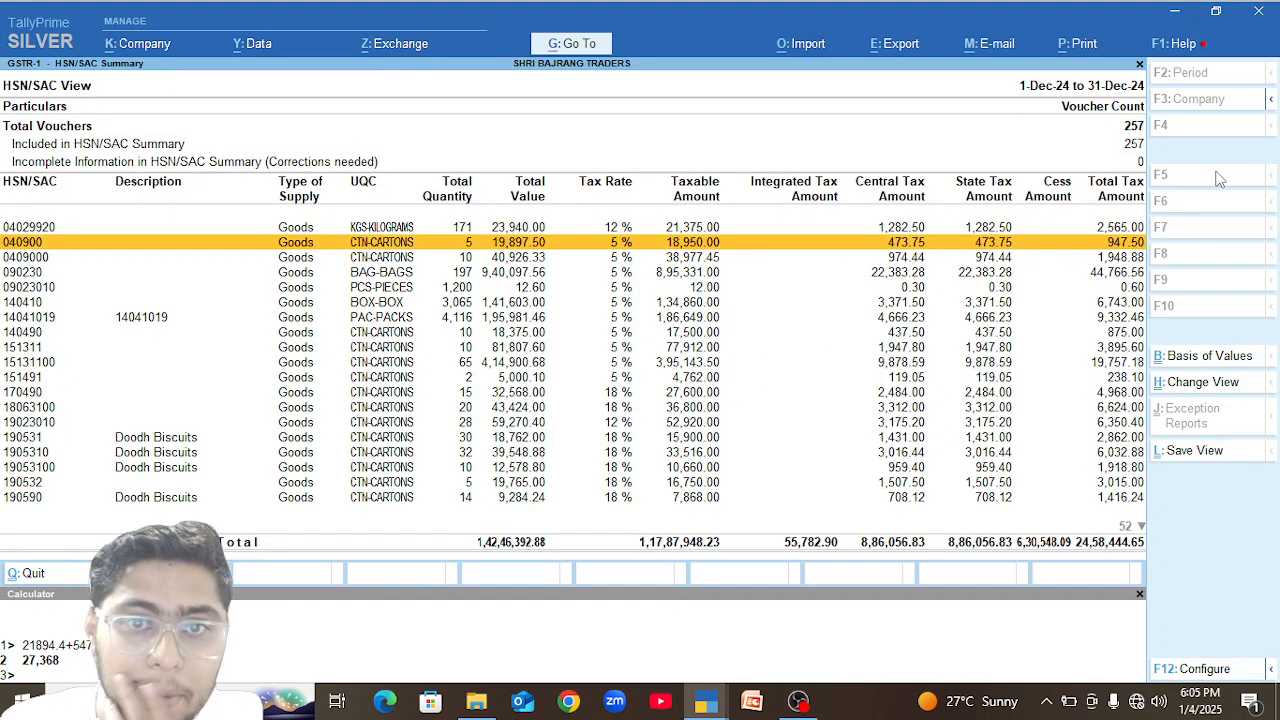
key(Down)
key(Down)
key(Down)
key(Down)
key(Down)
key(Down)
key(Down)
key(Down)
key(Down)
key(Down)
key(Down)
key(Down)
key(Down)
key(Down)
key(Down)
key(Down)
key(Down)
key(Down)
key(Down)
key(Down)
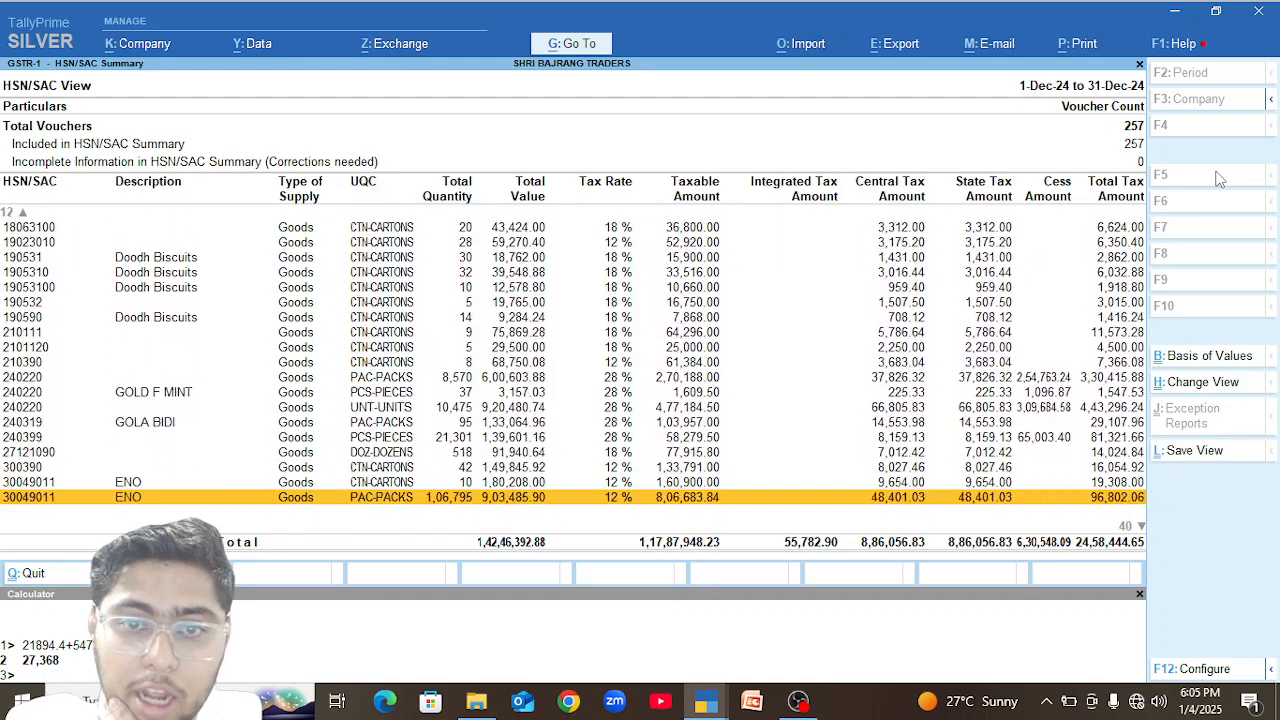
key(Up)
key(Up)
key(Up)
key(Up)
key(Up)
key(Up)
key(Up)
key(Up)
key(Up)
key(Up)
key(Up)
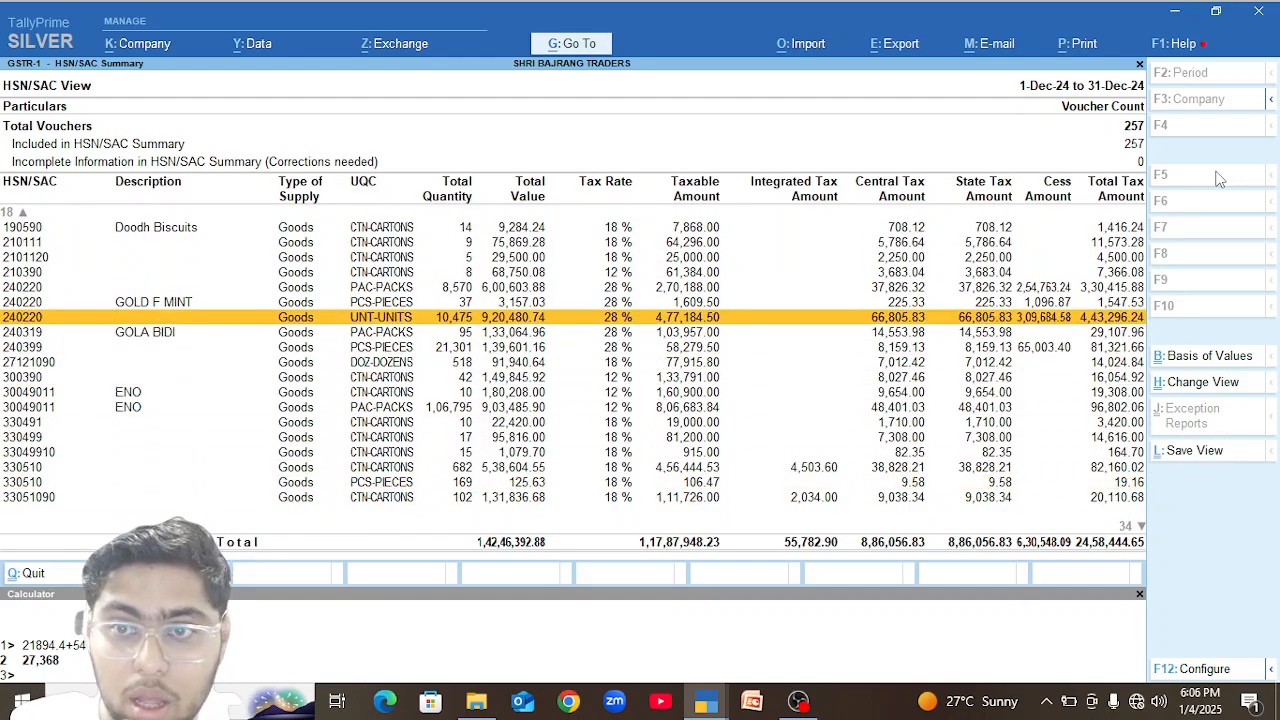
key(Return)
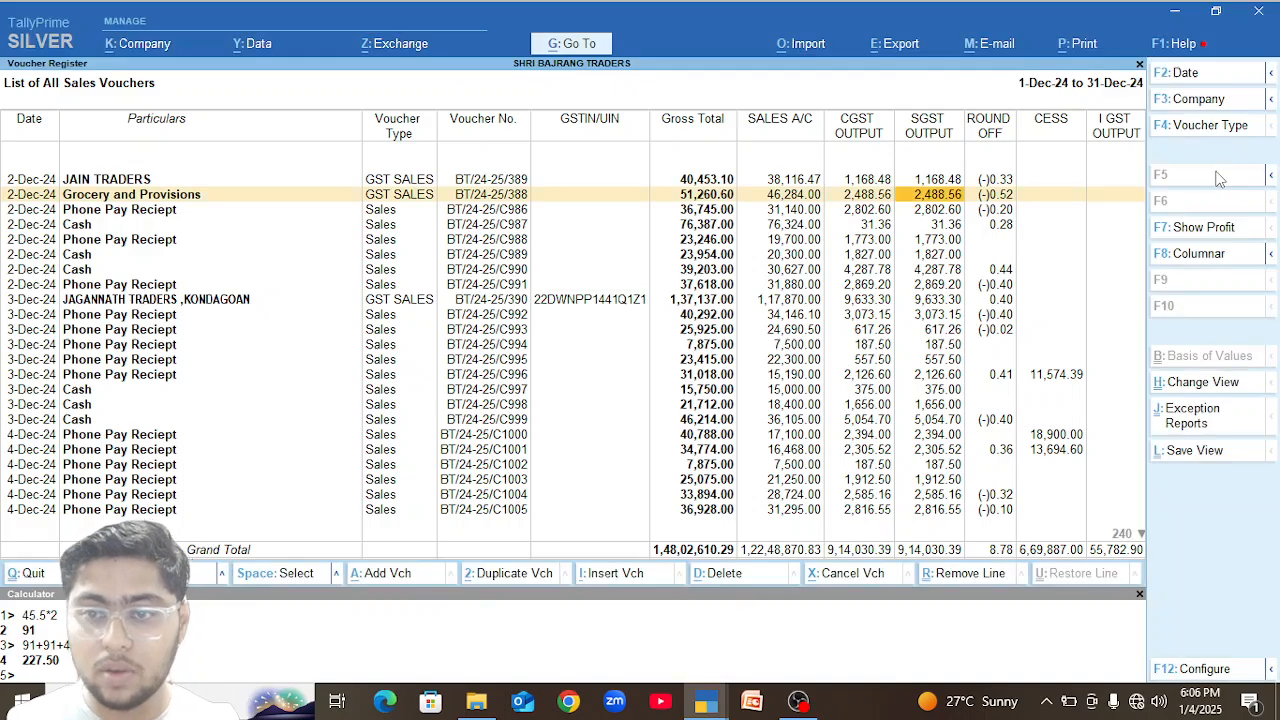
key(Escape)
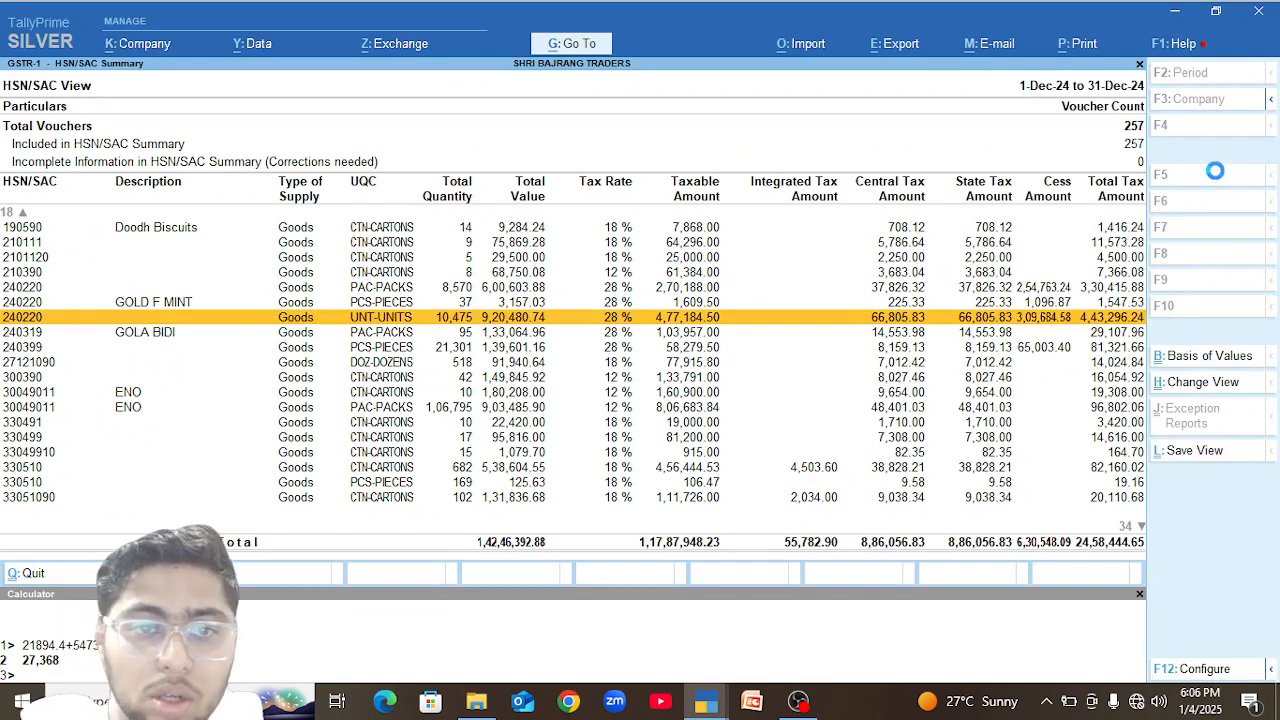
key(Return)
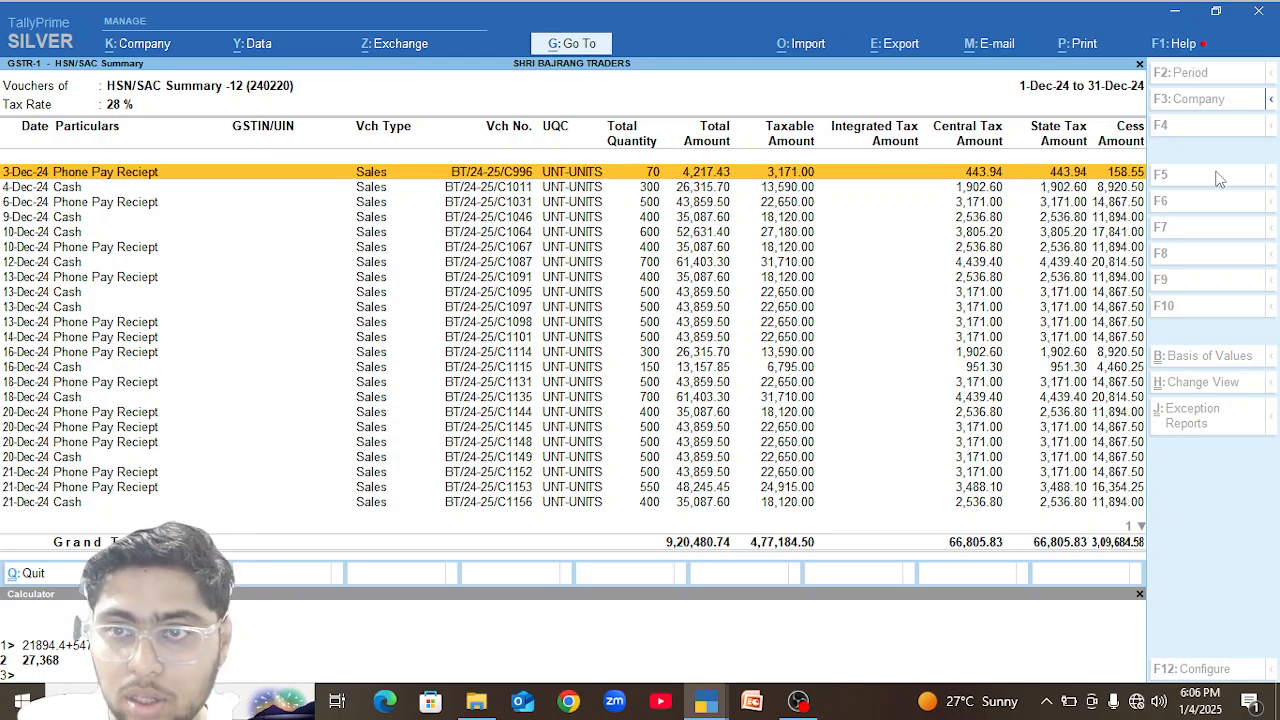
In the 12-Dec-24 Cash sales voucher, set the Gold Flake Prem Flt Cigarette quantity to 70 UNT and save the voucher.
key(Down)
key(Down)
key(Down)
key(Down)
key(Down)
key(Down)
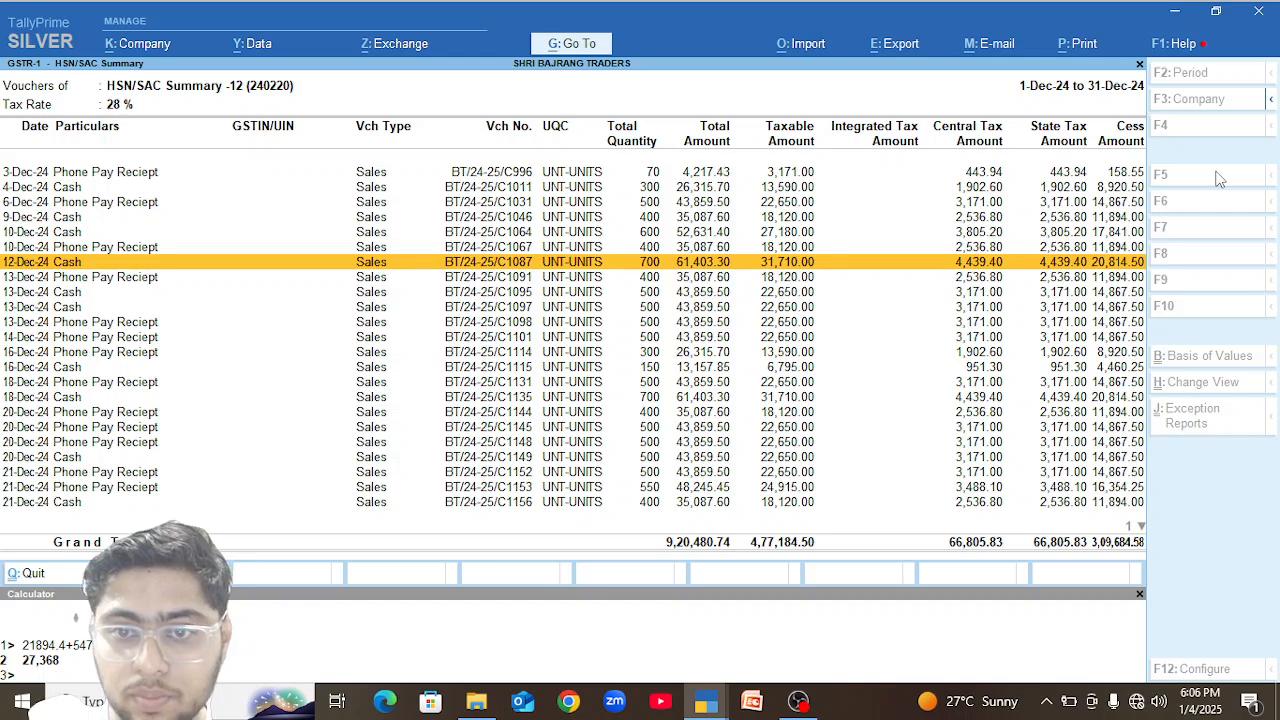
key(Return)
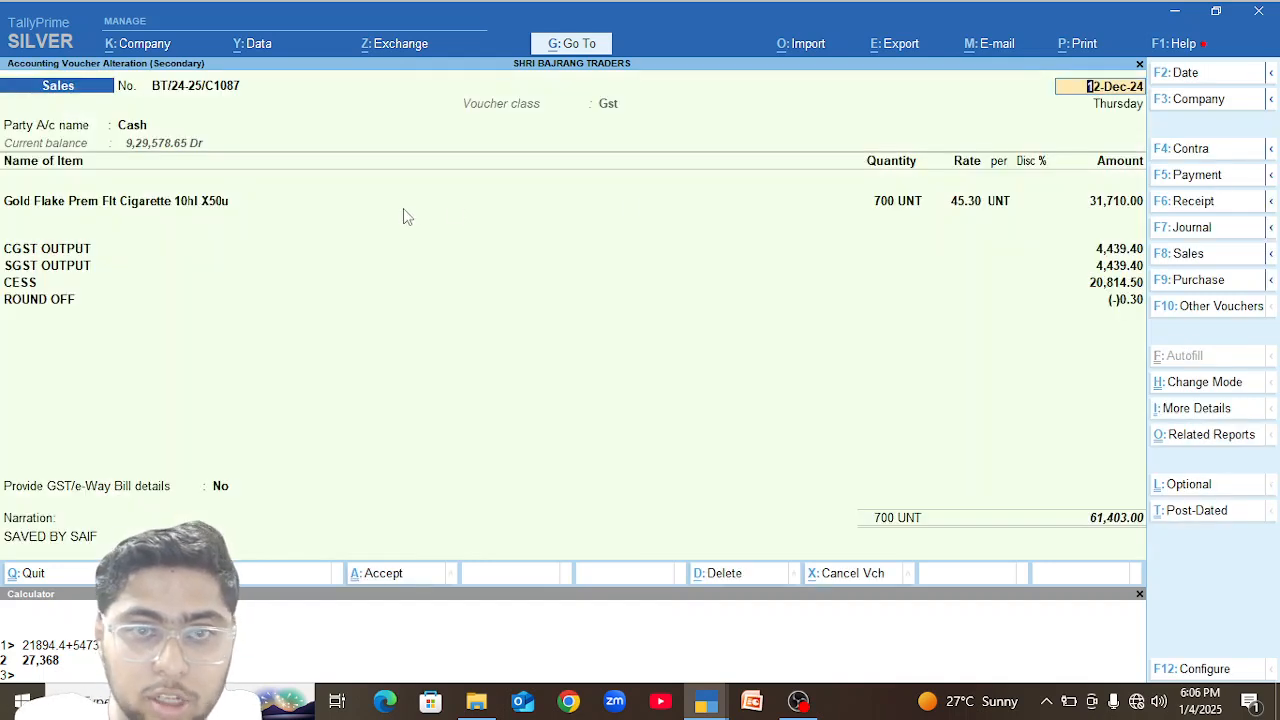
click(903, 208)
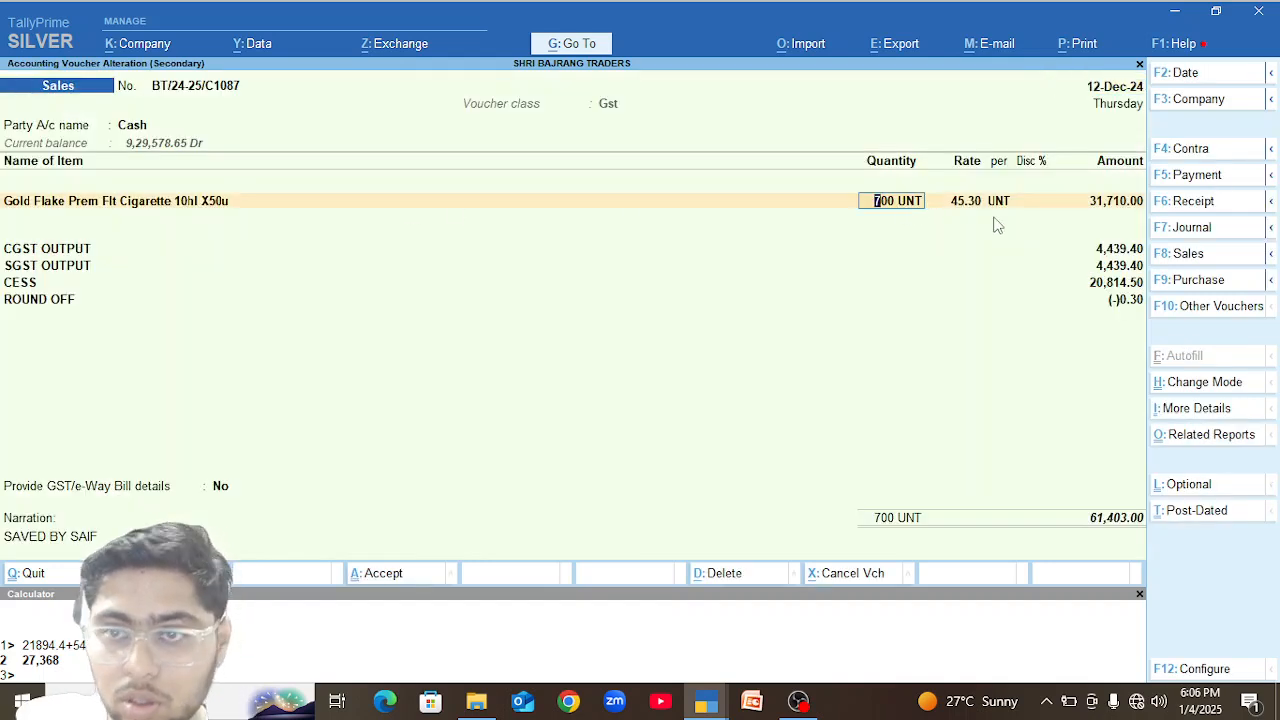
text(70)
key(Return)
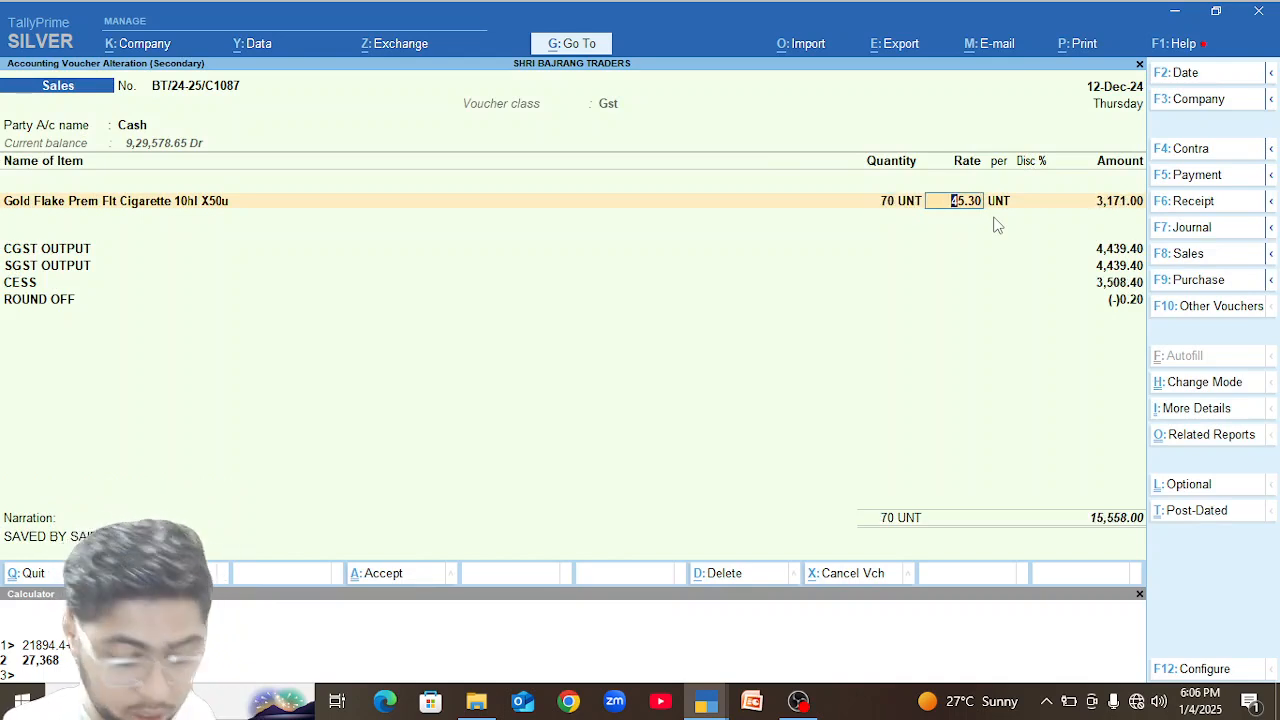
key(ctrl)
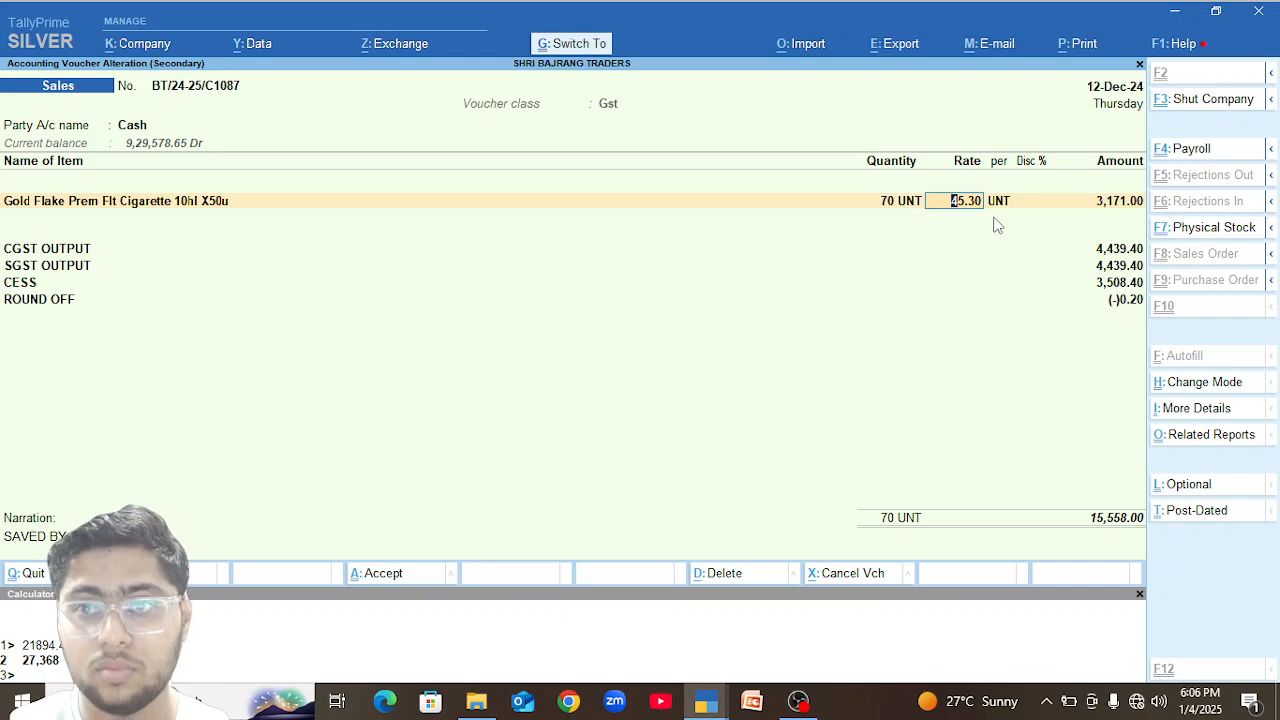
key(ctrl+a)
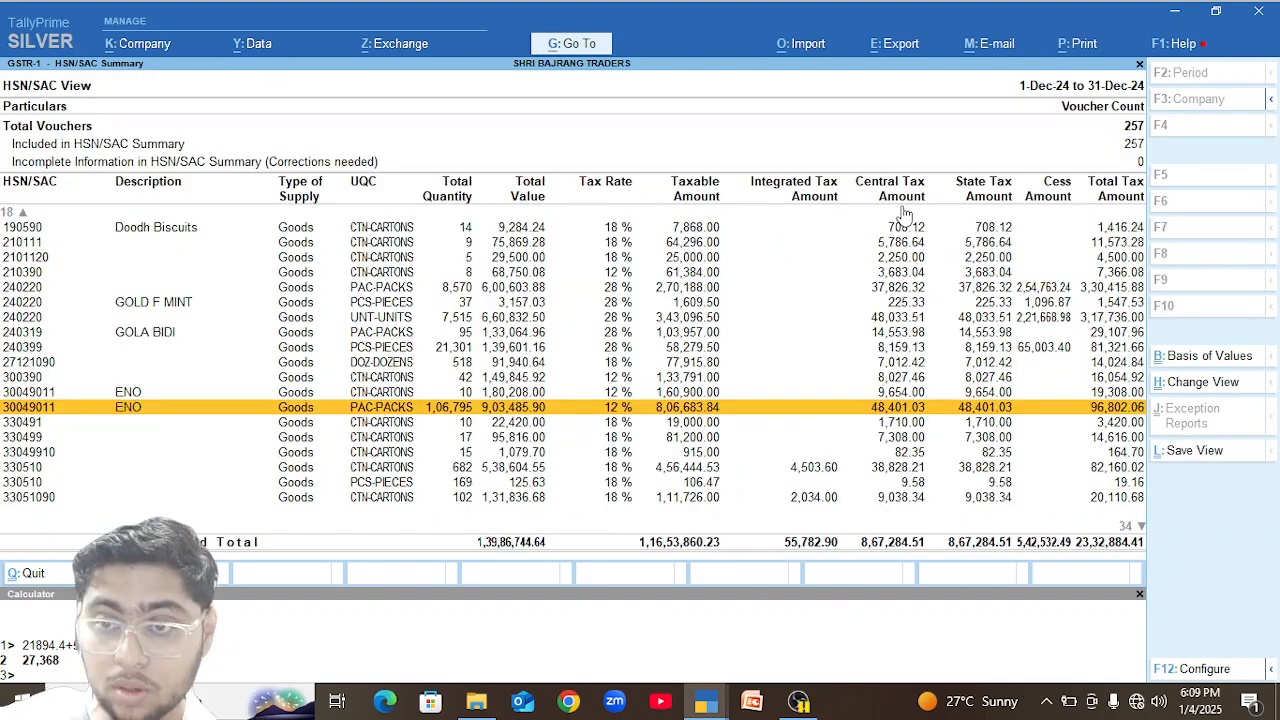
In the HSN/SAC Summary, open the vouchers behind the undescribed 240220 row in PAC-PACKS.
key(Up)
key(Up)
key(Up)
key(Up)
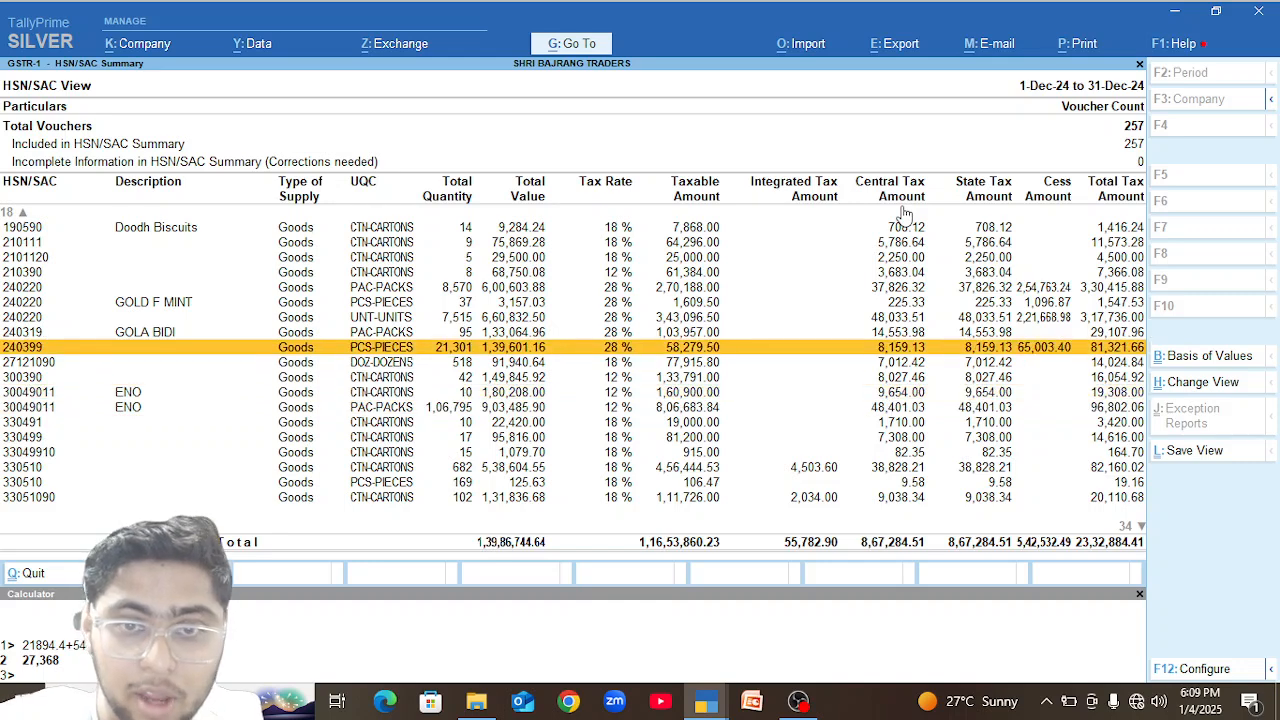
key(Up)
key(Up)
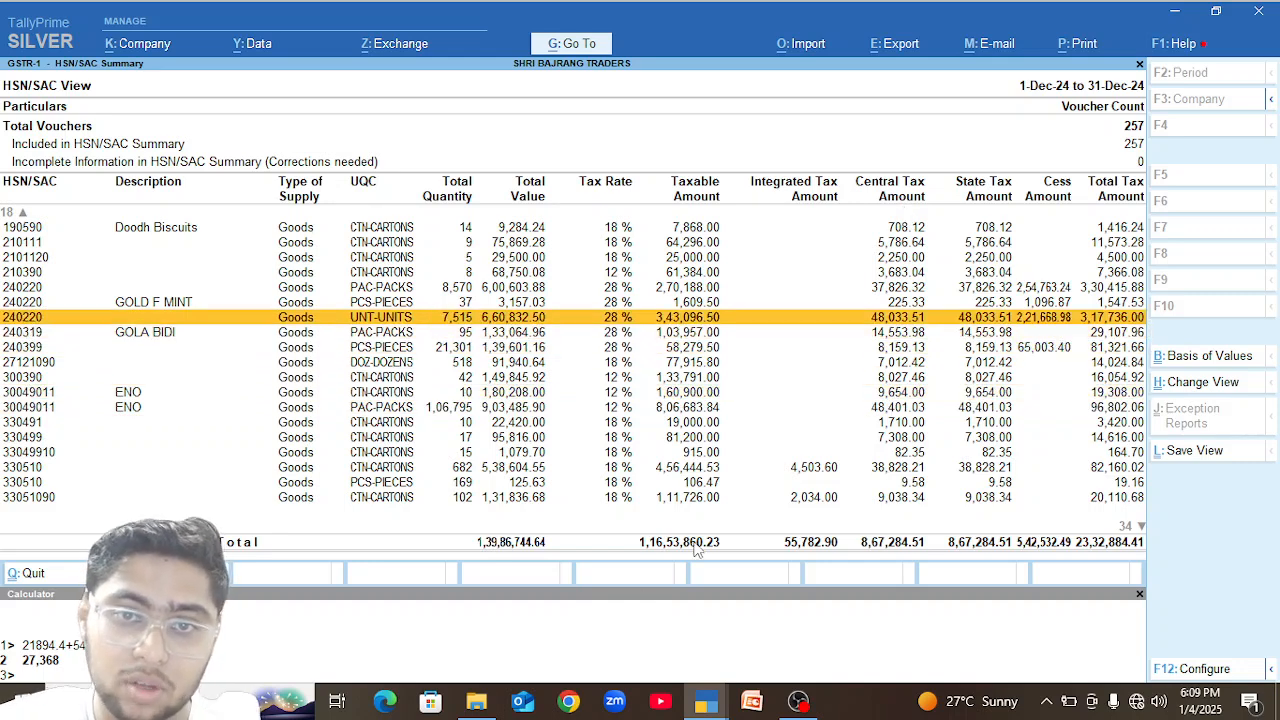
key(Up)
key(Up)
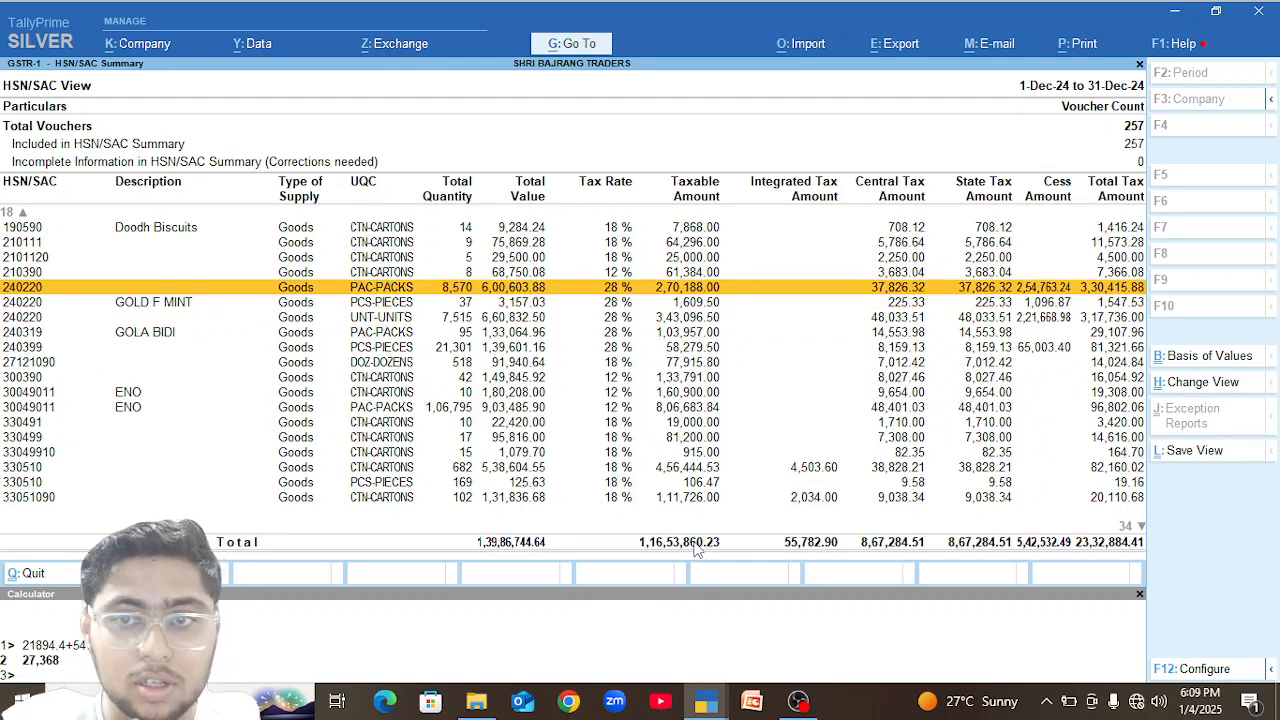
key(Return)
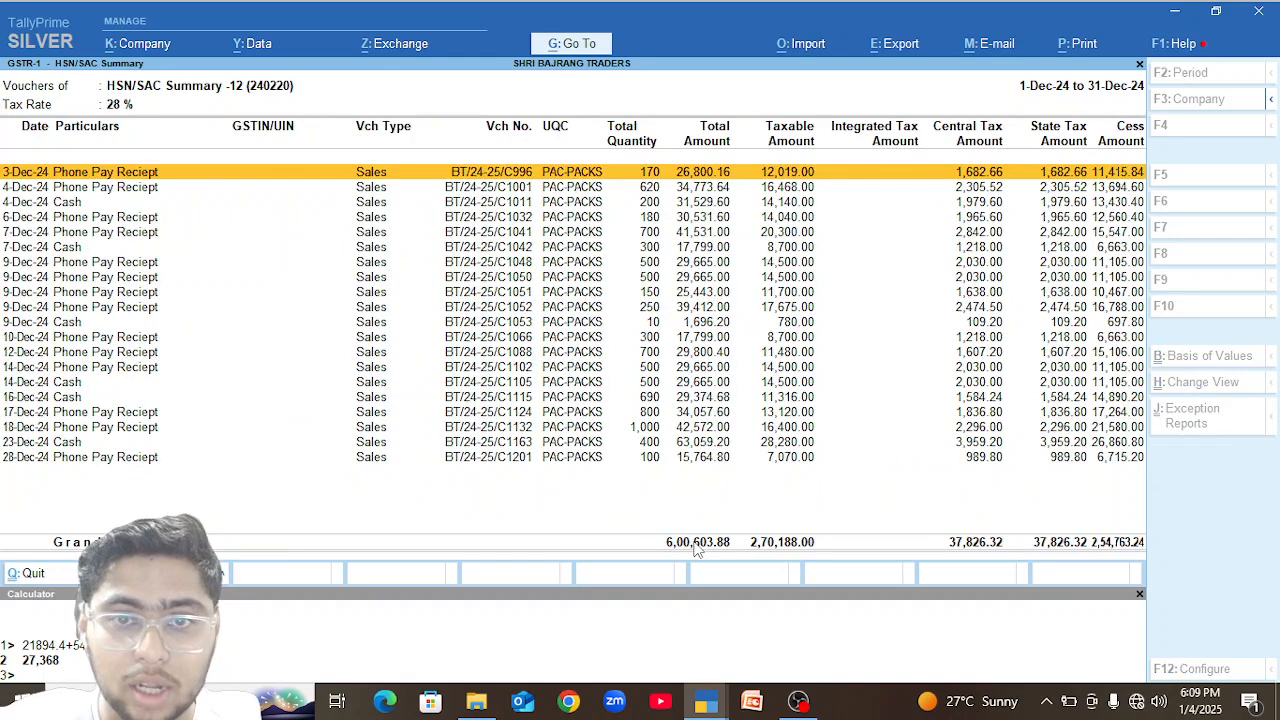
In the 18-Dec-24 Phone Pay Reciept sales voucher, set the FL LIBERTY DSFT quantity to 100 Pkt and save the voucher.
key(Down)
key(Down)
key(Down)
key(Down)
key(Down)
key(Down)
key(Down)
key(Down)
key(Down)
key(Down)
key(Down)
key(Down)
key(Down)
key(Down)
key(Down)
key(Down)
key(Down)
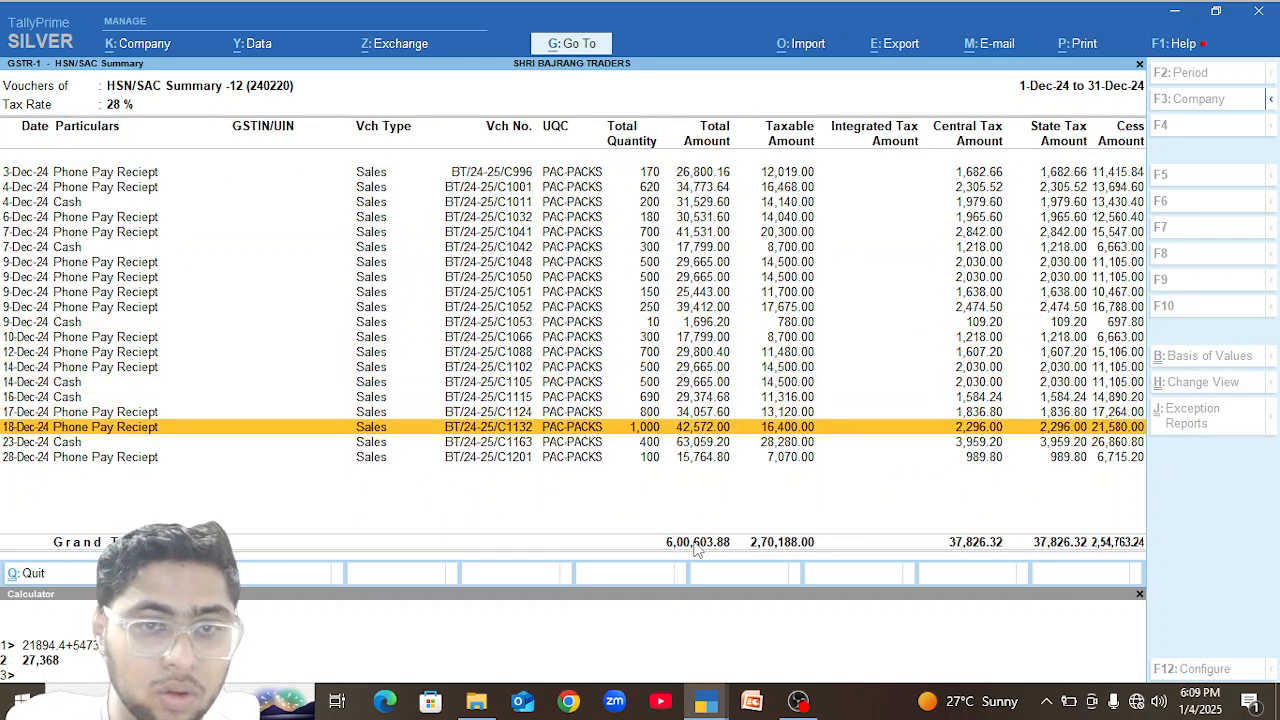
key(Return)
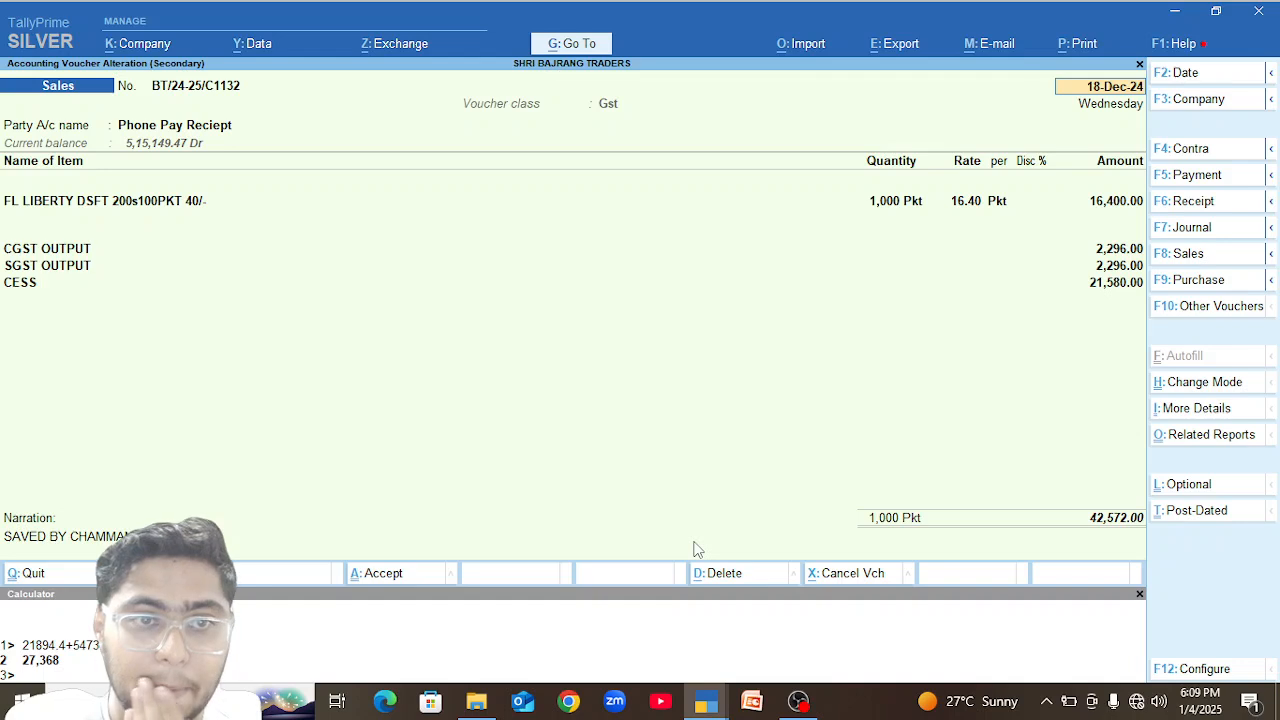
click(882, 205)
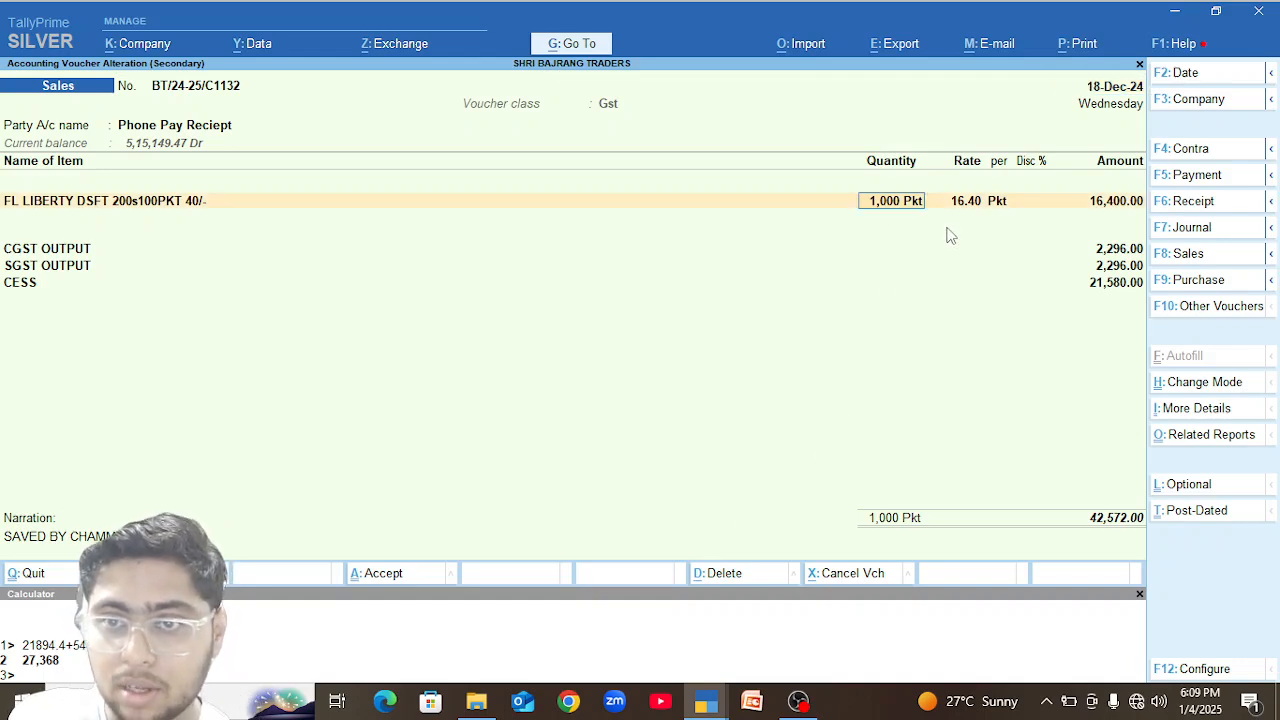
text(100)
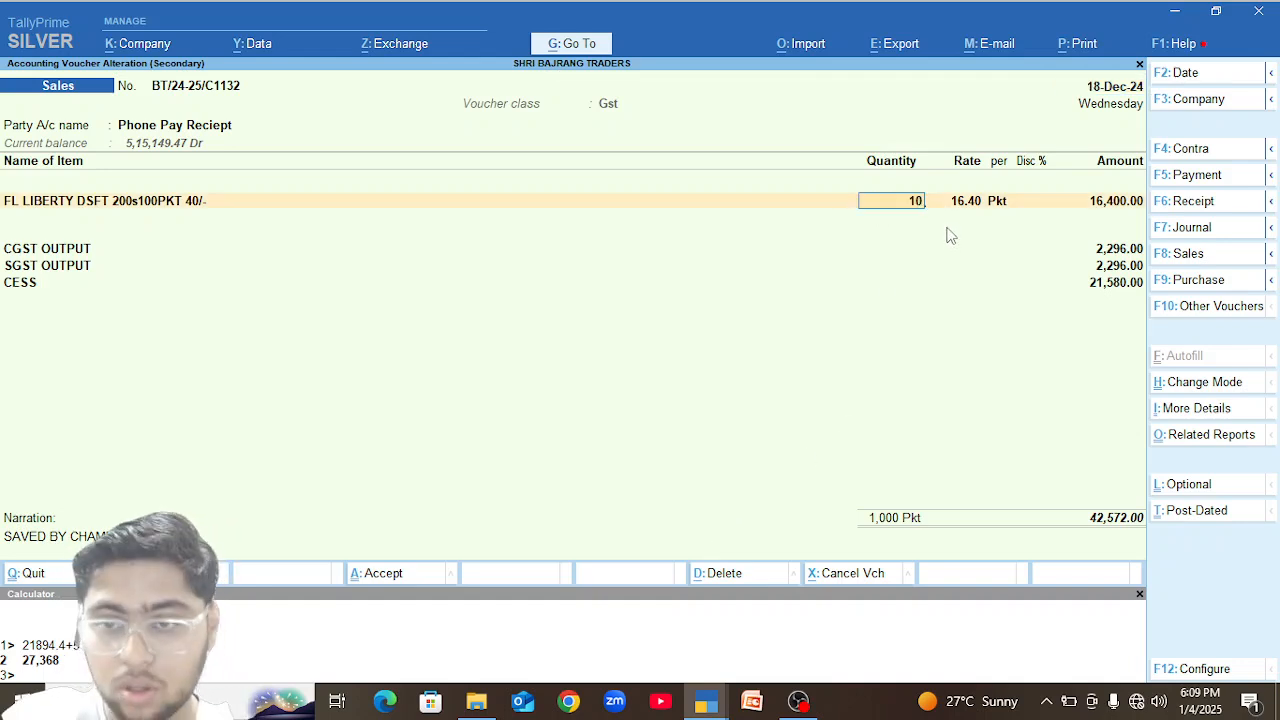
key(Return)
key(ctrl)
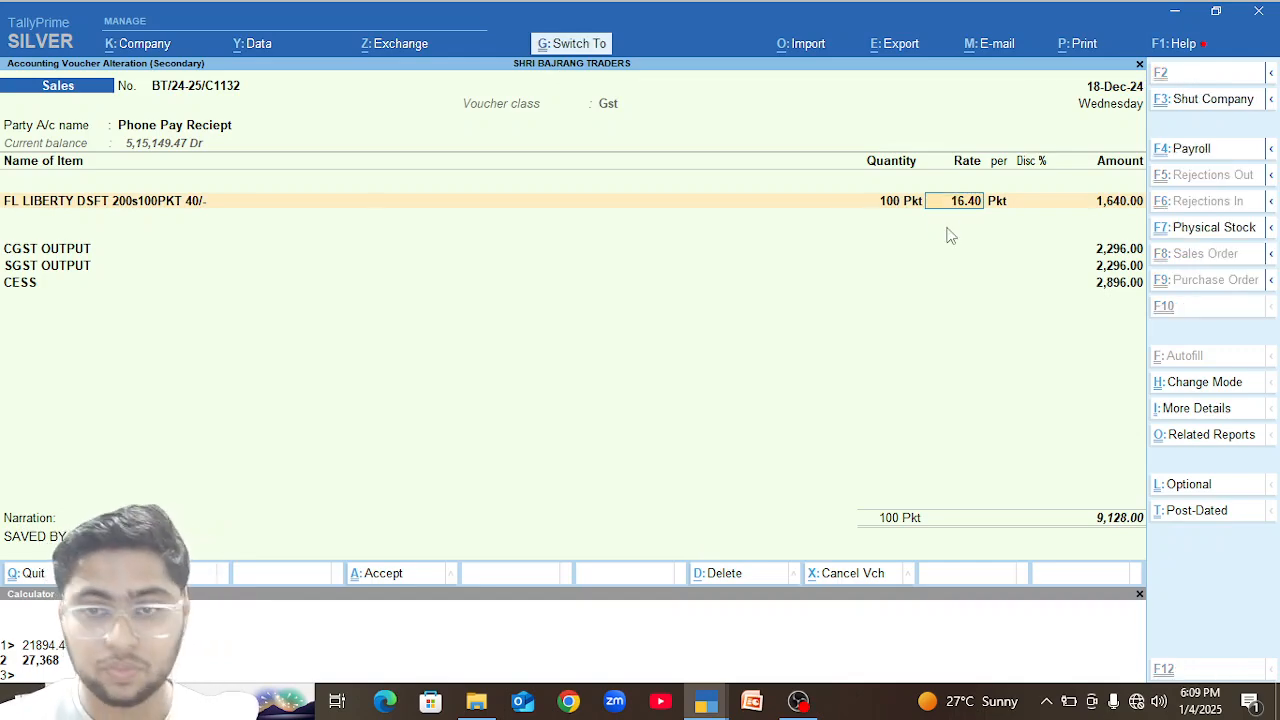
key(ctrl+a)
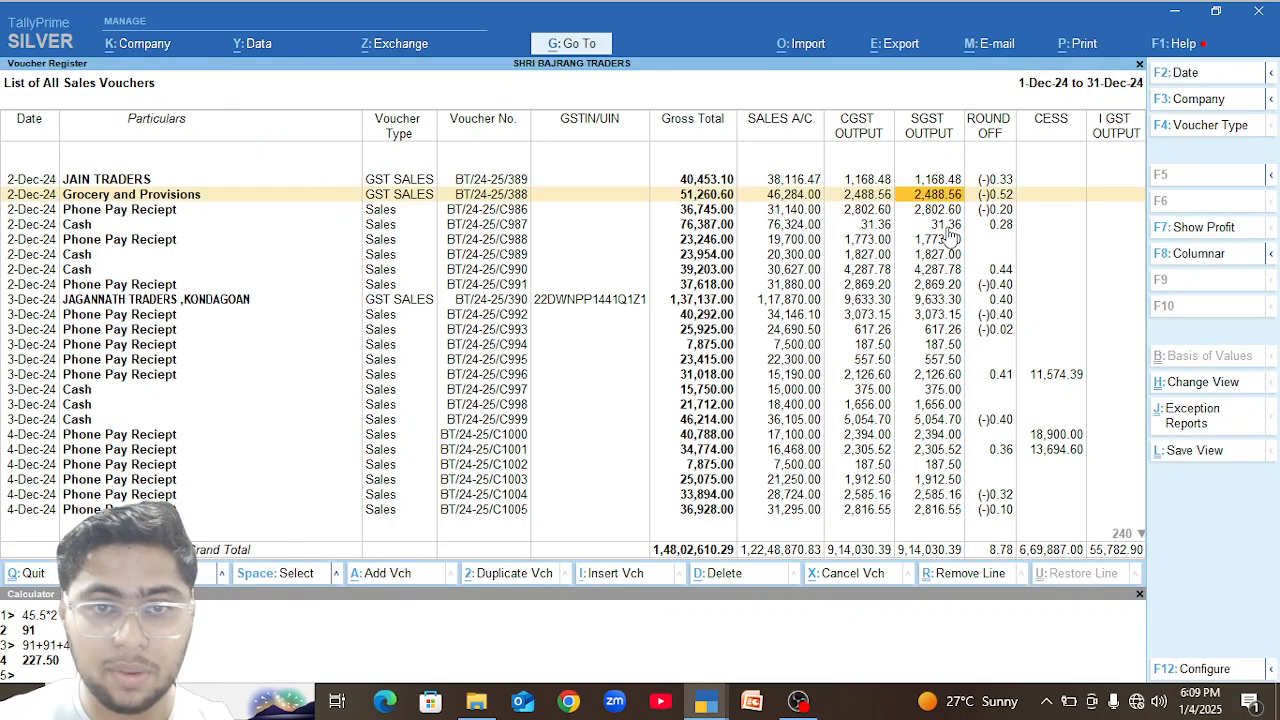
Leave the sales register and open the Cash ledger from the account books to check its monthly summary and December entries.
key(Escape)
key(Escape)
key(Escape)
key(Escape)
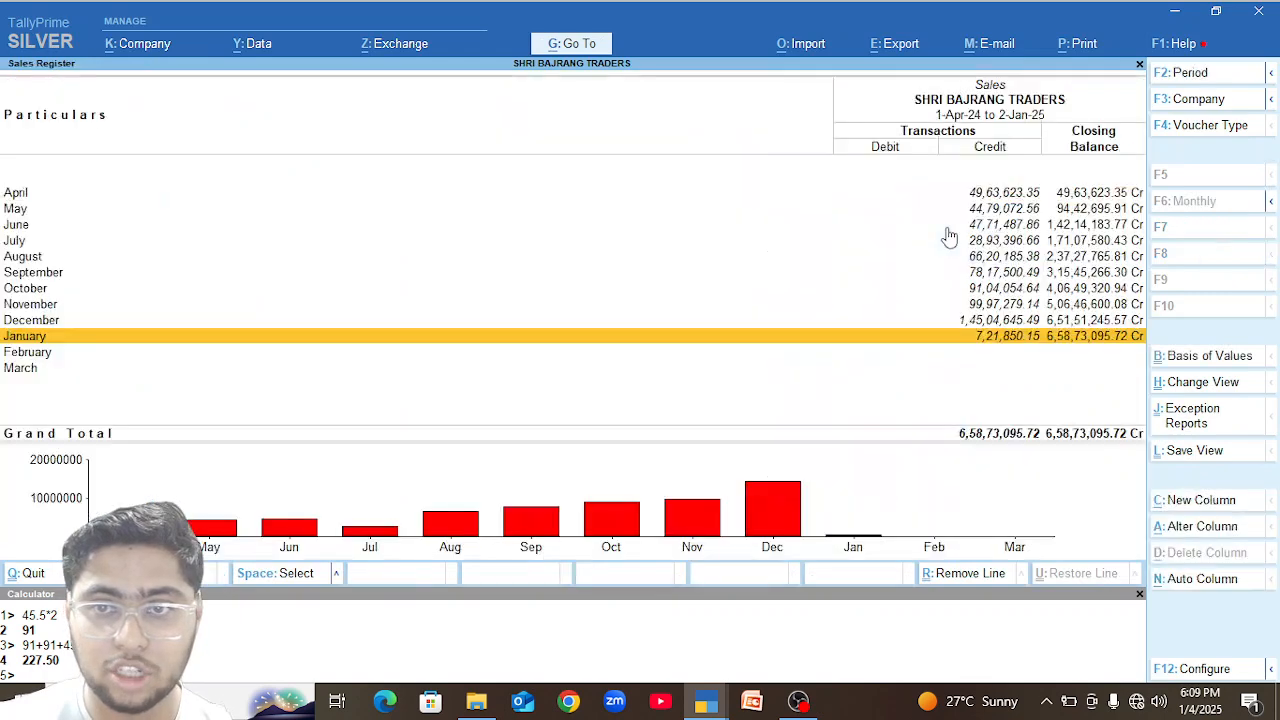
key(Escape)
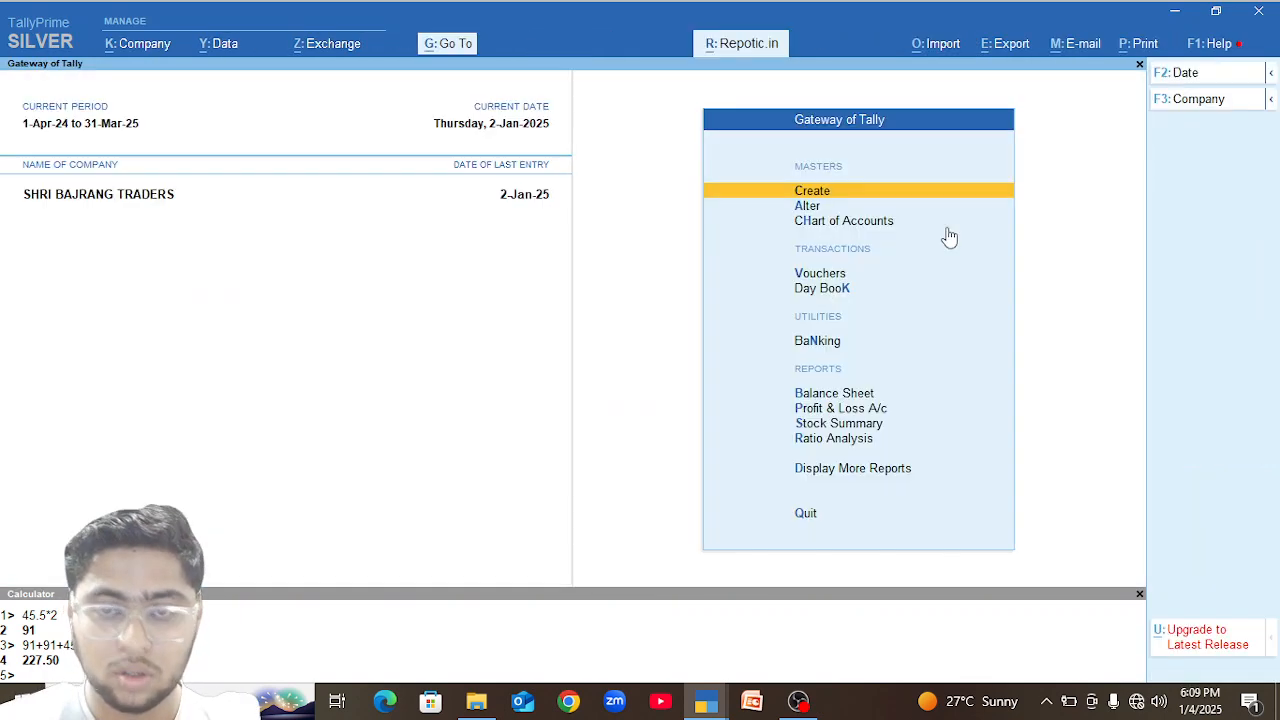
key(d)
key(a)
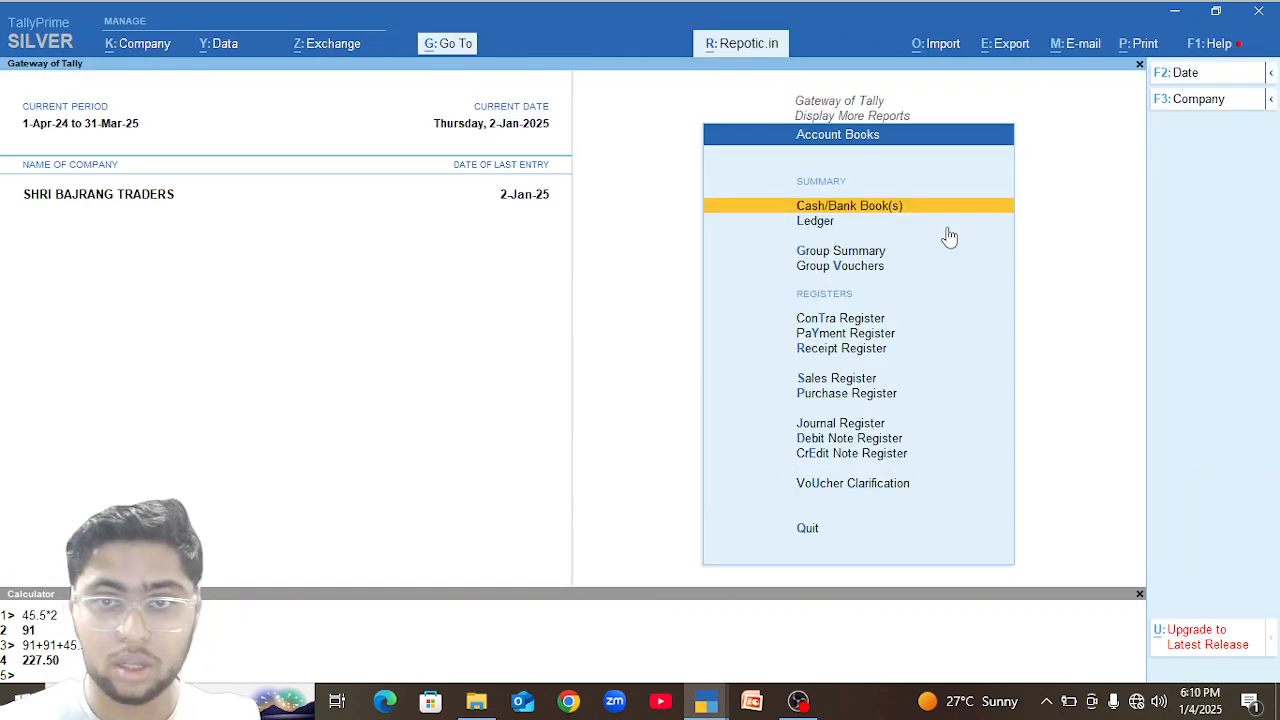
key(Return)
key(Down)
key(Return)
key(Up)
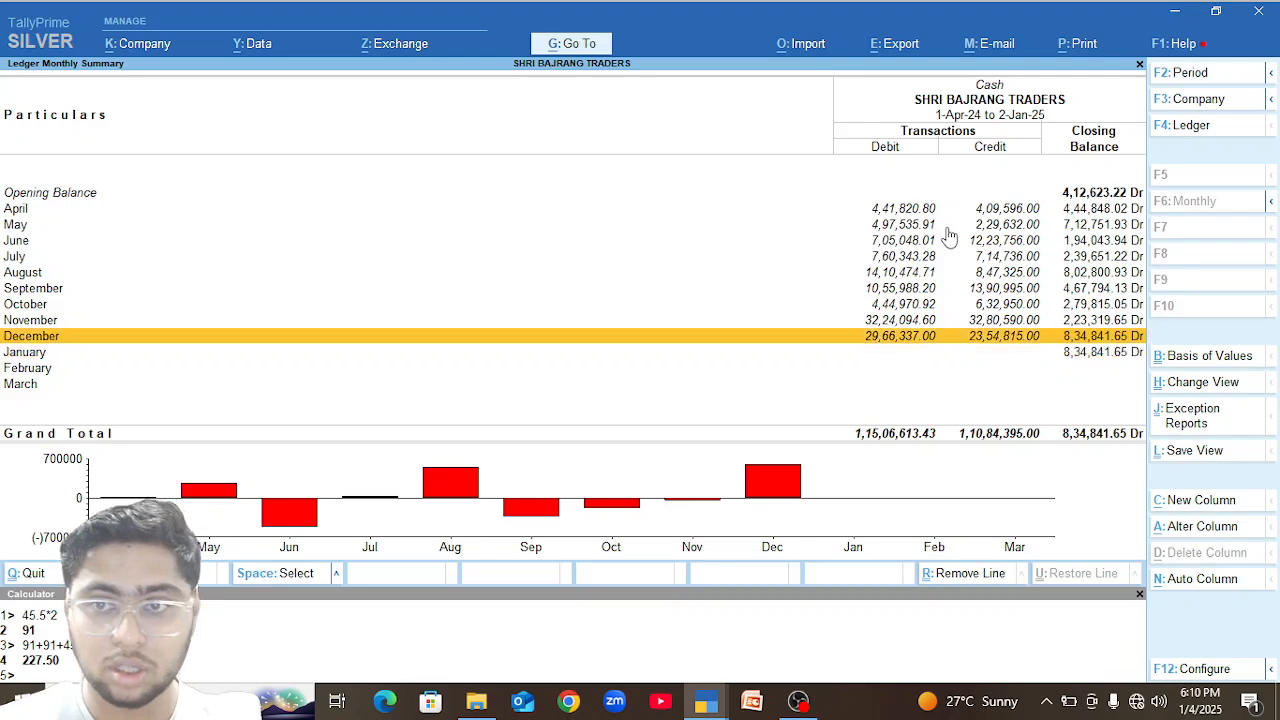
key(Return)
key(Escape)
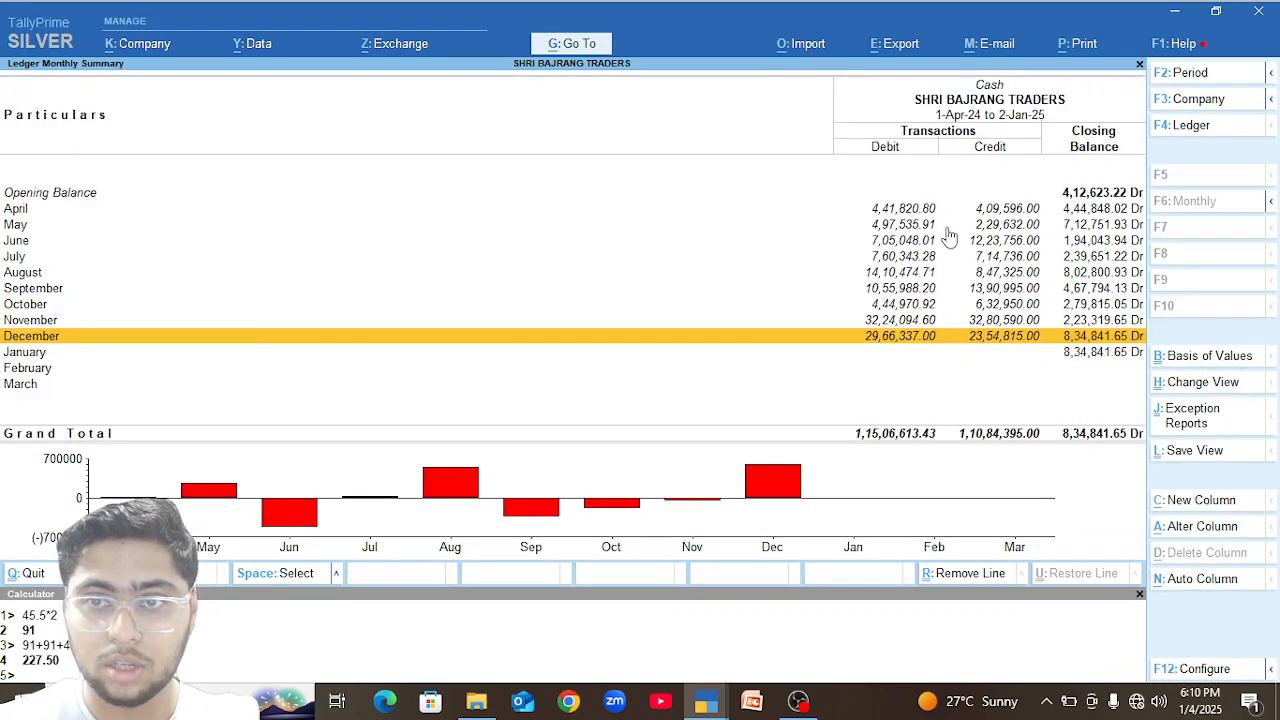
Leave the Cash ledger and open the Phone Pay Reciept ledger to check its monthly summary.
key(Escape)
key(Escape)
key(Down)
key(Return)
text(P)
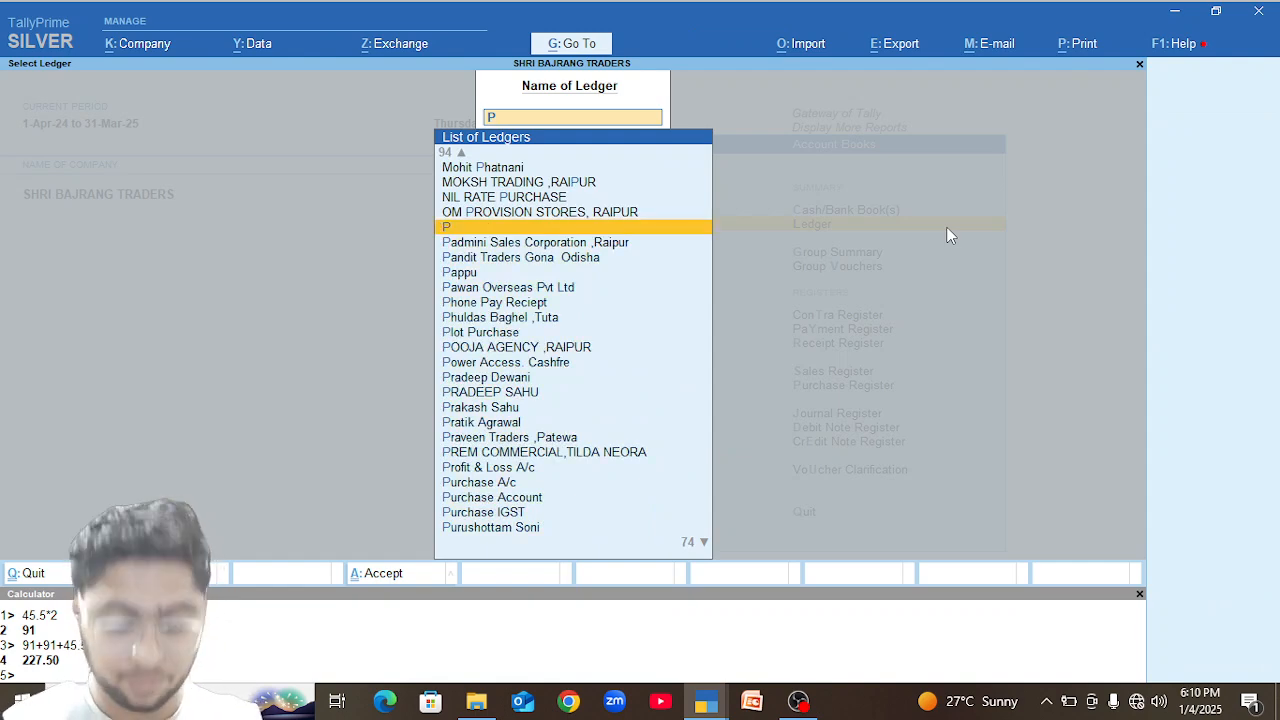
text(h)
key(Return)
key(F6)
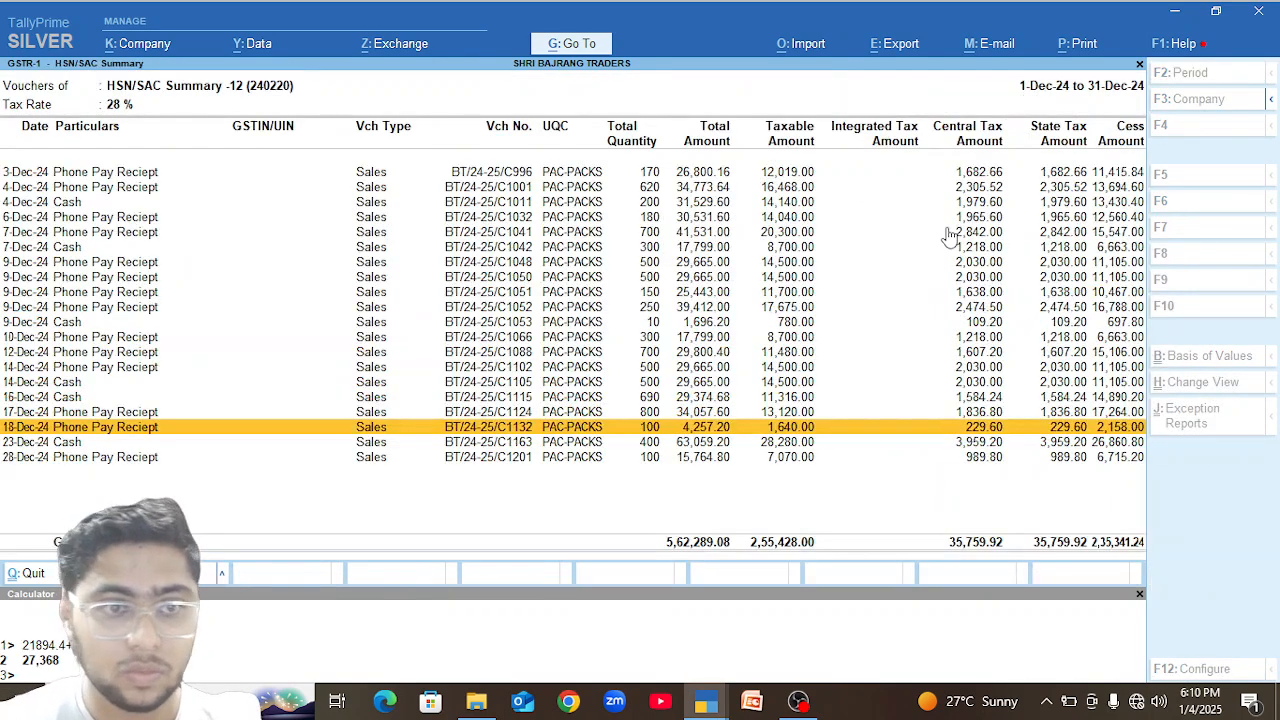
In the 23-Dec-24 Cash sales voucher, set the GOLD FLAKE RED CIGARETTE quantity to 10 Pkt and save the voucher.
key(Up)
key(Up)
key(Up)
key(Up)
key(Down)
key(Down)
key(Down)
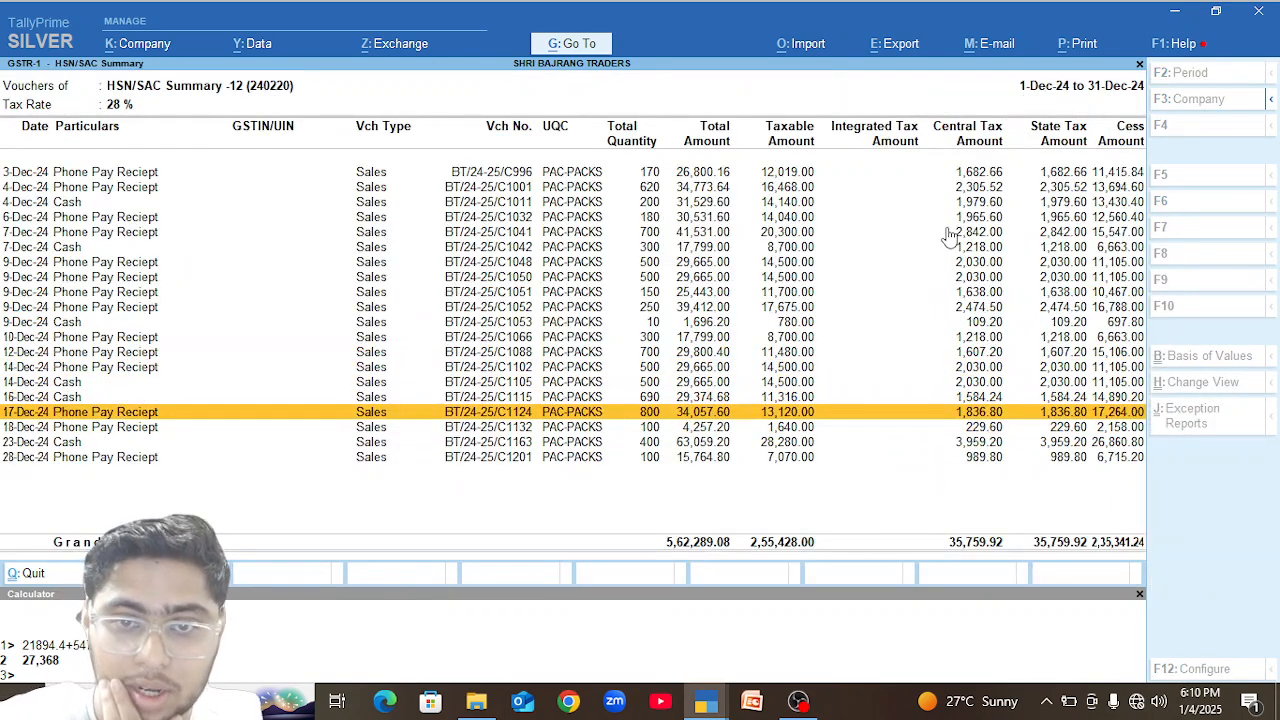
key(Down)
key(Down)
key(Return)
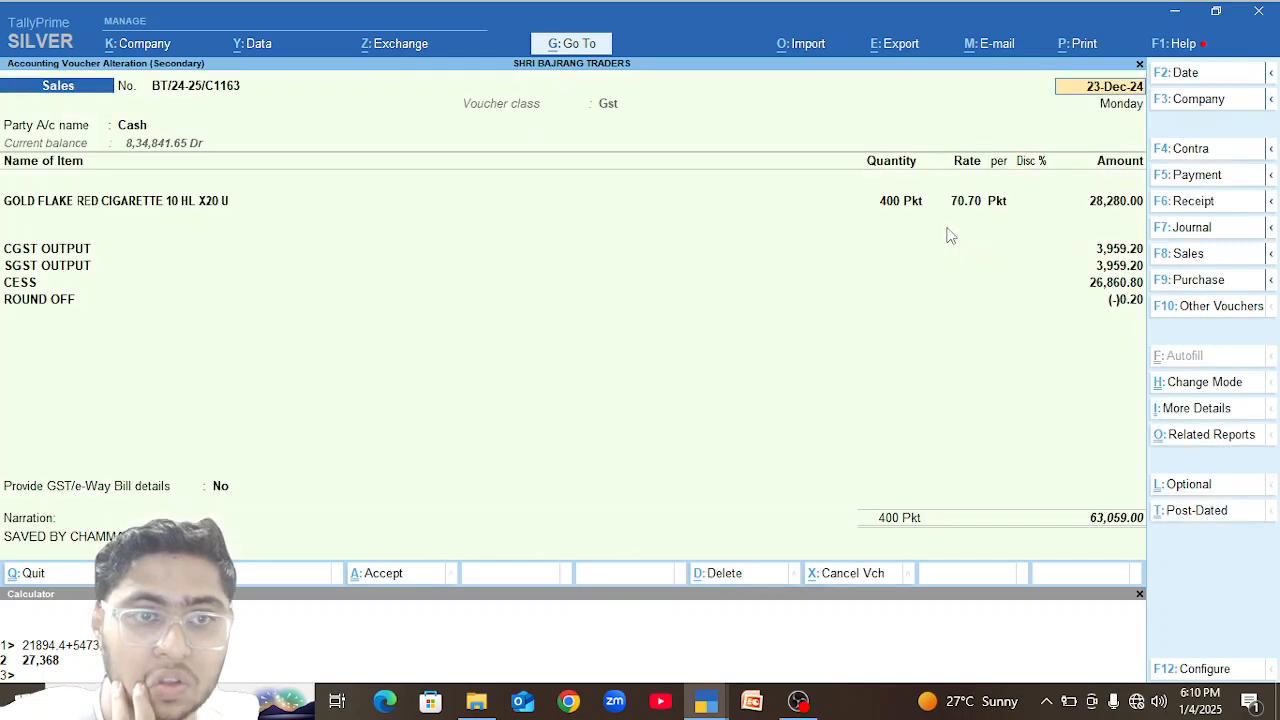
click(900, 206)
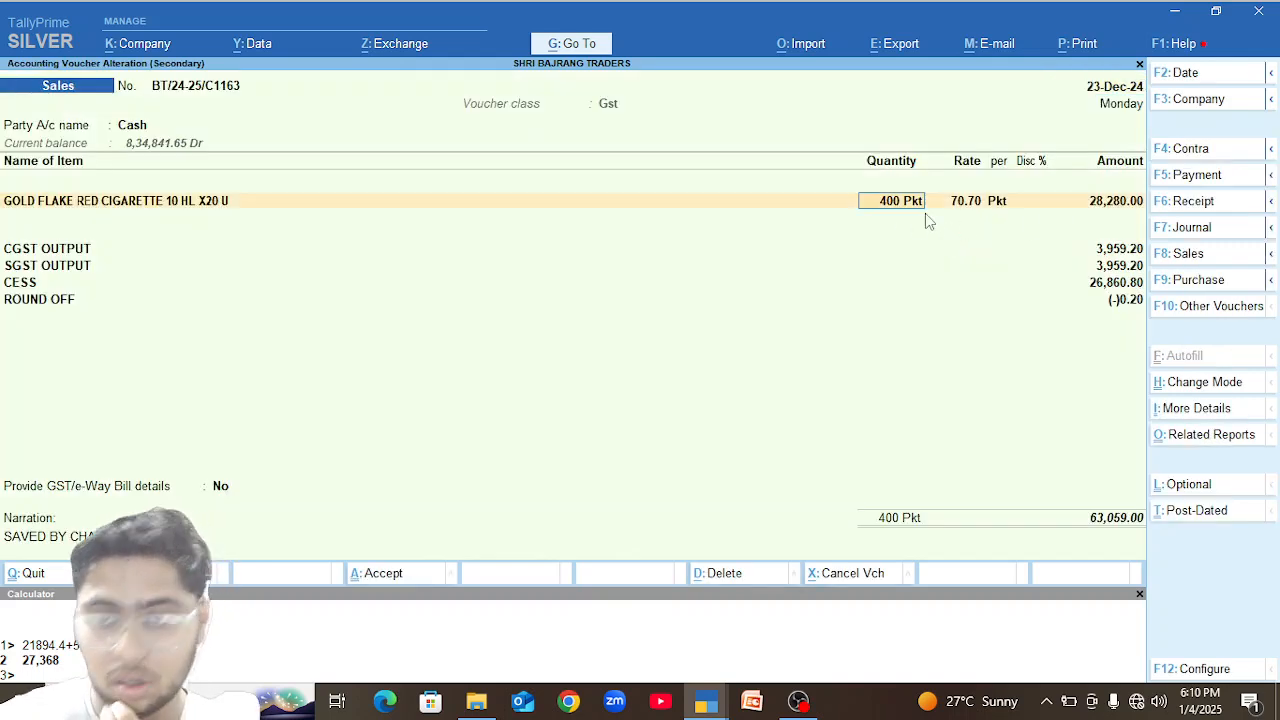
text(10)
key(Return)
key(ctrl)
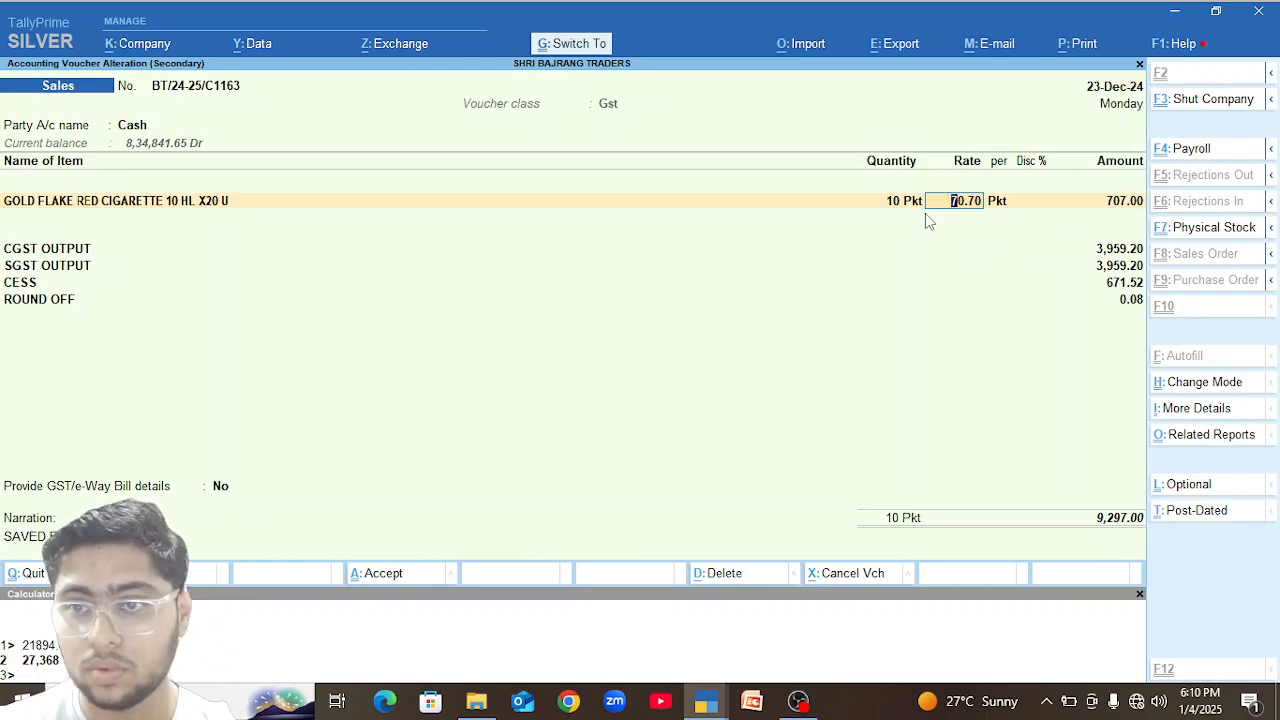
key(ctrl+a)
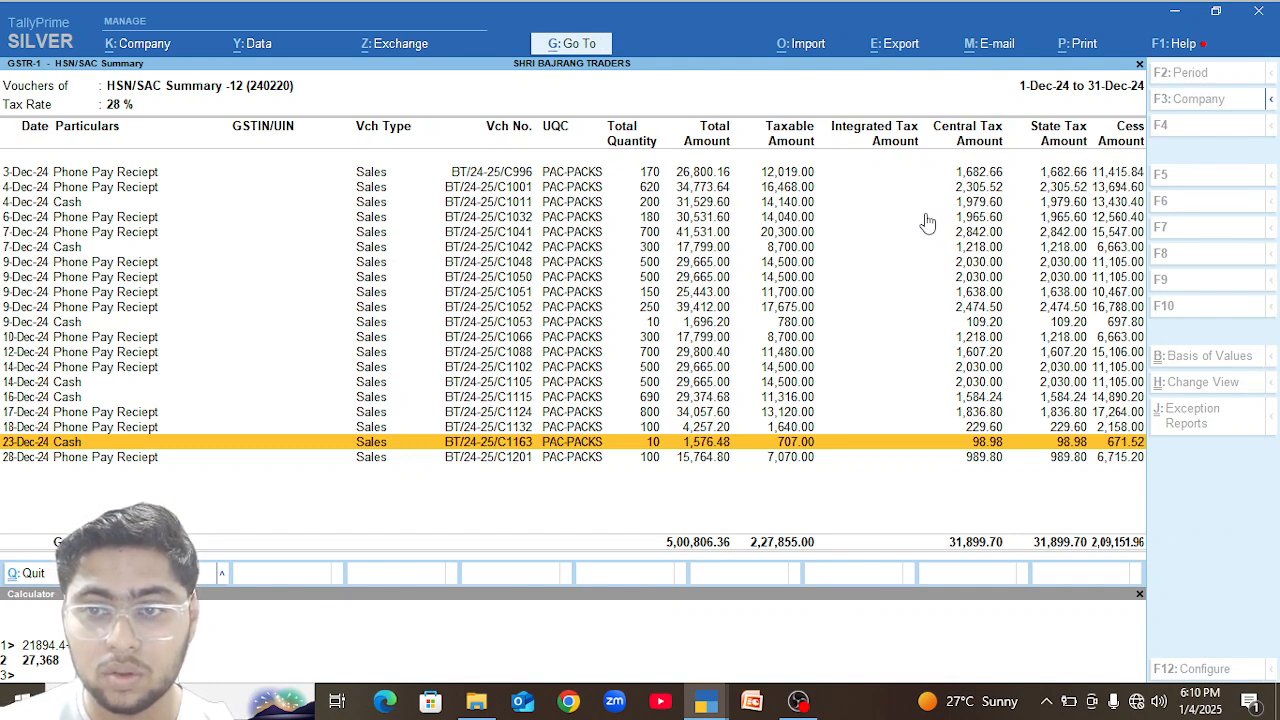
Reopen the 23-Dec-24 Cash sales voucher to check its tax and cess amounts, and close it without changes.
key(Up)
key(Up)
key(Up)
key(Up)
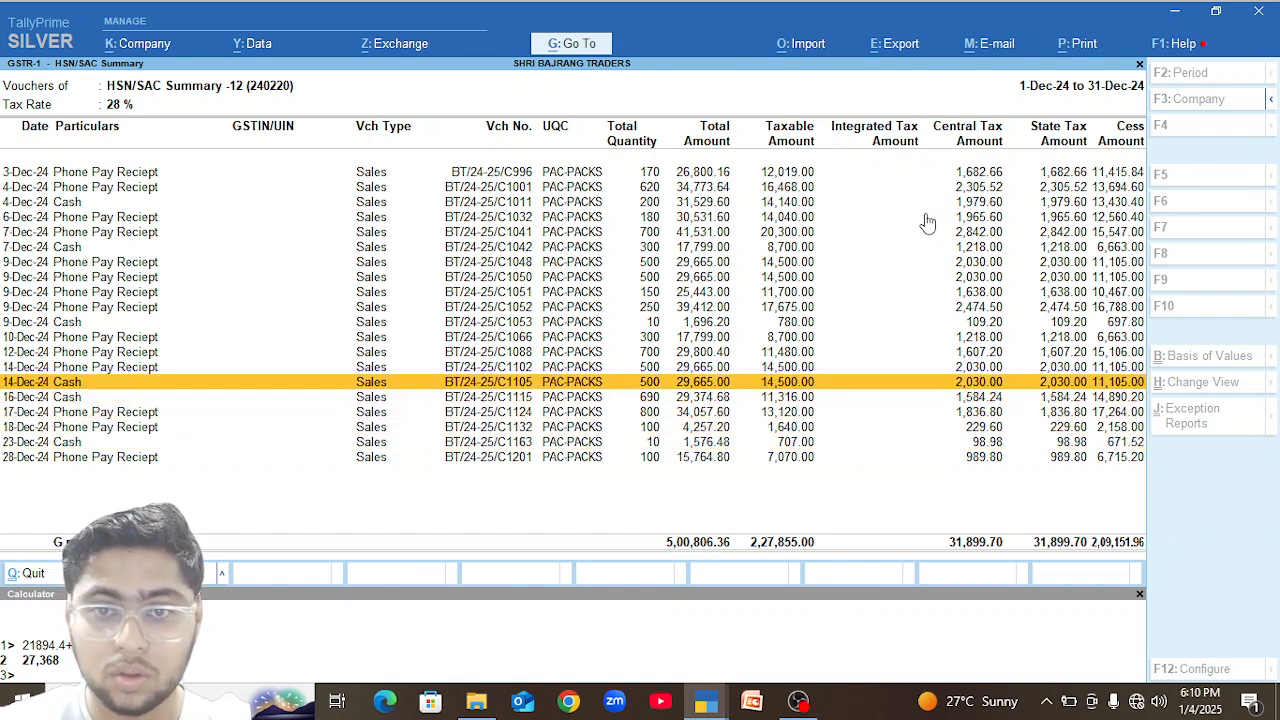
key(Down)
key(Down)
key(Down)
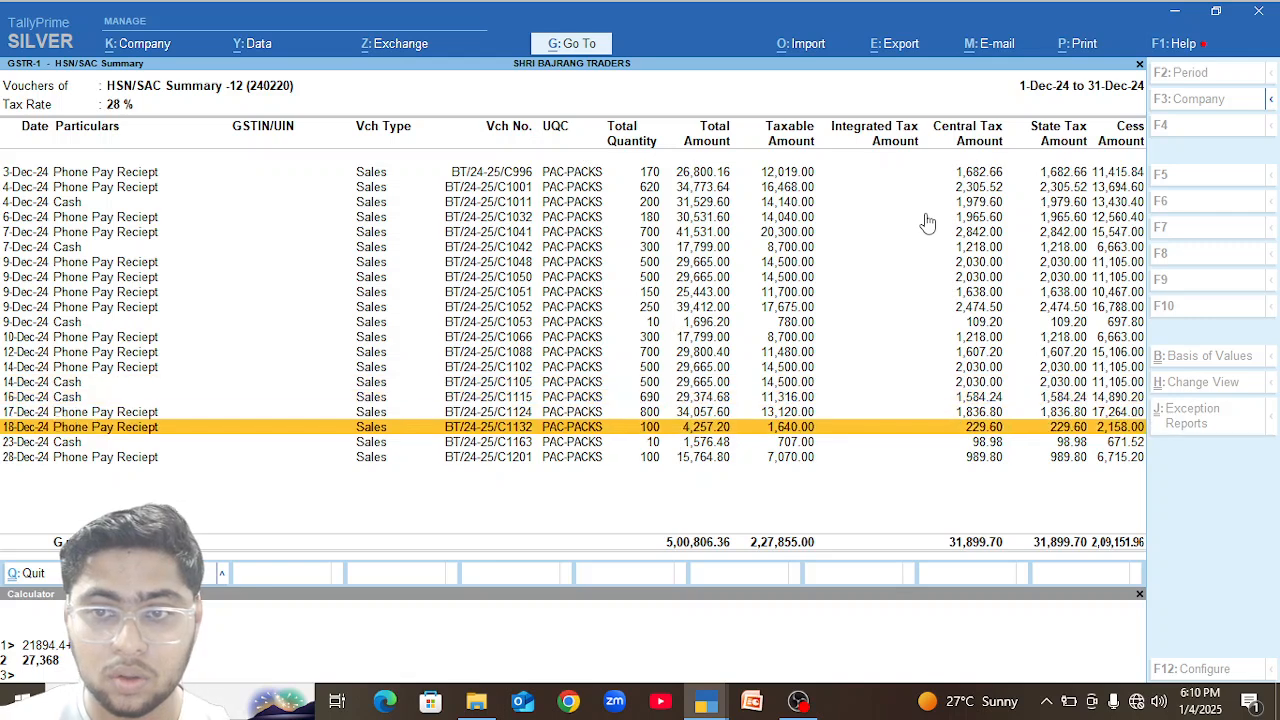
key(Down)
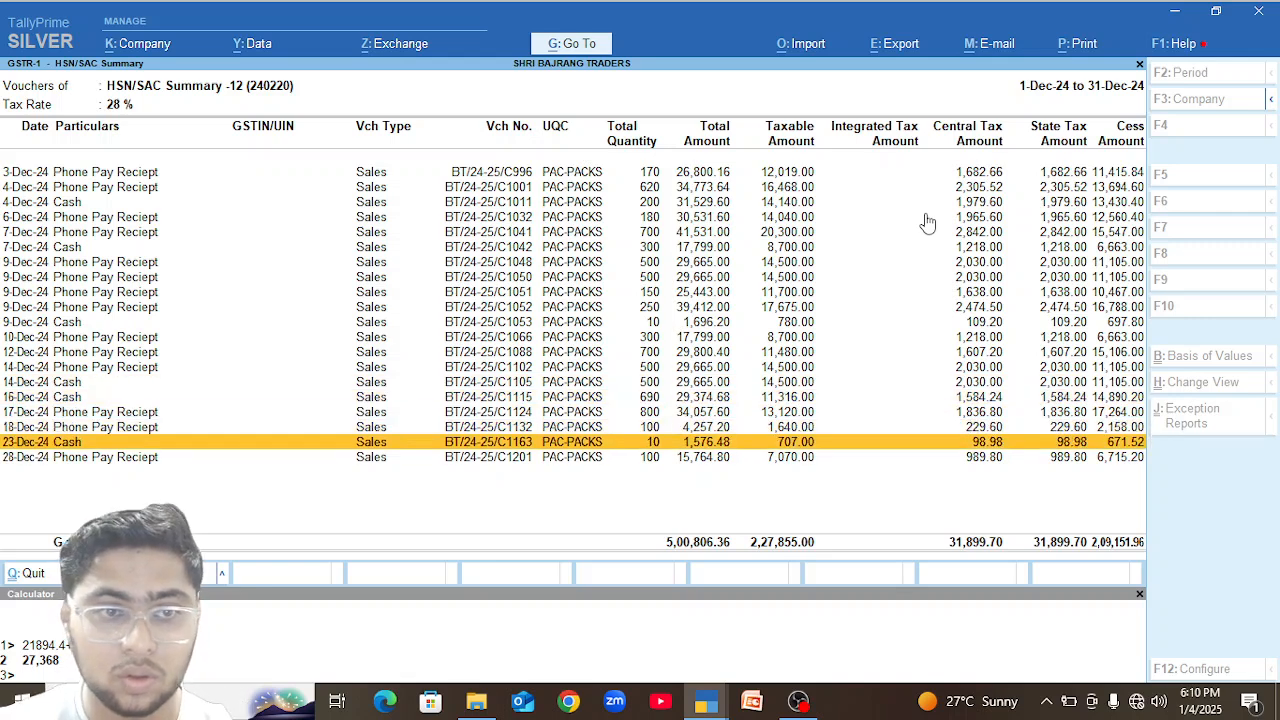
key(Return)
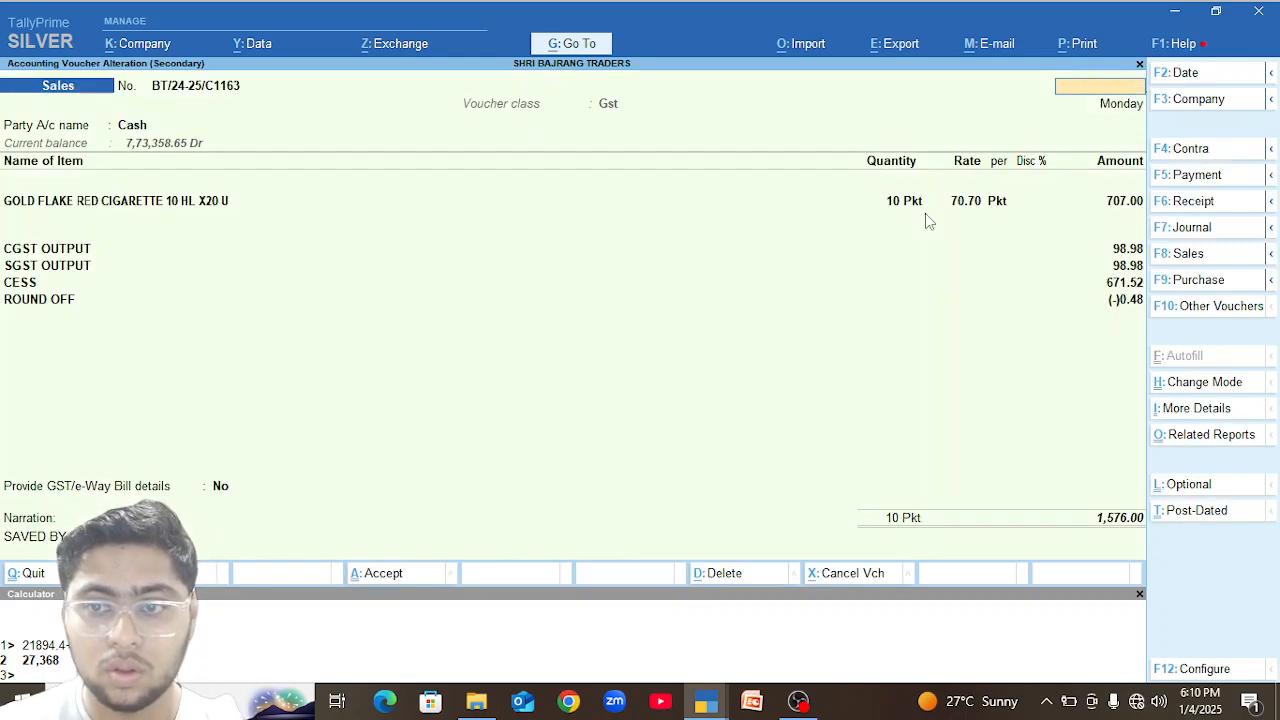
key(Escape)
key(Return)
In the 7-Dec-24 Phone Pay Reciept sales voucher, set the FLAKE EXCEL SPECIAL quantity to 70 Pkt and save the voucher.
key(Up)
key(Up)
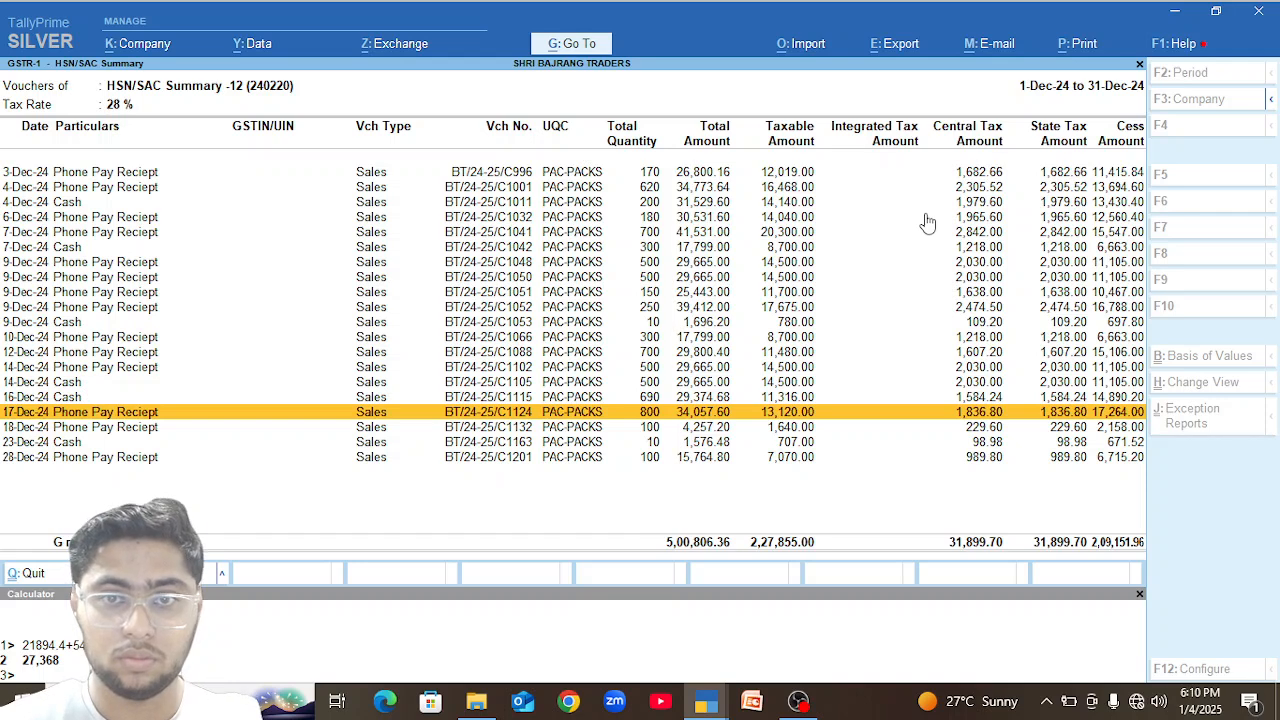
key(Up)
key(Up)
key(Up)
key(Up)
key(Up)
key(Up)
key(Up)
key(Up)
key(Up)
key(Up)
key(Up)
key(Up)
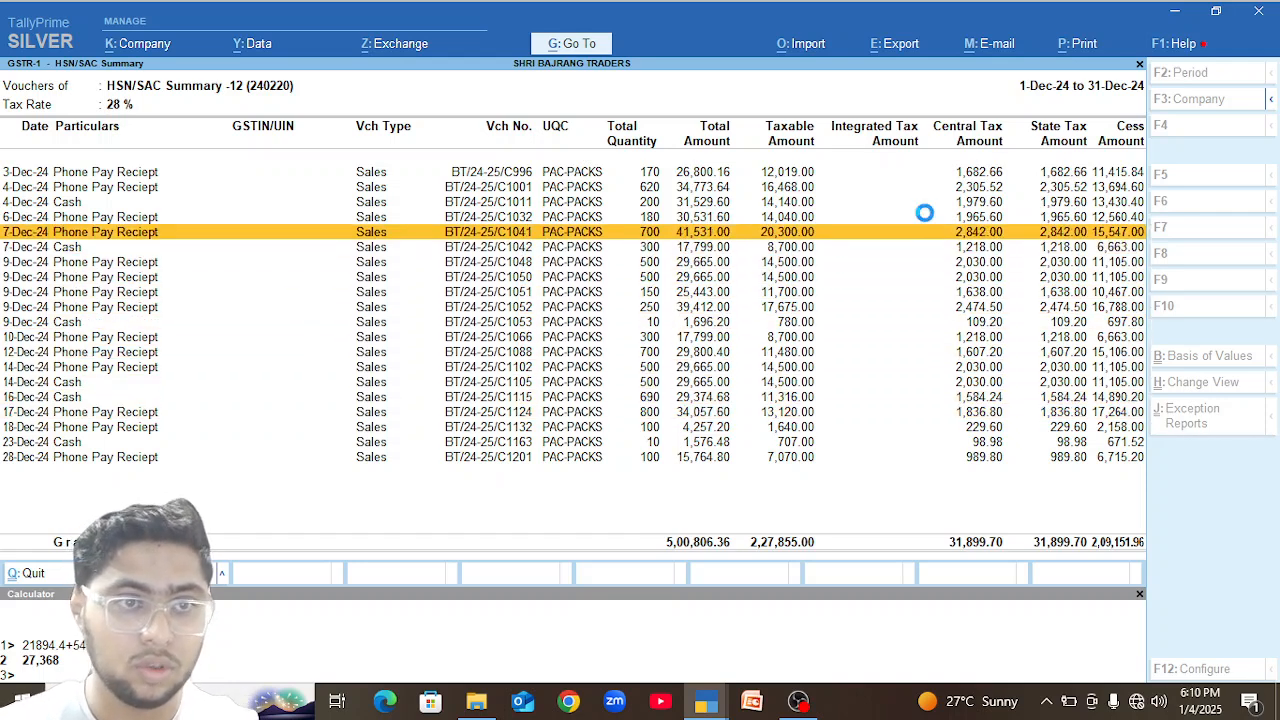
key(Return)
click(912, 210)
text(70)
key(Return)
key(ctrl)
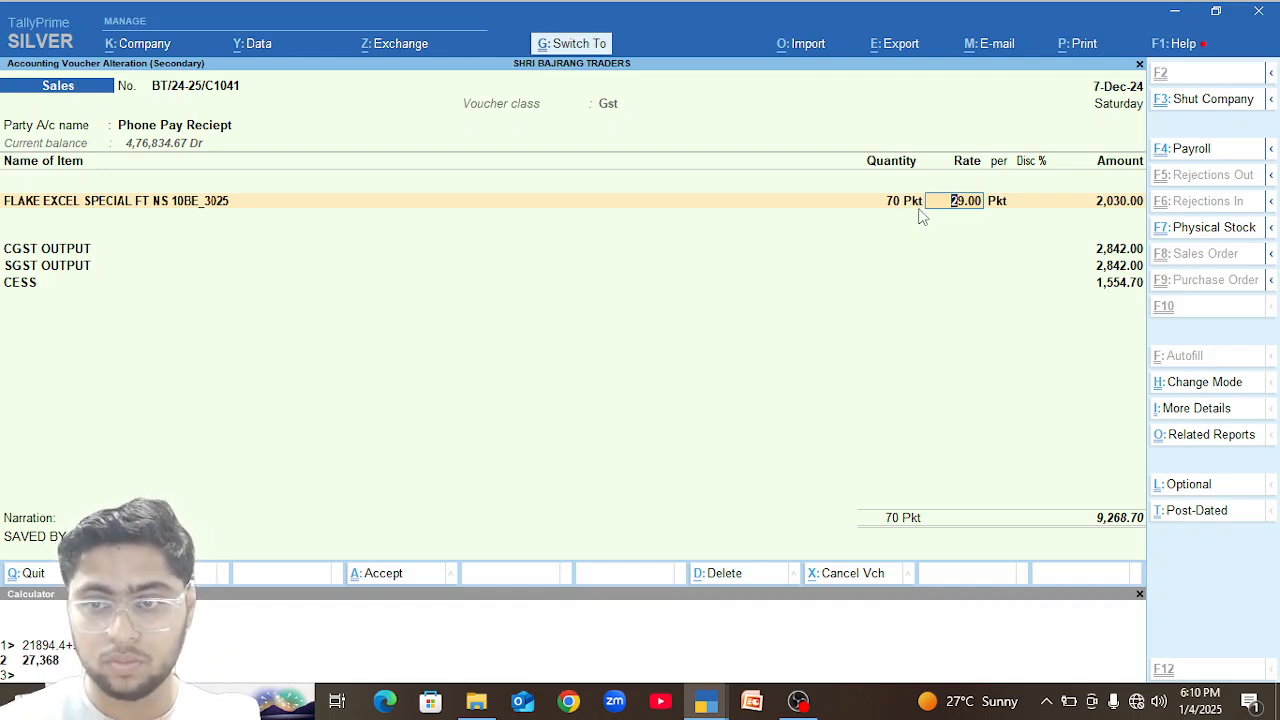
key(ctrl+a)
Reopen the 7-Dec-24 Phone Pay Reciept sales voucher to check its tax amounts, and close it.
key(Return)
key(Escape)
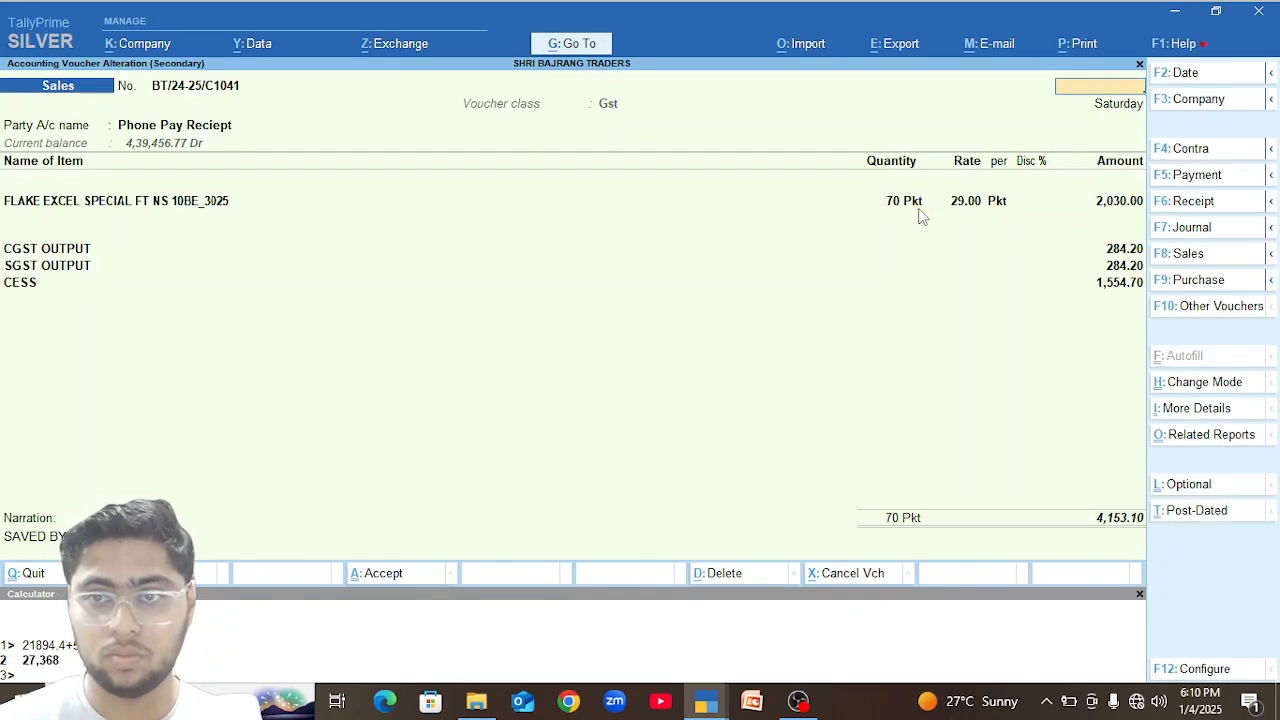
key(Escape)
key(Return)
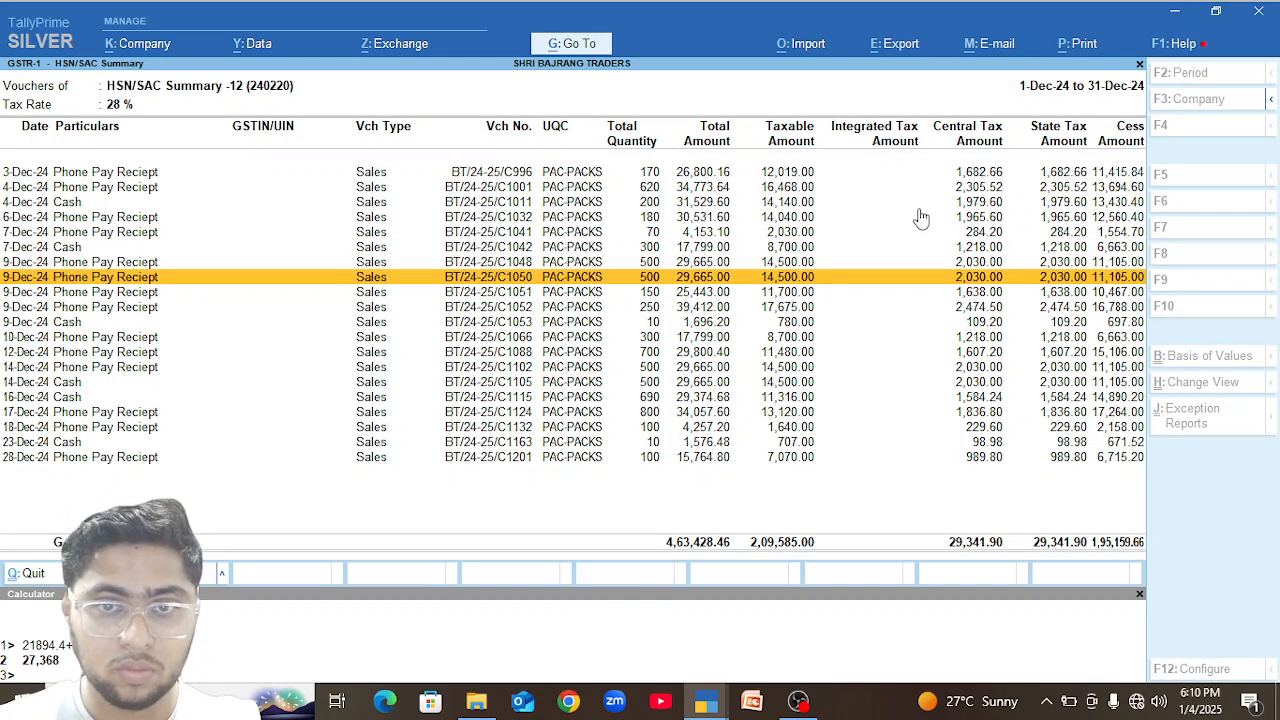
In the second 9-Dec-24 Phone Pay Reciept sales voucher, set the FLAKE EXCEL SPECIAL quantity to 50 Pkt and save the voucher.
key(Return)
click(886, 204)
text(50)
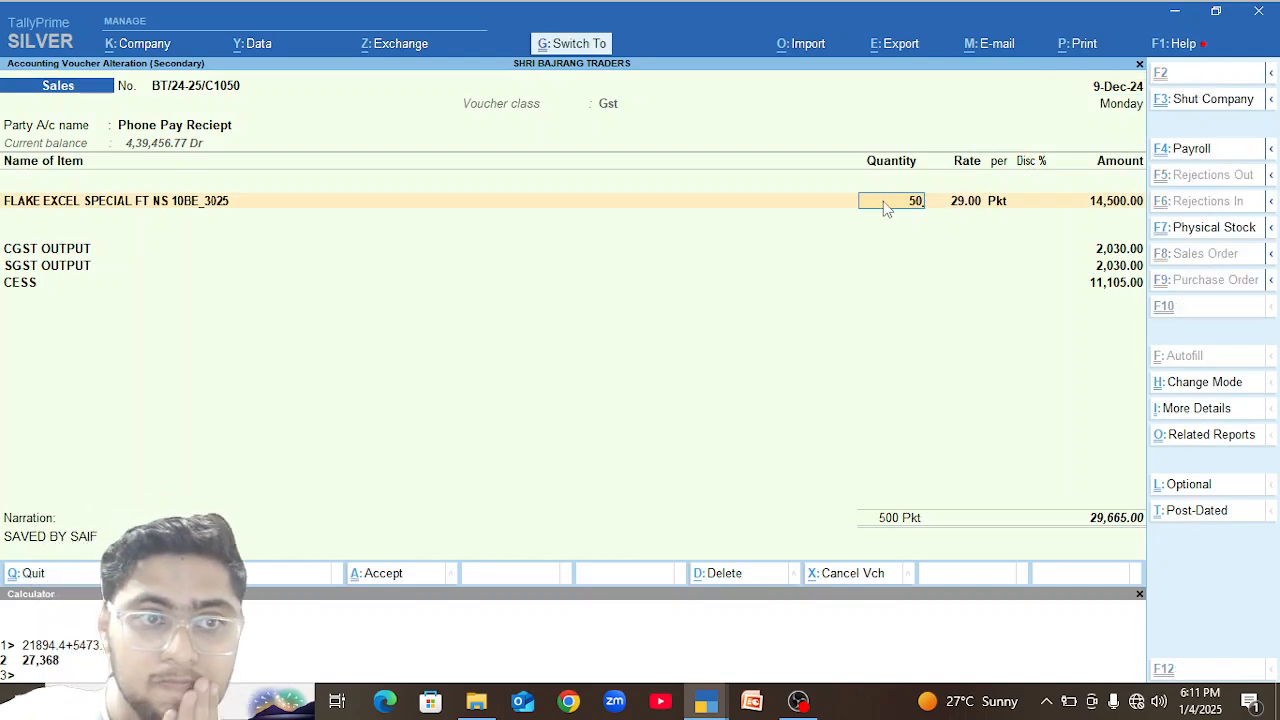
key(ctrl+a)
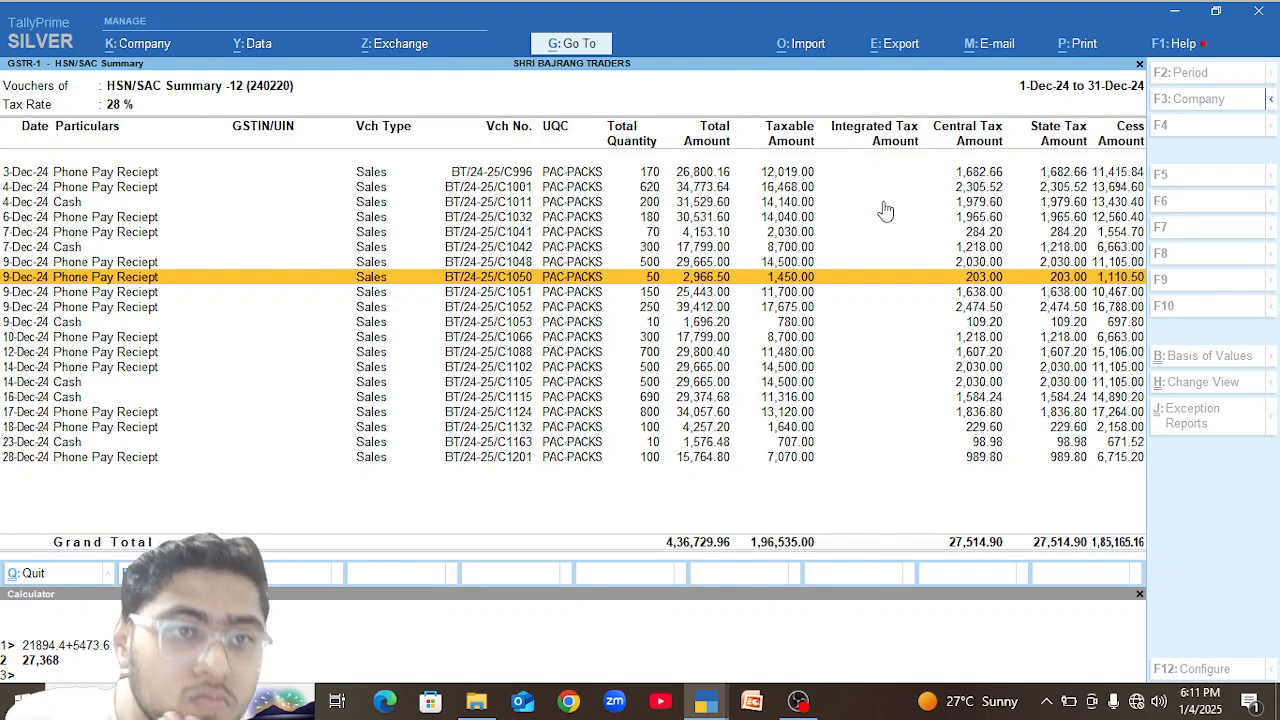
Remove the FLAKE EXCEL SPECIAL item from the 4-Dec-24 Phone Pay Reciept sales voucher and save the voucher.
key(Up)
key(Up)
key(Up)
key(Up)
key(Up)
key(Up)
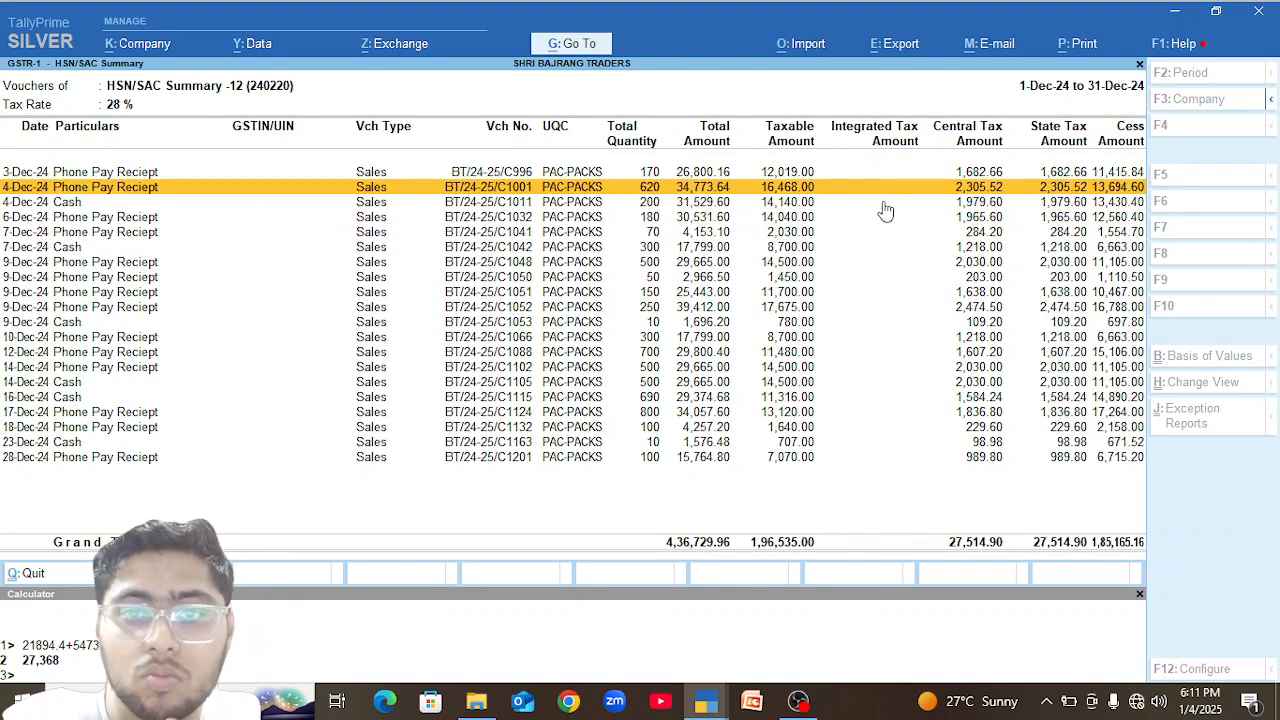
key(Return)
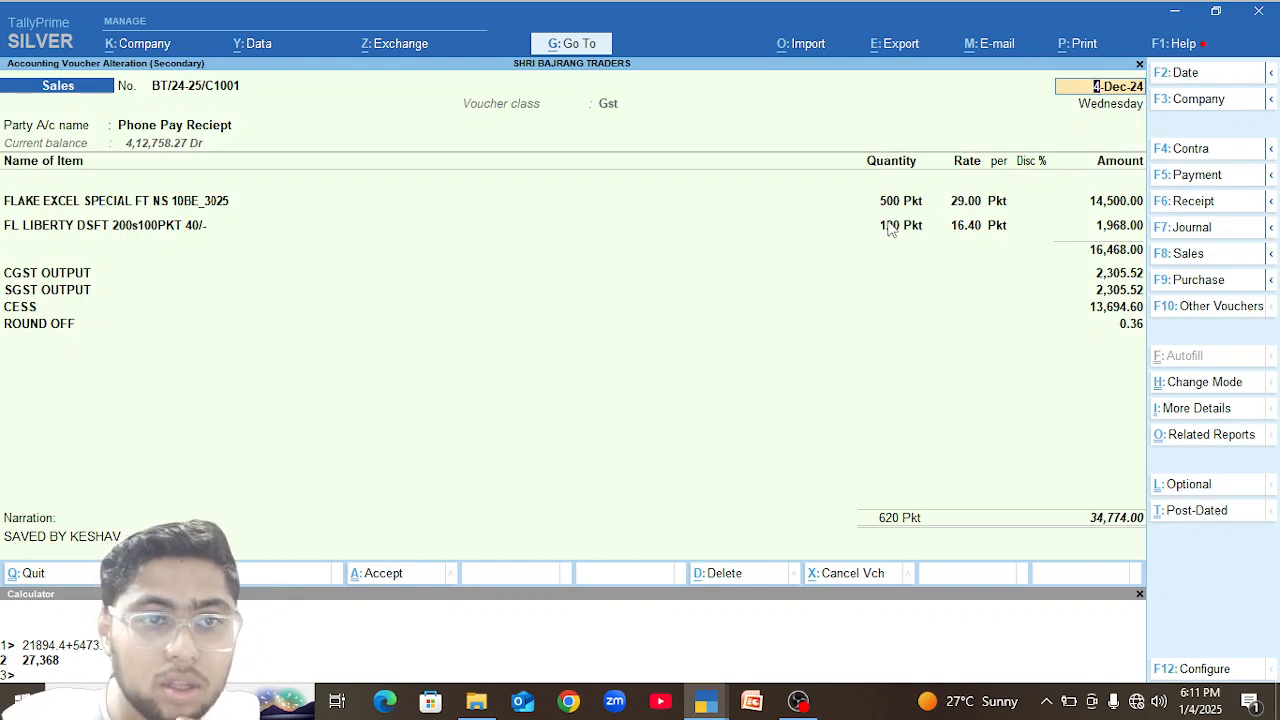
key(Escape)
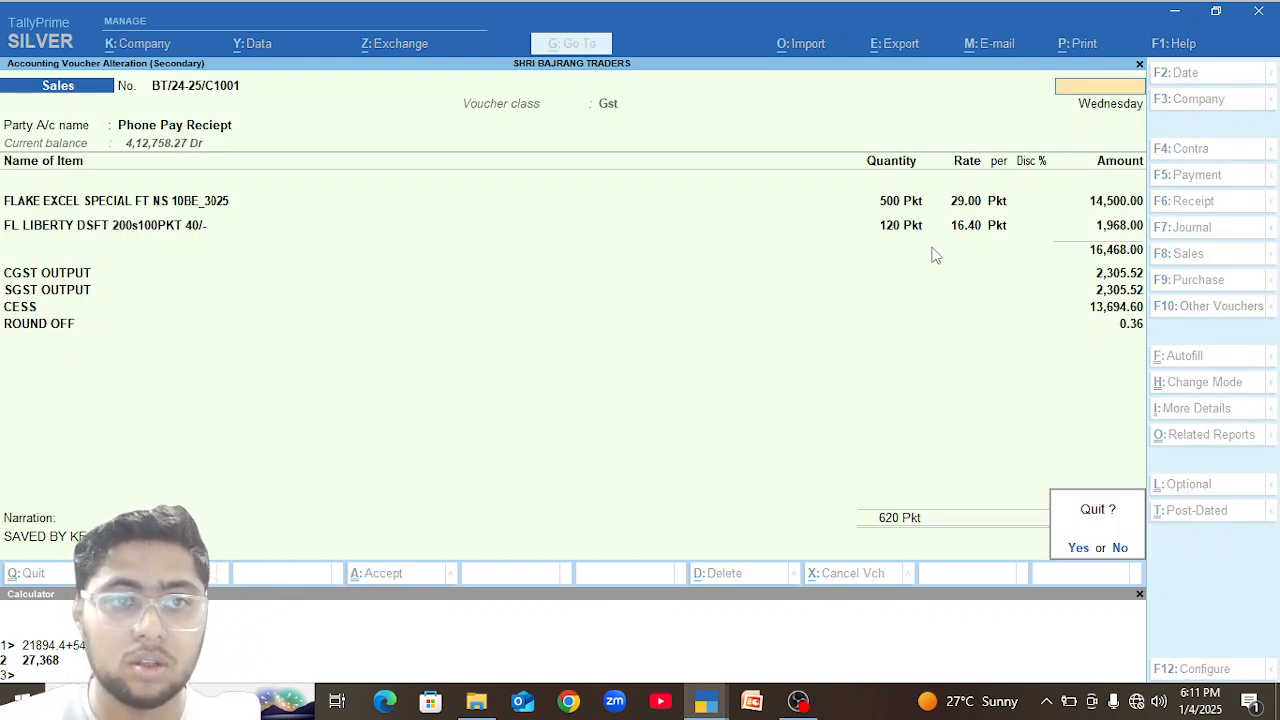
key(y)
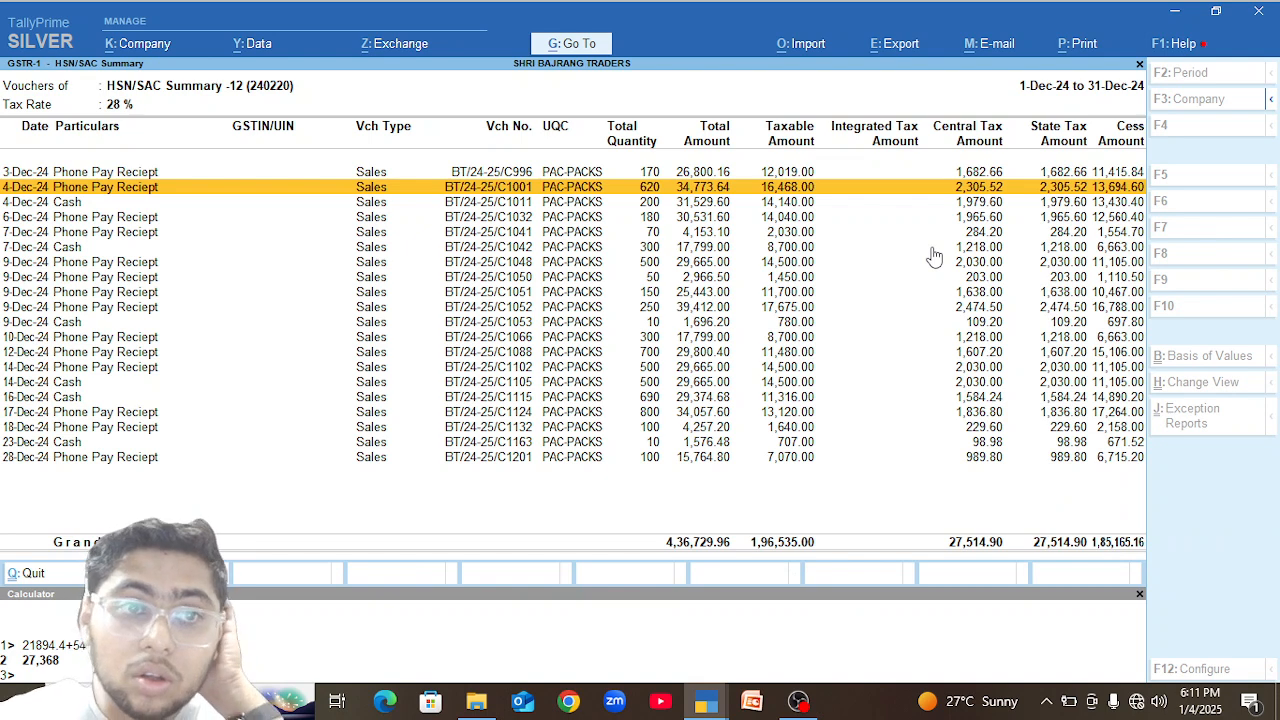
key(Return)
click(175, 203)
key(ctrl+d)
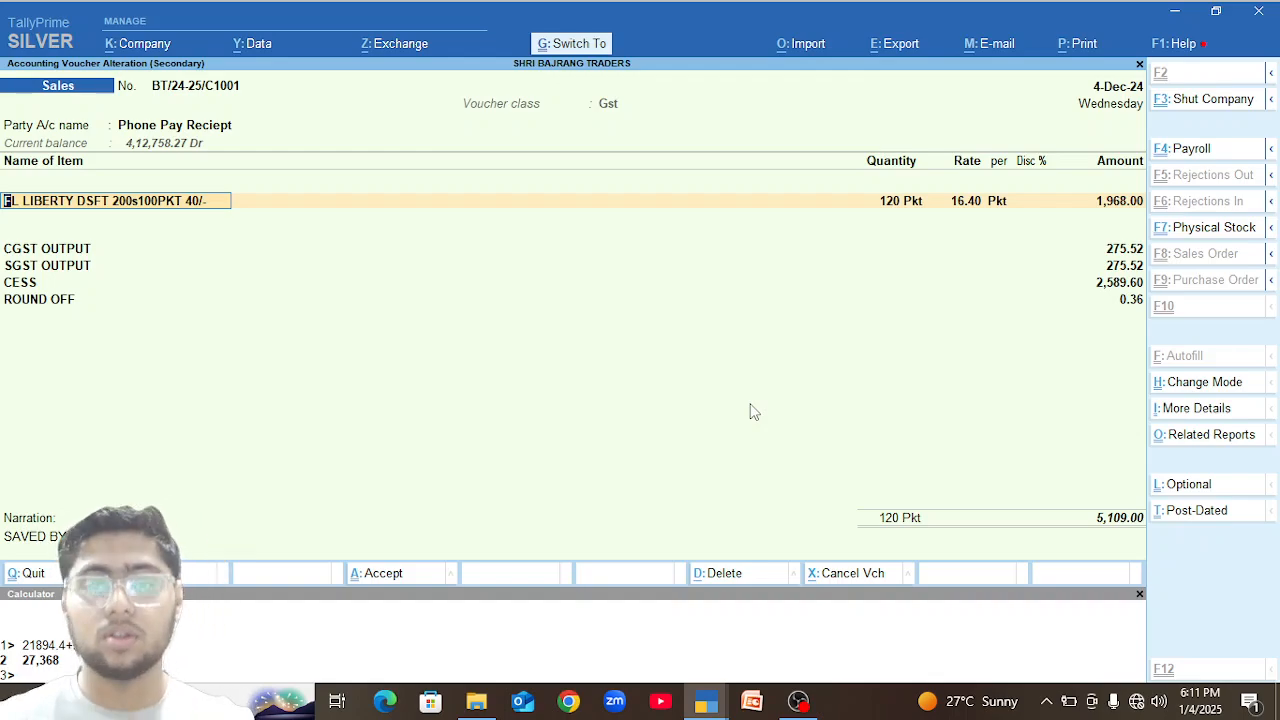
key(ctrl+a)
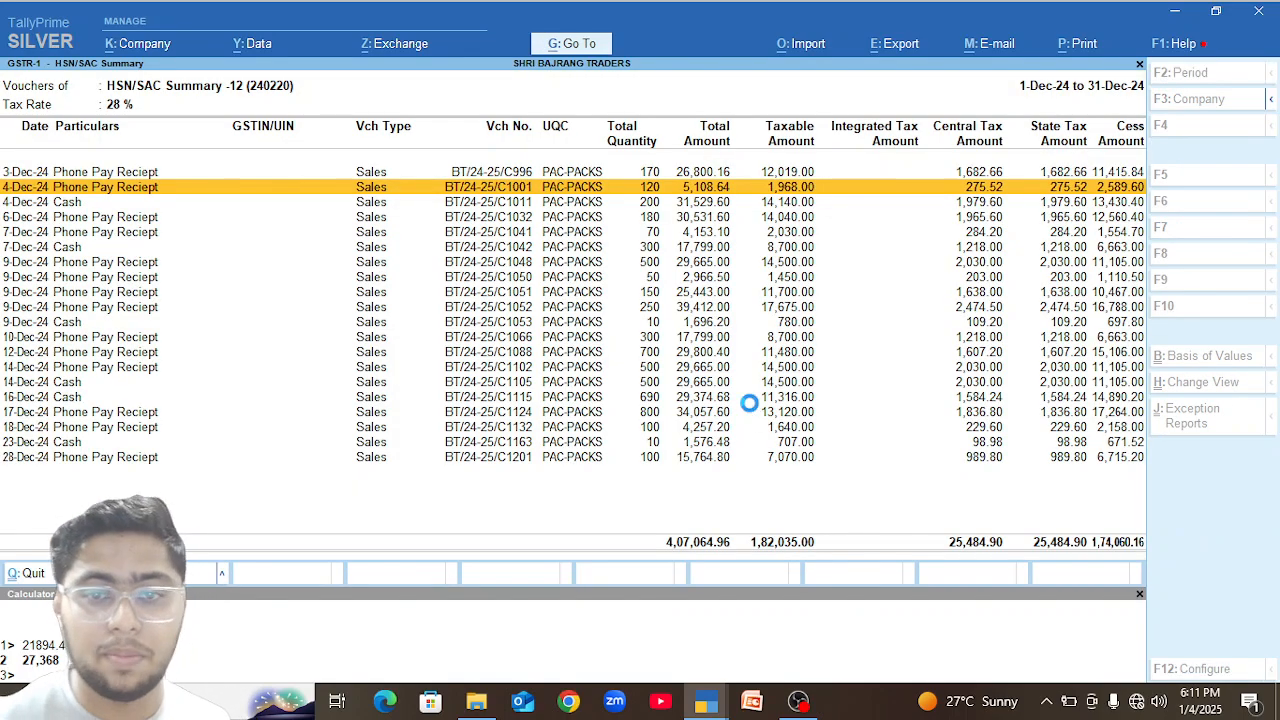
Return to the HSN/SAC Summary and open the vouchers behind the 240220 row in UNT-UNITS.
key(Escape)
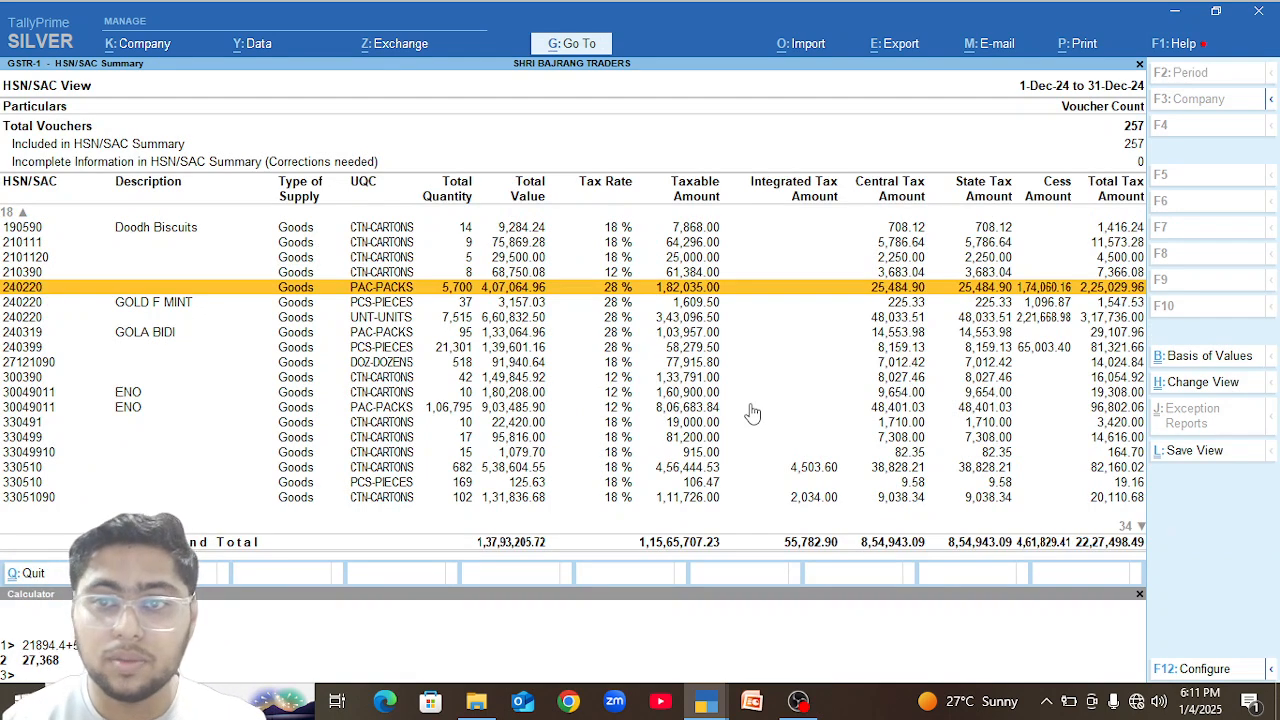
key(Down)
key(Down)
key(Return)
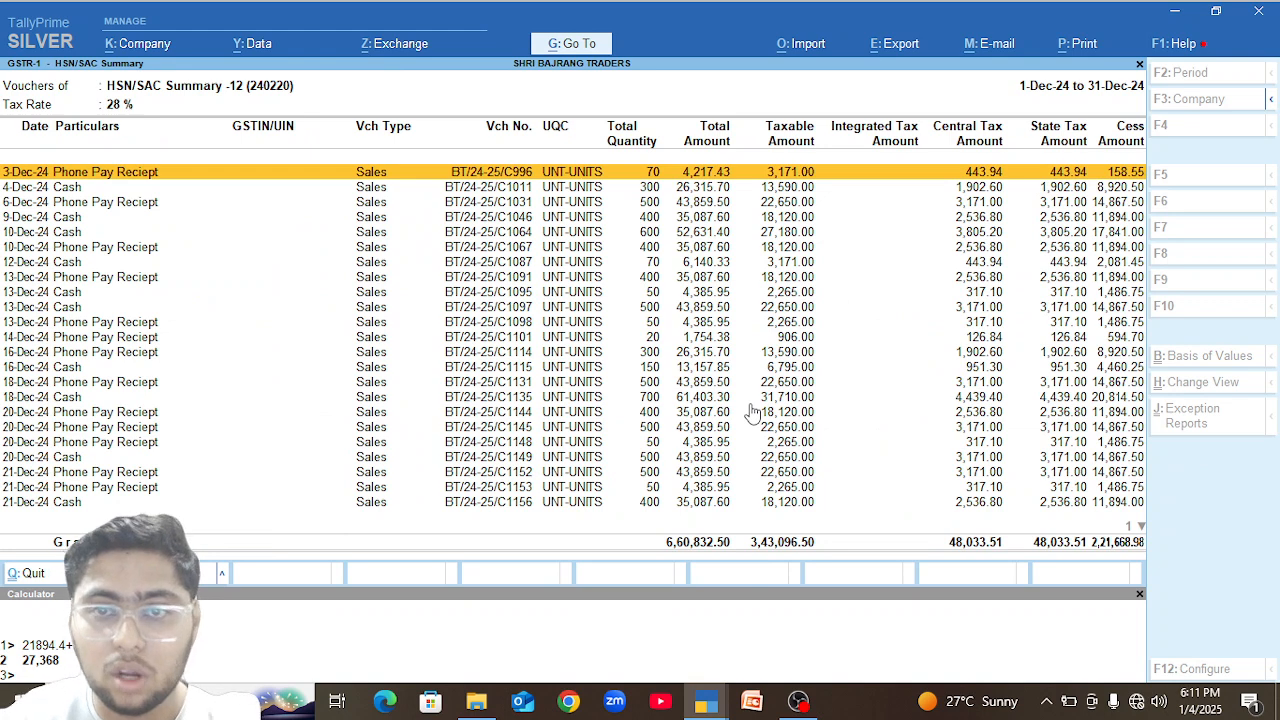
In the 6-Dec-24 Phone Pay Reciept sales voucher, set the Gold Flake Prem Flt Cigarette quantity to 10 UNT and save the voucher.
key(Down)
key(Down)
key(Down)
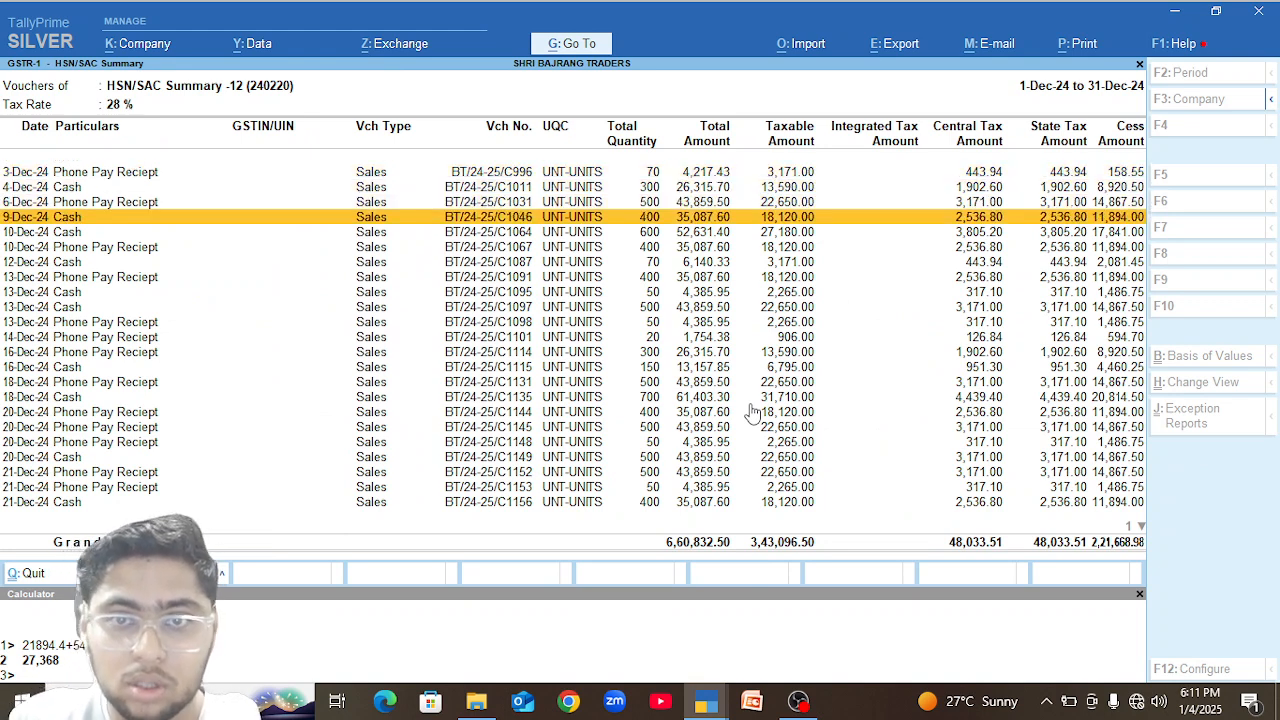
key(Up)
key(Return)
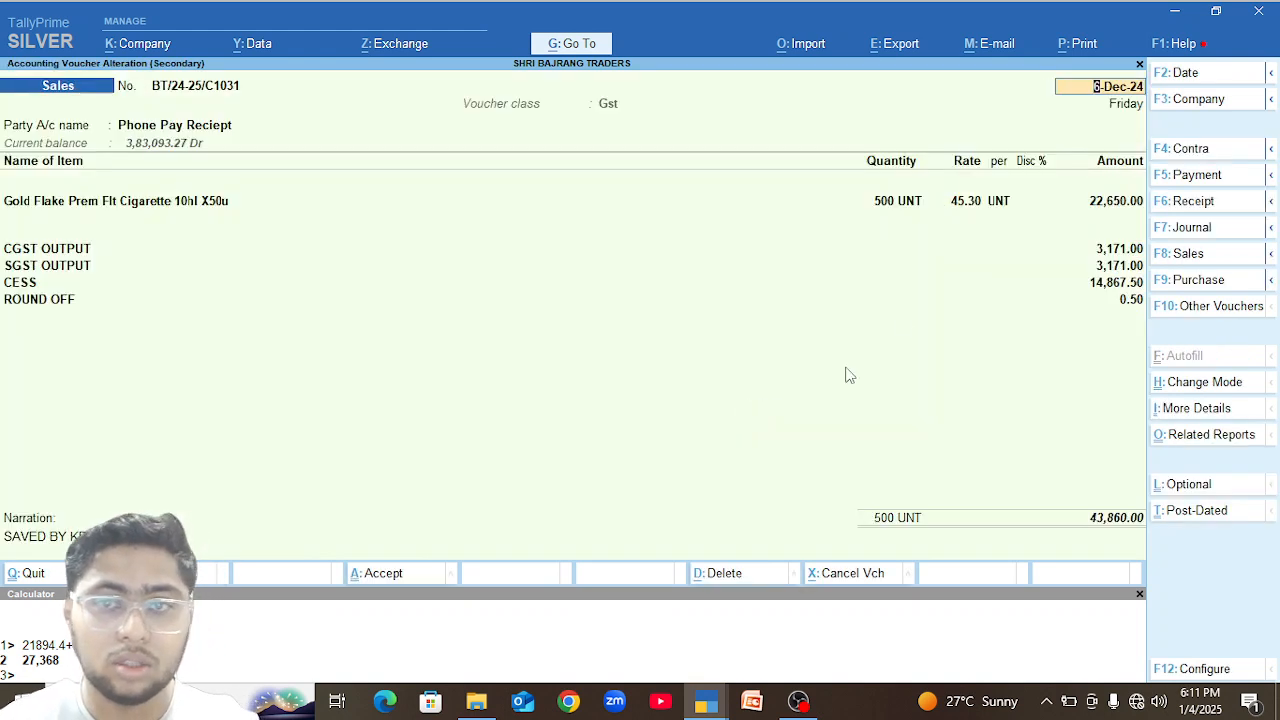
text(10)
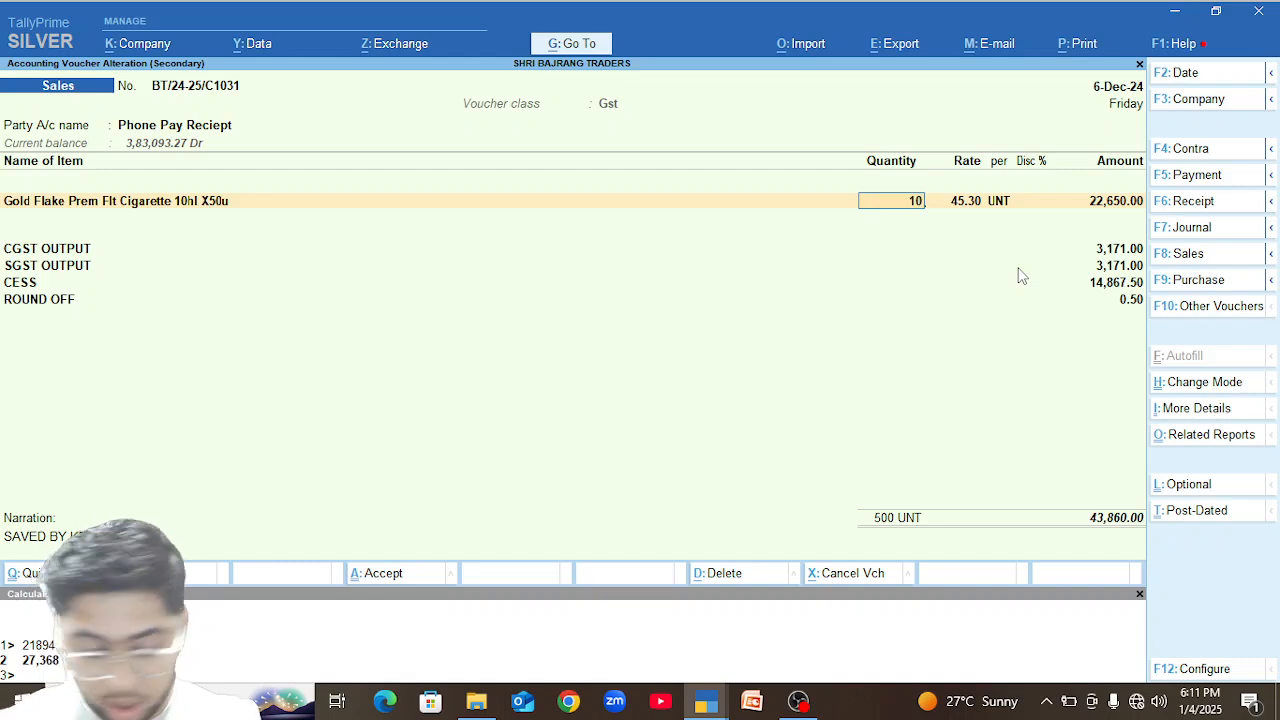
key(Return)
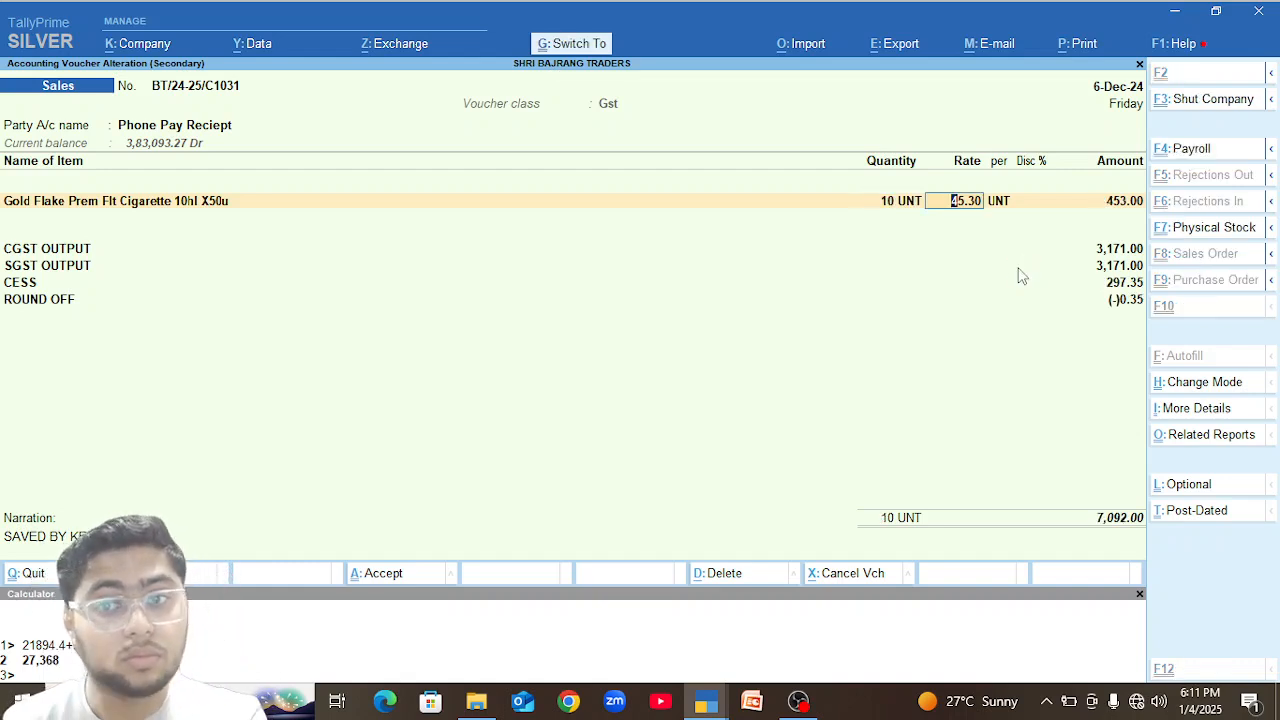
key(ctrl+a)
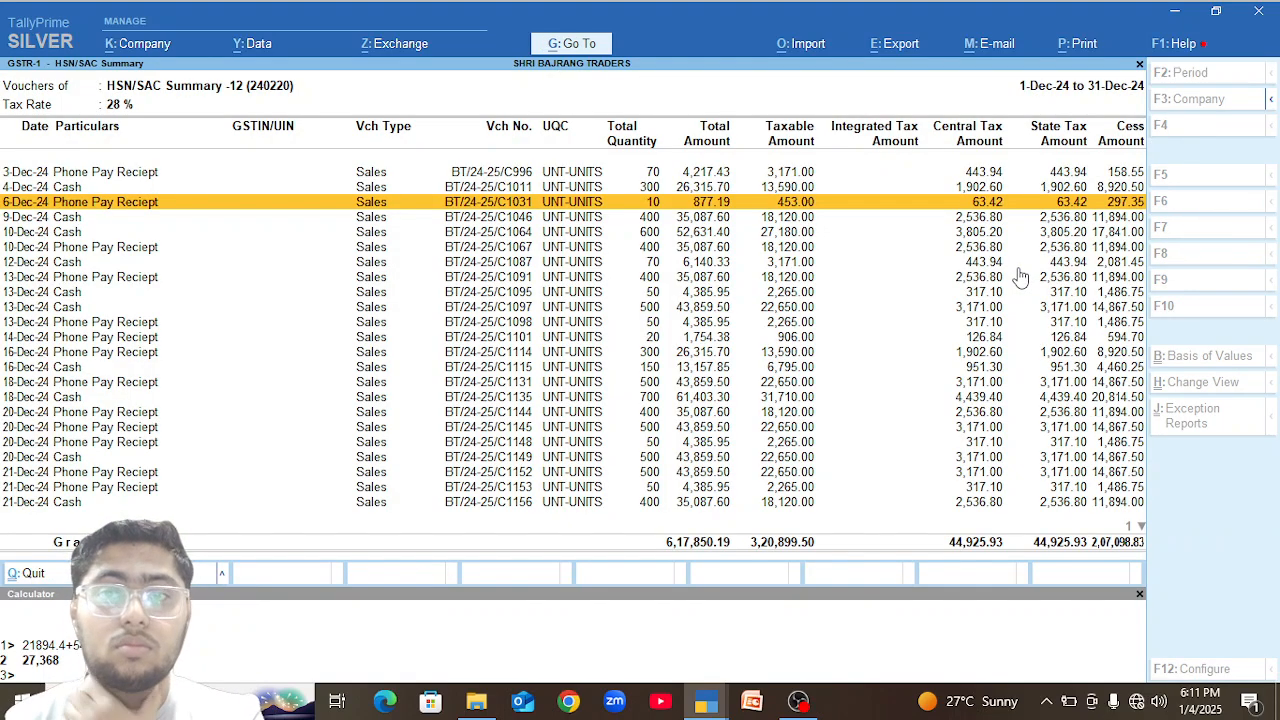
In the 10-Dec-24 Cash sales voucher, set the Gold Flake Prem Flt Cigarette quantity to 5 UNT and save the voucher.
key(Down)
key(Down)
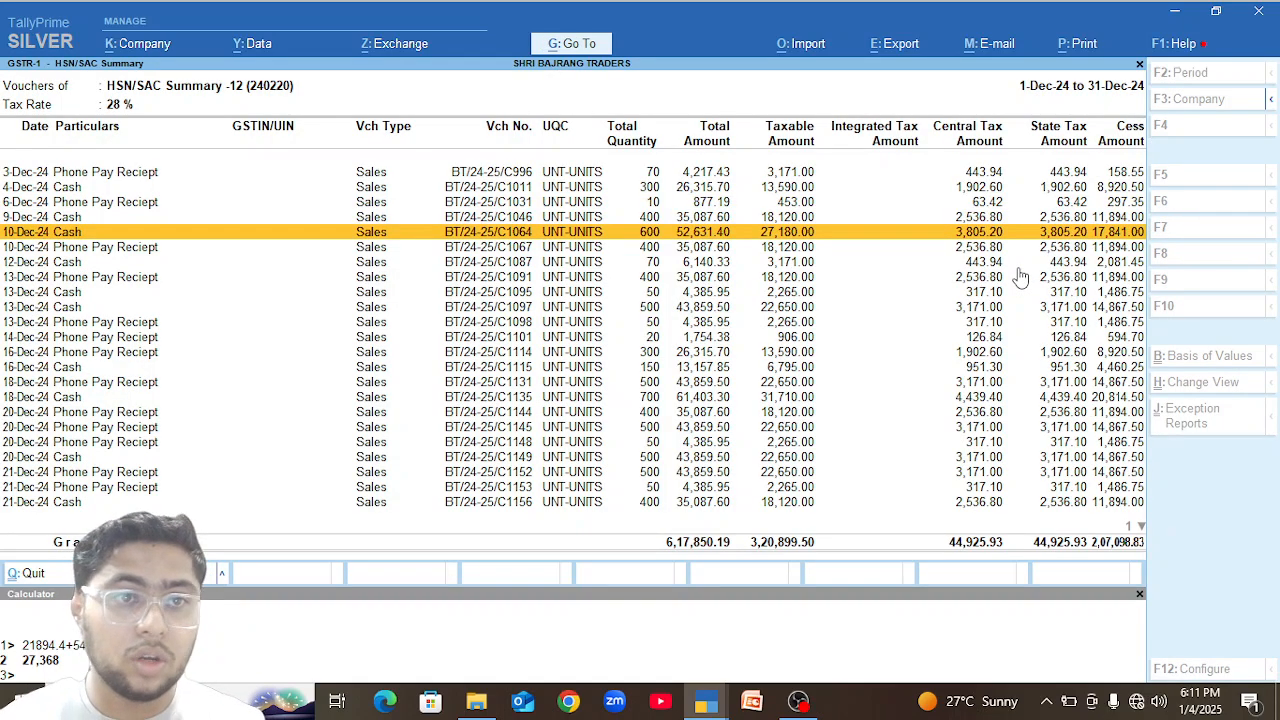
key(Return)
click(905, 210)
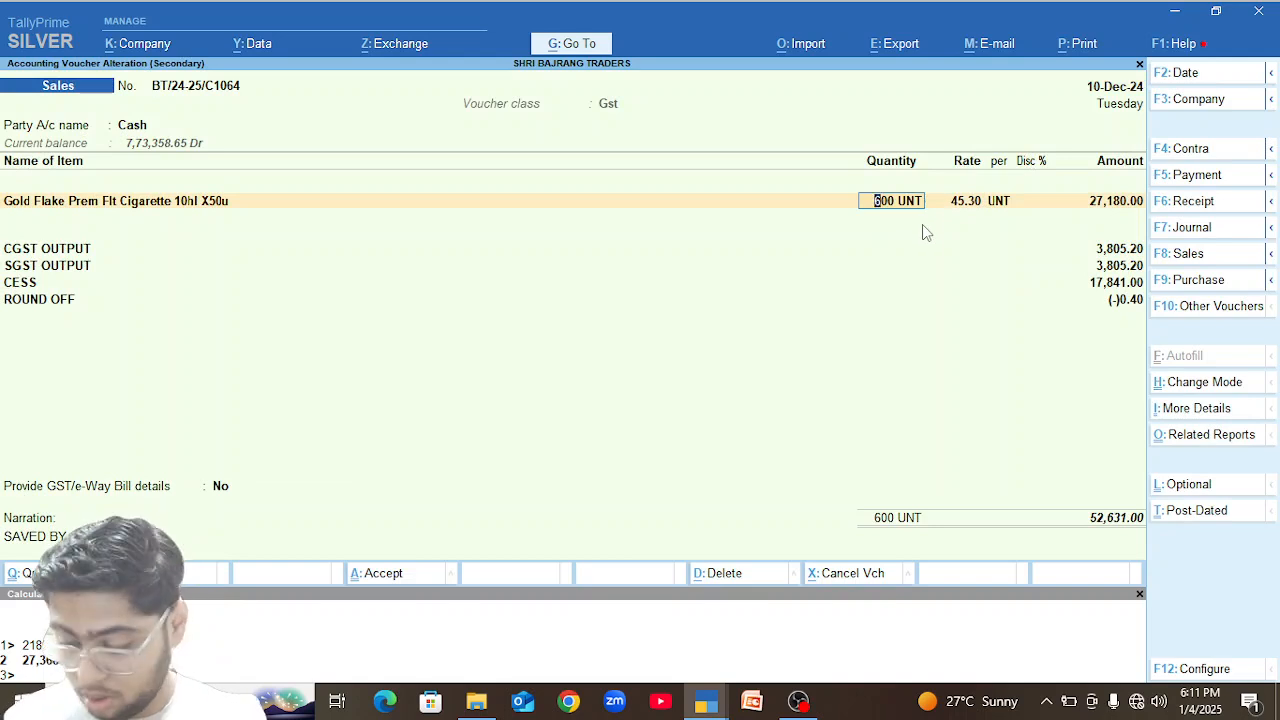
text(5)
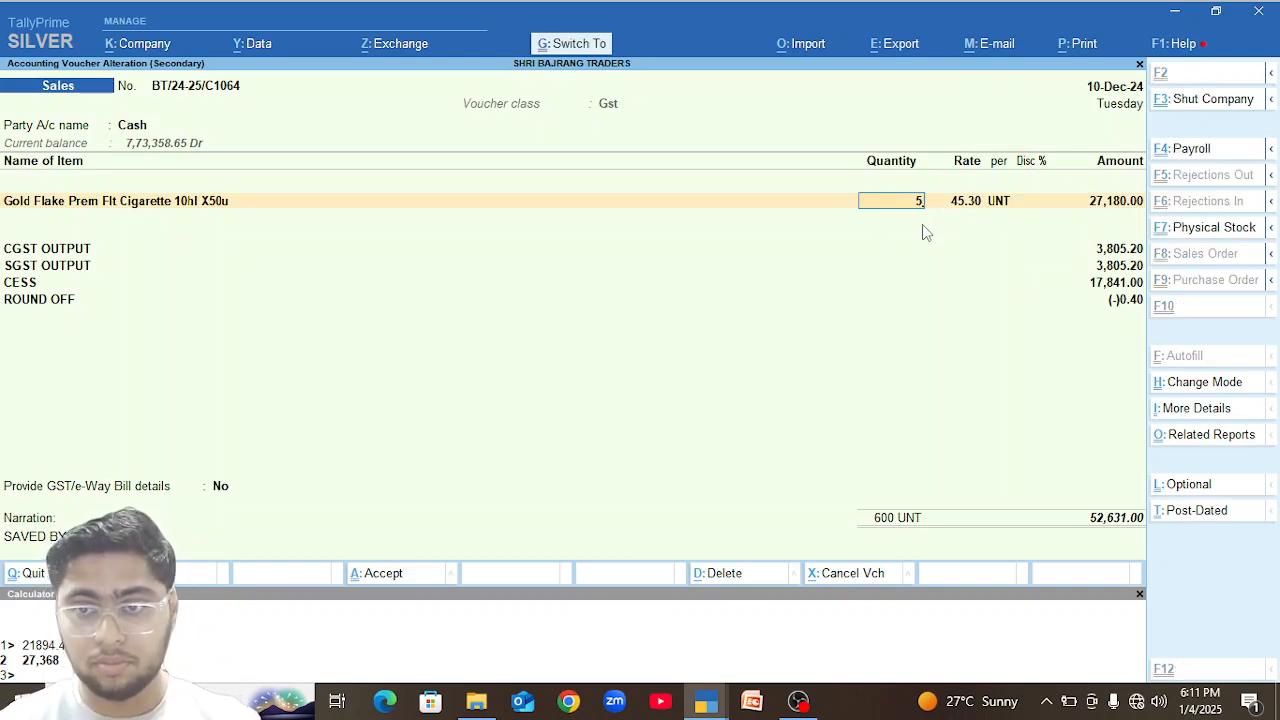
key(ctrl+a)
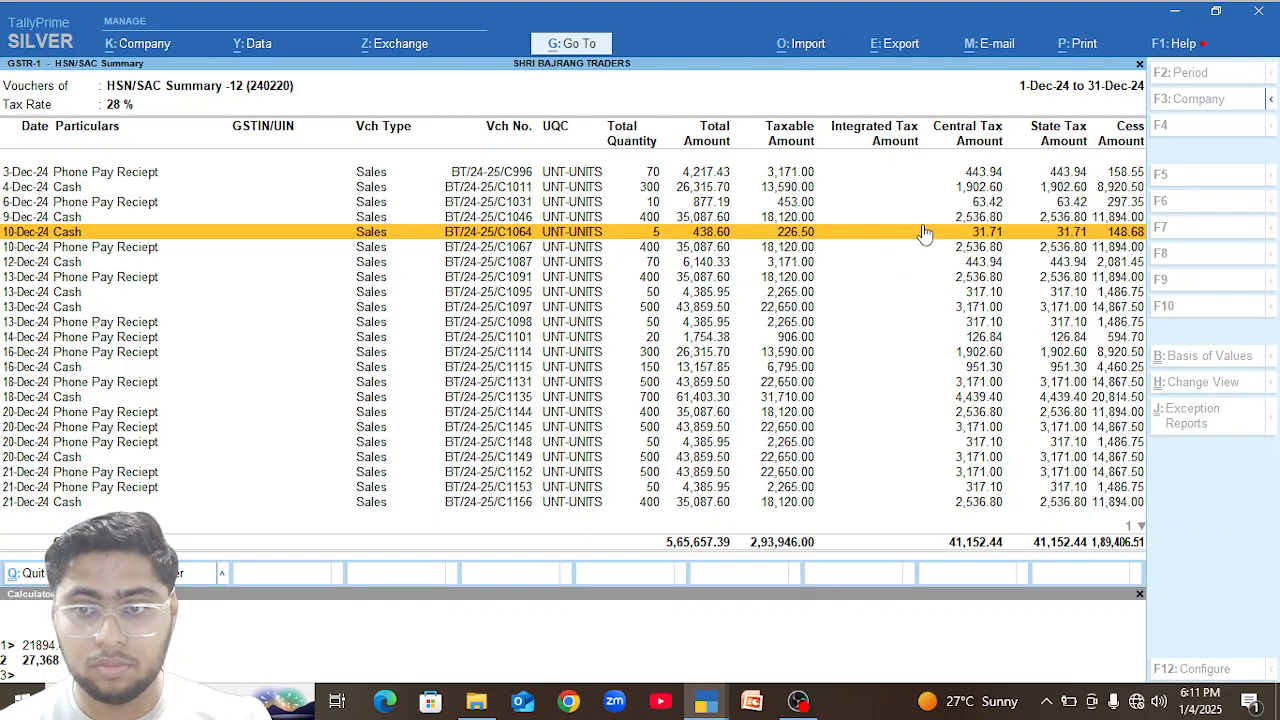
In the 18-Dec-24 Cash sales voucher, set the Gold Flake Prem Flt Cigarette quantity to 20 UNT and save the voucher.
key(Down)
key(Down)
key(Down)
key(Down)
key(Down)
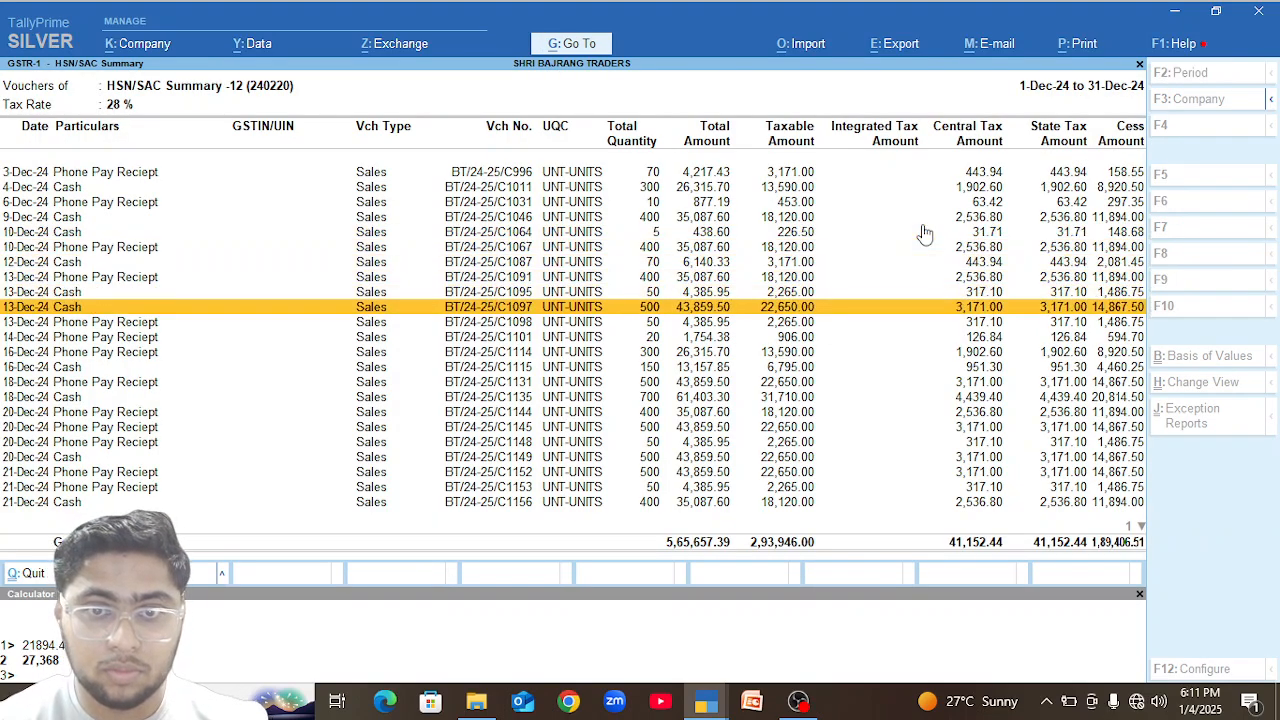
key(Down)
key(Down)
key(Down)
key(Down)
key(Down)
key(Down)
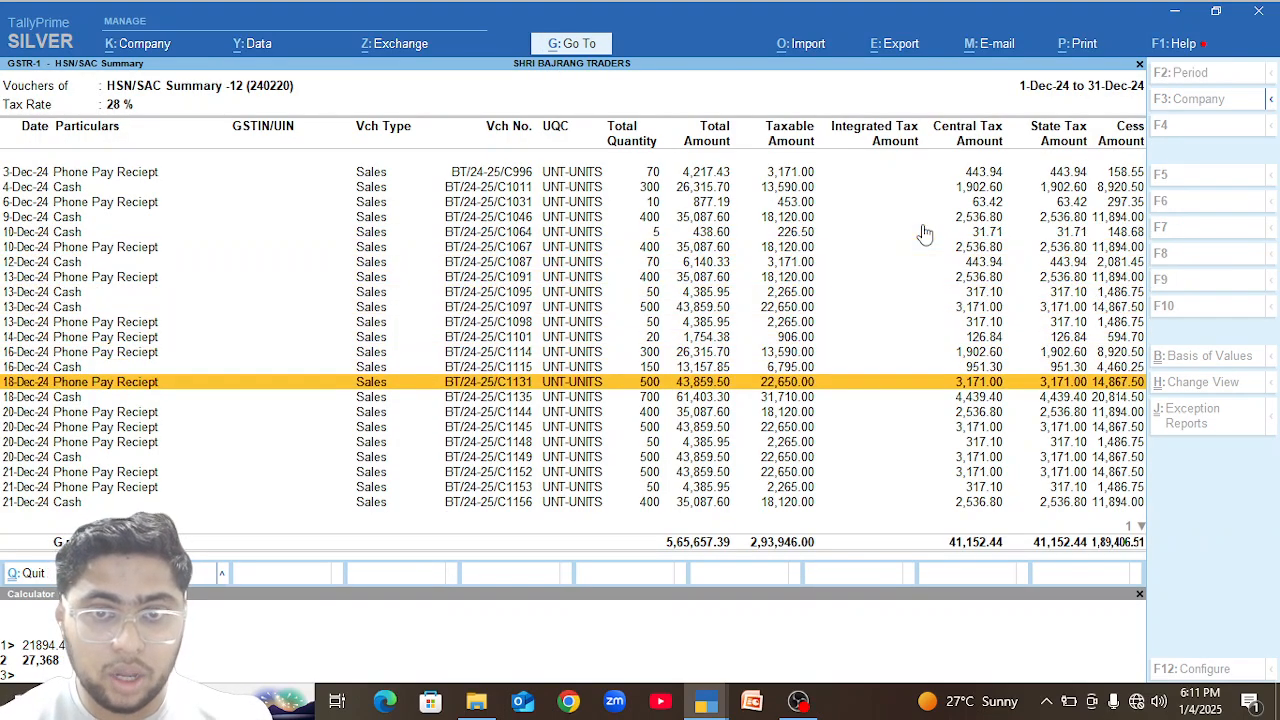
key(Return)
click(884, 205)
text(20)
key(ctrl)
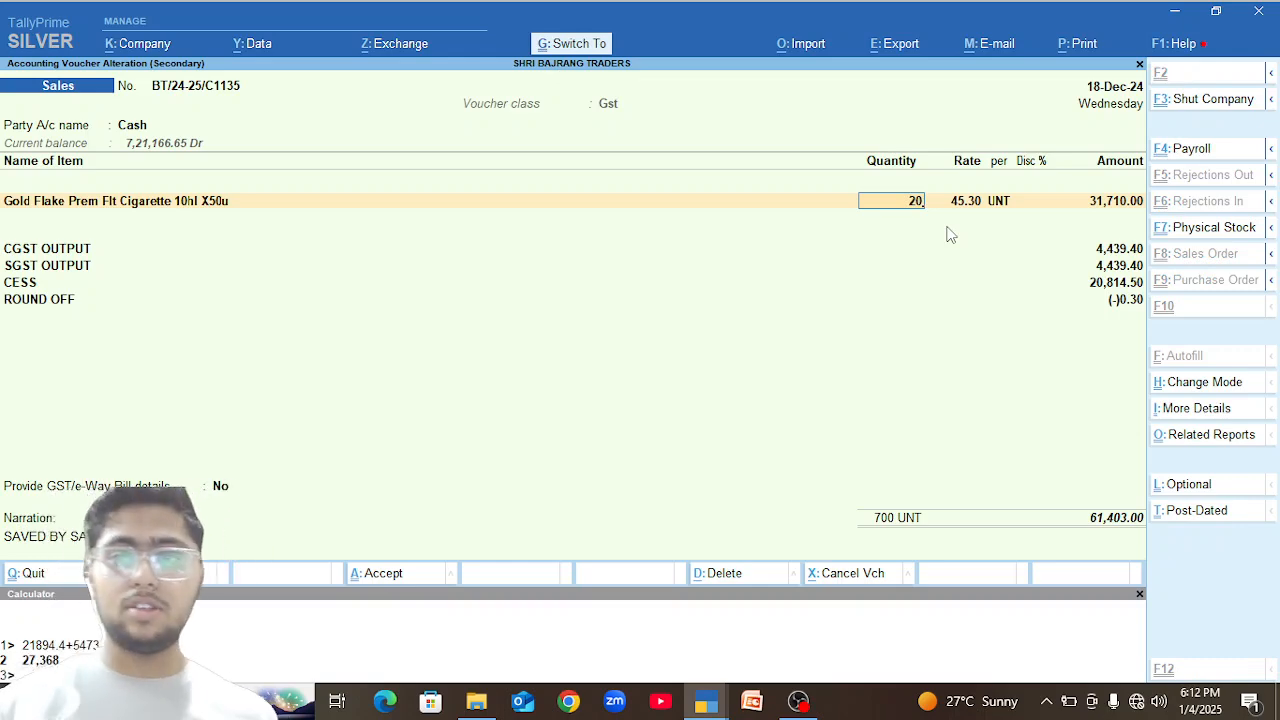
key(ctrl+a)
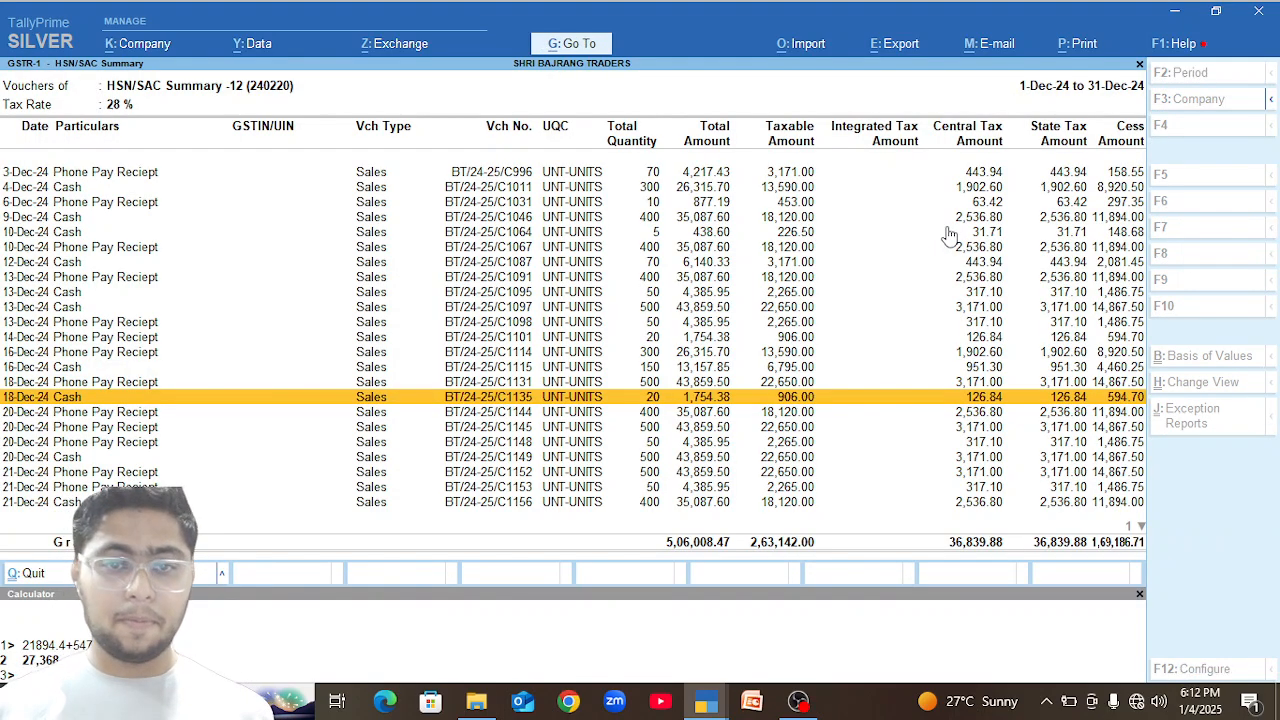
In the 20-Dec-24 Cash sales voucher, set the Gold Flake Prem Flt Cigarette quantity to 40 UNT and save the voucher.
key(Down)
key(Down)
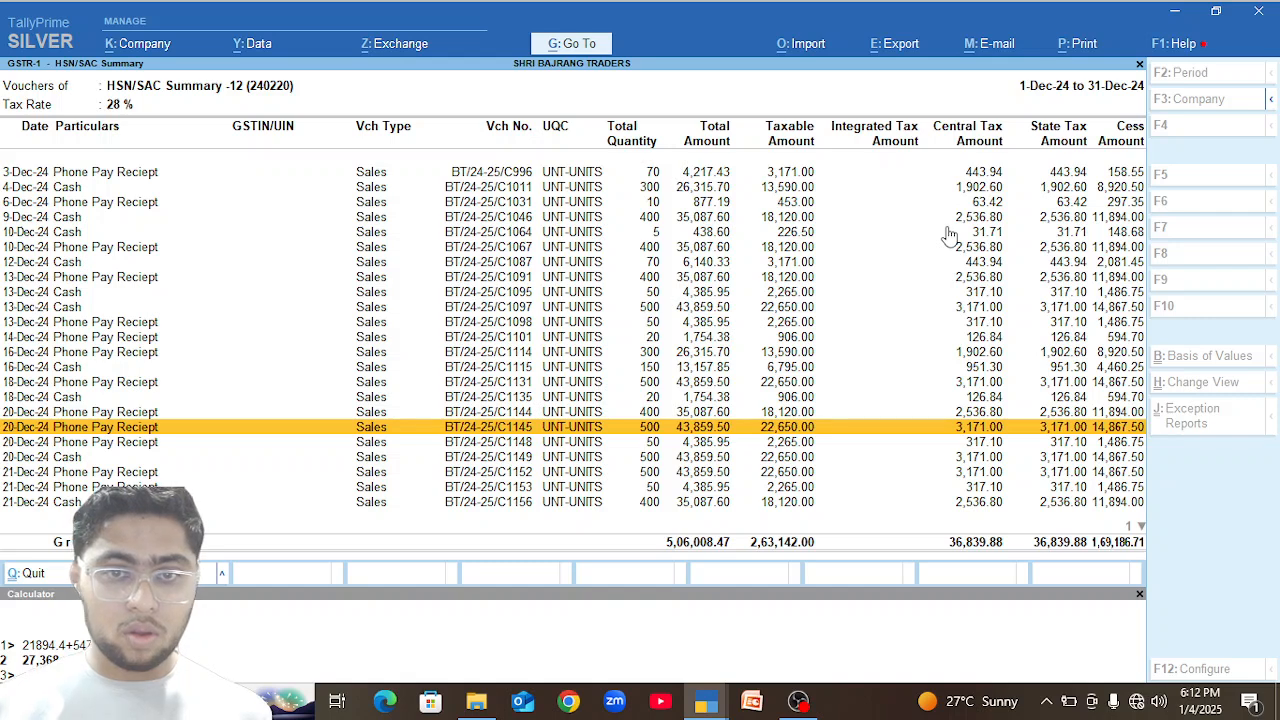
key(Down)
key(Down)
key(Down)
key(Up)
key(Return)
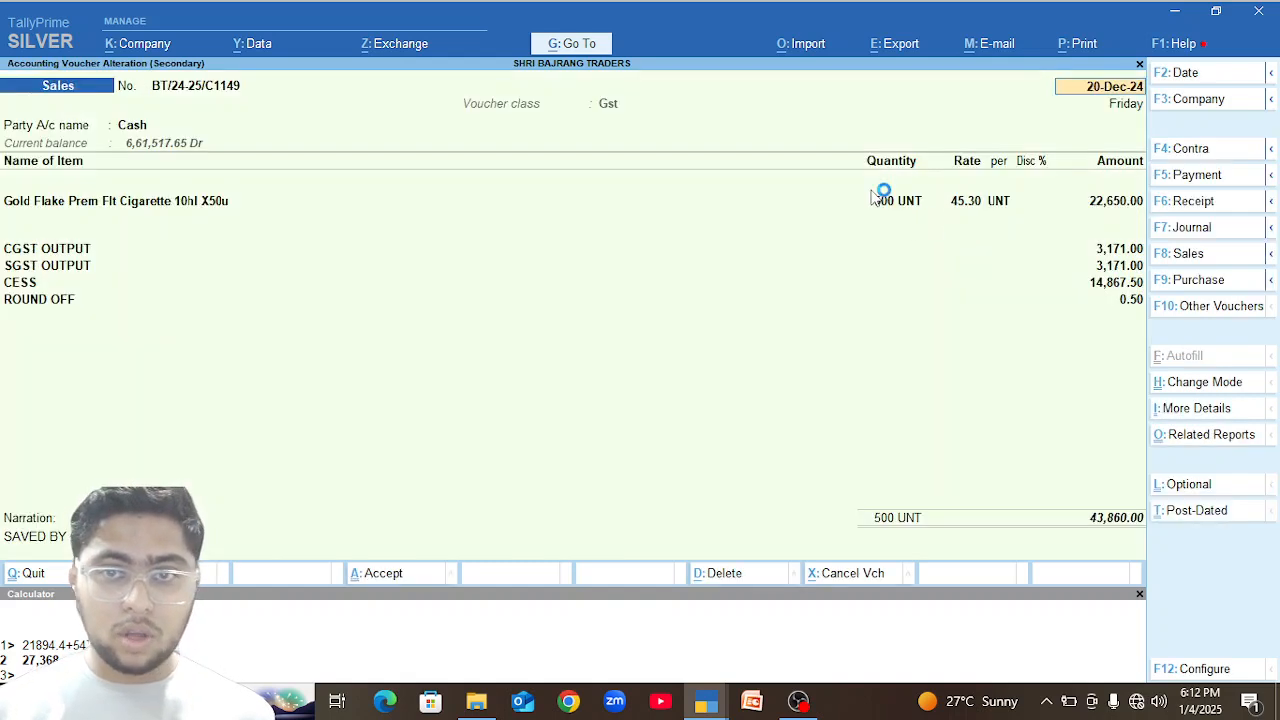
click(880, 200)
text(40)
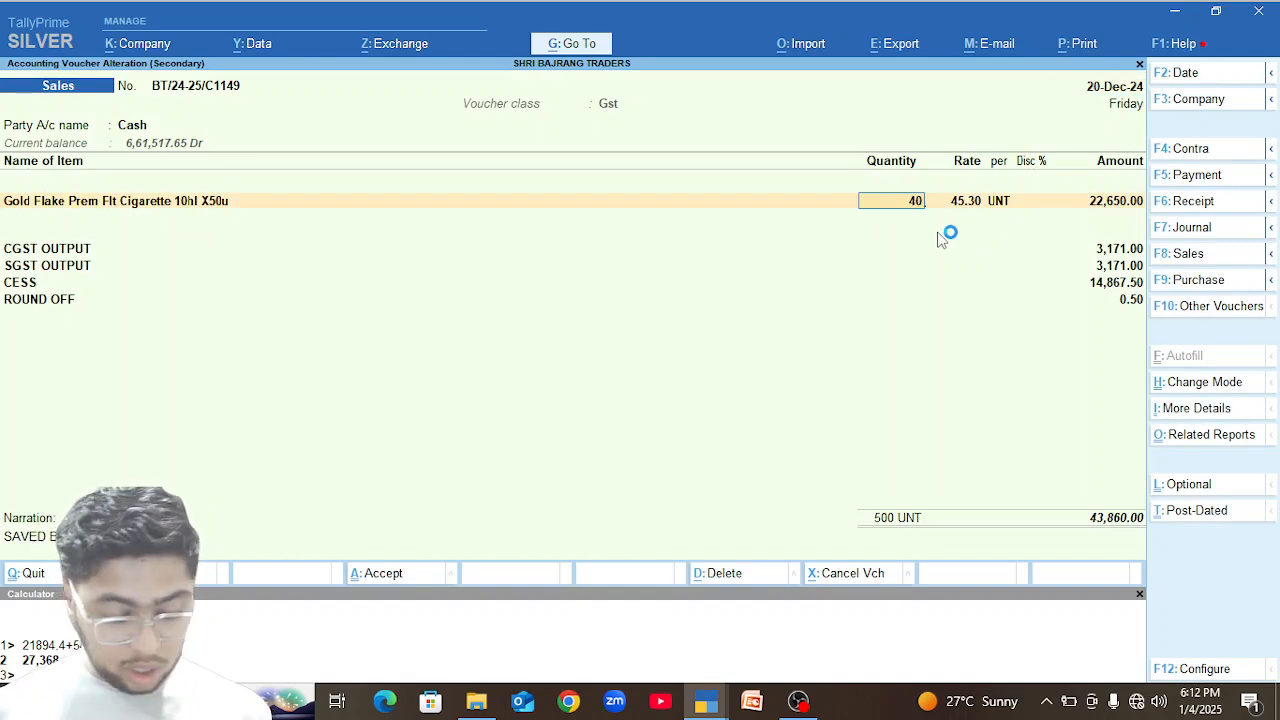
key(ctrl)
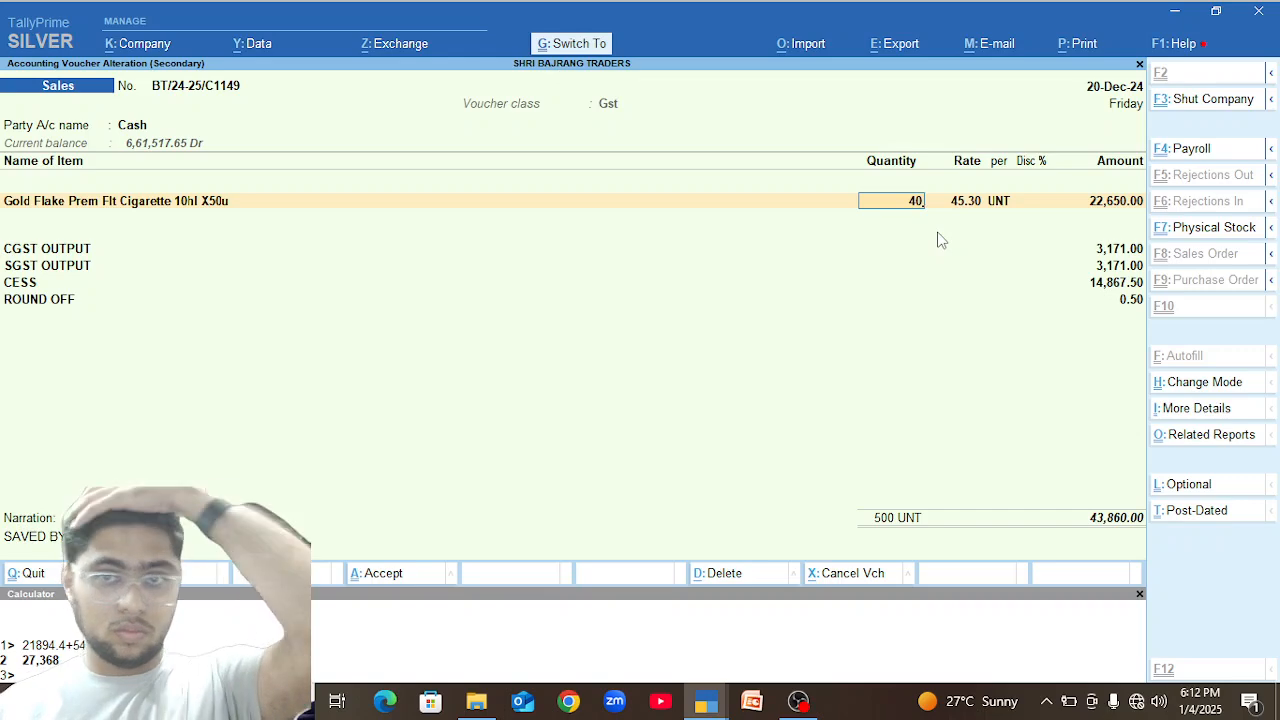
key(ctrl+a)
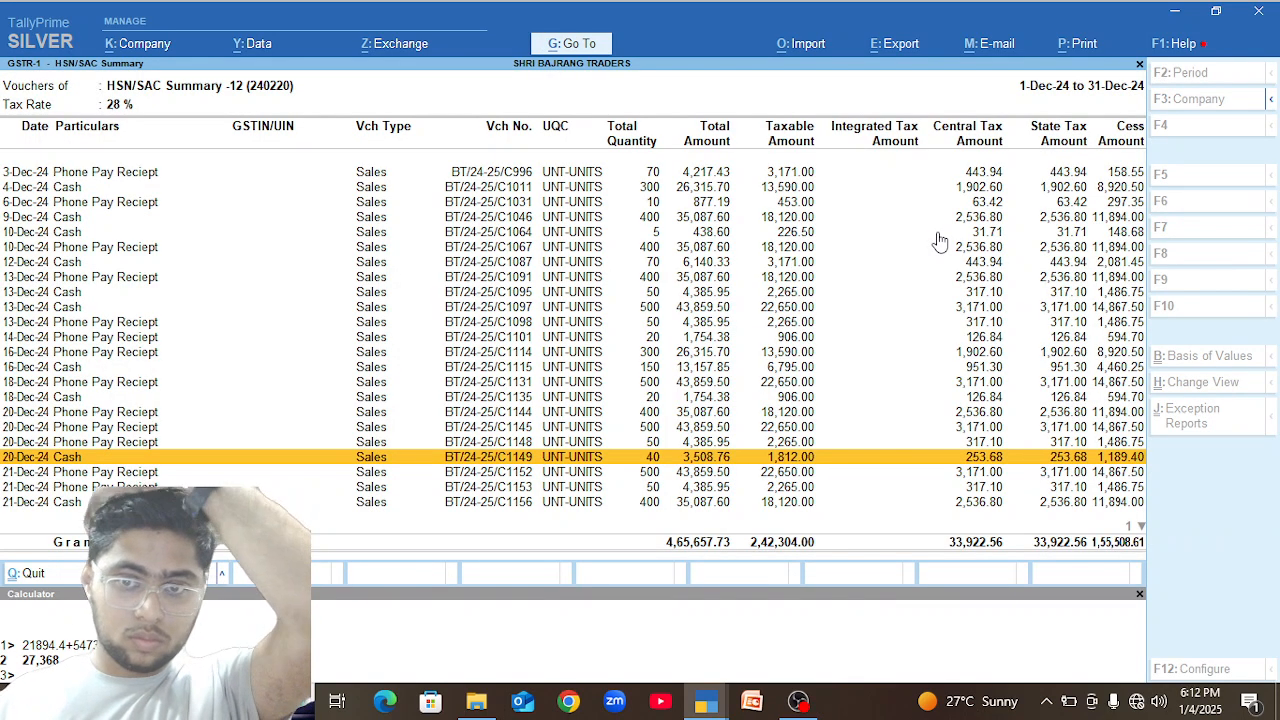
Return to the HSN/SAC Summary and open the vouchers behind the 30049011 ENO row in PAC-PACKS.
key(Escape)
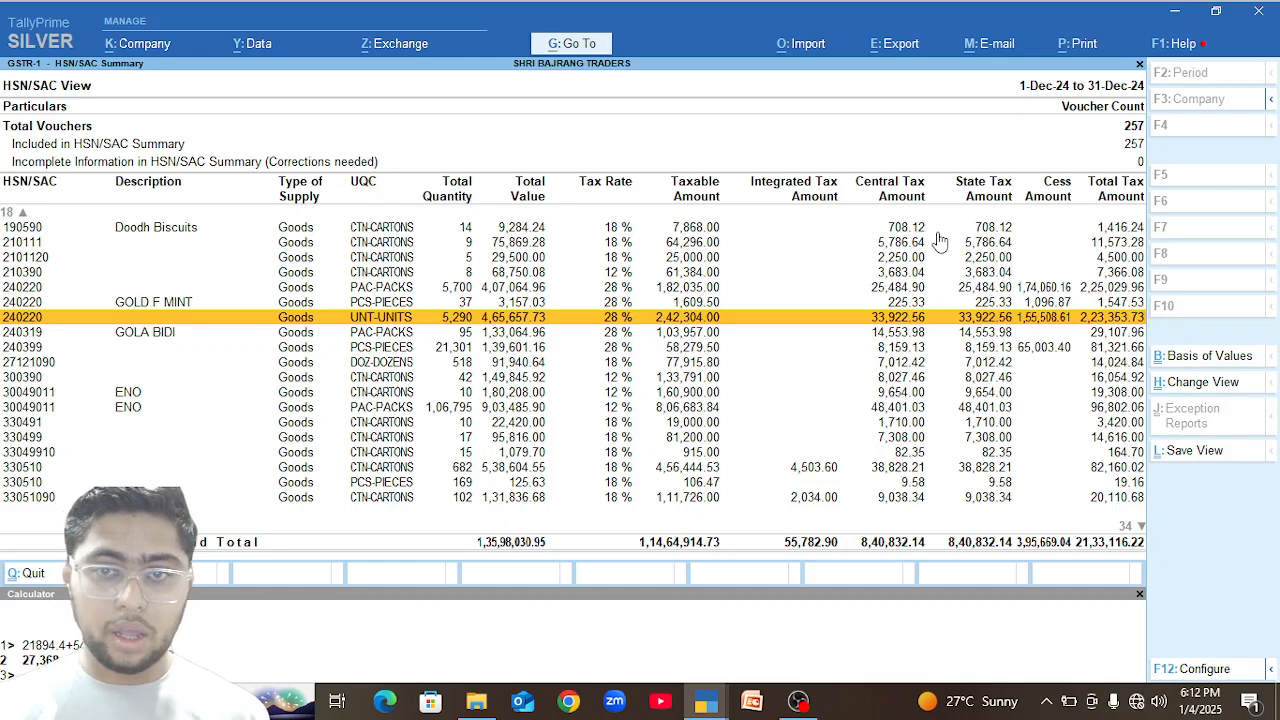
key(Down)
key(Down)
key(Down)
key(Down)
key(Down)
key(Down)
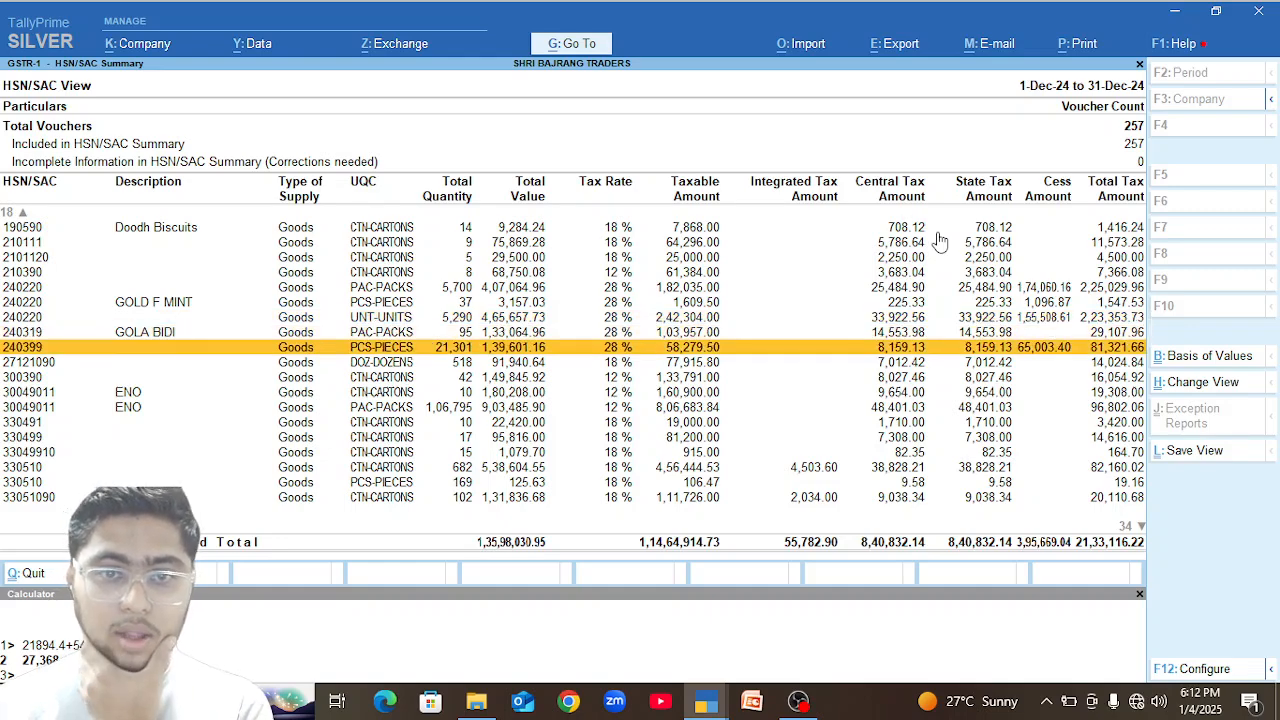
key(Return)
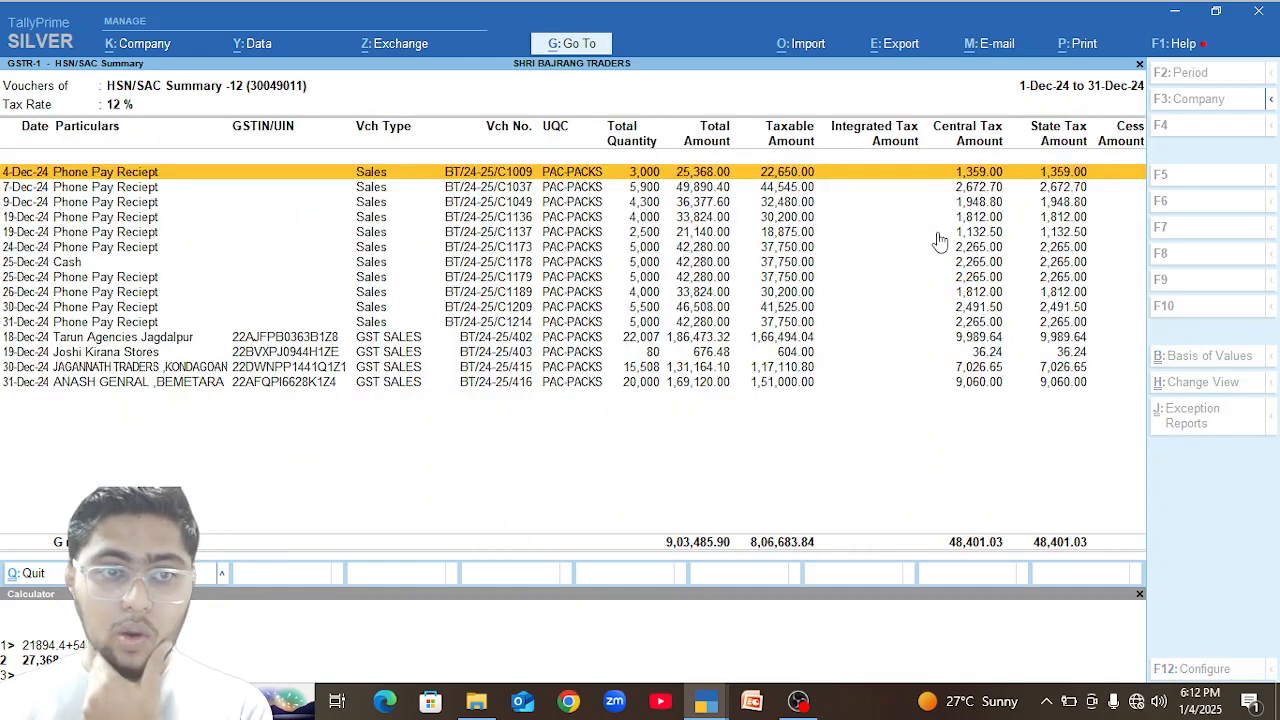
key(Down)
key(Down)
key(Down)
key(Down)
key(Down)
key(Down)
key(Down)
key(Down)
key(Down)
key(Down)
key(Down)
key(Down)
key(Down)
key(Down)
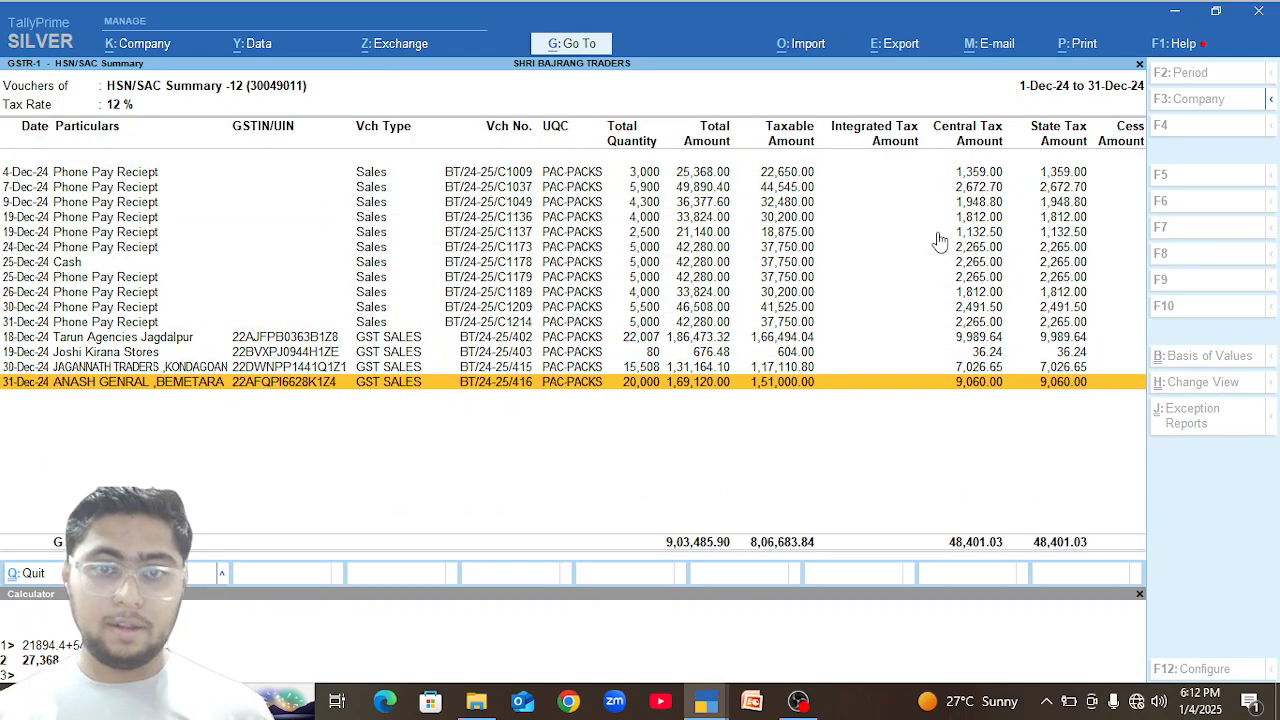
key(Return)
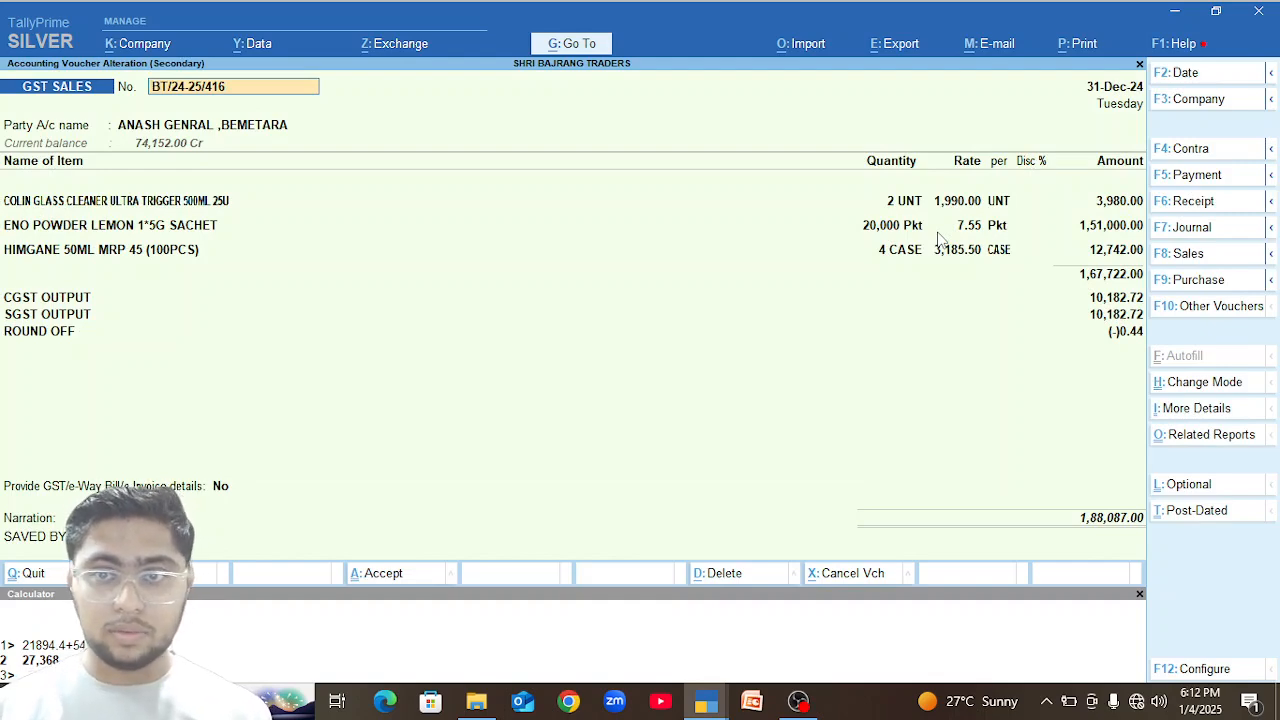
key(BackSpace)
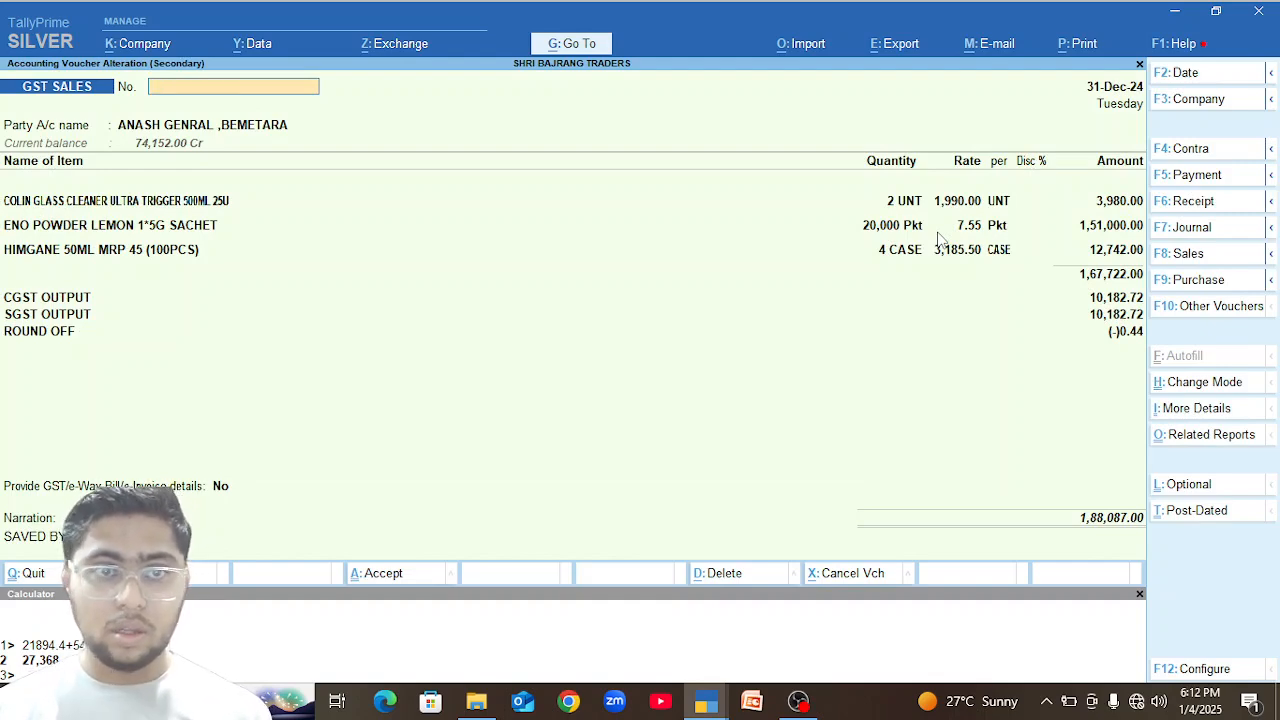
key(ctrl+a)
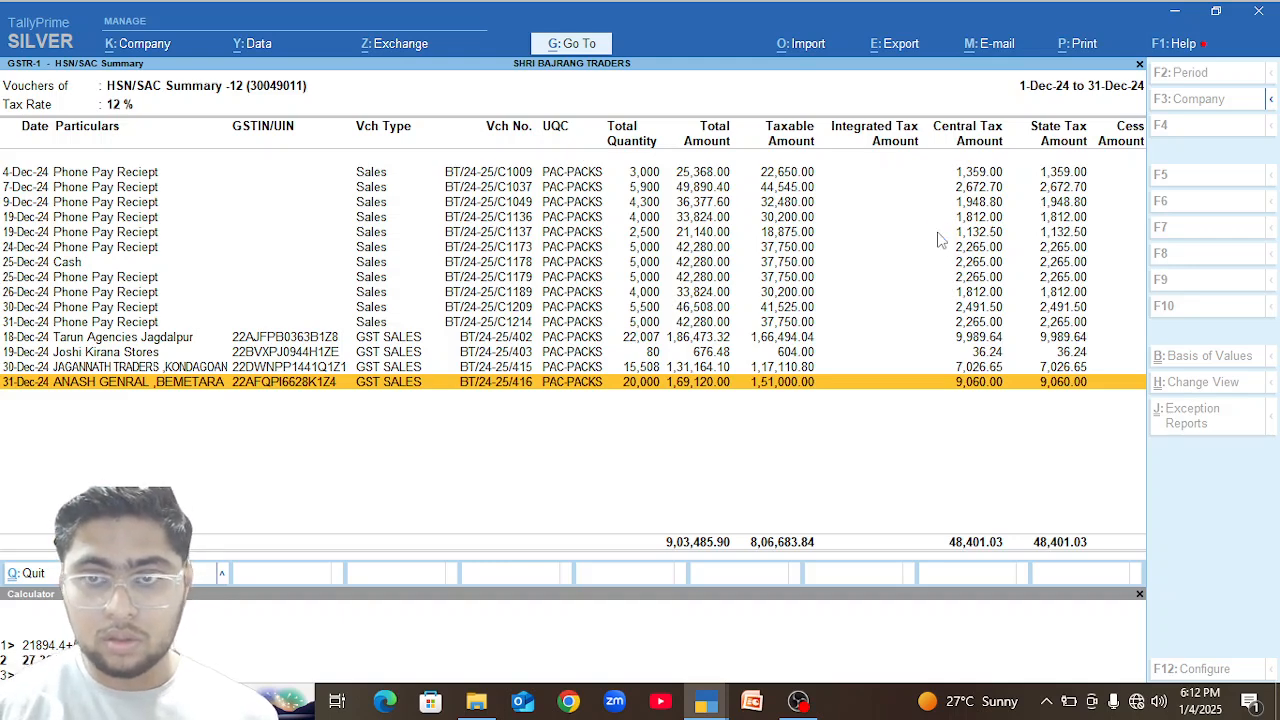
key(Return)
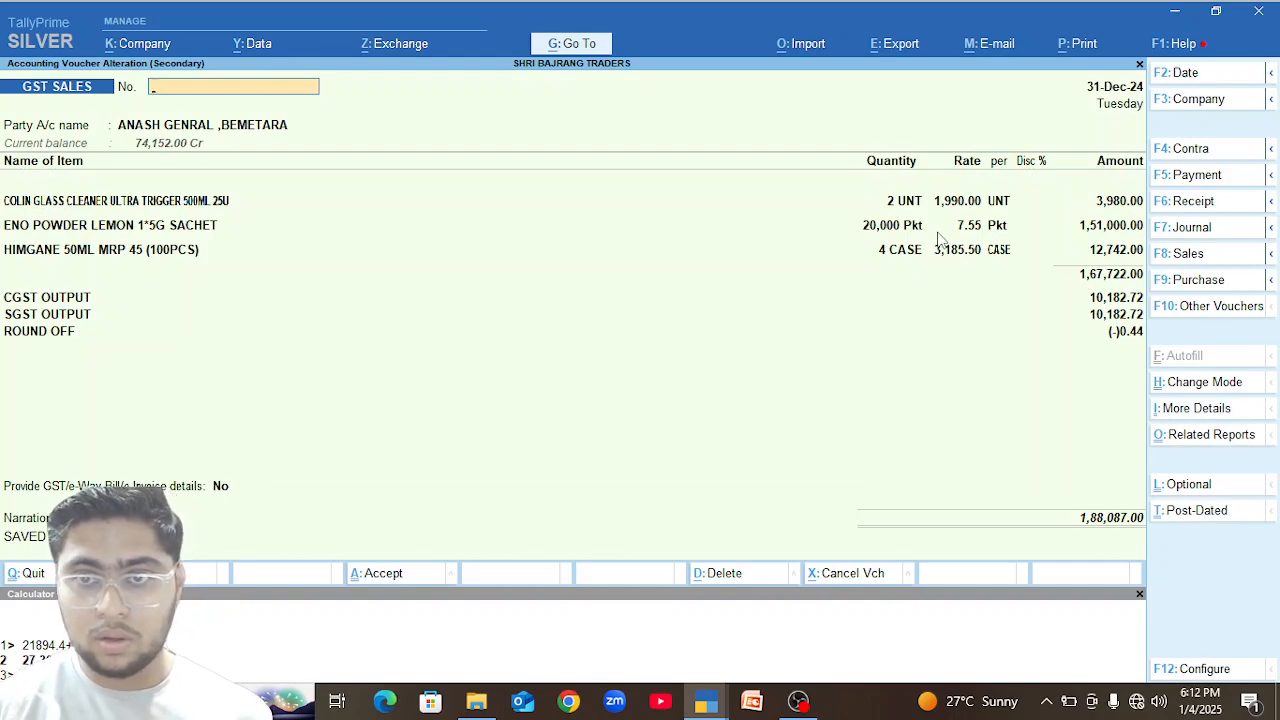
key(Escape)
key(y)
key(Escape)
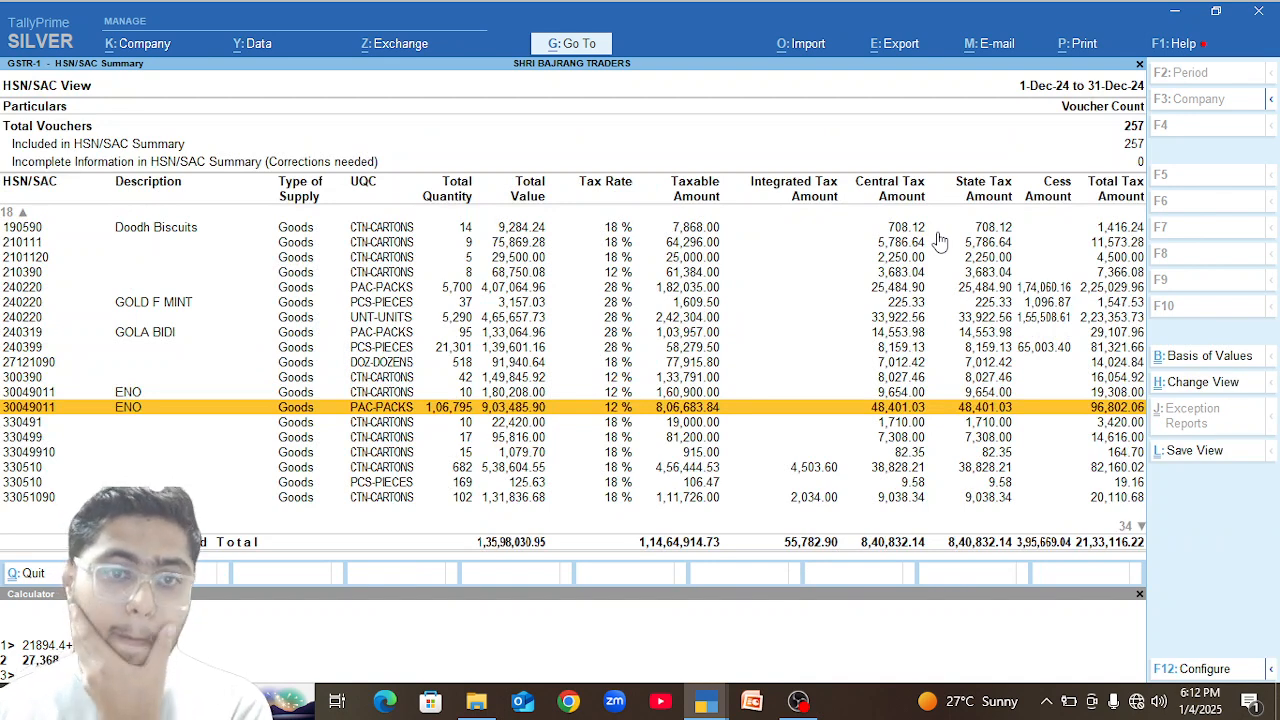
key(Return)
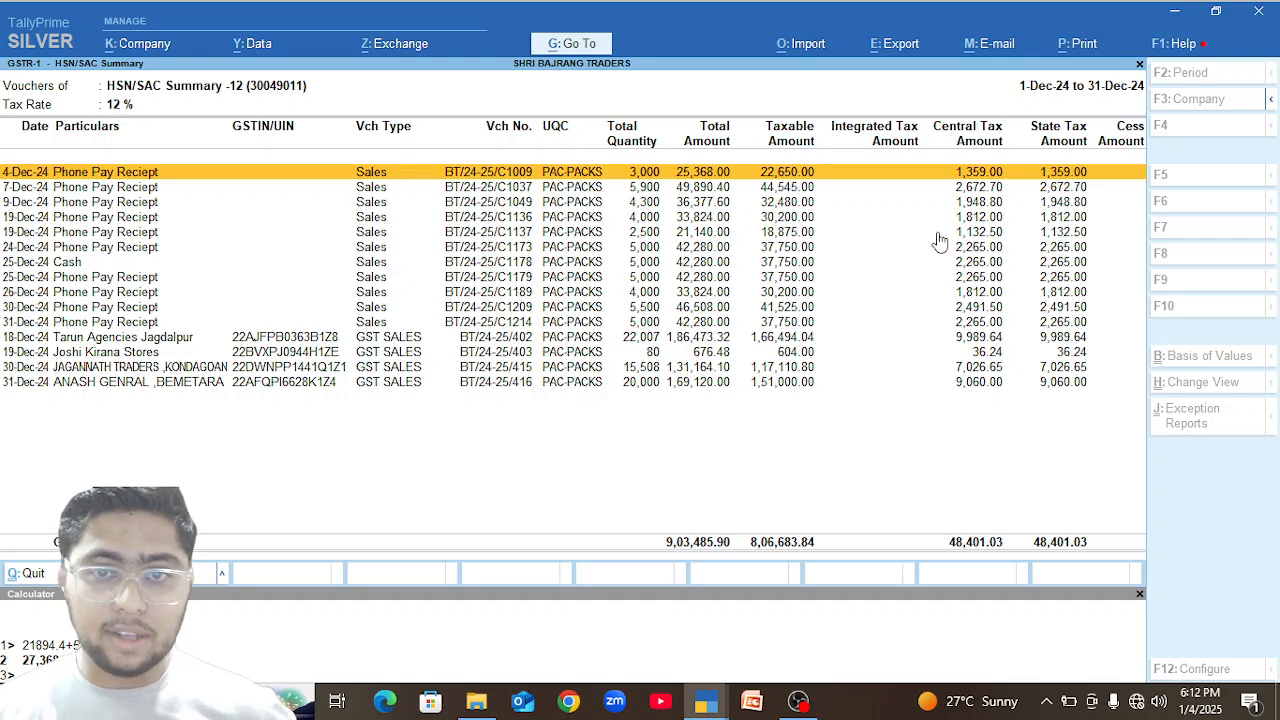
Check the monthly summary of the Phone Pay Reciept ledger and return to the HSN 30049011 voucher list.
key(Down)
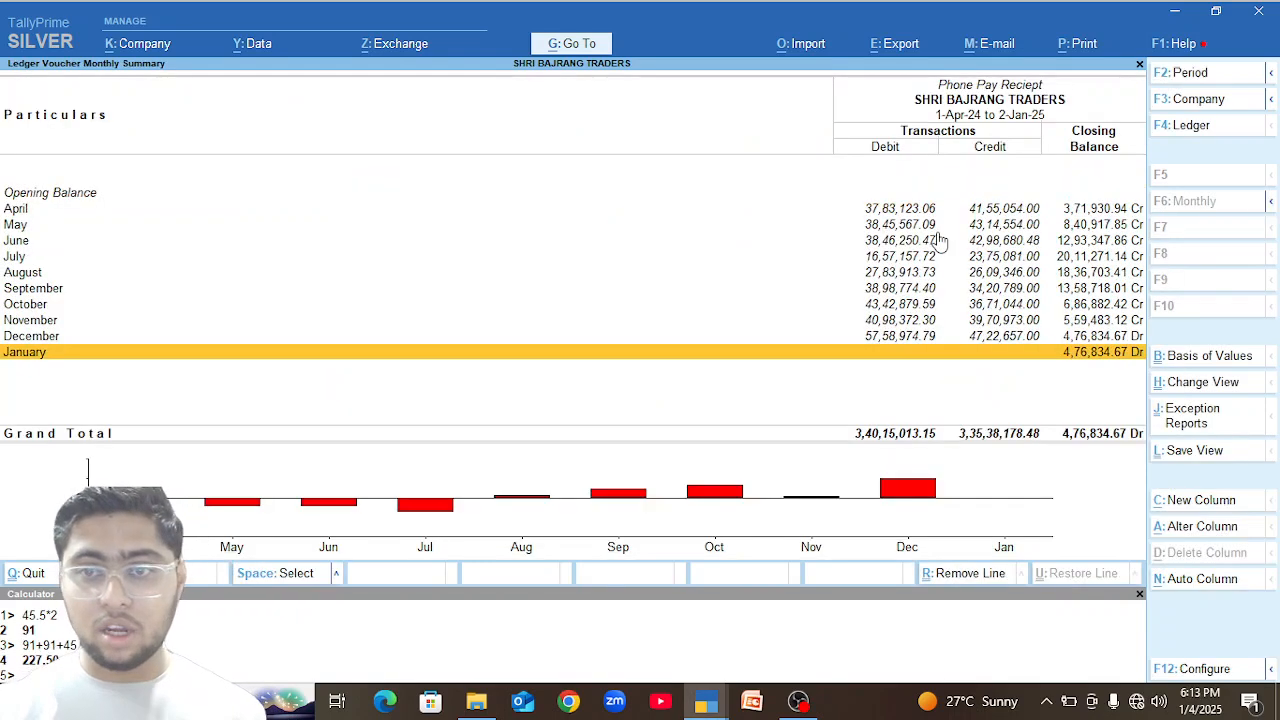
key(Return)
key(Escape)
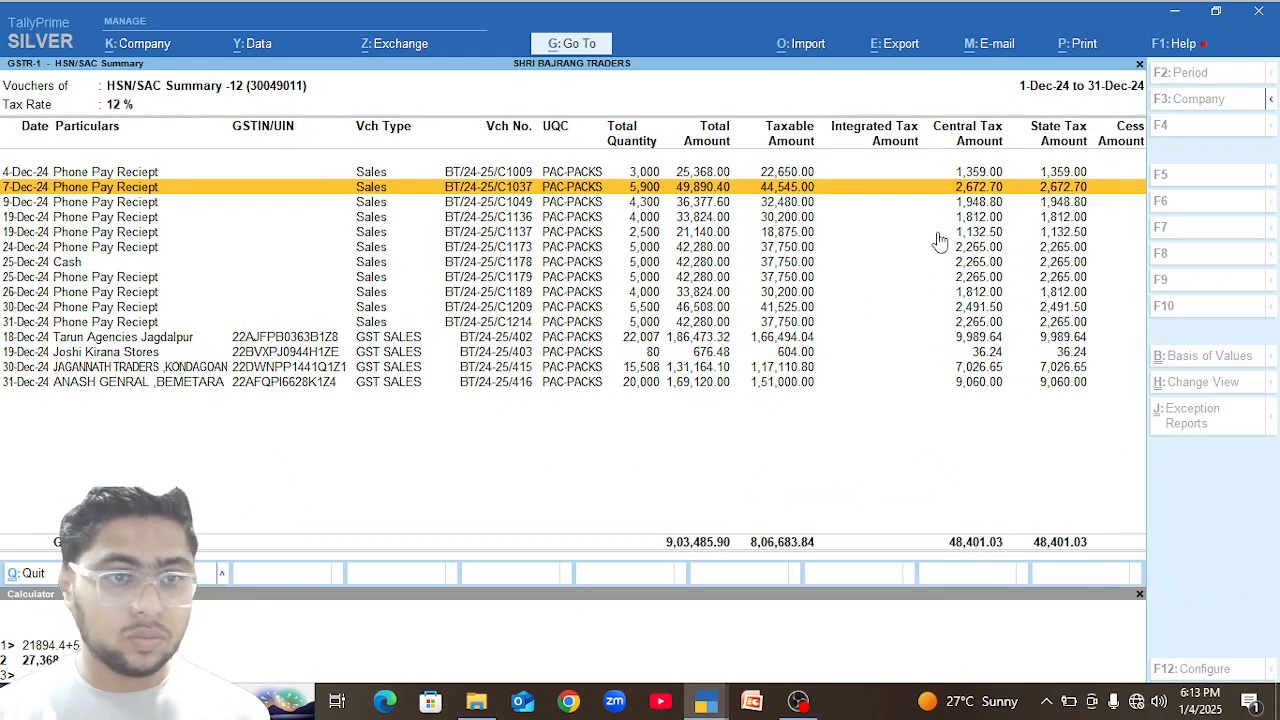
In the 7-Dec-24 Phone Pay Reciept sales voucher, set the ENO POWDER LEMON quantity to 90 Pkt and save the voucher.
key(Return)
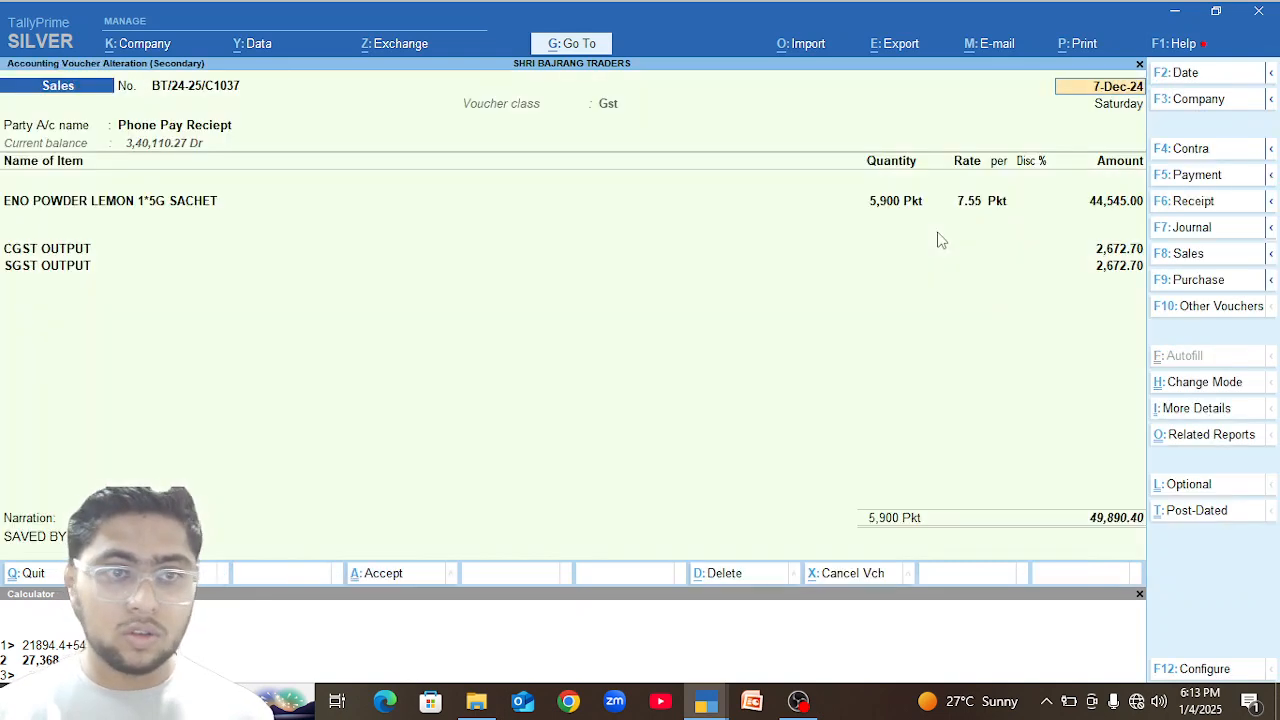
click(900, 213)
text(900)
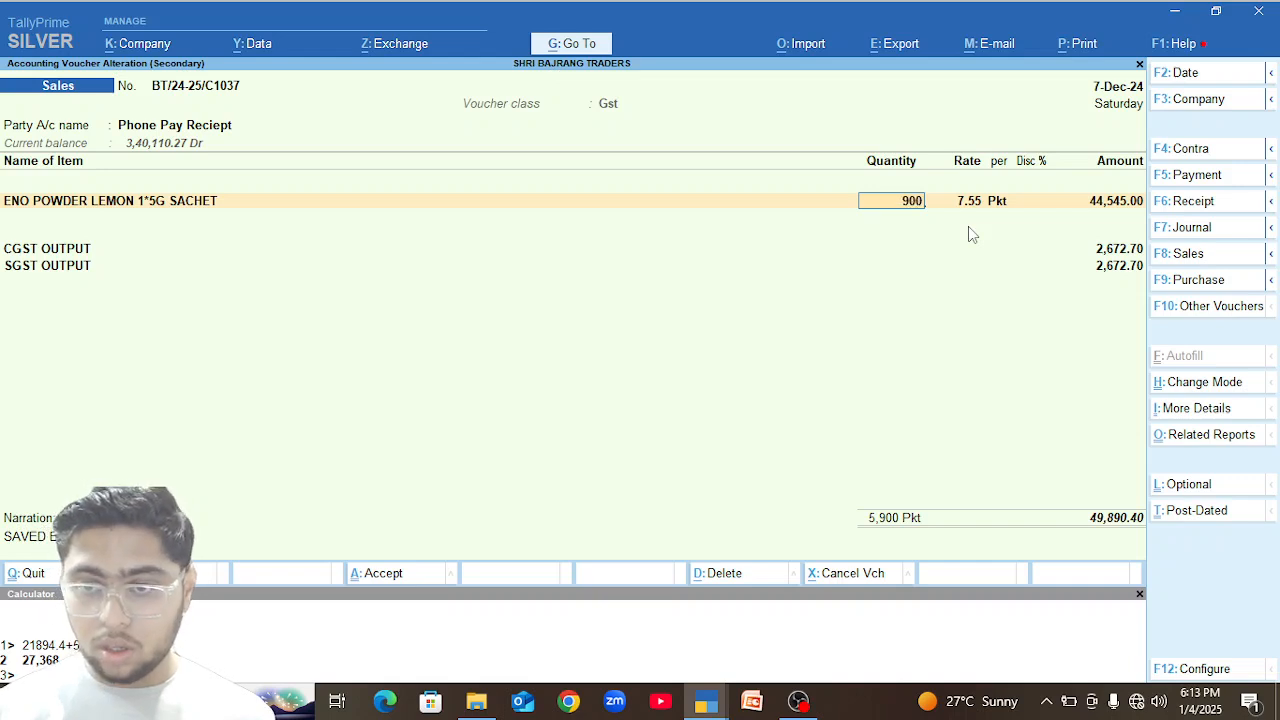
key(Return)
key(BackSpace)
text(90)
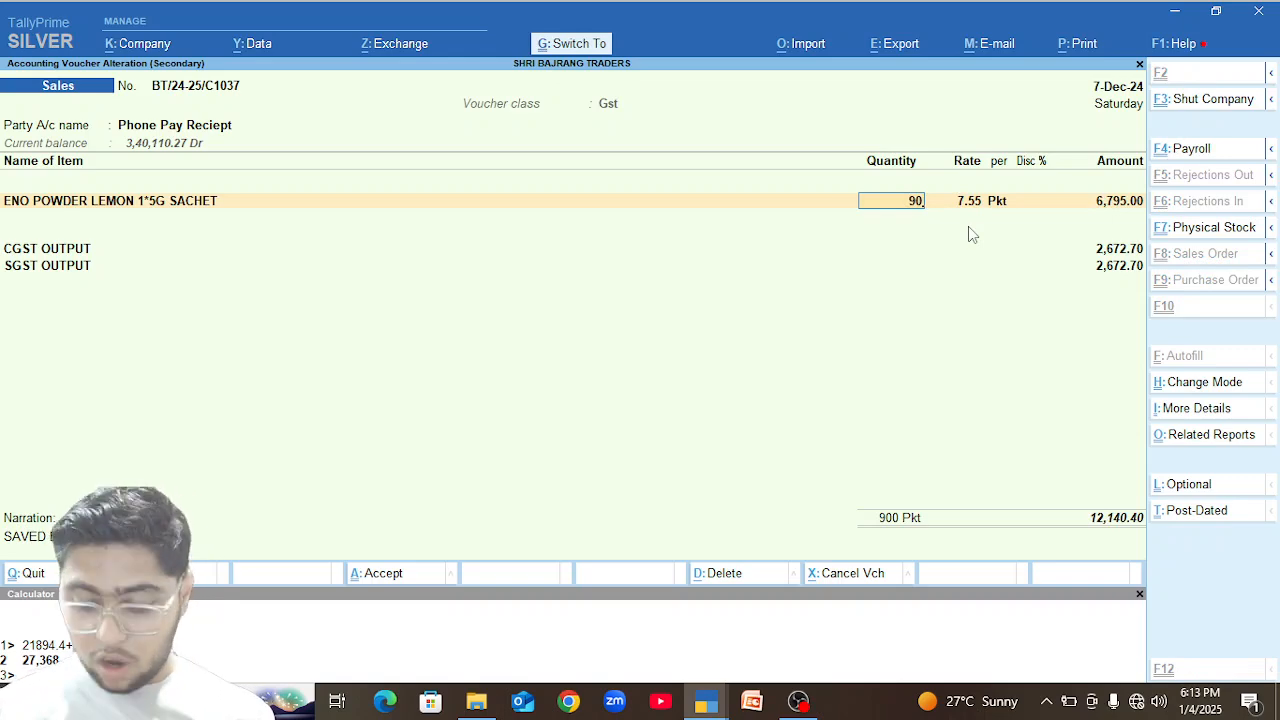
key(ctrl+a)
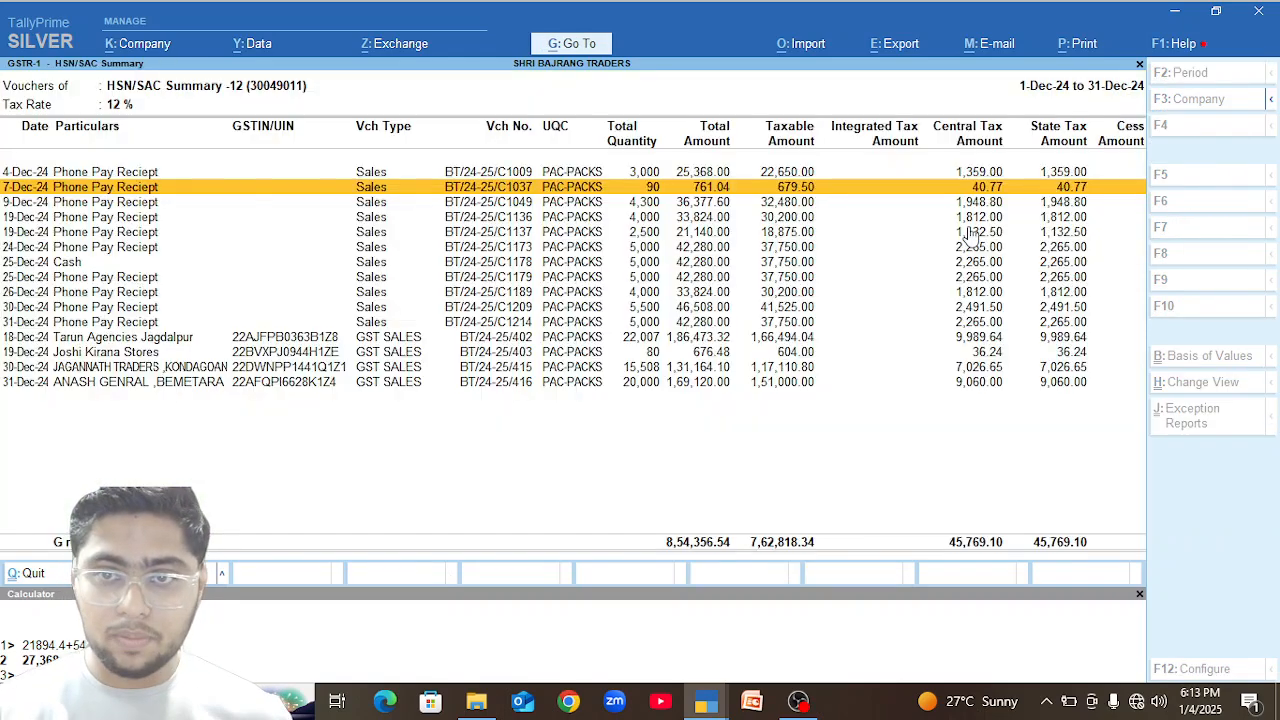